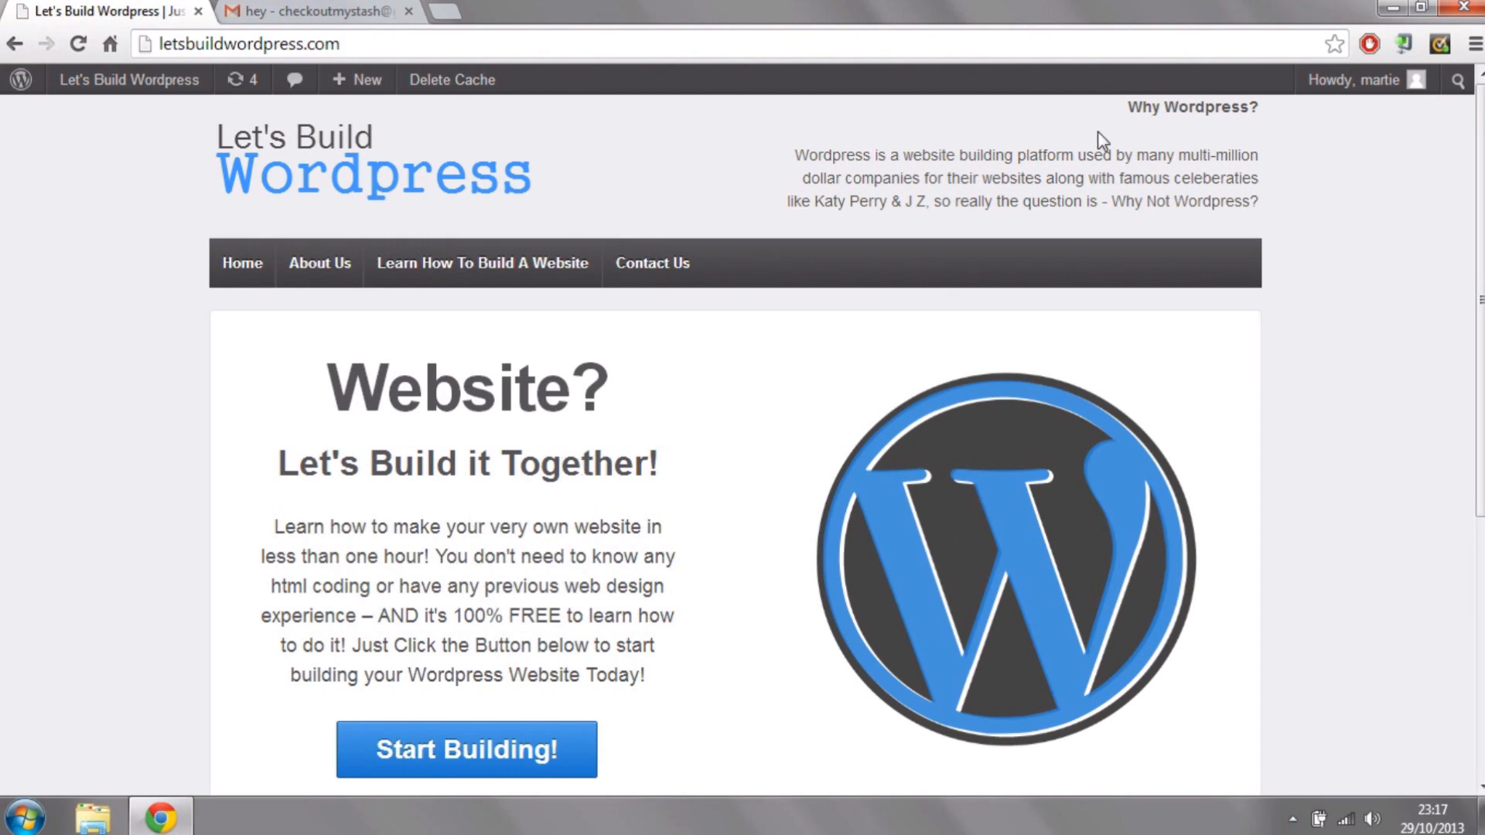
Step: Look over the home page and examine the form fields on the Contact Us page
left_click_drag(1482, 282, 1482, 526)
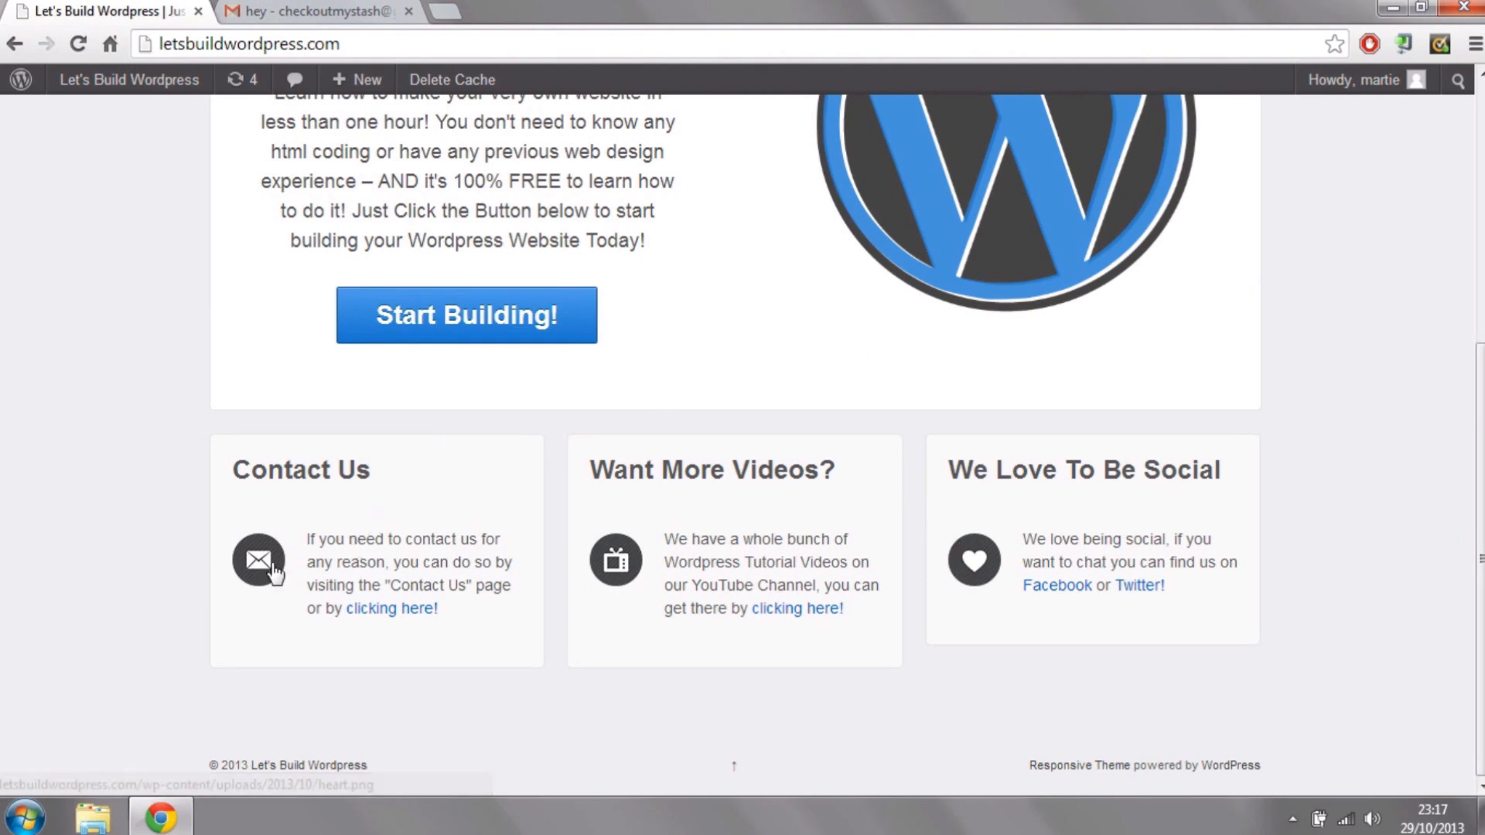
left_click_drag(1481, 448, 1481, 196)
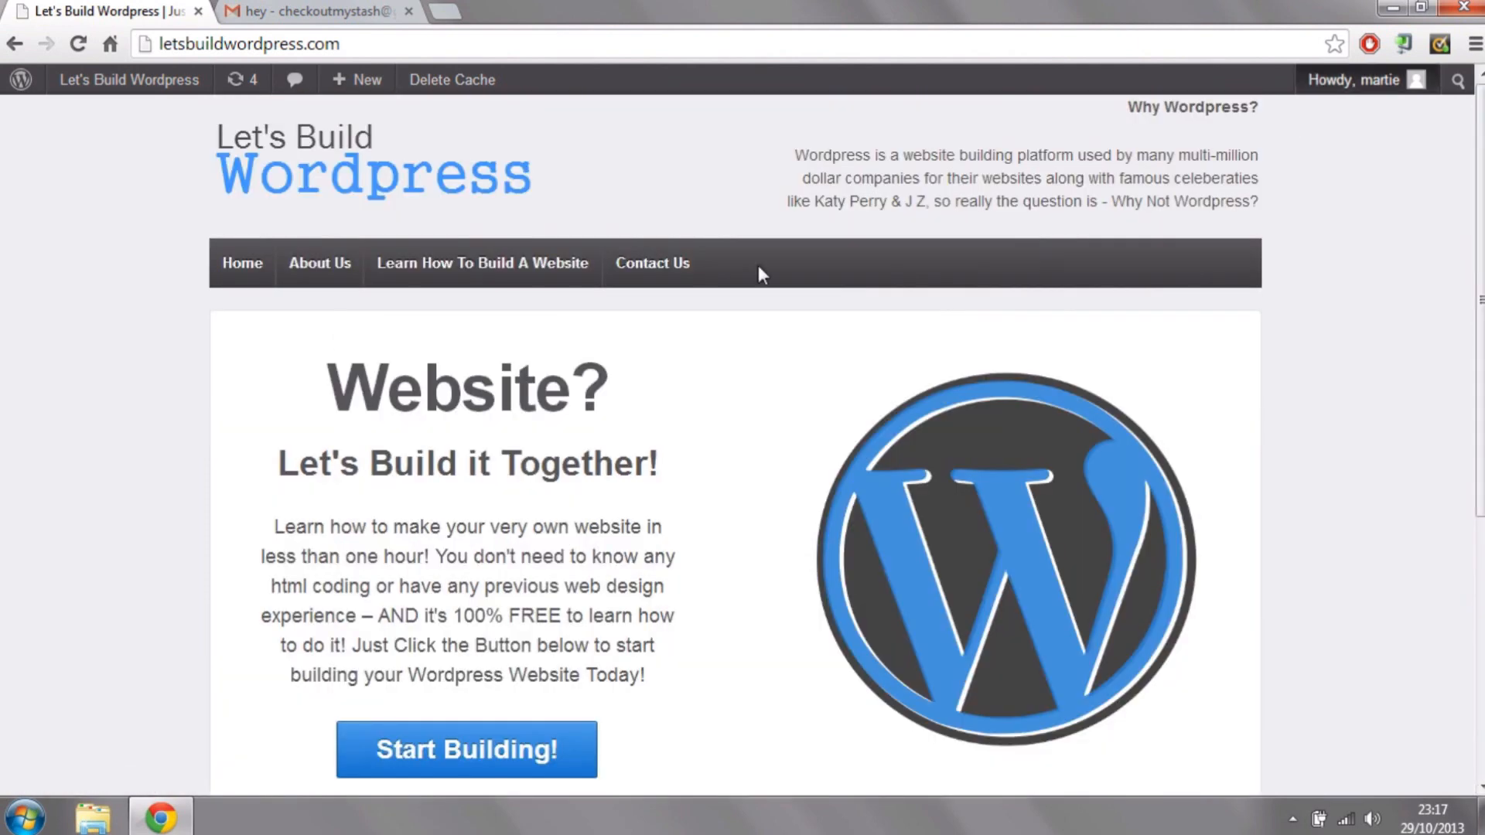
left_click(642, 267)
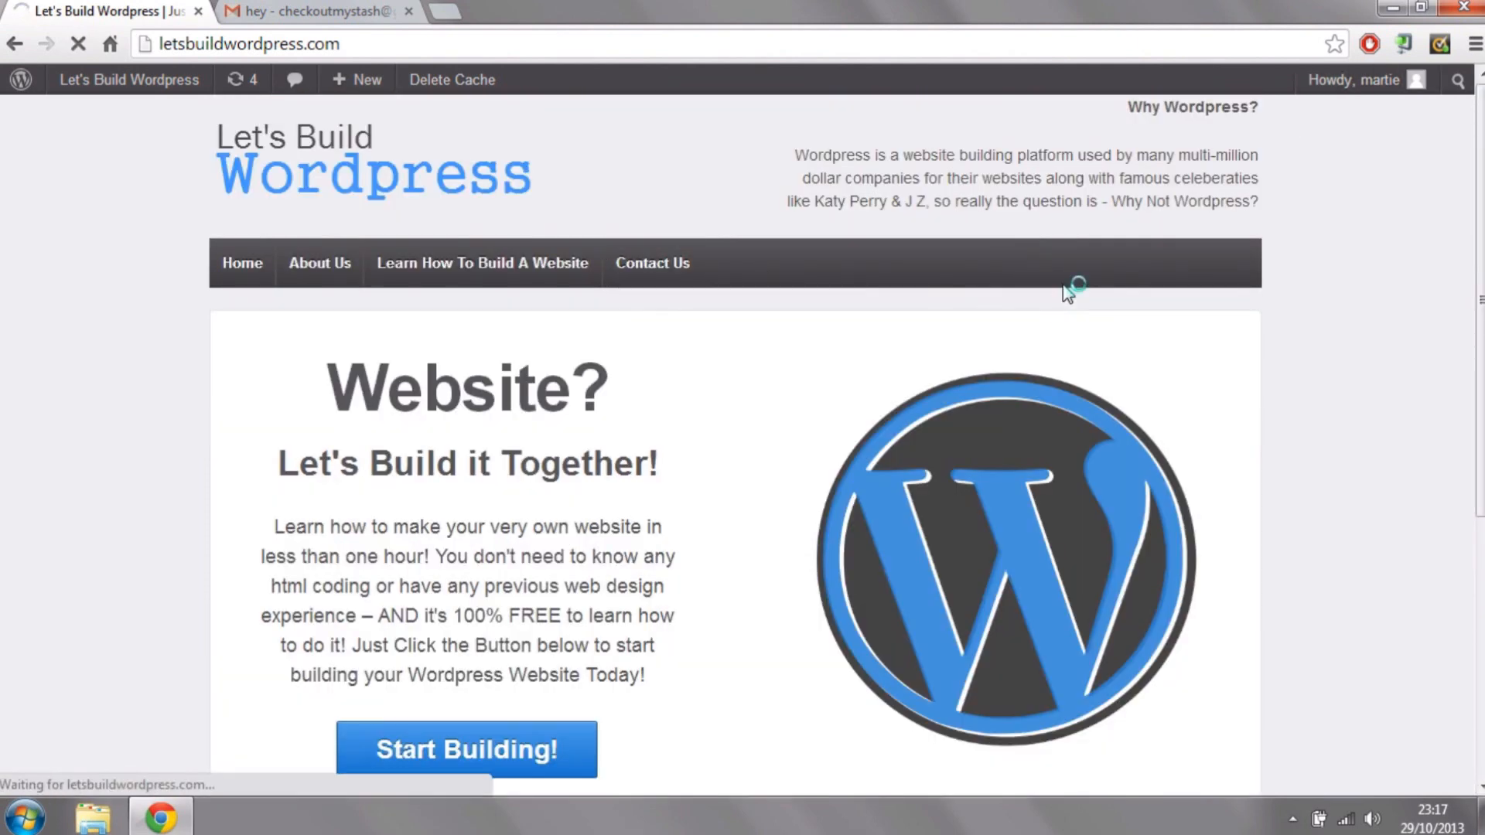
left_click_drag(1477, 346, 1474, 580)
left_click(499, 276)
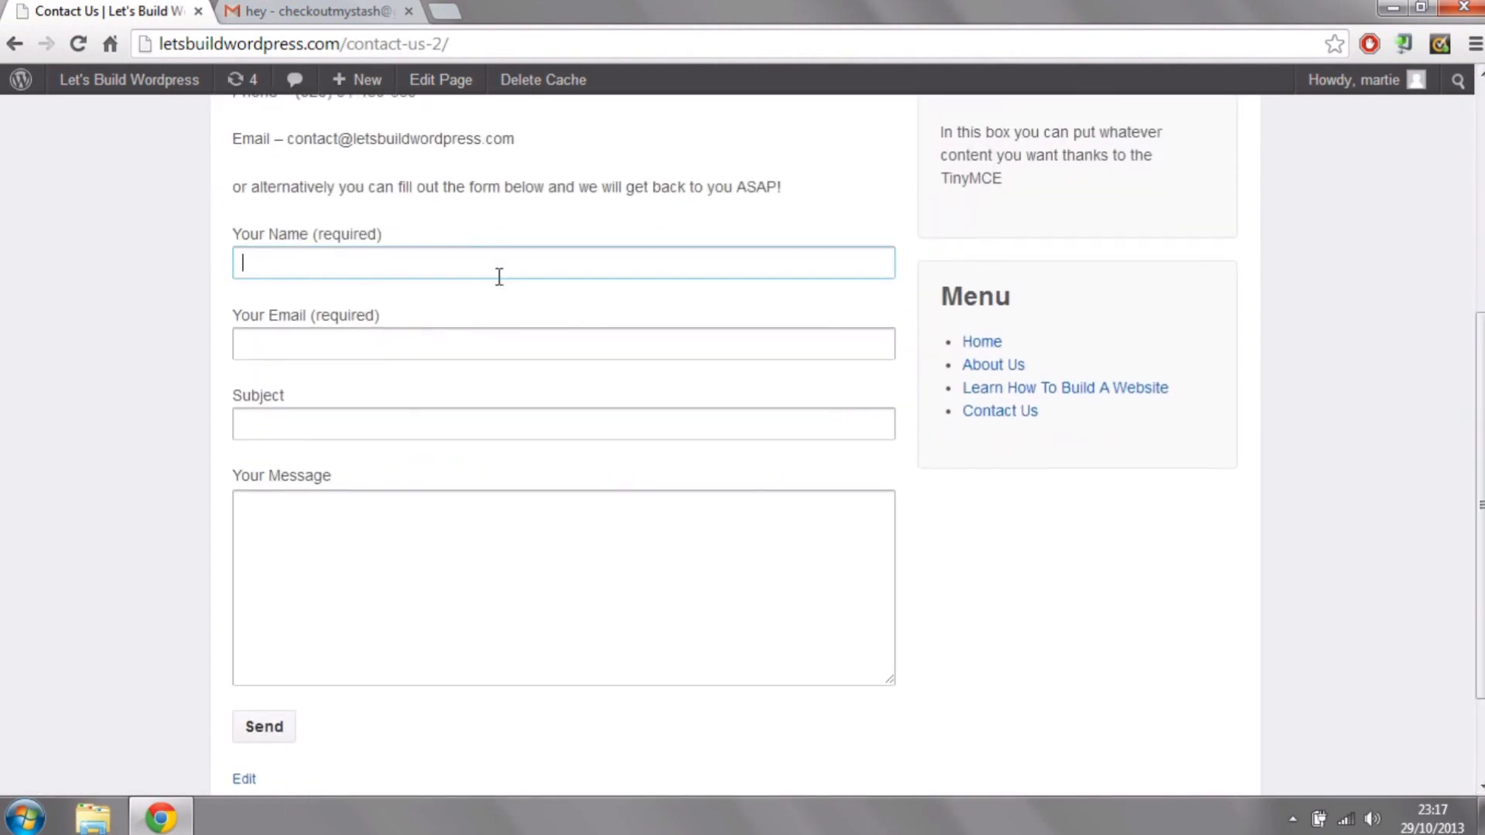
left_click(534, 345)
left_click(499, 433)
left_click(483, 558)
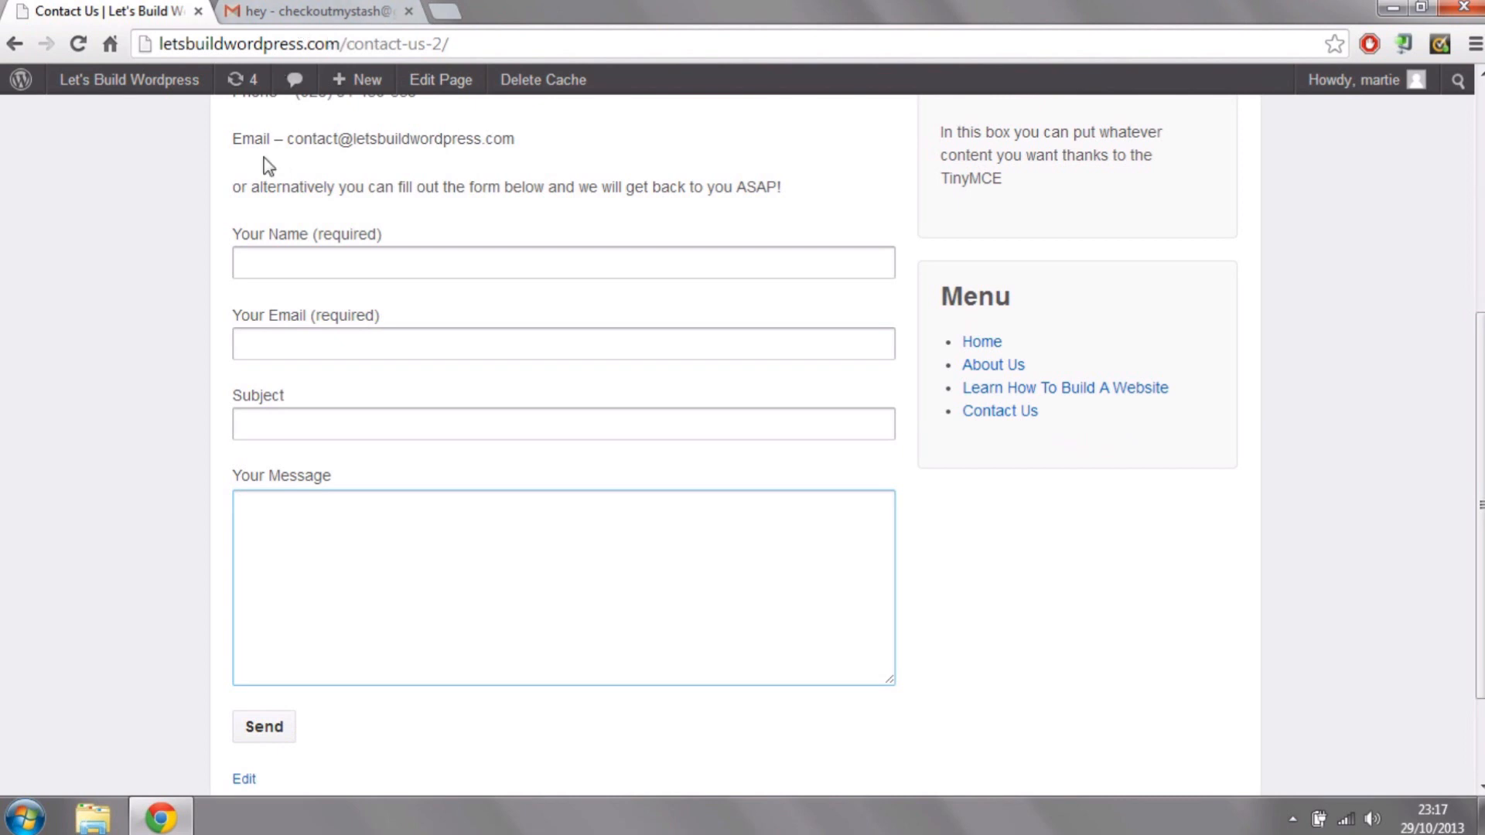
Step: View the Learn How To Build A Website page, including its embedded video and the content below
left_click_drag(1479, 371, 1479, 148)
left_click(452, 271)
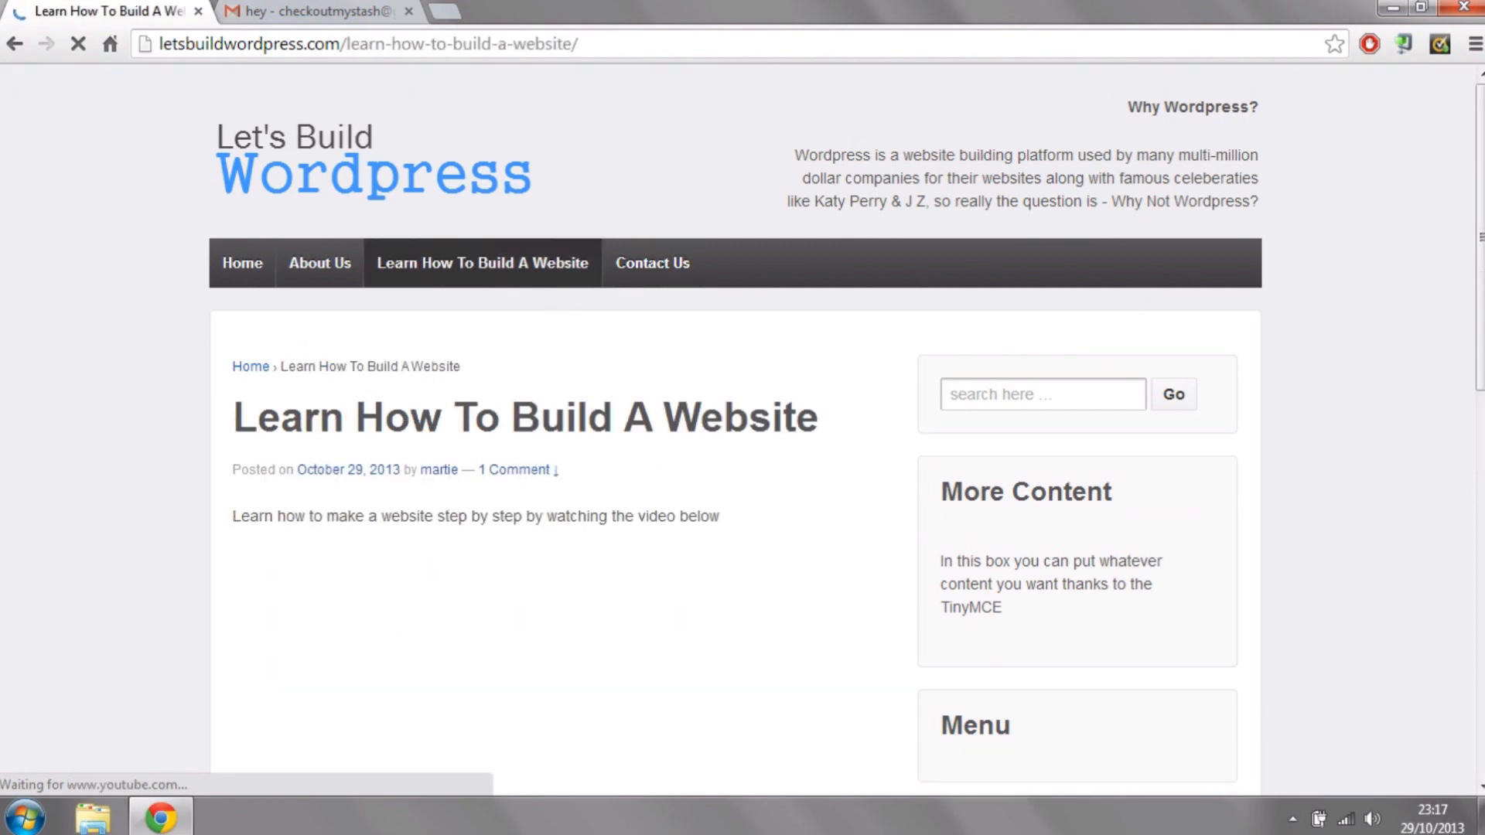
left_click_drag(1481, 277, 1481, 566)
left_click(555, 773)
left_click_drag(1480, 518, 1481, 229)
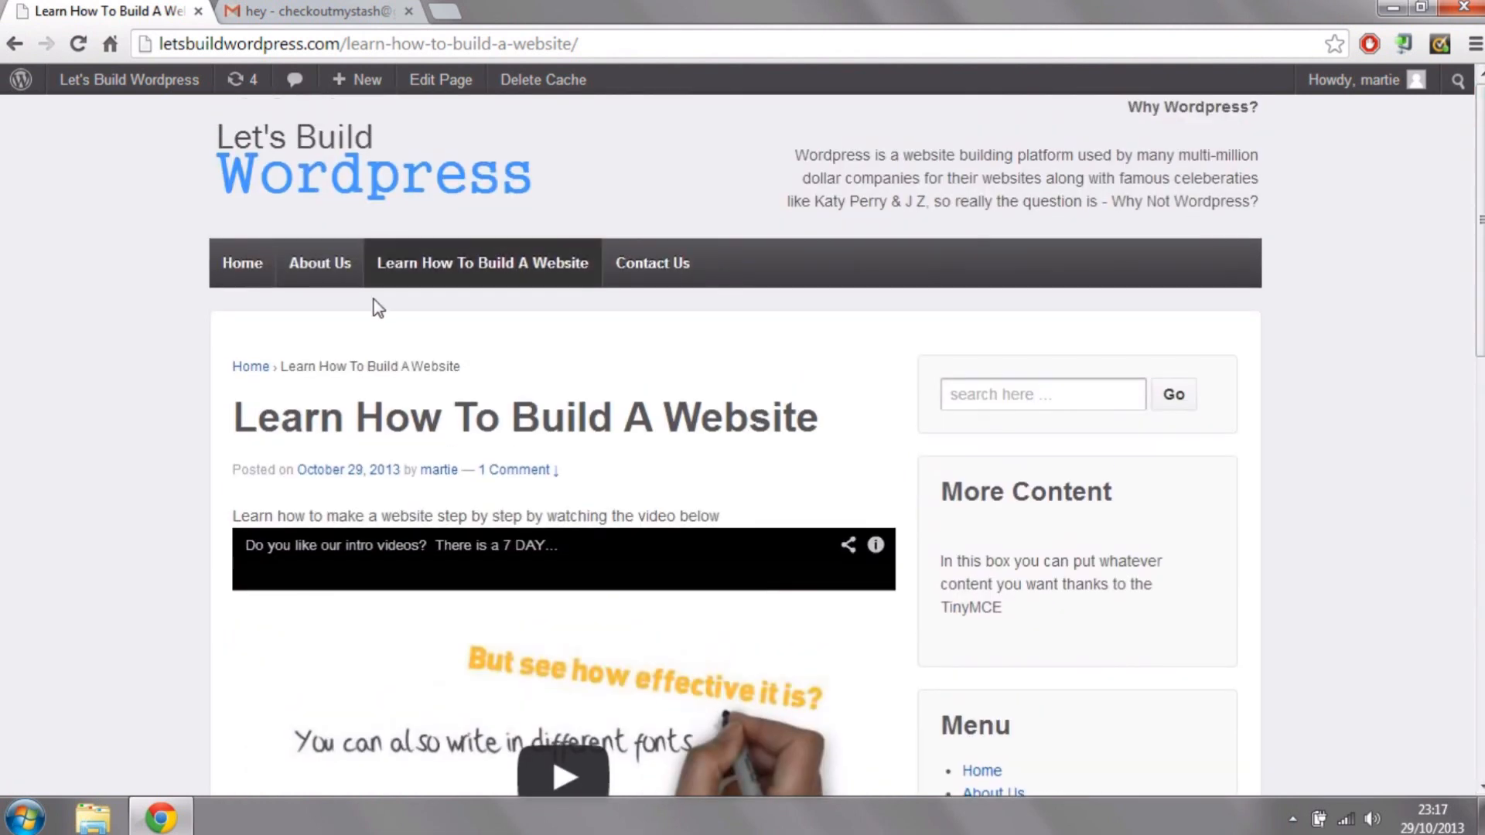
Step: Check where the home page's Start Building! link leads and return to the home page
left_click(256, 271)
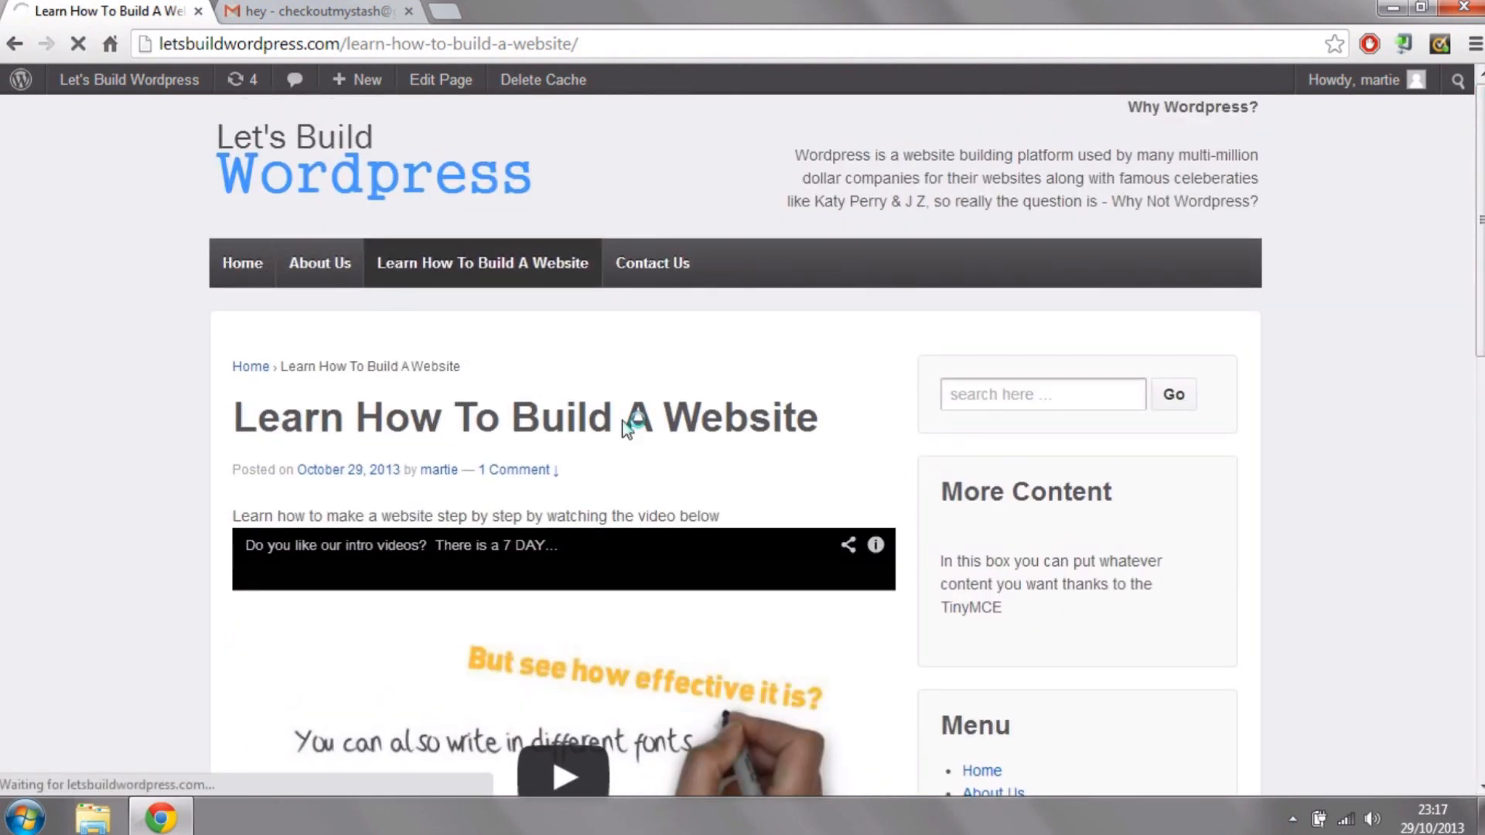
left_click_drag(1481, 175, 1479, 234)
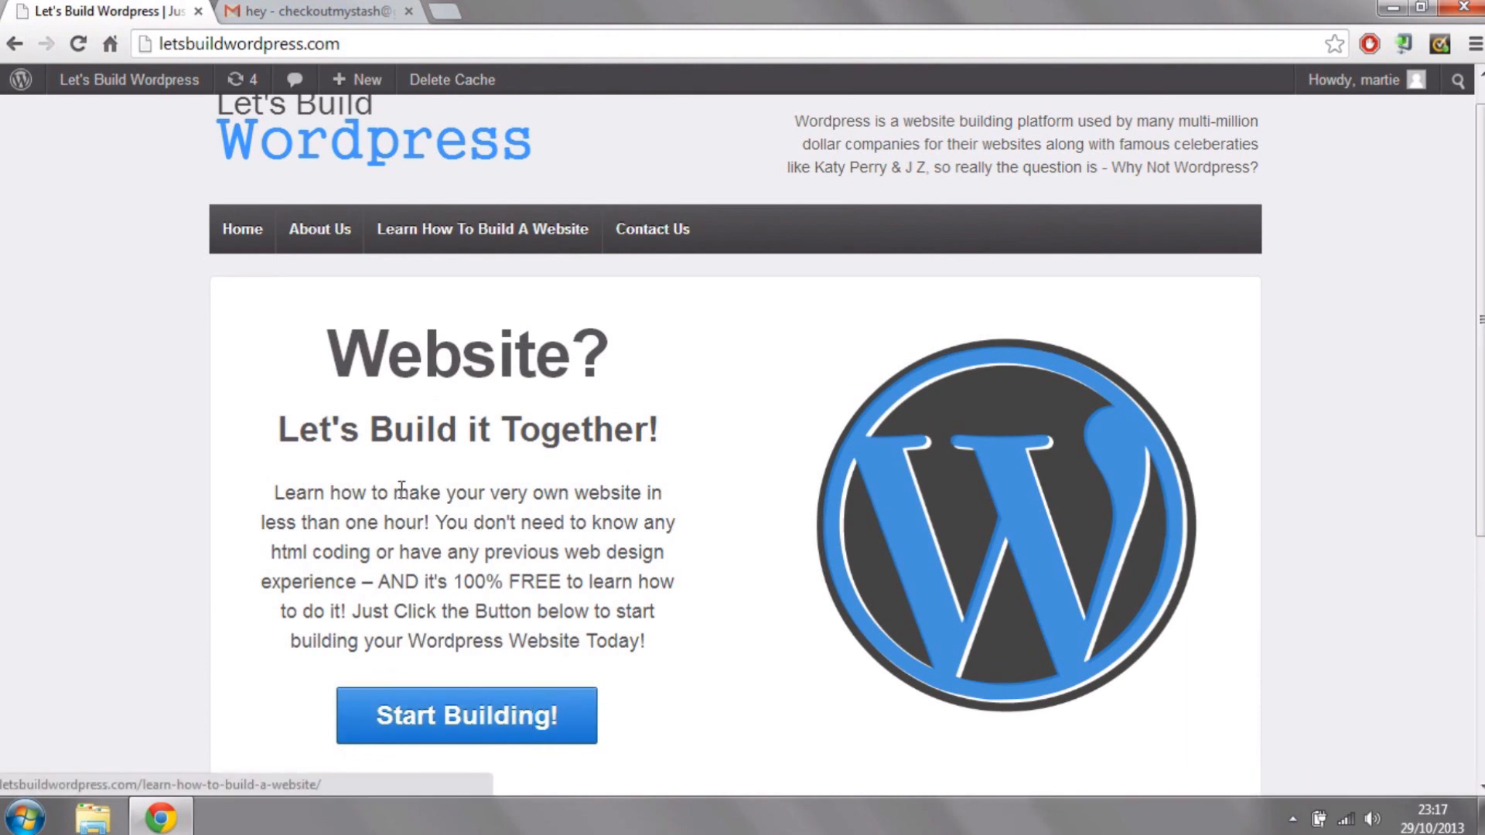
left_click(475, 723)
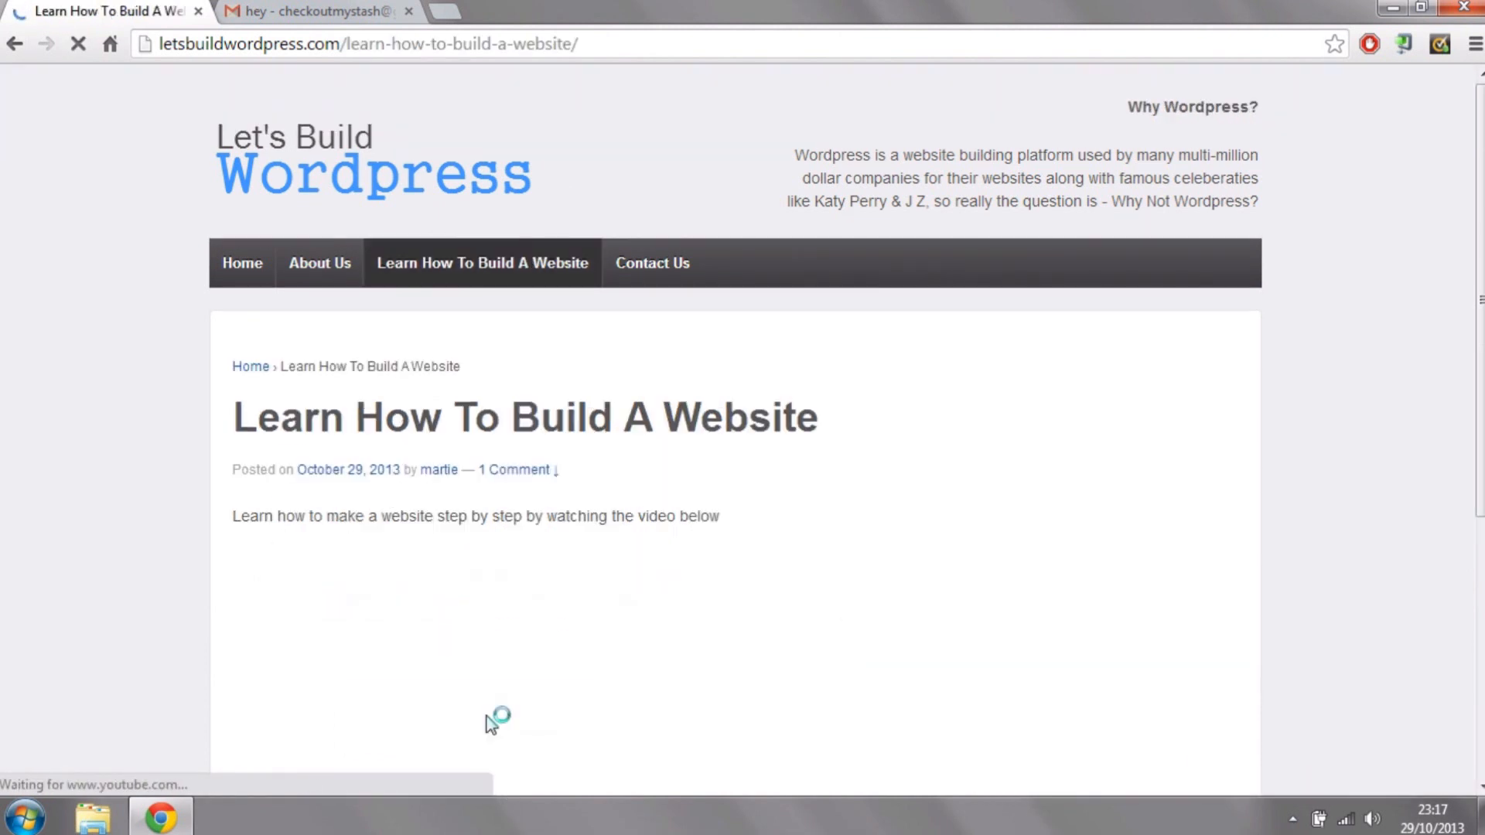
mouse_move(1481, 220)
left_mouse_down()
mouse_move(1481, 428)
mouse_move(1481, 217)
left_mouse_up()
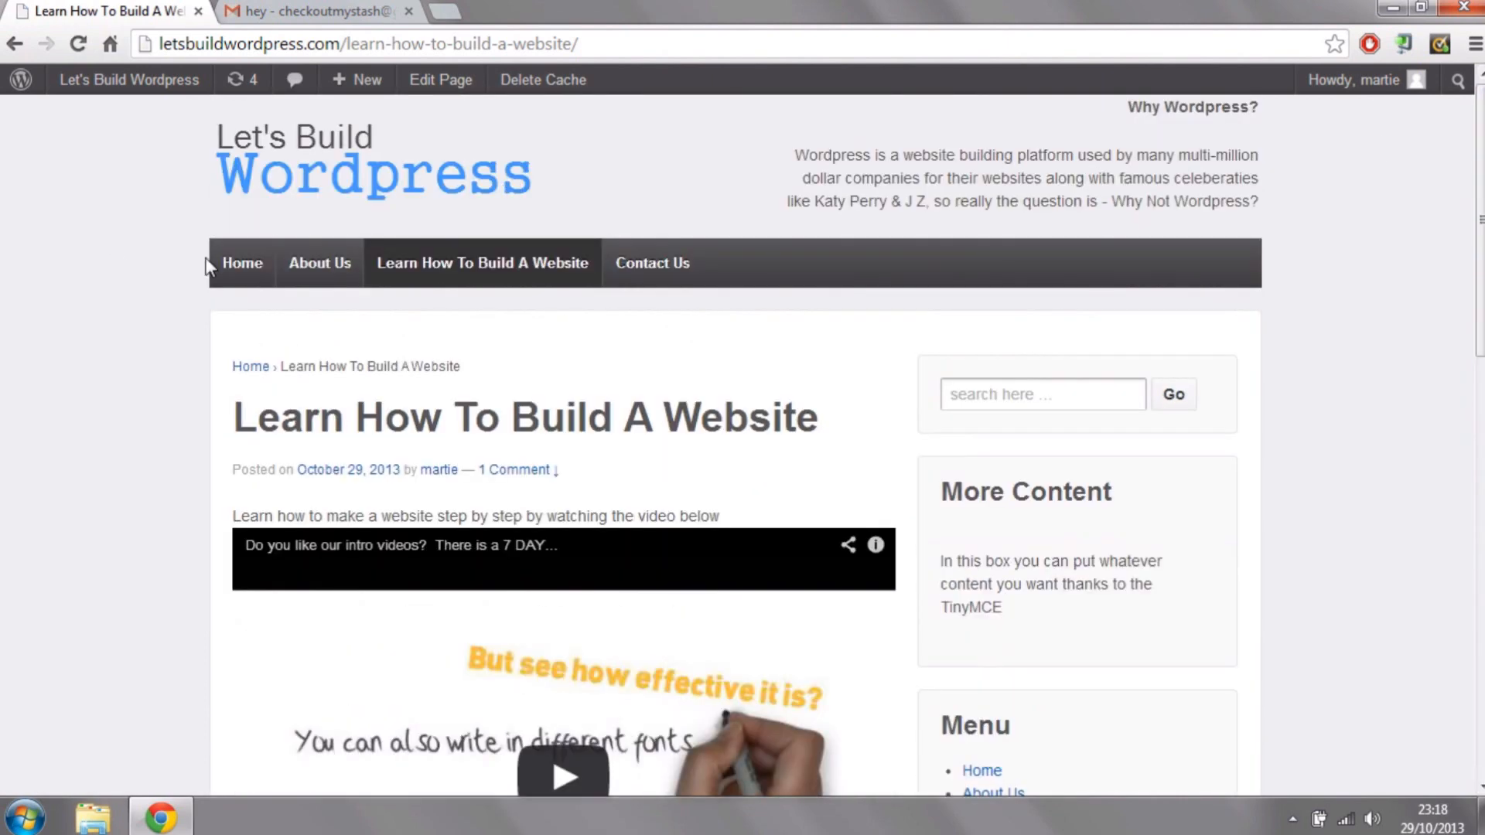
left_click(242, 255)
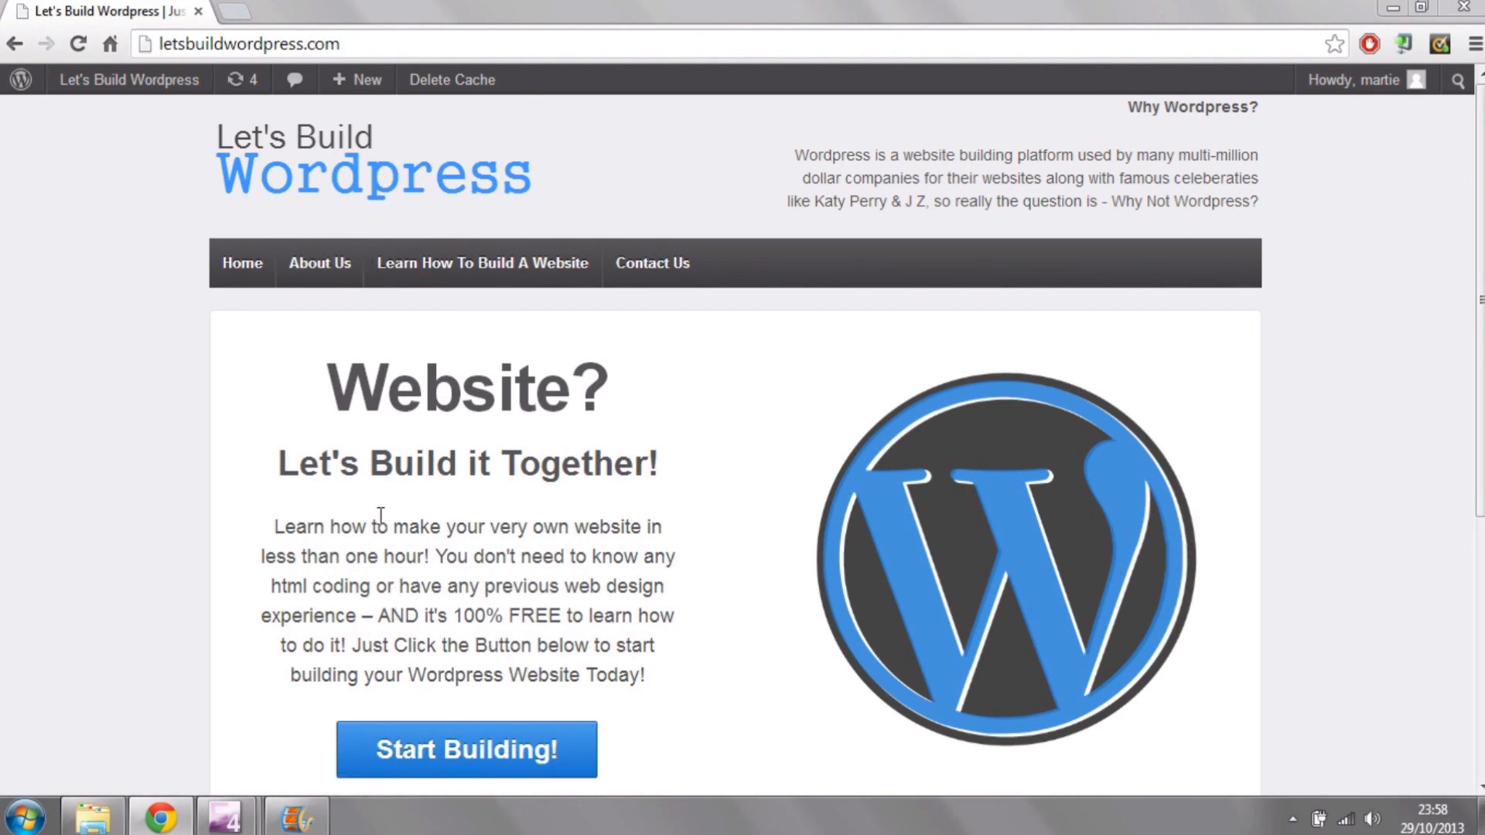
Step: Shrink the browser window to about half the screen width and examine how the home page layout adapts
left_click(1422, 10)
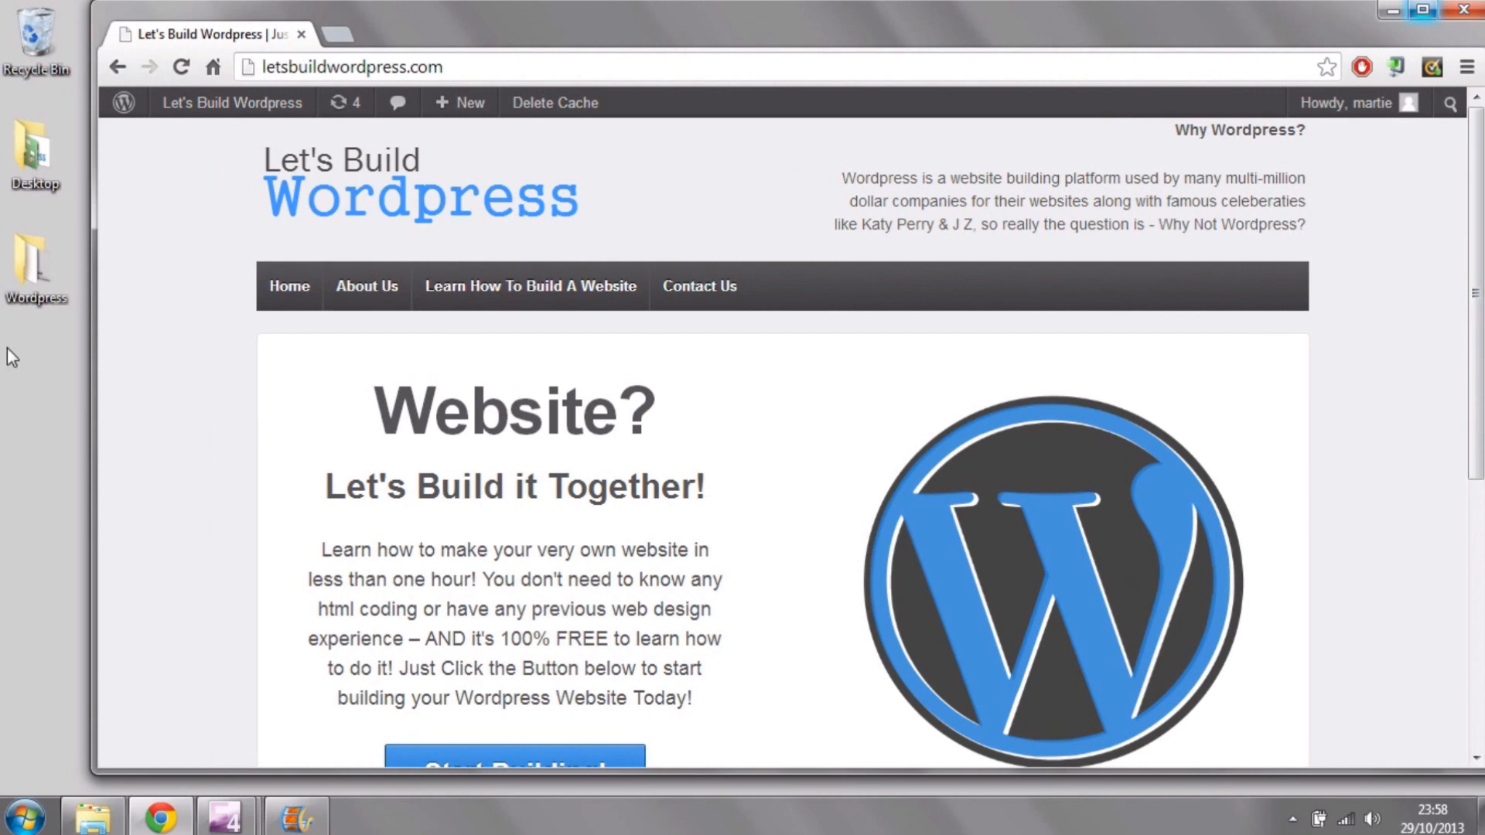
left_click_drag(93, 345, 739, 345)
left_click_drag(1161, 16, 676, 26)
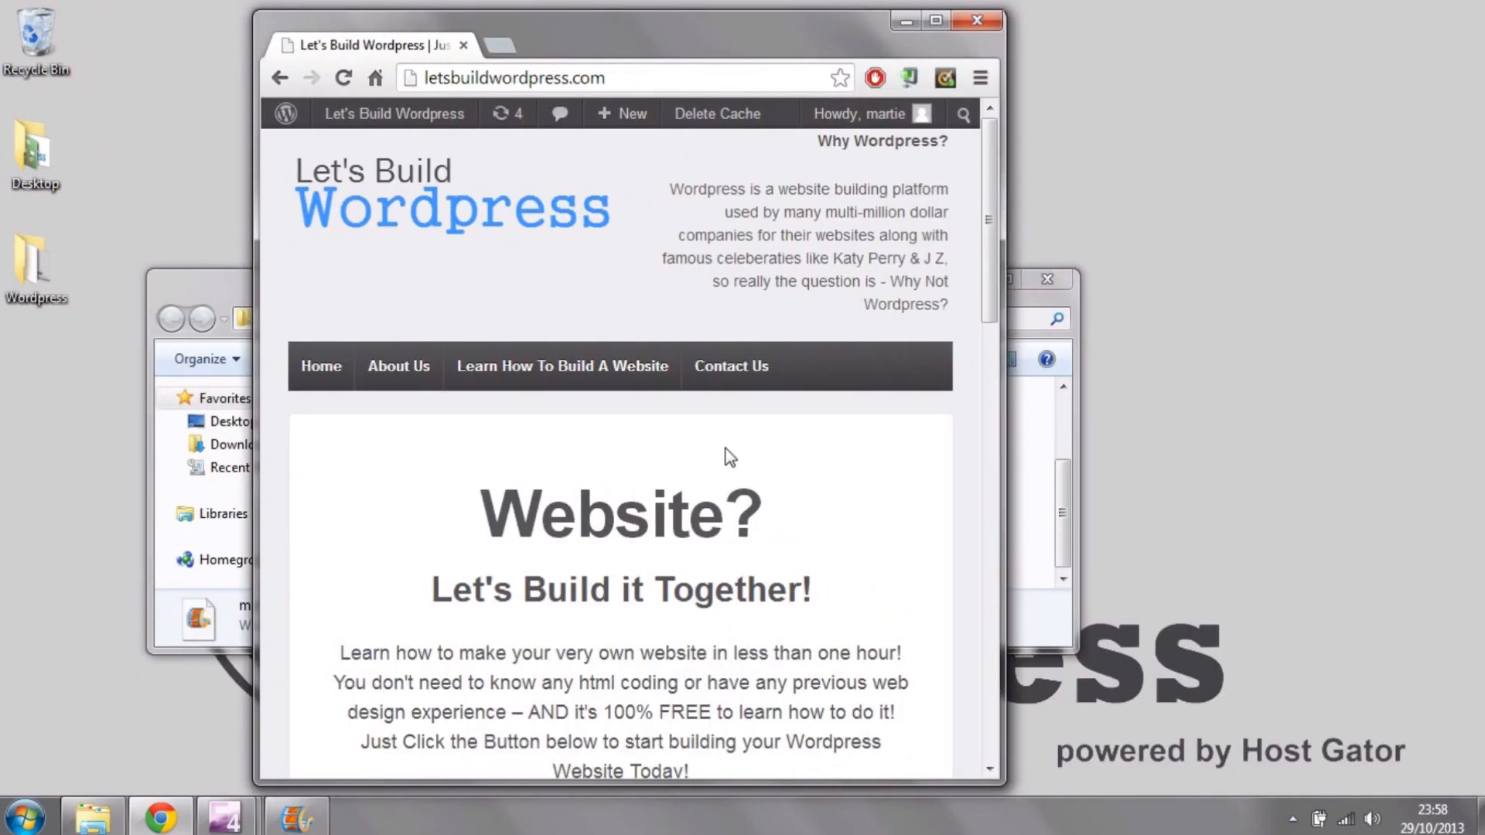
scroll(749, 443, "down", 4)
scroll(745, 444, "down", 5)
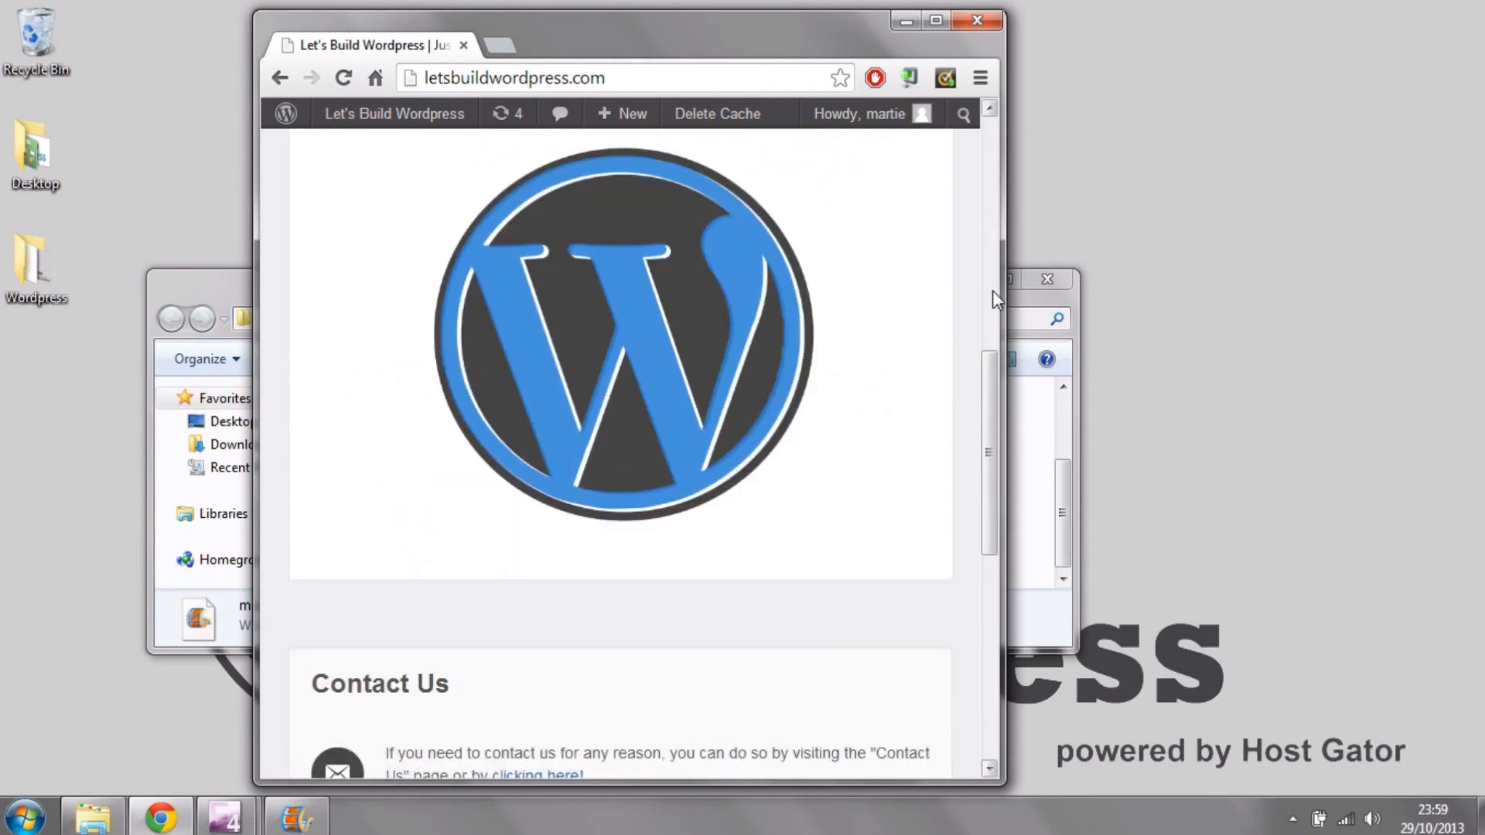
Step: Narrow the browser window to phone width to examine the home page's mobile layout, and maximize it again
left_click_drag(998, 285, 561, 319)
scroll(486, 328, "up", 5)
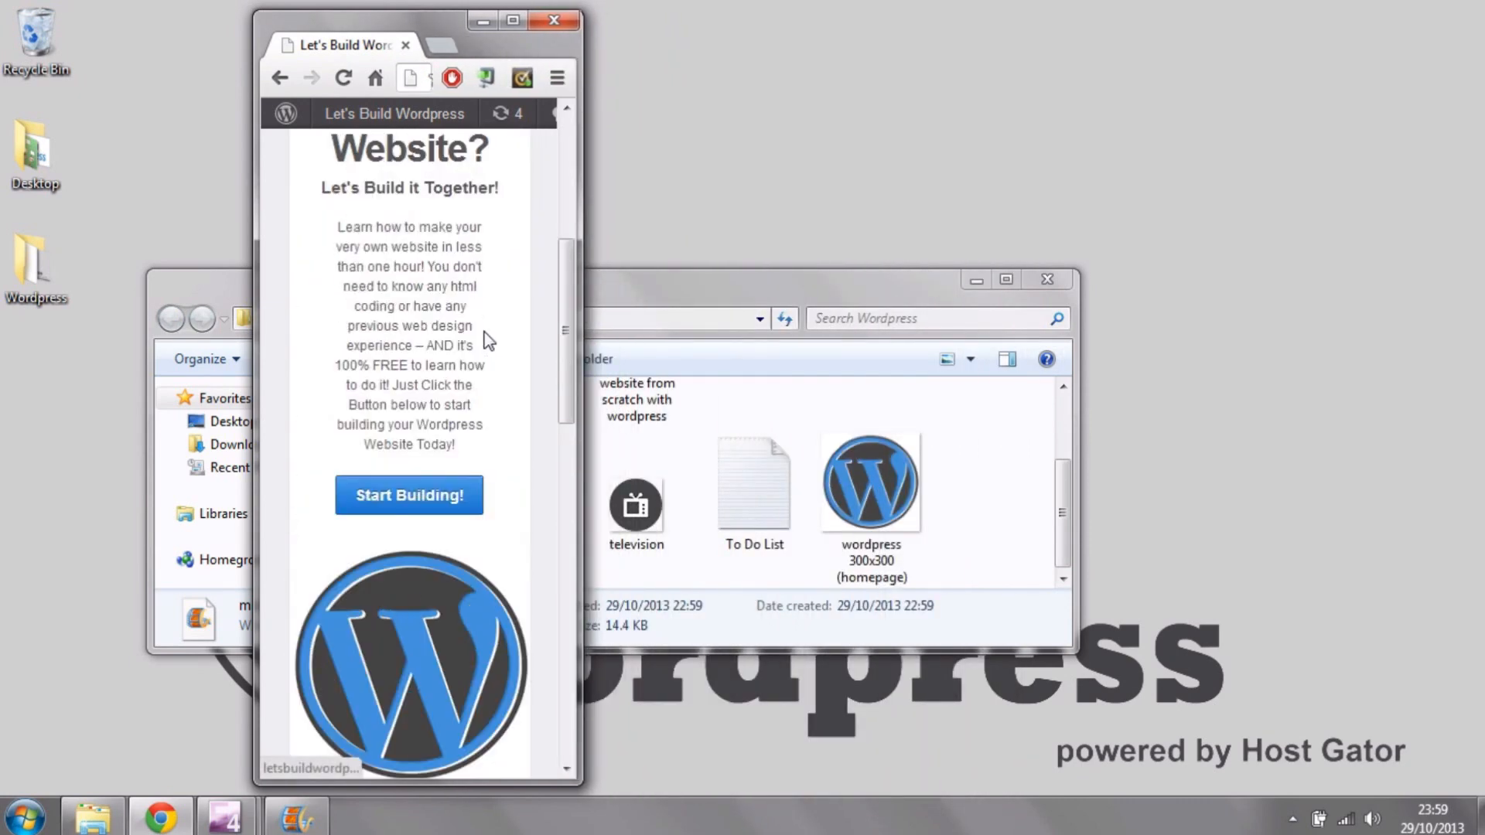
scroll(486, 328, "up", 2)
scroll(488, 337, "down", 15)
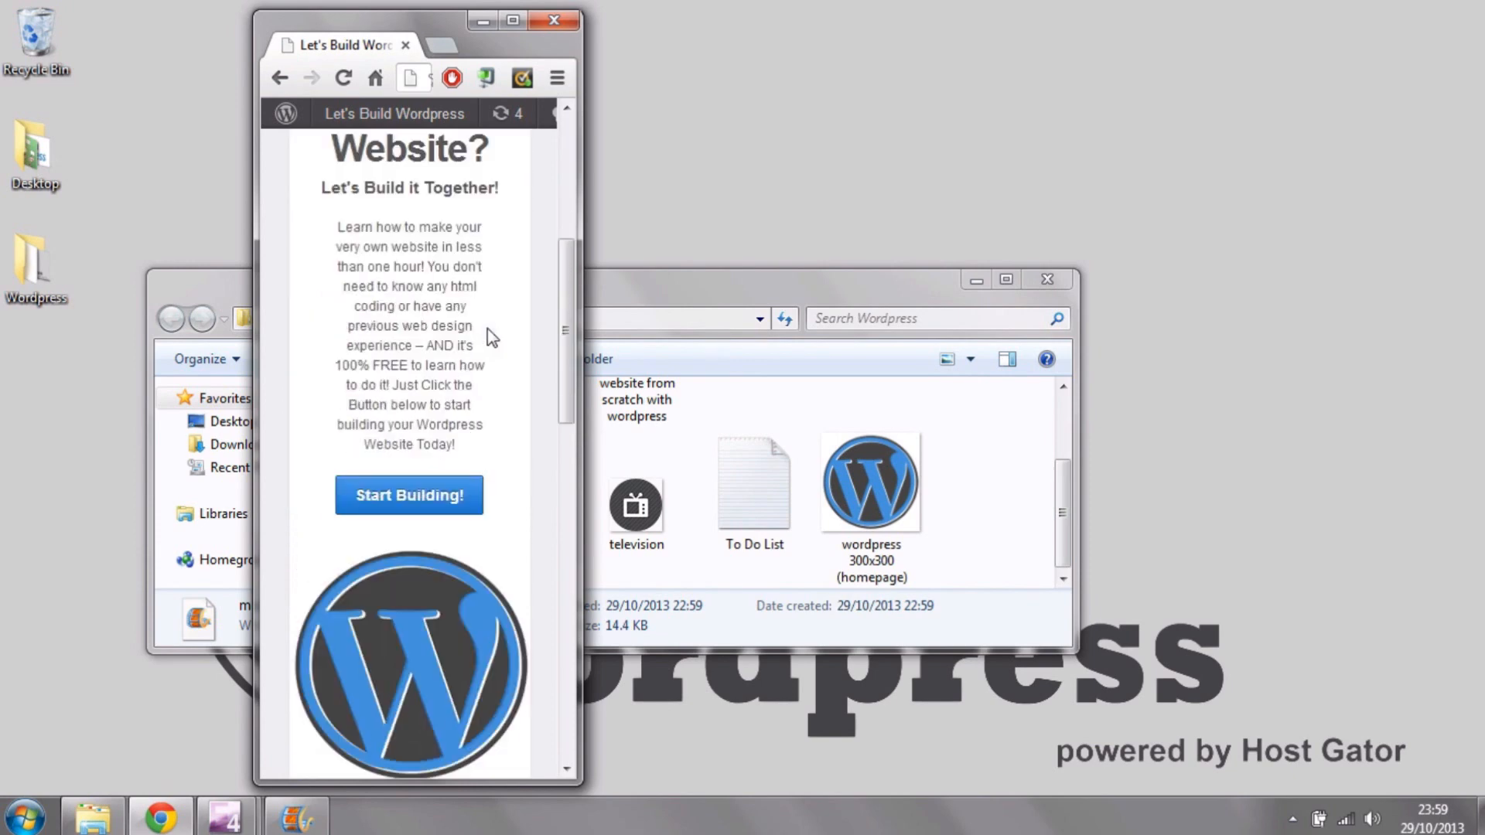
left_click(512, 20)
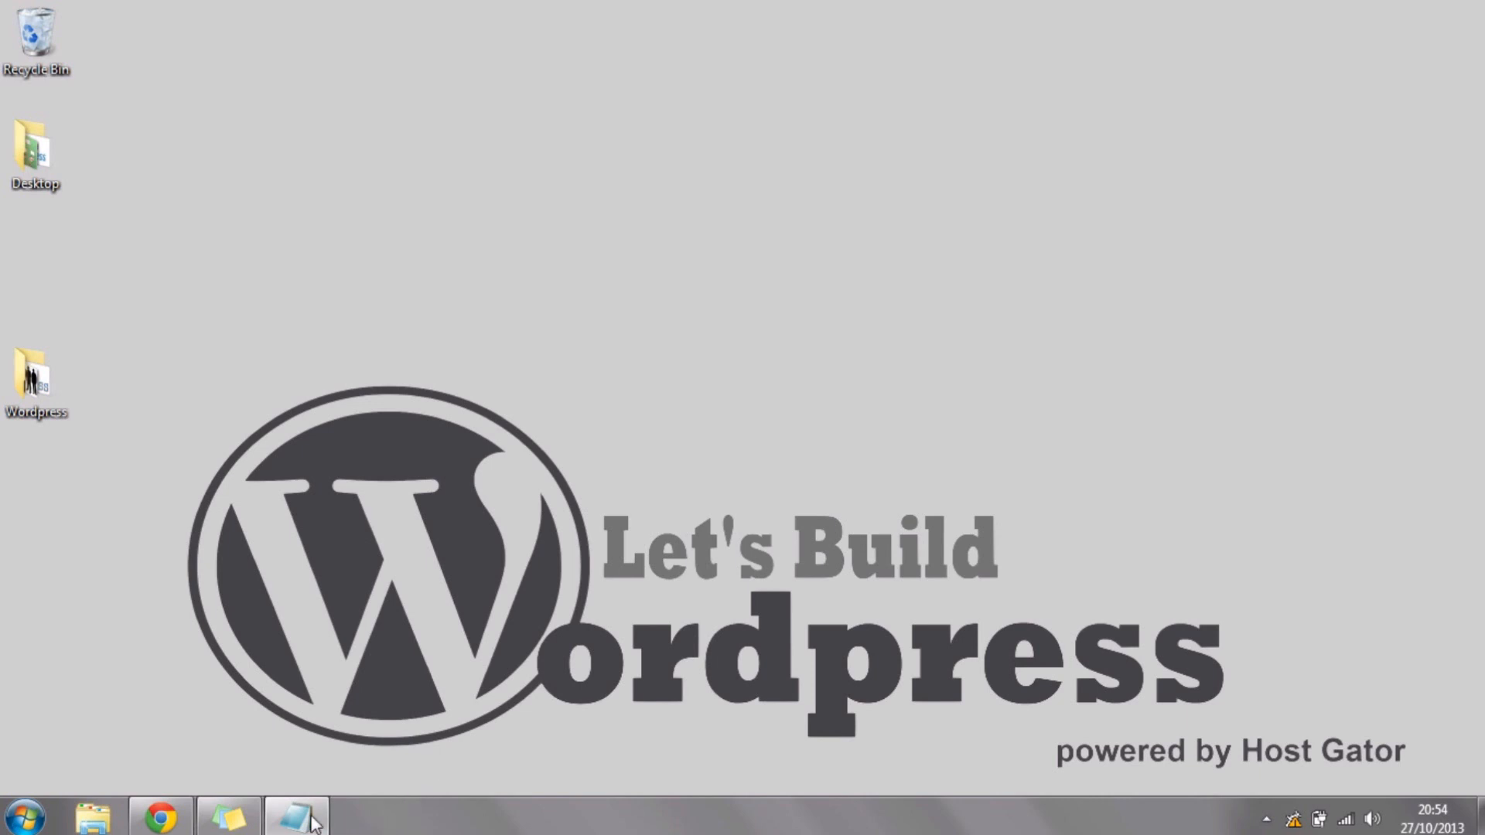
Step: Bring up the To Do List in Notepad and append "$7 (month)" to the Get Hosting line
left_click(300, 822)
left_click(1078, 102)
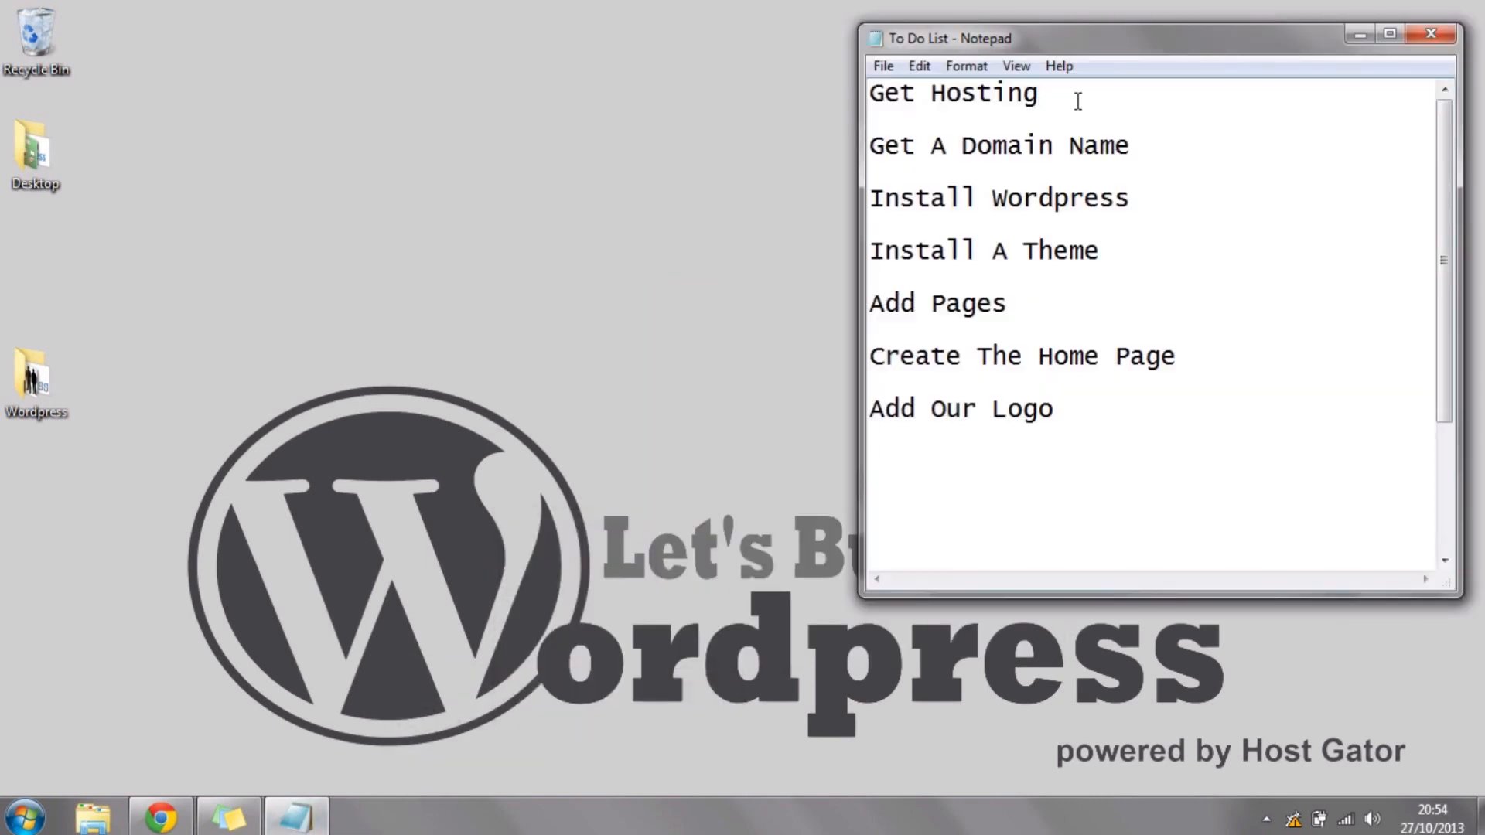
left_click_drag(1078, 101, 769, 90)
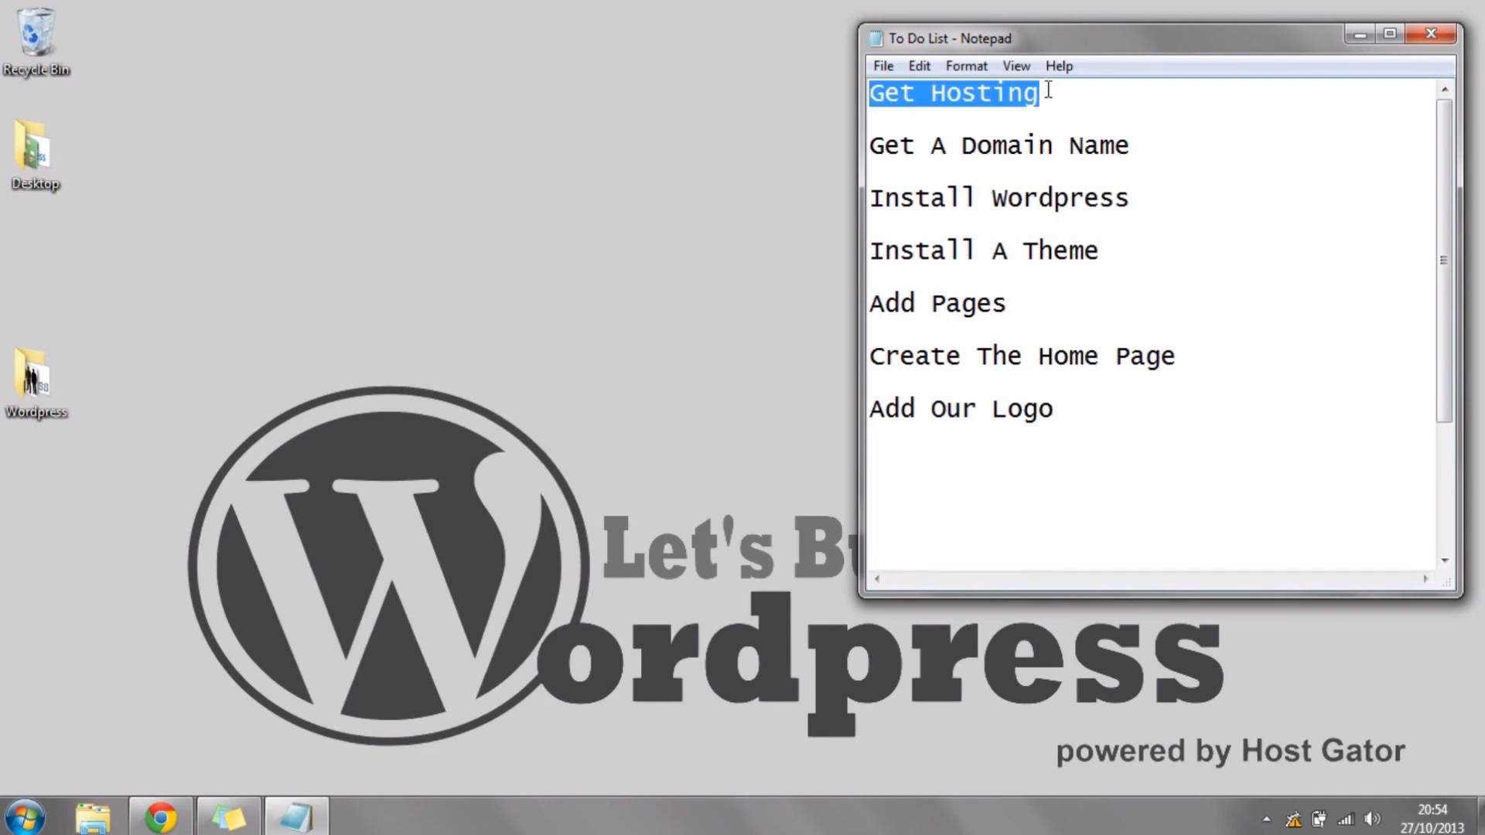
left_click(1084, 102)
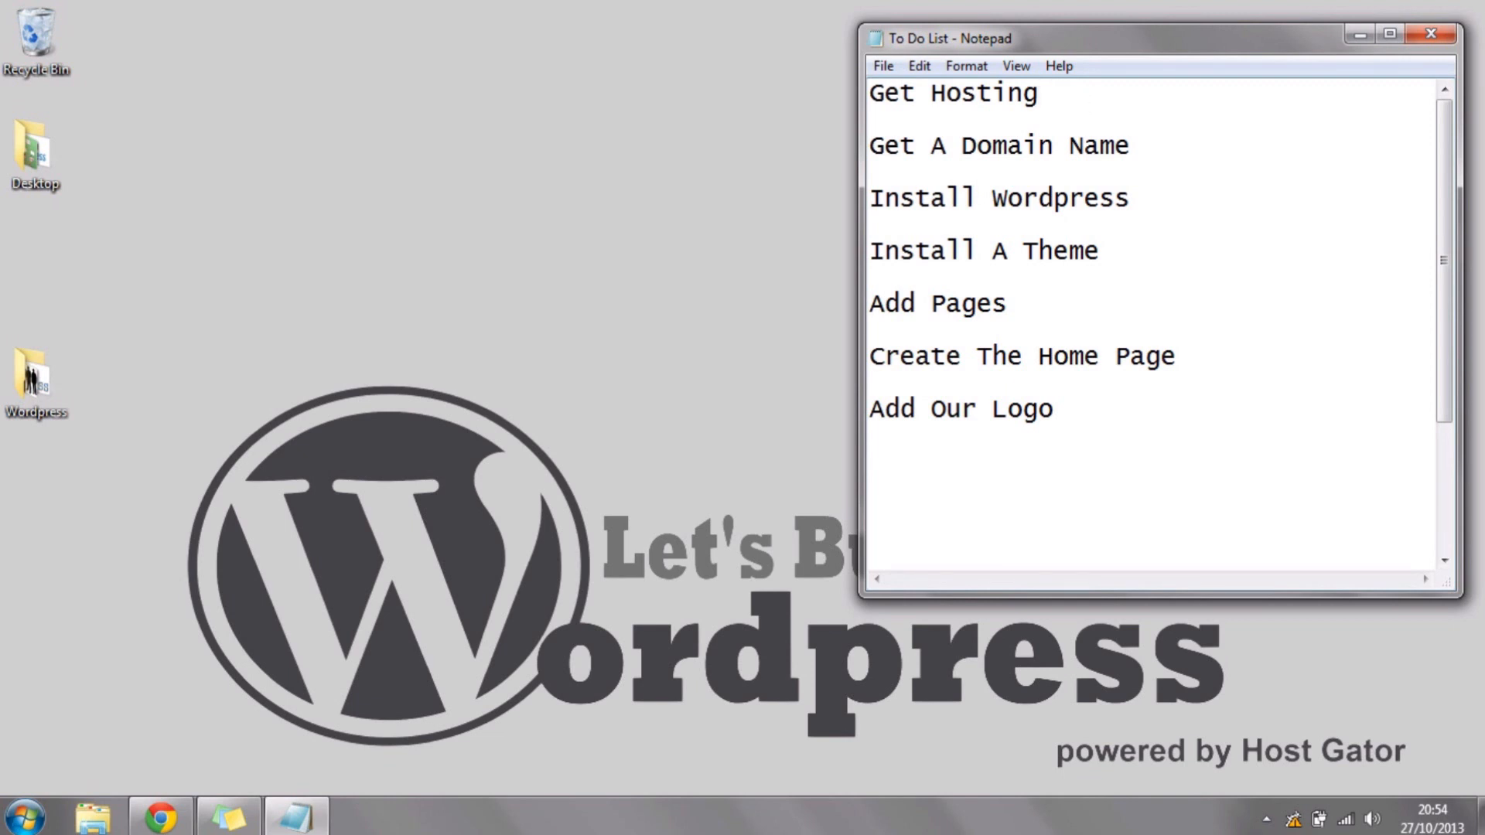
type("$7 ()")
key("Left")
type("month")
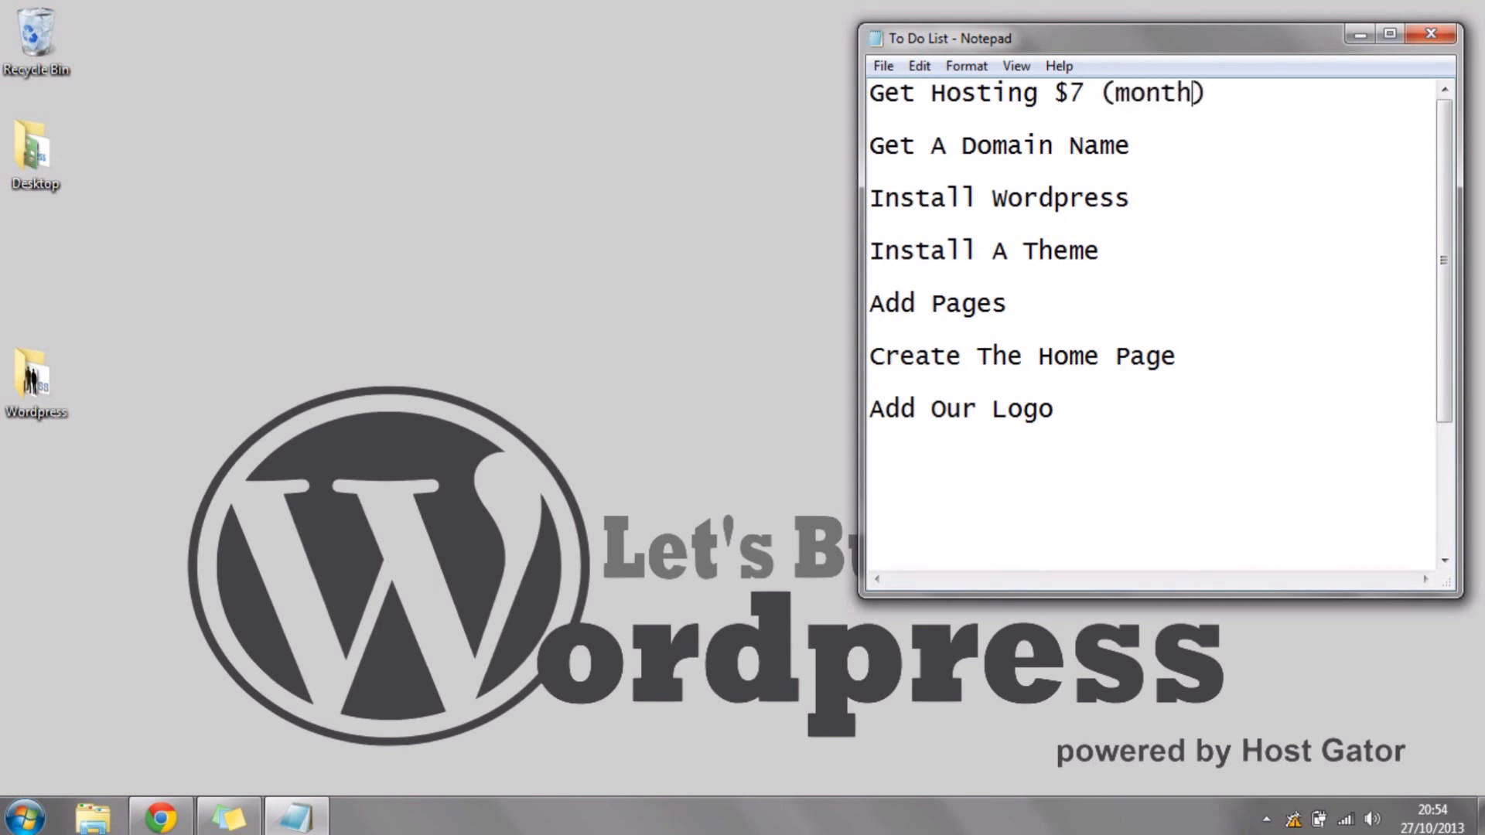
Step: Append "$13 (year)" to the Get A Domain Name line of the to-do list
left_click(1182, 152)
left_click_drag(1177, 149, 745, 147)
left_click(1199, 162)
type("$")
type("13")
type(" ()")
type("year")
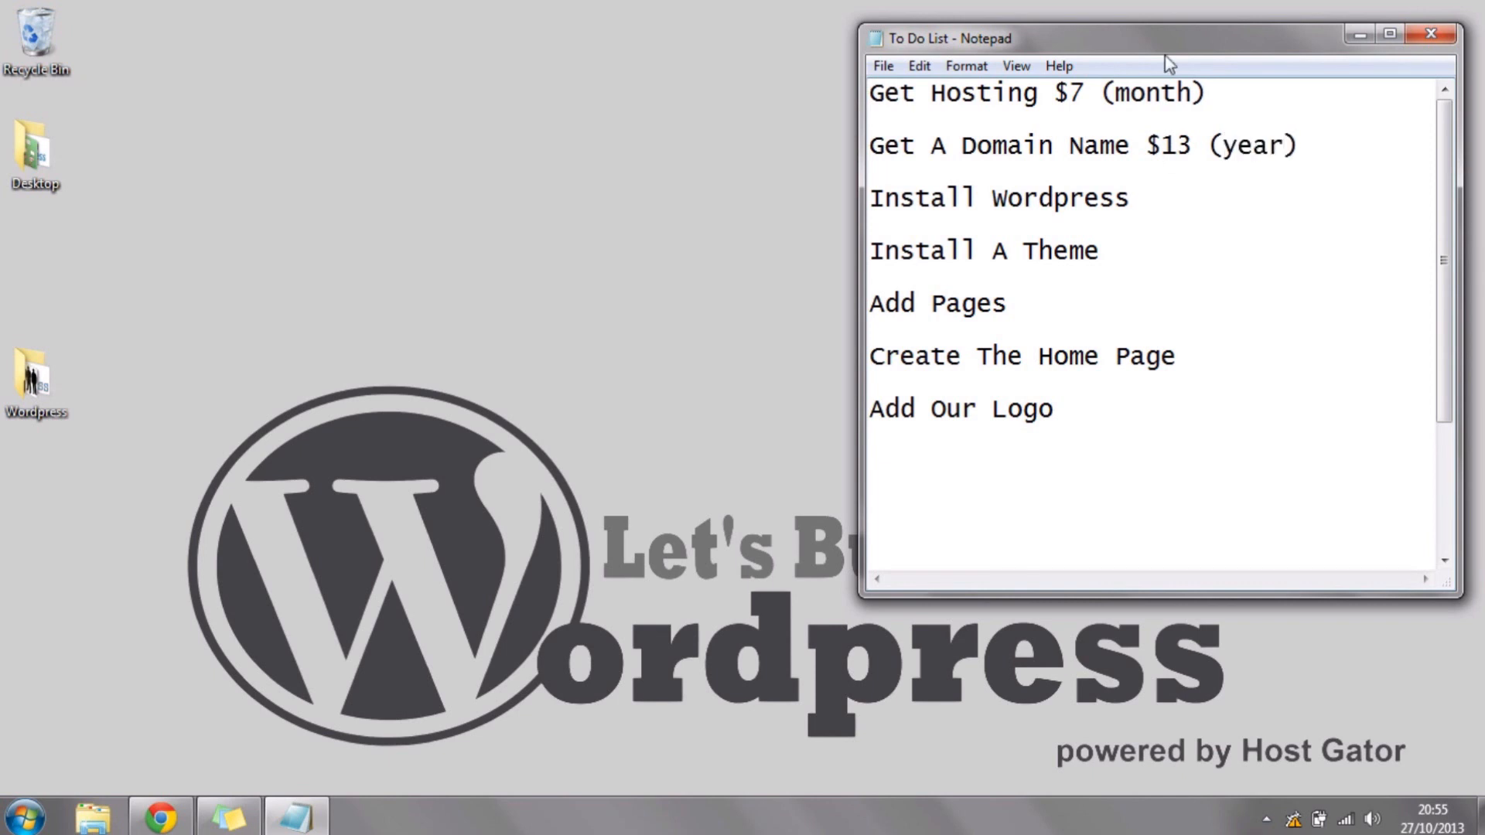
Step: Review the domain name, hosting, Install Wordpress and Install A Theme lines by highlighting each in turn
left_click_drag(1300, 145, 676, 149)
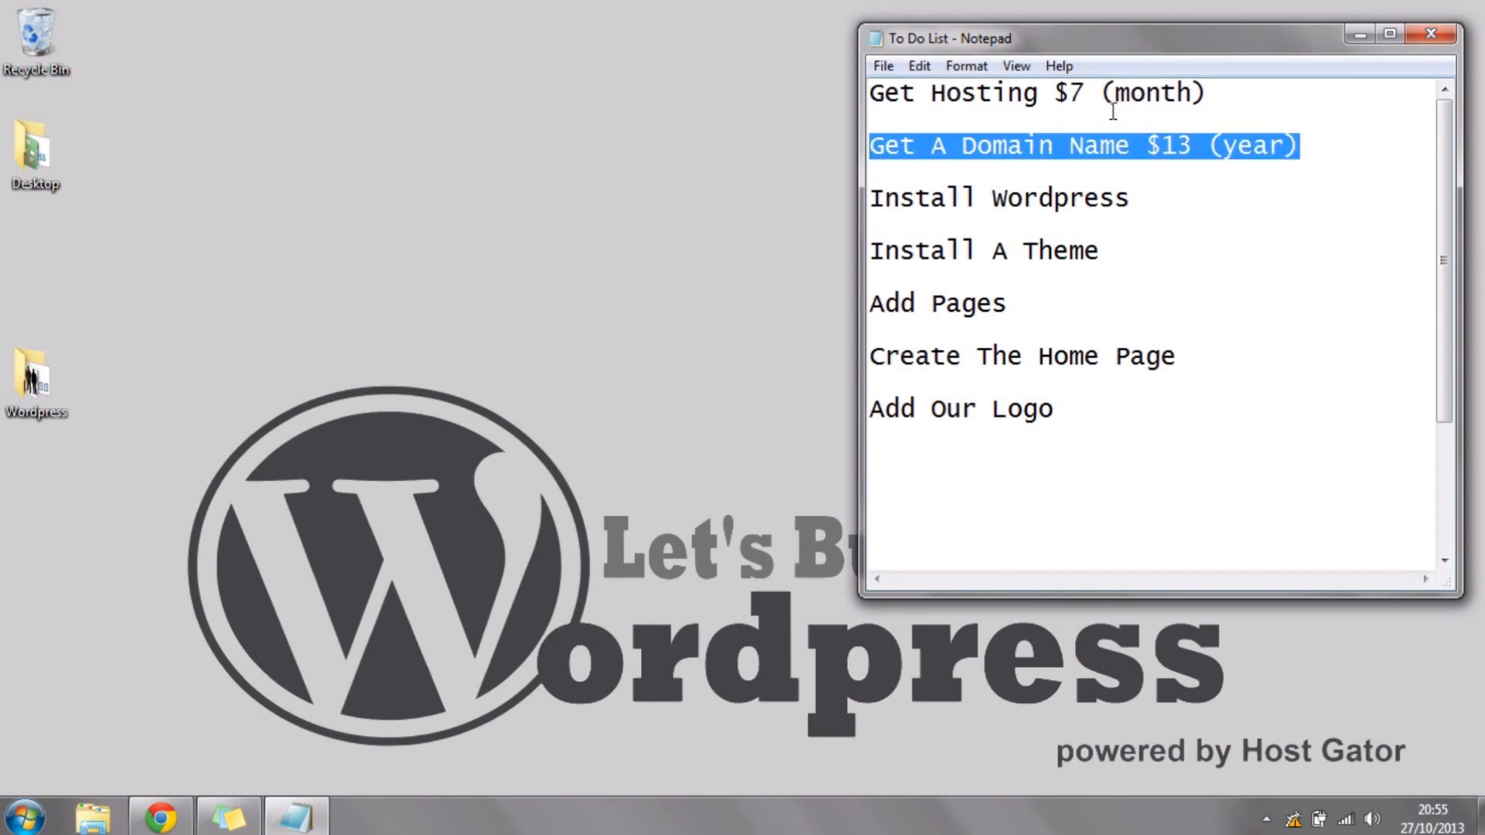
left_click_drag(1235, 90, 654, 80)
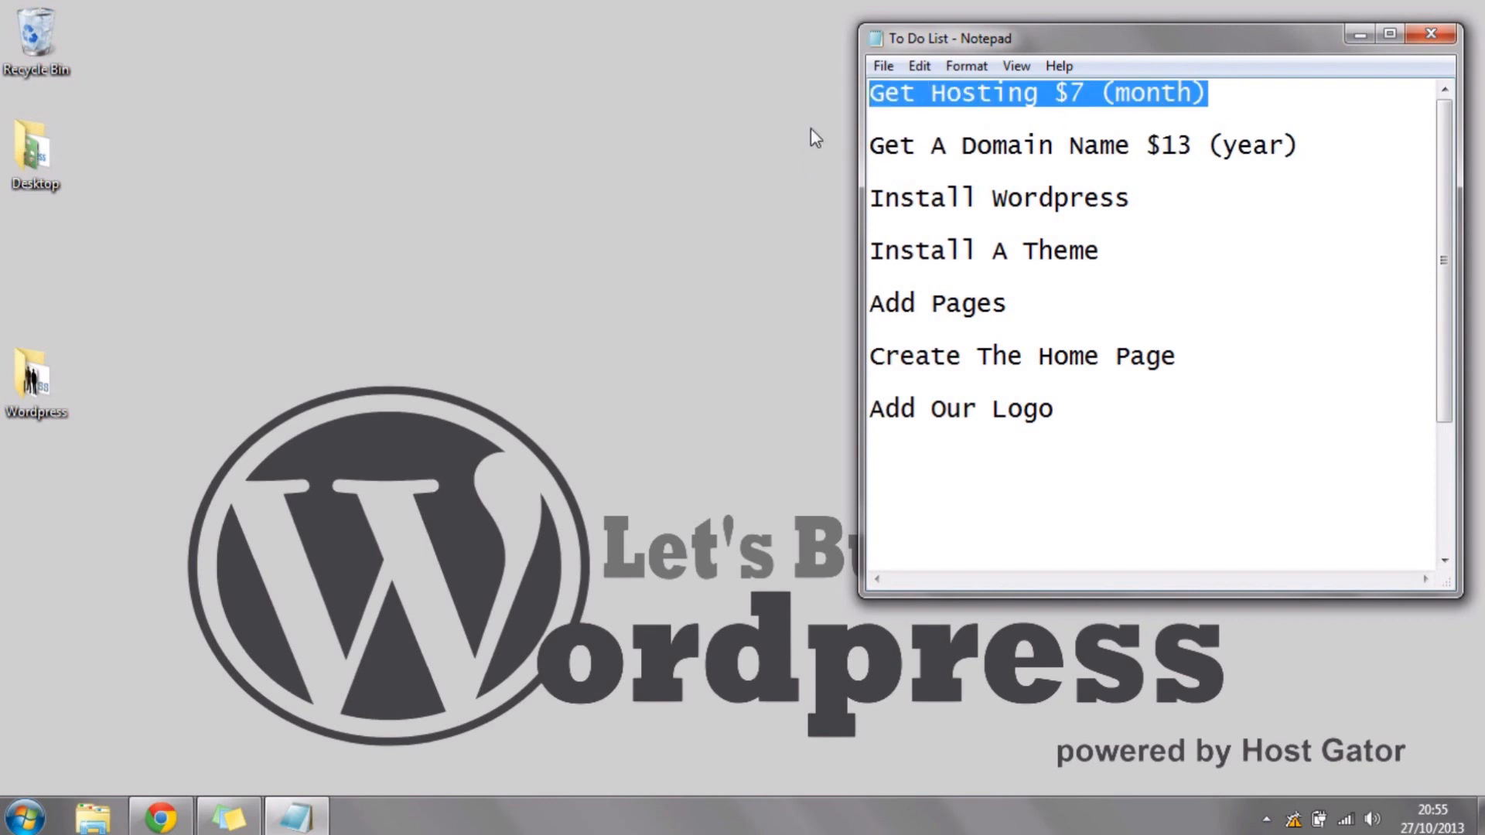
left_click(1151, 199)
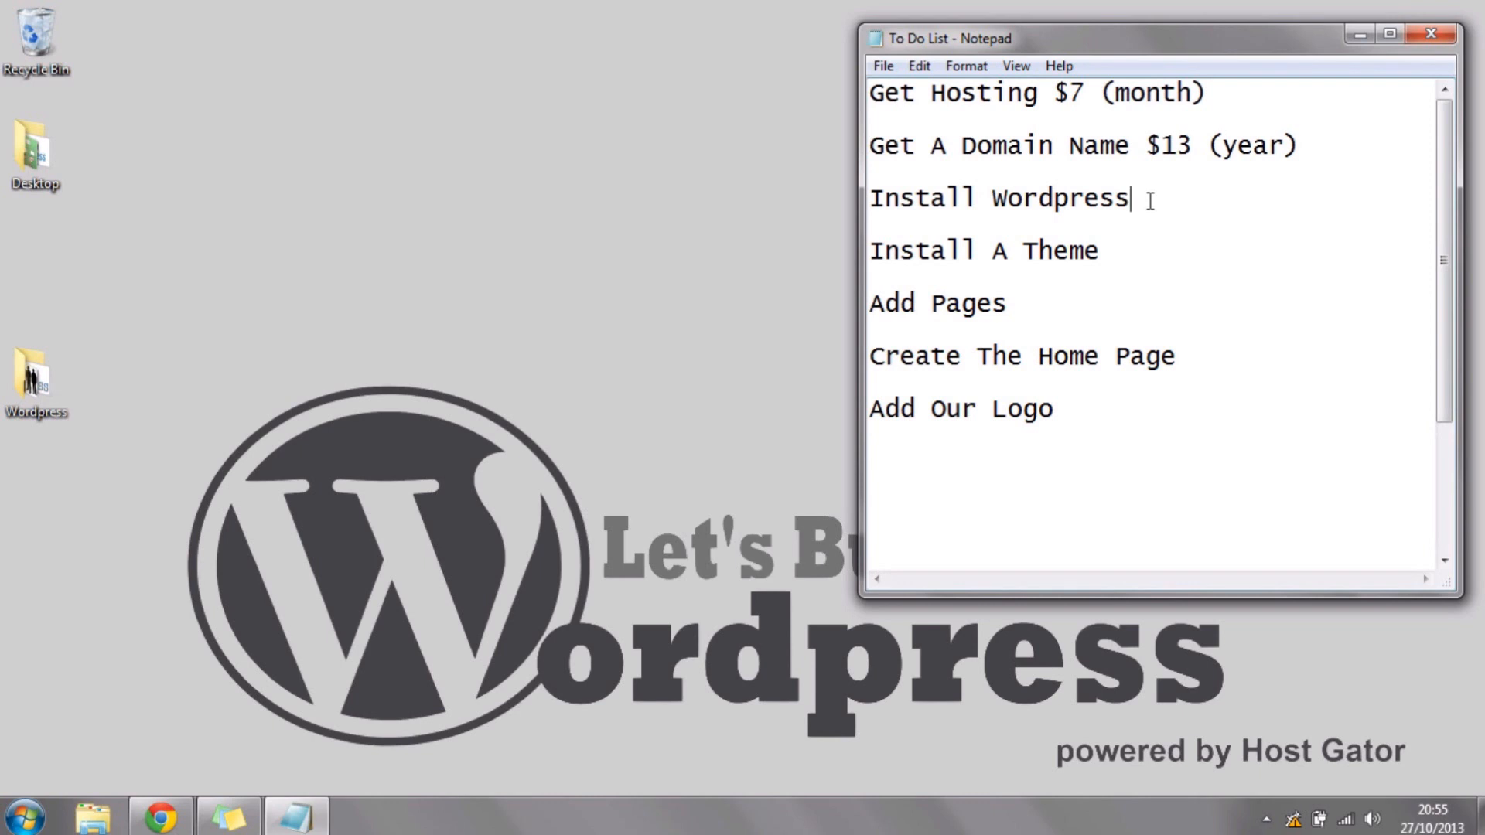
left_click_drag(1150, 200, 812, 212)
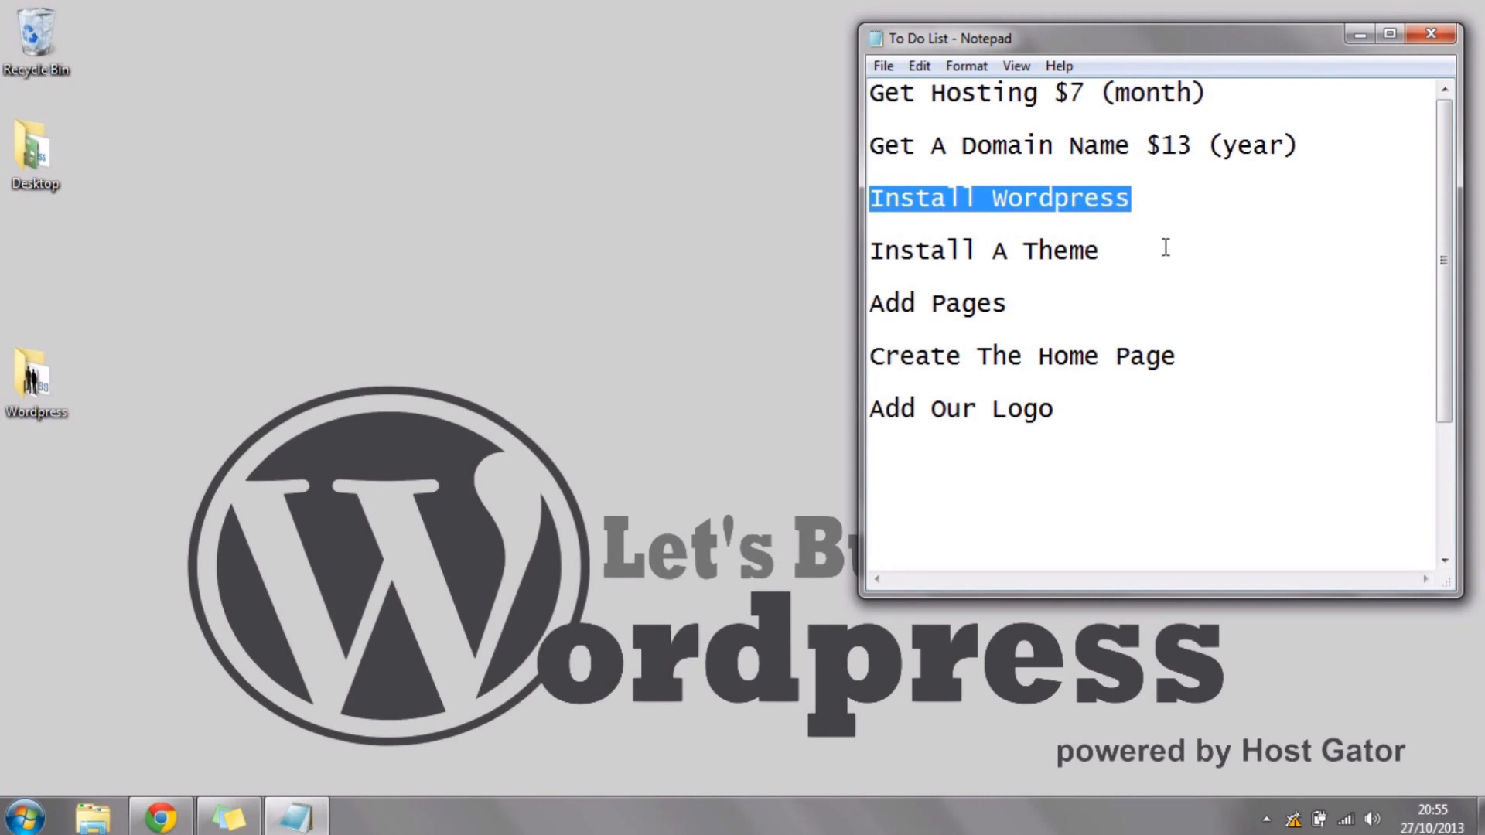
left_click(1165, 248)
left_click_drag(1107, 249, 796, 257)
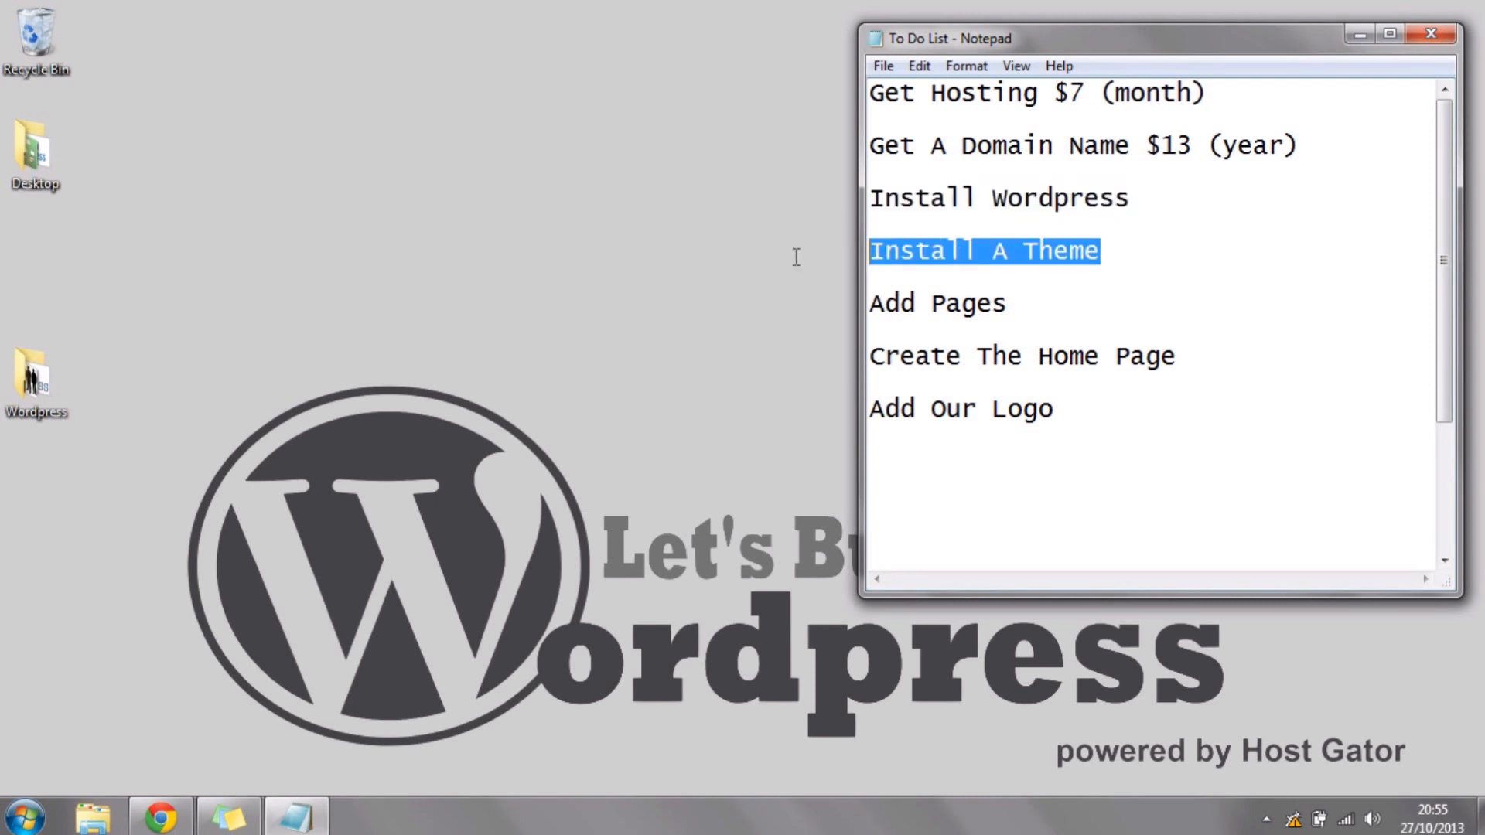
left_click(1108, 256)
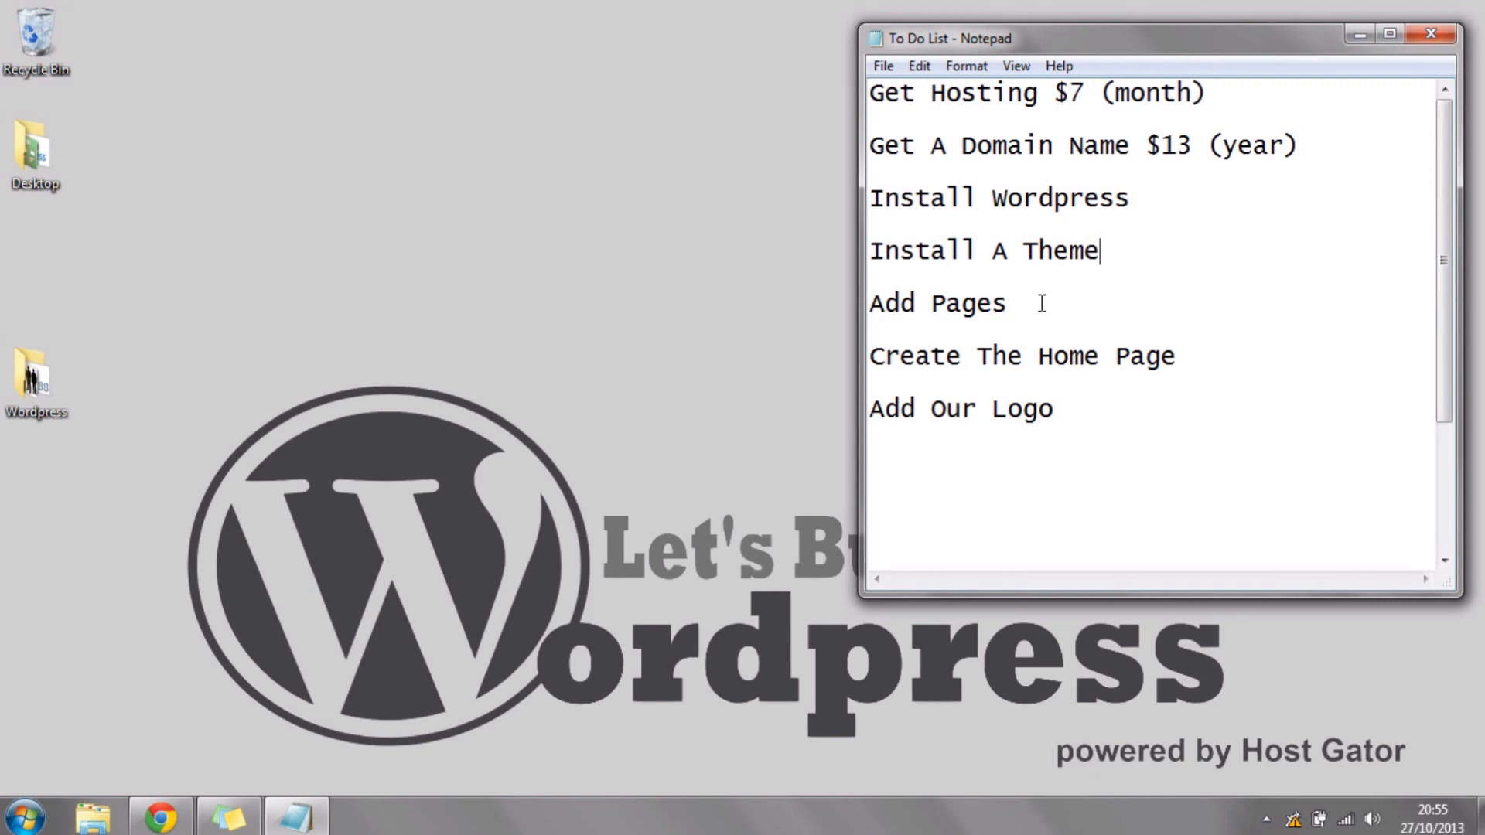
Step: Review the Add Pages, Create The Home Page and Add Our Logo lines by highlighting each in turn
left_click(1039, 311)
left_click_drag(1039, 312, 792, 315)
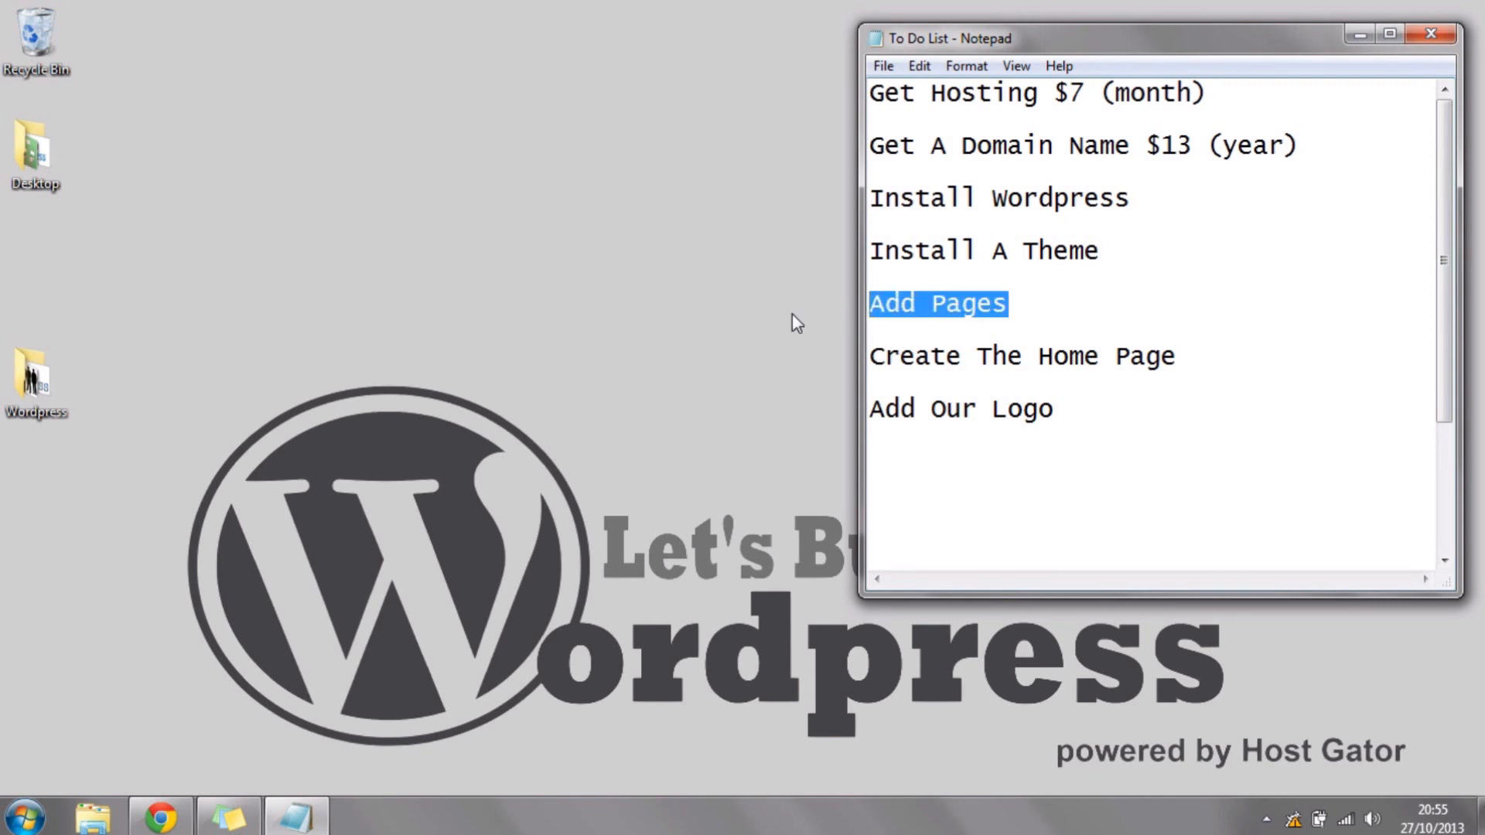
left_click_drag(1195, 356, 789, 361)
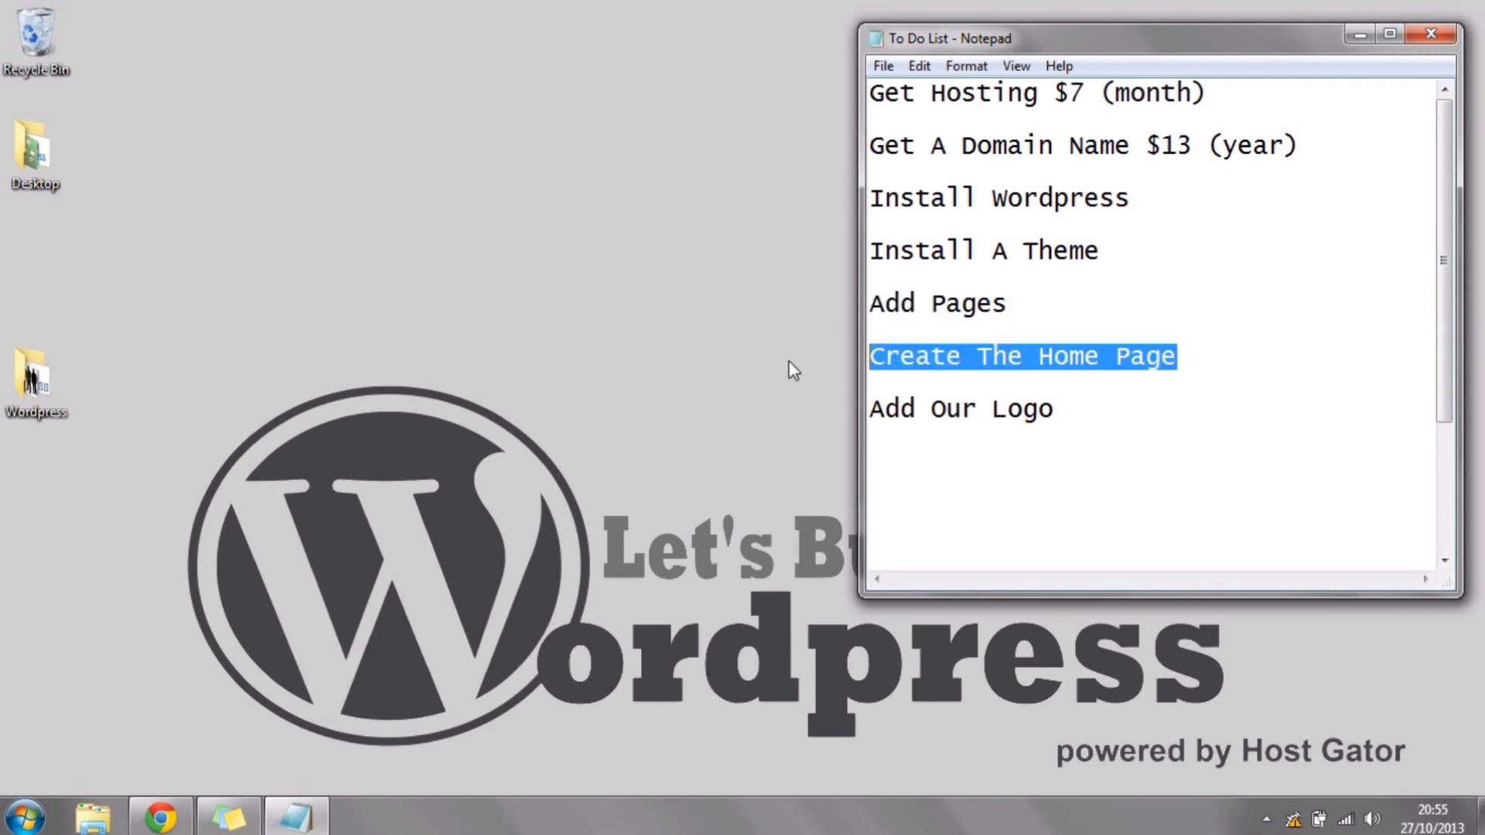
left_click(1180, 354)
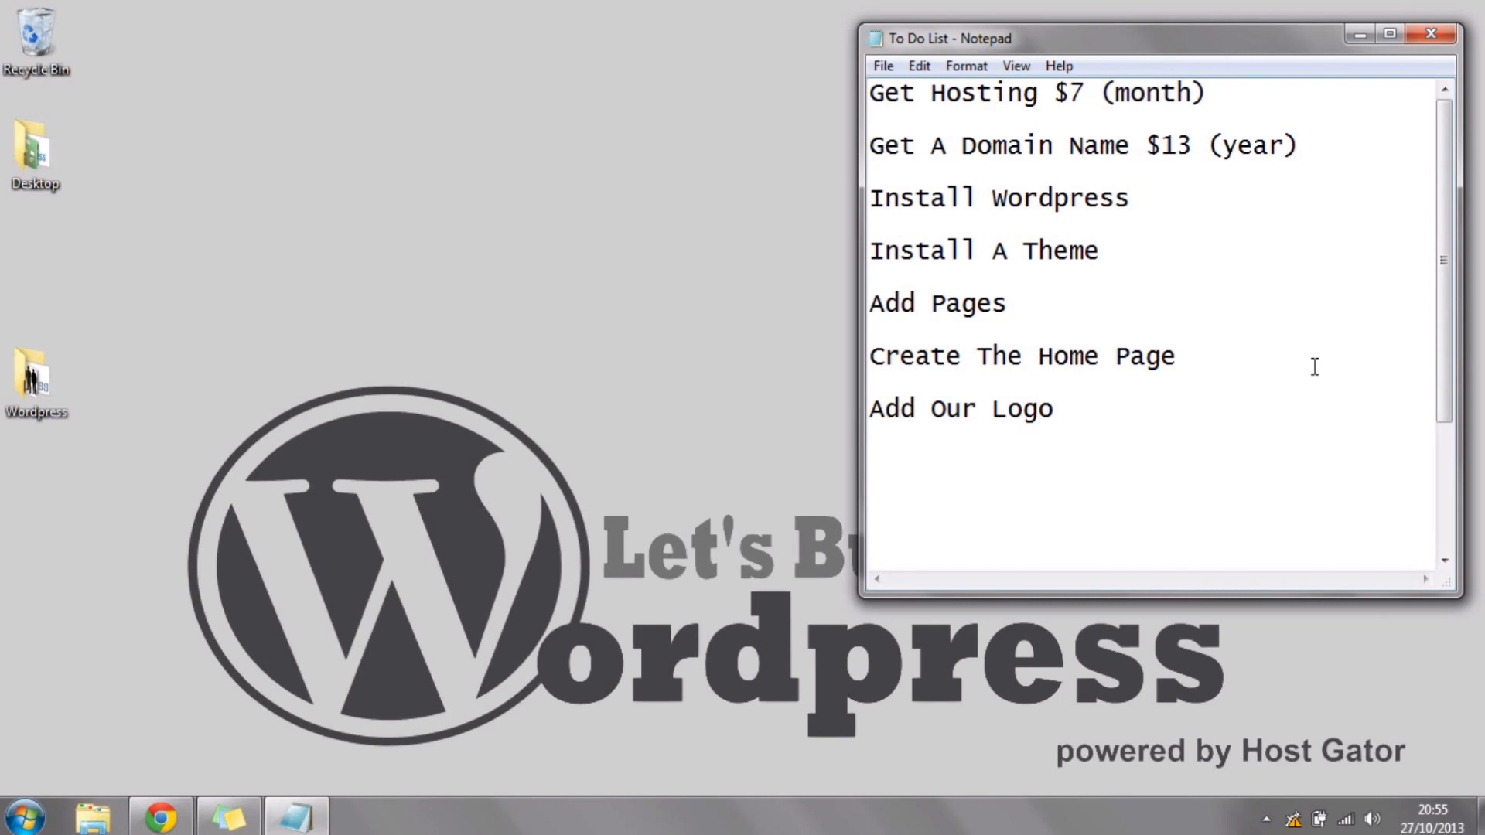
left_click(1075, 411)
left_click(863, 418, "shift")
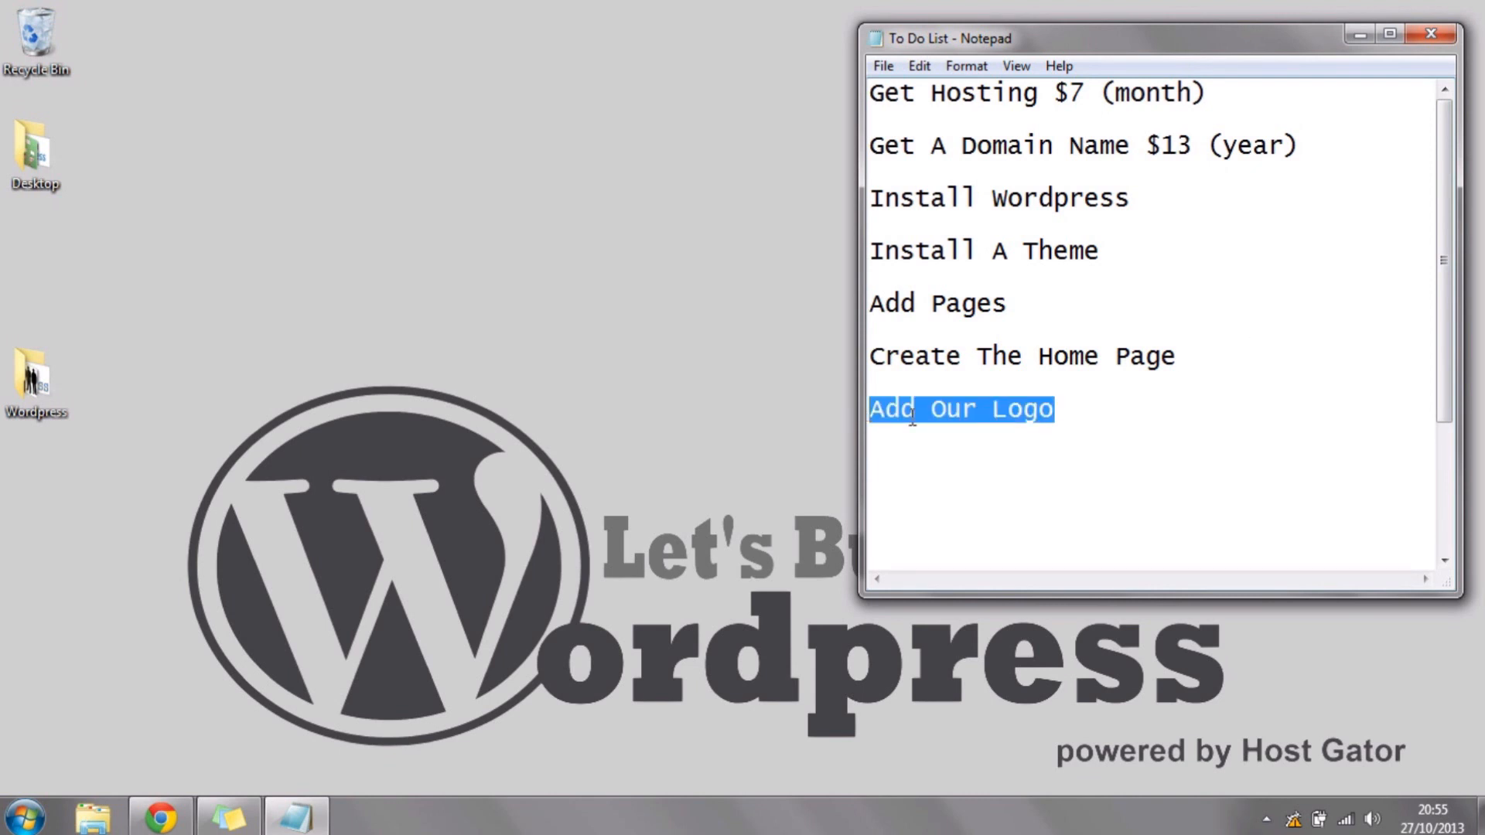
Step: Add a "$20" line below Add Our Logo and highlight the list from the domain name line through it
left_click(1104, 429)
key("Return")
type("$20")
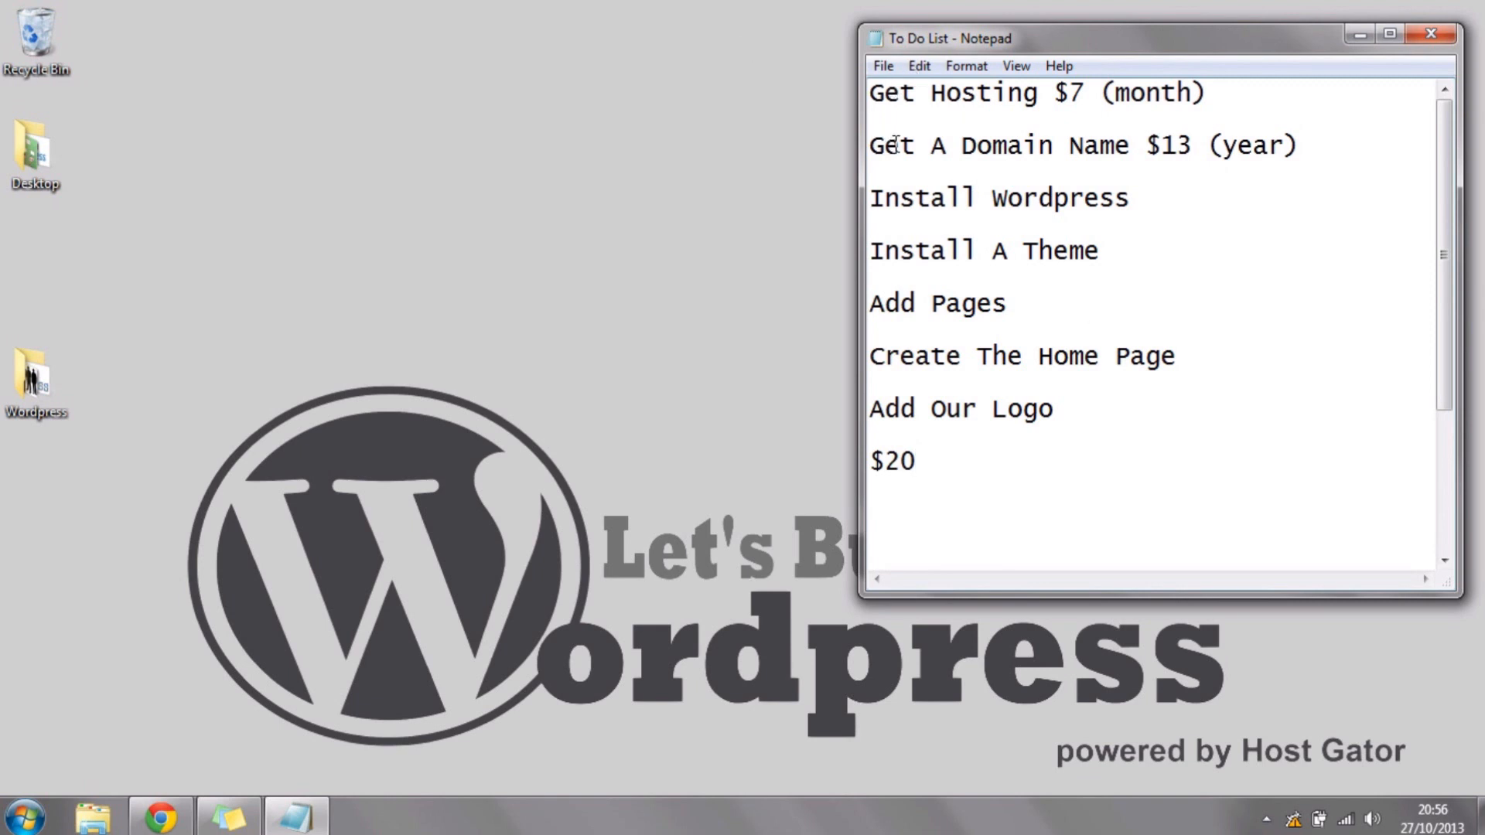
left_click_drag(884, 143, 1071, 507)
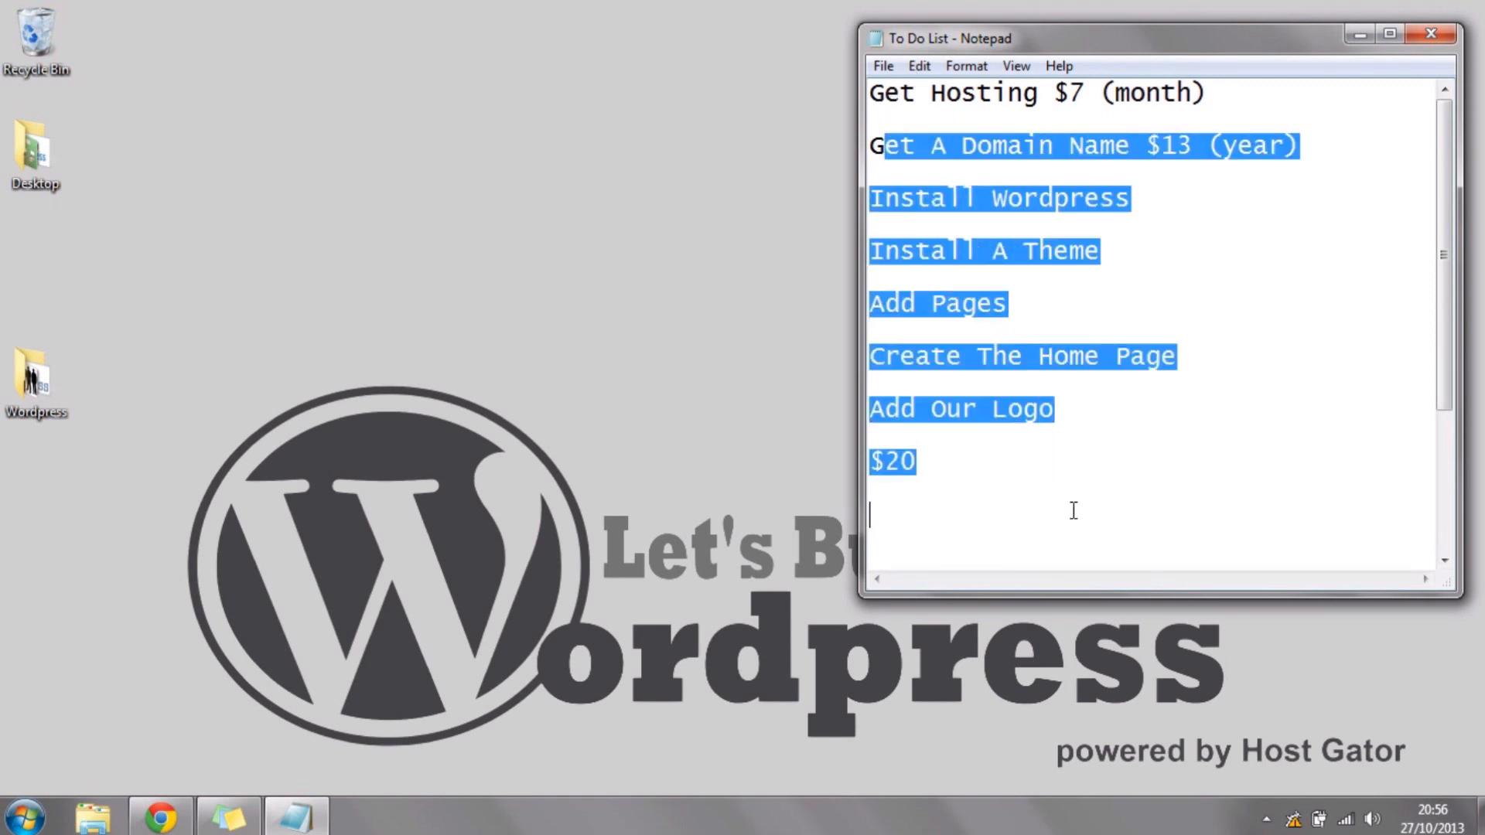
Step: Highlight the Get Hosting line of the to-do list and clear the selection
left_click(1075, 479)
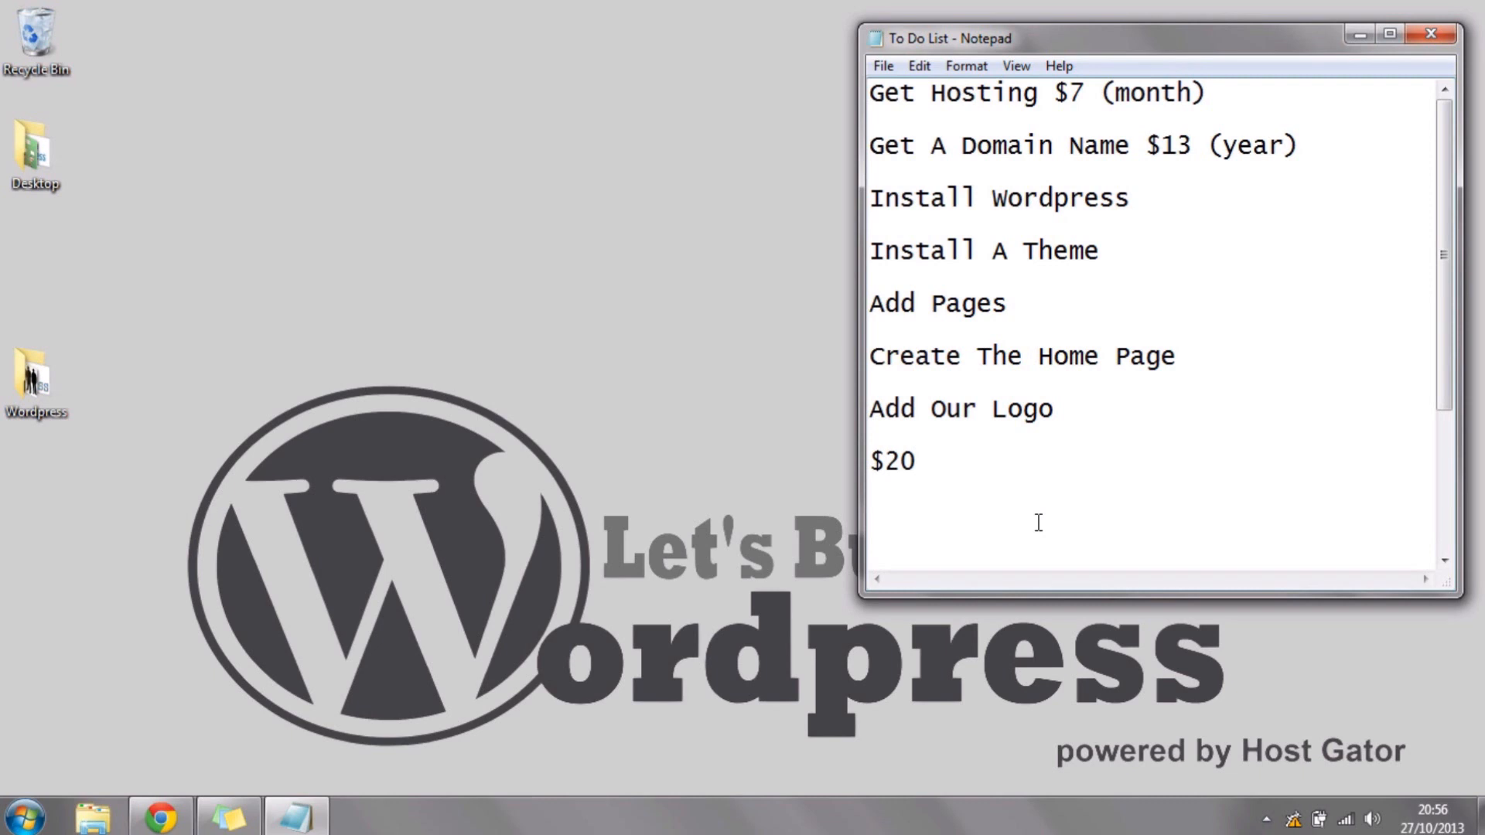
left_click_drag(1297, 91, 831, 66)
left_click(980, 459)
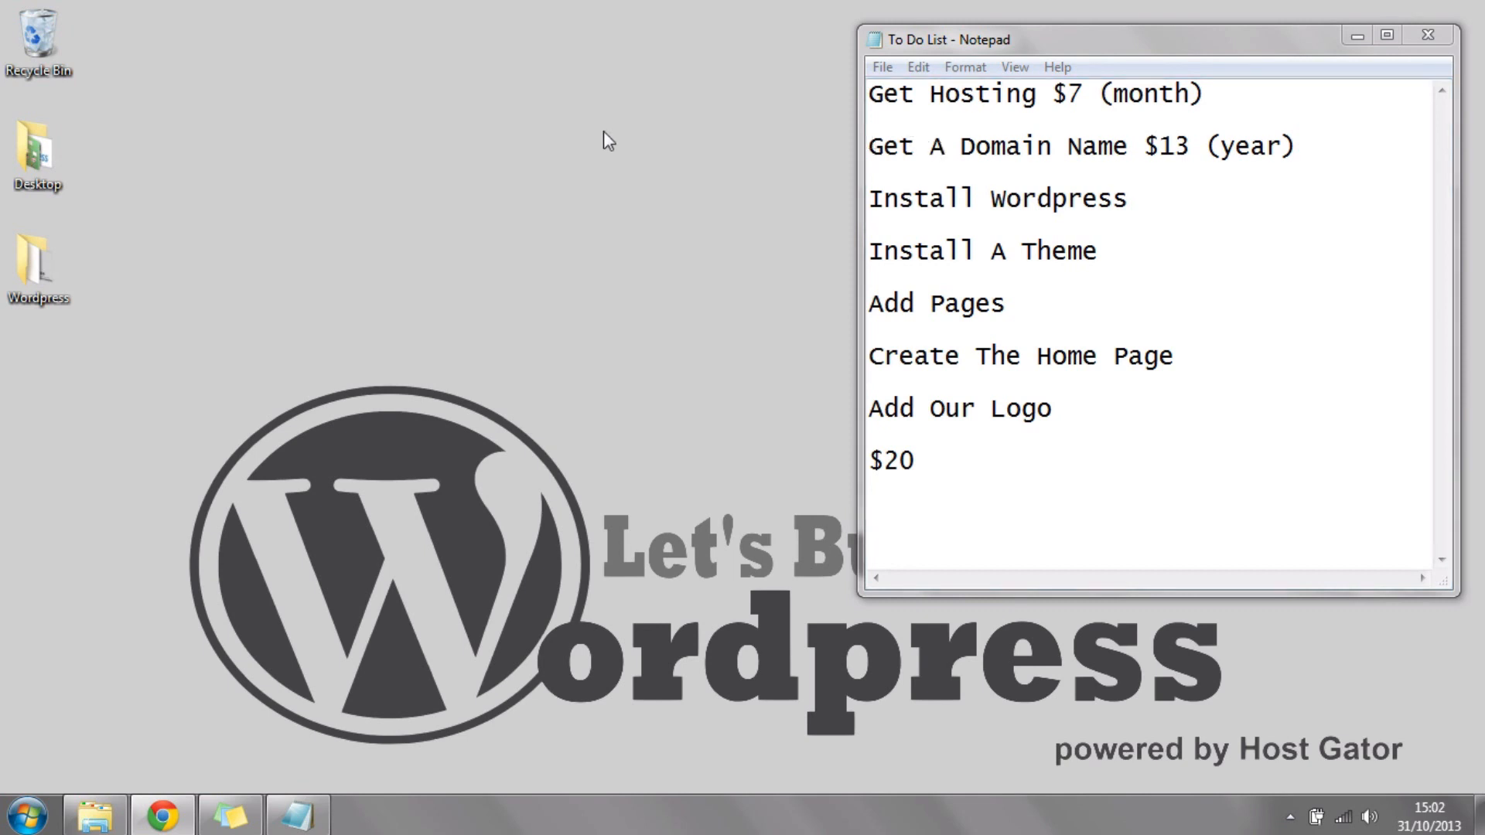
Step: Switch to Chrome, go to hostgator.com and open its Web Hosting page
left_click(179, 830)
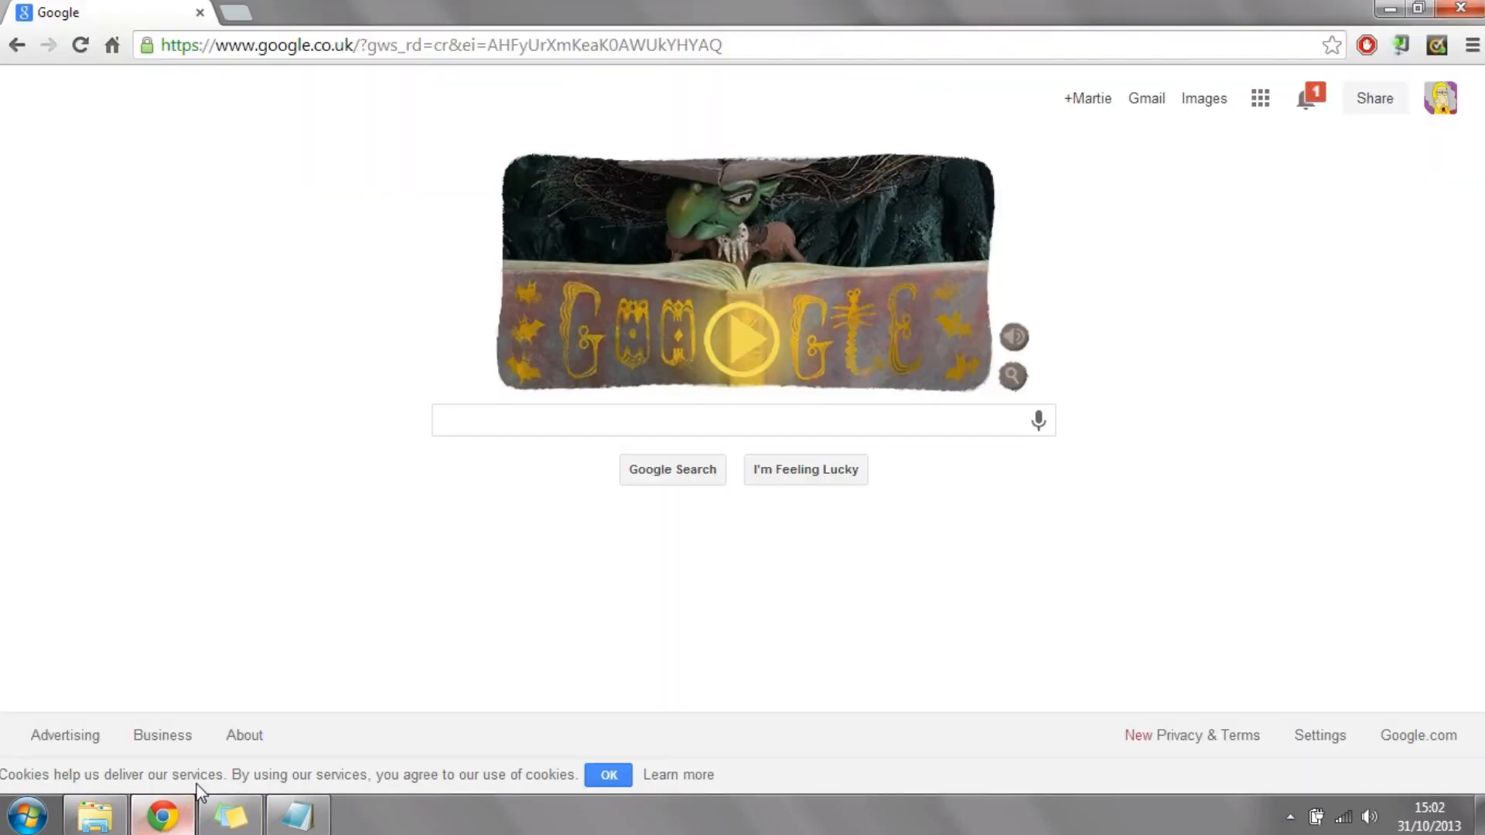
left_click(593, 47)
type("hostgator.")
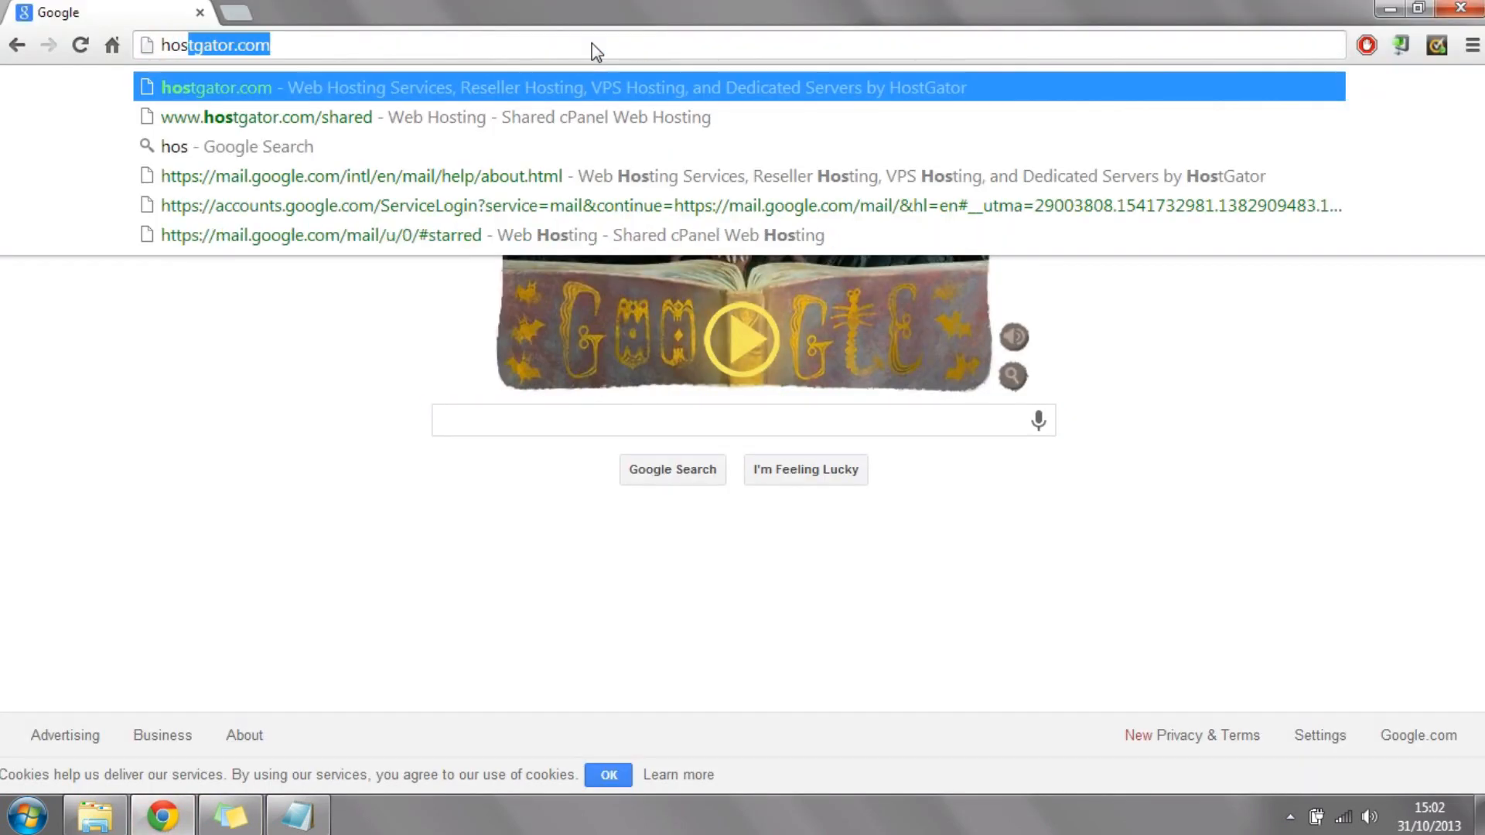
type("com")
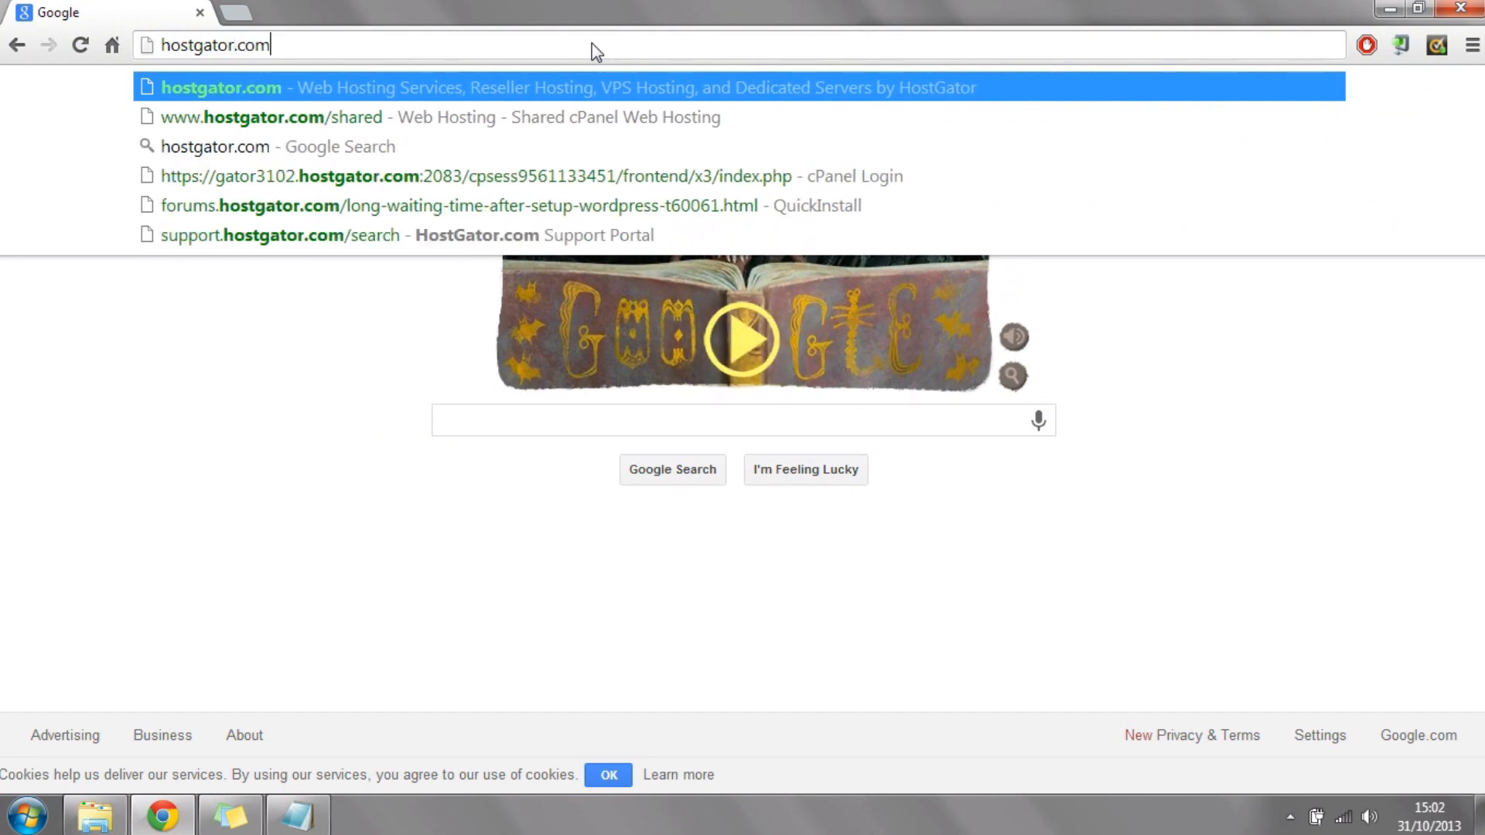
key("Return")
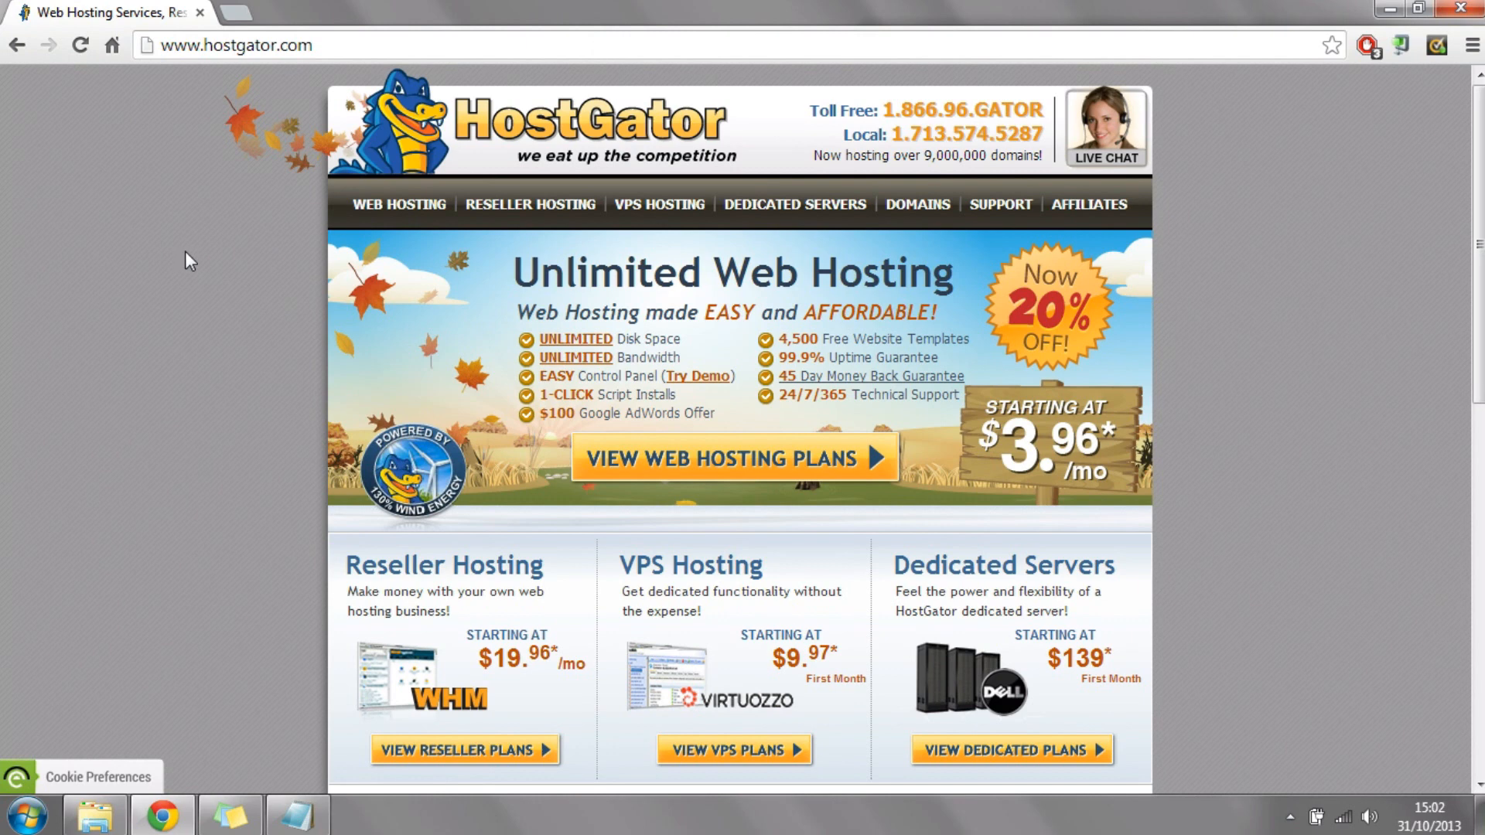
left_click(390, 208)
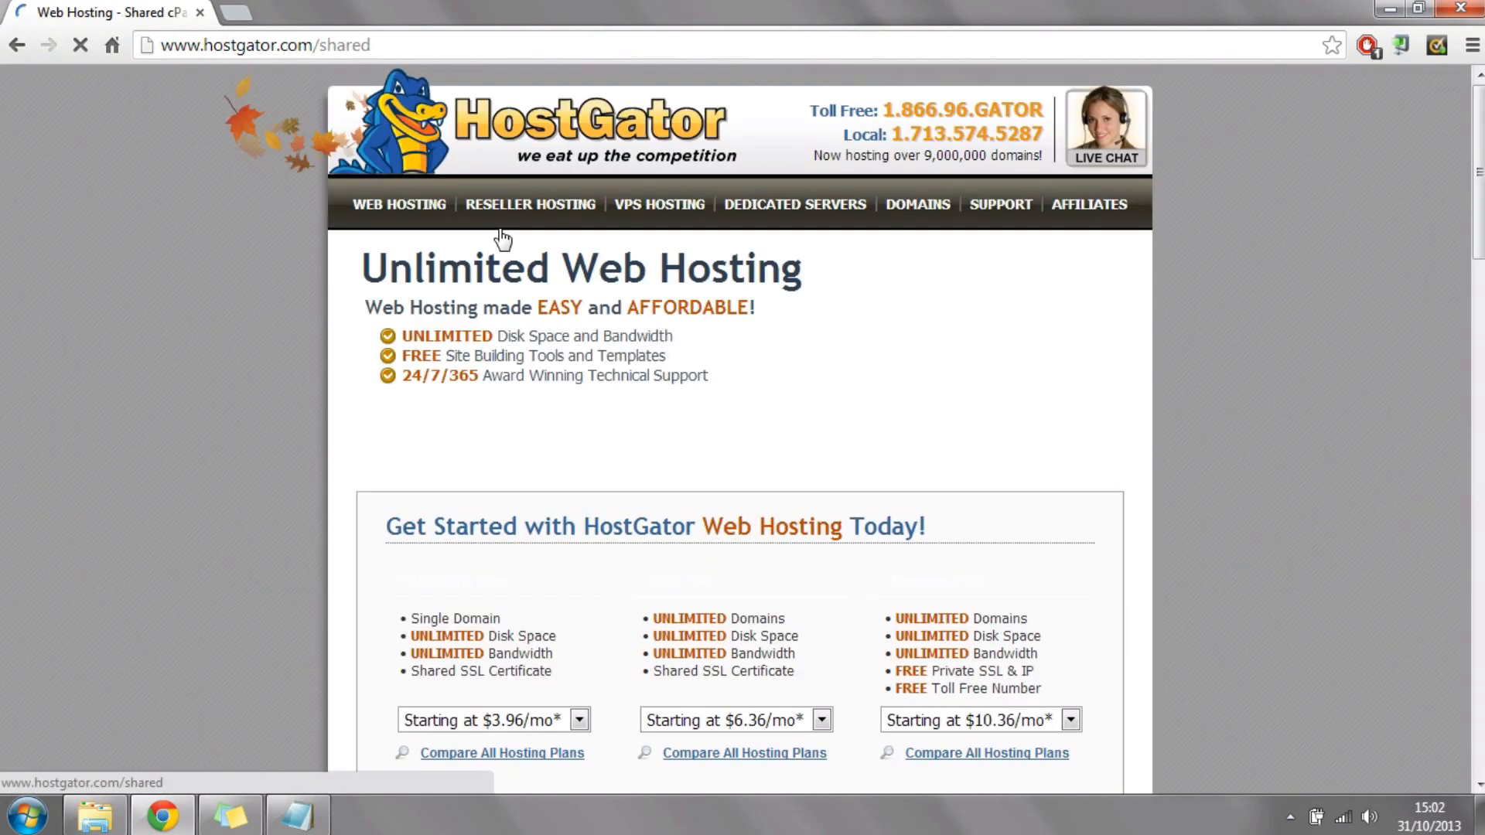
Step: Compare the domain allowances of the Hatchling and Baby plans by highlighting them
scroll(740, 431, "down", 4)
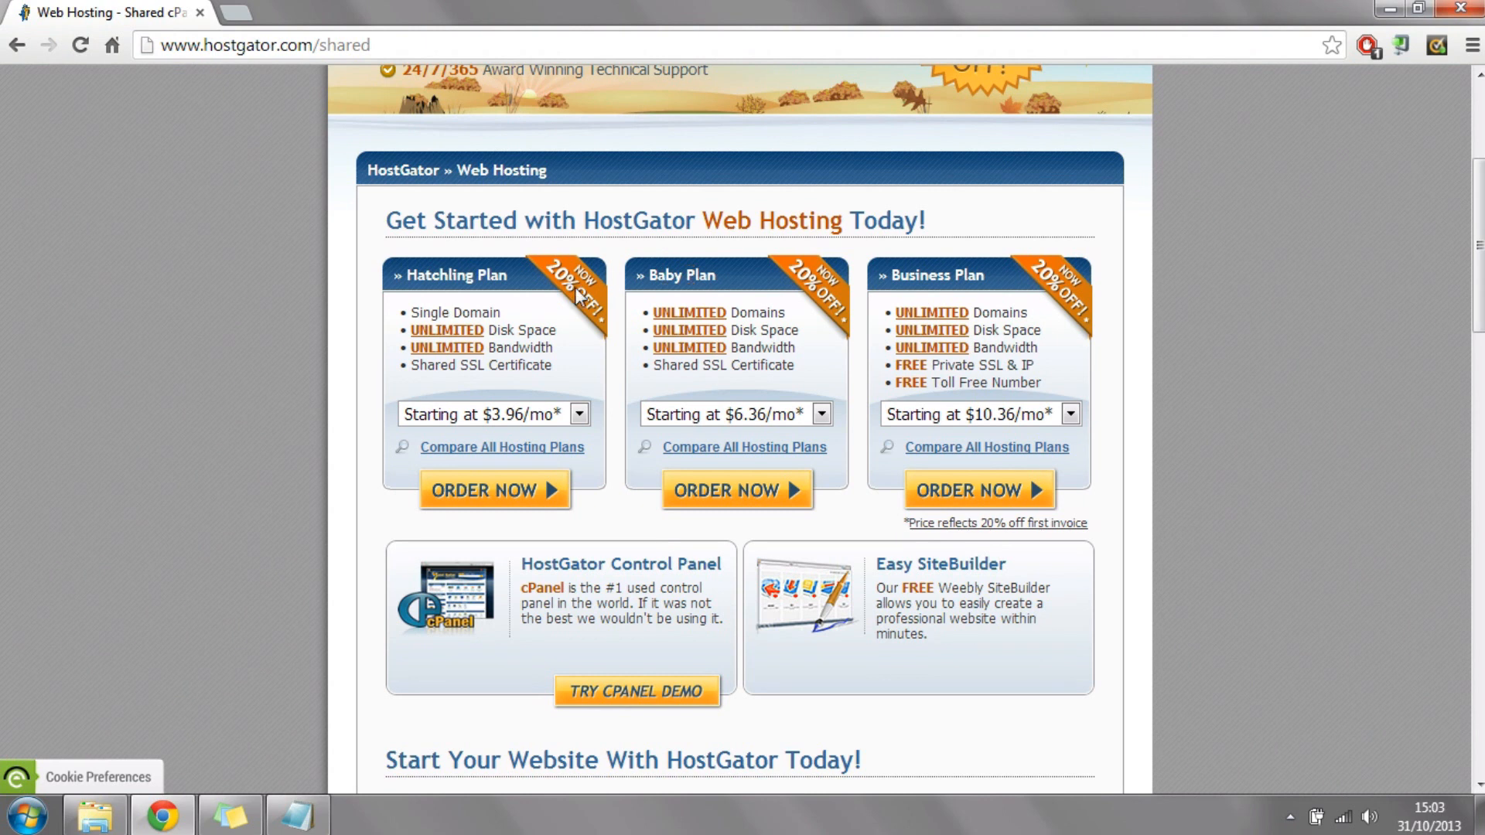
left_click_drag(500, 313, 410, 307)
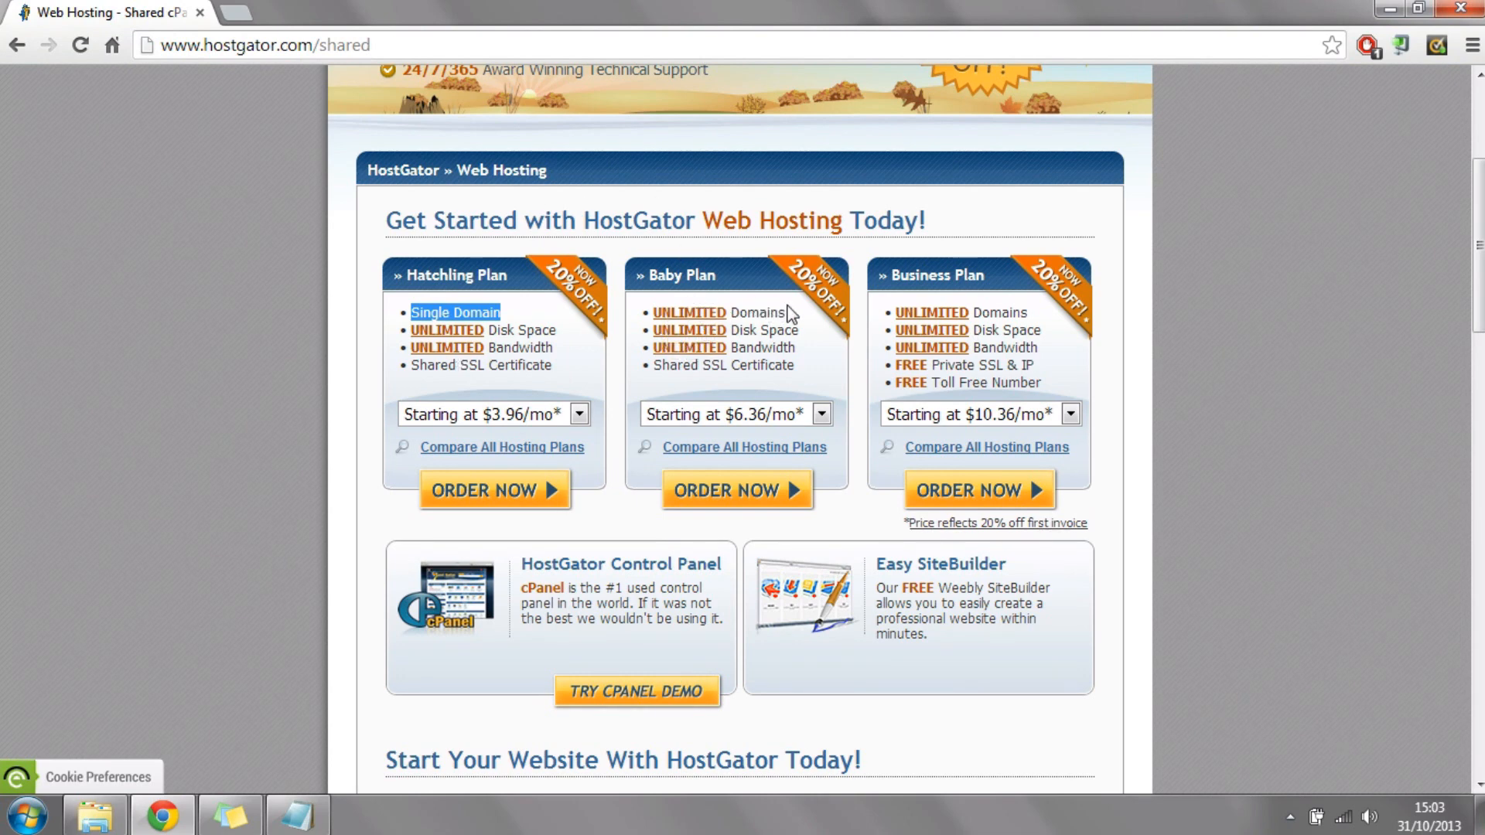
left_click_drag(716, 316, 713, 317)
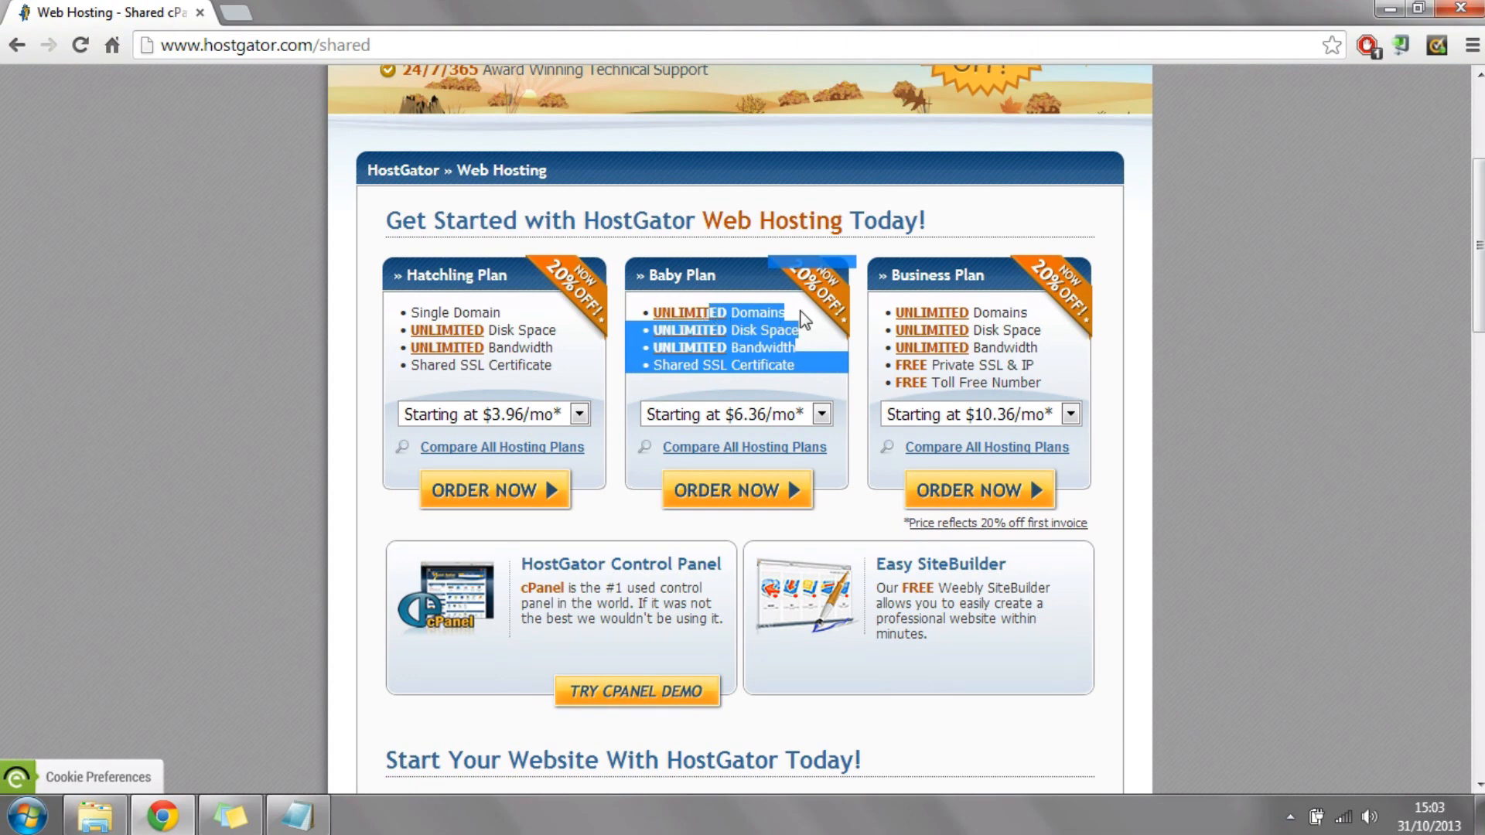
left_click(803, 319)
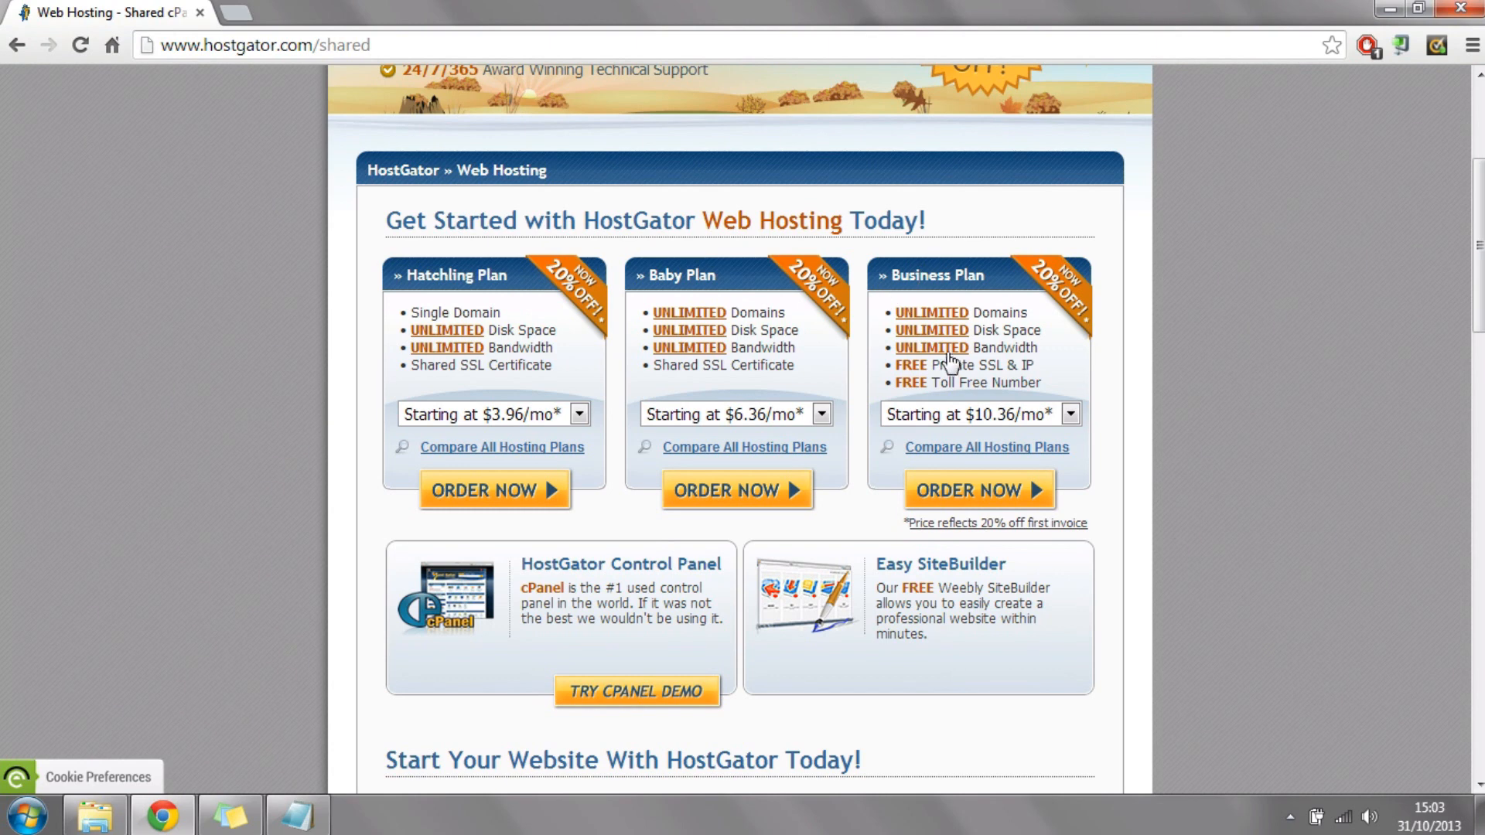
Step: Set the Baby Plan to the Monthly - $7.96/mo option and order it
left_click_drag(716, 271, 667, 275)
left_click(766, 426)
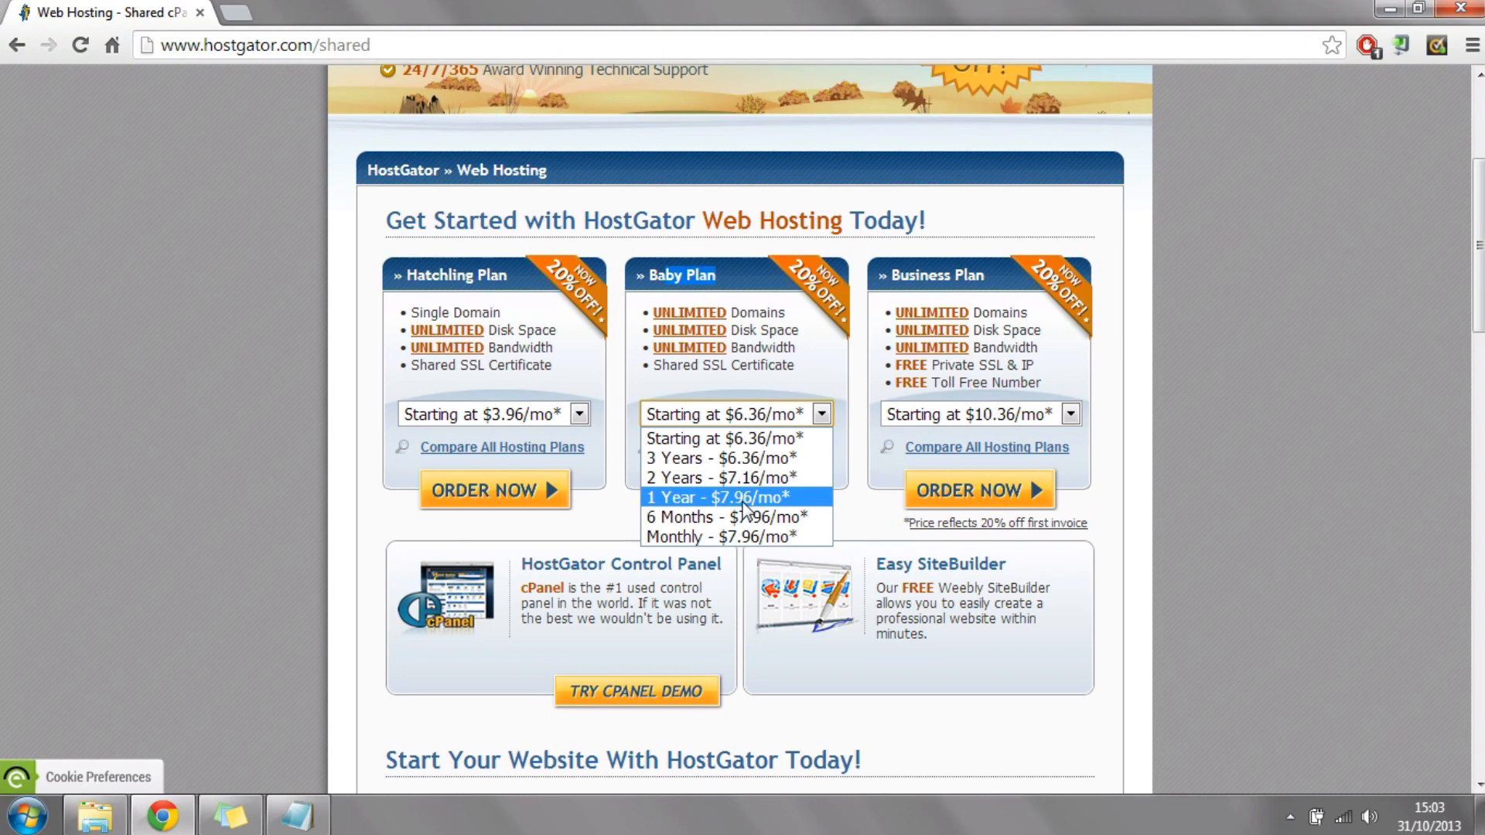
left_click(743, 536)
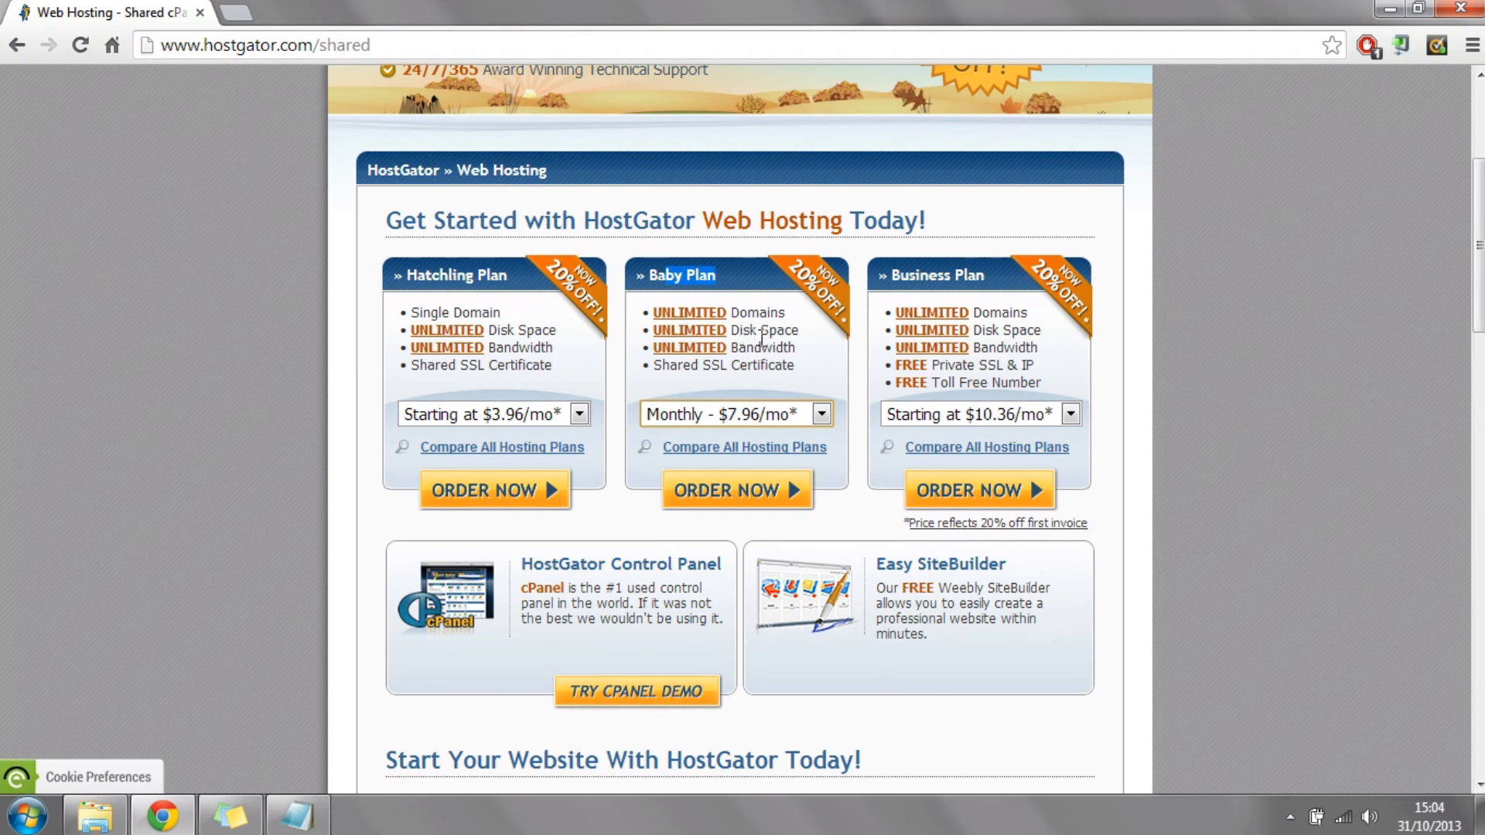
left_click(669, 278)
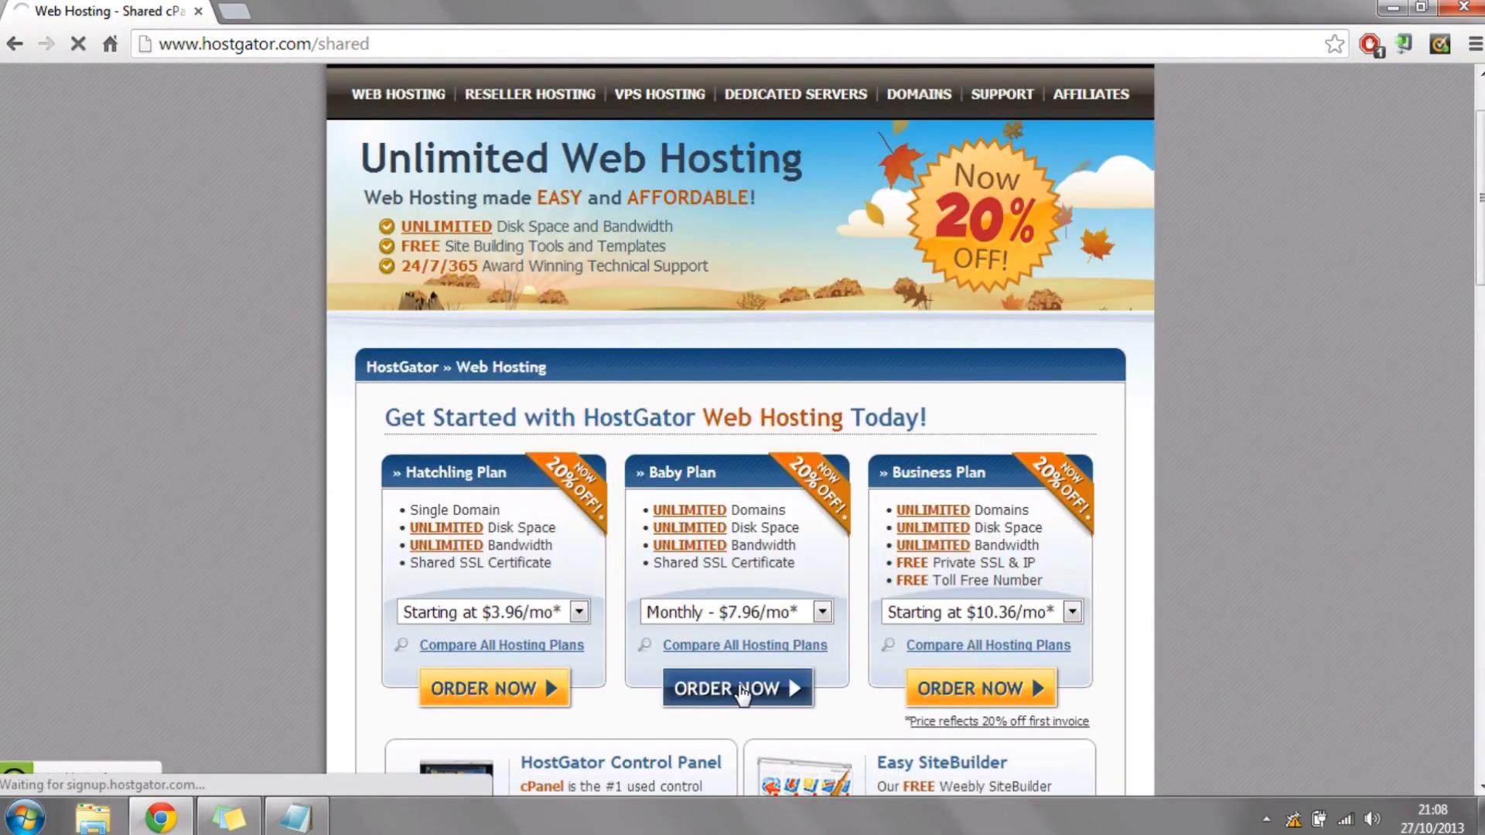
left_click(739, 690)
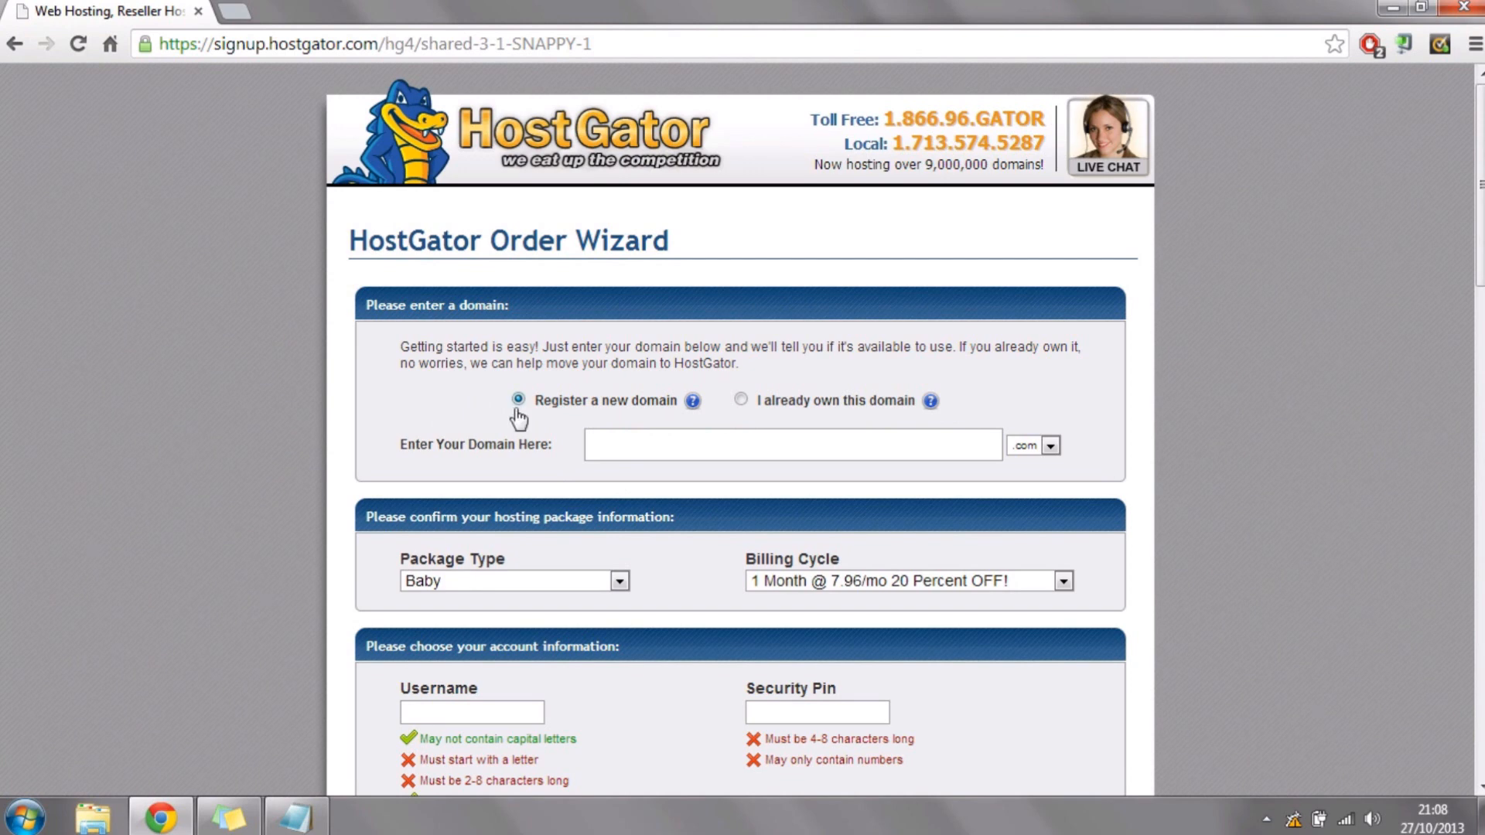
left_click(741, 402)
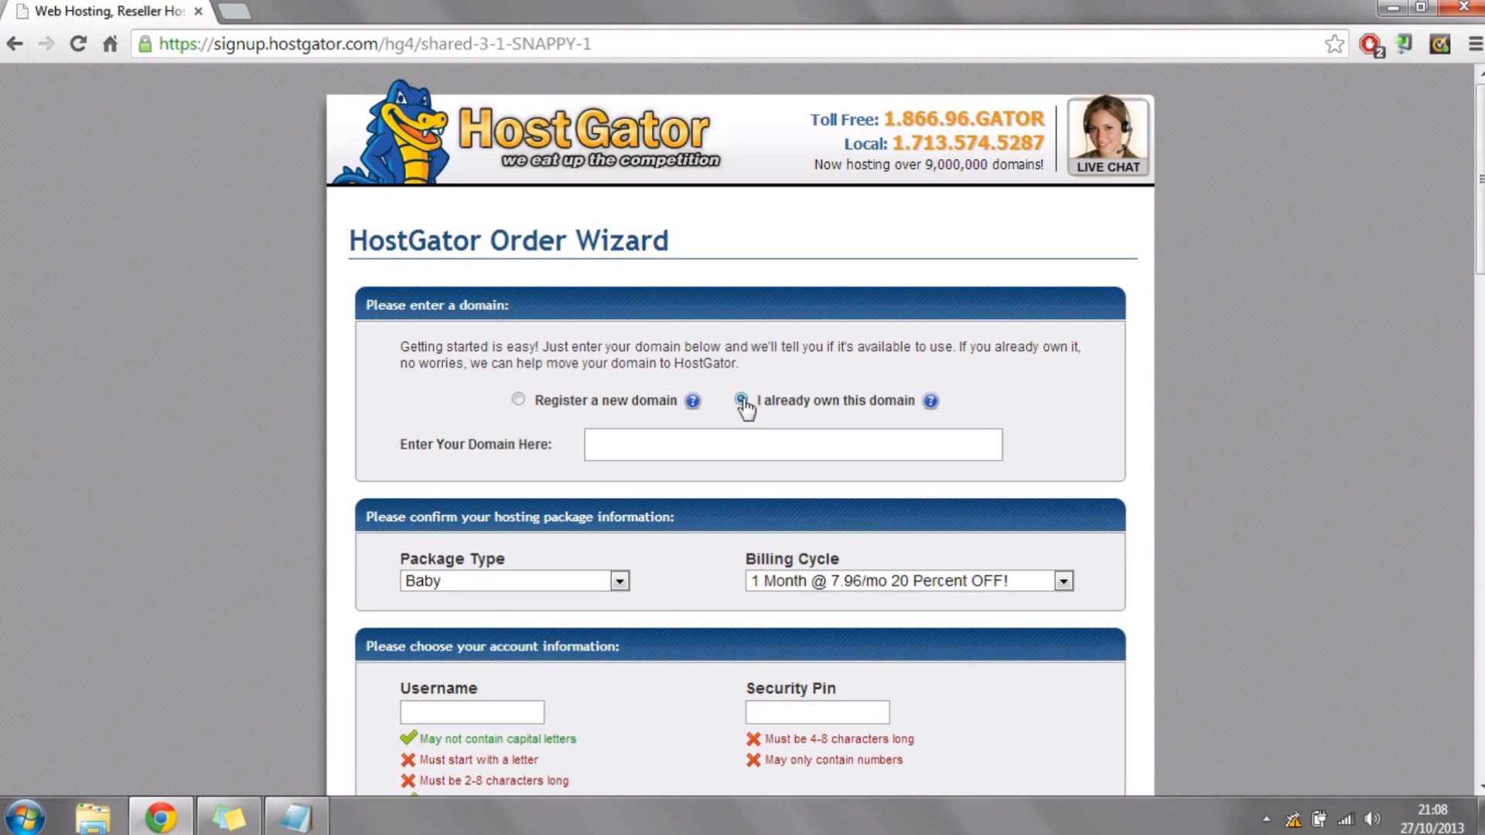
left_click(692, 446)
left_click(518, 401)
Step: Enter letsbuildwordpress as the new .com domain to register
left_click(748, 445)
type("lets")
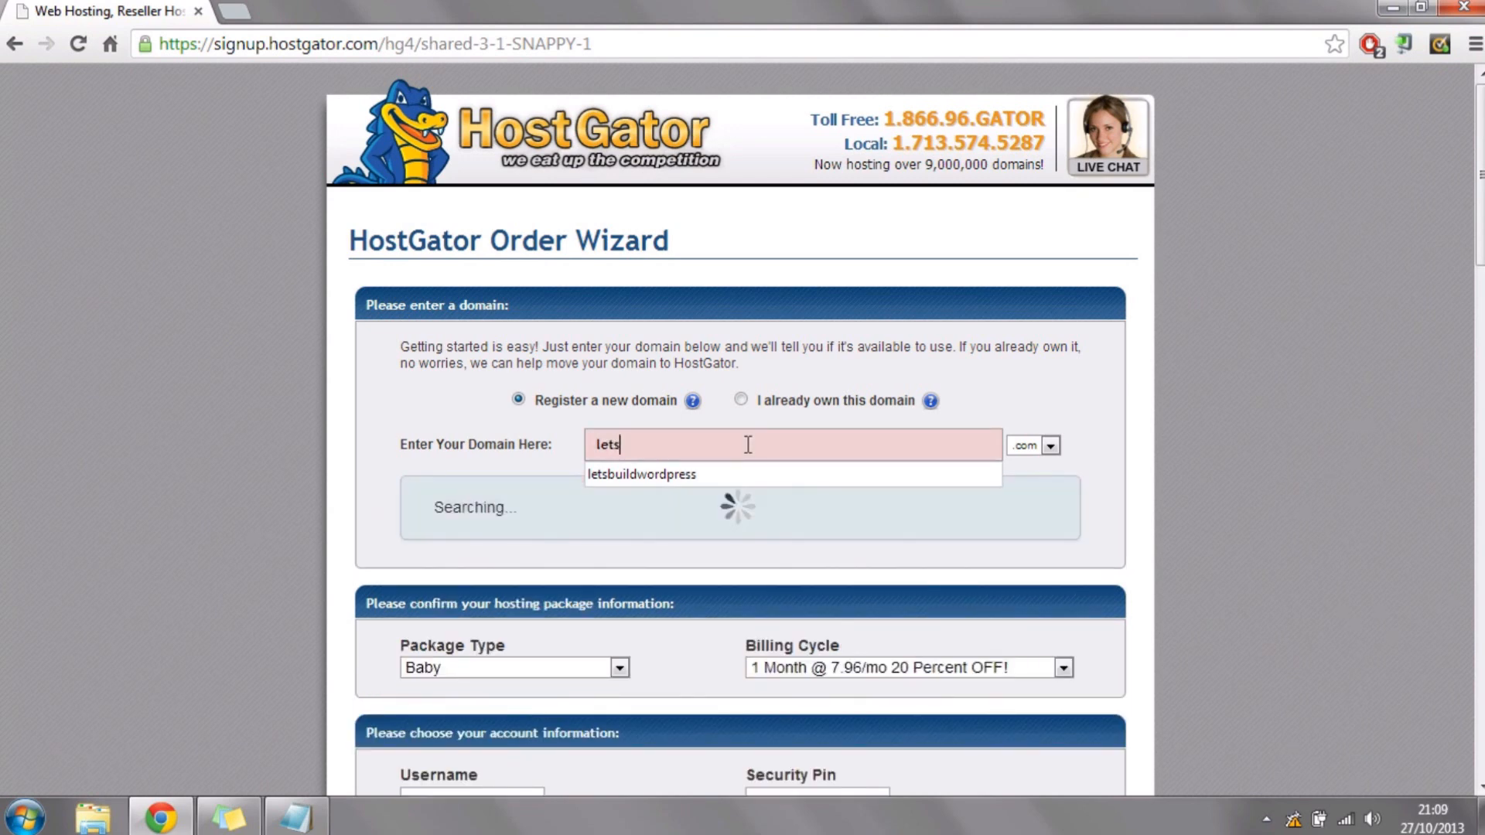
type("buildwor")
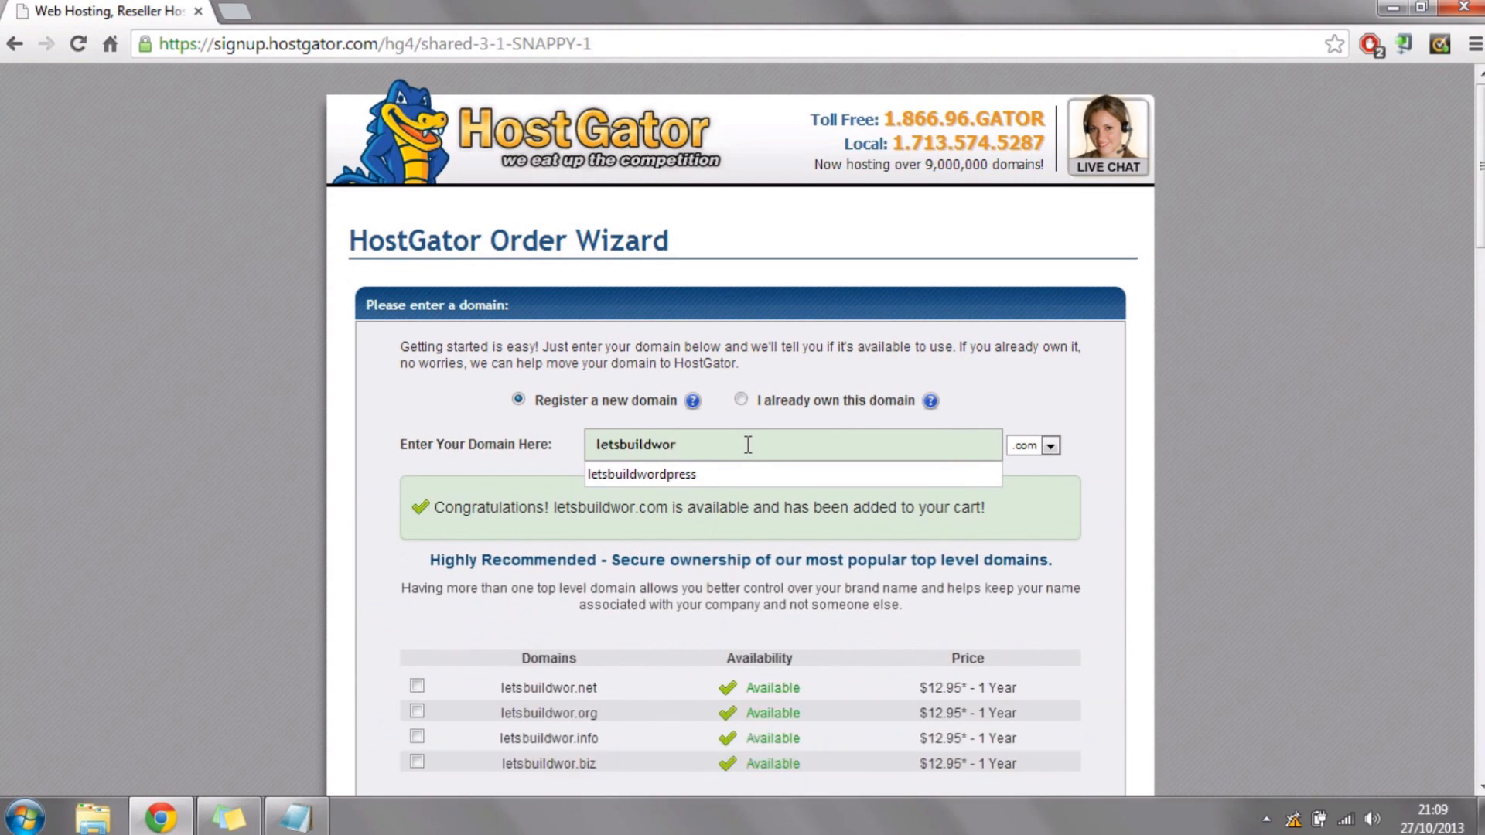
key("Down")
key("Return")
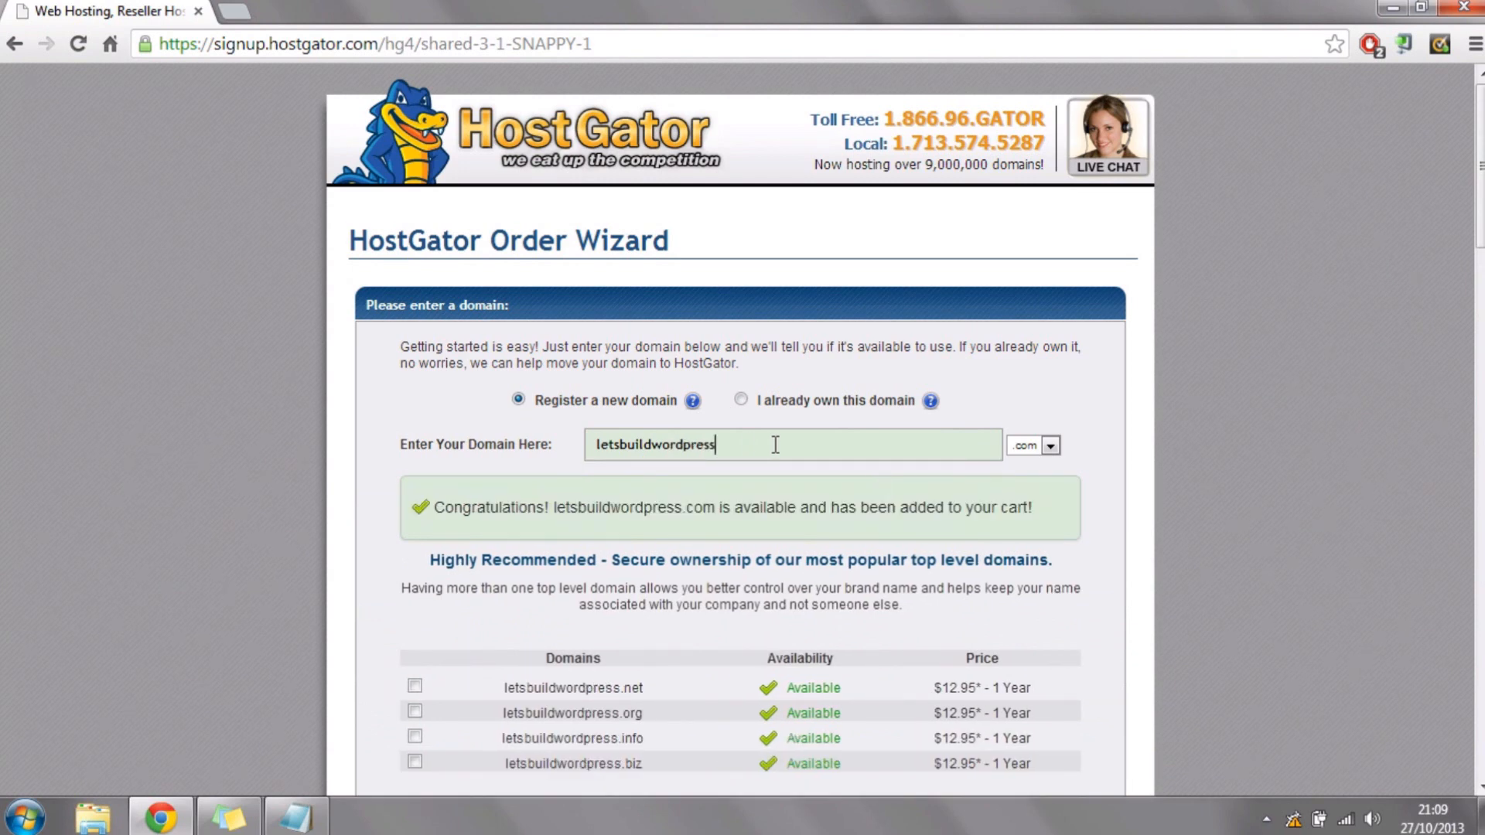
Step: View the selectable domain extensions without changing .com and highlight the domain availability message
left_click(1051, 446)
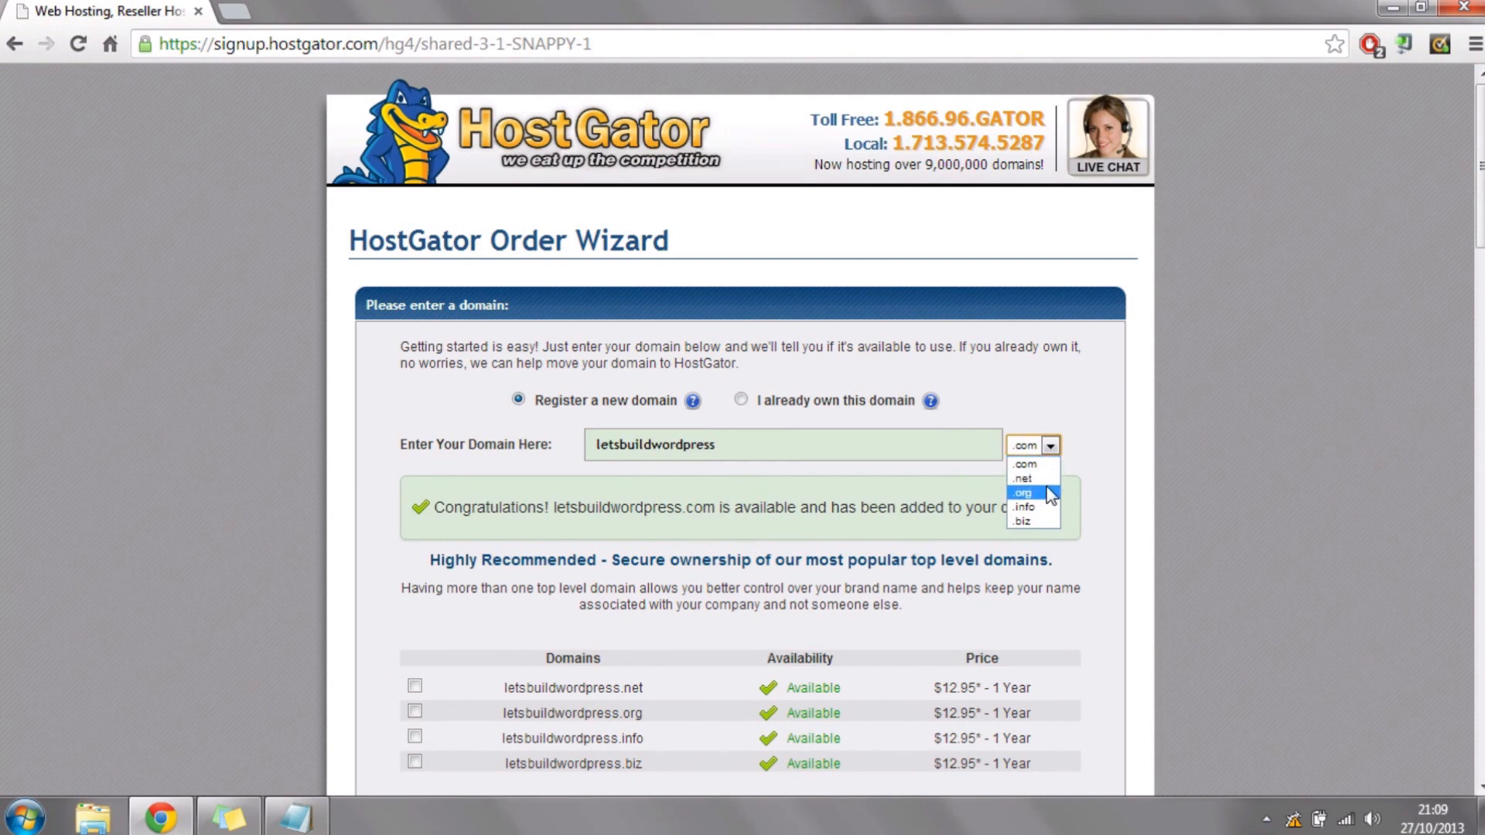
left_click(1085, 420)
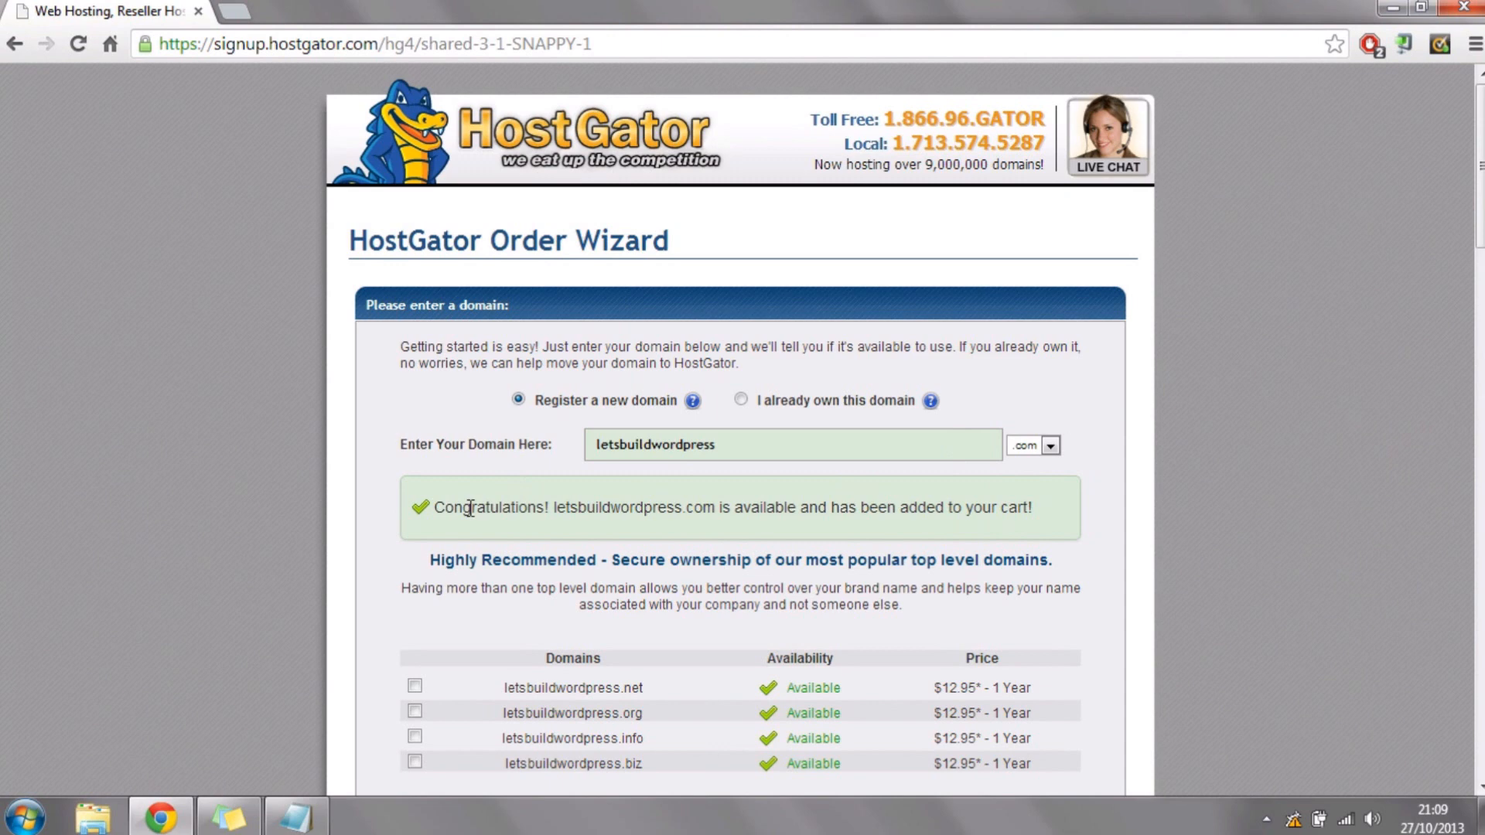
left_click_drag(469, 508, 1012, 511)
left_click(1257, 512)
Step: Review the recommended alternative domains and the hosting package type and billing cycle in the order form
scroll(1195, 340, "down", 2)
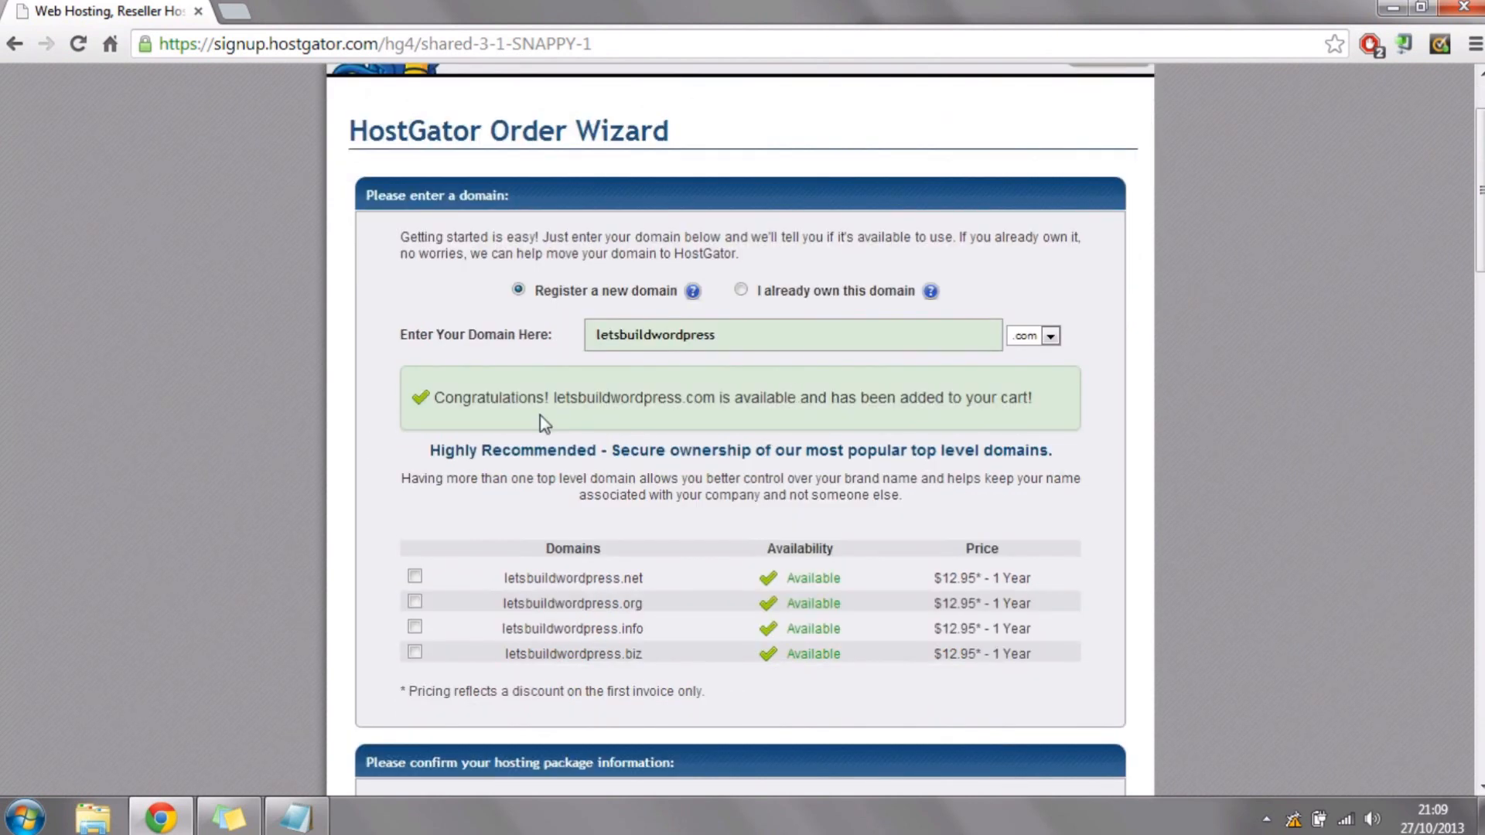
scroll(214, 504, "down", 3)
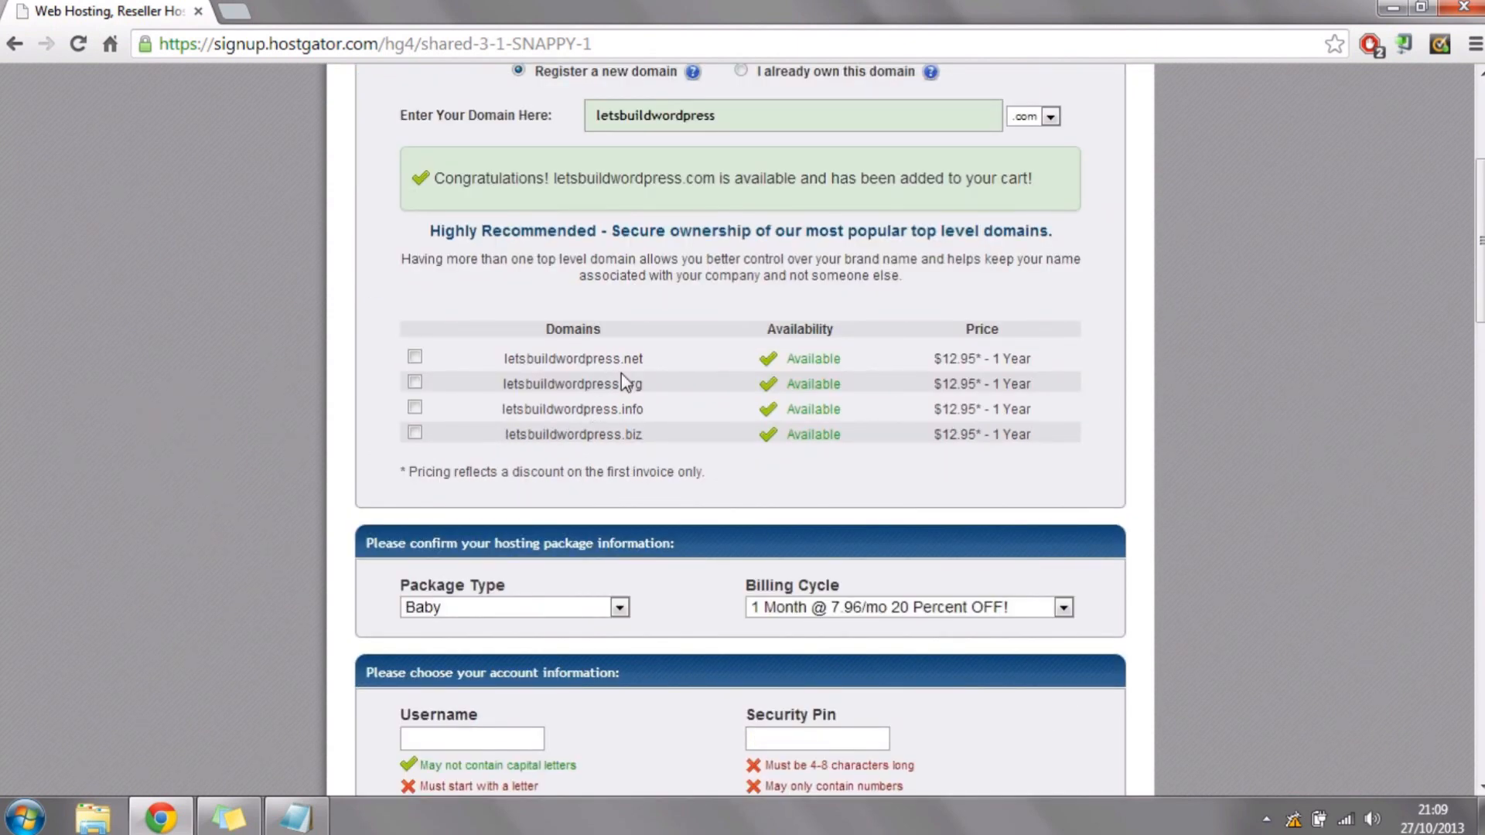
left_click_drag(621, 361, 650, 402)
left_click(650, 402)
scroll(174, 172, "down", 4)
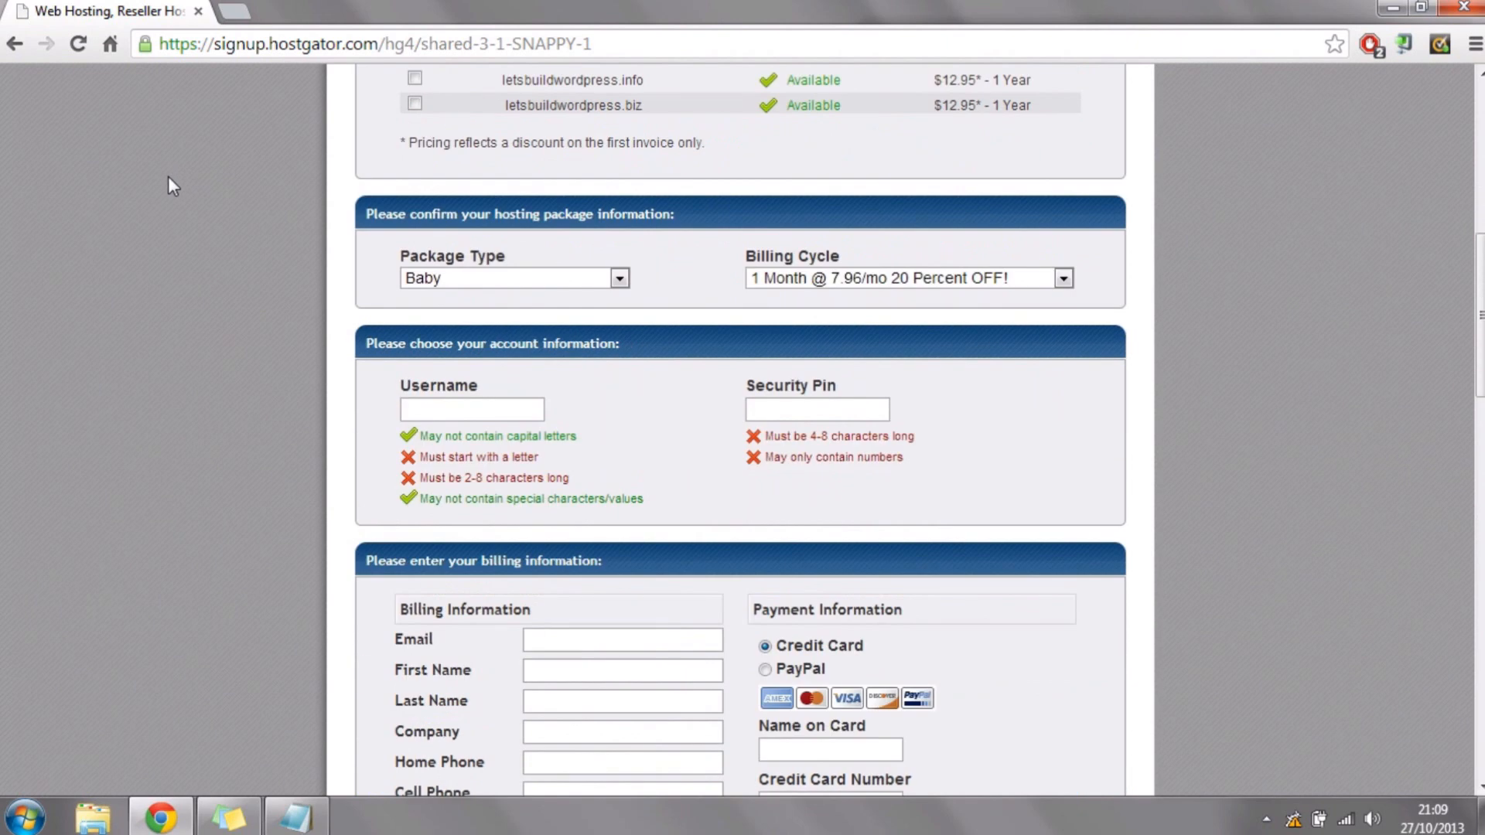
scroll(171, 178, "up", 1)
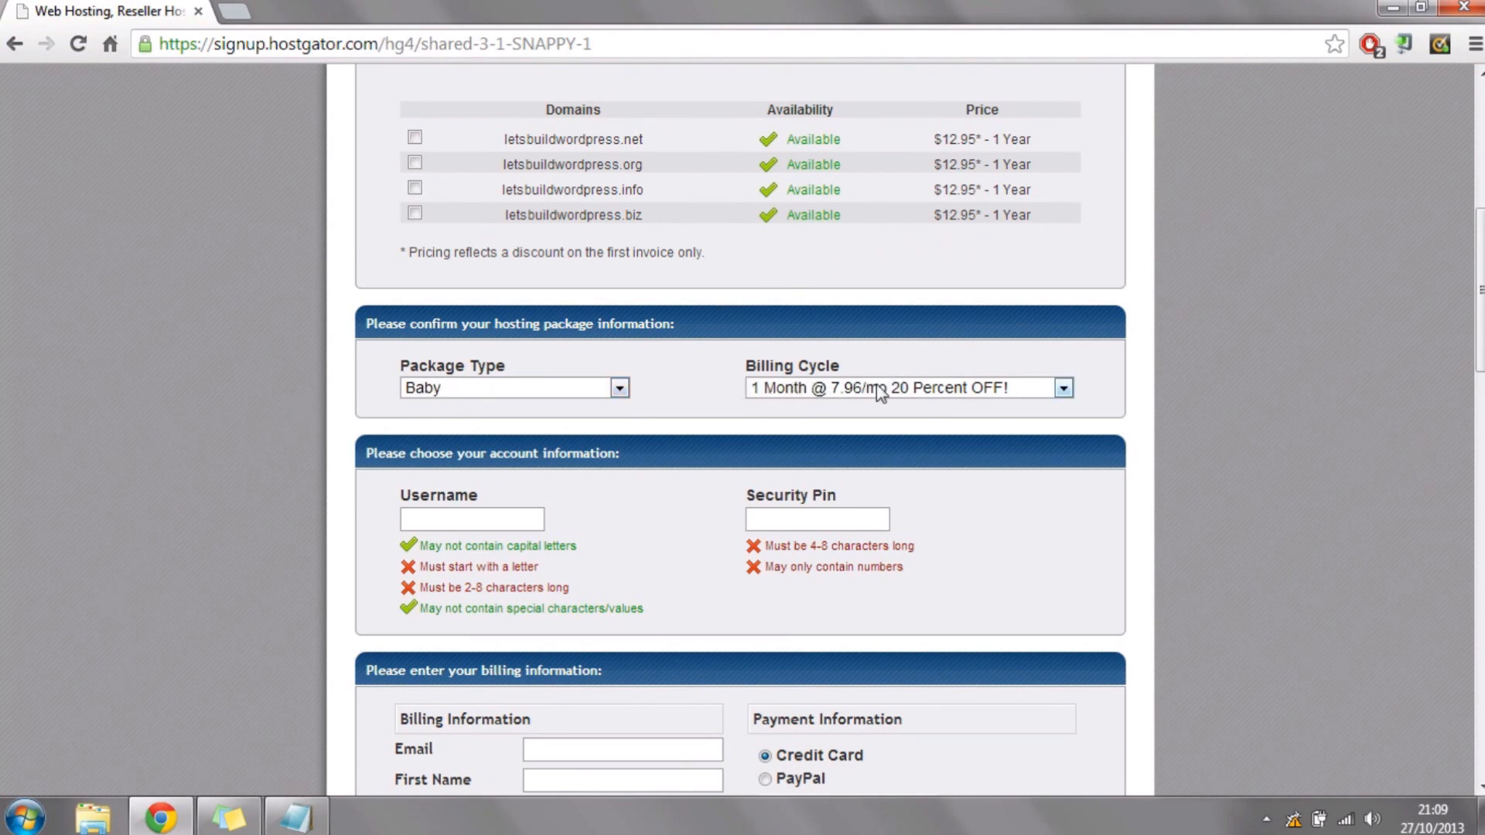
Step: Review the username, security PIN and billing information fields of the order form
scroll(1283, 229, "down", 3)
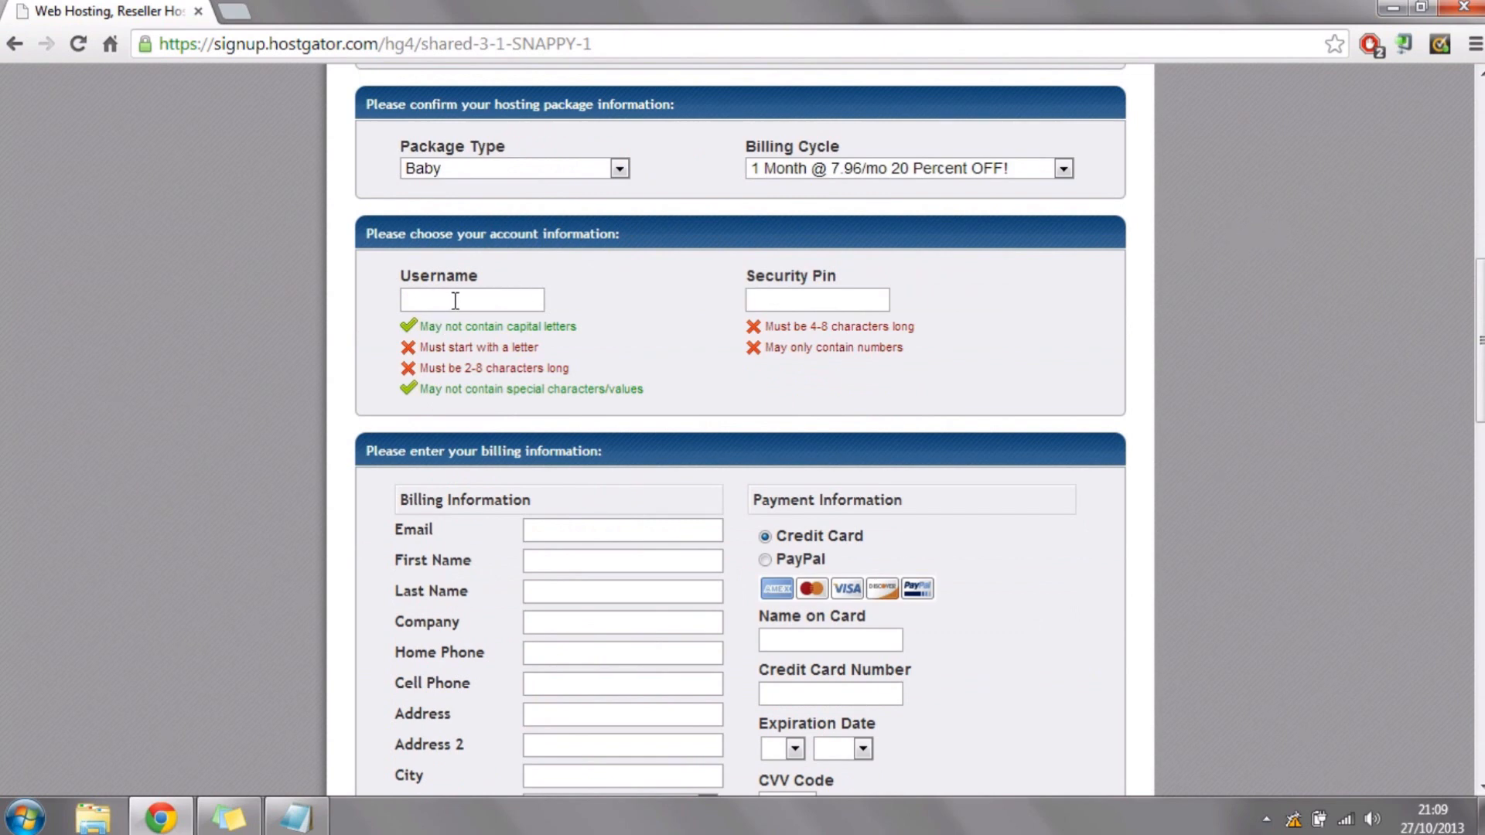
left_click(837, 302)
scroll(1053, 190, "down", 3)
scroll(1058, 198, "down", 1)
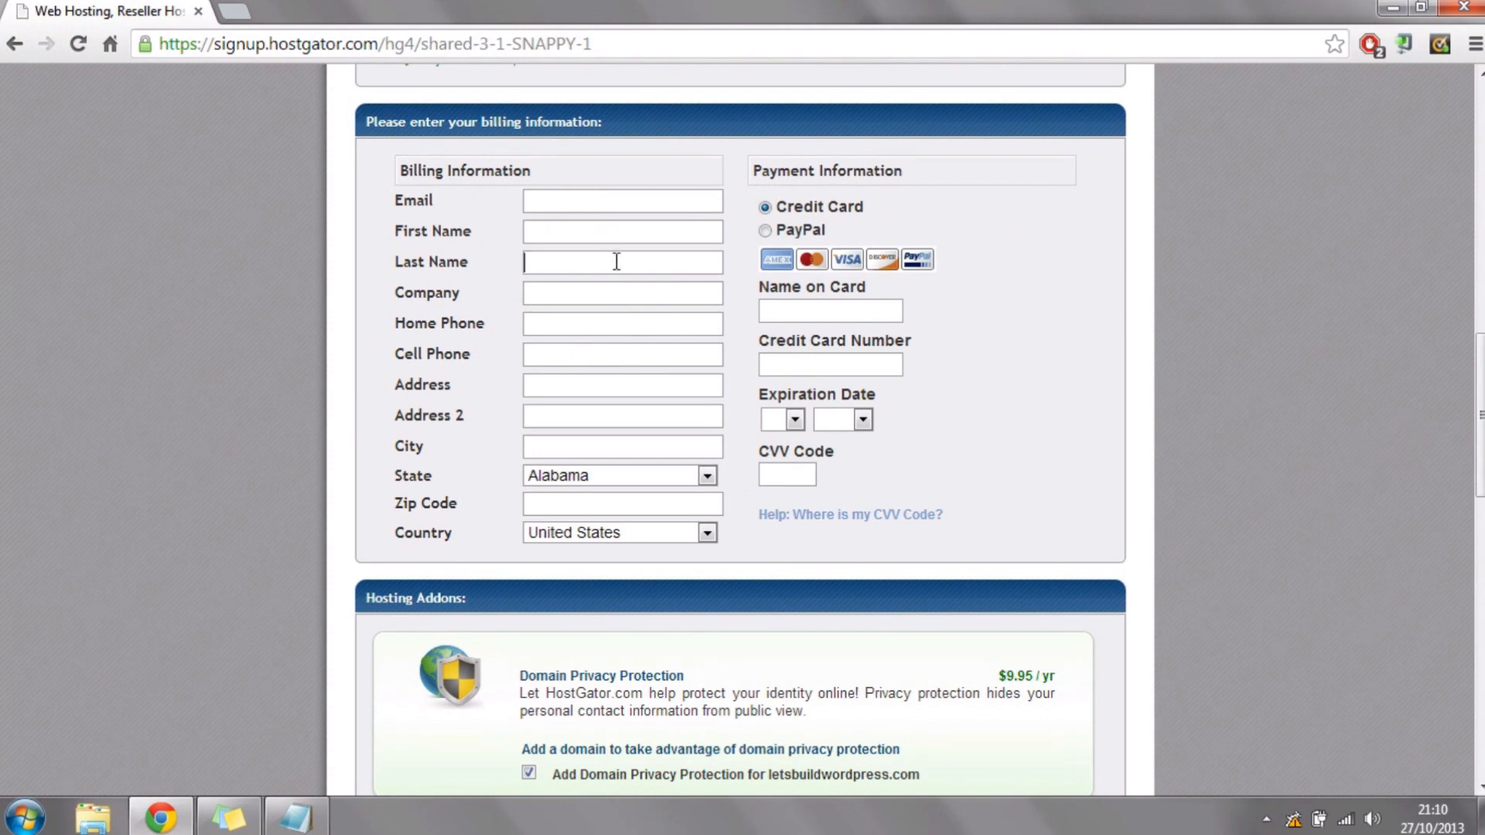
left_click(644, 262)
Step: Compare the credit card and PayPal payment options and select PayPal
left_click(765, 231)
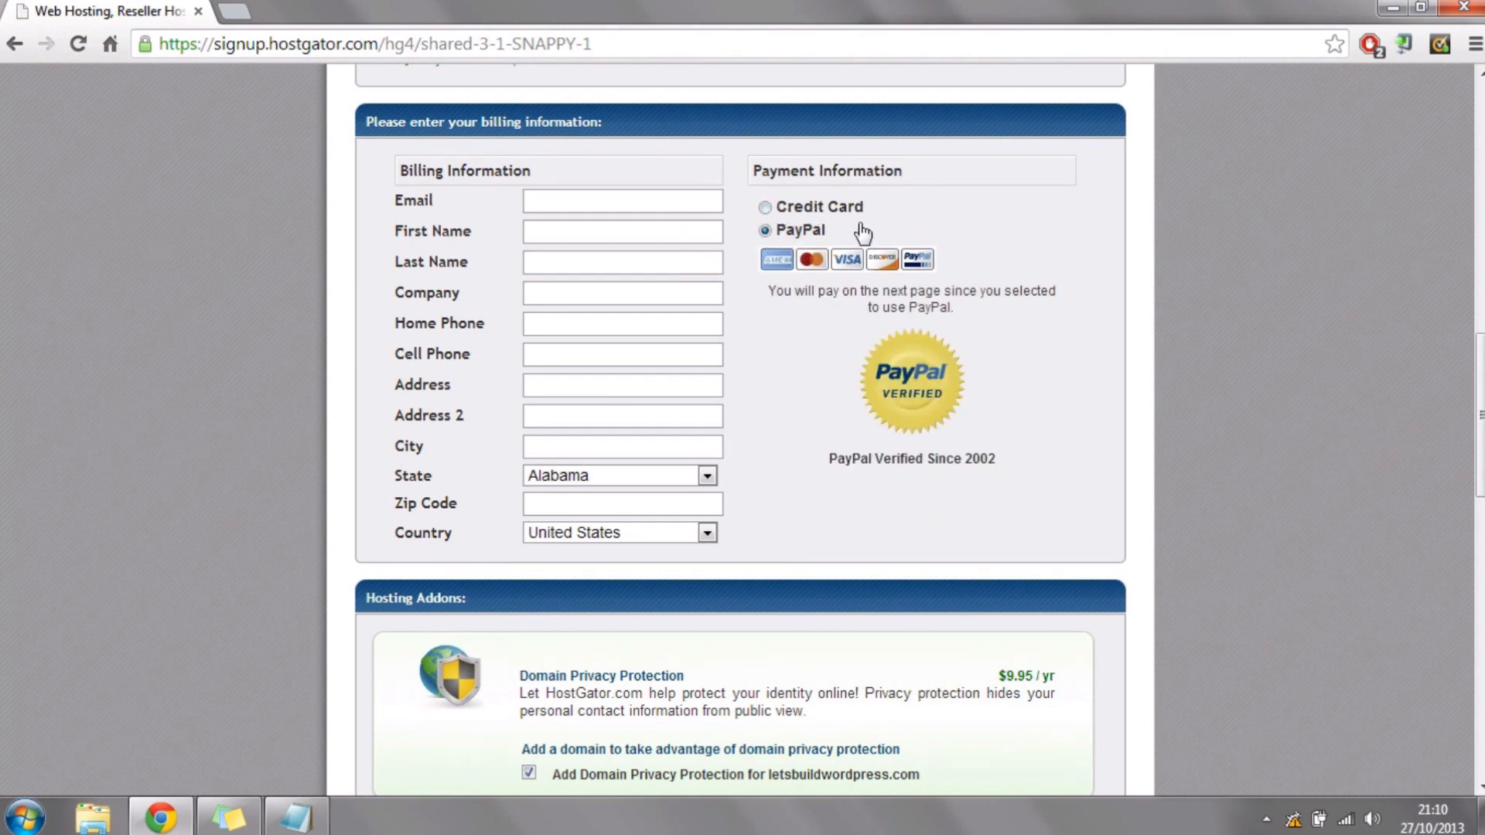
left_click(765, 207)
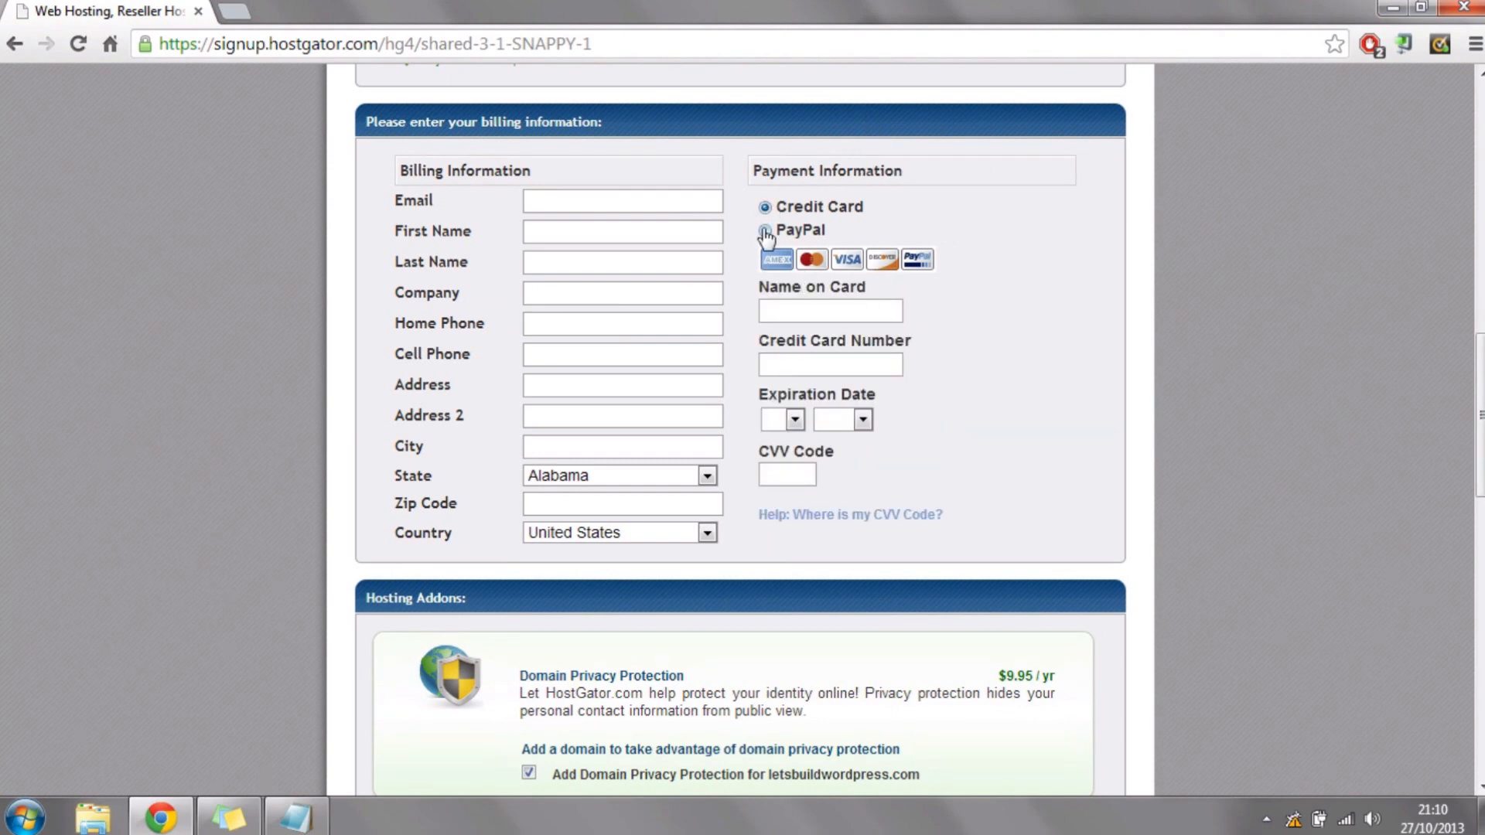
left_click(765, 231)
Step: Deselect the Domain Privacy Protection, SiteLock and CodeGuard hosting add-ons
scroll(1121, 315, "down", 3)
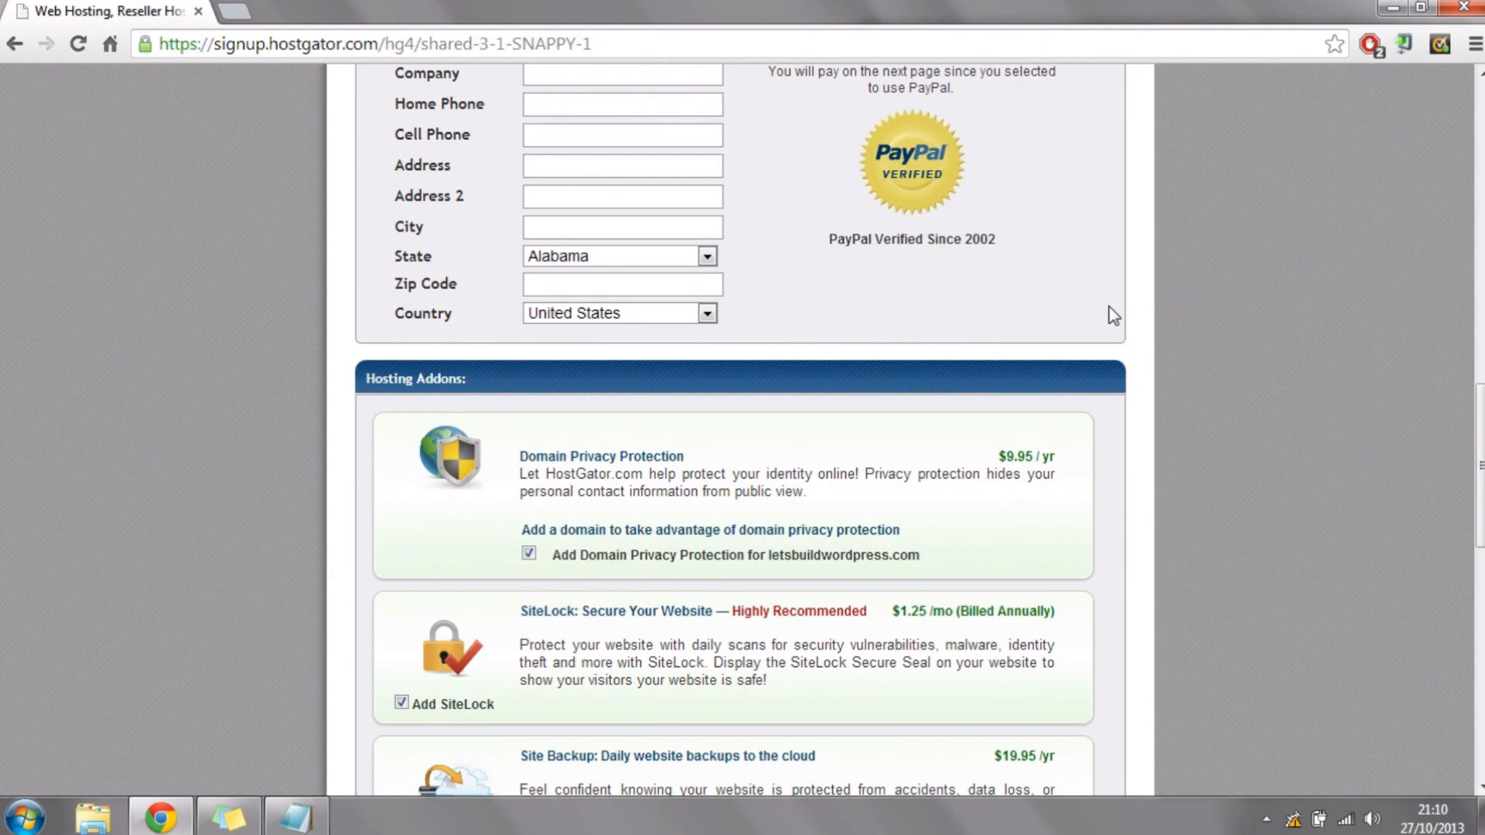
scroll(174, 300, "down", 3)
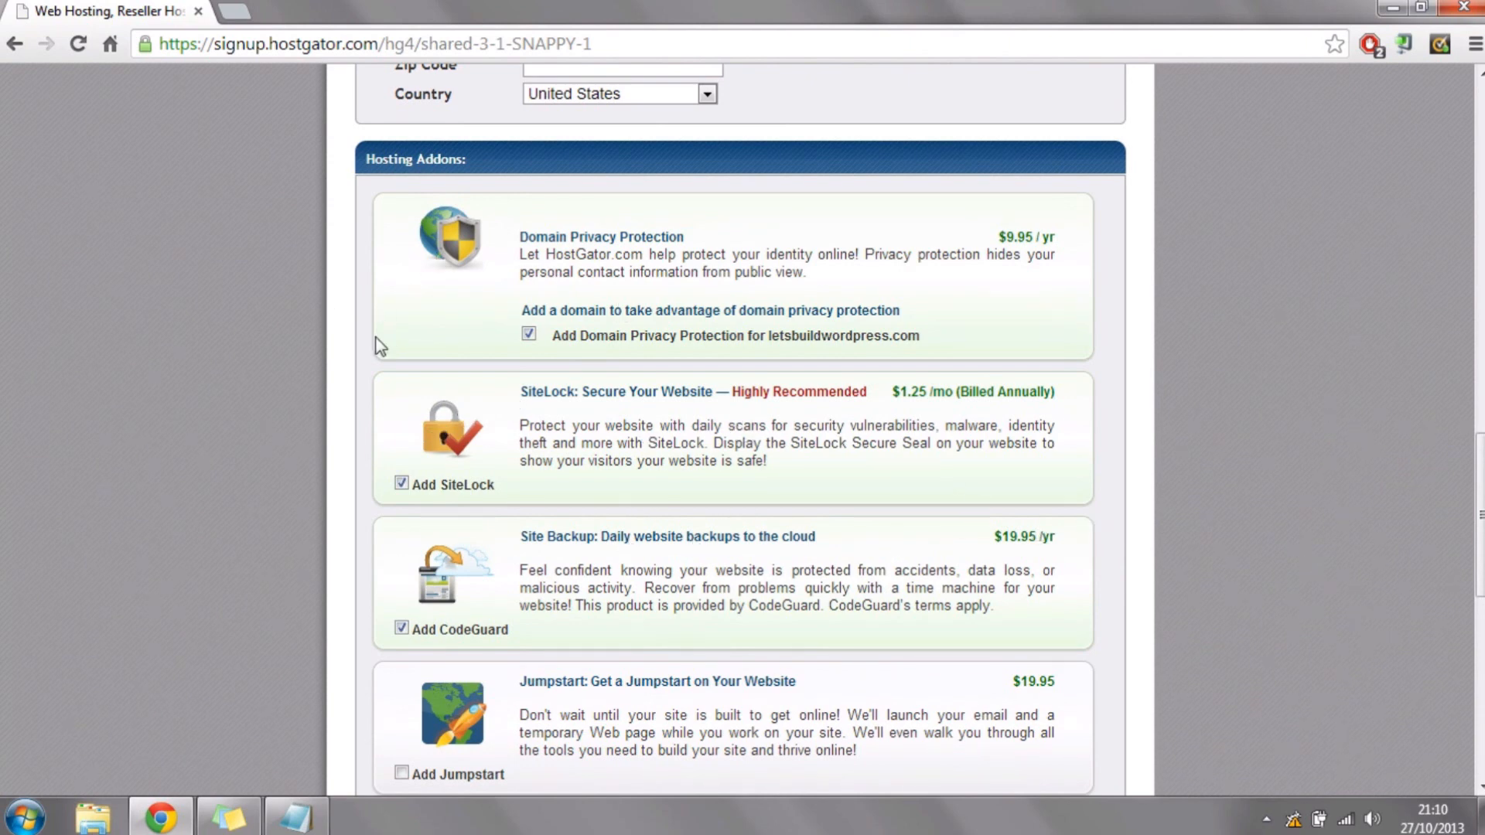
left_click(529, 334)
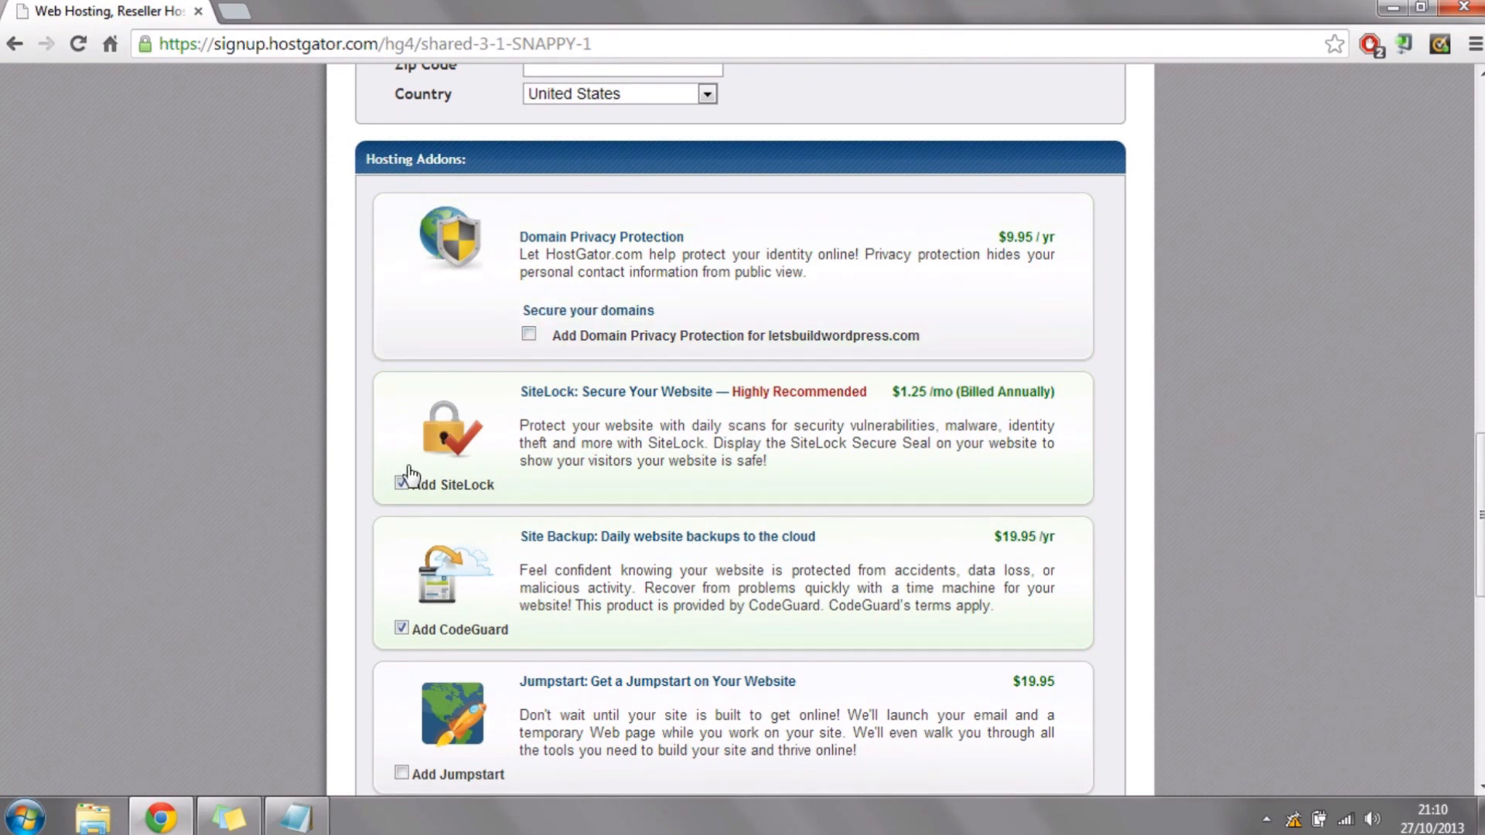
left_click(402, 484)
left_click(403, 628)
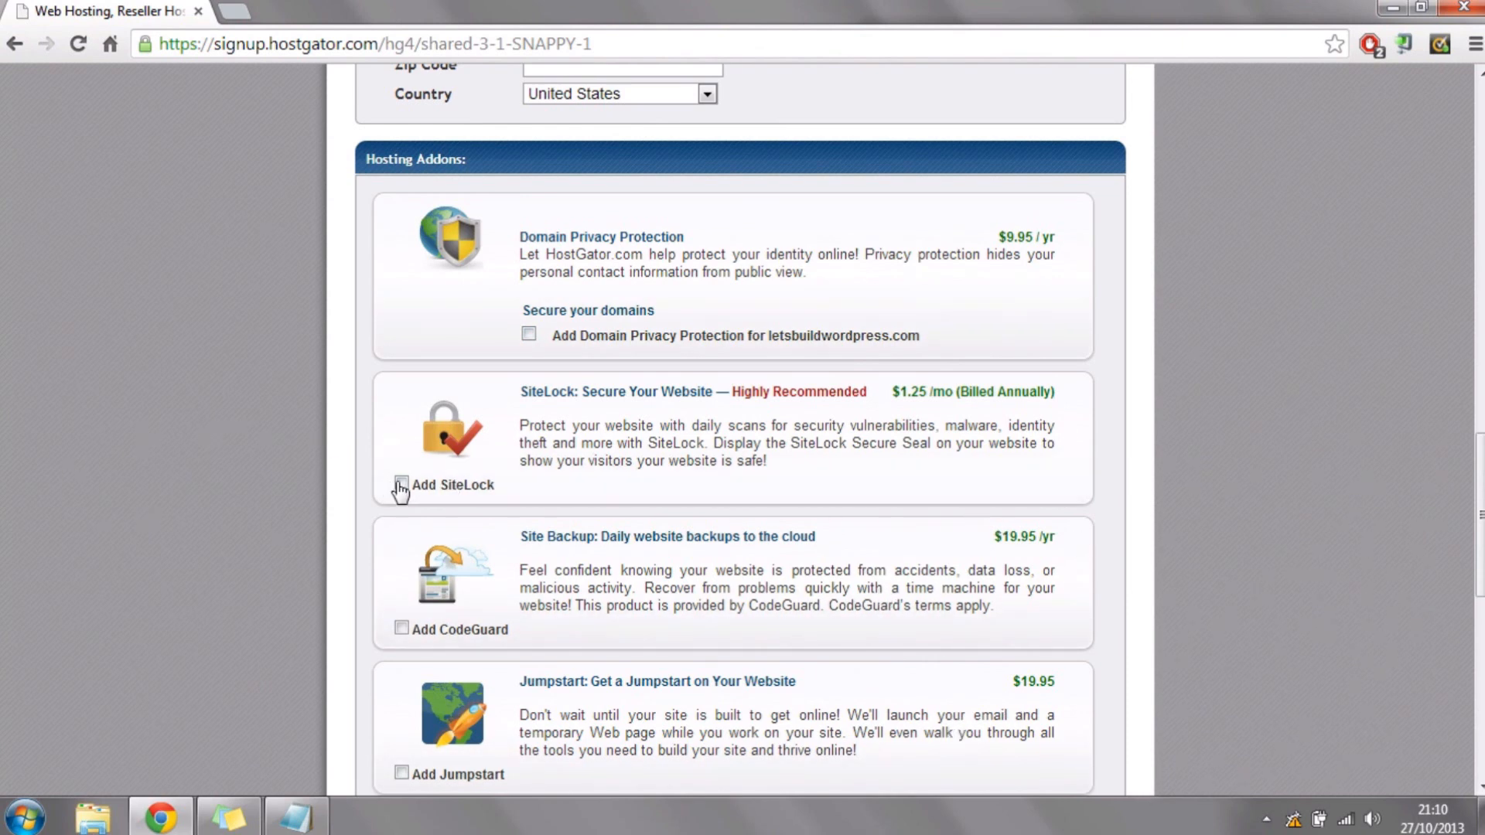
Step: Replace the order's coupon code with LETSBUILDWORDPRESS and validate it
scroll(240, 169, "down", 6)
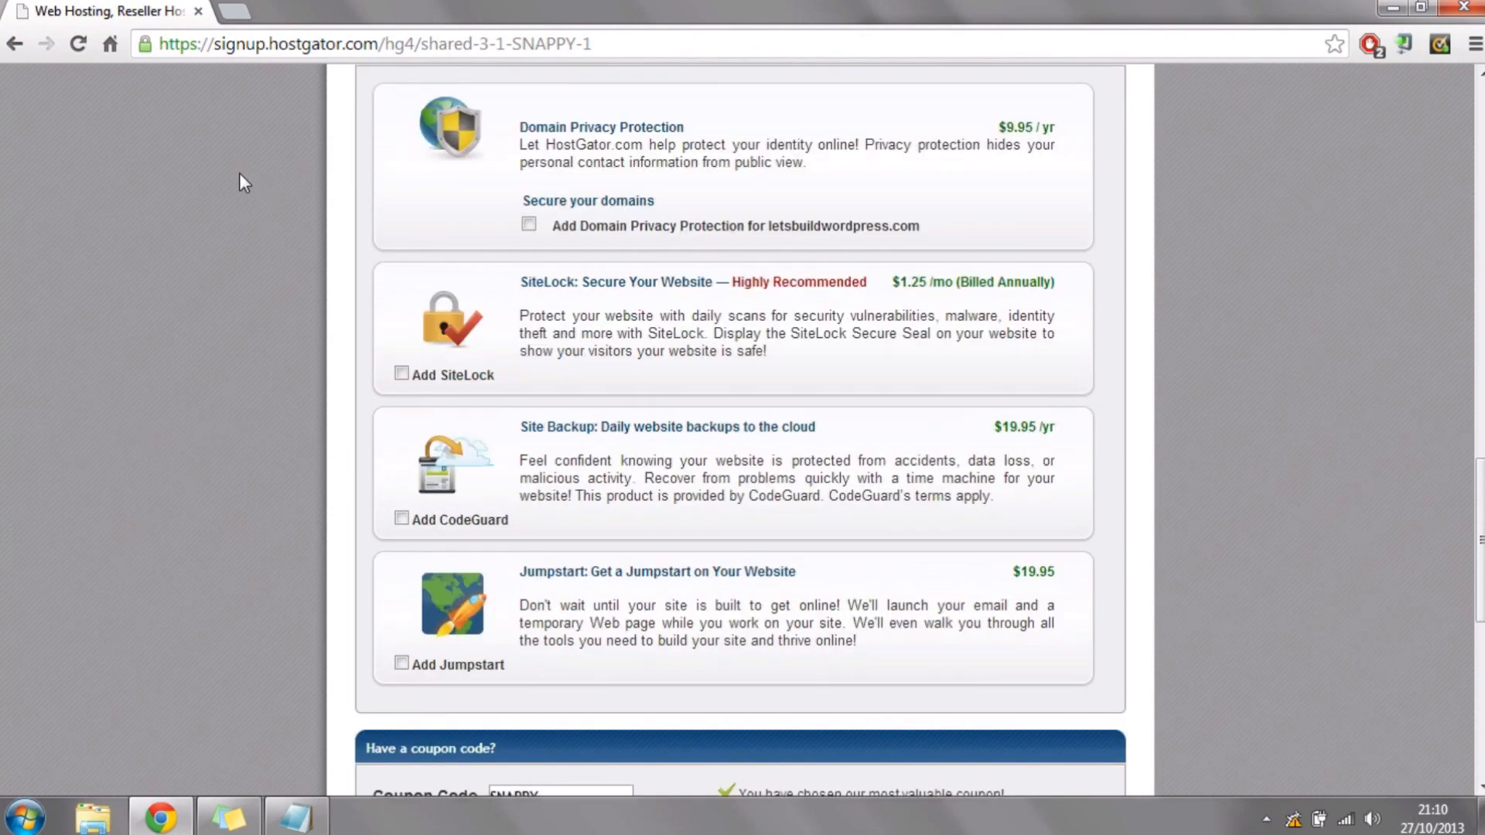
scroll(266, 379, "down", 2)
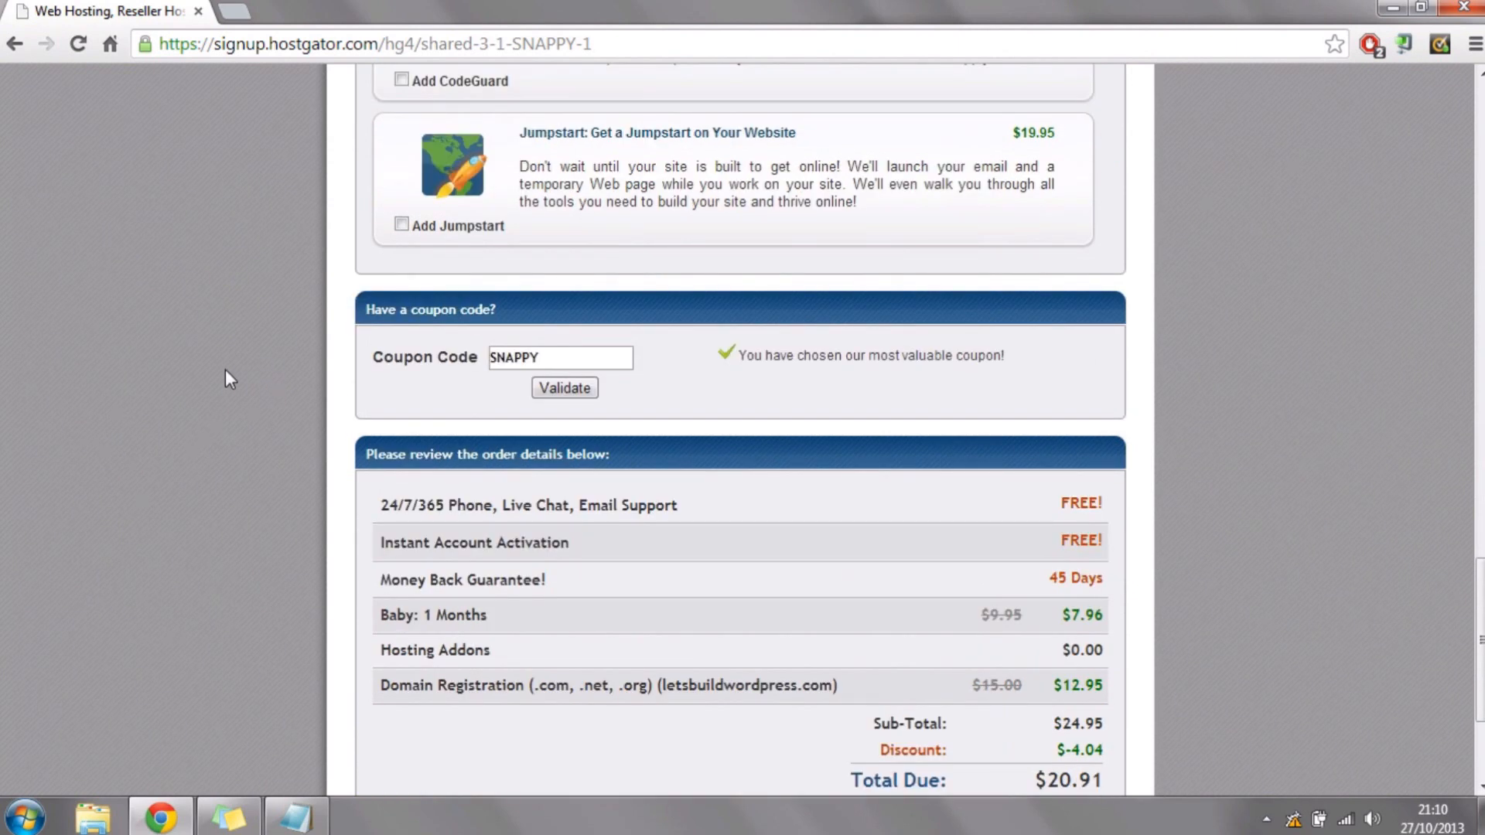
left_click_drag(512, 311, 336, 307)
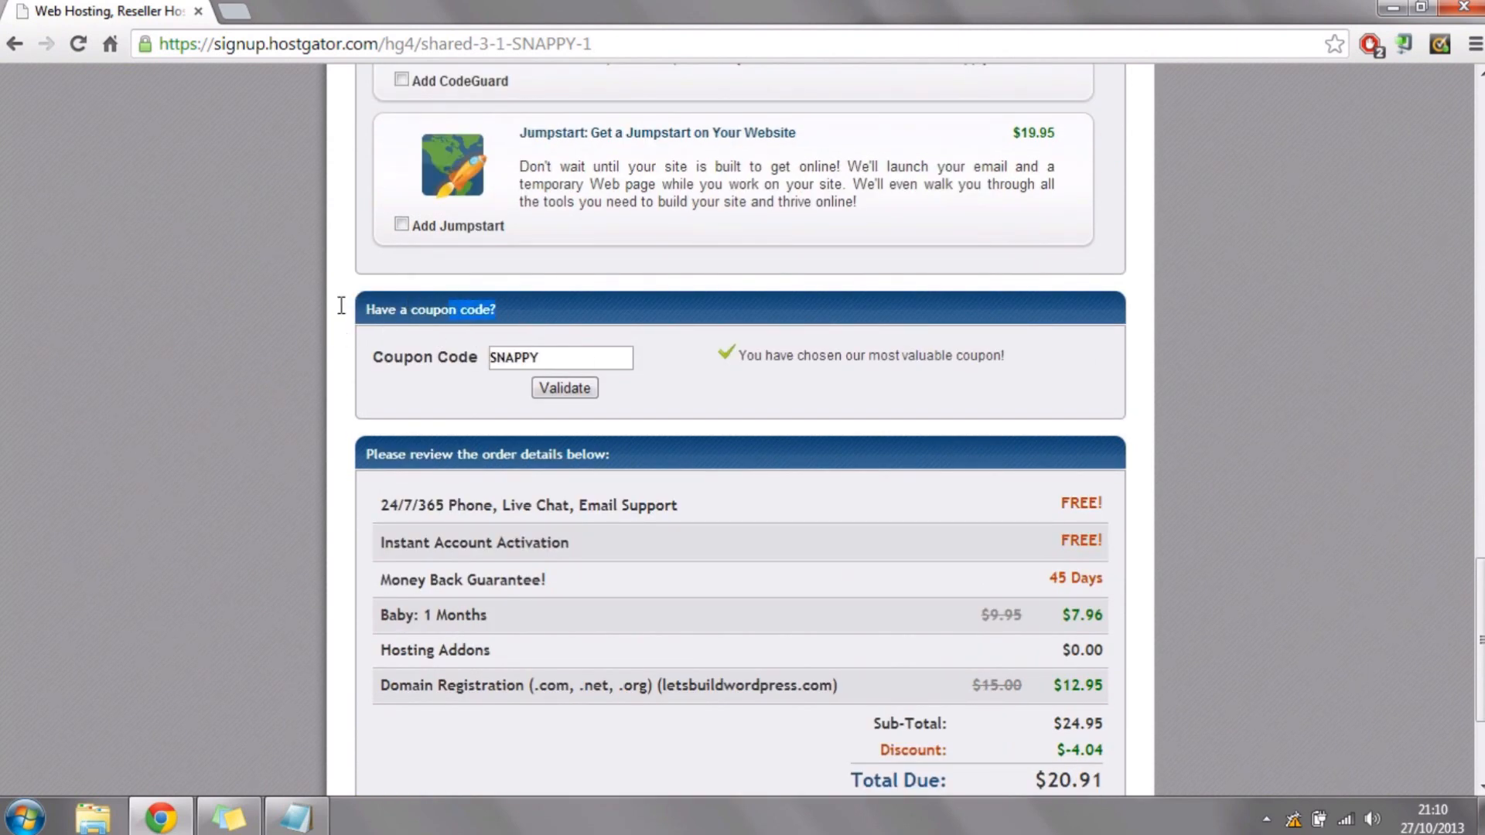
left_click_drag(571, 357, 473, 360)
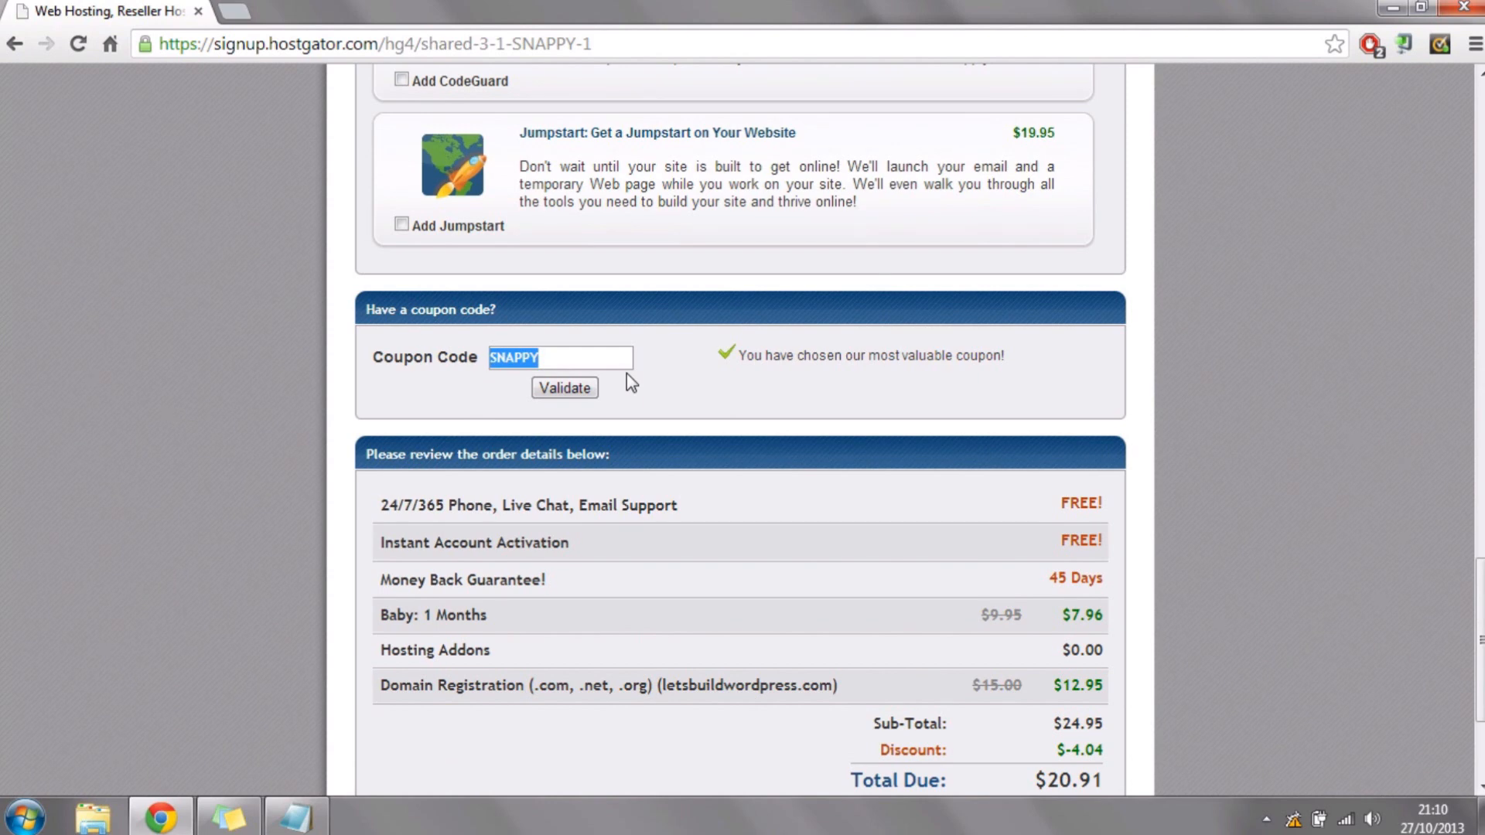
type("LET")
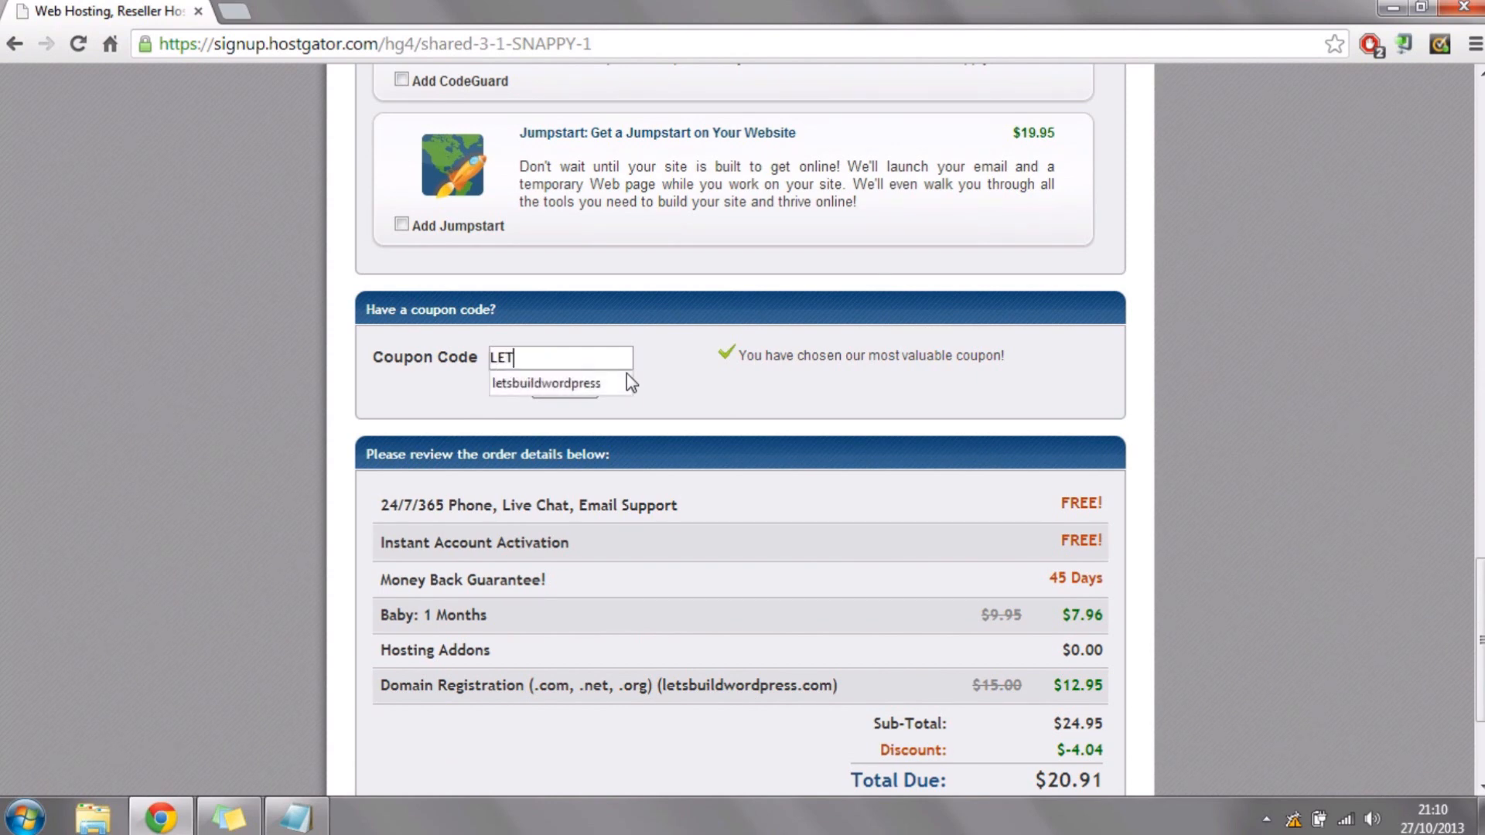
type("SBUILDWORDPRESS")
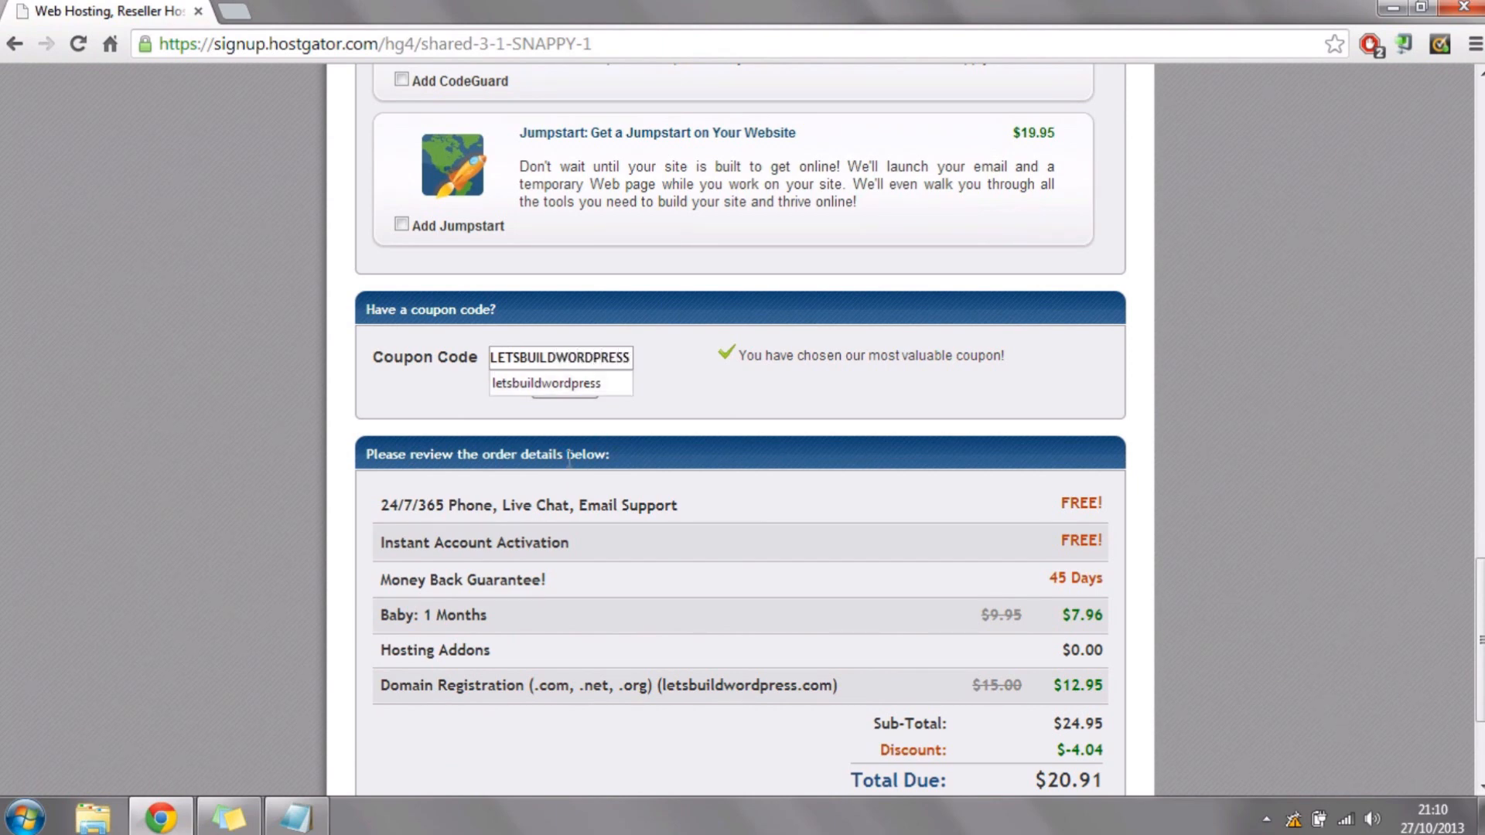
left_click(555, 399)
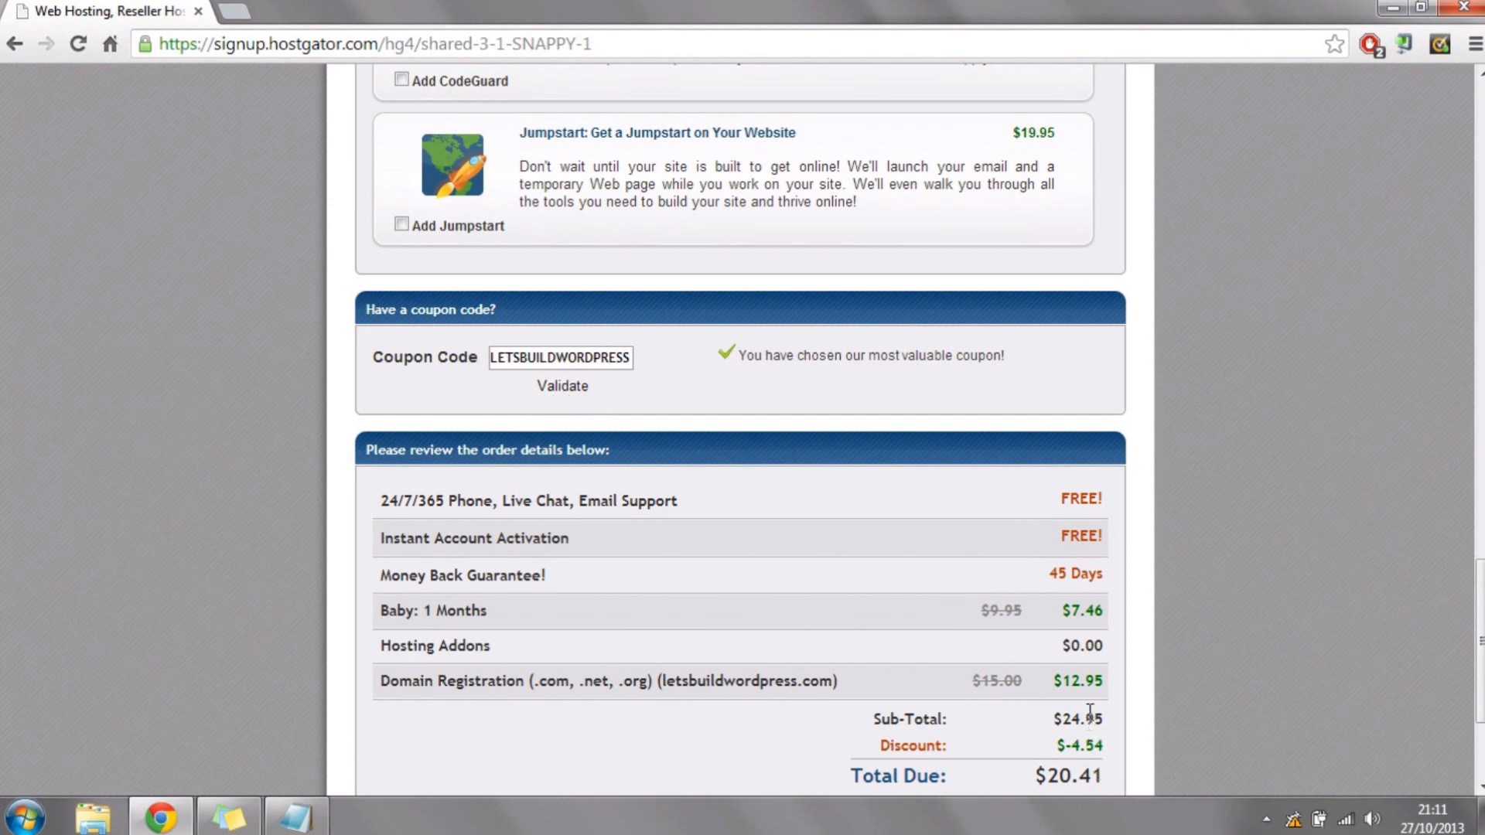
Step: Review the order's discount and total due, and agree to the terms and conditions of use
left_click_drag(1062, 748, 1115, 691)
left_click(1143, 642)
scroll(1143, 642, "down", 3)
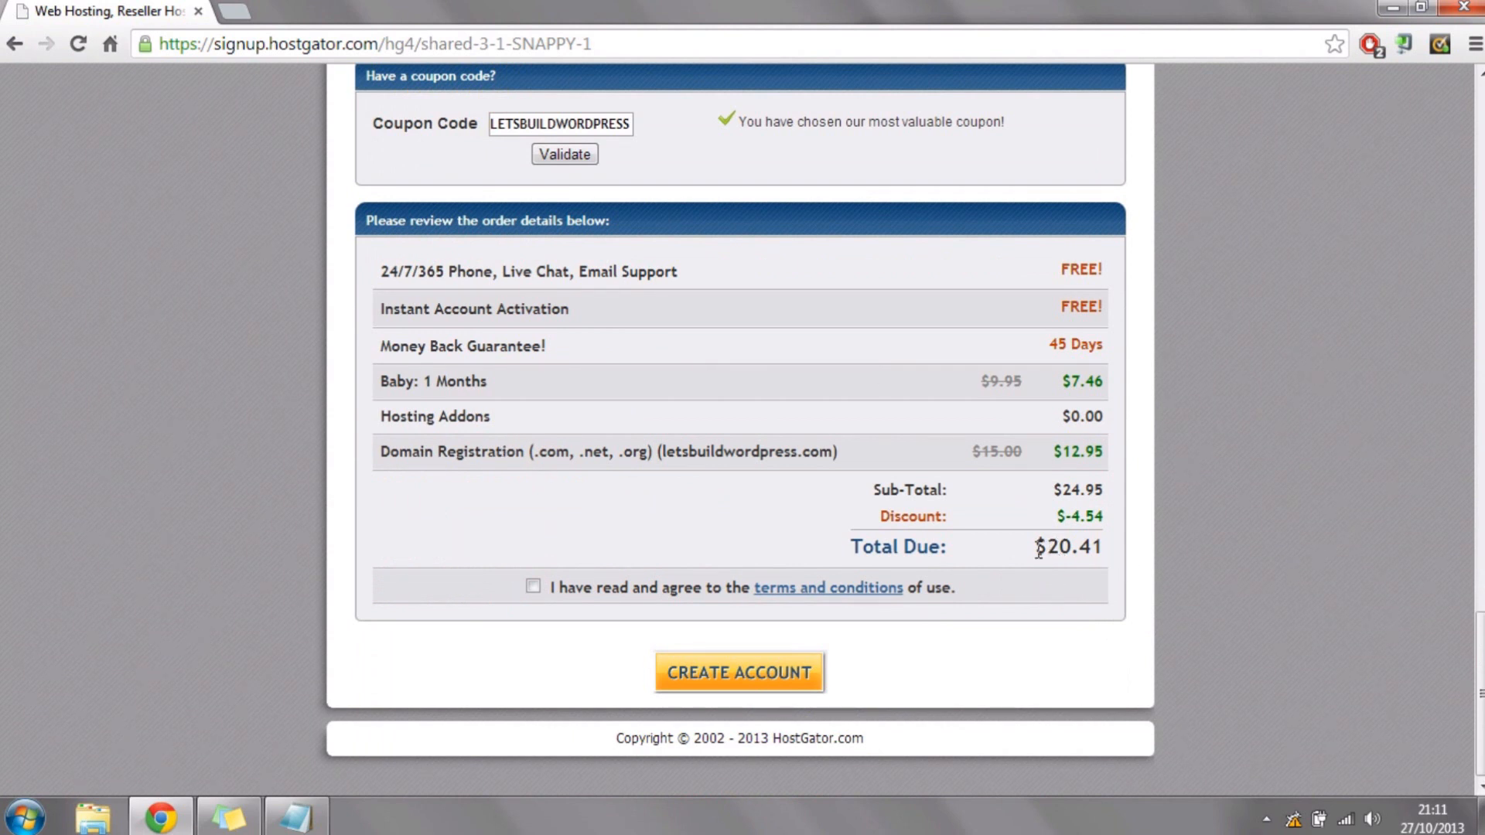
left_click_drag(1039, 548, 1109, 552)
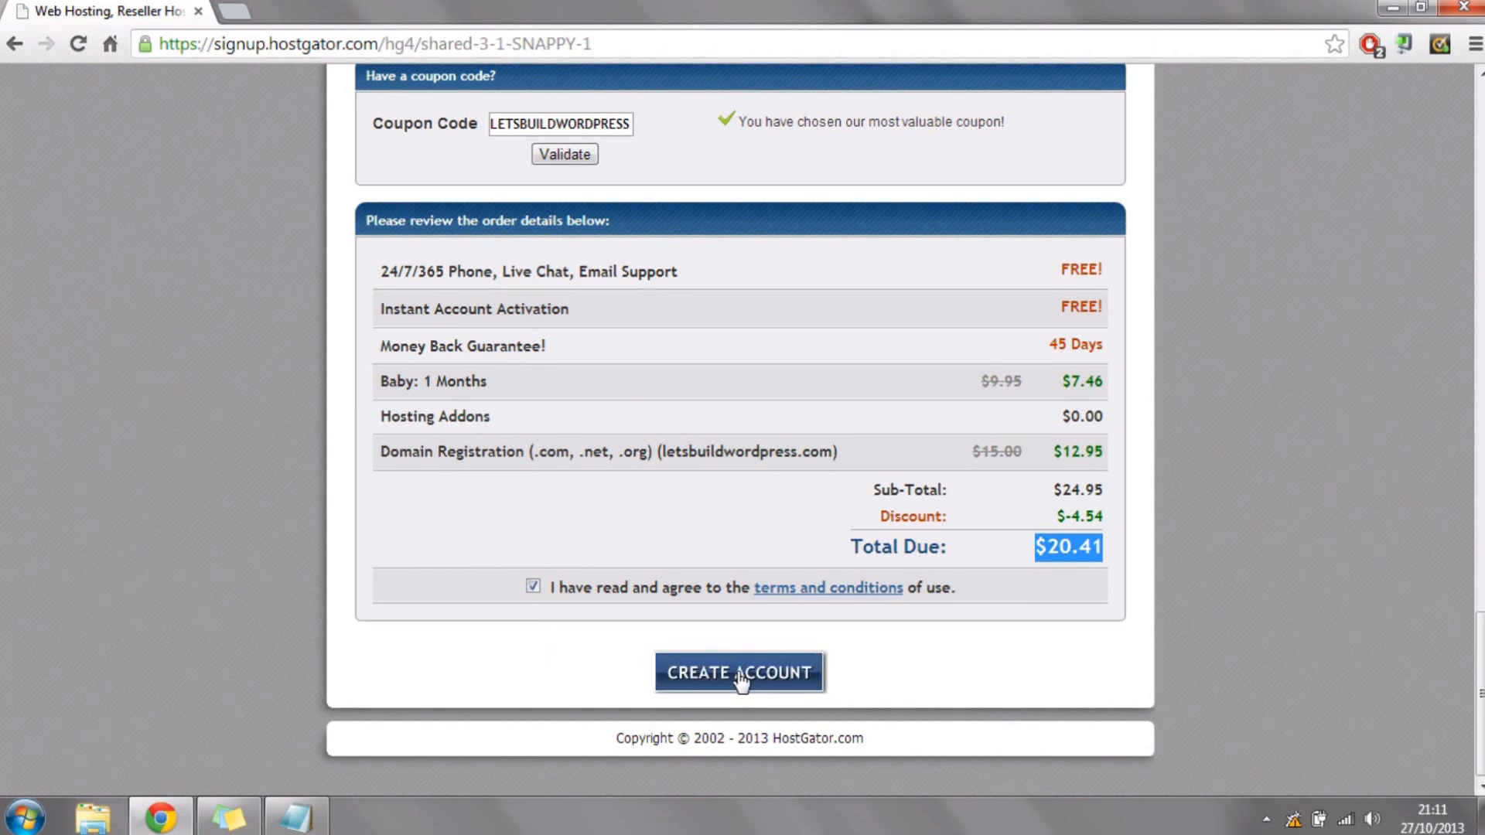
scroll(740, 679, "up", 20)
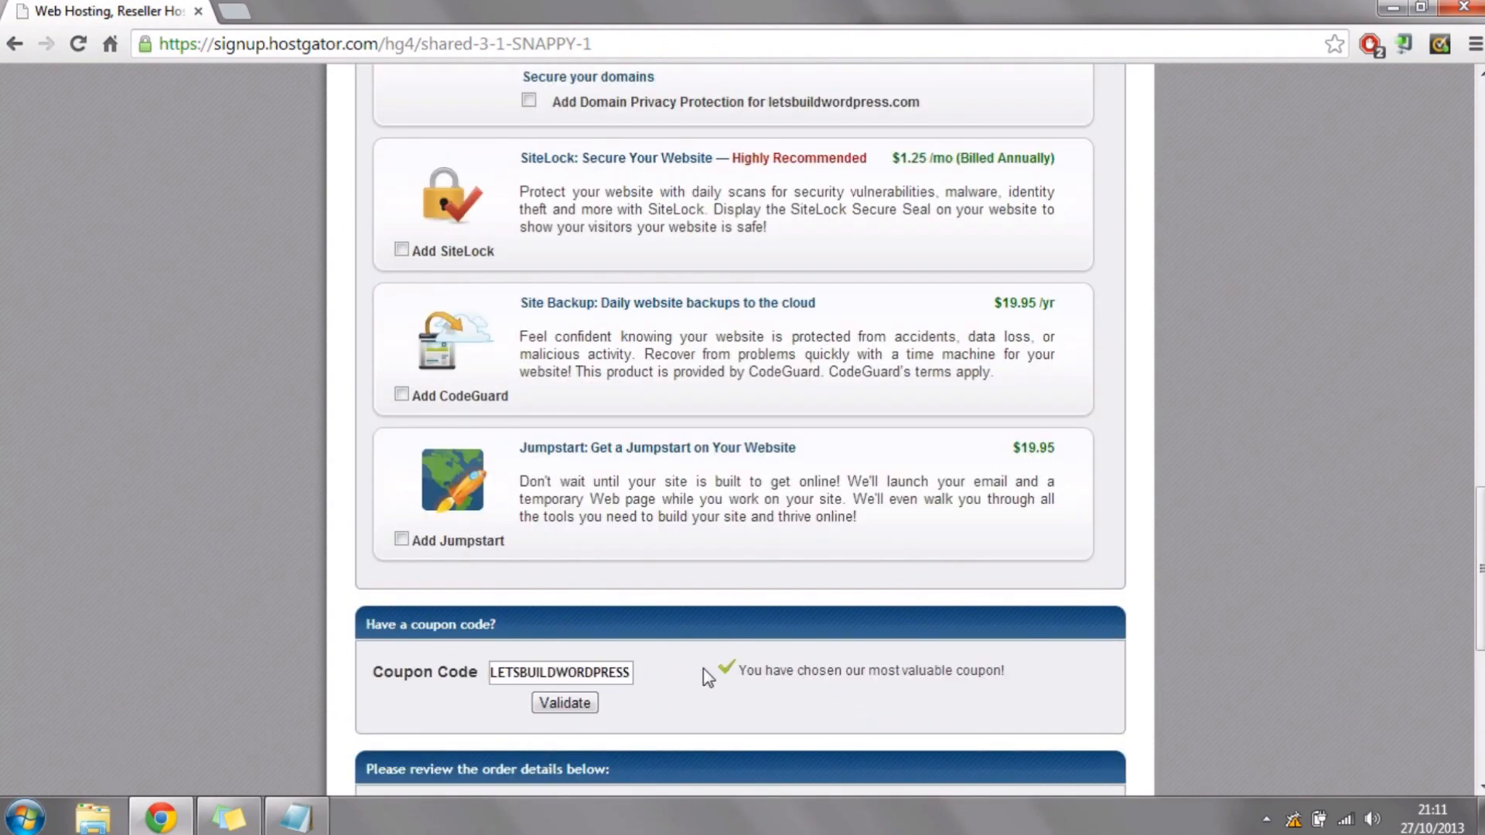
scroll(630, 400, "up", 2)
scroll(629, 399, "down", 20)
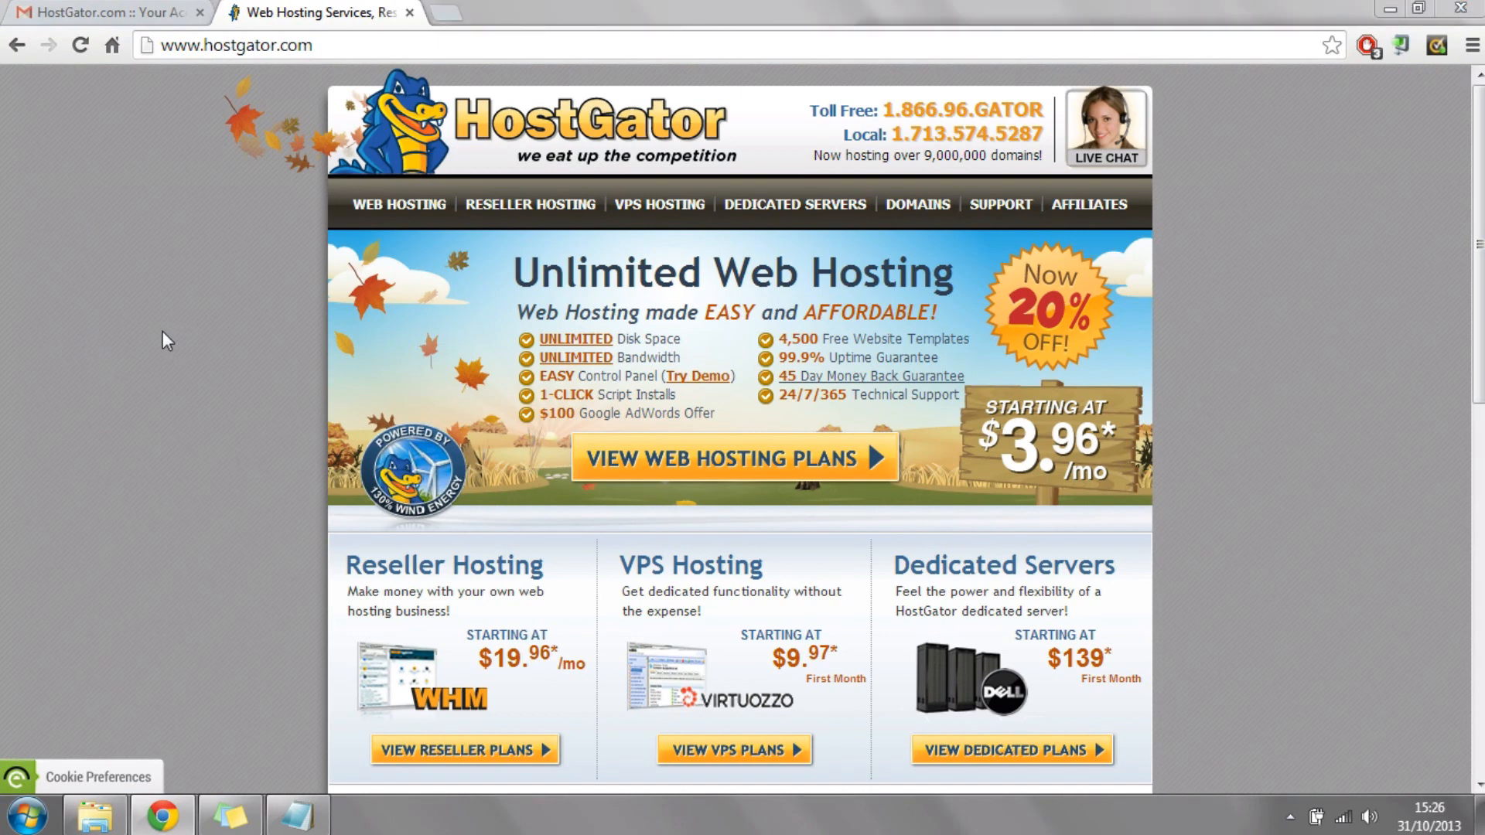
Step: Close the HostGator homepage, review the account info email in Gmail and open its control panel link
left_click(409, 13)
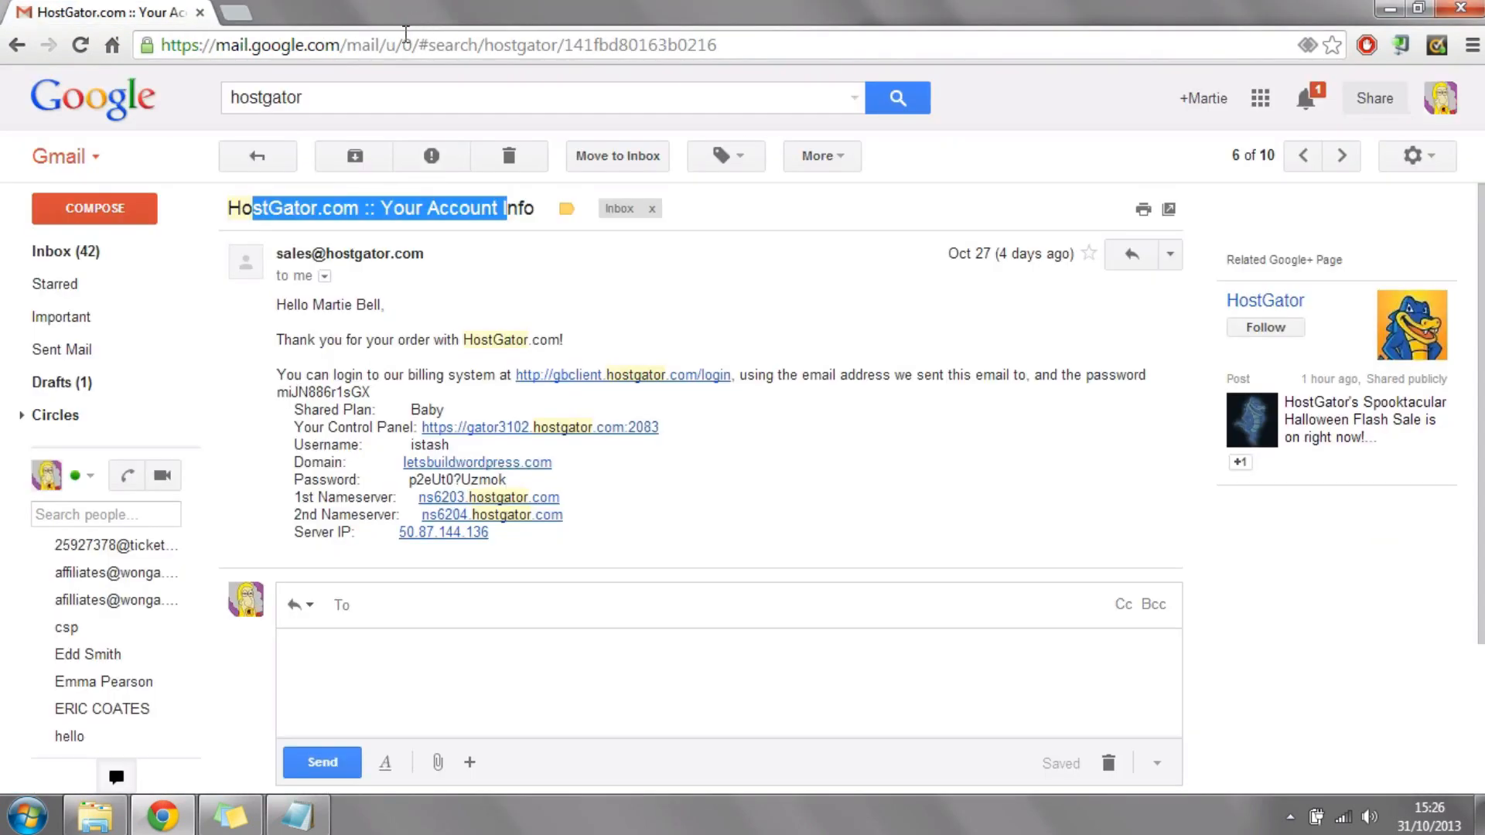
left_click(700, 352)
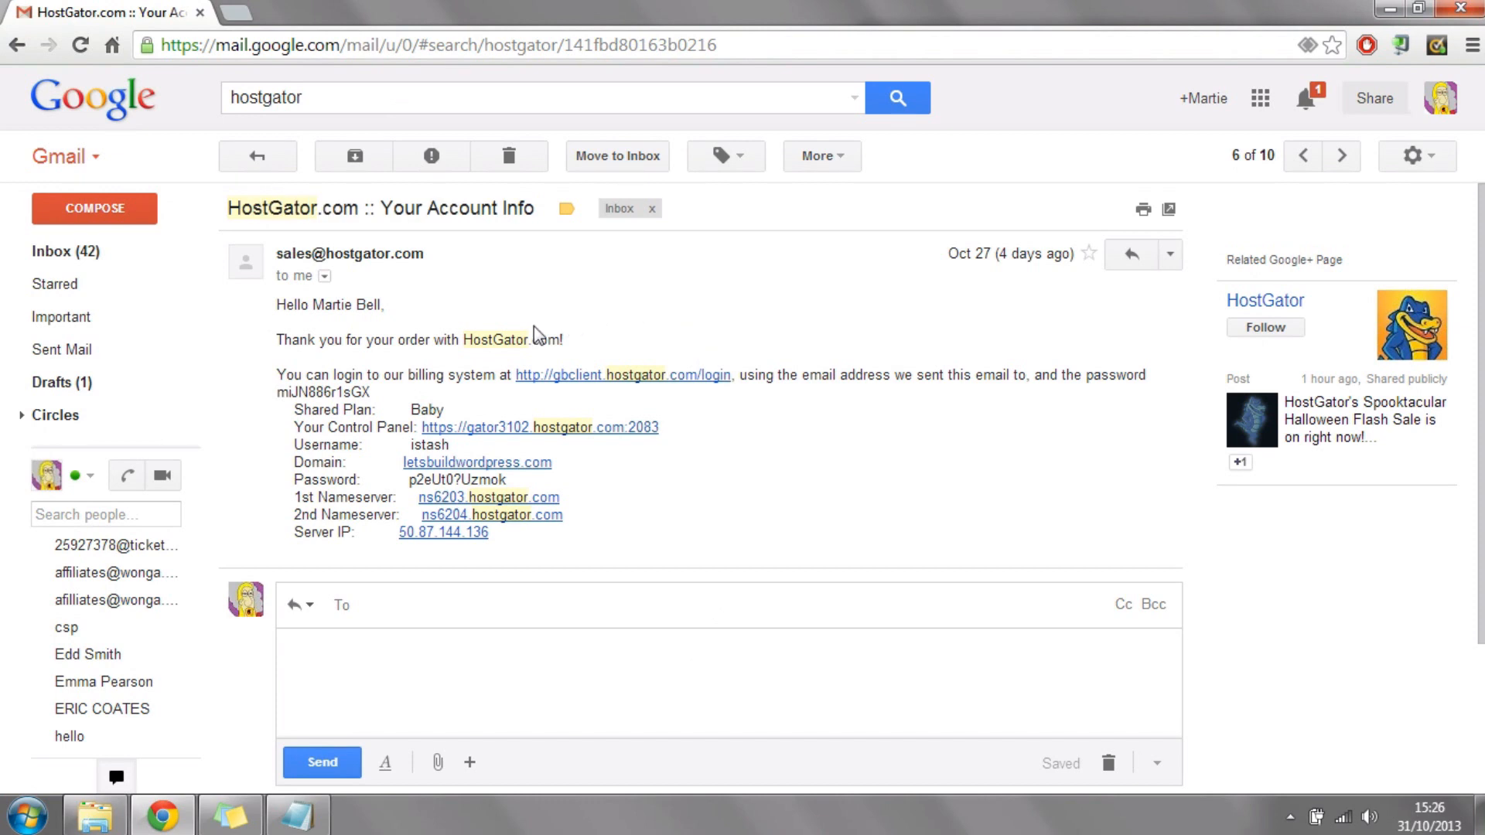
left_click_drag(229, 209, 531, 215)
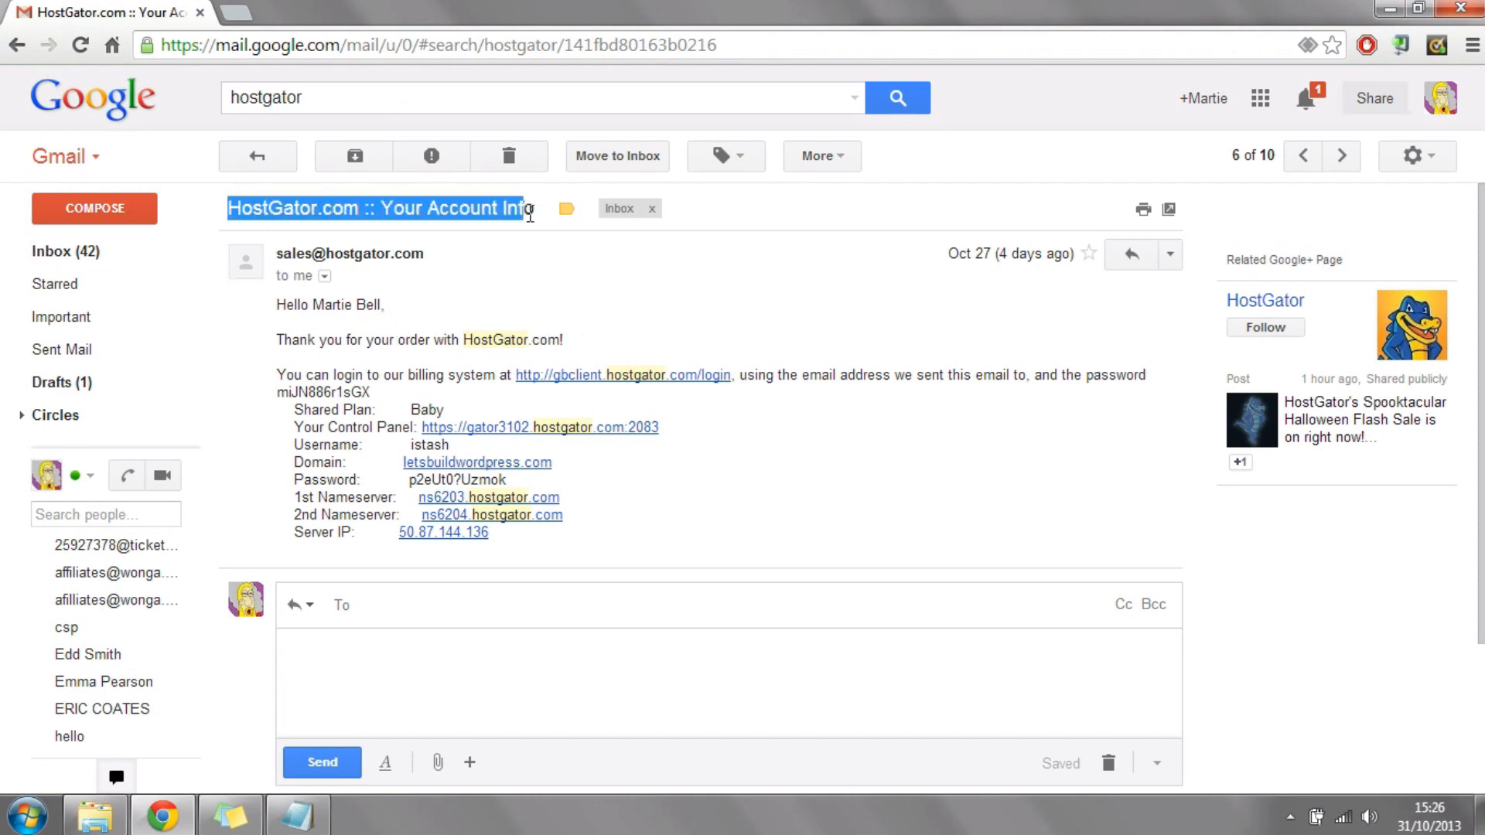
left_click(799, 530)
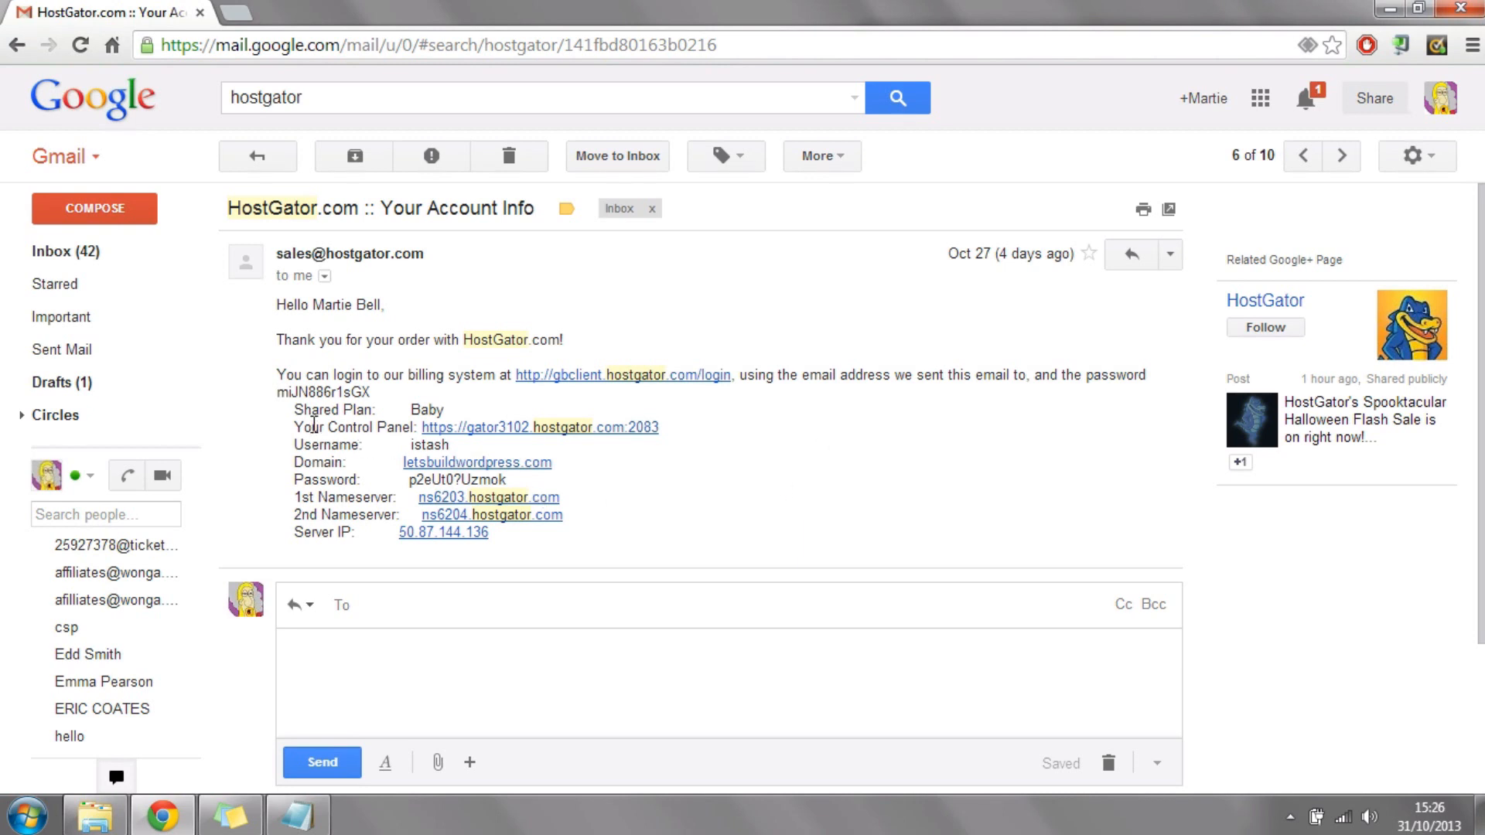
left_click_drag(303, 427, 407, 436)
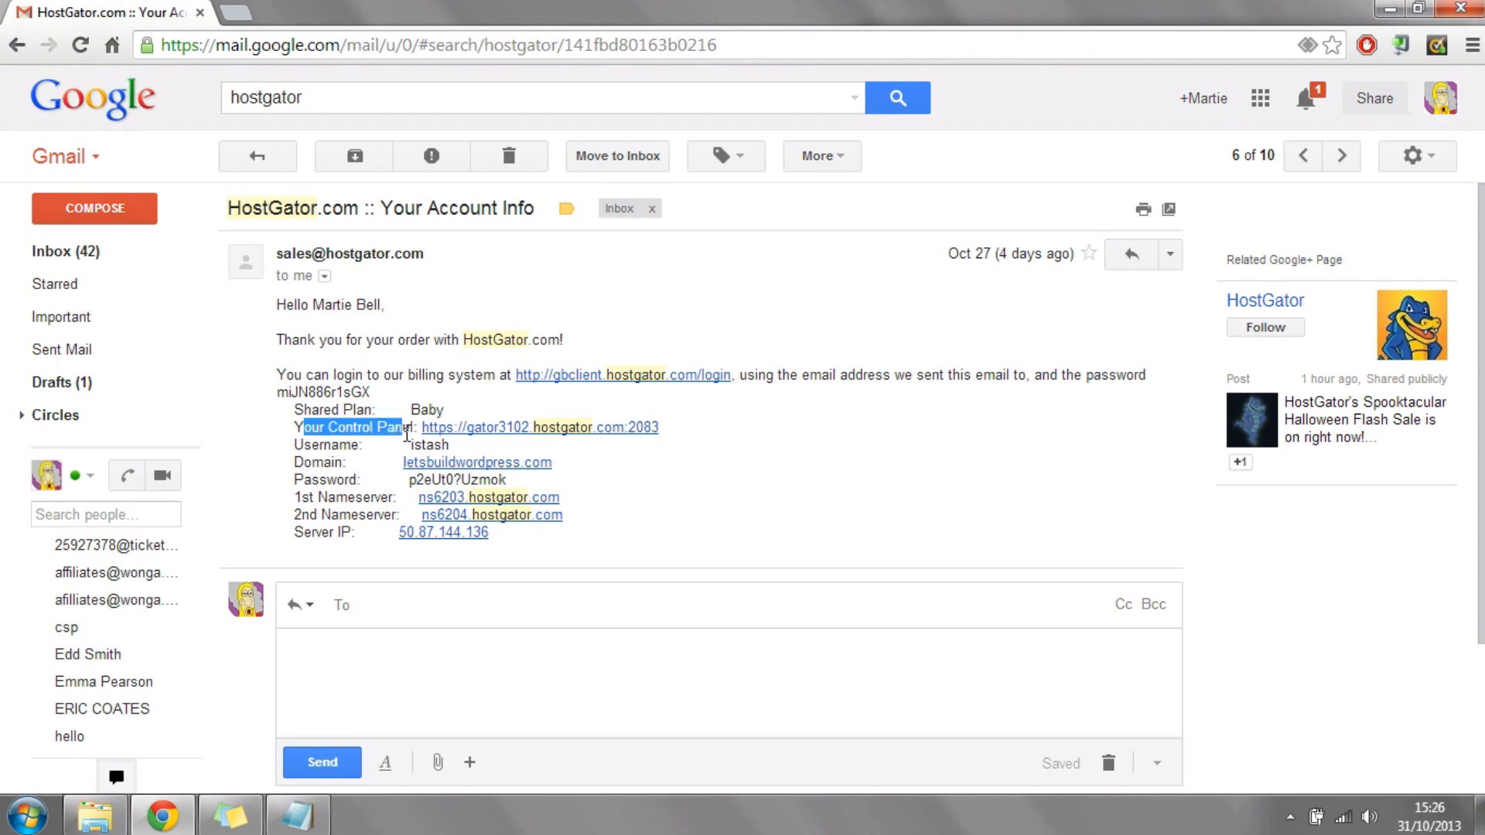
left_click(560, 438)
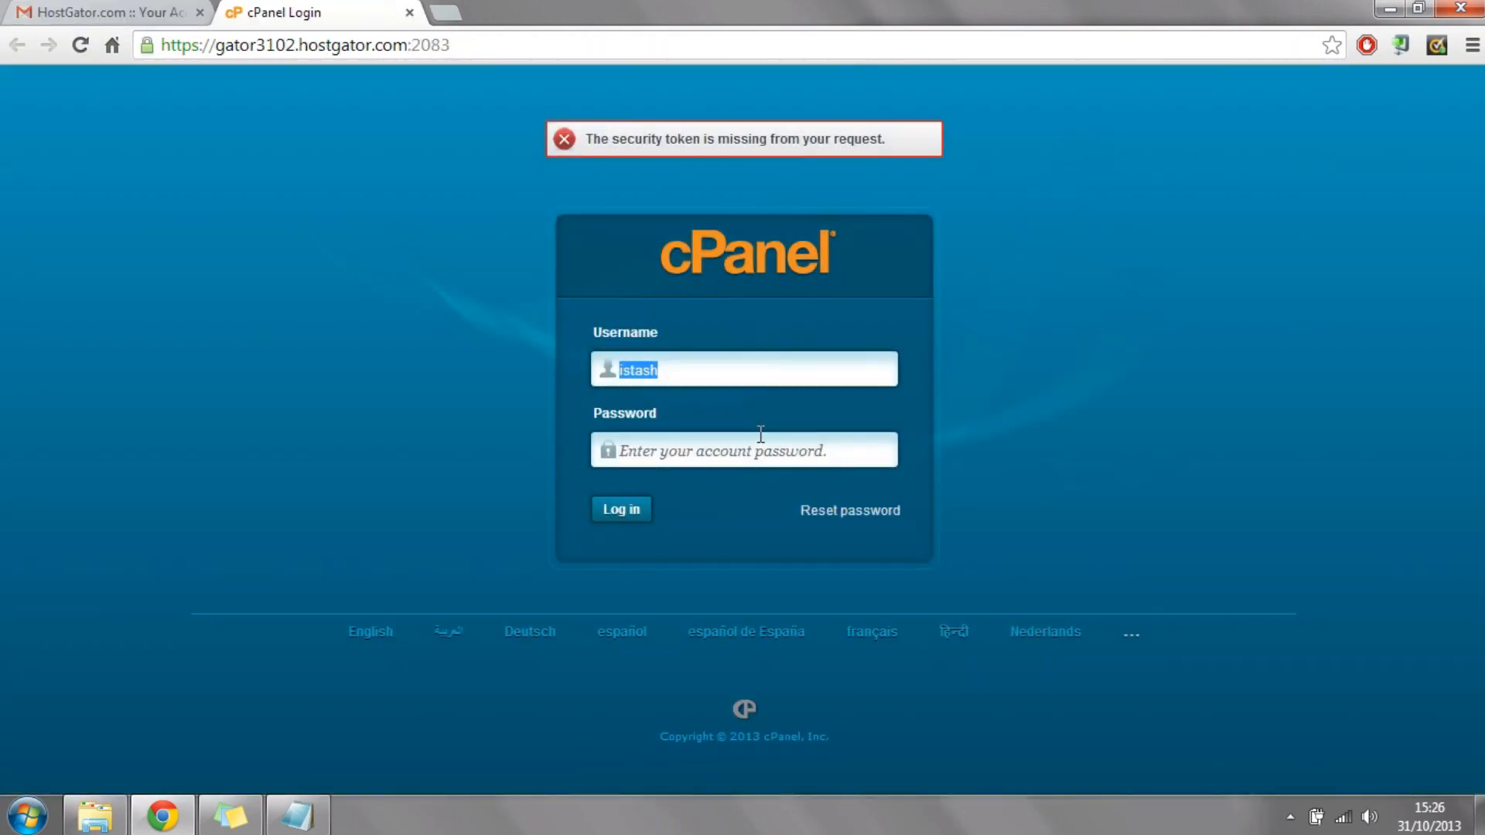
Step: Clear the cPanel username field and fill it with the username copied from the HostGator account info email
left_click_drag(798, 363, 561, 351)
key("BackSpace")
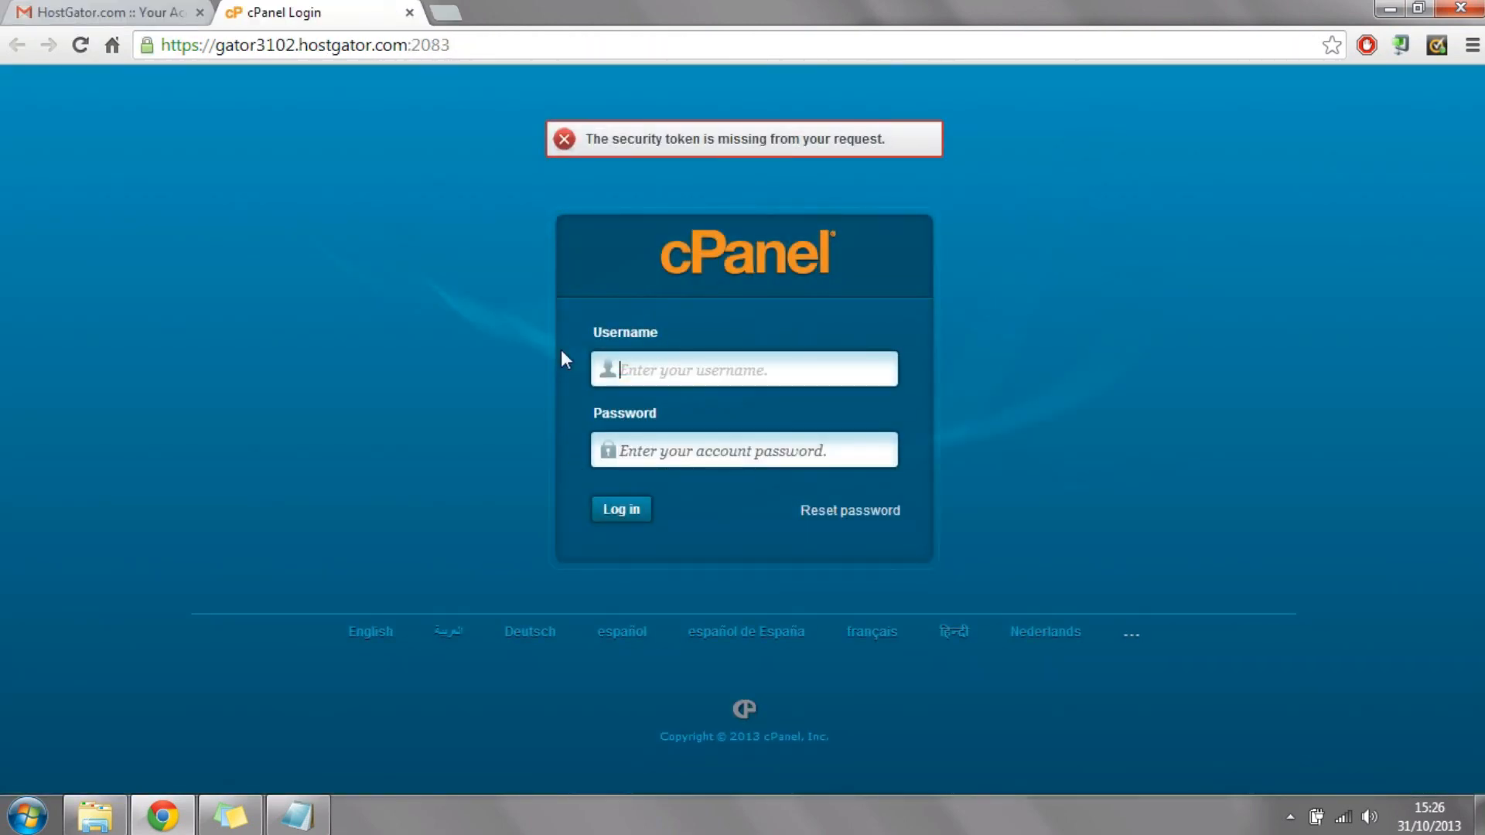
left_click(138, 12)
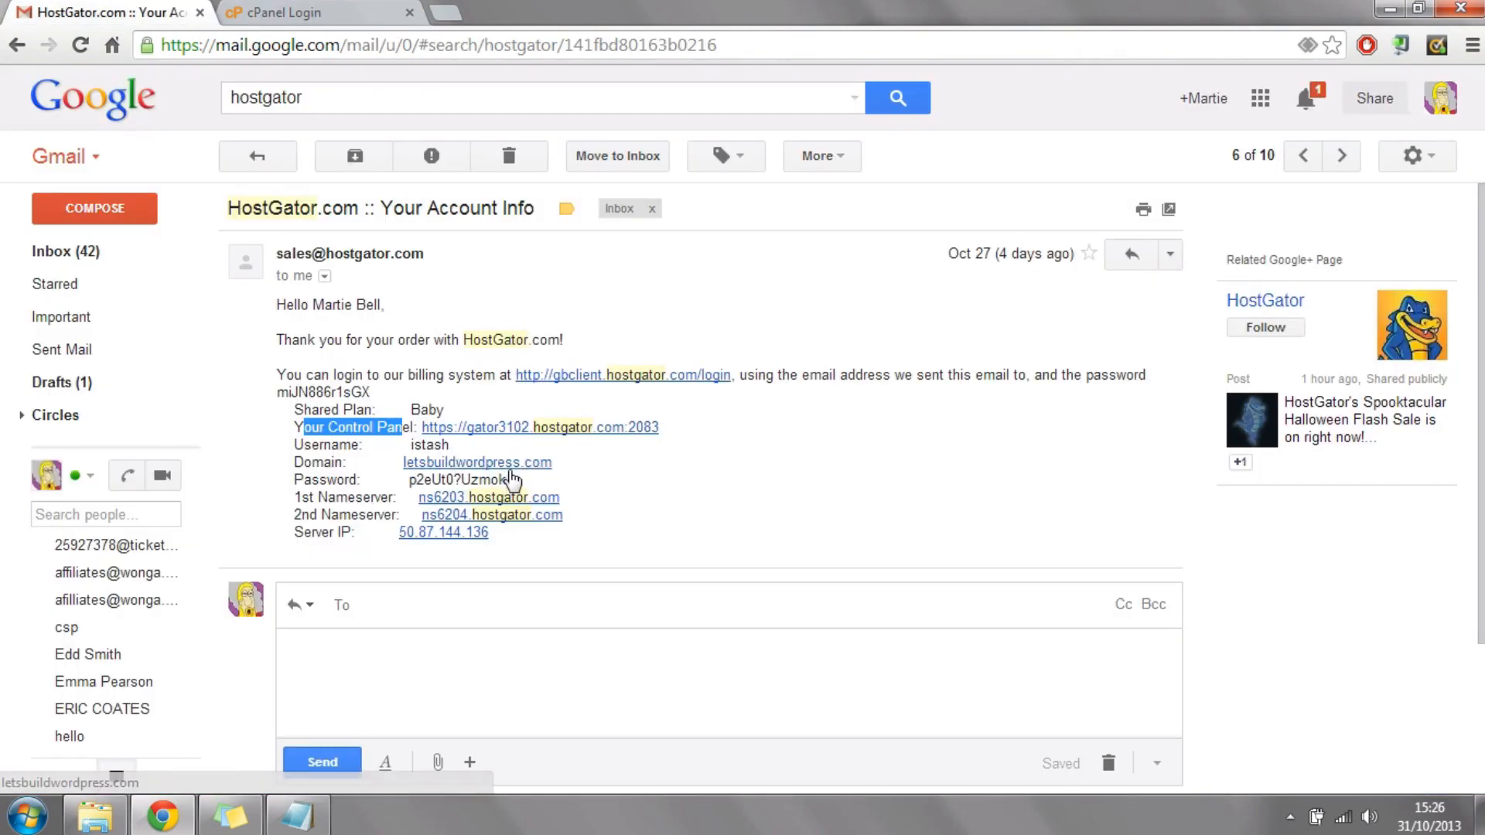
left_click_drag(454, 444, 412, 446)
right_click(414, 447)
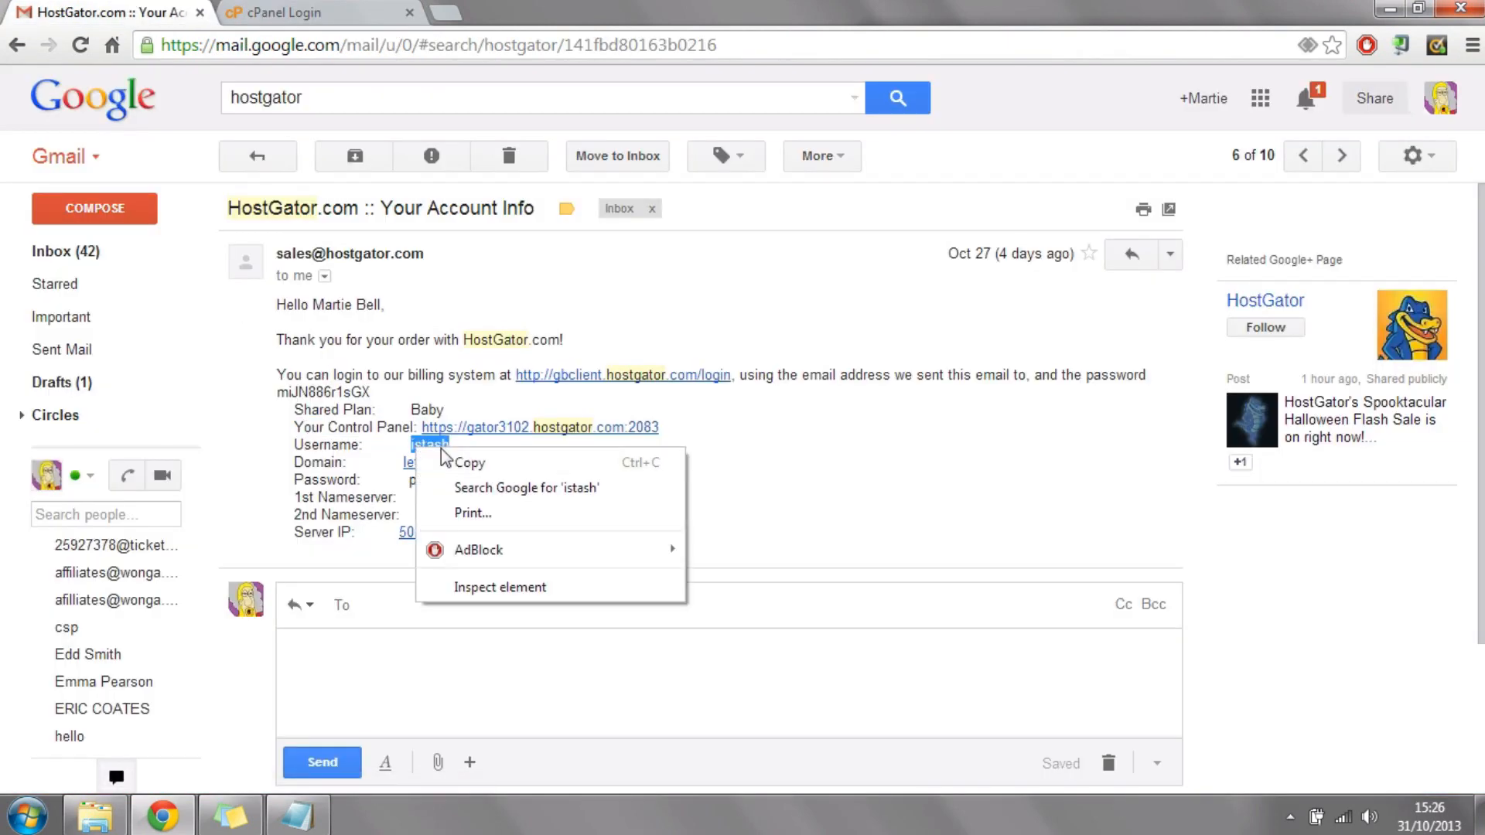
left_click(487, 463)
left_click(355, 17)
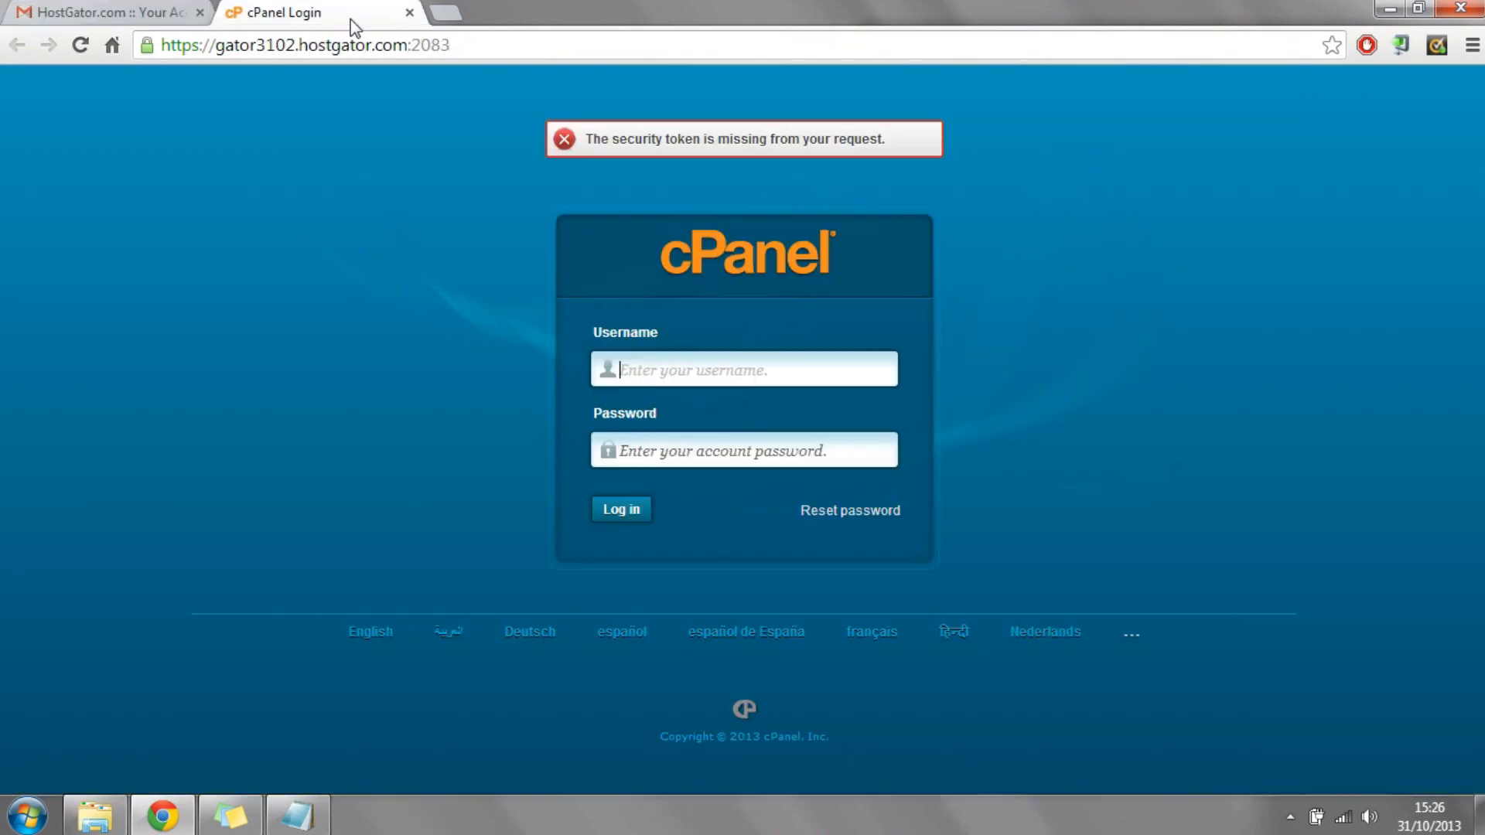
left_click(652, 376)
key("ctrl+v")
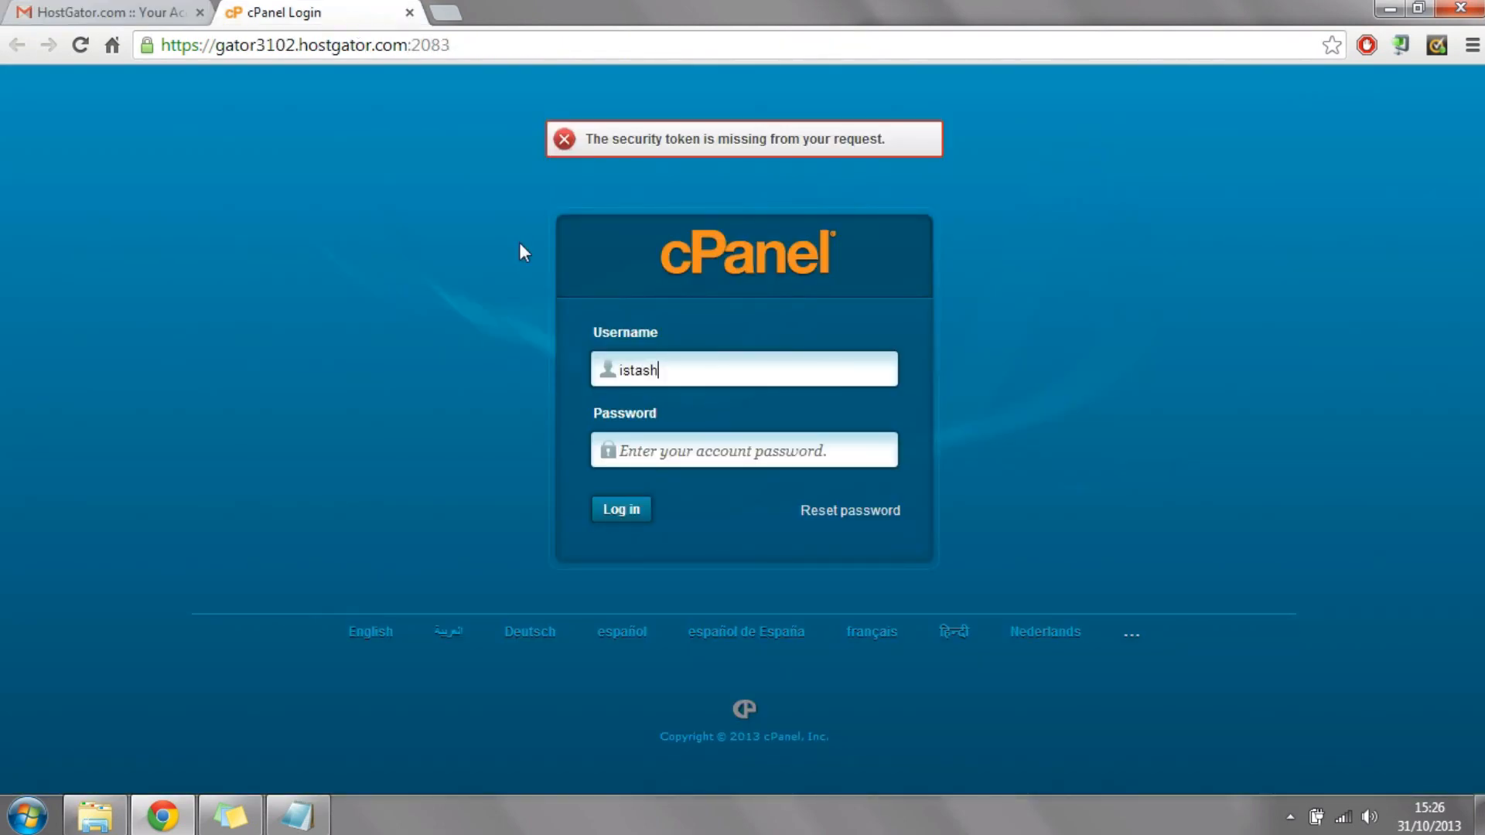
Step: Copy the account password from the HostGator email into the cPanel password field and log in
left_click(162, 13)
left_click_drag(508, 479, 410, 479)
right_click(410, 480)
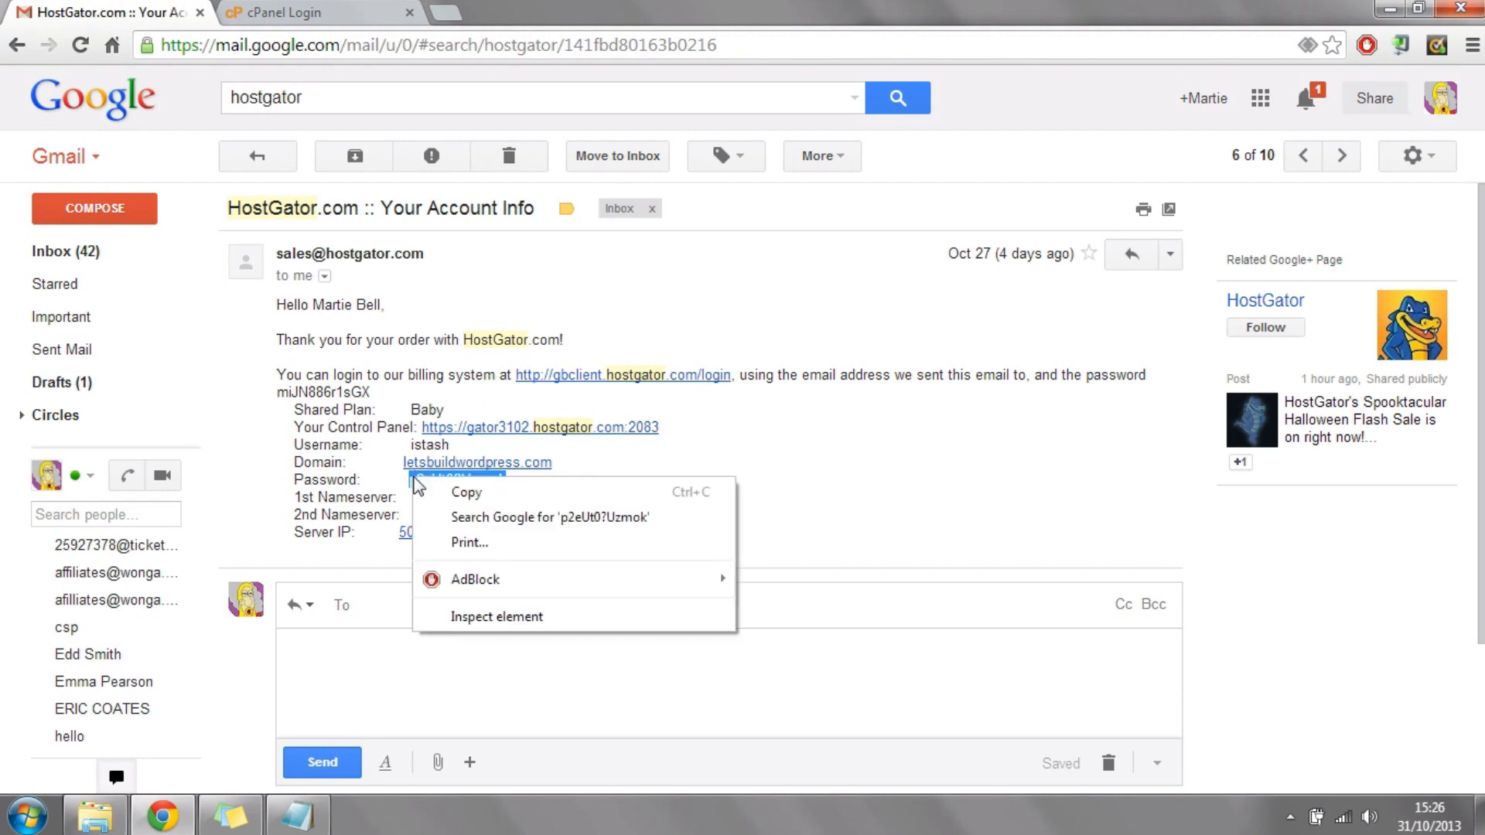
left_click(470, 493)
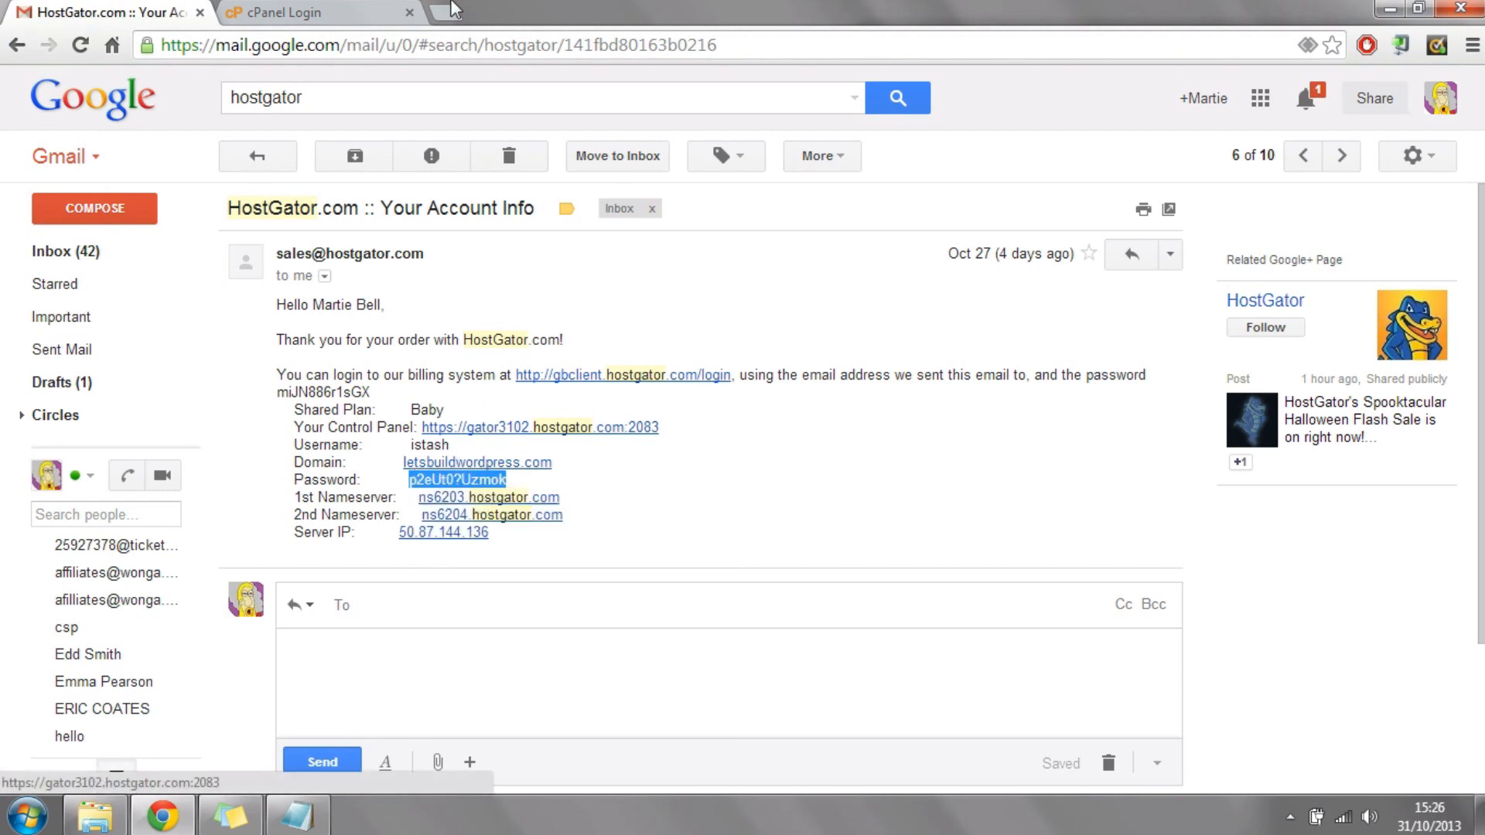
left_click(309, 12)
left_click(717, 455)
key("ctrl+v")
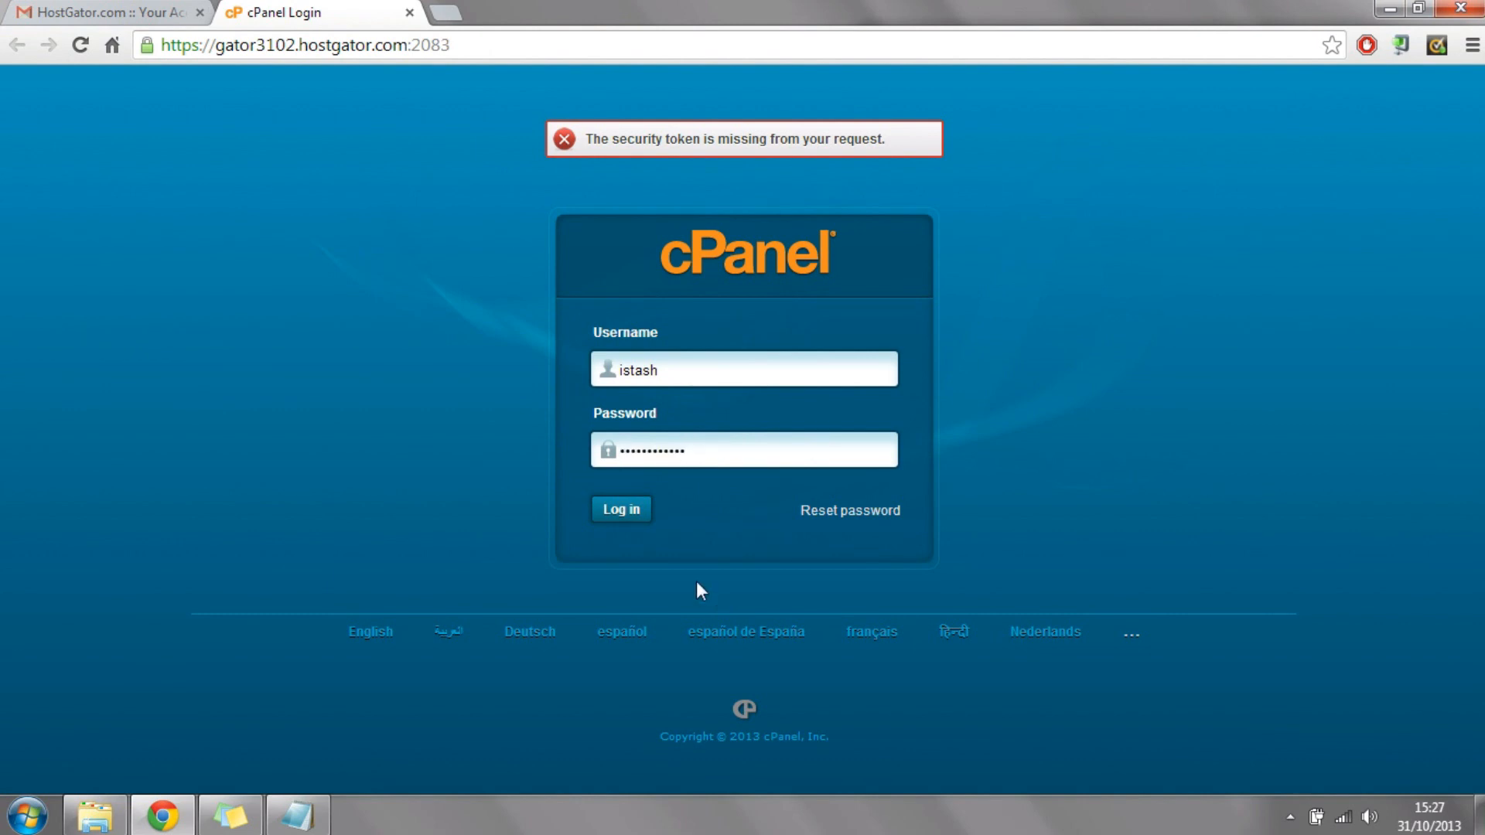
left_click(628, 509)
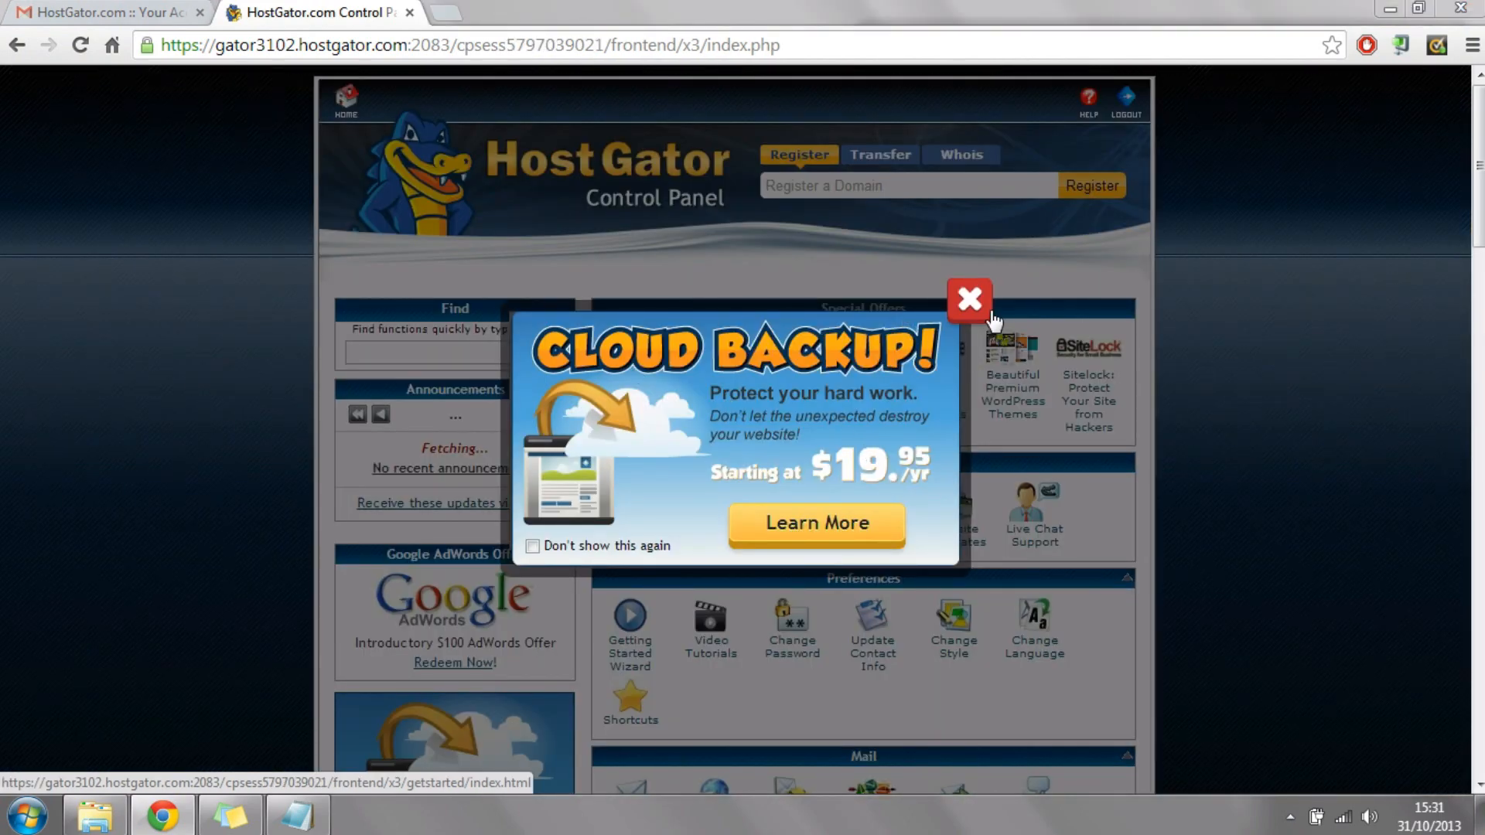
Step: Dismiss the Cloud Backup offer and open QuickInstall from the Software/Services section of the control panel
left_click(969, 299)
left_click(813, 435)
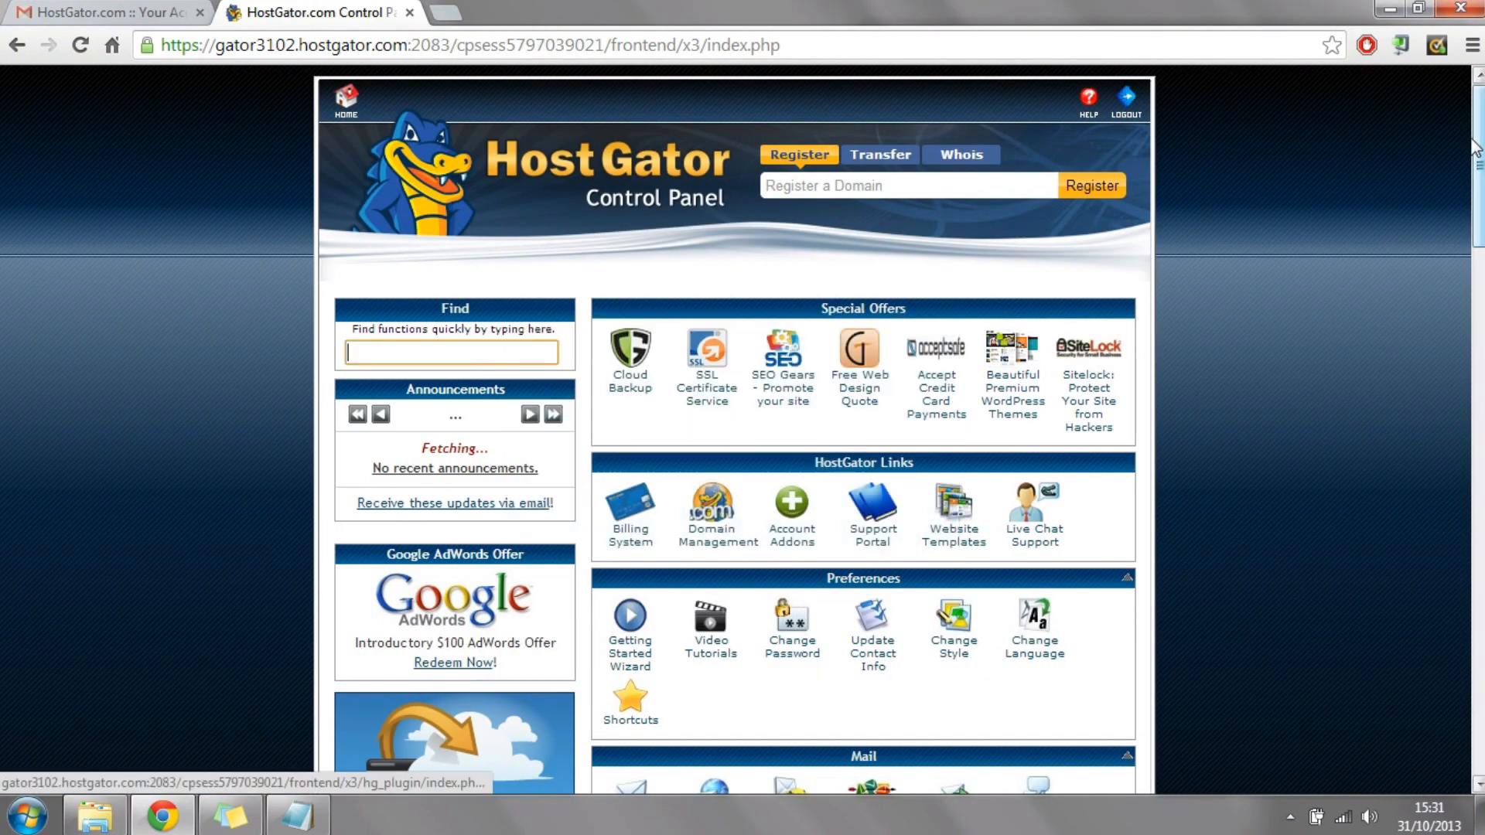
left_click_drag(1479, 188, 1446, 456)
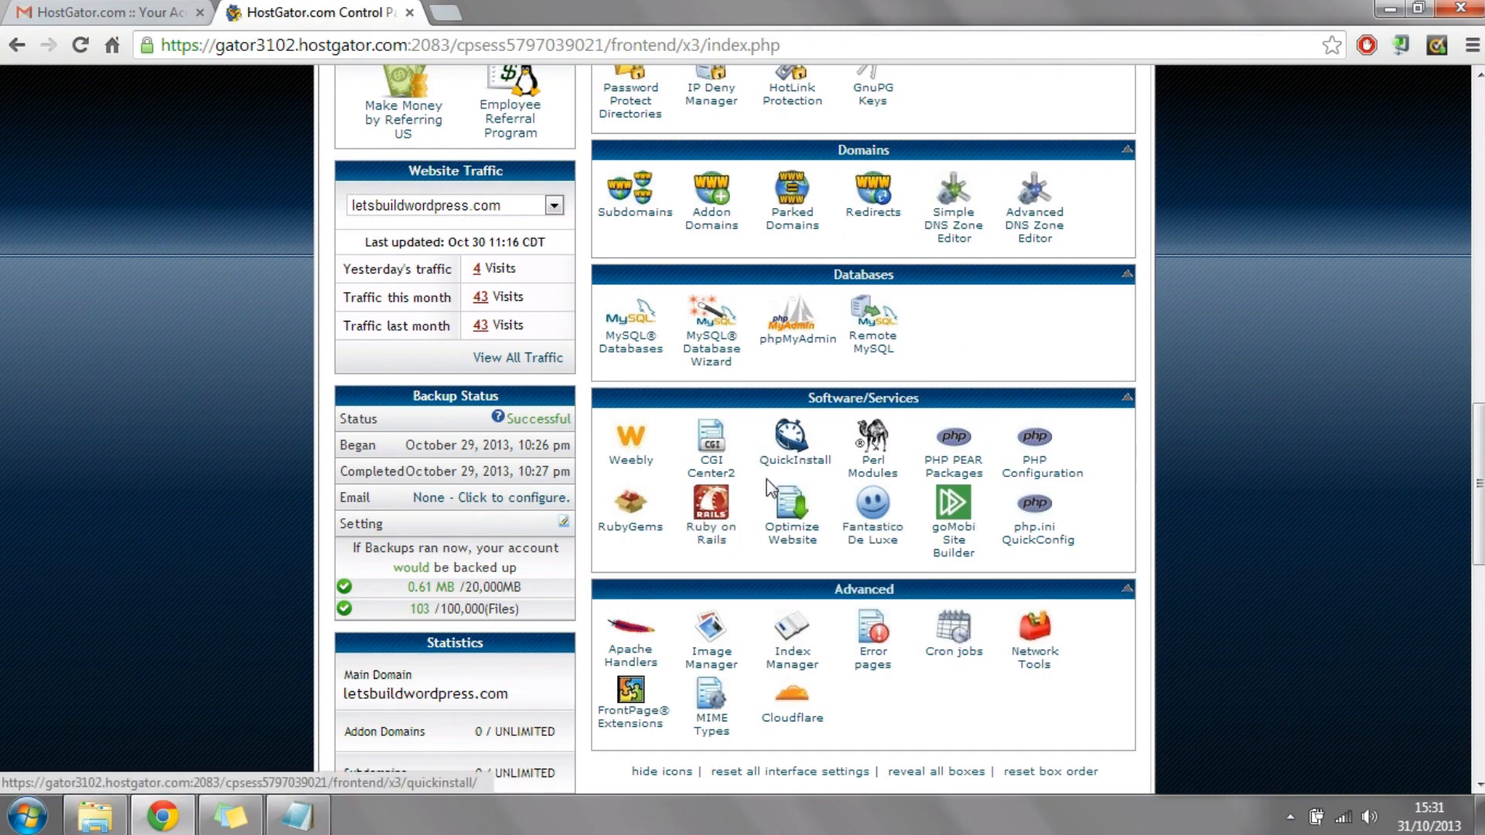
left_click(789, 461)
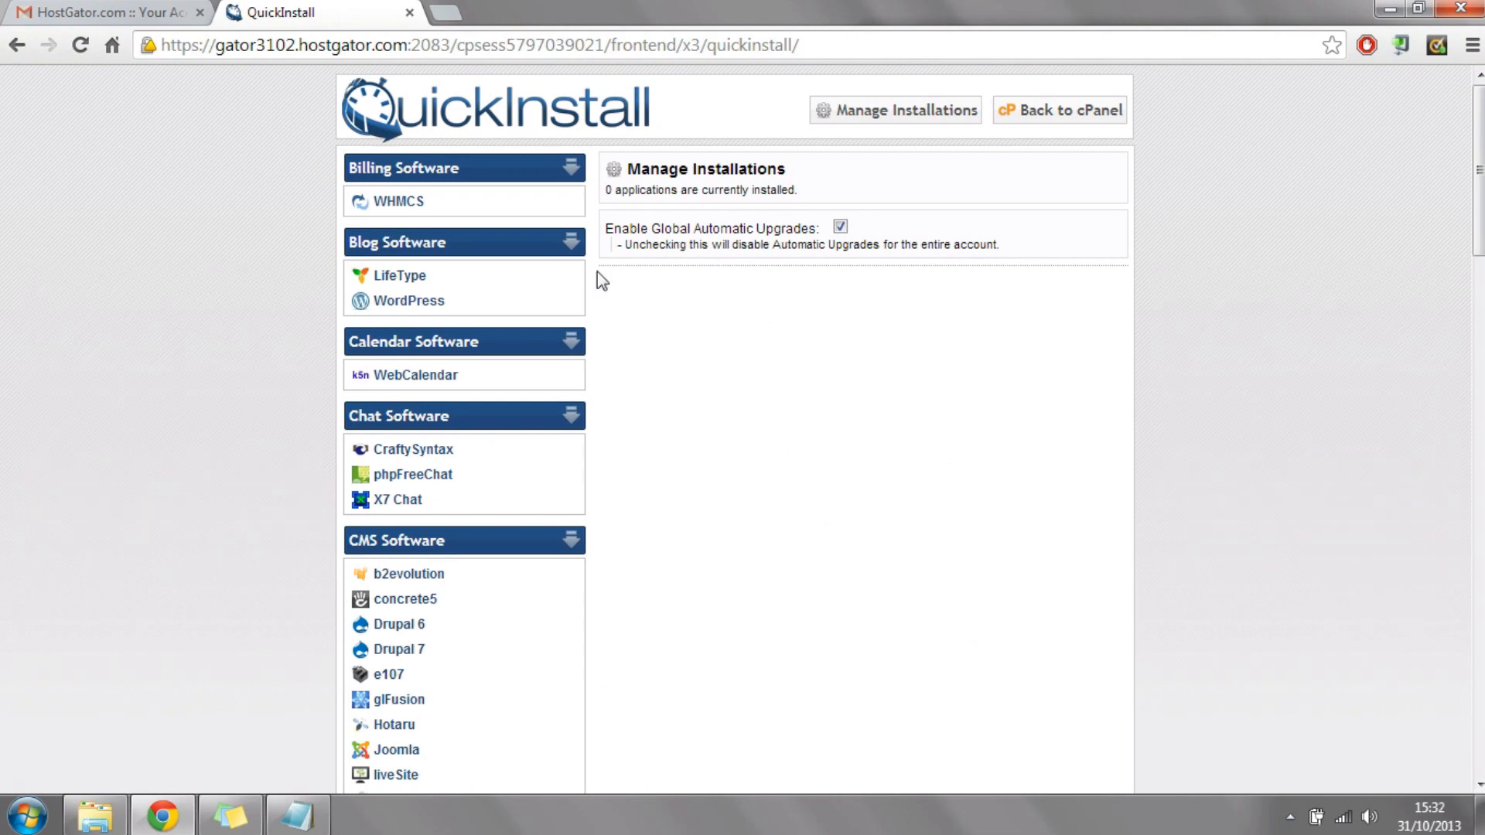
Step: Open the WordPress installation form and choose letsbuildwordpress.com as the application URL, leaving the subdirectory blank
left_click(414, 302)
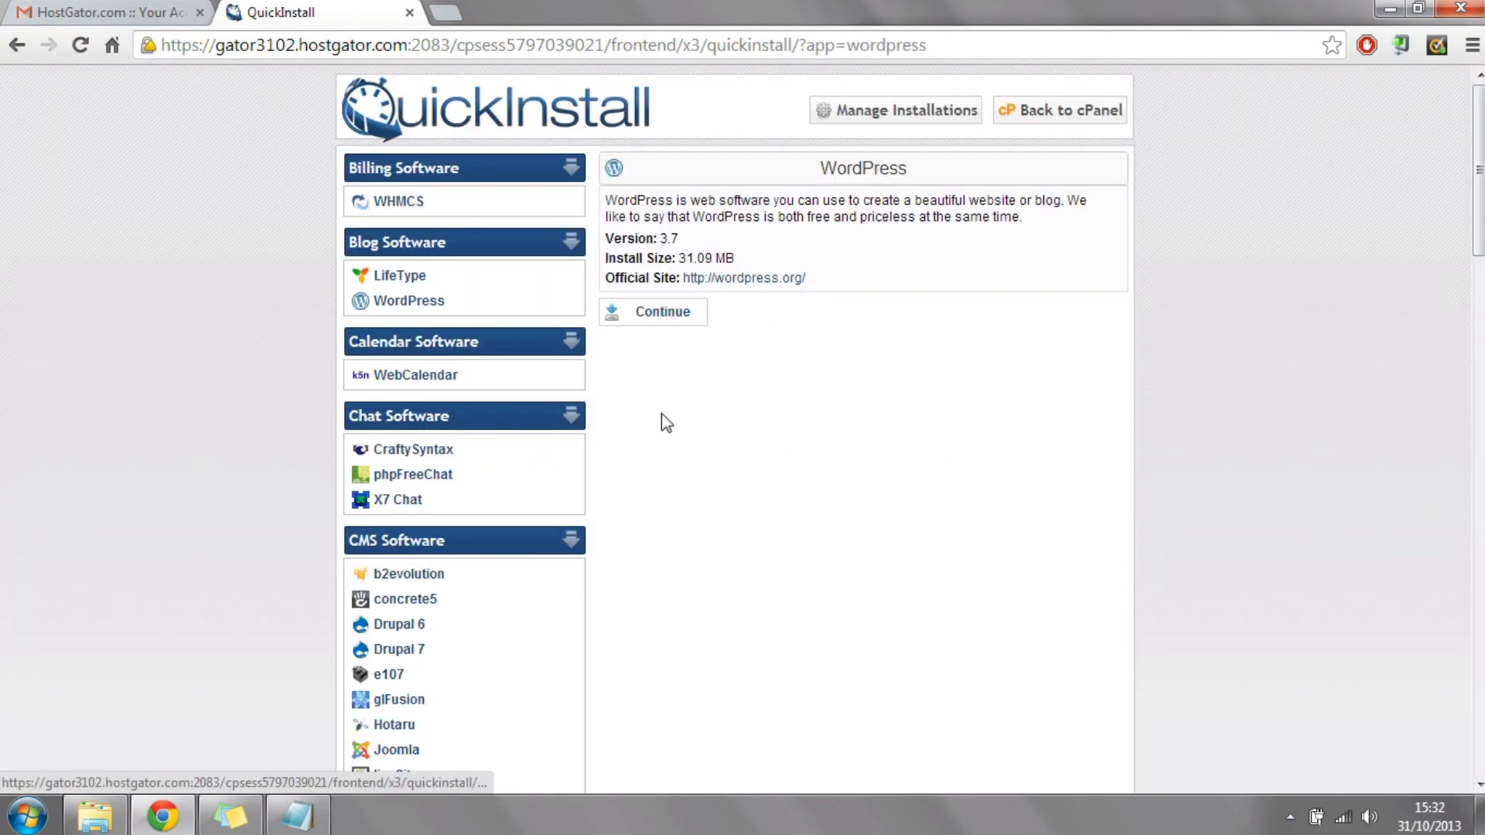
left_click(672, 317)
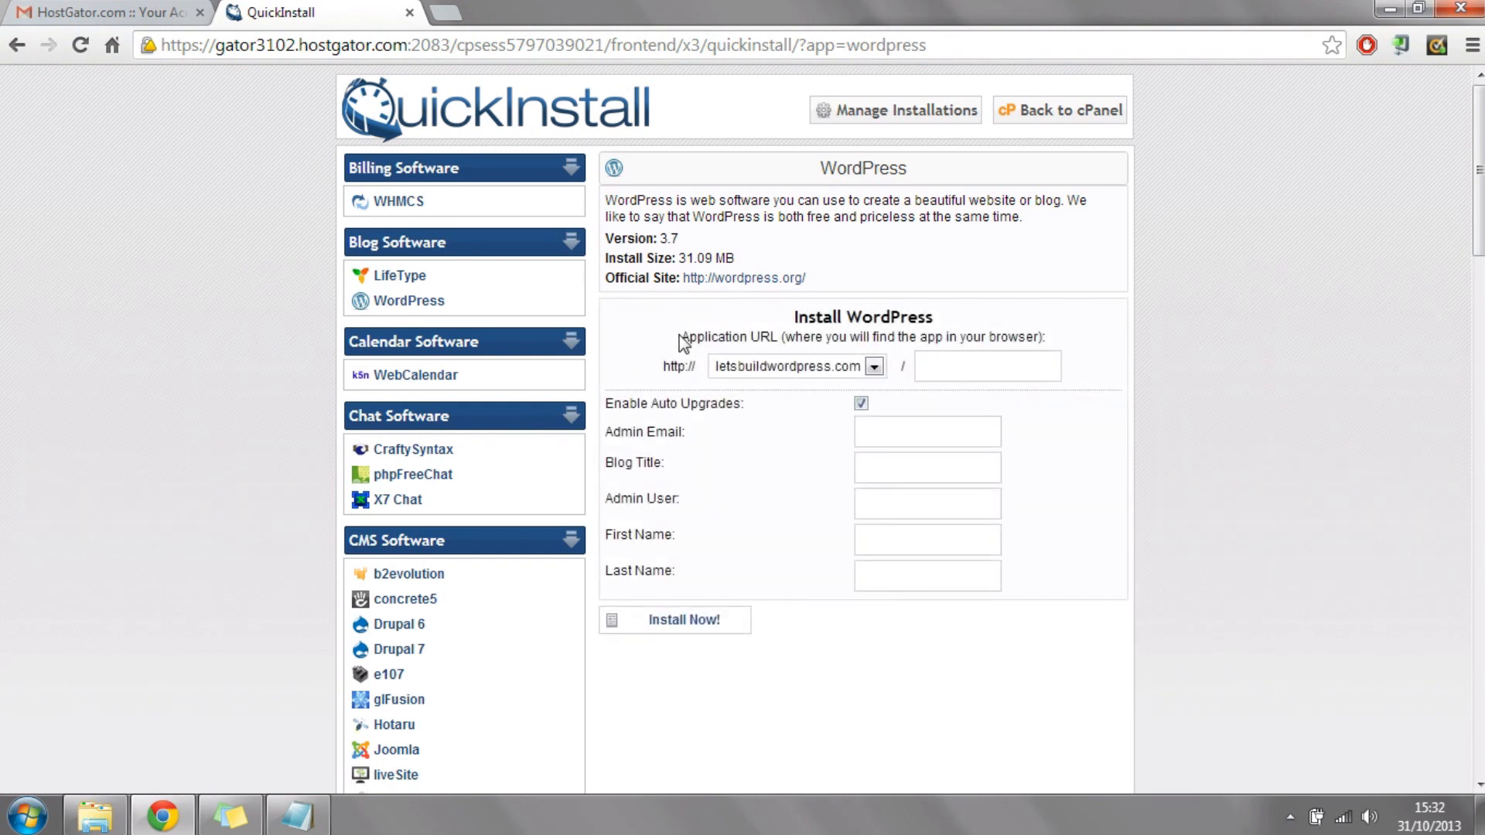
left_click(851, 370)
left_click(810, 386)
left_click(976, 363)
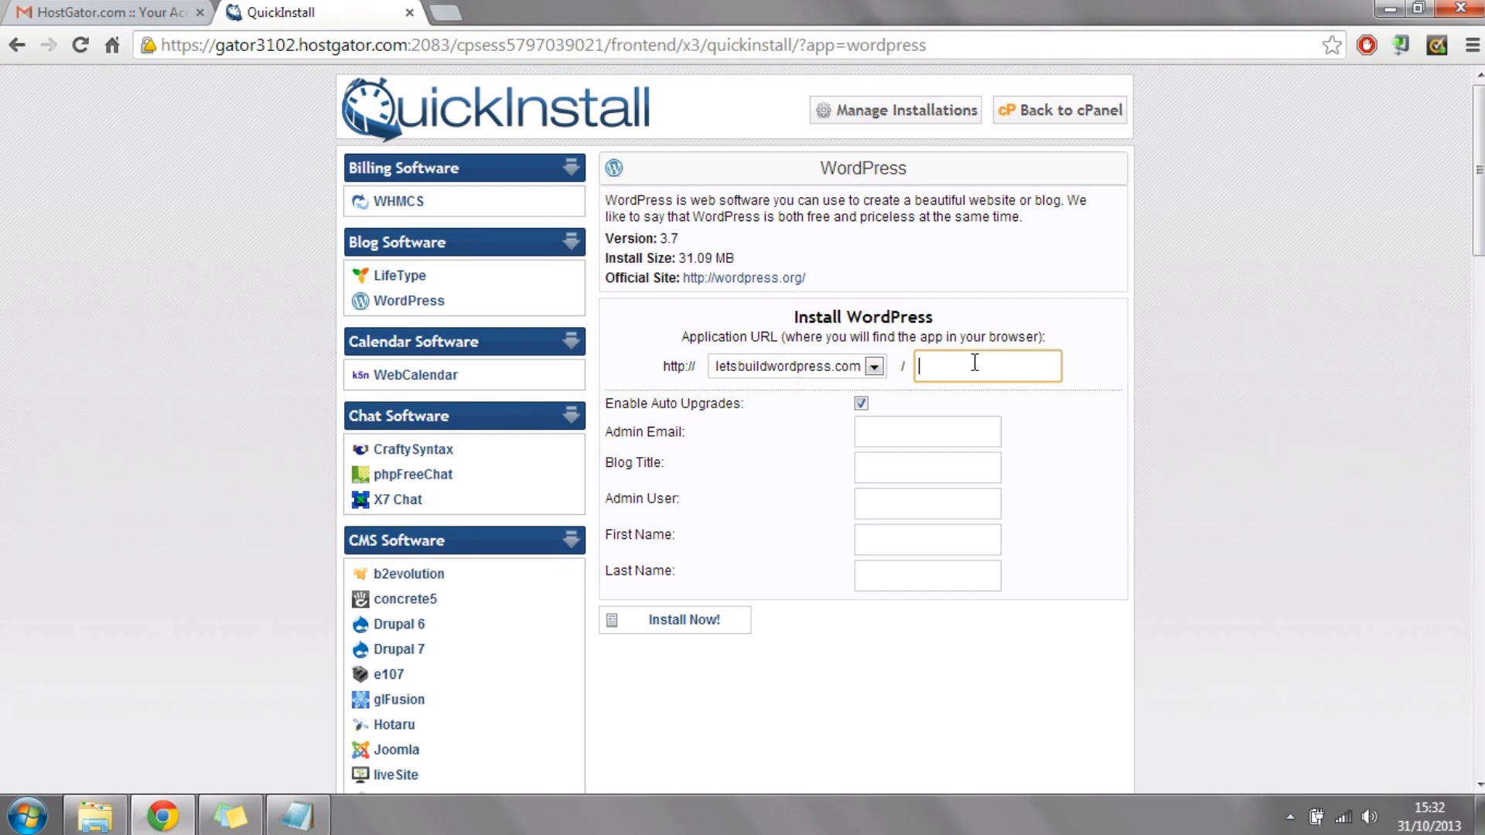
Step: Enter the admin email address and the blog title "Let's Build Wordpress" in the installation form
left_click(909, 427)
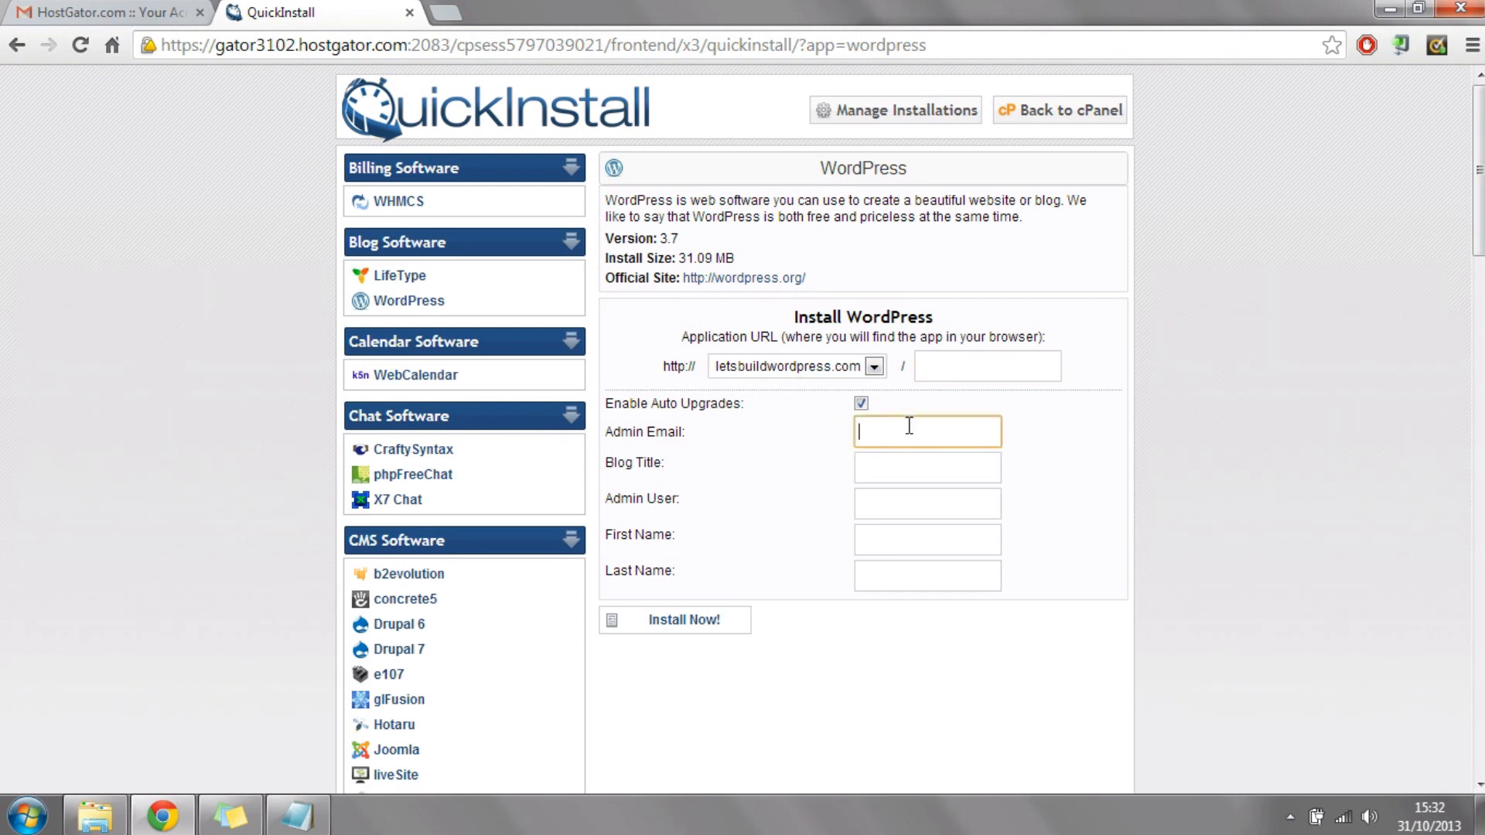
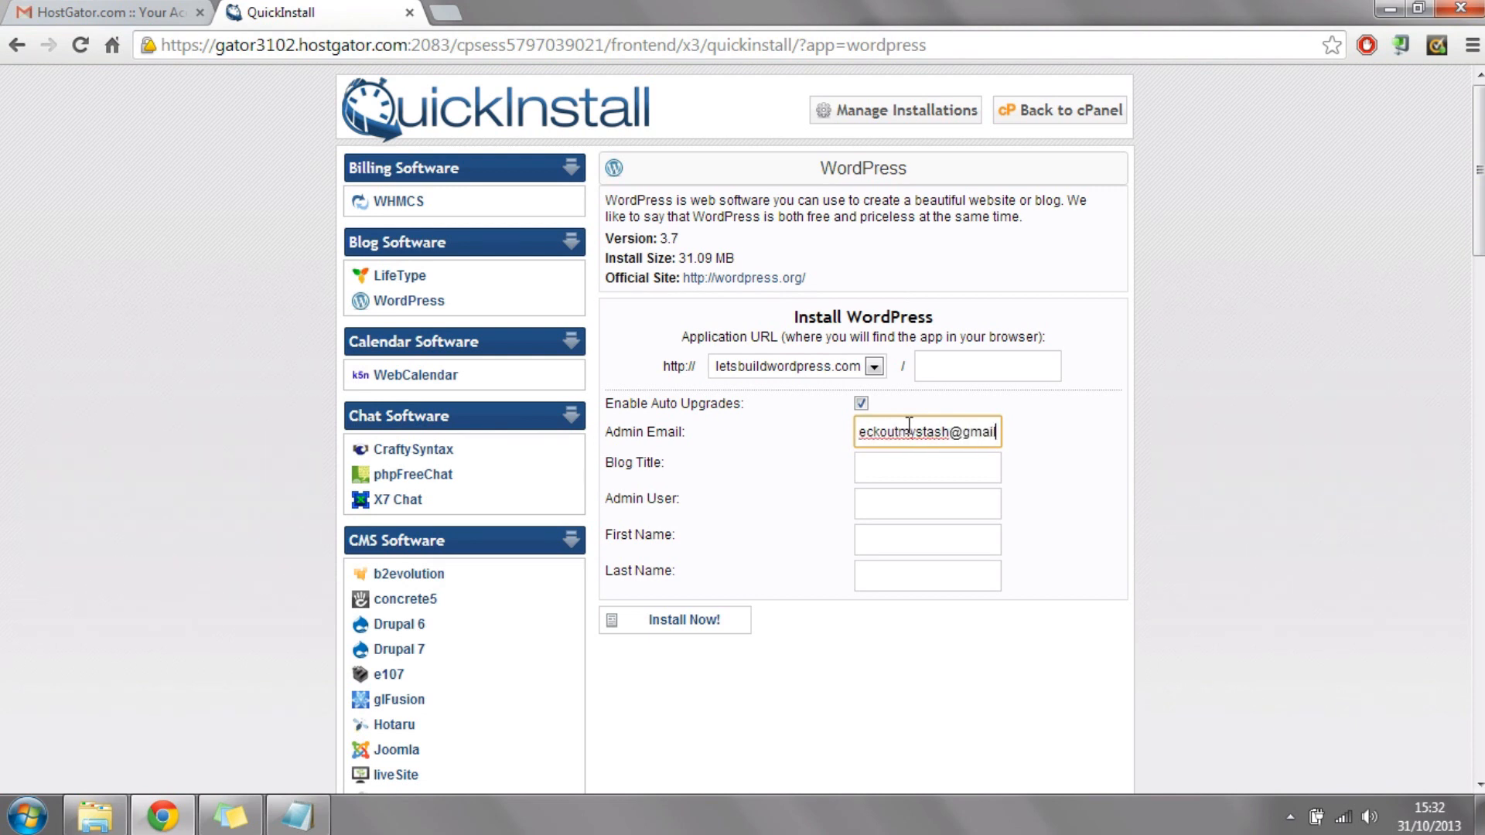
left_click(909, 458)
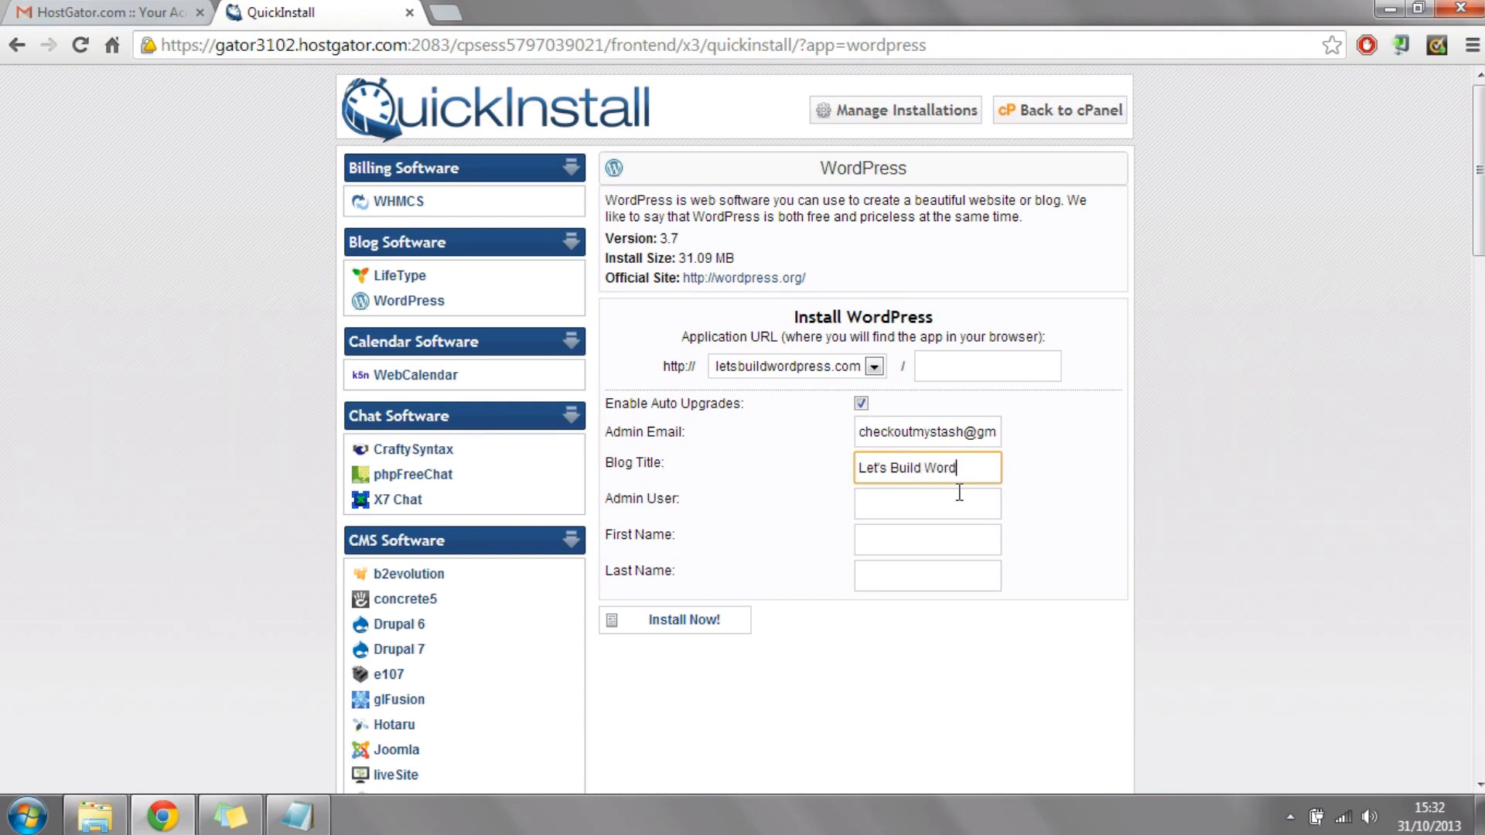
type("ess")
Step: Enter the admin username and the administrator's first and last name, and start the WordPress installation
left_click(962, 514)
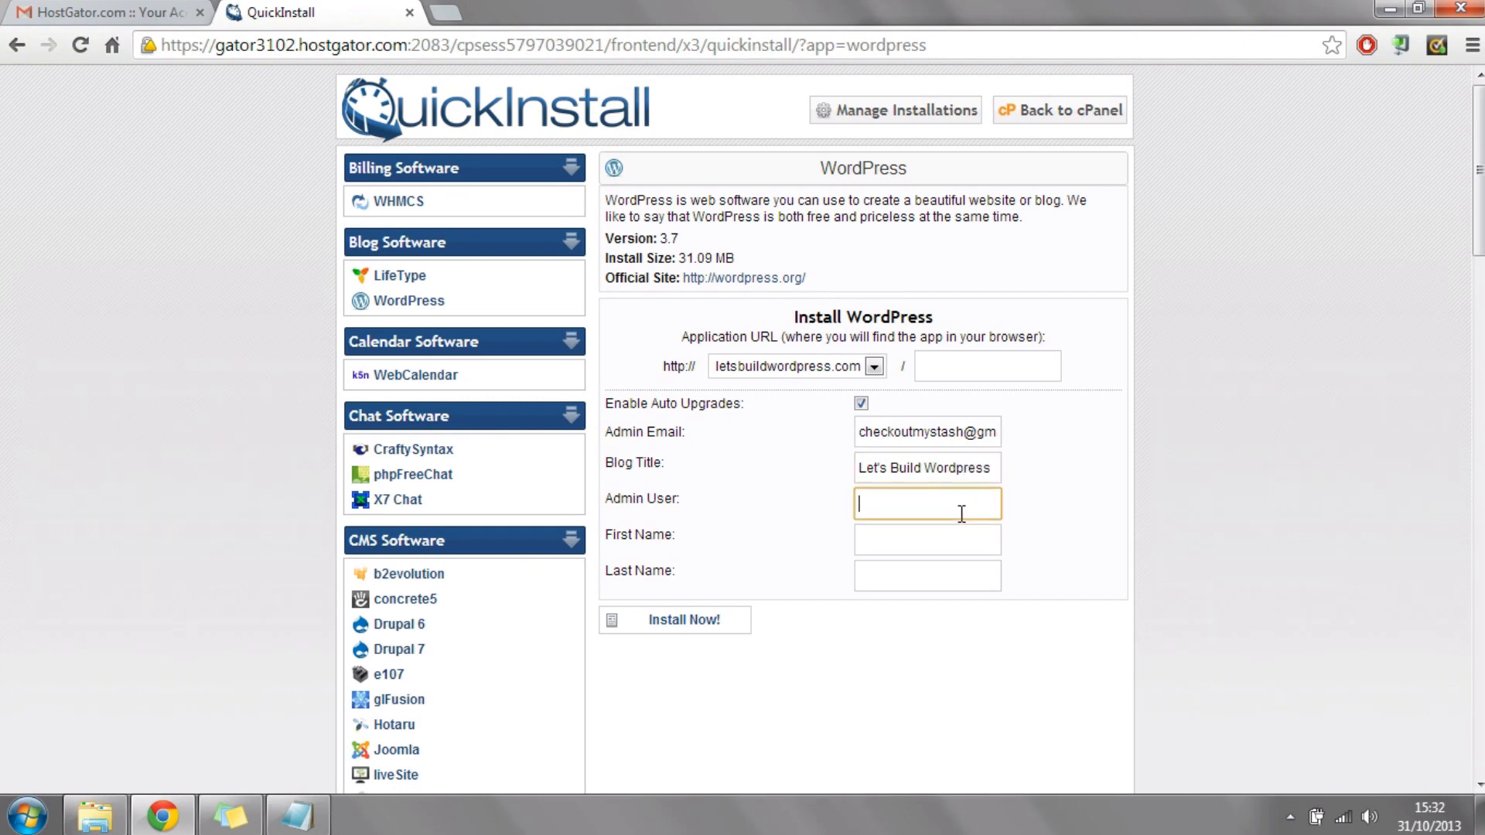
left_click_drag(676, 499, 608, 500)
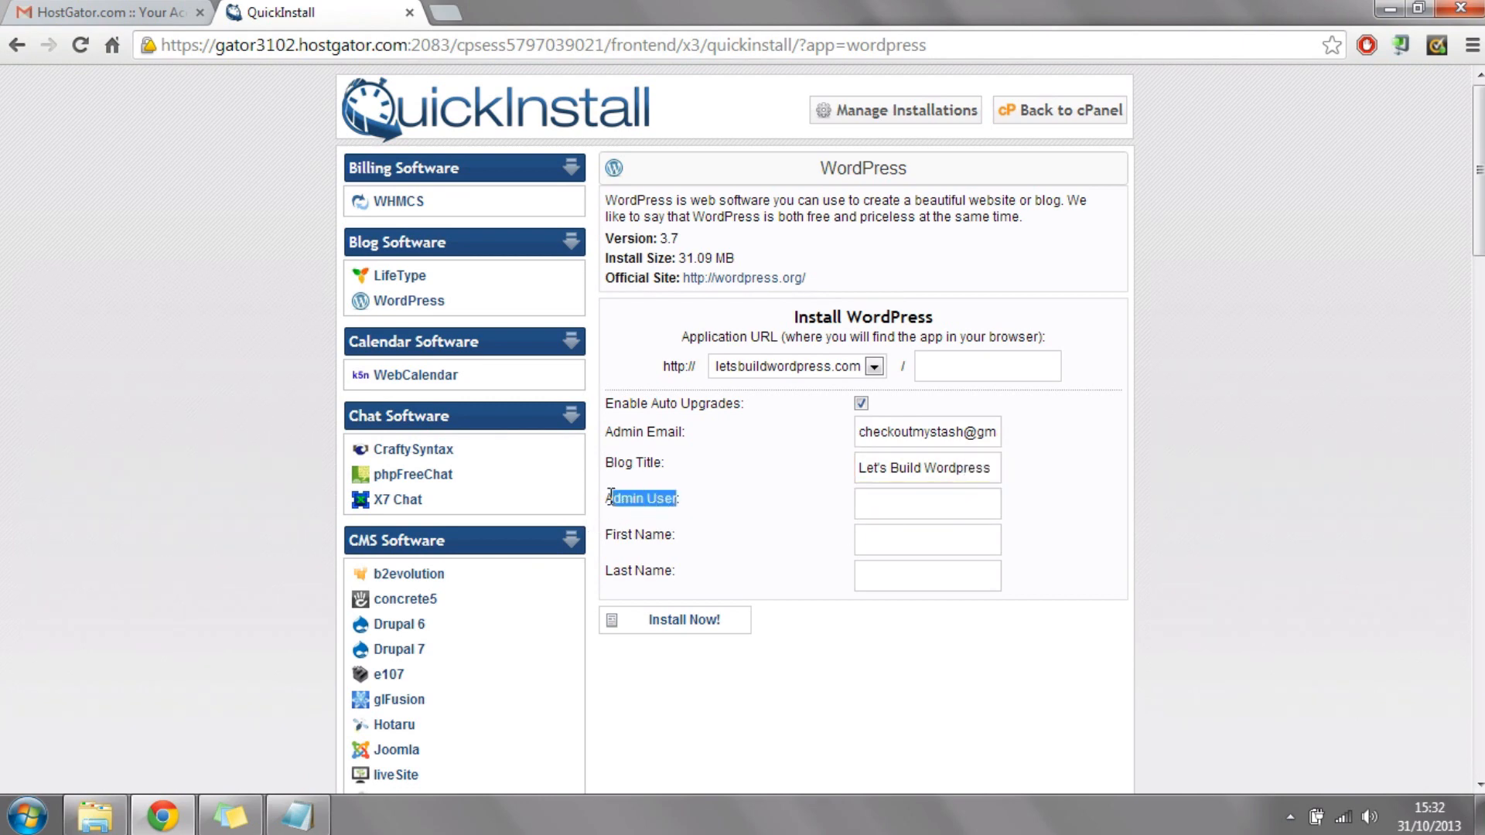
left_click(931, 500)
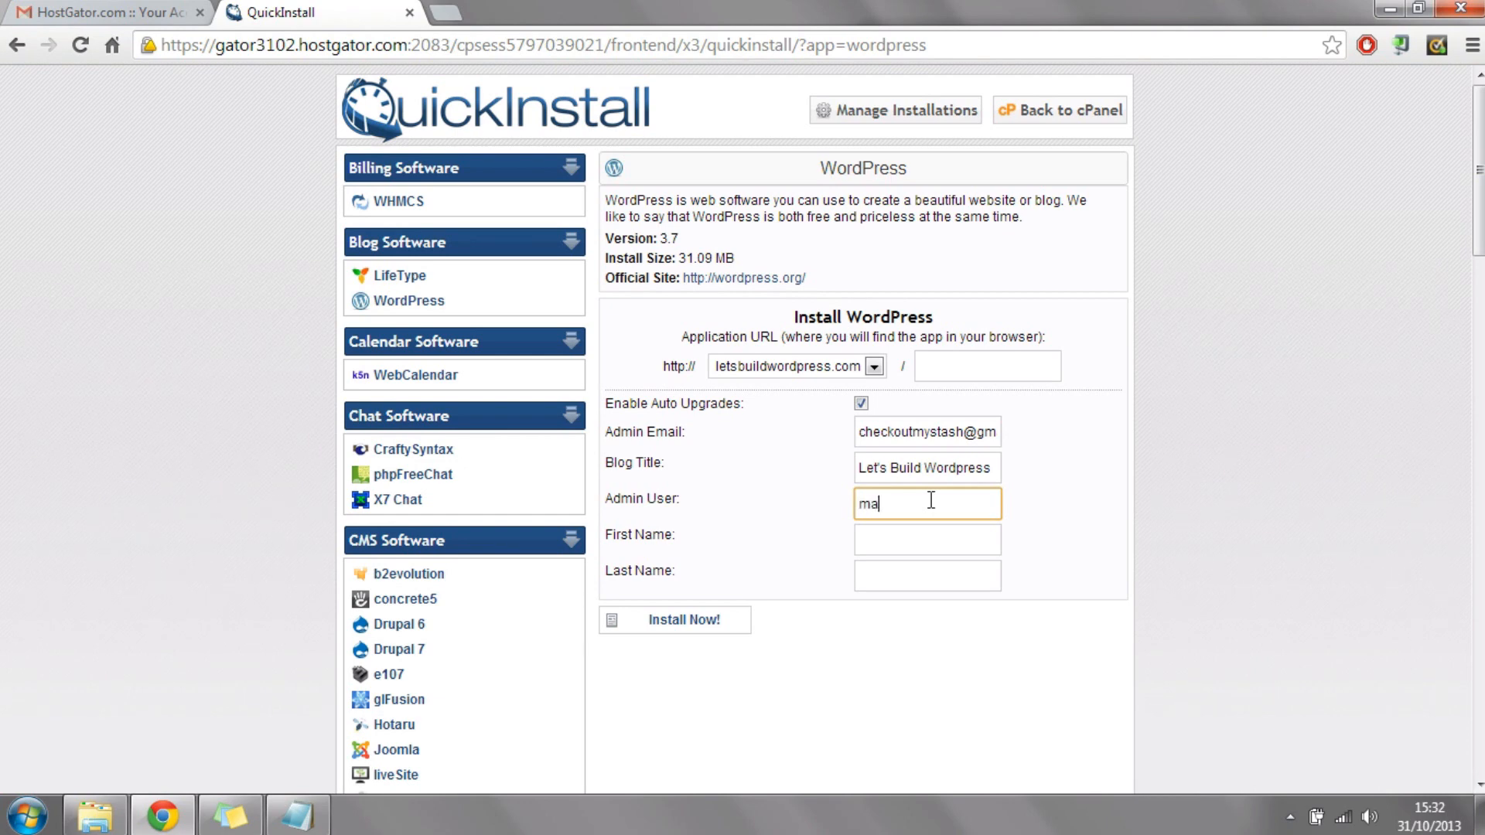
key("Tab")
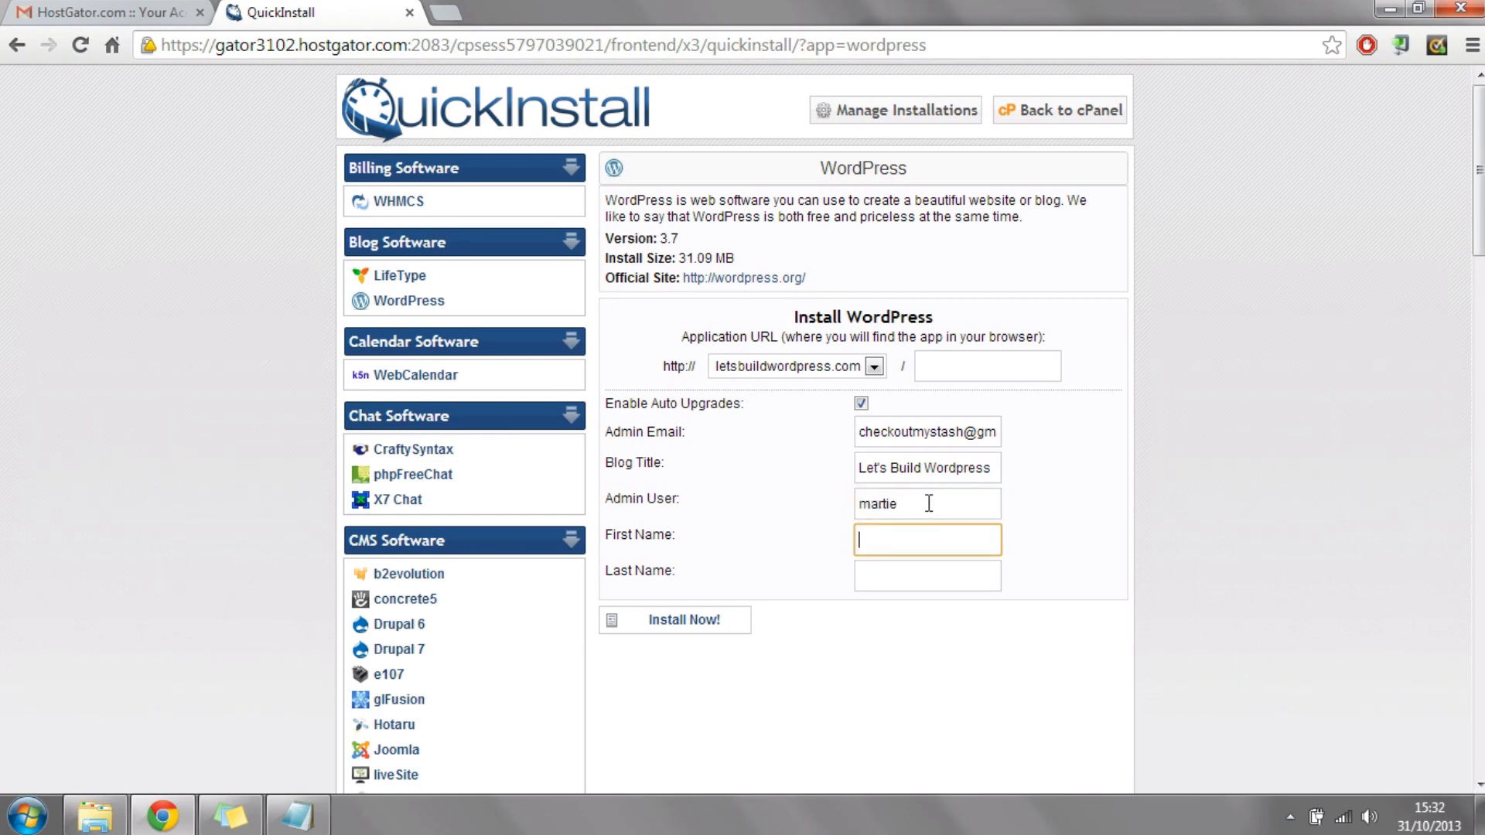
type("martie")
left_click(979, 572)
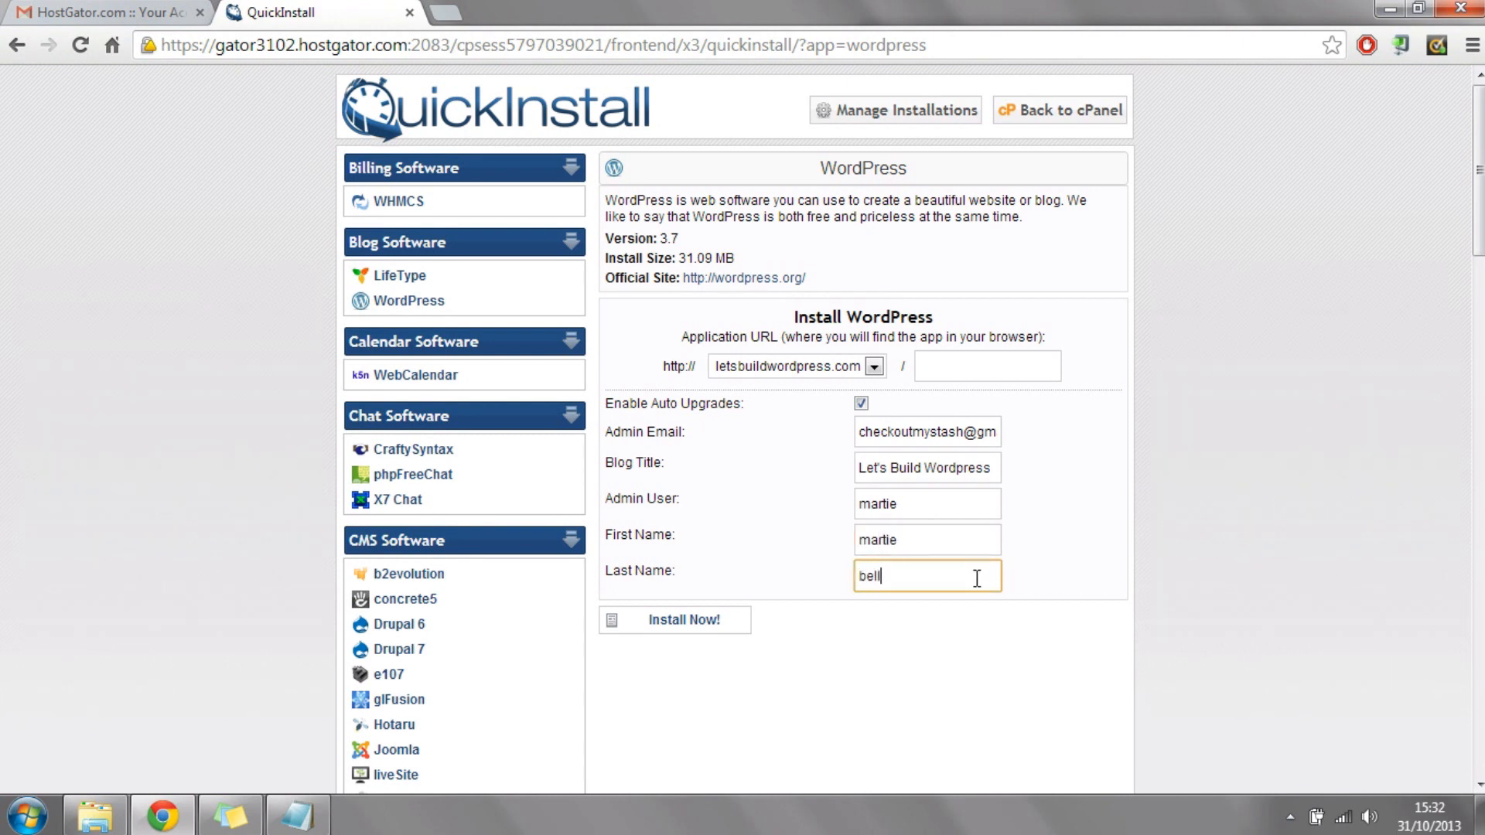
left_click(694, 623)
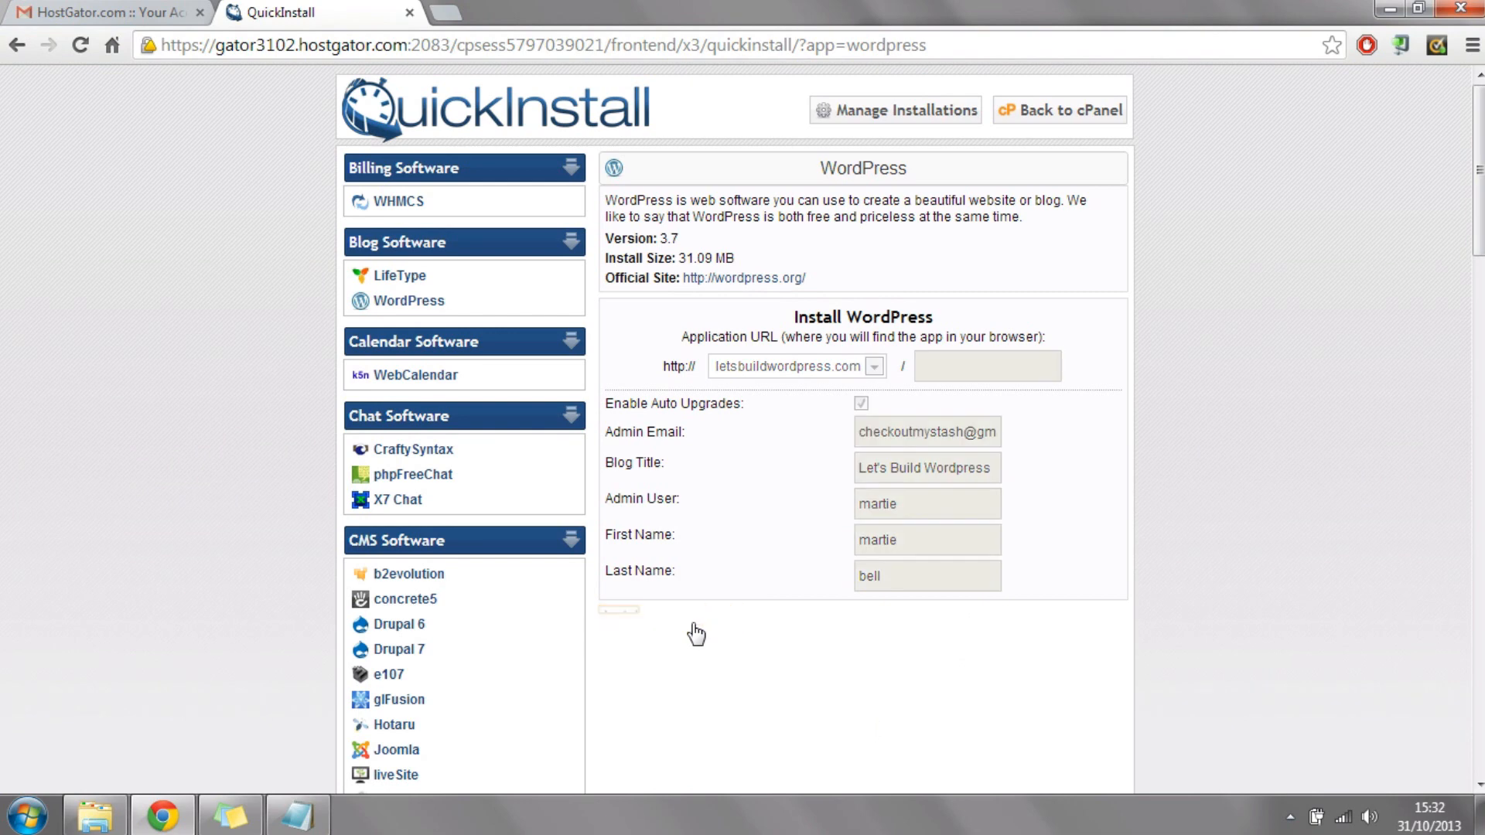
Step: Examine the admin username and password in the completed installation's summary
left_click_drag(1479, 201, 1478, 249)
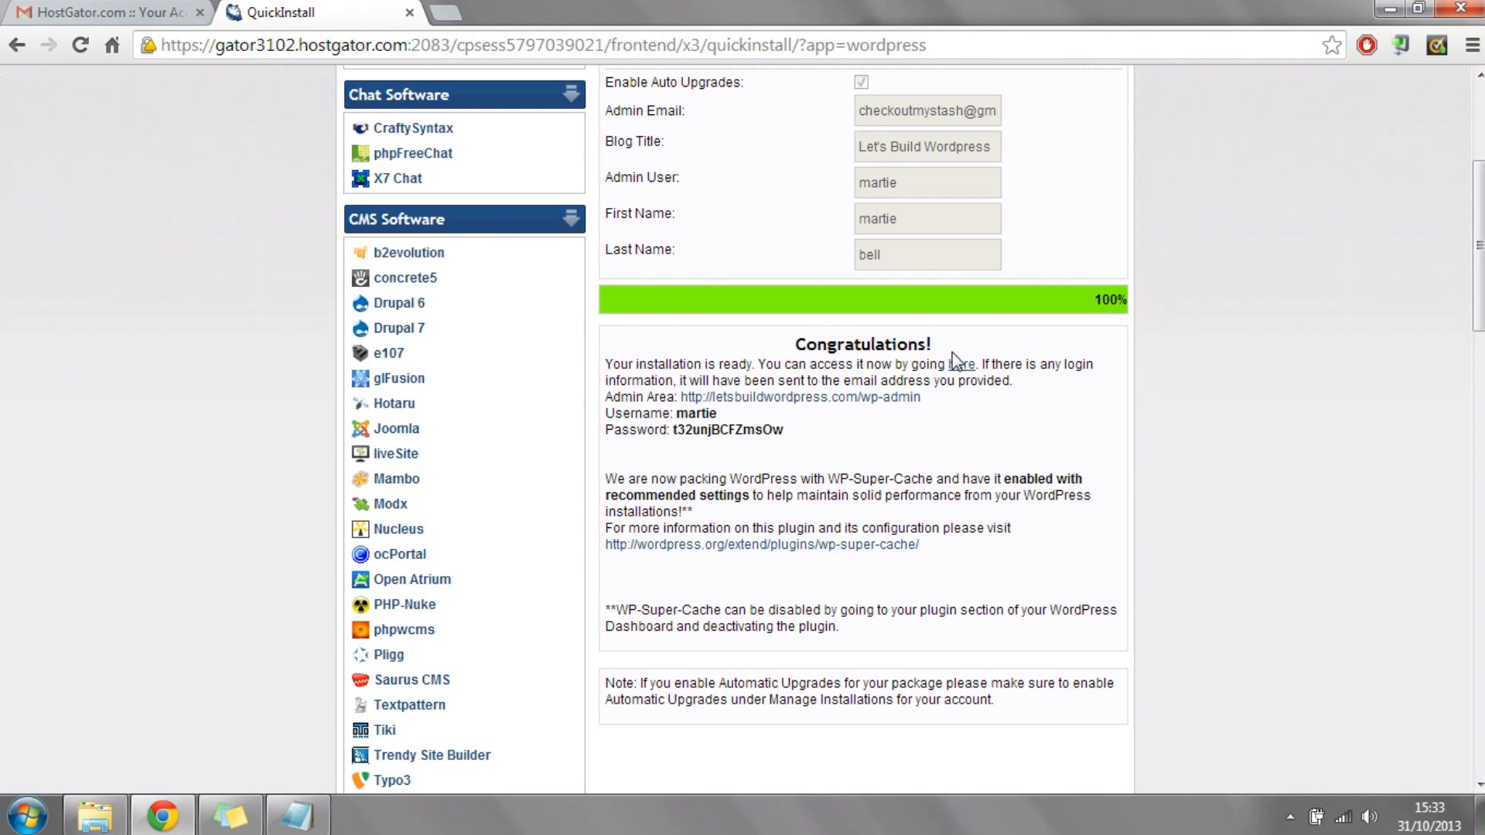
left_click_drag(717, 414, 670, 414)
left_click_drag(786, 430, 670, 431)
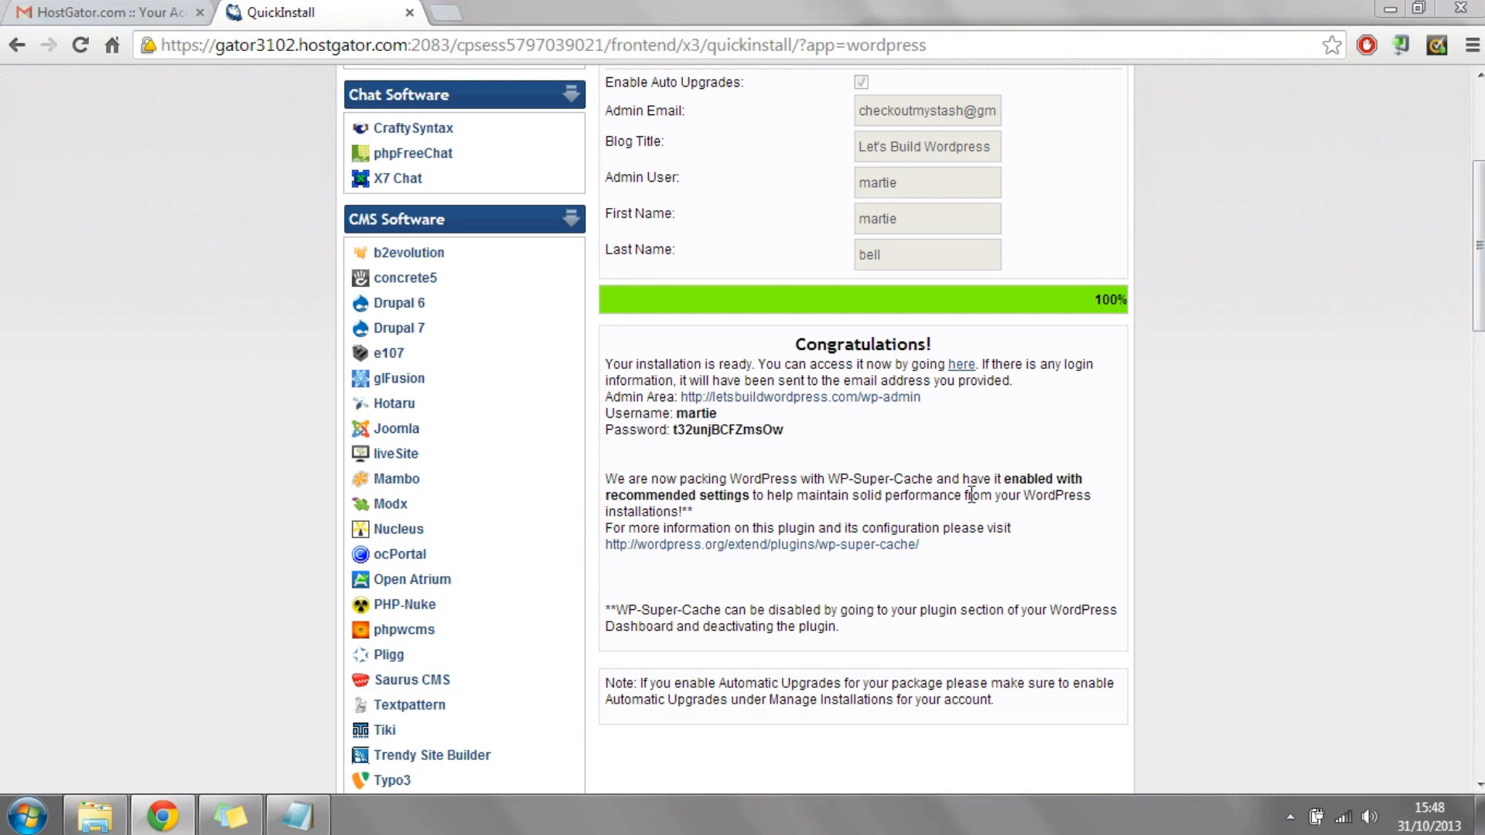
Step: Open the newly installed site, look through its Sample Page and return to the home page
left_click(963, 369)
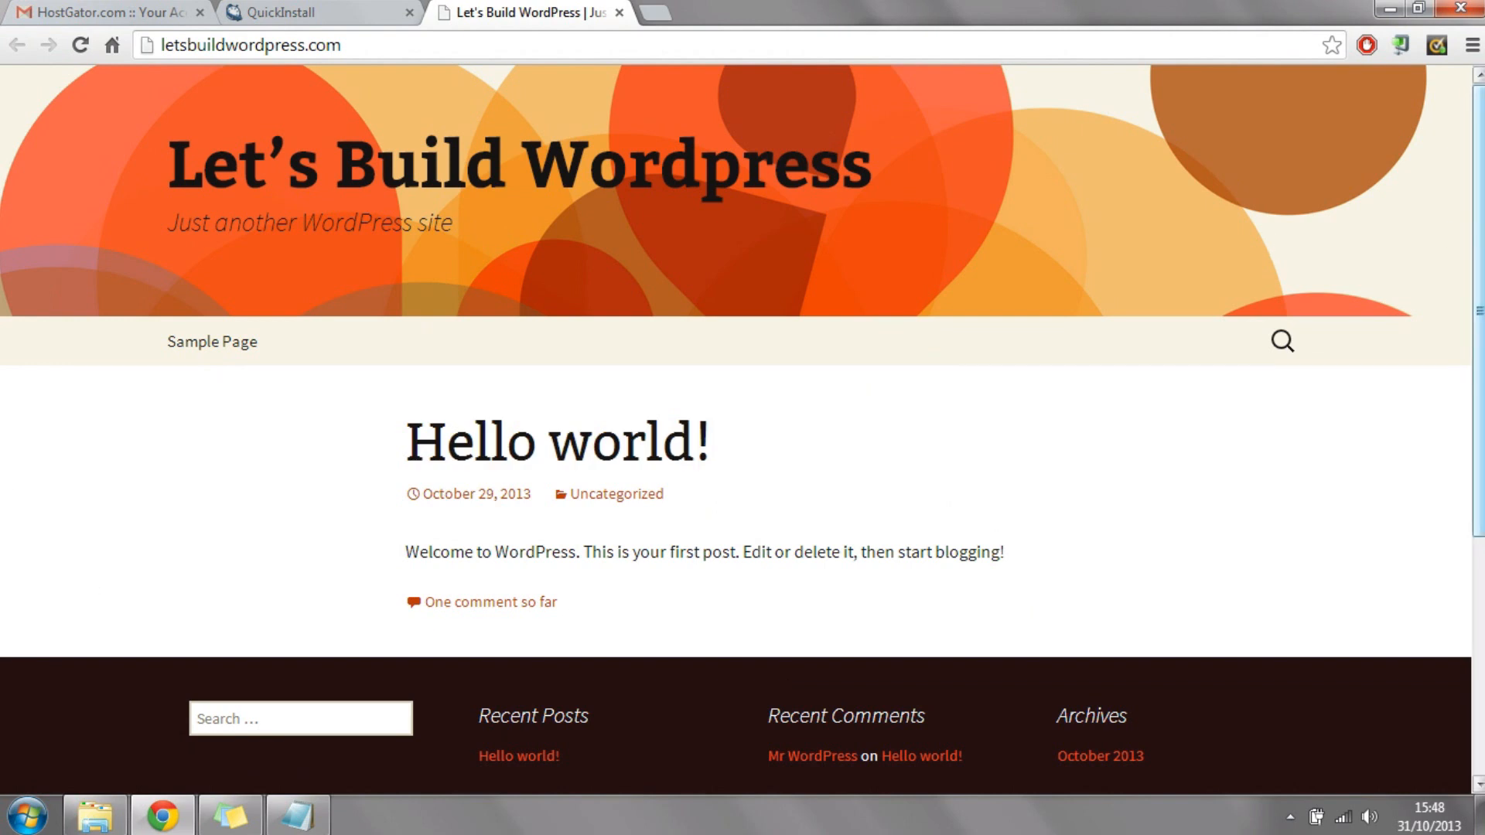
left_click_drag(1483, 215, 1449, 126)
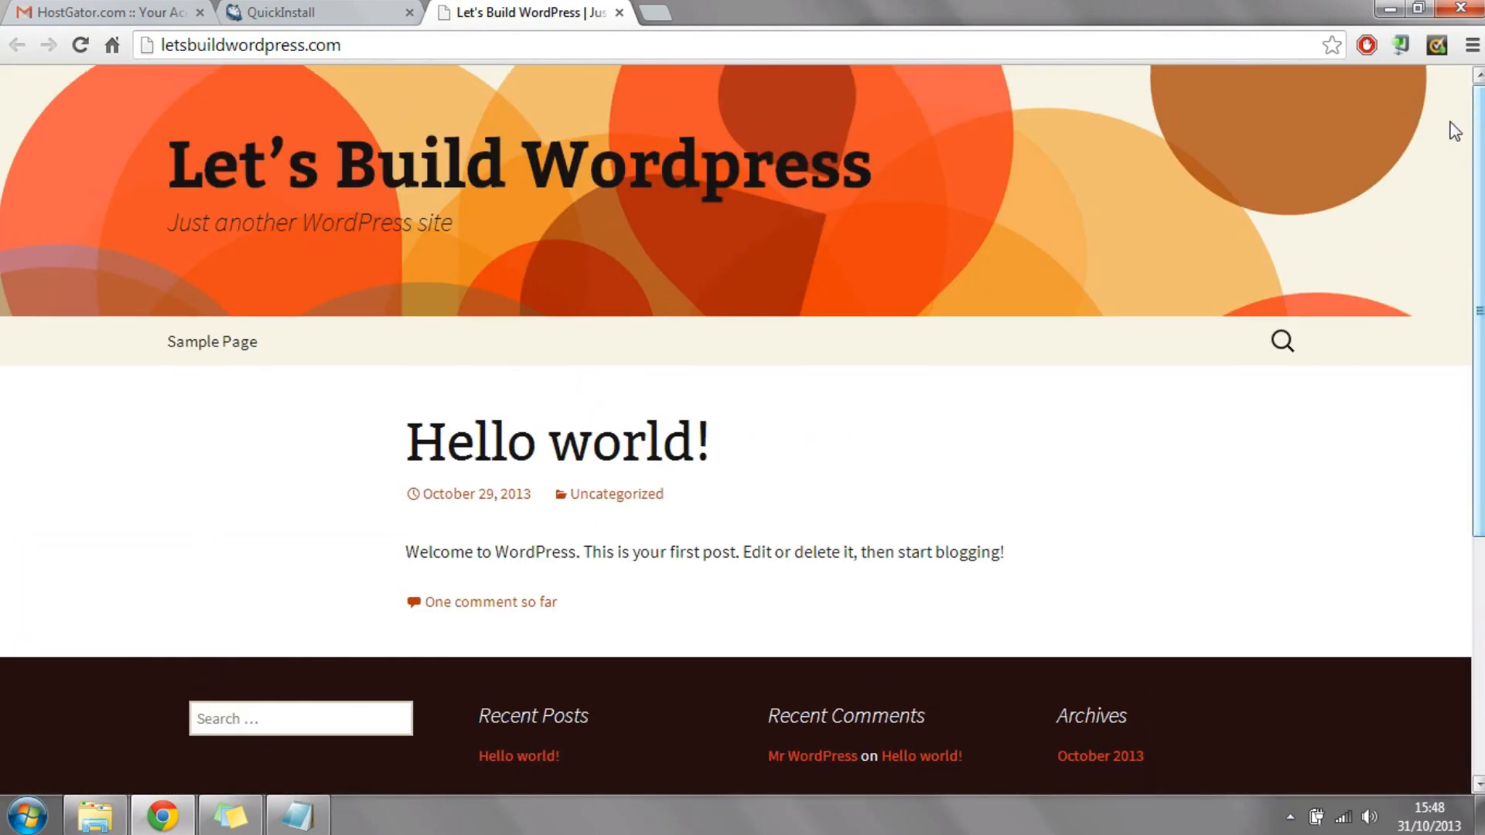
left_click(206, 343)
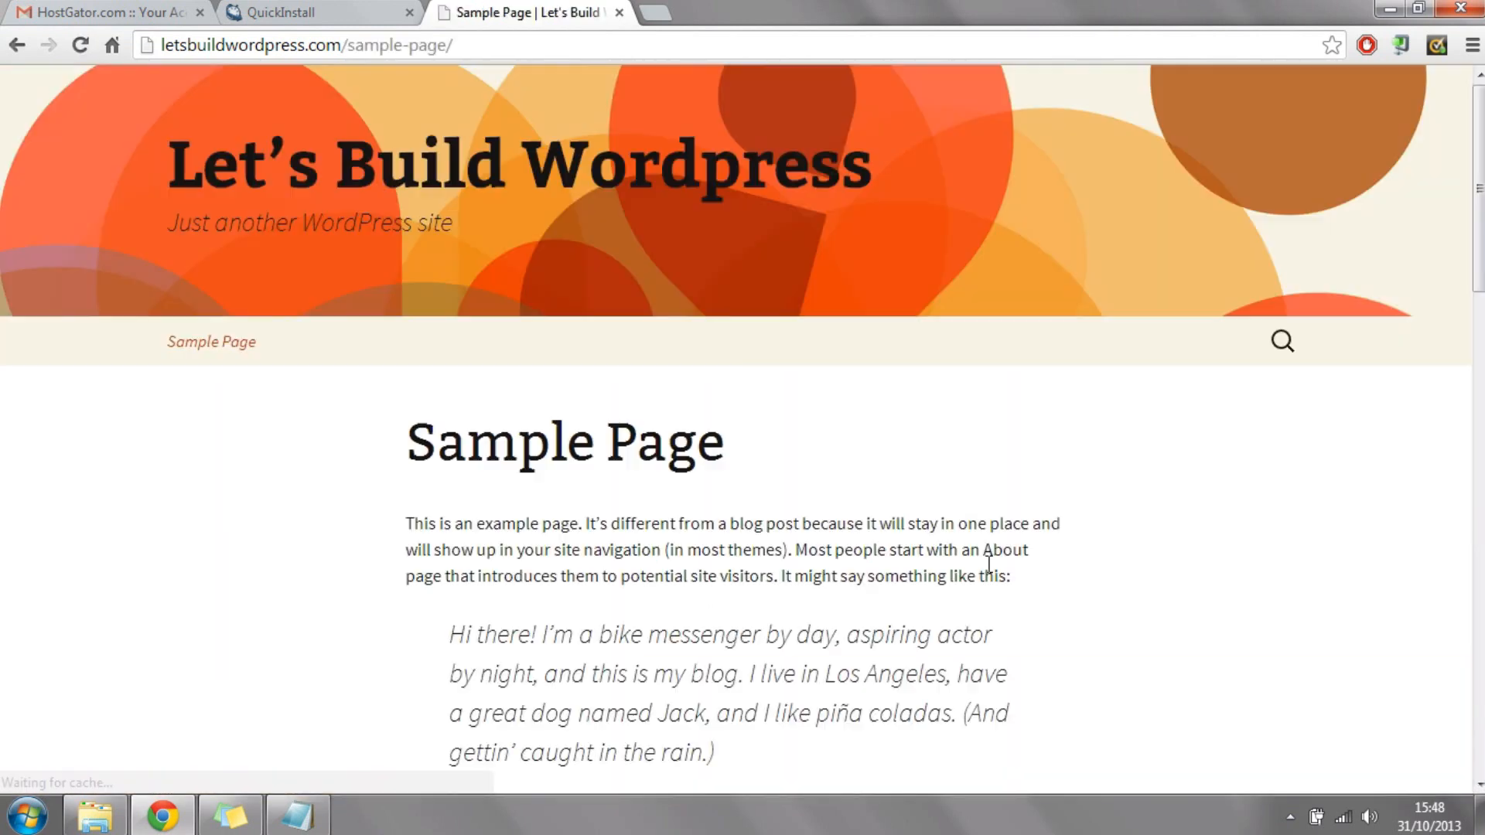
scroll(743, 430, "down", 20)
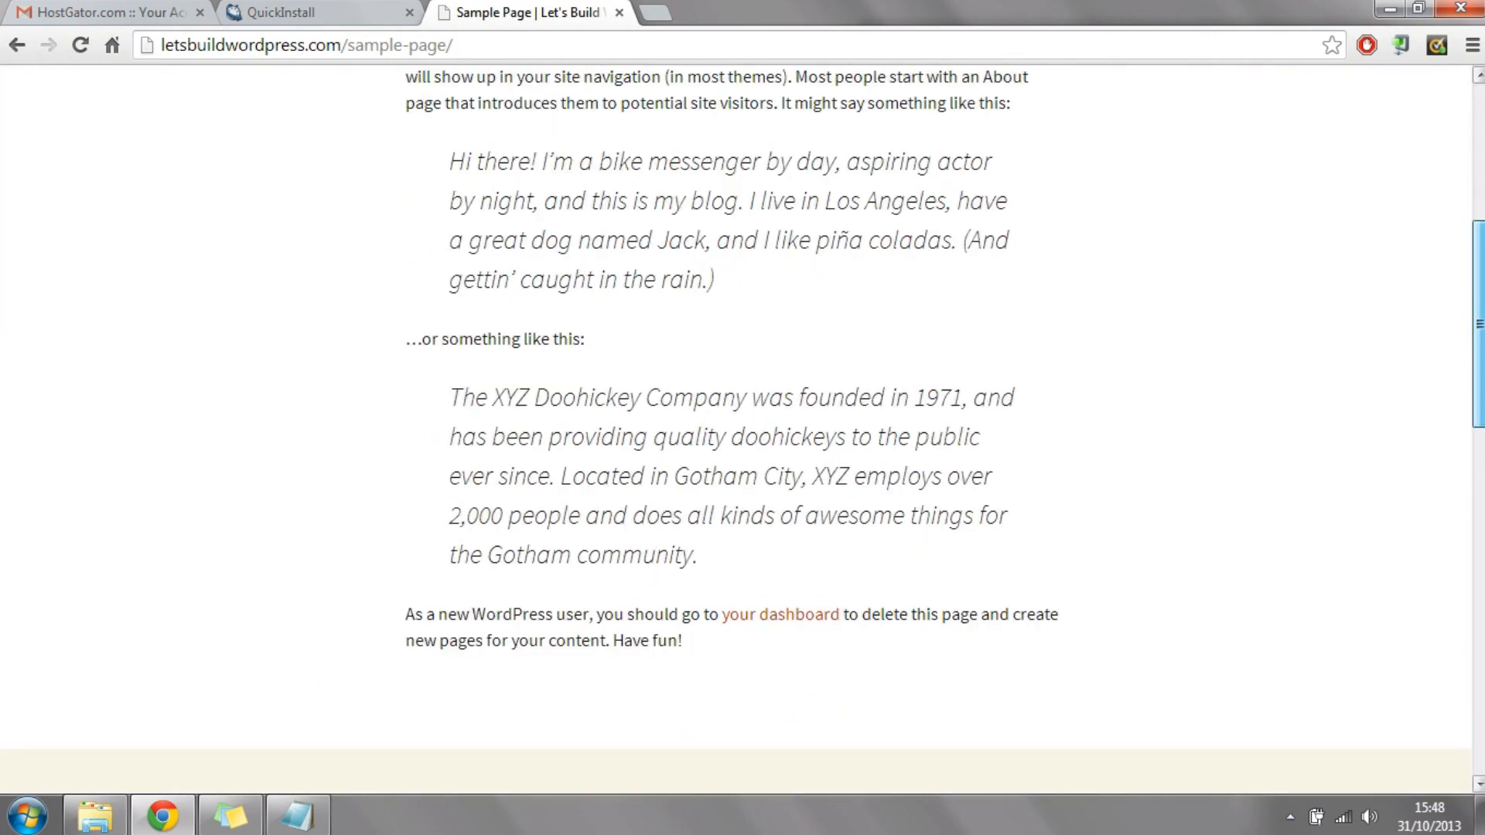
scroll(966, 327, "up", 20)
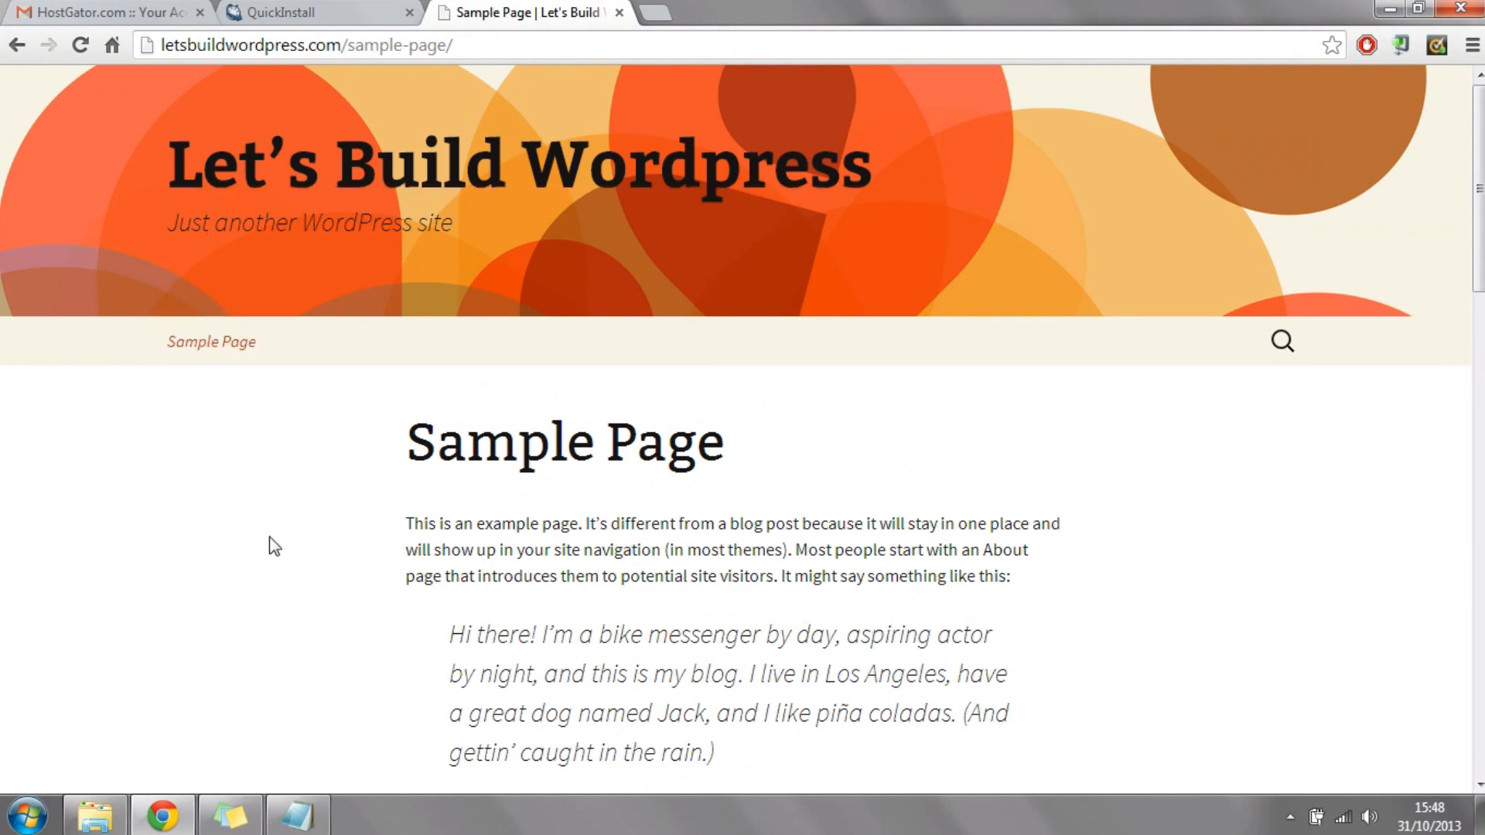
left_click(474, 154)
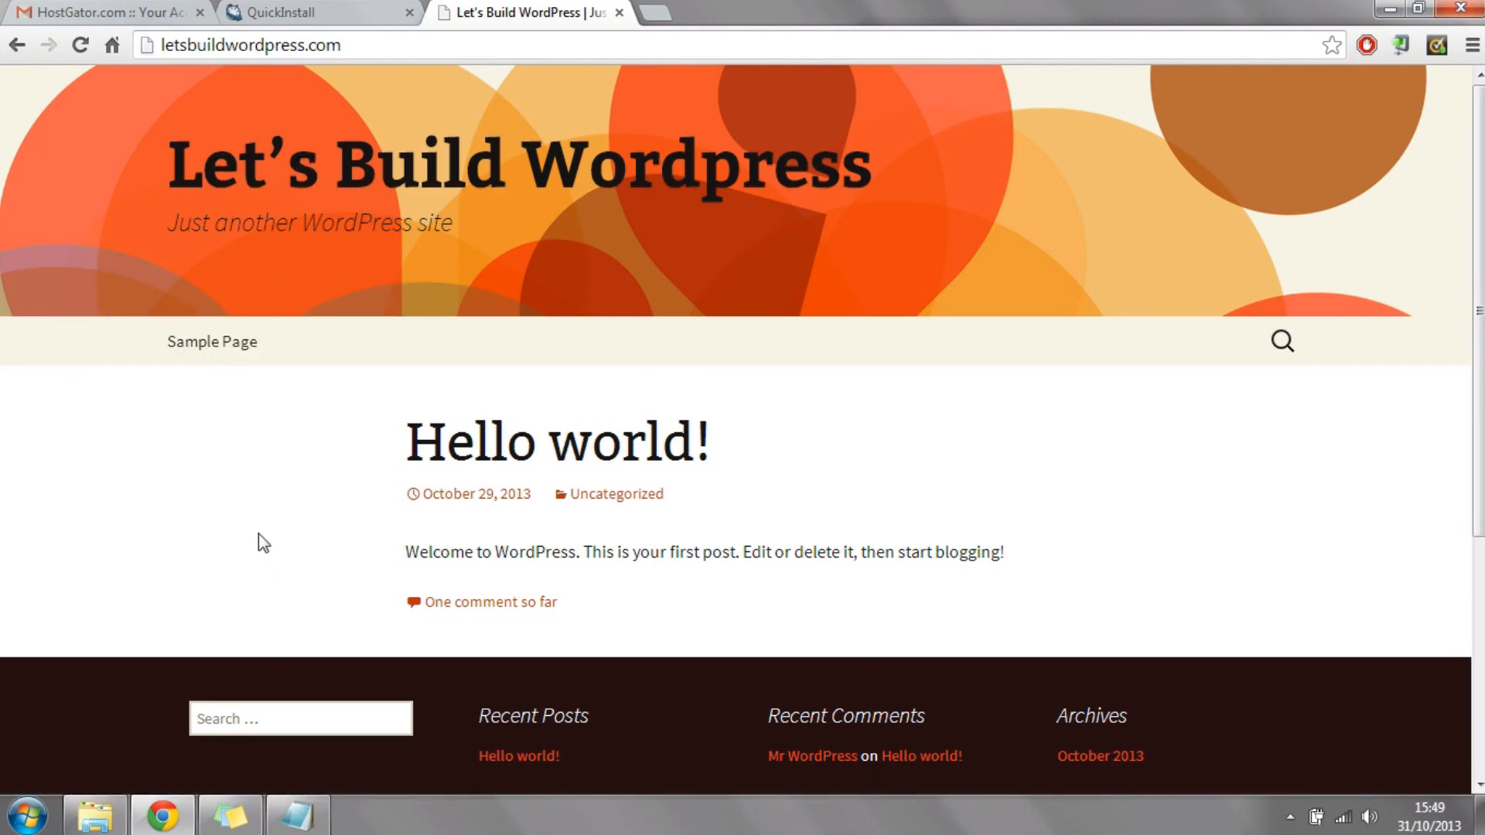
Step: Go to letsbuildwordpress.com/wp-admin to open the WordPress login page
left_click(403, 43)
left_click(395, 45)
type("/wp-")
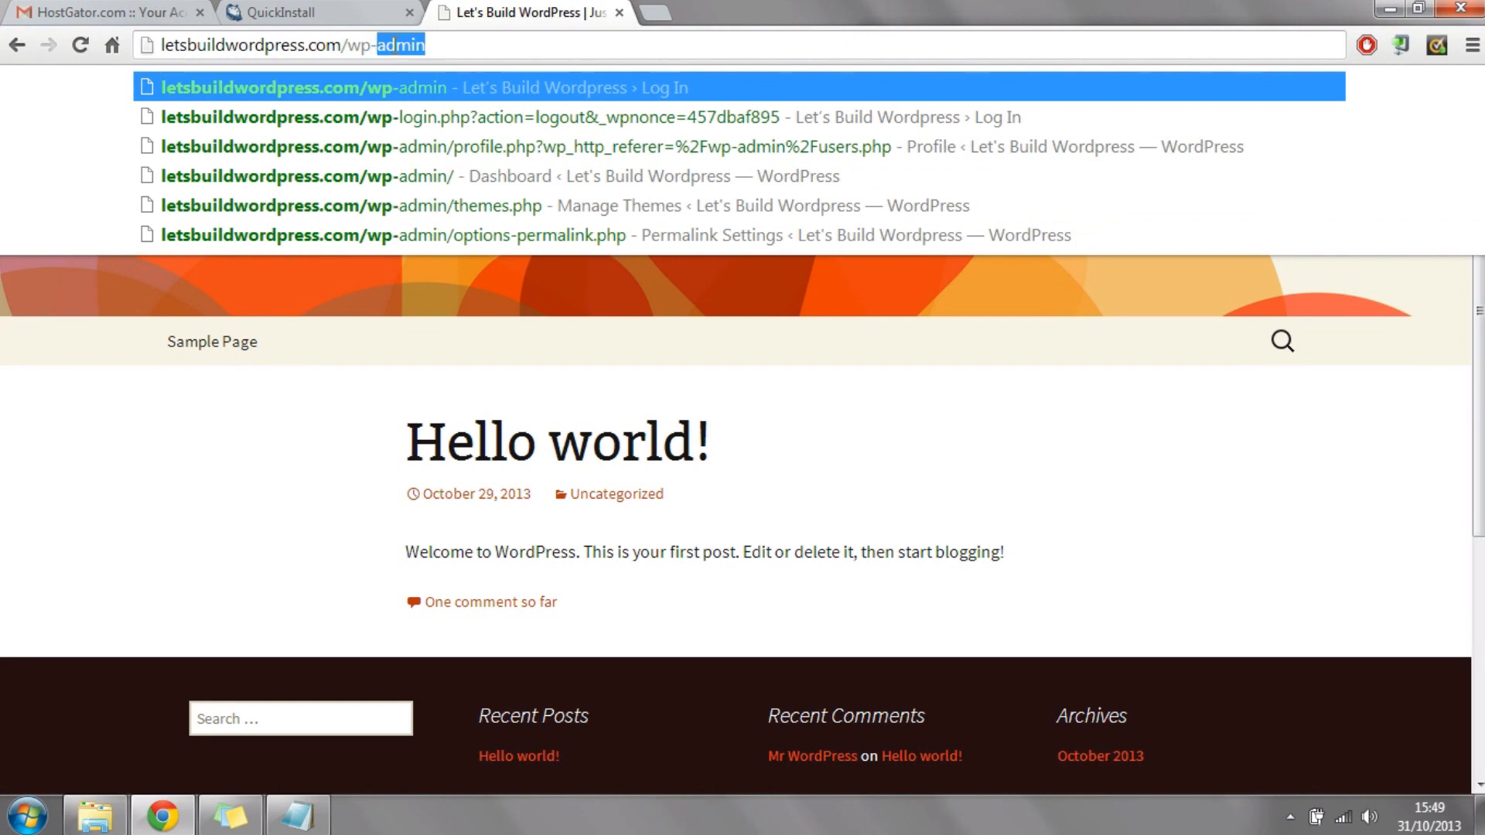
type("admin")
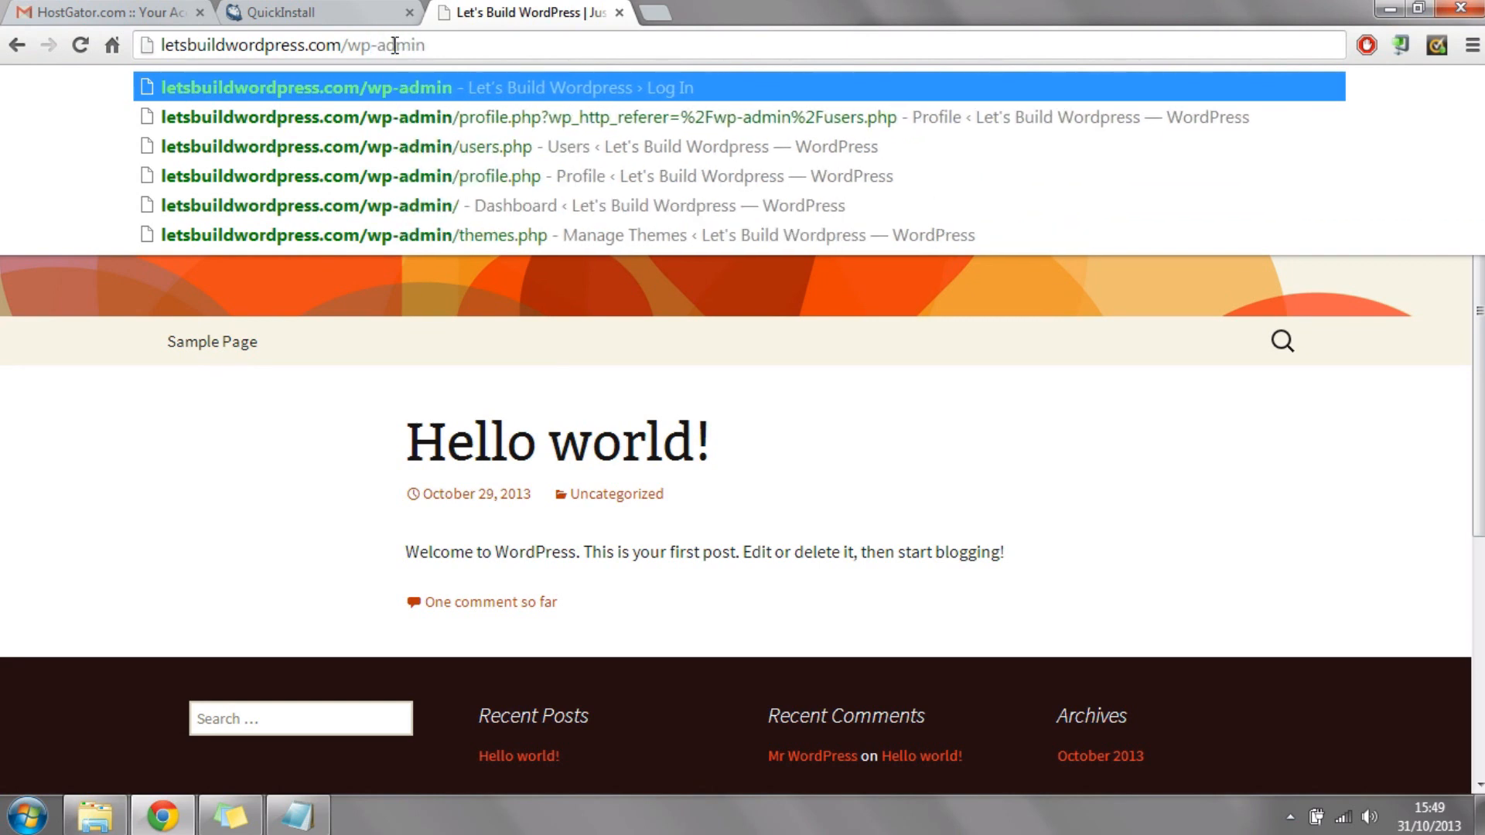
key("Return")
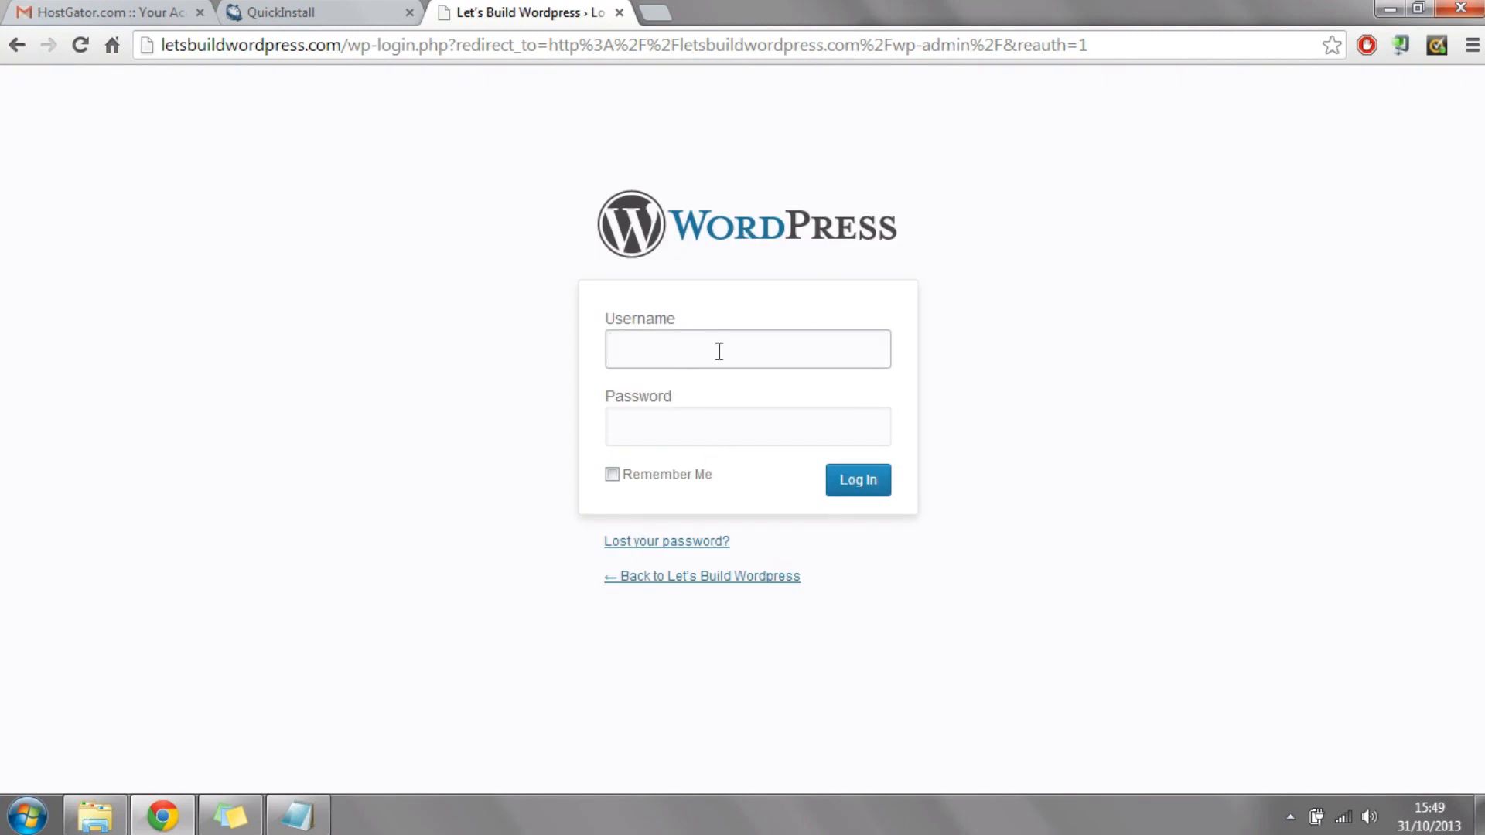
Step: Copy the admin username from the QuickInstall summary into the WordPress login's username field
left_click(281, 11)
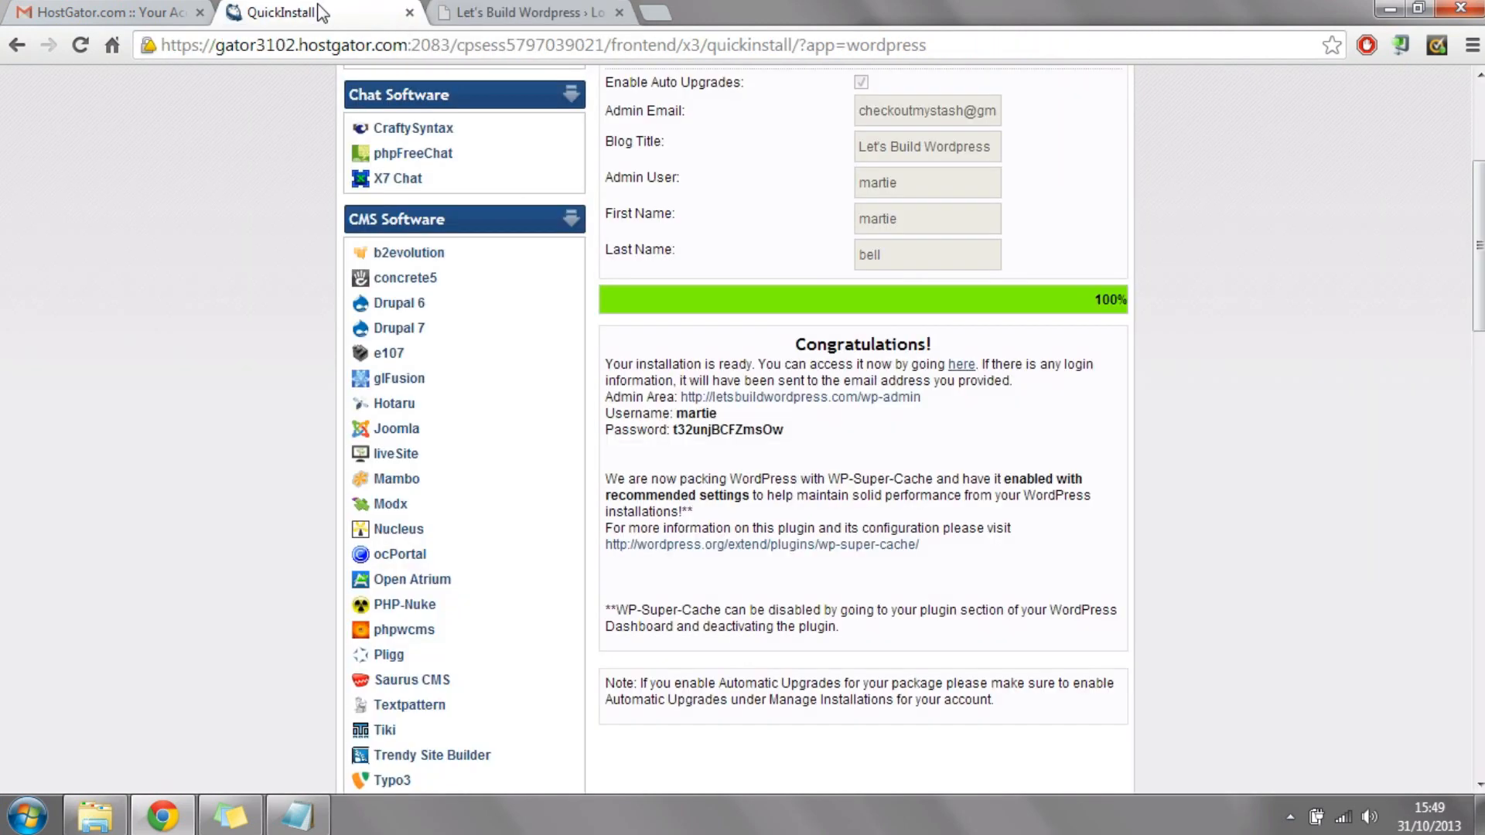
left_click_drag(721, 414, 681, 422)
right_click(684, 422)
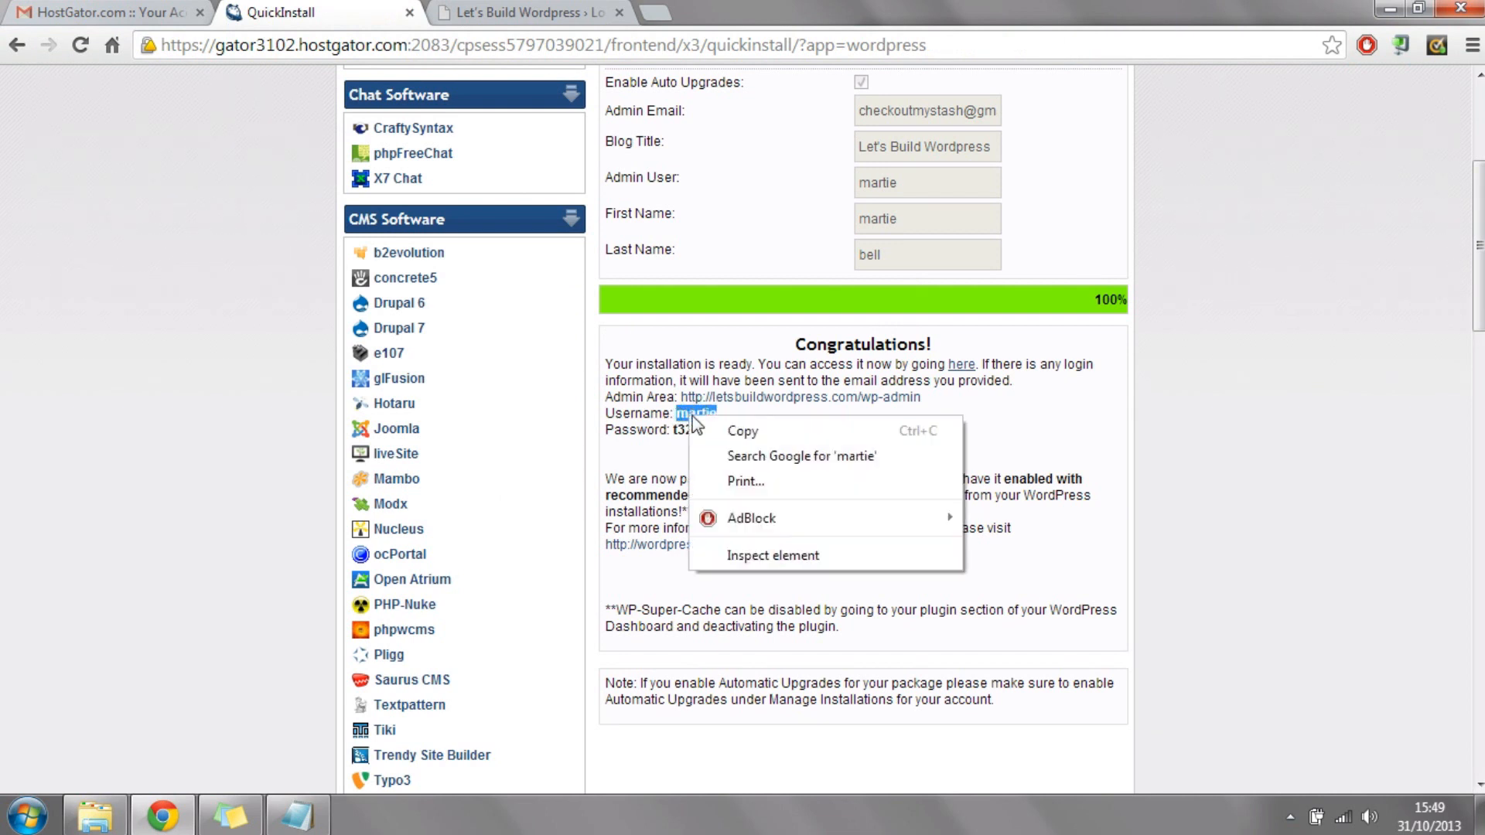
left_click(763, 437)
left_click(574, 12)
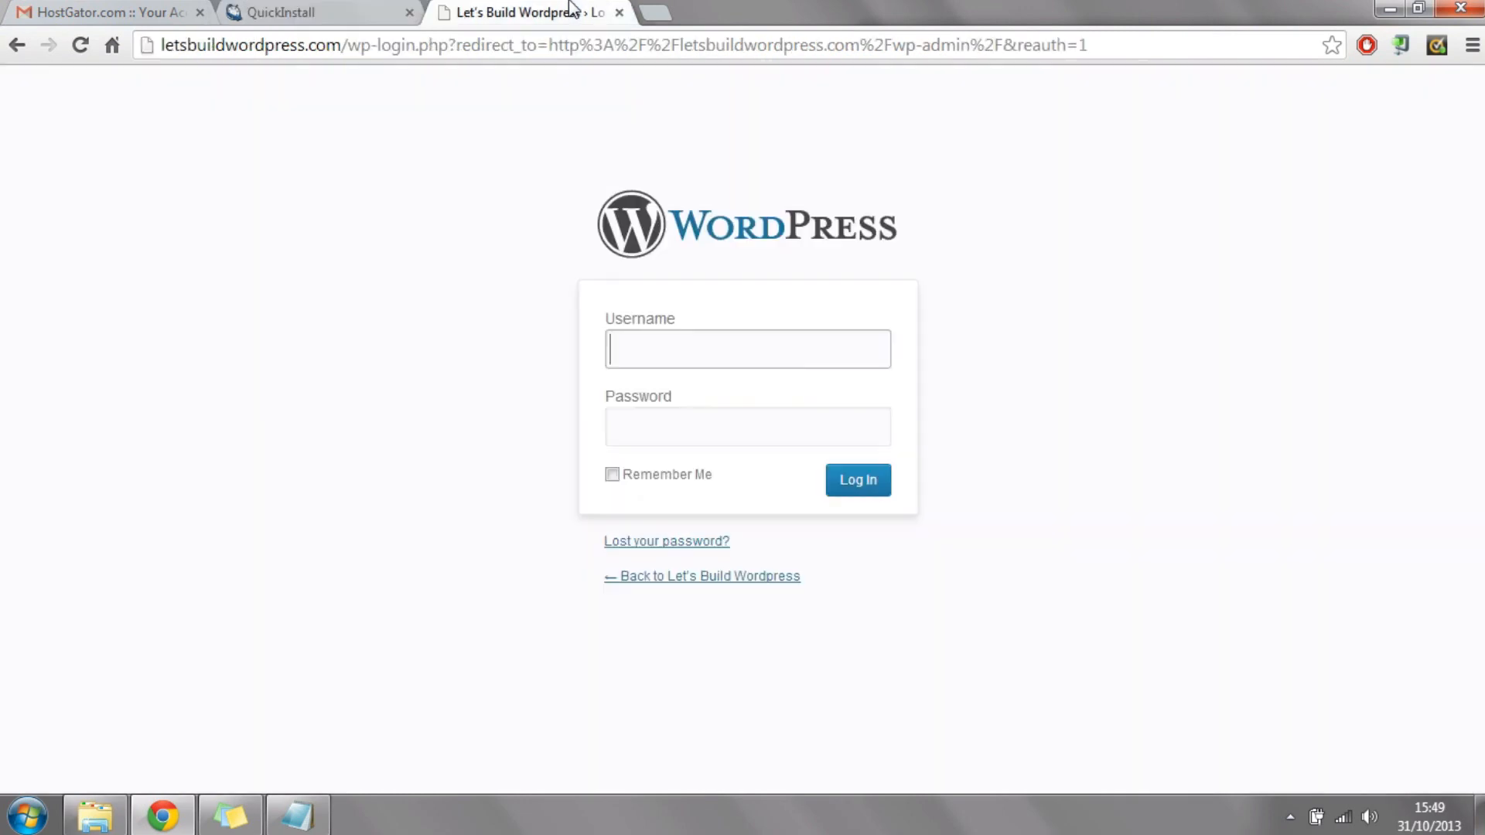
left_click(685, 345)
right_click(684, 345)
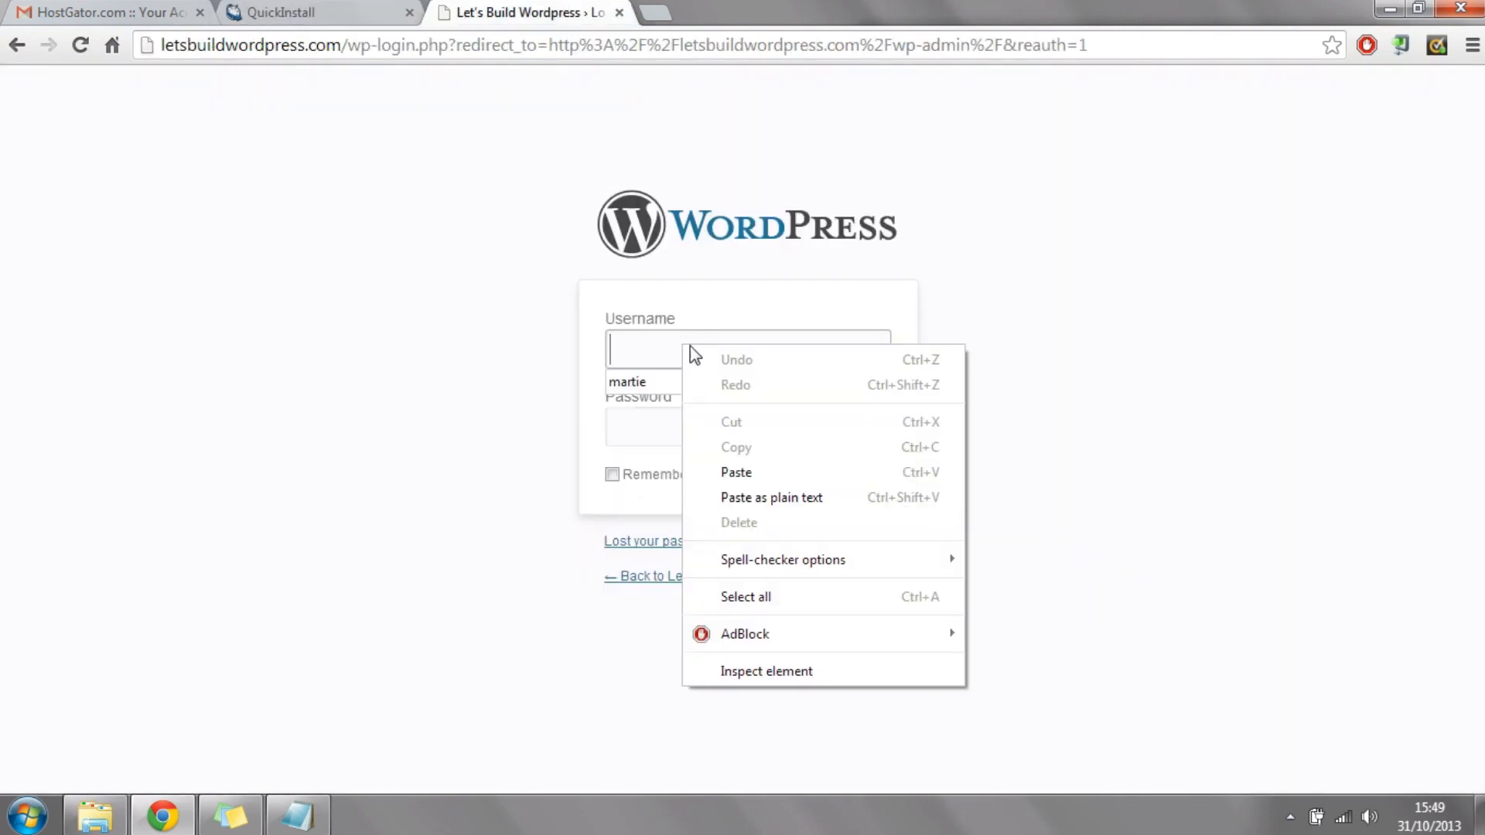
left_click(800, 471)
Step: Copy the generated password from the QuickInstall summary into the WordPress login's password field and log in
left_click(716, 421)
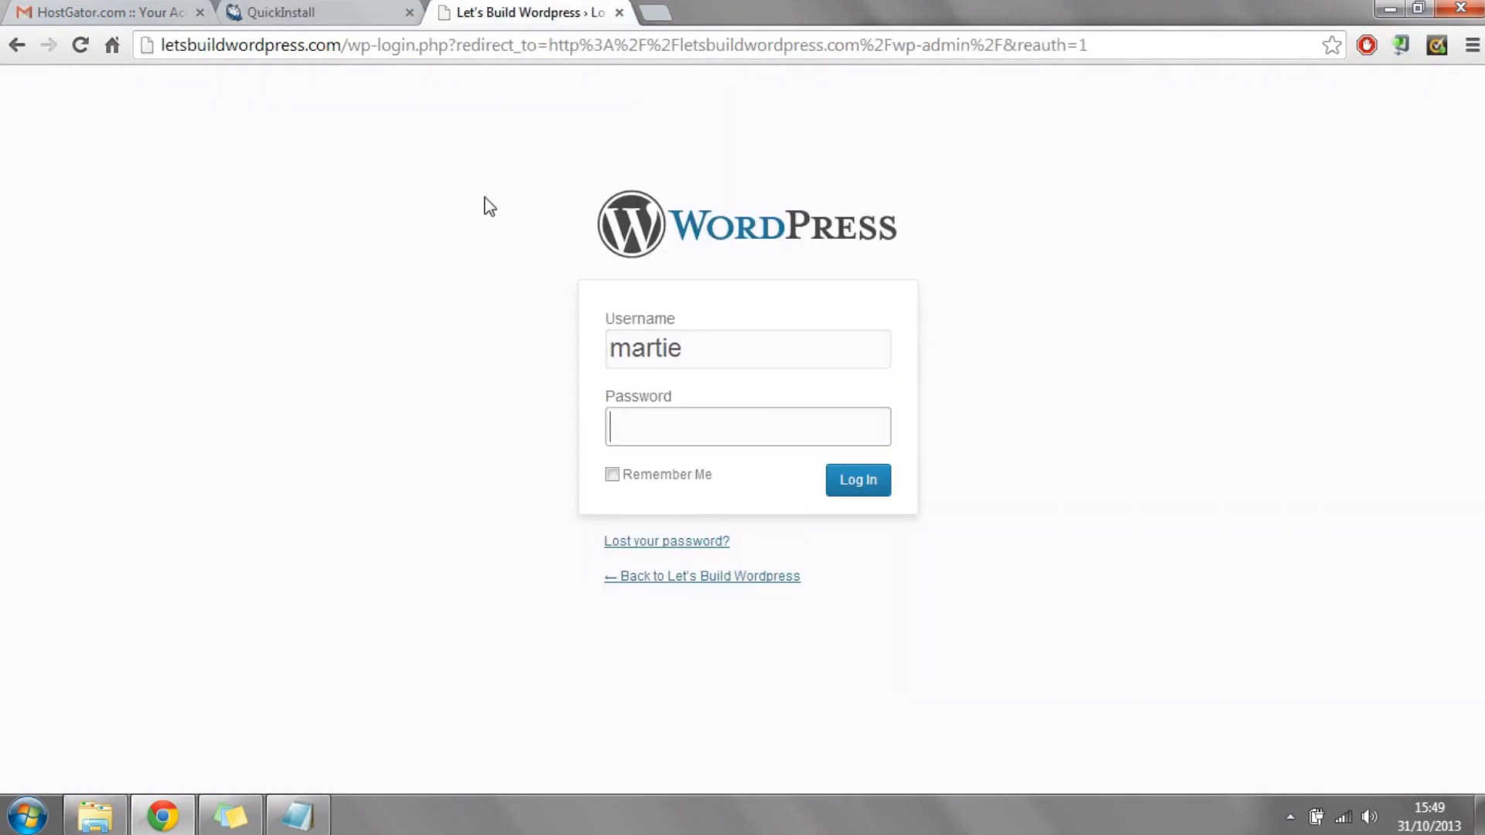
left_click(322, 12)
left_click_drag(786, 431, 670, 434)
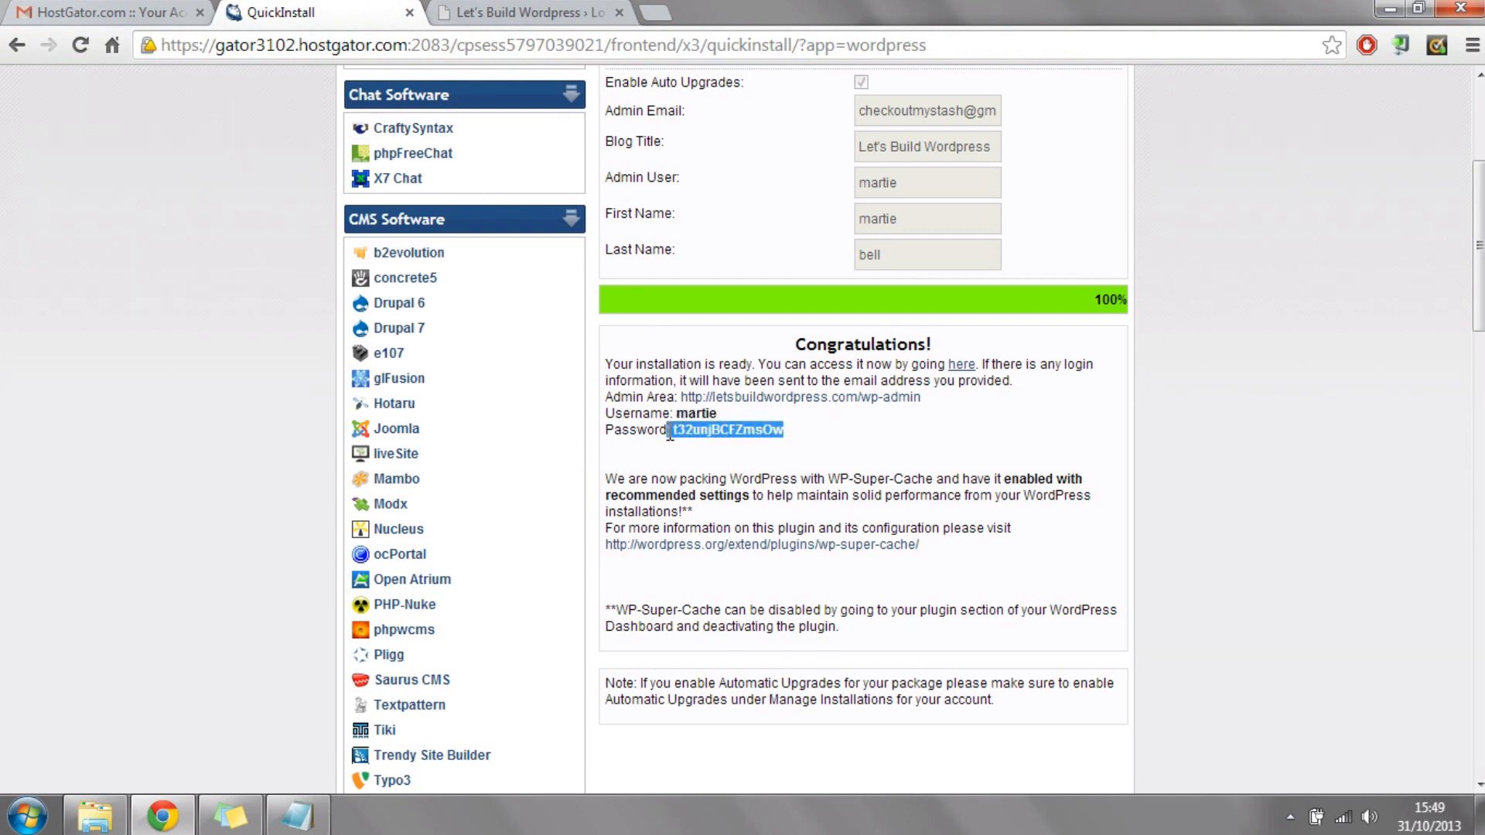
right_click(701, 427)
left_click(751, 441)
left_click(511, 13)
right_click(742, 427)
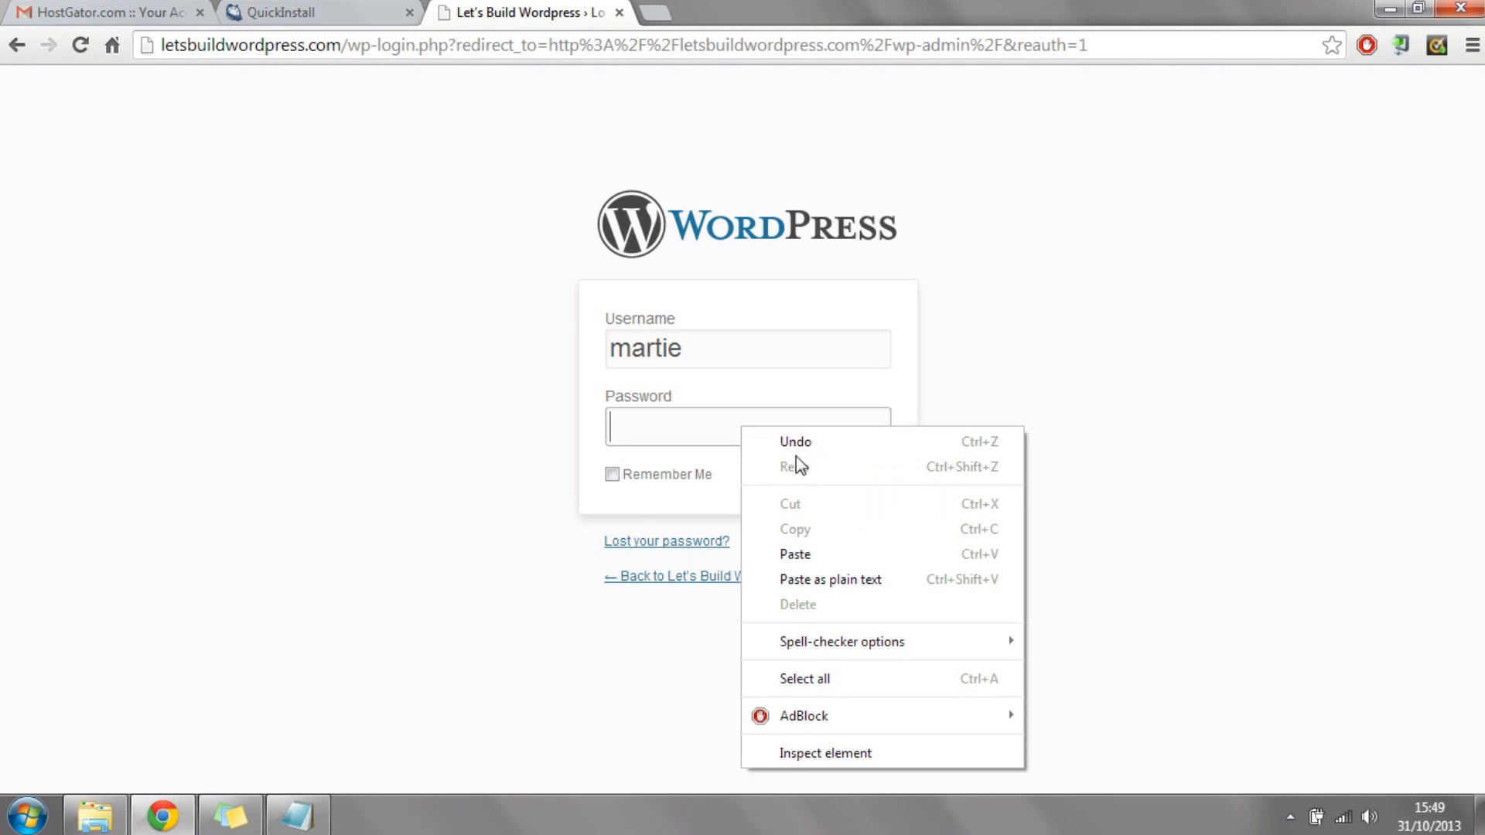
left_click(800, 567)
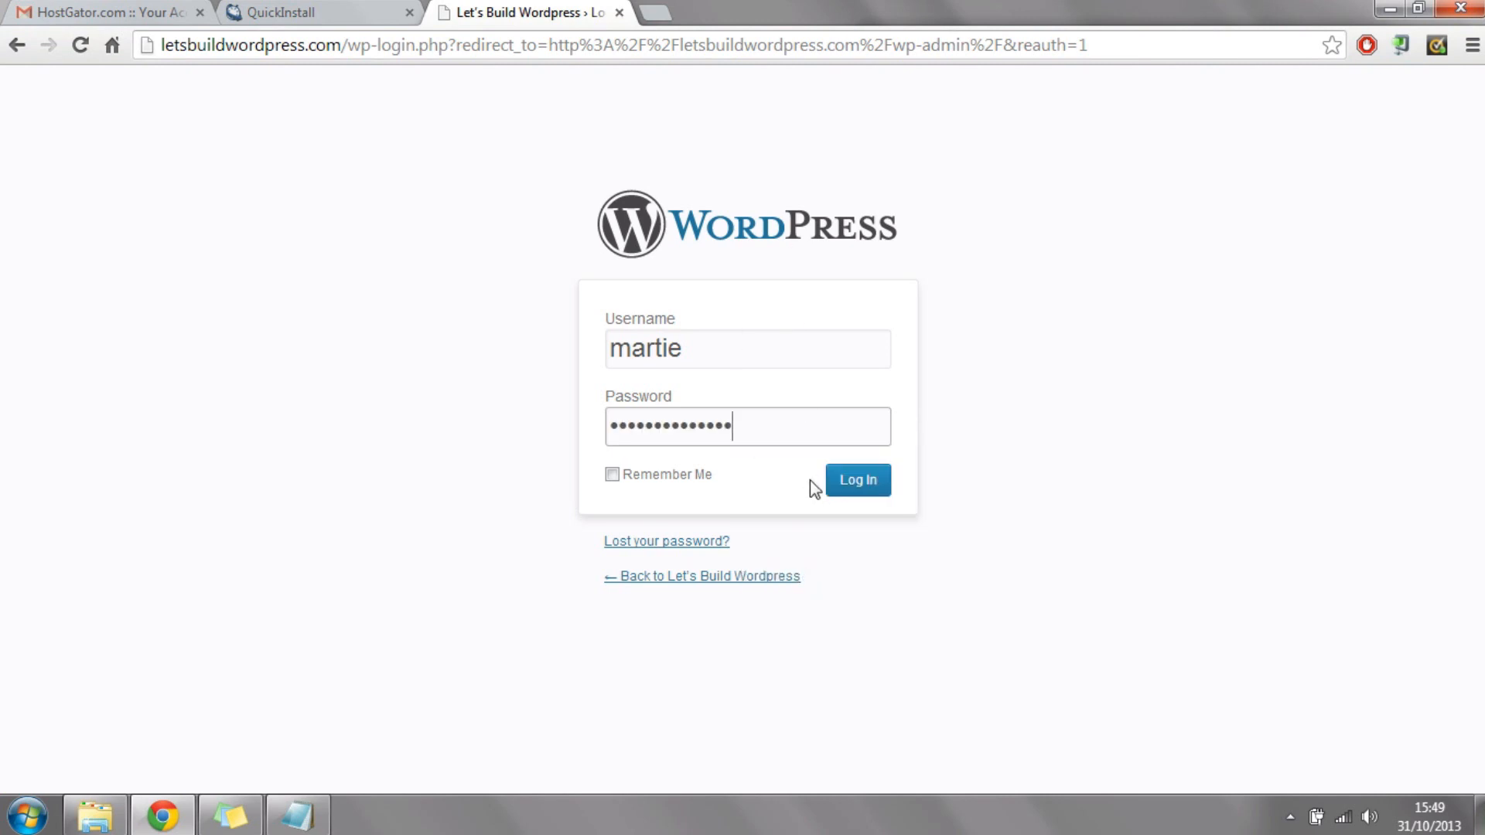
left_click(861, 480)
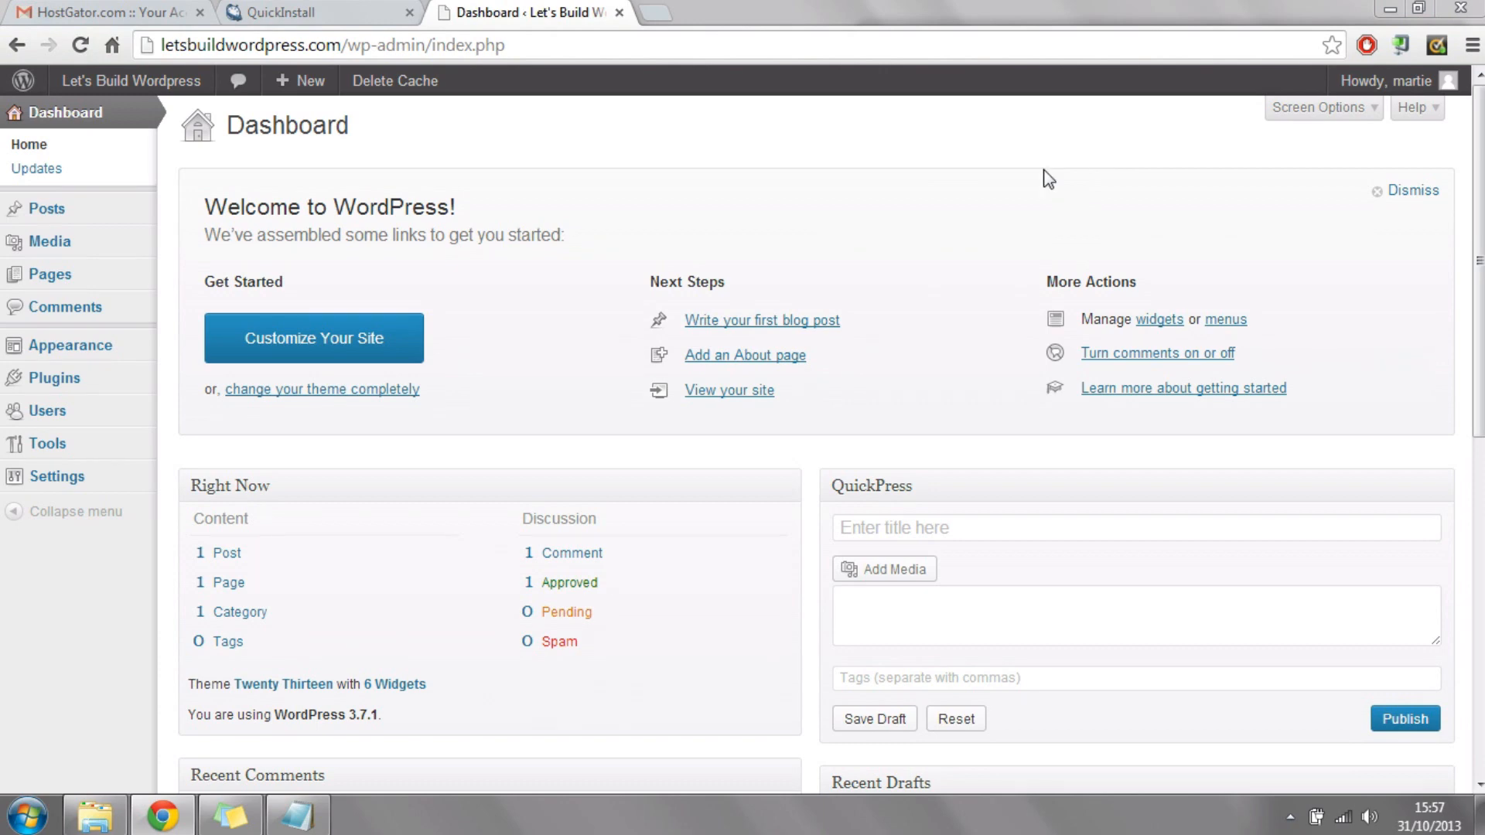
Step: Look at the generated password in the QuickInstall summary again and return to the WordPress dashboard
left_click(344, 11)
left_click_drag(783, 429, 670, 427)
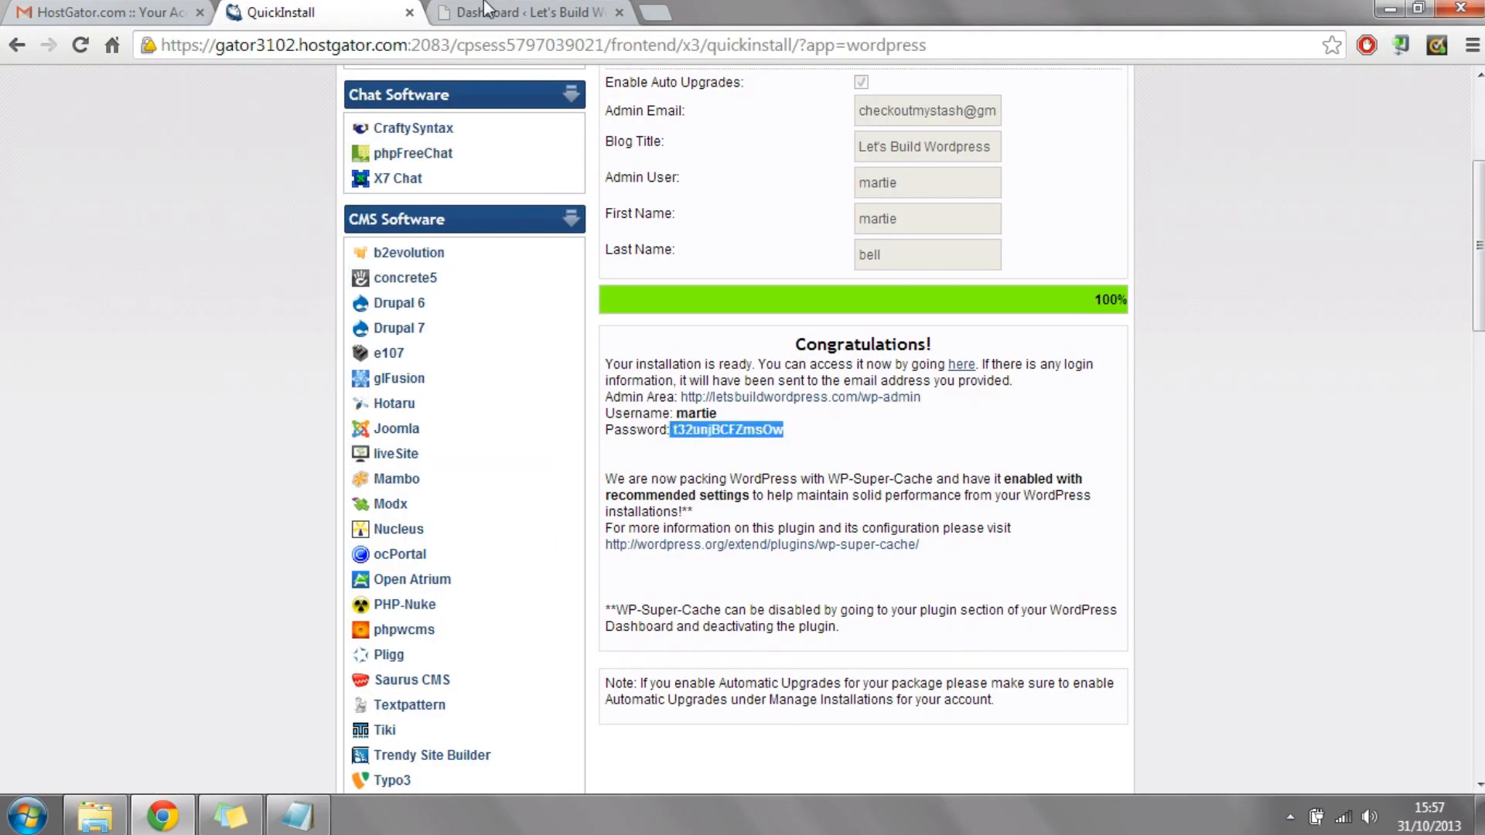
left_click(507, 11)
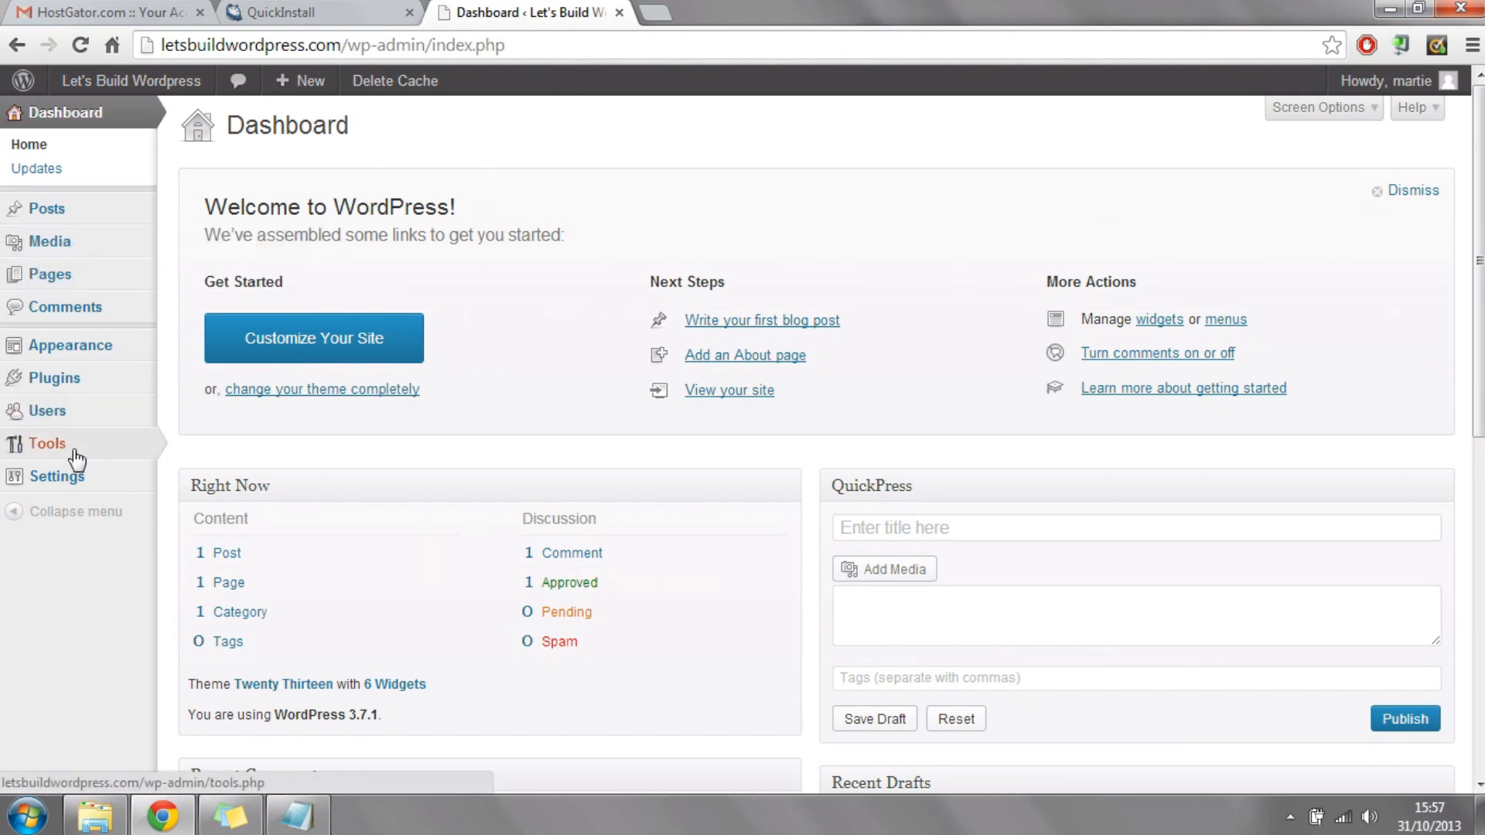
Step: Open the administrator user's profile for editing and go to its new password fields
left_click(75, 421)
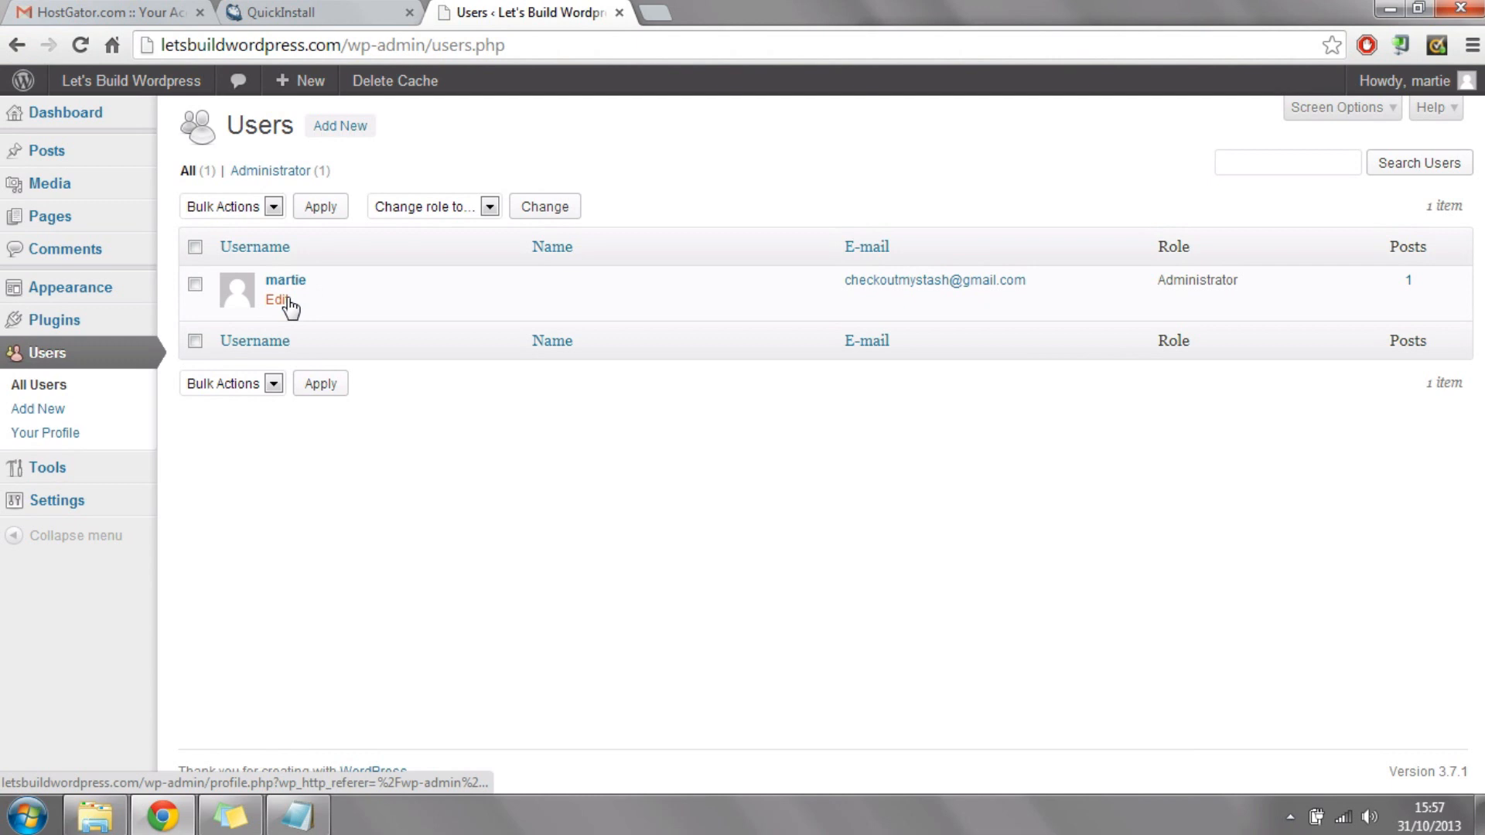
left_click(278, 300)
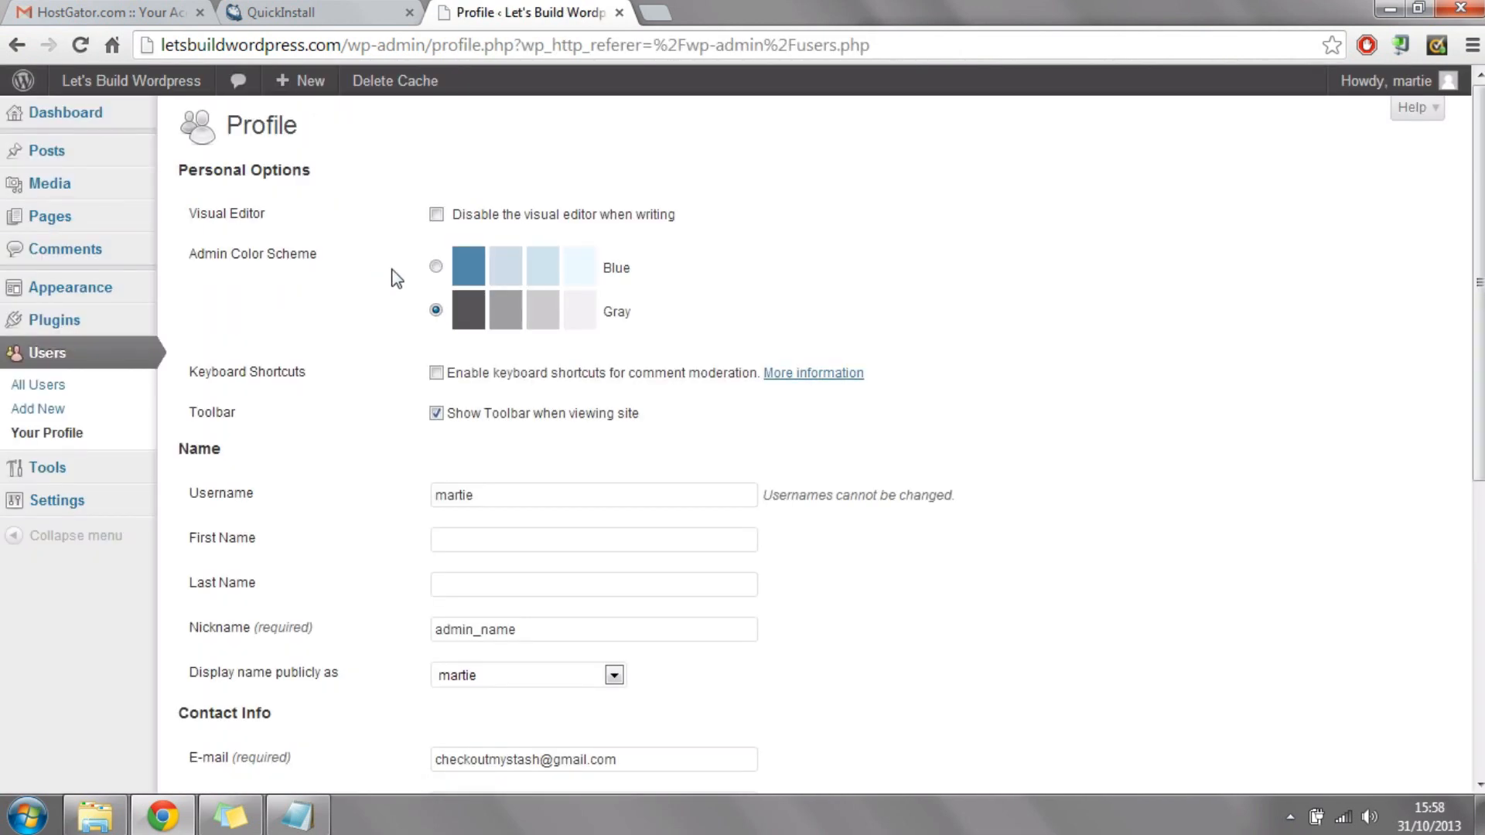
scroll(838, 230, "down", 7)
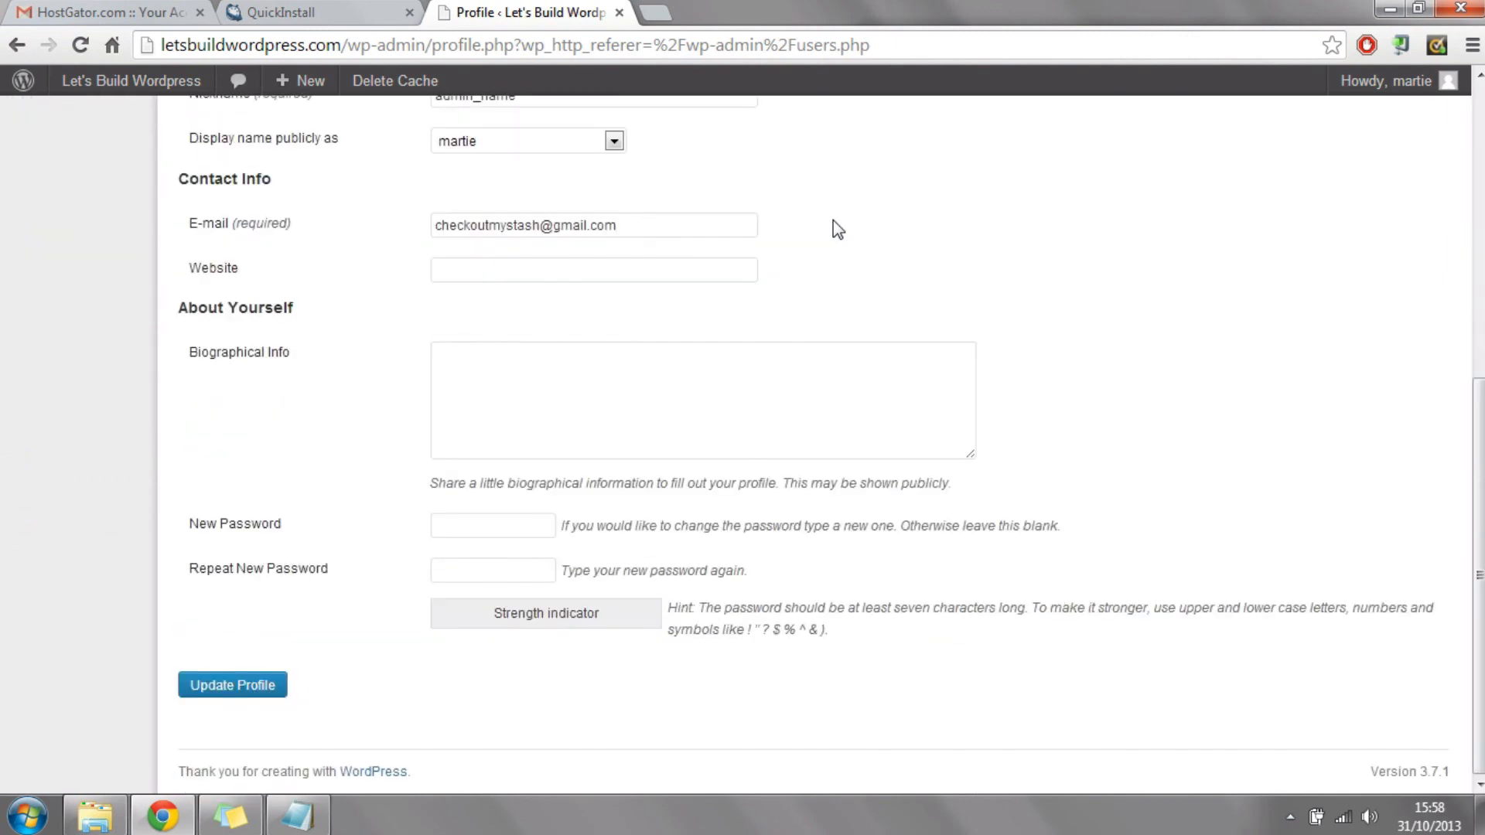
Step: Enter and repeat a new account password, save it to the profile, and return to the dashboard home
left_click(447, 523)
left_click(513, 565)
left_click(477, 534)
type("••")
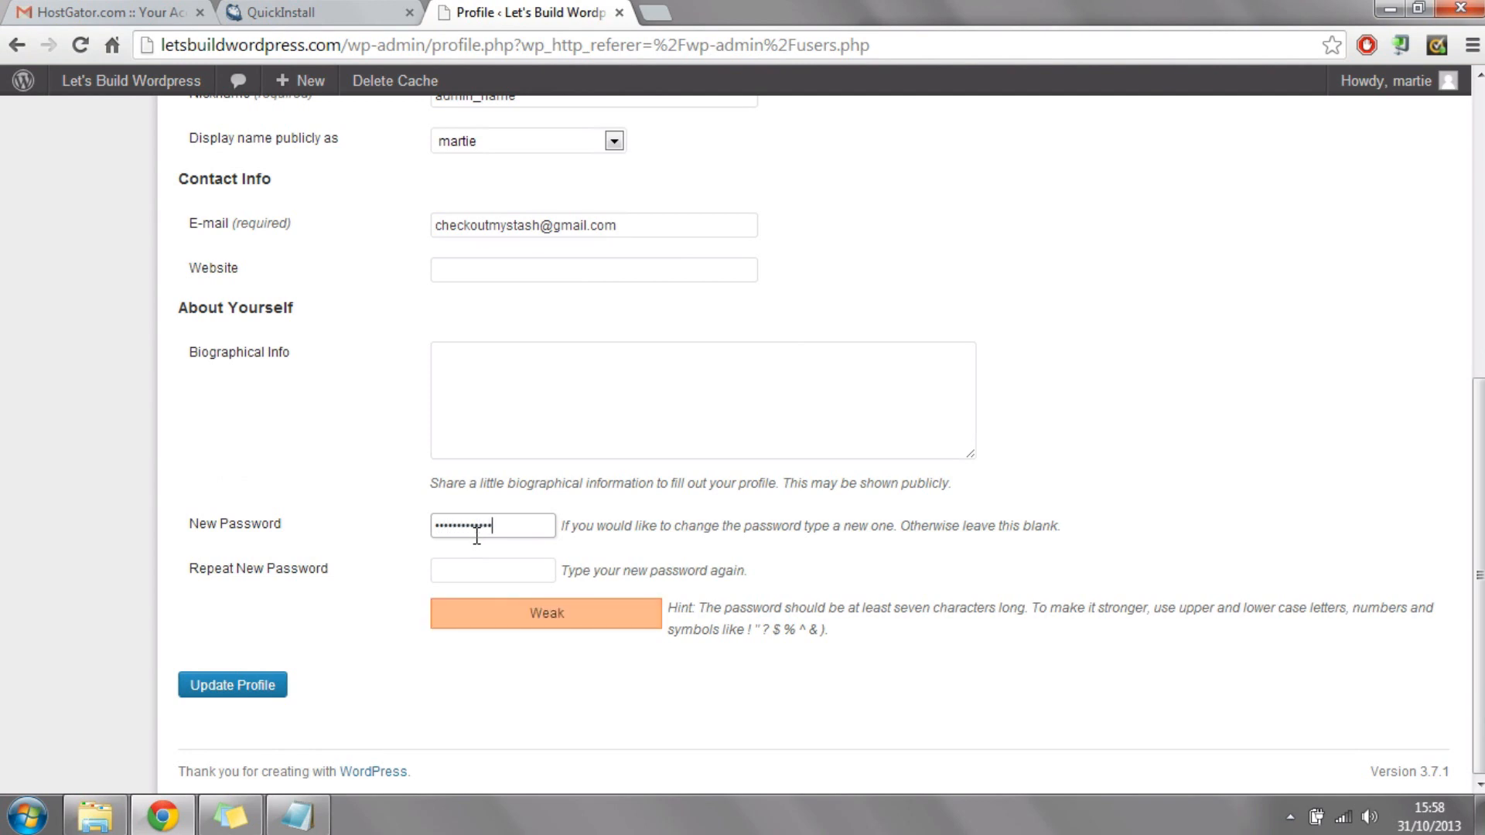
type("••")
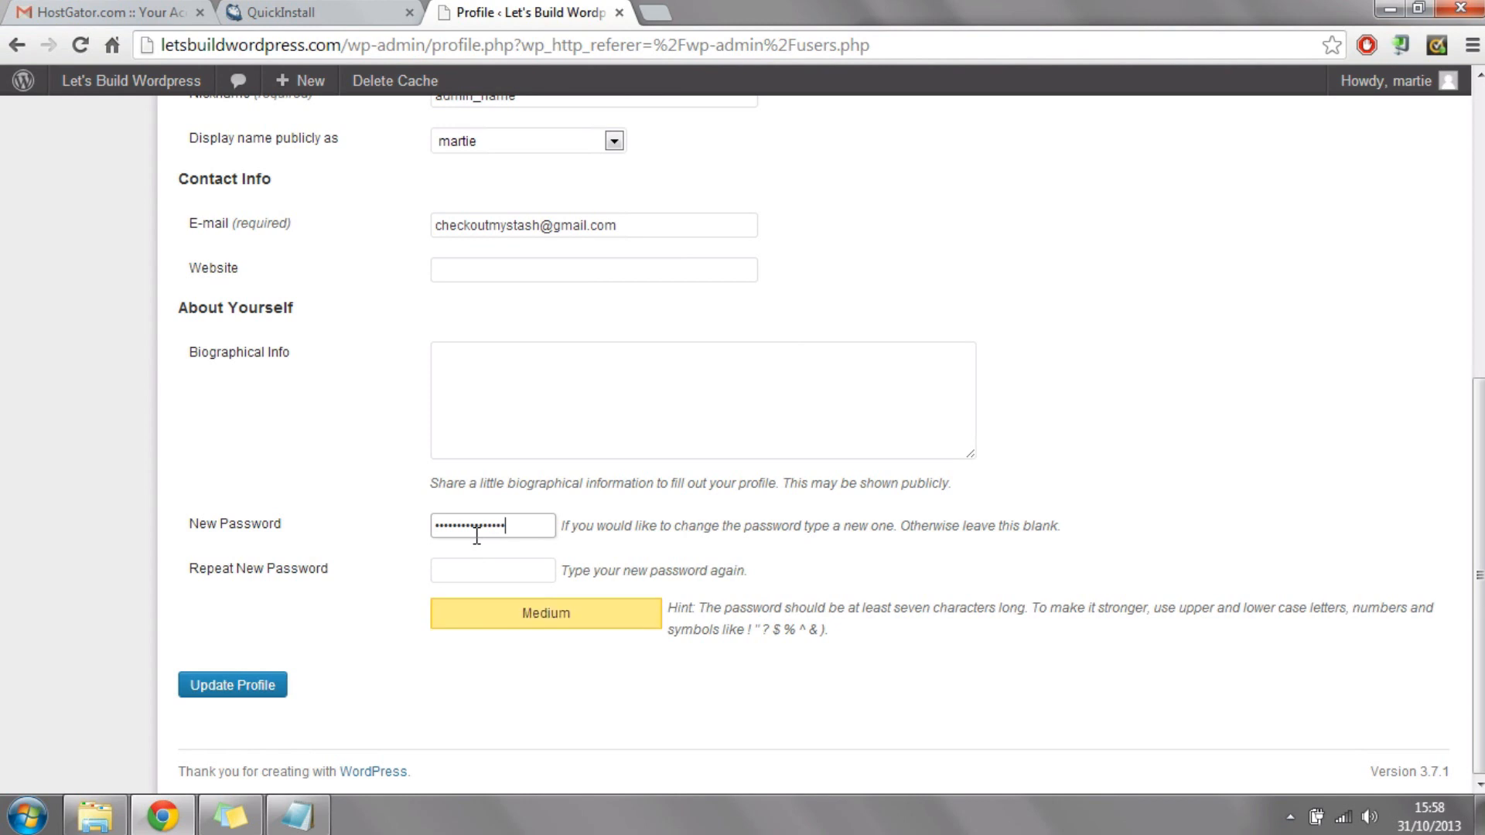
key("Tab")
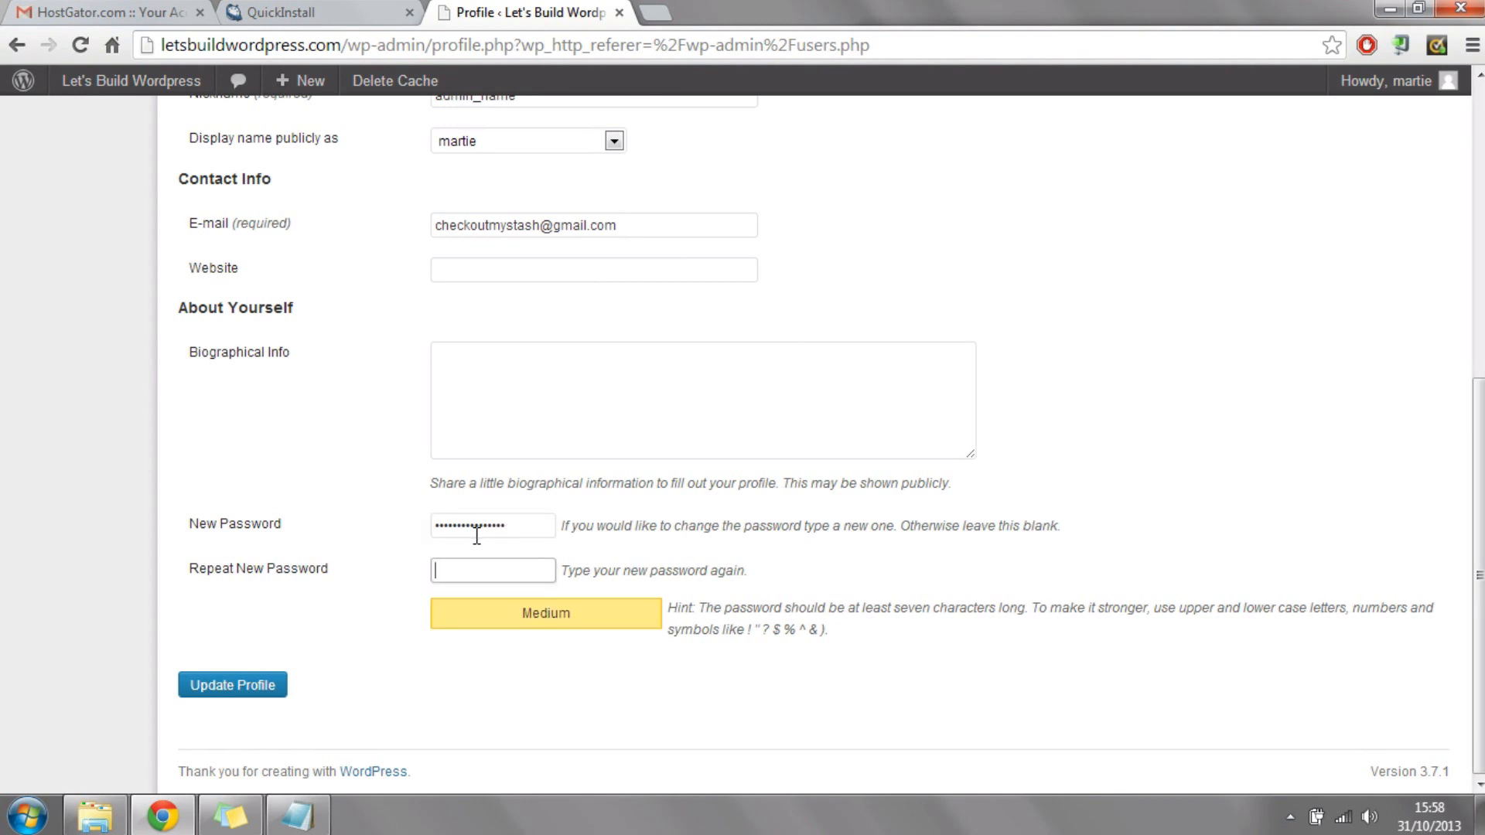
type("••••")
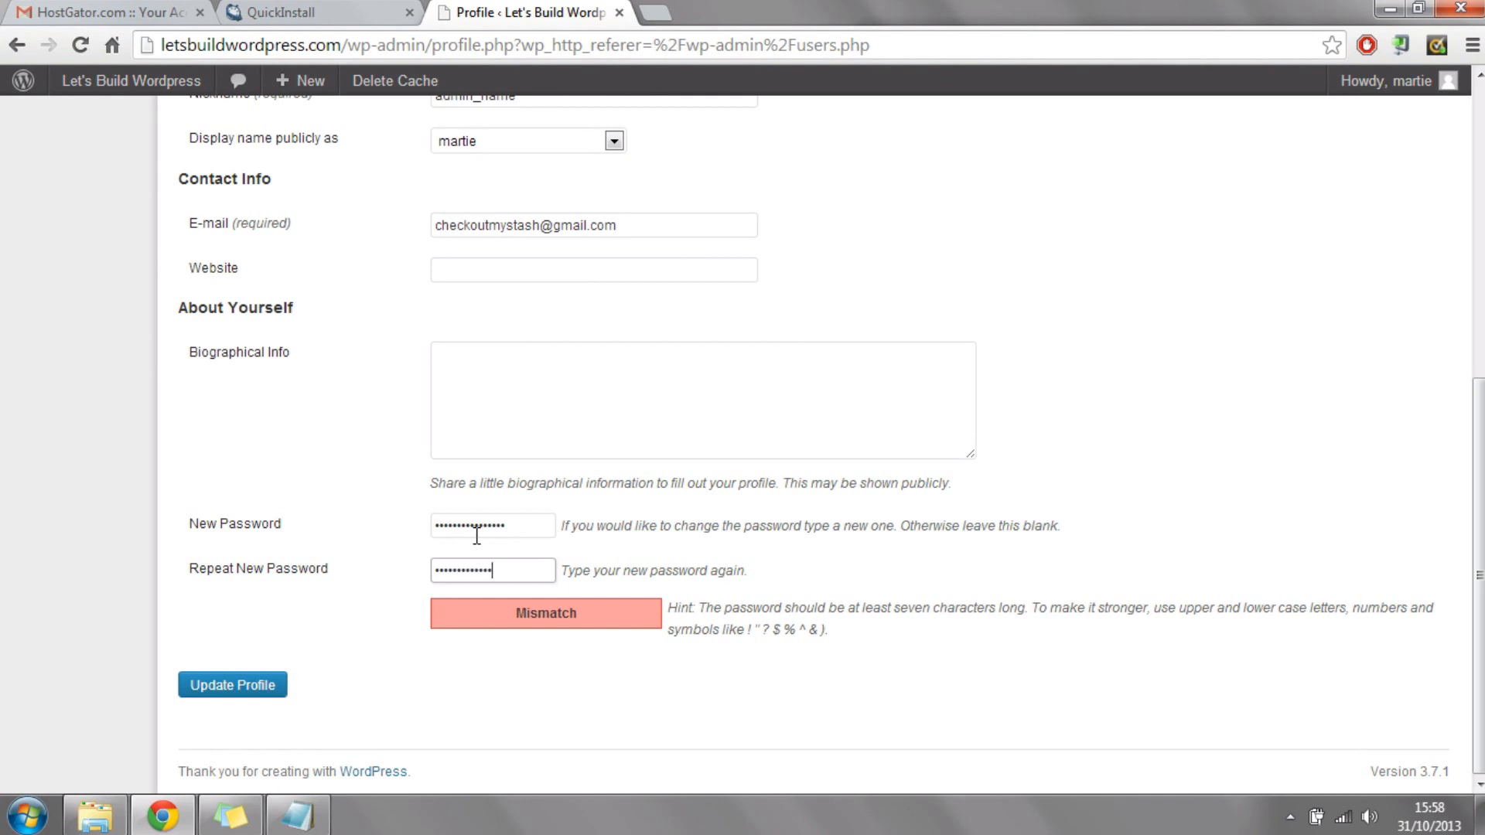
type("•")
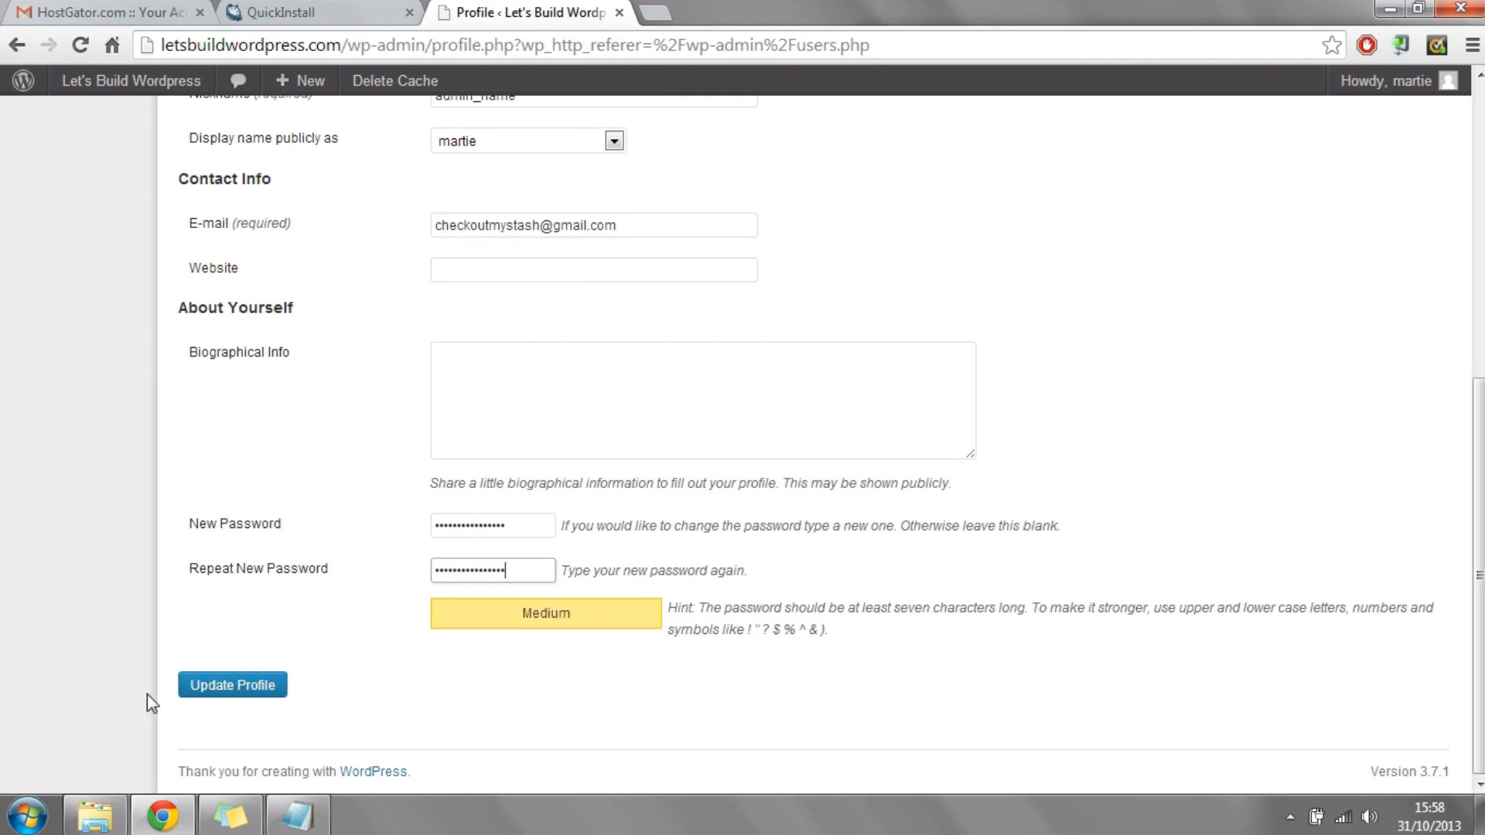
left_click(219, 687)
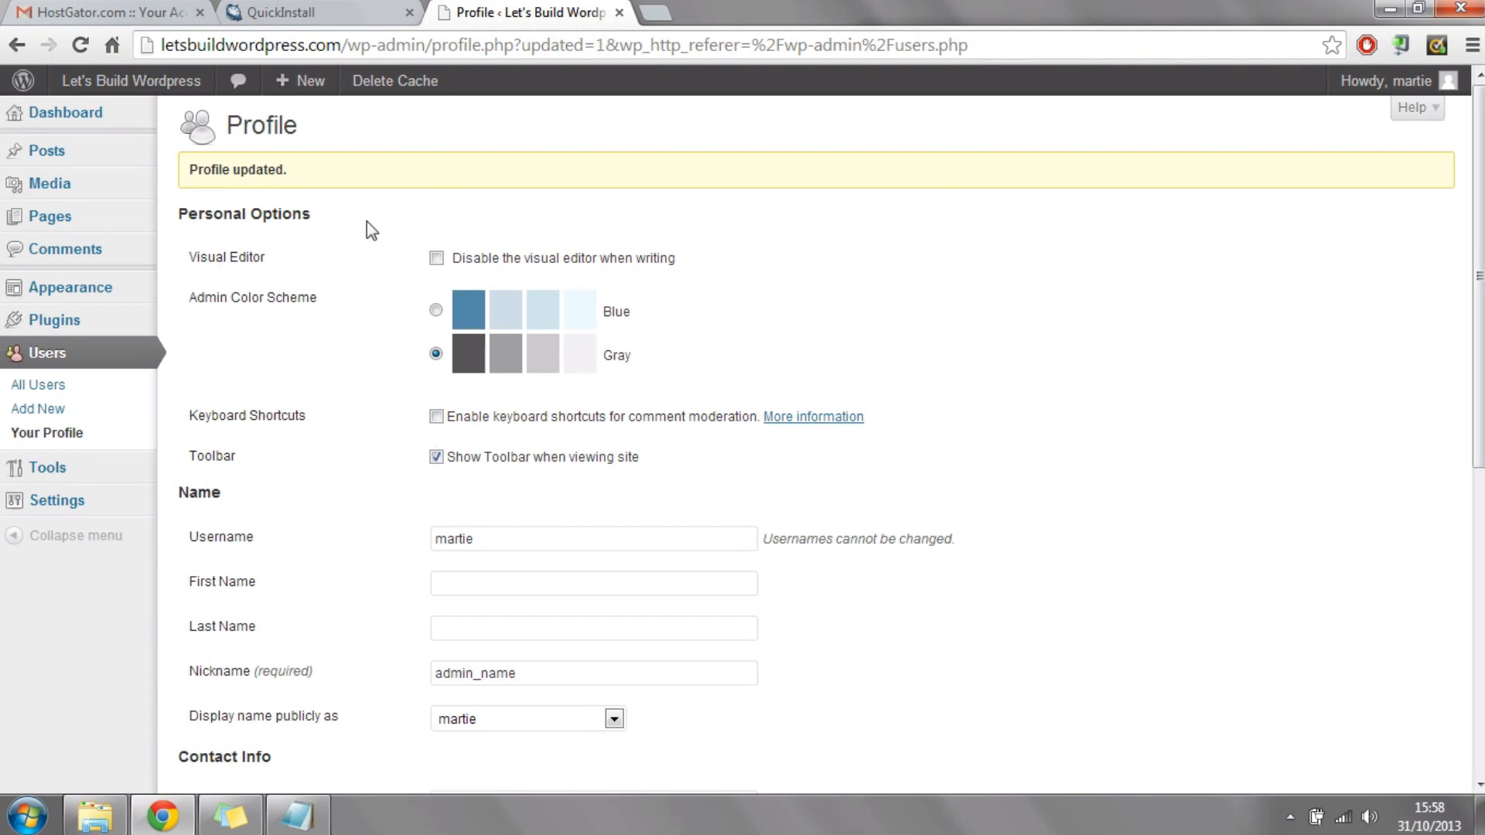
mouse_move(55, 118)
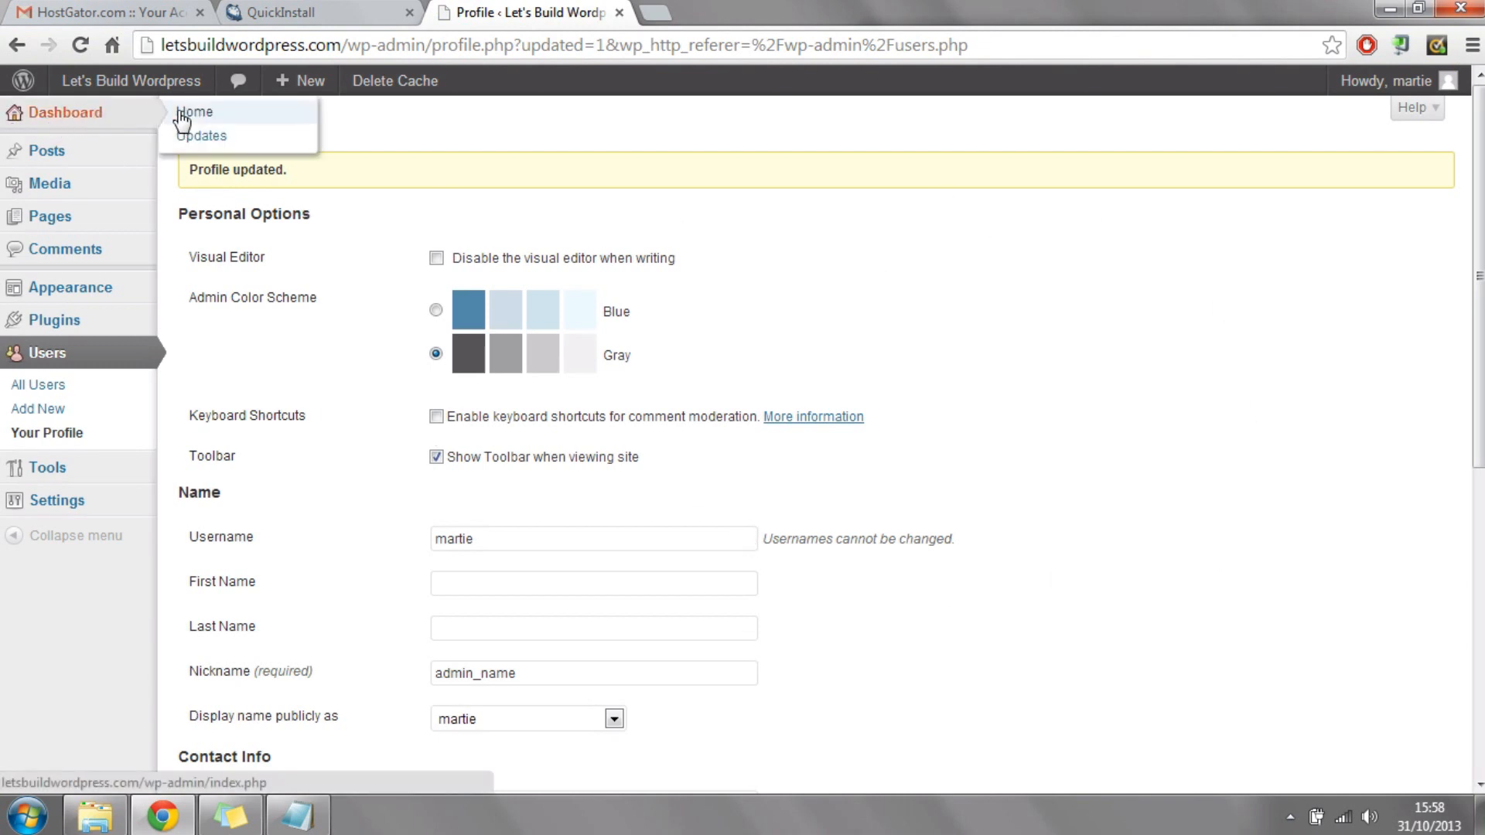
left_click(57, 116)
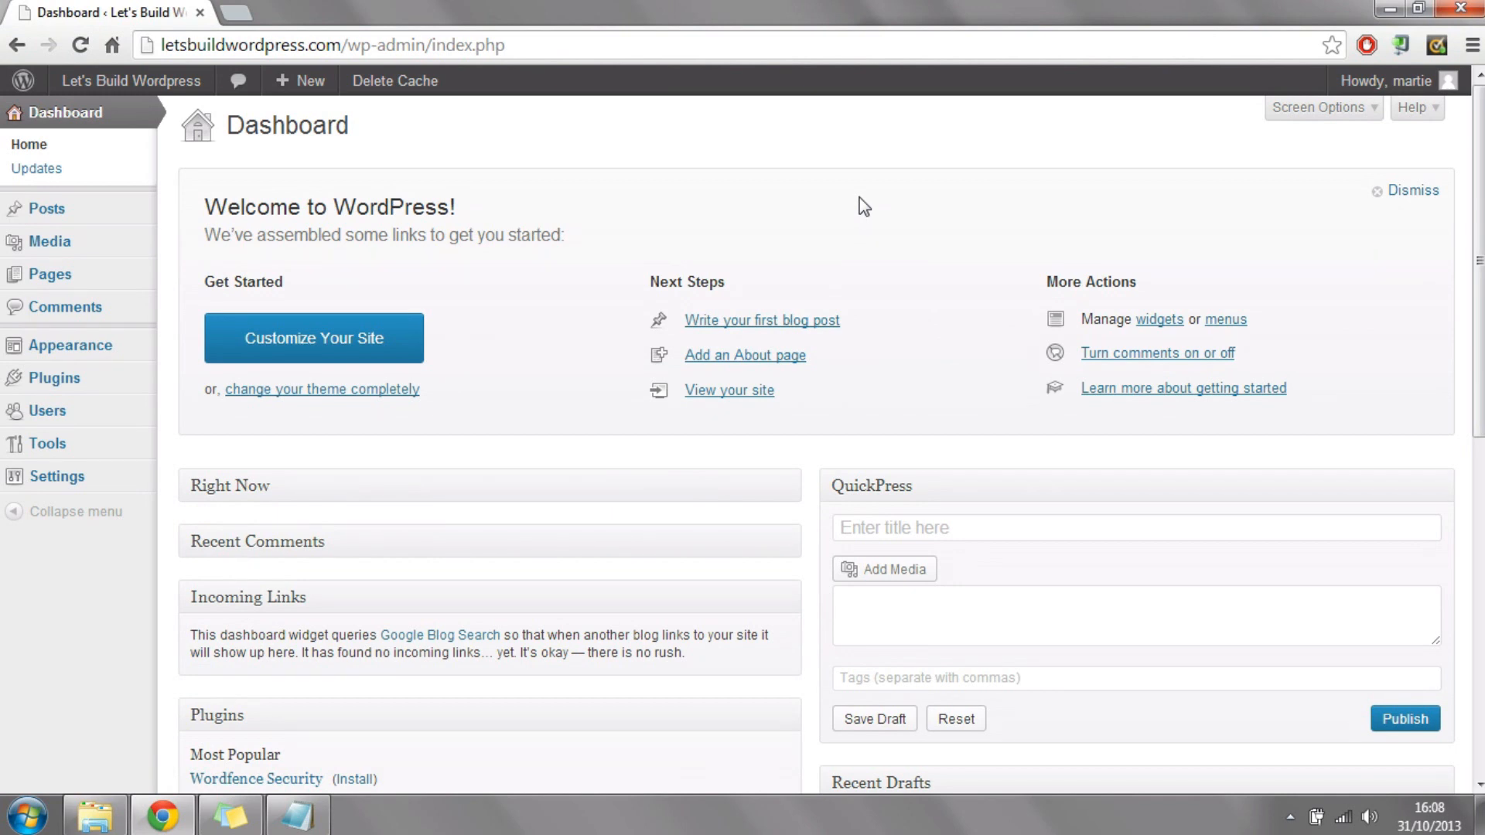
Step: Switch to the To Do List in Notepad, review the tasks from hosting through installing a theme, and return to the dashboard
left_click(298, 816)
left_click(1131, 246)
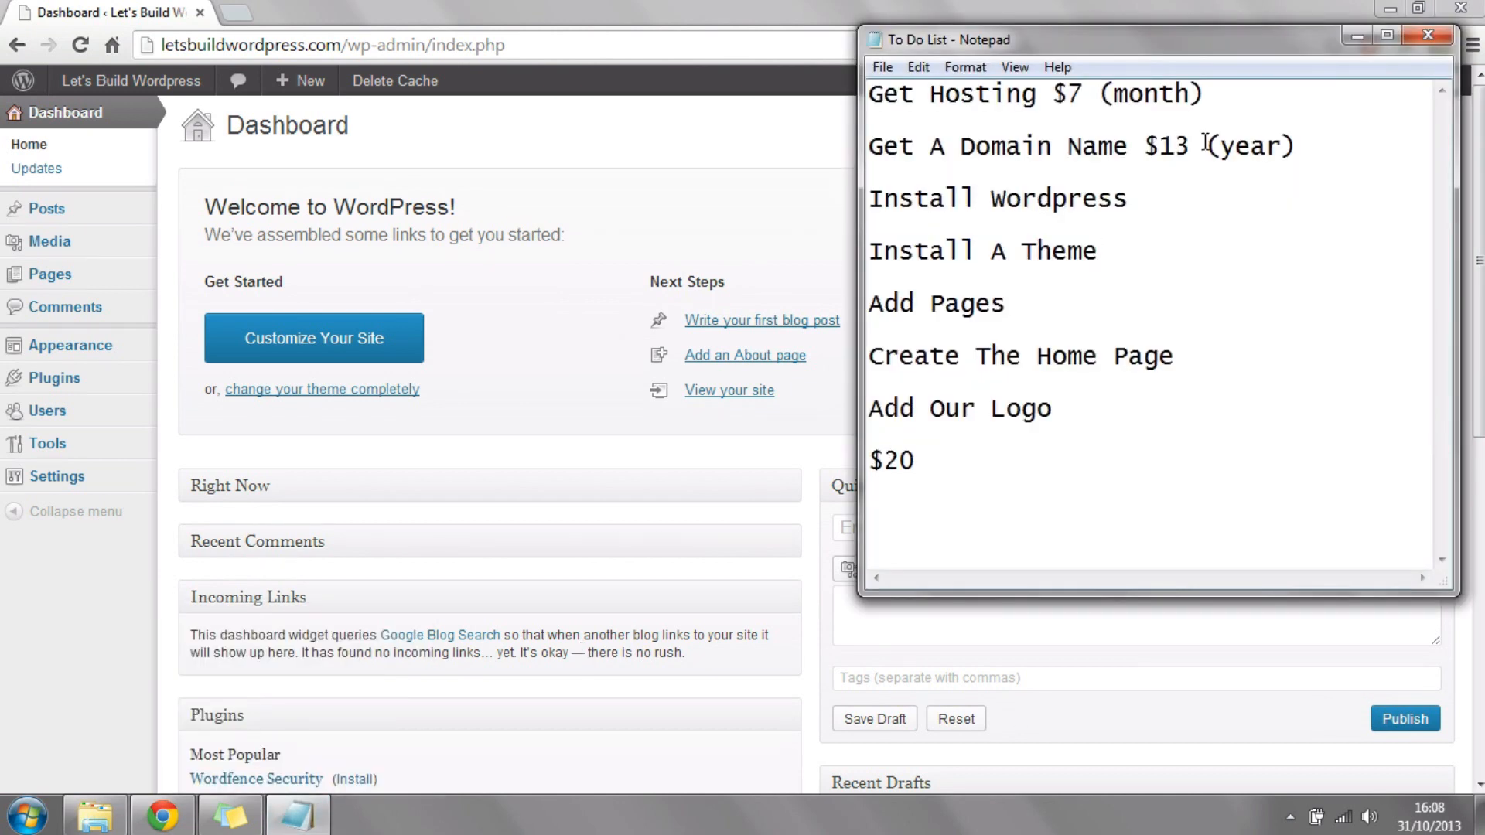
left_click_drag(1275, 96, 846, 29)
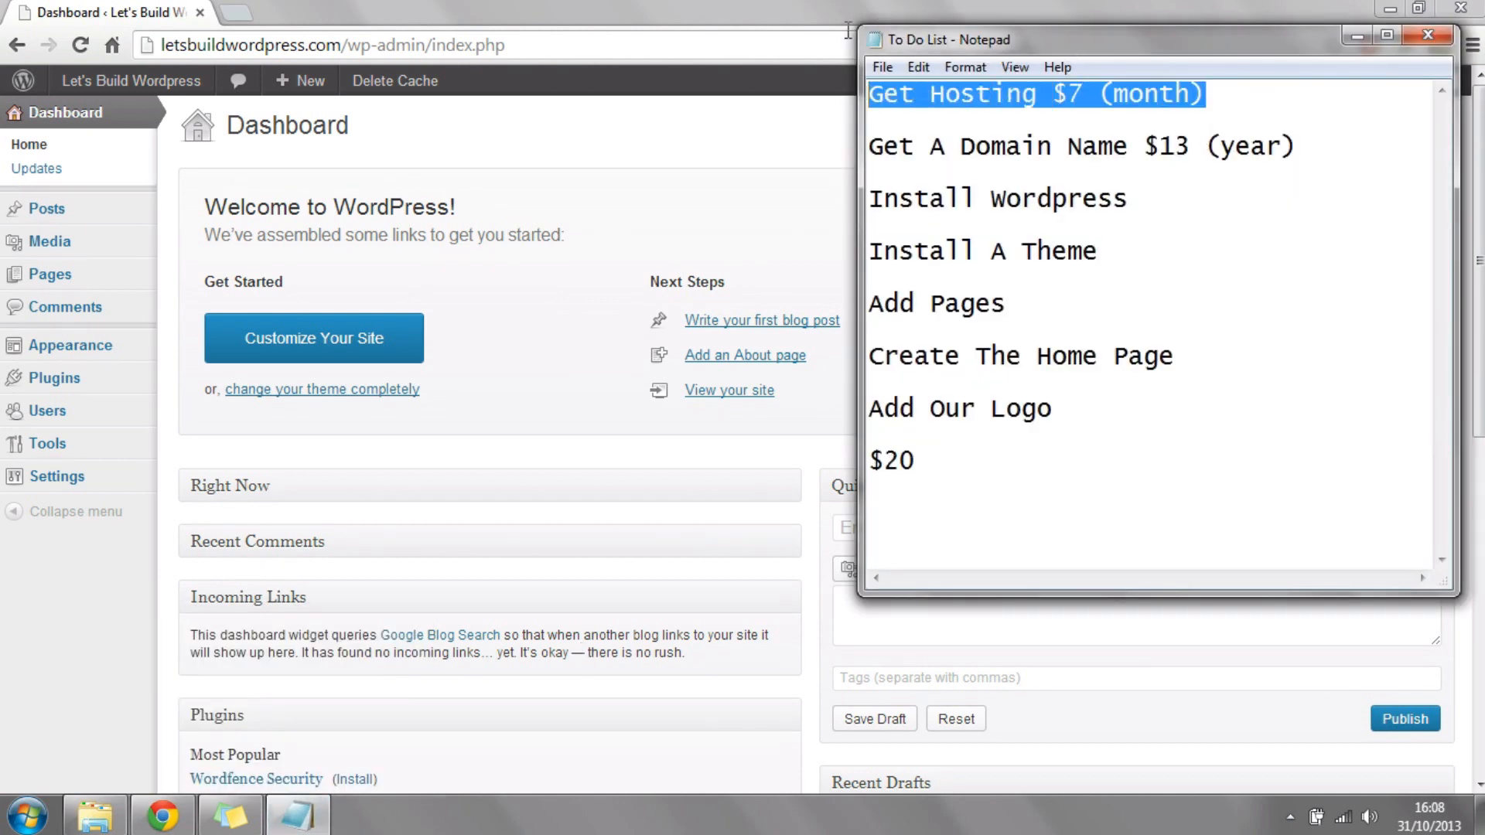
left_click_drag(1361, 147, 825, 152)
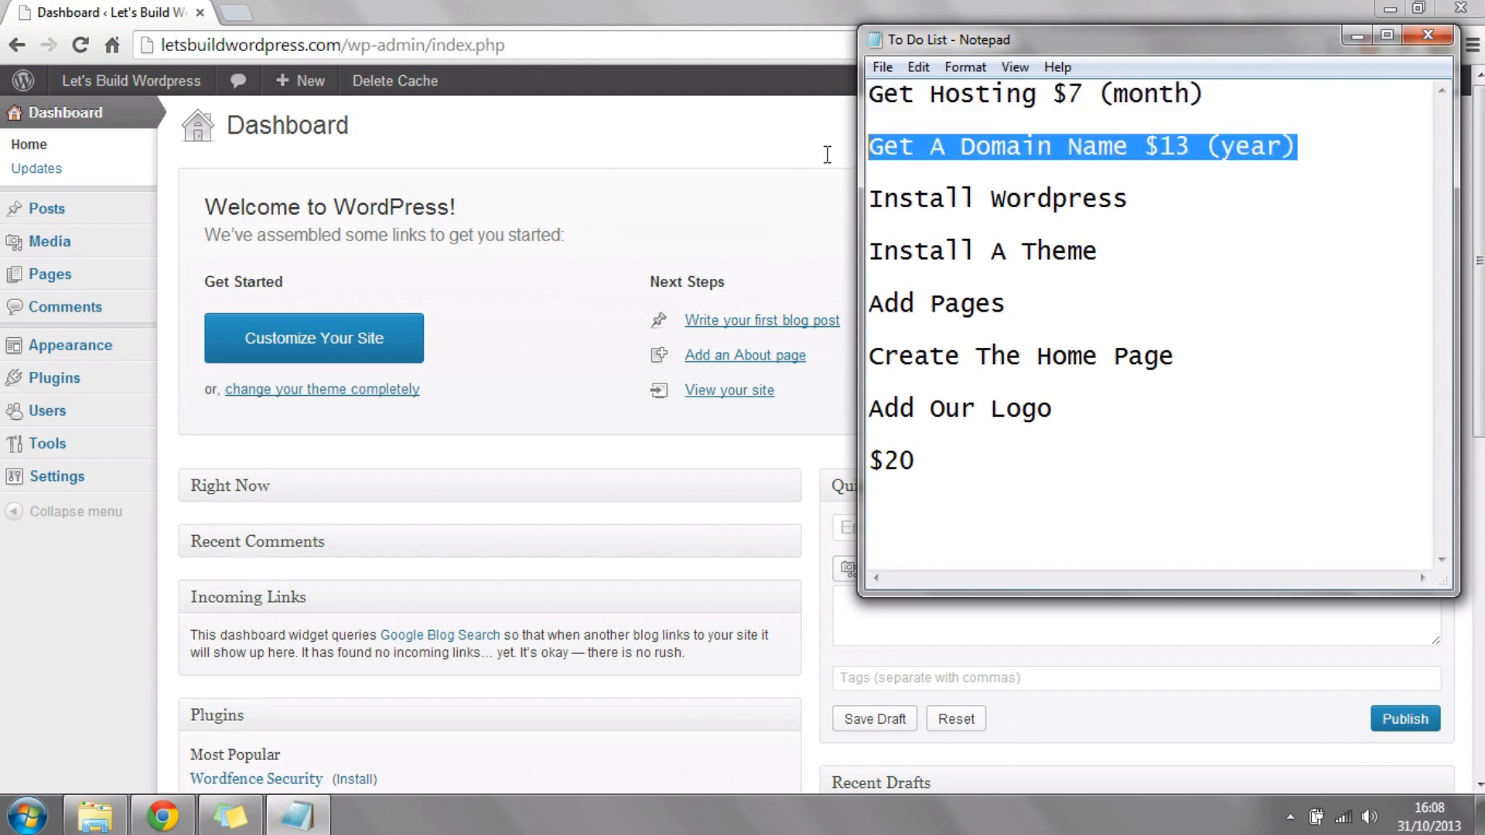
left_click_drag(1189, 202, 864, 207)
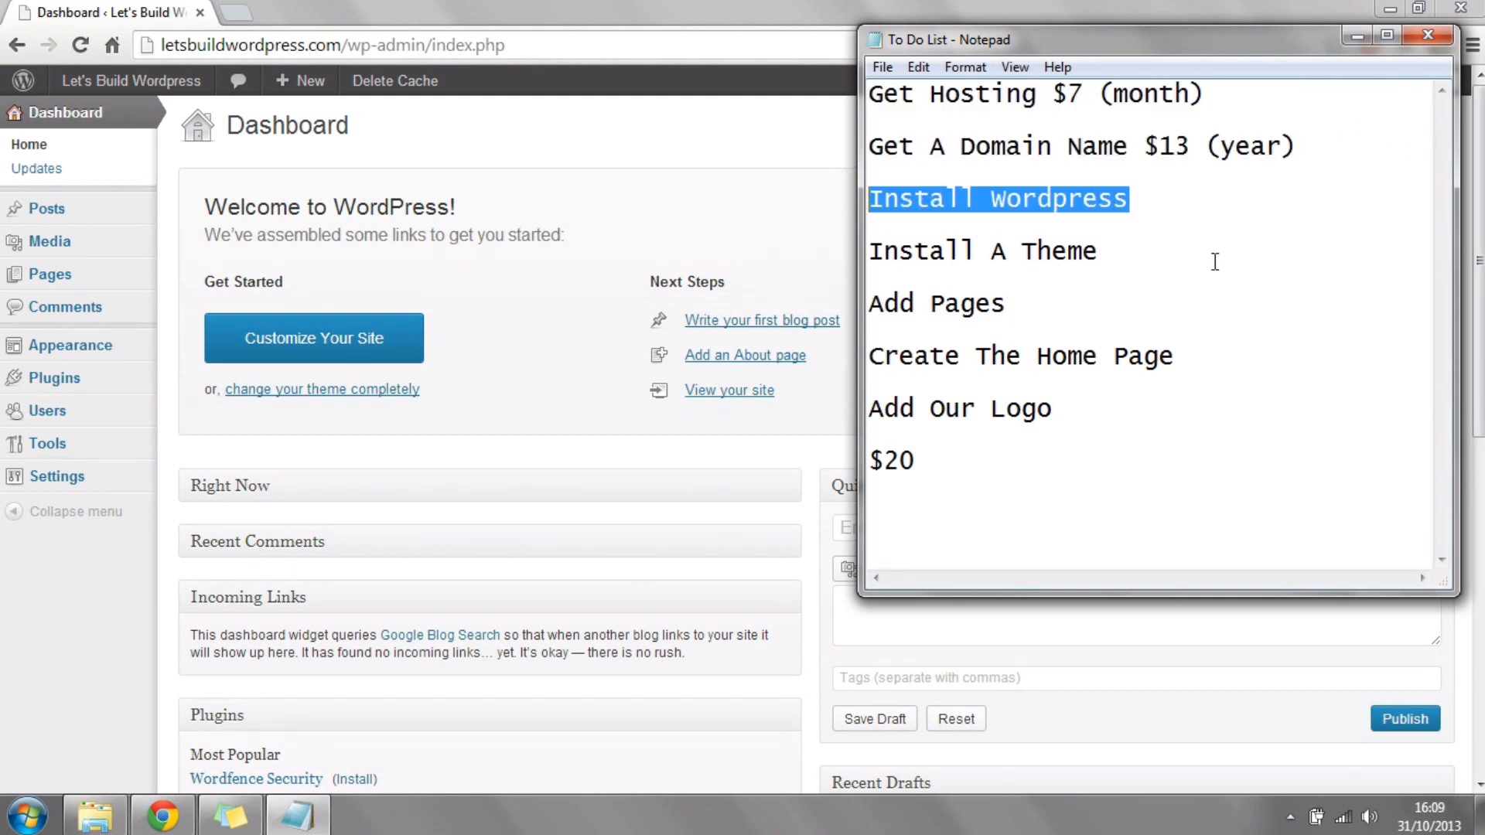
left_click_drag(1107, 252, 820, 256)
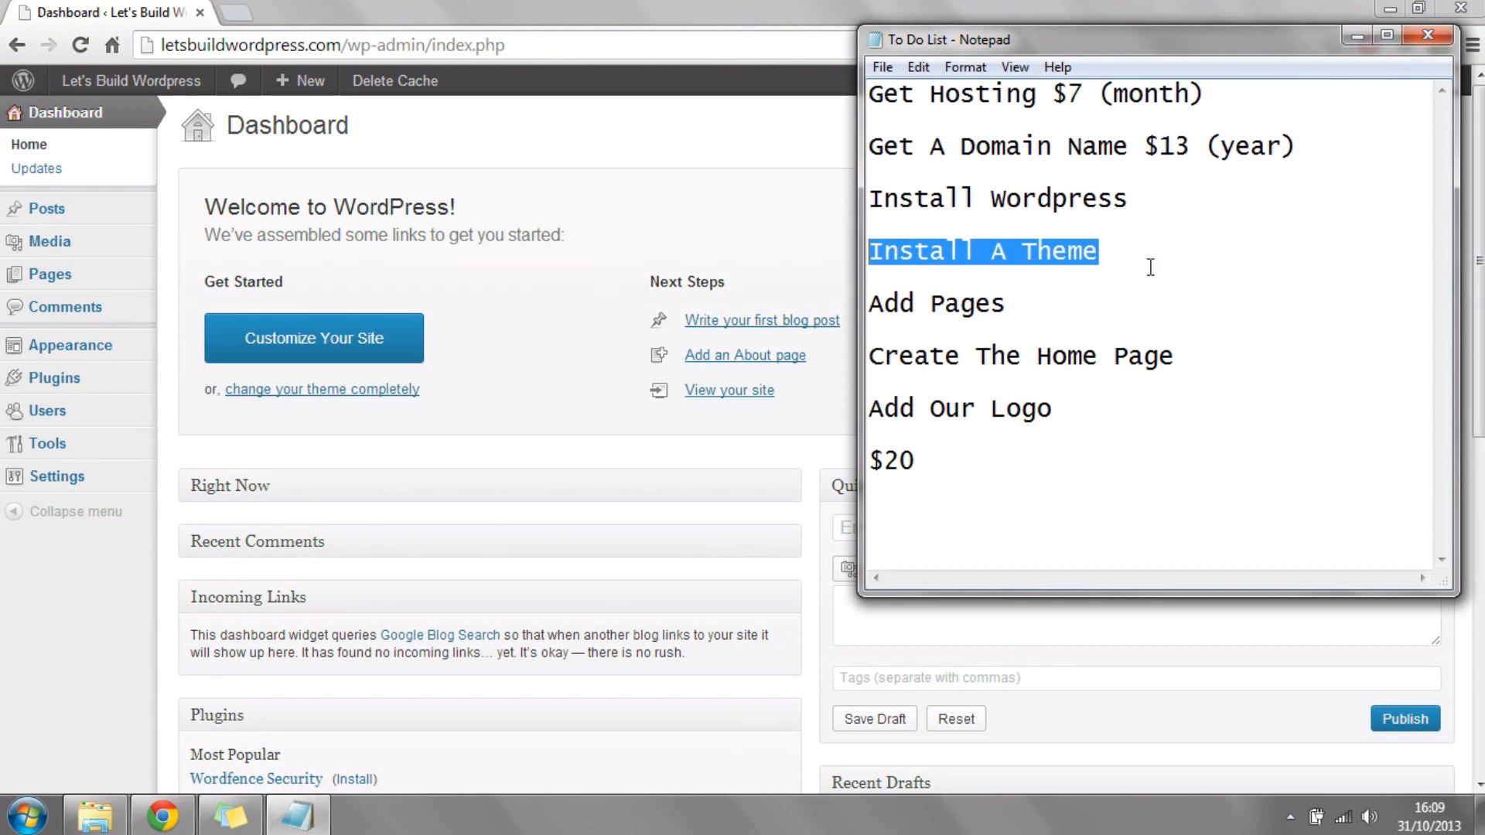
left_click(731, 199)
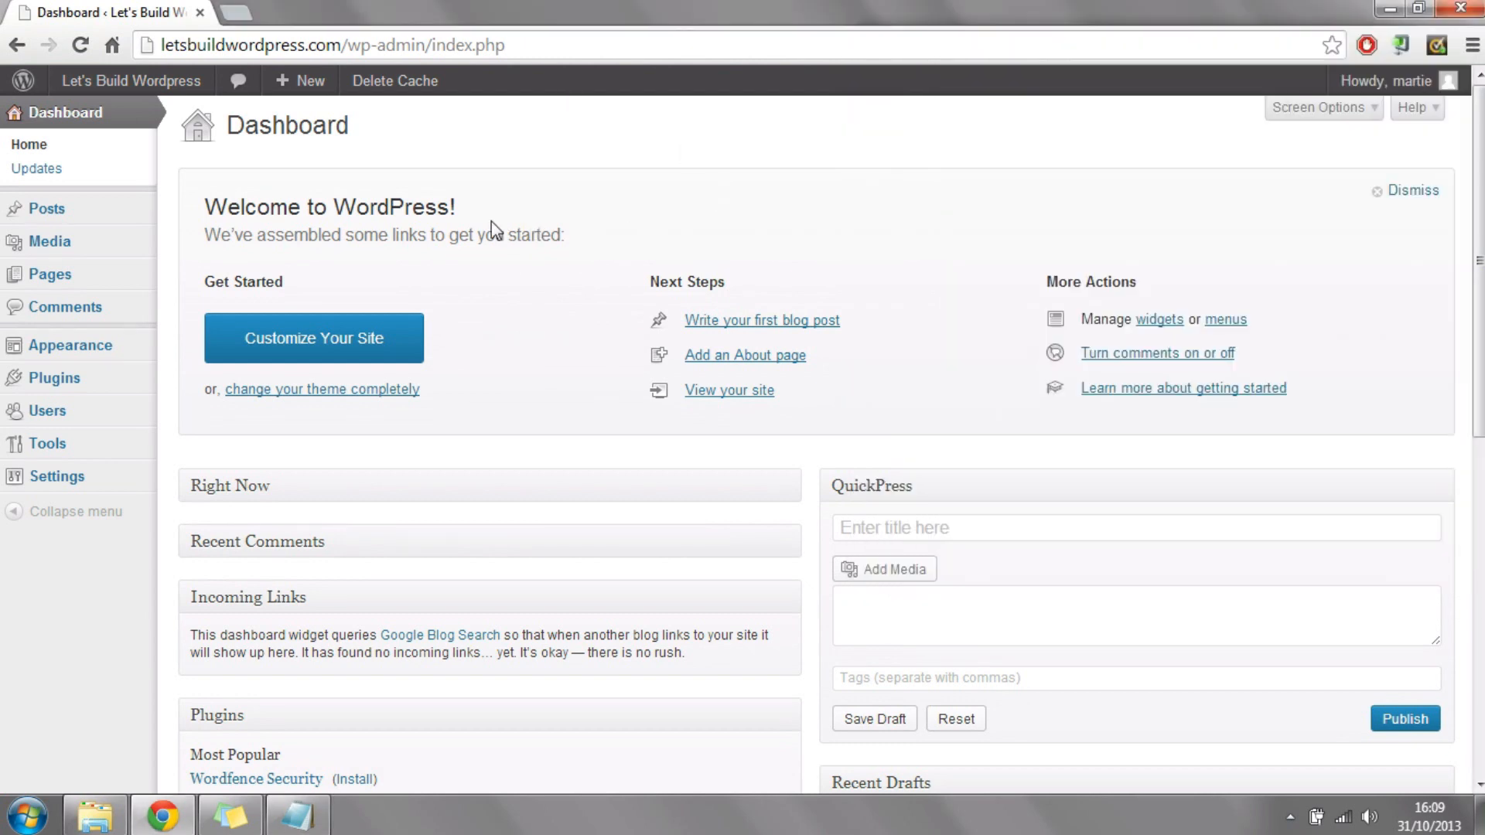
Step: Search the theme installer for "responsive", and install and activate the Responsive theme by cyberchimps
left_click(88, 352)
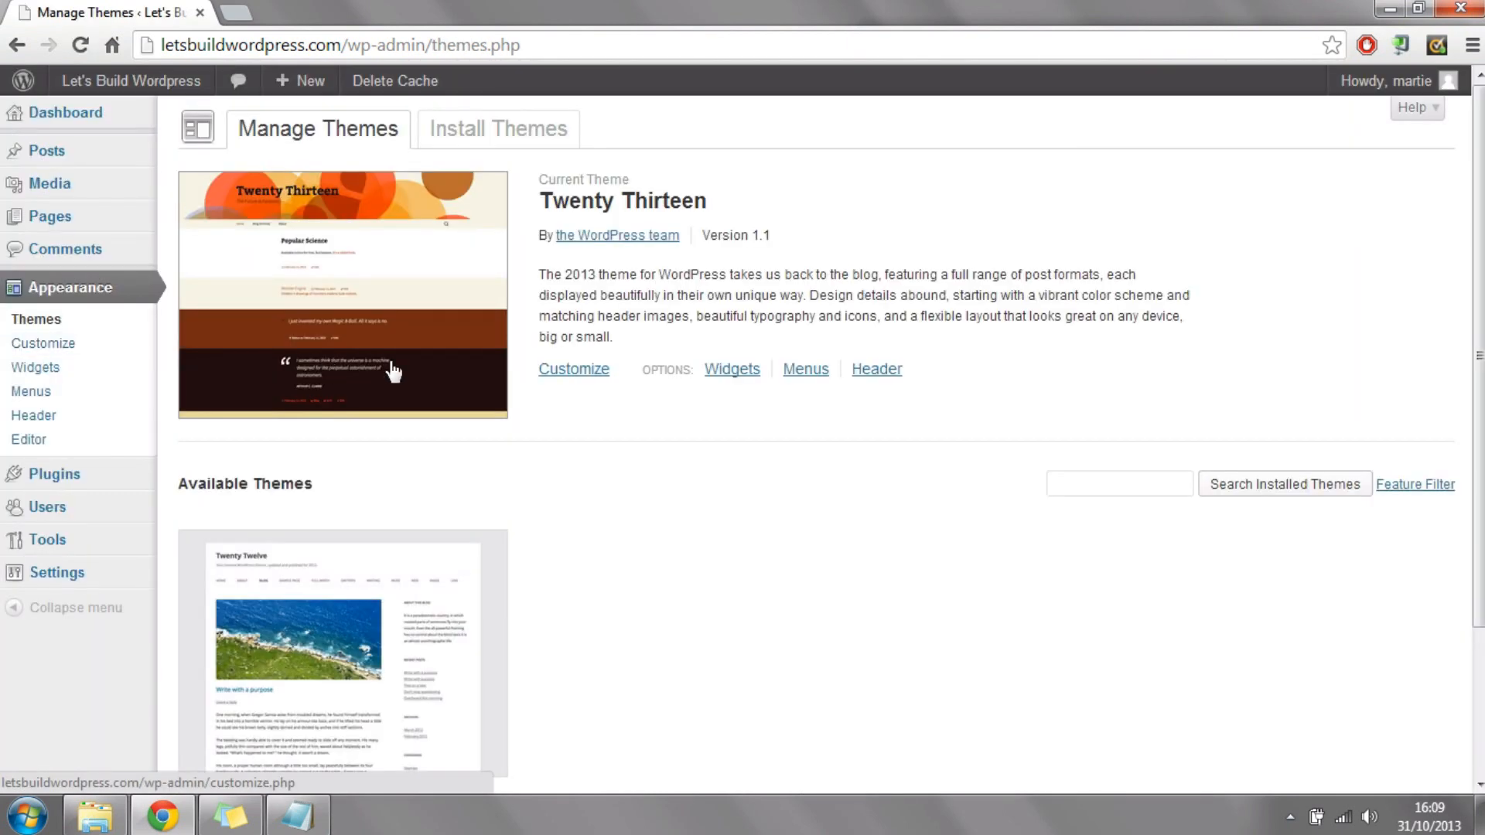
left_click(507, 138)
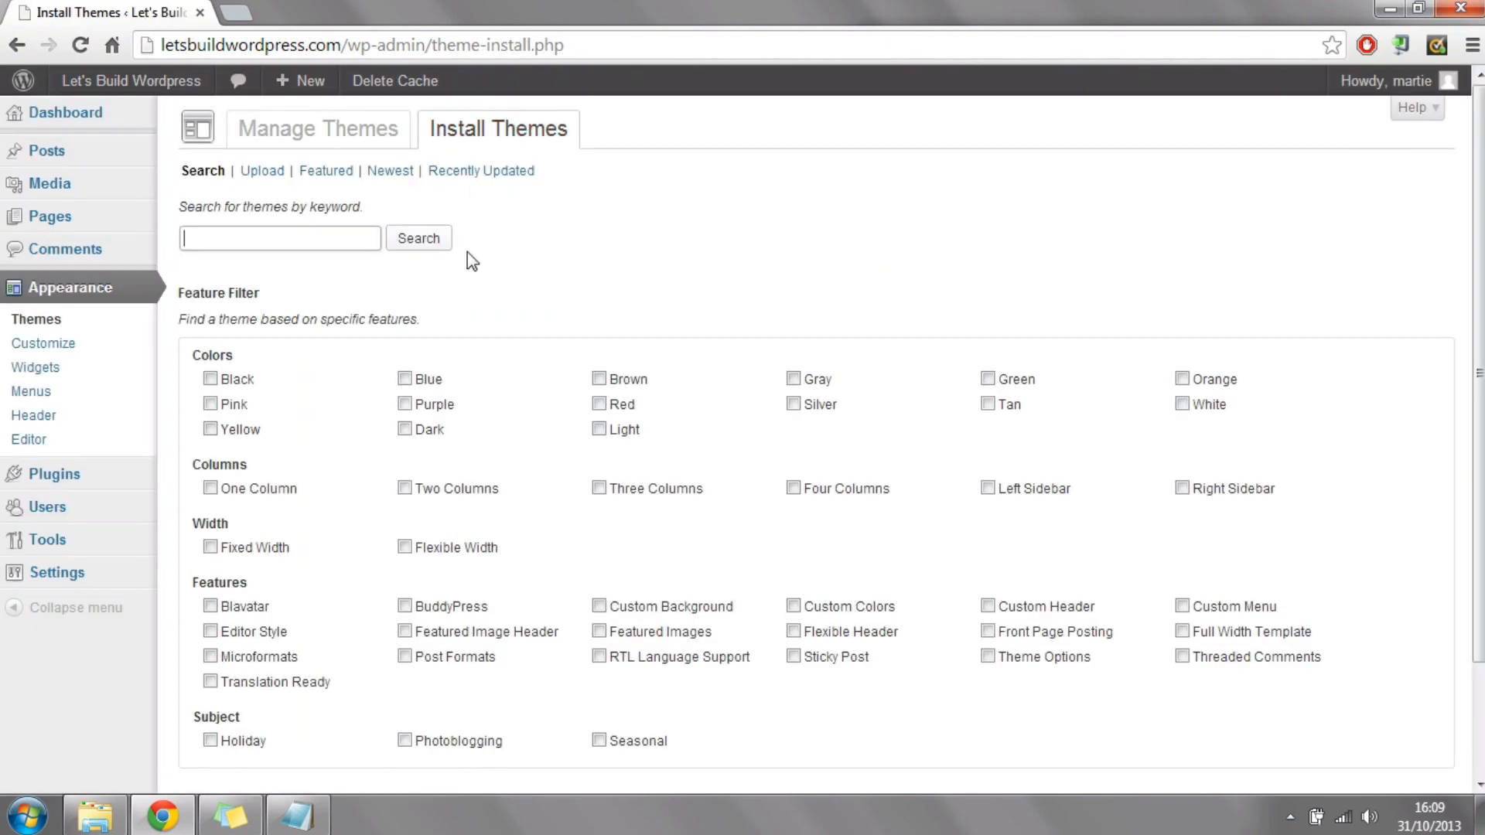
left_click(353, 236)
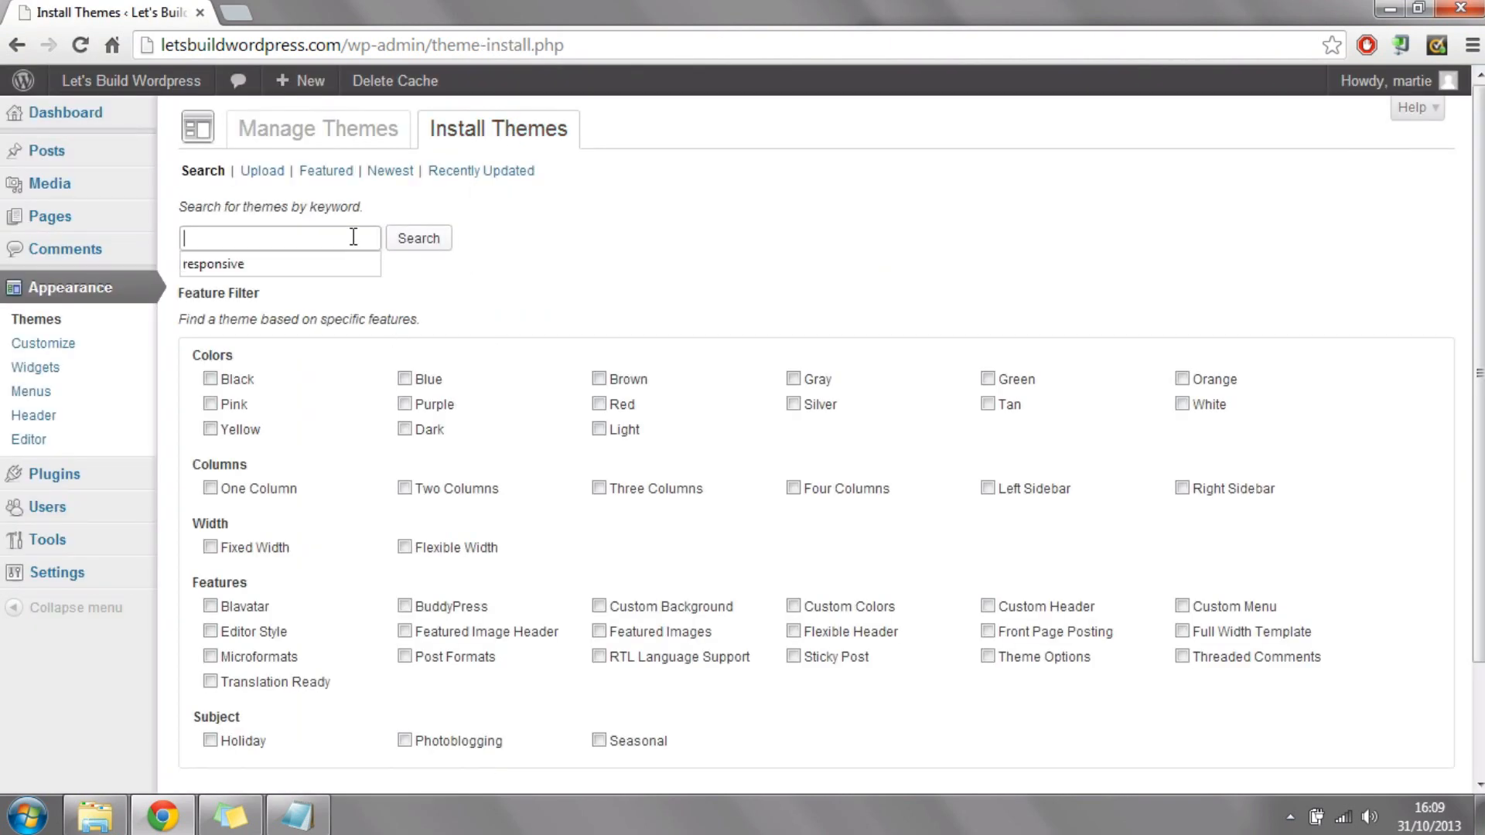
type("responsive")
left_click(439, 240)
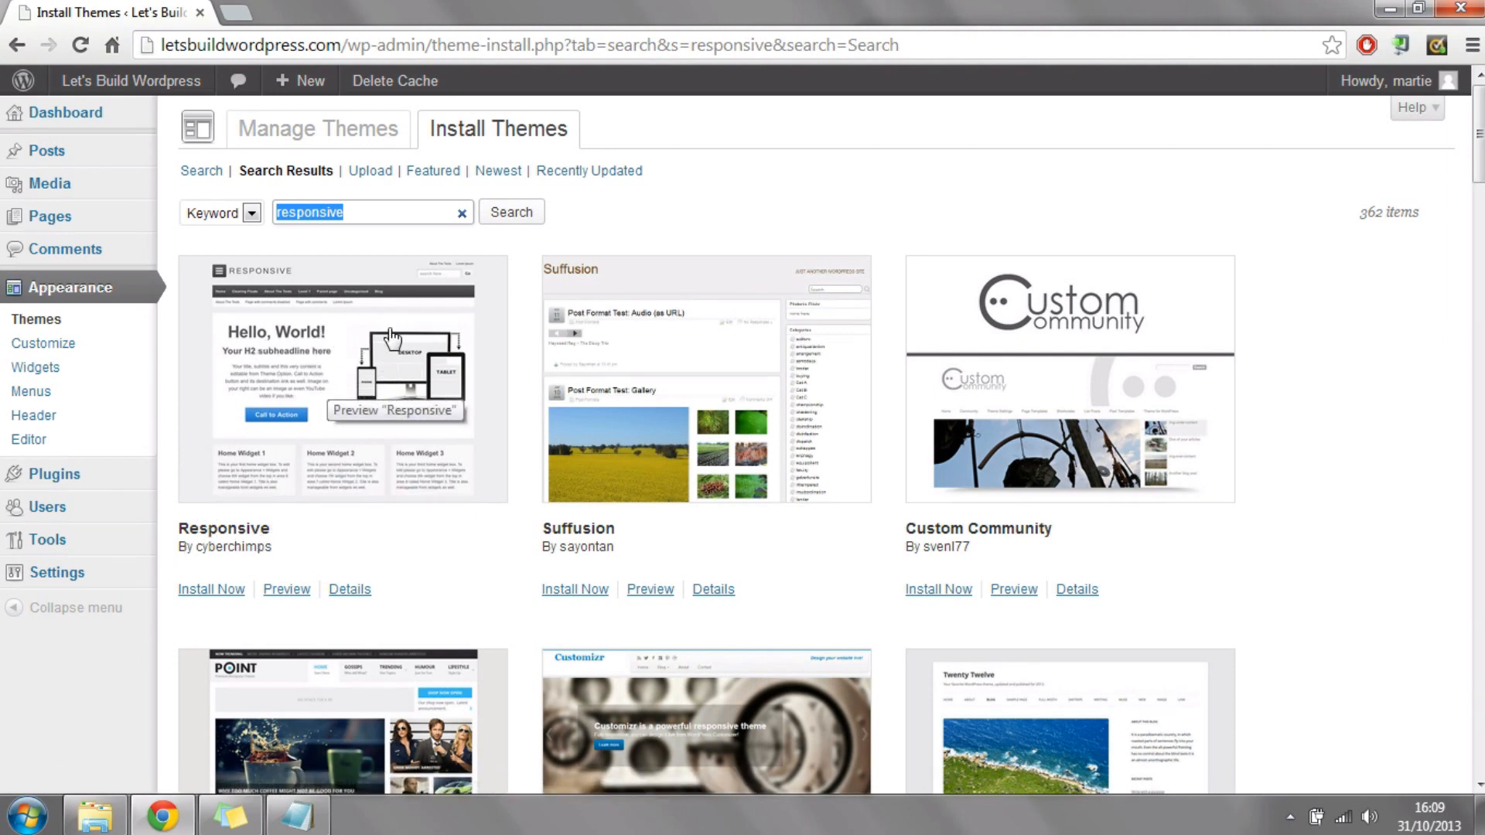
left_click(212, 592)
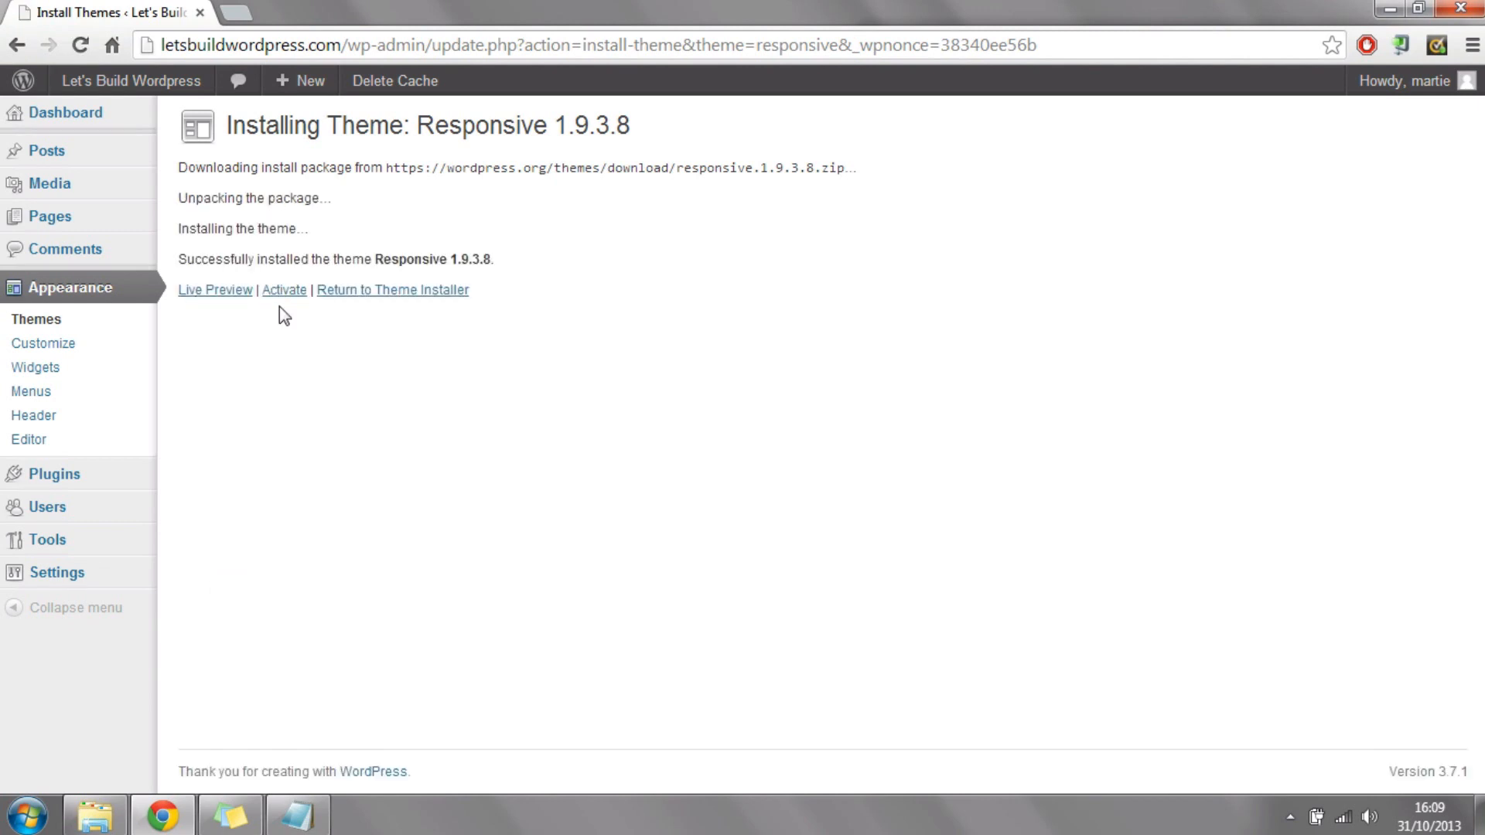
left_click(286, 292)
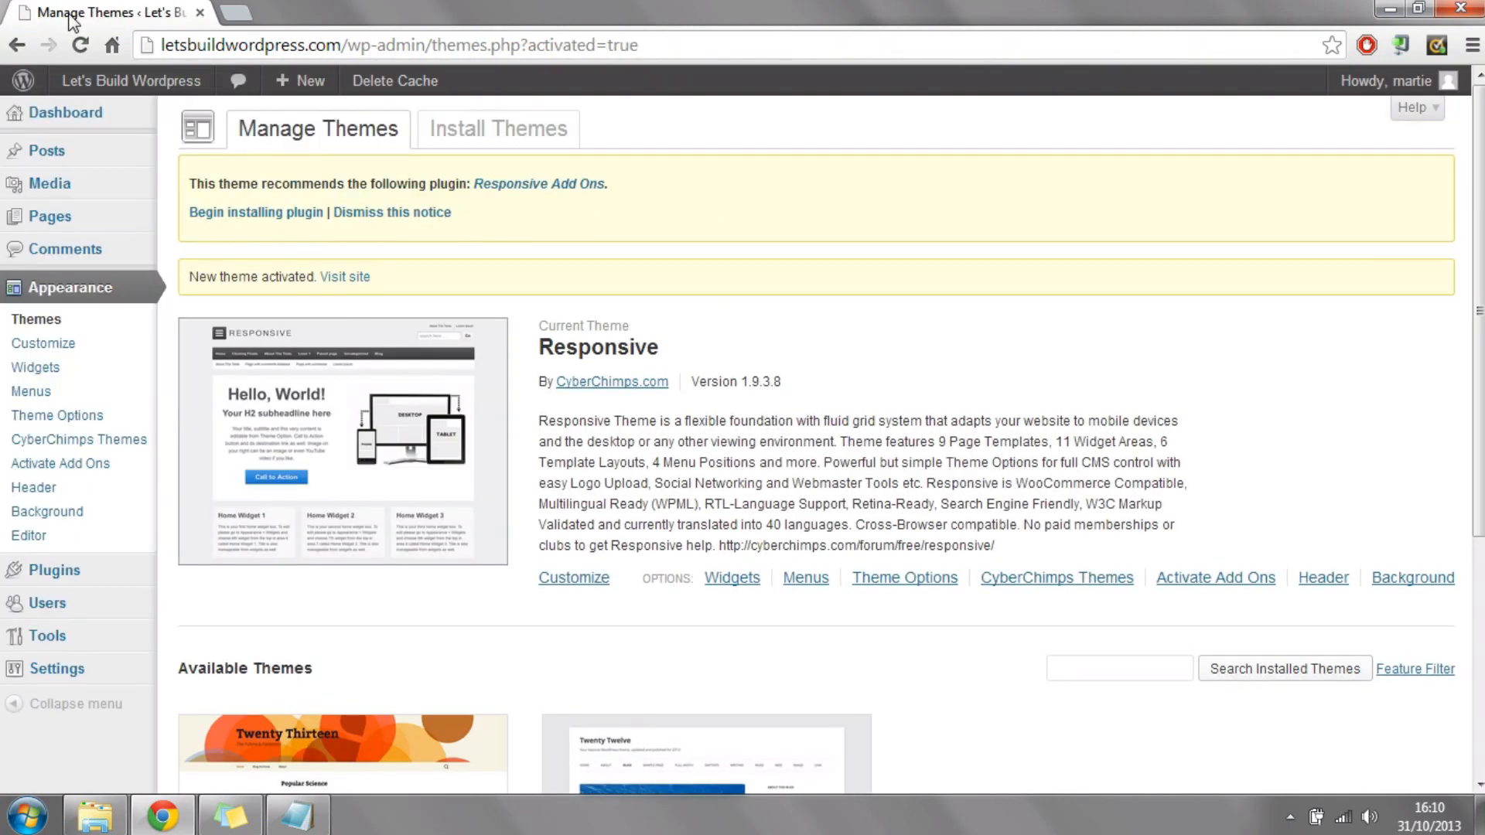
Step: Visit the live site and look over its homepage in the Responsive theme
mouse_move(138, 80)
left_click(114, 122)
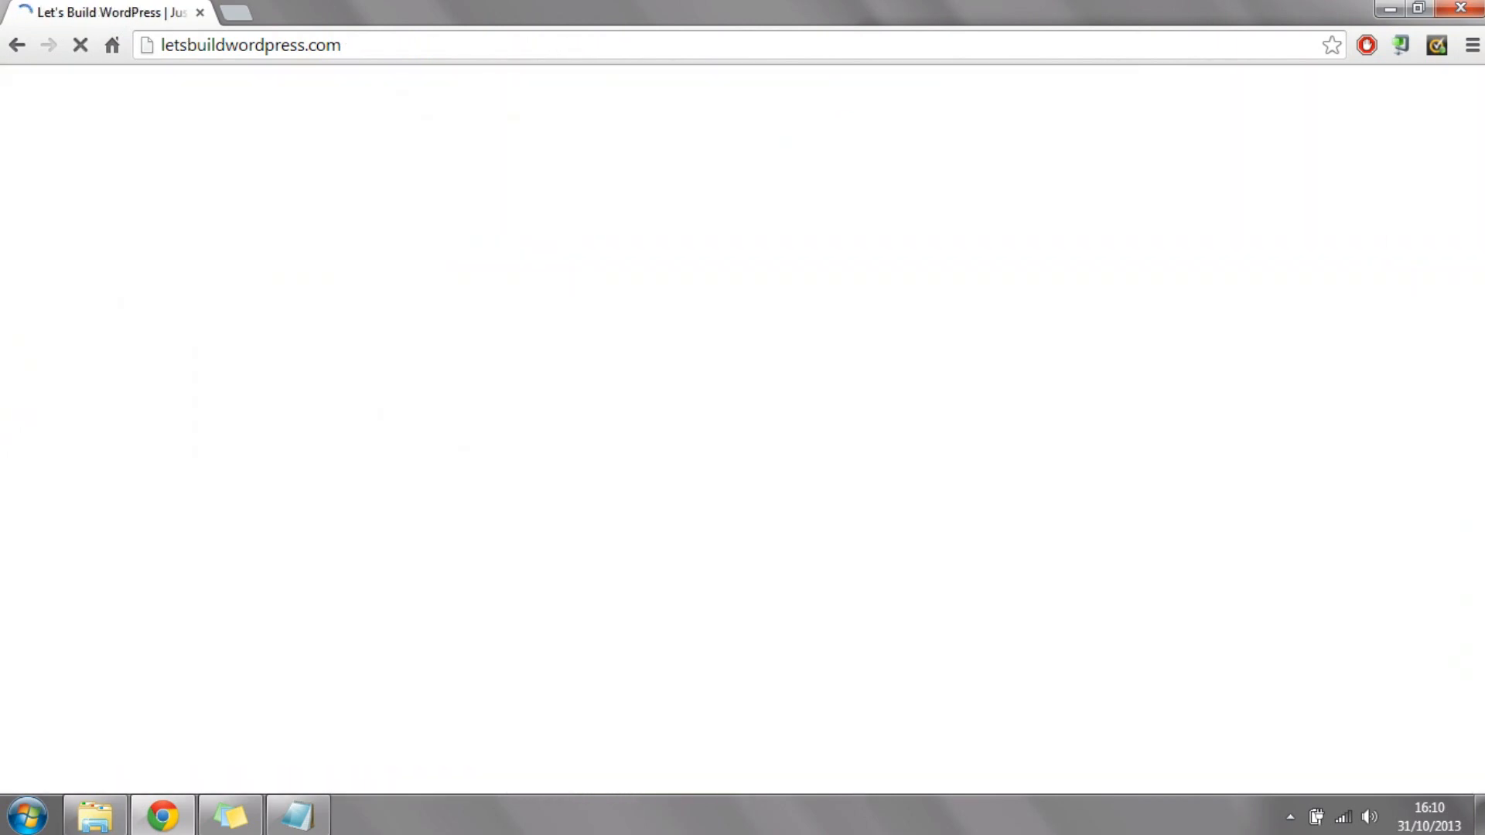
scroll(742, 464, "down", 4)
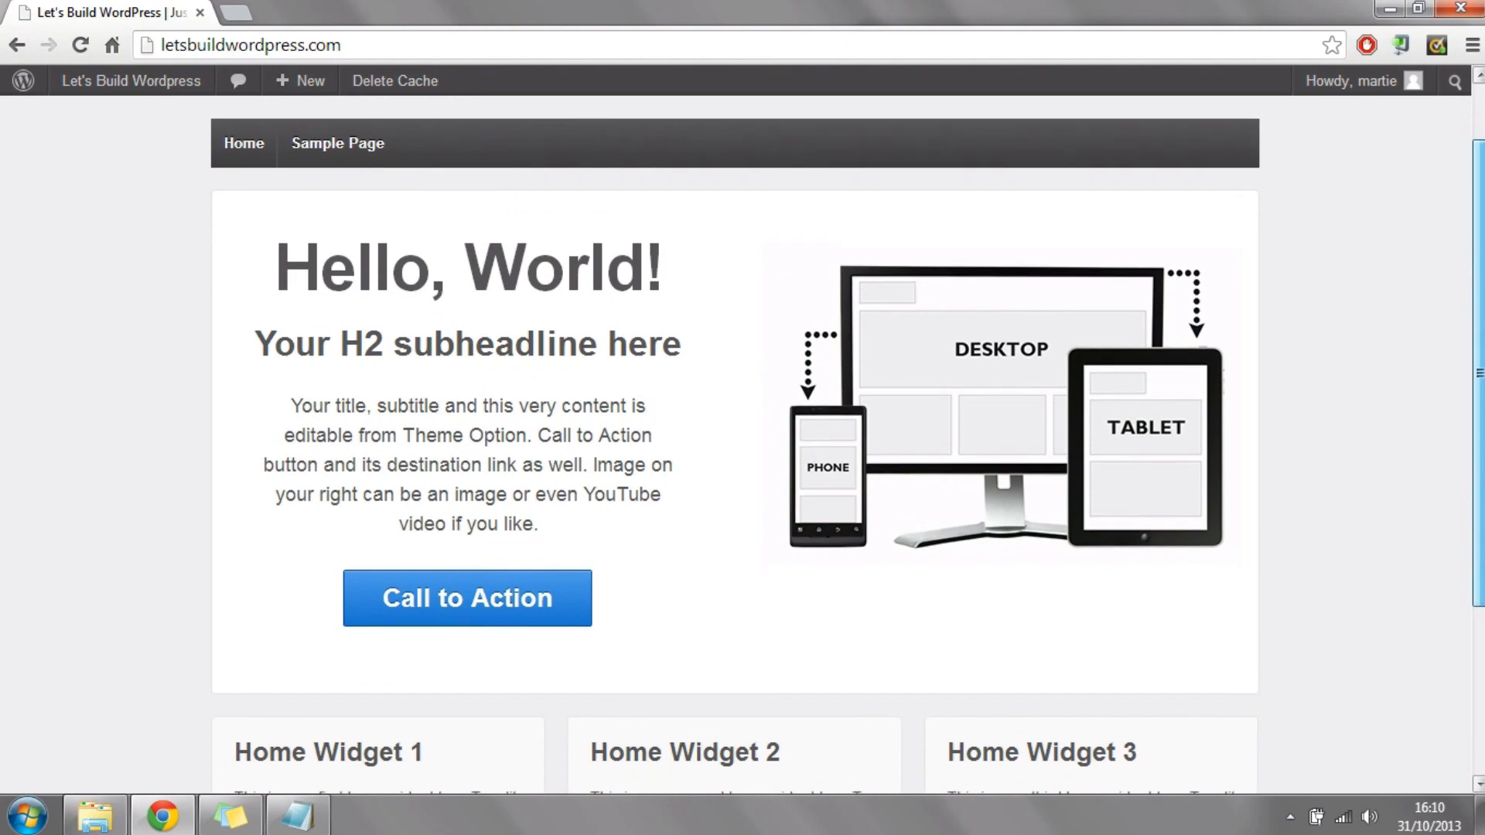
scroll(743, 433, "up", 4)
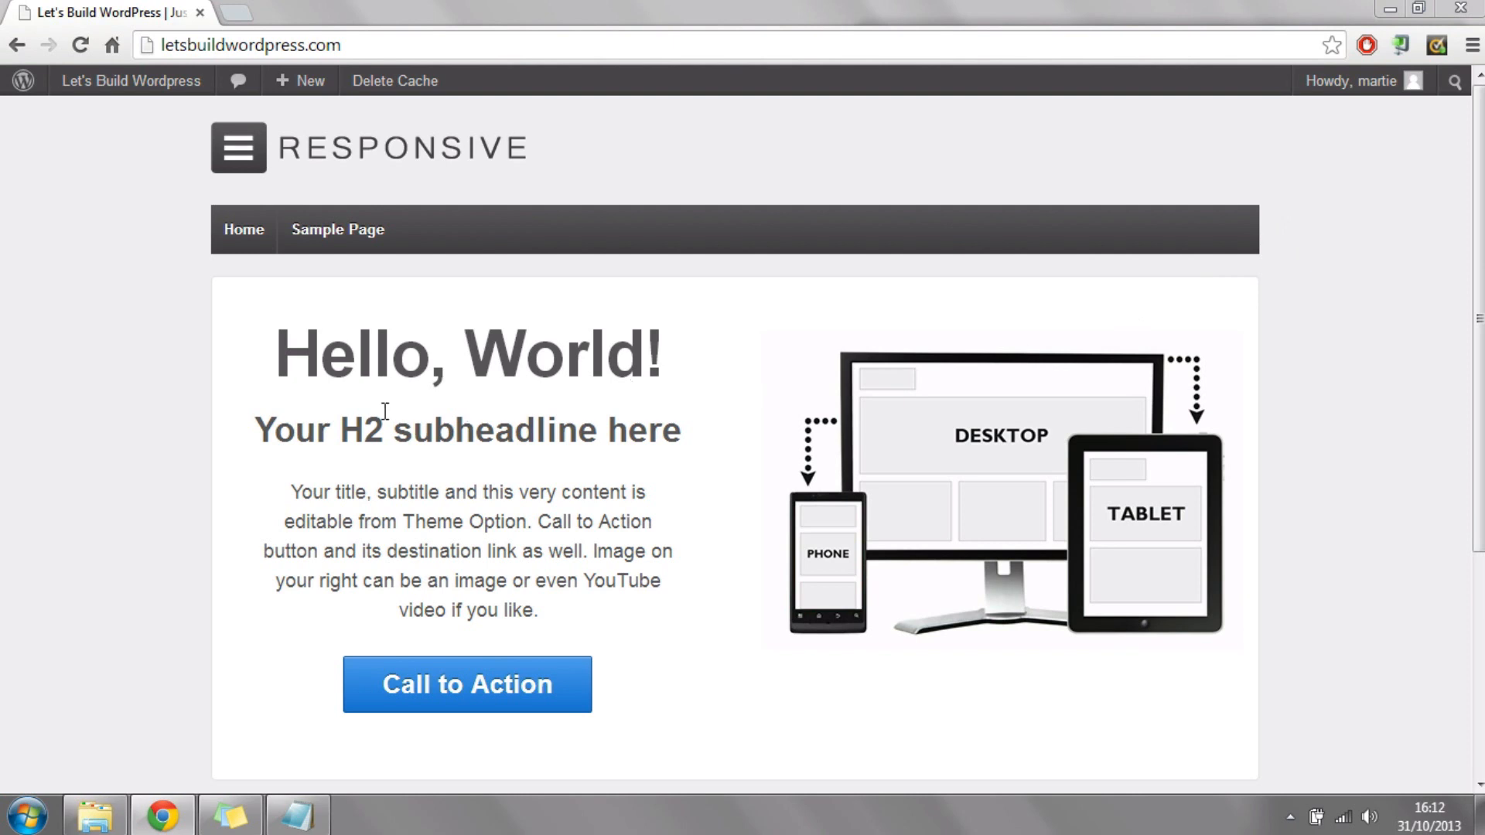
Step: Narrow the browser window to phone width, examine the homepage's mobile layout from top to bottom, and maximize the window again
left_click(1418, 9)
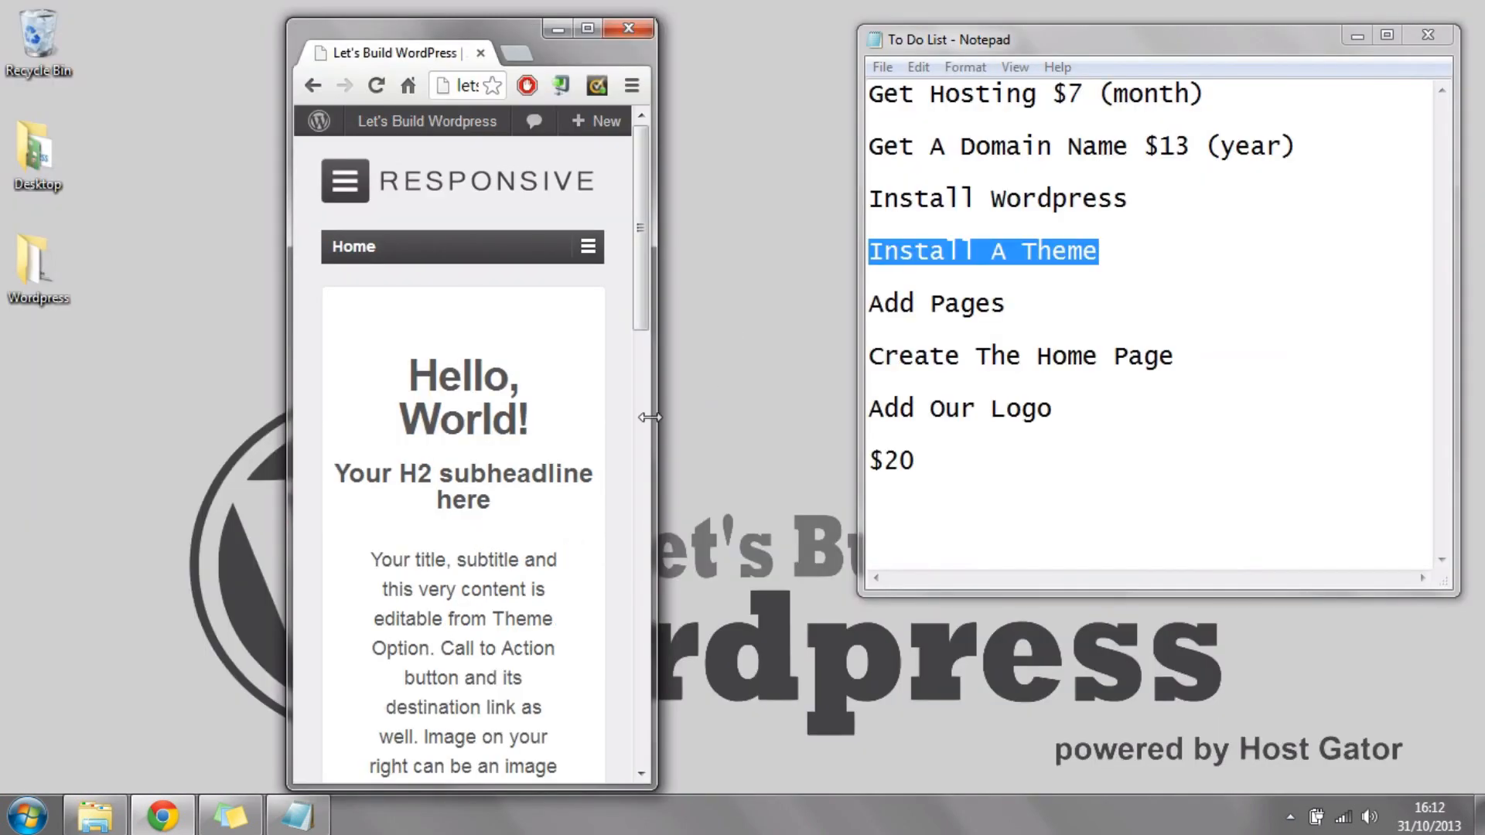
left_click_drag(650, 417, 589, 387)
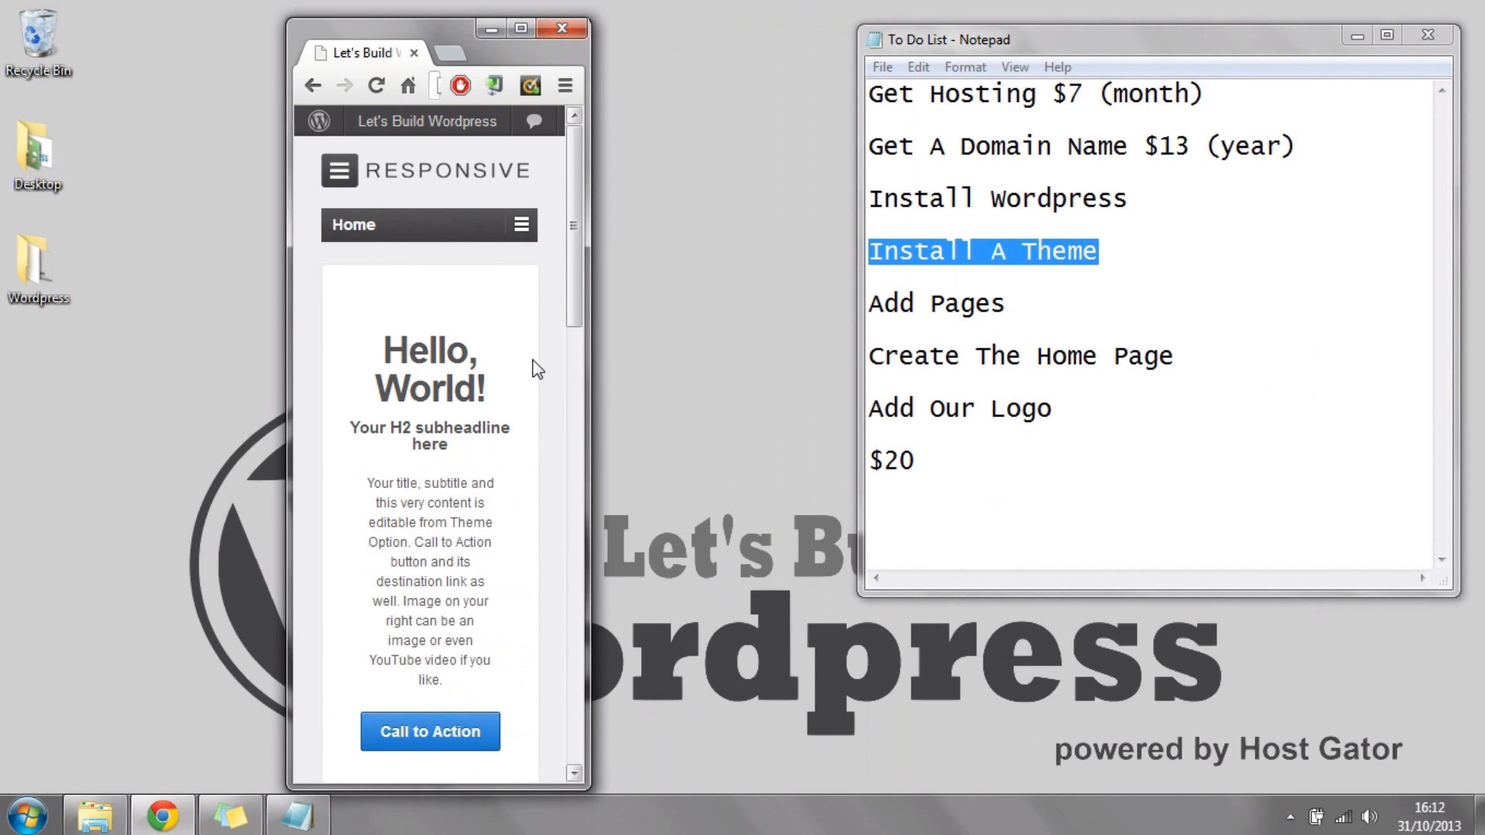
scroll(471, 308, "down", 15)
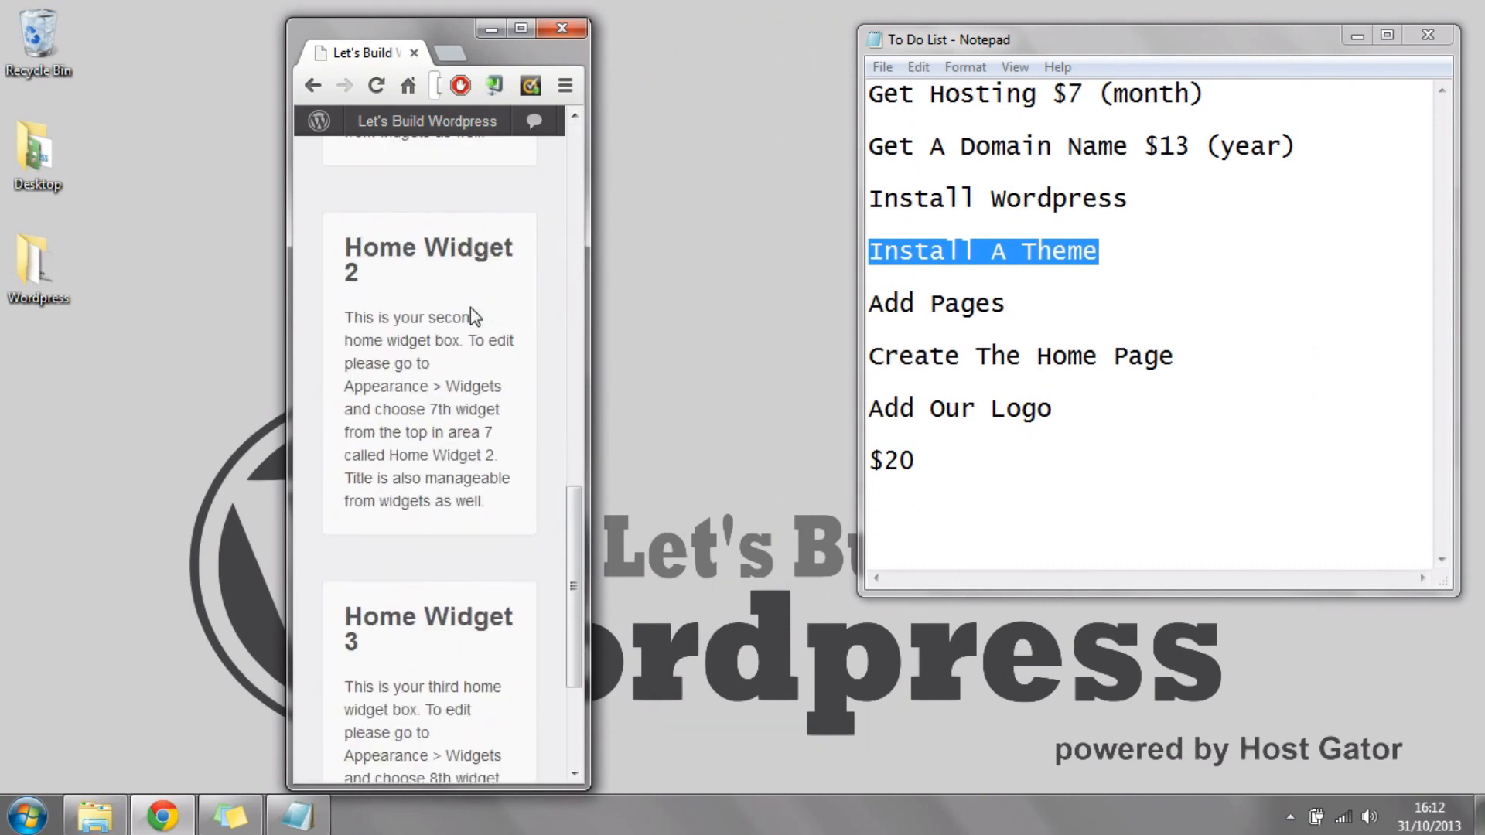
scroll(470, 308, "down", 3)
scroll(470, 308, "up", 14)
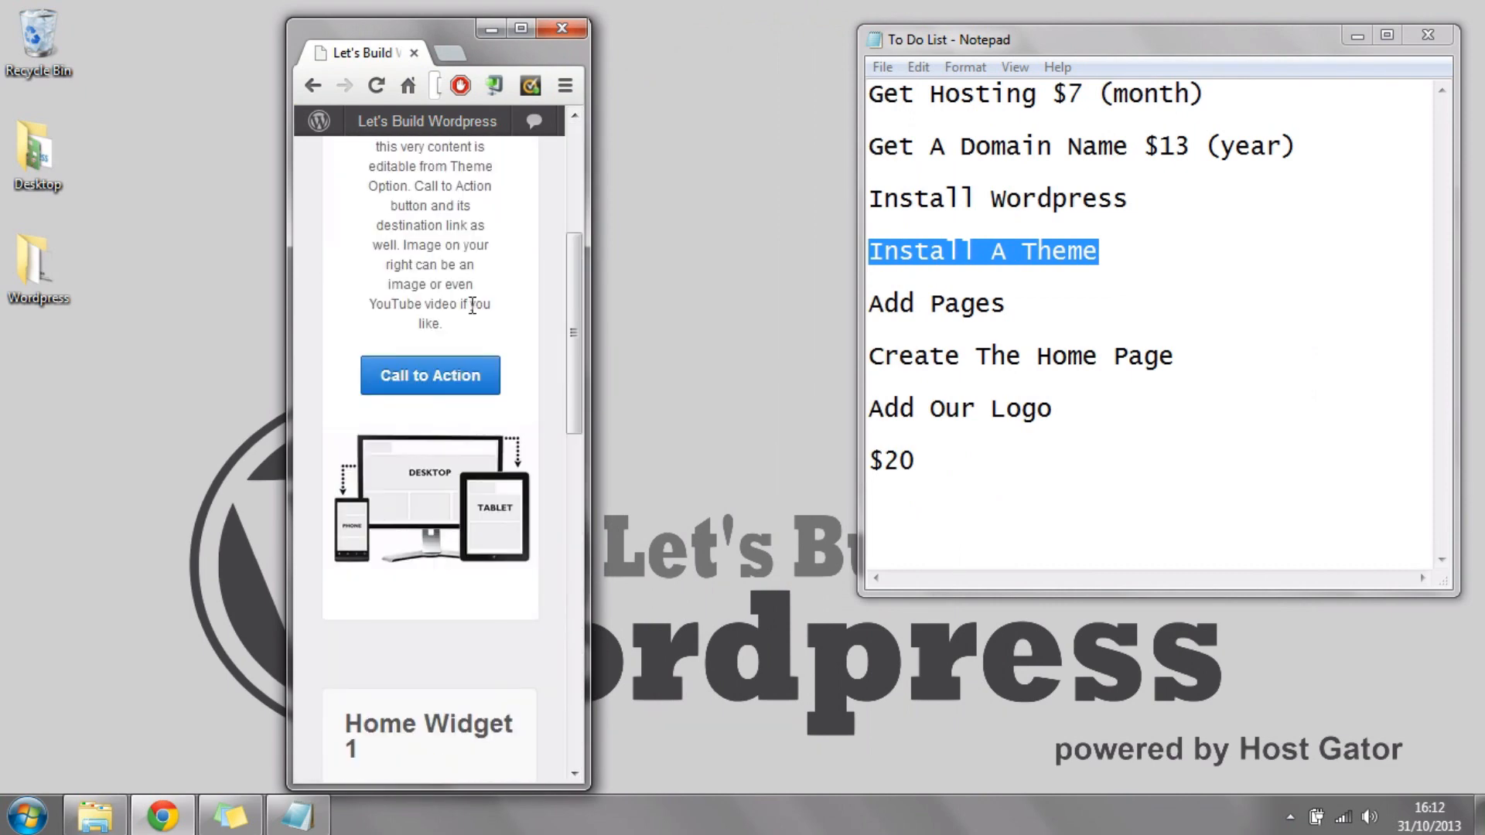
scroll(473, 307, "up", 5)
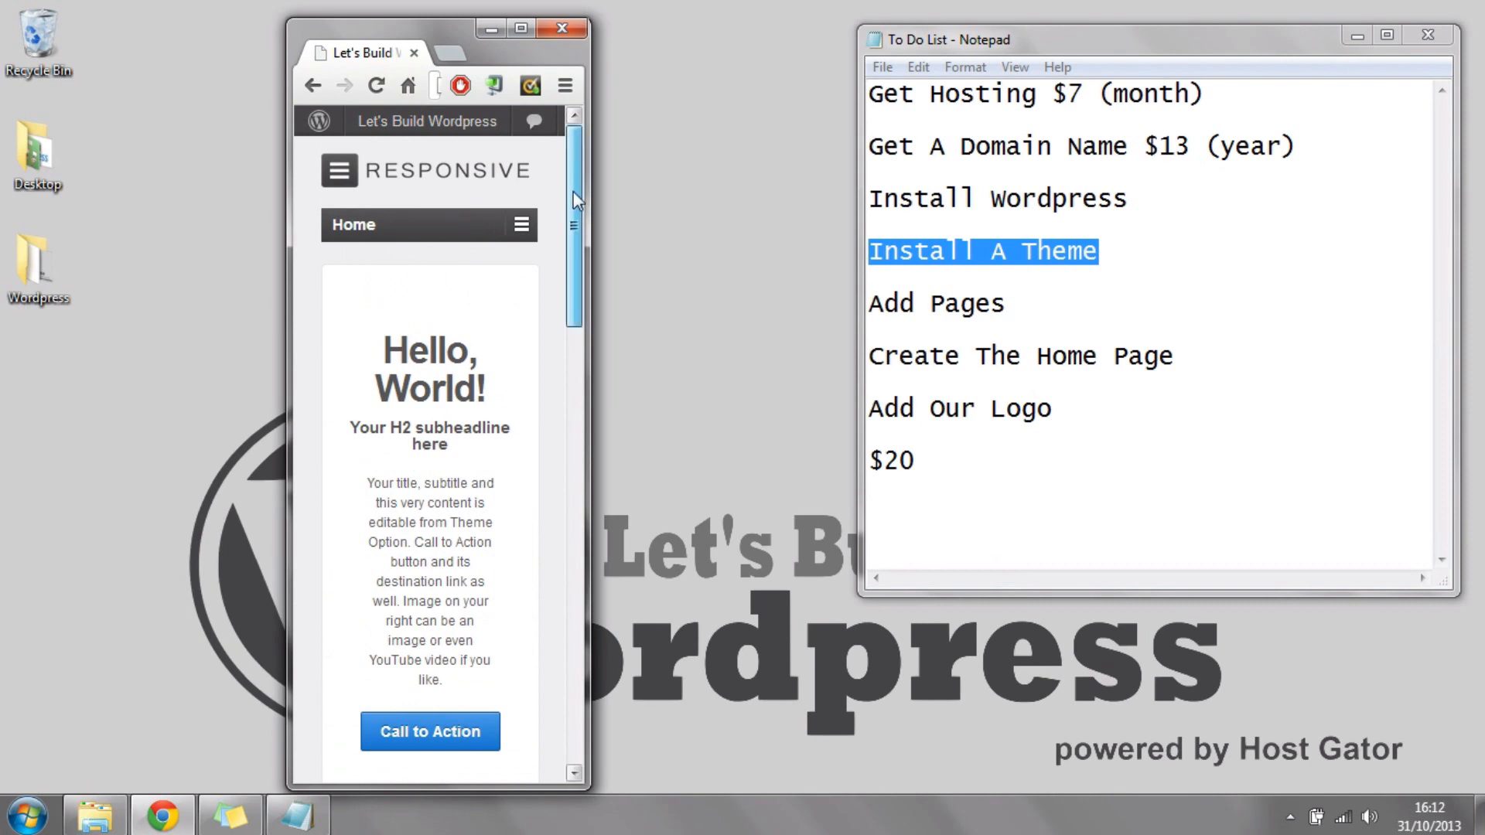
left_click(519, 28)
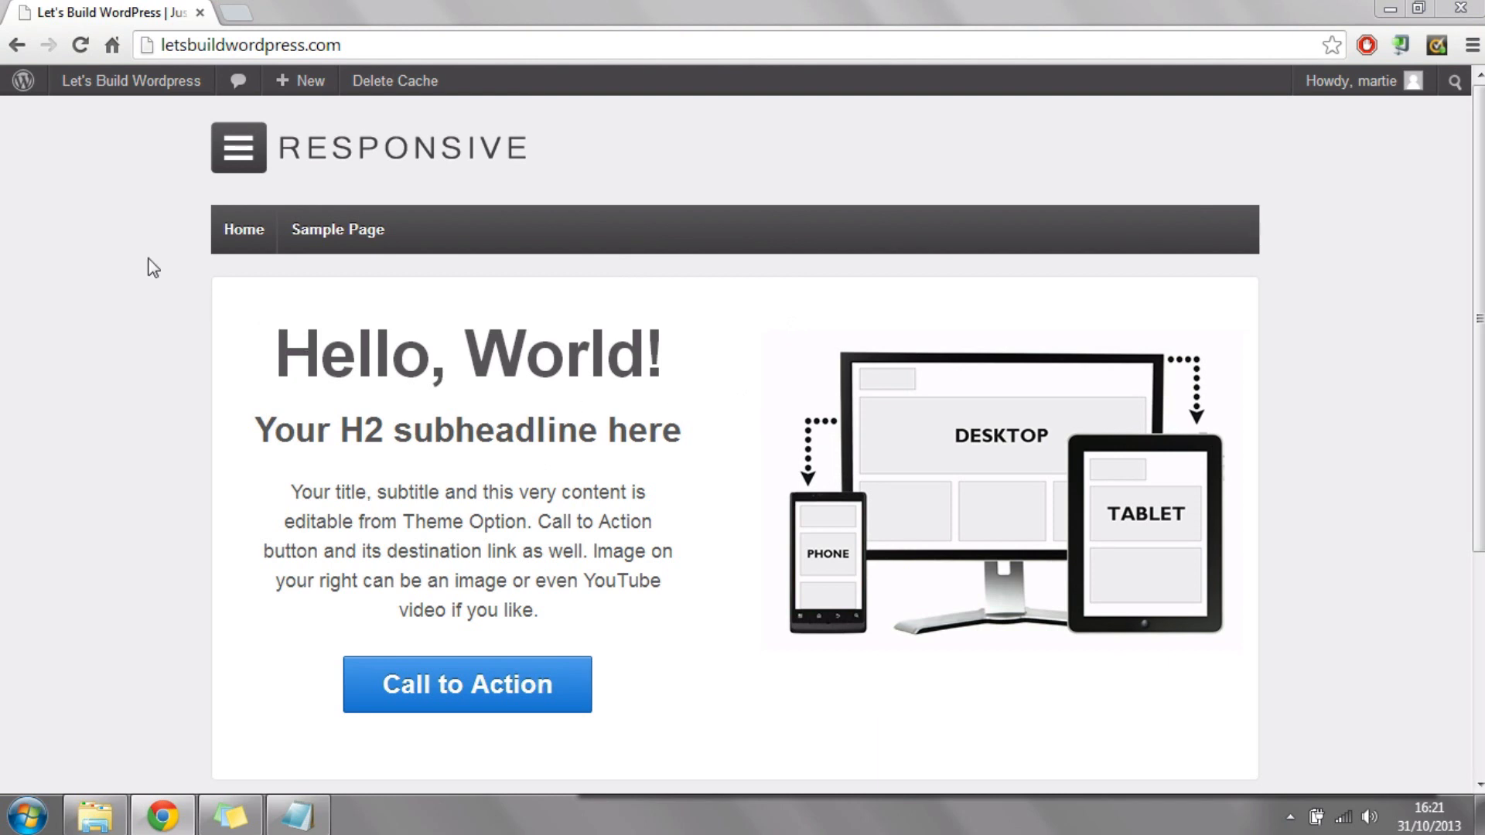
Step: Return from the live site to the WordPress dashboard and highlight the site's domain in its address
mouse_move(133, 92)
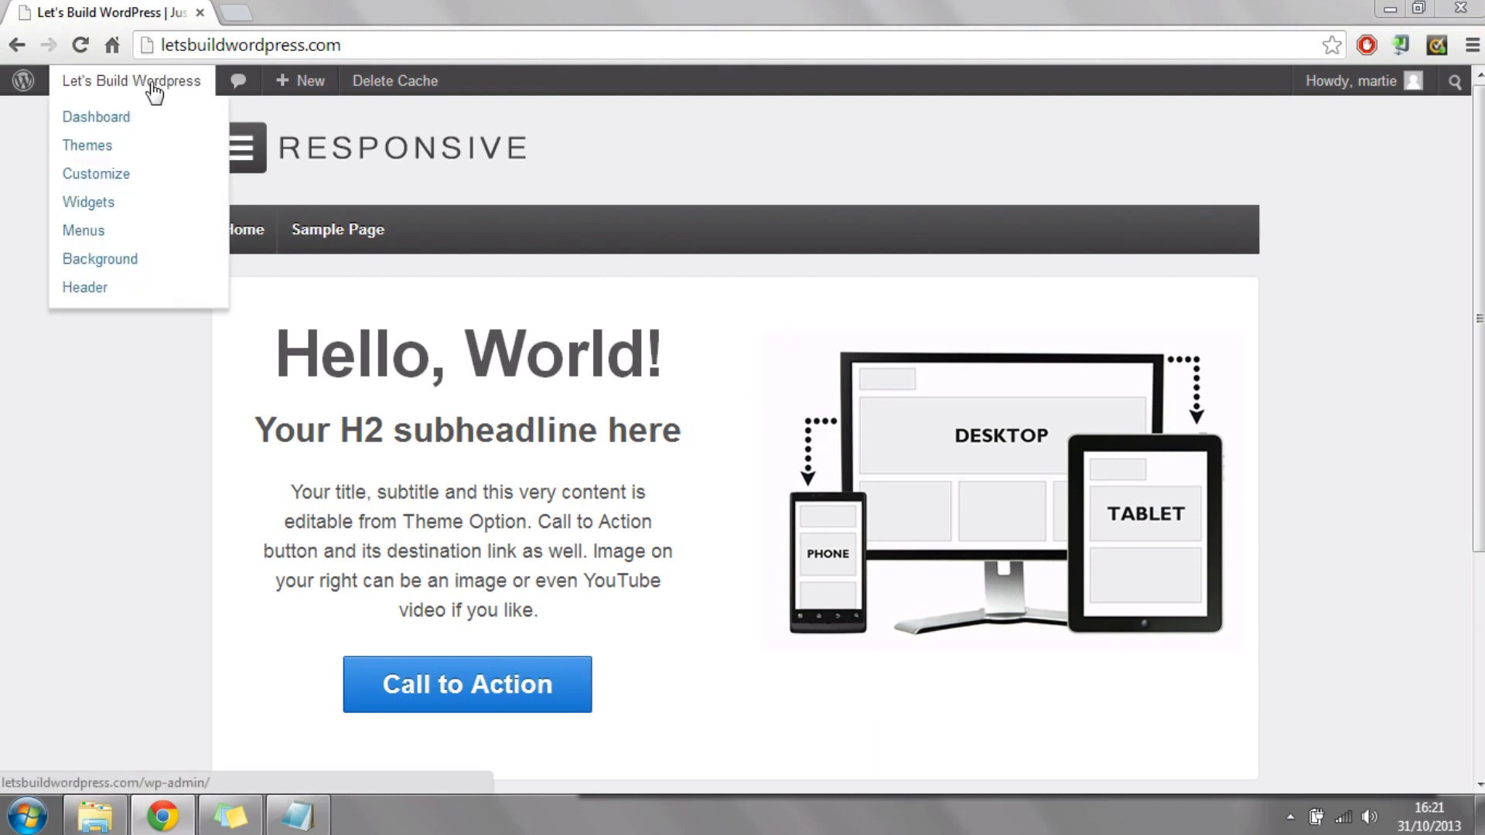
left_click(116, 122)
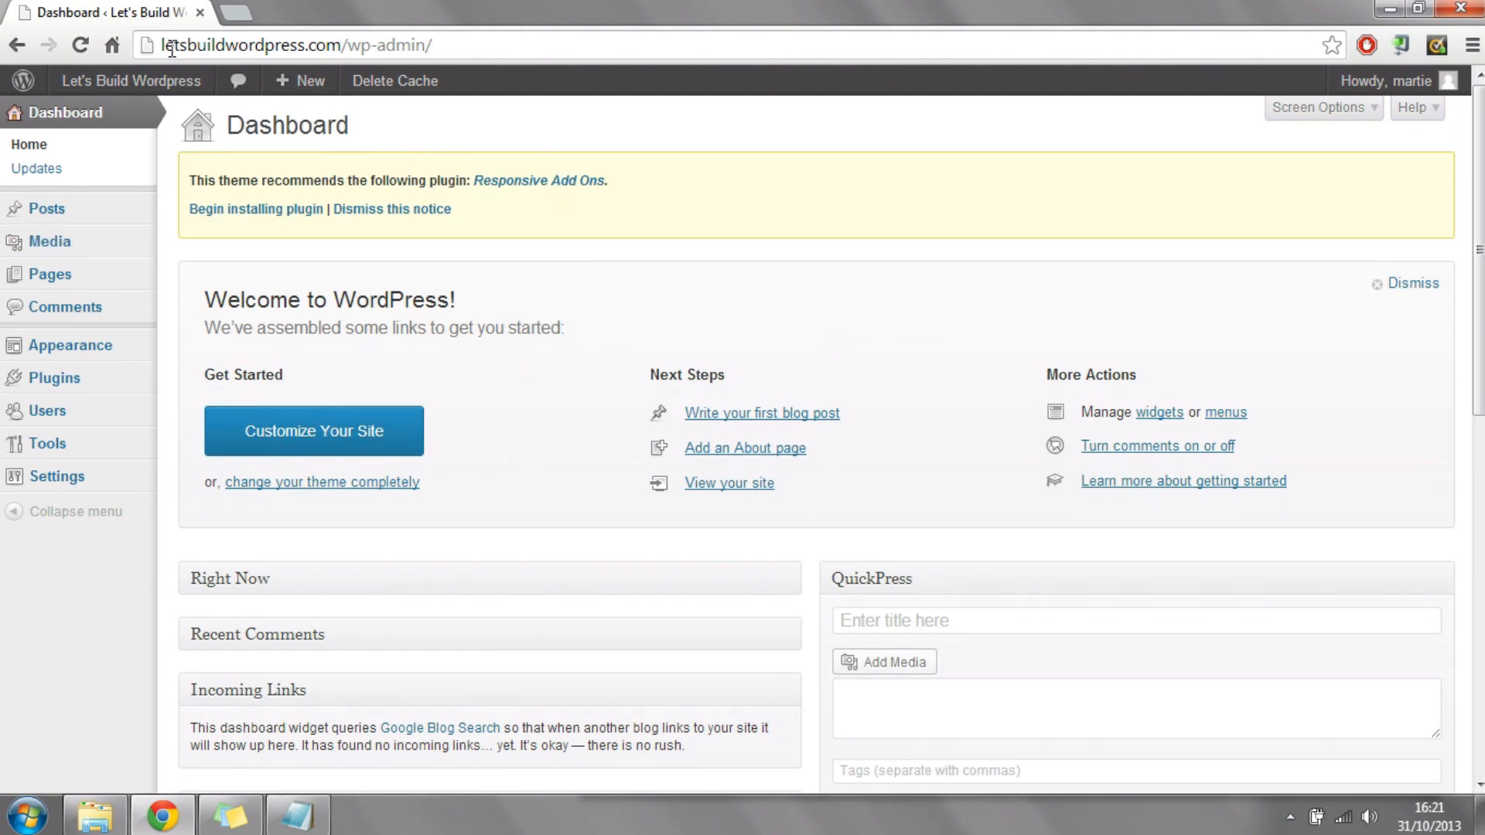
left_click_drag(167, 44, 361, 54)
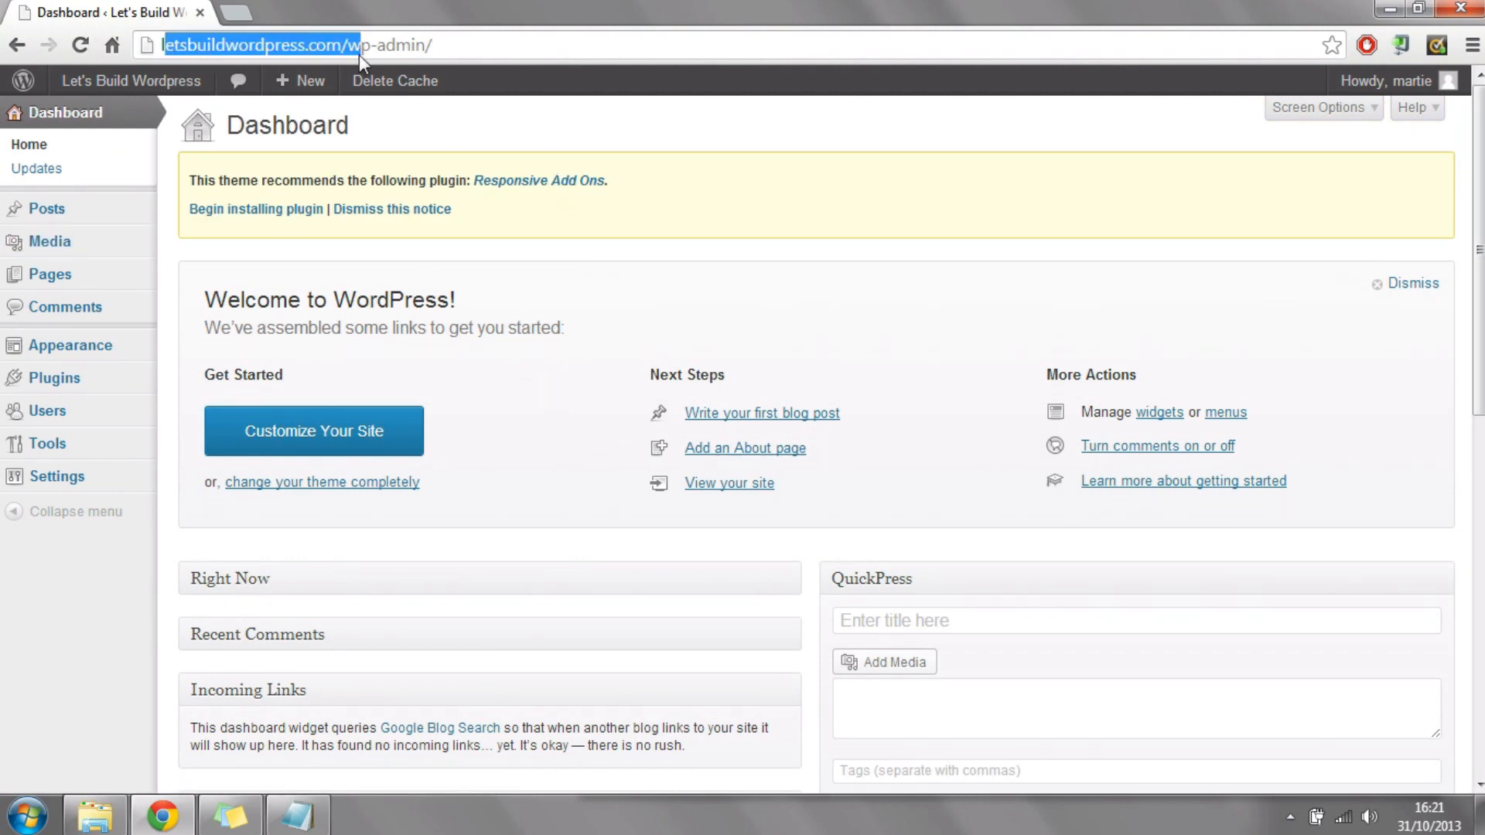
Step: Highlight the /wp-admin/ part of the dashboard's web address, then clear the highlight
left_click(341, 44)
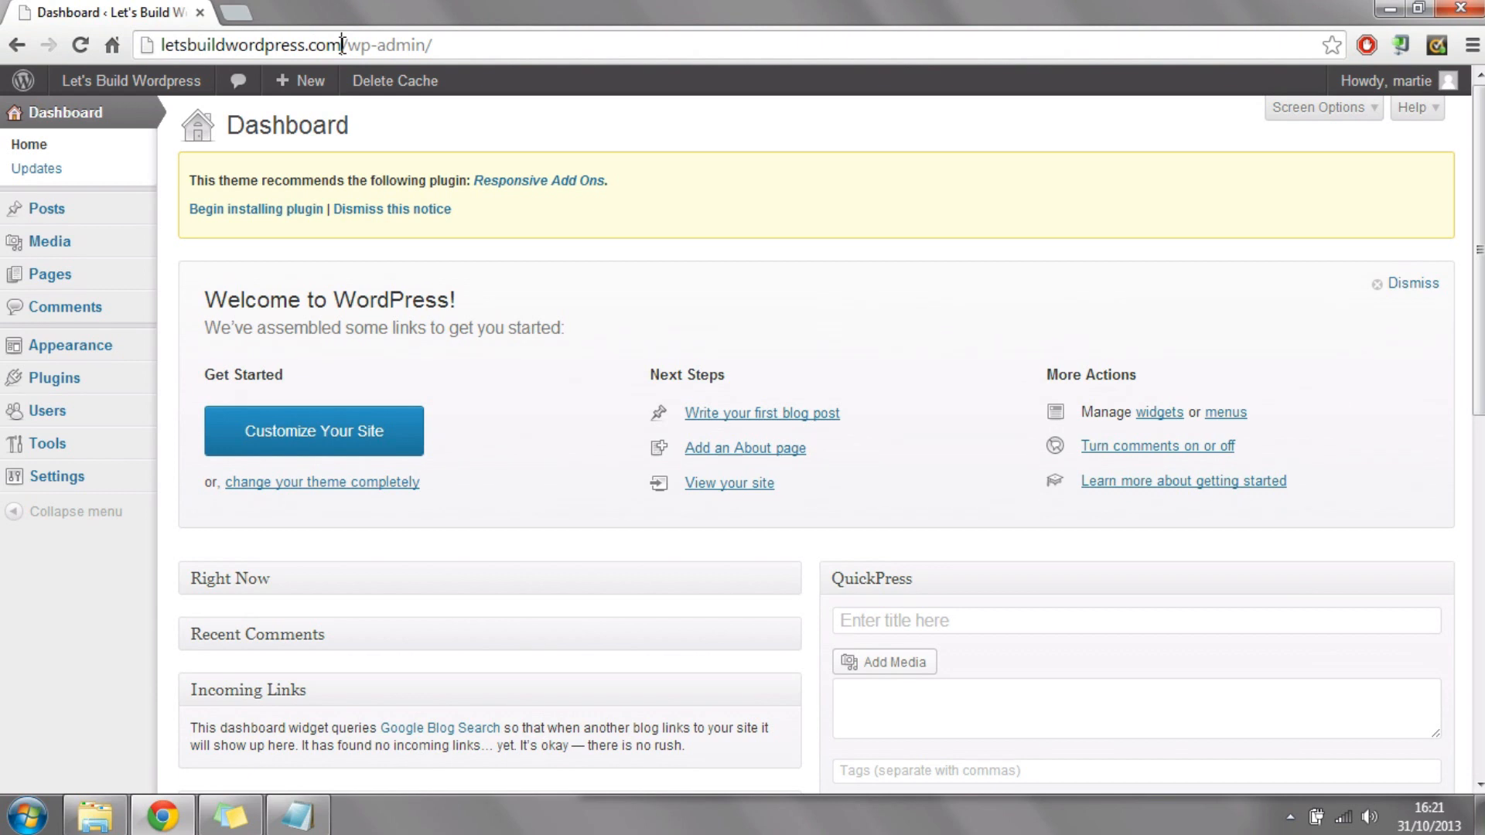
left_click_drag(341, 44, 448, 44)
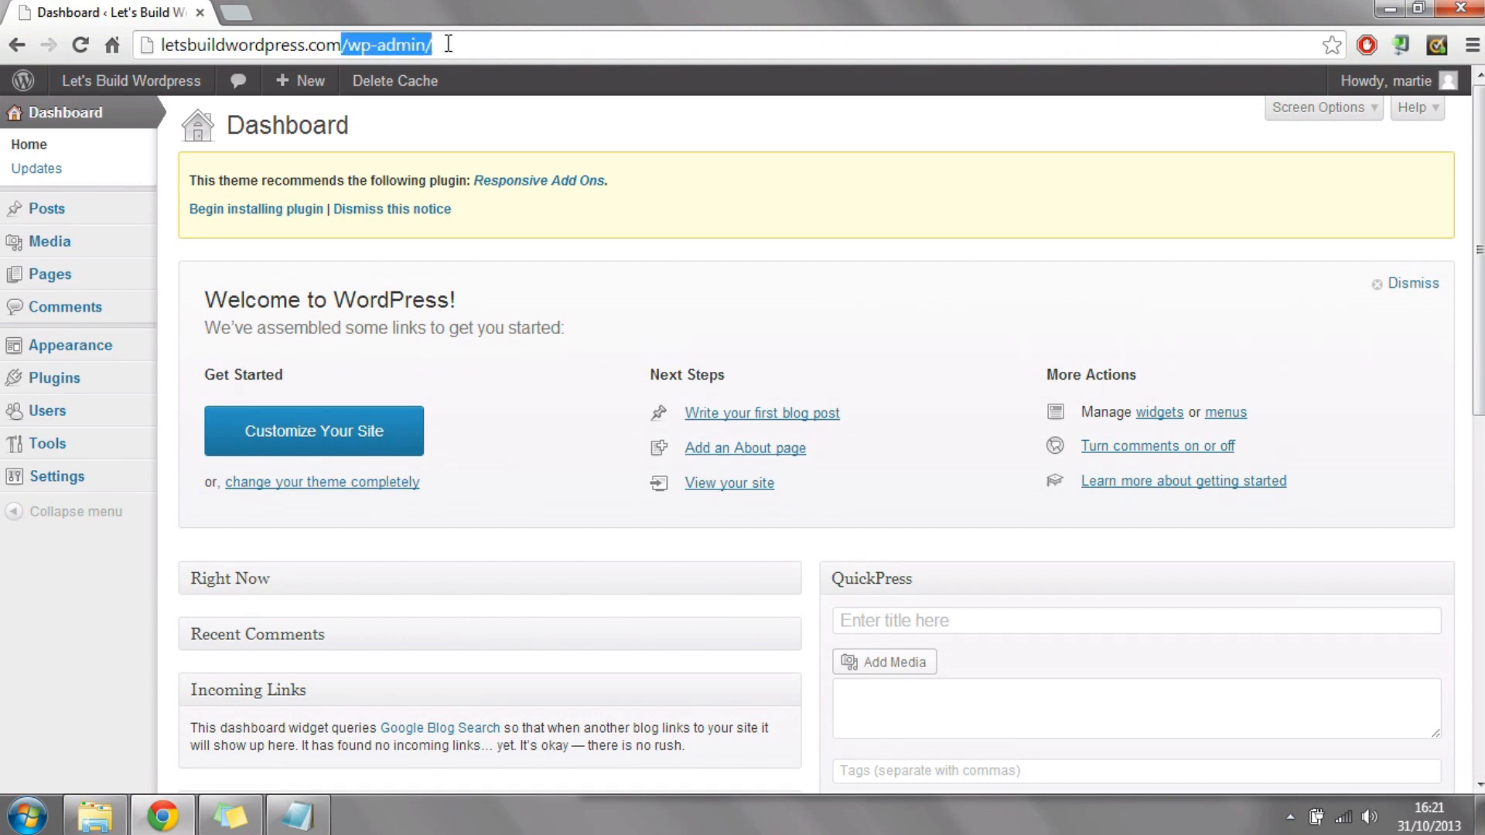
left_click(847, 276)
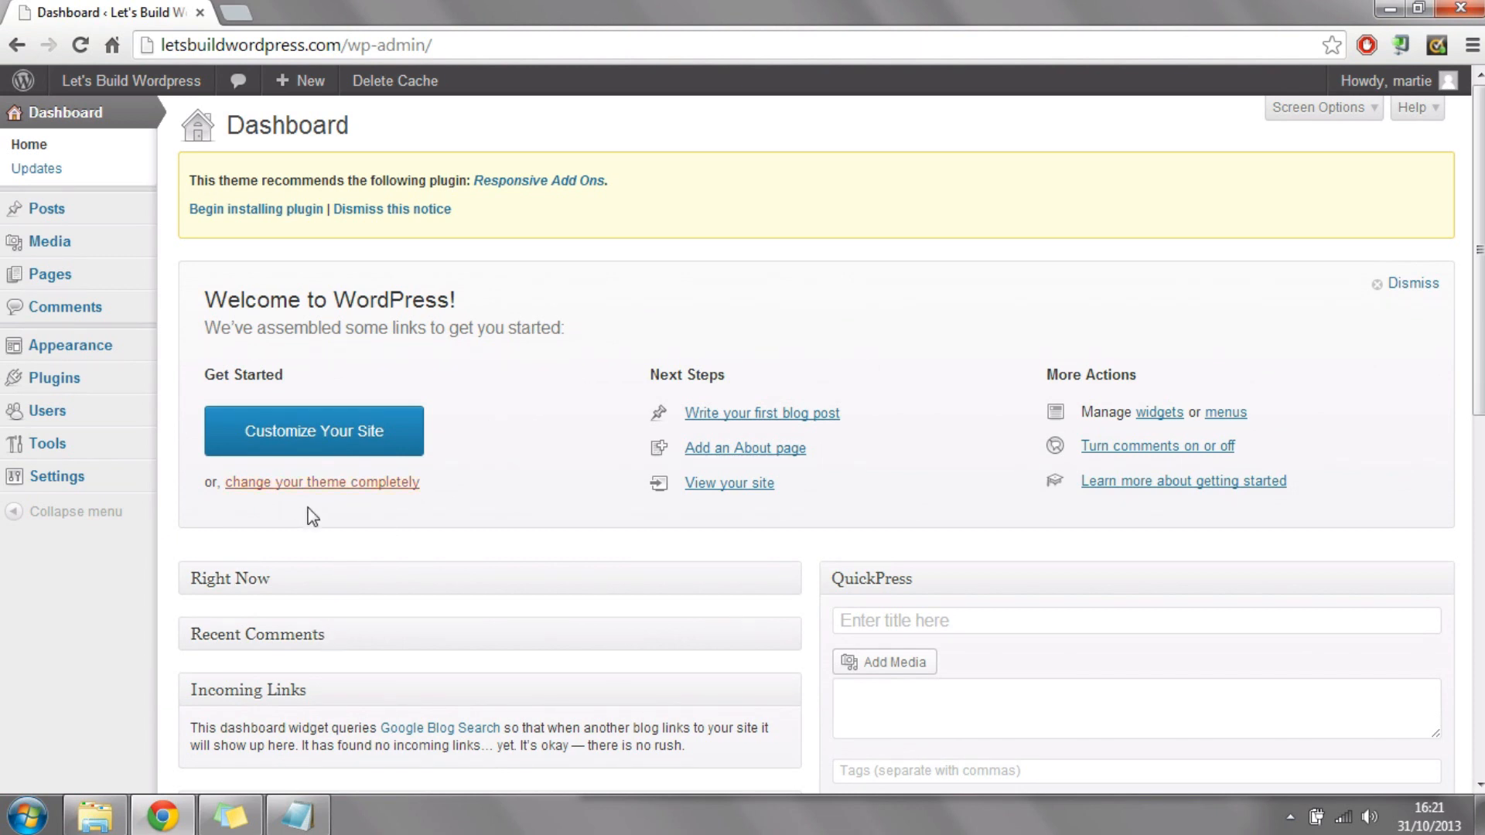
Step: Add a new page to the site and title it "About Us"
mouse_move(89, 283)
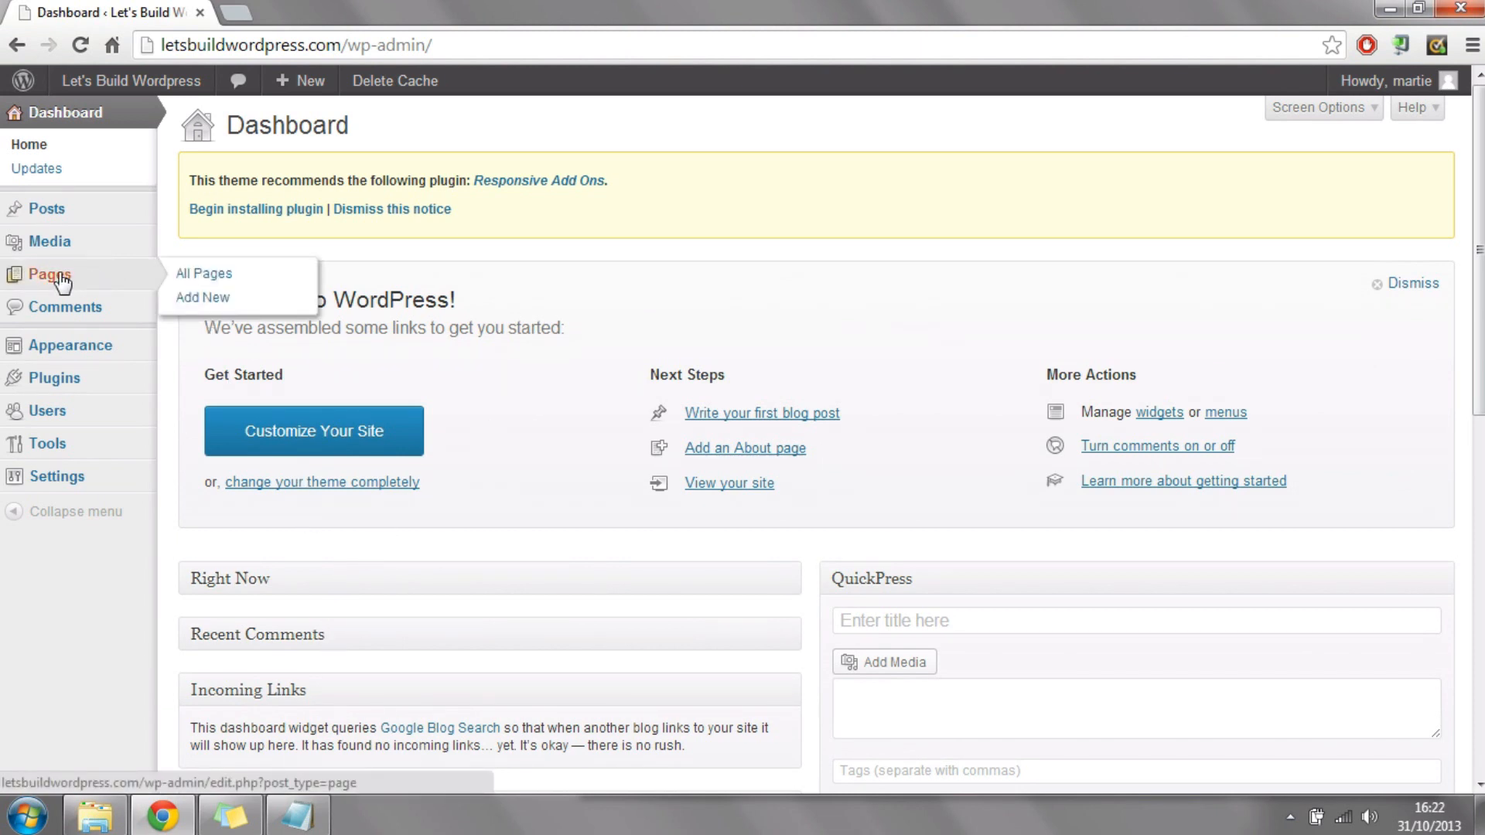
left_click(75, 280)
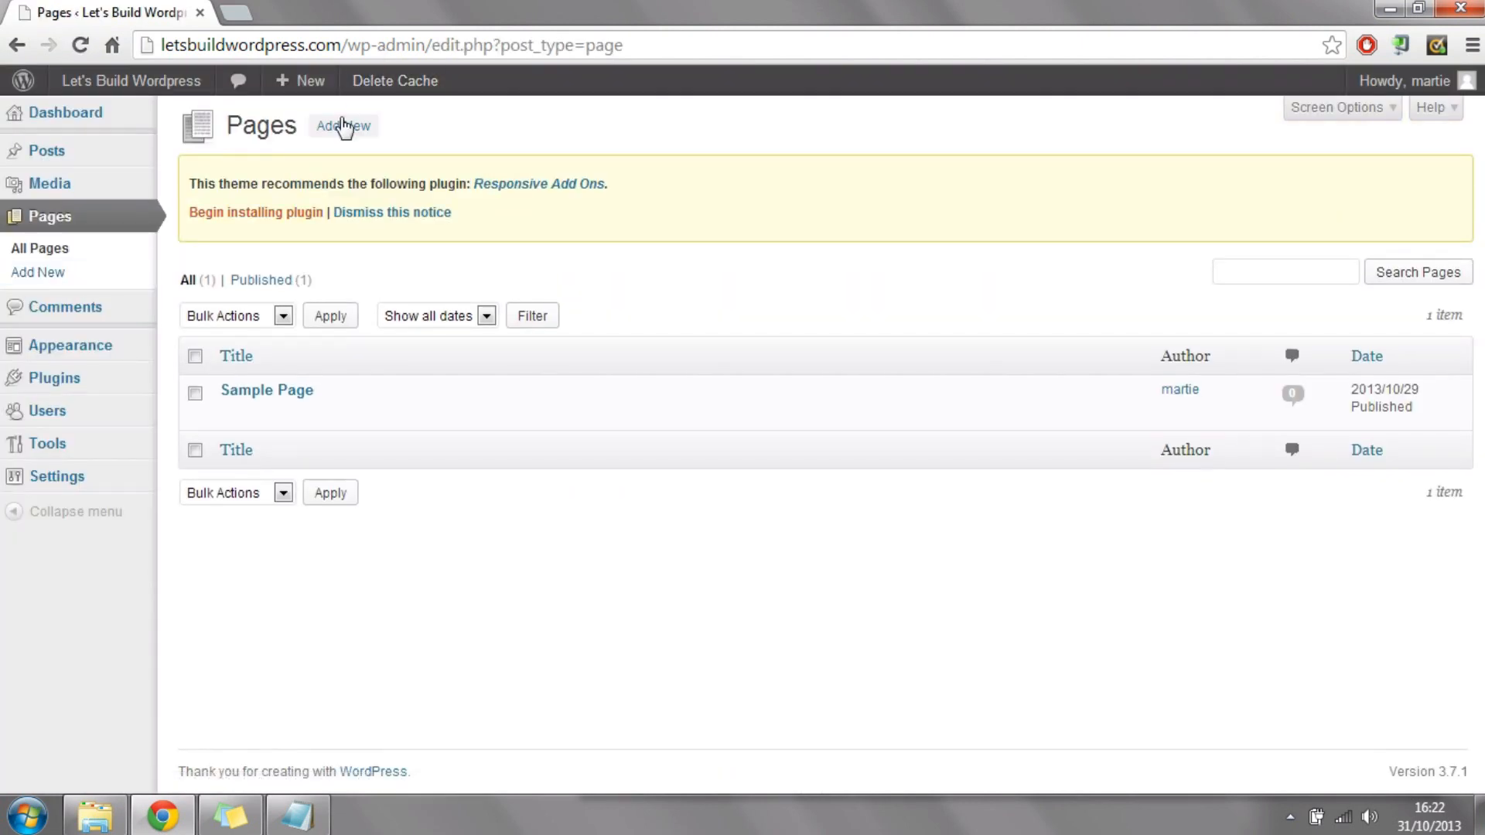
left_click(349, 131)
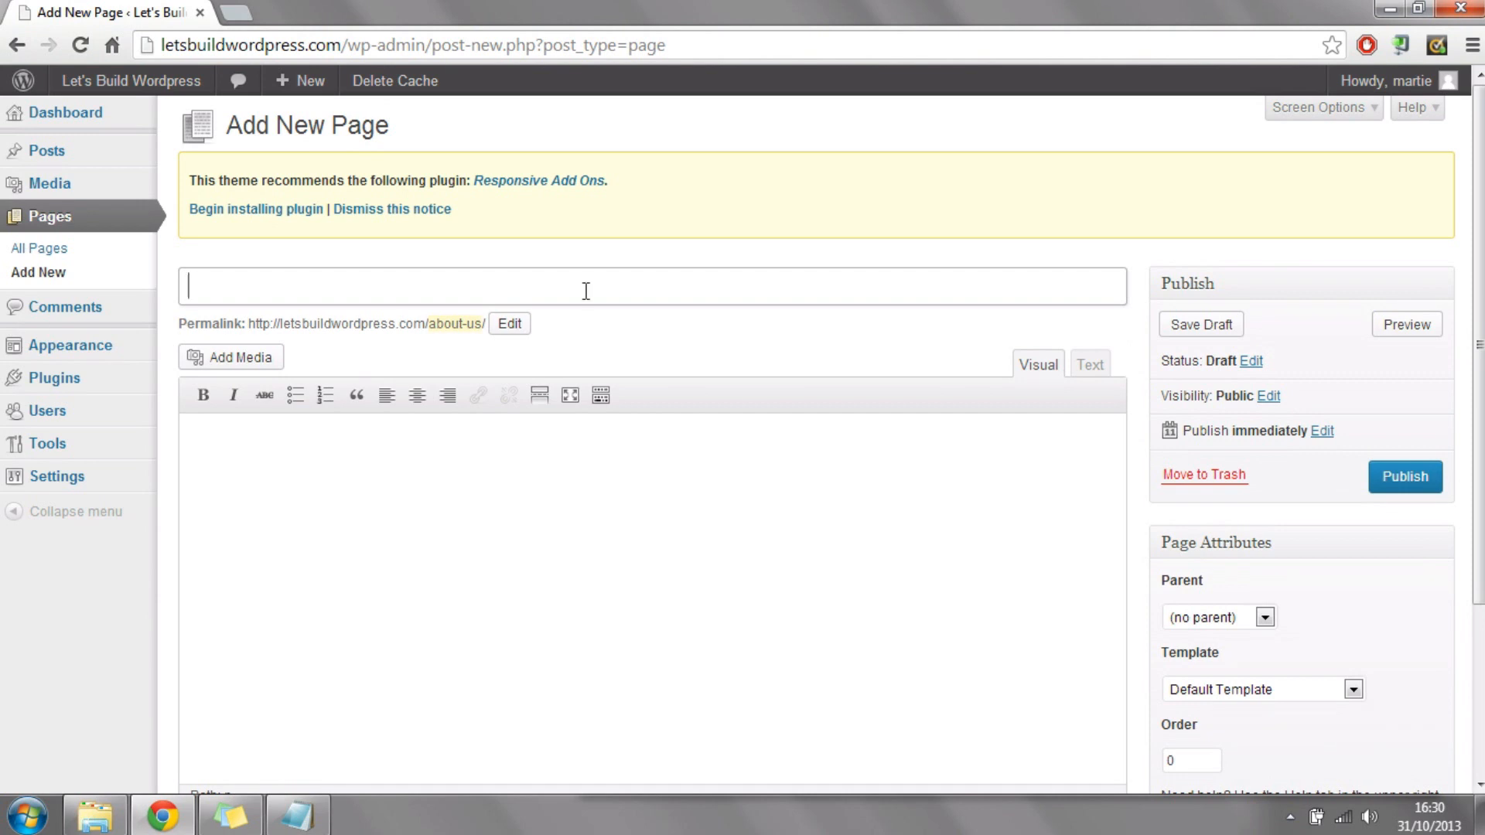
type("out Us")
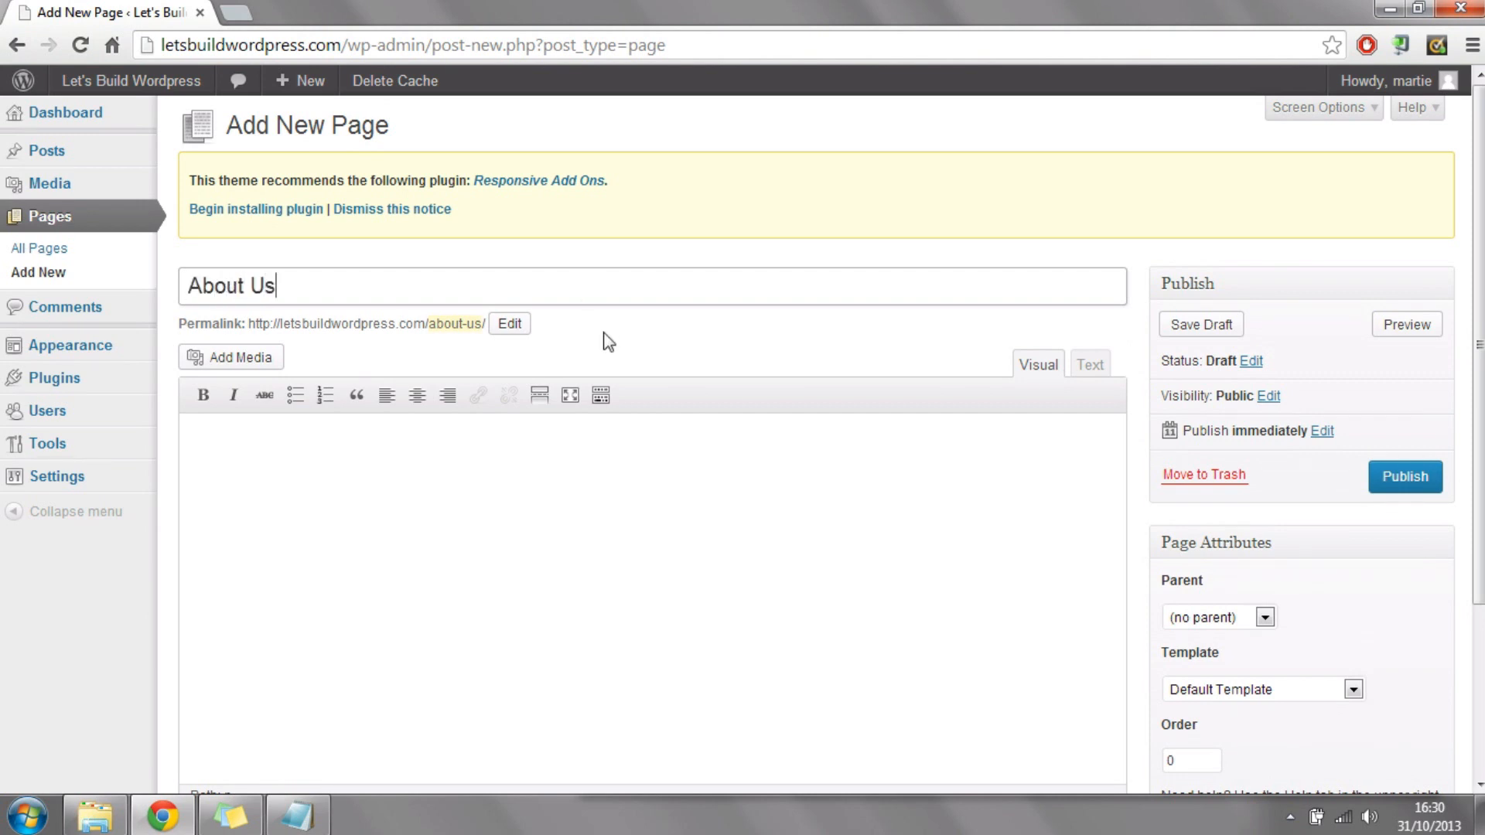
left_click_drag(321, 288, 134, 301)
Step: Copy the two "about us" paragraphs from the sticky note and paste them into the About Us page's body
left_click(326, 496)
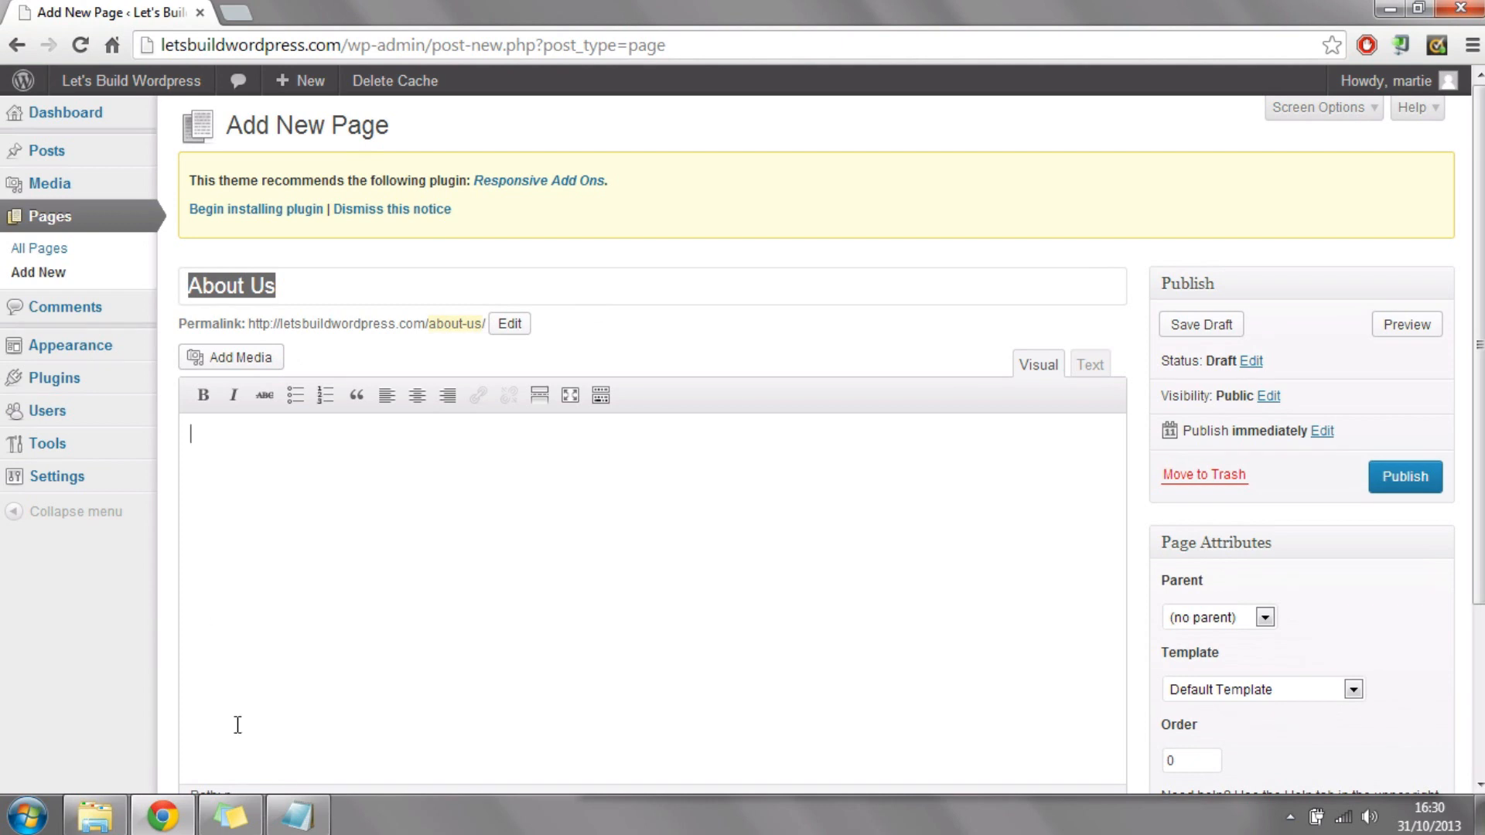
left_click(231, 821)
left_click(883, 323)
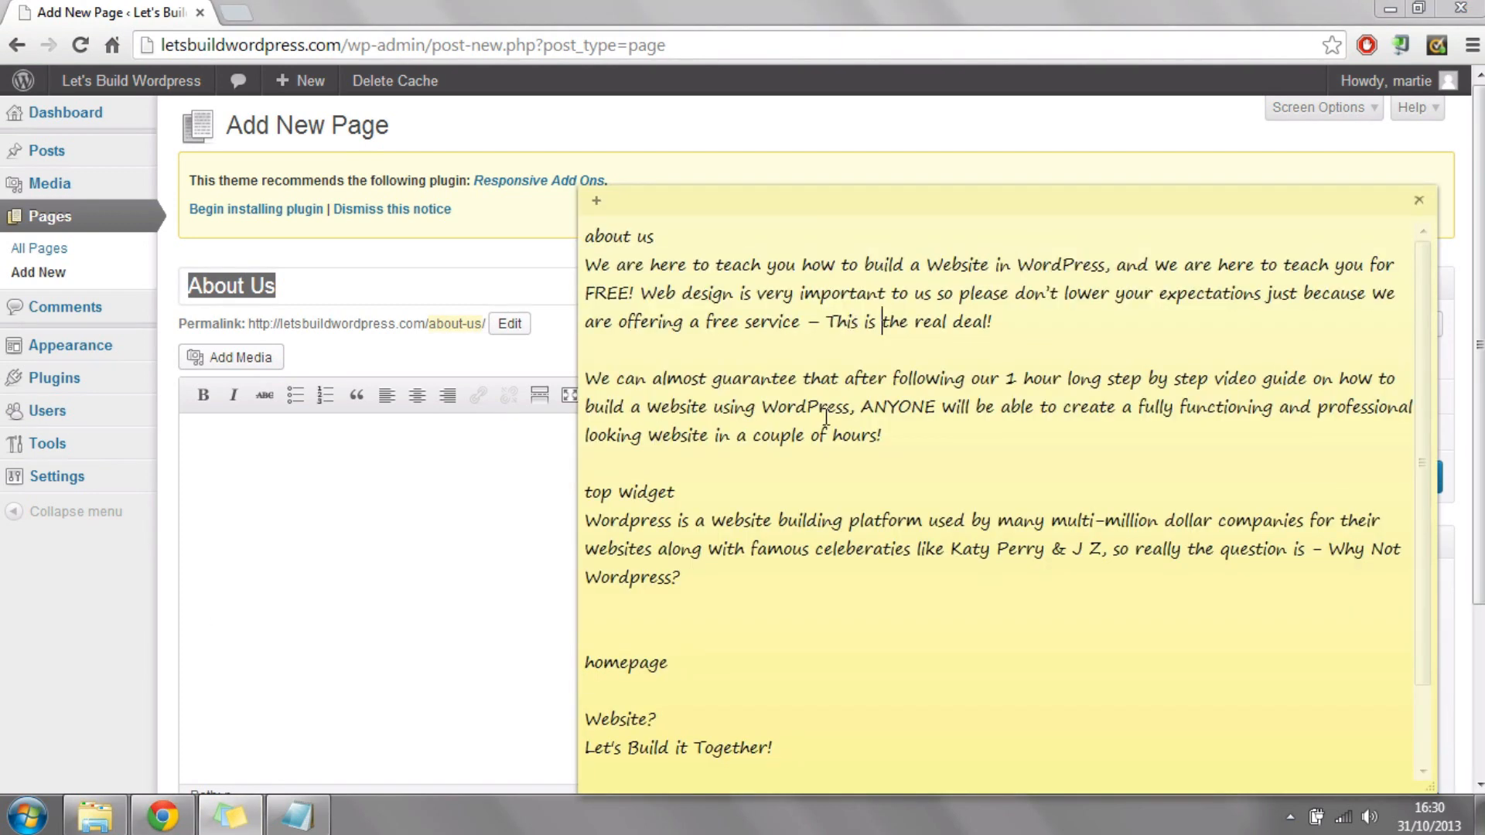
left_click_drag(882, 437, 585, 267)
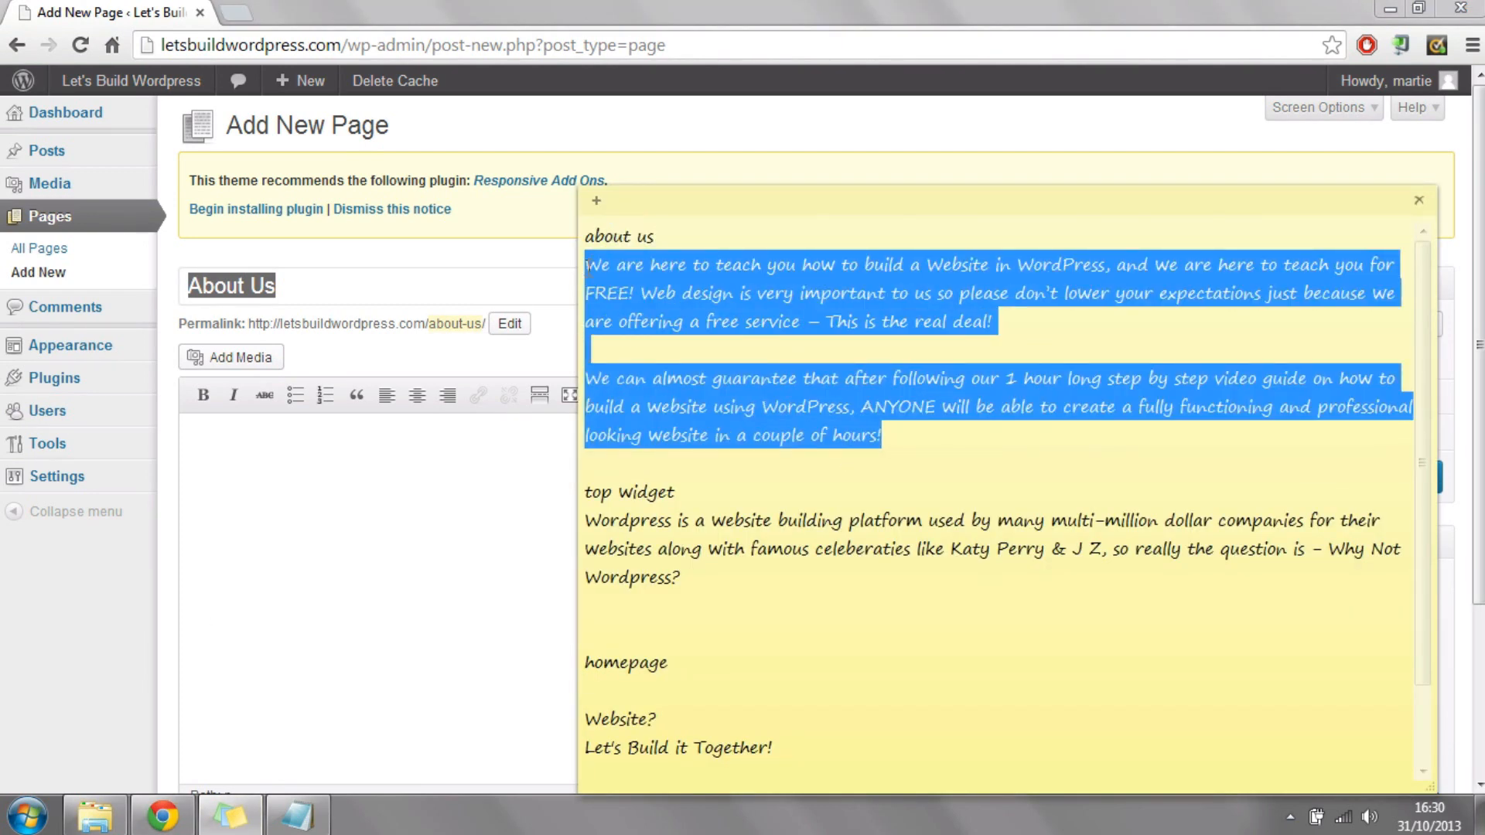
right_click(708, 266)
left_click(762, 303)
left_click(465, 526)
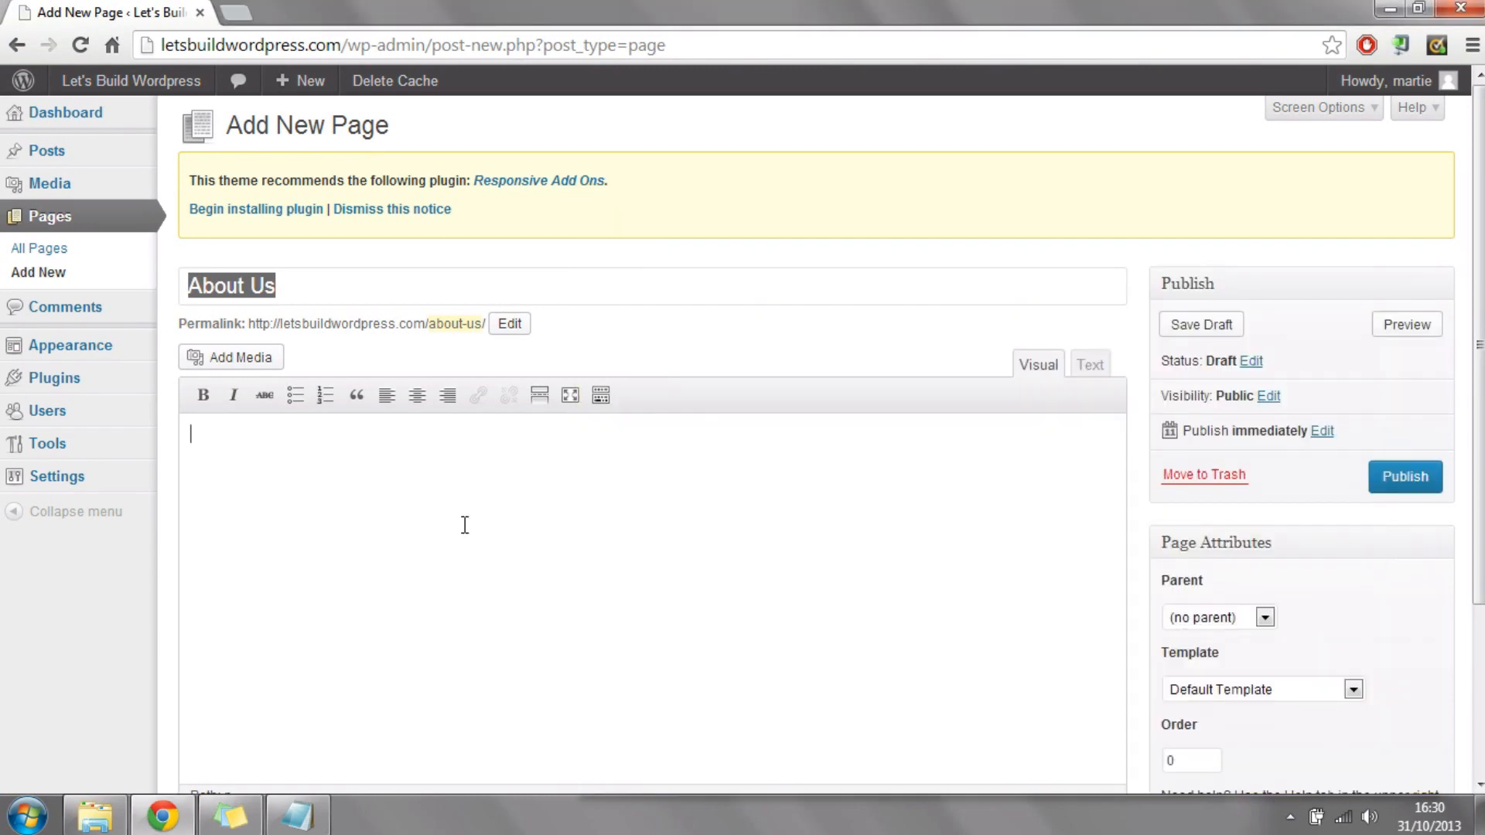
key("ctrl+v")
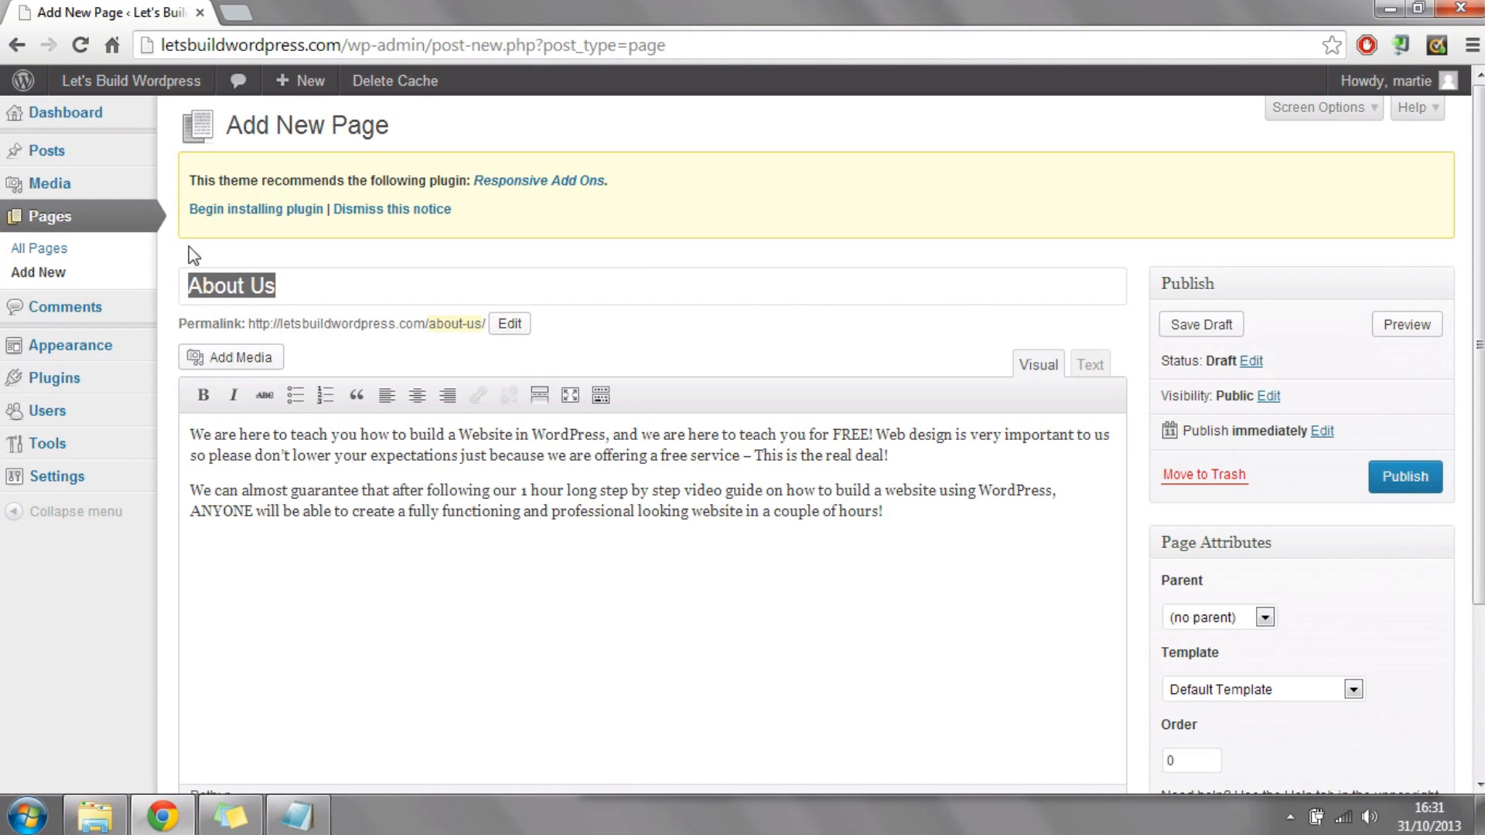
Step: Upload the "men in black" image from the Wordpress folder to the media library for the About Us page
left_click(271, 362)
left_click(269, 360)
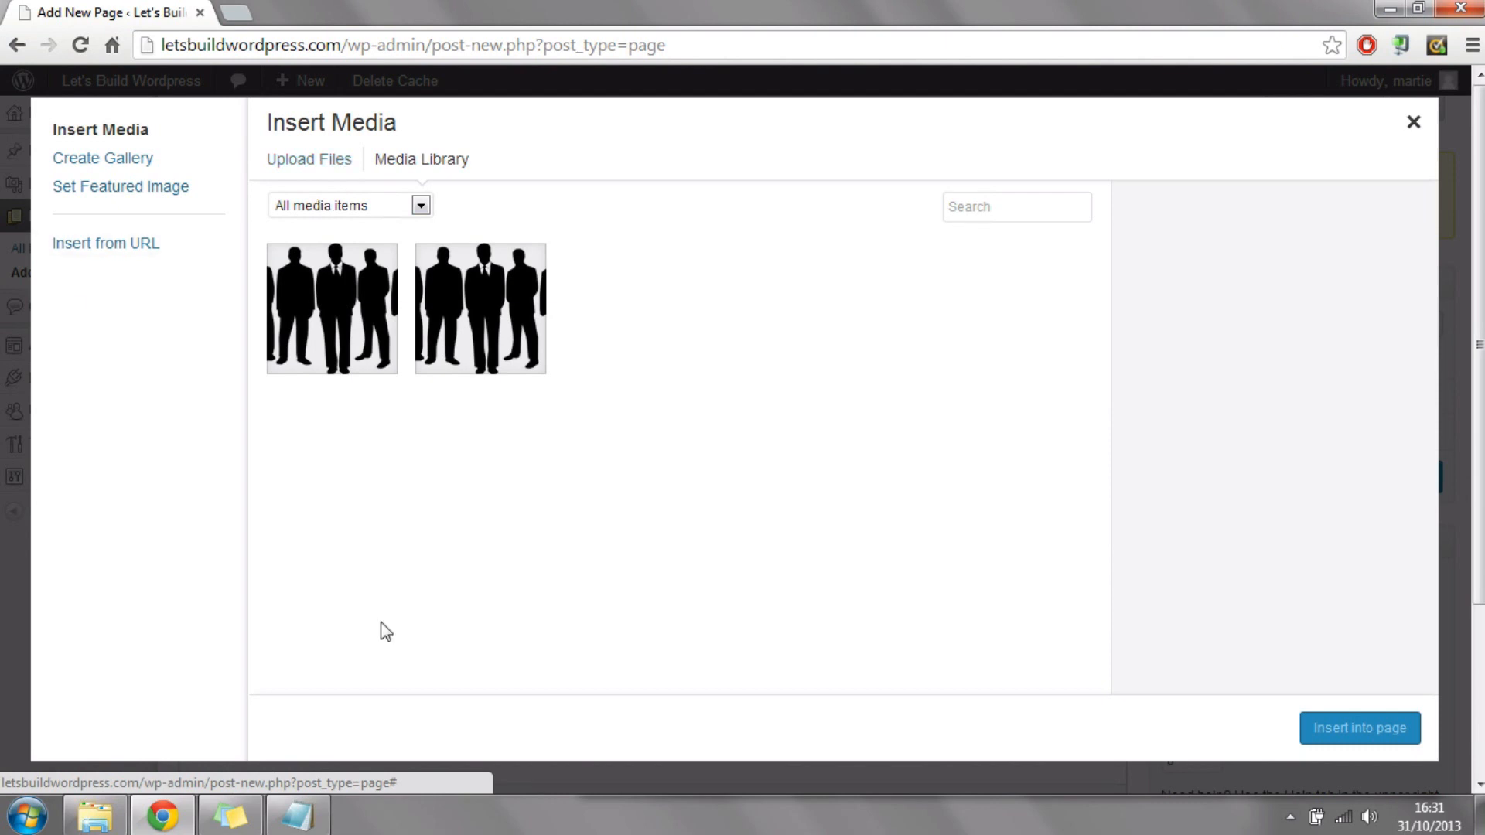
left_click(323, 159)
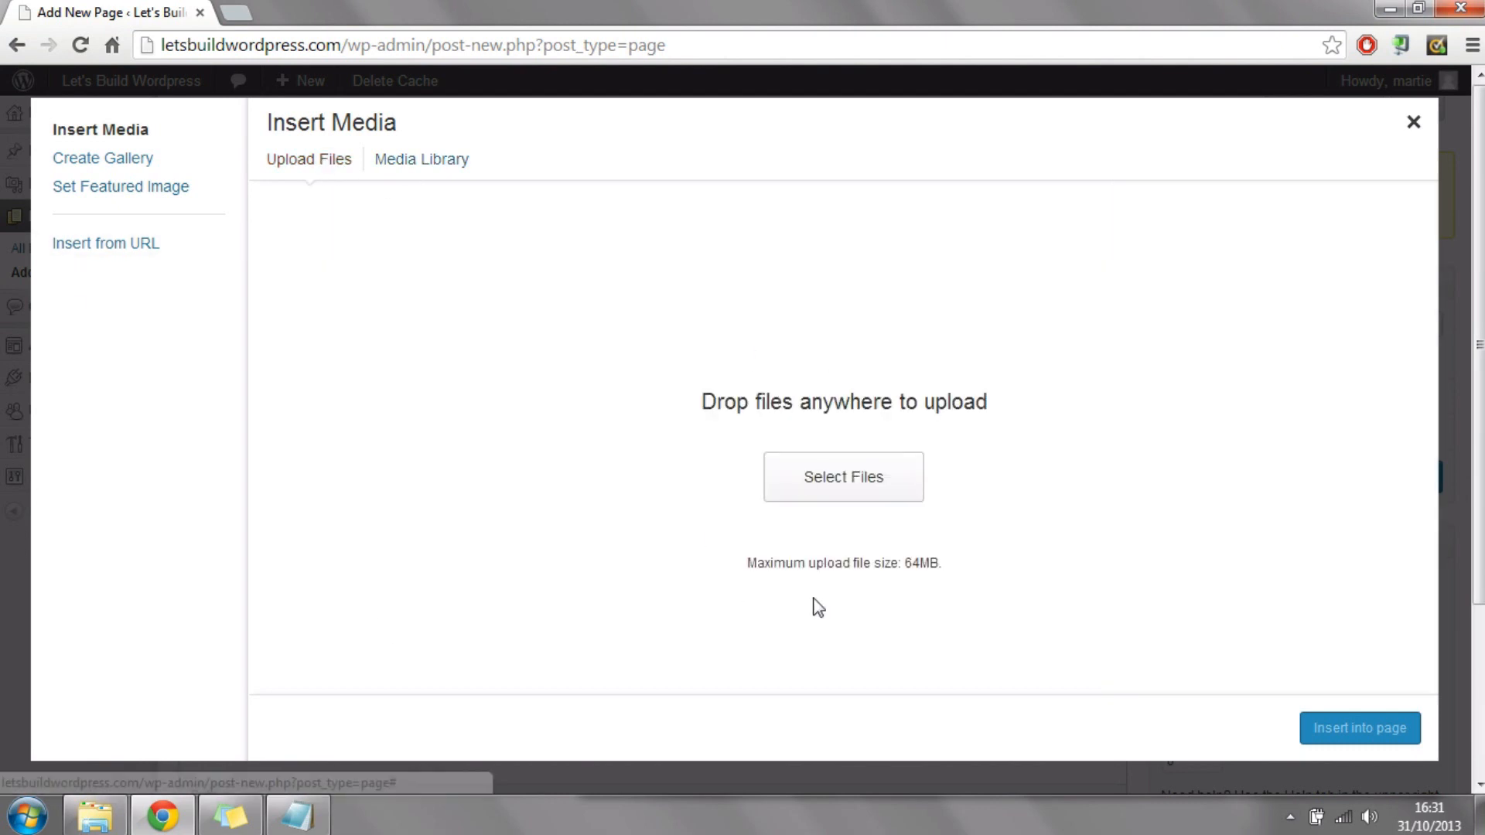
left_click(830, 486)
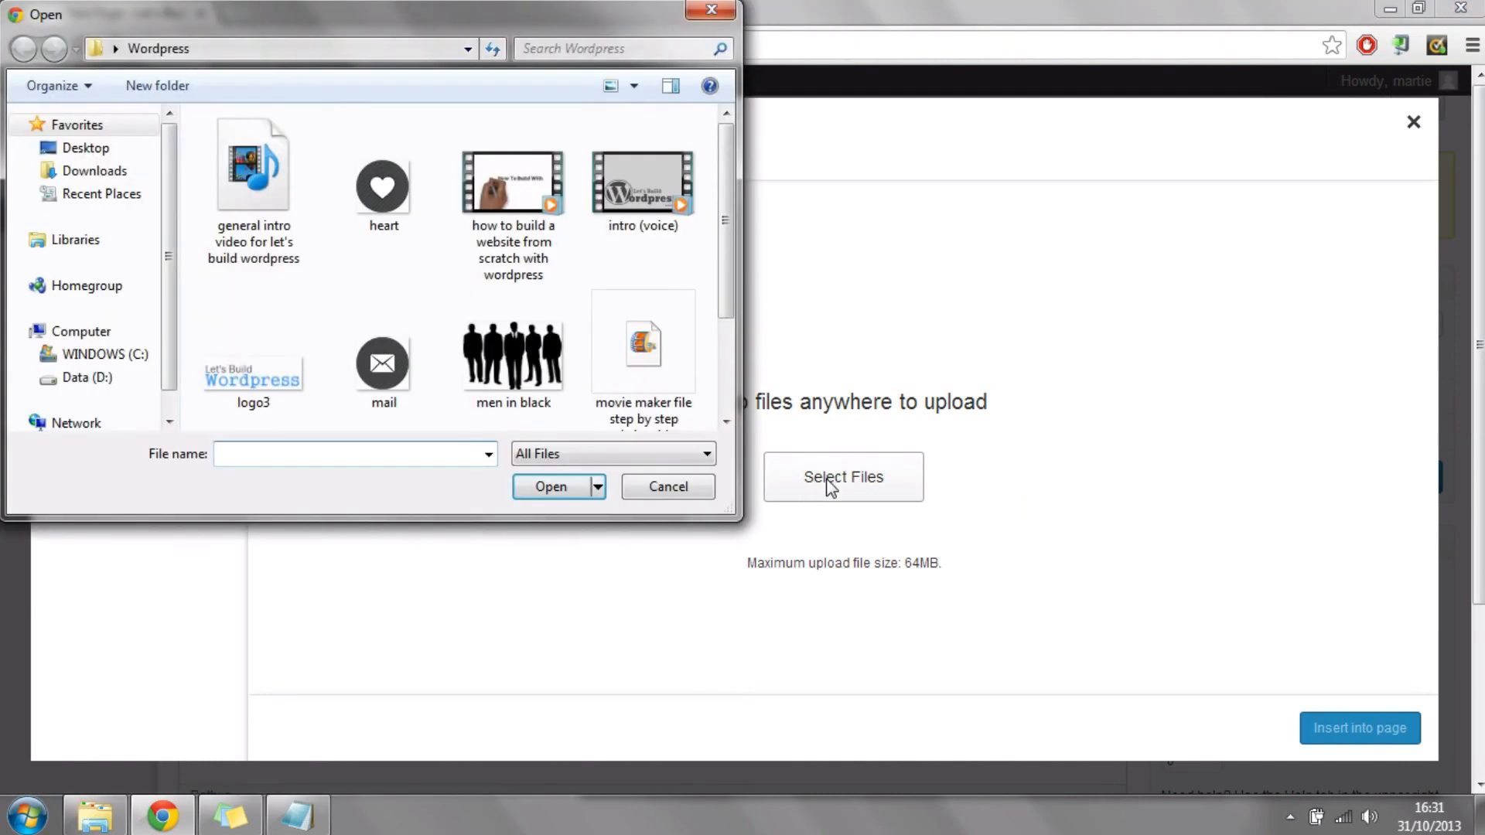
left_click(512, 356)
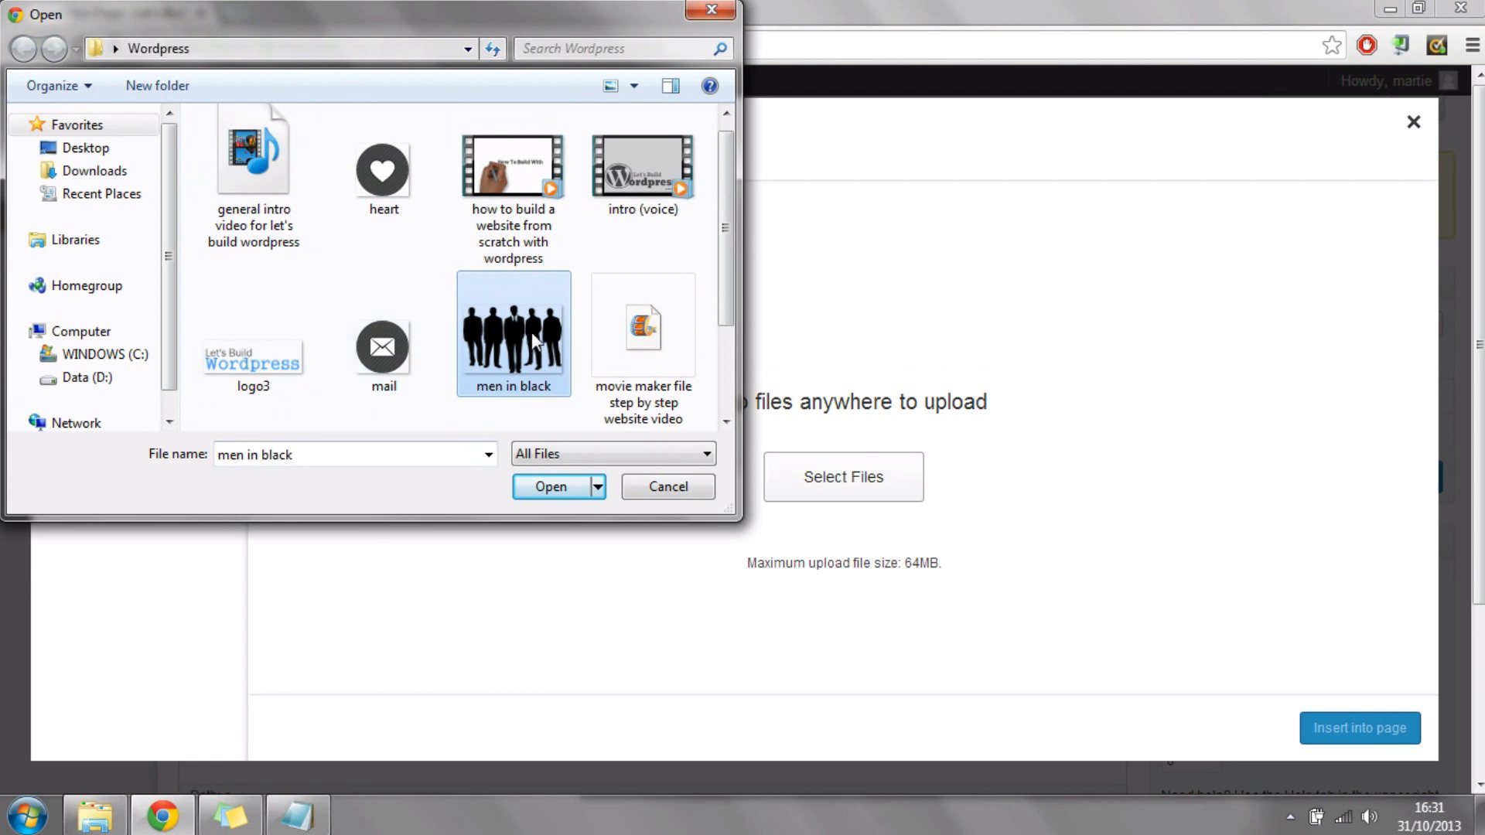
left_click(558, 495)
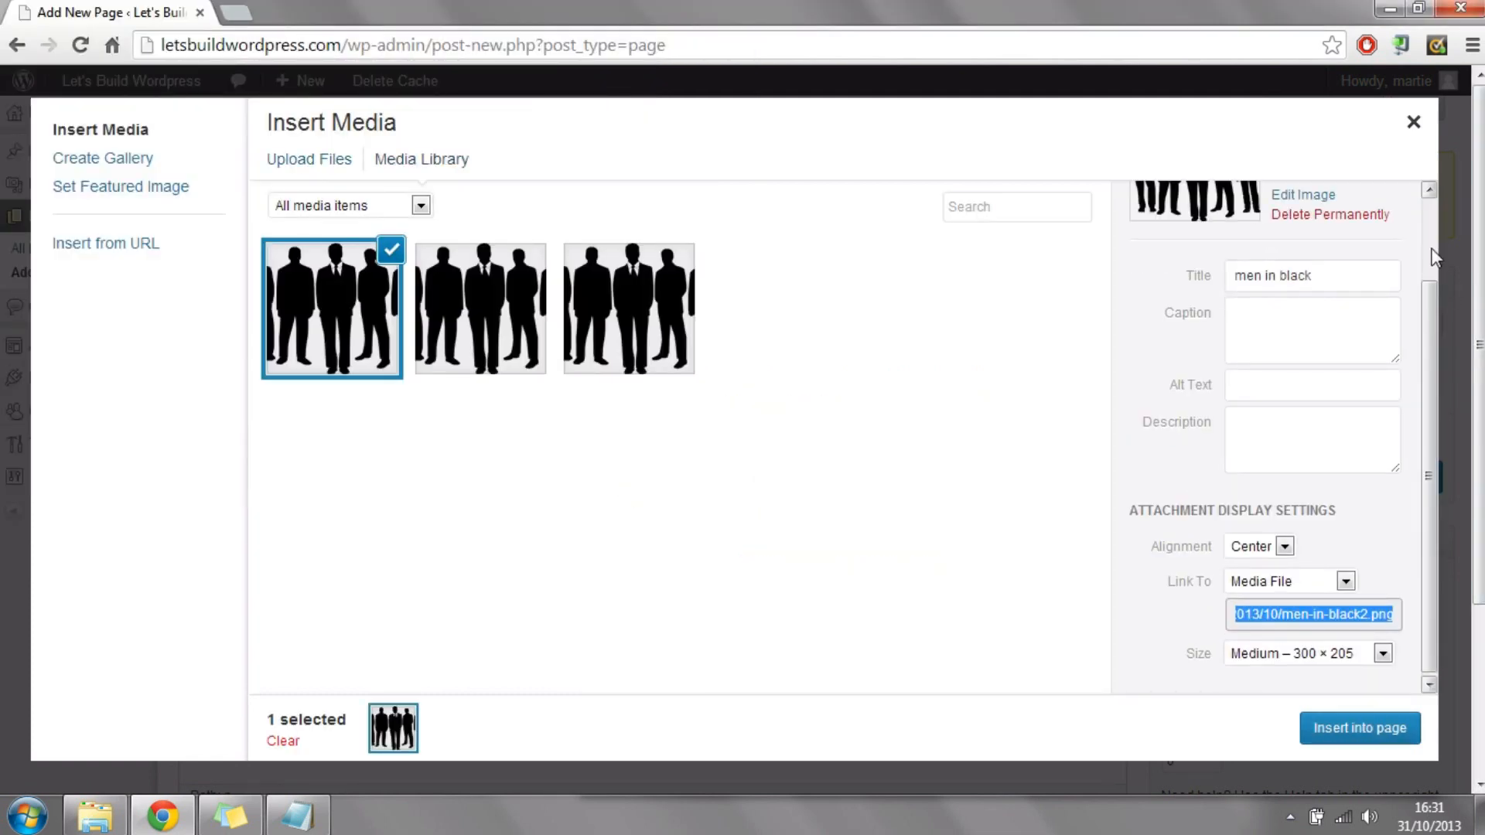
Step: Insert the men in black image into the page with Center alignment and the Medium – 300 × 205 size
left_click_drag(1430, 306, 1430, 308)
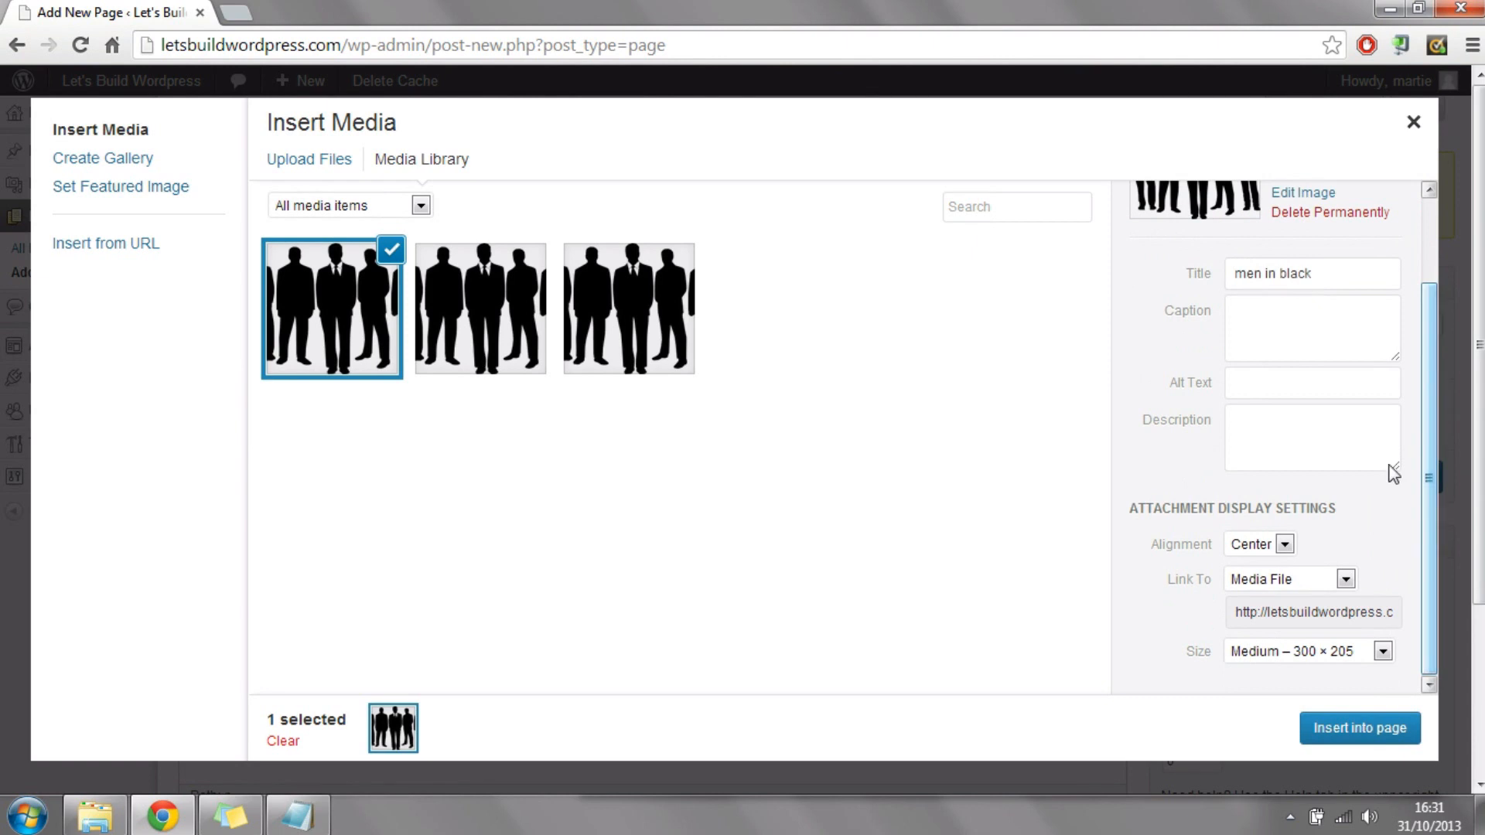
left_click(1284, 545)
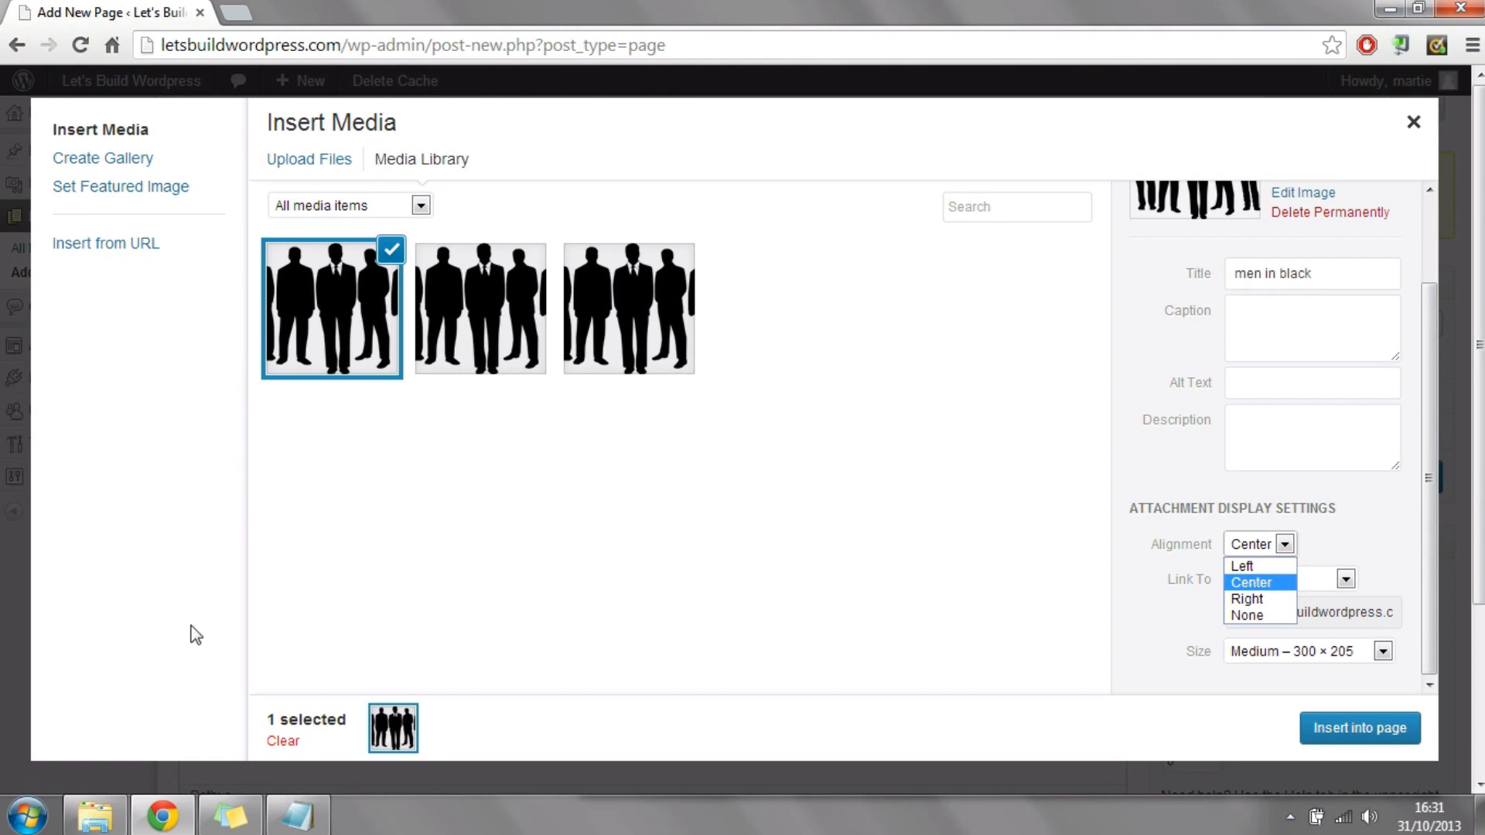
left_click(1247, 584)
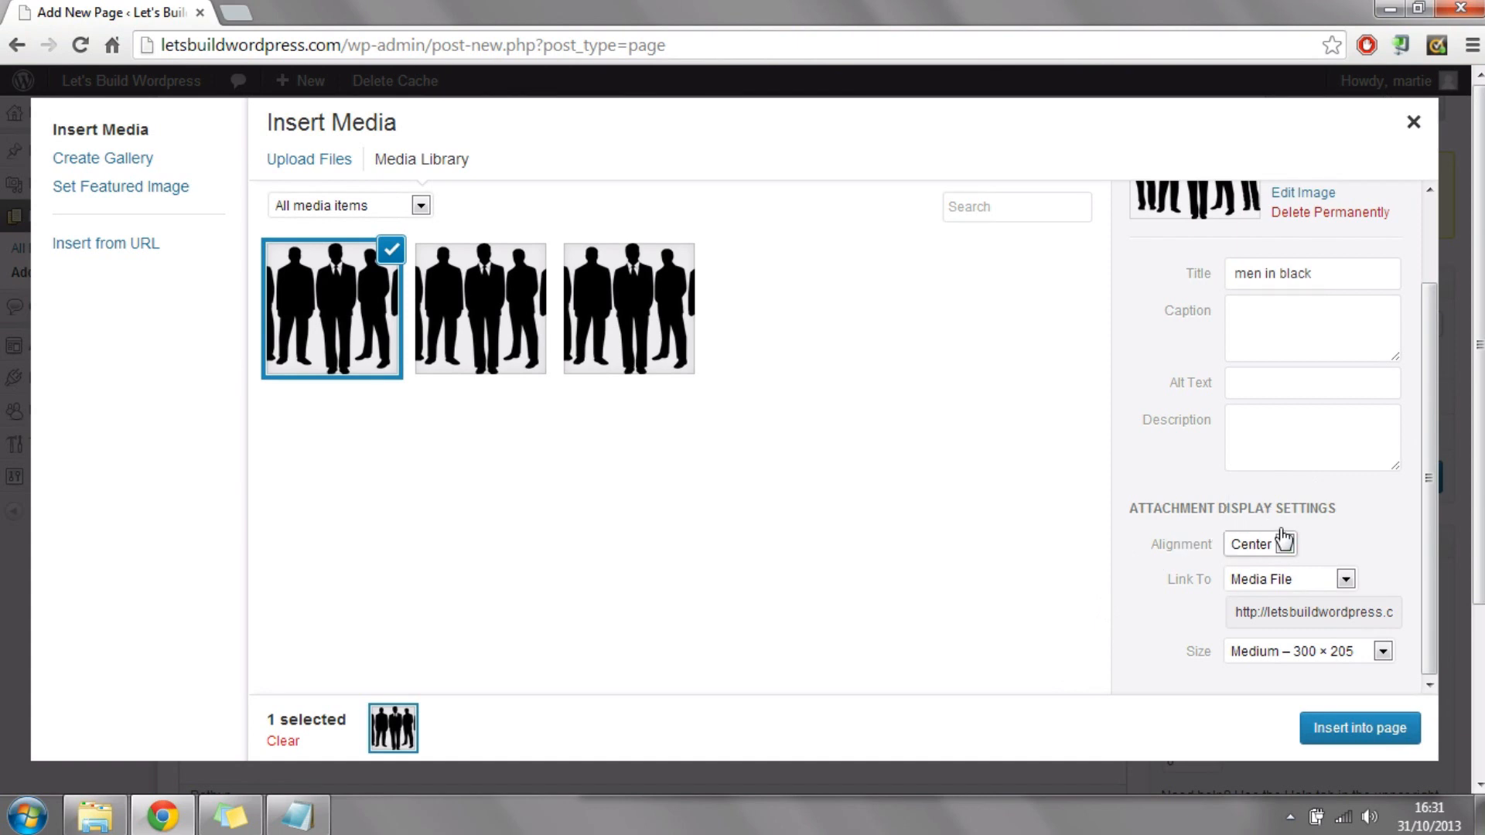
left_click(1194, 579)
left_click(1284, 654)
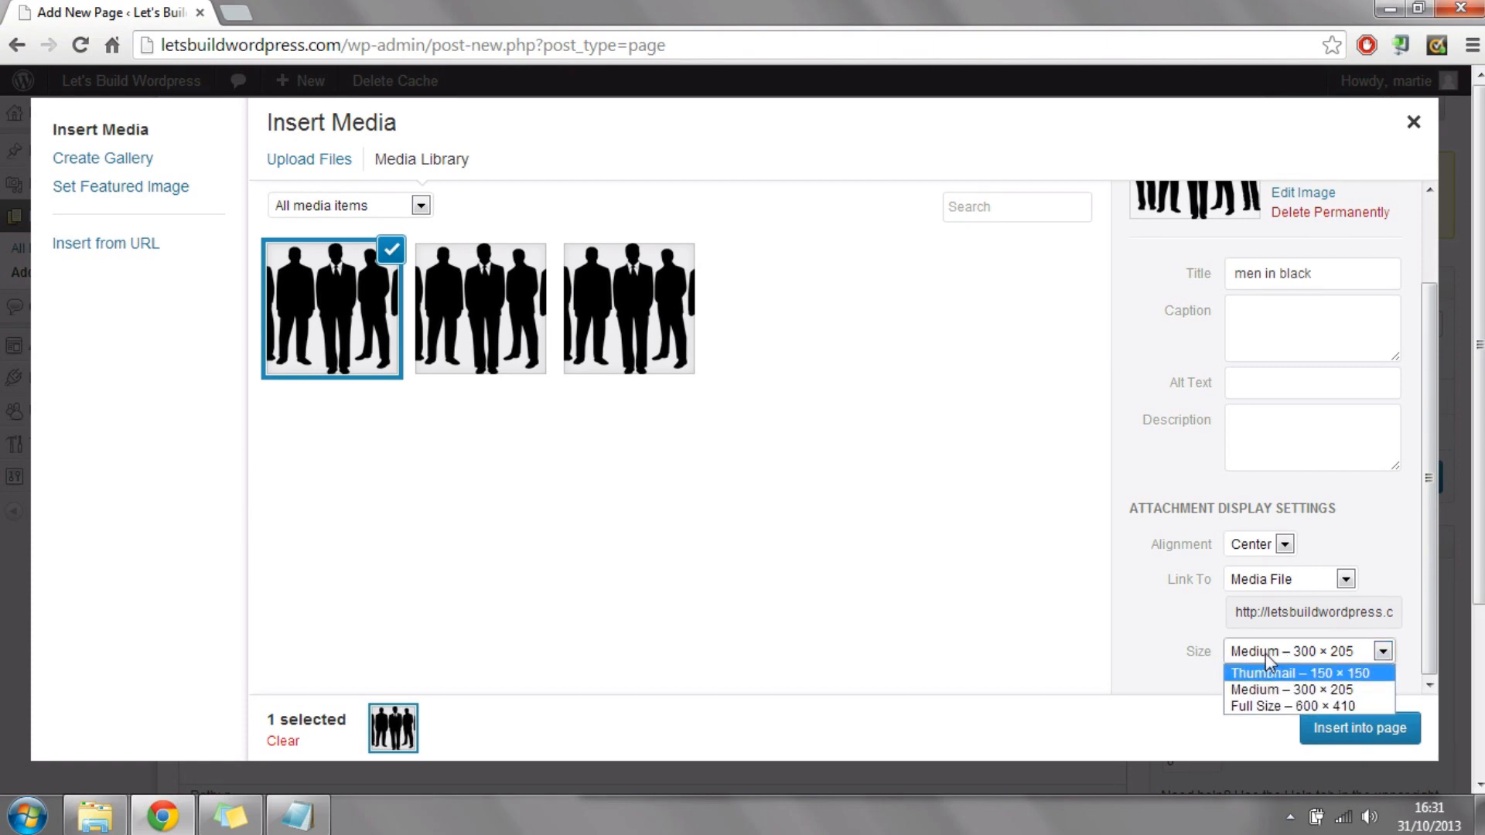
left_click(1282, 691)
left_click(1373, 730)
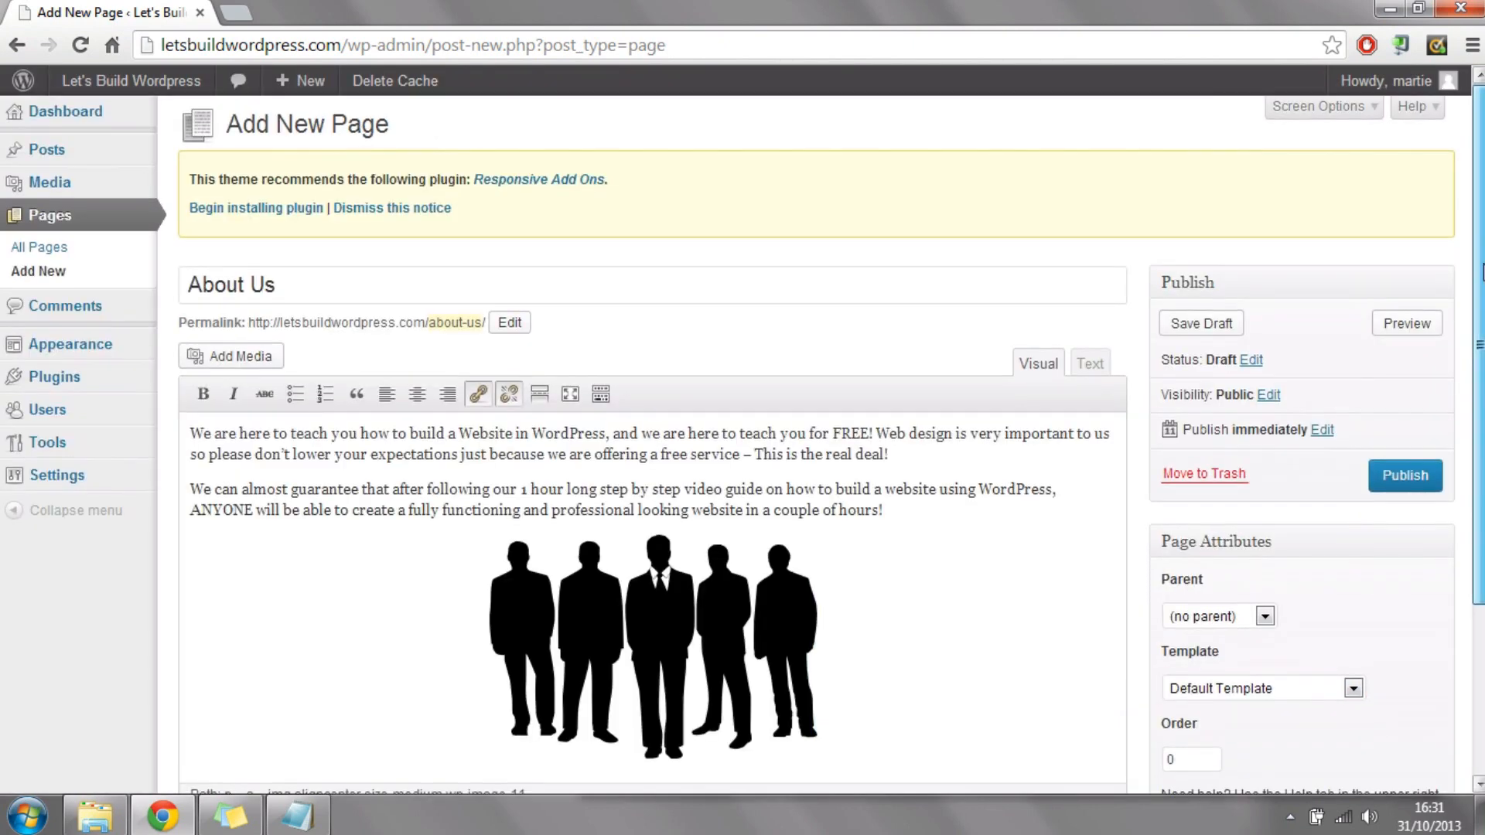
Step: Review the About Us page in the editor and publish it
scroll(1363, 577, "down", 3)
scroll(948, 351, "up", 3)
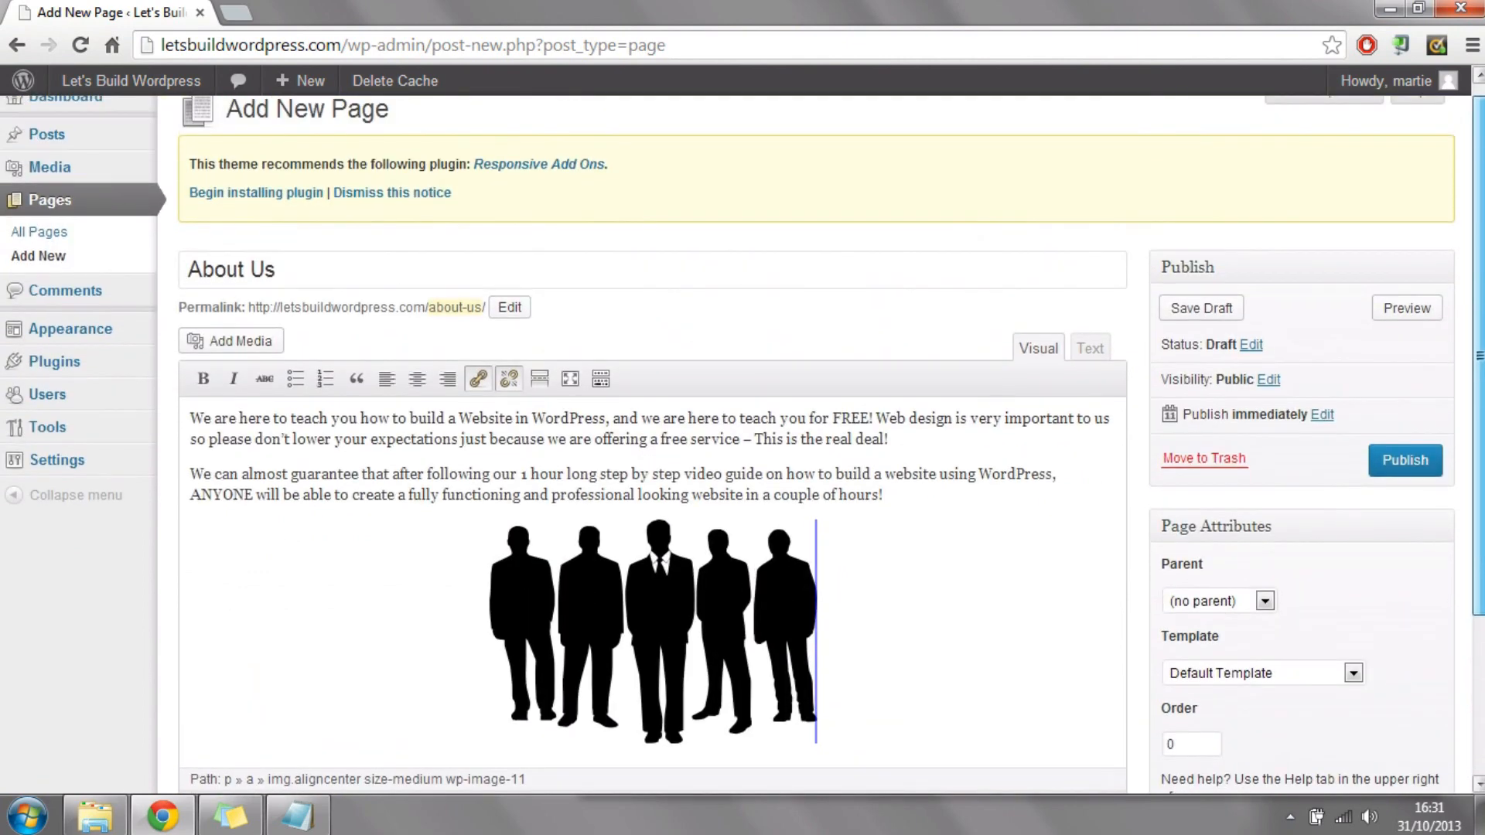
left_click(1395, 477)
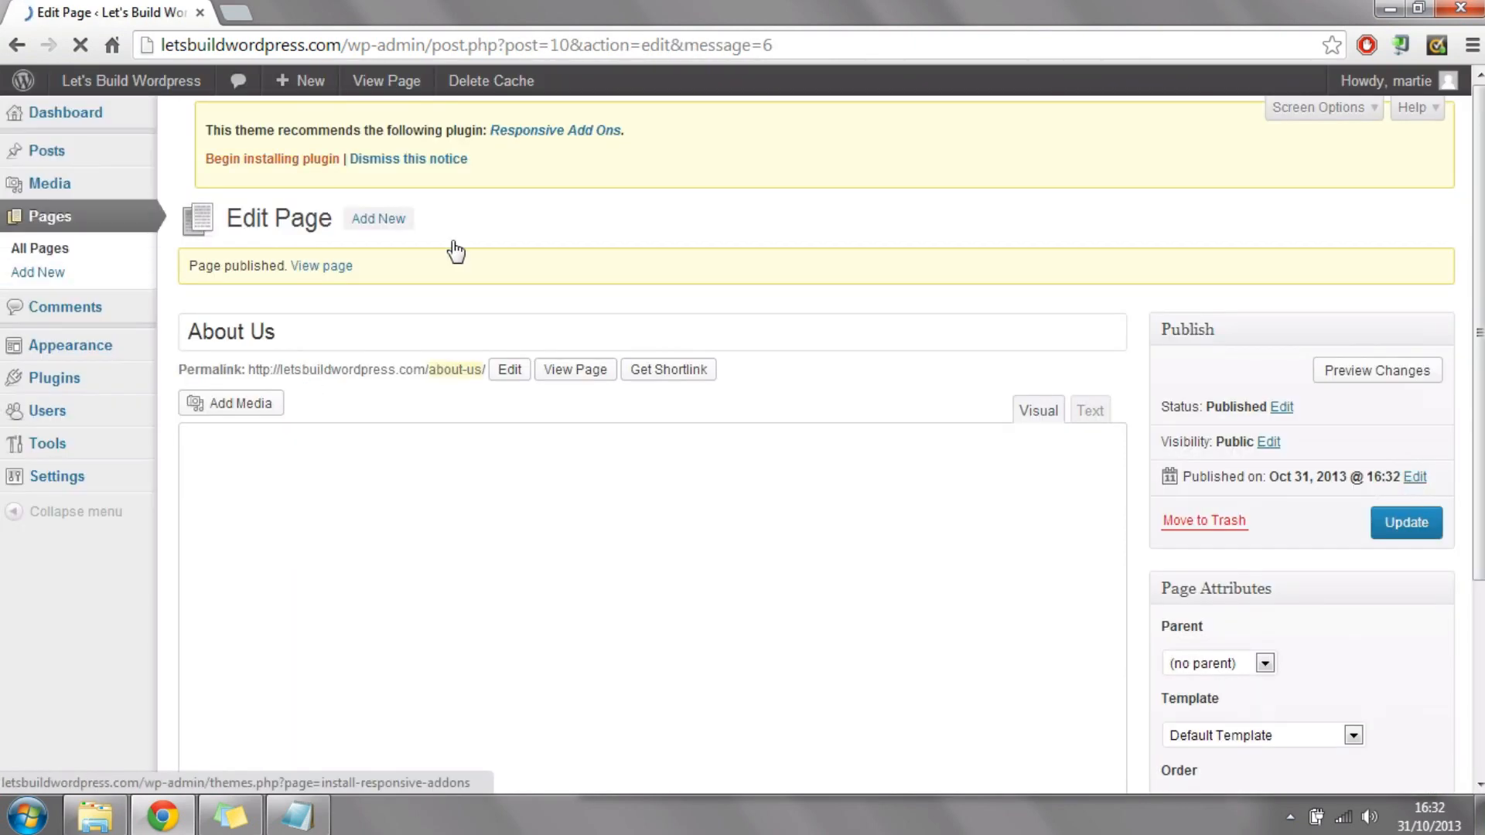
Step: Visit the live site, open the About Us page and look over its text, image and sidebar
mouse_move(165, 93)
left_click(108, 120)
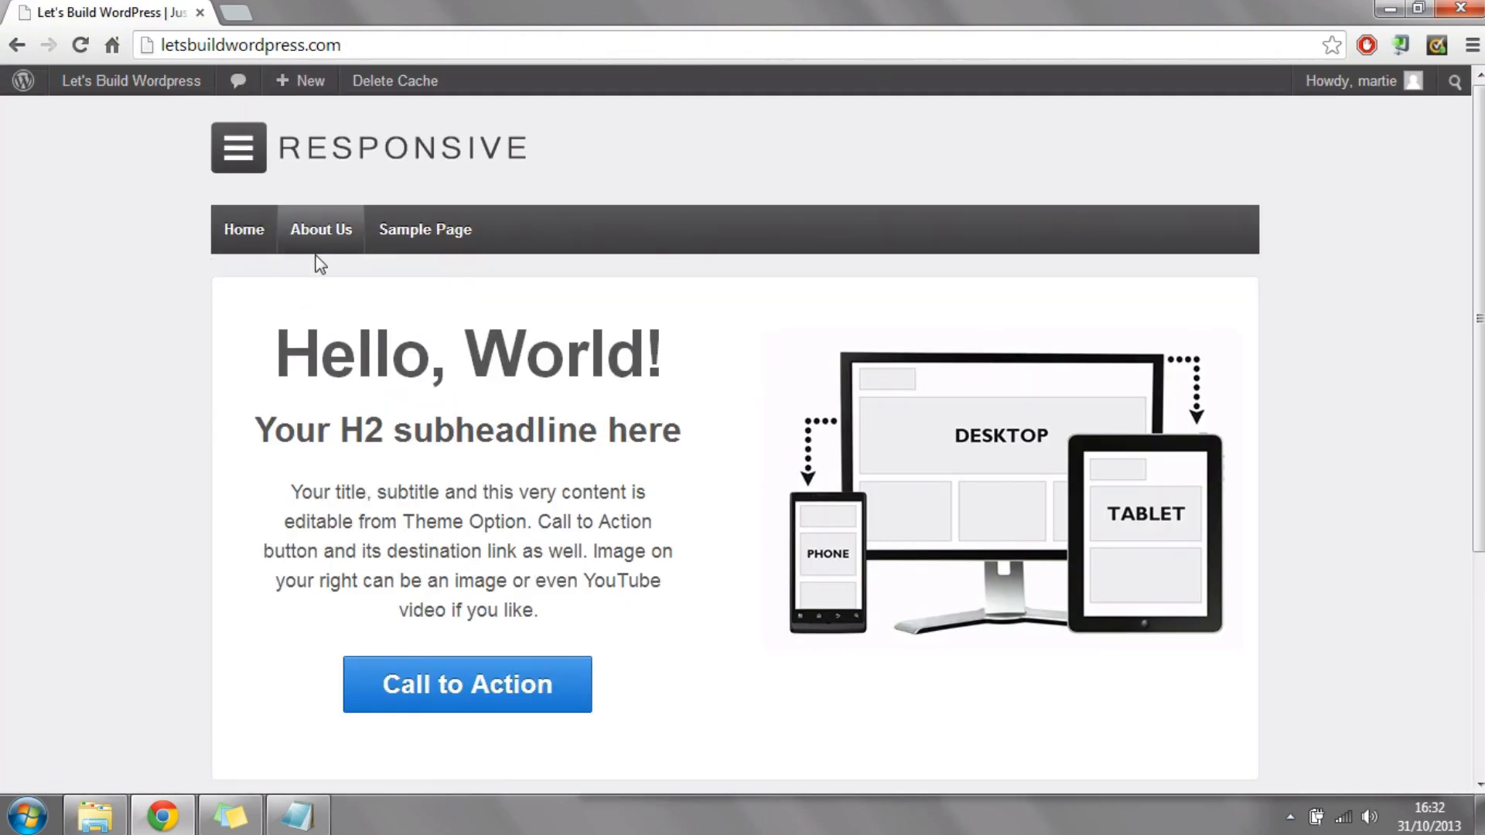
left_click(329, 243)
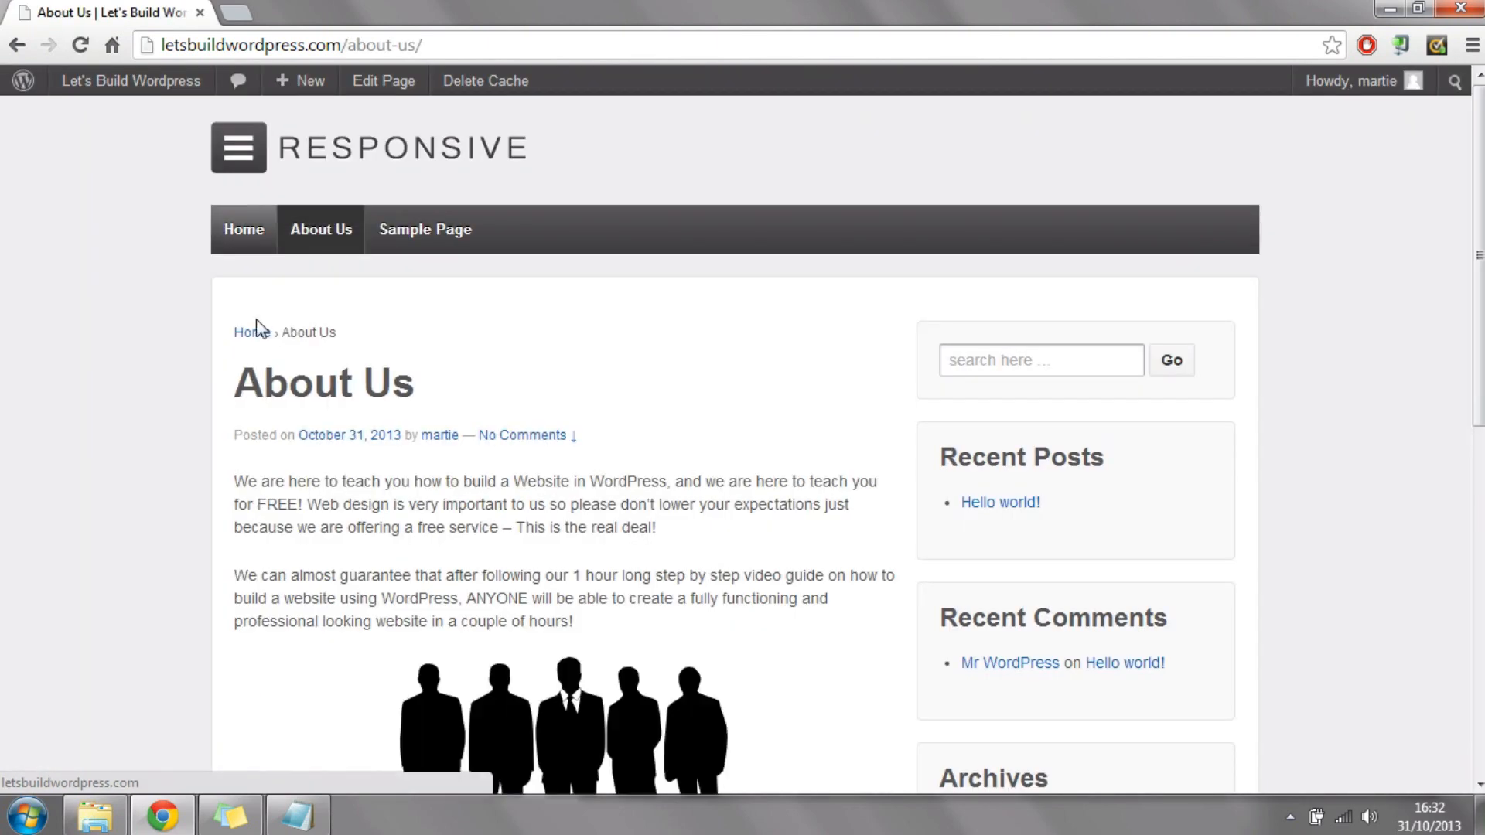
scroll(294, 350, "down", 3)
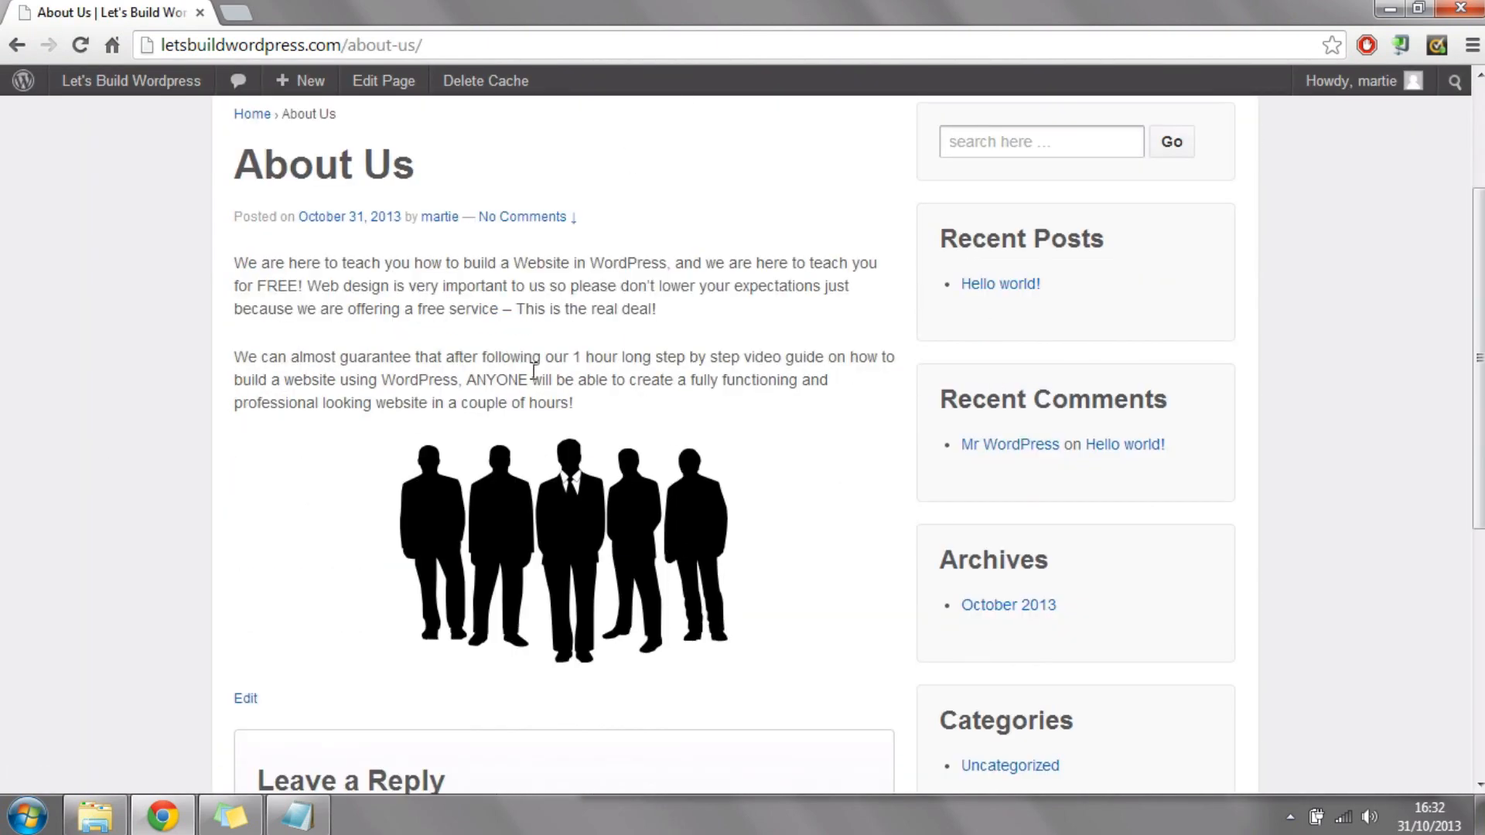
scroll(632, 301, "up", 3)
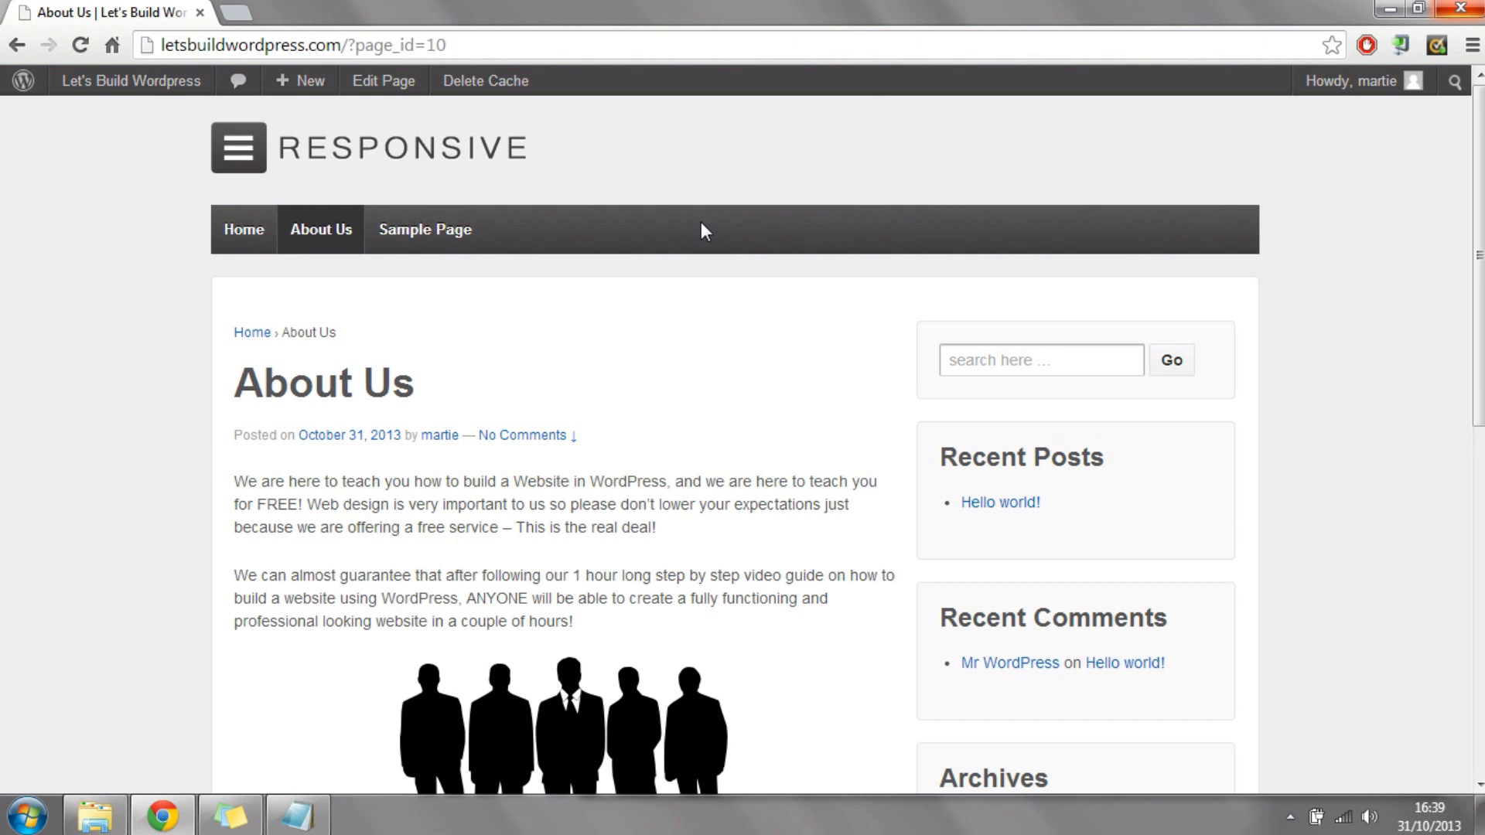
scroll(246, 692, "down", 3)
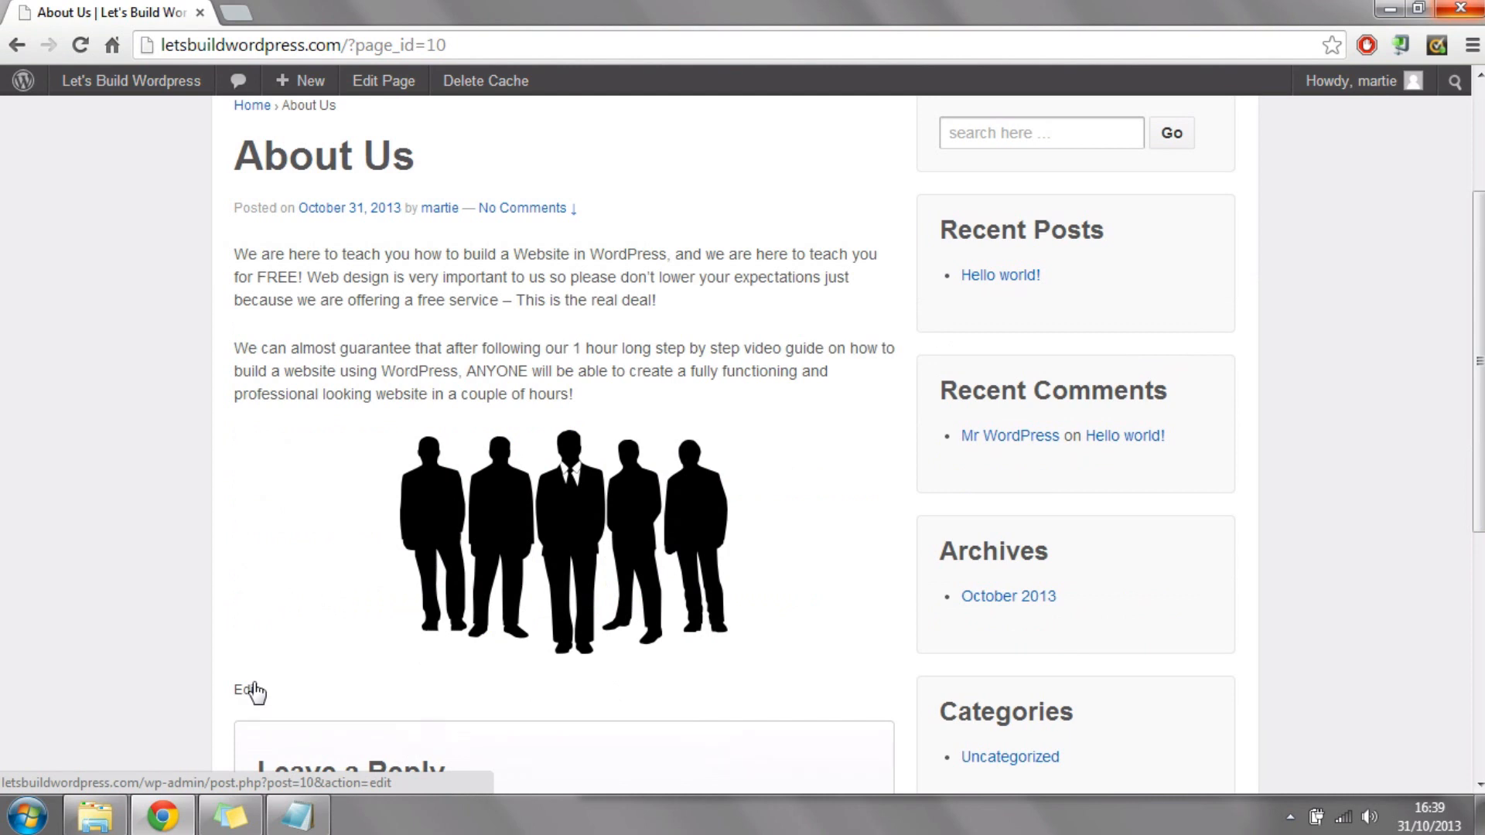
left_click_drag(1480, 361, 1480, 266)
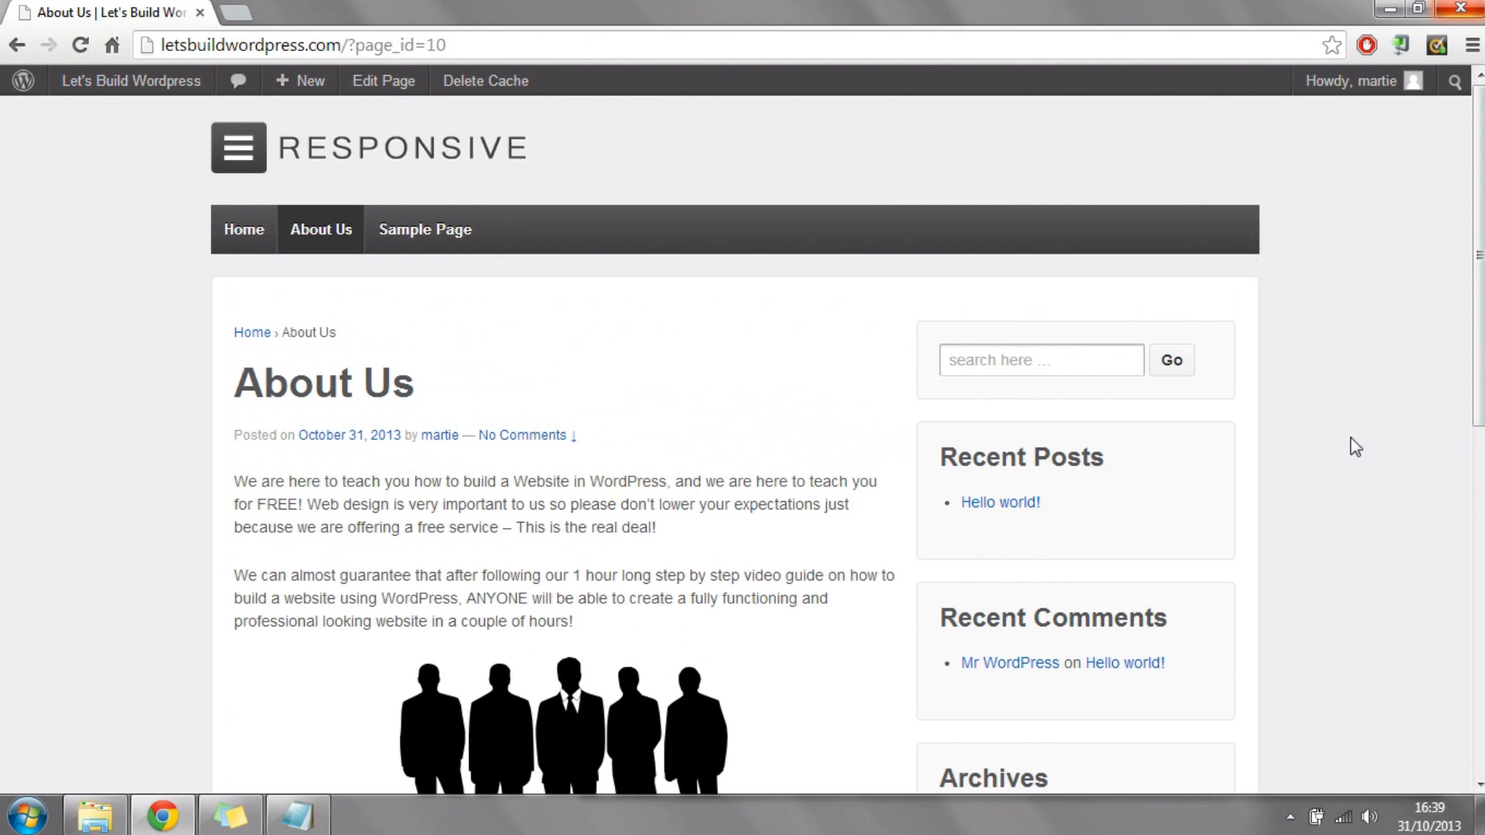
mouse_move(1480, 263)
left_mouse_down()
mouse_move(1479, 352)
mouse_move(1480, 270)
left_mouse_up()
Step: Highlight the ?page_id=10 part of the About Us page's address and compare it with the page's title
left_click_drag(348, 46, 487, 46)
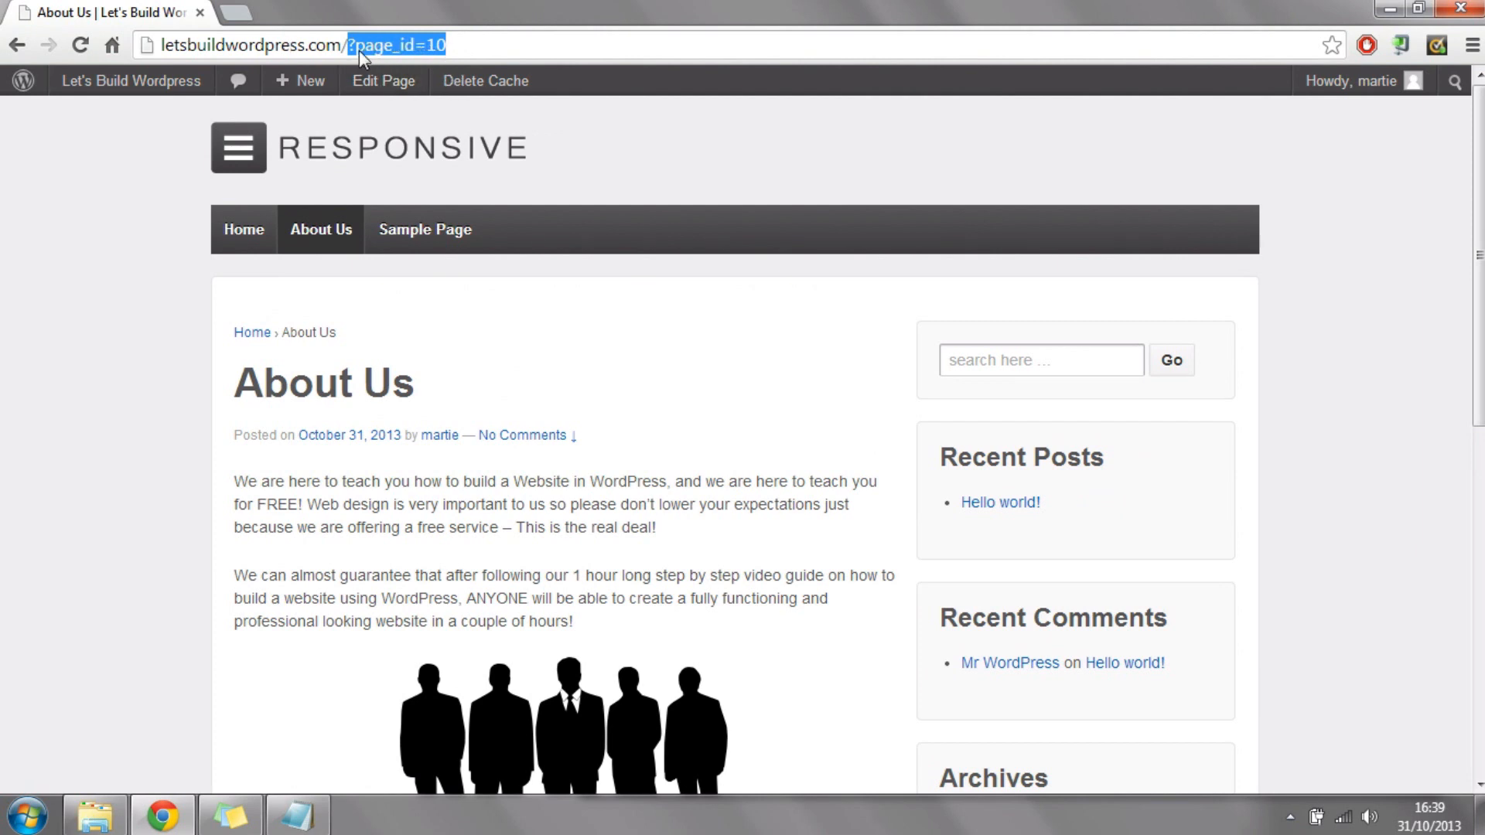
left_click_drag(395, 383, 236, 383)
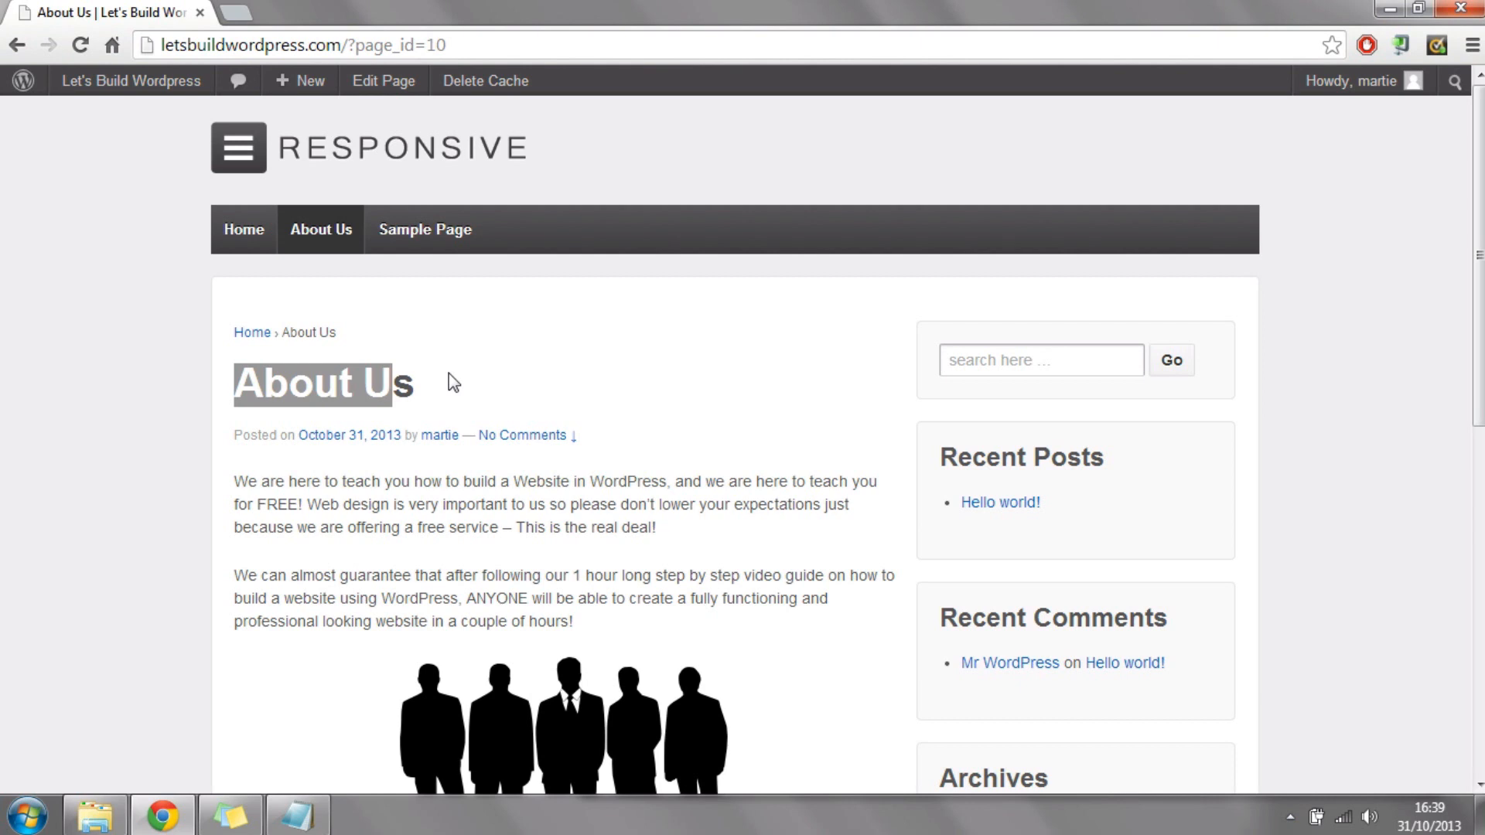
left_click(442, 399)
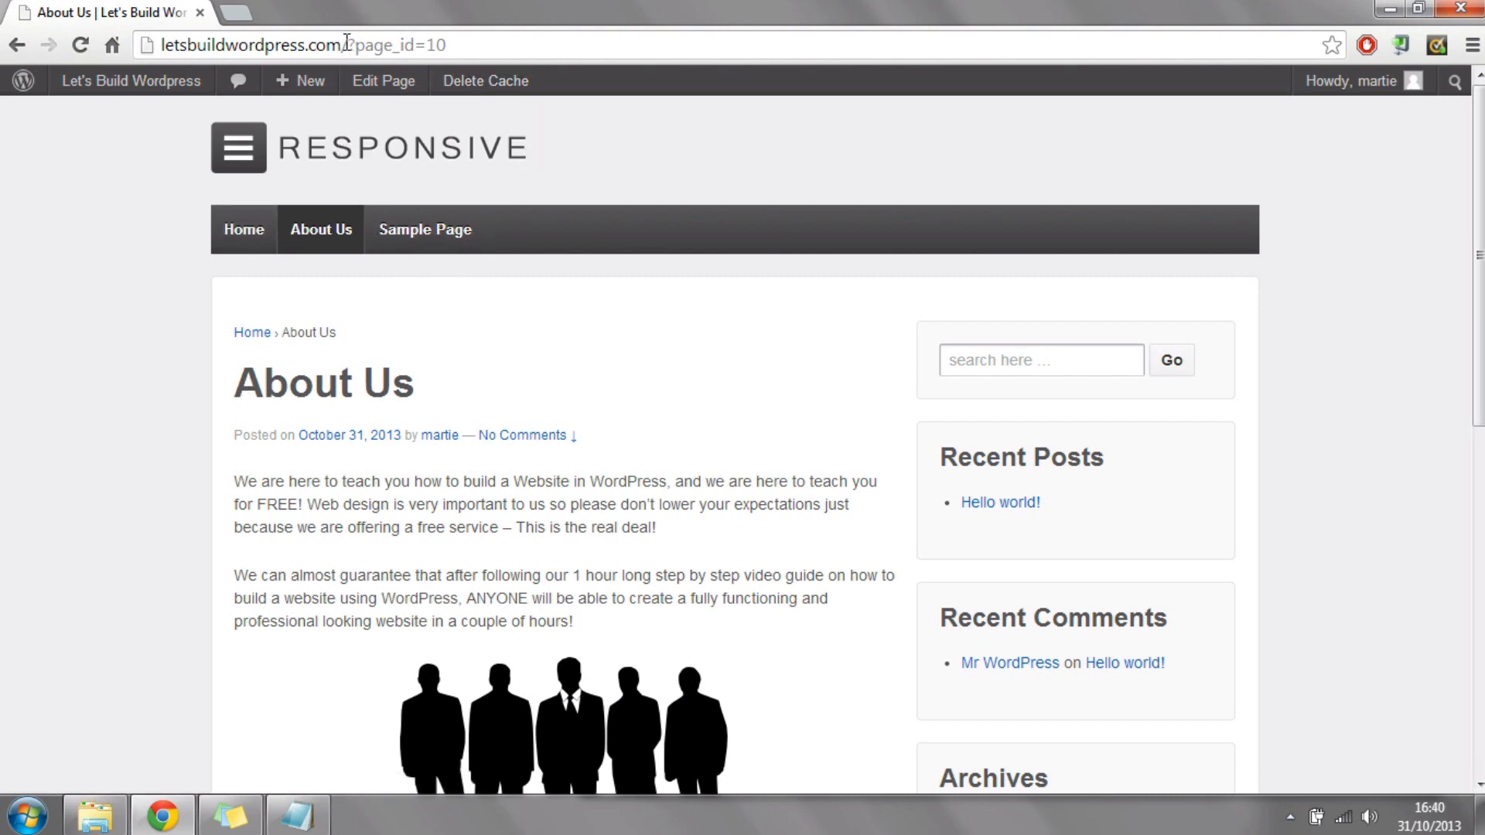
left_click_drag(347, 45, 446, 45)
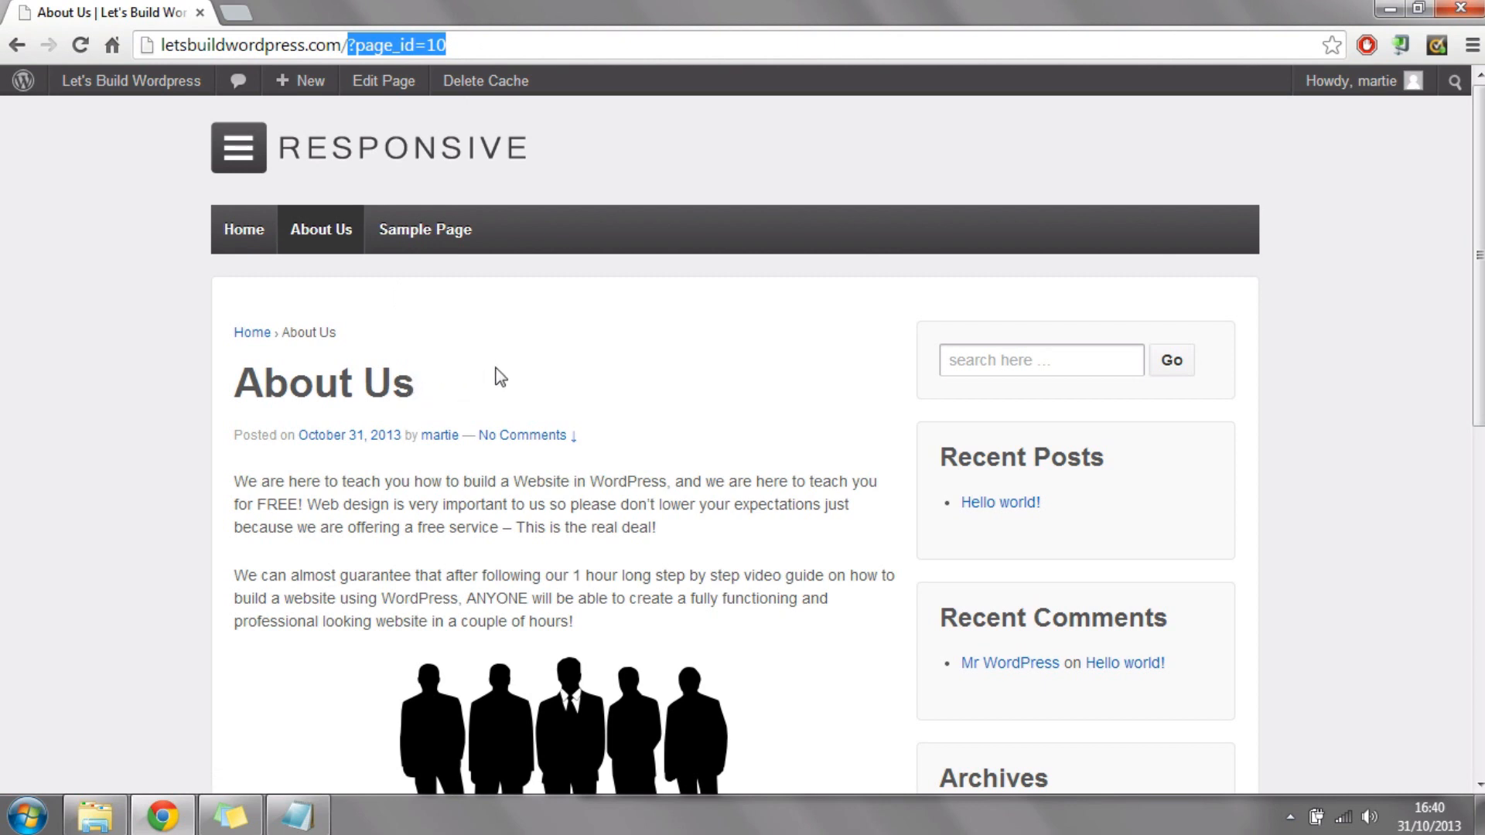
Step: Open the site's permalink settings from the WordPress dashboard, choose the Post name structure and save the changes
mouse_move(150, 81)
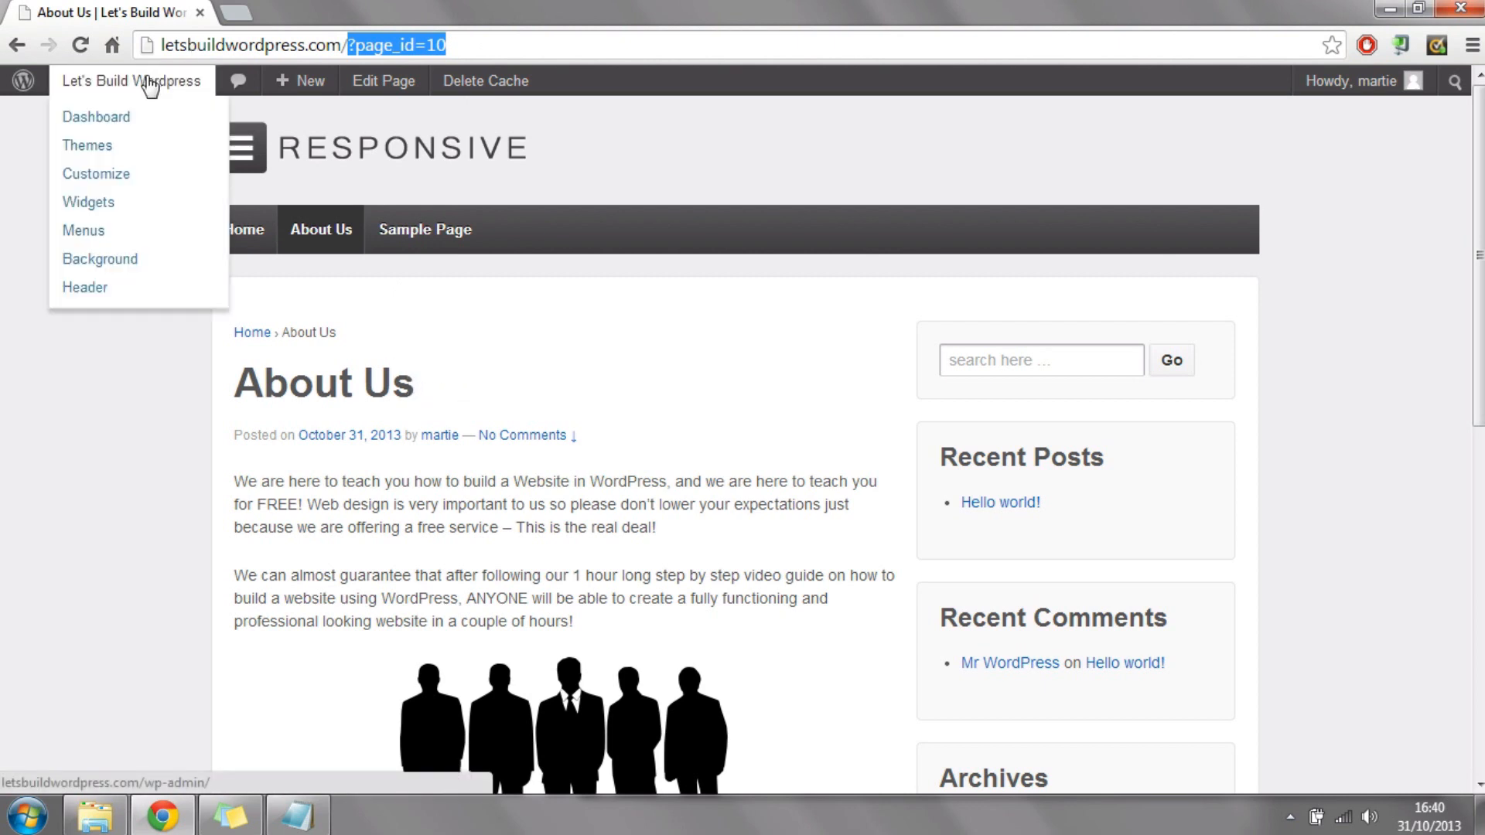
left_click(115, 122)
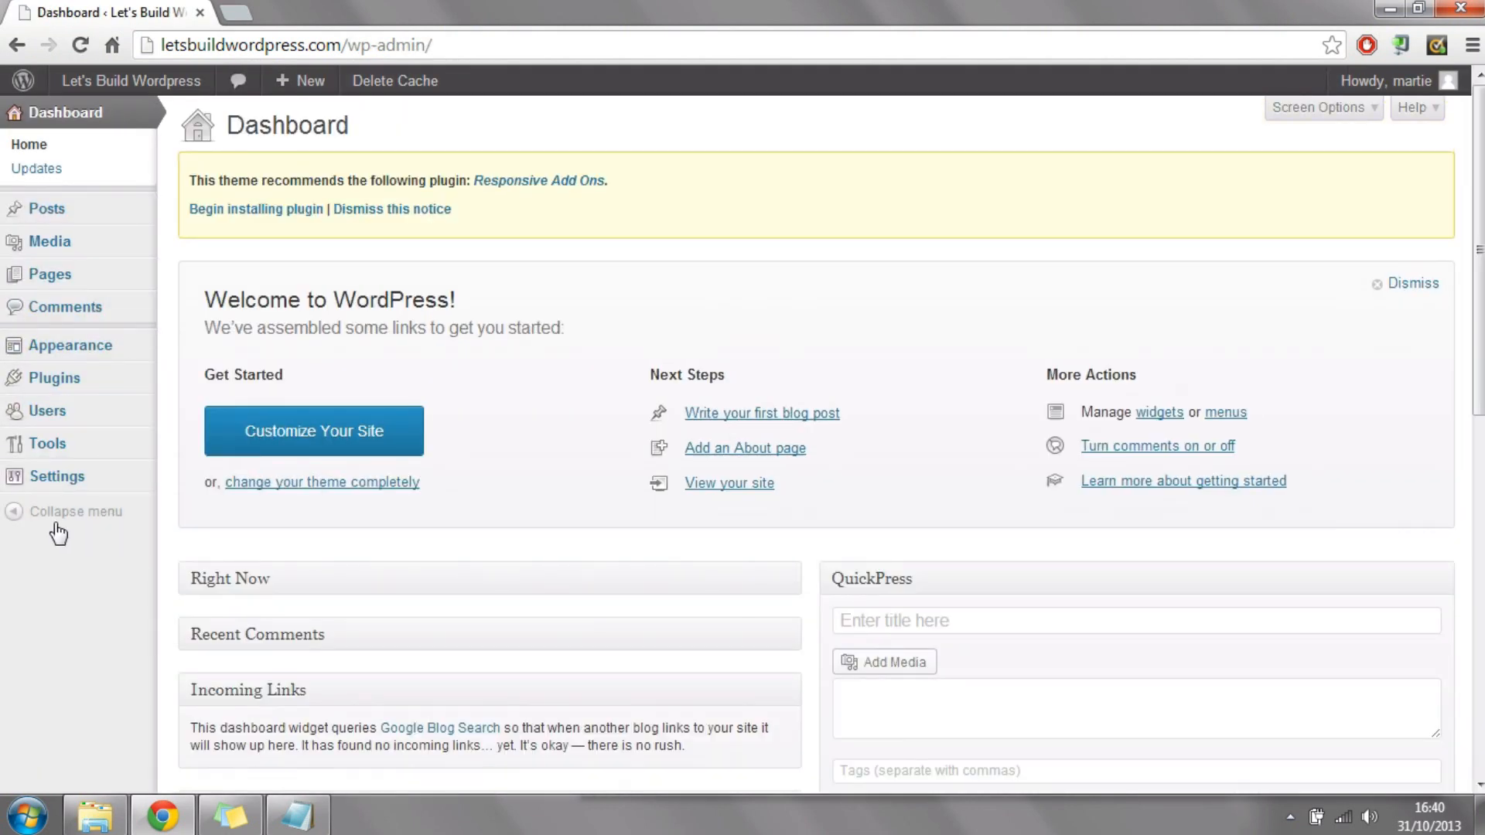
mouse_move(73, 483)
left_click(73, 483)
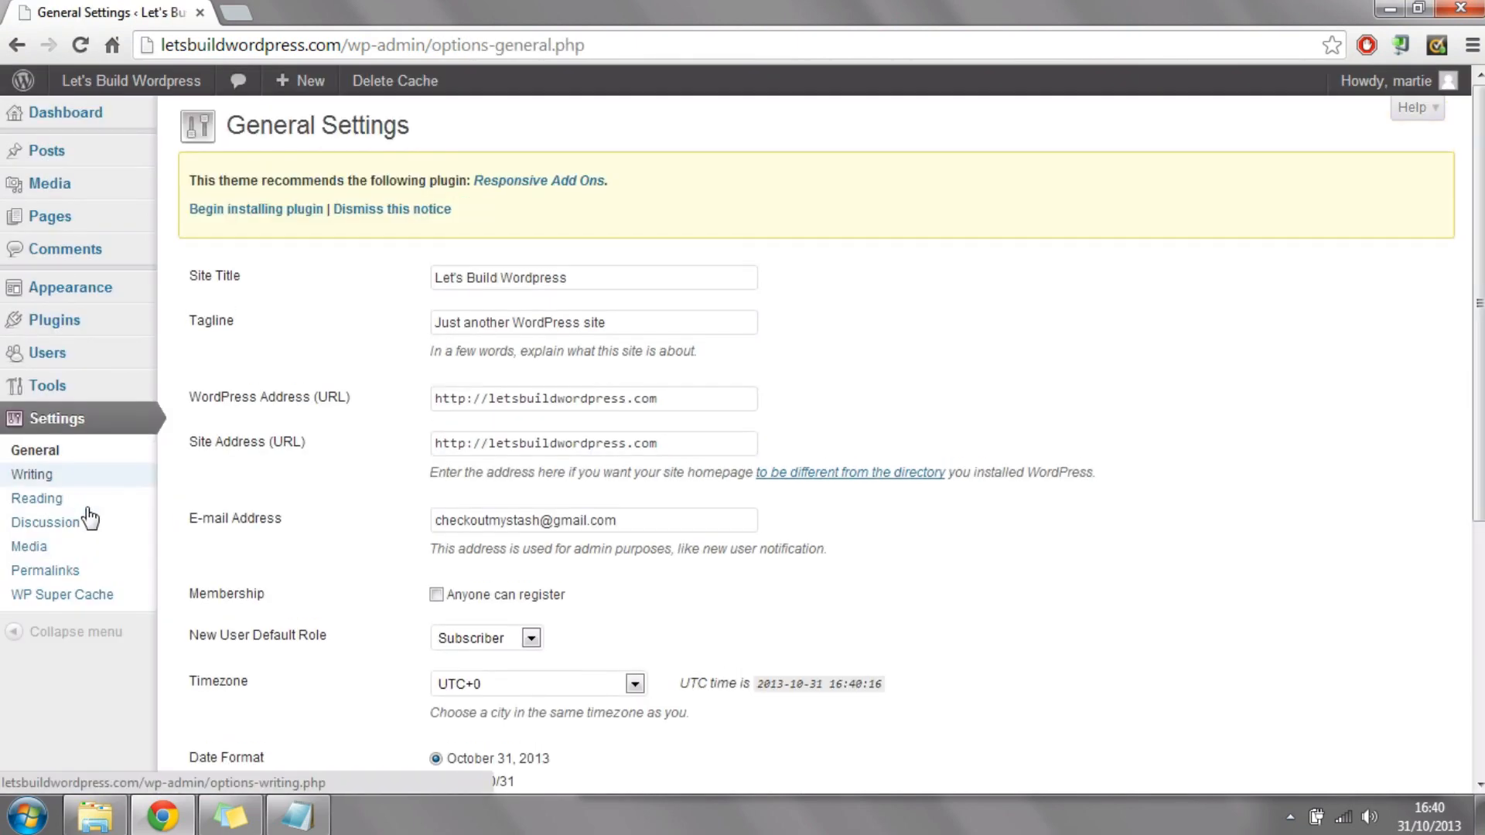
left_click(77, 575)
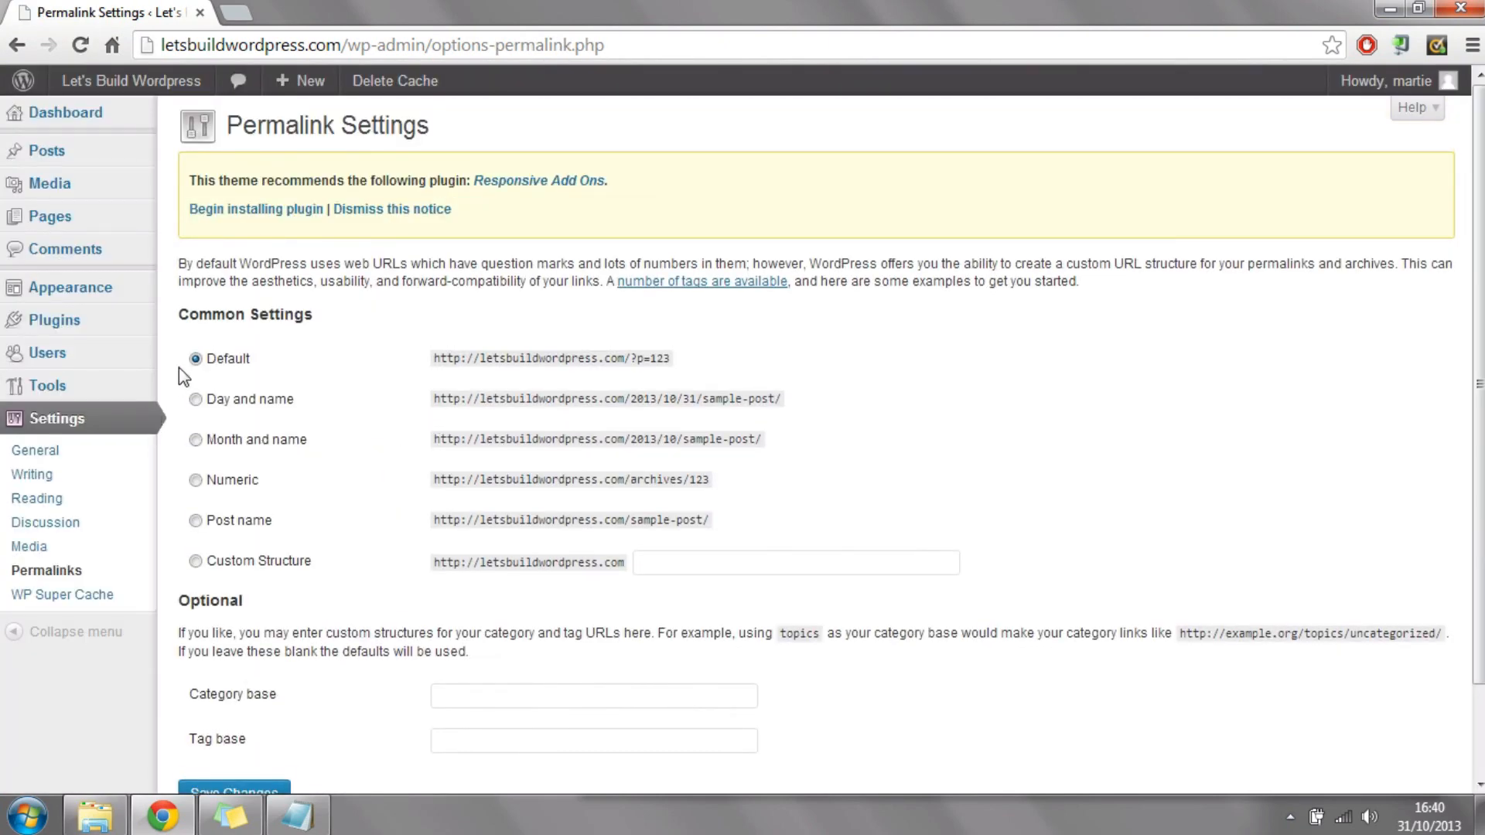
left_click_drag(189, 314, 295, 314)
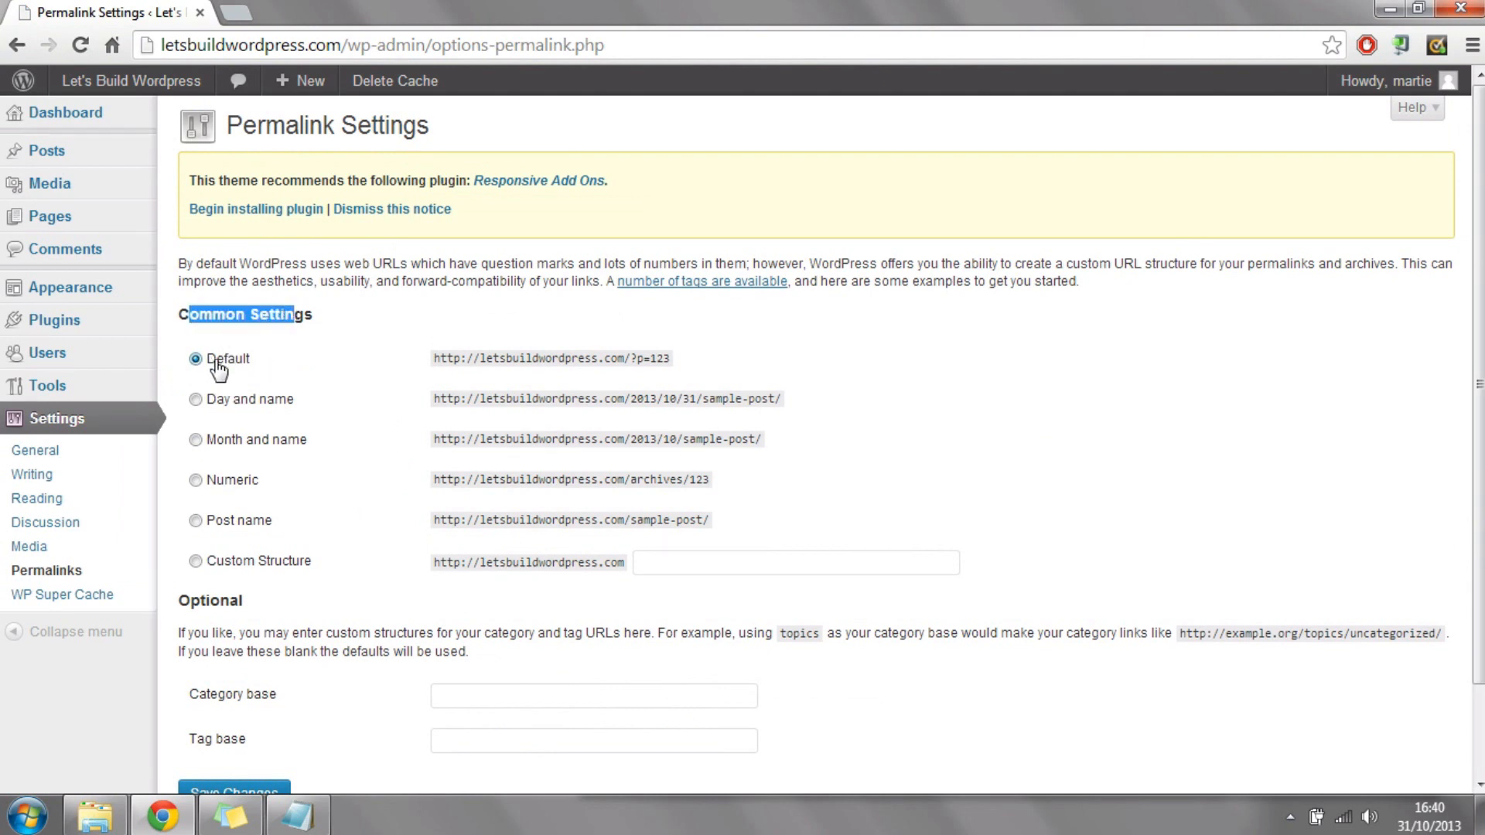
left_click(196, 520)
scroll(376, 398, "down", 2)
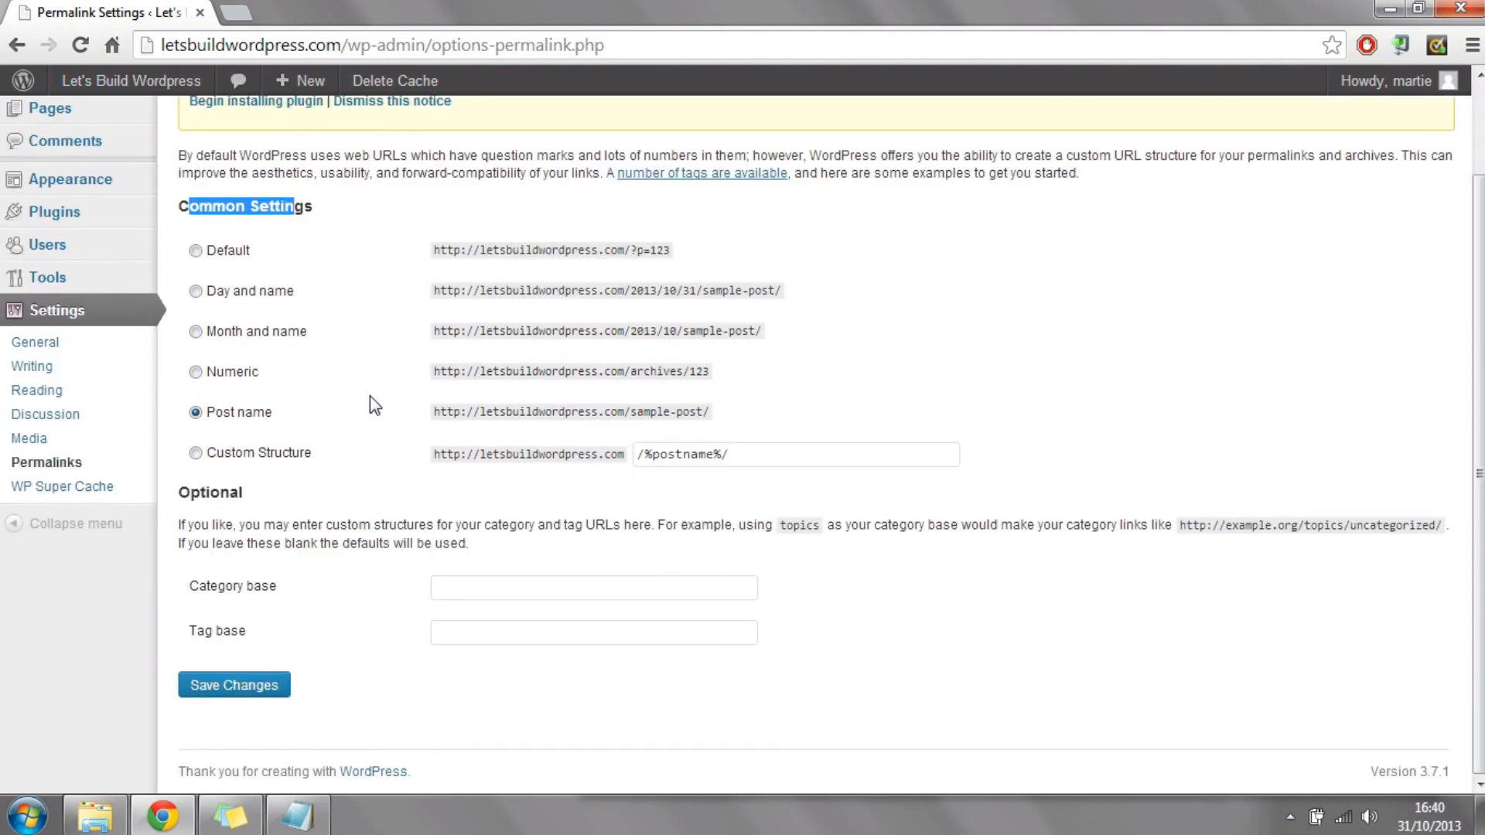
left_click(277, 687)
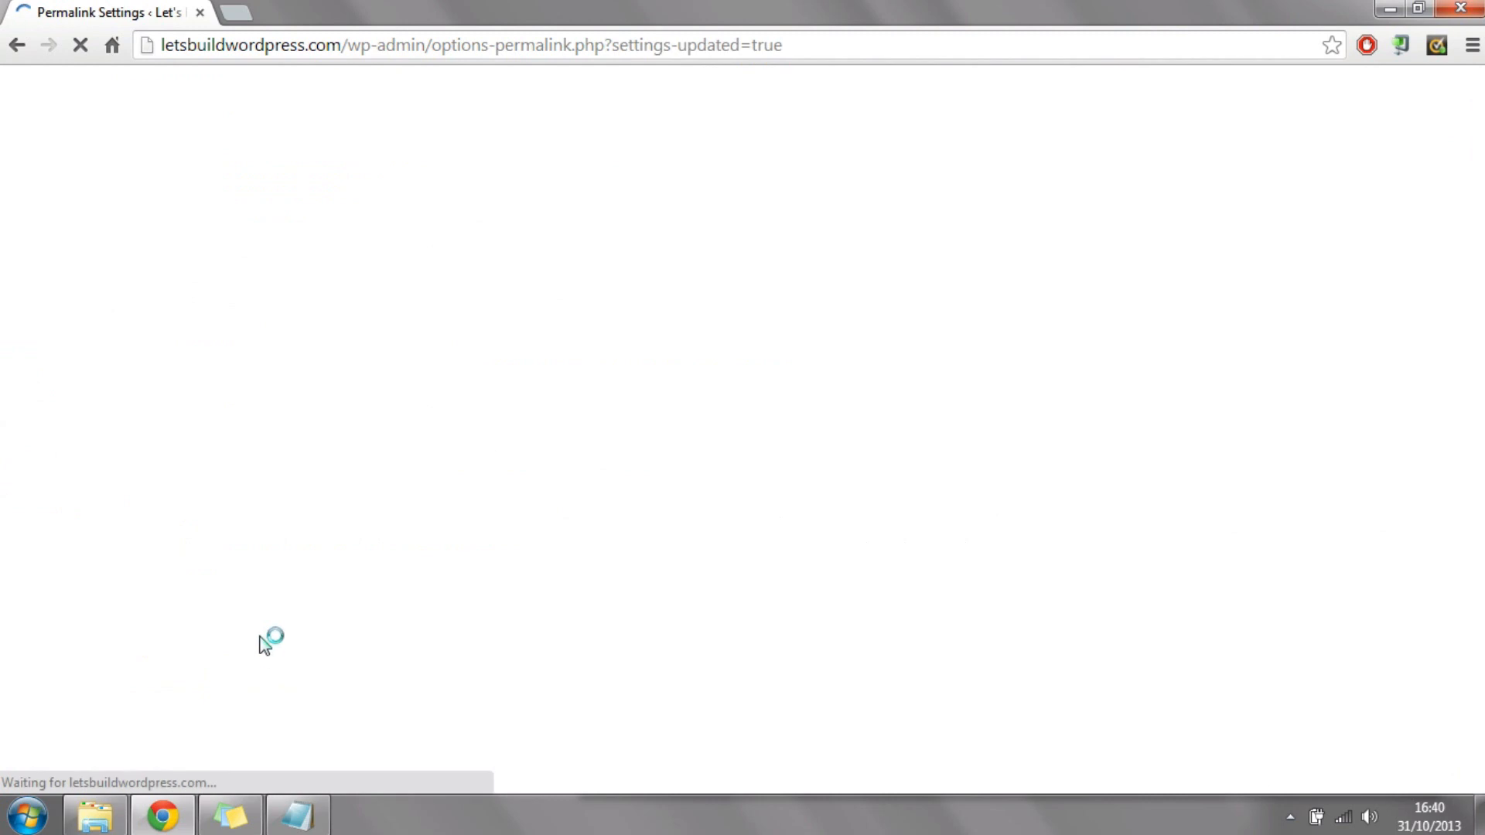
Step: Visit the live site, open the About Us page and check the part of its address after the domain
mouse_move(124, 81)
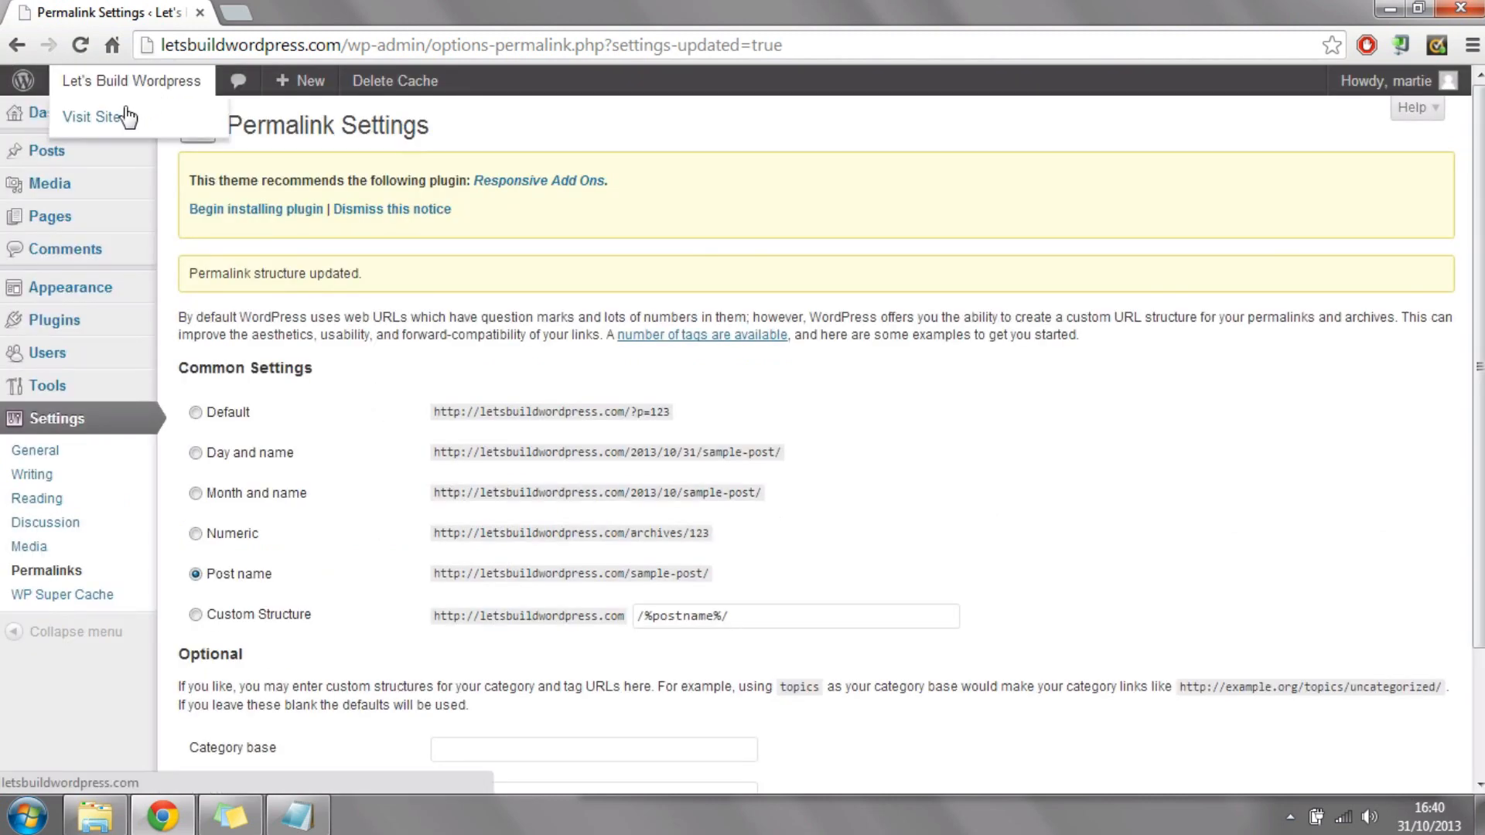
left_click(104, 124)
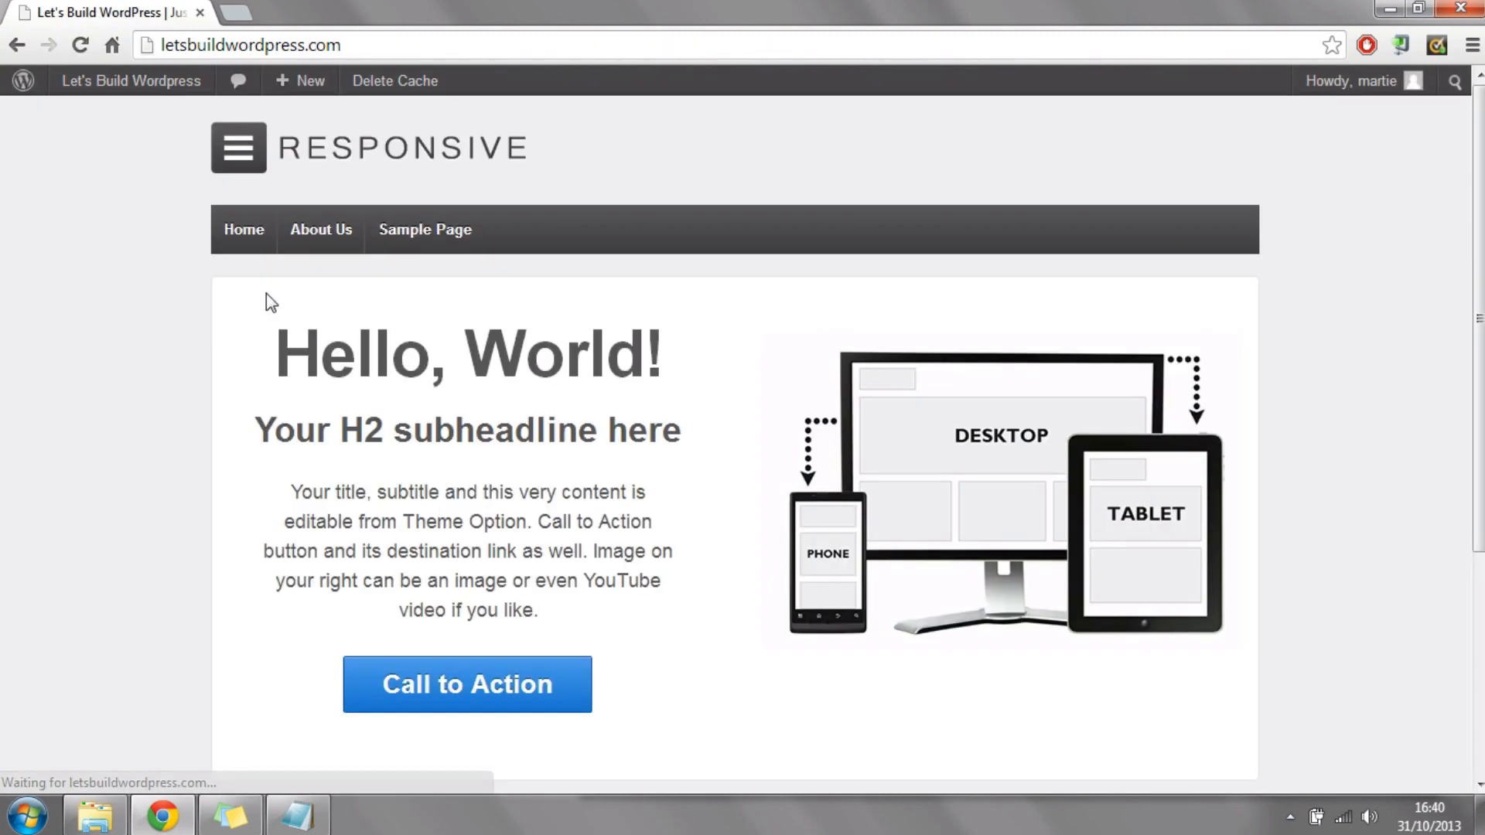
left_click(317, 231)
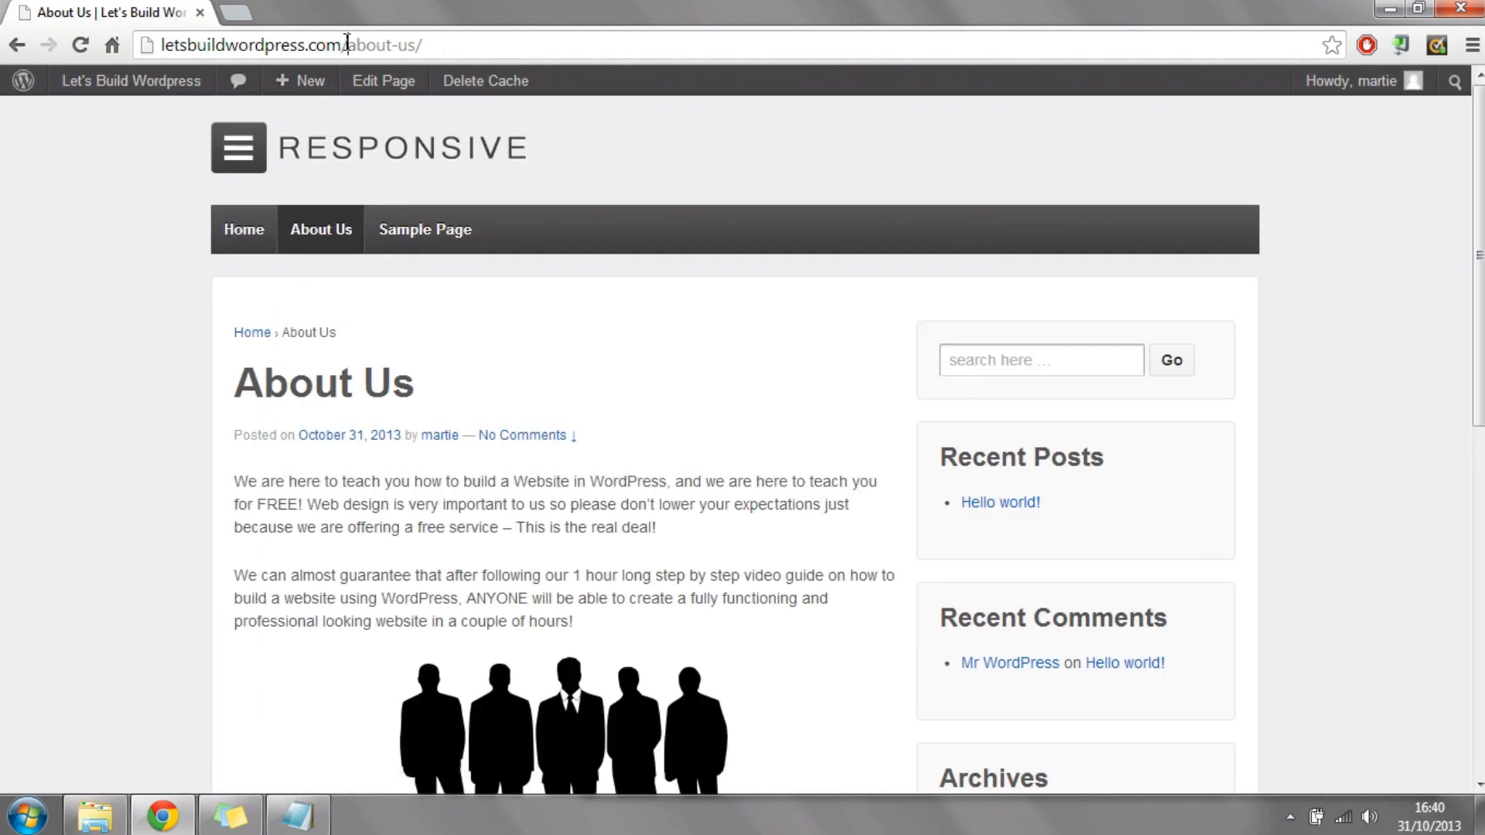
left_click_drag(347, 44, 471, 44)
left_click(117, 352)
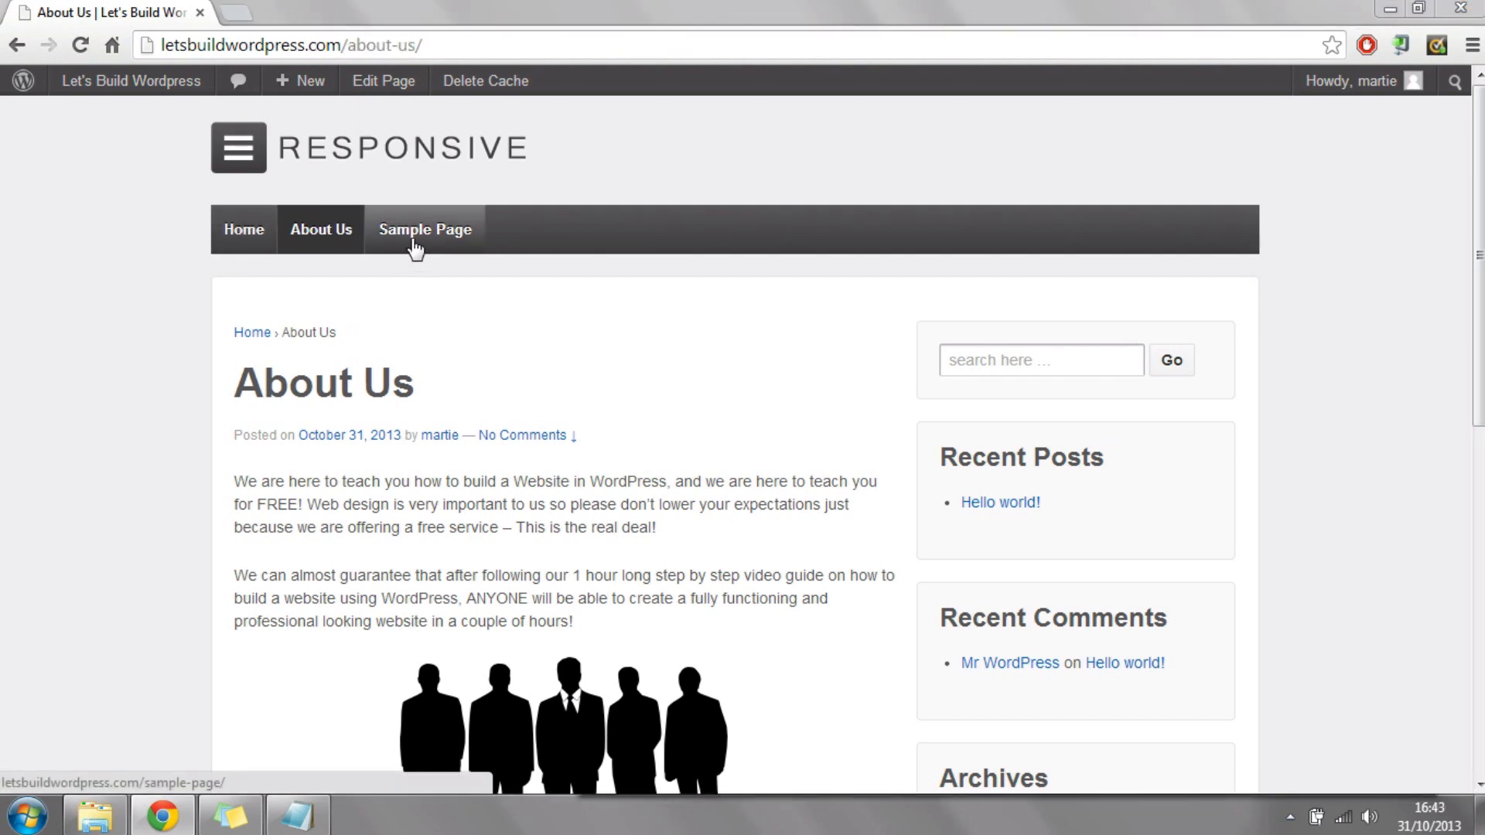
Step: Open the Sample Page and the Home page in turn and check the address of each
left_click(423, 239)
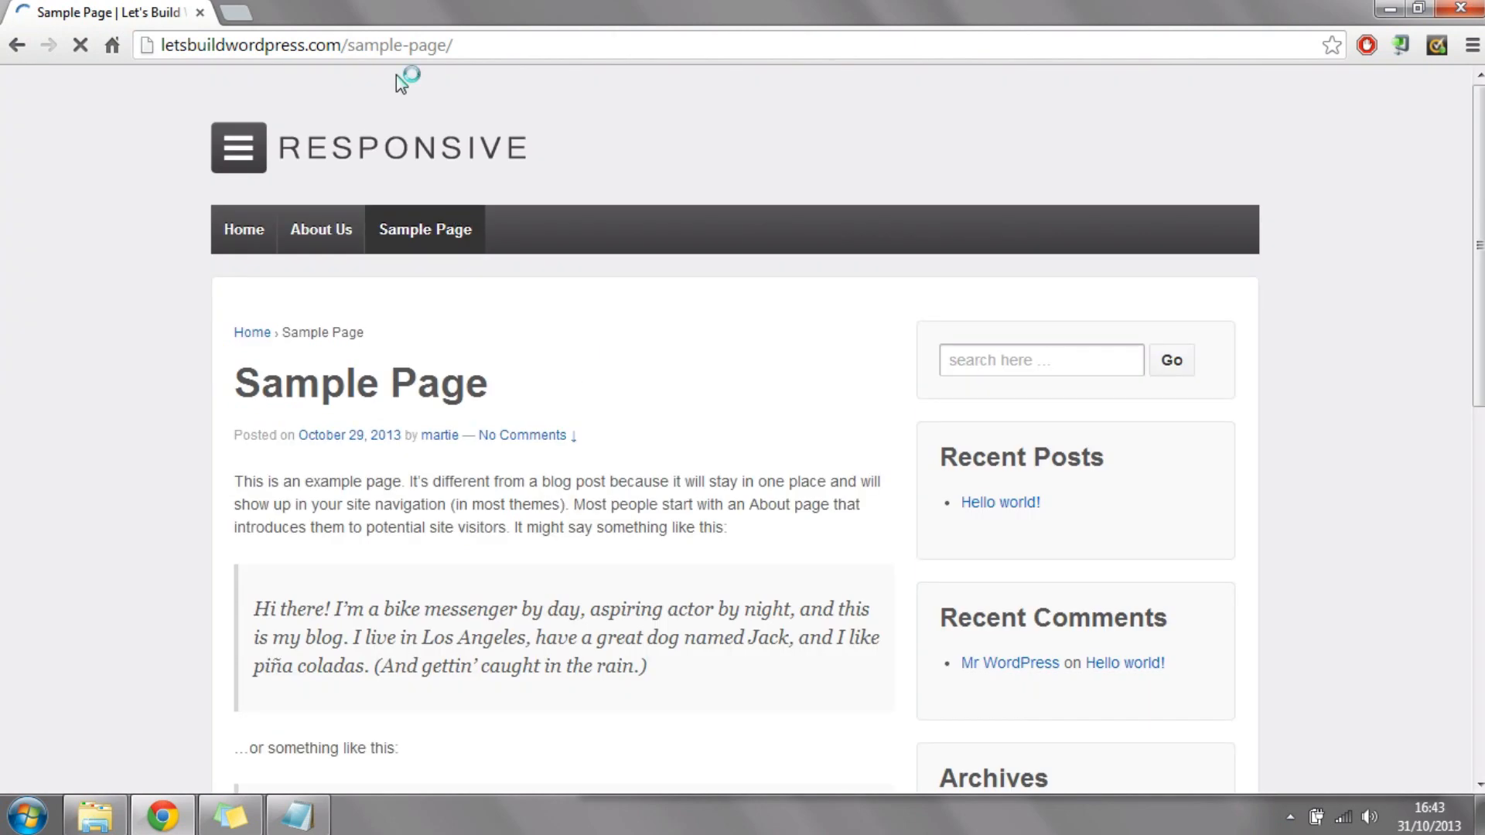
left_click_drag(342, 45, 554, 47)
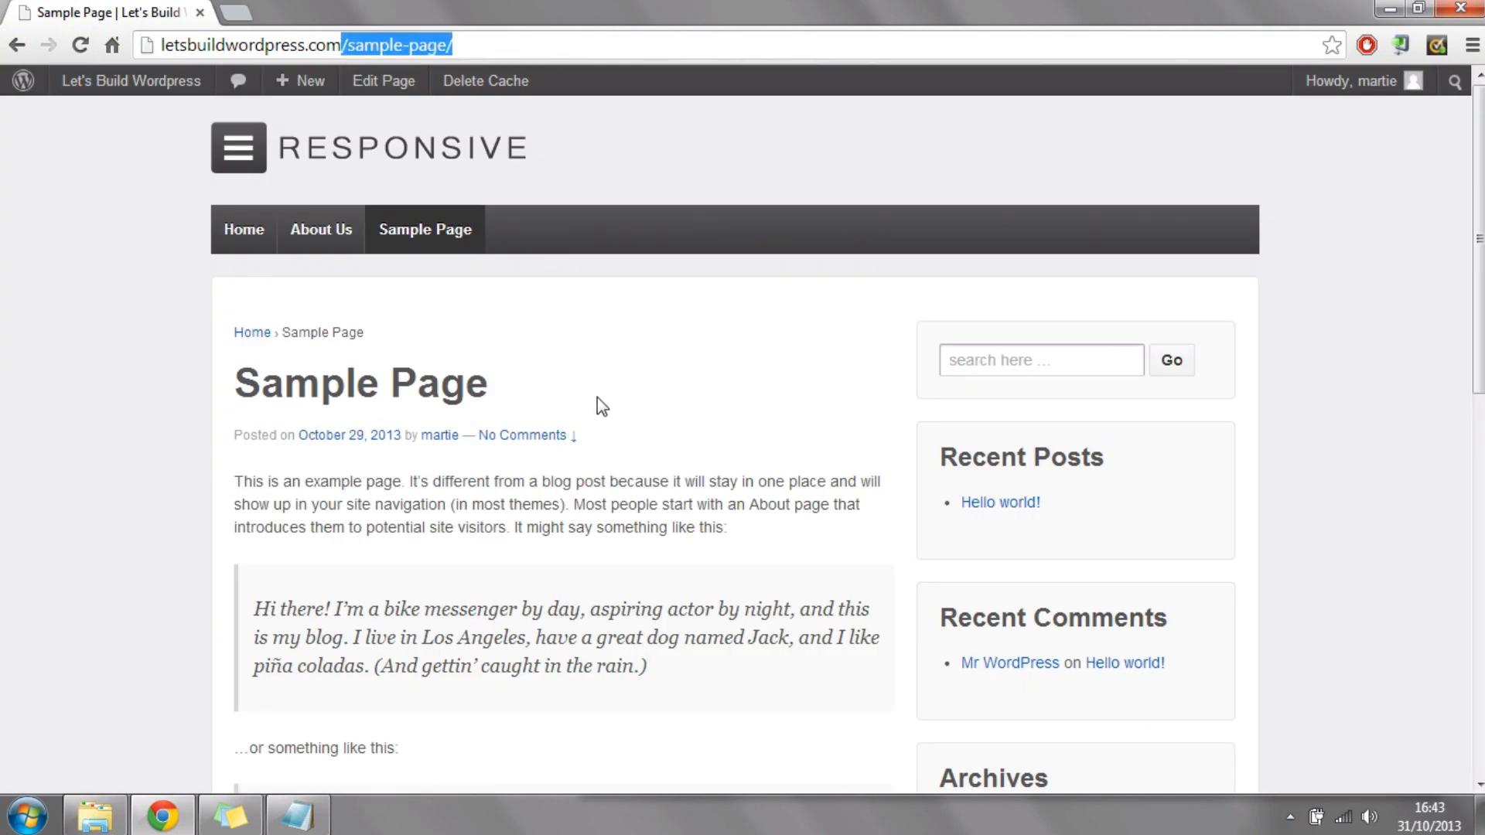
left_click(219, 242)
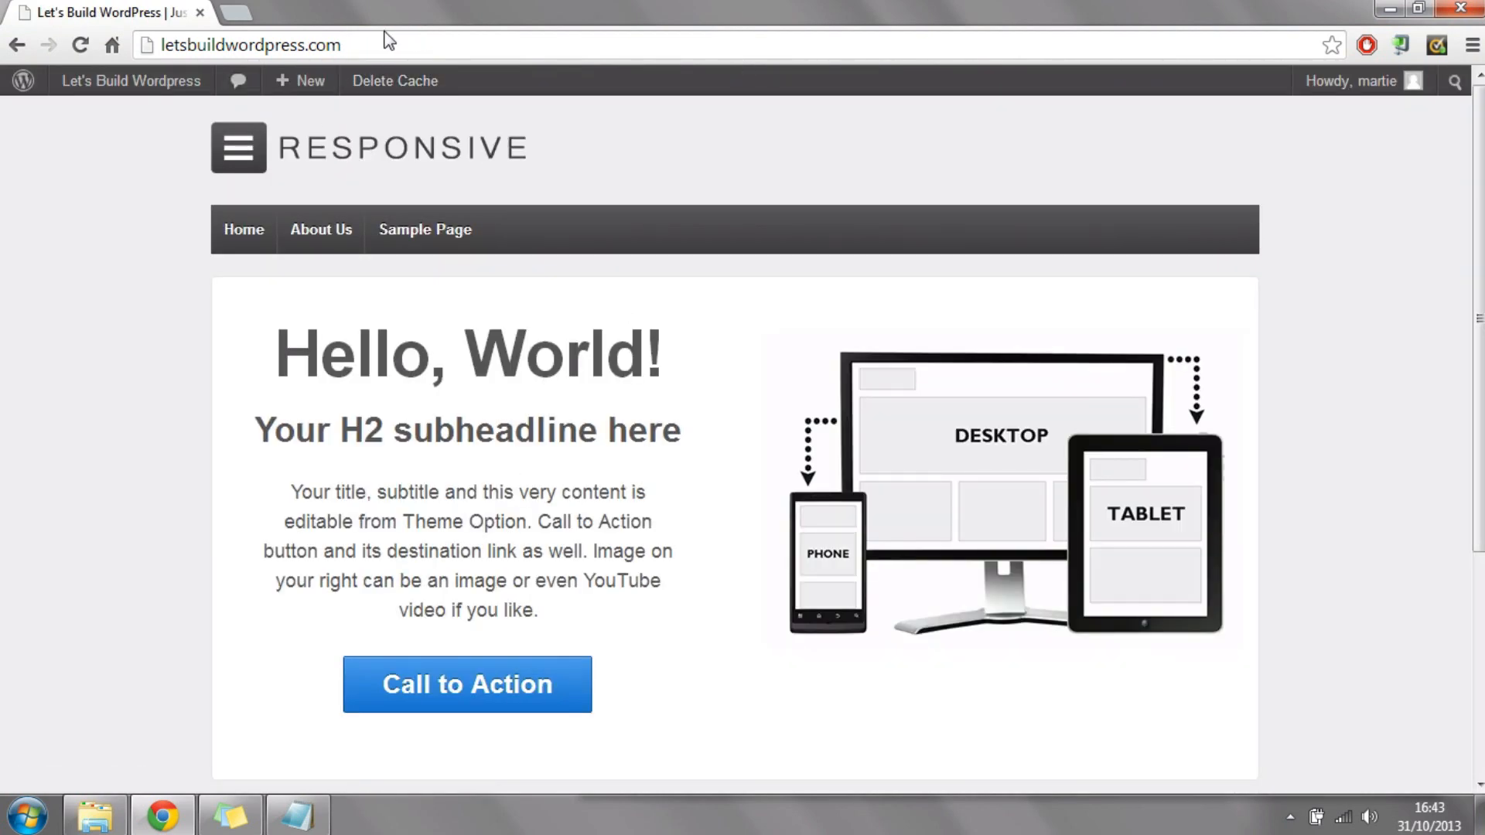
left_click(372, 48)
left_click(485, 57)
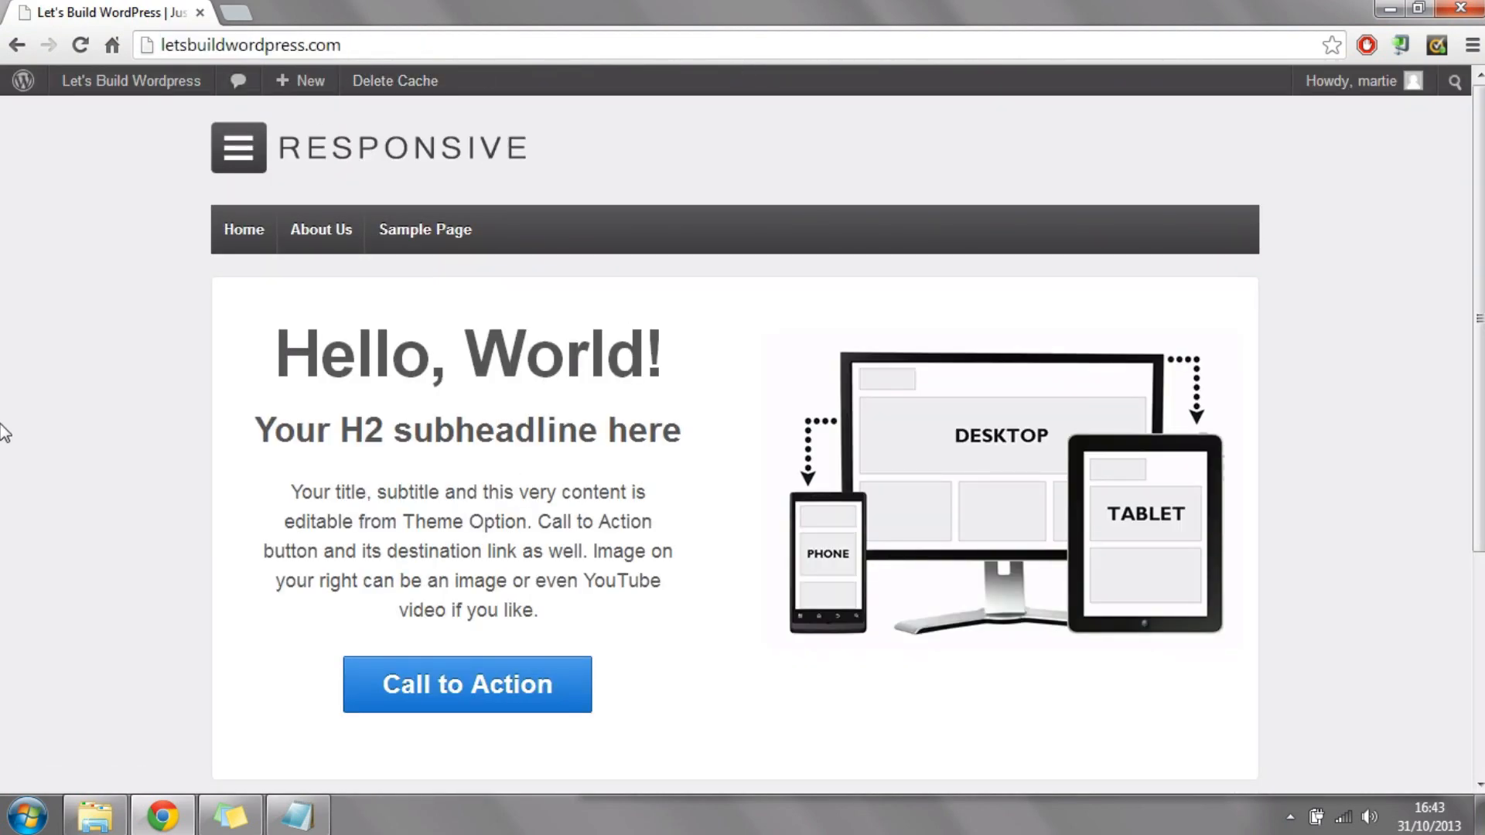
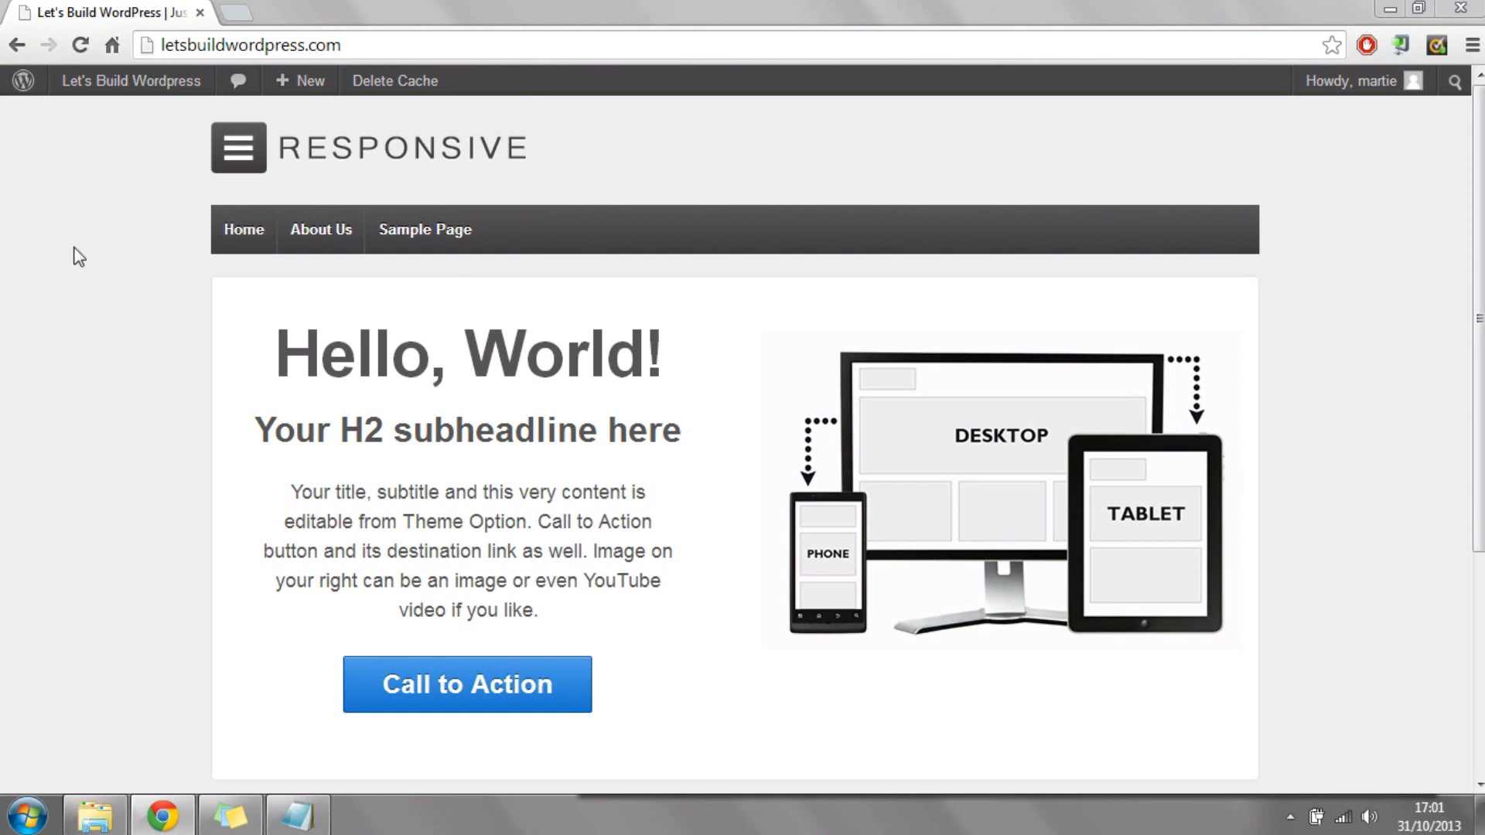
Step: Go to the WordPress dashboard, start adding a new plugin and search the plugin directory for contact form 7
mouse_move(152, 89)
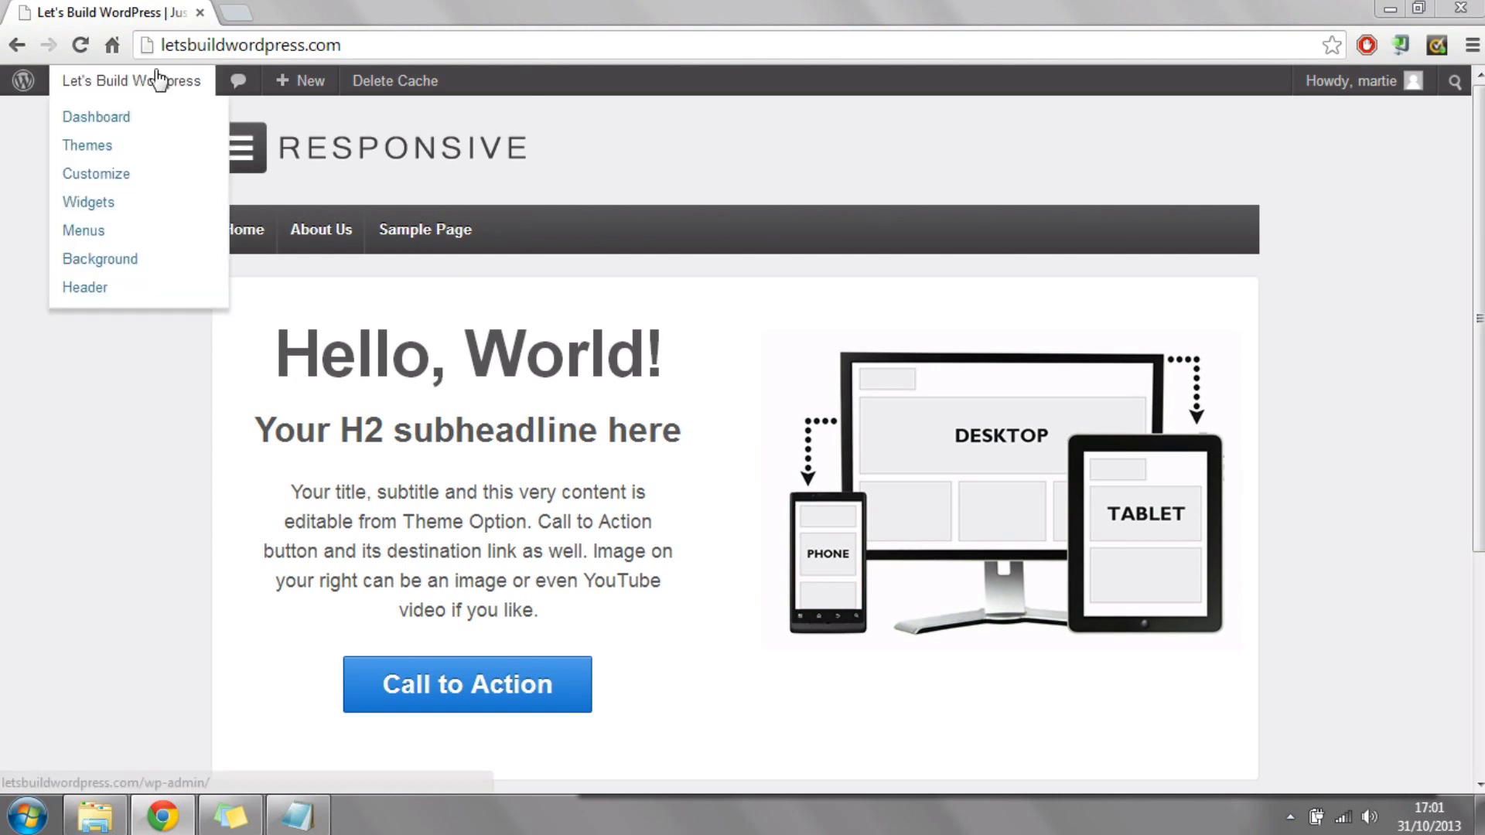
left_click(109, 119)
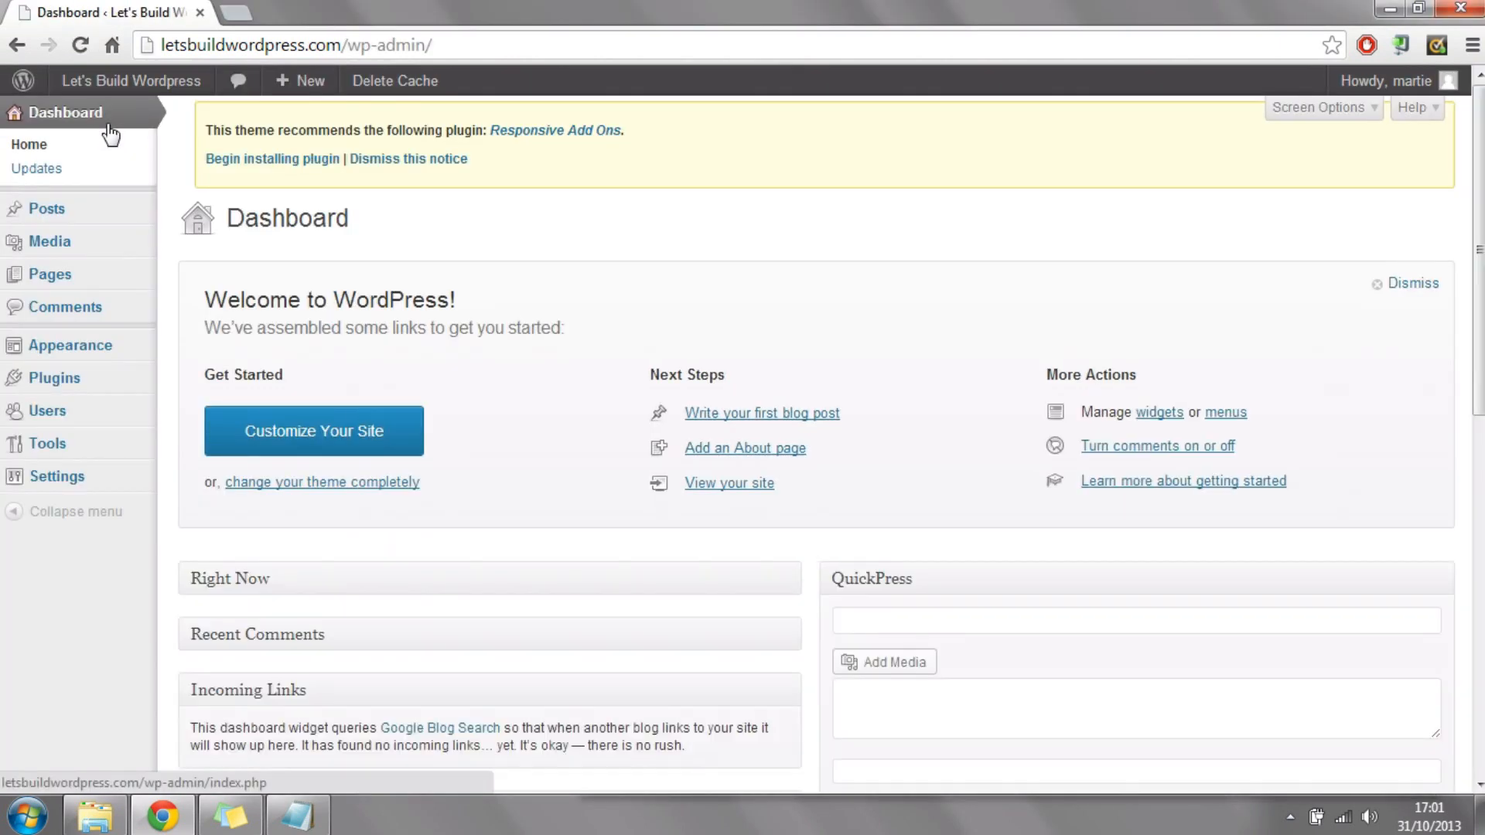
left_click(77, 378)
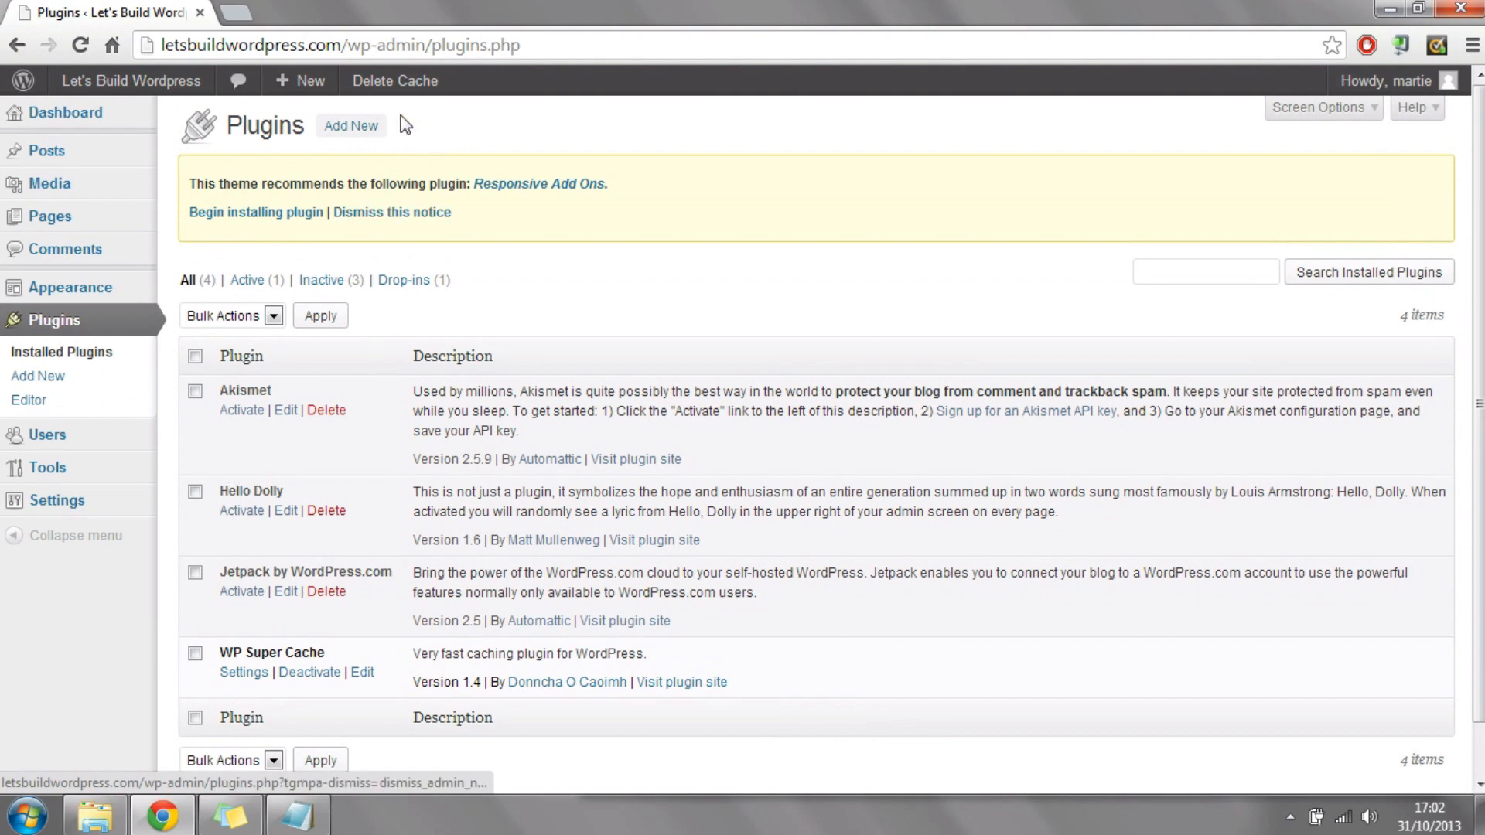
left_click(358, 133)
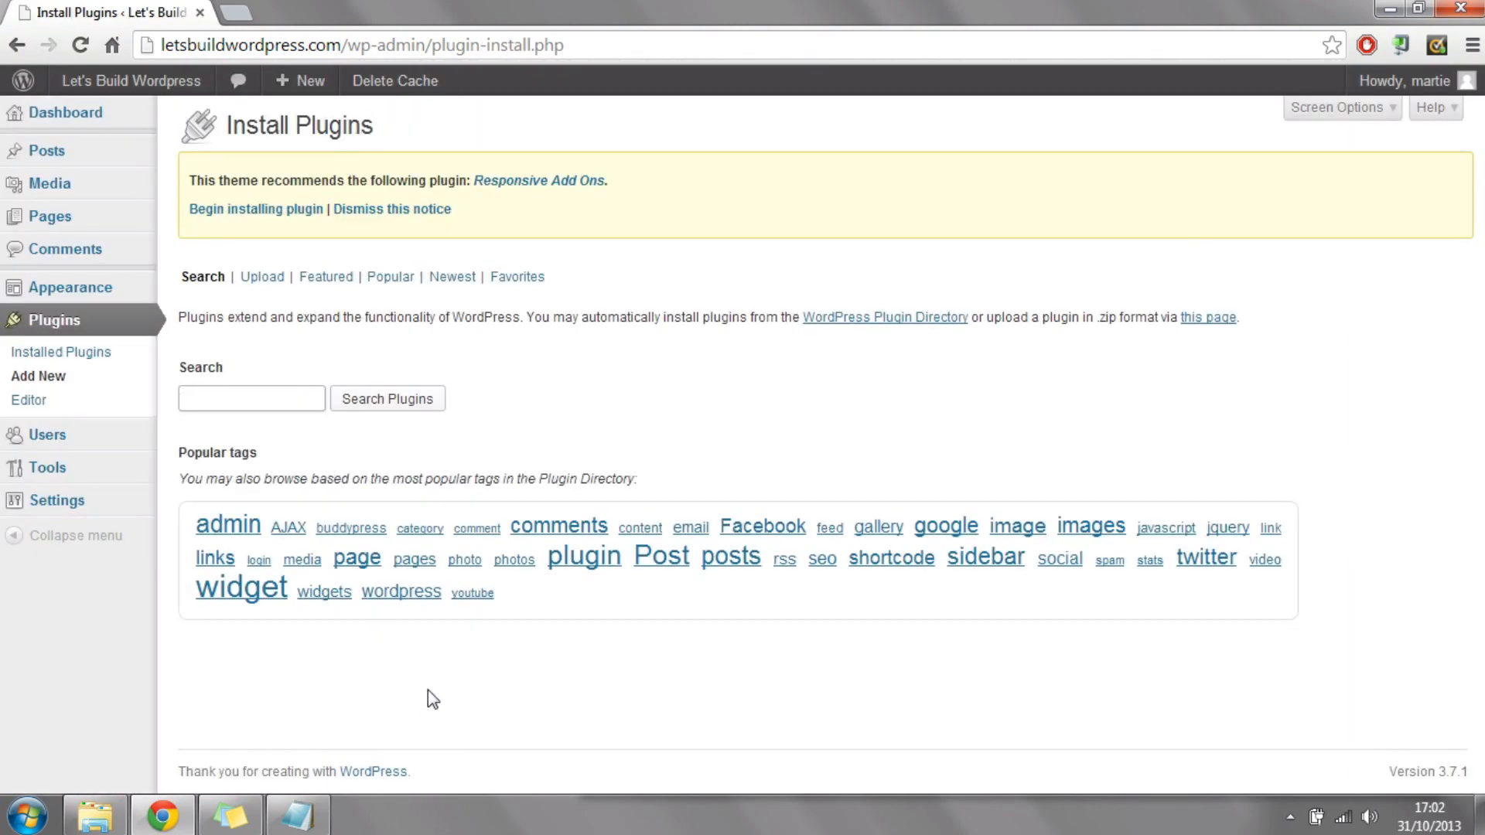
left_click(308, 403)
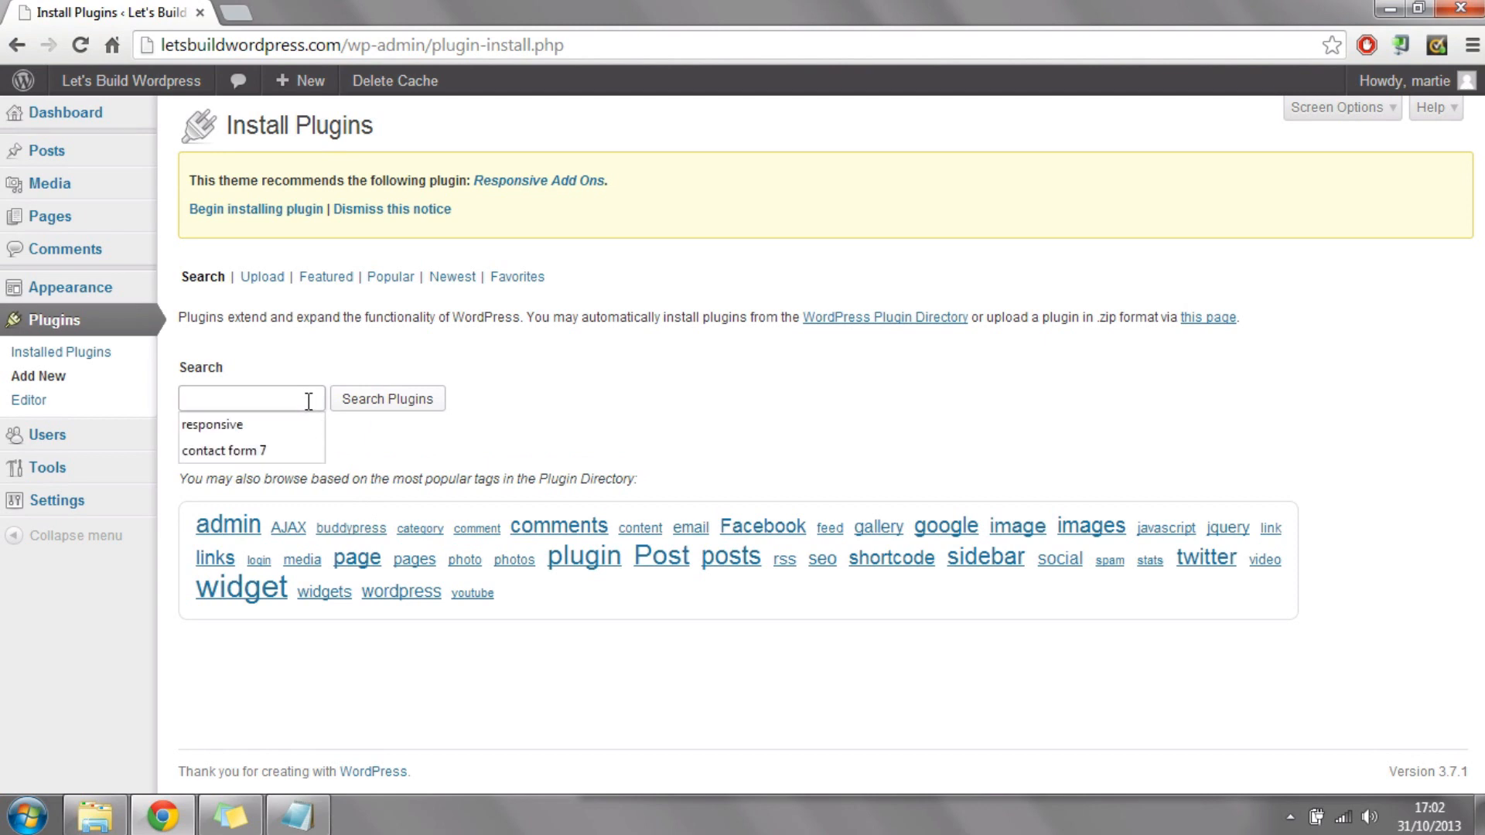
type("contact f")
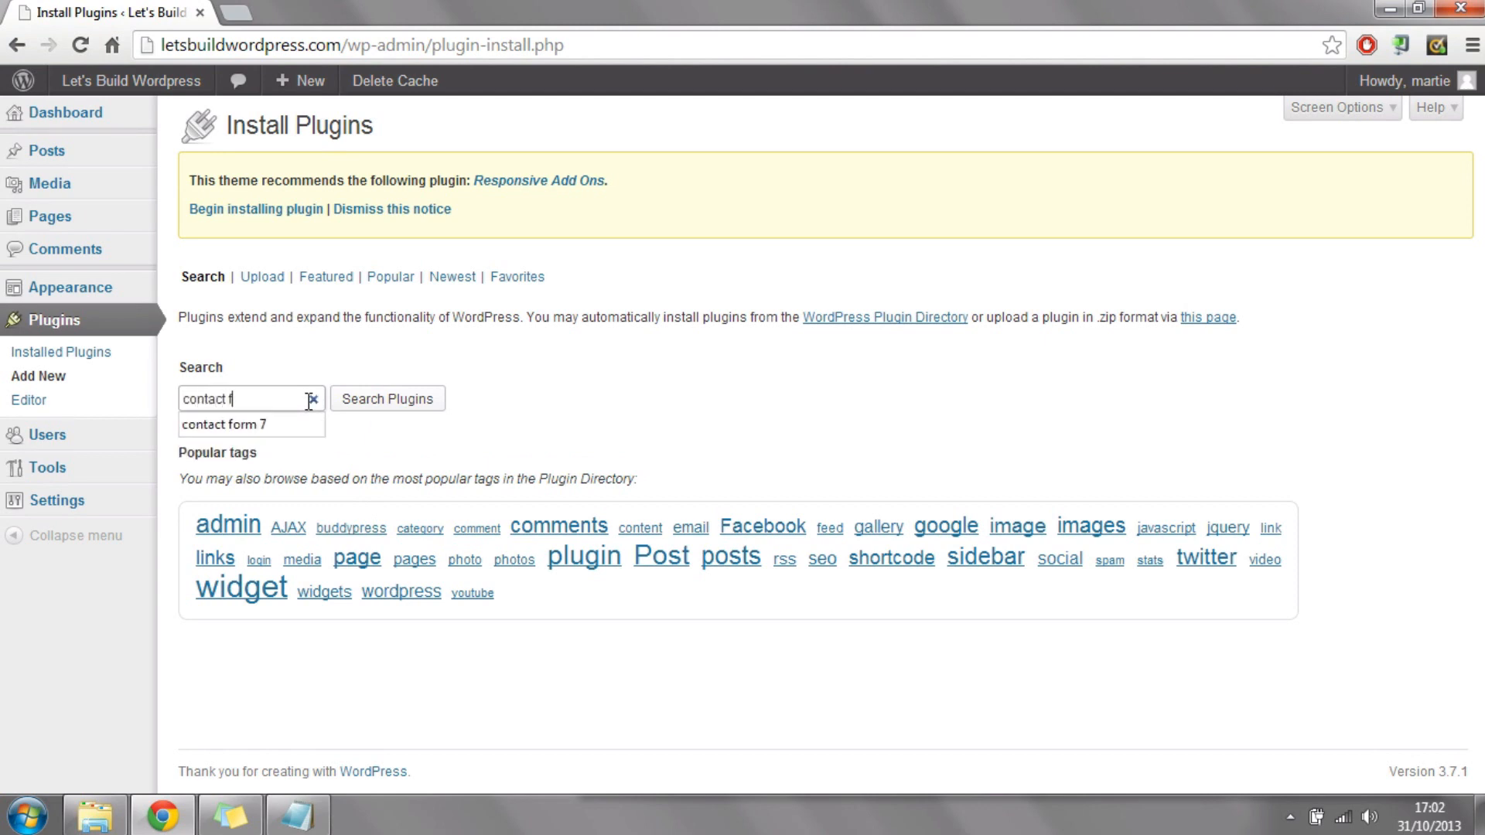
type("orm 7")
left_click(426, 402)
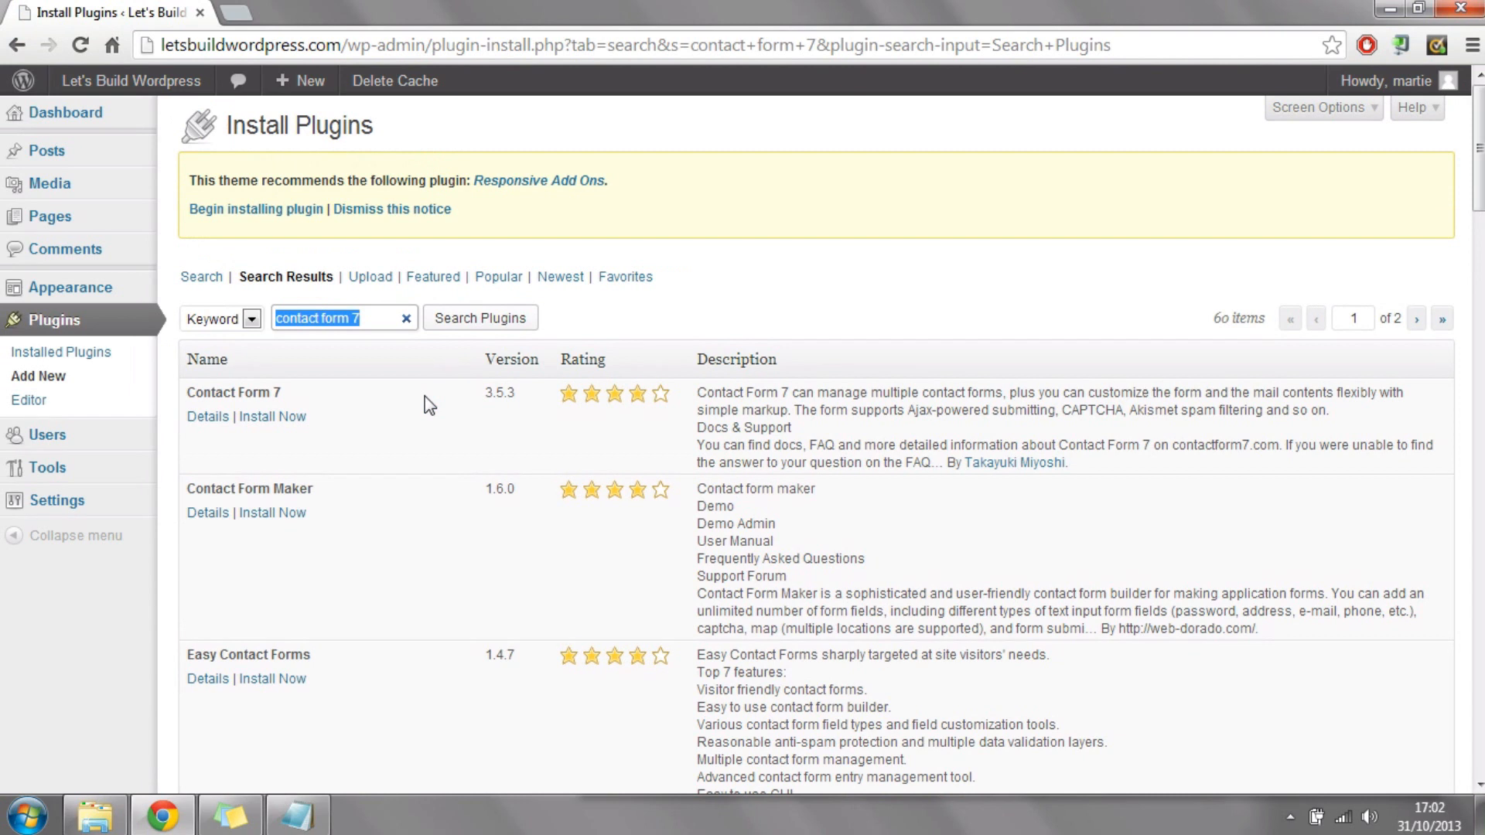
Step: Install the Contact Form 7 plugin from the search results and activate it
left_click_drag(287, 393, 186, 393)
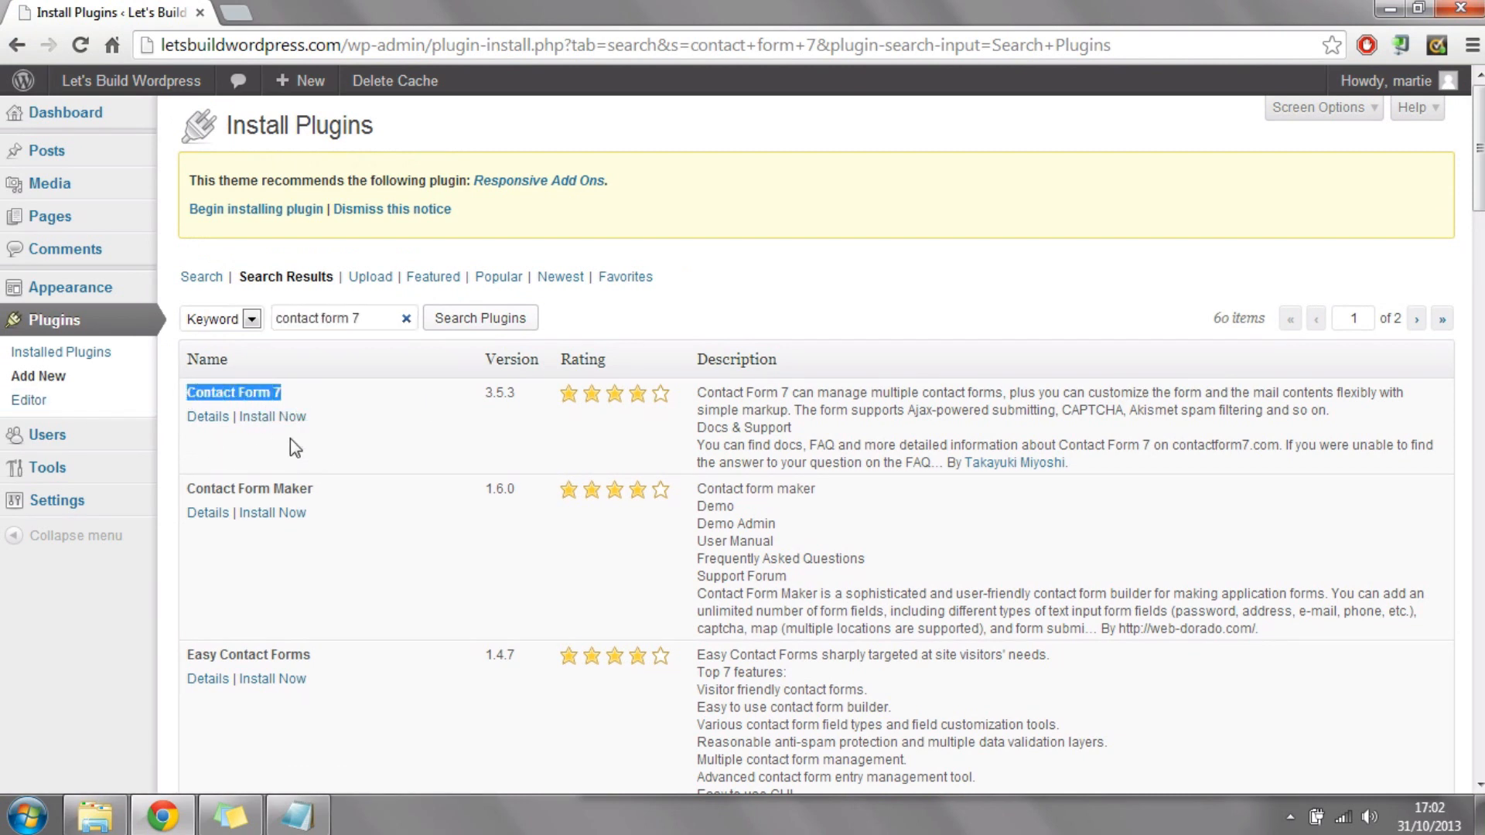
left_click(281, 415)
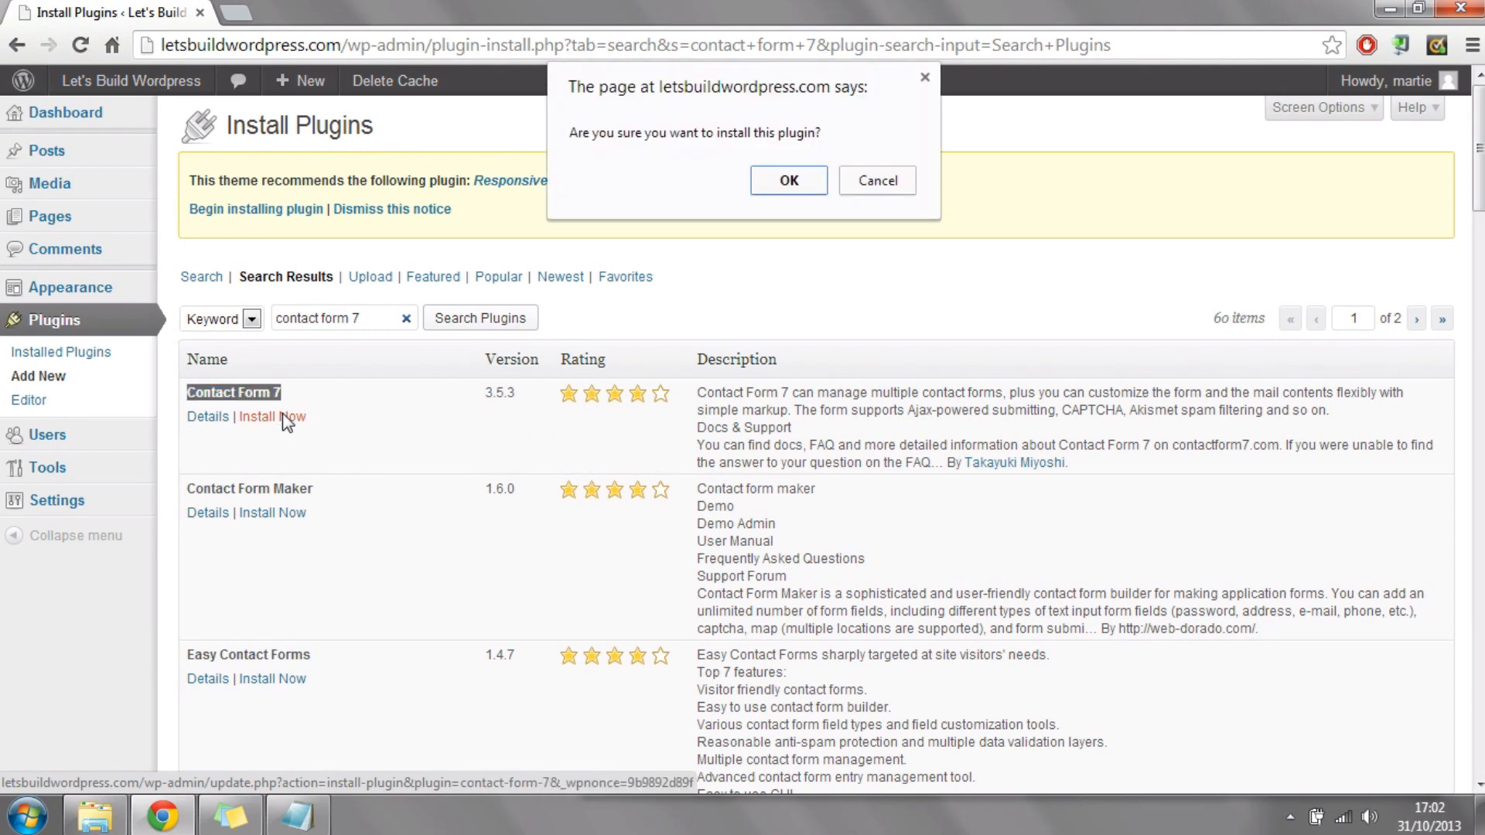
left_click(789, 182)
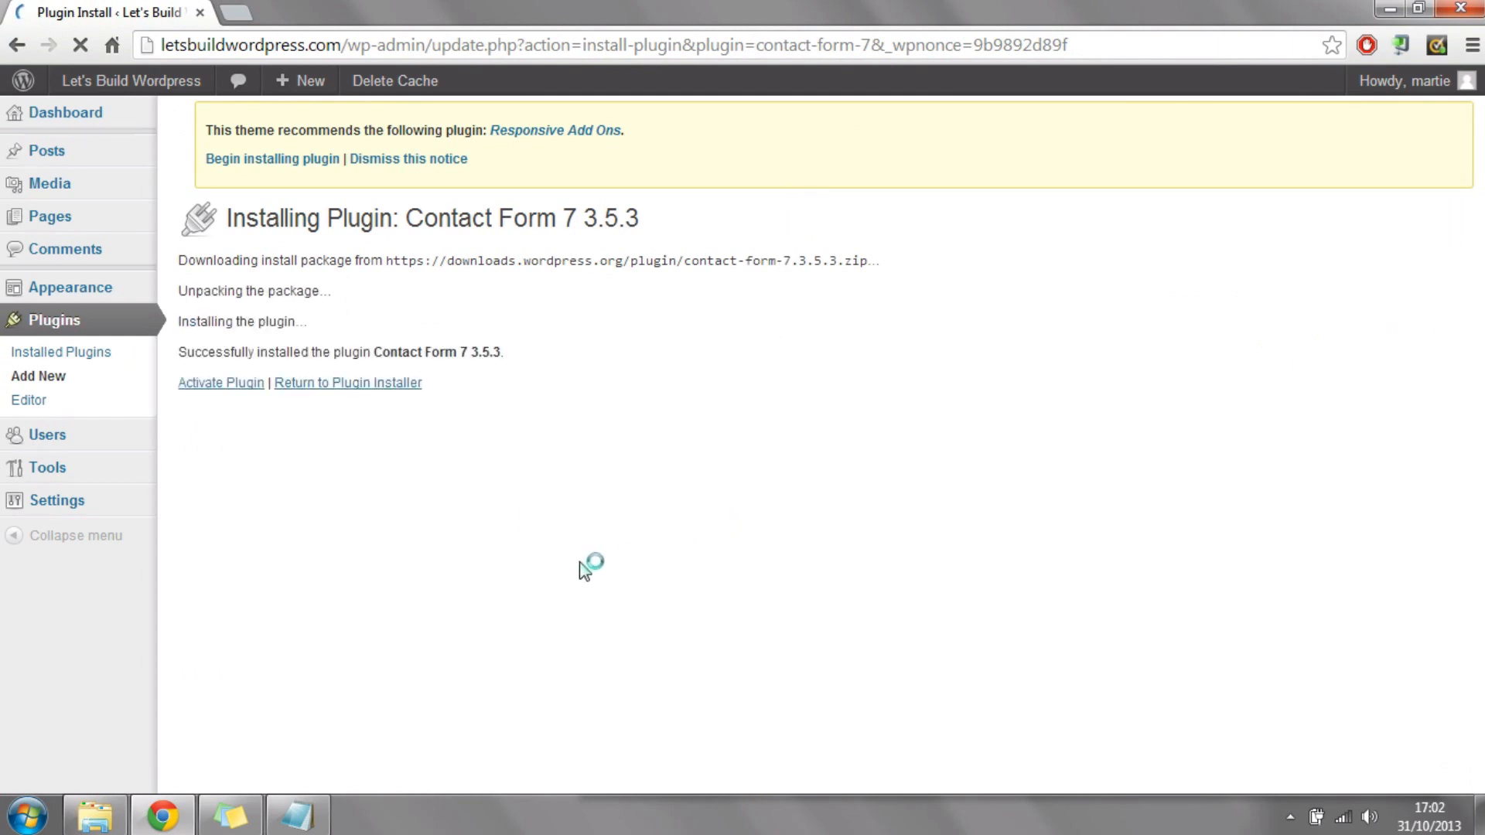
left_click(245, 387)
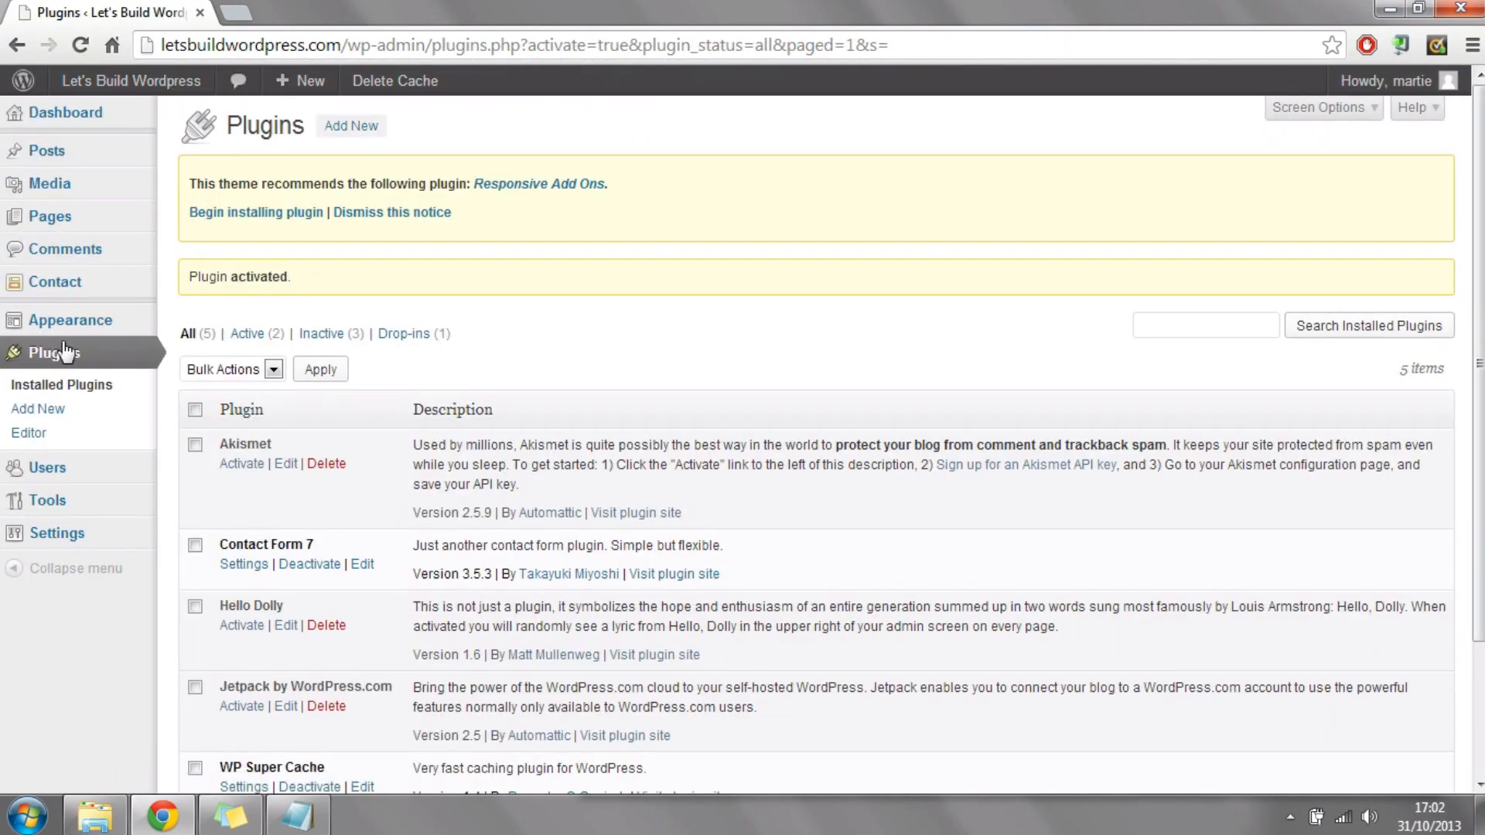
Step: Open the Contact Form 7 overview and highlight the shortcode listed for Contact form 1
left_click(81, 292)
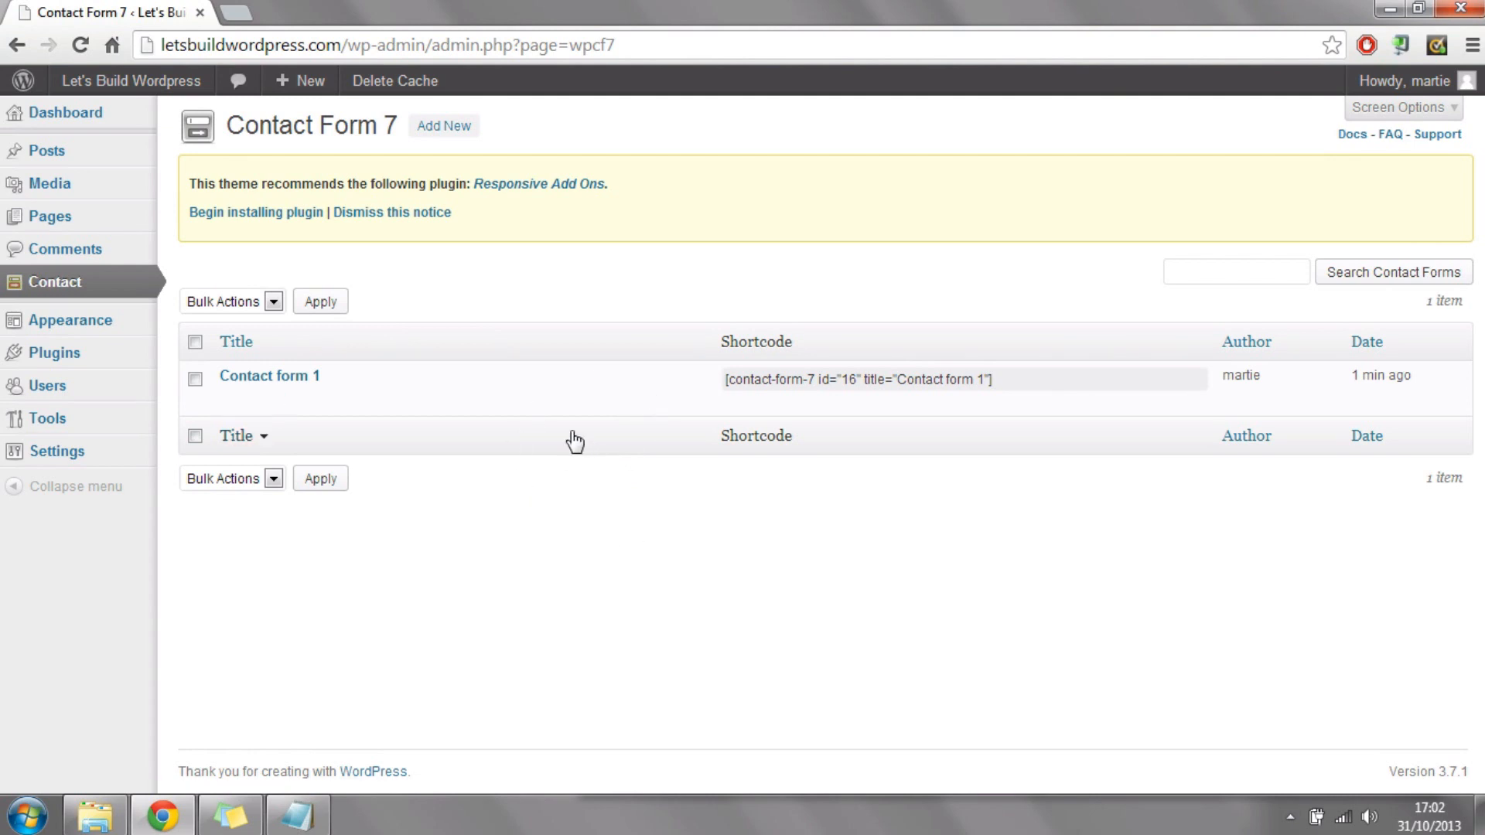
left_click_drag(227, 126, 395, 124)
left_click(656, 602)
left_click(1009, 378)
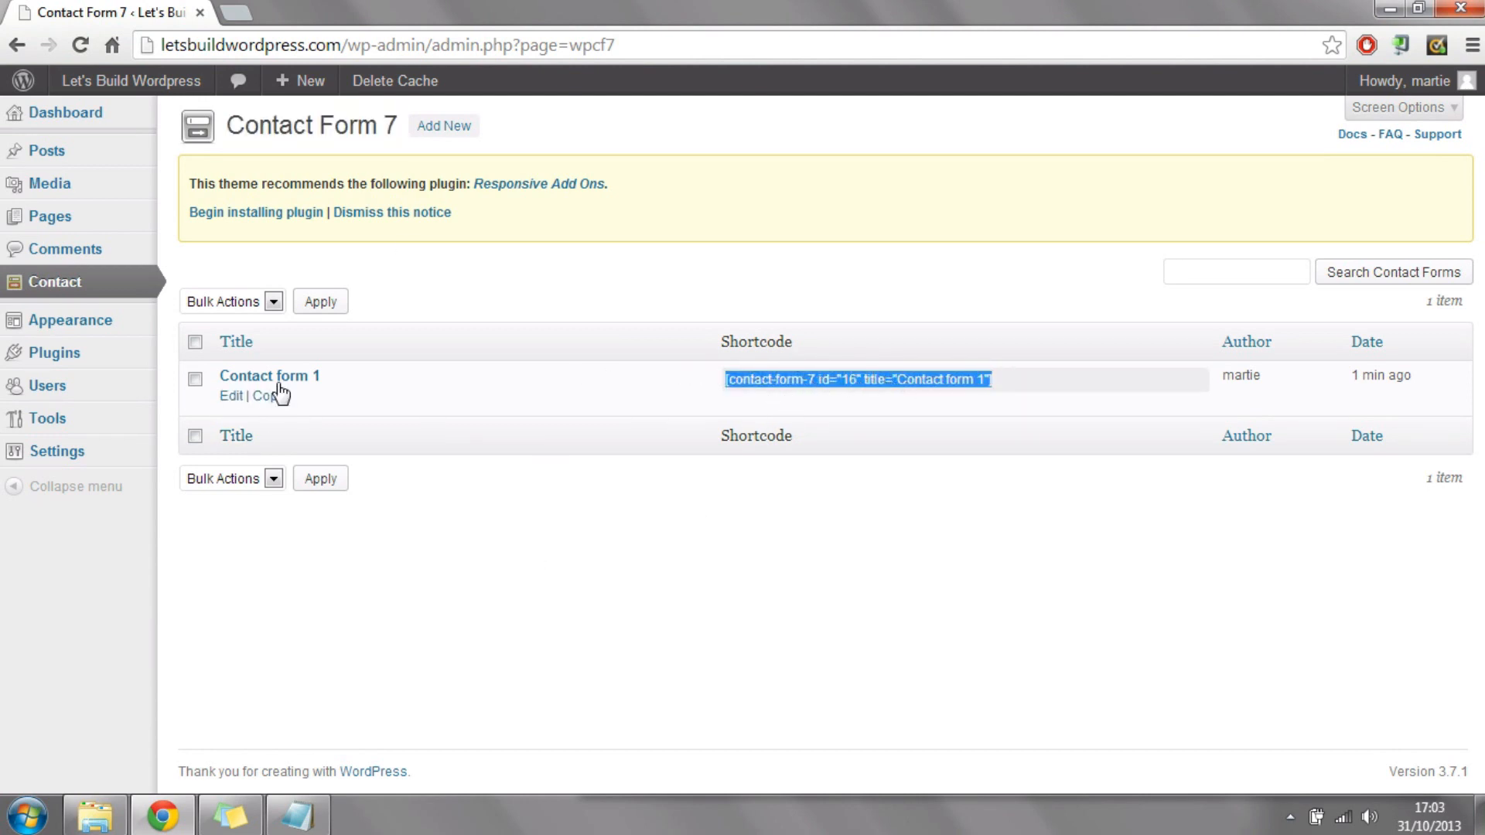
Step: Open Contact form 1 and examine the email, subject, message and submit lines of its form template
left_click(242, 377)
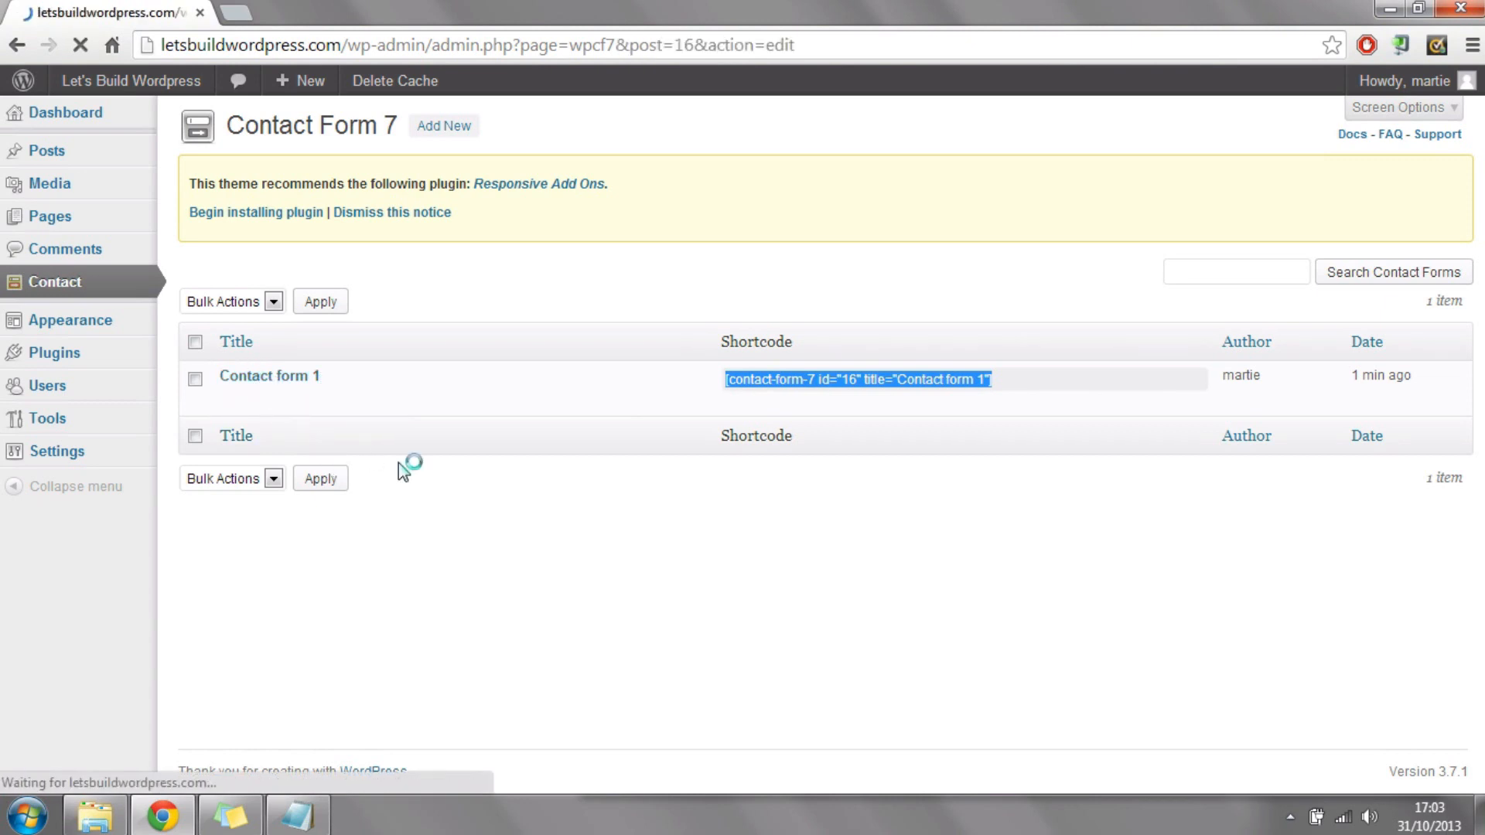
left_click_drag(460, 512, 204, 493)
scroll(204, 493, "down", 1)
left_click_drag(405, 469, 156, 464)
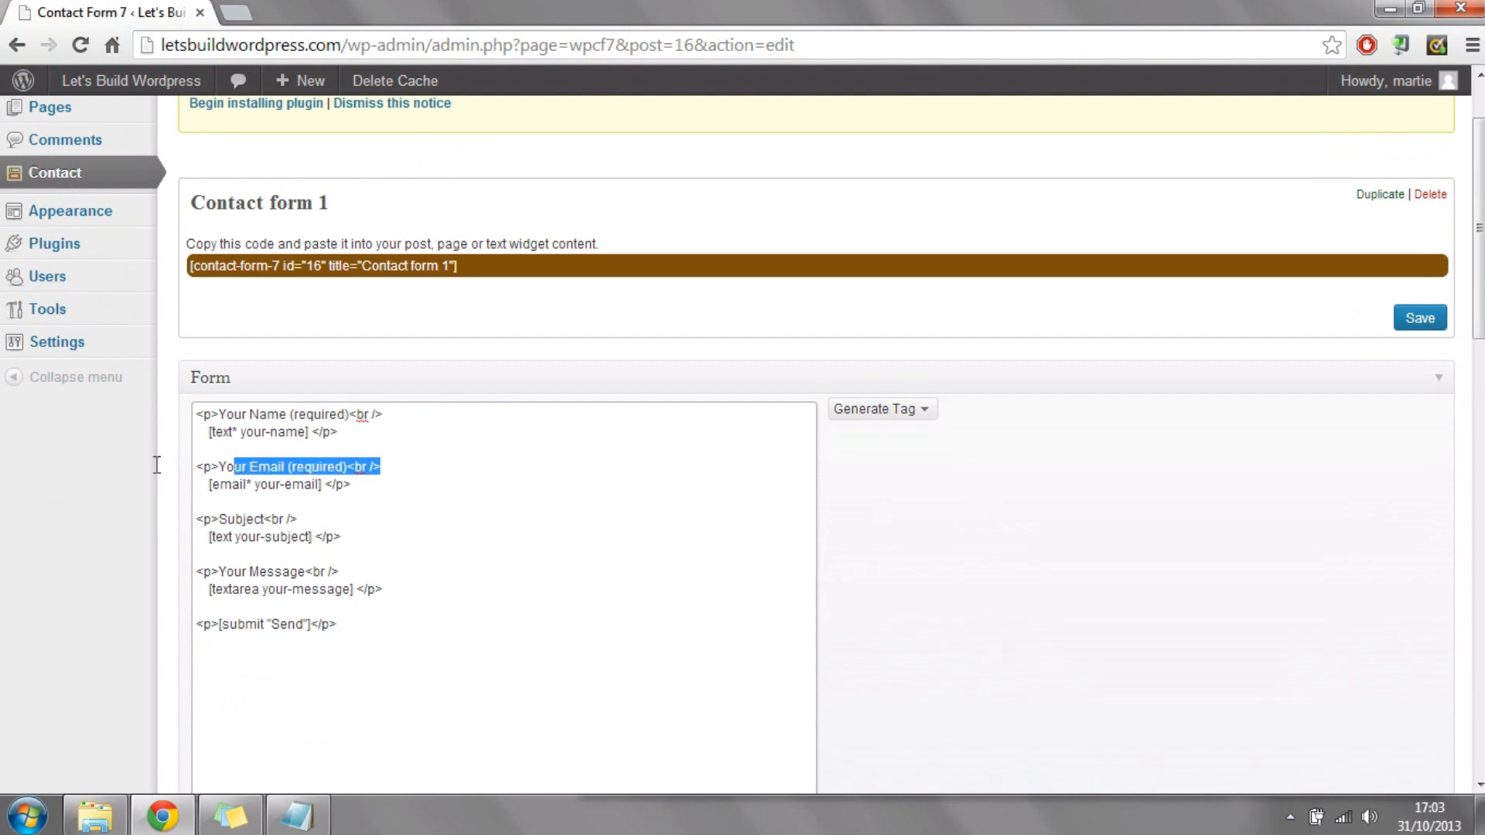
left_click_drag(405, 535, 159, 524)
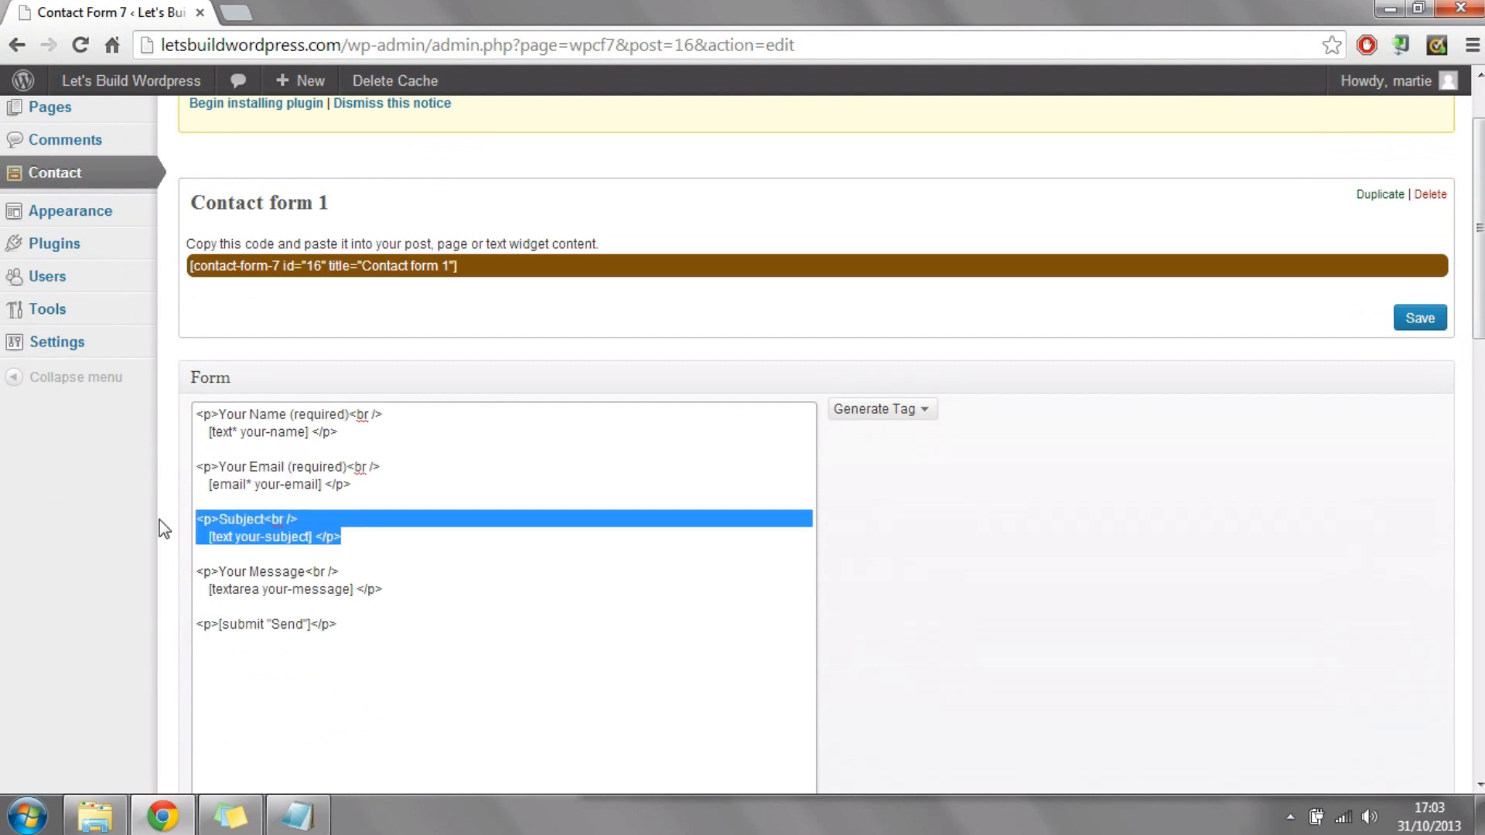
left_click_drag(421, 594, 139, 564)
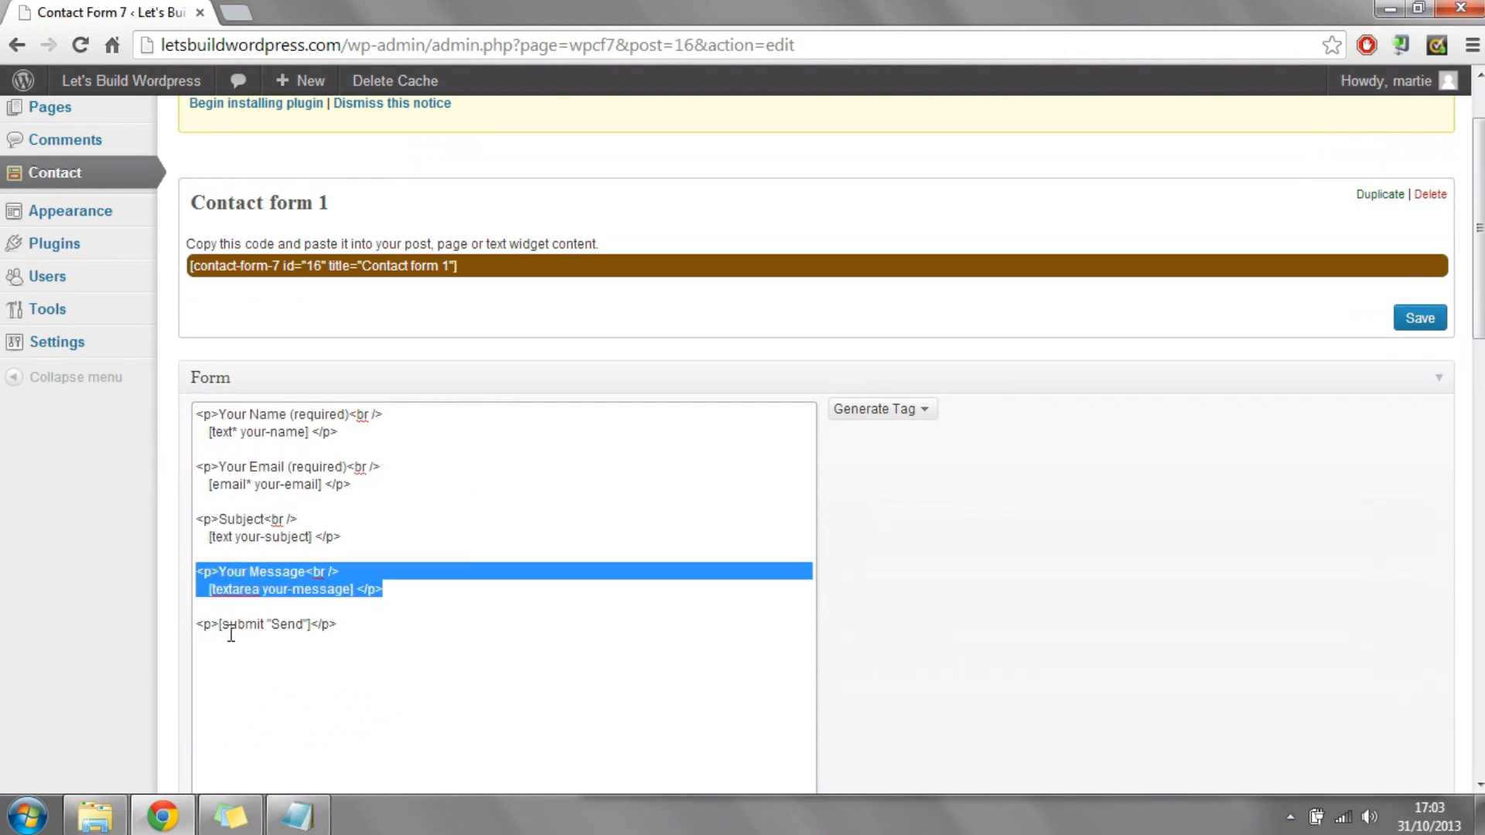
left_click_drag(381, 619, 155, 620)
left_click(516, 637)
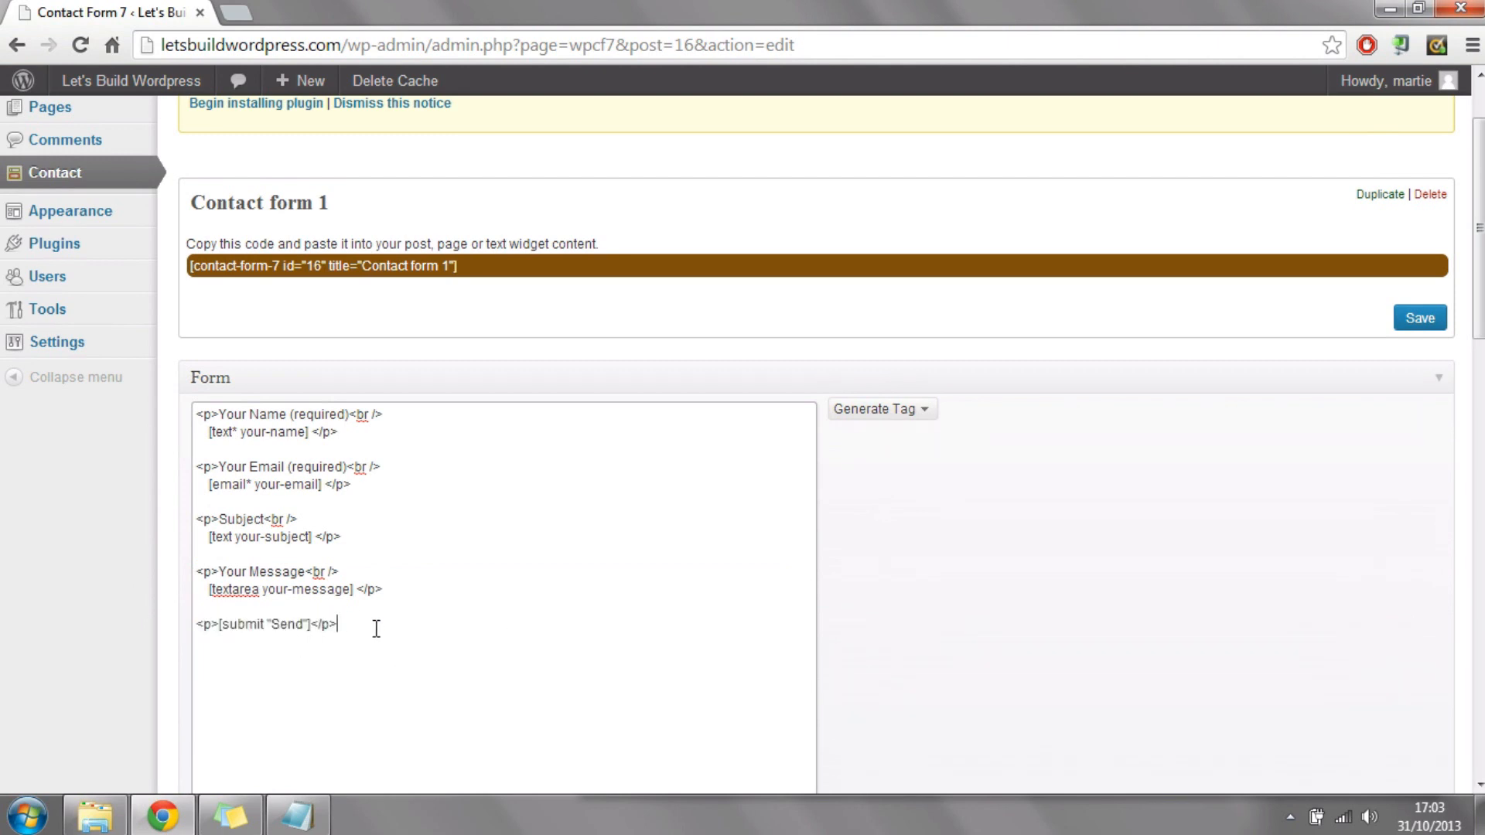
Step: Copy the shortcode of Contact form 1 from its edit page
scroll(483, 486, "up", 2)
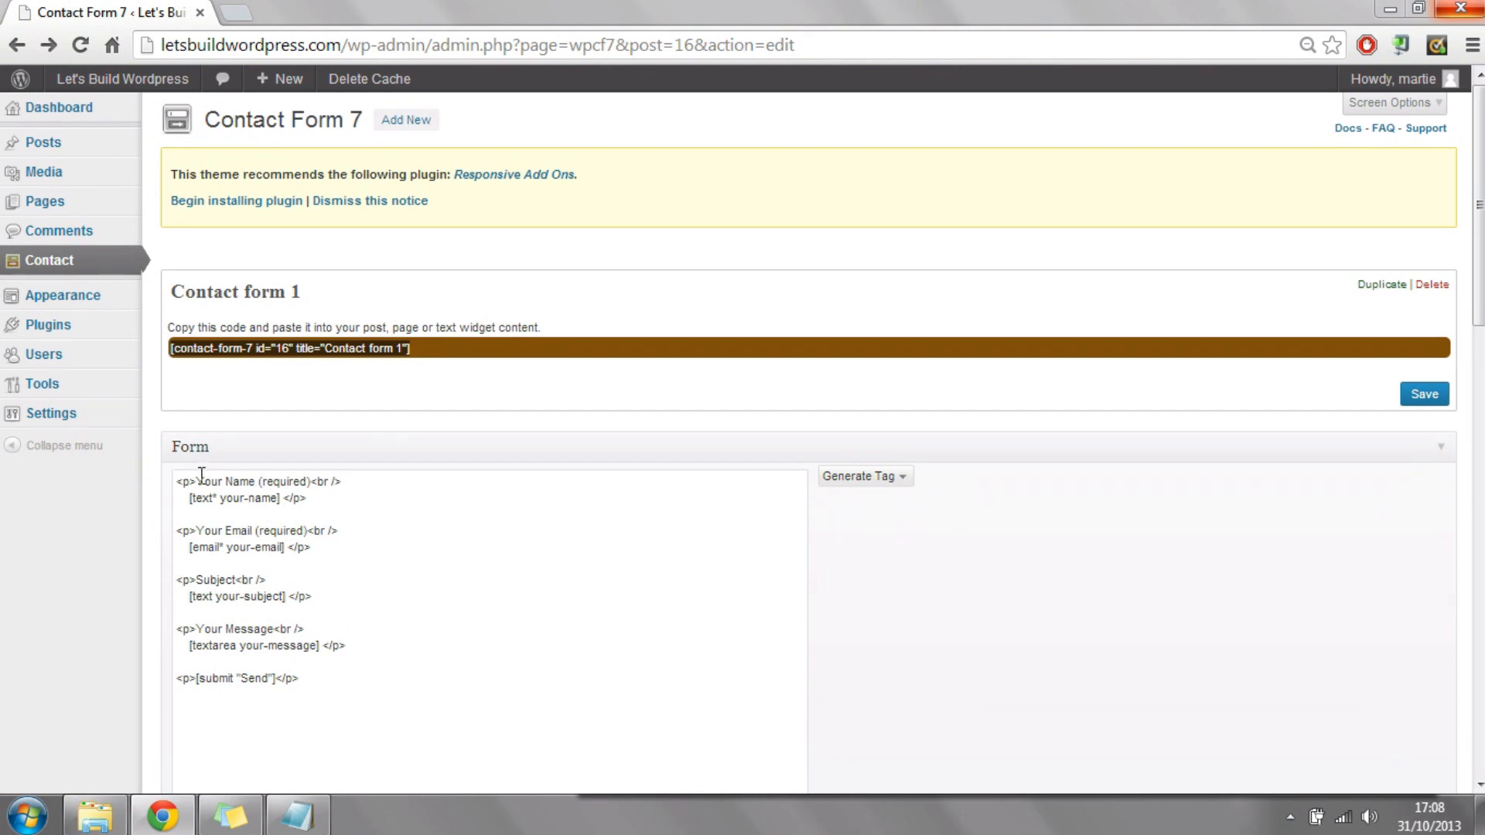
left_click(333, 357)
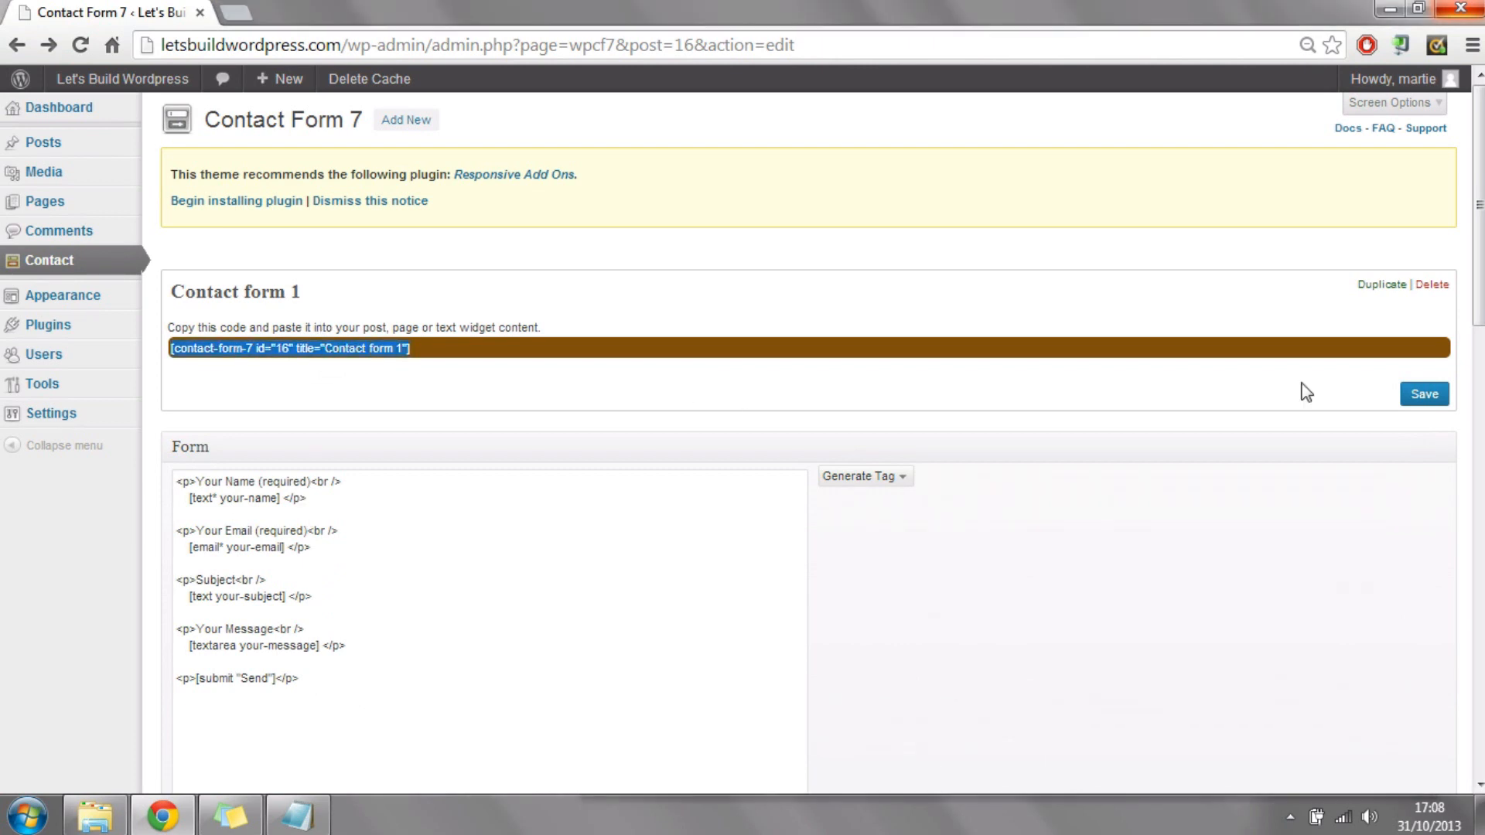
mouse_move(157, 380)
right_click(285, 348)
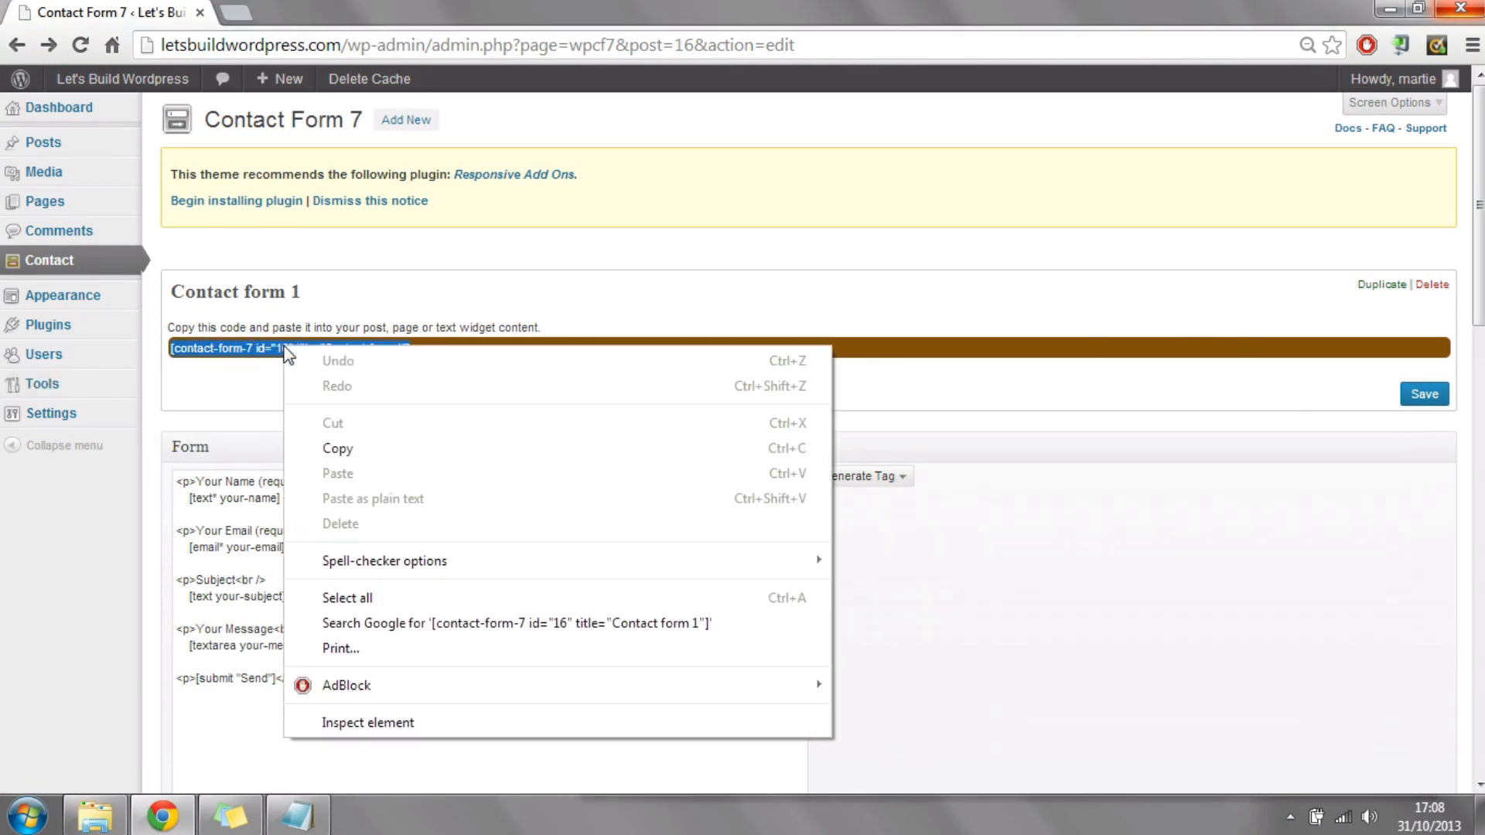
left_click(341, 449)
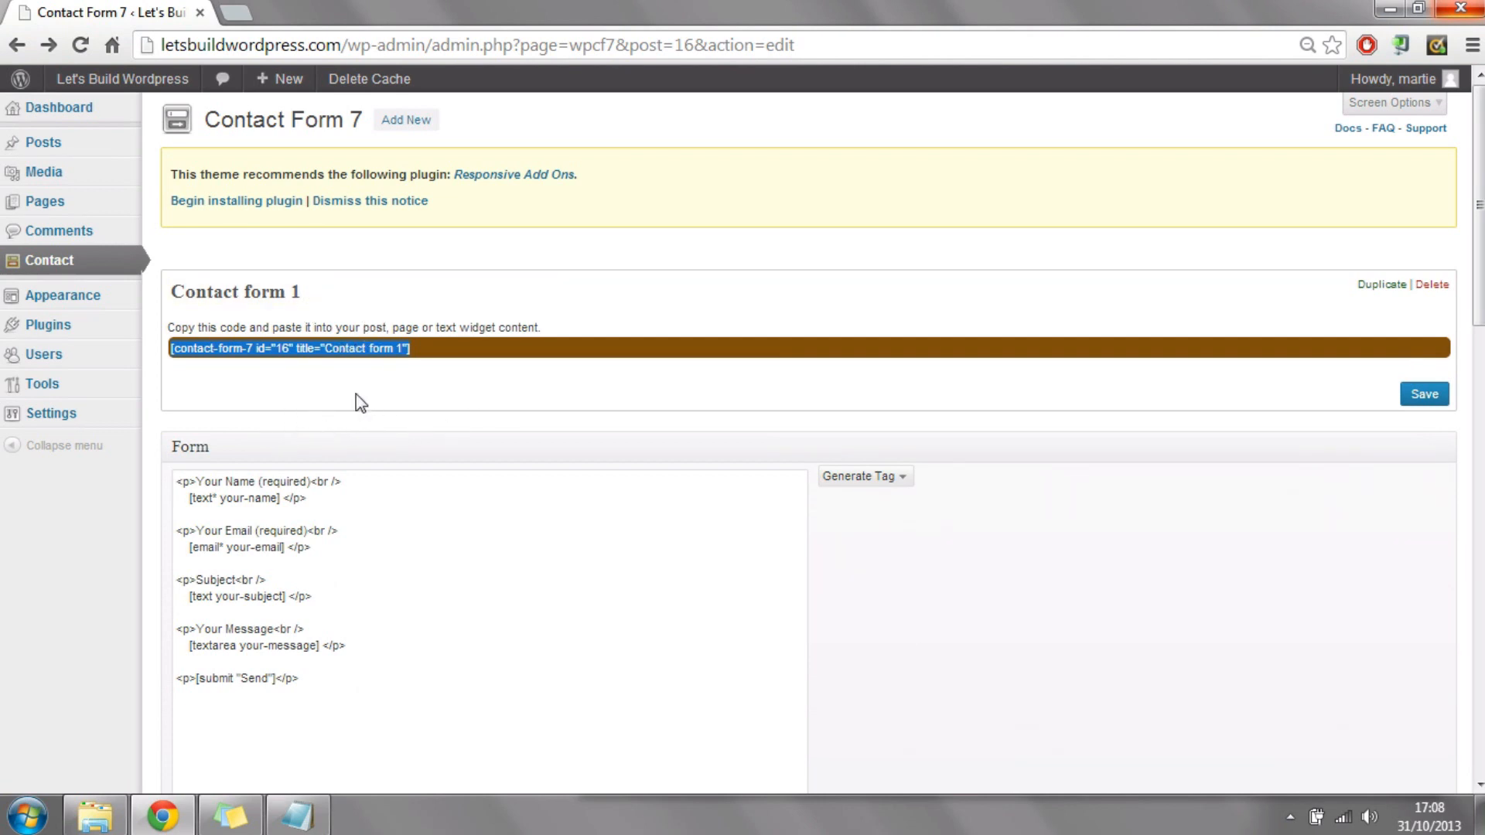
right_click(322, 350)
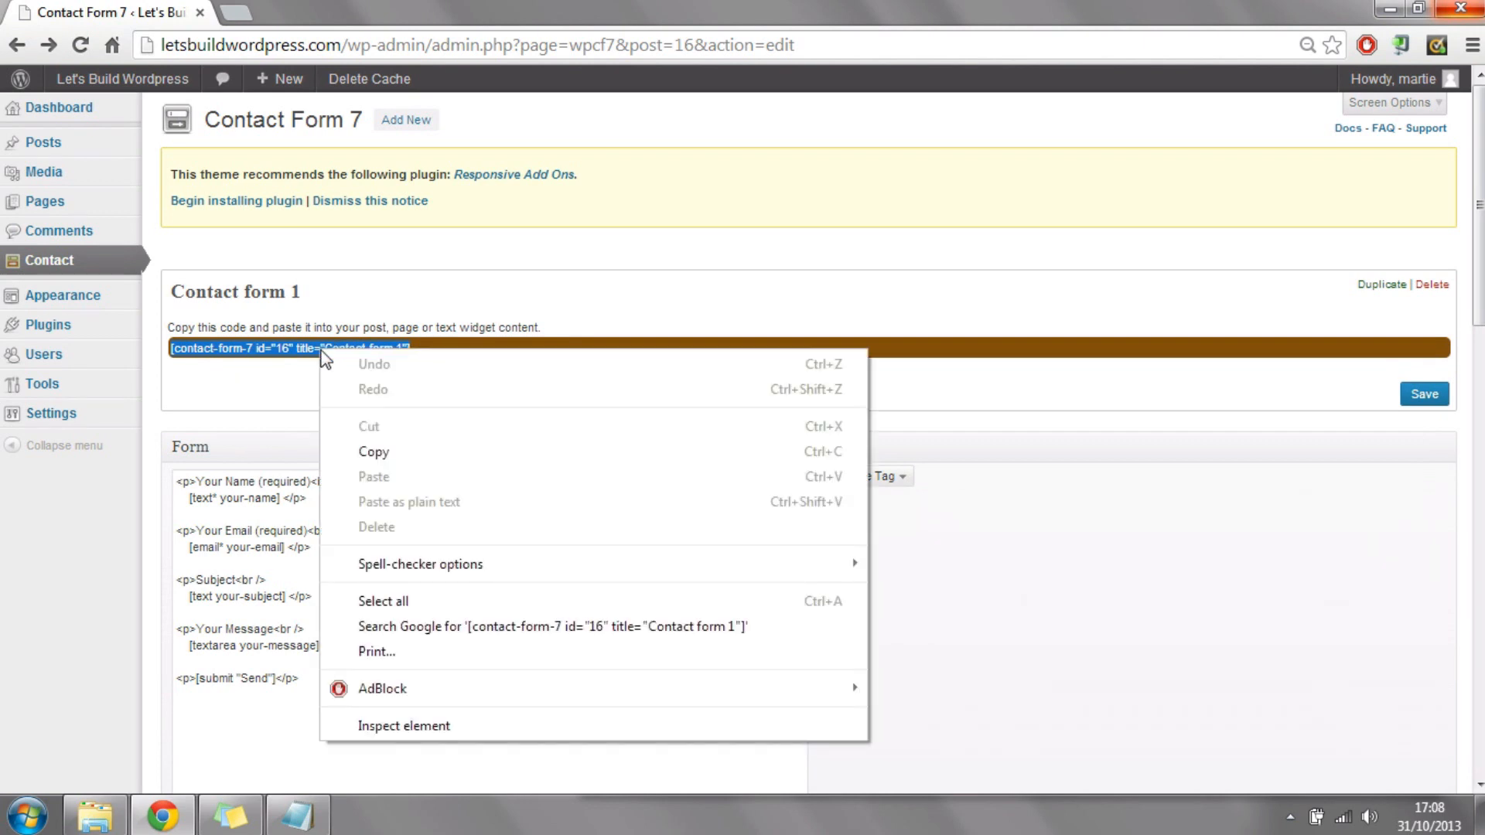
left_click(372, 451)
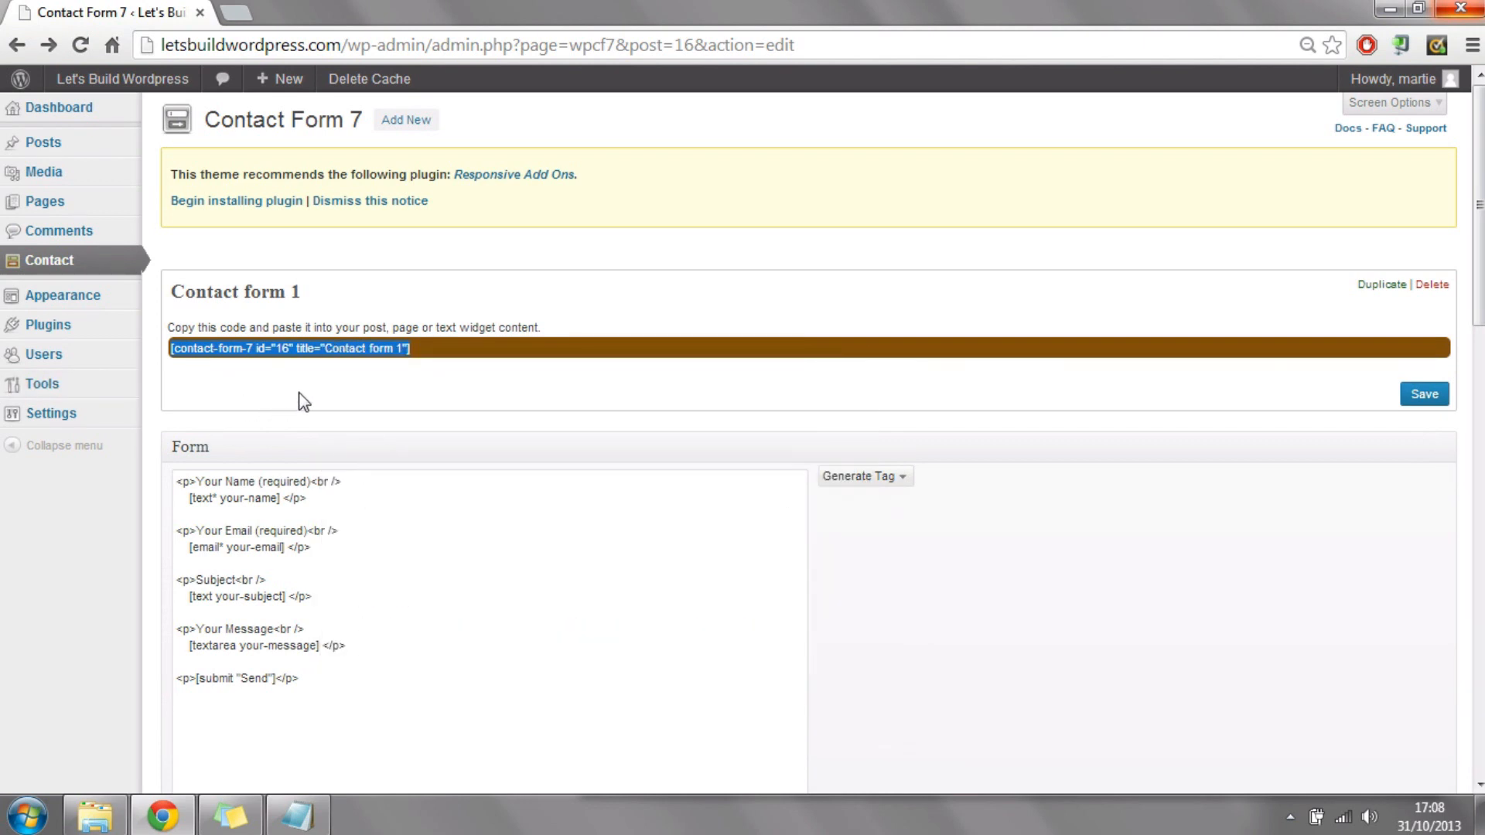
Step: Add a new page to the site and title it Contact Us
mouse_move(89, 212)
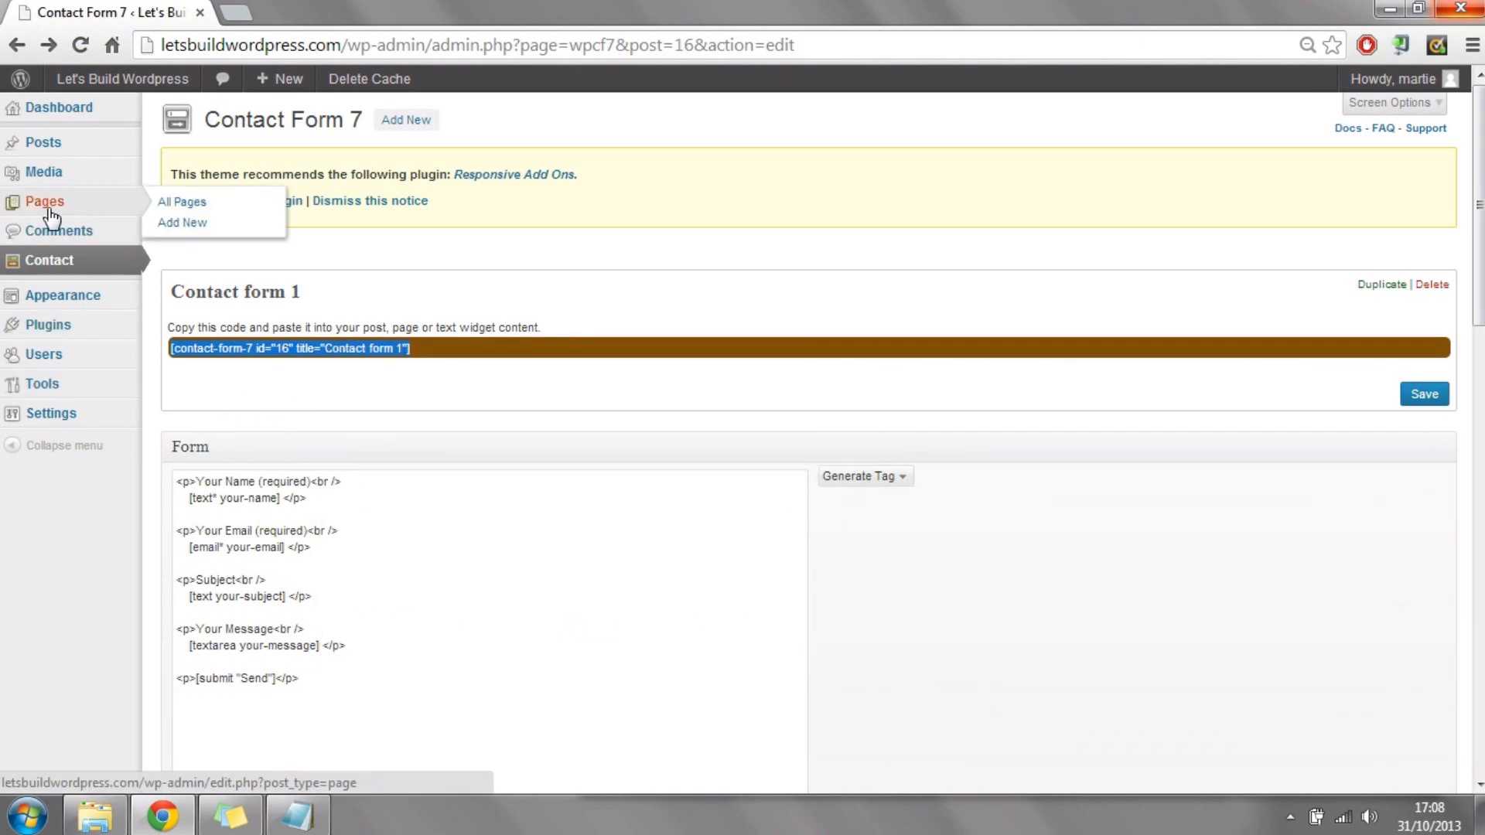
left_click(56, 212)
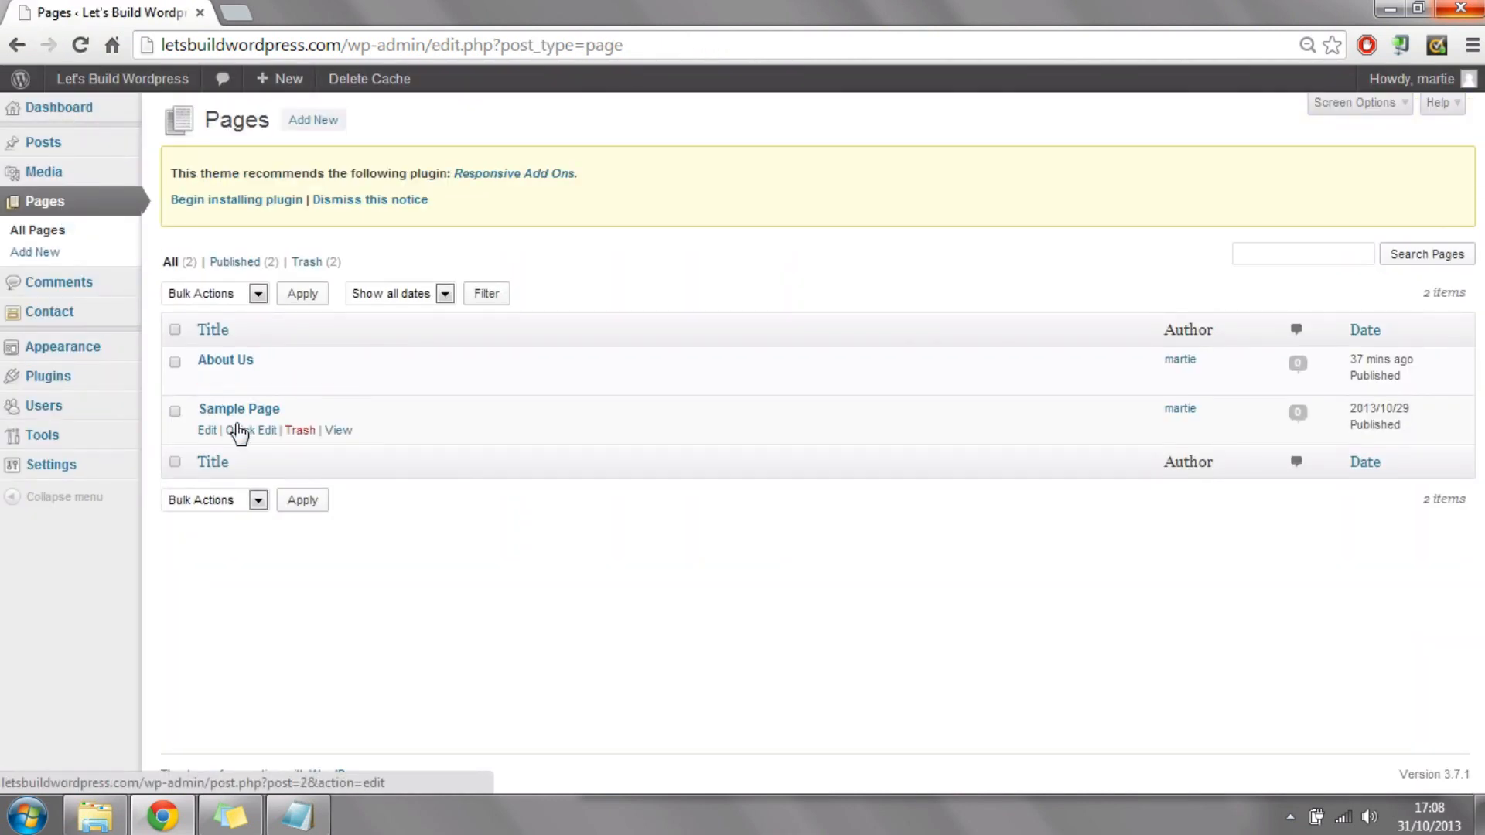
left_click(332, 122)
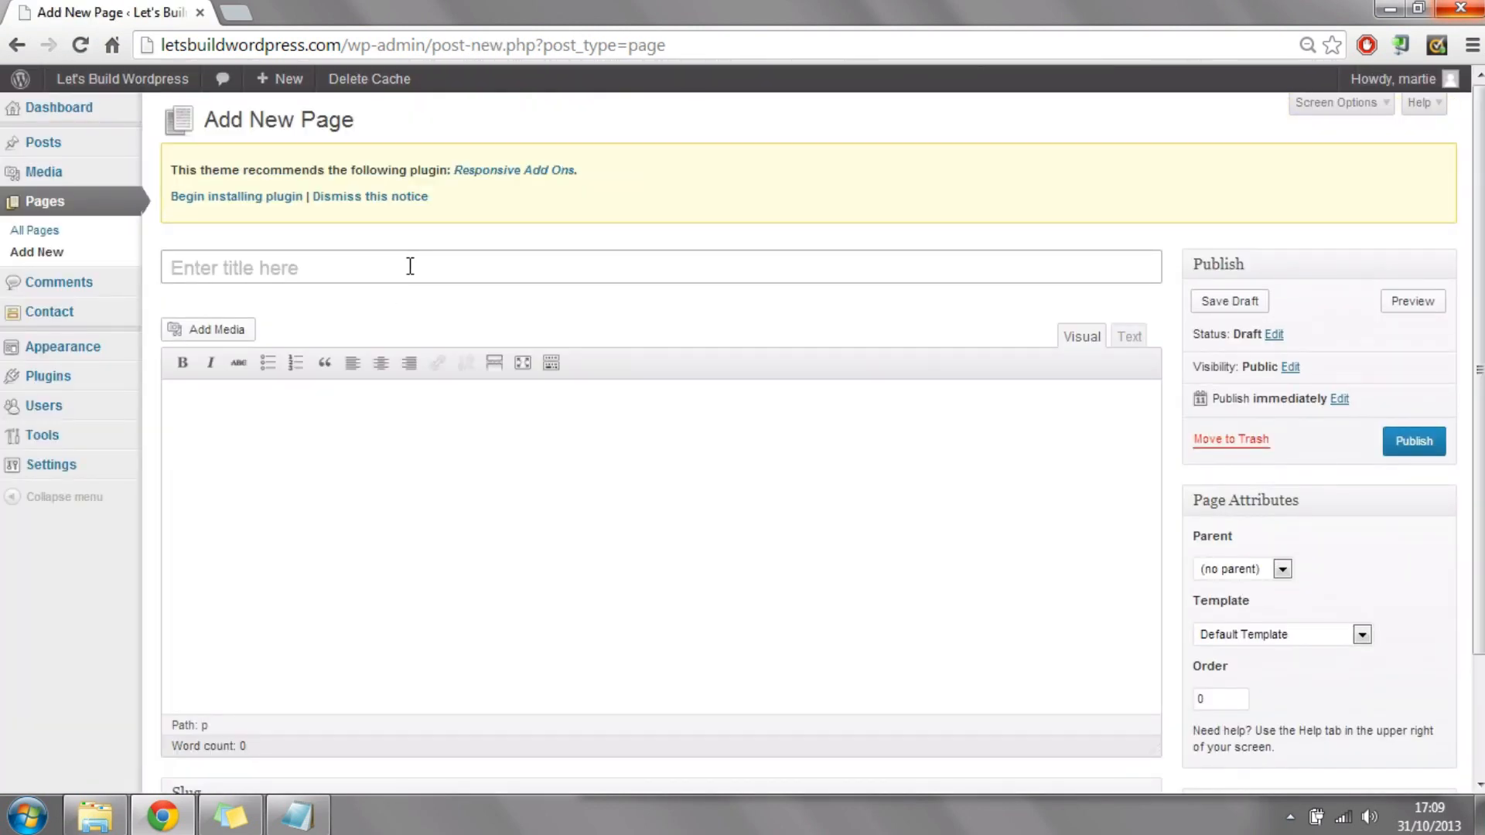
type("Cont")
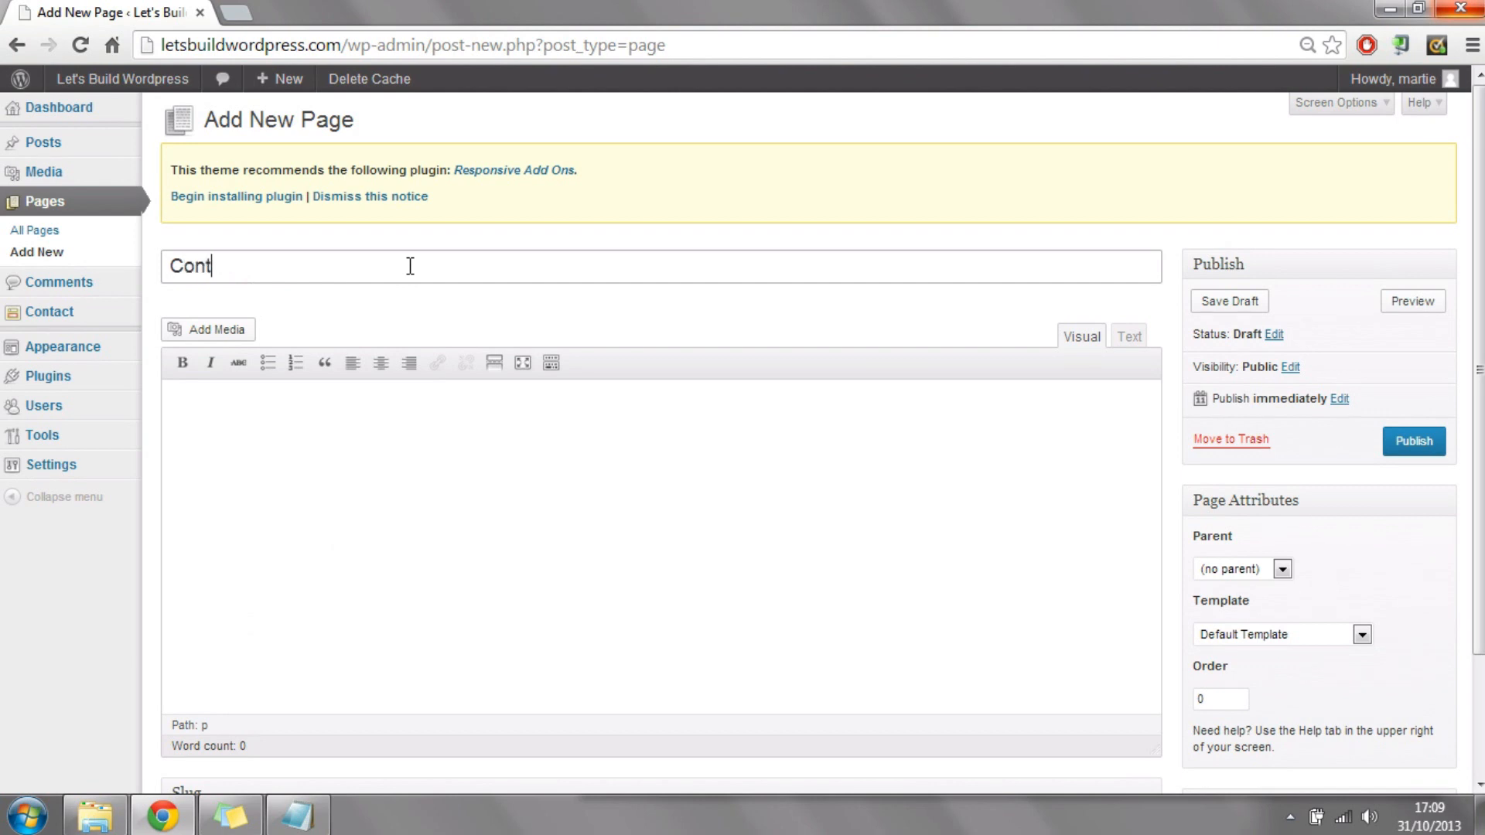
type("act Us")
Step: Enter the body text "If you need to contact us for any reason just fill out the form below and we will get back to you ASAP!"
left_click(354, 441)
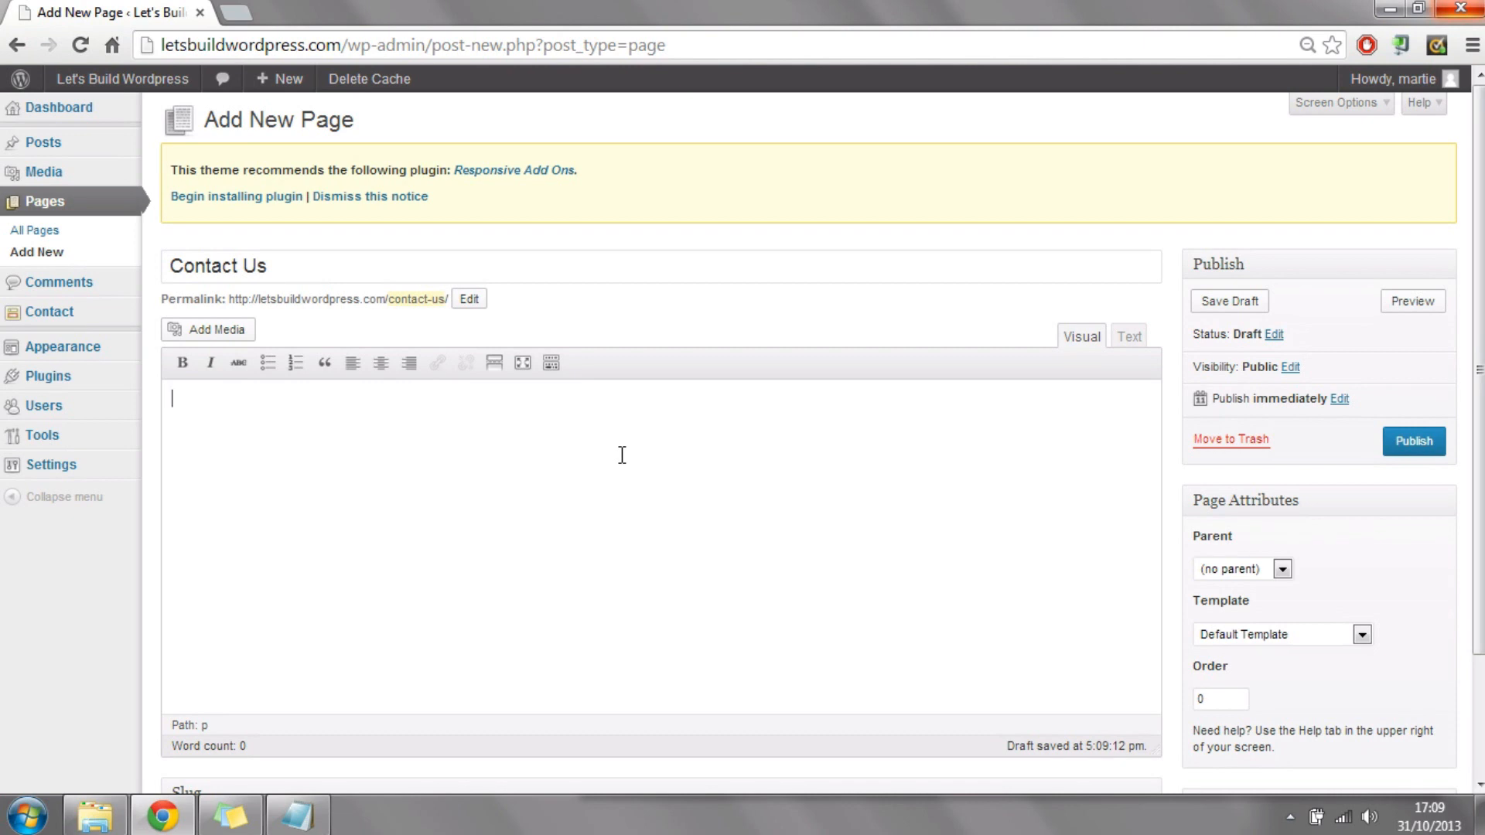
type("If you need to contact")
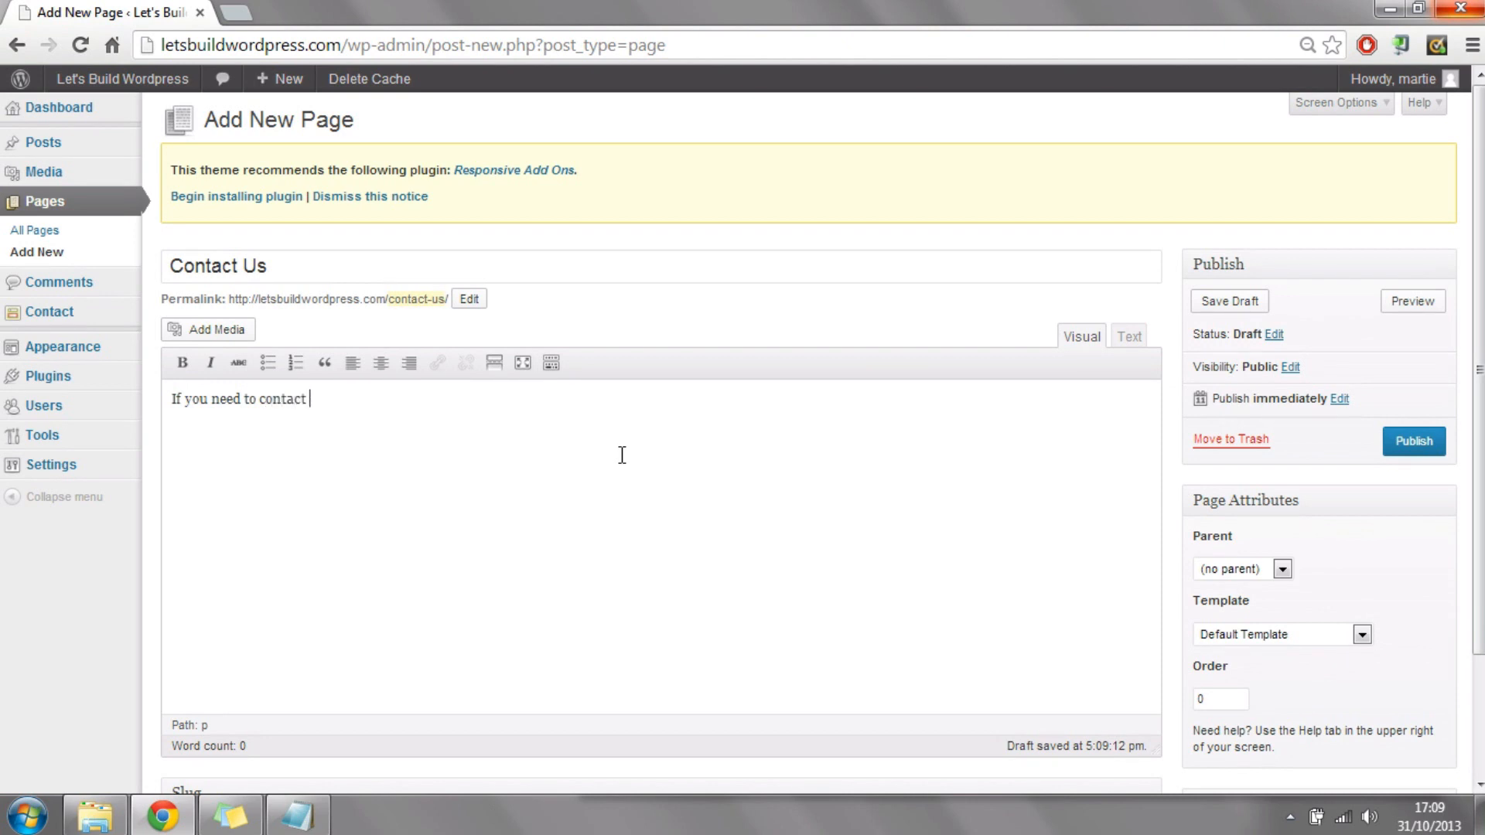
type(" us for any reason just fill out the form below")
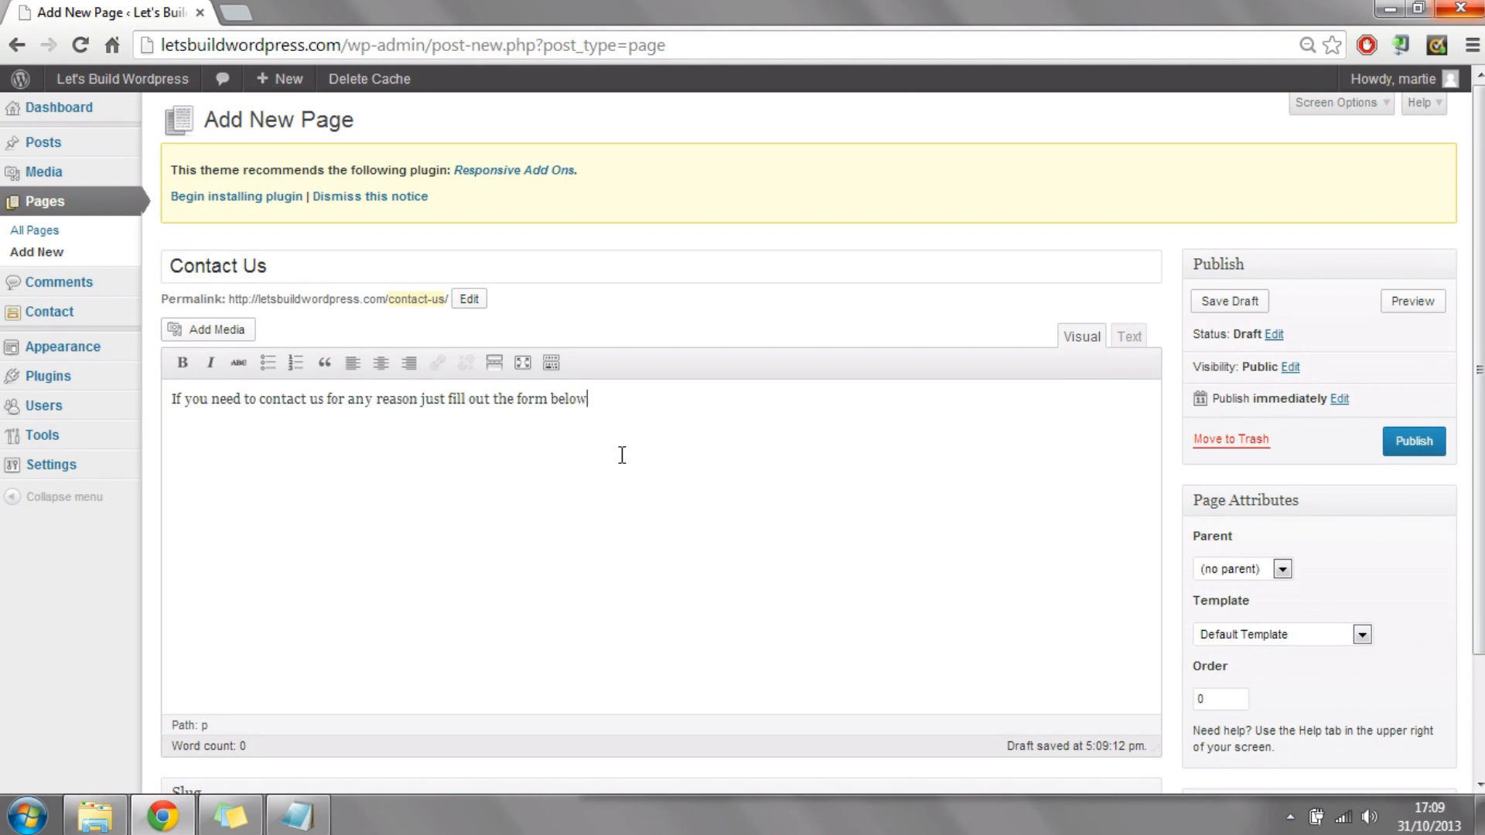
type(" and we will get back ")
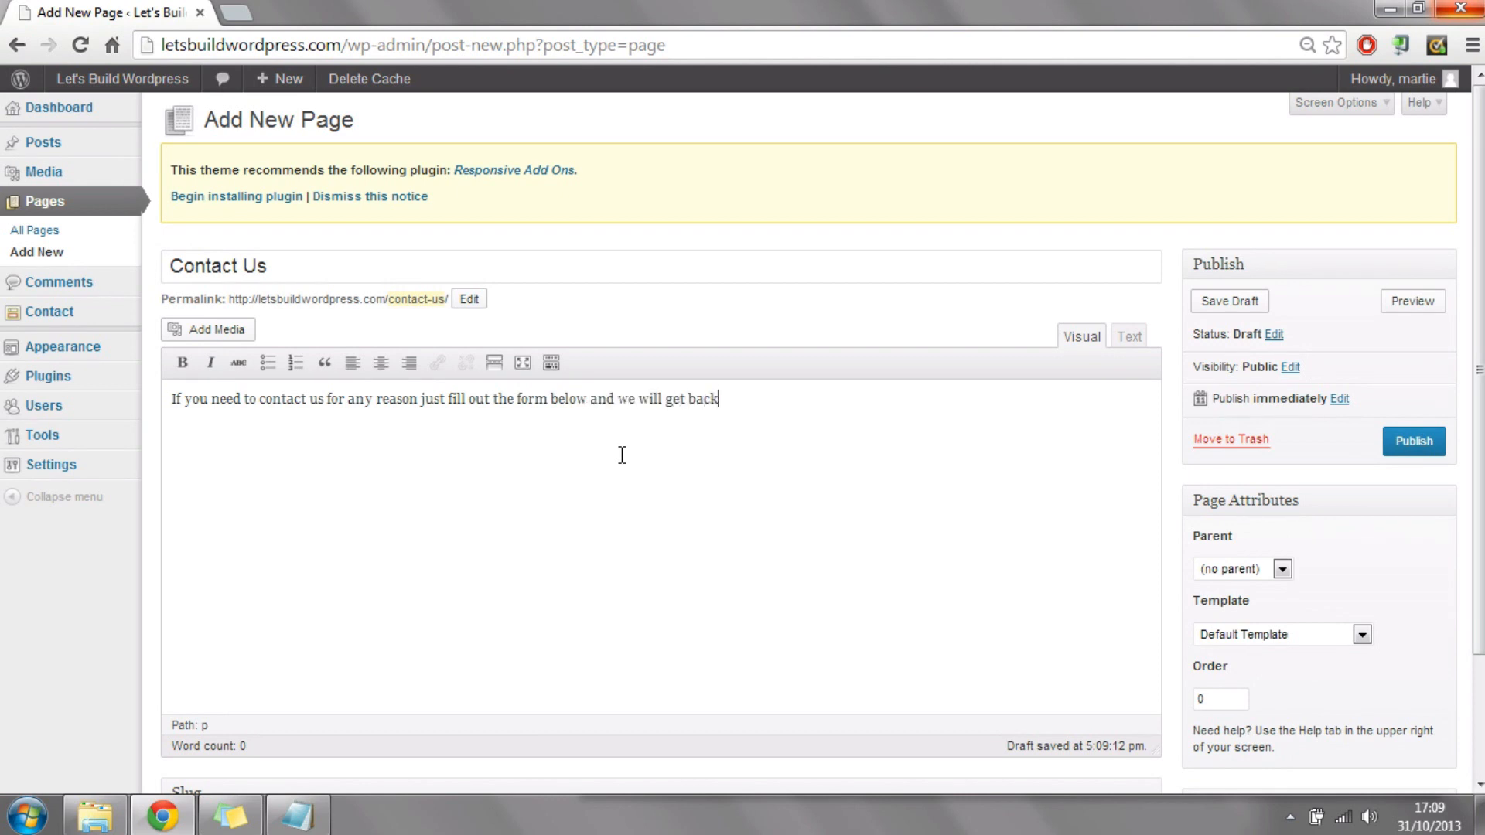
type("to you ASAP!")
Step: Paste the copied form shortcode below the body text, publish the Contact Us page and view it on the live site
type("[contact-form-7 id=\"16\" title=\"Contact form 1\"]")
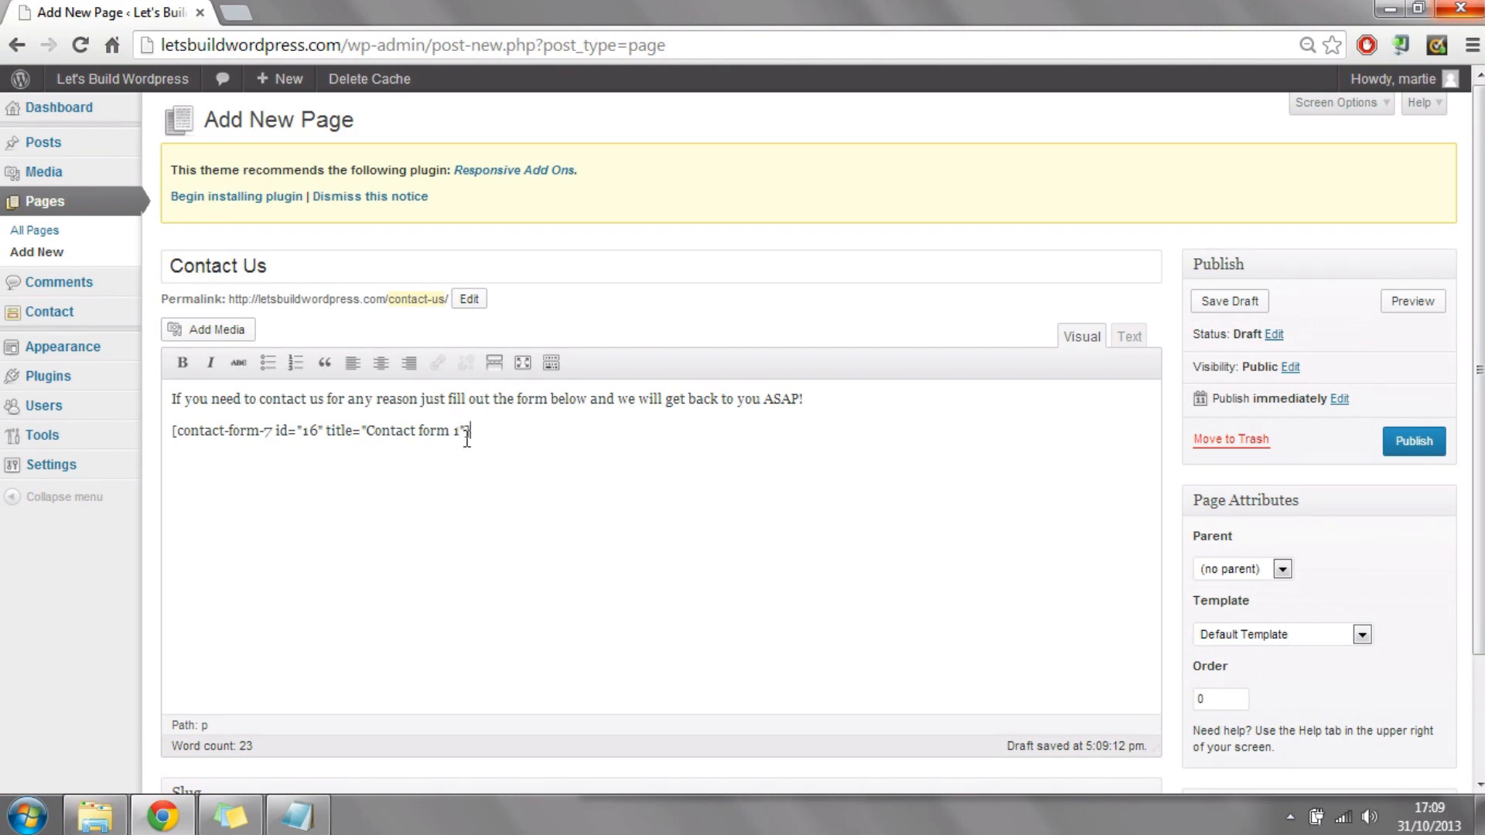
left_click(1426, 442)
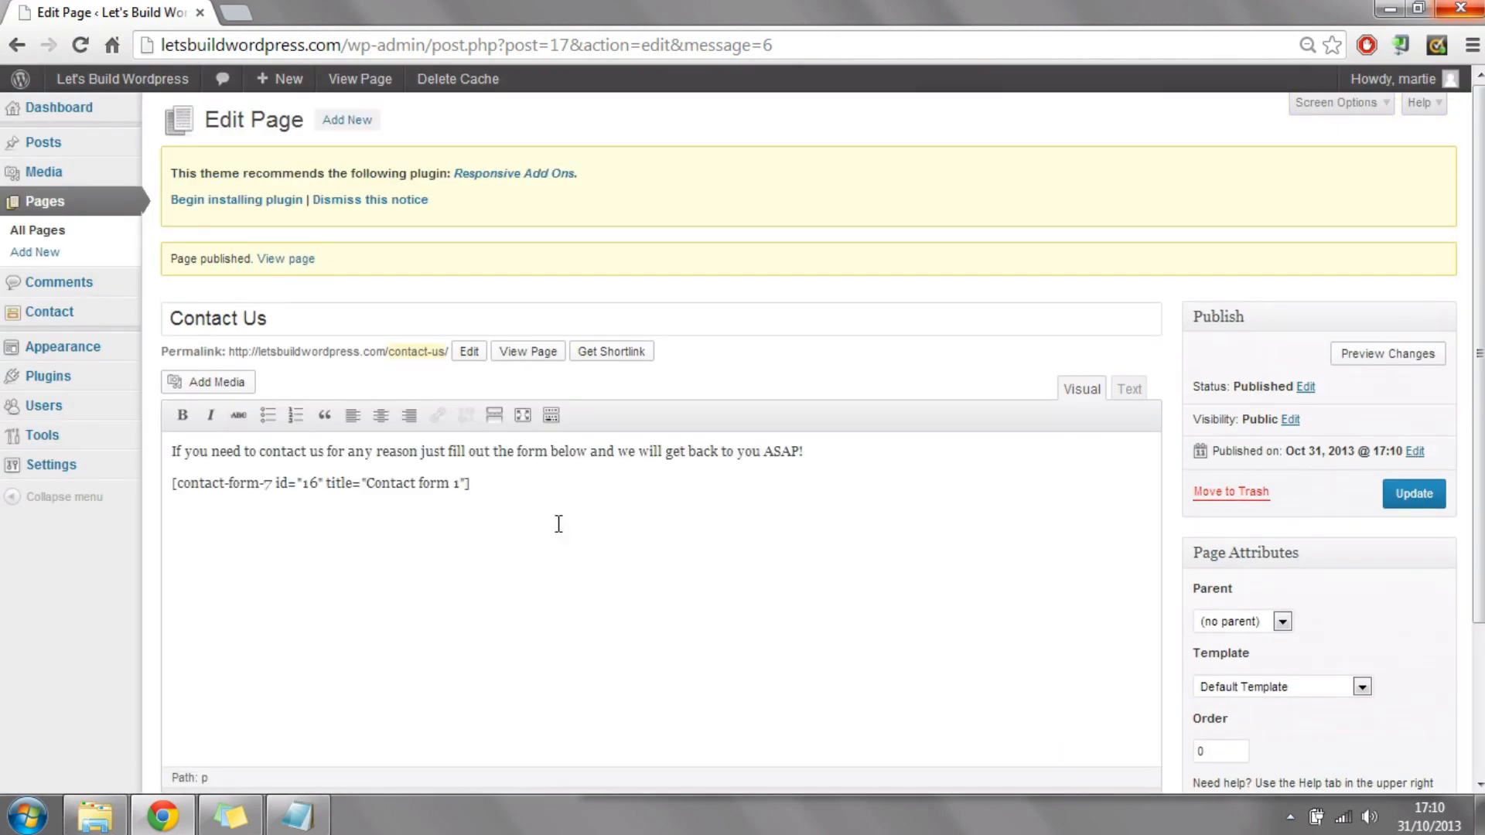
left_click(292, 260)
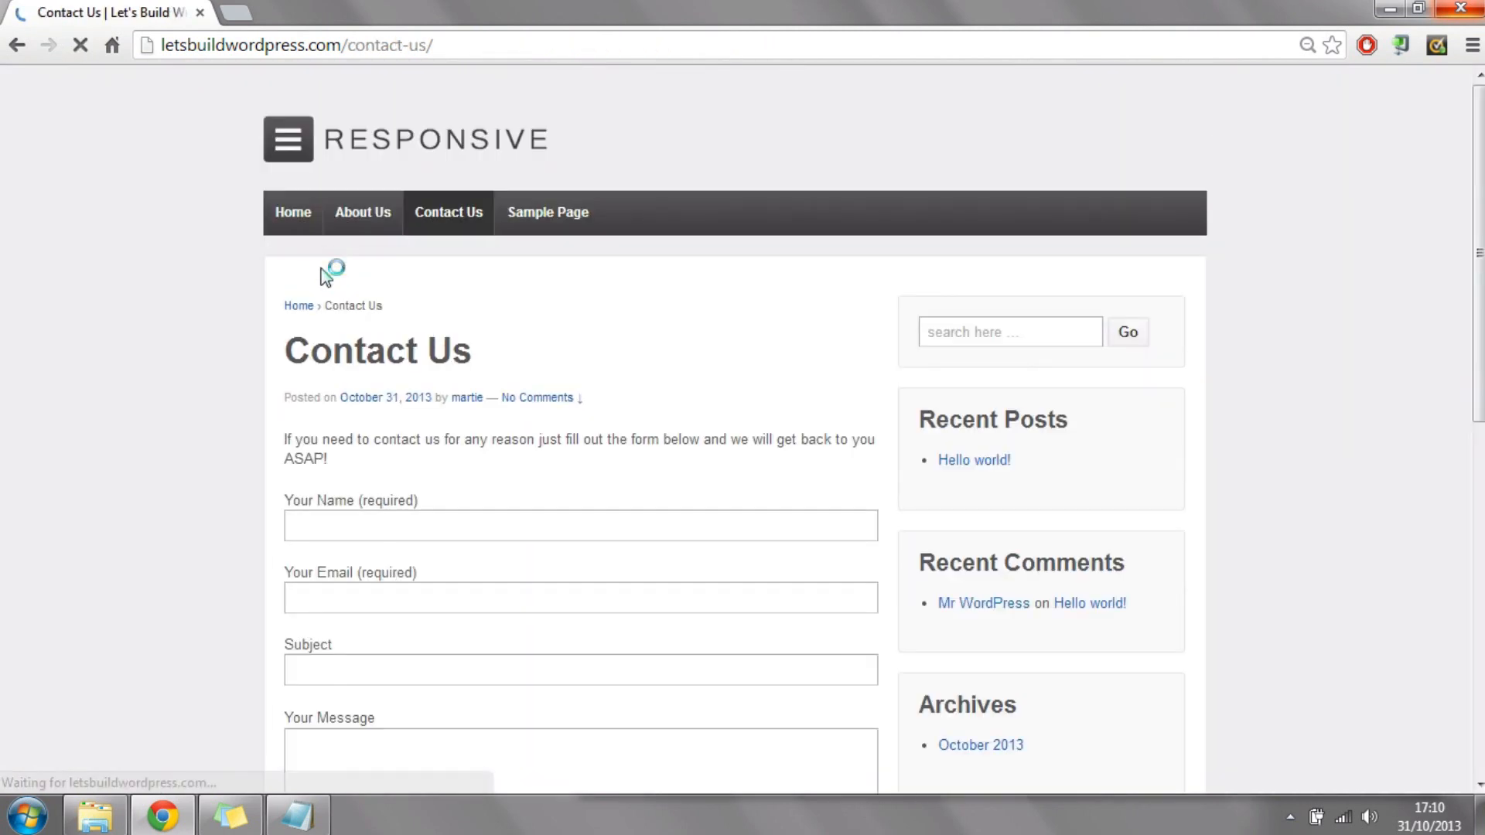
Step: Examine the contact form on the live Contact Us page, including its name, email, subject and message fields
scroll(698, 369, "down", 3)
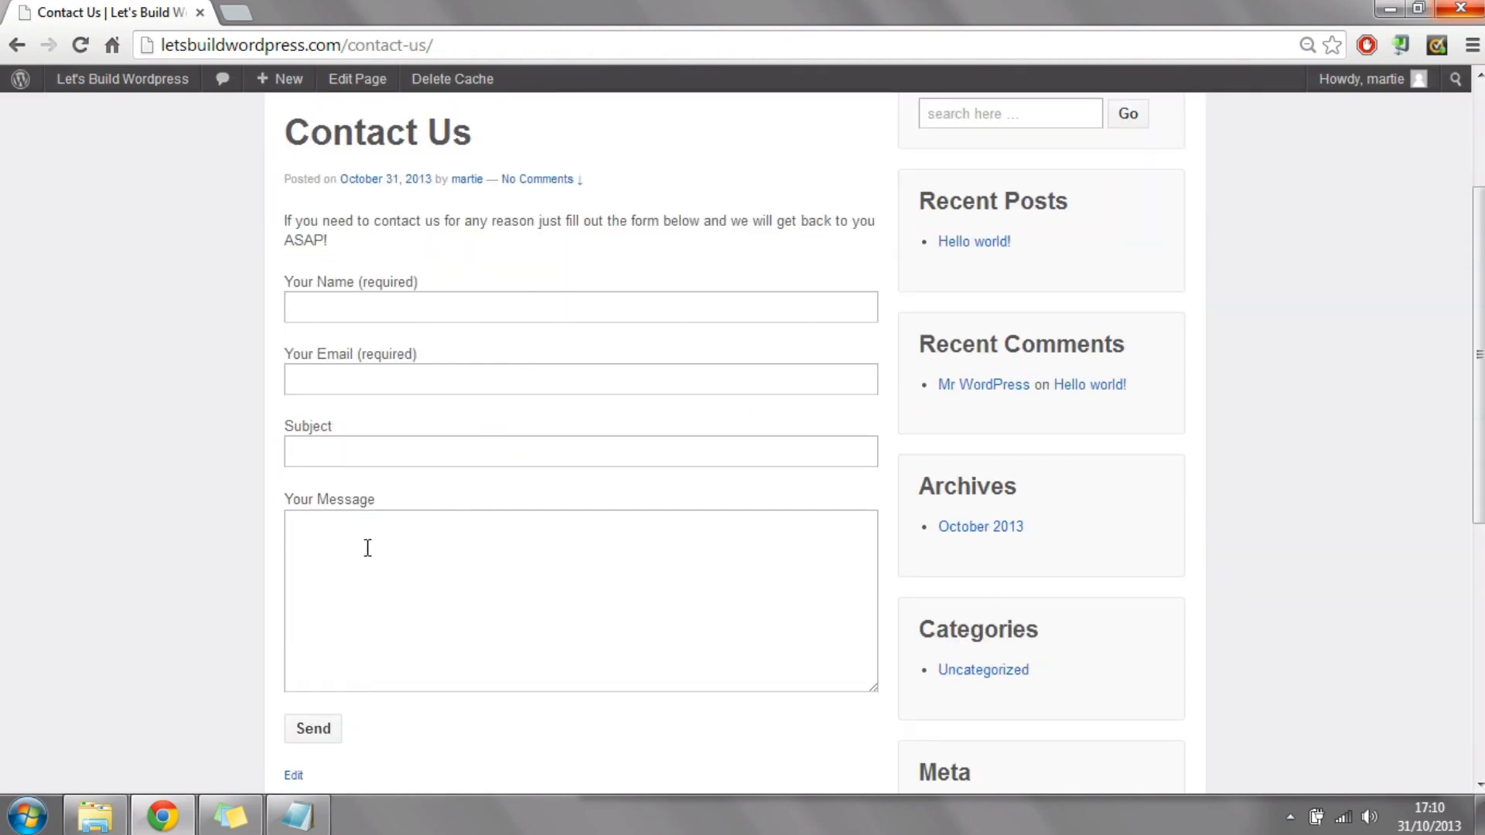
left_click(464, 303)
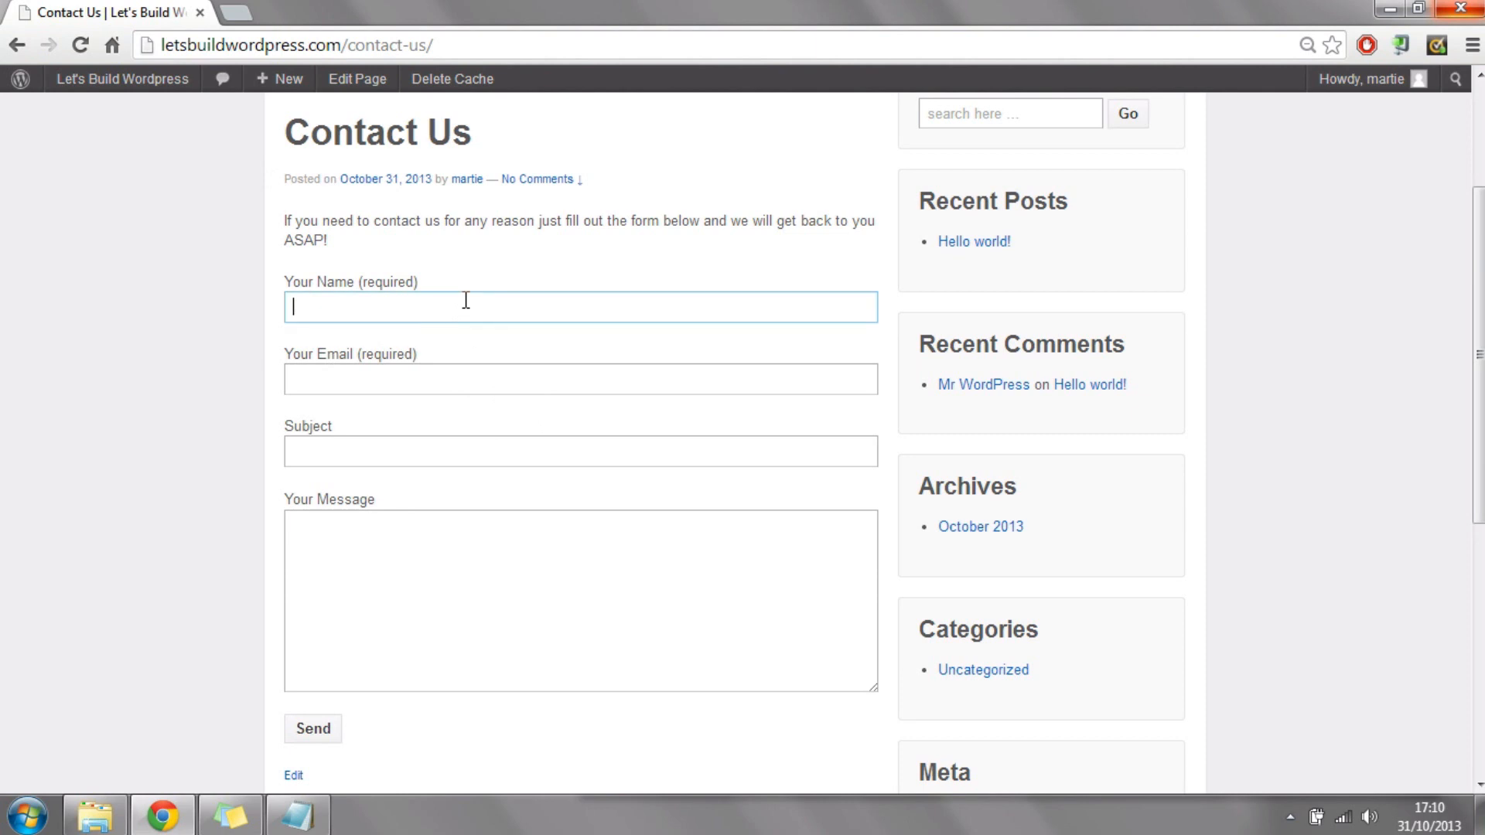
left_click(453, 377)
left_click(452, 442)
left_click(438, 546)
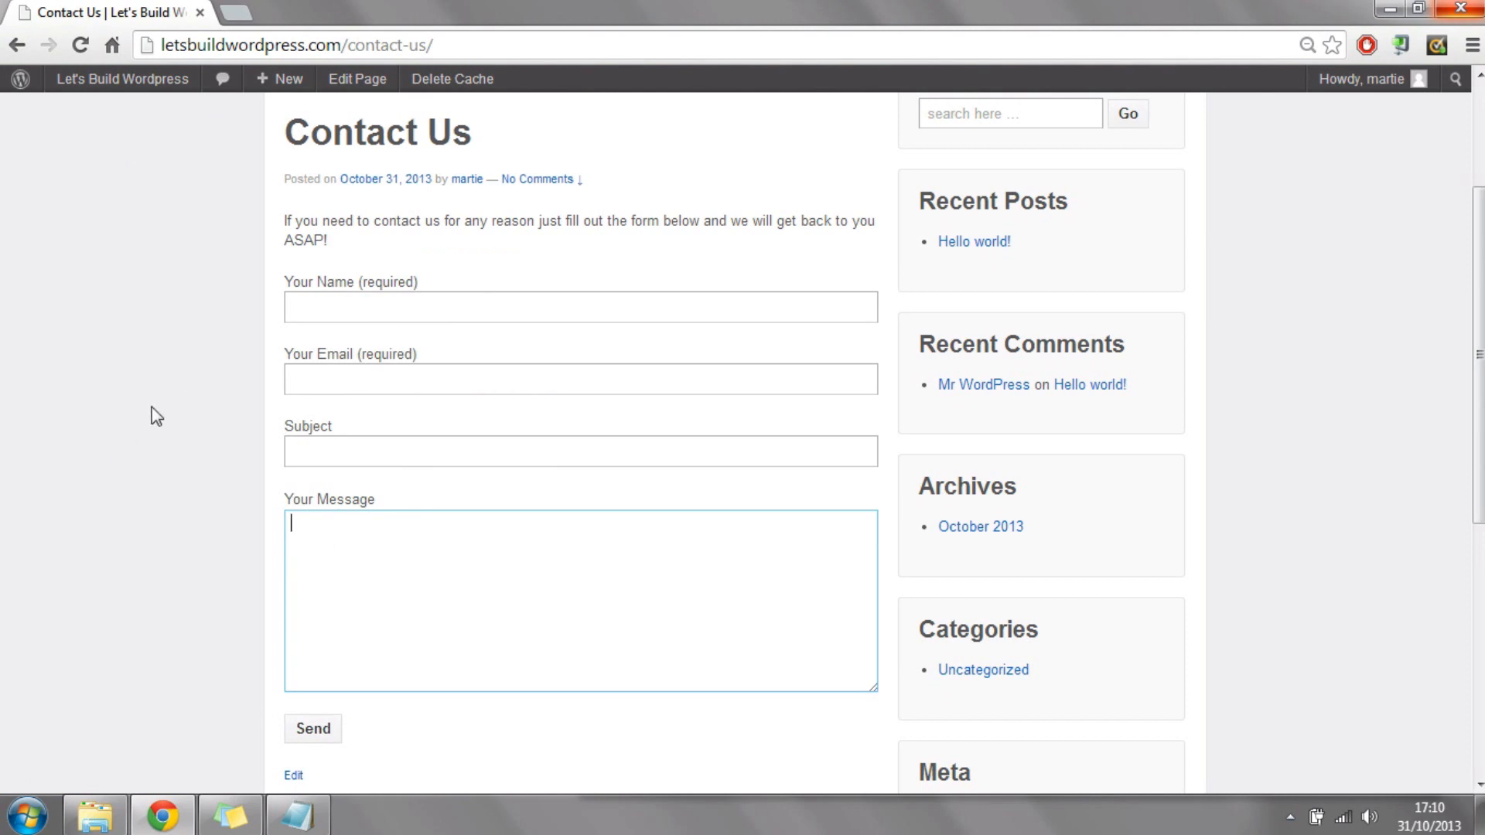
scroll(151, 407, "up", 3)
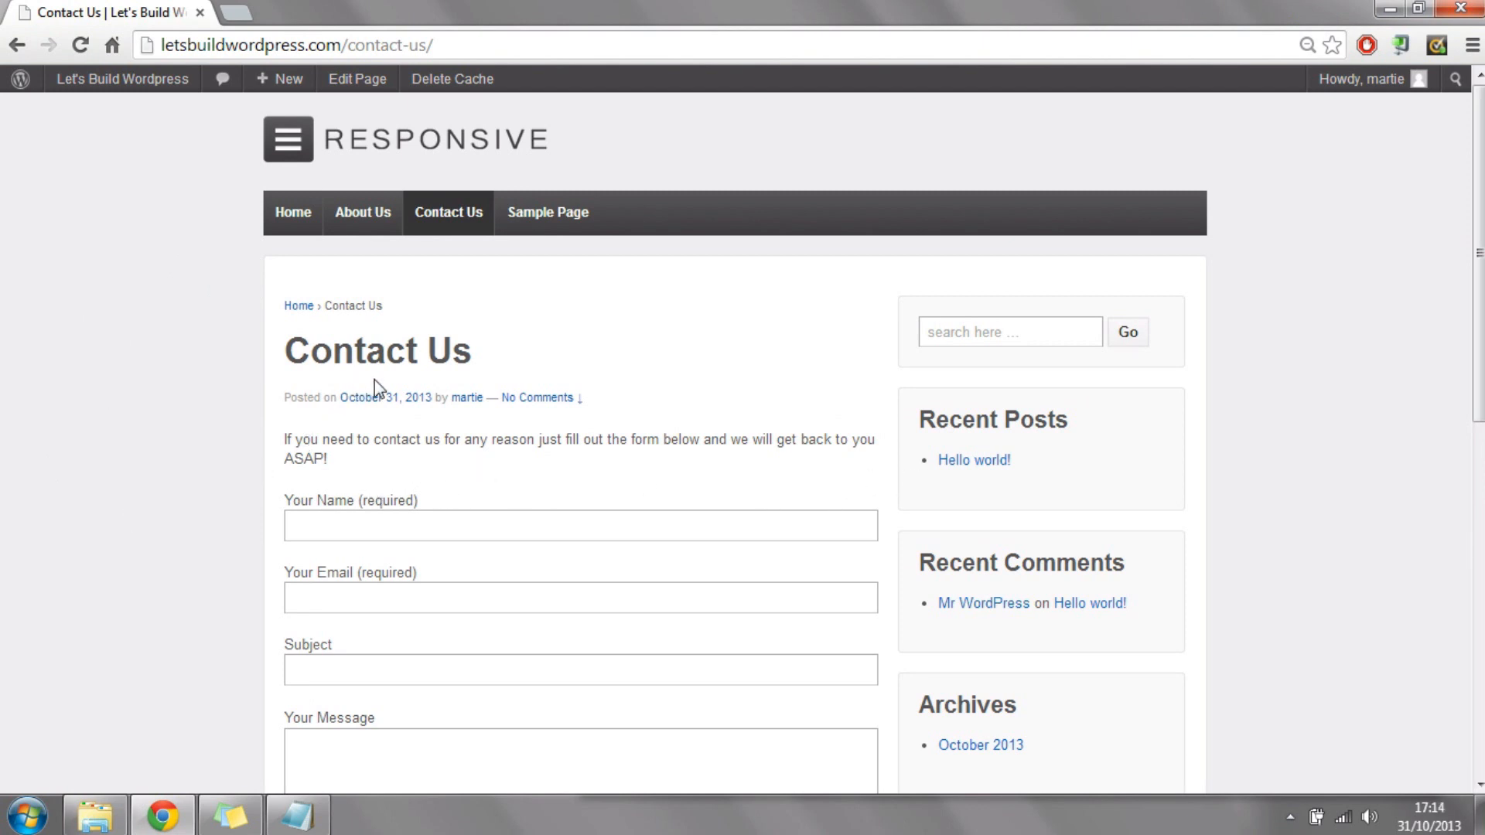
scroll(374, 380, "down", 4)
scroll(578, 338, "up", 4)
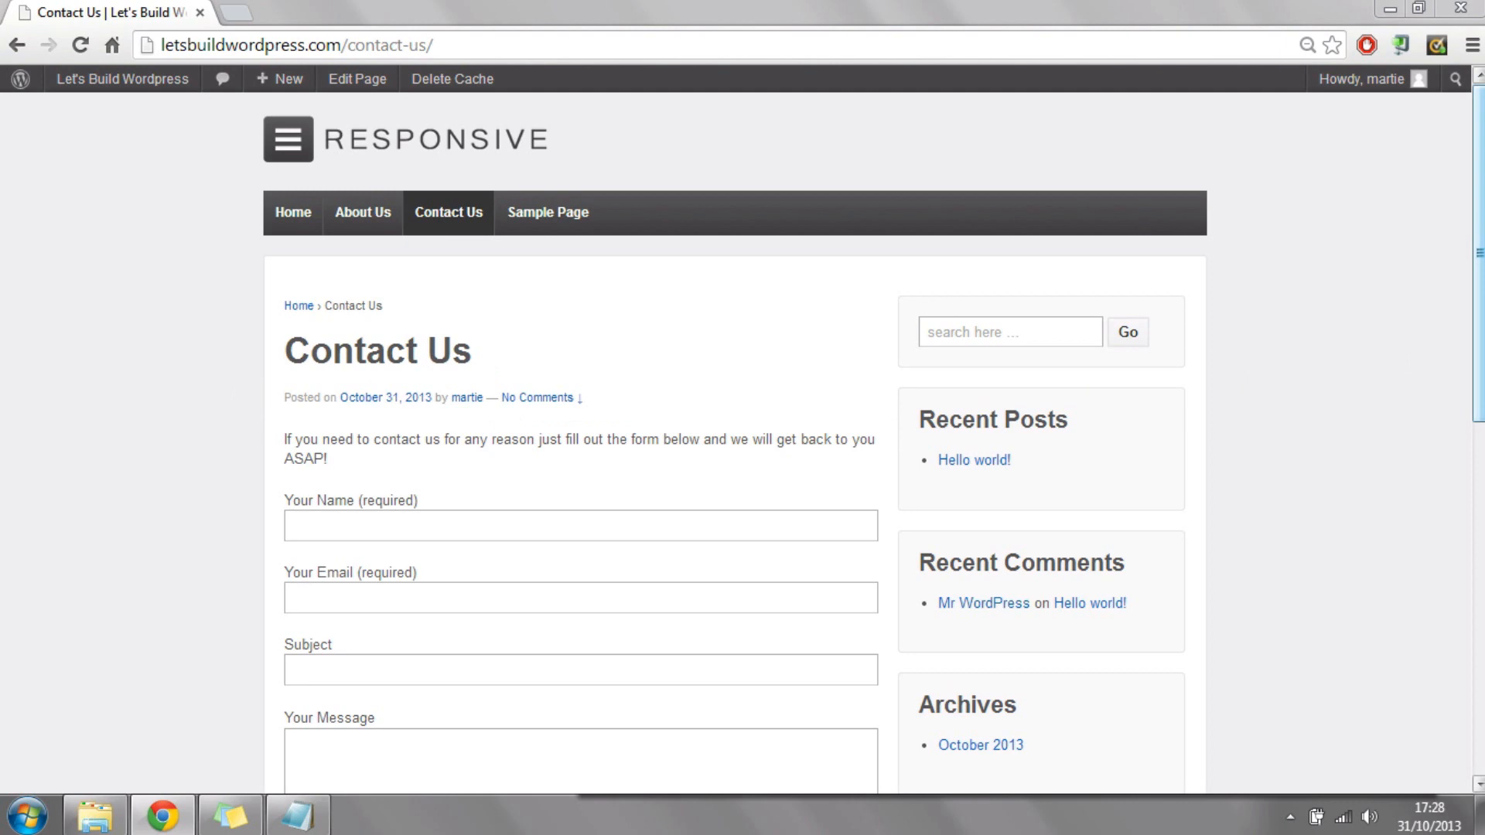
Step: Examine the Leave a Reply comment section beneath the contact form on the live Contact Us page
scroll(873, 431, "down", 2)
left_click_drag(1481, 302, 1479, 590)
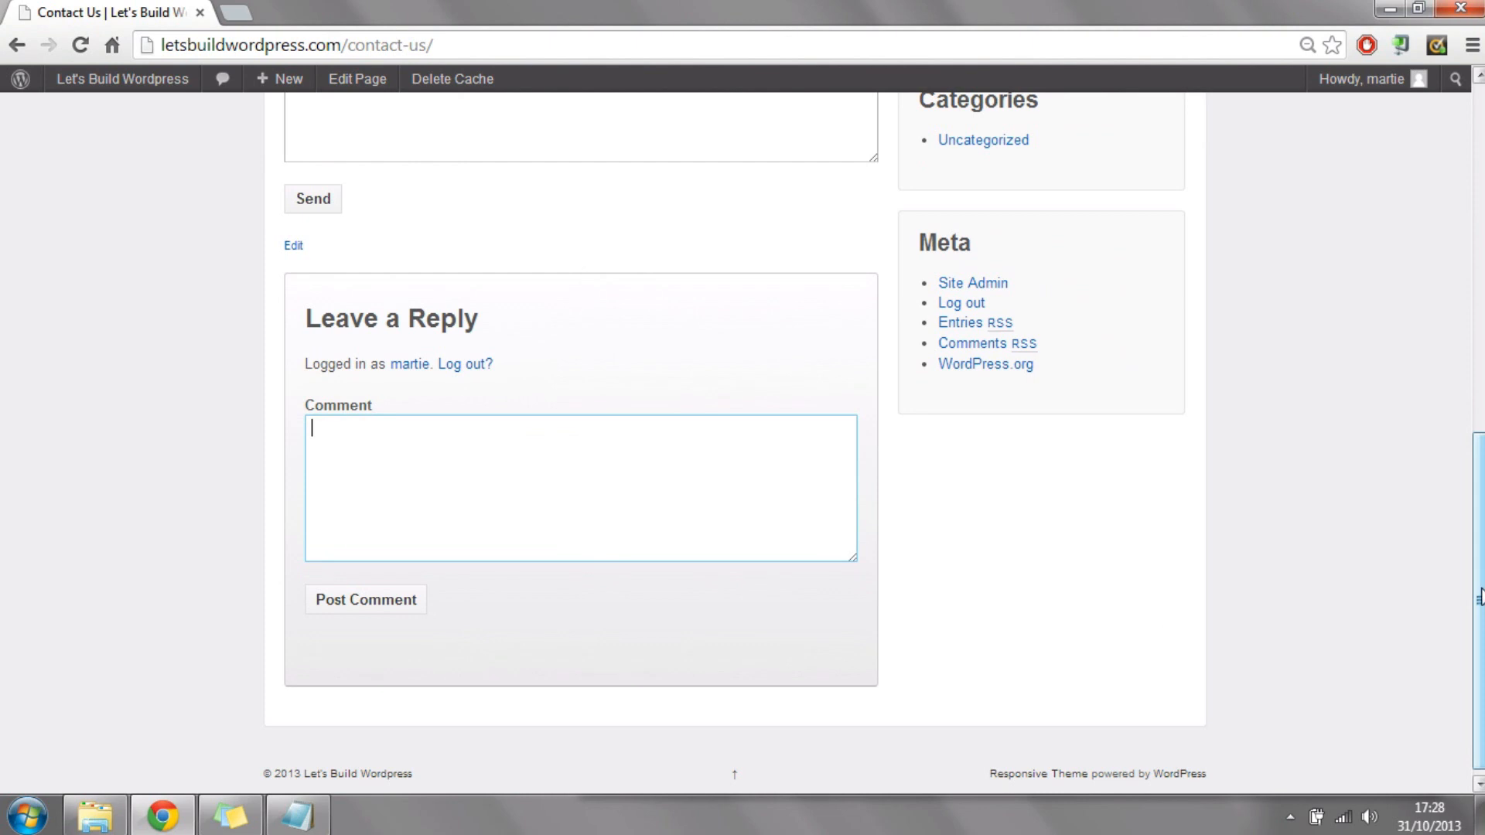
scroll(411, 348, "up", 10)
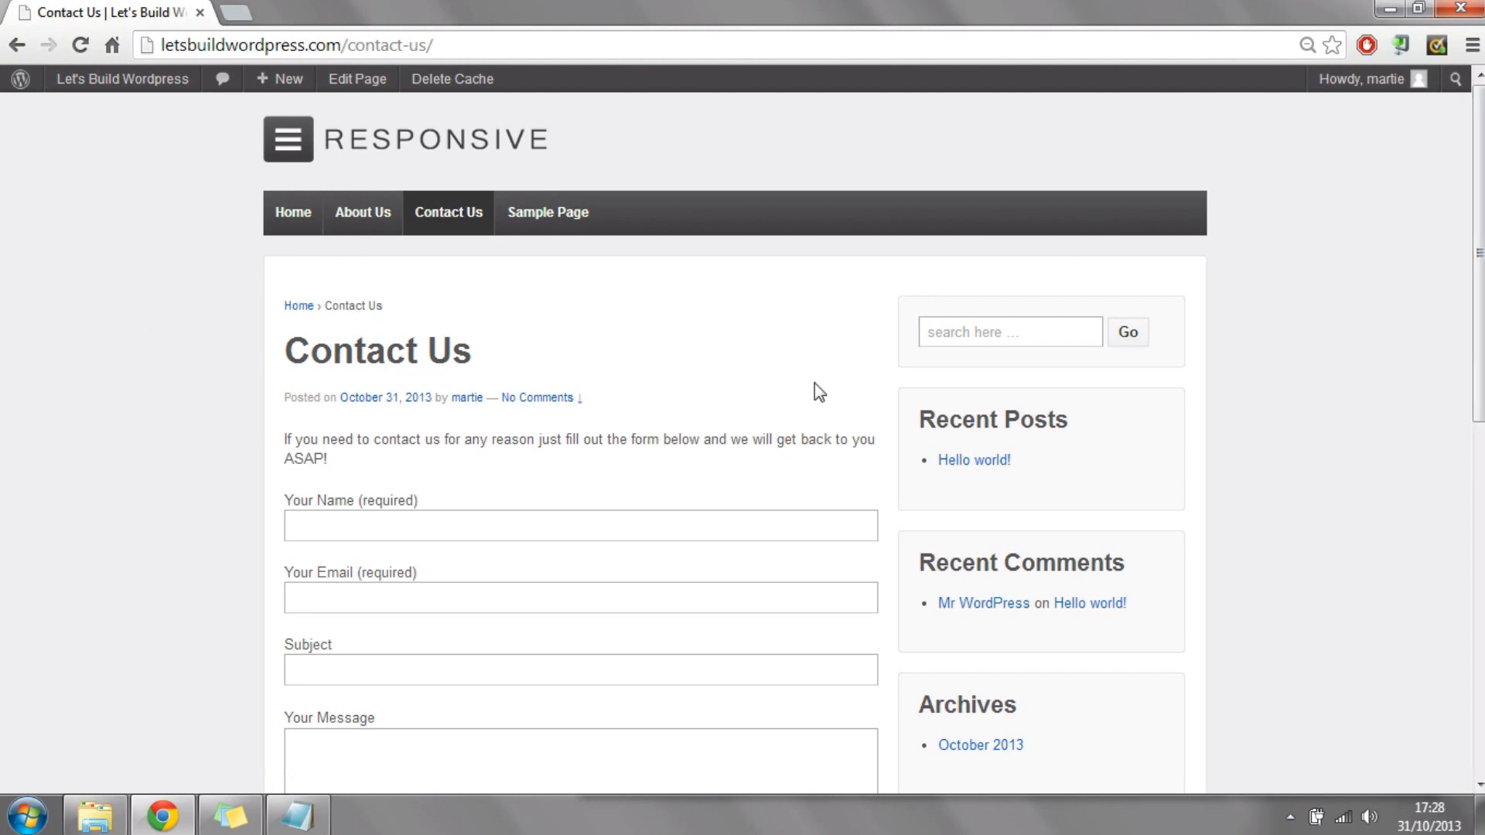
scroll(1477, 256, "down", 9)
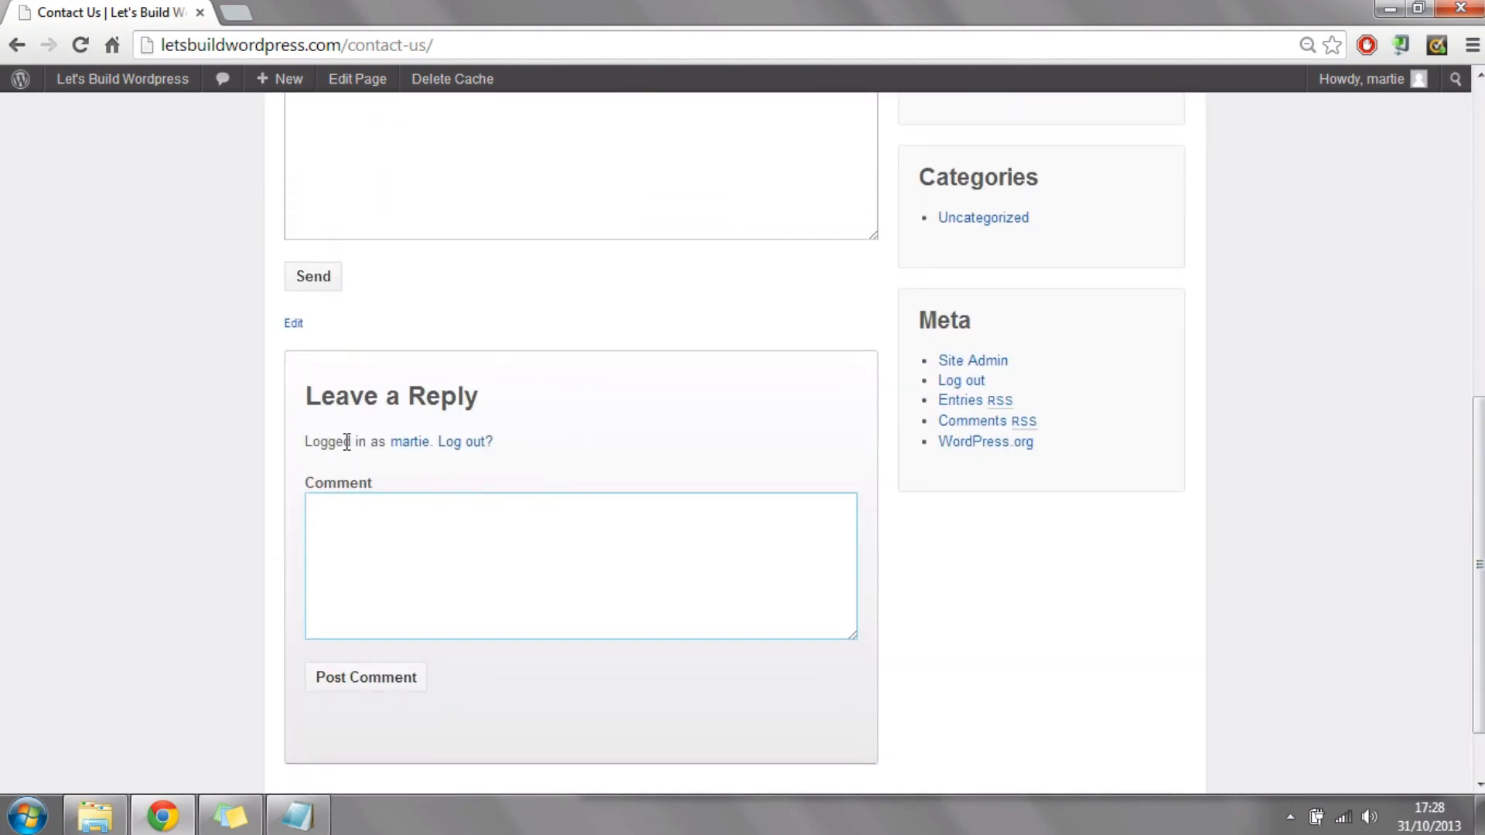
left_click(520, 554)
left_click_drag(1479, 544, 1315, 263)
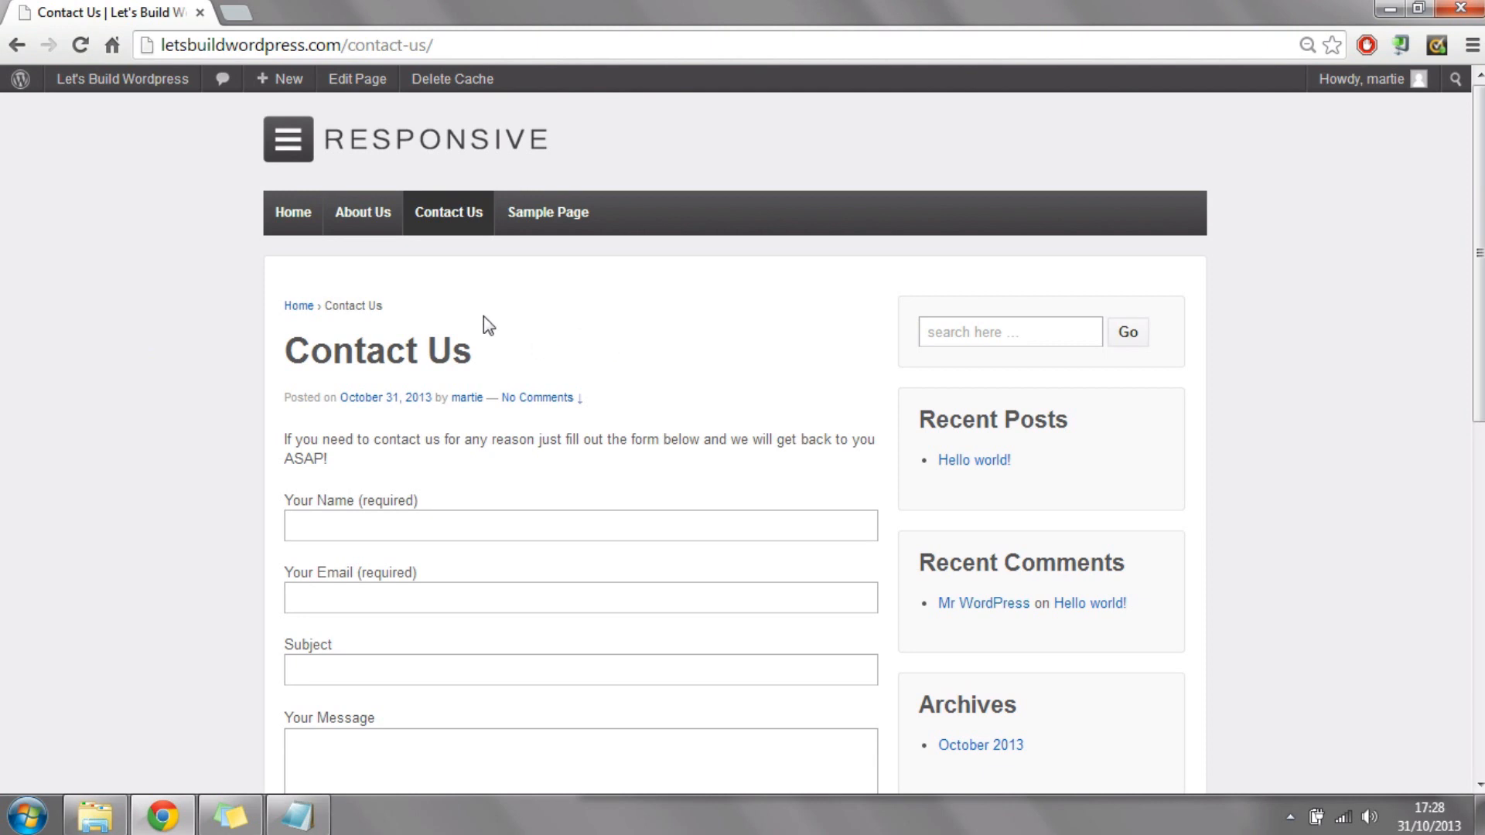
Step: Return to the site's admin area and open the Contact Us page for editing
mouse_move(123, 80)
left_click(96, 115)
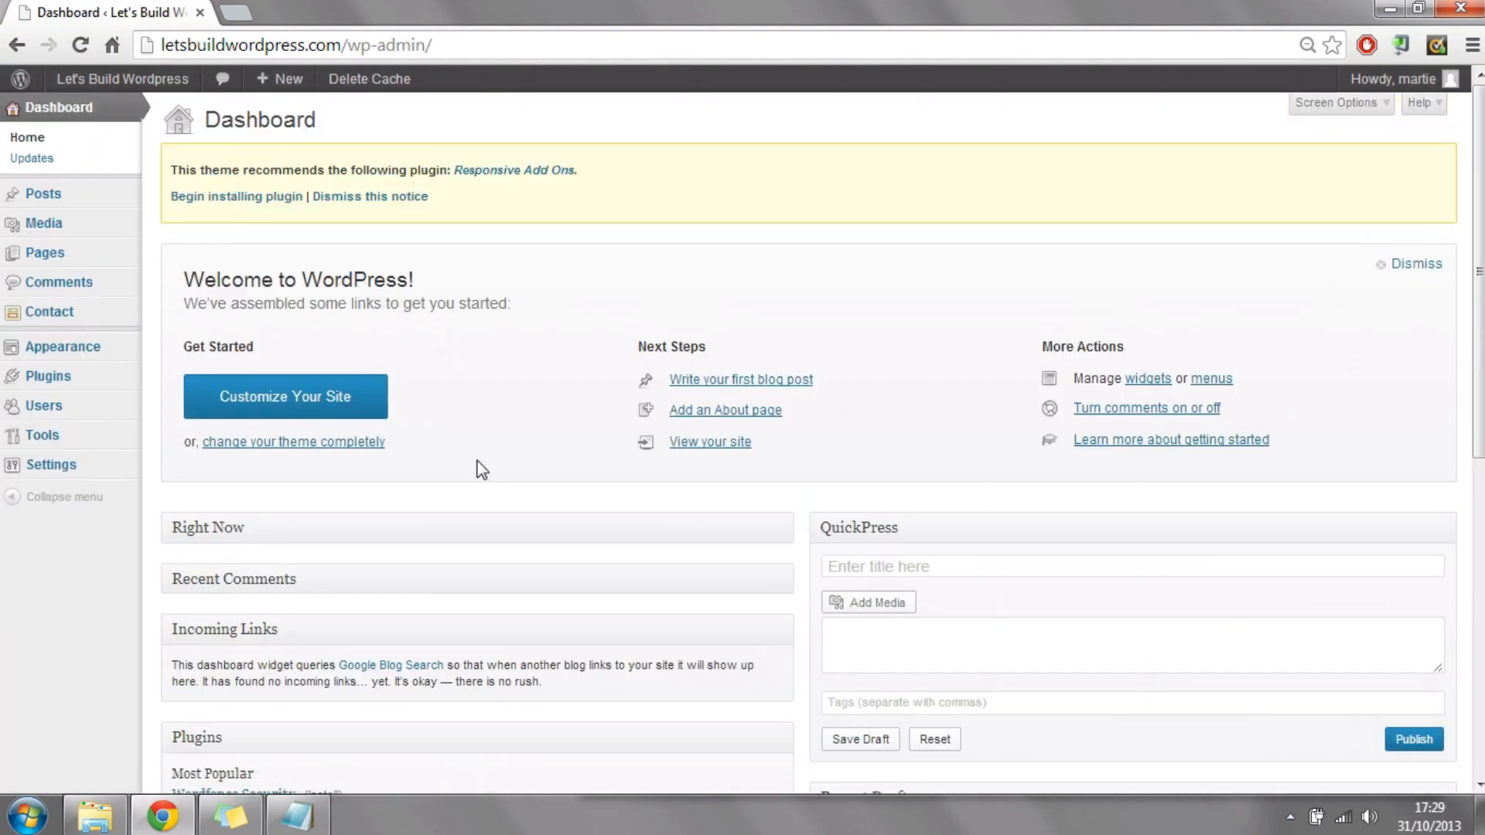
left_click(46, 256)
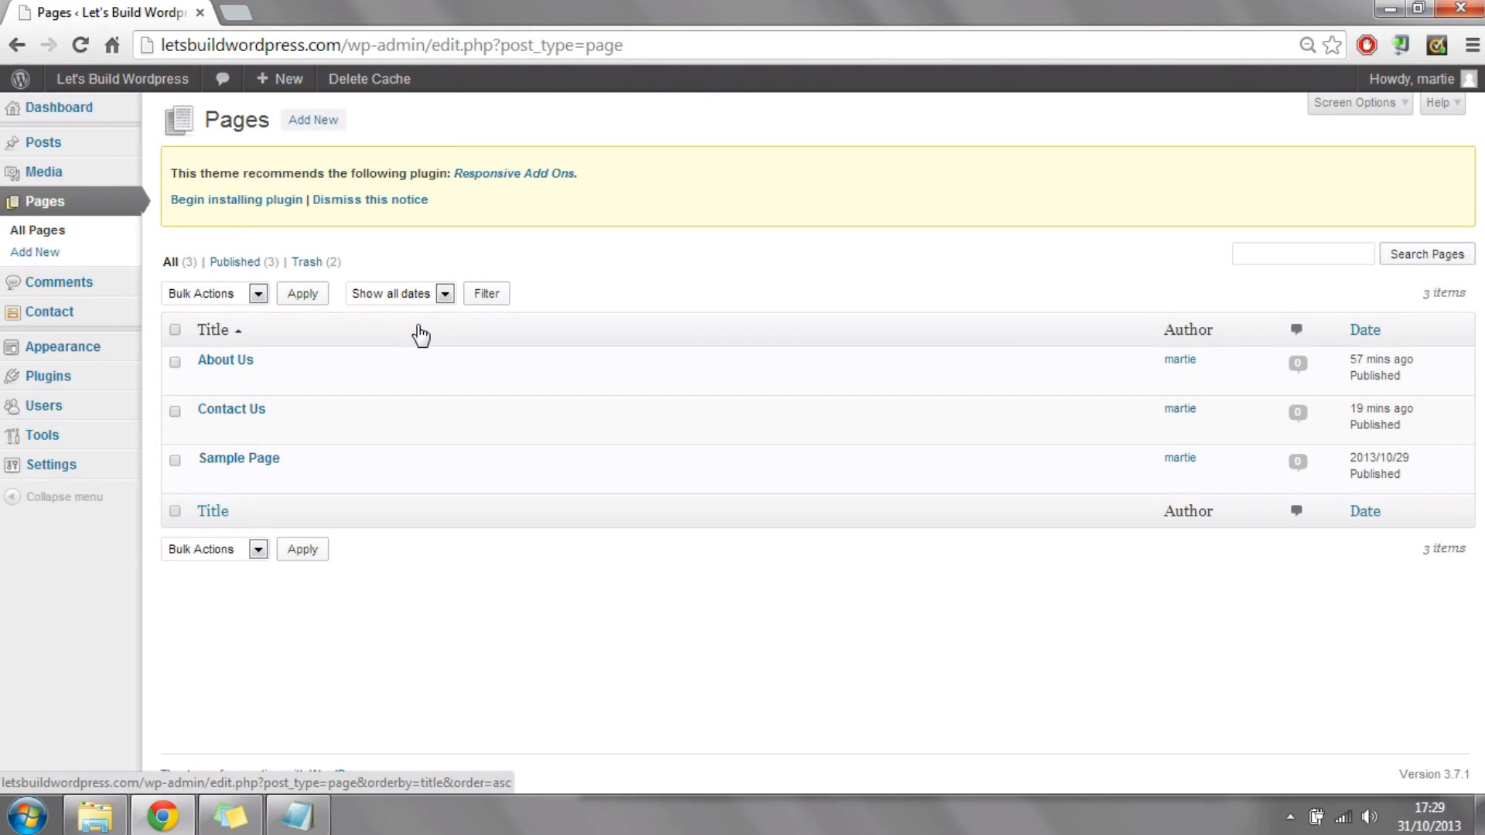
mouse_move(272, 387)
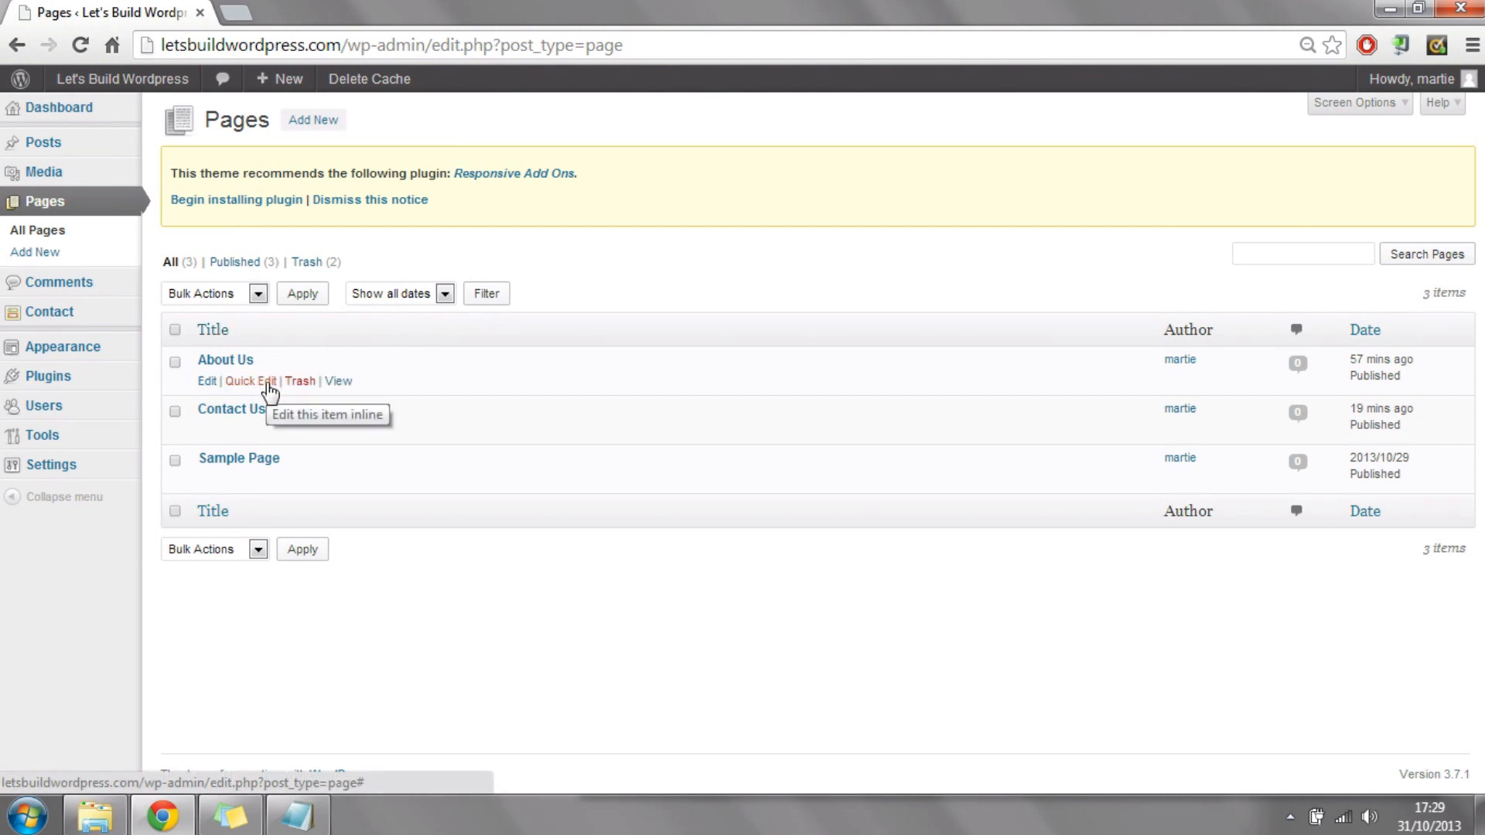
mouse_move(266, 422)
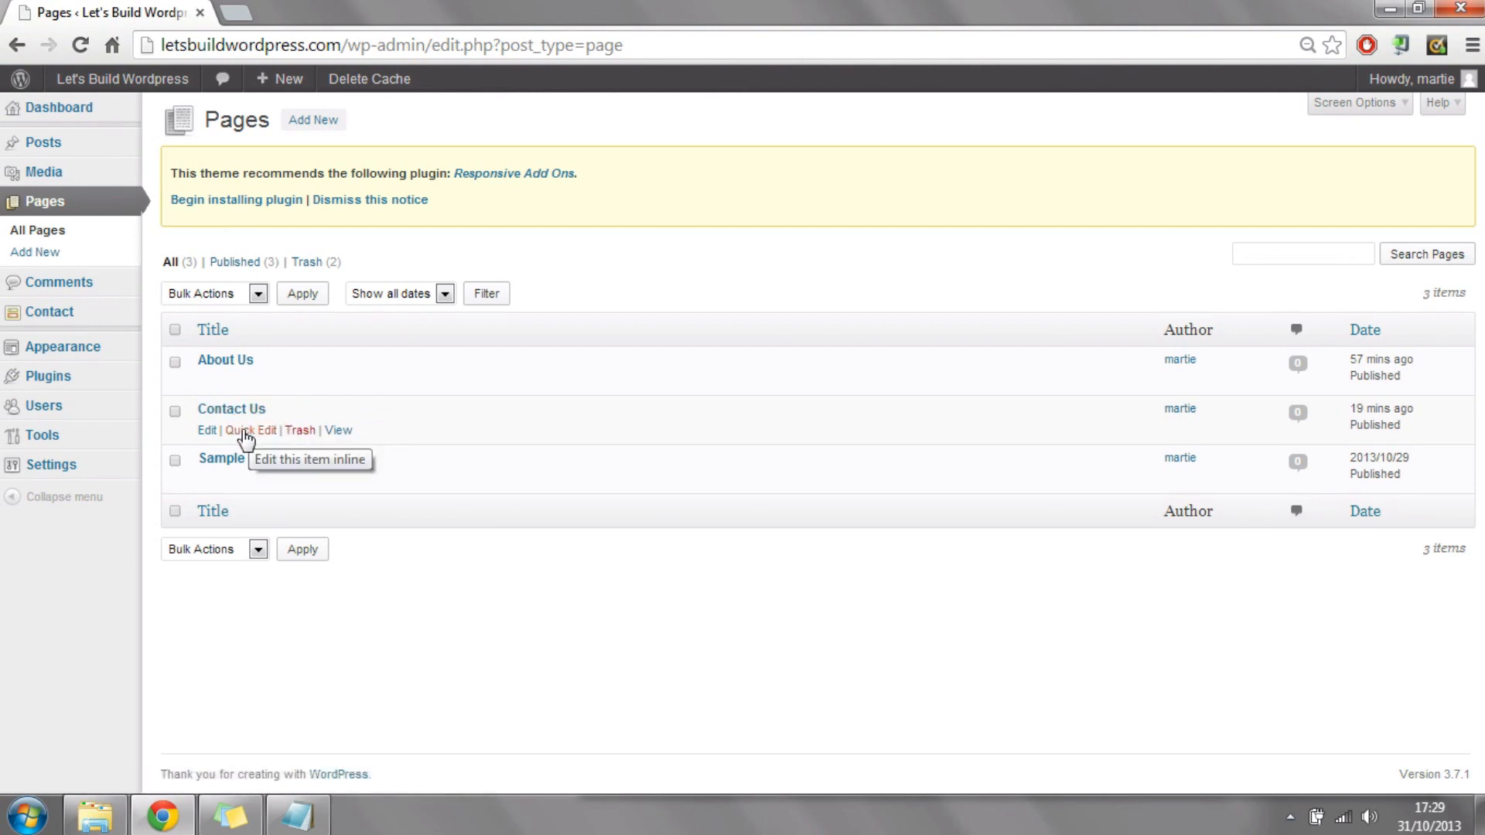
left_click(207, 434)
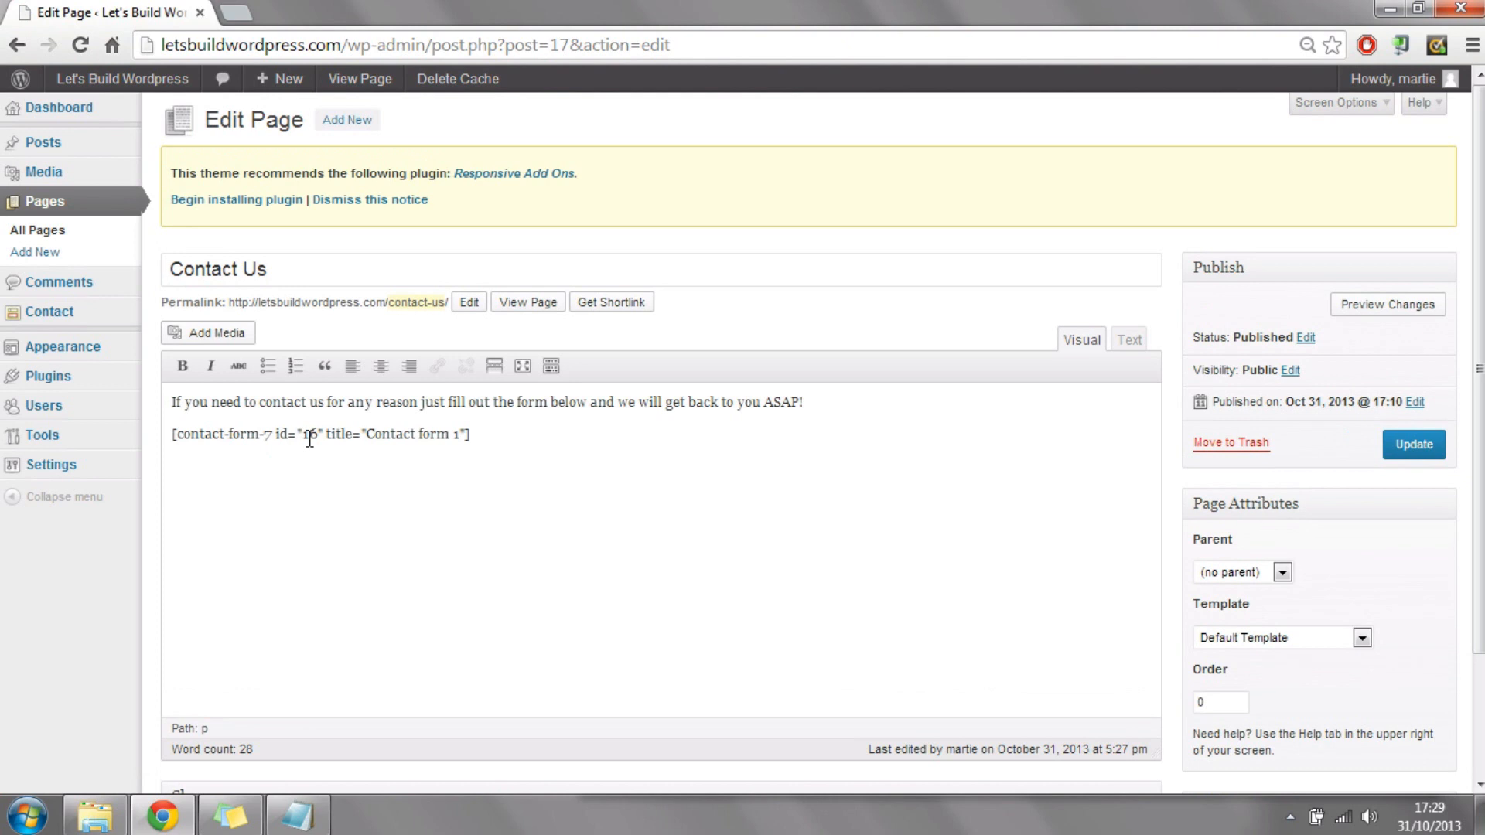
Step: Display the Discussion settings for the Contact Us page, disallow comments, trackbacks and pingbacks, and update the page
left_click(1362, 108)
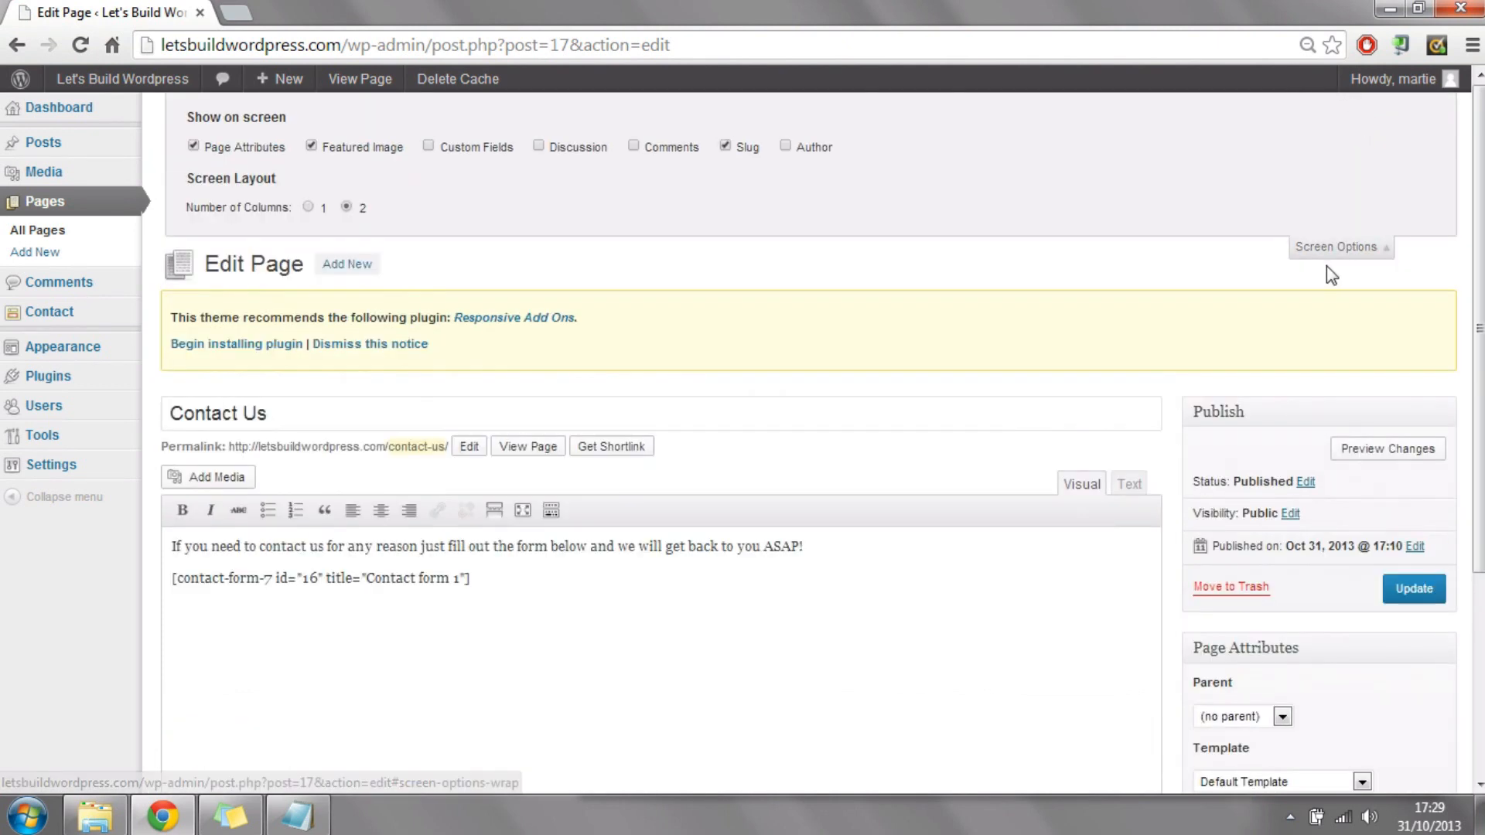
left_click(540, 145)
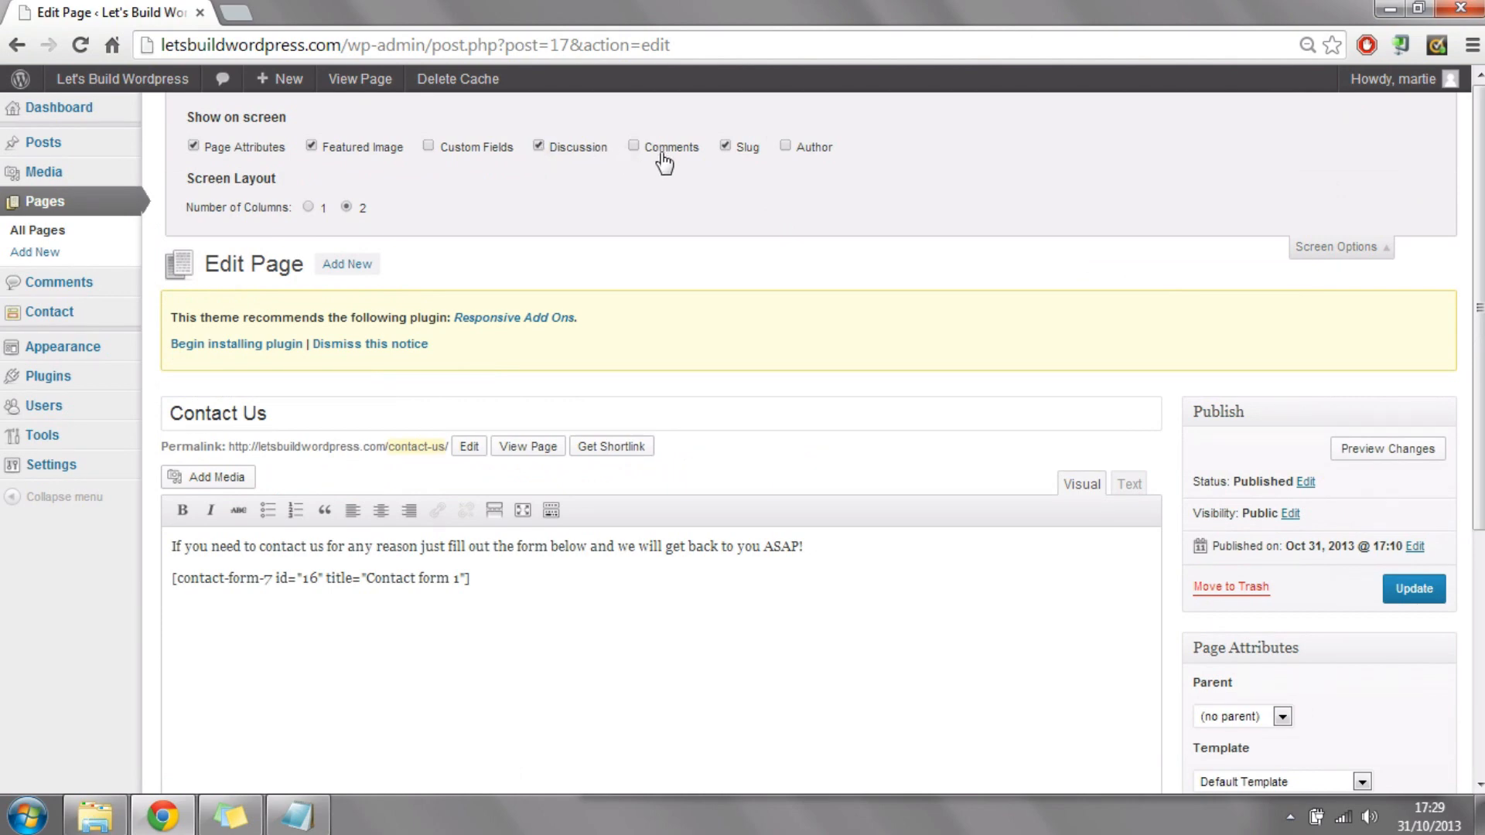
scroll(1483, 228, "down", 5)
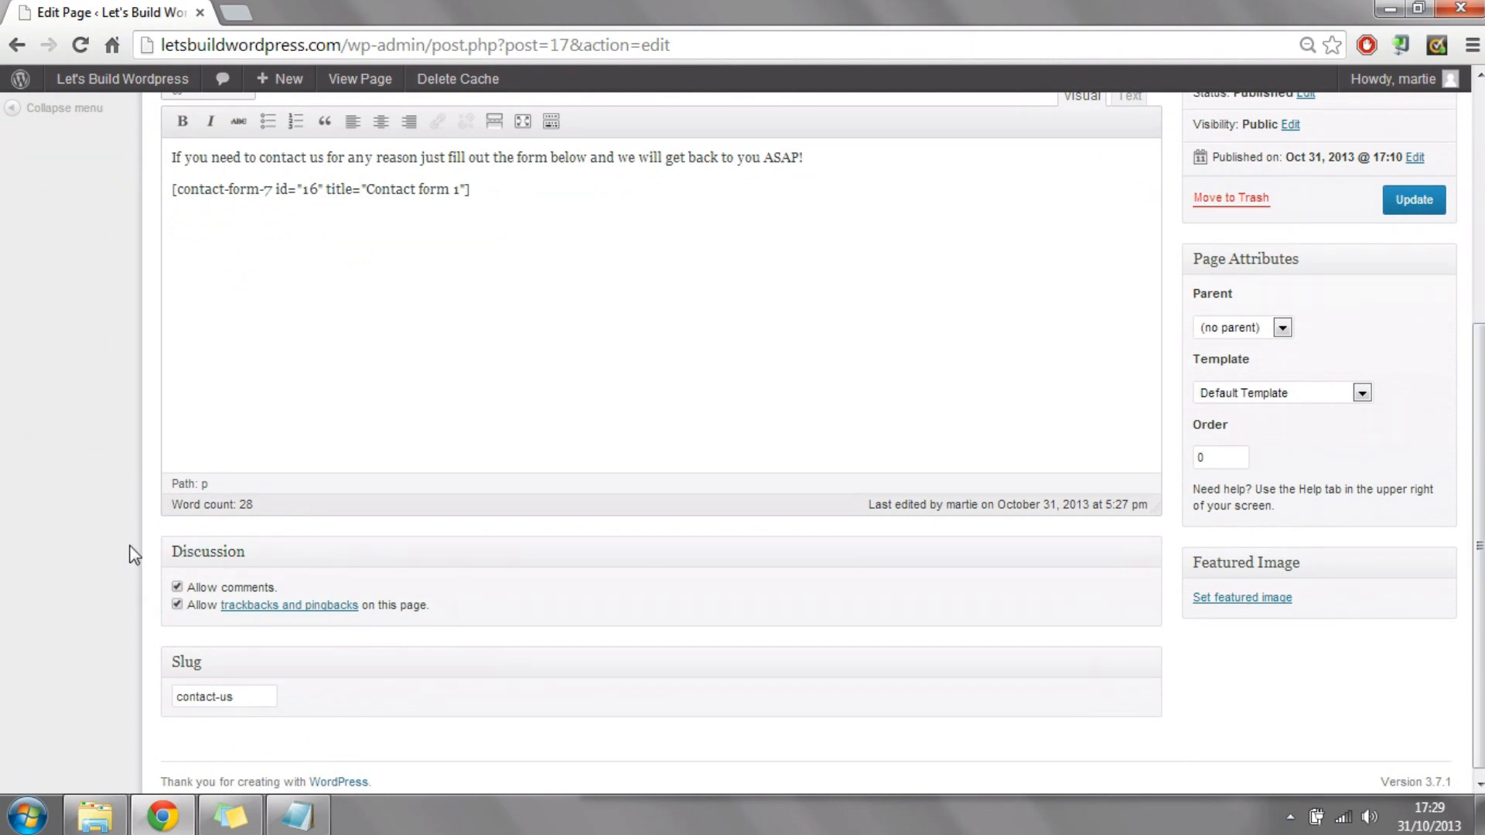
left_click(177, 604)
left_click(1423, 195)
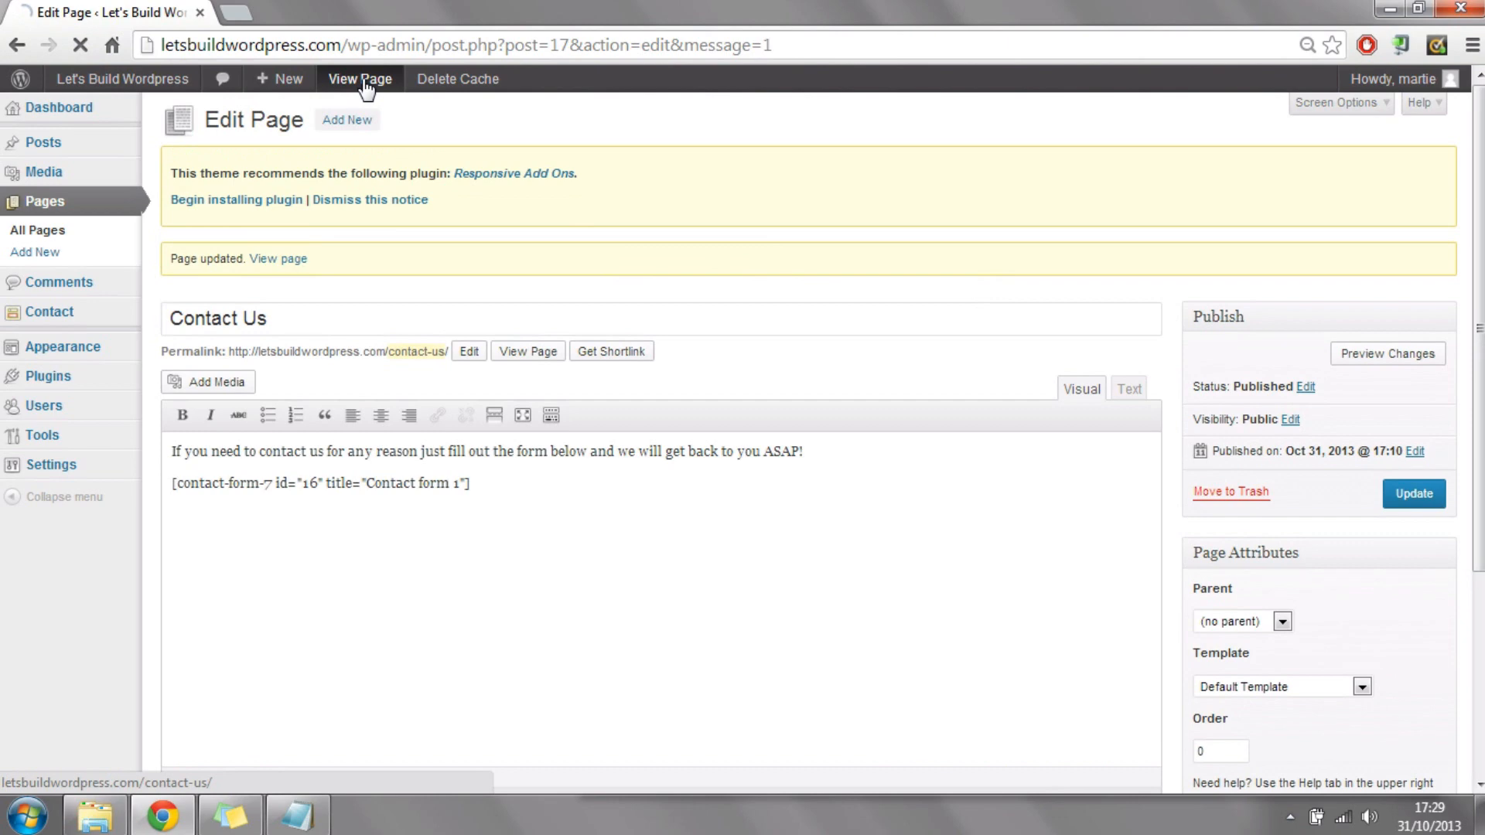
Step: Check the live Contact Us page down to its footer for a comment section, and view the About Us page
left_click(363, 80)
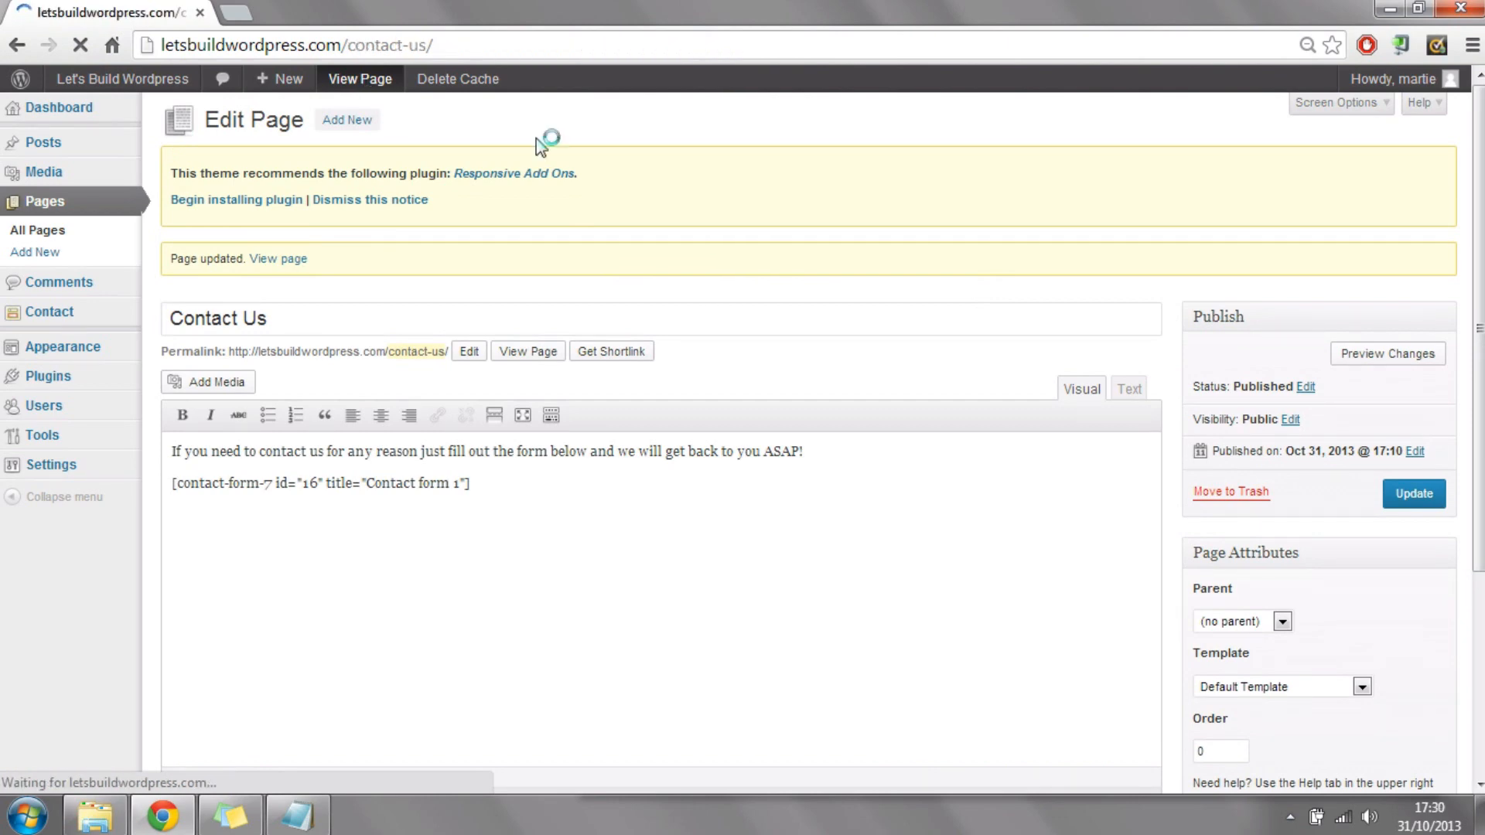
scroll(1285, 526, "down", 6)
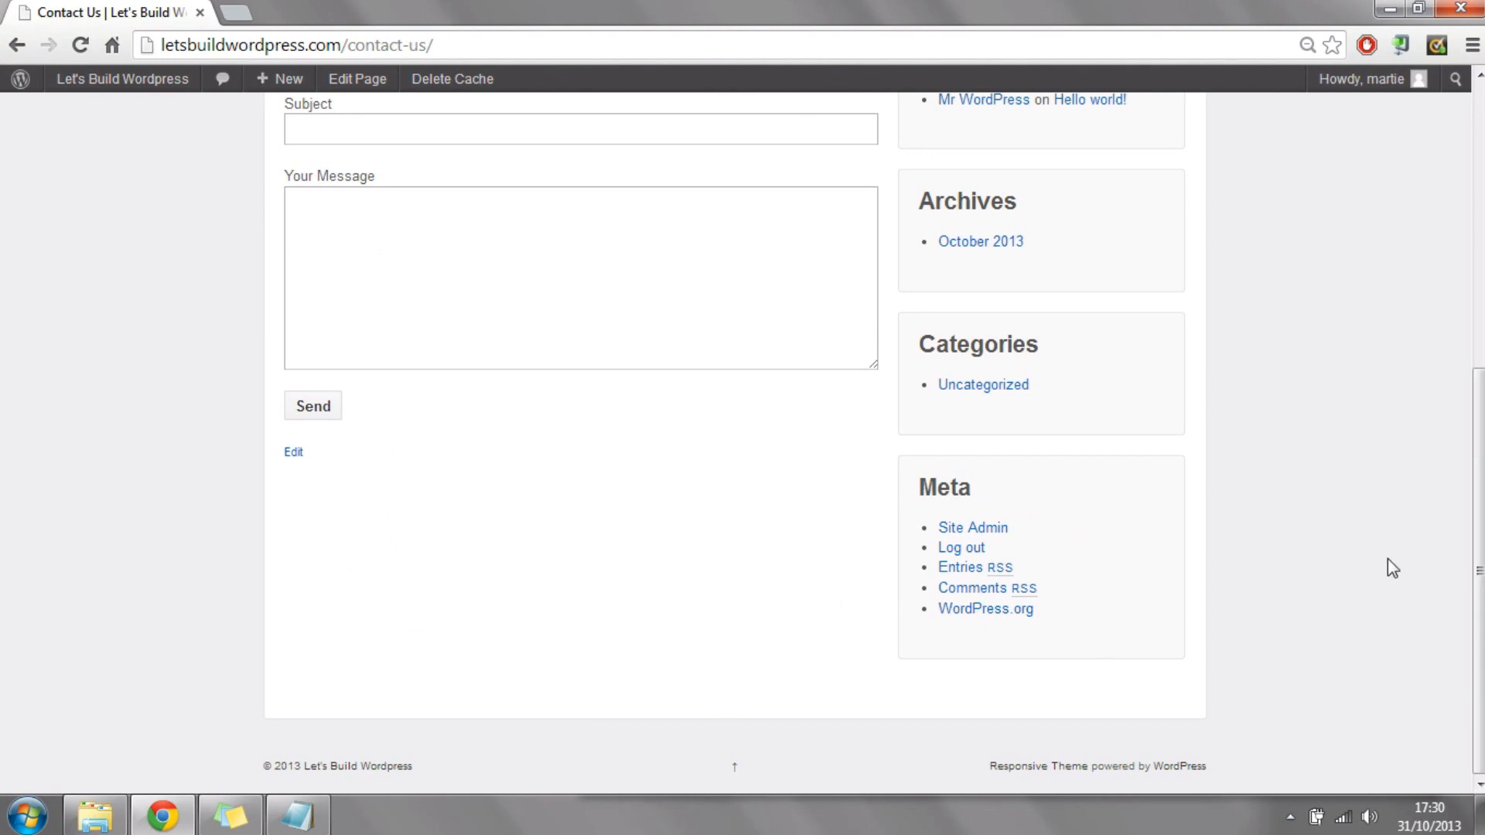
scroll(697, 387, "up", 7)
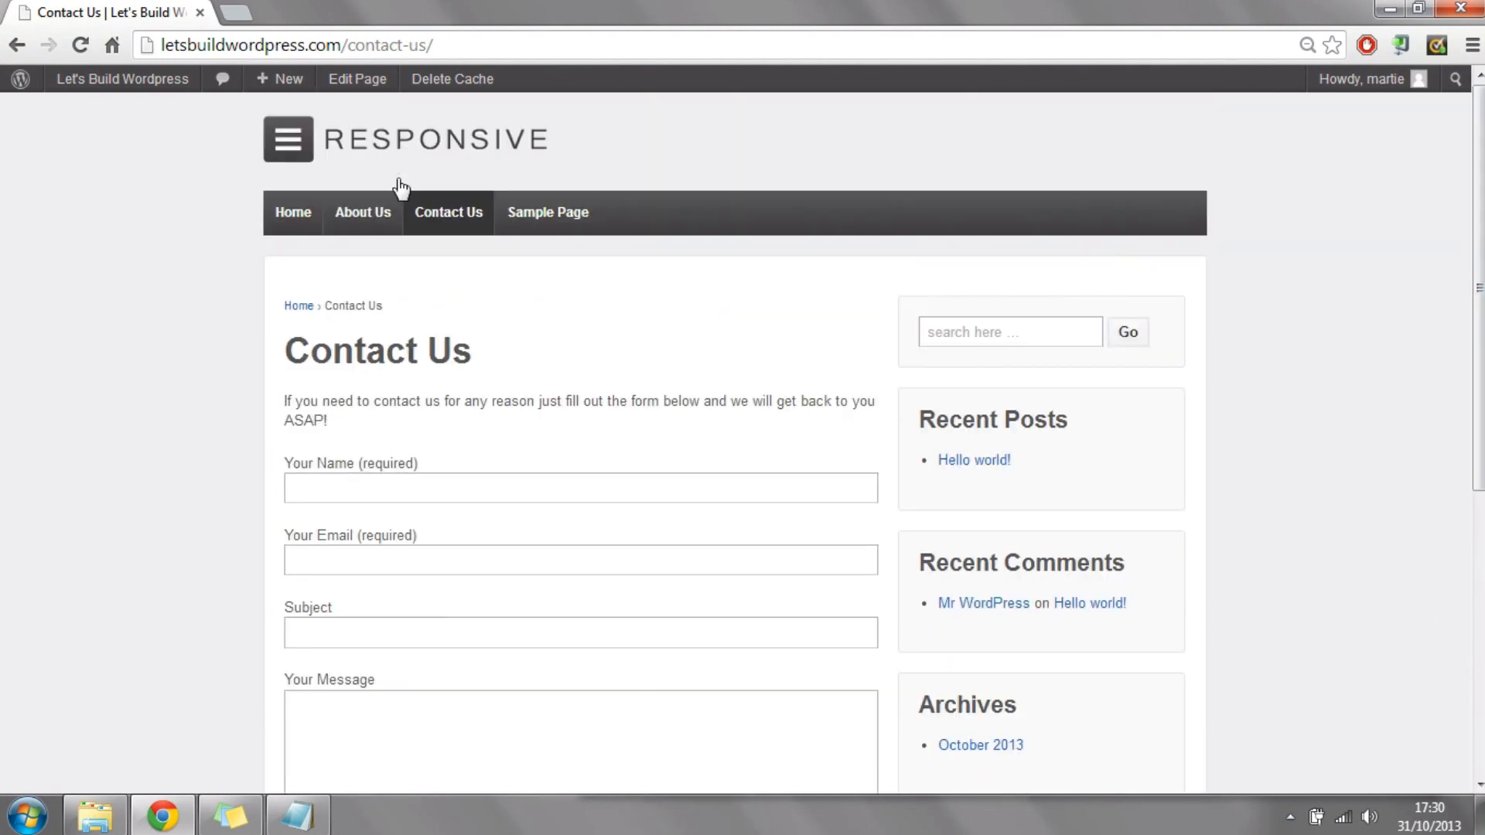
left_click(364, 219)
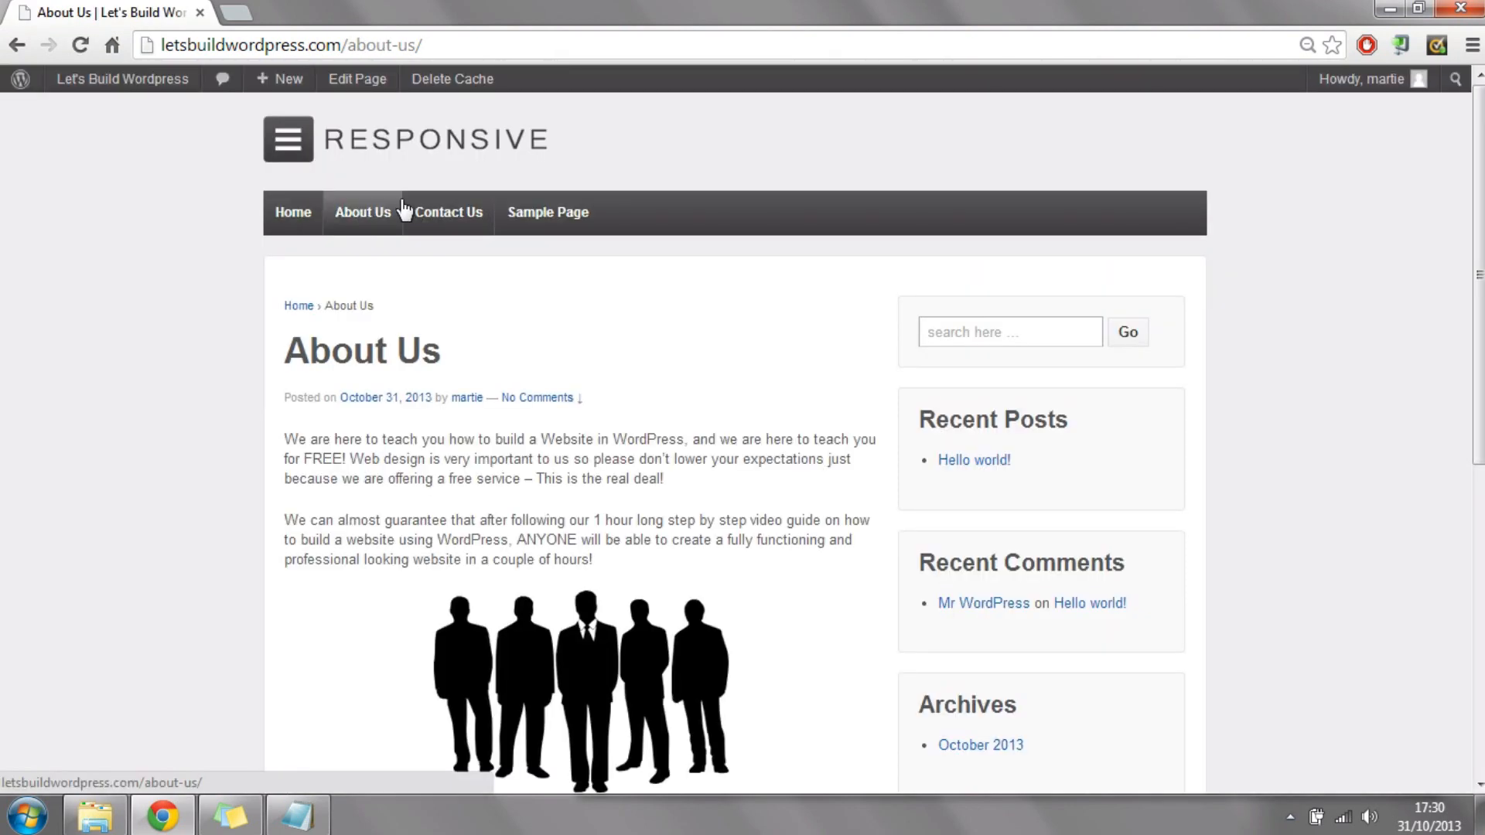
Step: Go back to the admin area and open the About Us page for editing
mouse_move(147, 89)
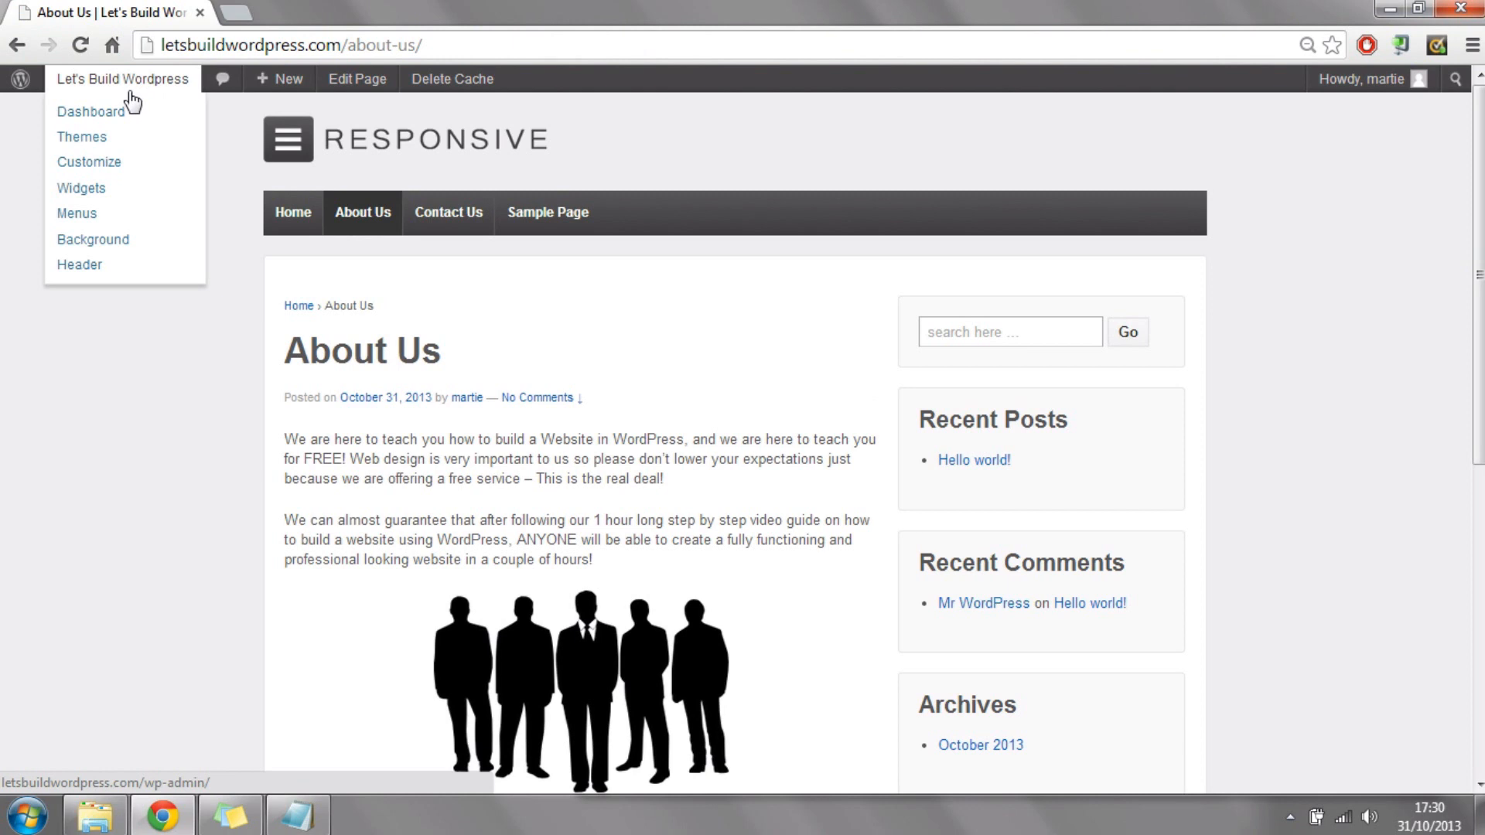
left_click(125, 115)
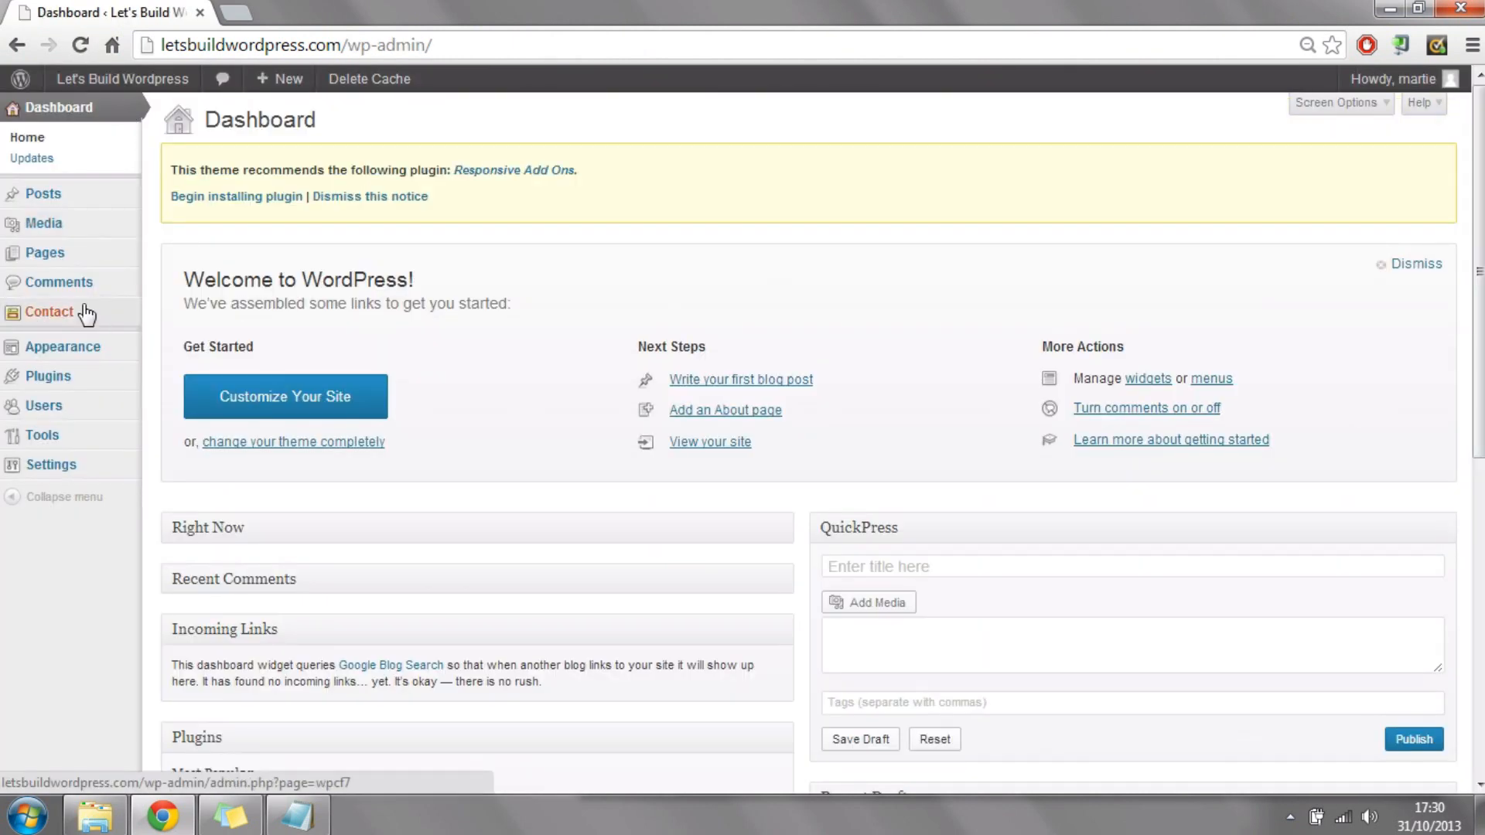
left_click(48, 261)
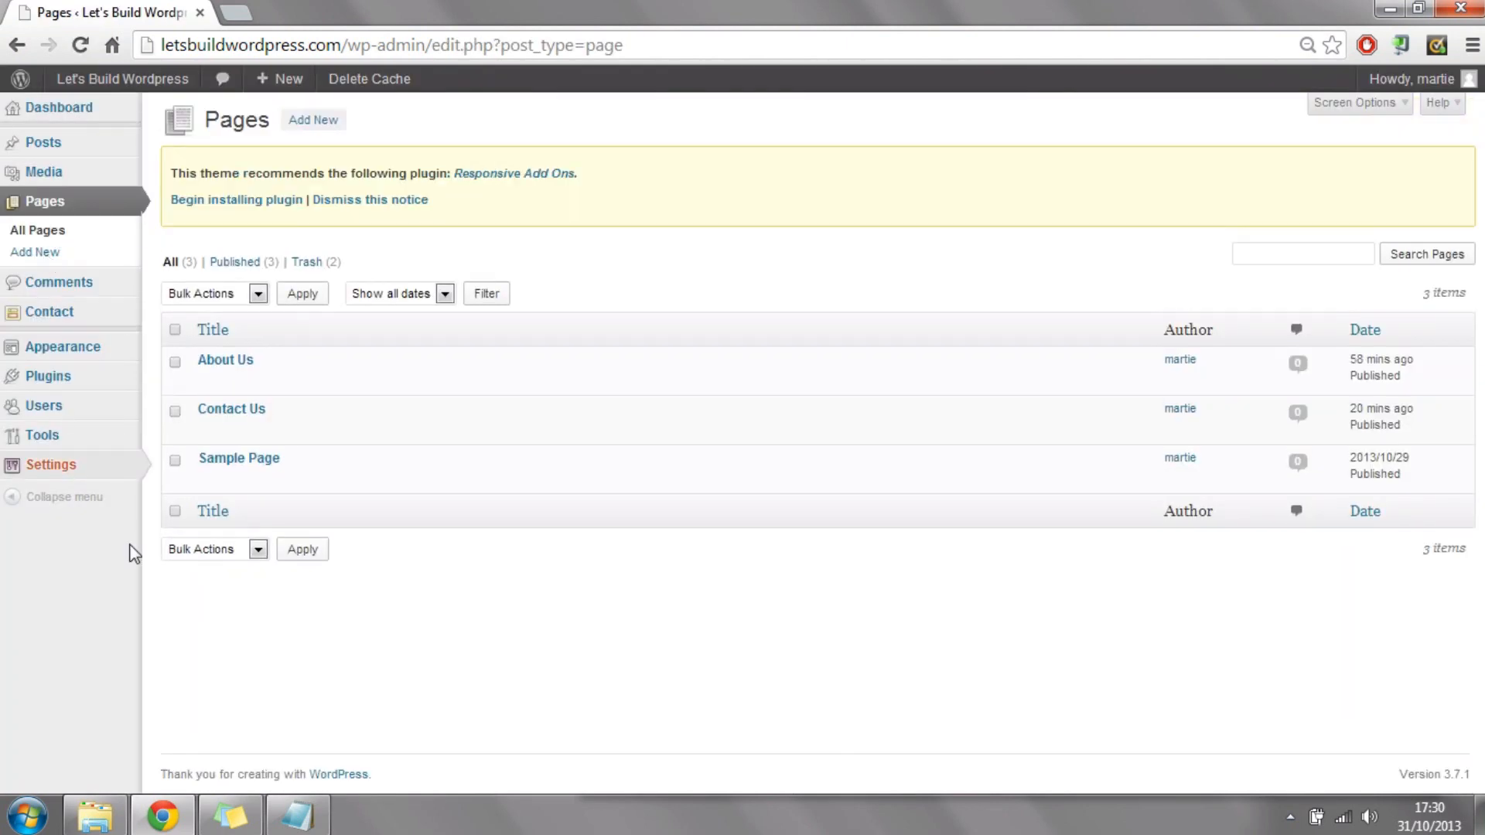
mouse_move(314, 367)
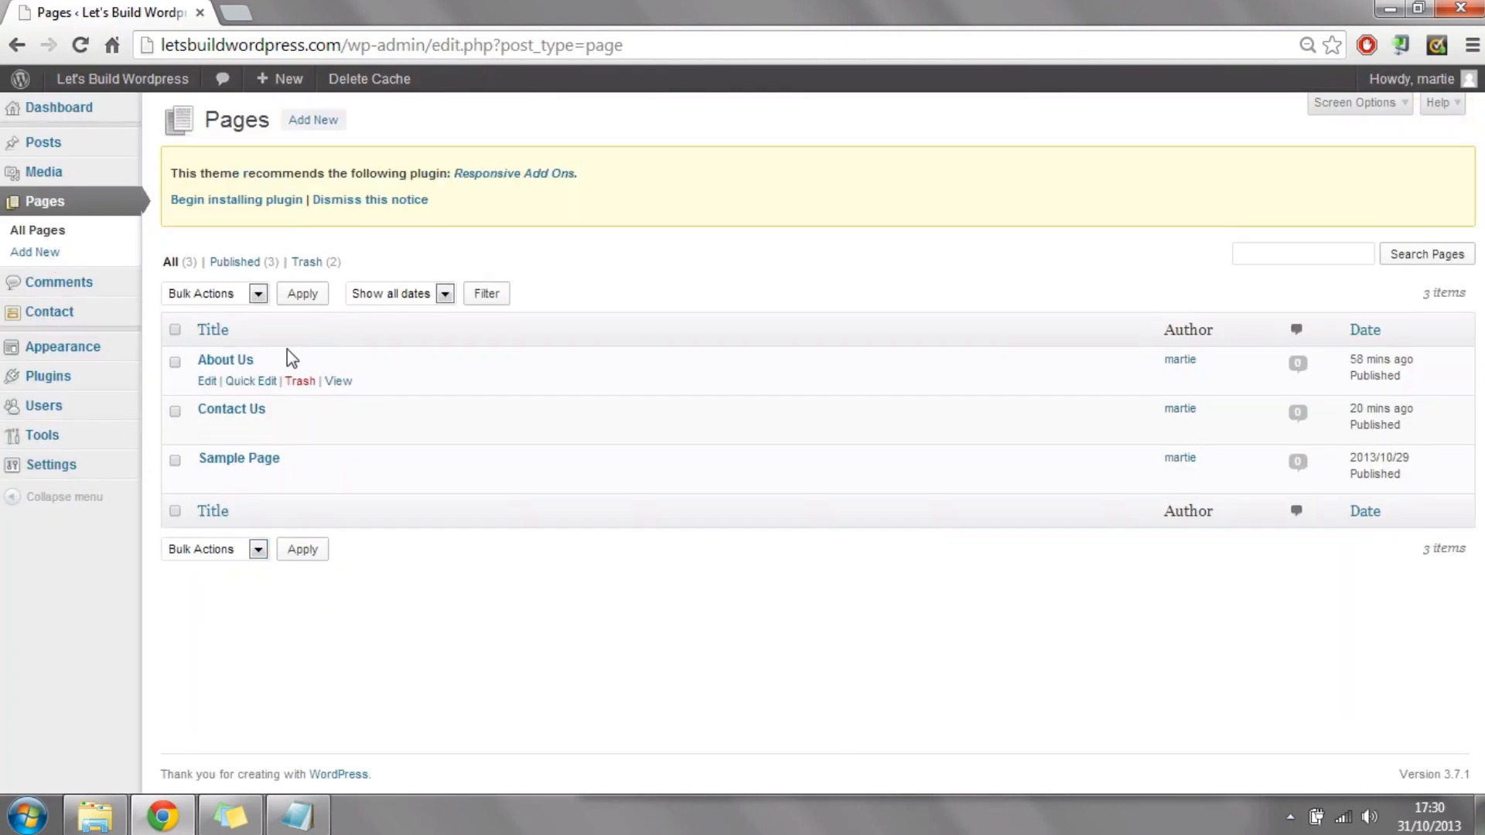
left_click(206, 384)
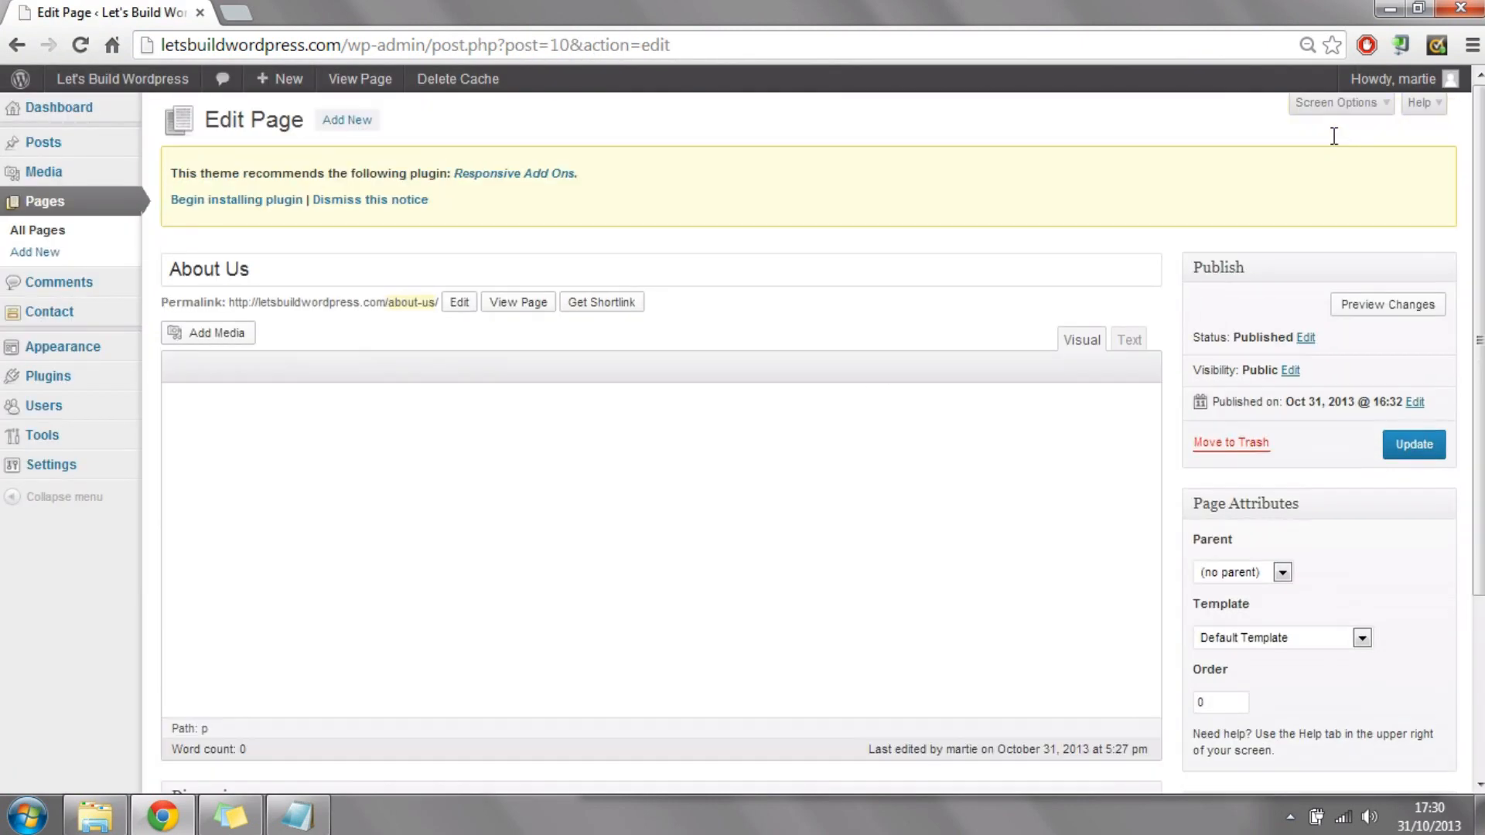
Step: Disallow comments in the About Us page's Discussion settings, update the page and check it on the live site
left_click(1350, 116)
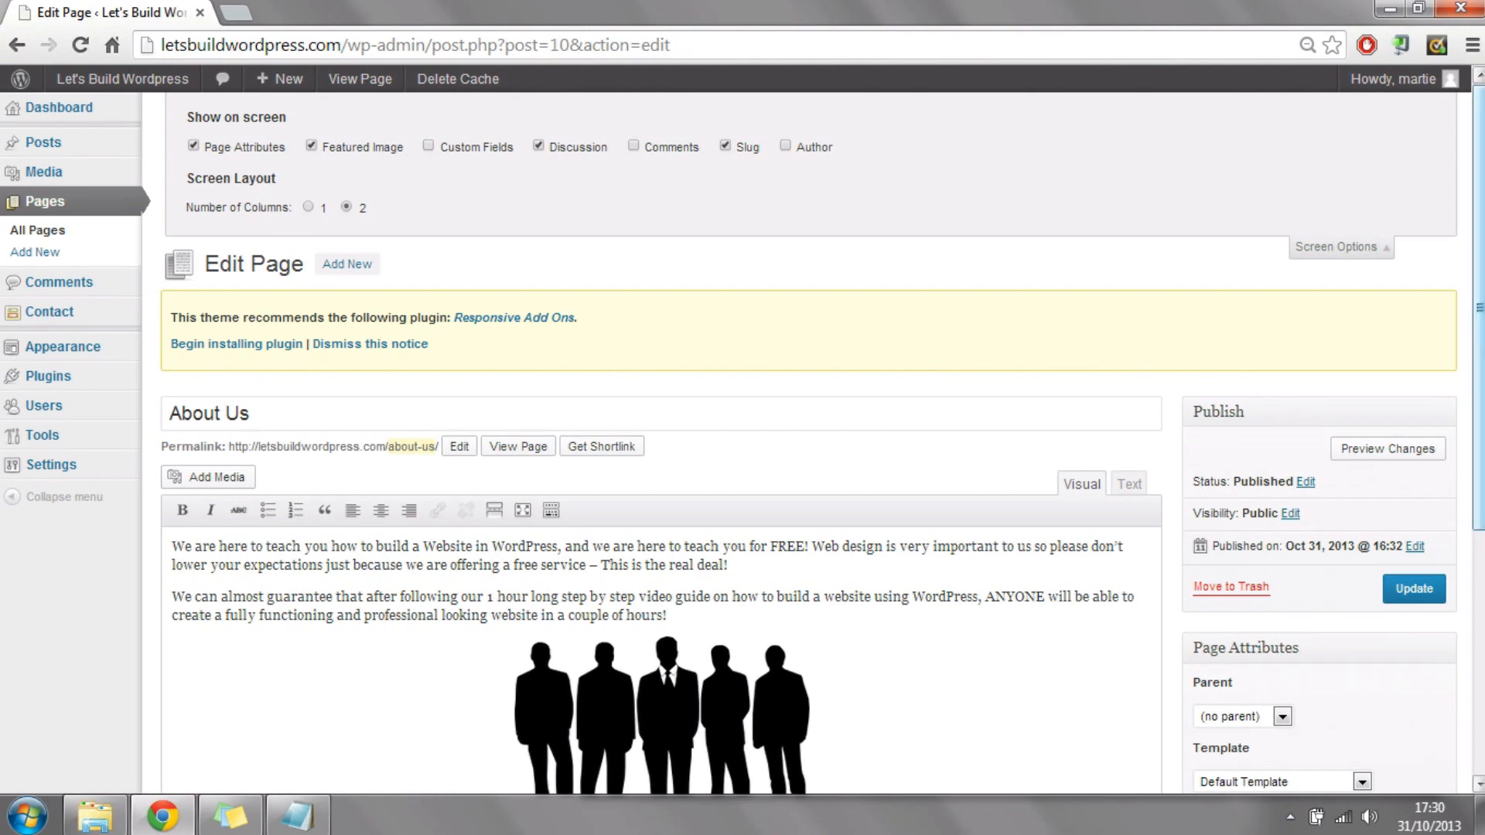
scroll(339, 230, "down", 5)
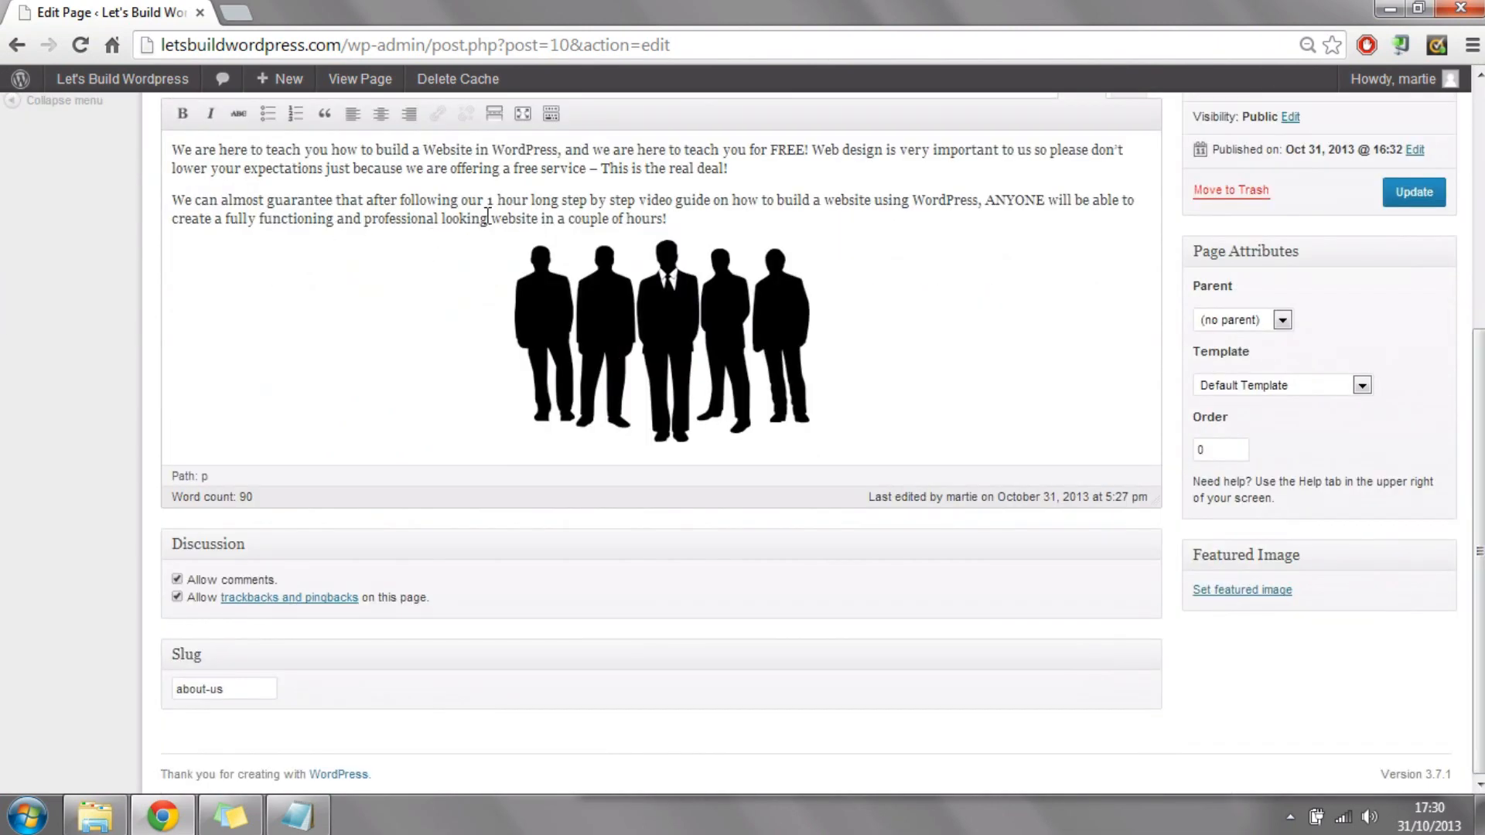
left_click(177, 579)
left_click(1414, 191)
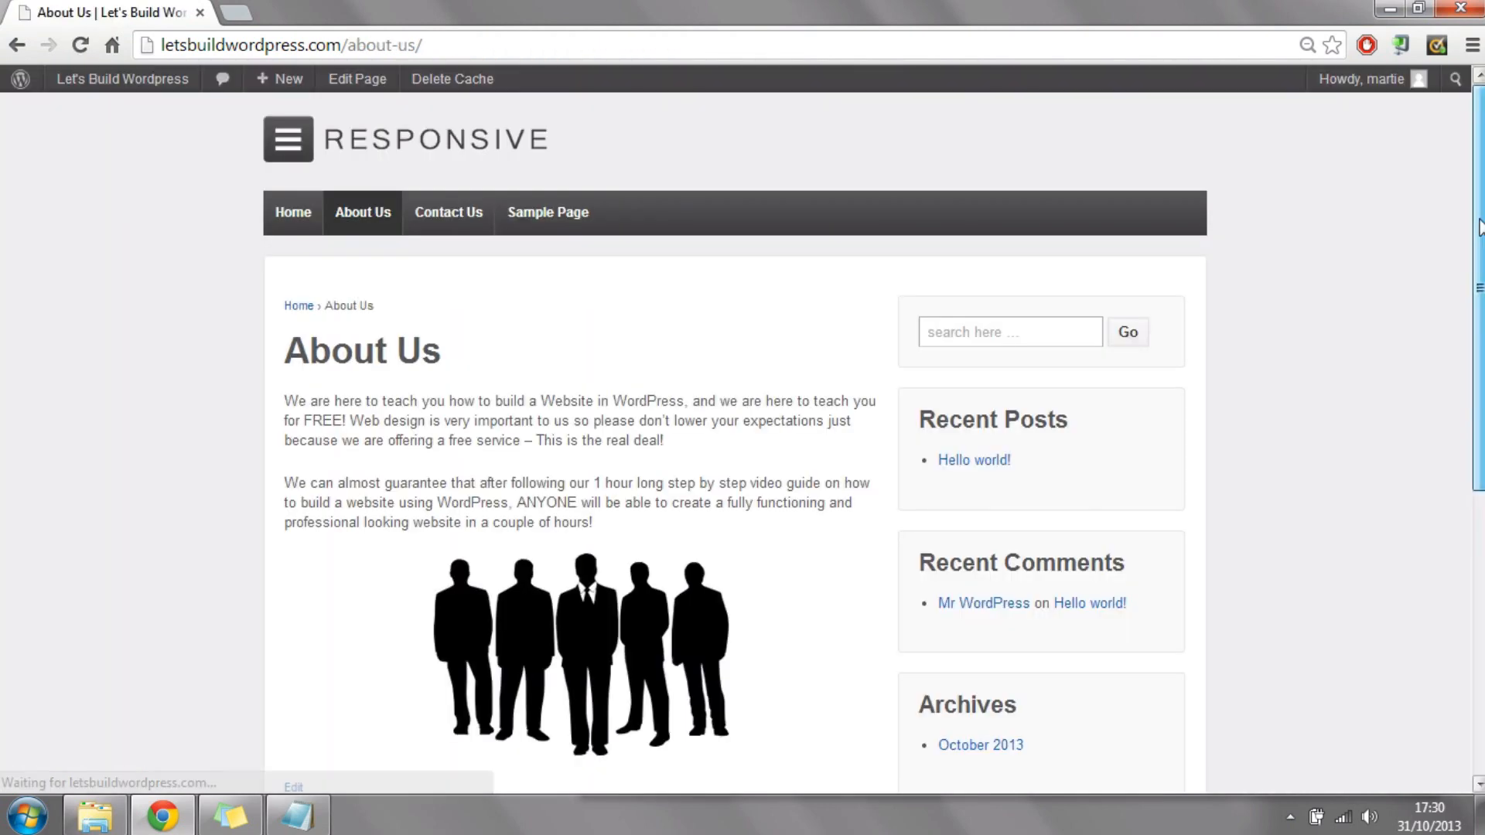
left_click_drag(1479, 197, 1475, 608)
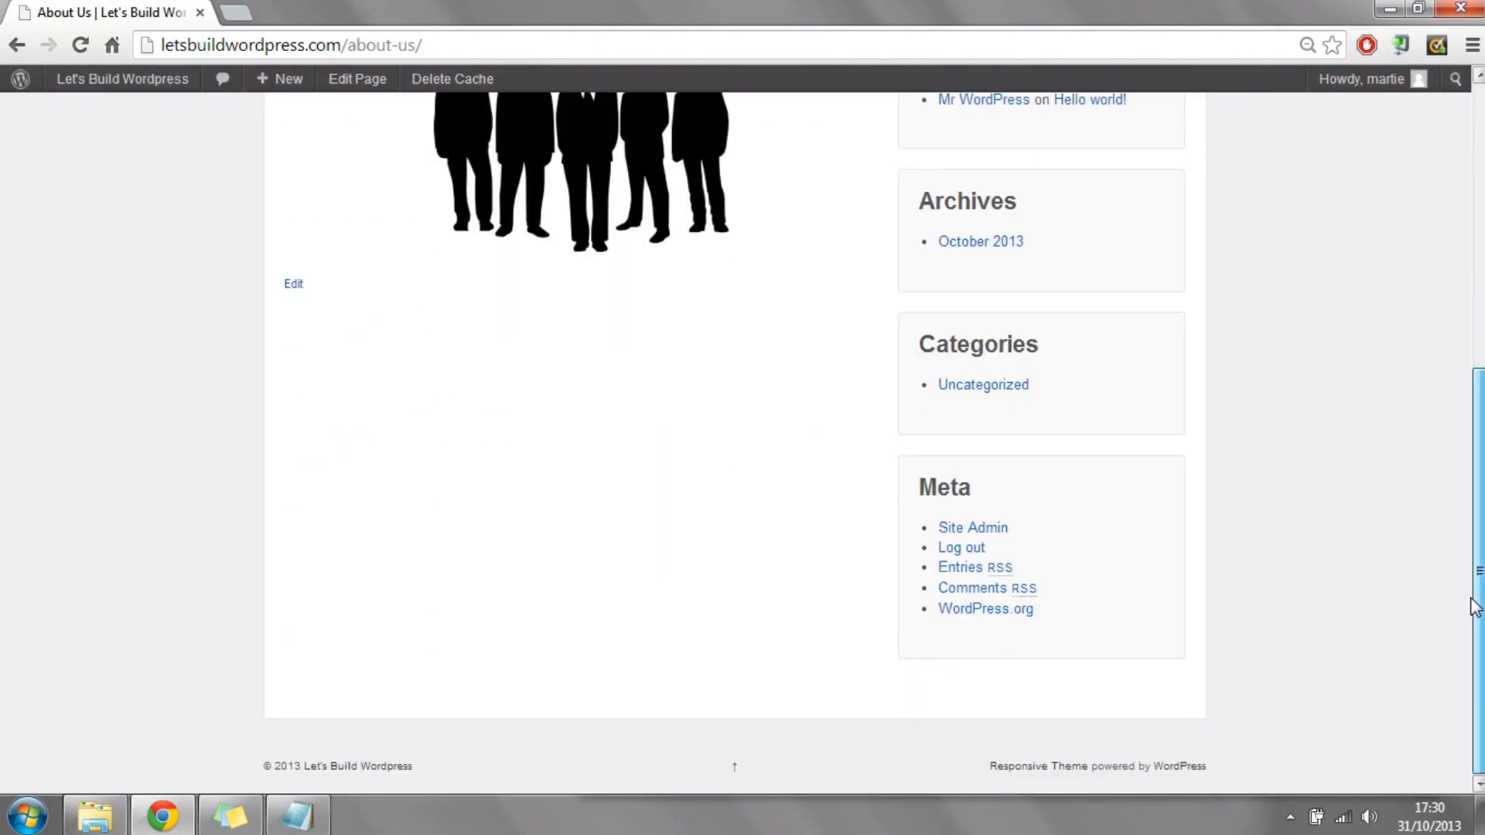
scroll(157, 517, "up", 7)
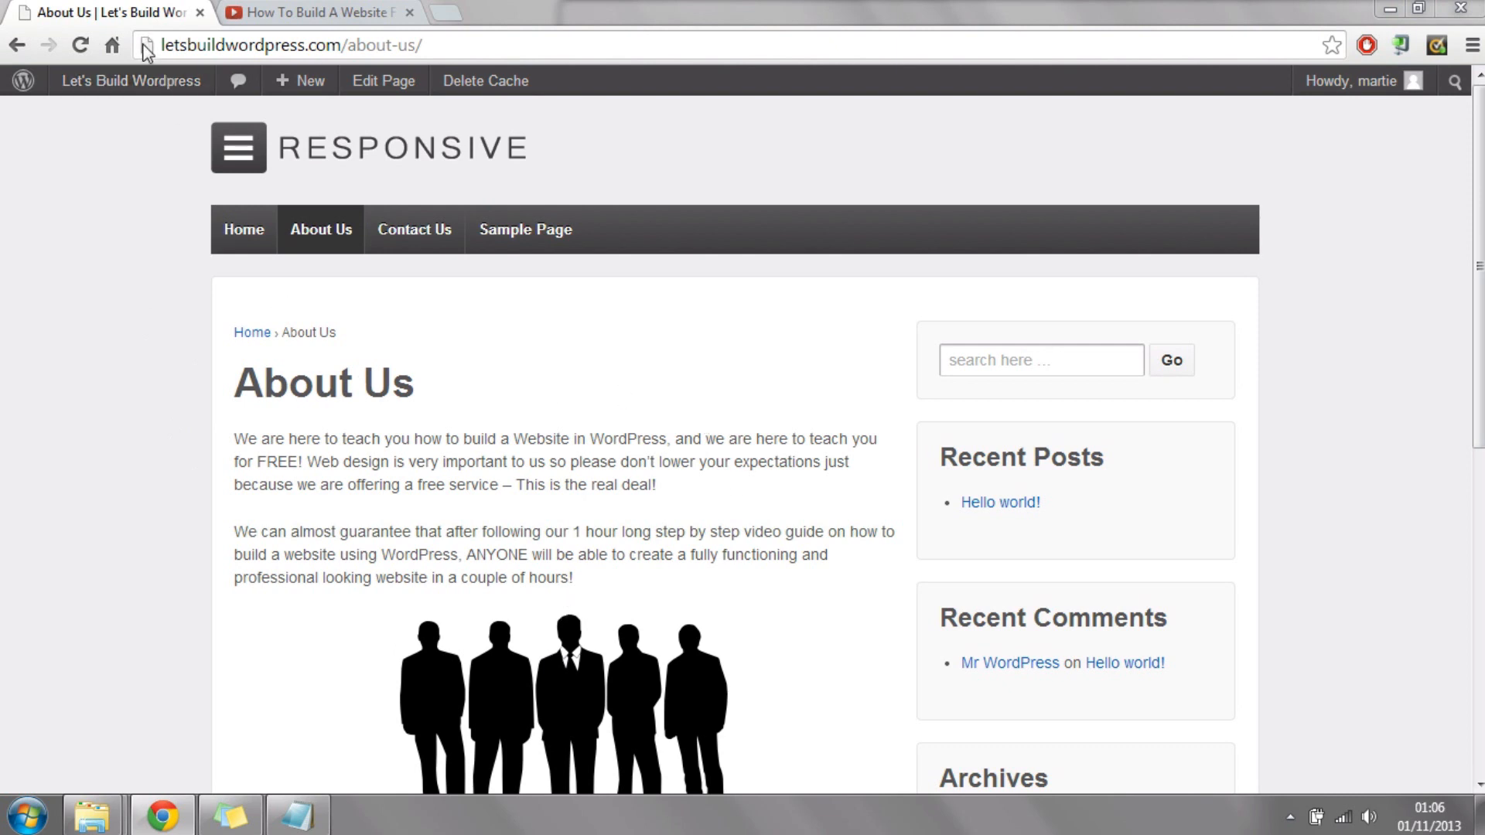
Step: Go back to the admin area and start a new page titled "Learn How To Build A Website"
mouse_move(143, 85)
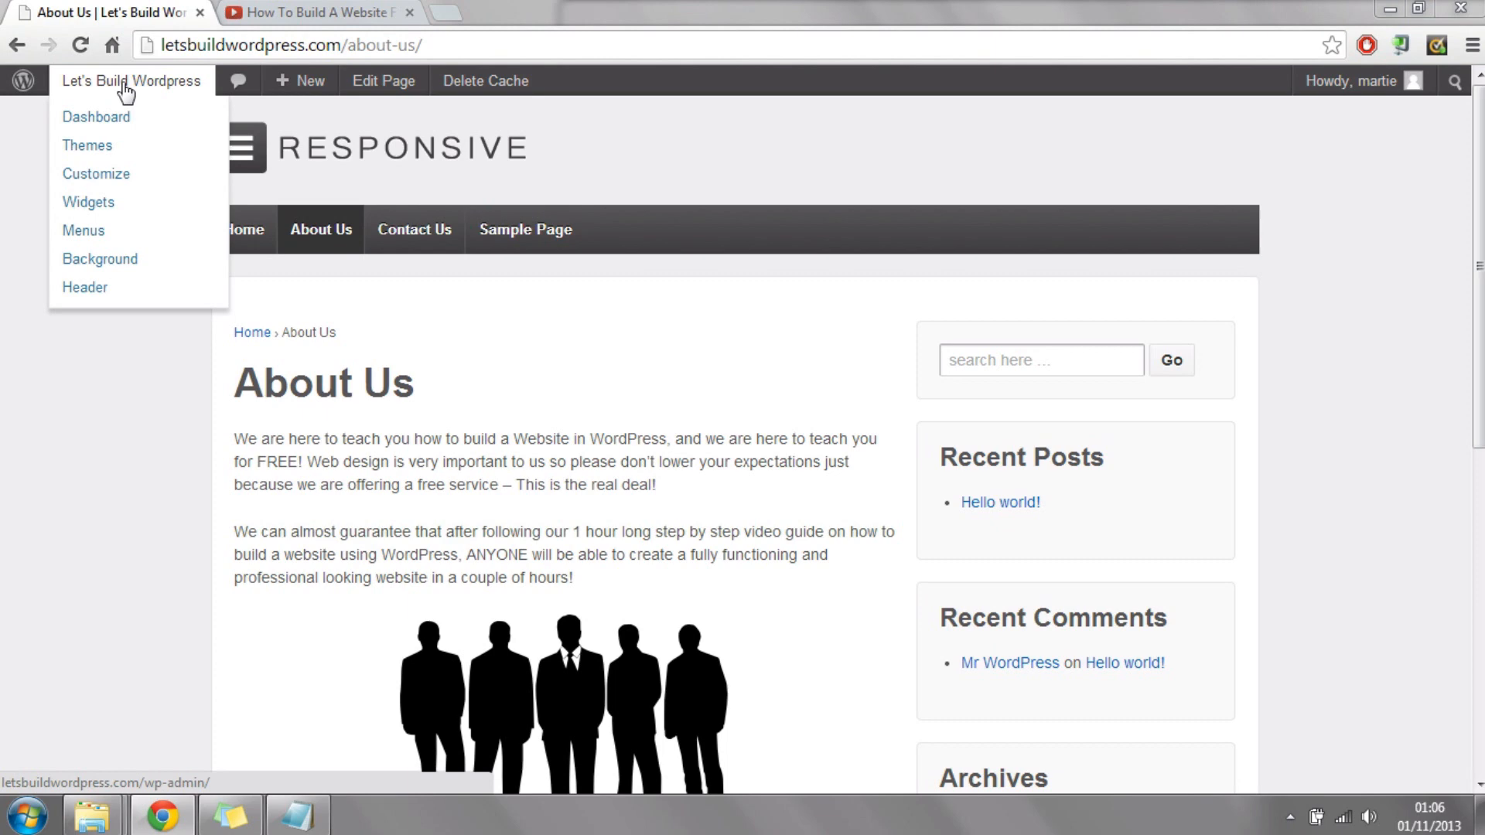
left_click(91, 124)
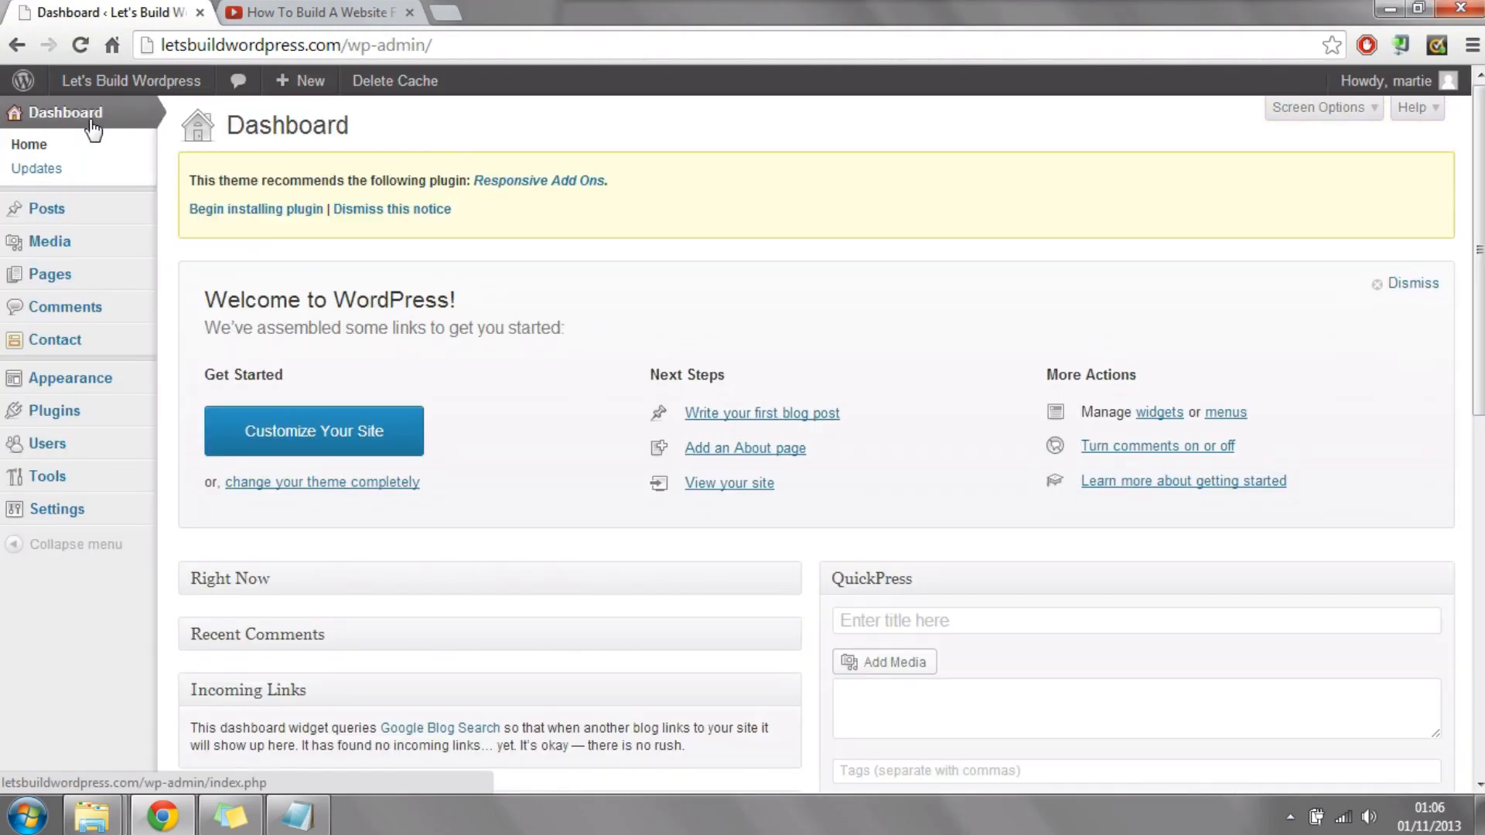
left_click(75, 287)
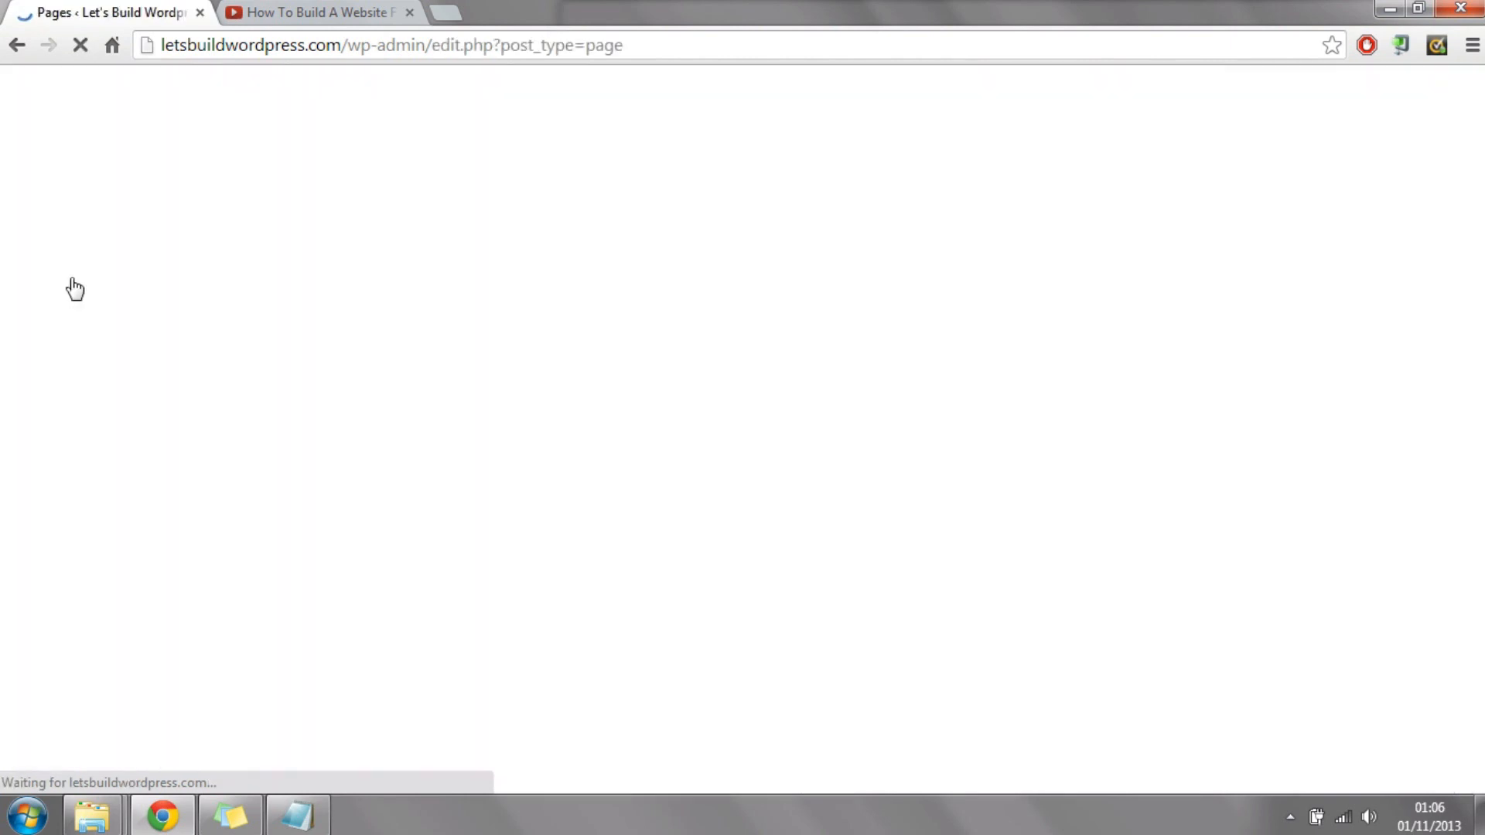
left_click(350, 128)
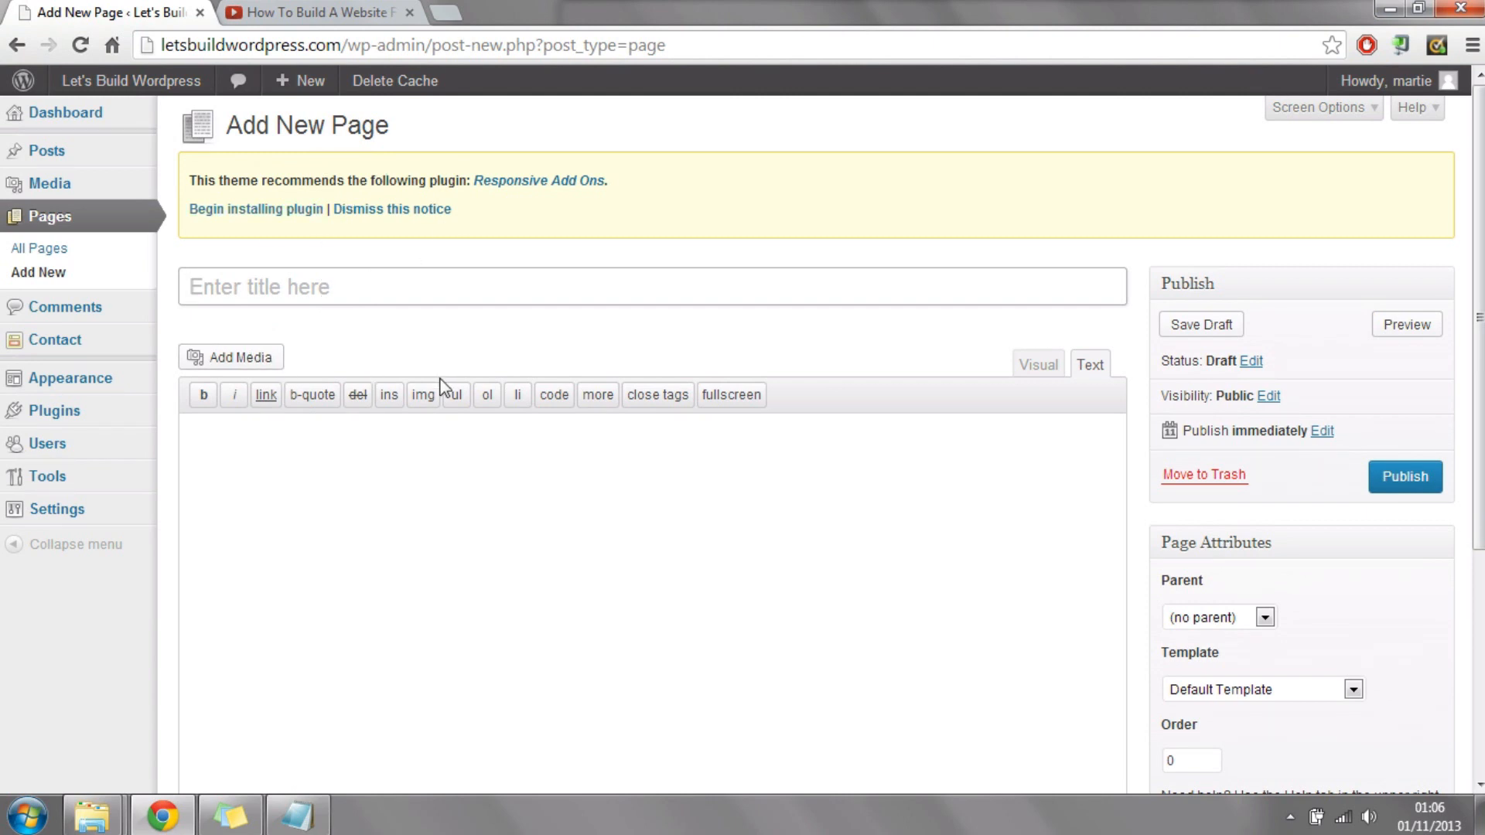
type("Learn H")
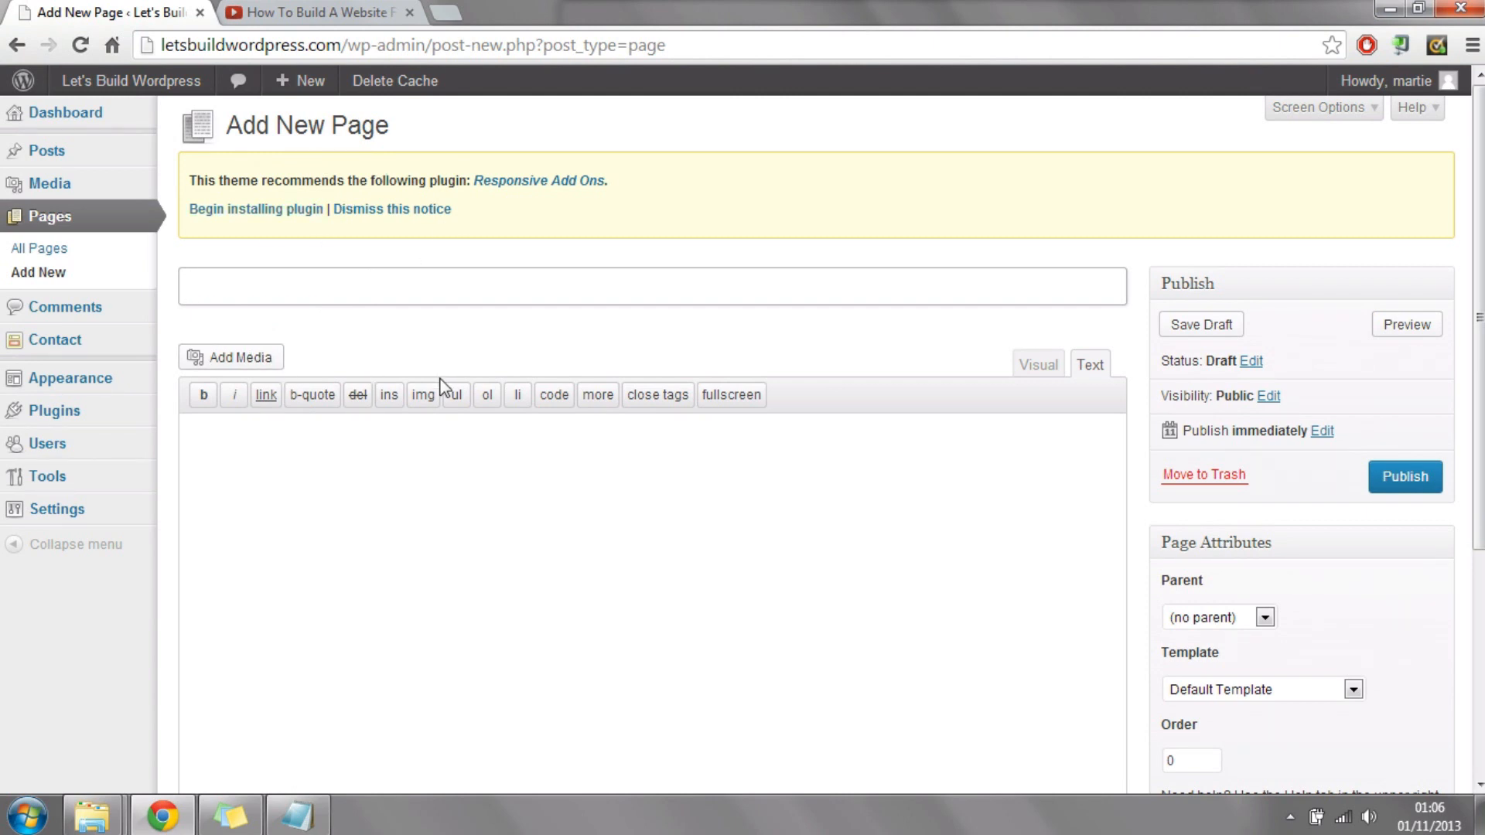
type("ow To Build A Website")
Step: In the visual editor, write the body text "To learn how to build a website from scratch, just watch the video below"
left_click(1033, 364)
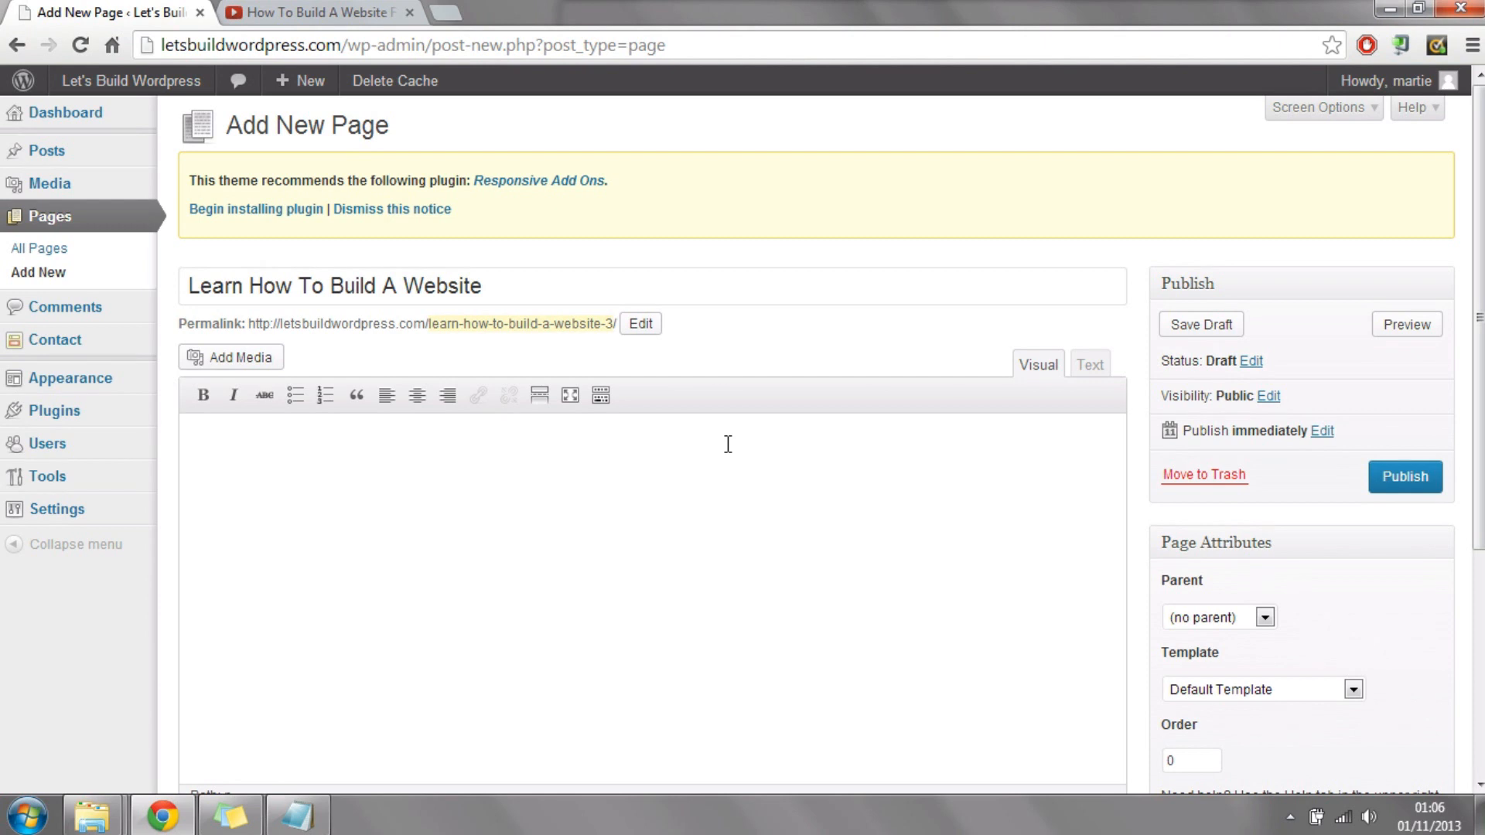
type("earn how to build a web")
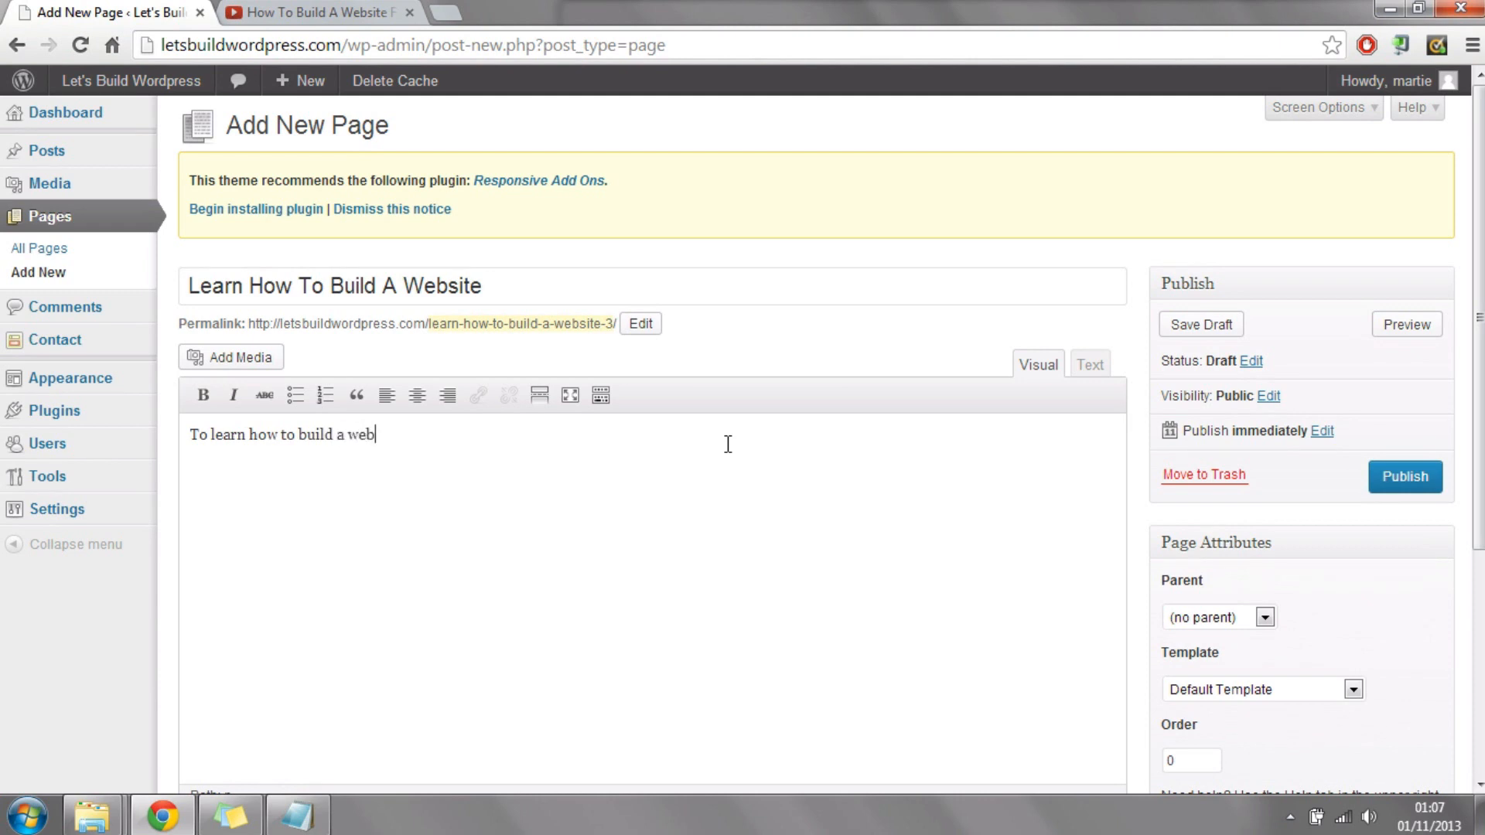
type("site from scratch,")
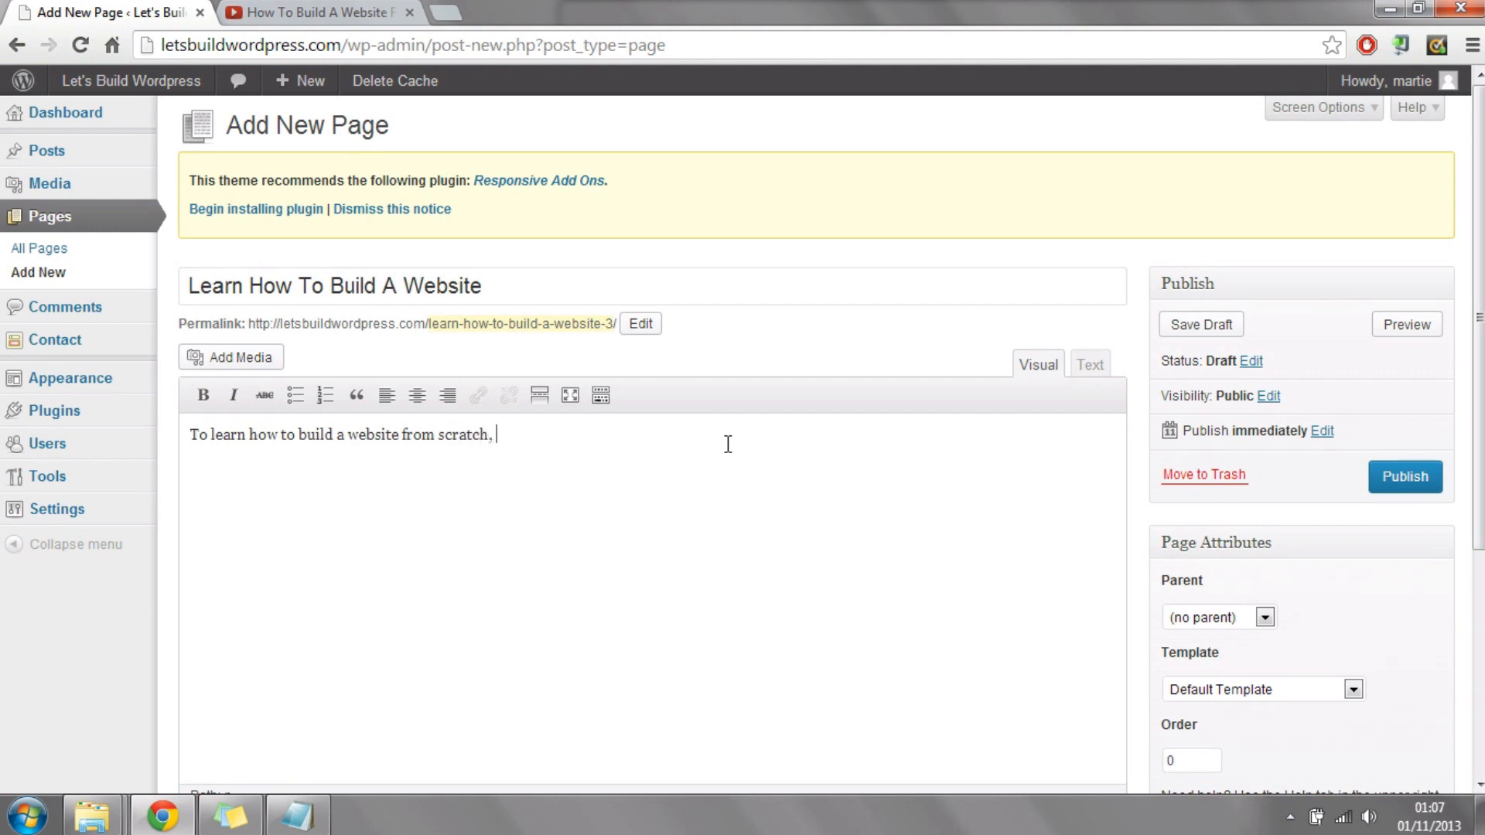
type("just watcch th video")
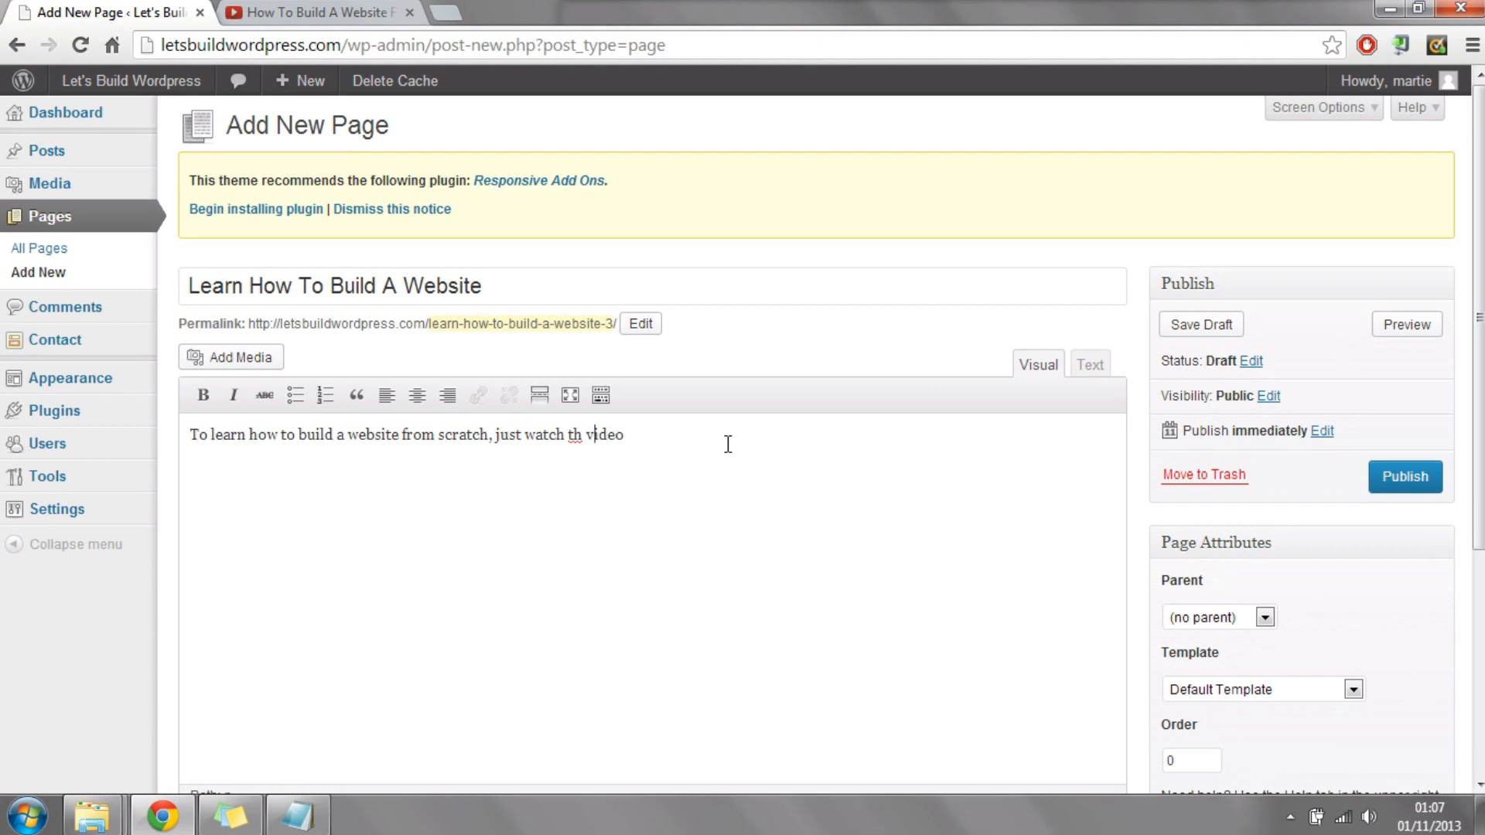
key("Left")
key("Left")
key("Left")
key("Left")
key("Left")
key("Left")
key("Left")
type("e")
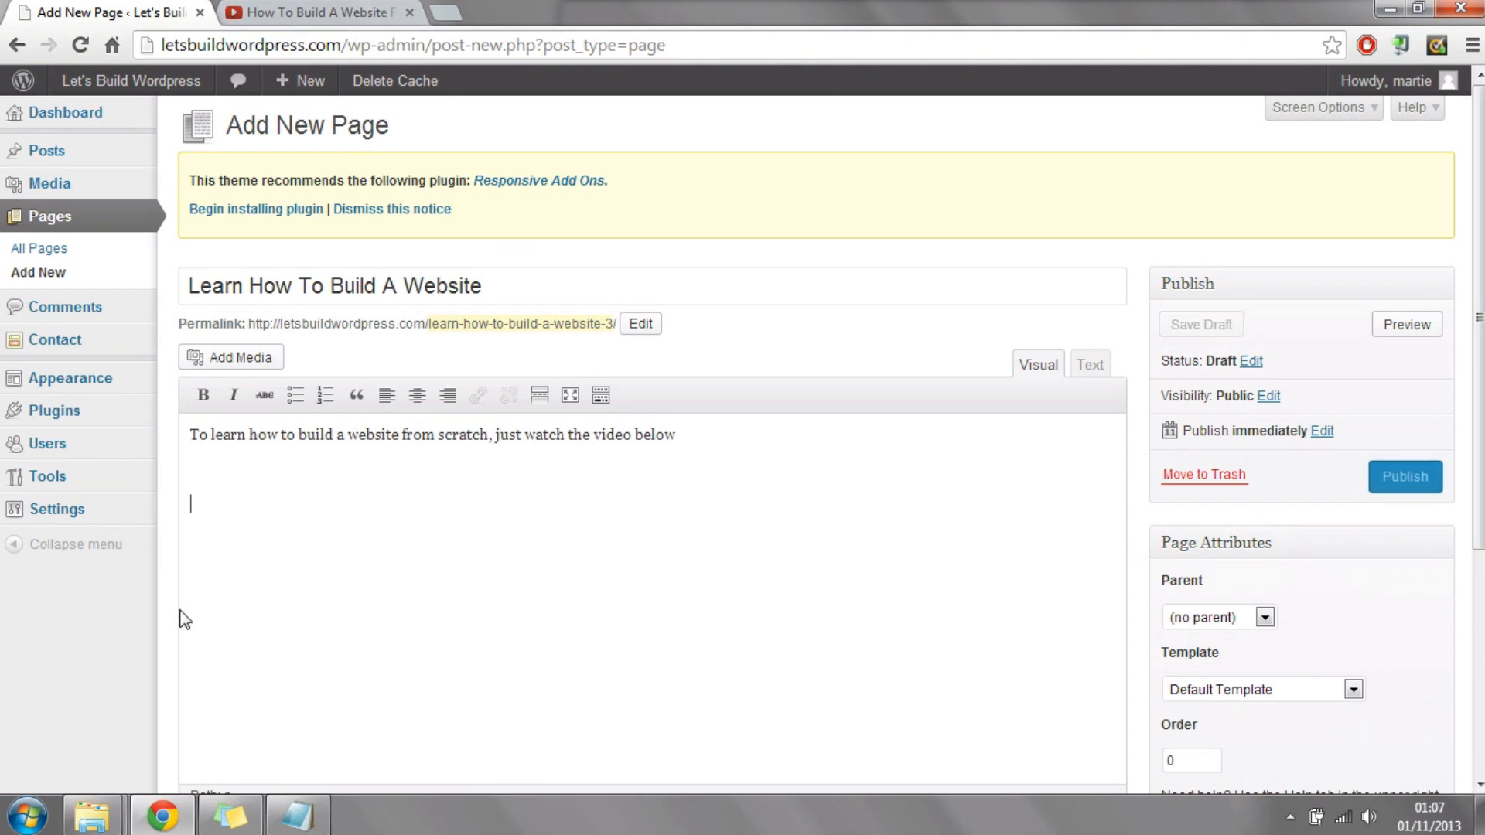
Step: Switch to the YouTube video "How To Build A Website From Scratch With Wordpress" and copy its 560 × 315 embed code
left_click(346, 13)
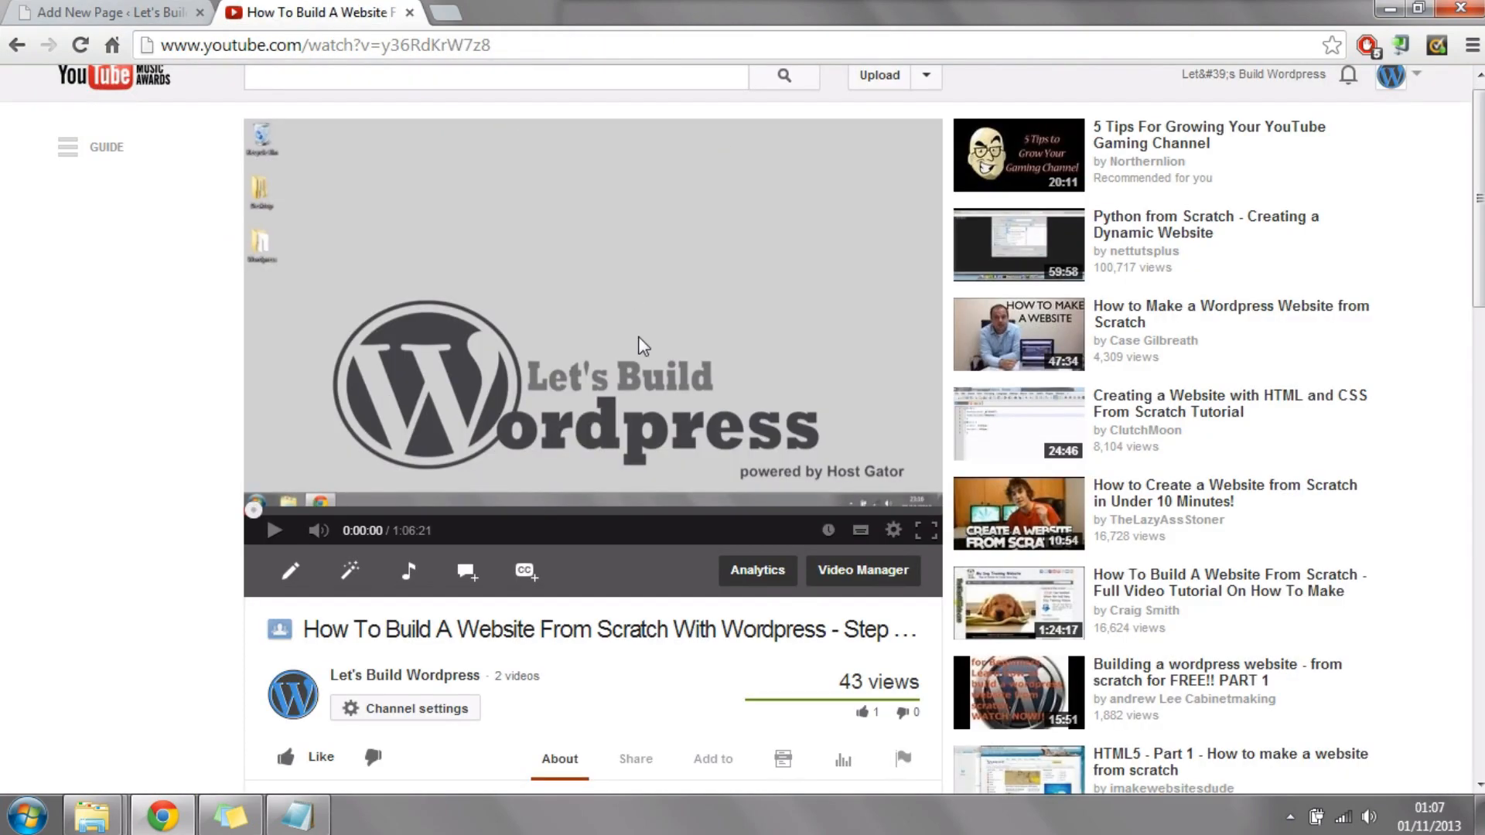
scroll(637, 336, "down", 1)
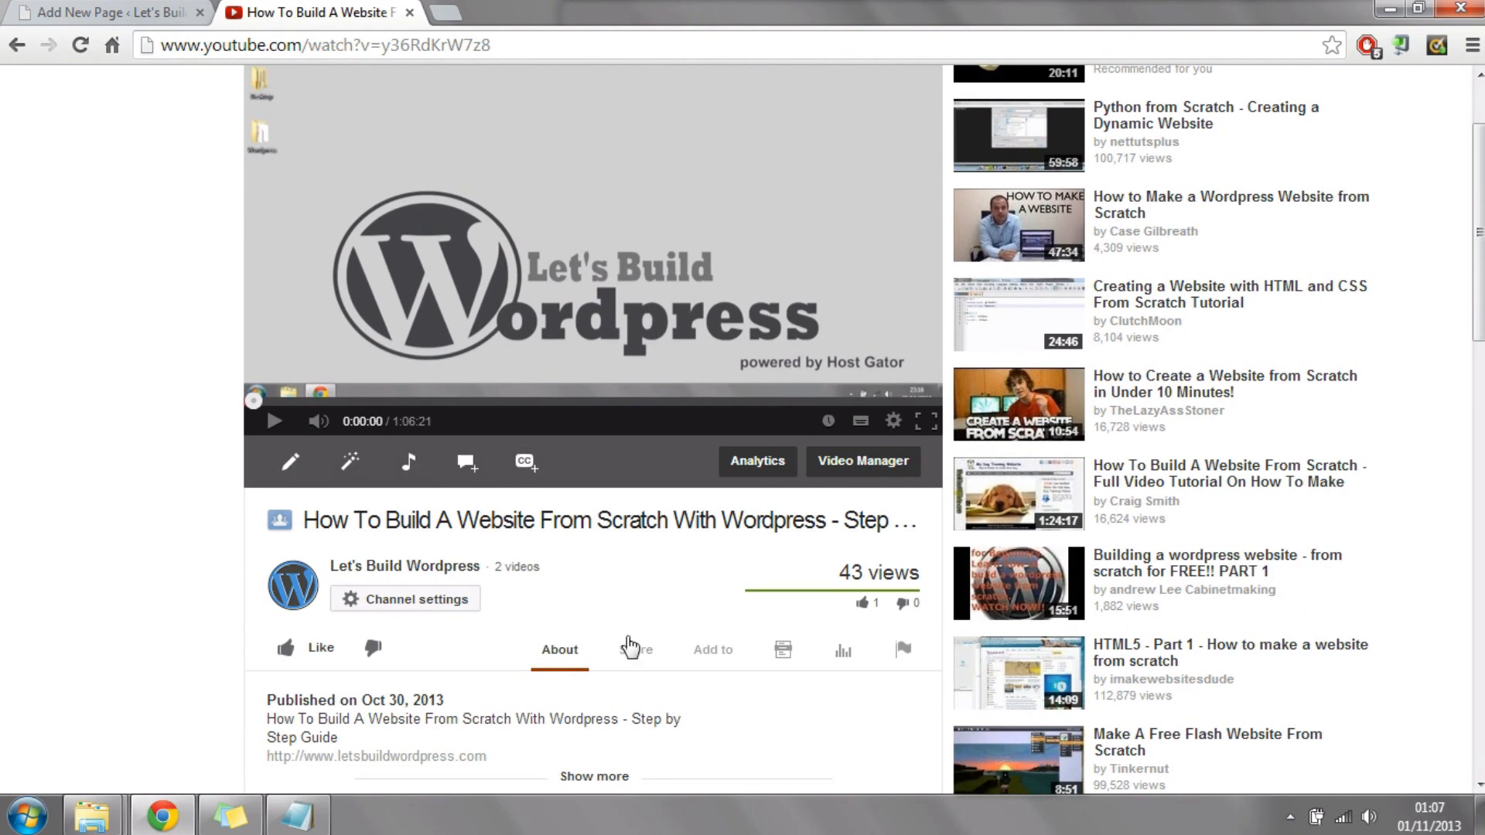
left_click(638, 654)
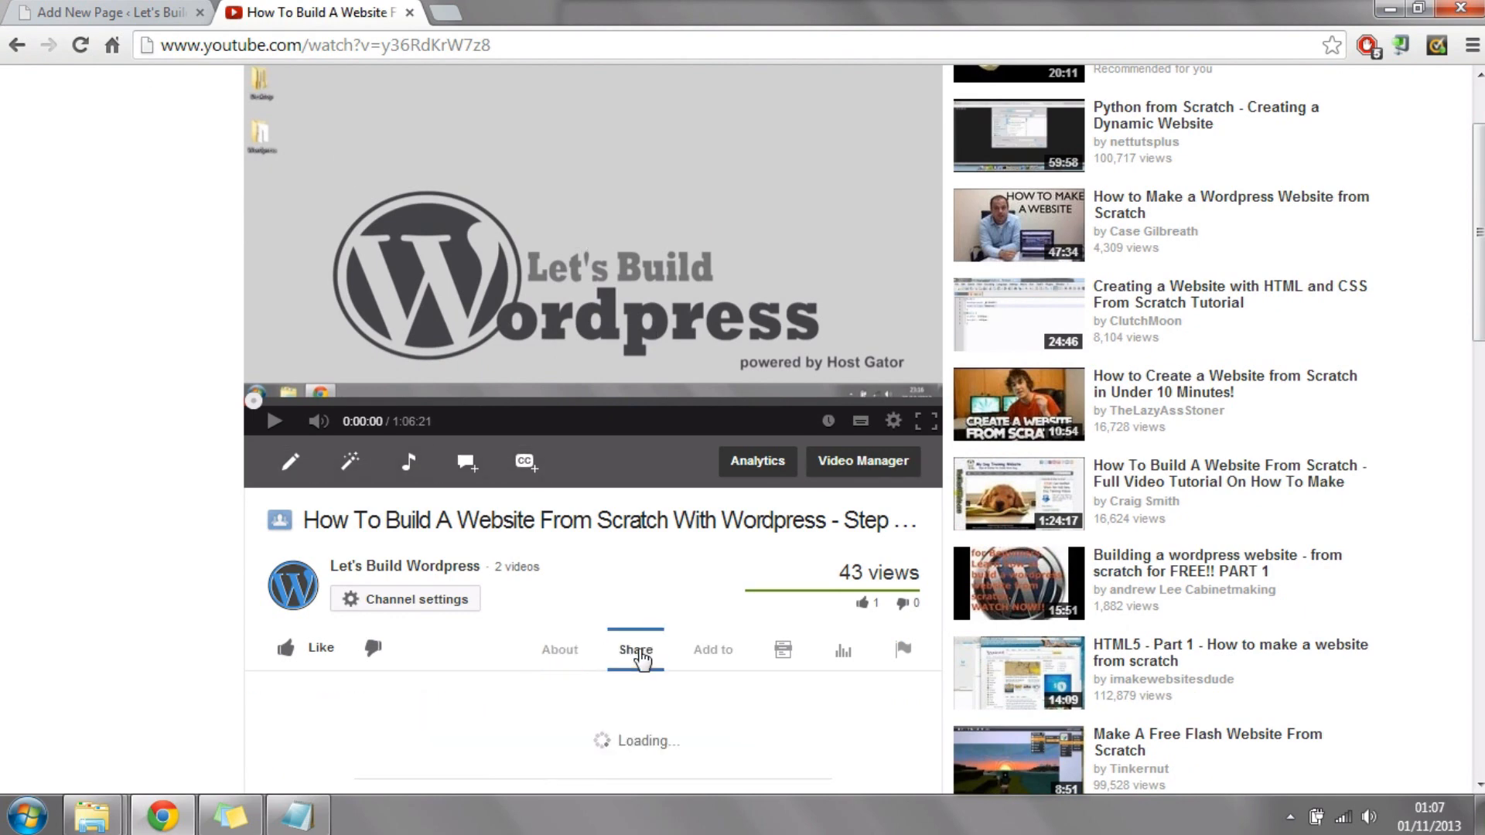
scroll(635, 650, "down", 2)
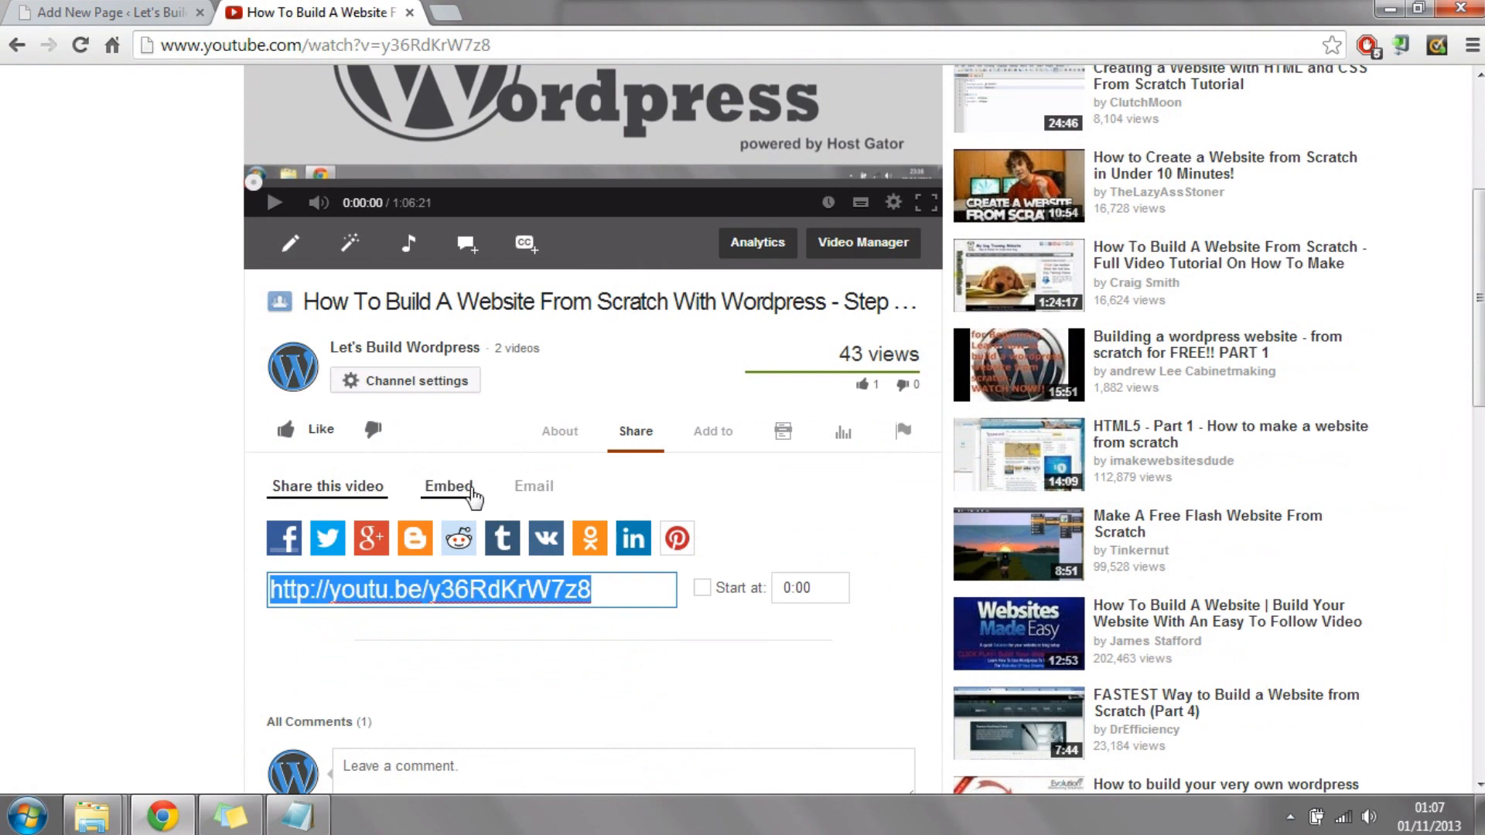
left_click(449, 487)
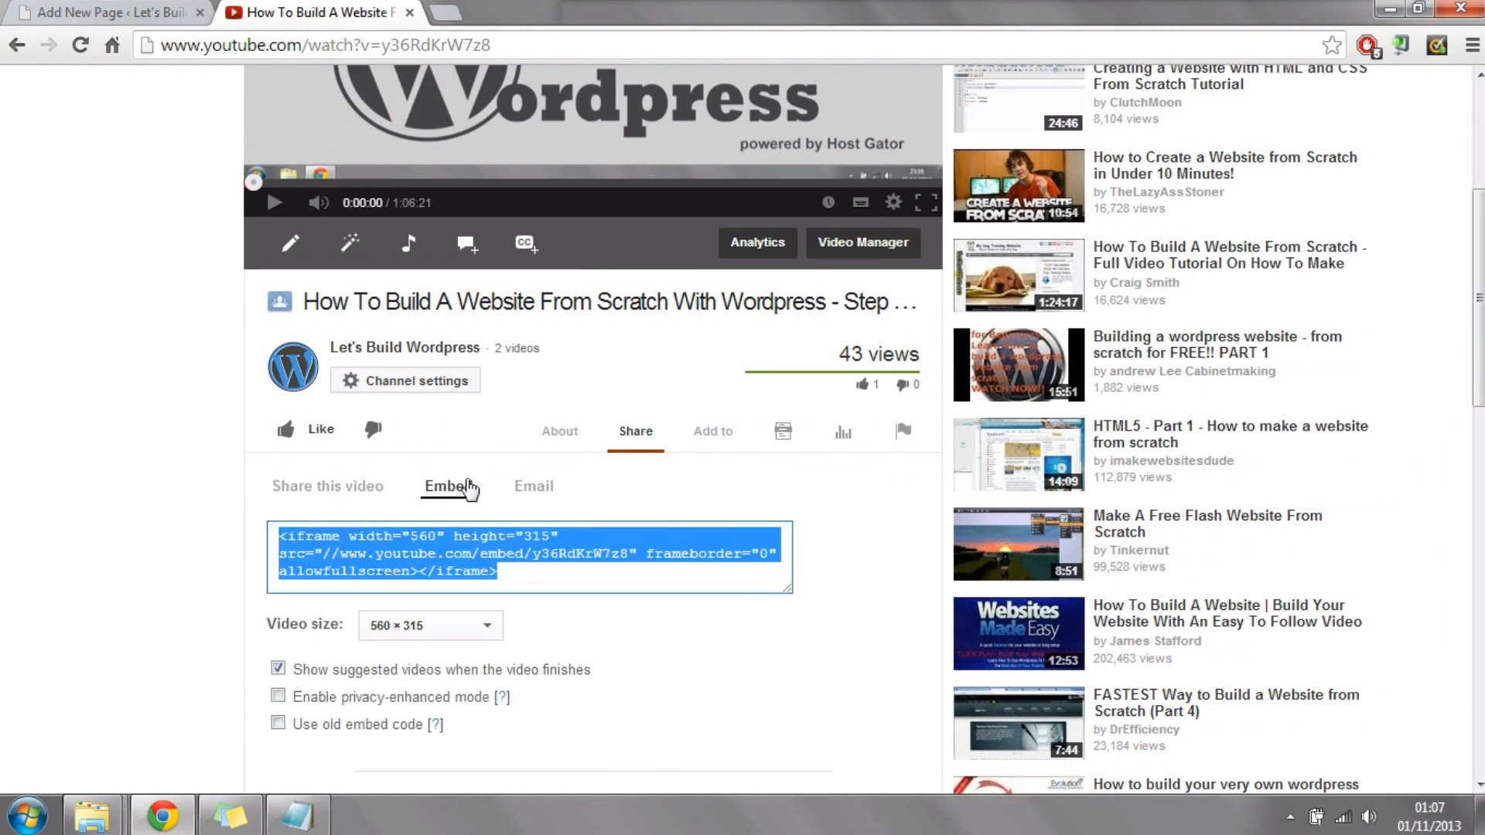
right_click(380, 555)
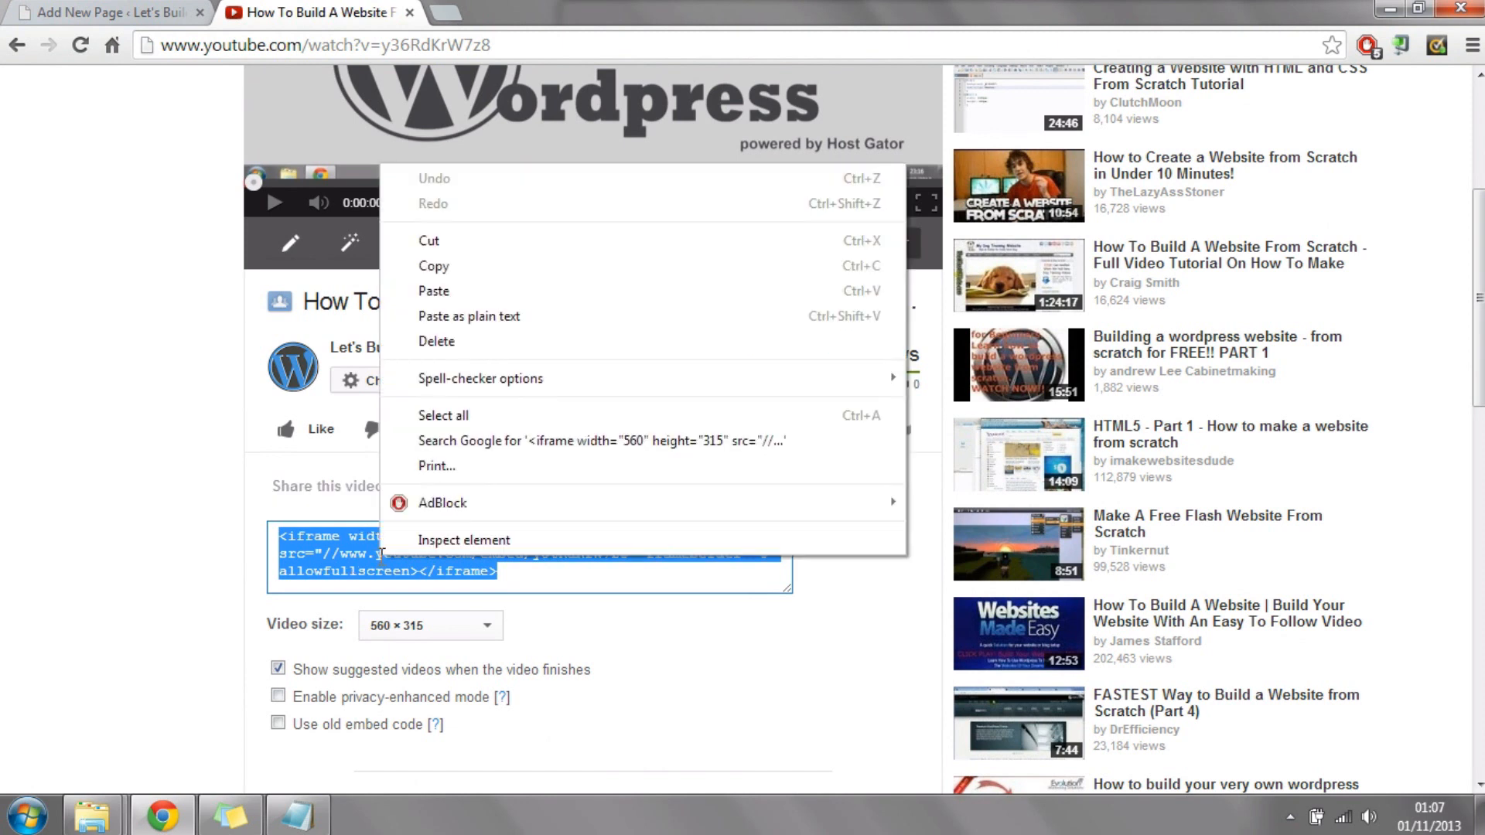
left_click(475, 272)
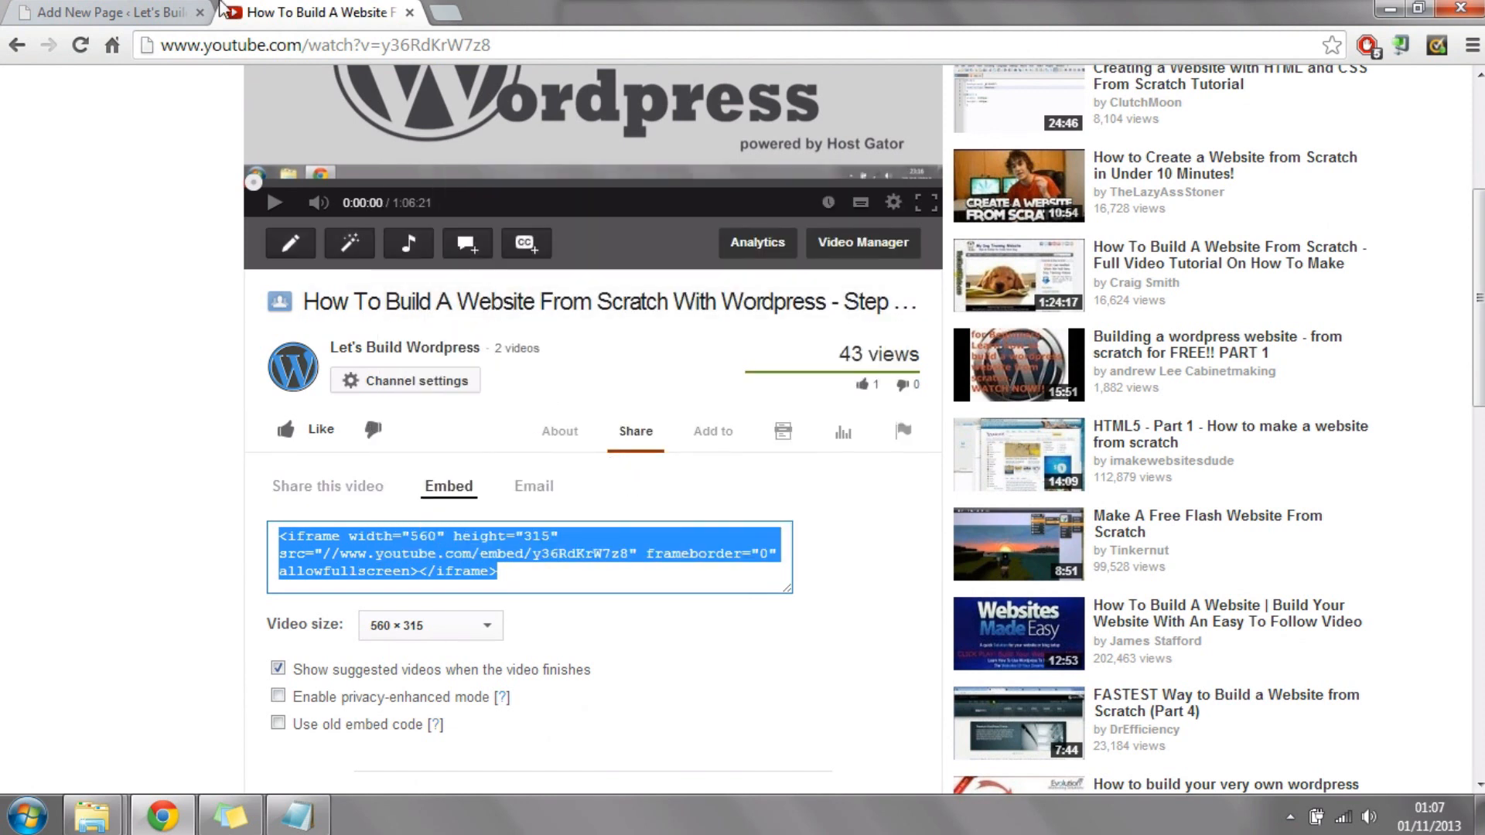
Step: Paste the video's embed code below the sentence in the new page's text (HTML) view and publish the page
left_click(115, 11)
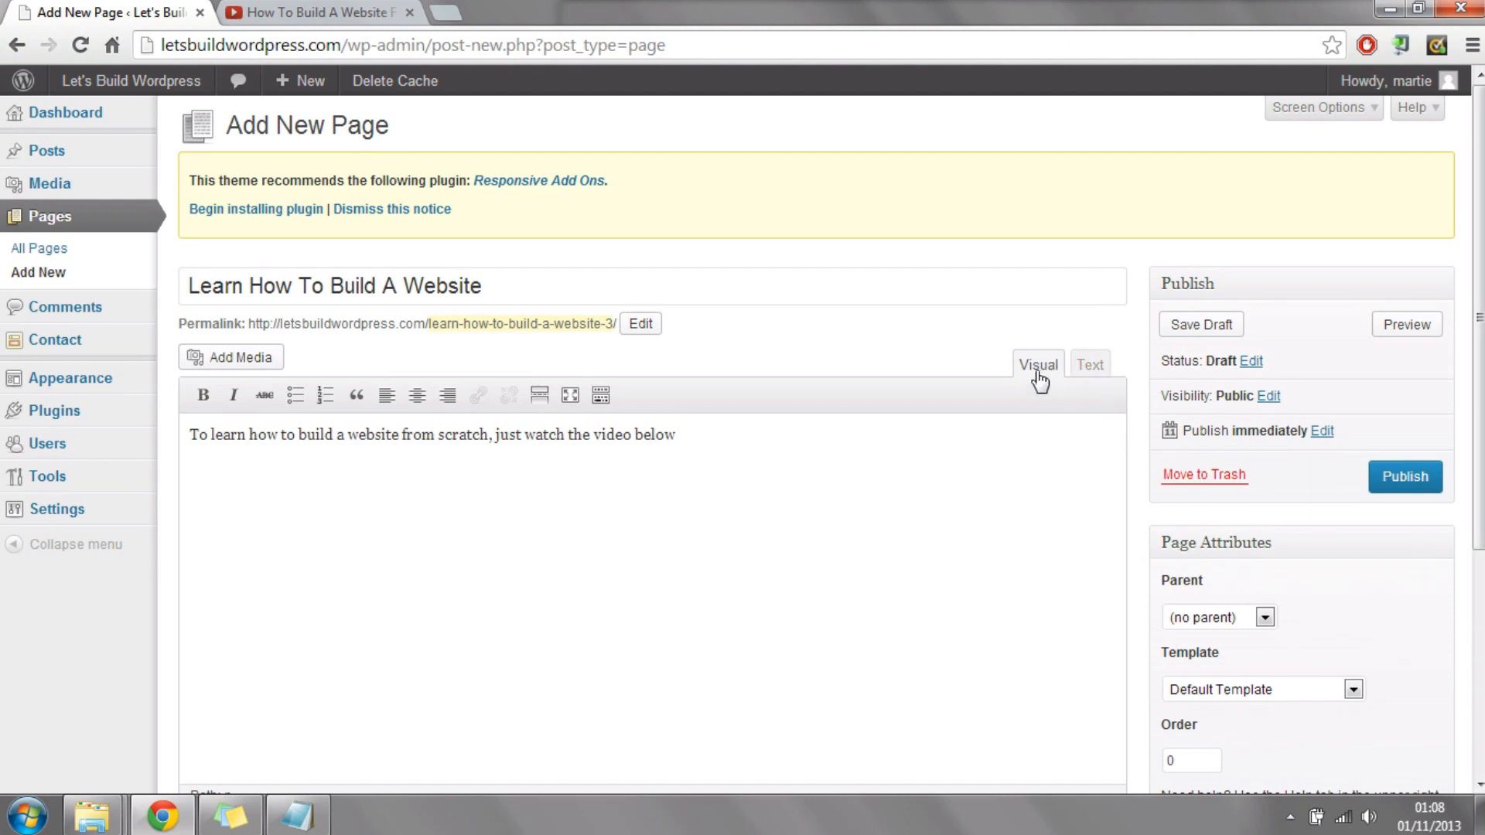
left_click(1090, 369)
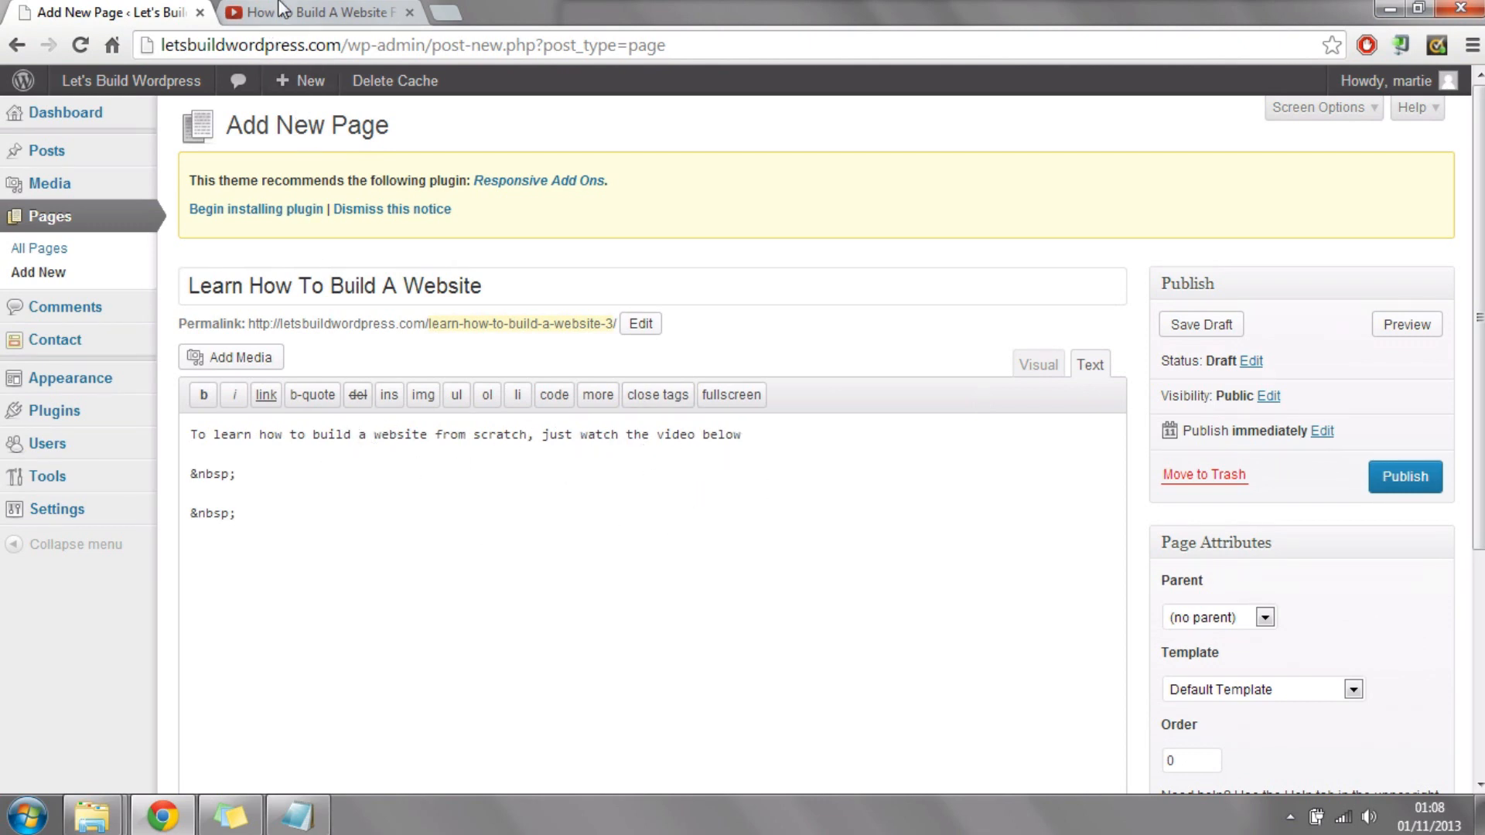
left_click(313, 13)
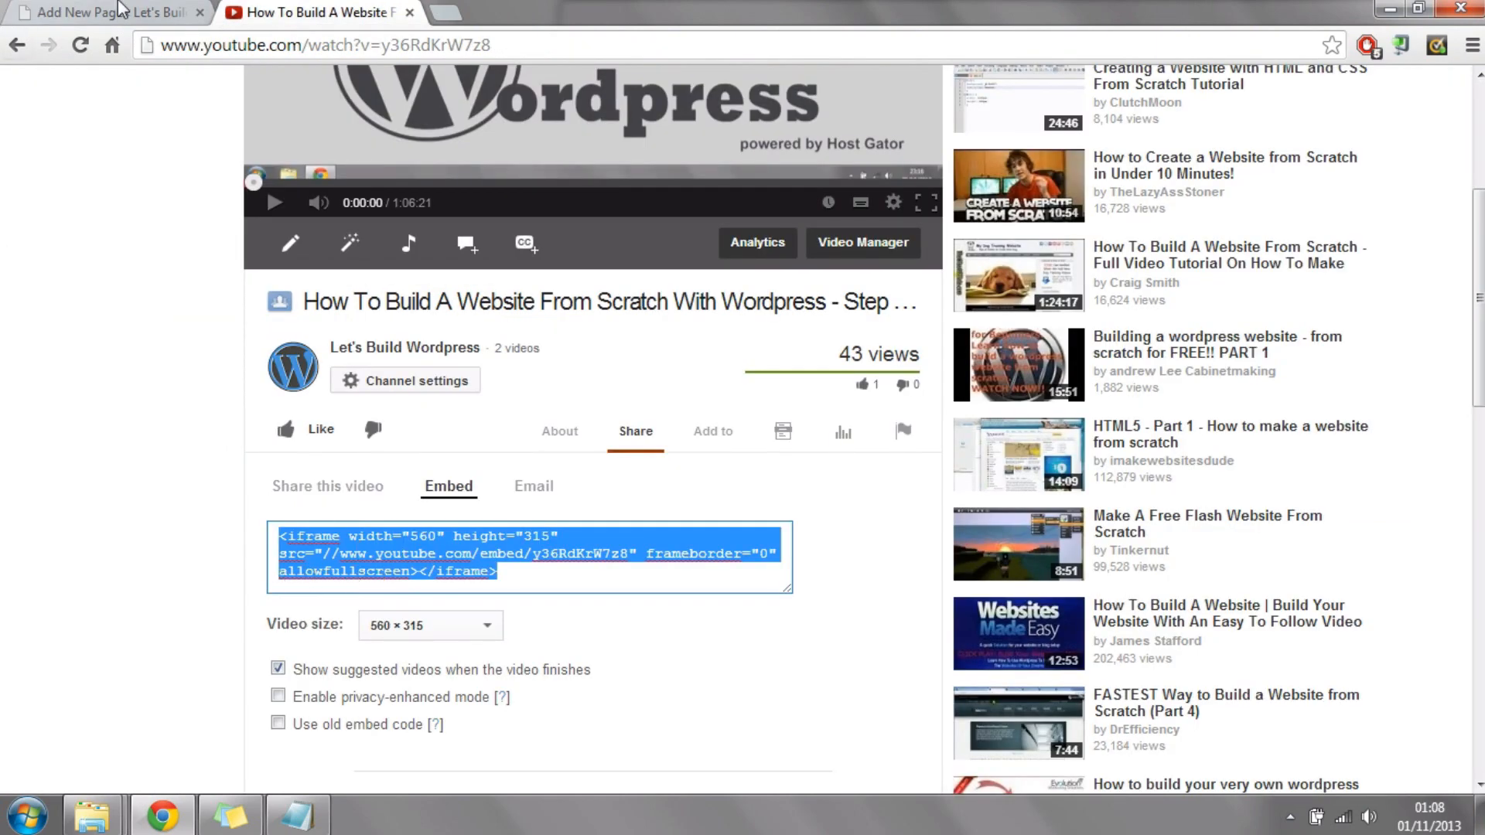
left_click(85, 12)
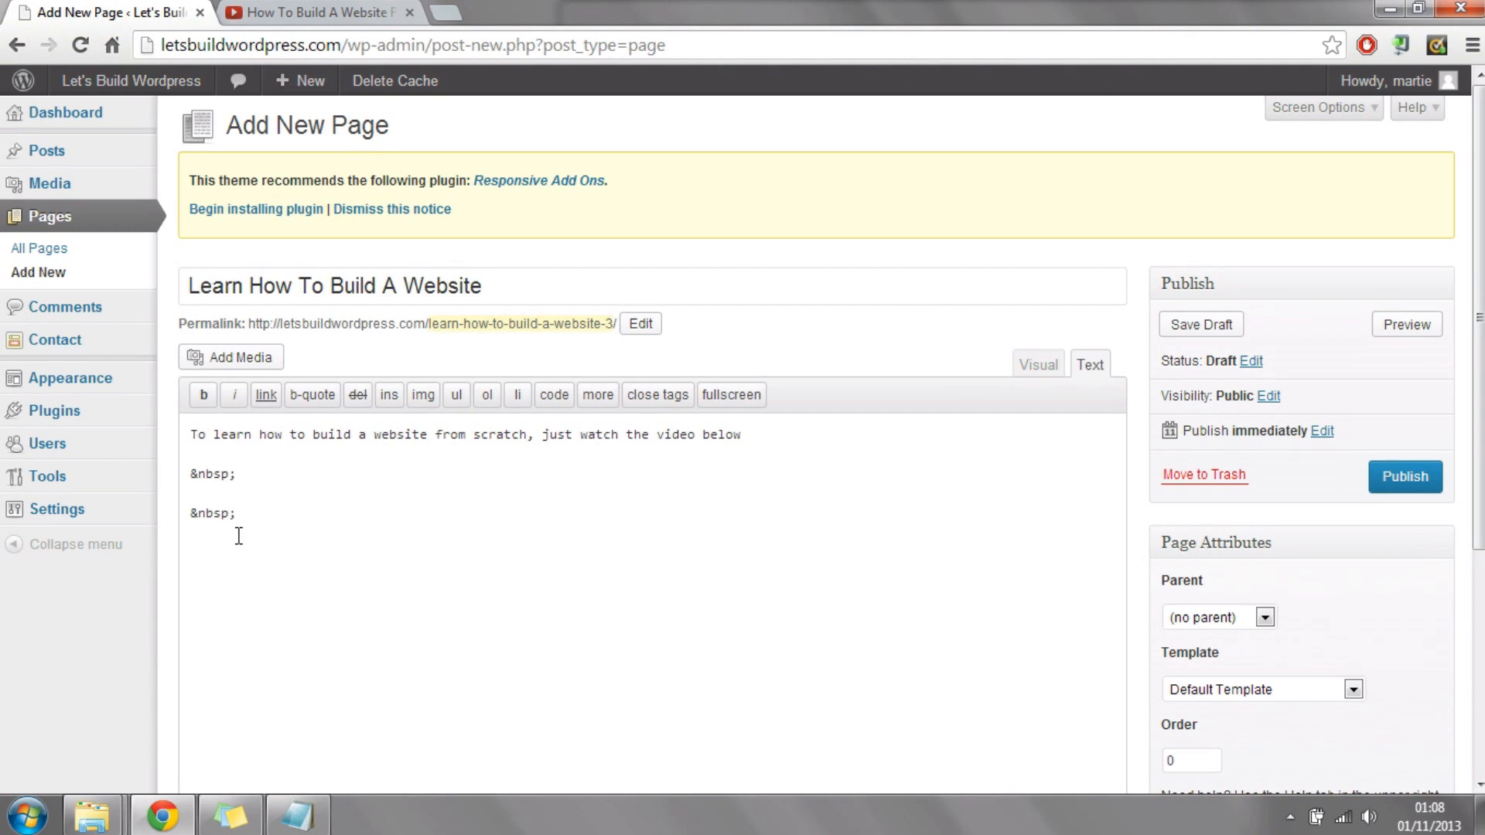
key("ctrl+v")
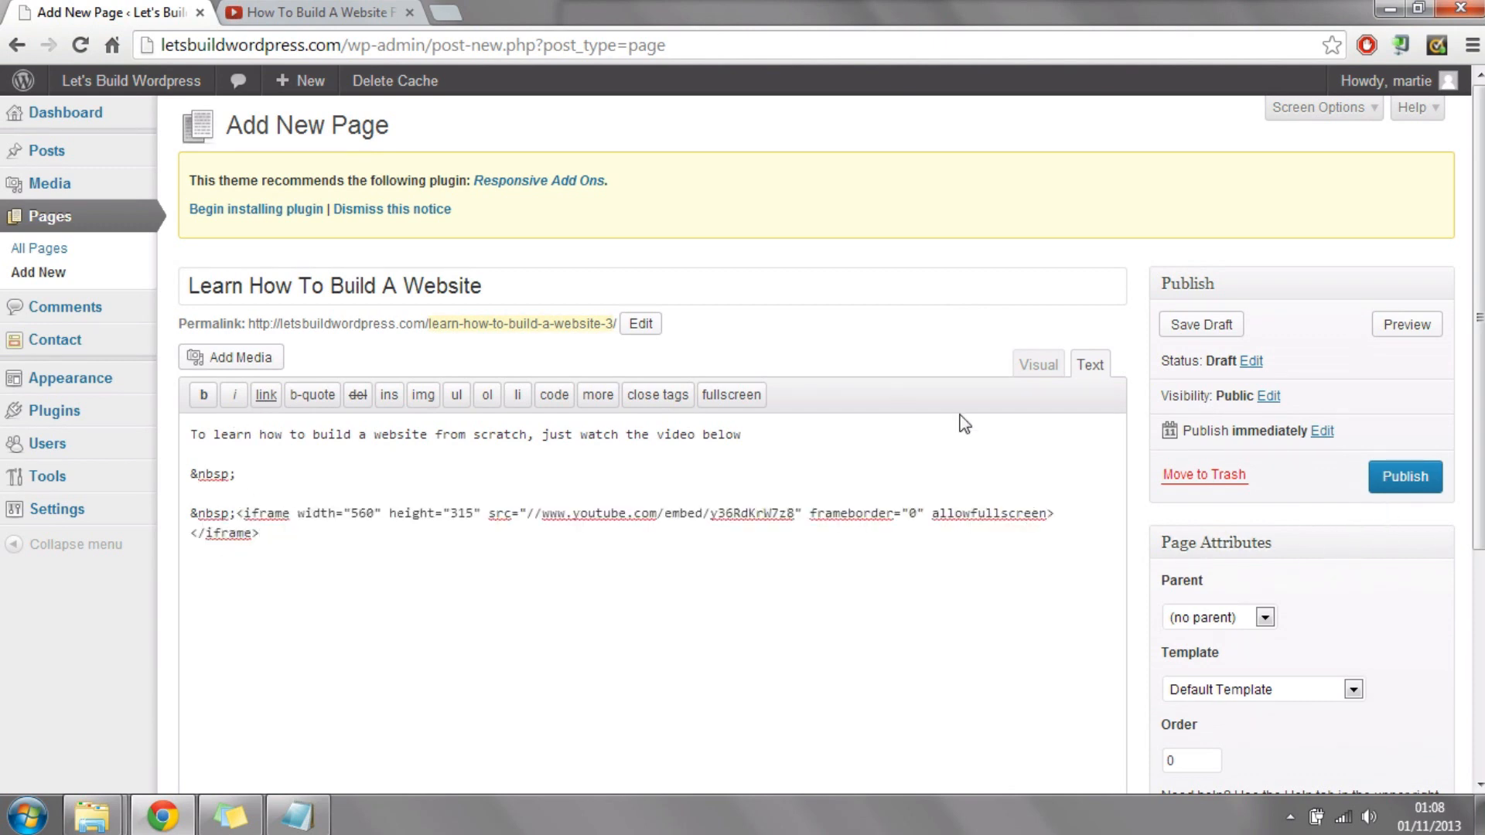
left_click(1422, 487)
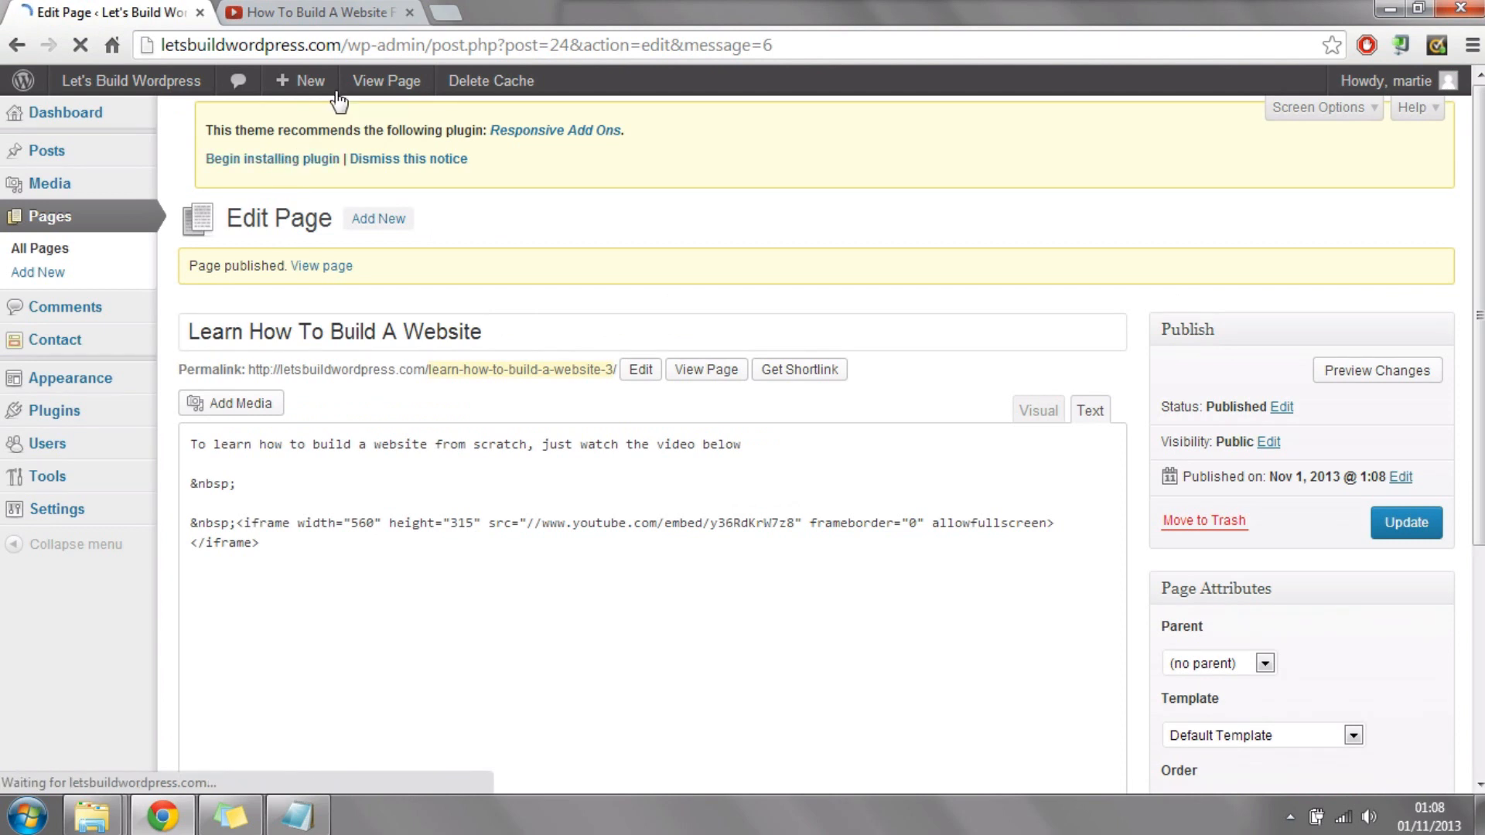
Step: View the live Learn How To Build A Website page and test the embedded video by playing and pausing it
left_click(377, 82)
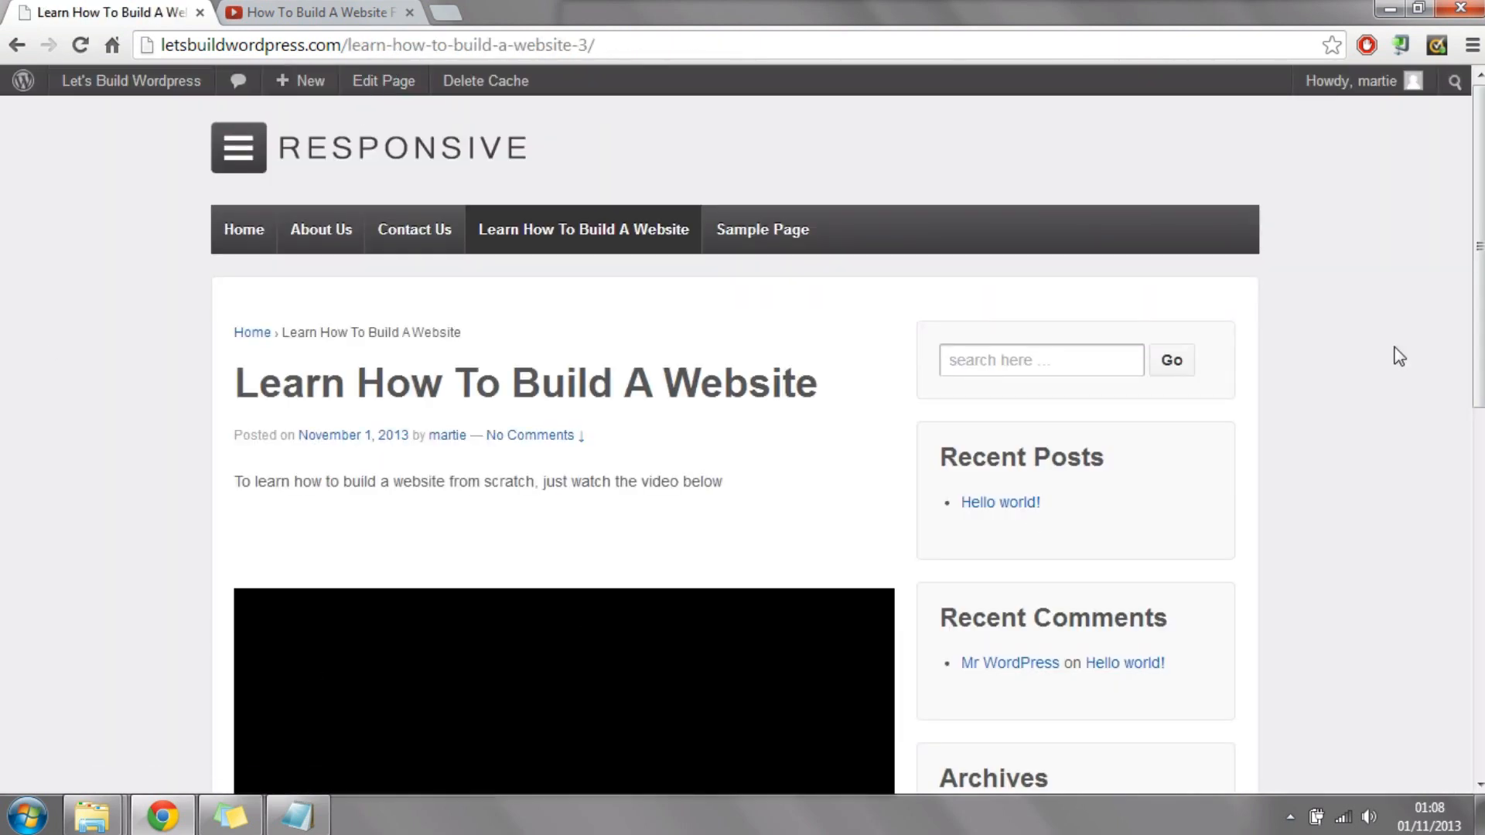
left_click_drag(1483, 289, 1484, 296)
scroll(1462, 309, "down", 2)
left_click_drag(256, 328, 656, 340)
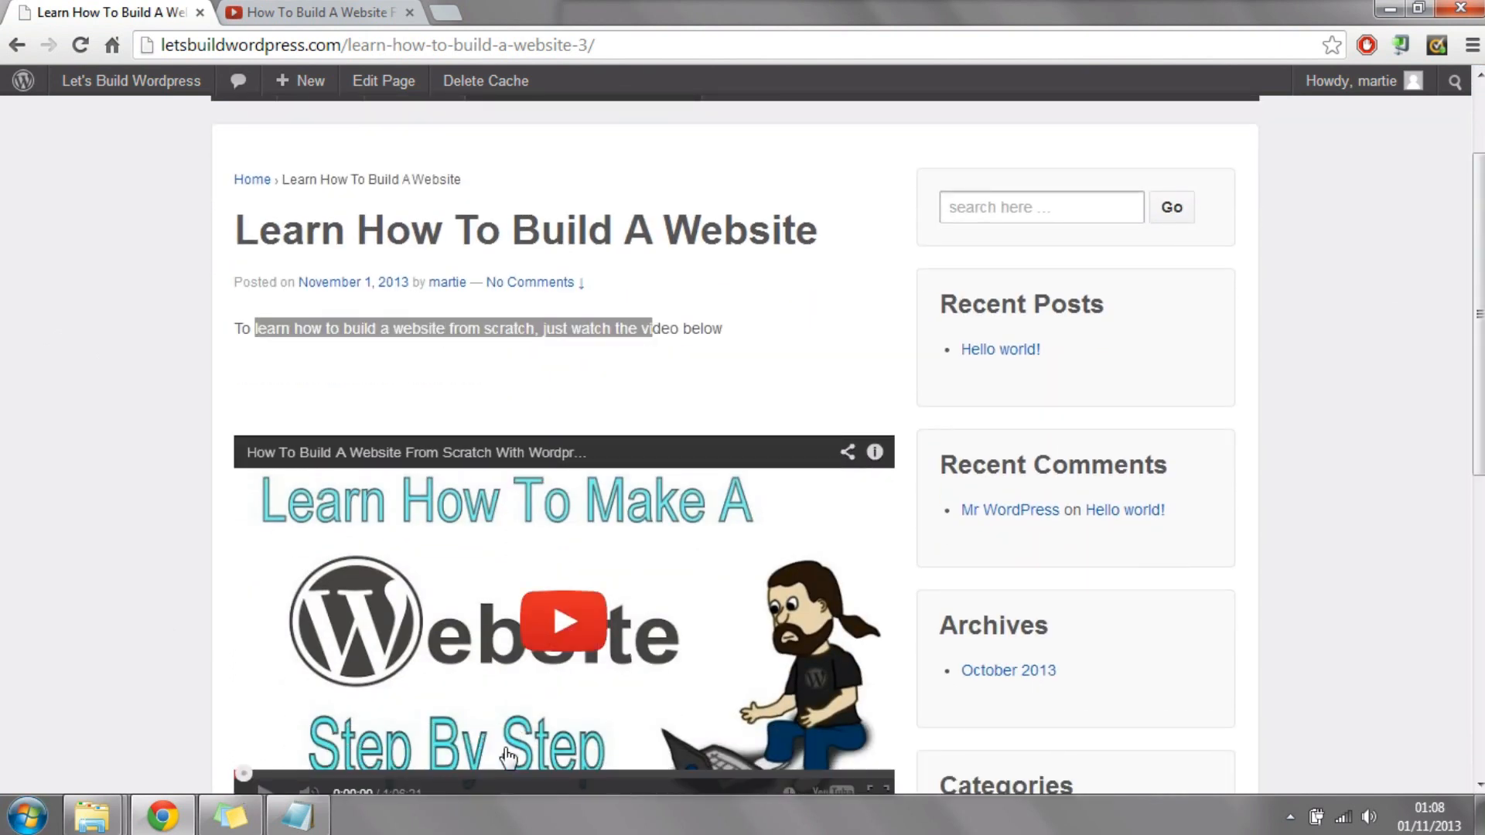
left_click(564, 621)
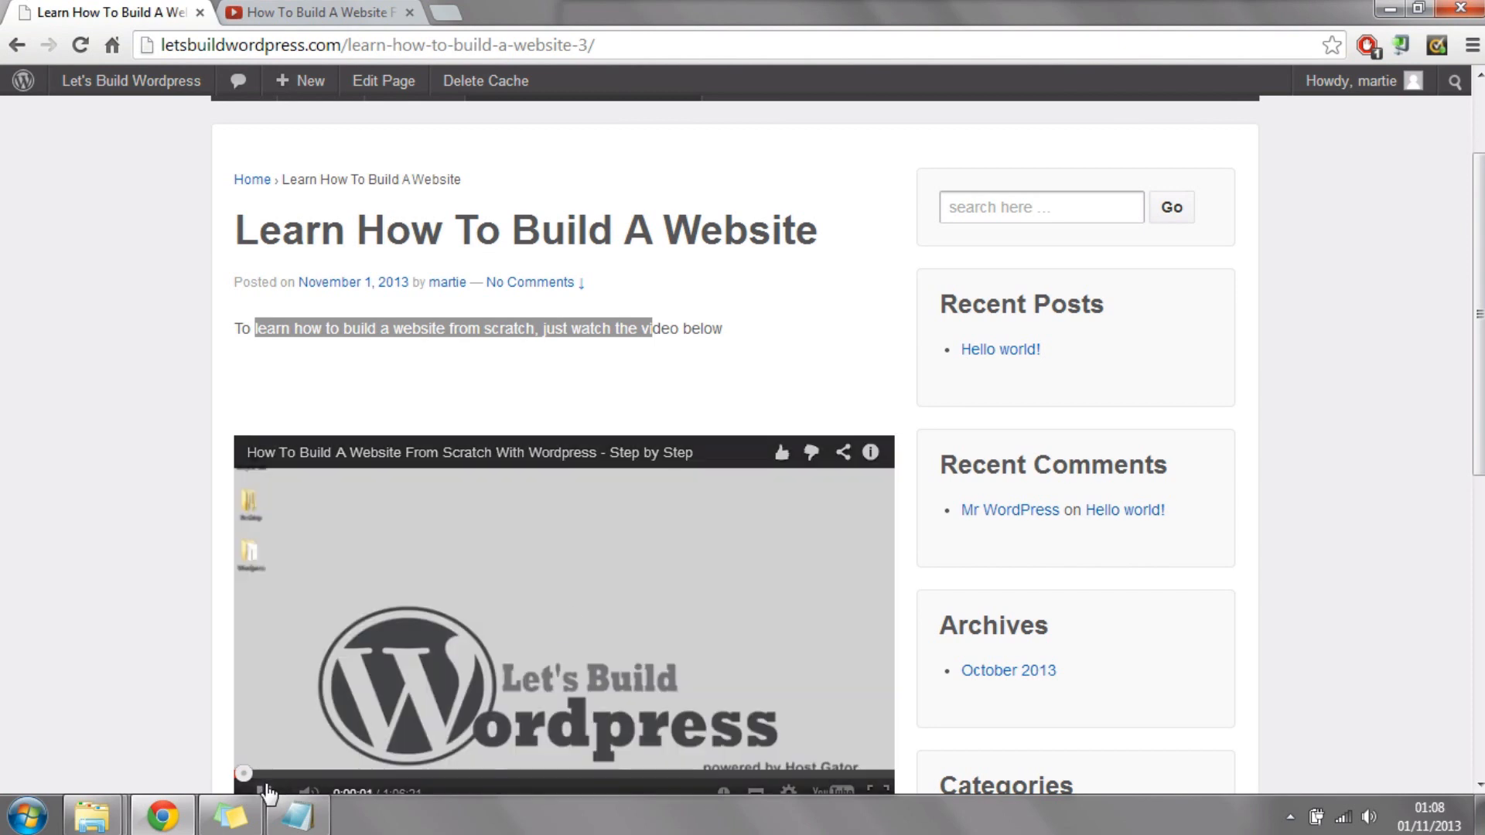
left_click(264, 791)
scroll(529, 424, "down", 2)
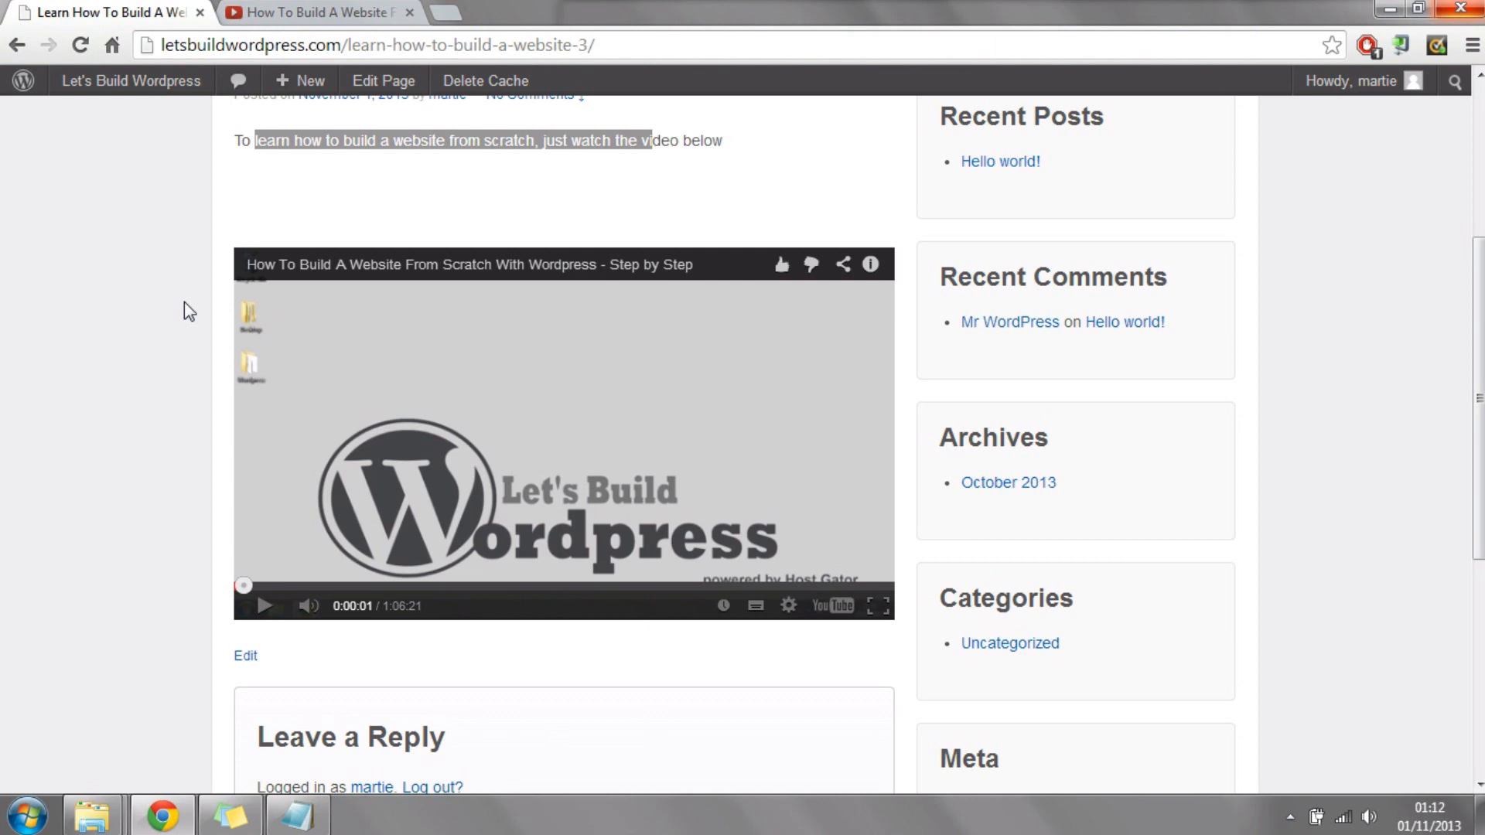
scroll(184, 301, "up", 4)
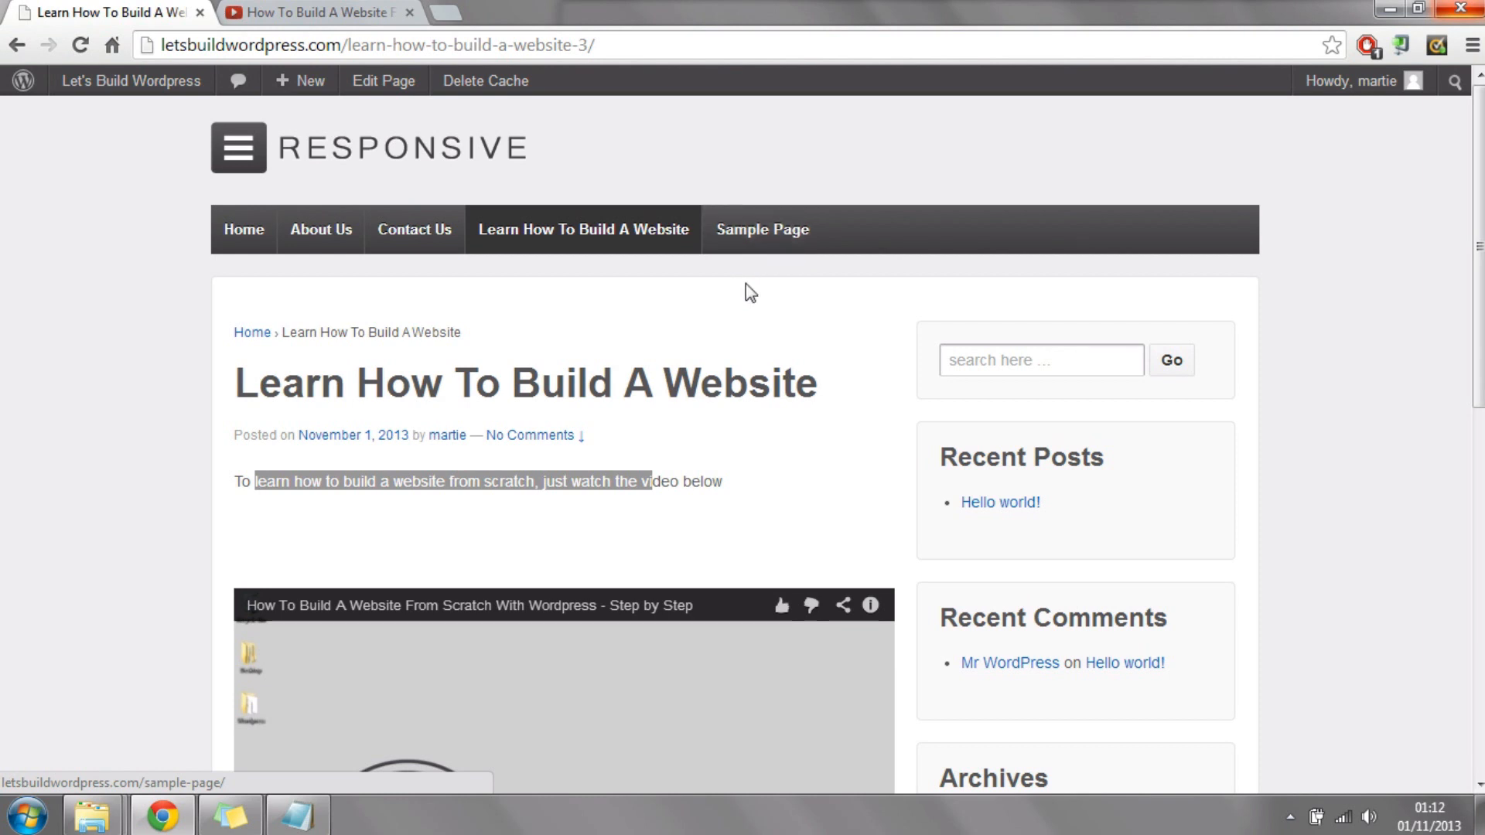
Step: Move the Sample Page to the trash from the admin page list and view the live site's home page
mouse_move(151, 91)
left_click(117, 124)
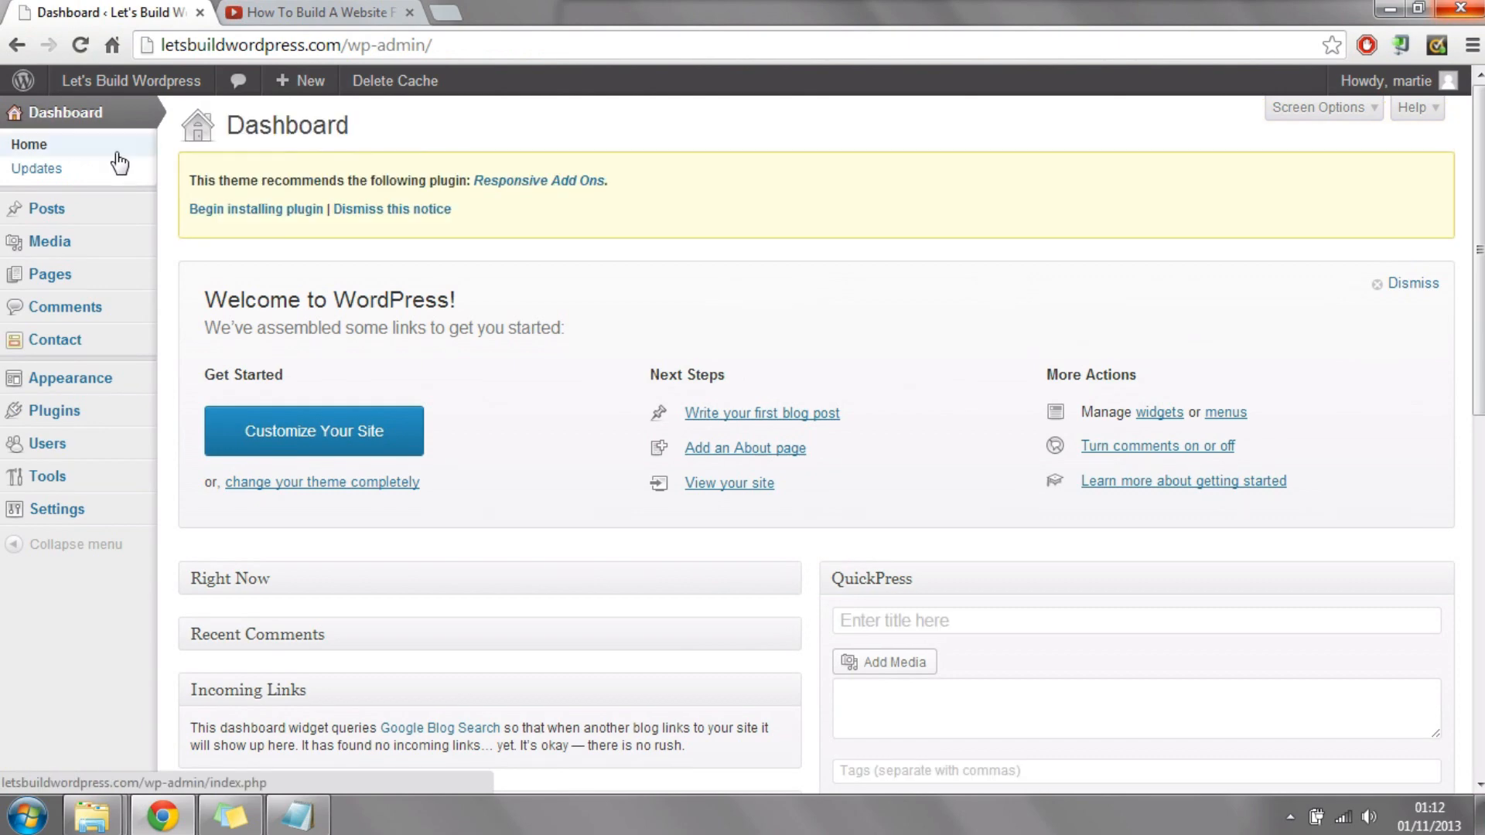
left_click(75, 284)
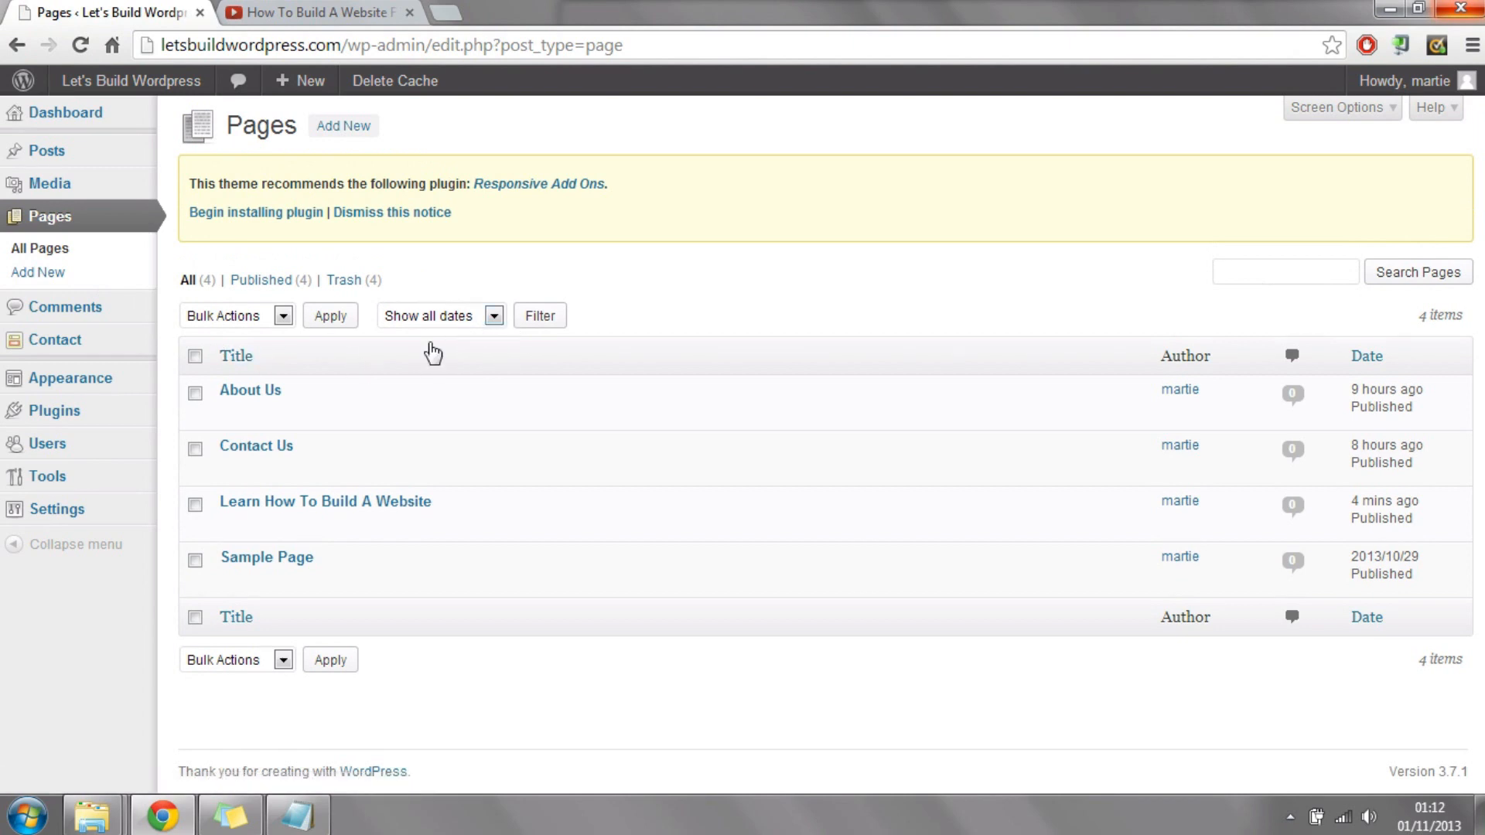
mouse_move(337, 565)
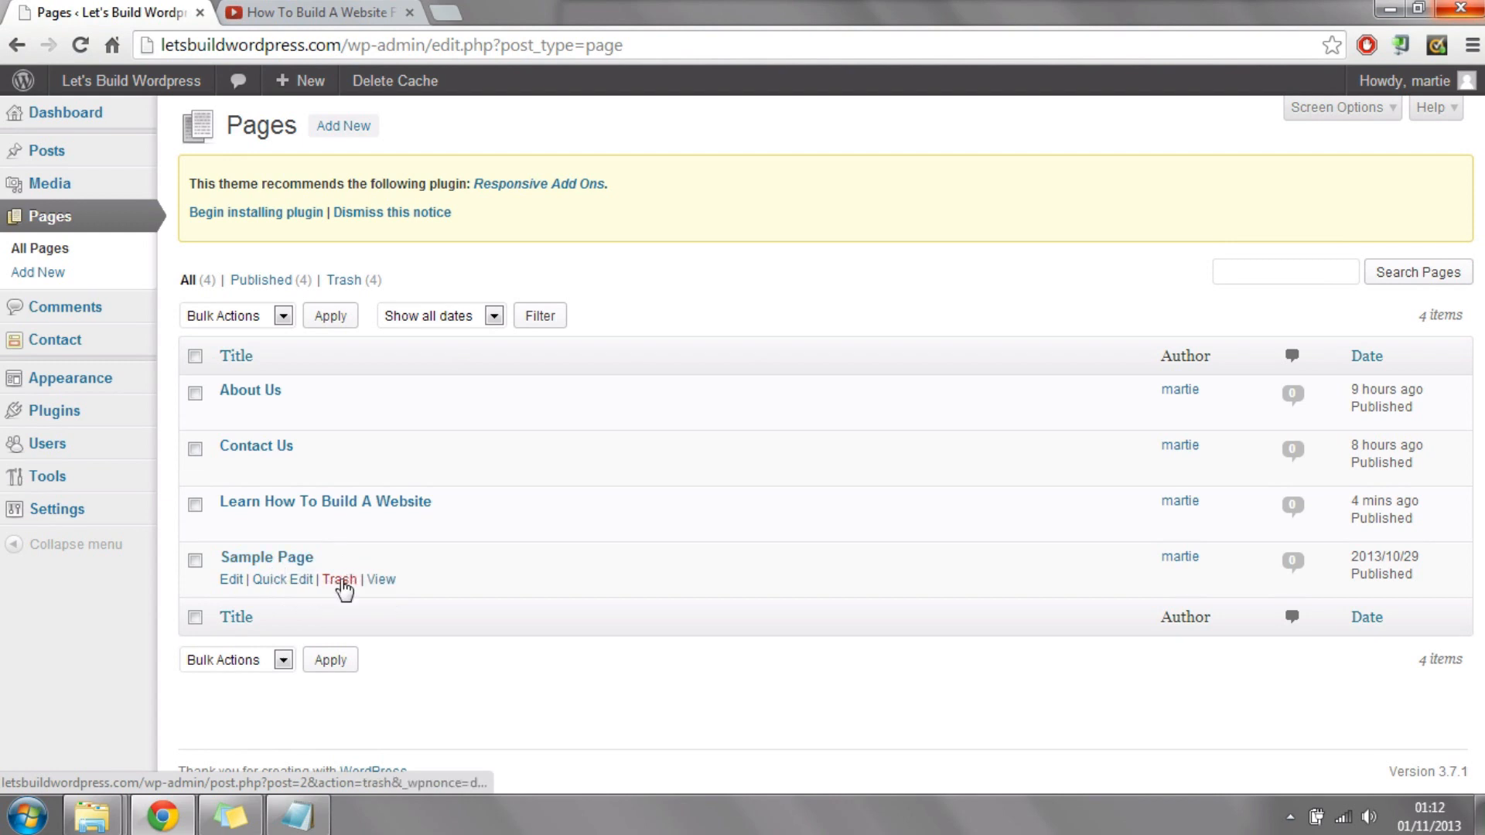
left_click(341, 583)
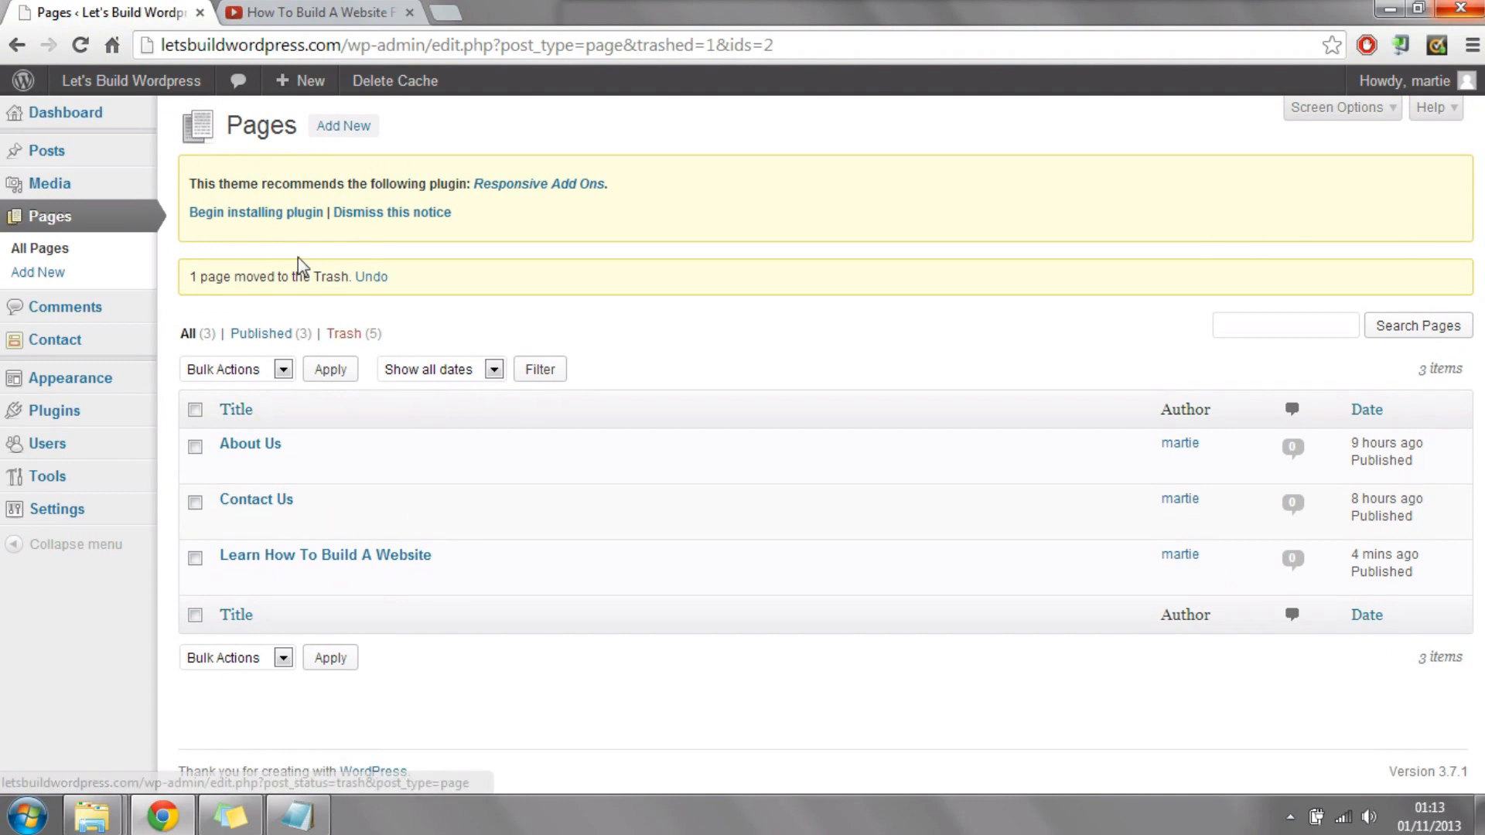
mouse_move(138, 84)
left_click(100, 120)
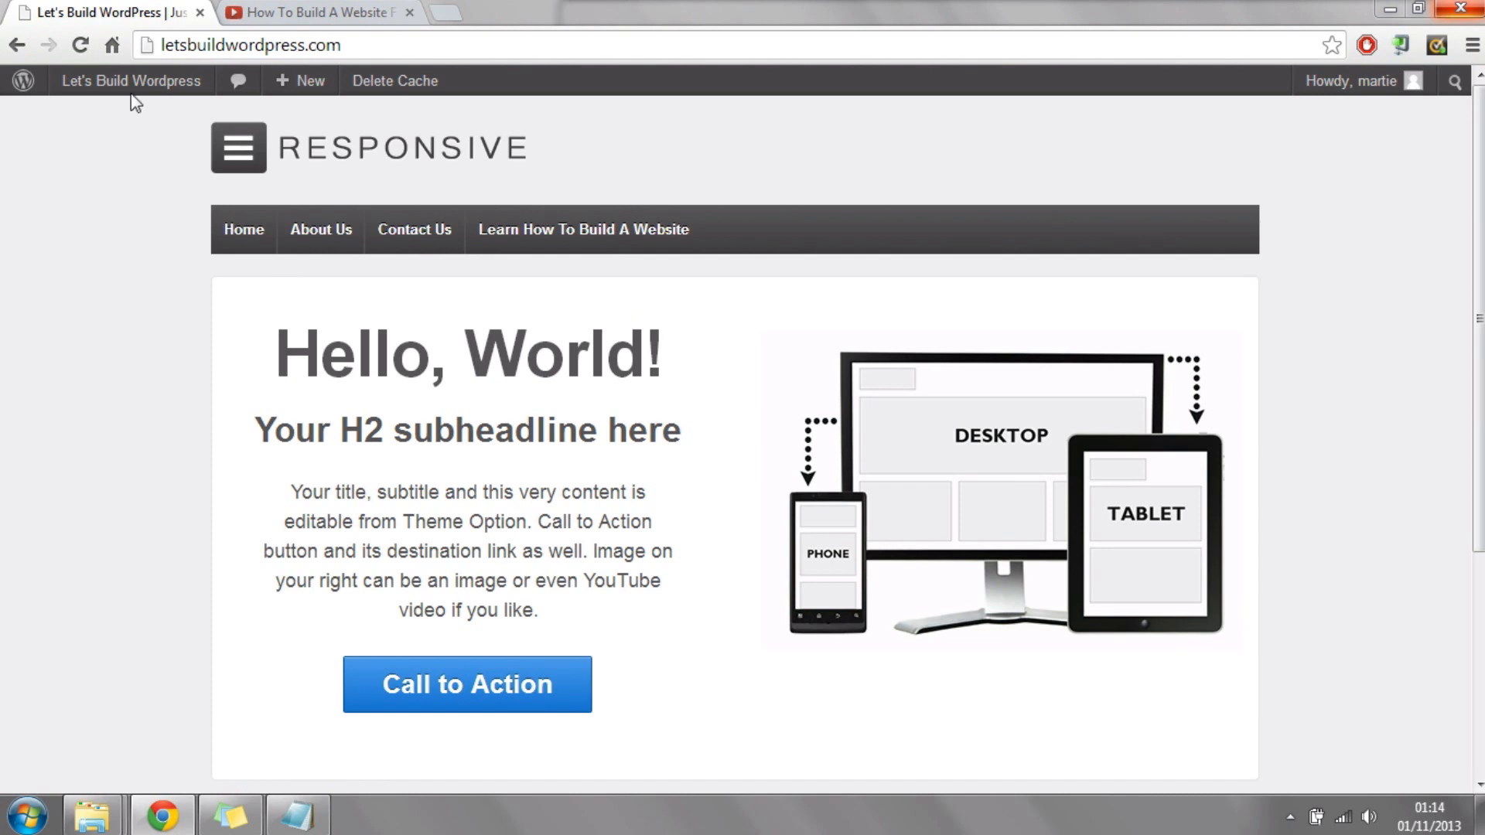
Step: Open the site's menu editor from the WordPress dashboard and create a new menu named Menu 1
mouse_move(147, 92)
left_click(110, 121)
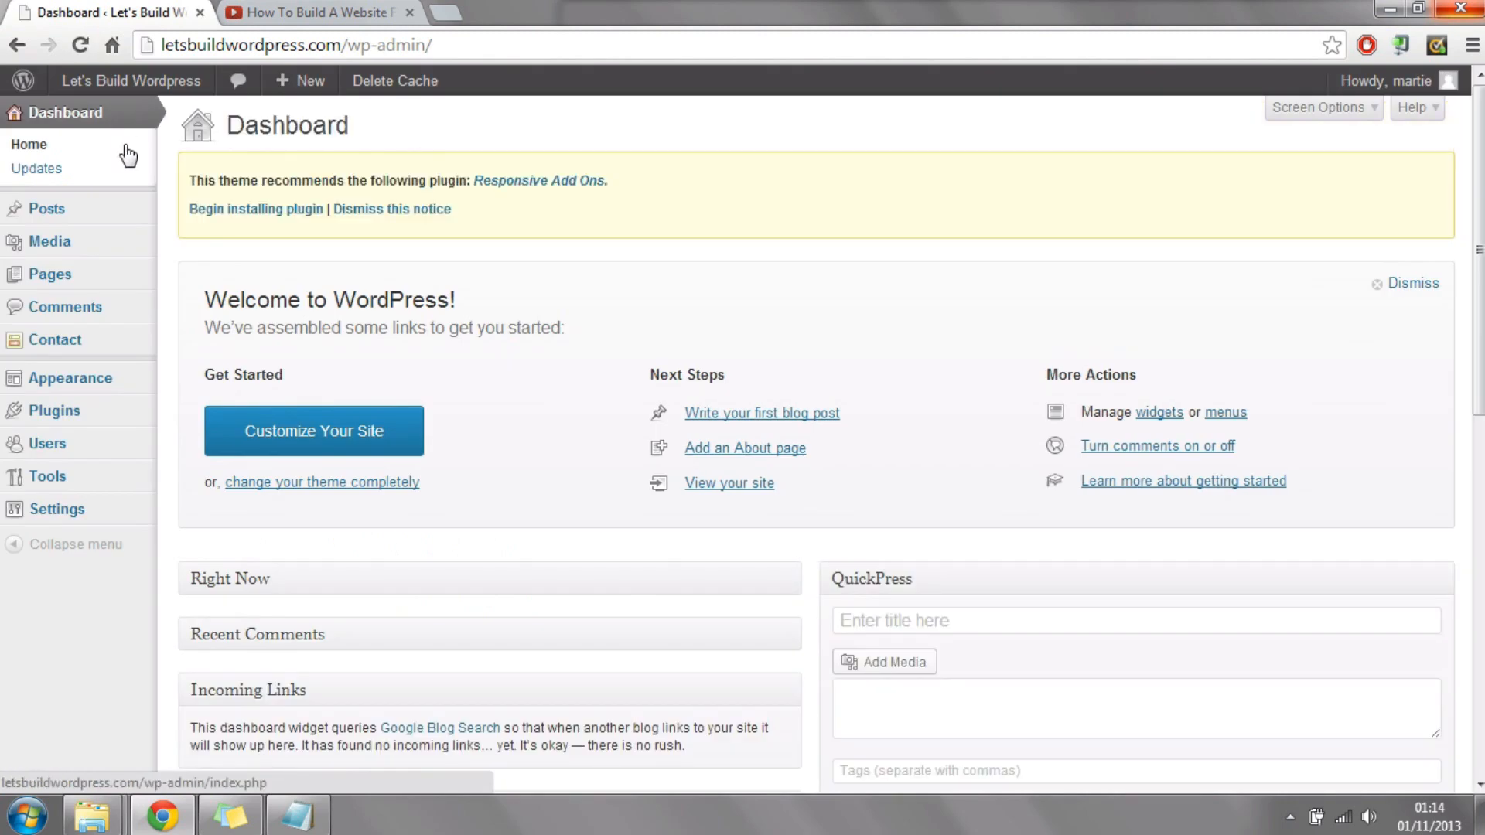
left_click(102, 393)
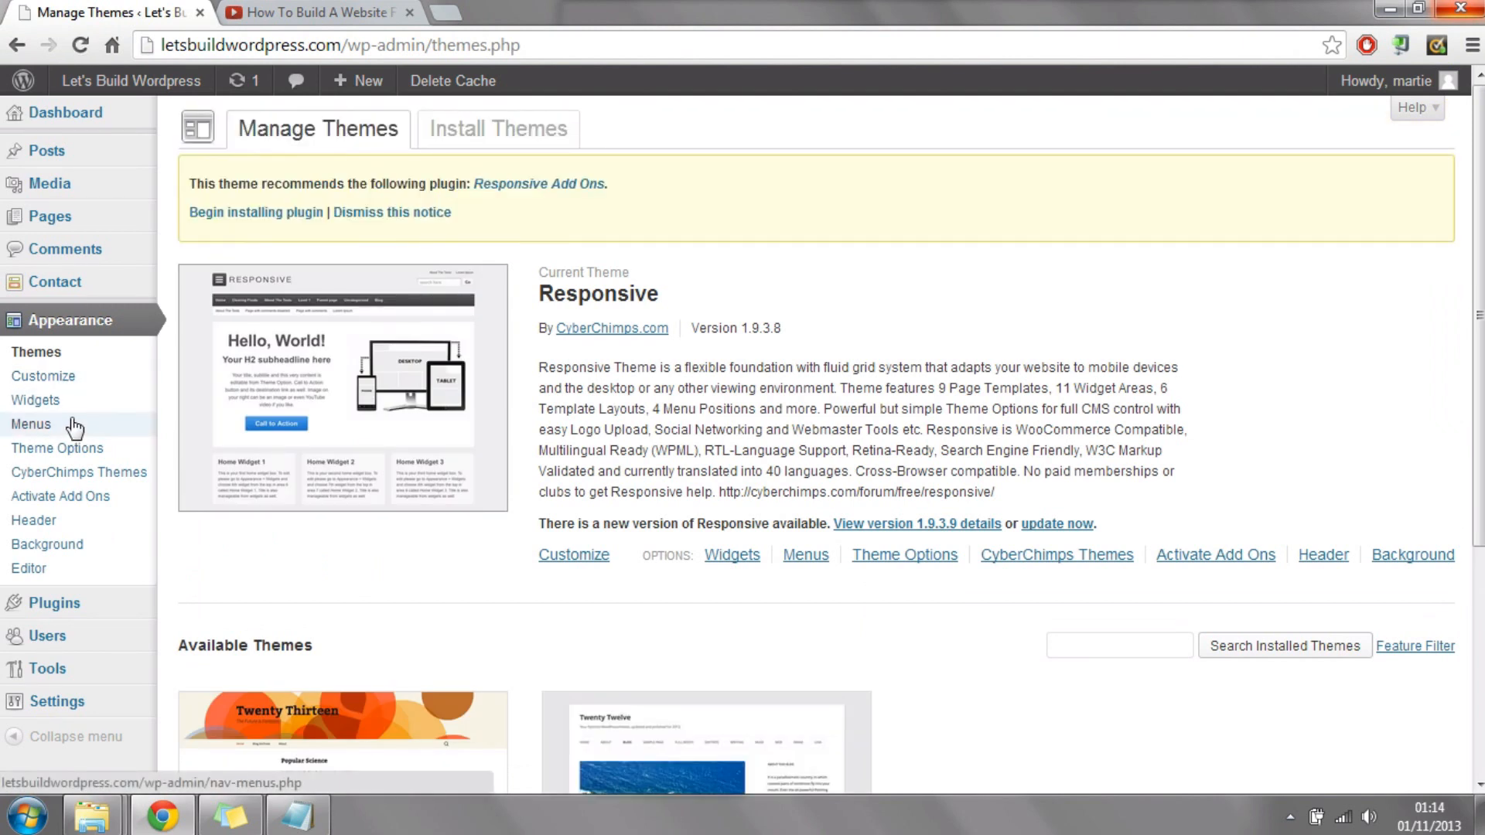
left_click(31, 425)
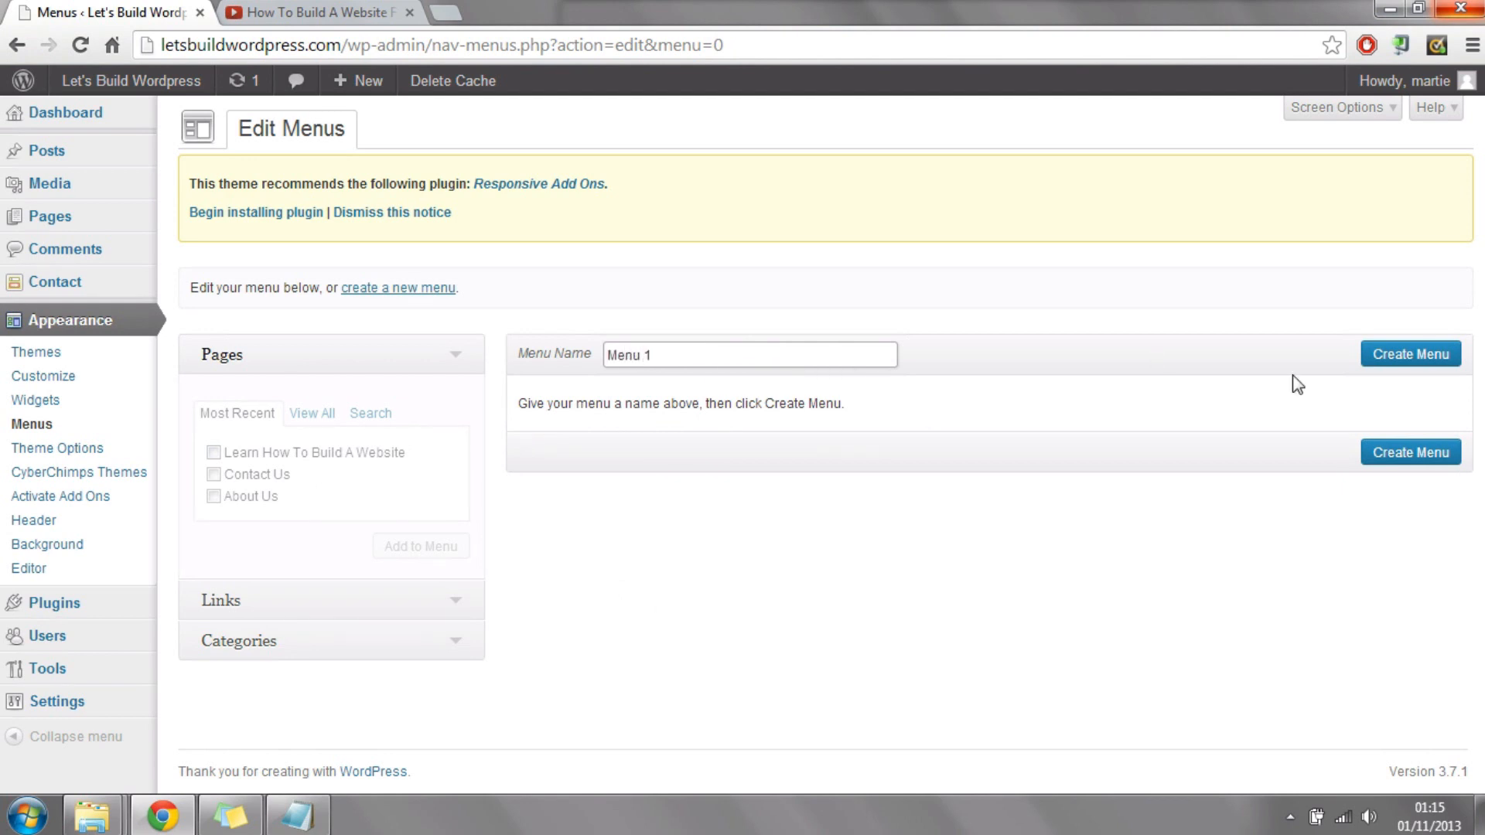
left_click(1406, 361)
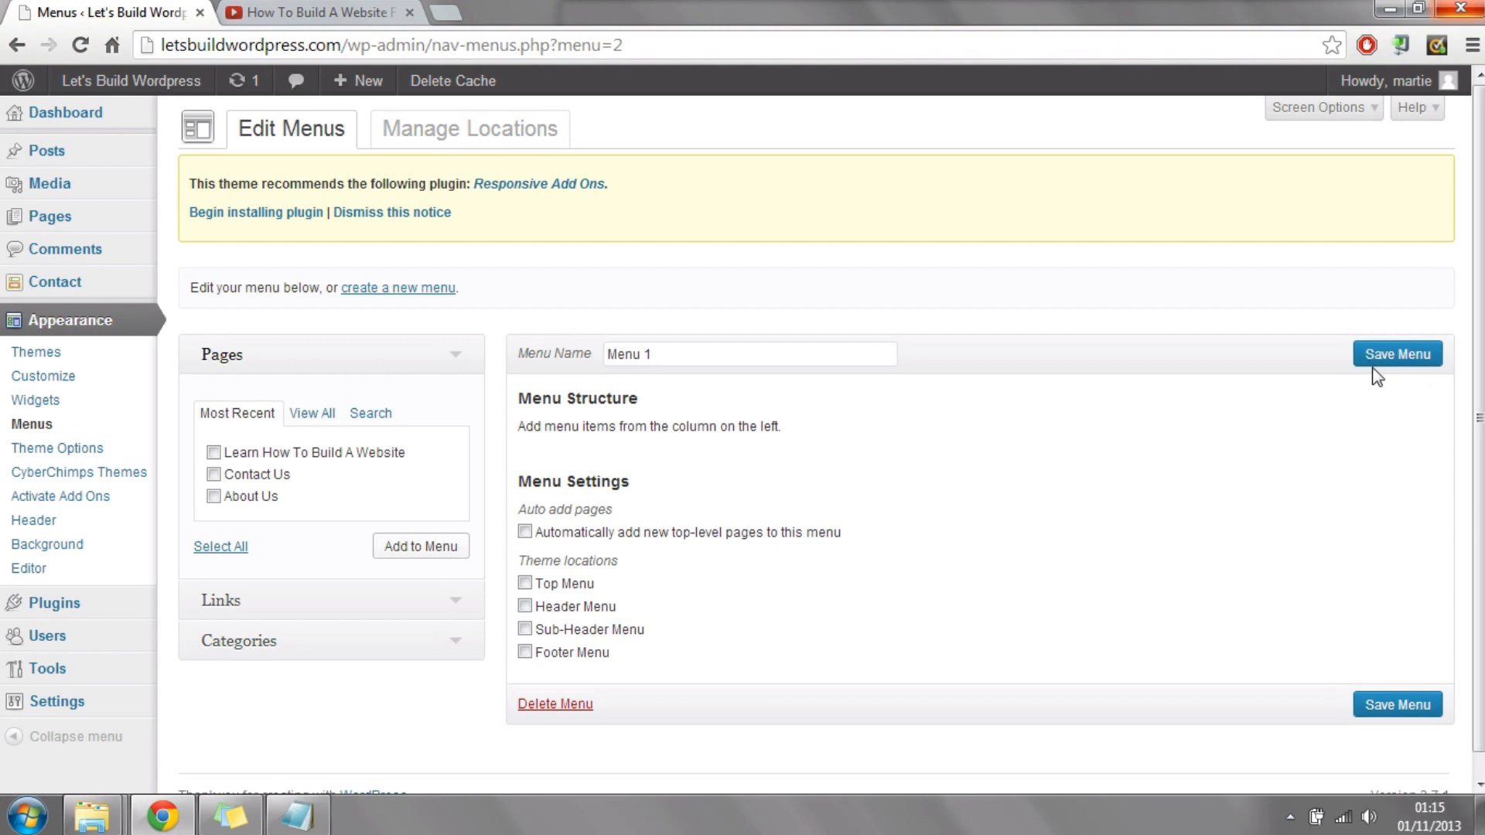
Step: Add the pages Learn How To Build A Website, Contact Us and About Us to Menu 1
scroll(1178, 370, "down", 1)
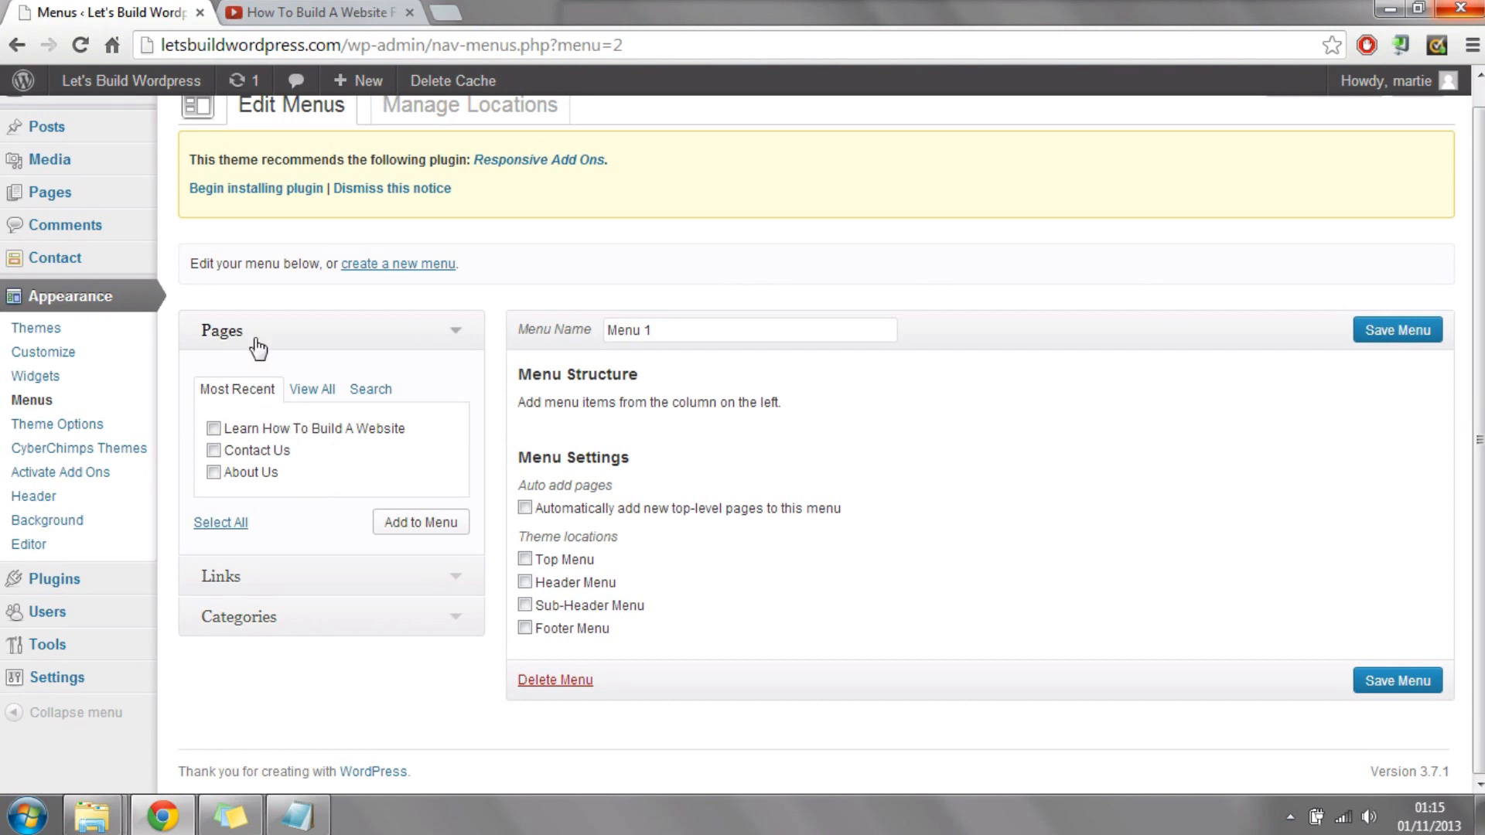
left_click(213, 449)
left_click(213, 450)
left_click(213, 428)
left_click(212, 450)
left_click(400, 526)
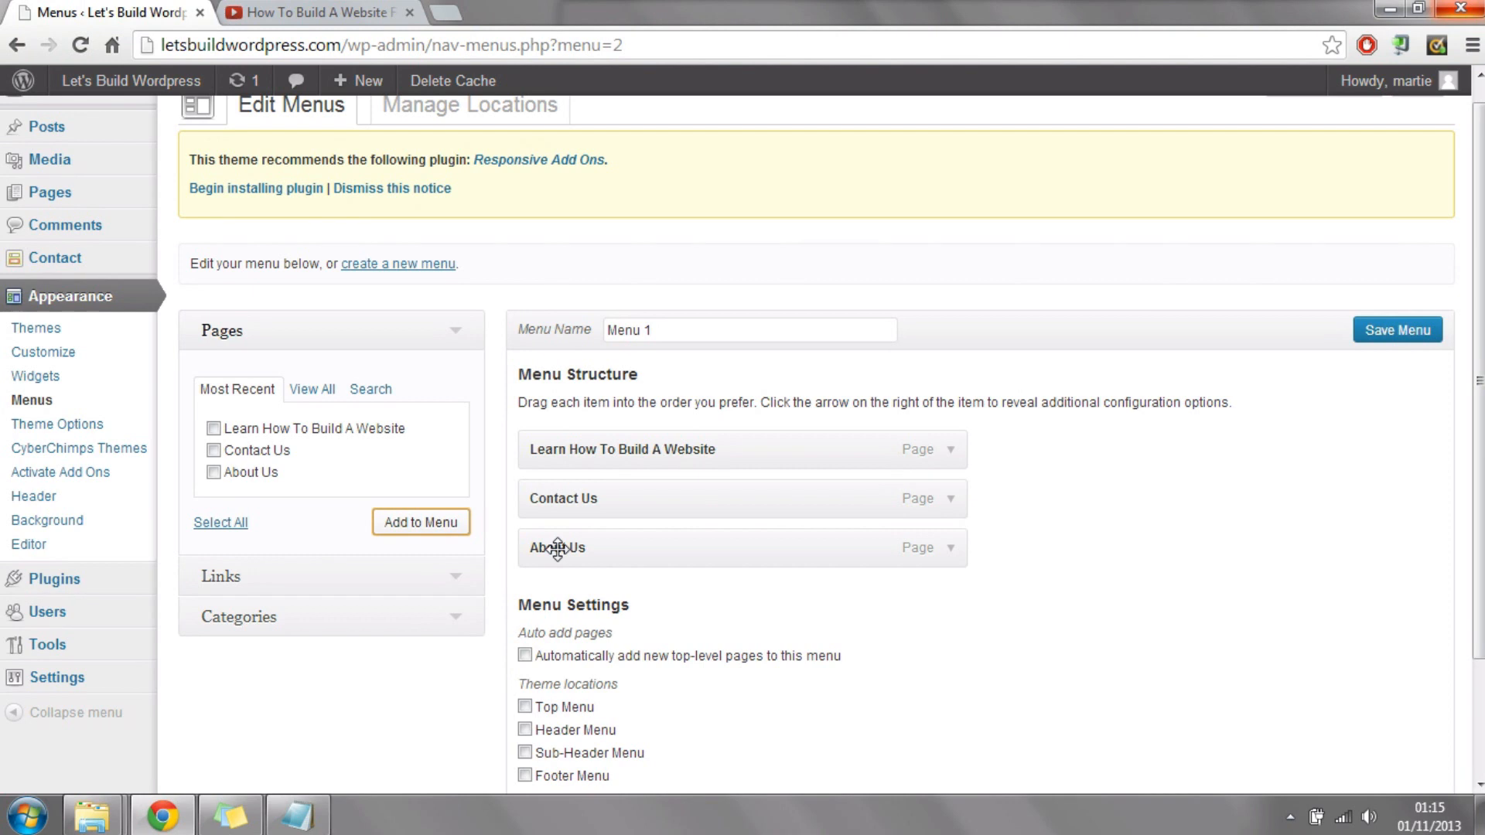
Step: Move About Us to the top of Menu 1, and try Learn How To Build A Website as its sub item before restoring it to top level
left_click_drag(557, 548, 533, 447)
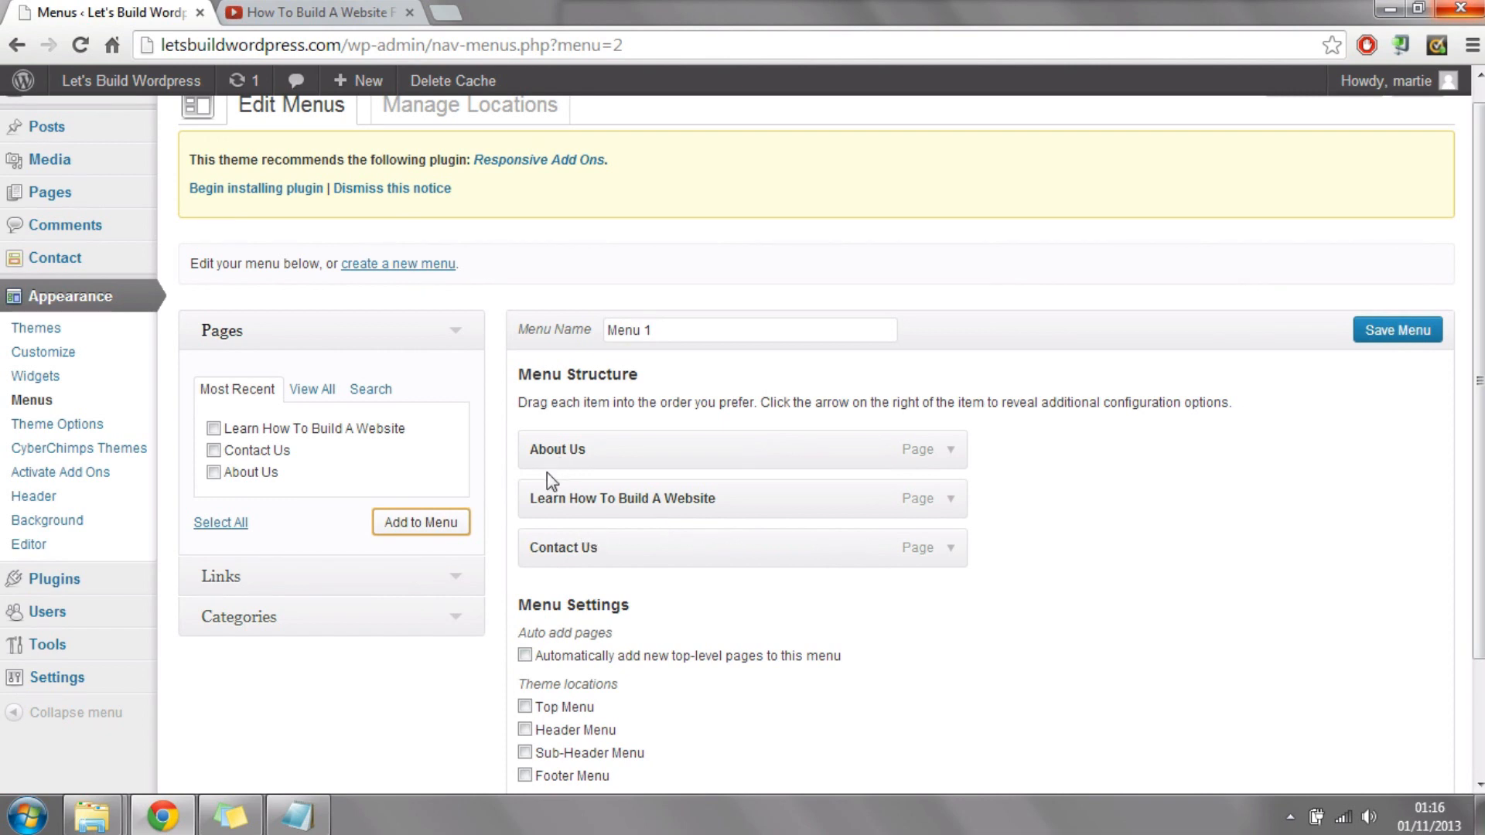
left_click_drag(541, 500, 597, 502)
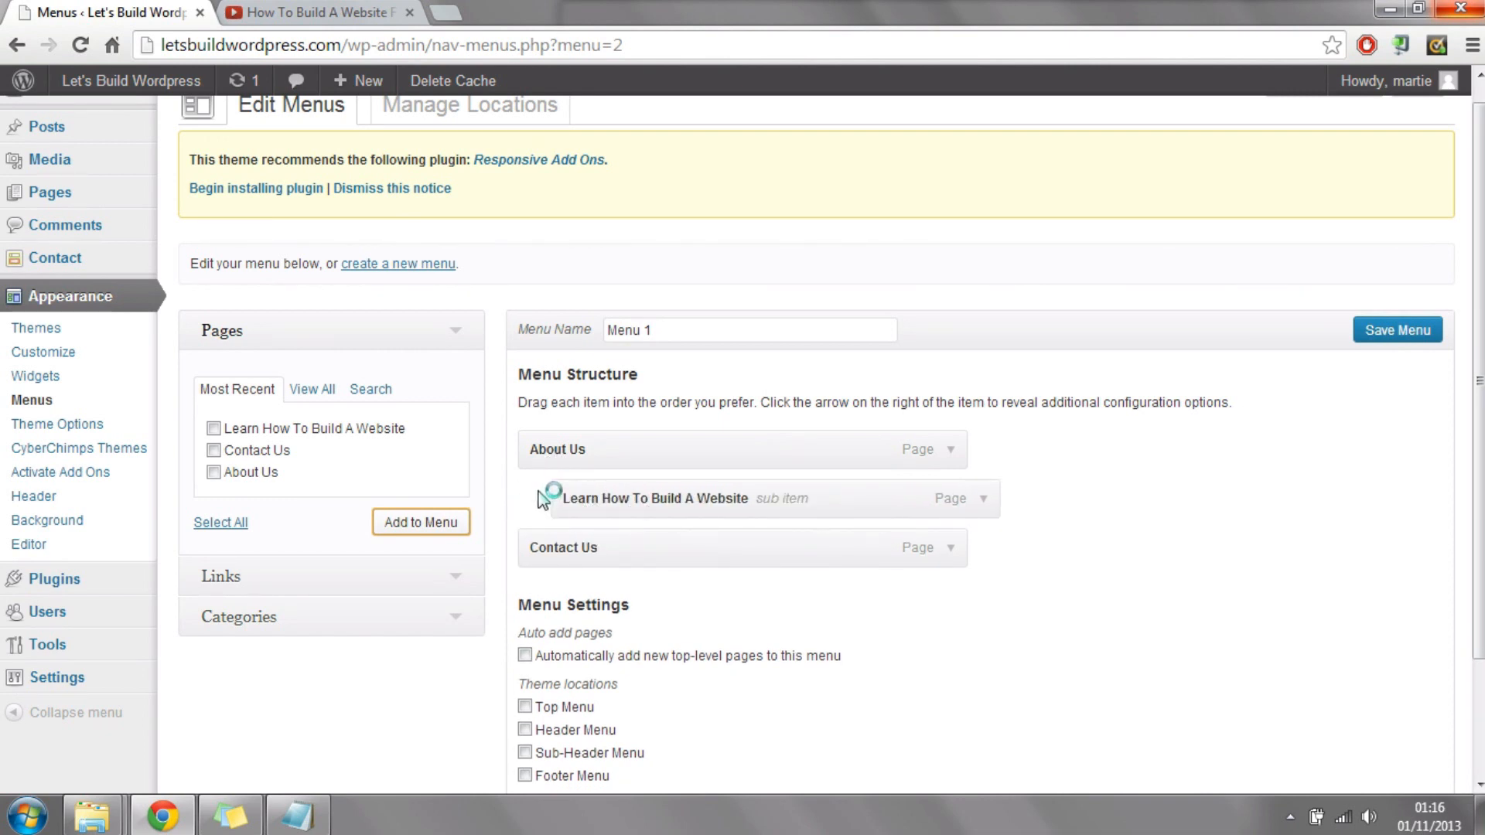
left_click_drag(613, 498, 543, 498)
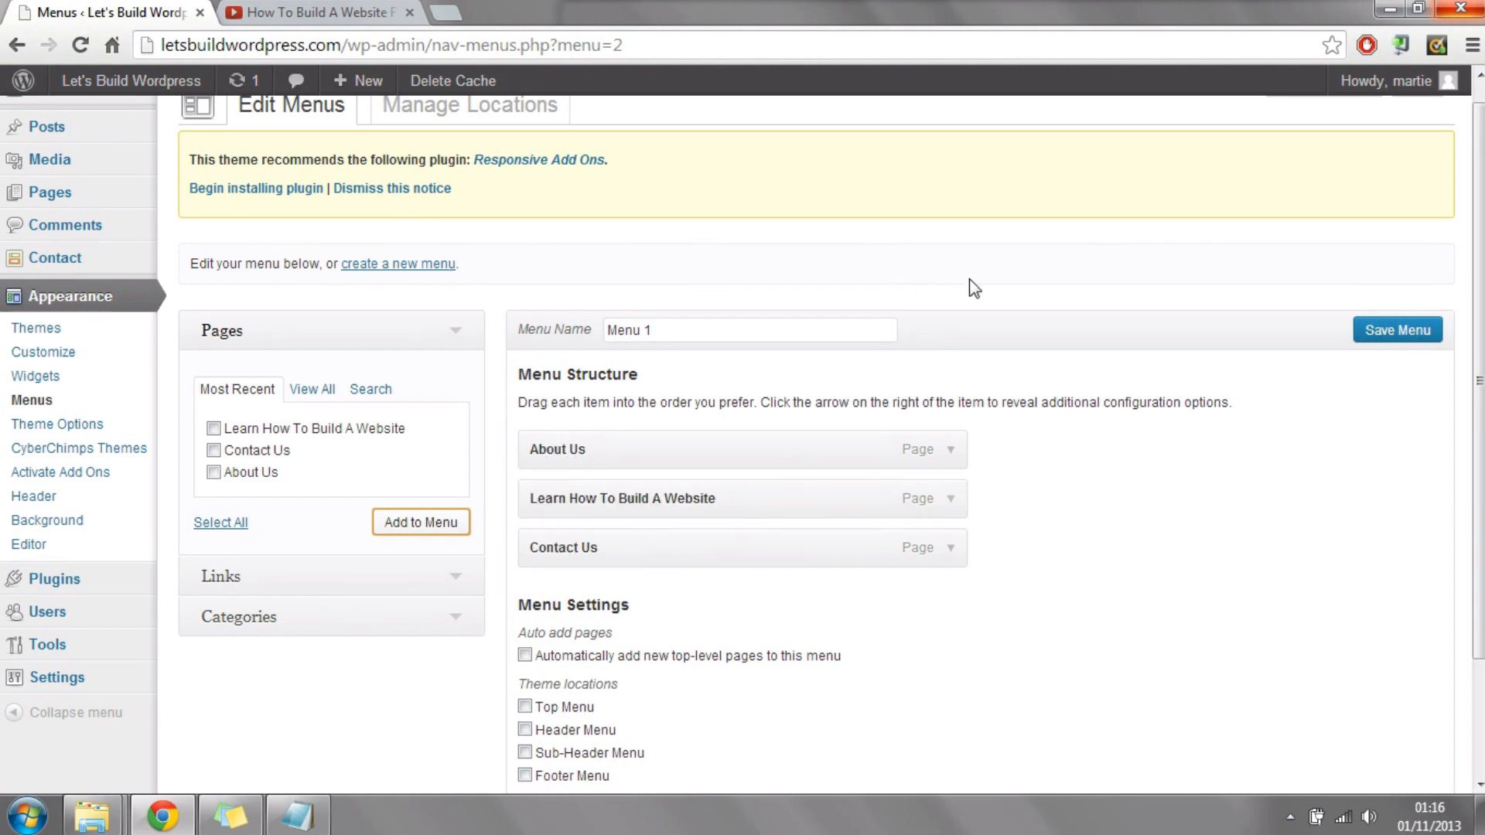
Step: Assign Menu 1 to the Header Menu theme location, save it and view the live site
scroll(699, 471, "down", 2)
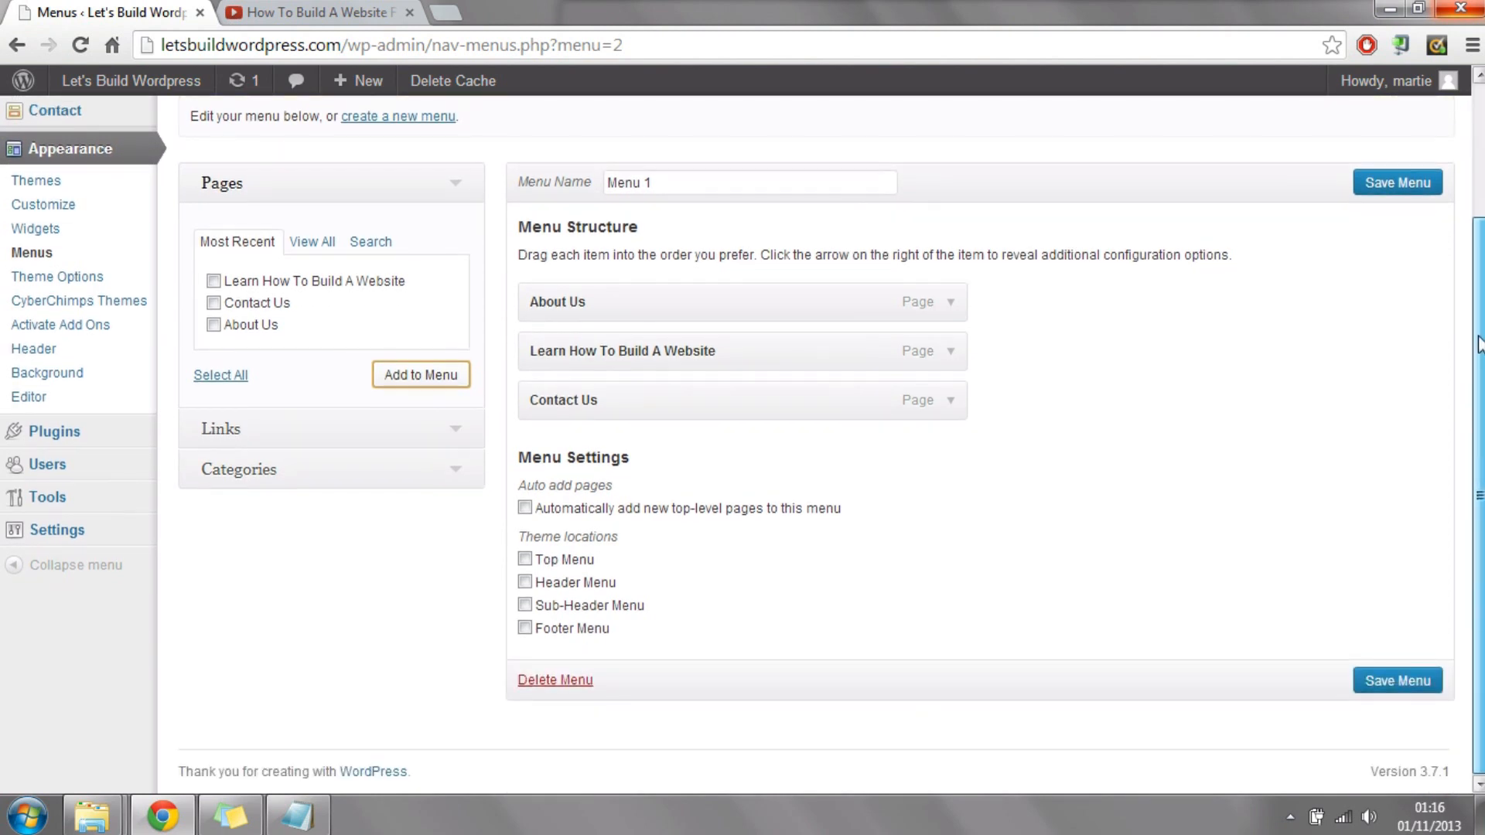
left_click(525, 582)
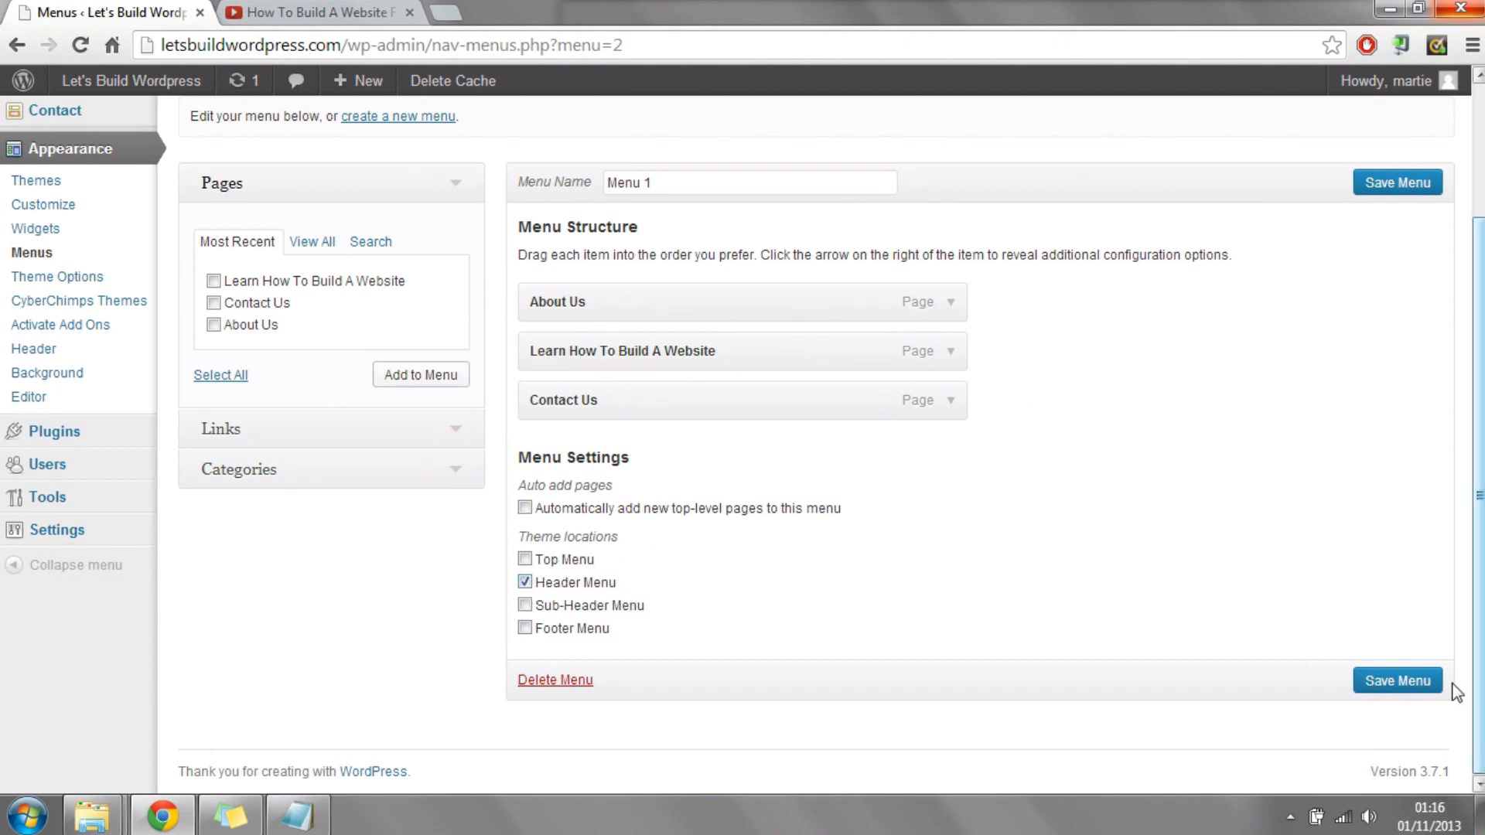
left_click(1402, 683)
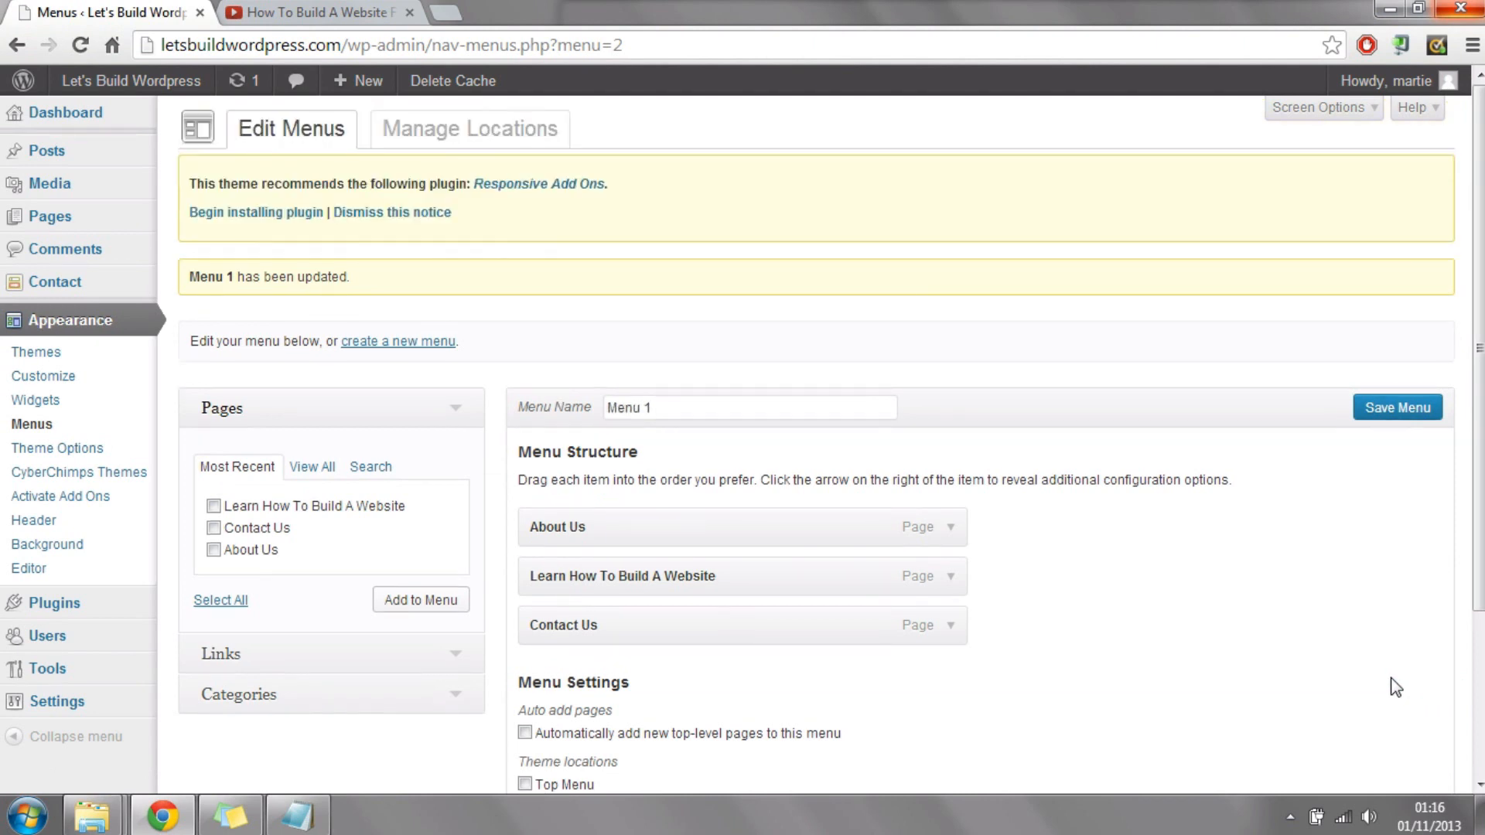
mouse_move(143, 86)
left_click(114, 125)
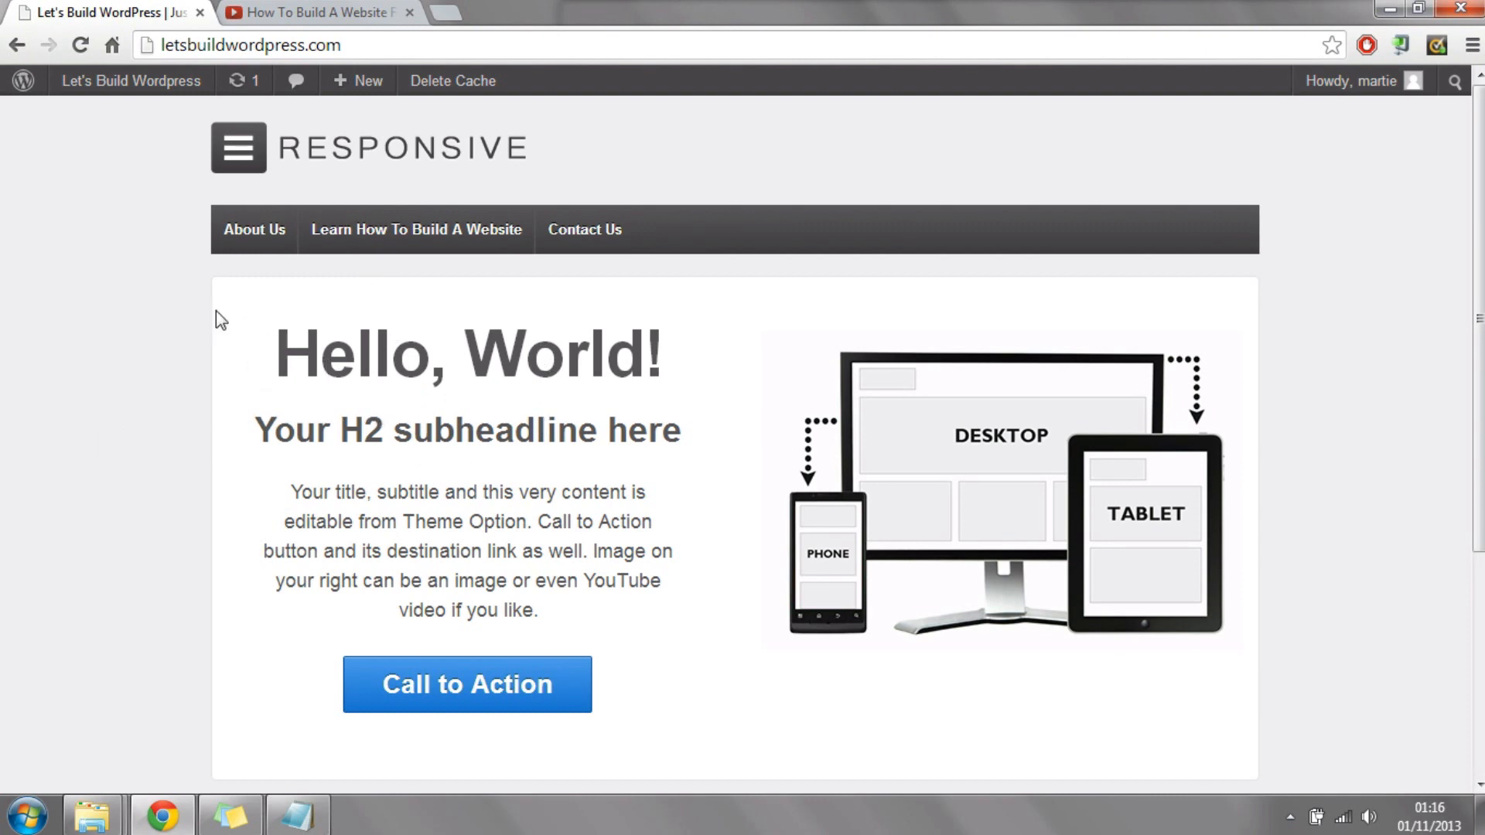
mouse_move(145, 81)
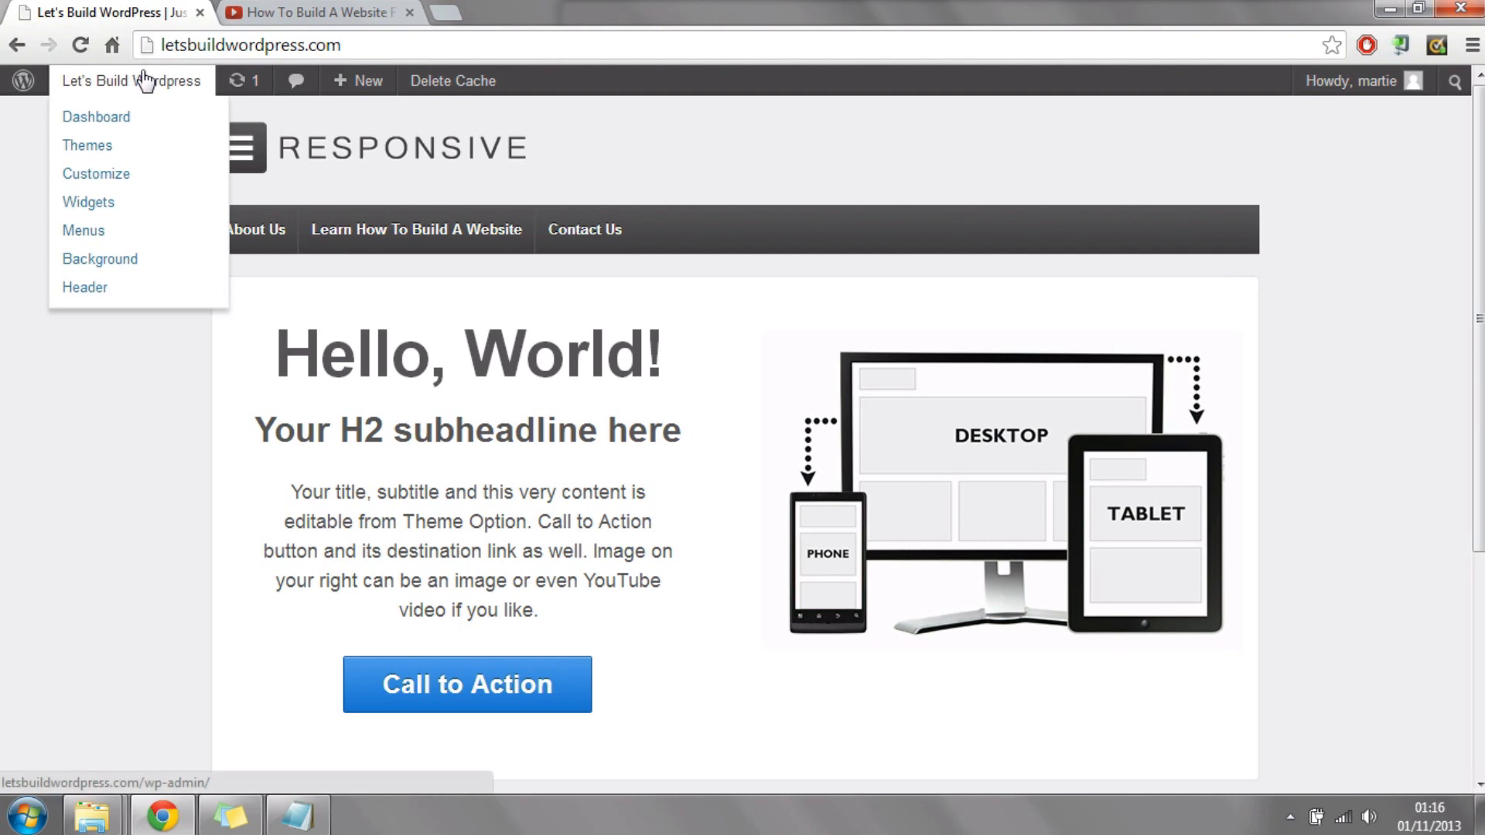
left_click(118, 124)
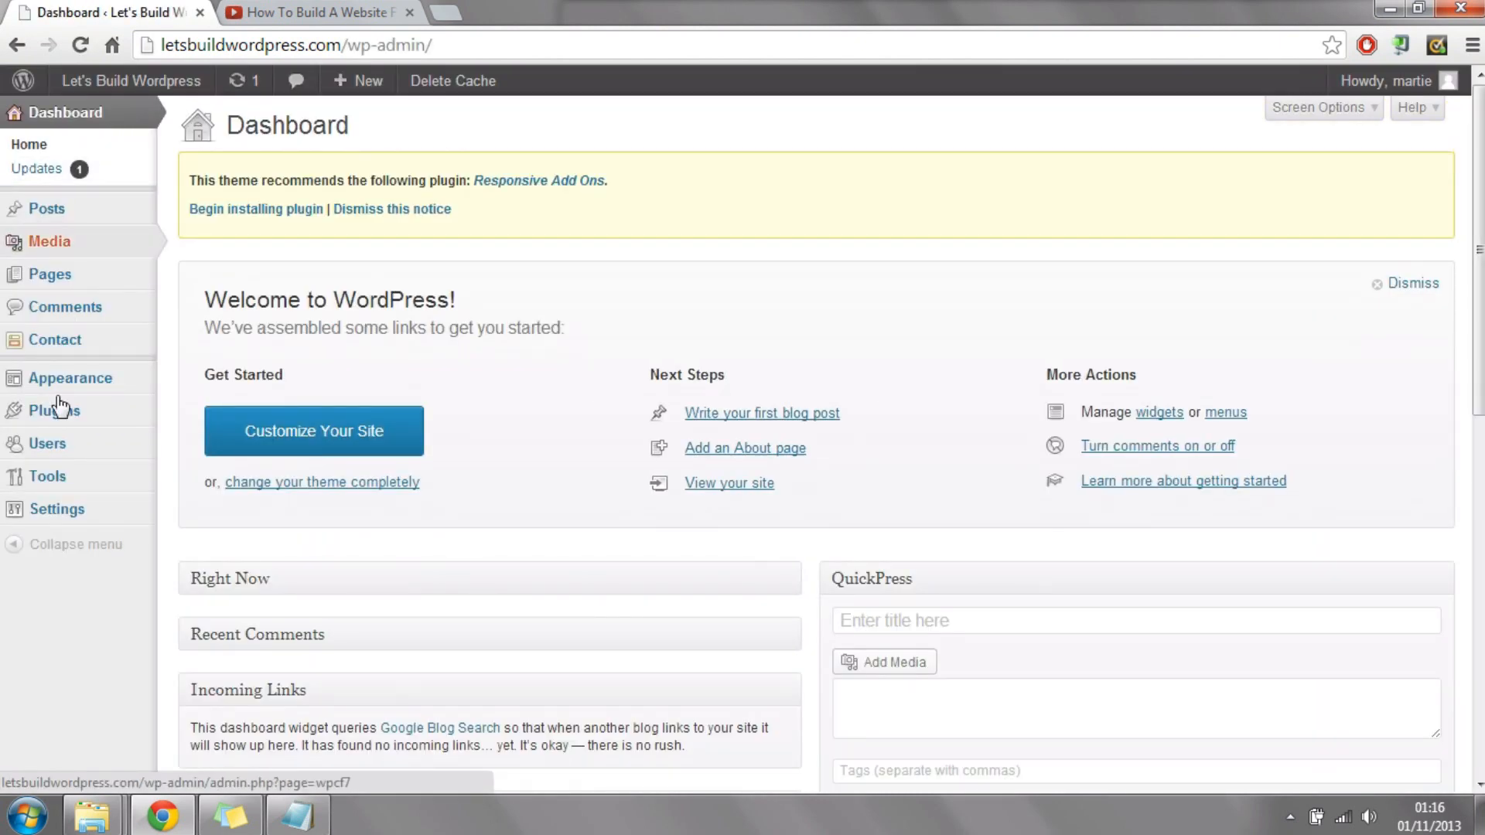
left_click(75, 388)
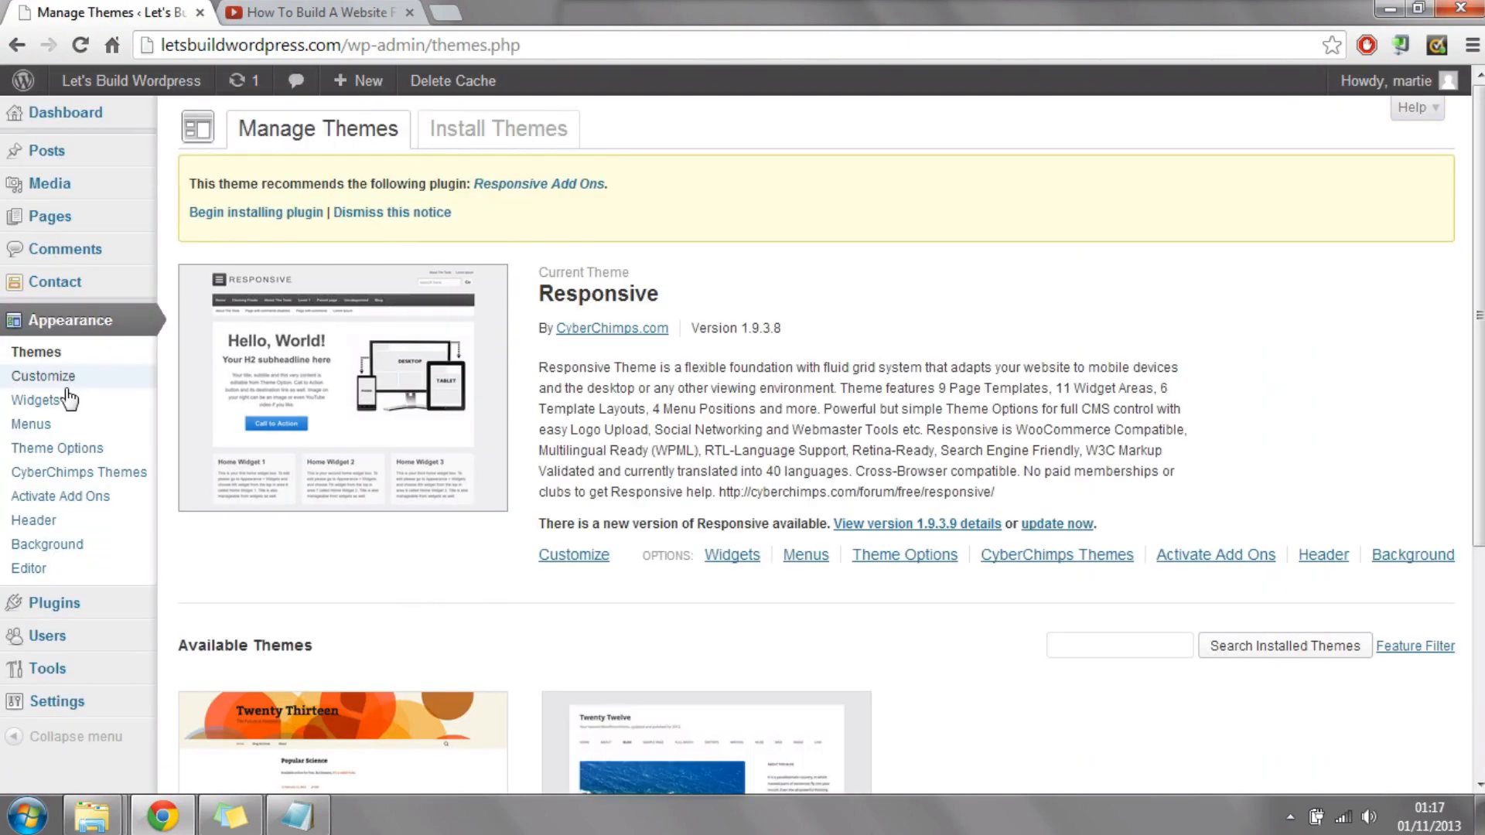
left_click(31, 425)
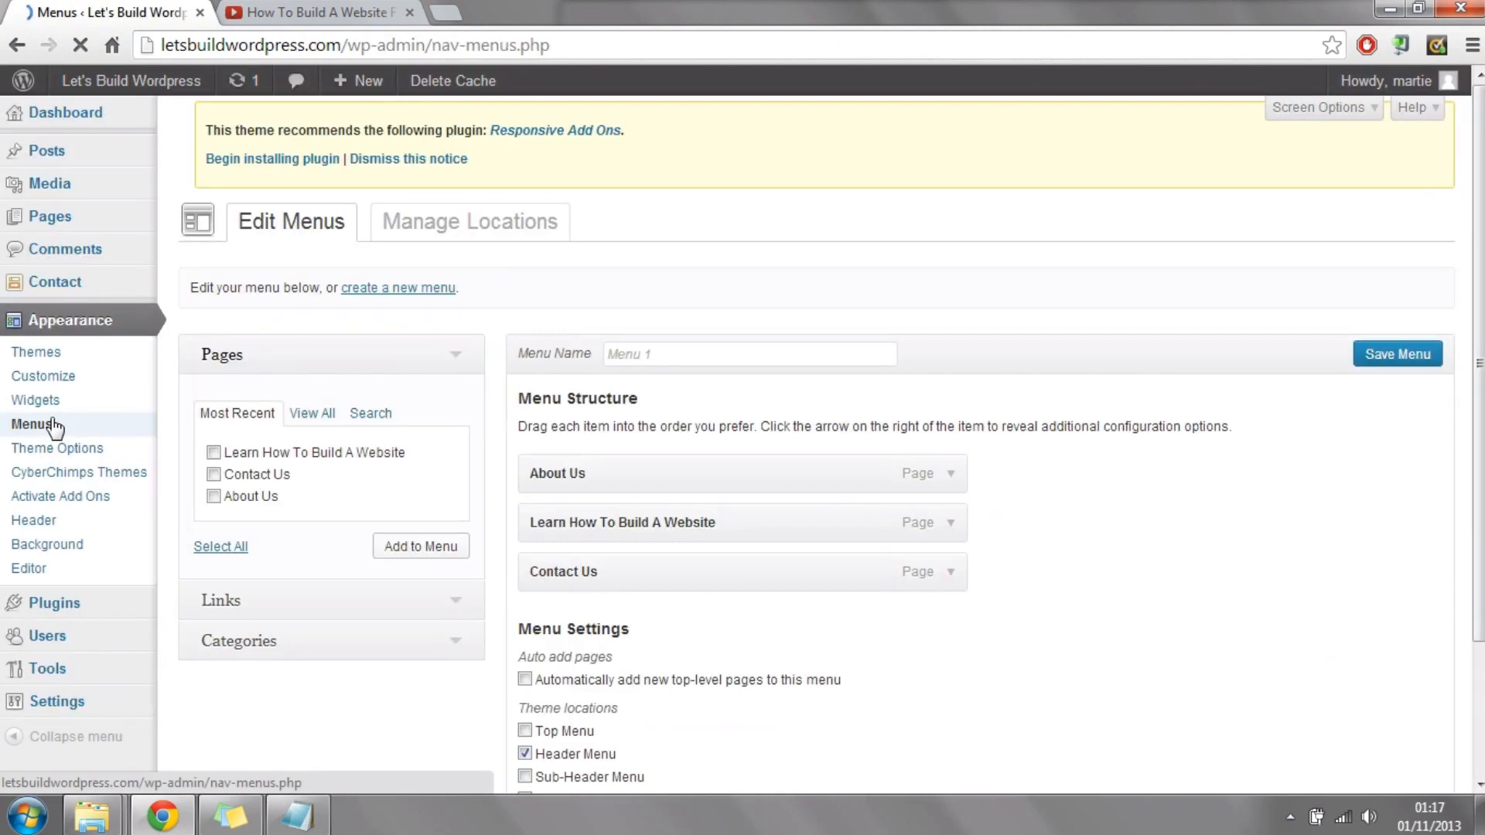
scroll(341, 363, "down", 2)
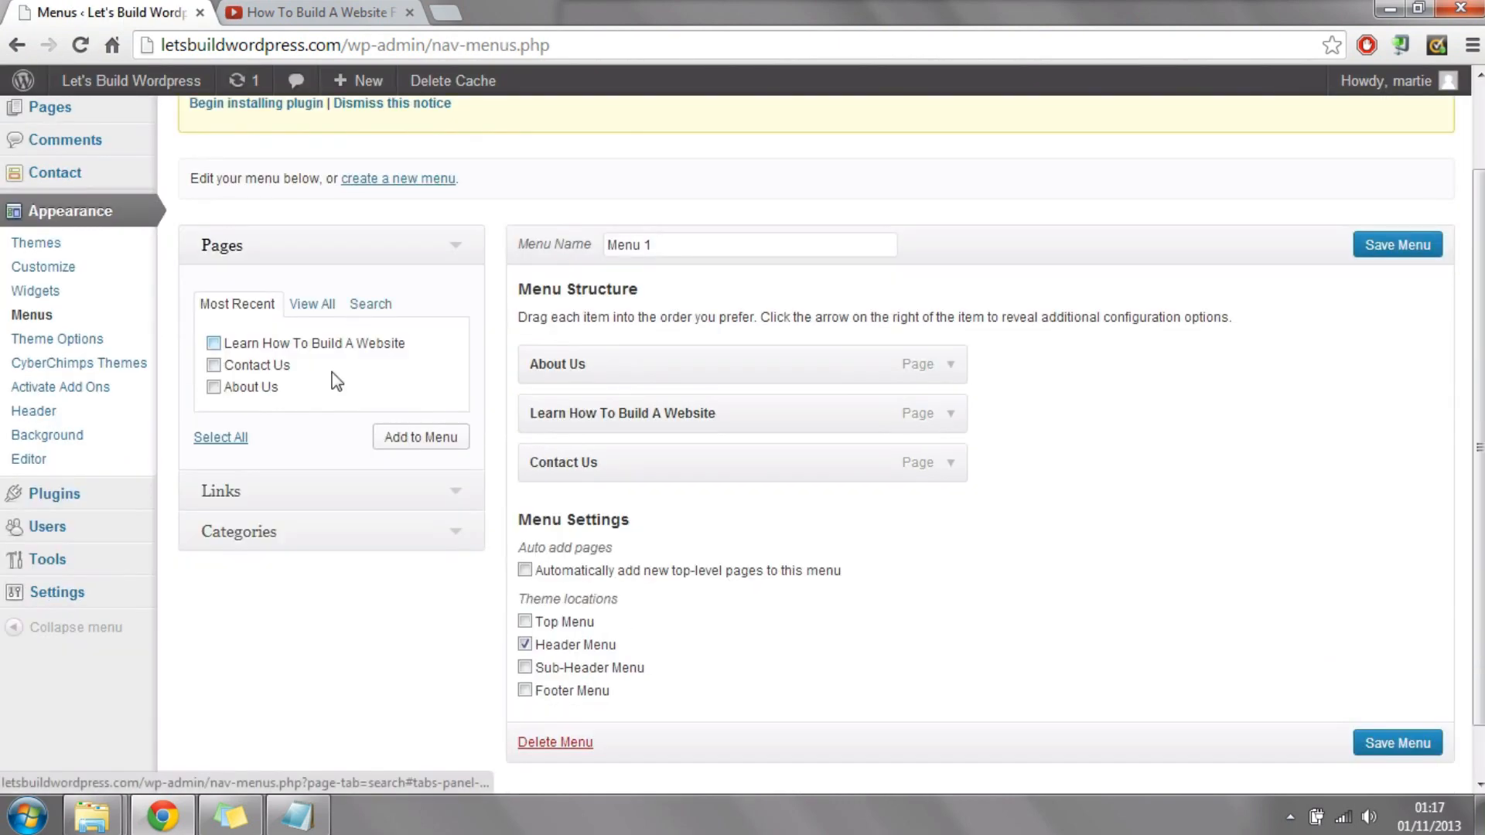
left_click(293, 490)
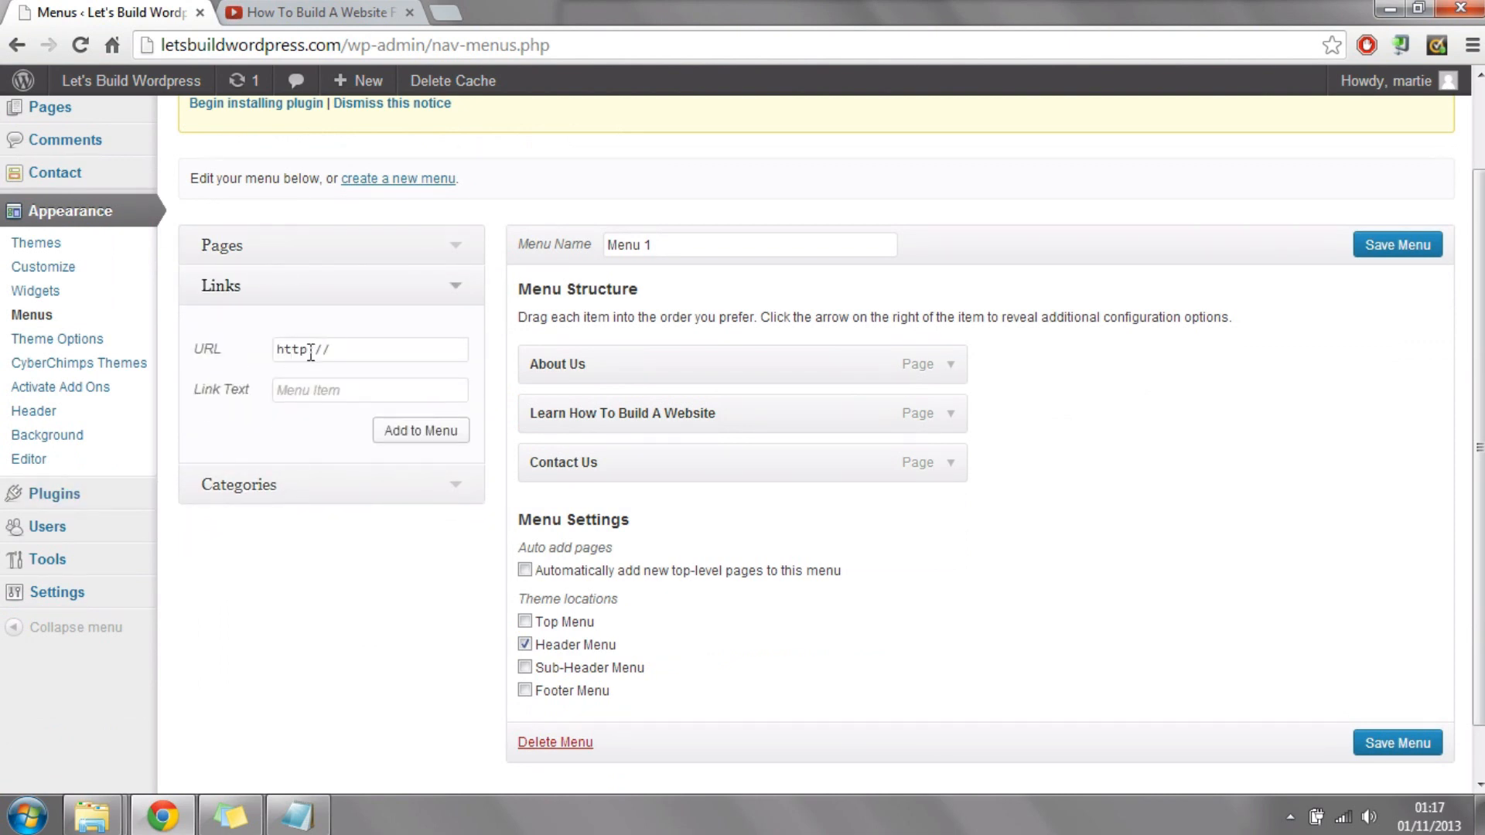
left_click(386, 351)
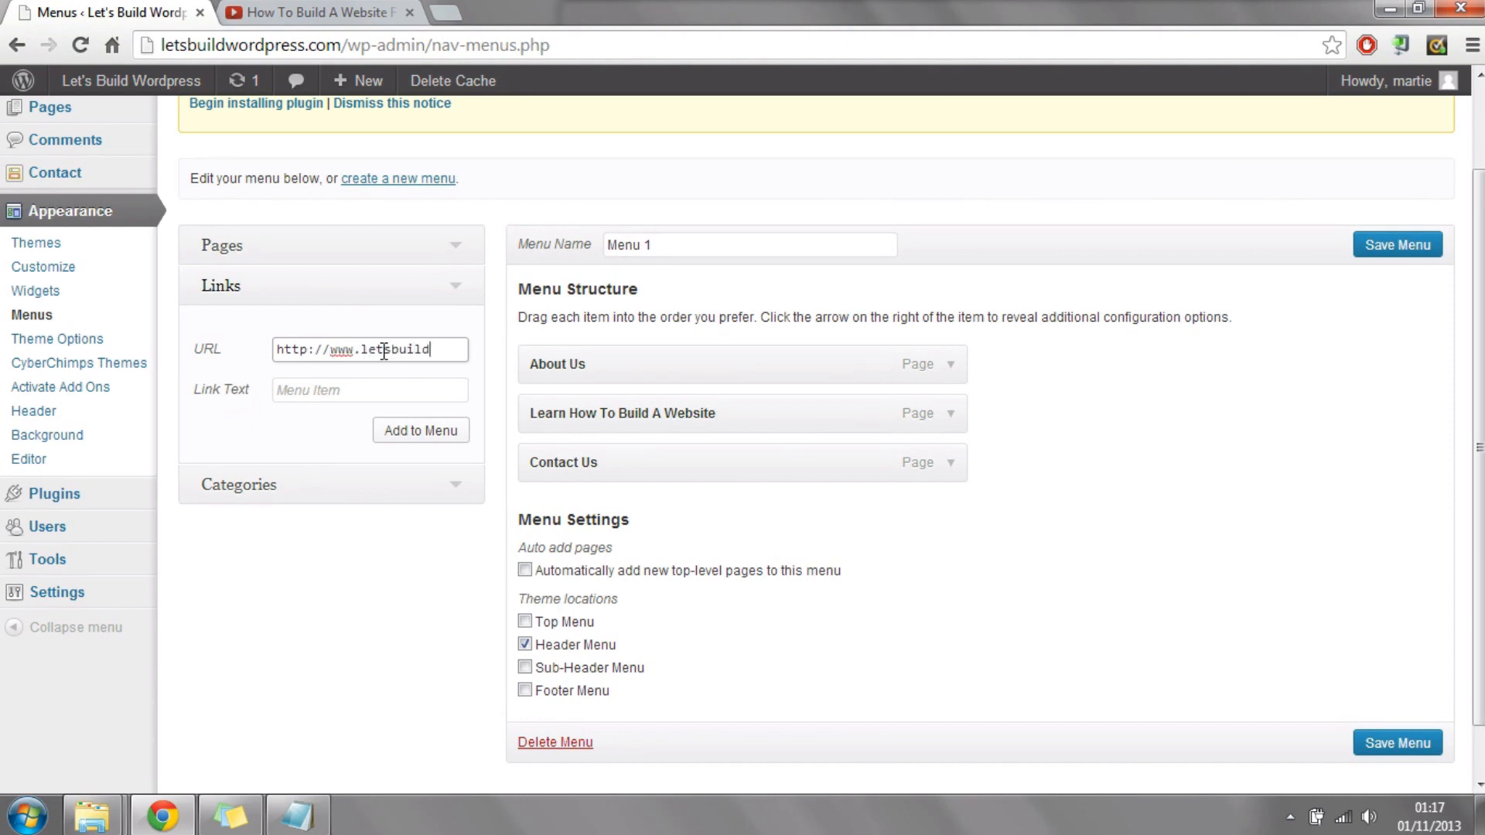
type("rdpress.com")
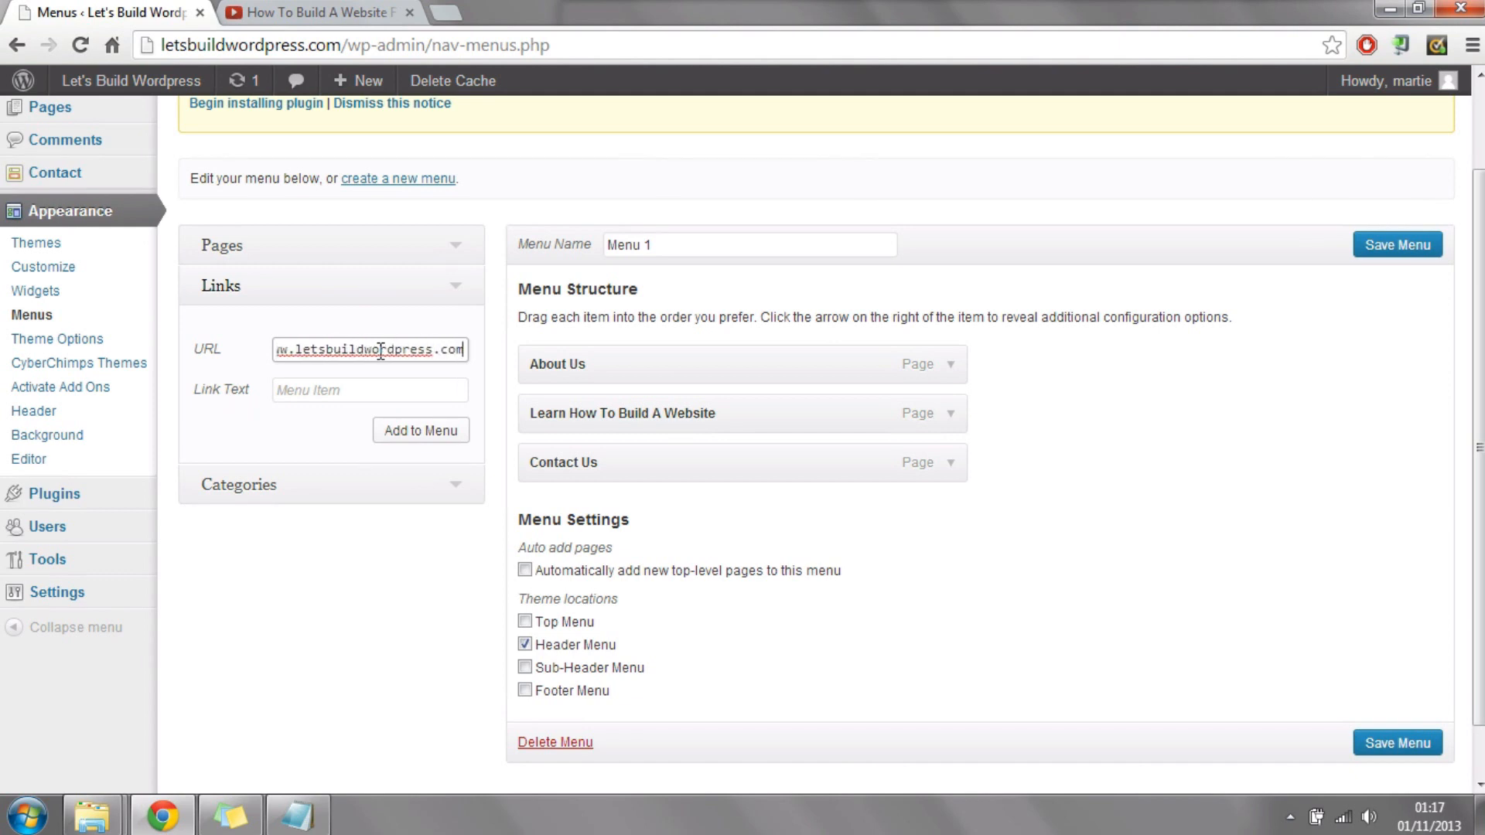
left_click_drag(198, 392, 318, 388)
left_click(321, 388)
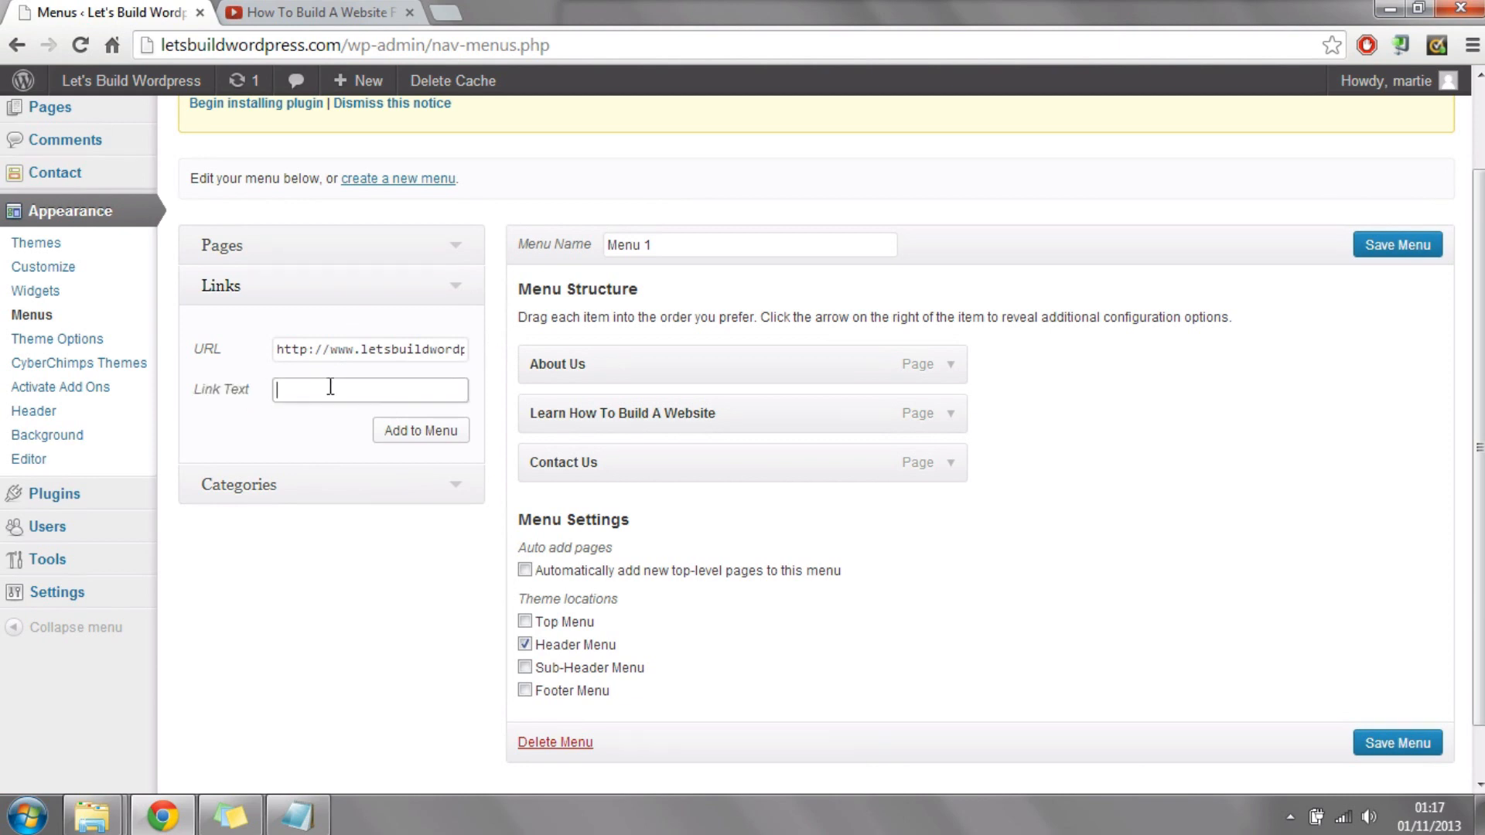
type("Home")
left_click(424, 439)
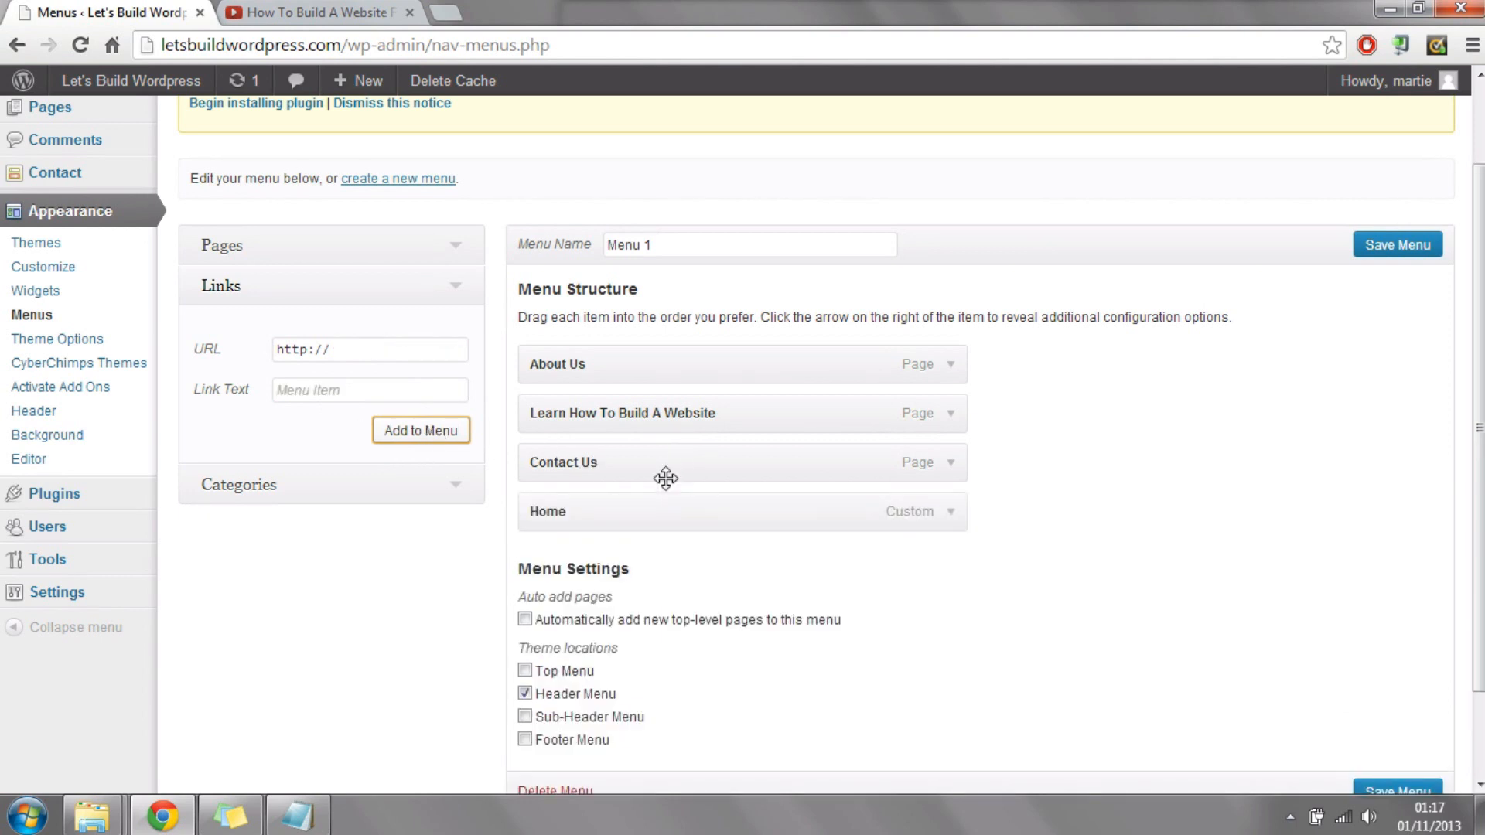
Step: Move the Home link to the first place in Menu 1, save the menu and view the live site
left_click_drag(650, 518, 603, 327)
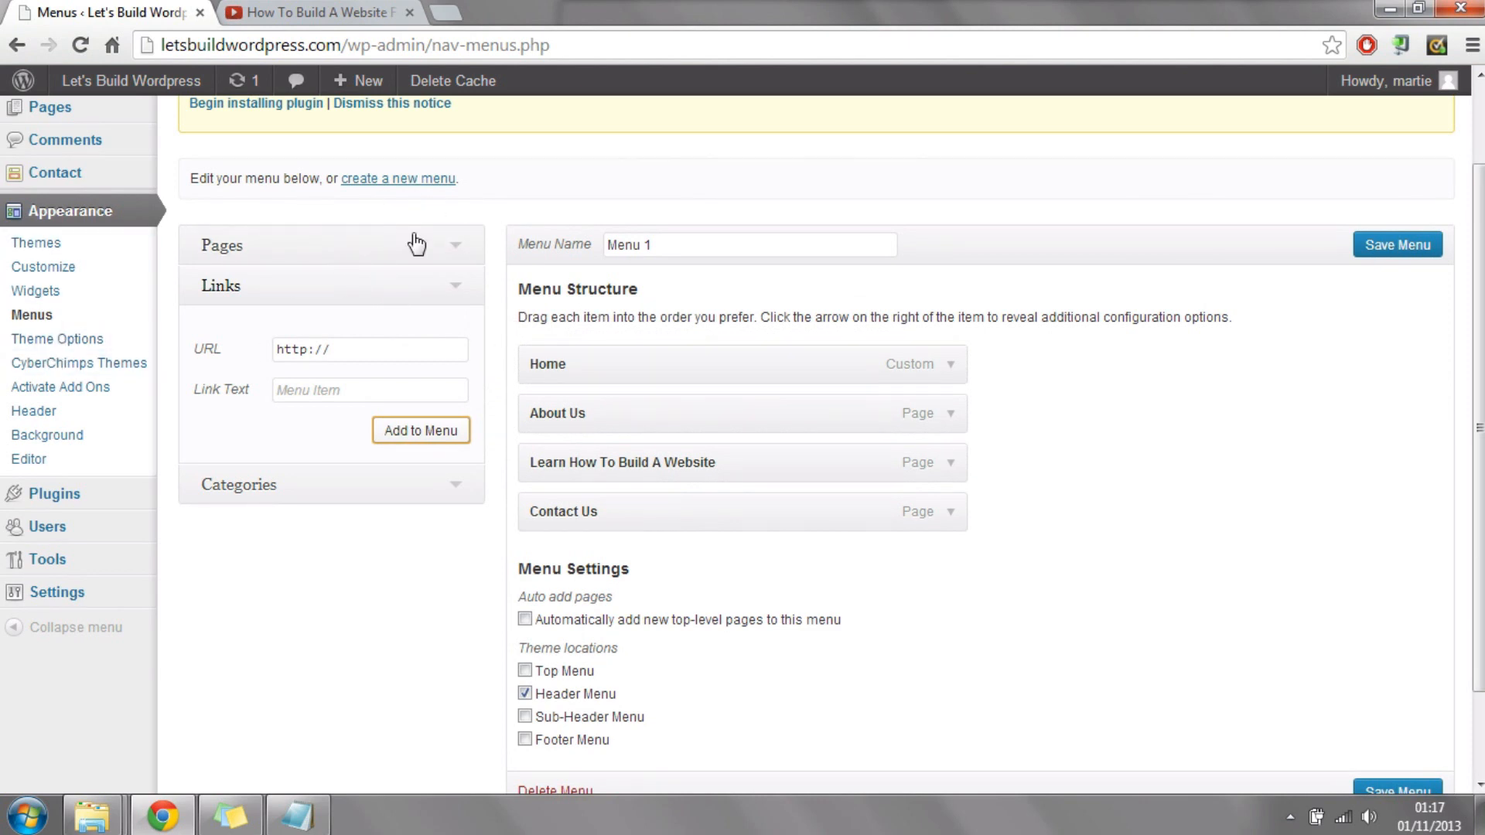
left_click(1381, 253)
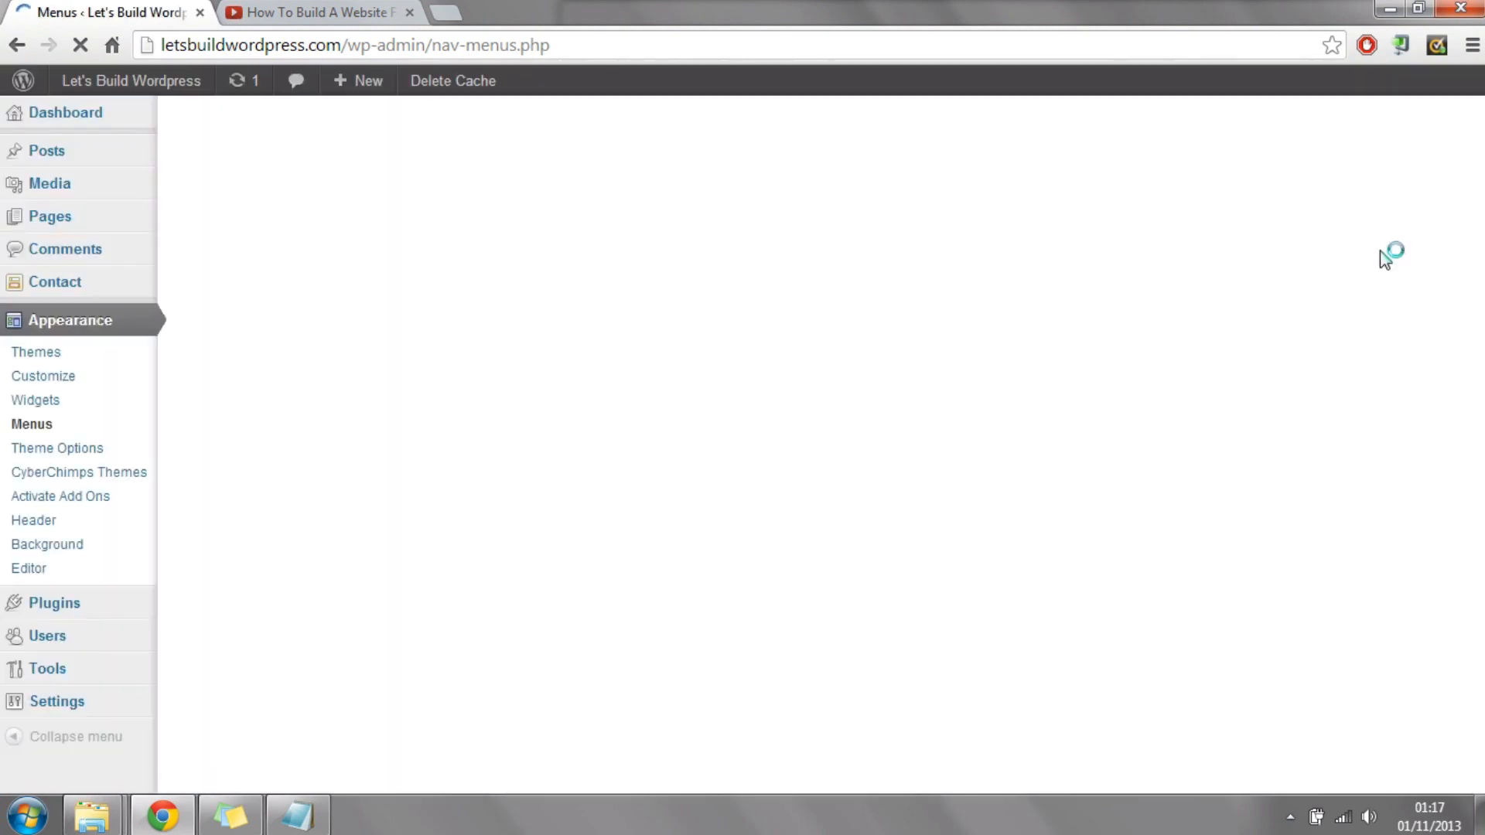
mouse_move(133, 84)
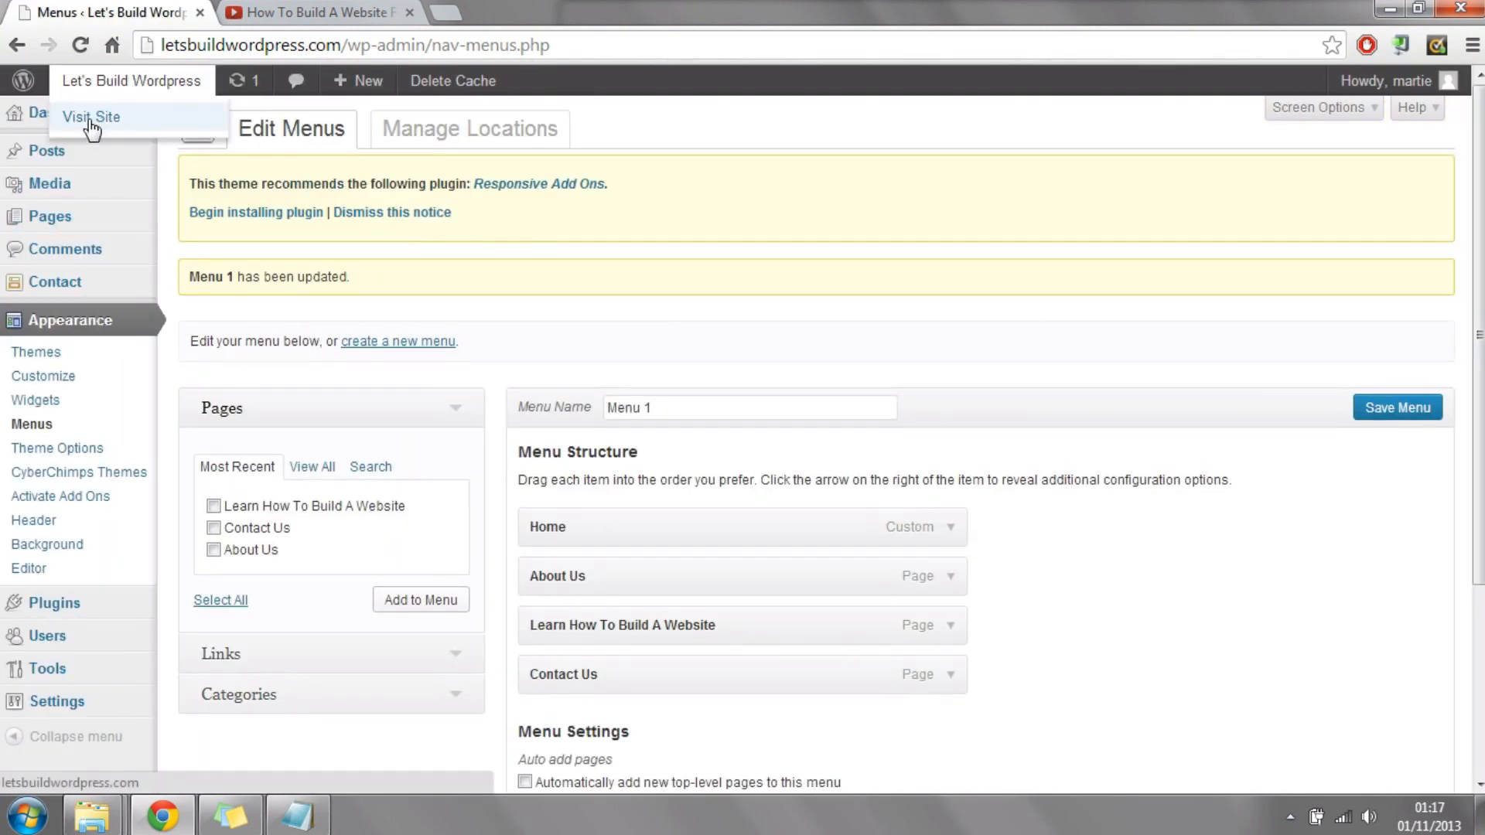
left_click(92, 117)
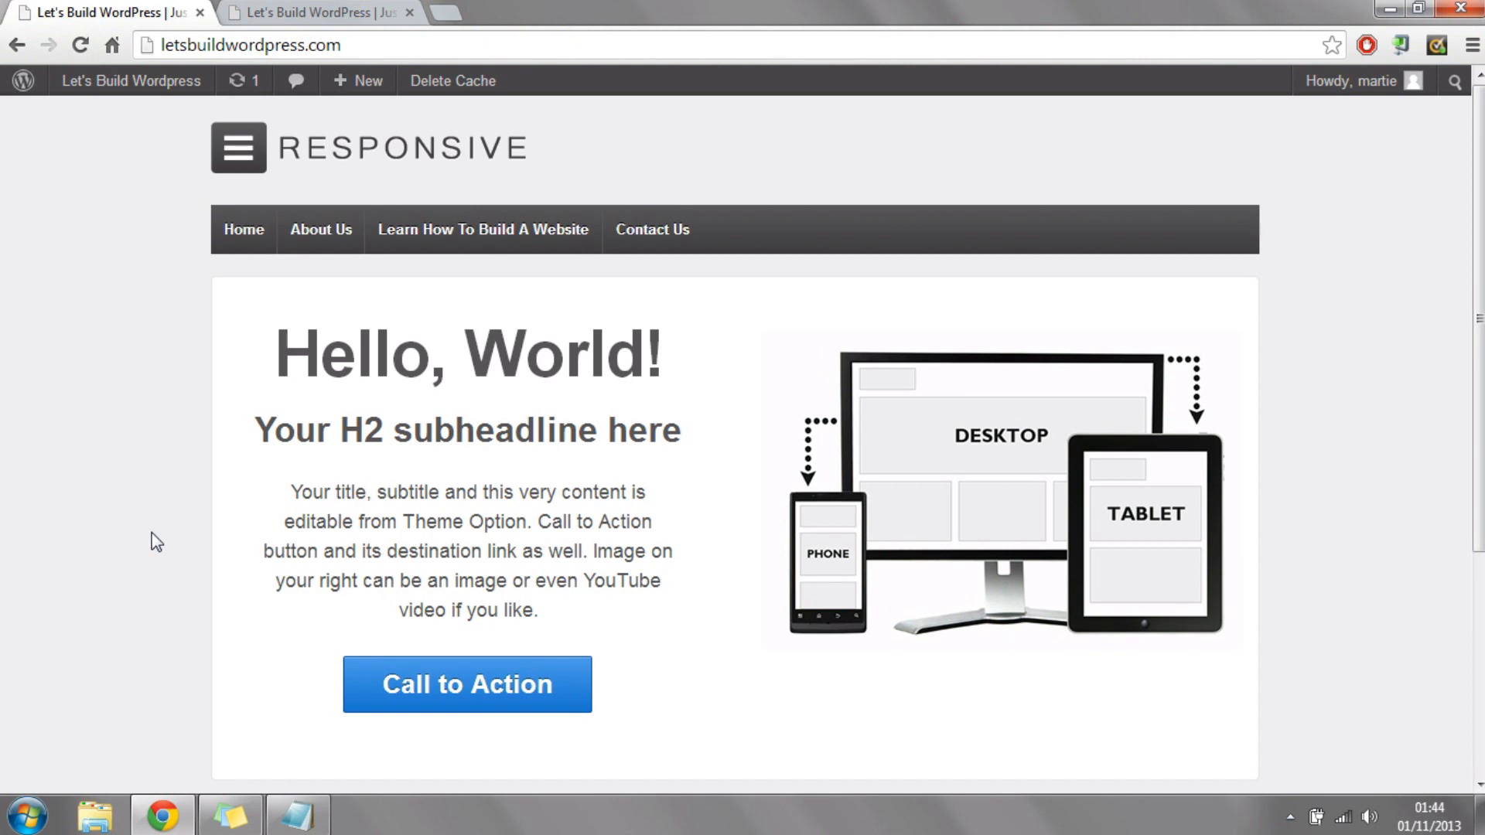
Step: Switch to the To Do List in Notepad, highlight Add Pages and Create The Home Page in turn, and return to the website
key("alt+Tab")
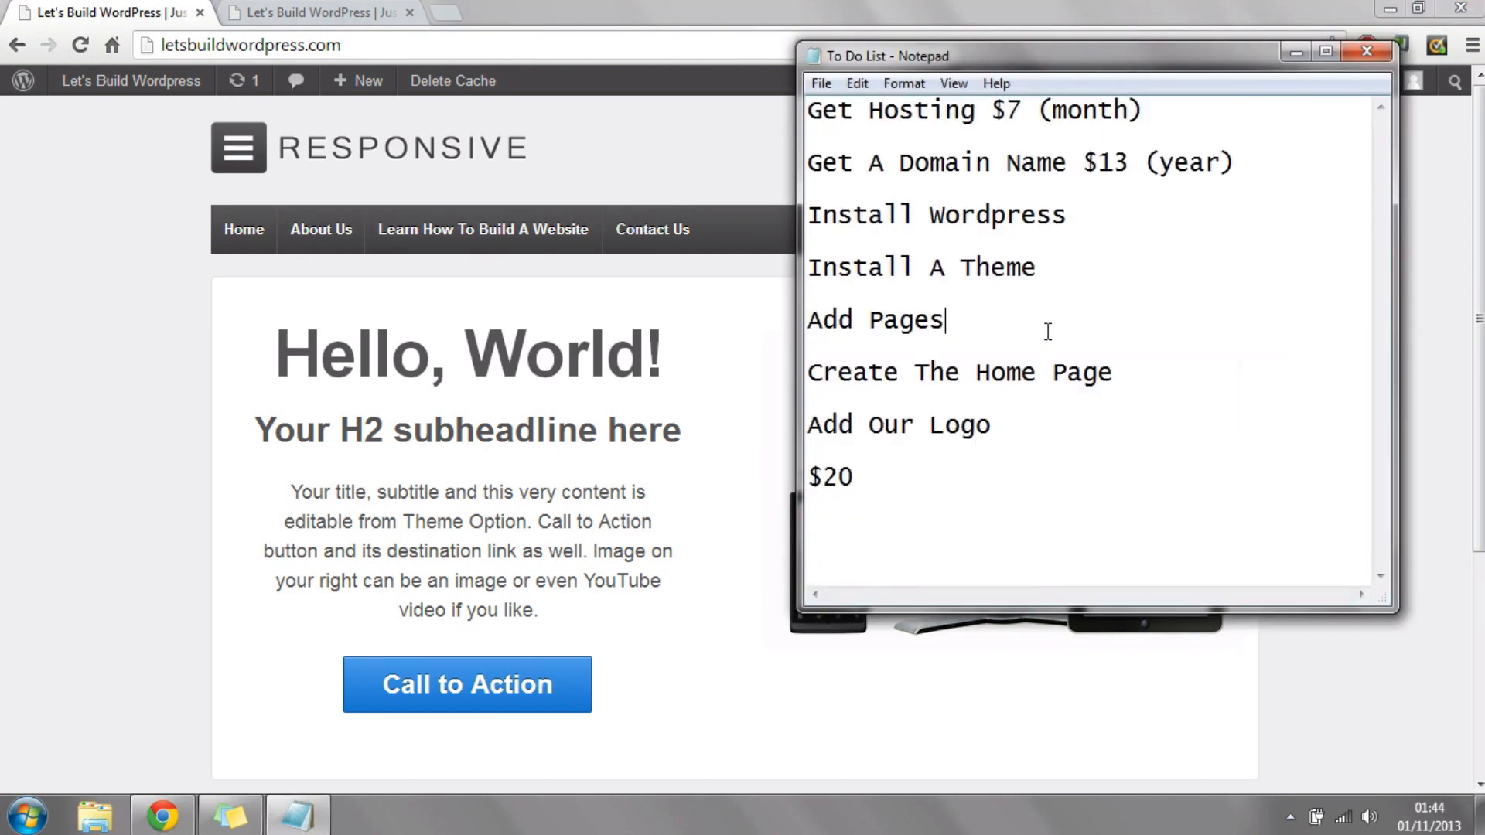
key("shift+Left")
key("shift+Left")
key("shift+Left")
key("shift+Left")
key("shift+Left")
key("shift+Left")
key("shift+Left")
key("shift+Left")
key("shift+Left")
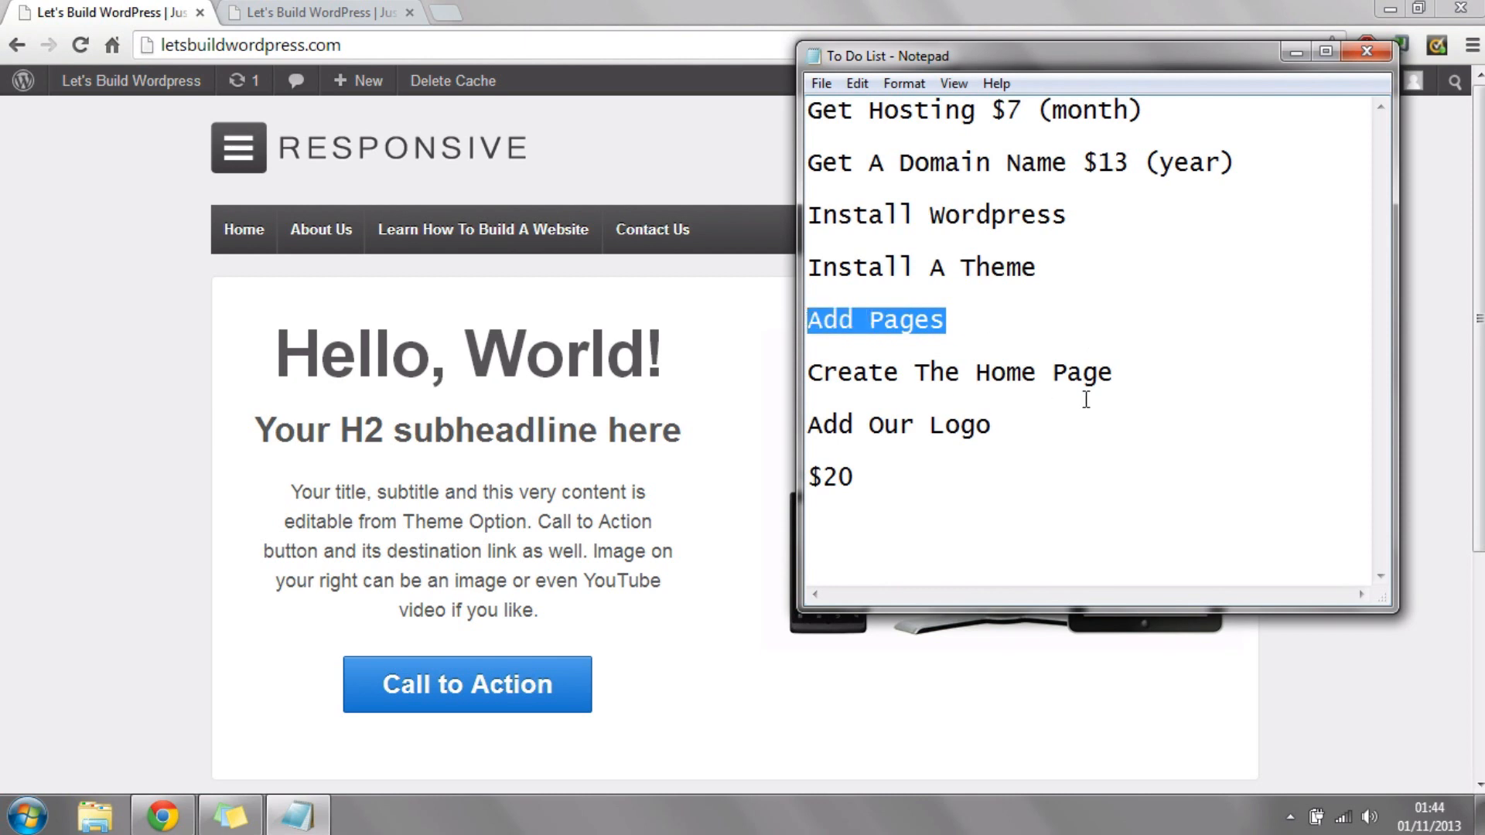
left_click_drag(1143, 381, 789, 379)
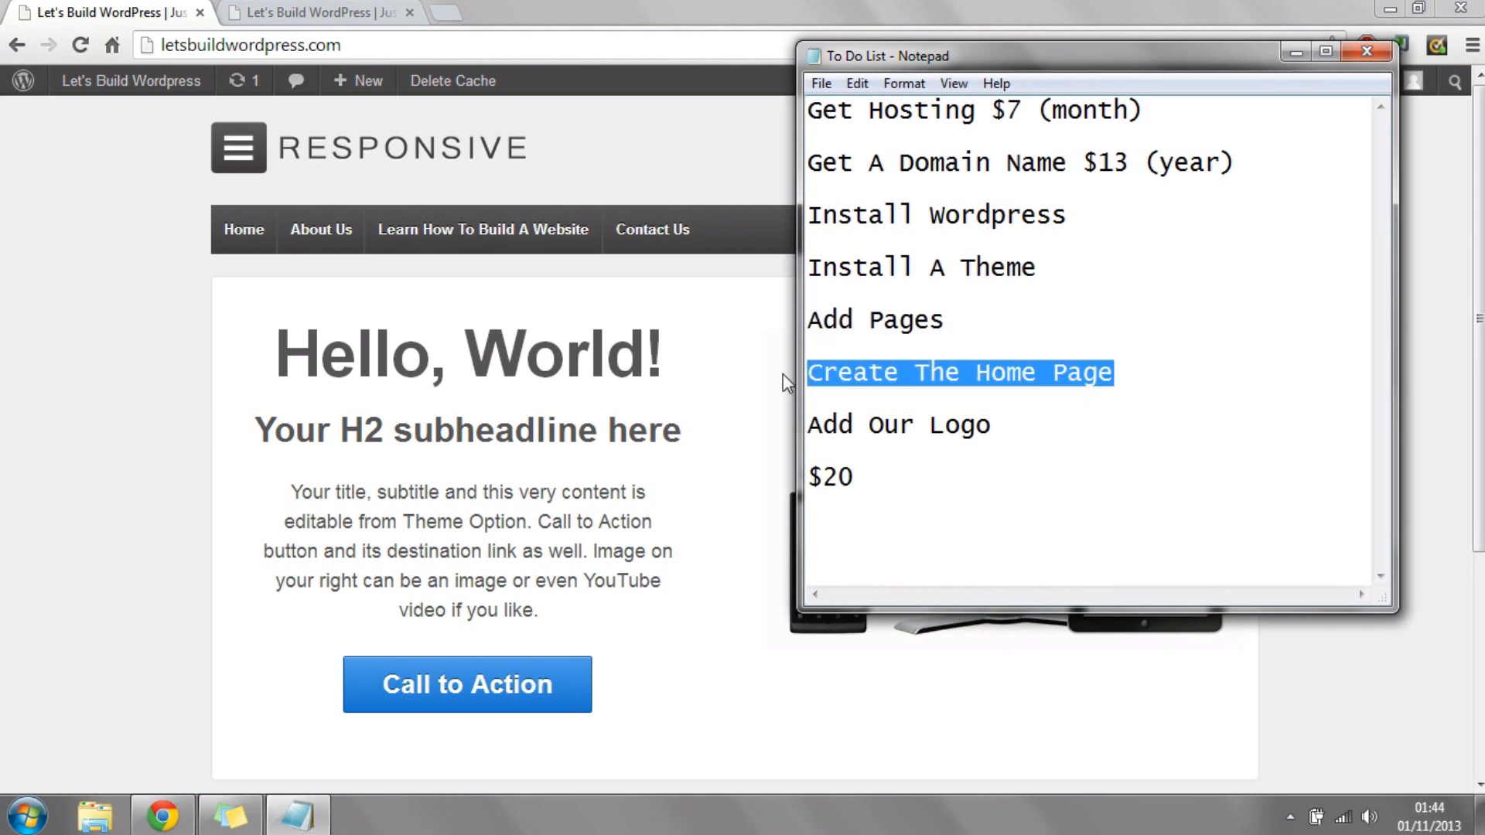
left_click(152, 379)
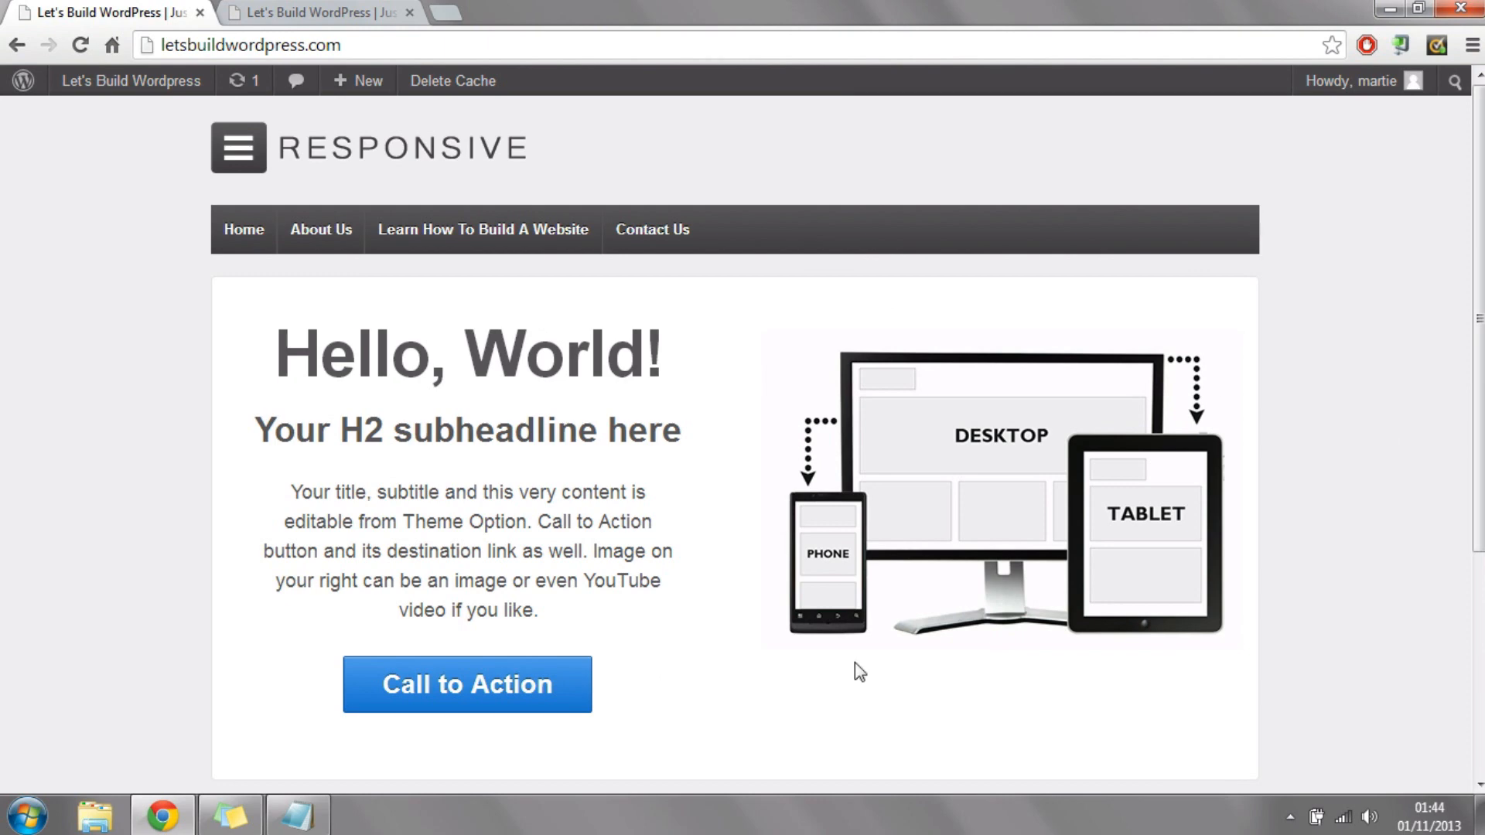
Step: Look over the home page's featured area and three home widgets, and open the WordPress dashboard
scroll(735, 433, "down", 5)
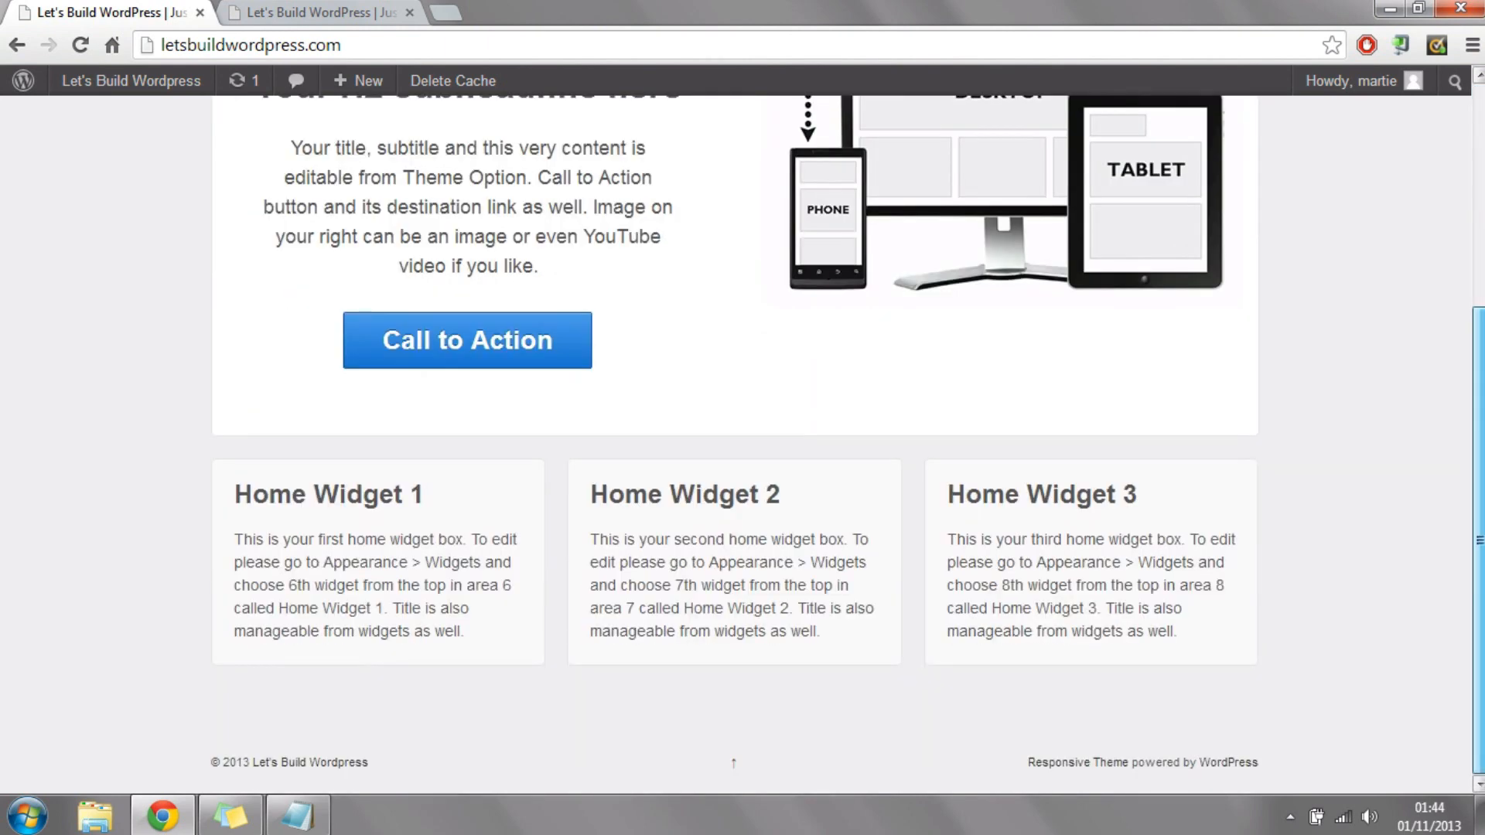
scroll(500, 339, "up", 5)
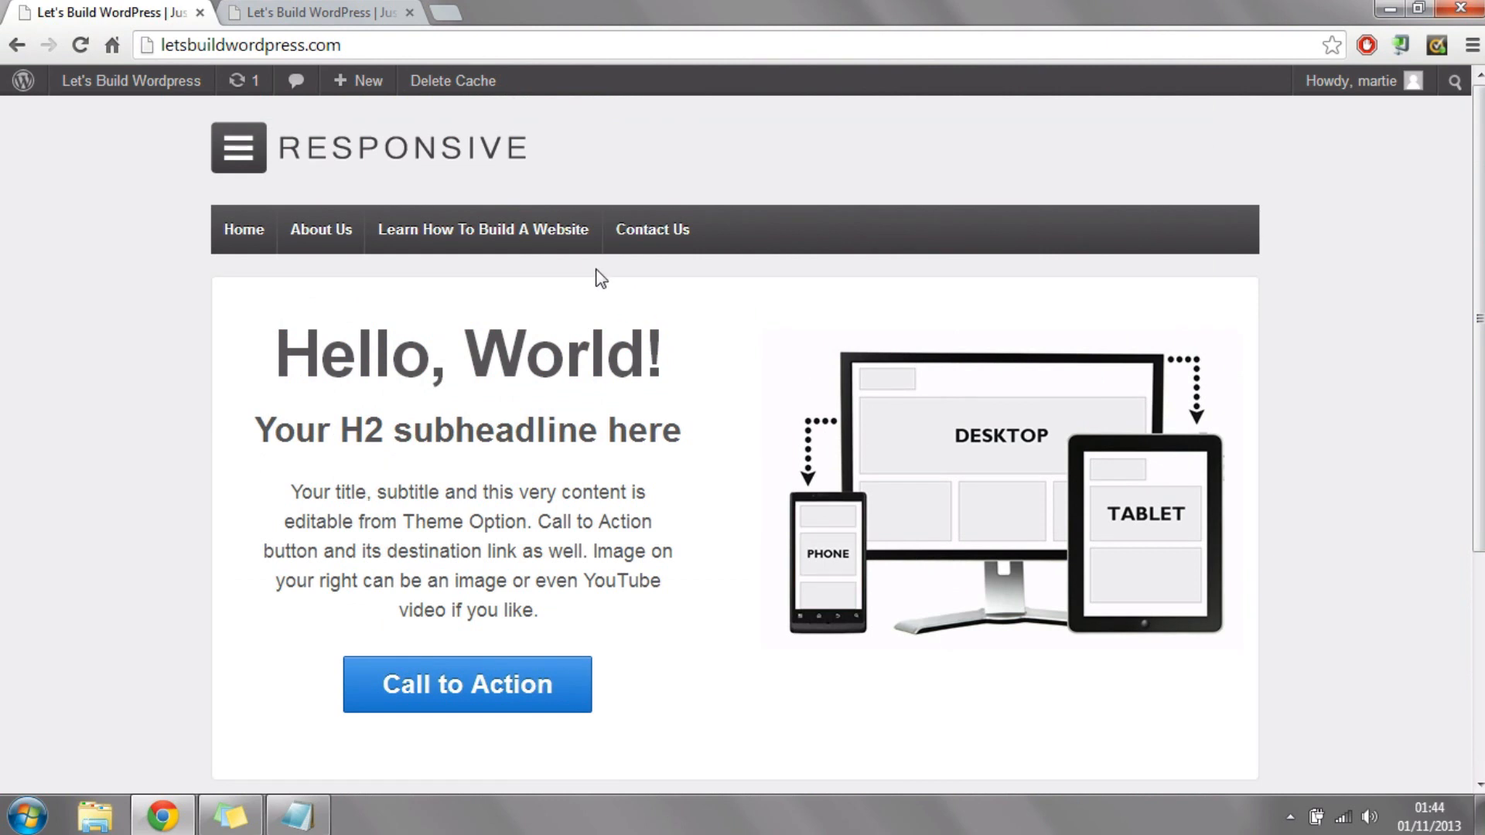
mouse_move(108, 87)
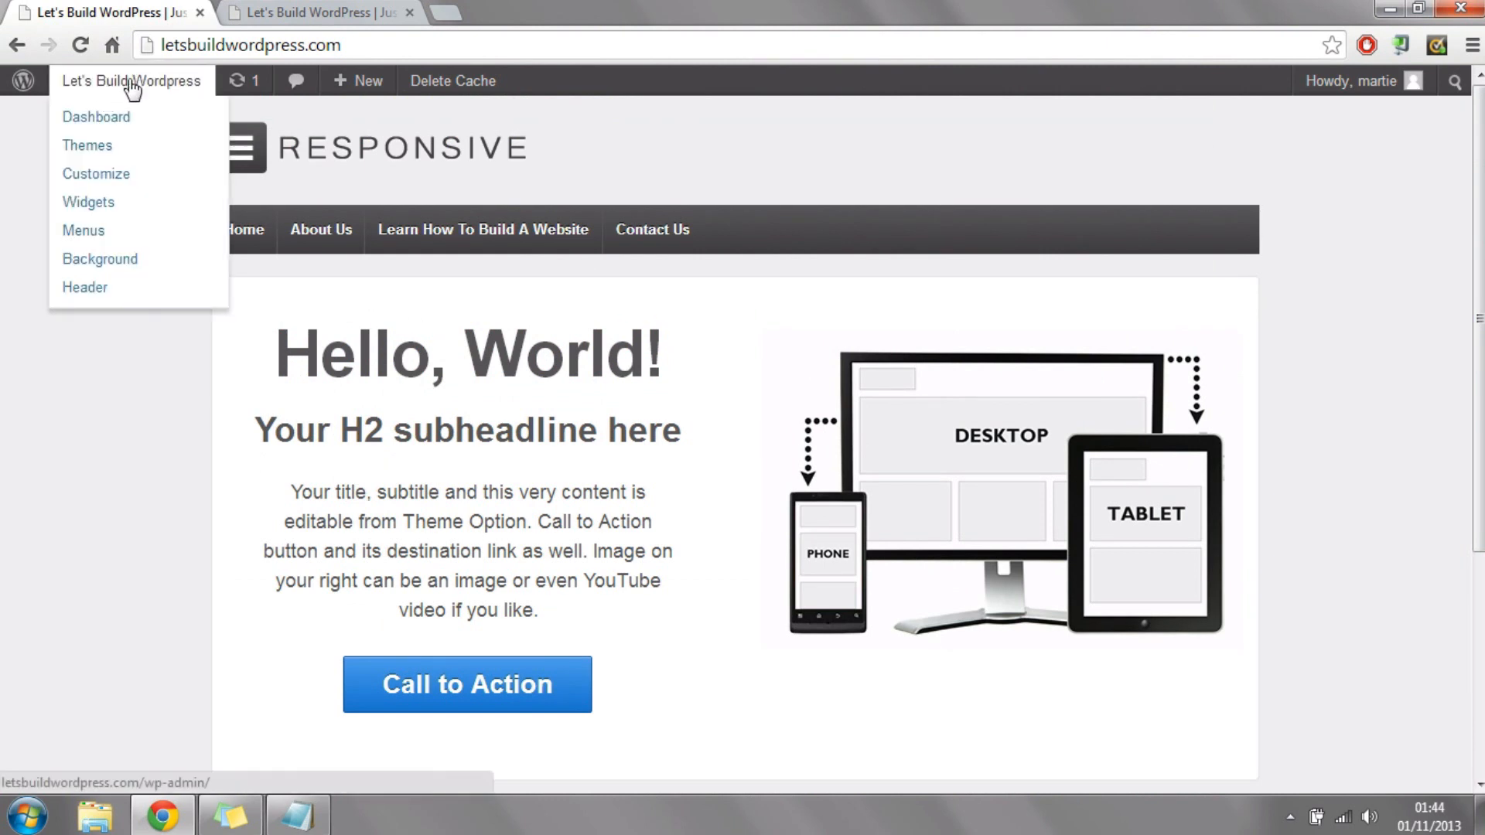
left_click(101, 123)
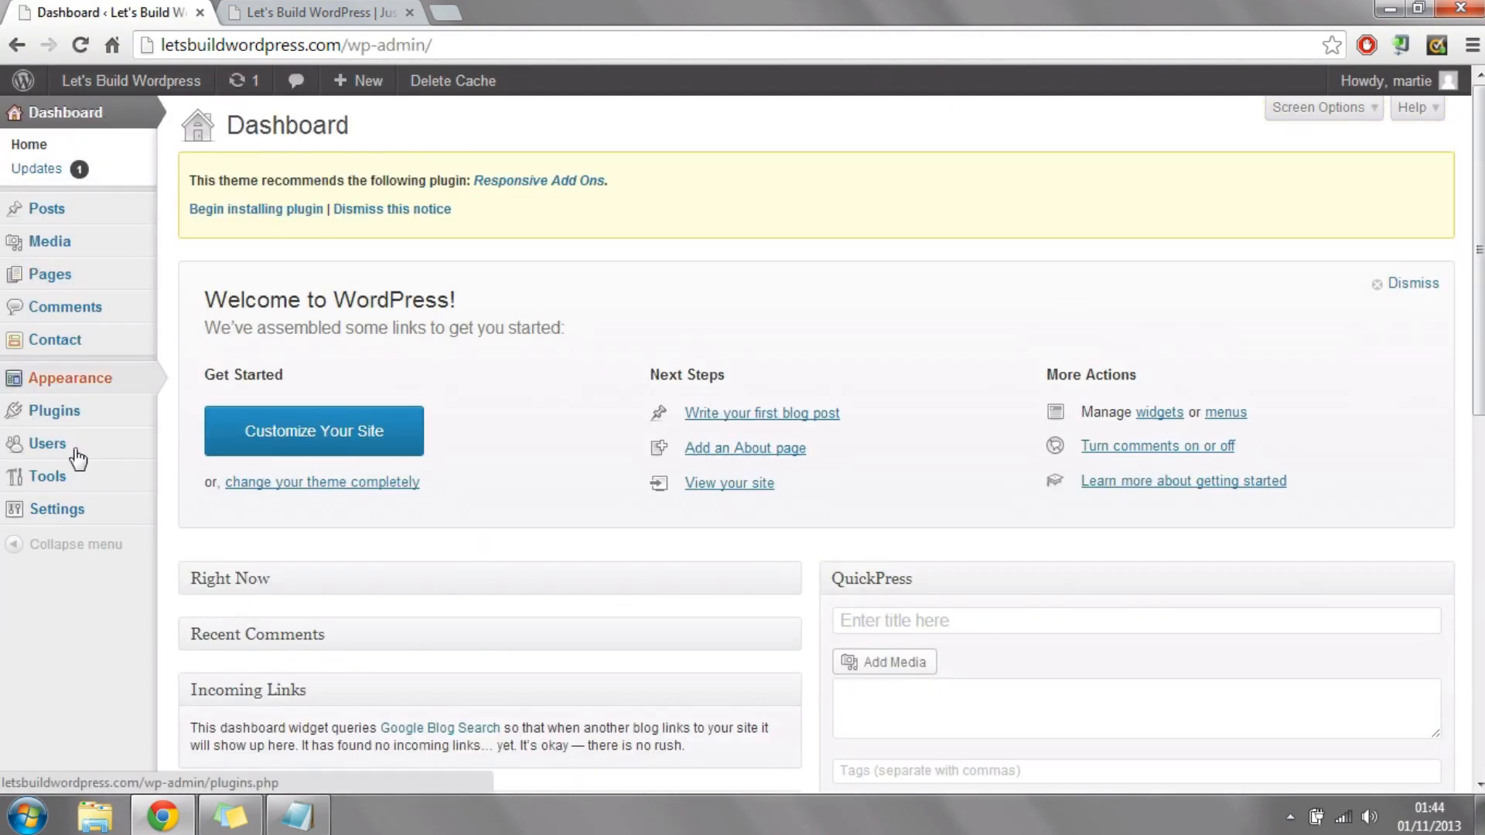
Step: Open the Responsive theme options and enable the custom front page in the Home Page section
mouse_move(83, 384)
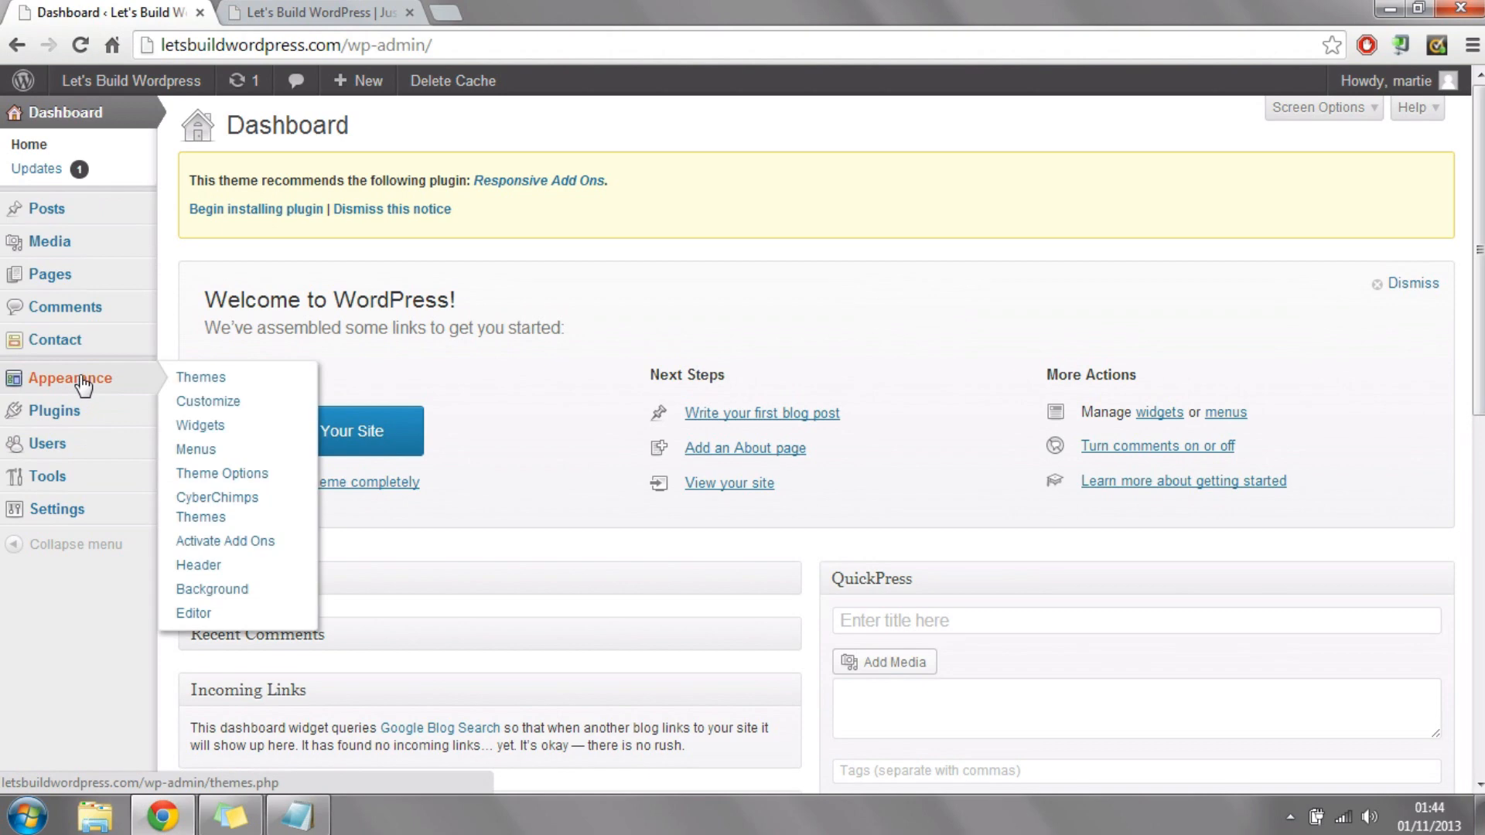
left_click(84, 384)
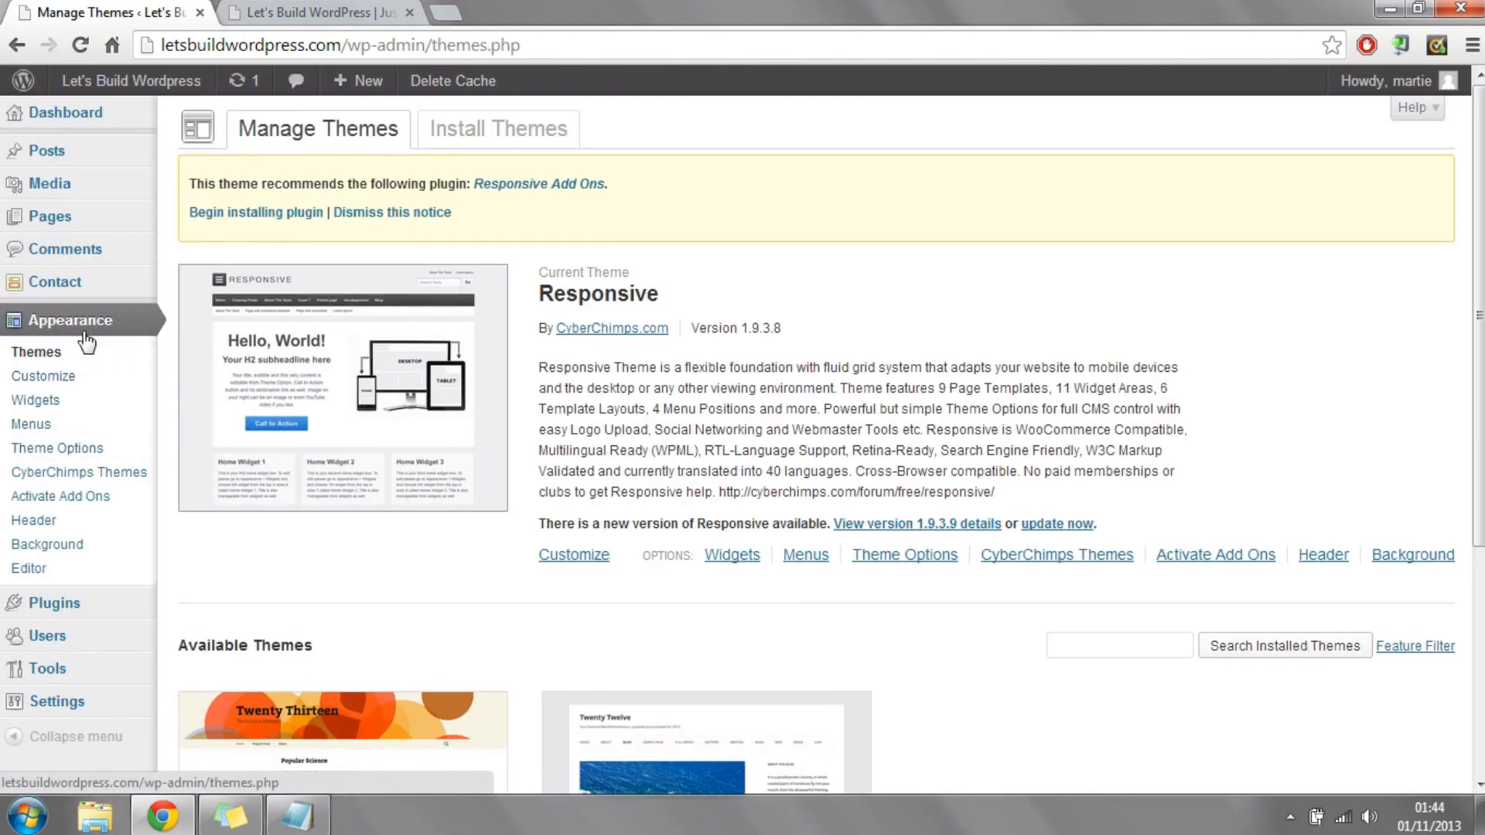
left_click(87, 450)
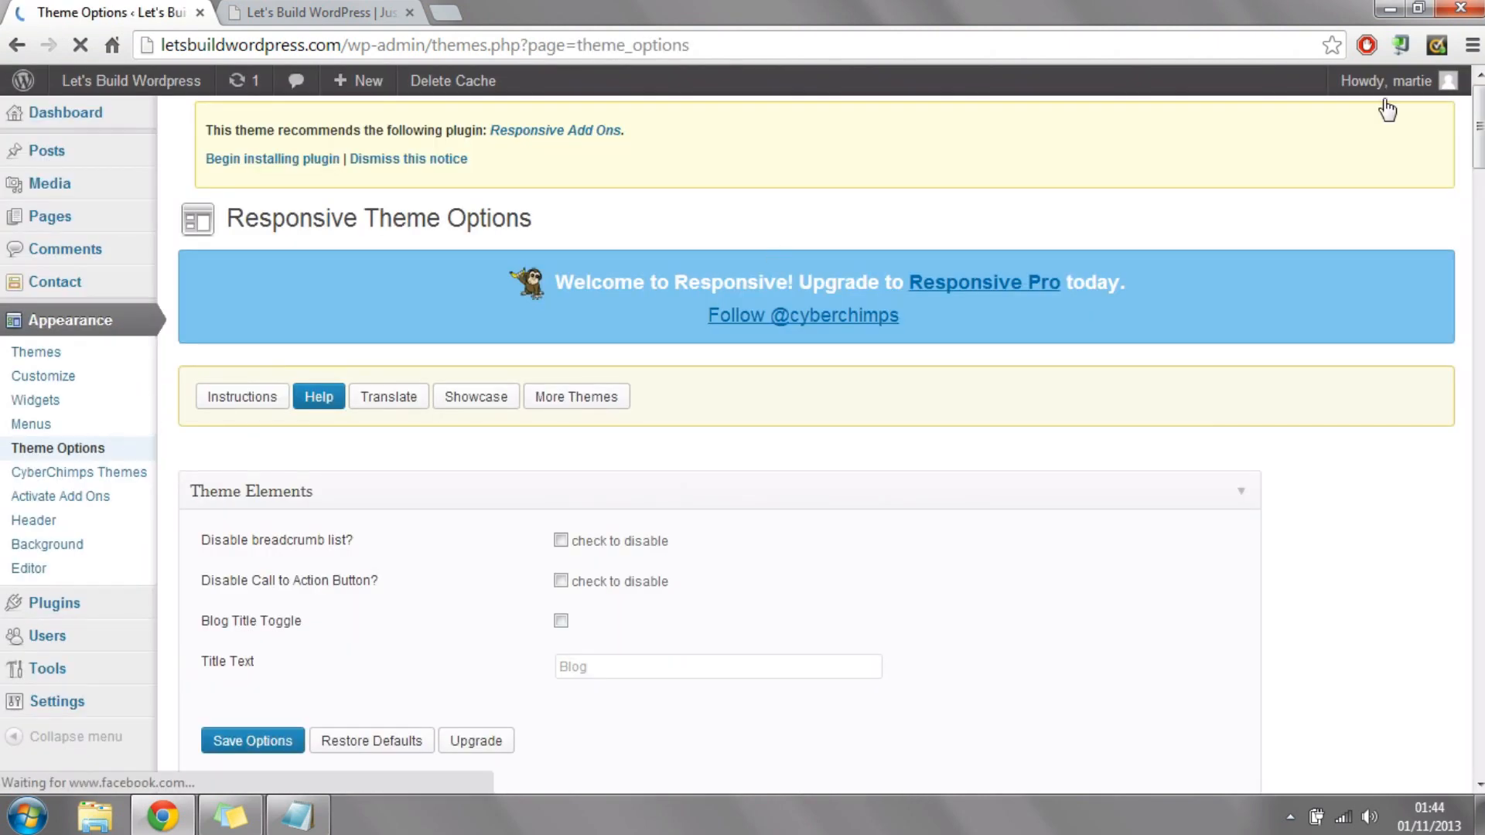
left_click_drag(1480, 130, 1480, 274)
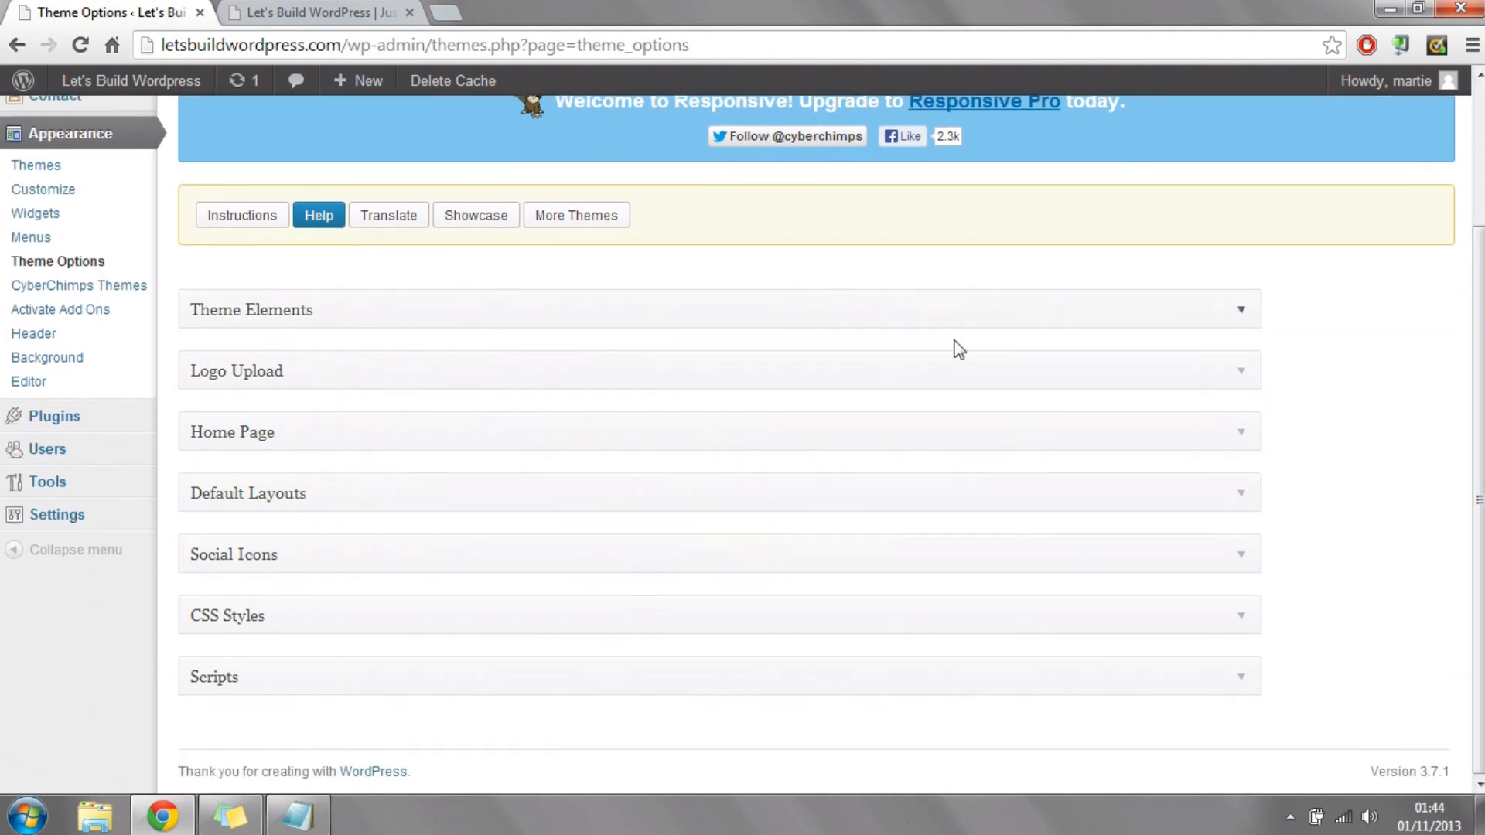
left_click(536, 430)
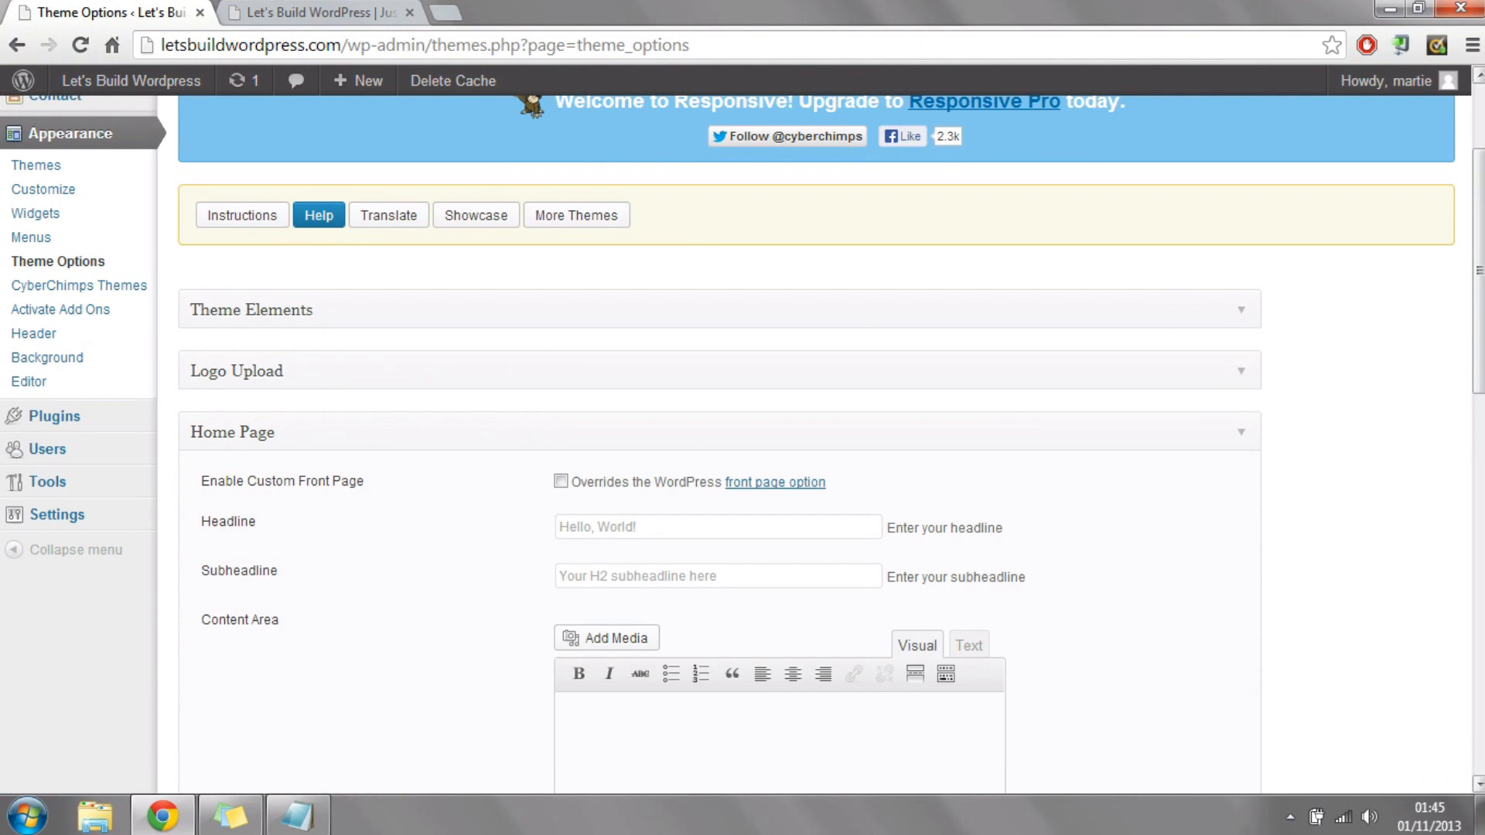
left_click_drag(1479, 164, 1479, 265)
left_click(560, 191)
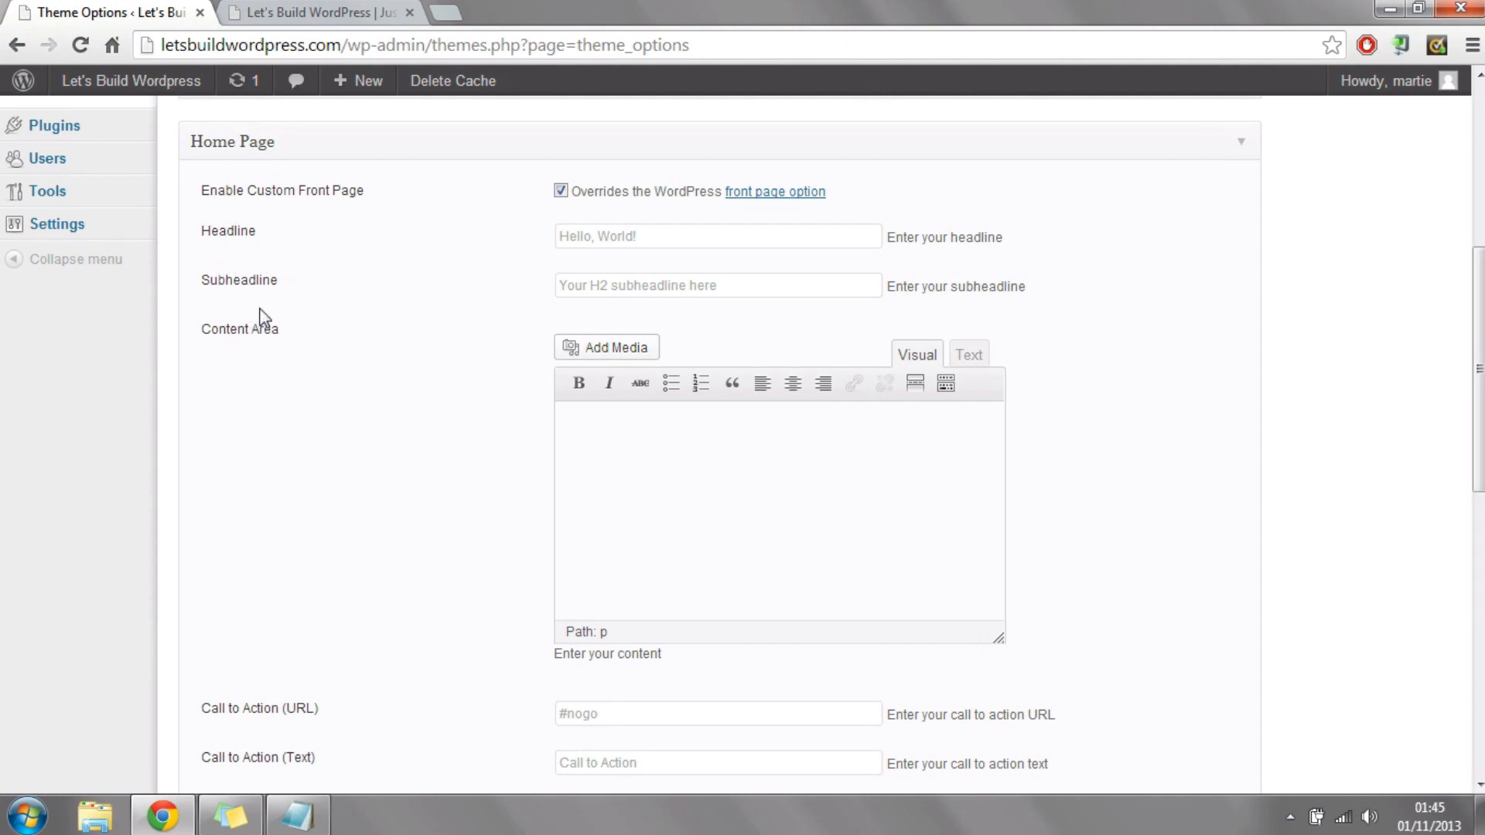
Step: View the live home page and highlight its headline, subheadline and content paragraph in turn
left_click(318, 12)
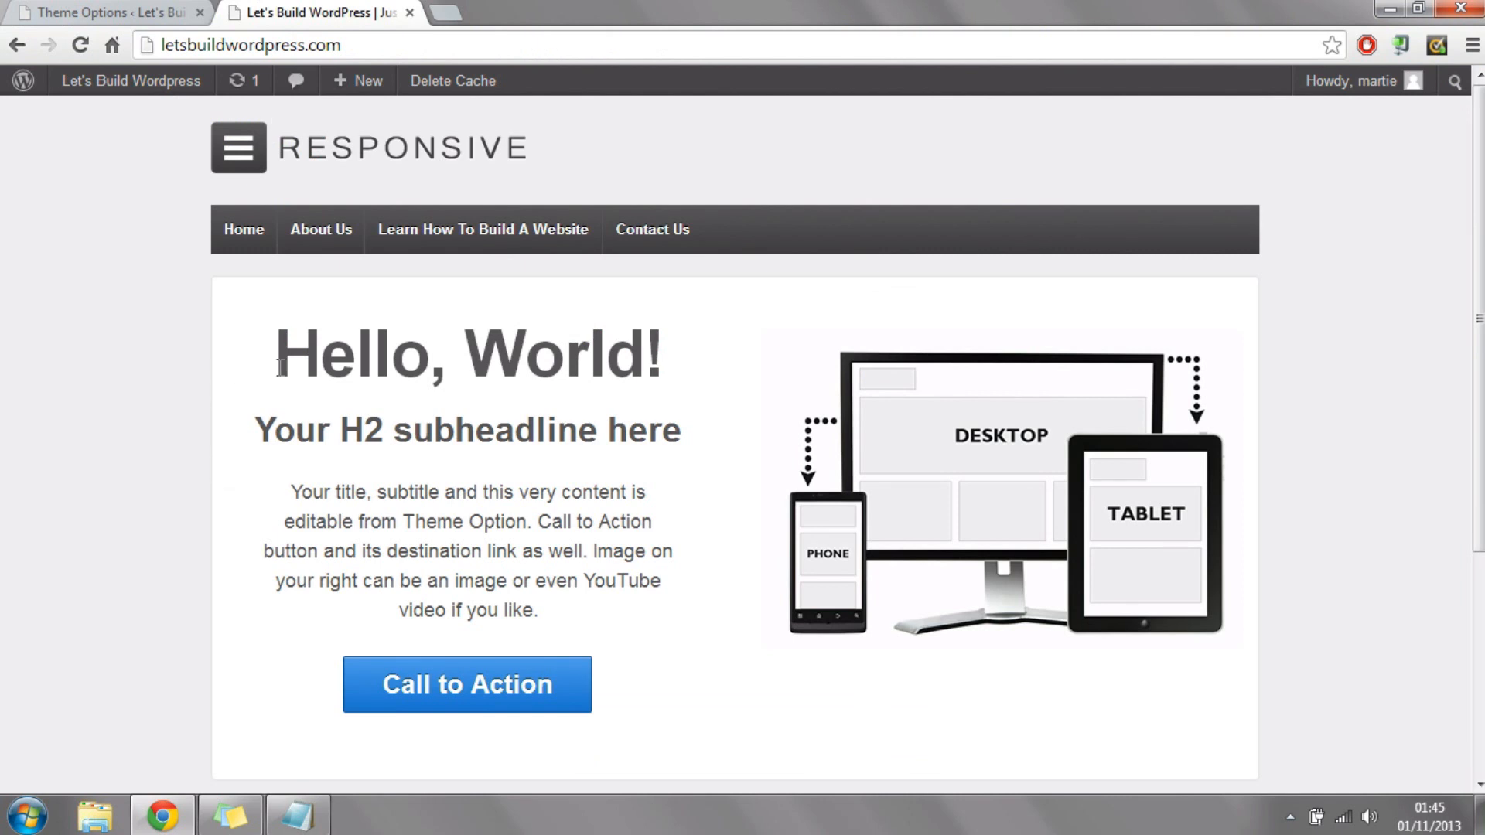
left_click_drag(274, 357, 700, 351)
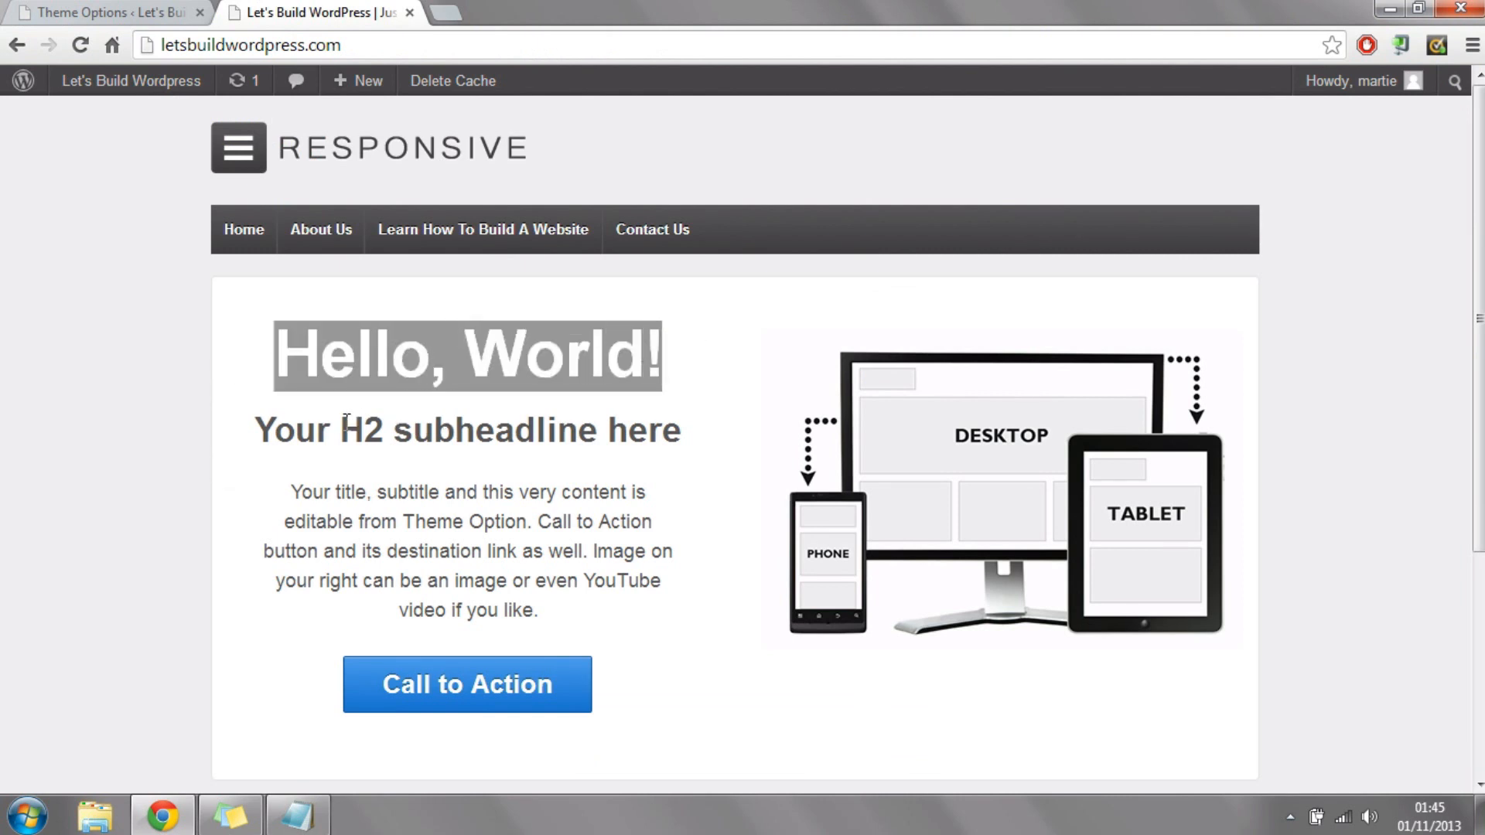
left_click_drag(283, 424, 696, 447)
left_click_drag(317, 492, 610, 617)
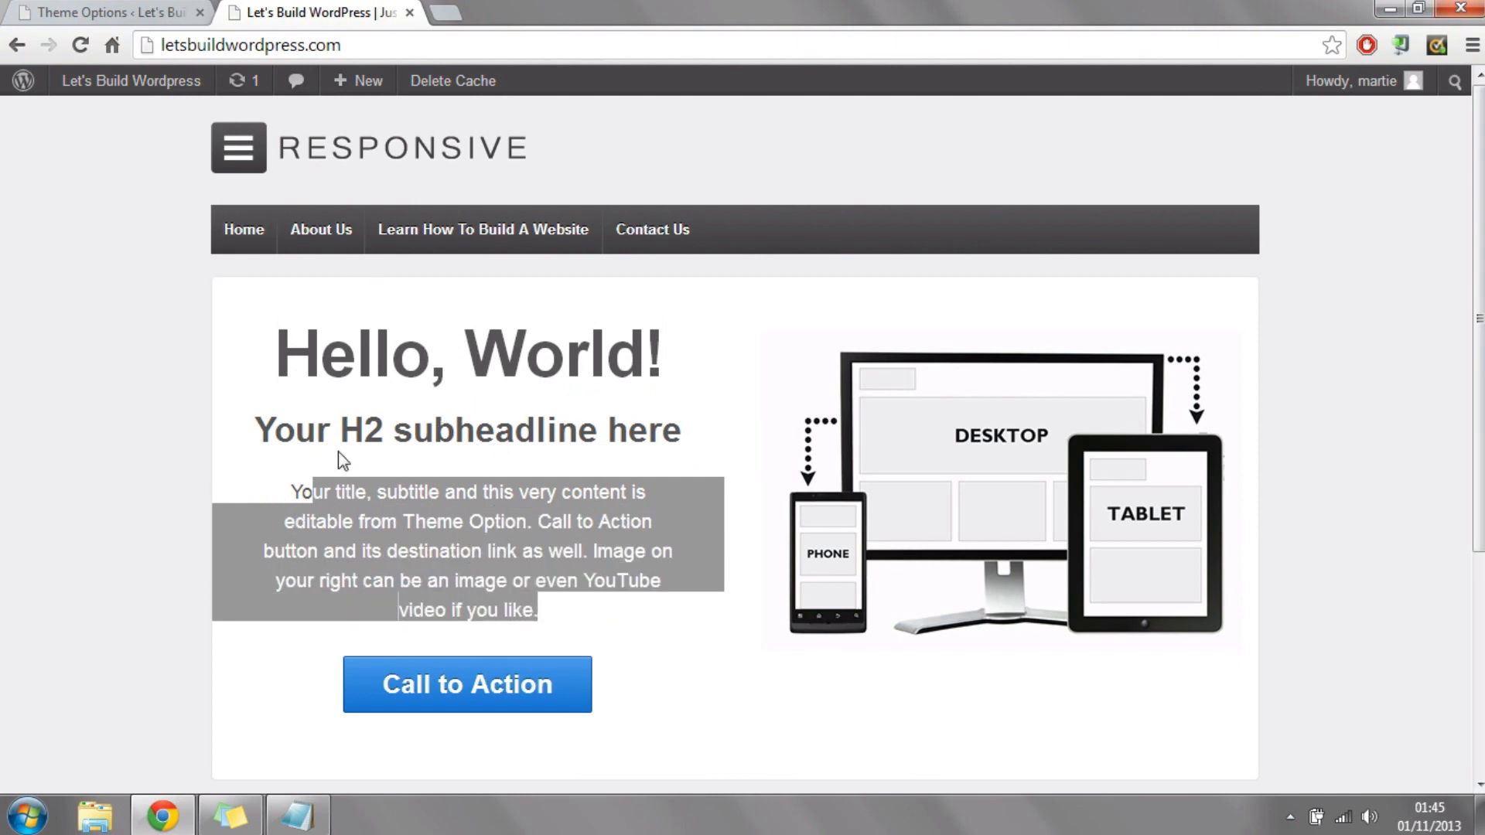
Step: Return to the theme options and set the headline to "Website?" and the subheadline to "Let's Build it Together!"
left_click(130, 8)
left_click(652, 240)
type("We")
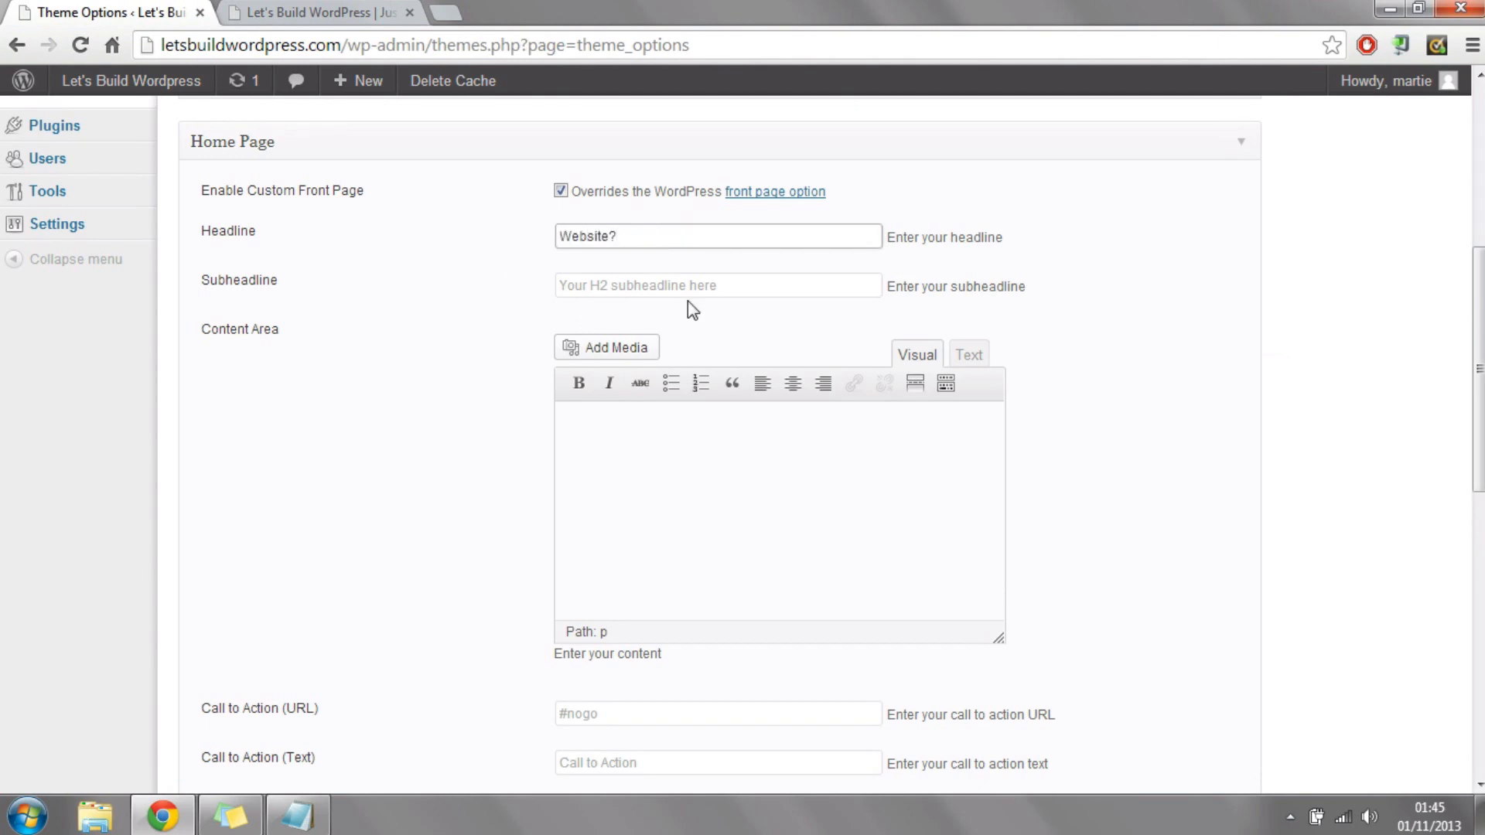
left_click(692, 276)
type("Let's")
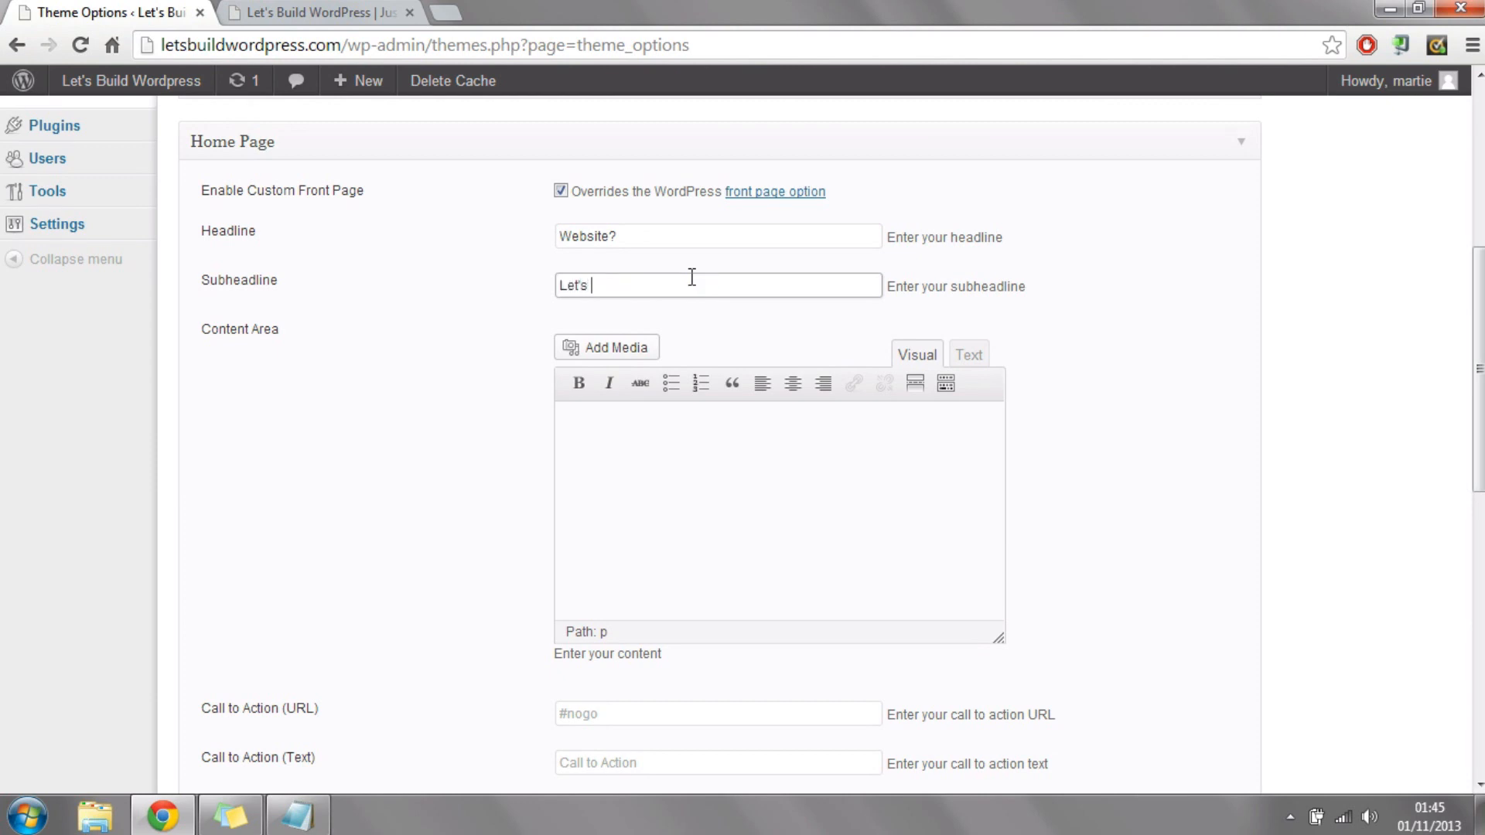
type(" Build it Together!")
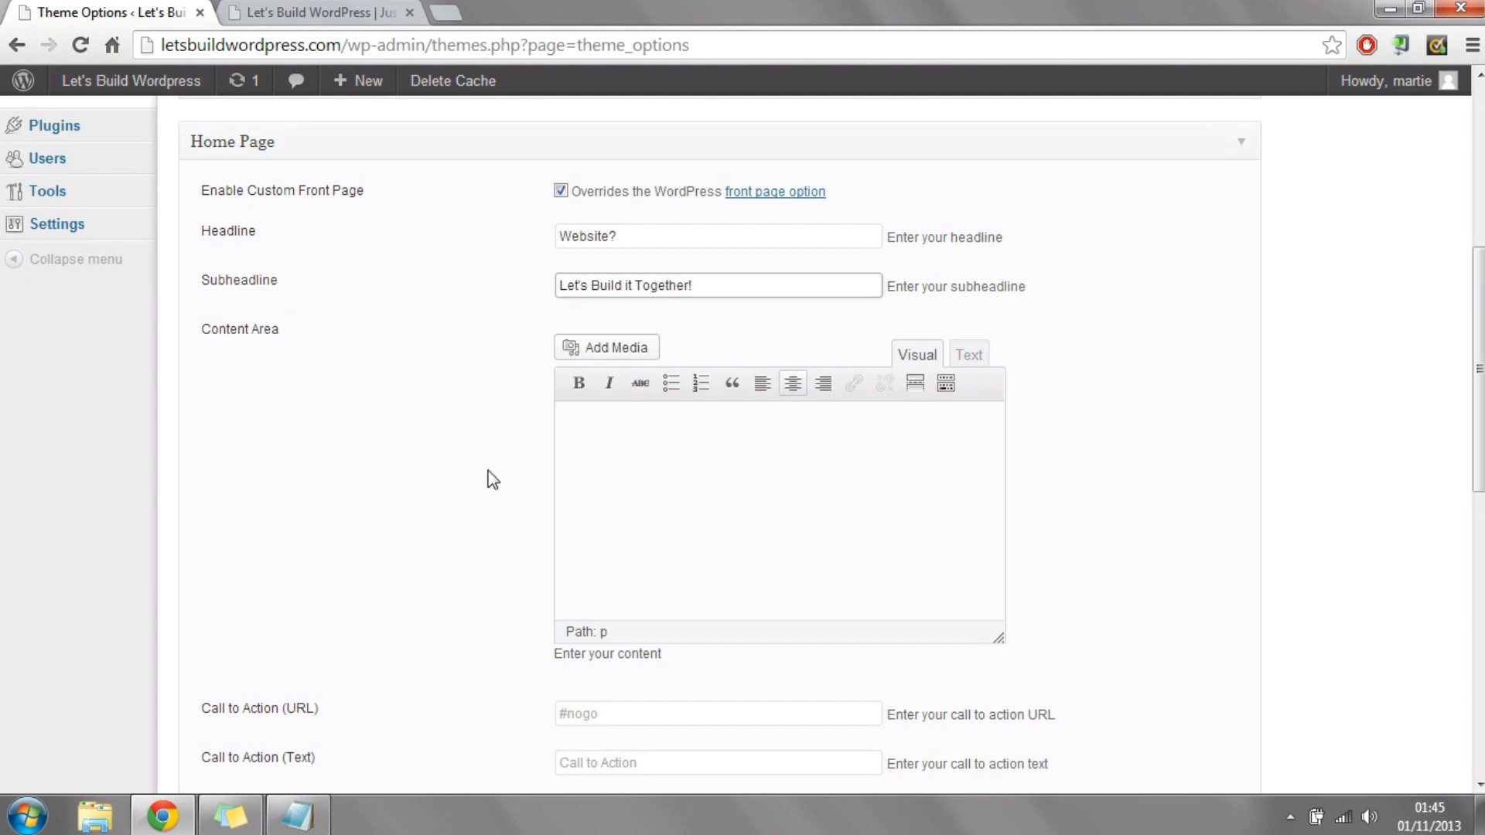
Step: Copy the "Learn how to build your very own website" paragraph from Sticky Notes into the home page's Content Area
left_click(657, 472)
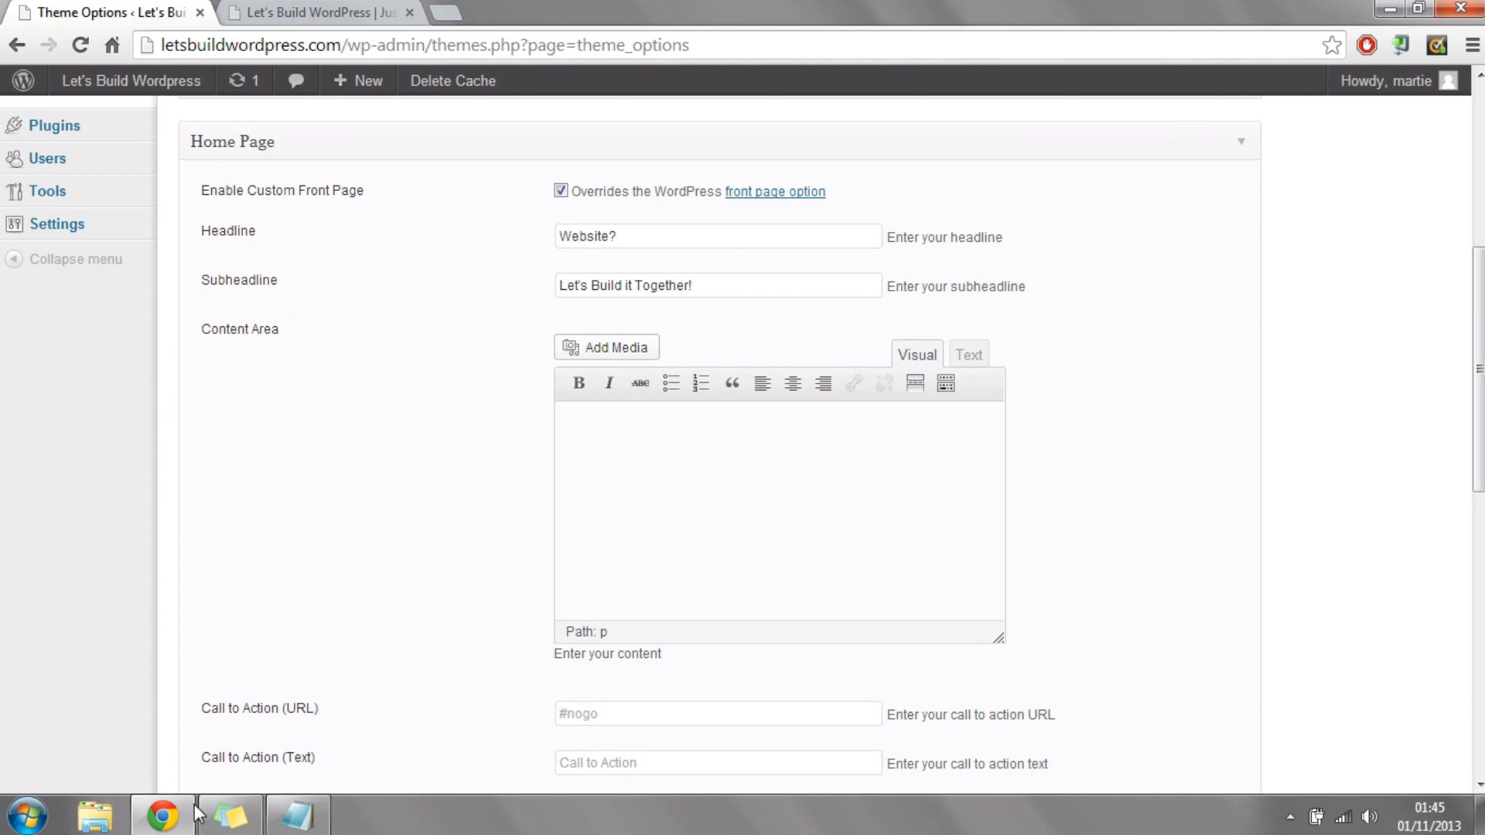
left_click(227, 813)
right_click(825, 683)
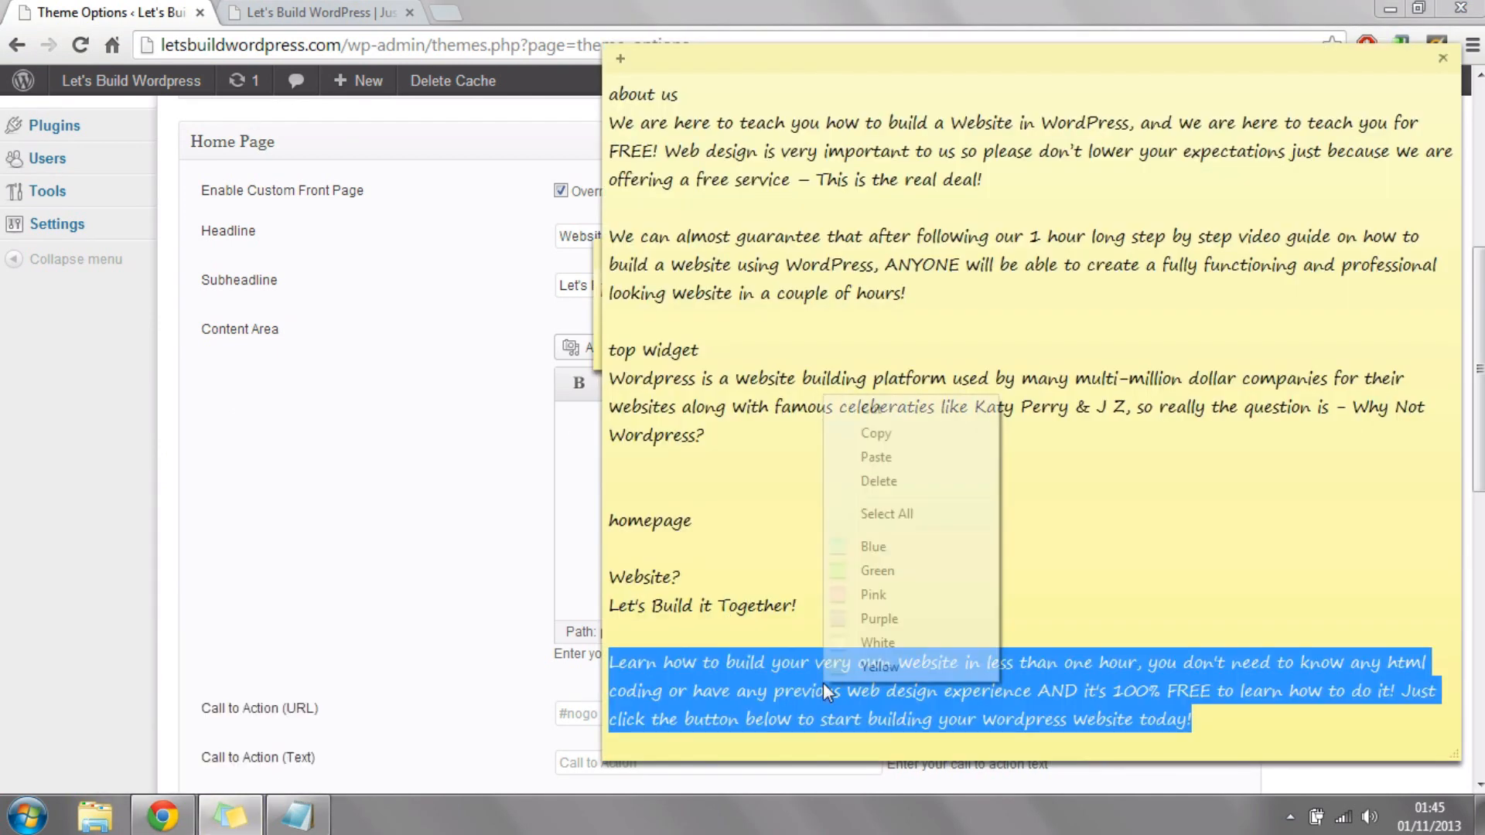
left_click(878, 432)
left_click(562, 477)
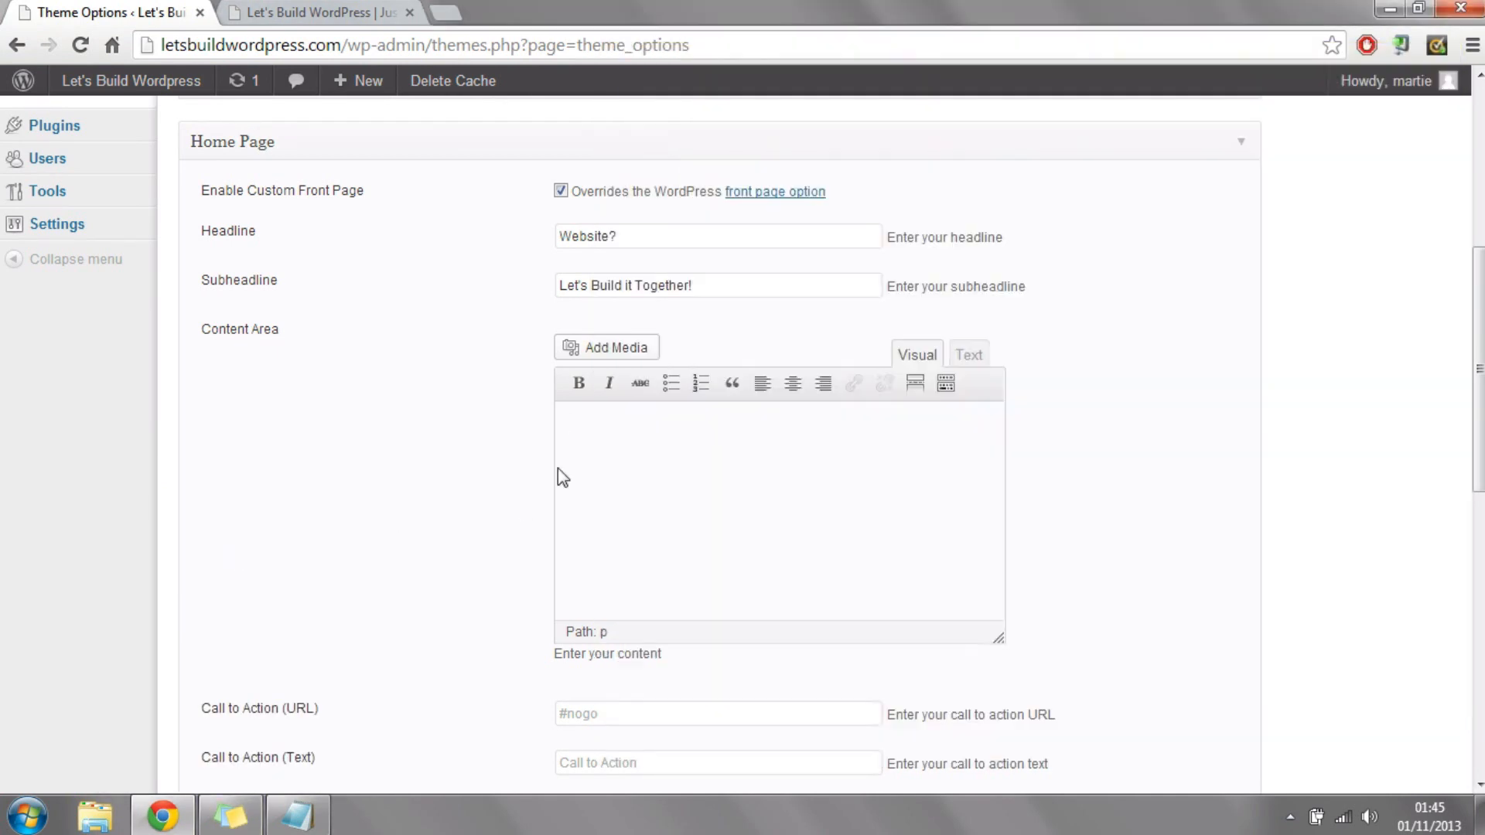
key("ctrl+v")
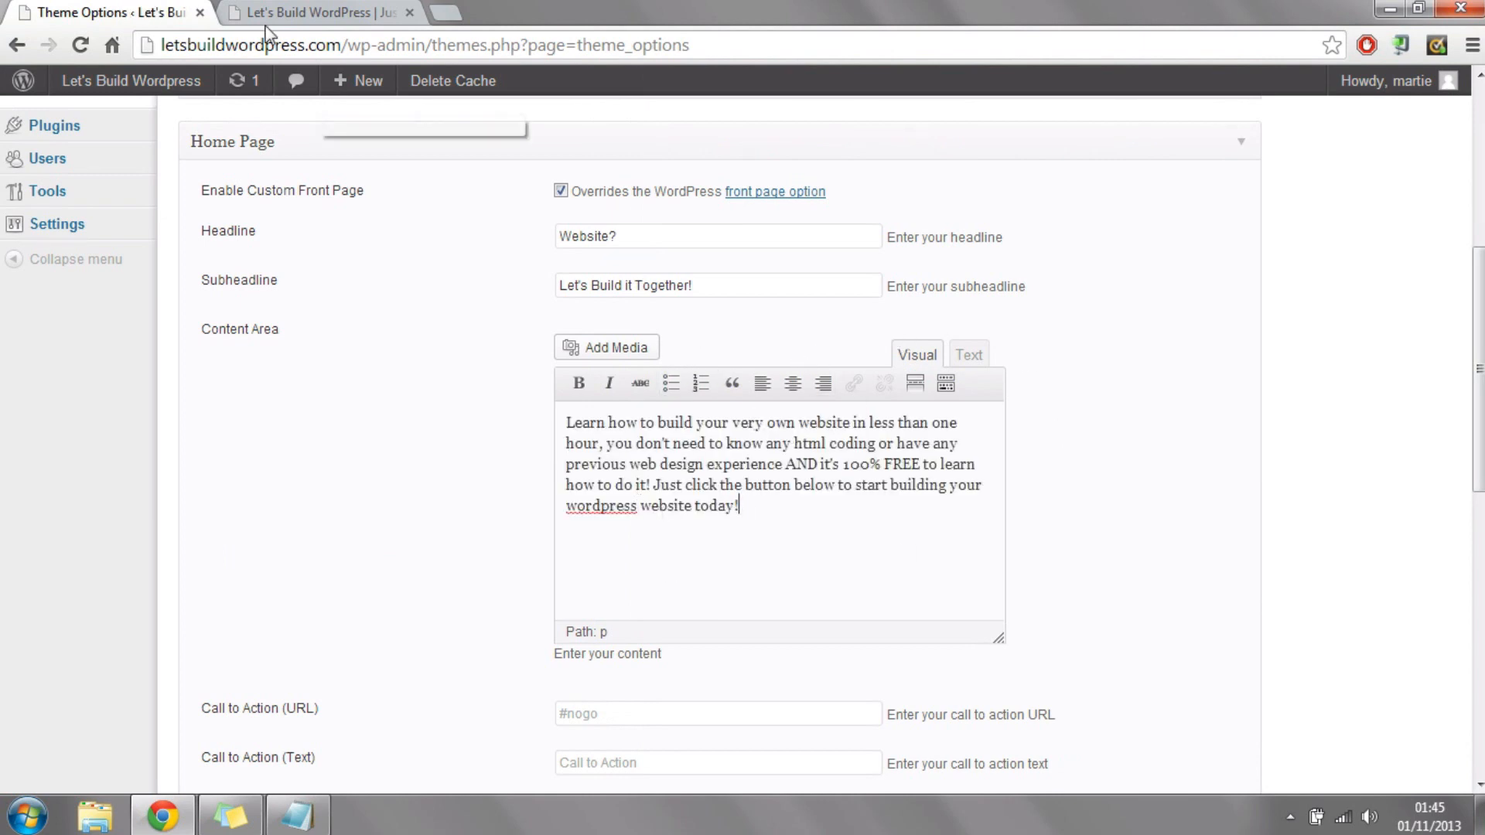
Step: Check the Call to Action button on the live home page and locate the Call to Action URL setting in the theme options
left_click(310, 13)
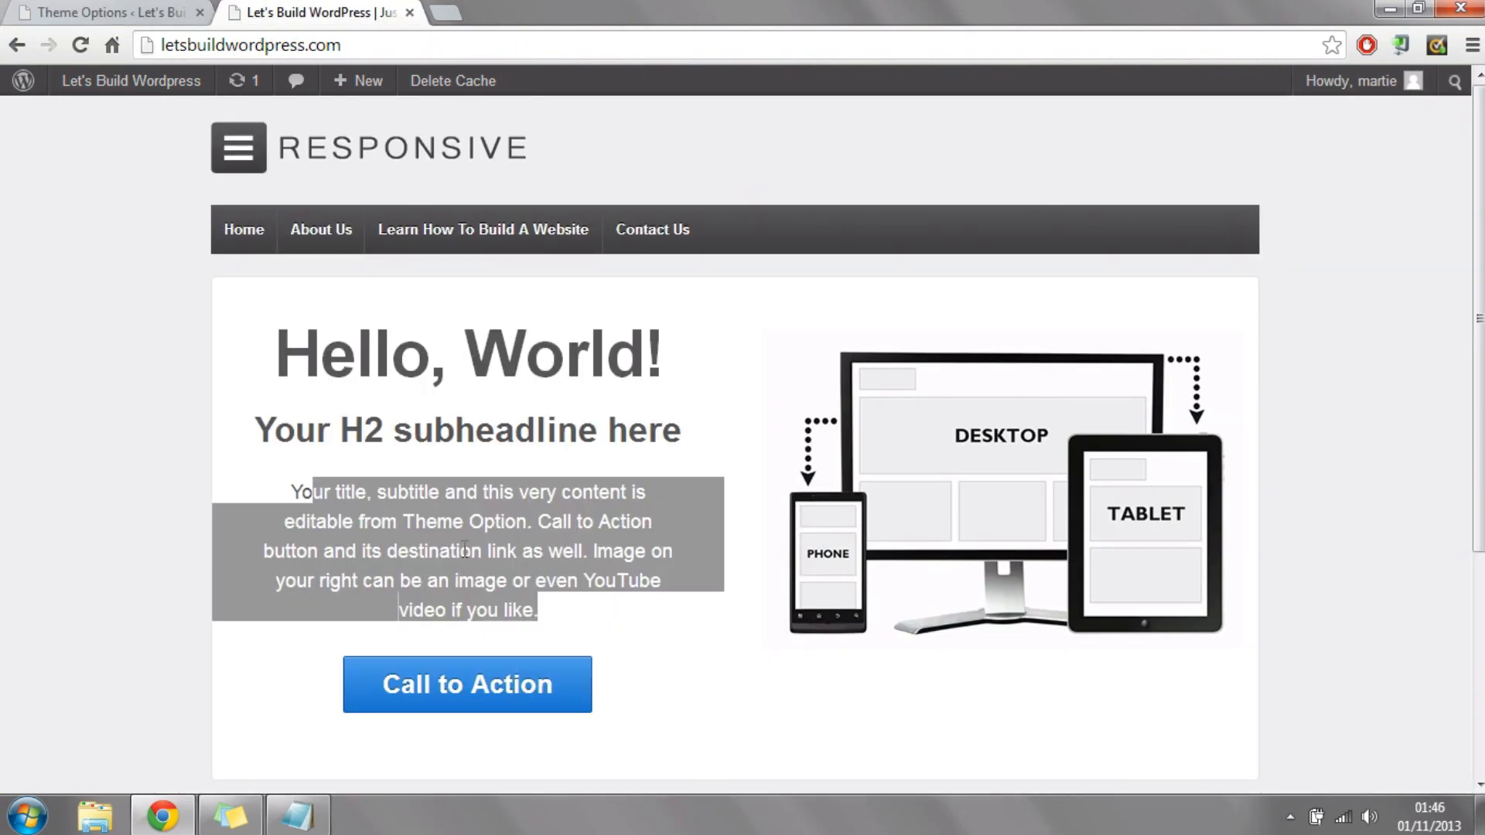
left_click(78, 13)
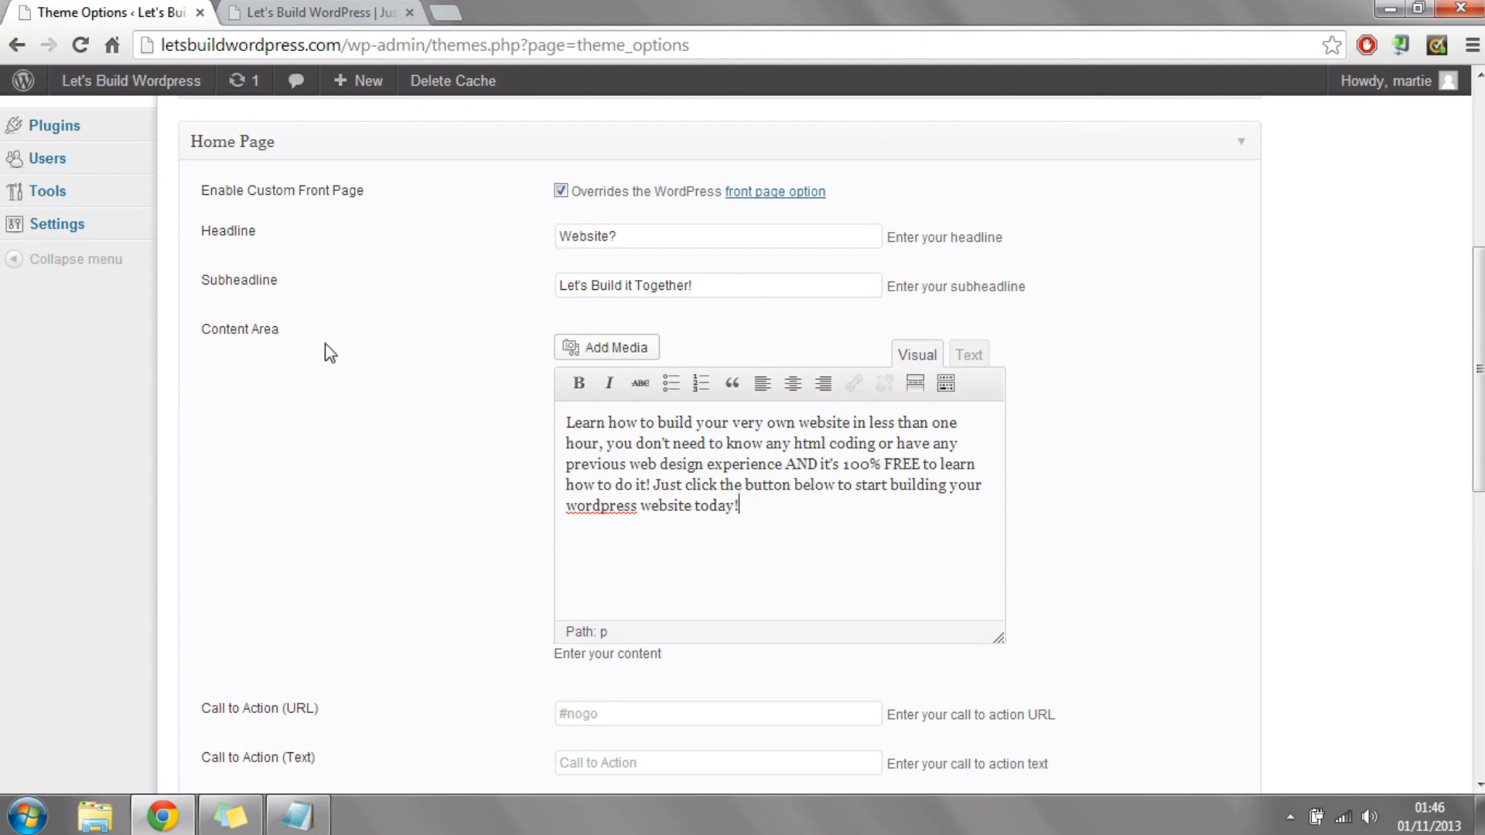
scroll(1121, 415, "down", 3)
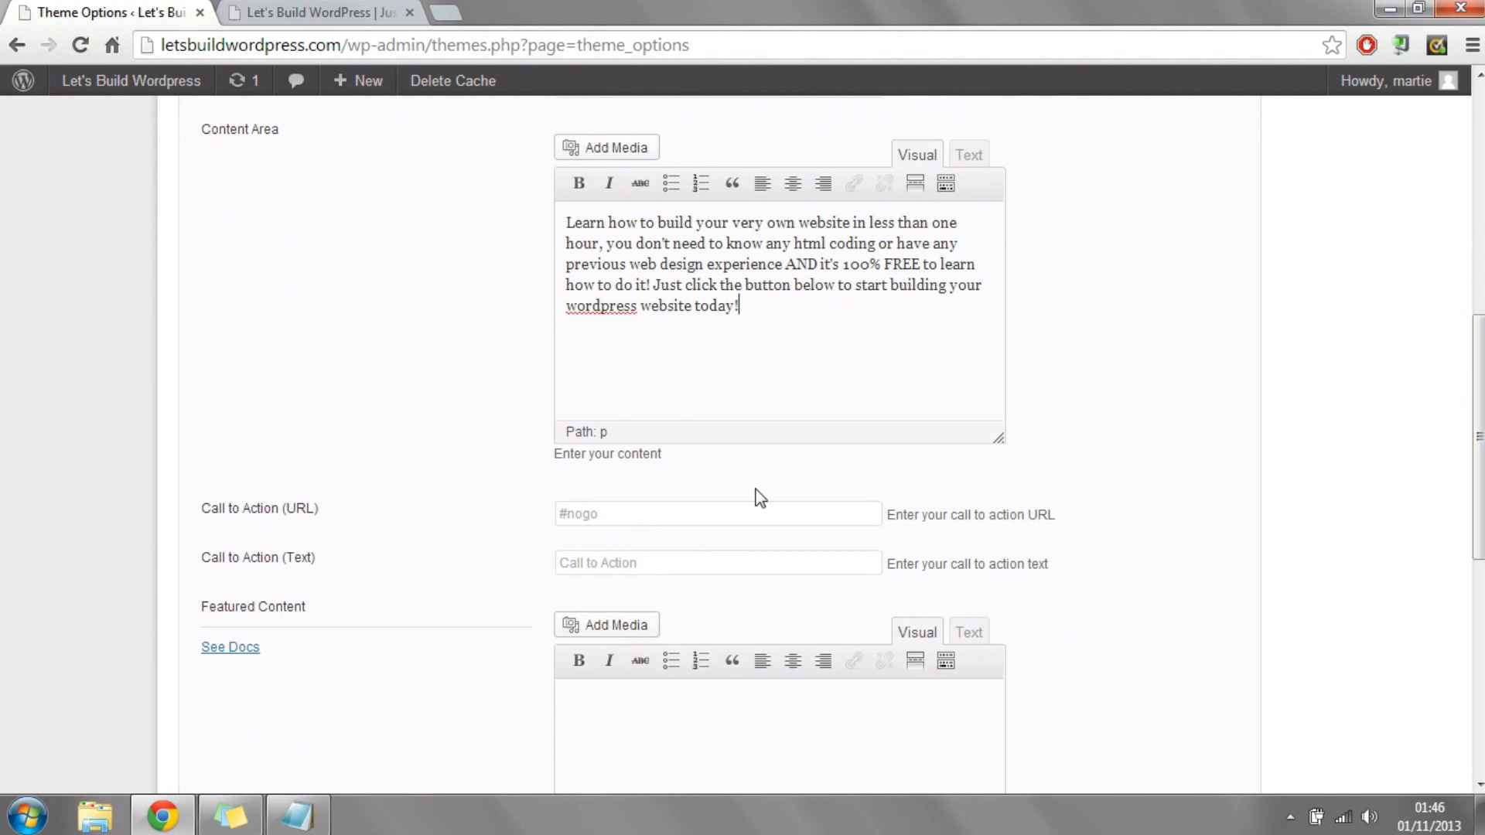
left_click_drag(219, 511, 331, 513)
left_click(680, 517)
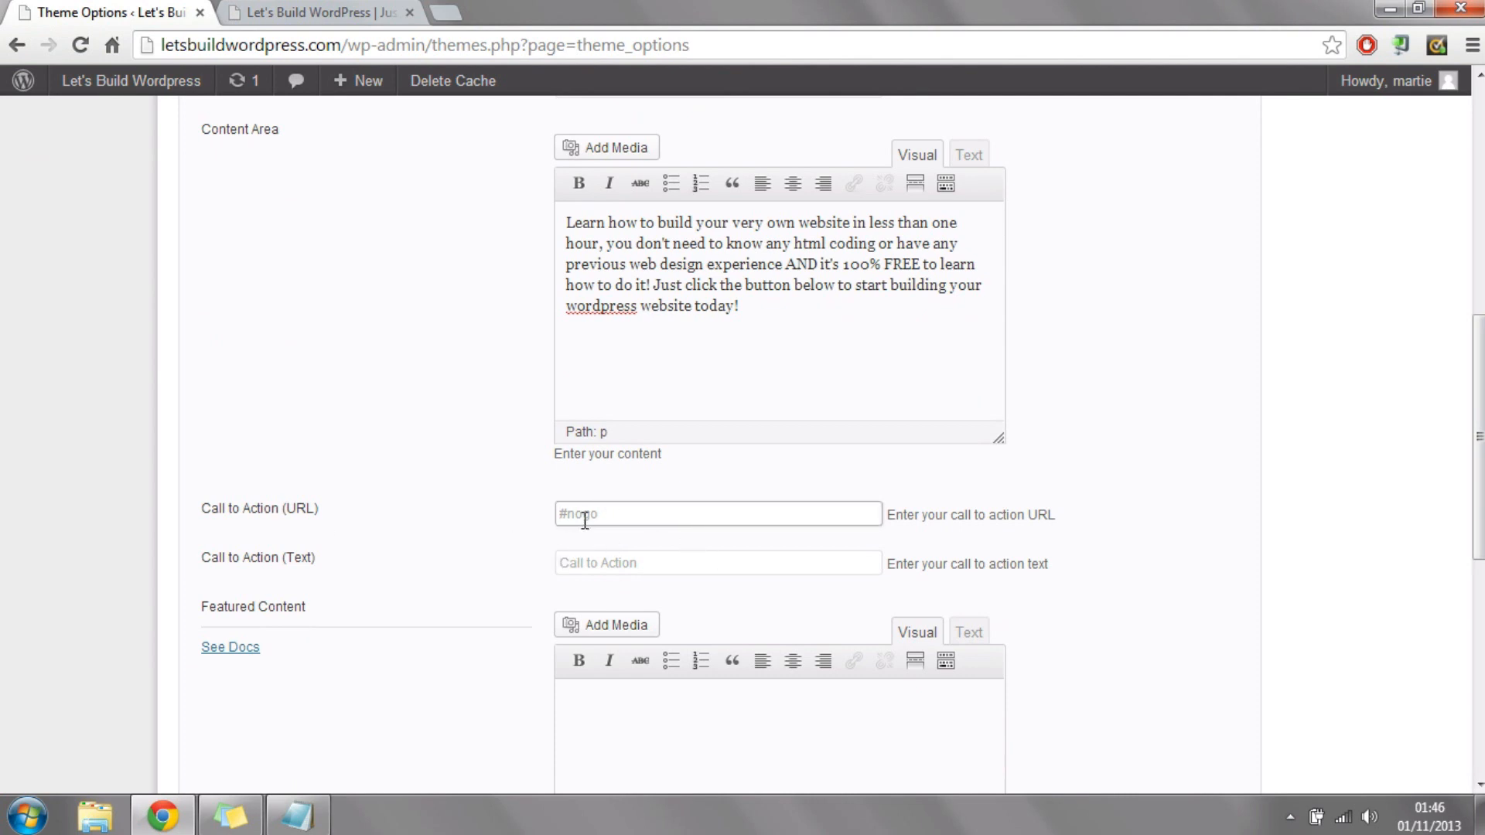
Step: Copy the live Learn How To Build A Website page's address, letsbuildwordpress.com/learn-how-to-build-a-website-3/, into the Call to Action URL
left_click(327, 11)
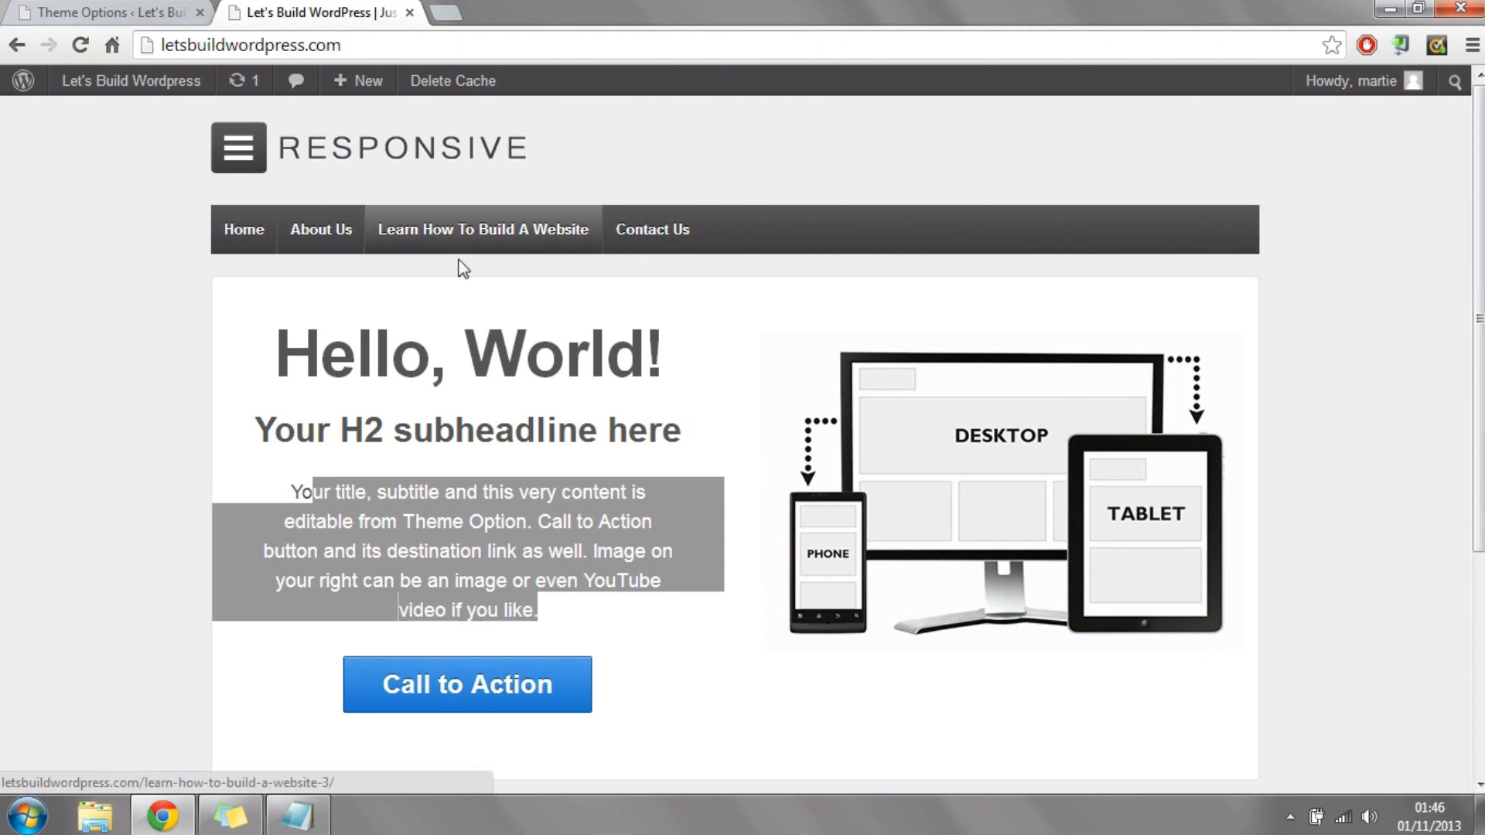
left_click(489, 235)
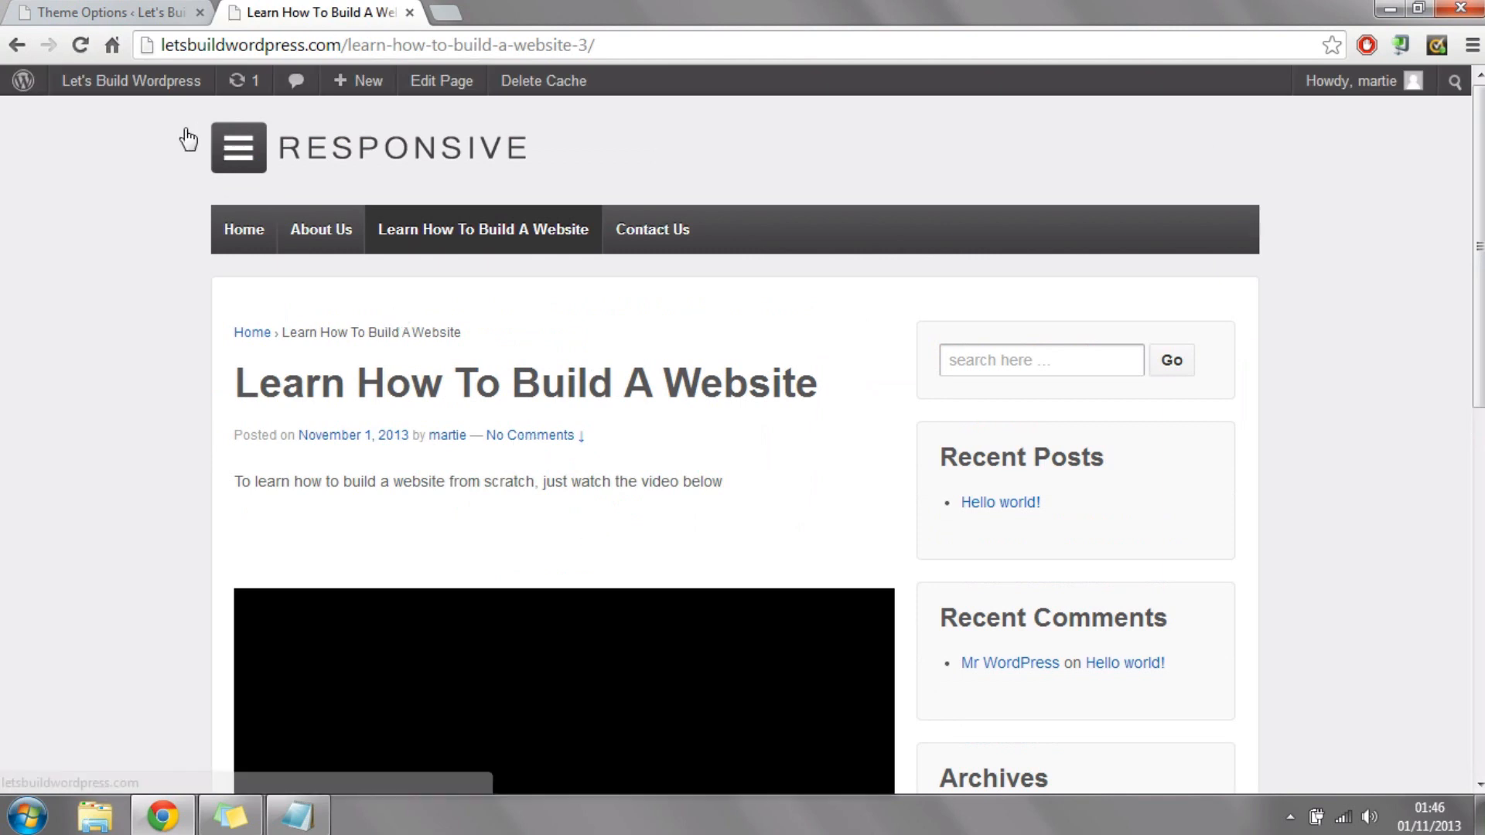
left_click(62, 10)
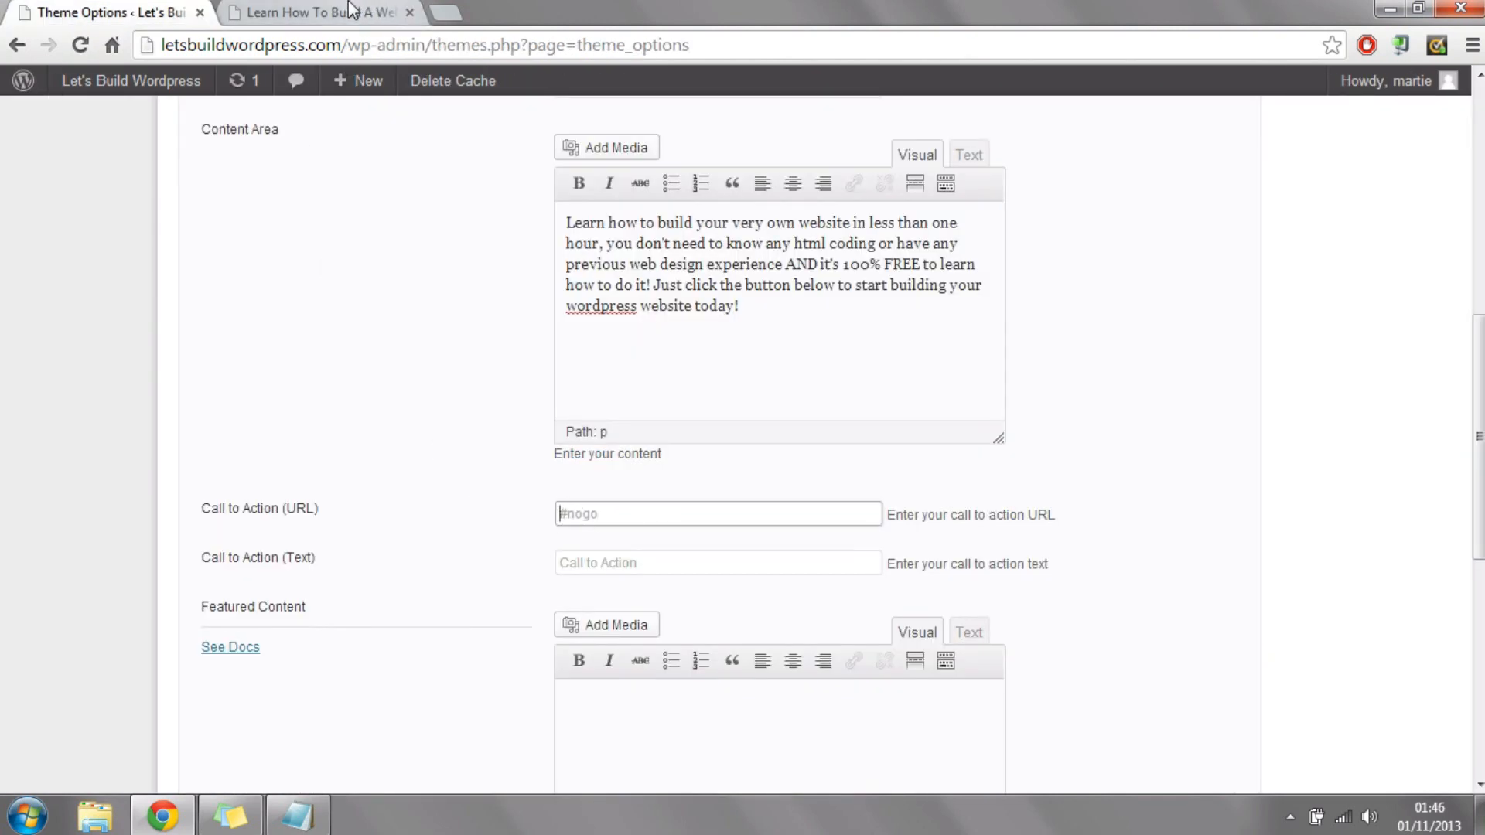
left_click(399, 10)
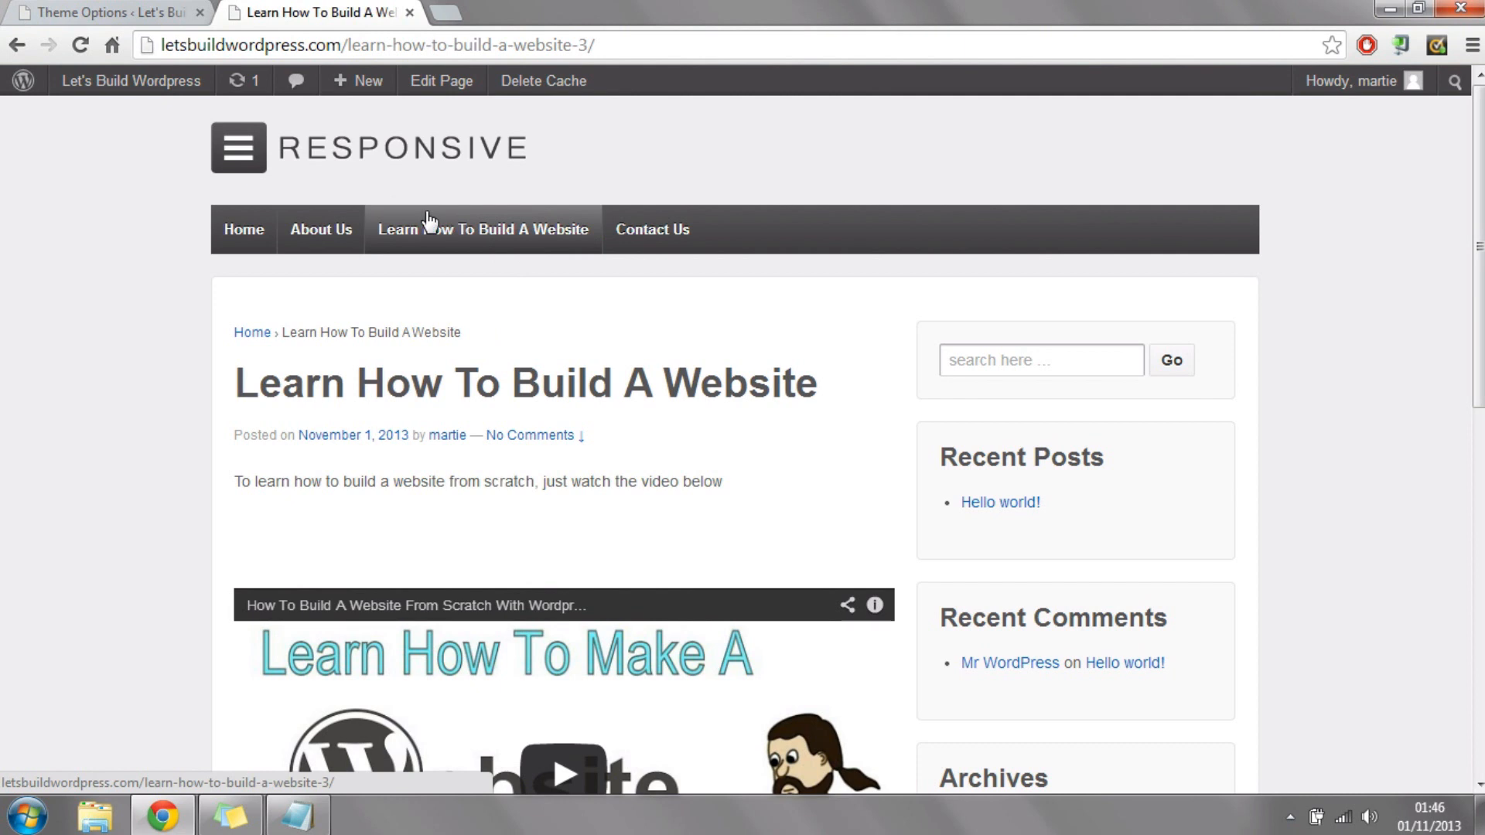
left_click(463, 44)
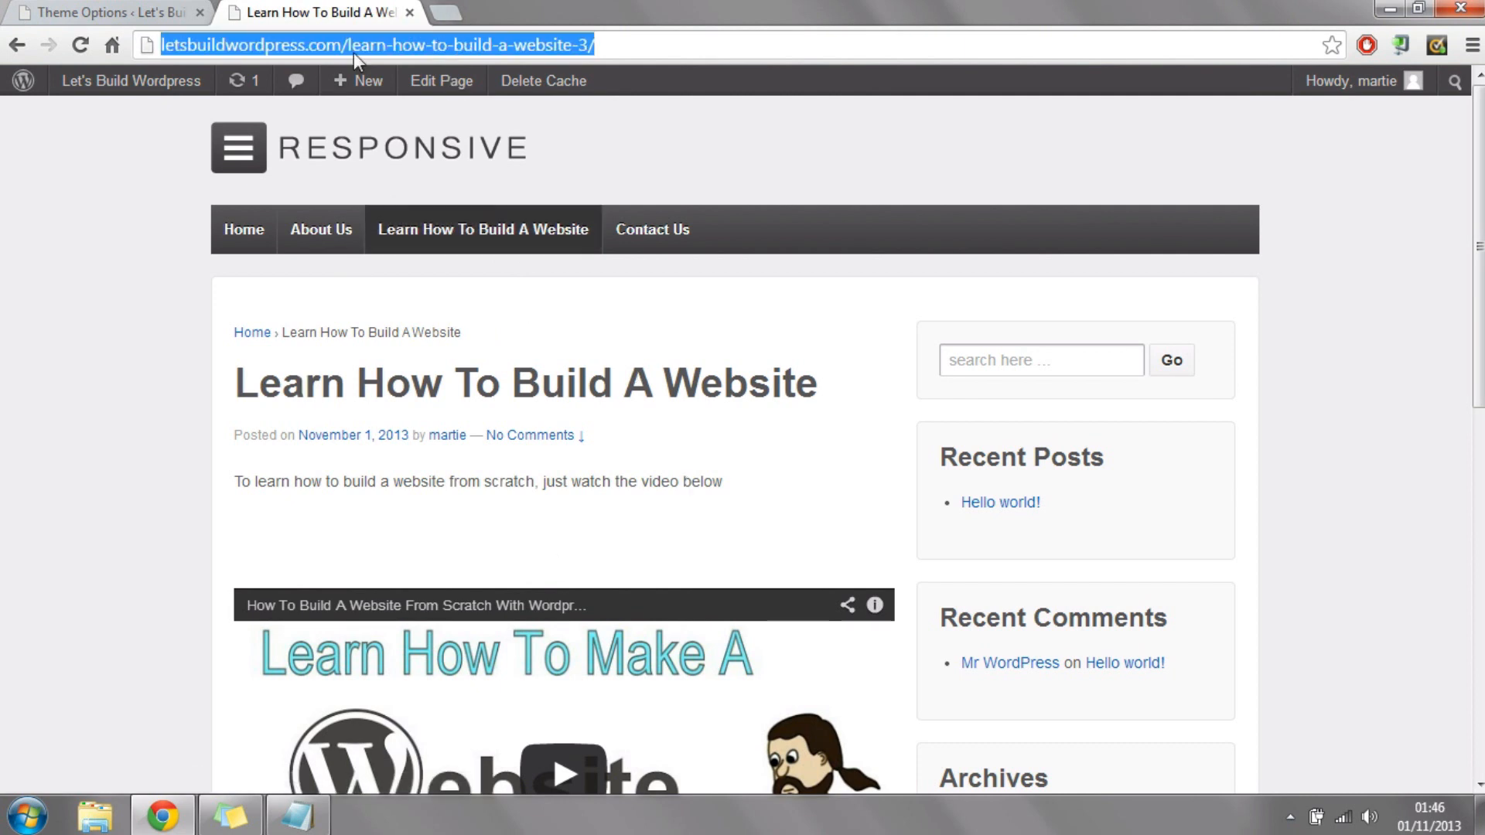
right_click(378, 43)
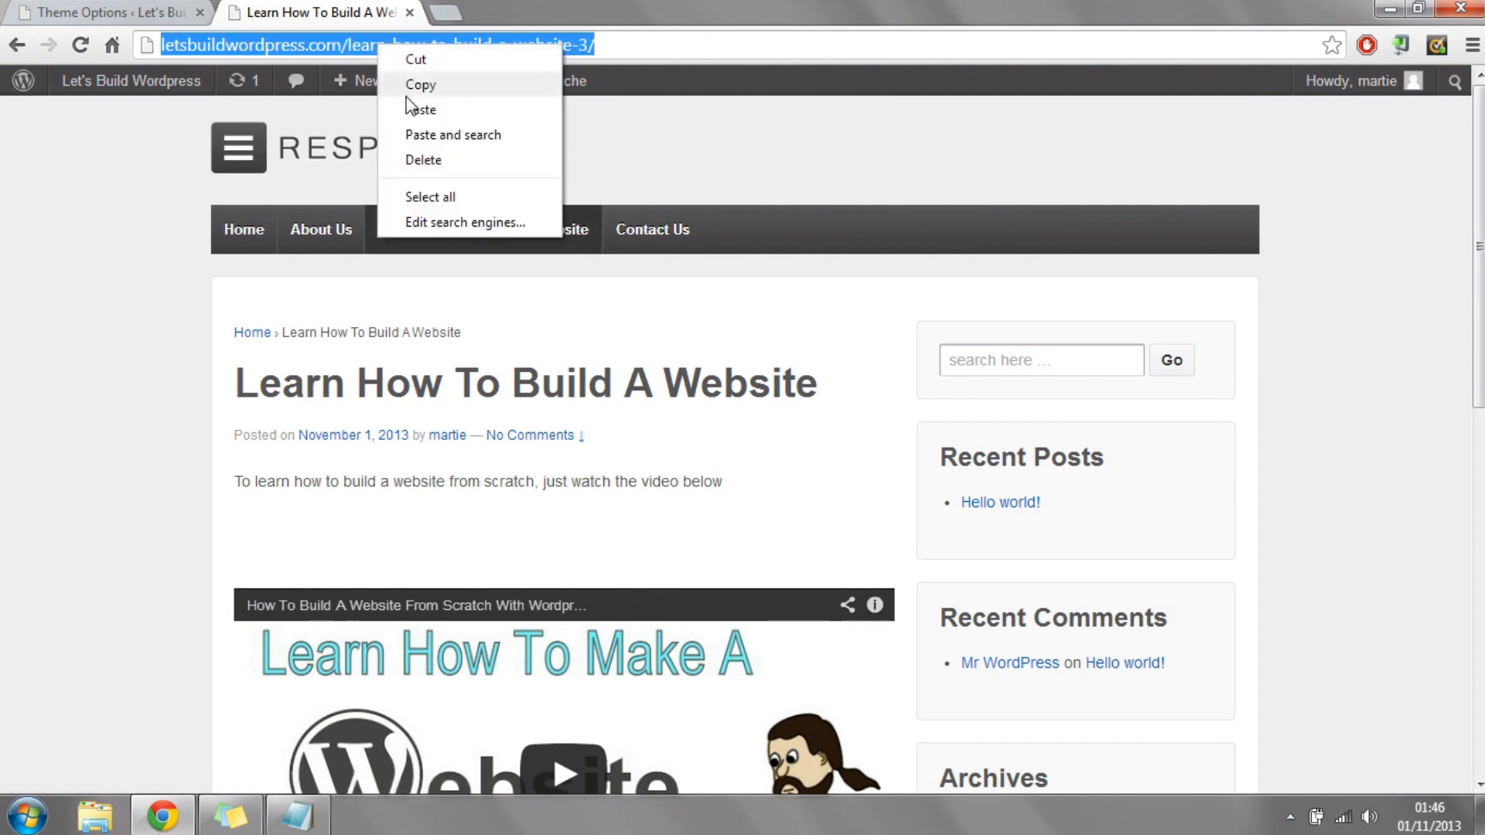
left_click(420, 86)
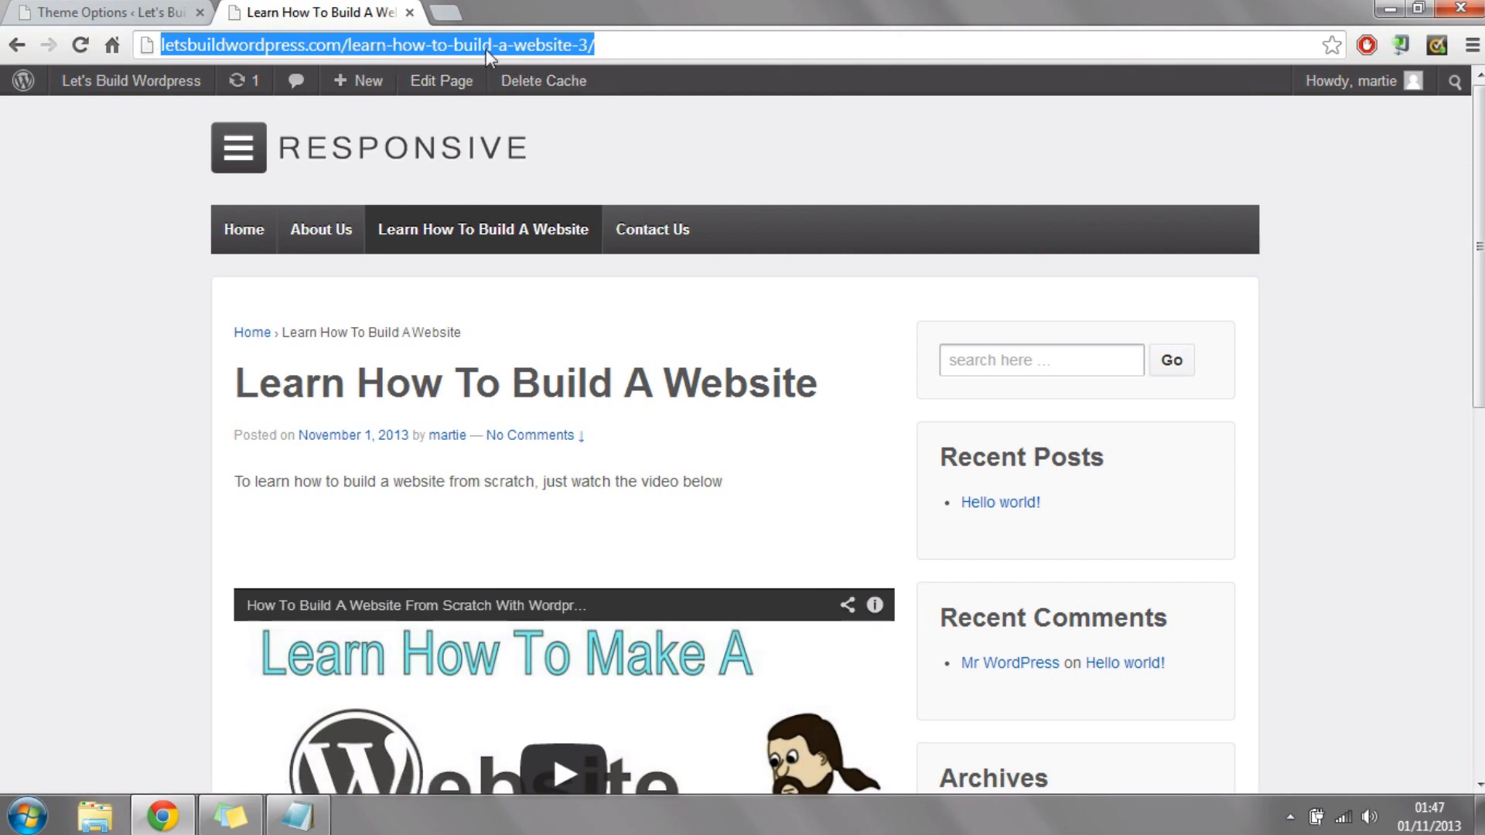
left_click(122, 10)
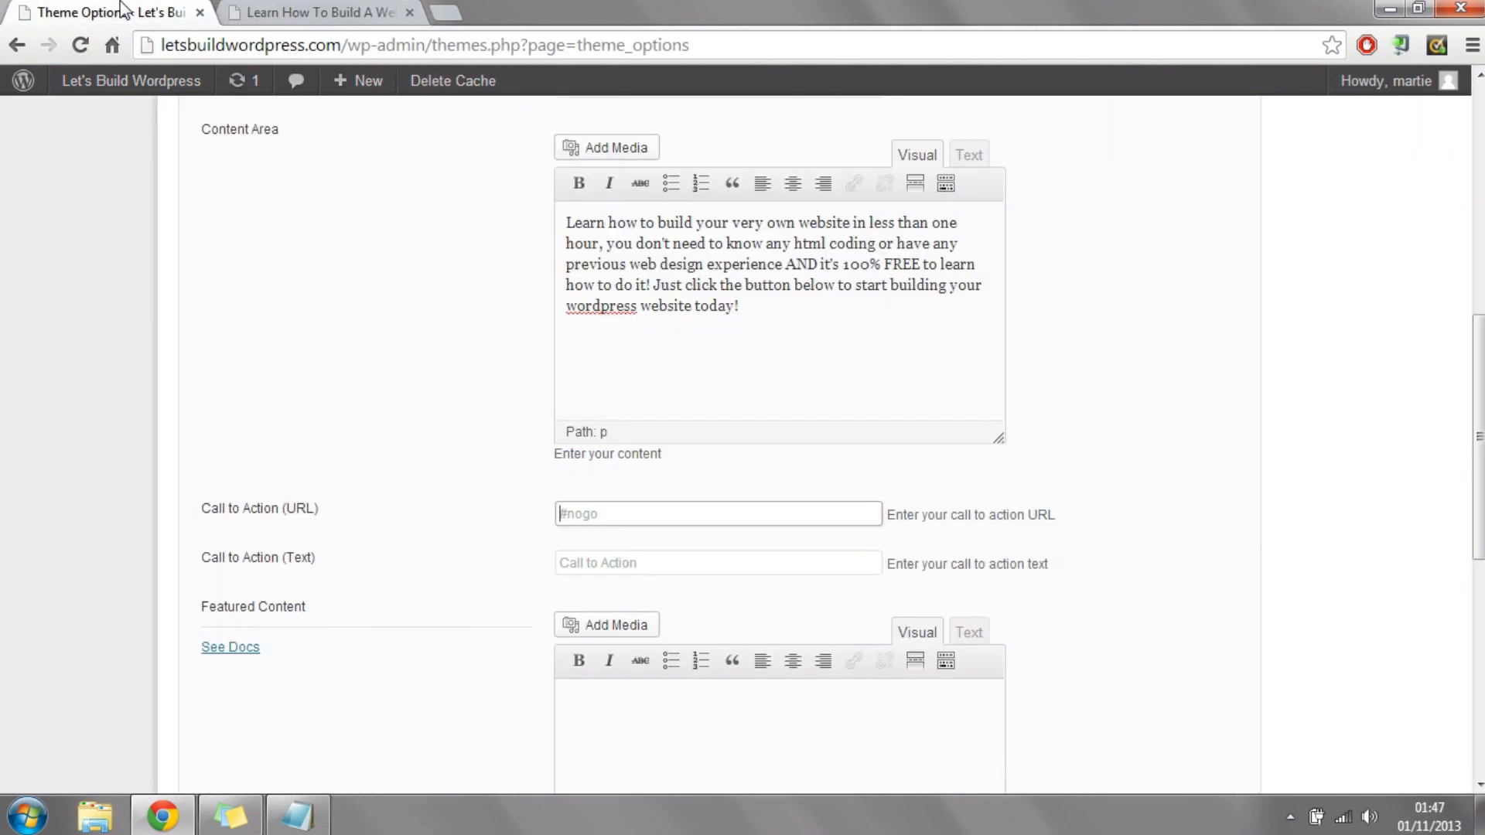
right_click(587, 514)
left_click(673, 296)
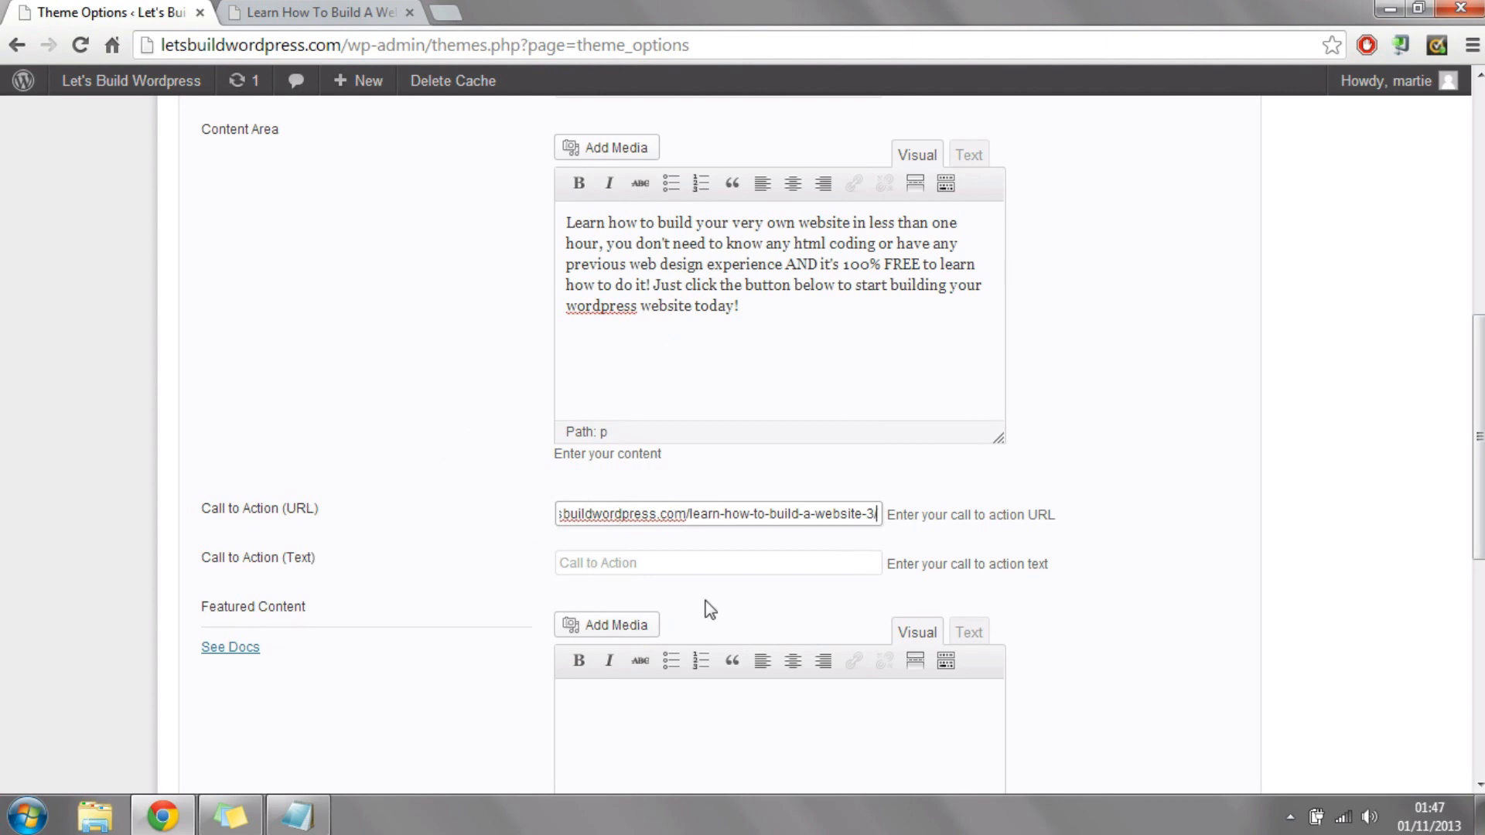
left_click(333, 9)
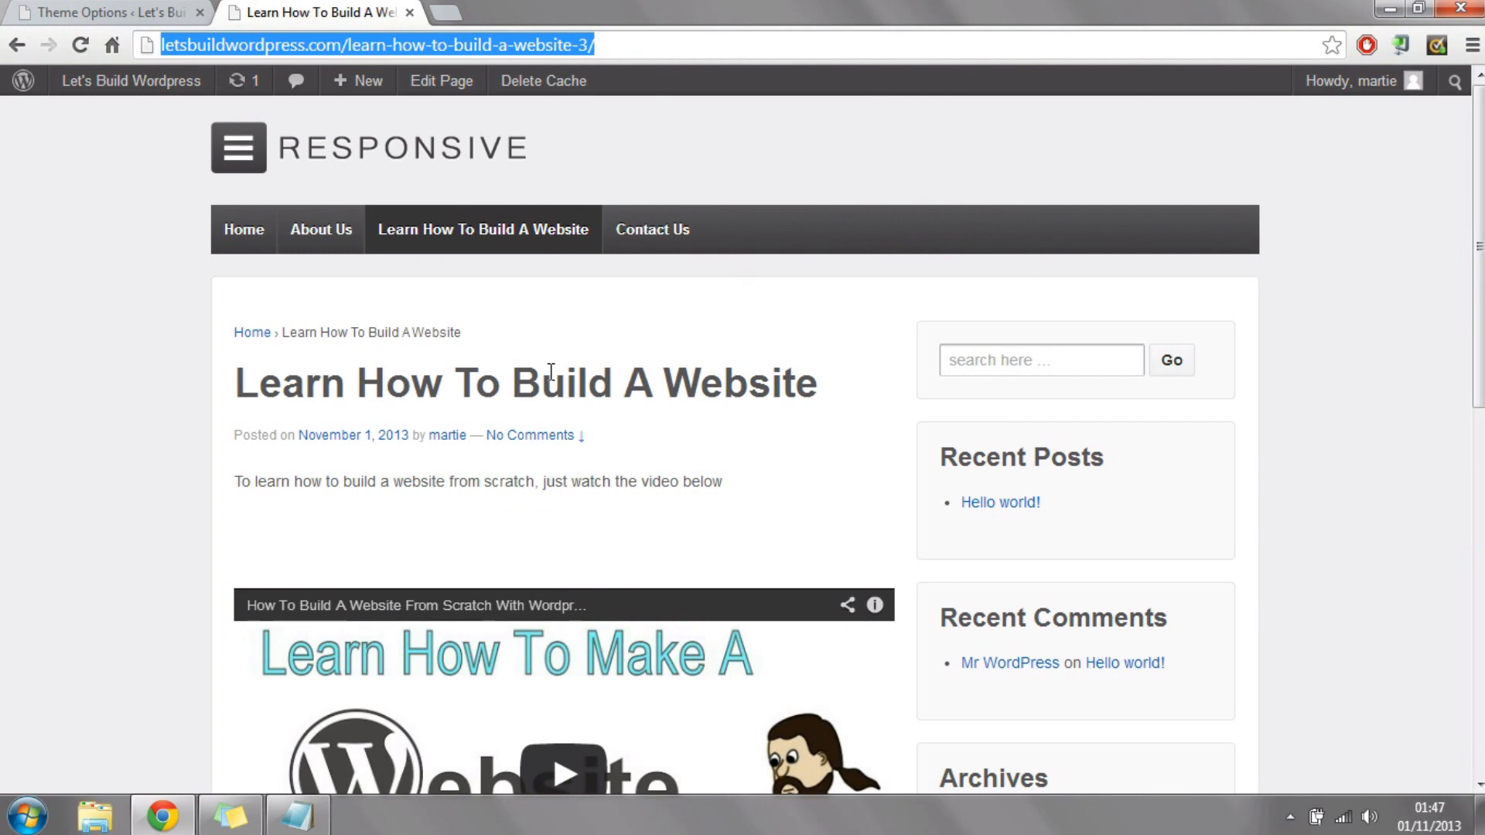
left_click(90, 9)
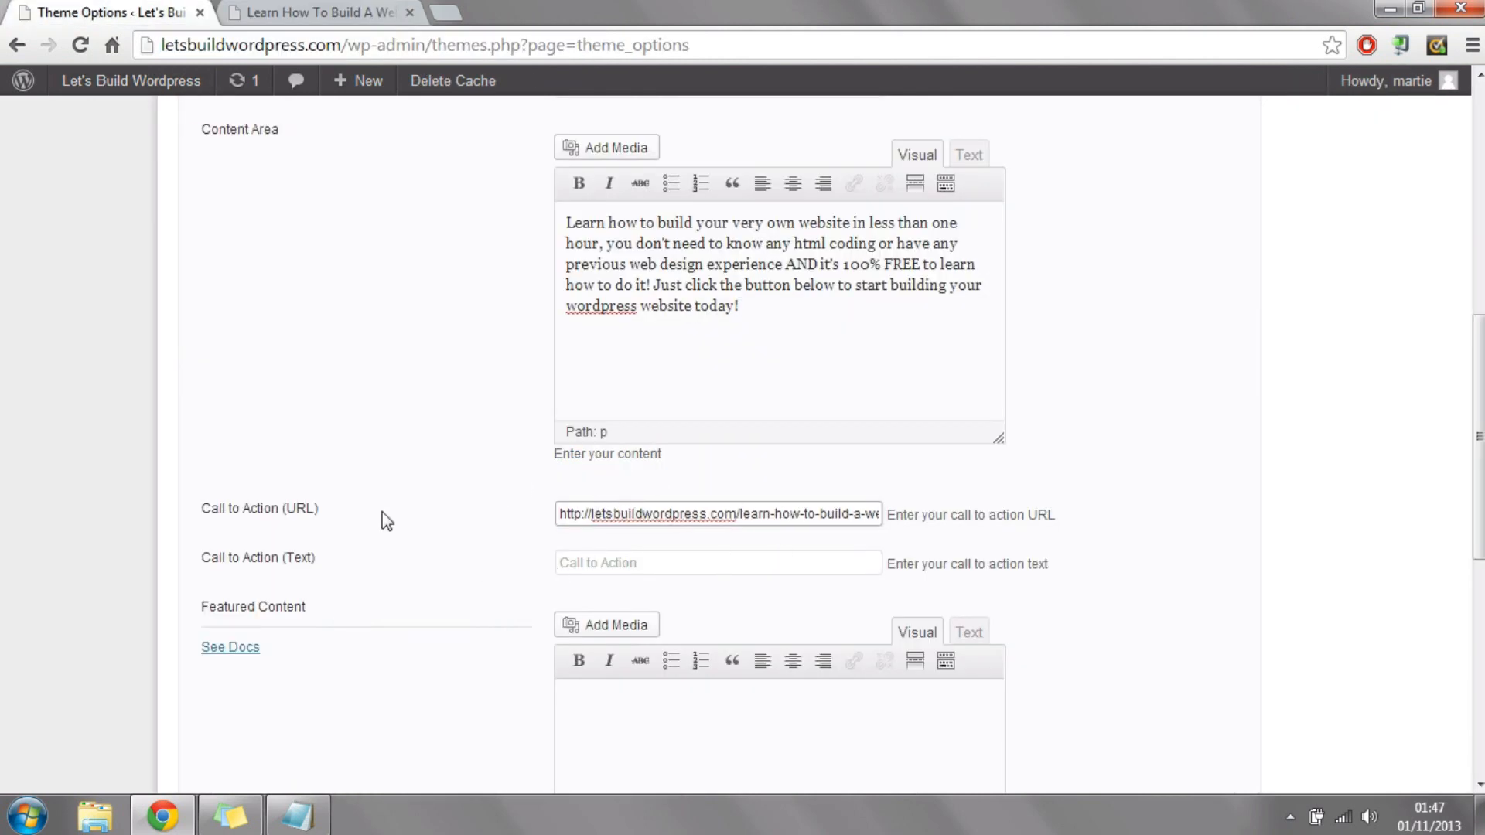
Step: Check the Call to Action button on the live home page and set the Call to Action text to "Start Building!"
left_click_drag(193, 556, 311, 561)
left_click(379, 560)
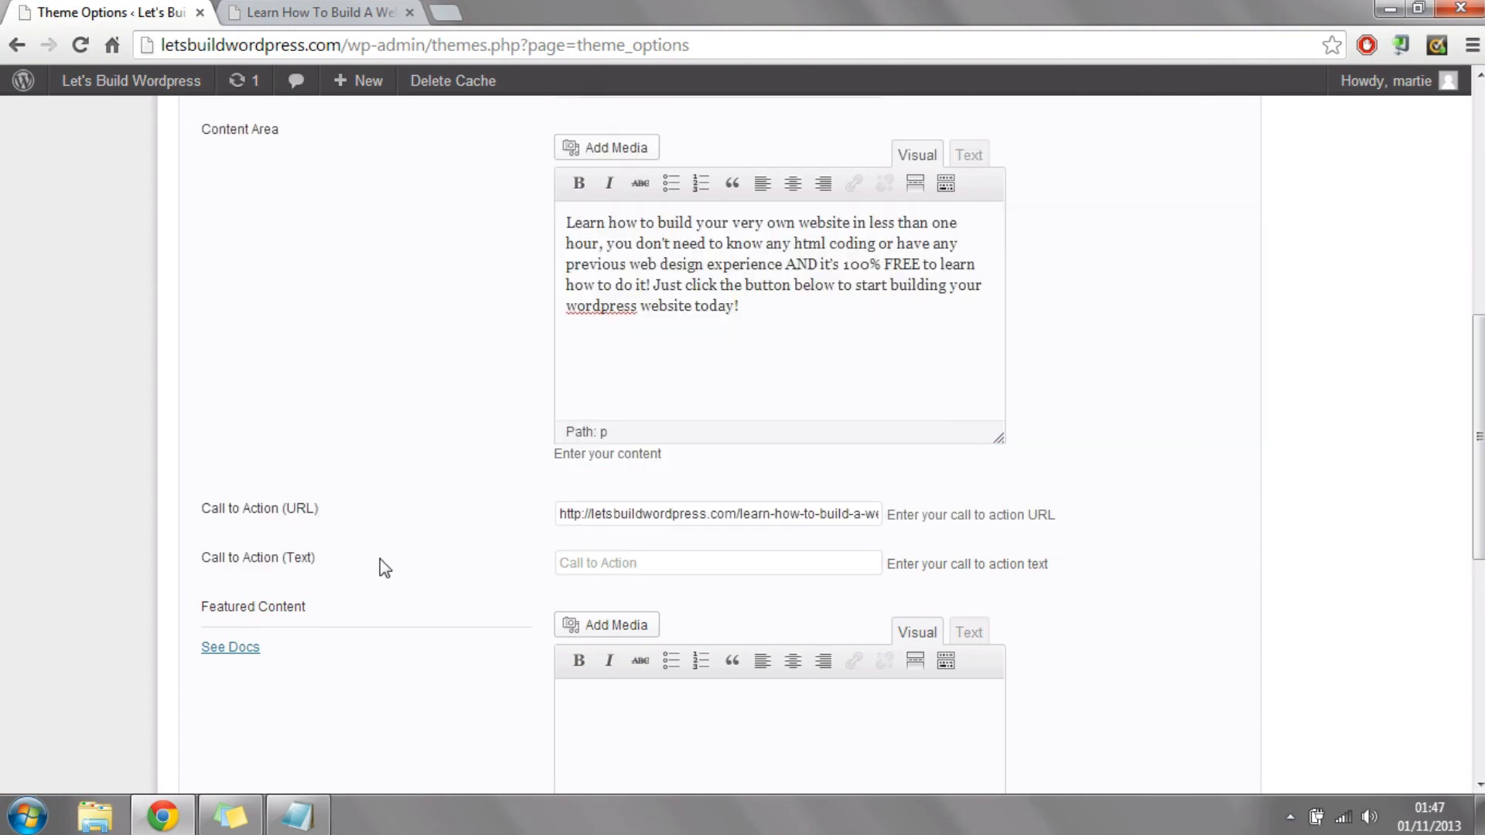
left_click(577, 557)
left_click(321, 12)
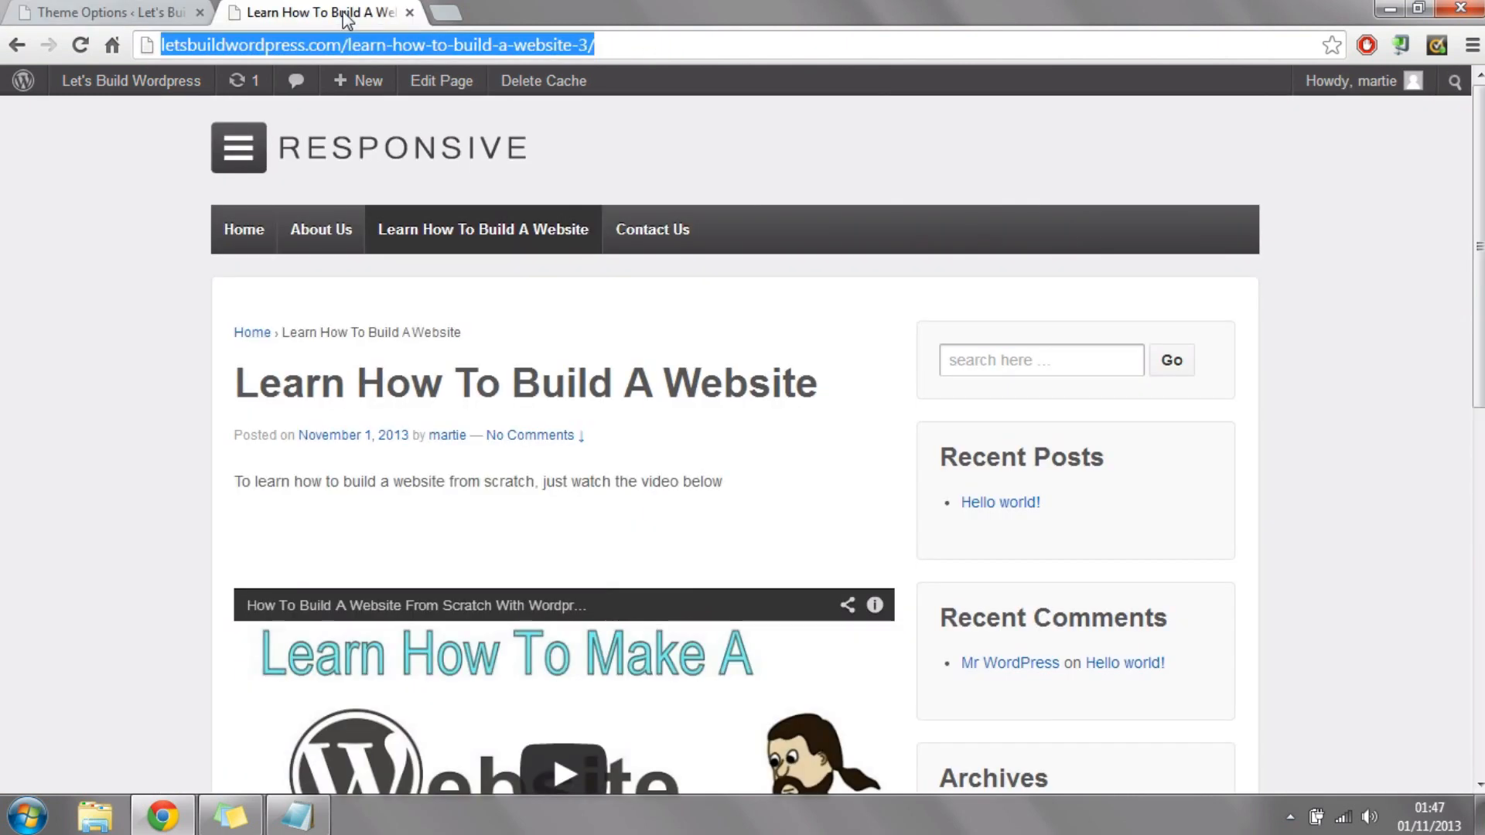
left_click(256, 241)
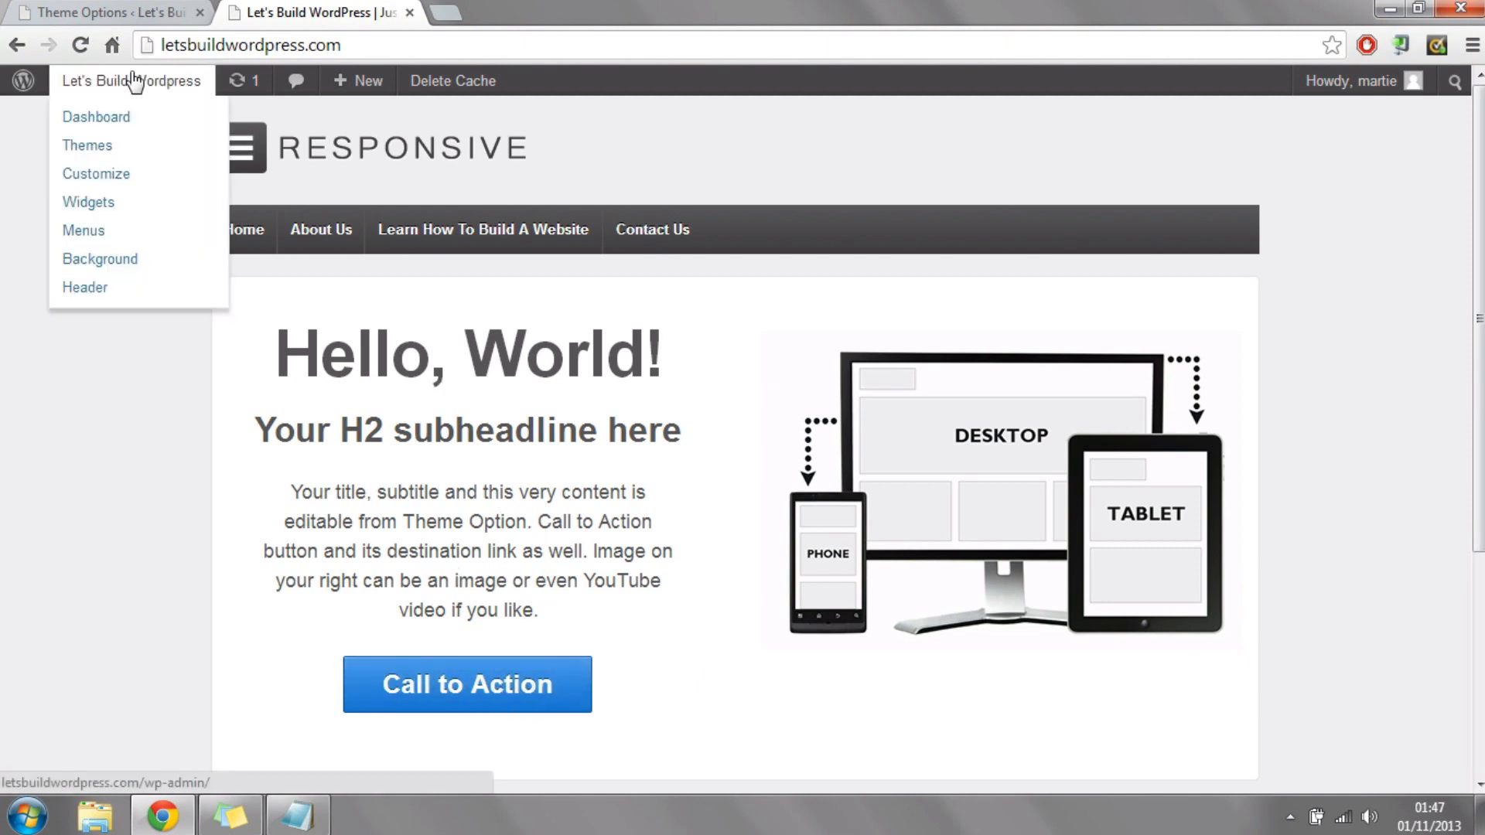
left_click(113, 12)
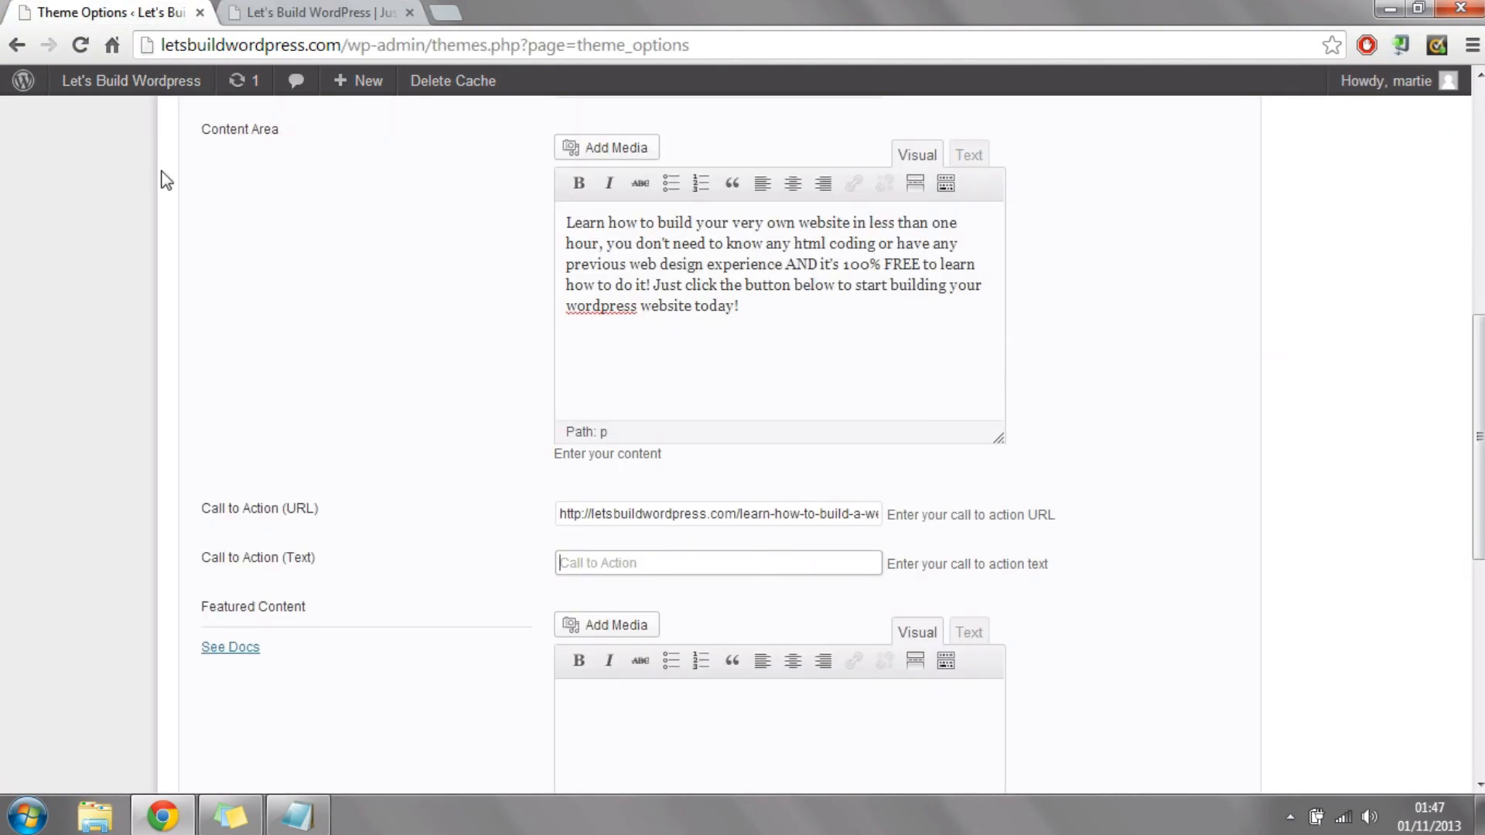
type("Start Building!")
Step: Compare the Featured Content setting with the live home page image and upload "wordpress 300x300 (homepage)" from the Wordpress folder for it
scroll(1479, 433, "down", 3)
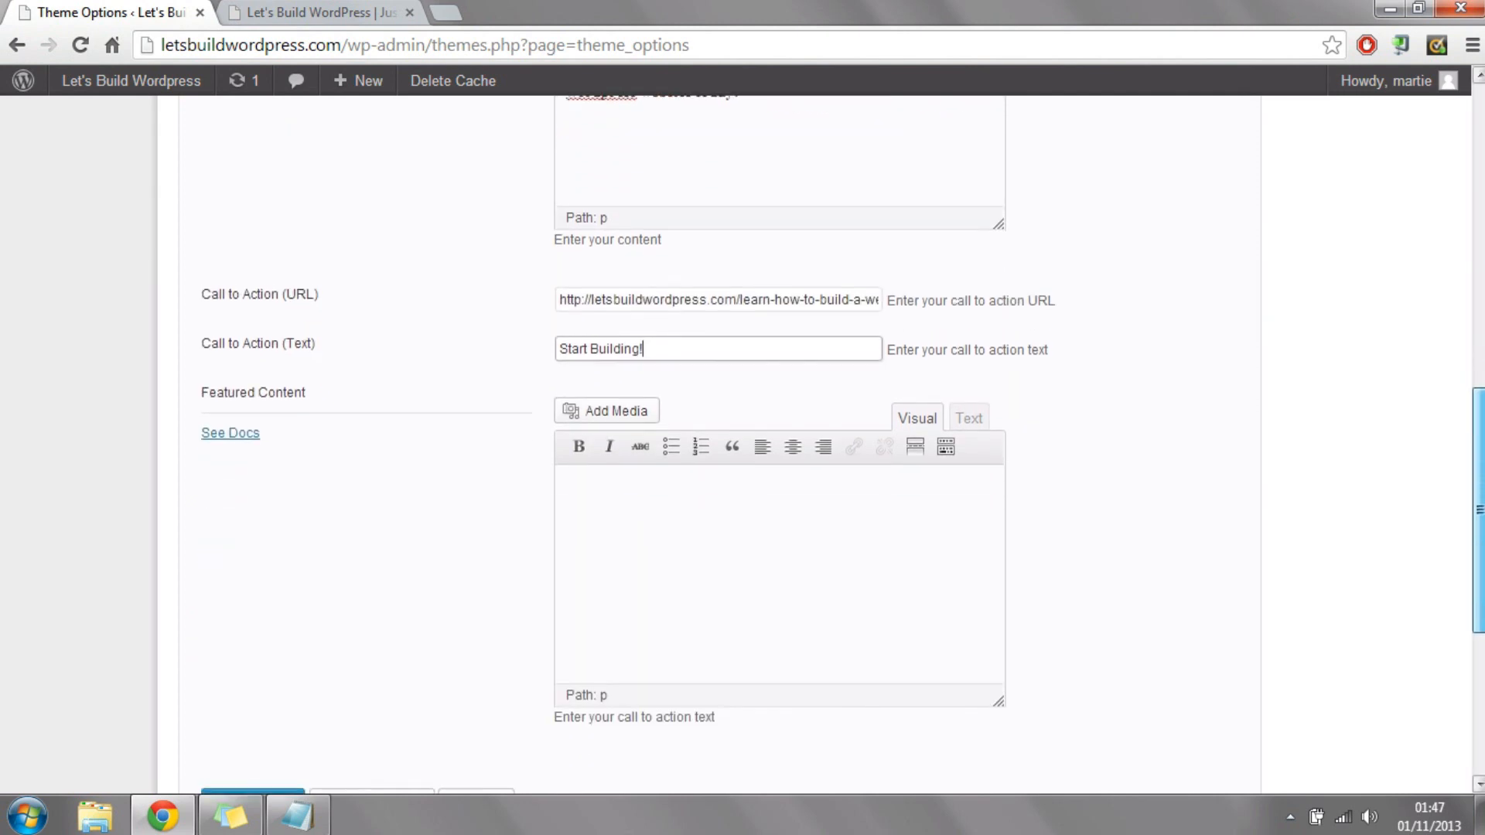
left_click_drag(208, 389, 319, 387)
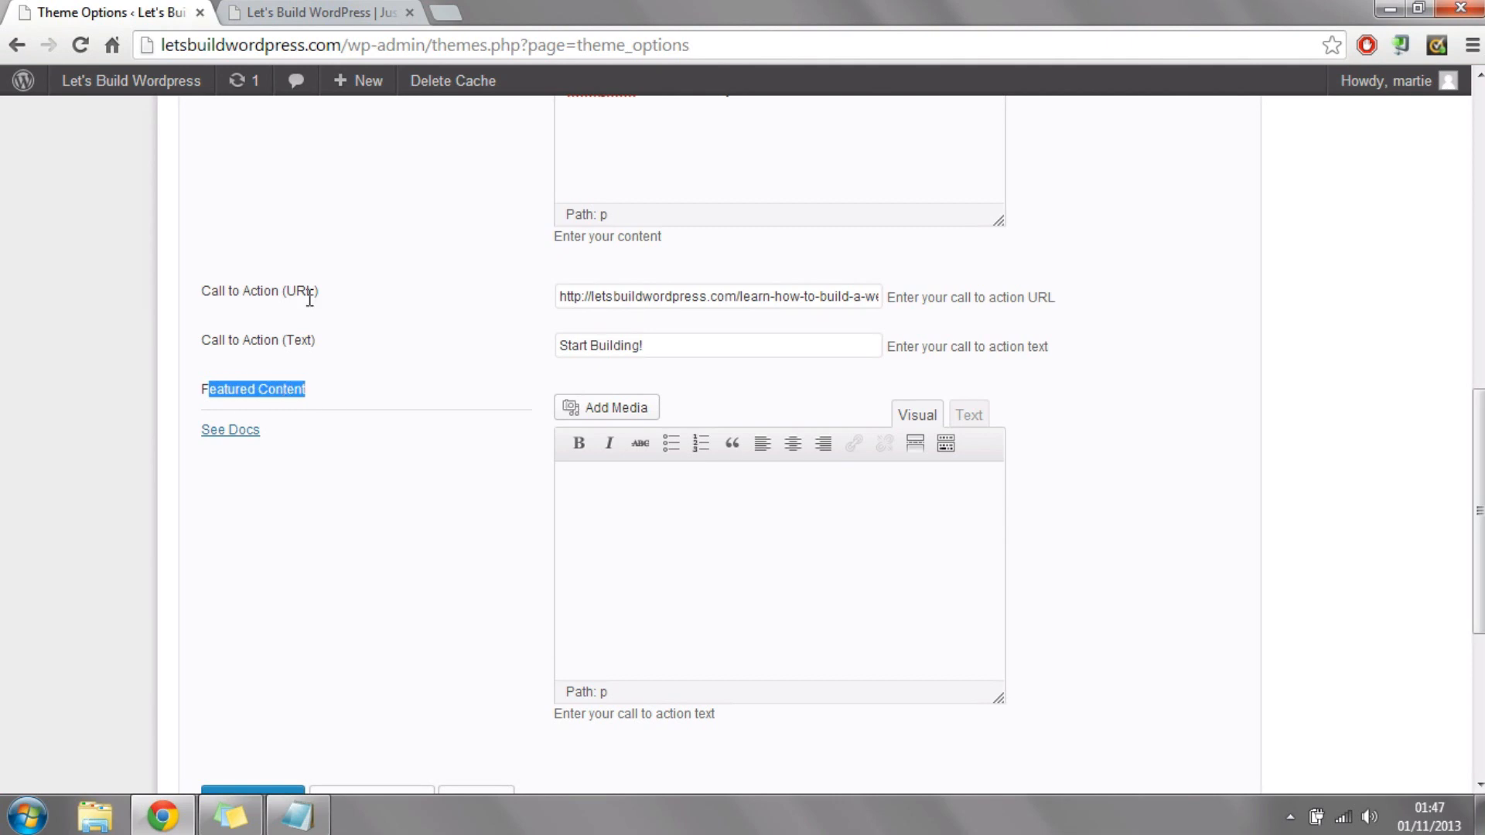
left_click(318, 23)
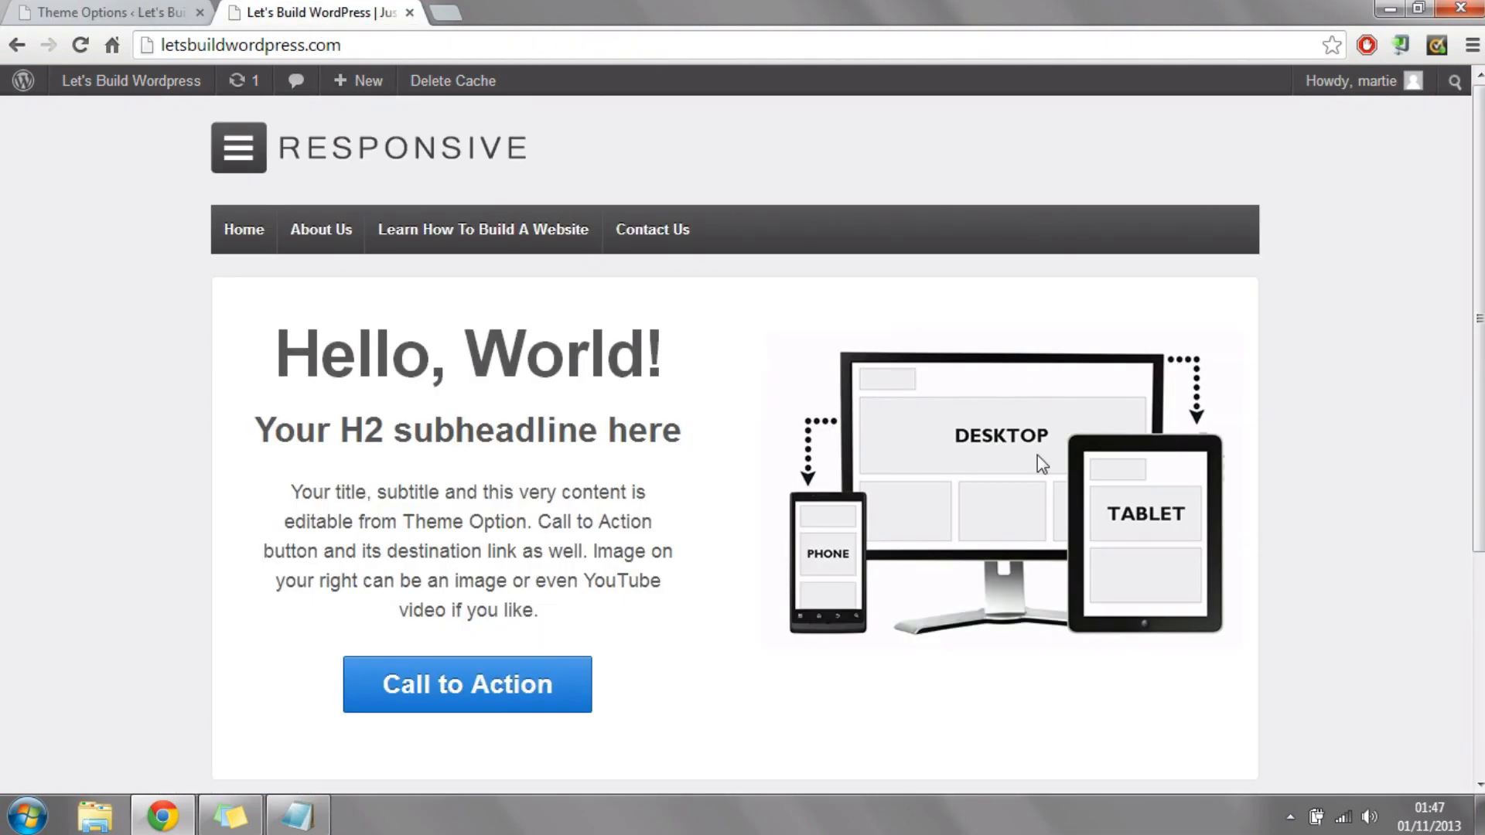
left_click(62, 12)
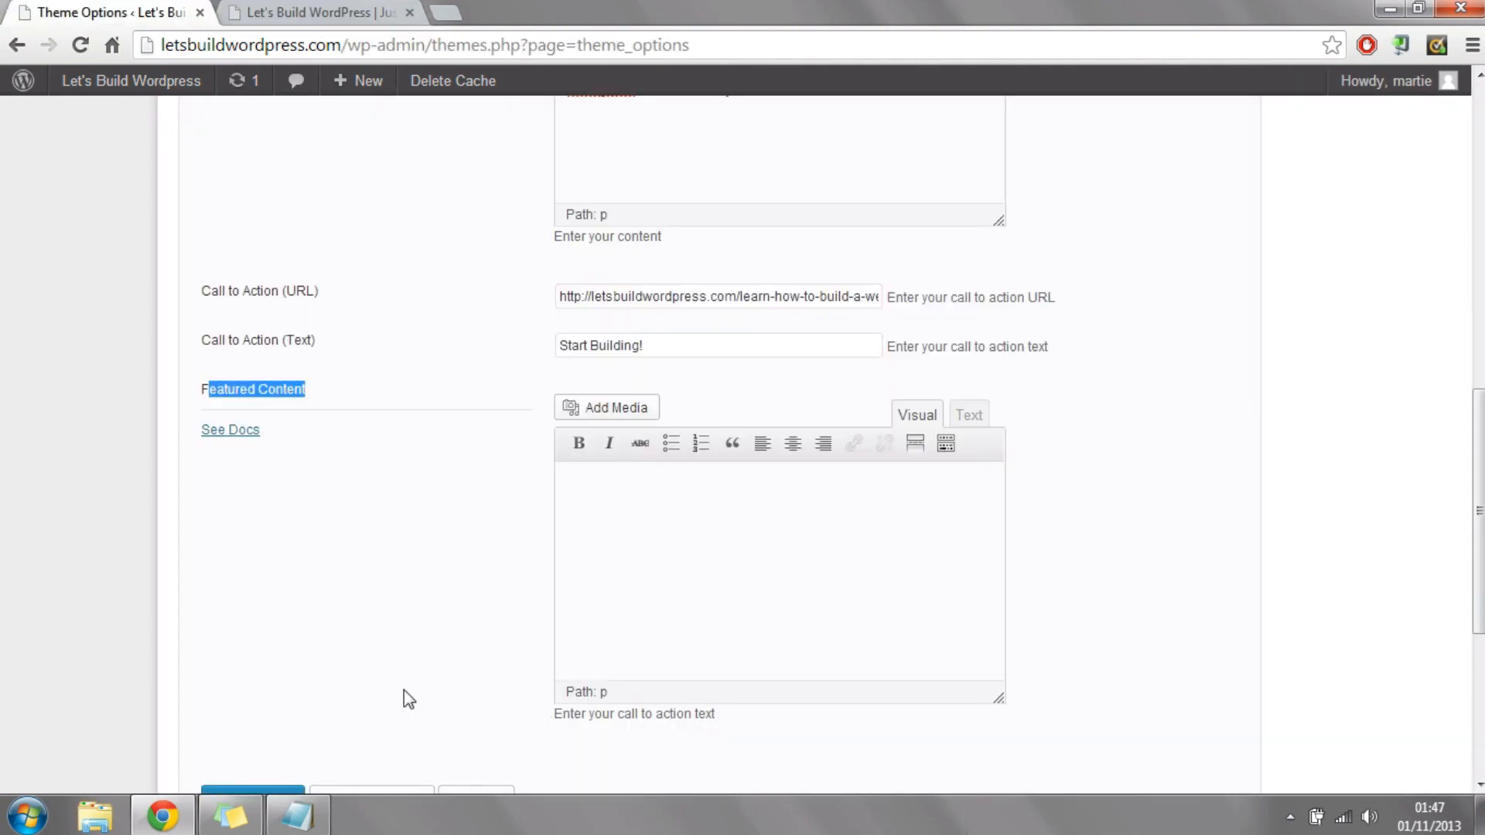
left_click(735, 562)
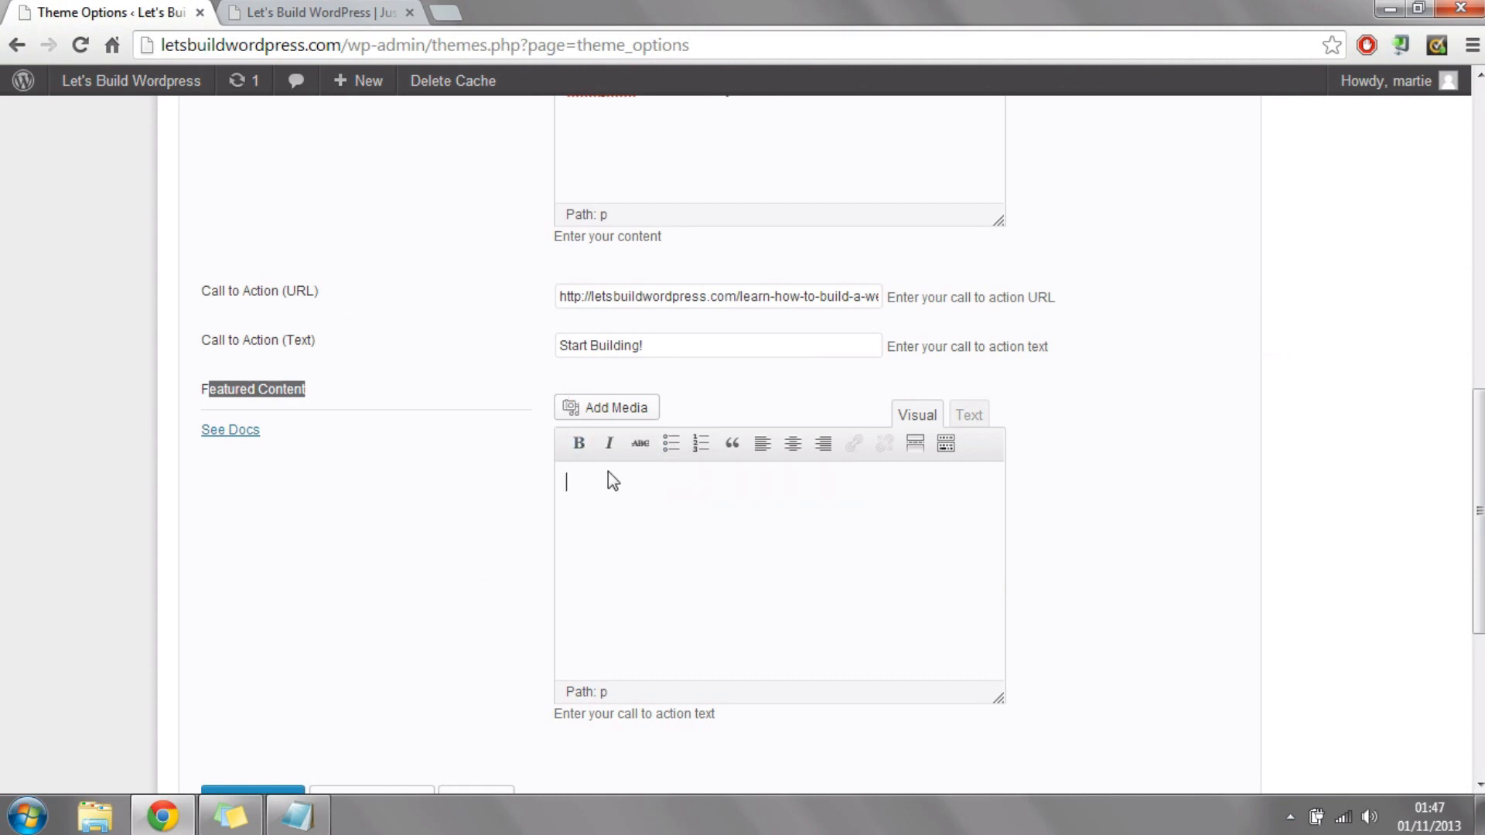
left_click(618, 412)
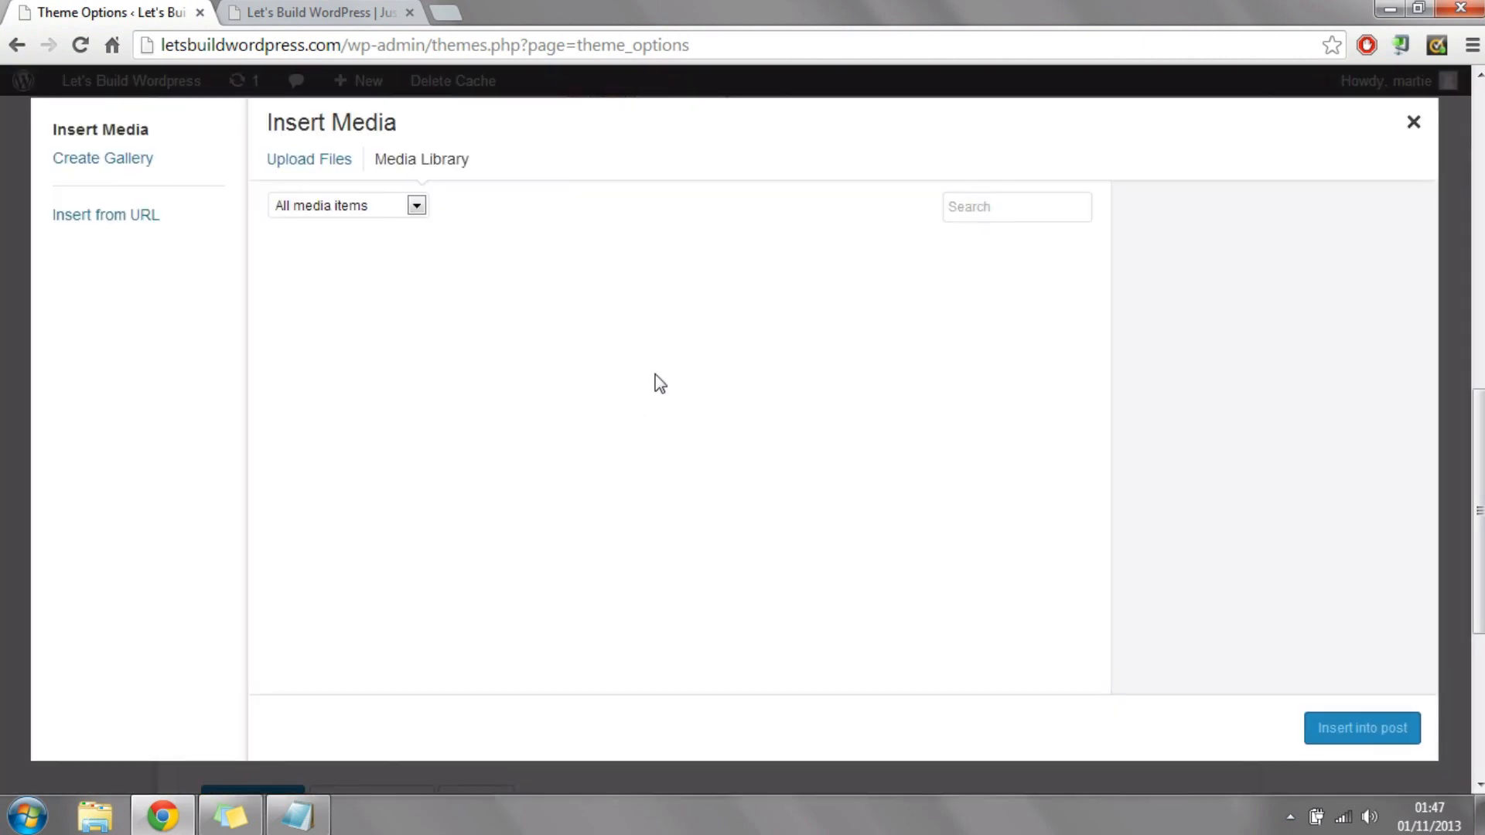
left_click(317, 171)
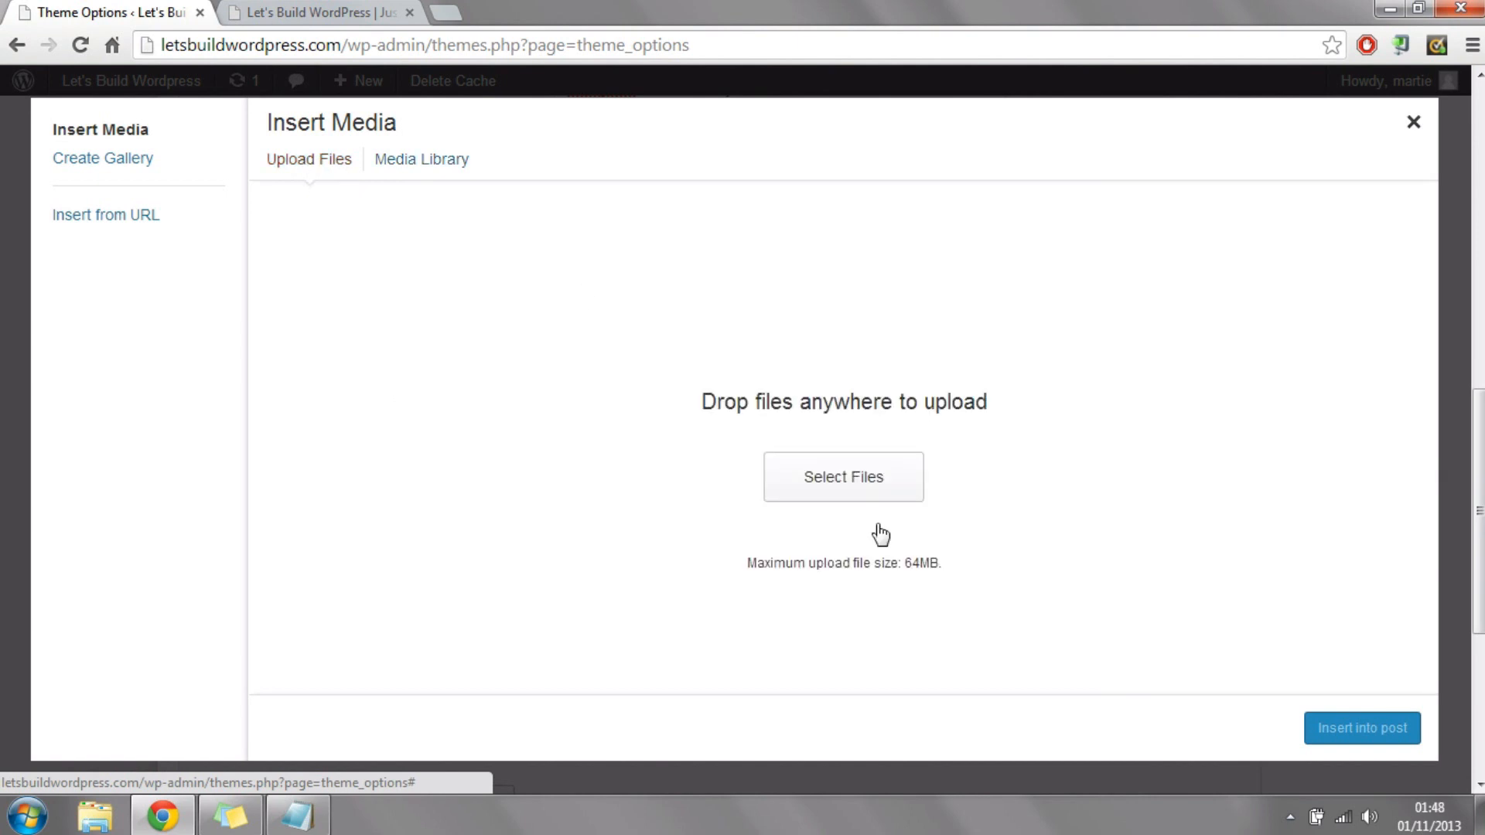
left_click(837, 478)
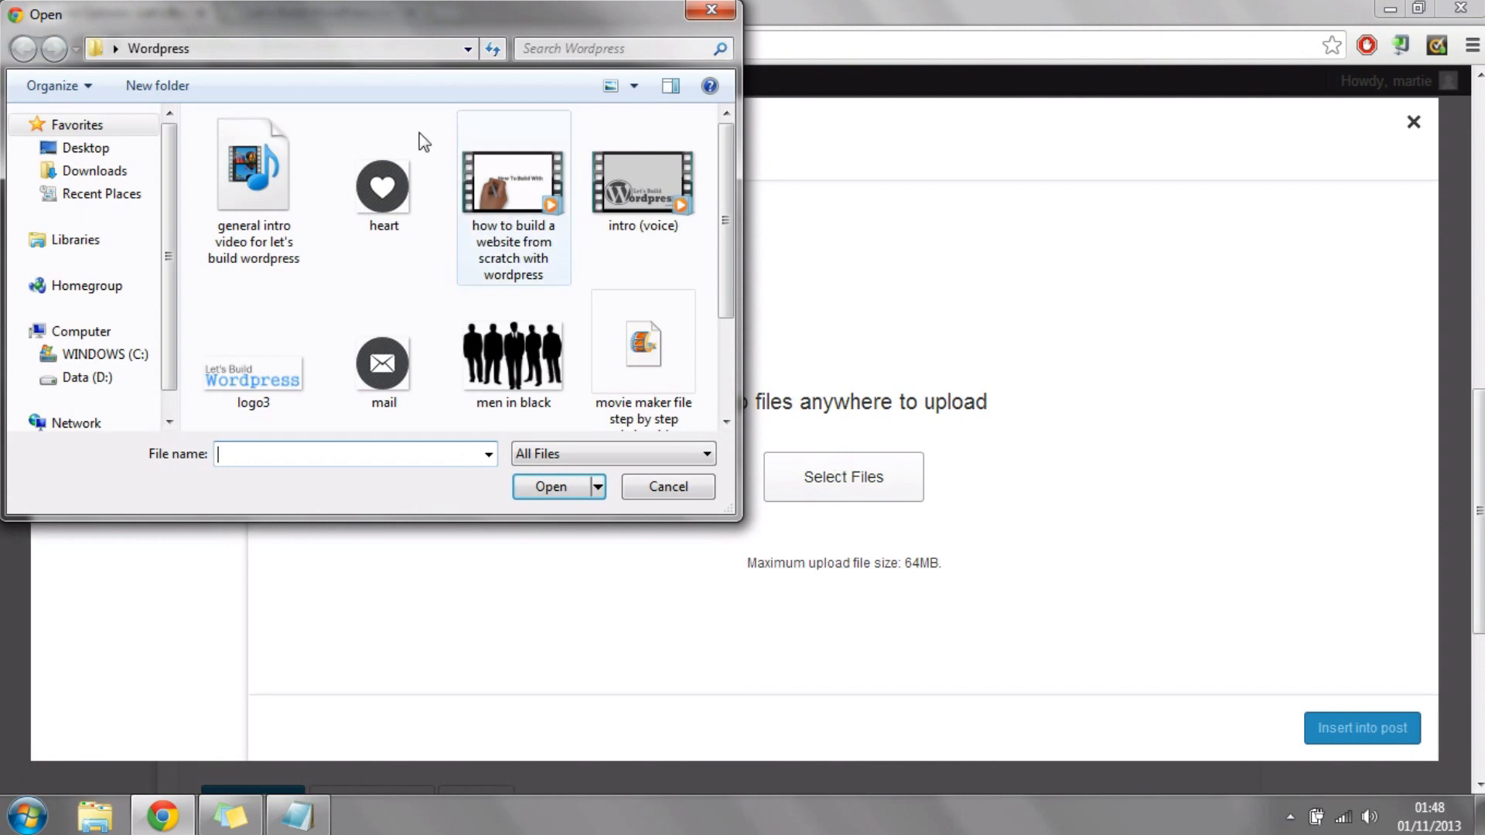
left_click_drag(731, 156, 731, 254)
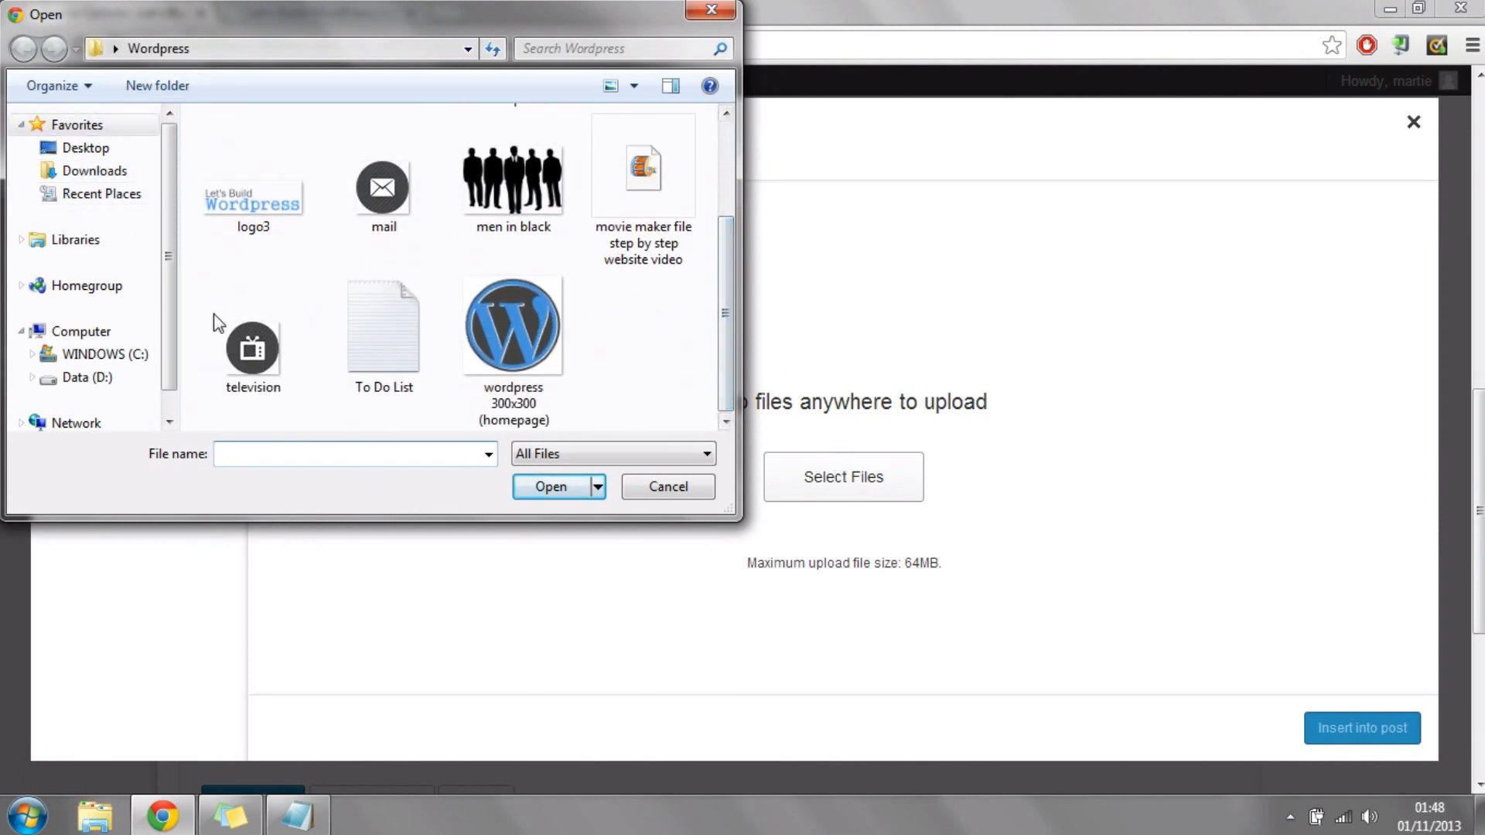
left_click(499, 406)
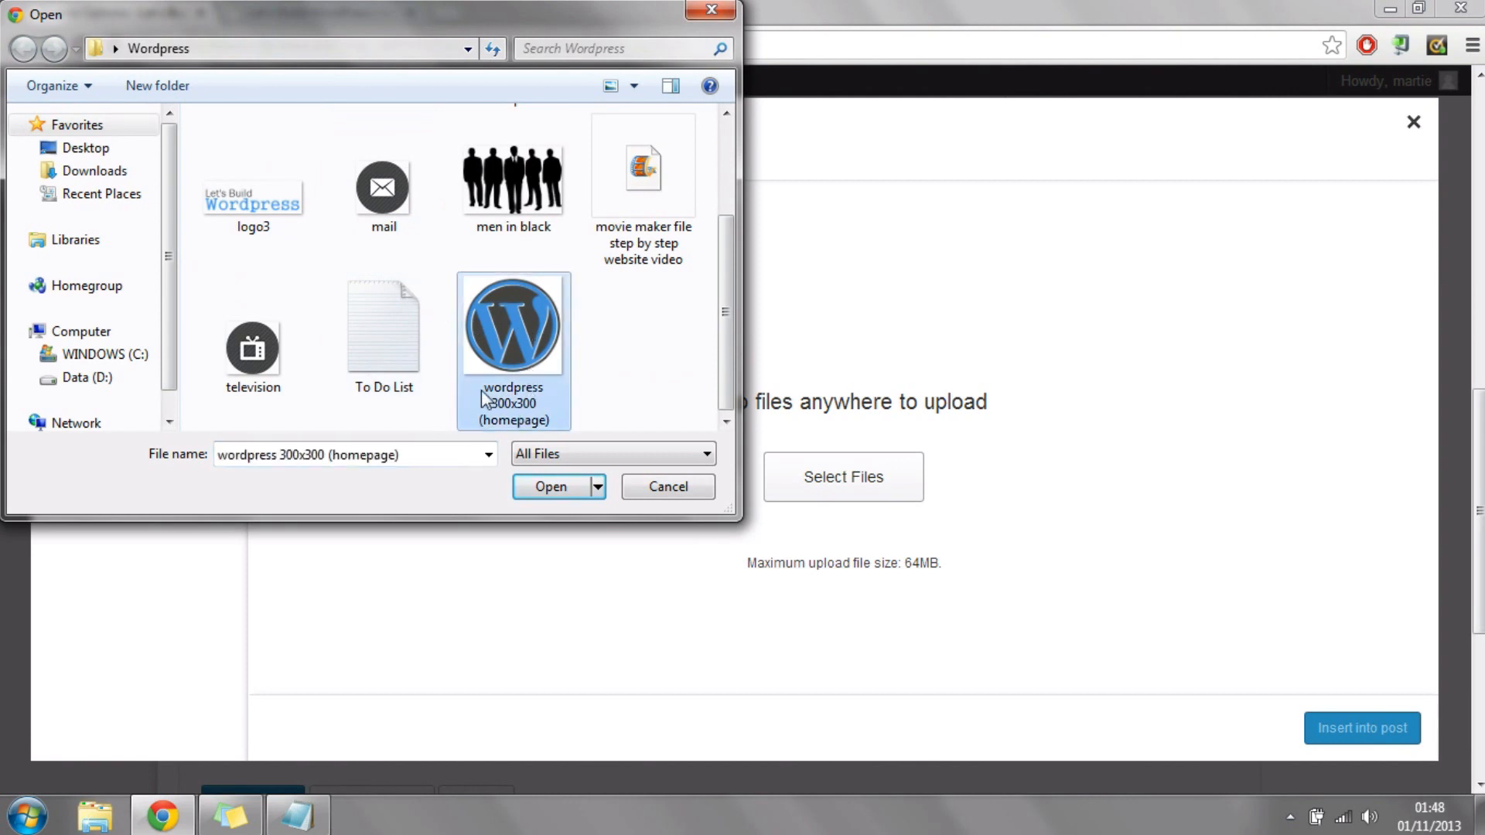
left_click(550, 487)
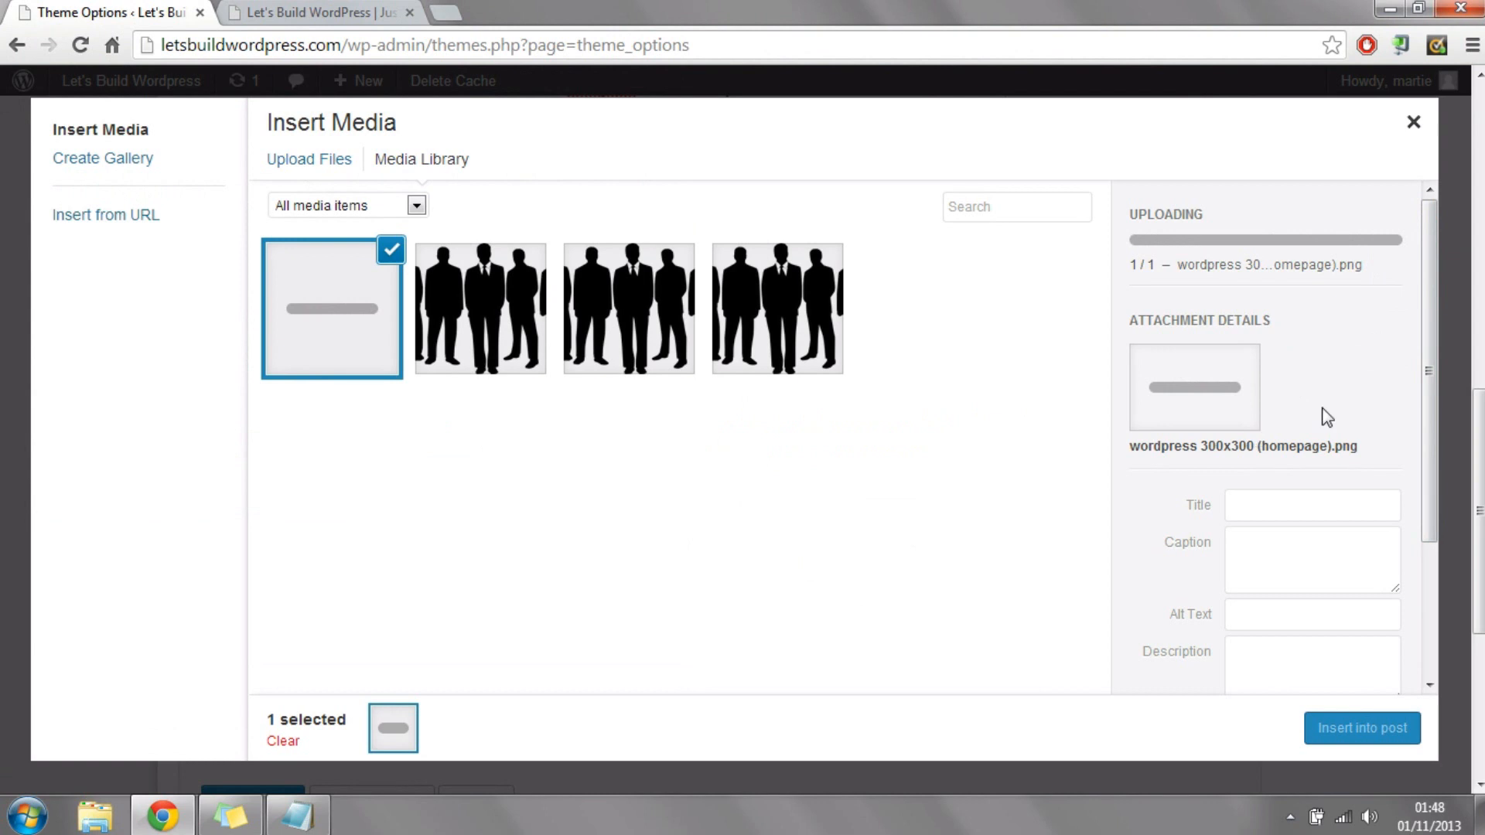
Step: Set the uploaded WordPress logo image to Full Size – 360 × 360 and insert it into the Featured Content
left_click_drag(1430, 264, 1441, 493)
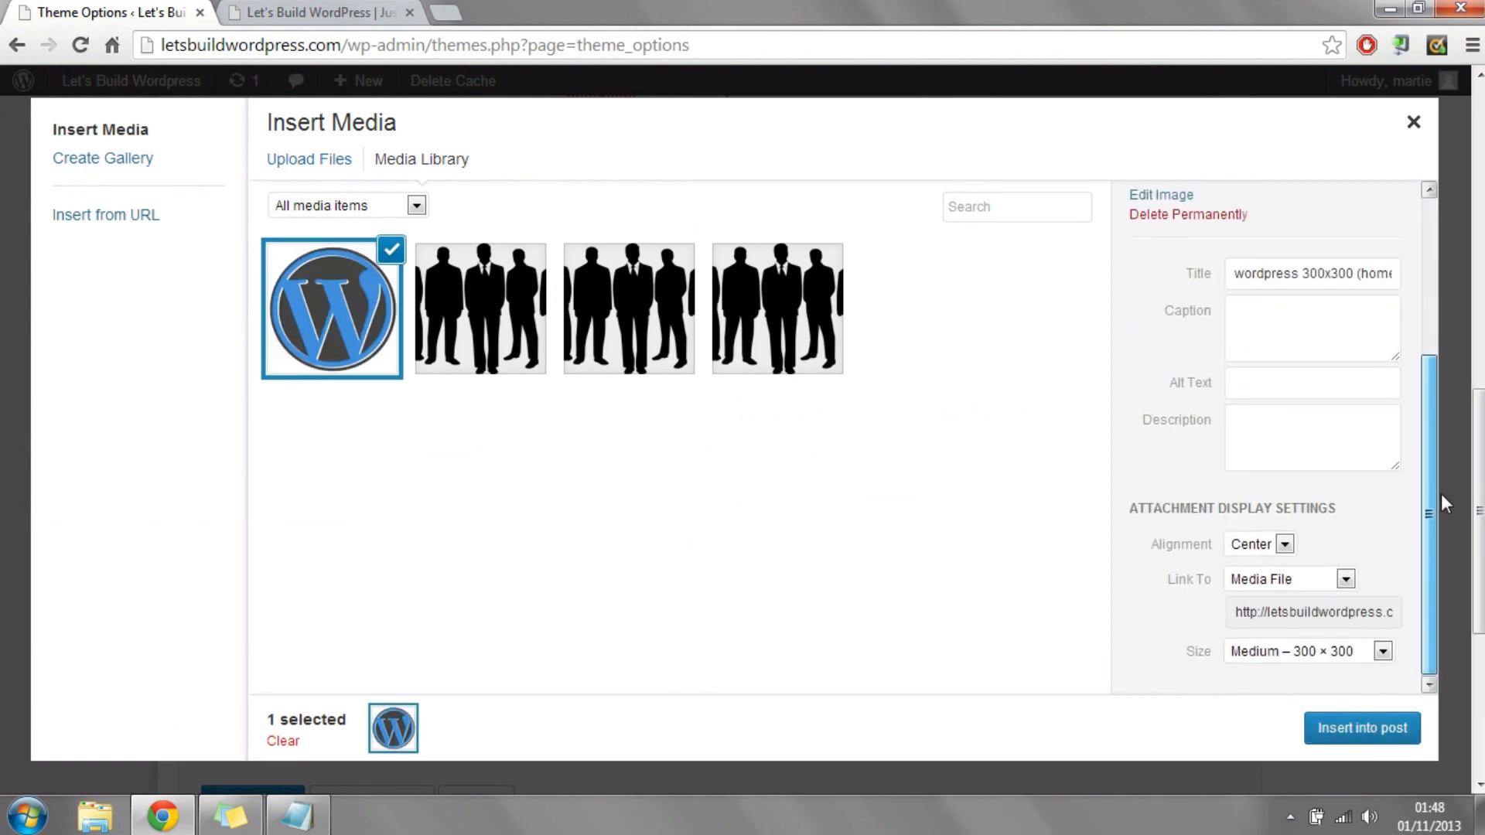
left_click(1296, 655)
left_click(1286, 706)
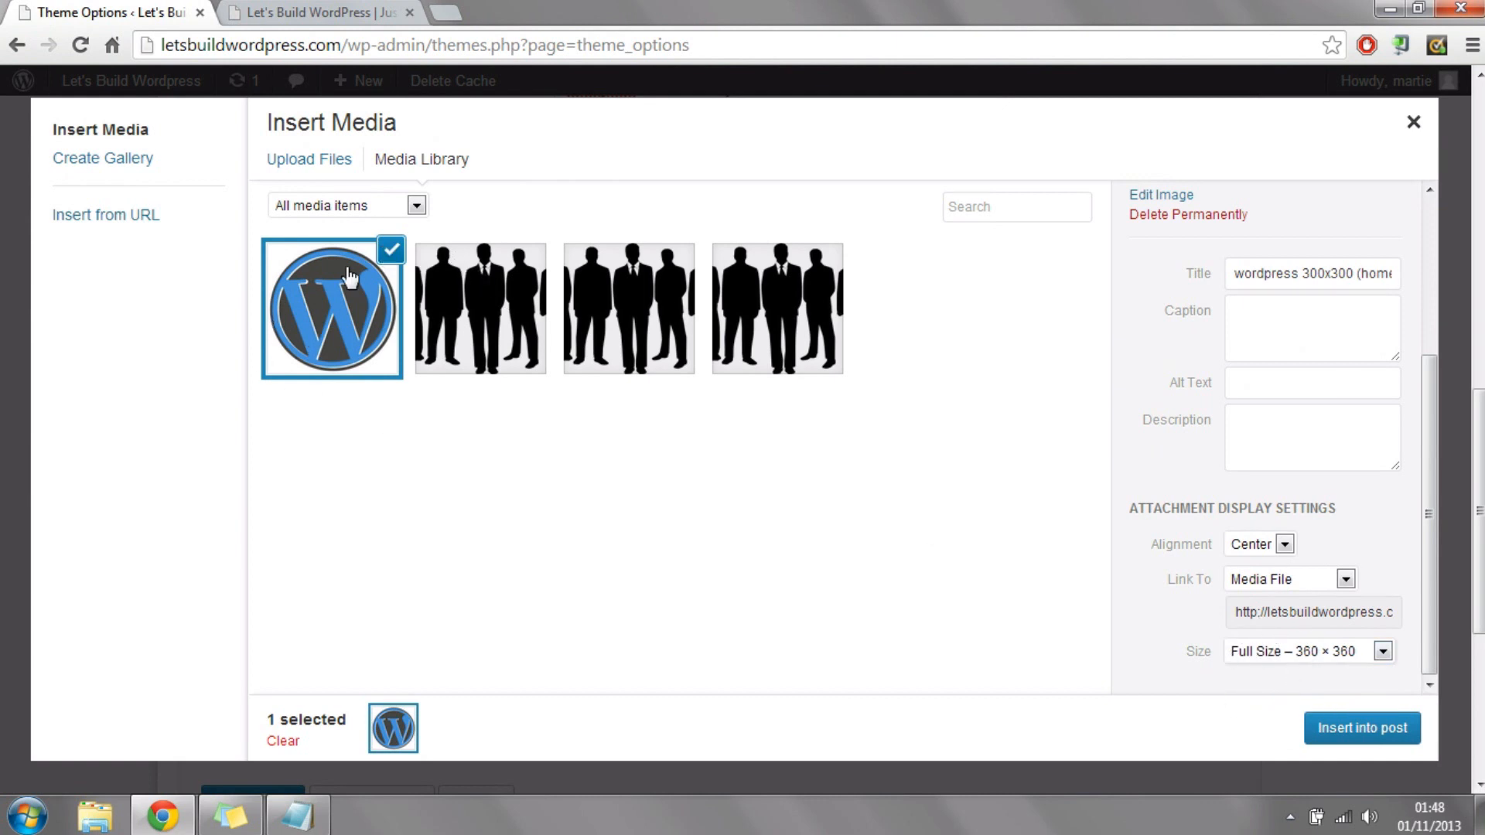
left_click(1264, 651)
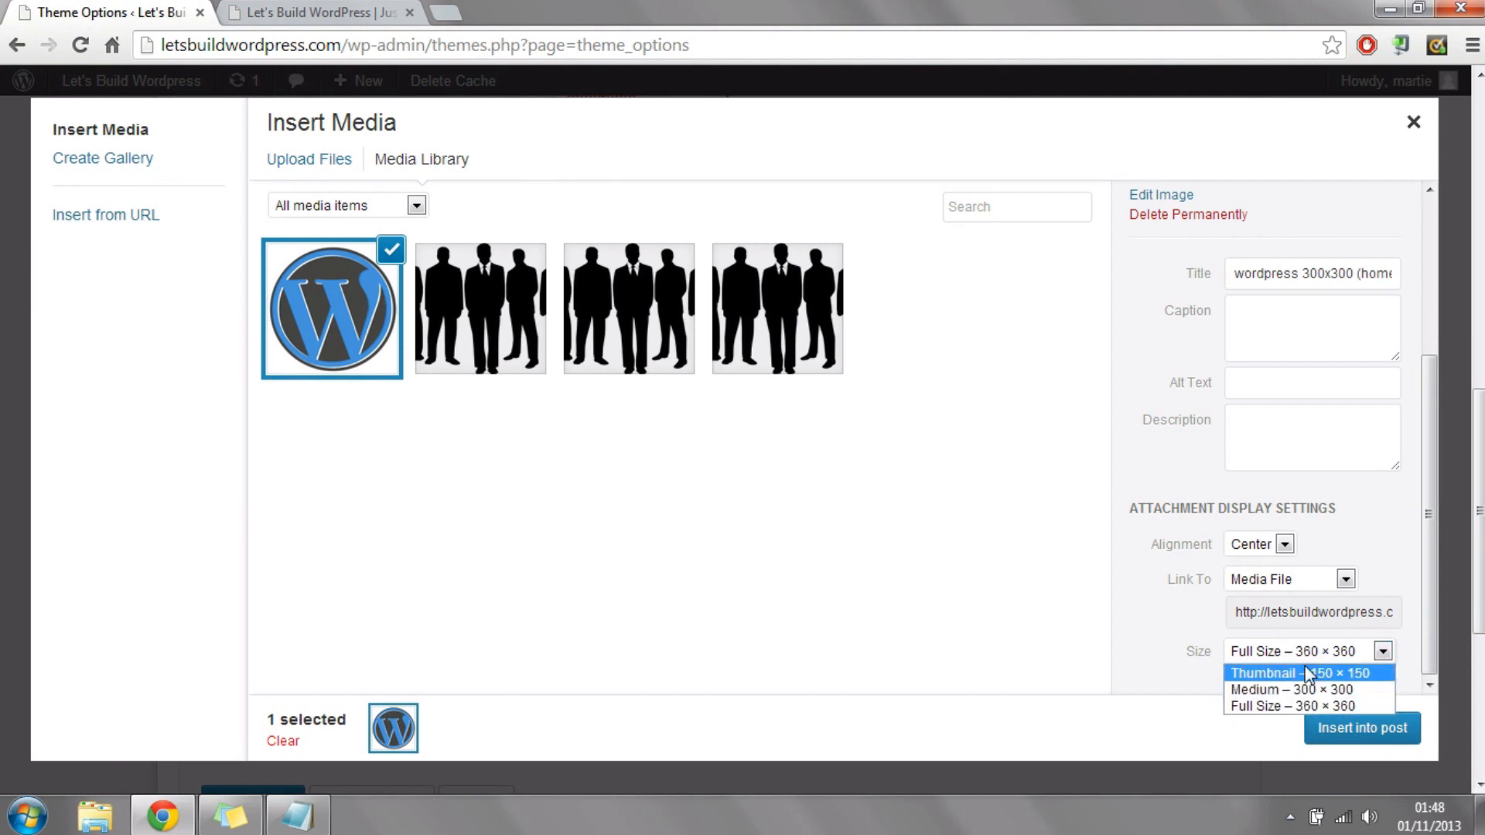
left_click(1287, 707)
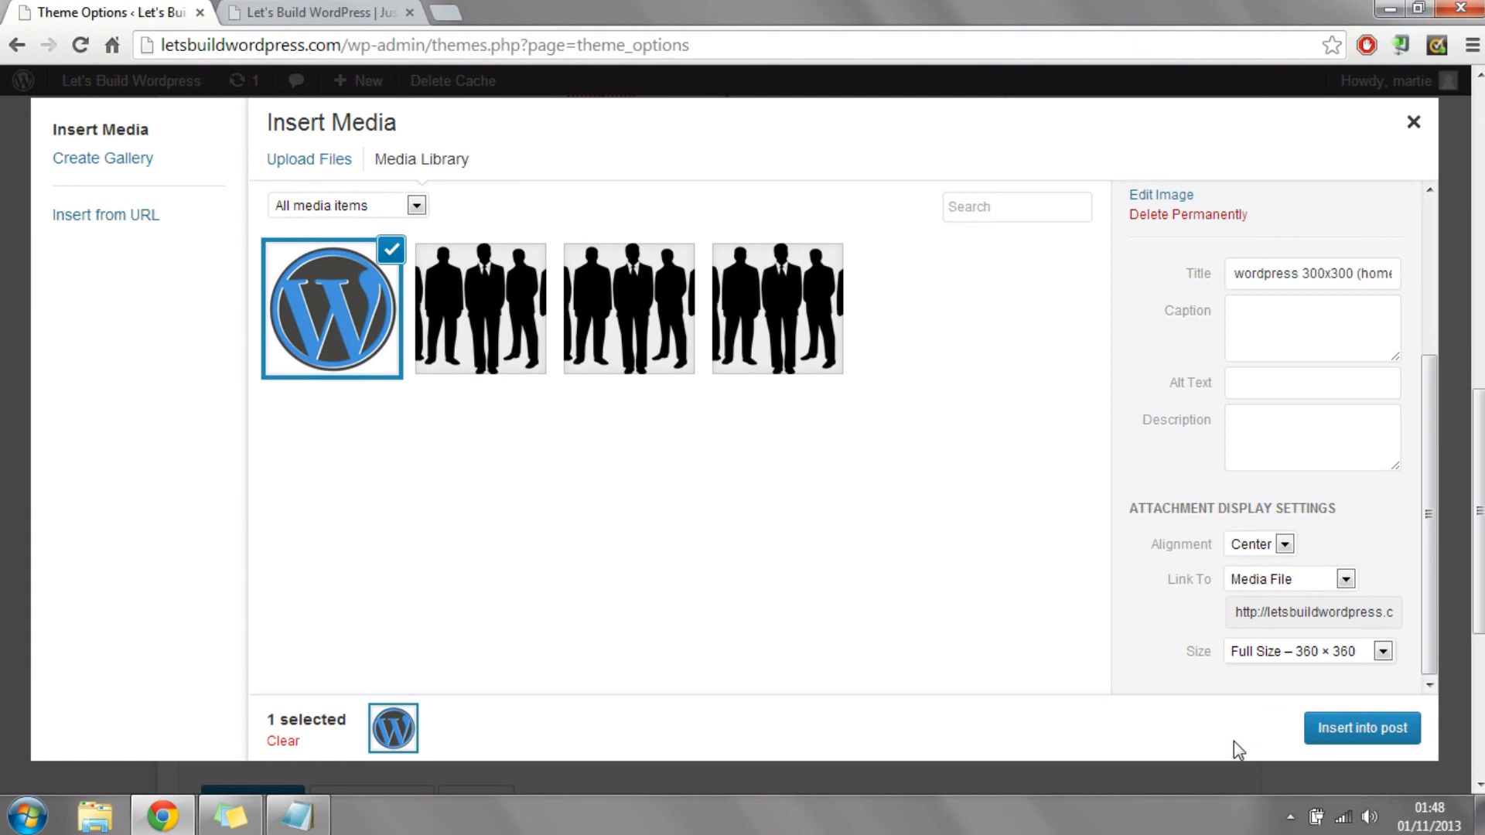
left_click(1377, 735)
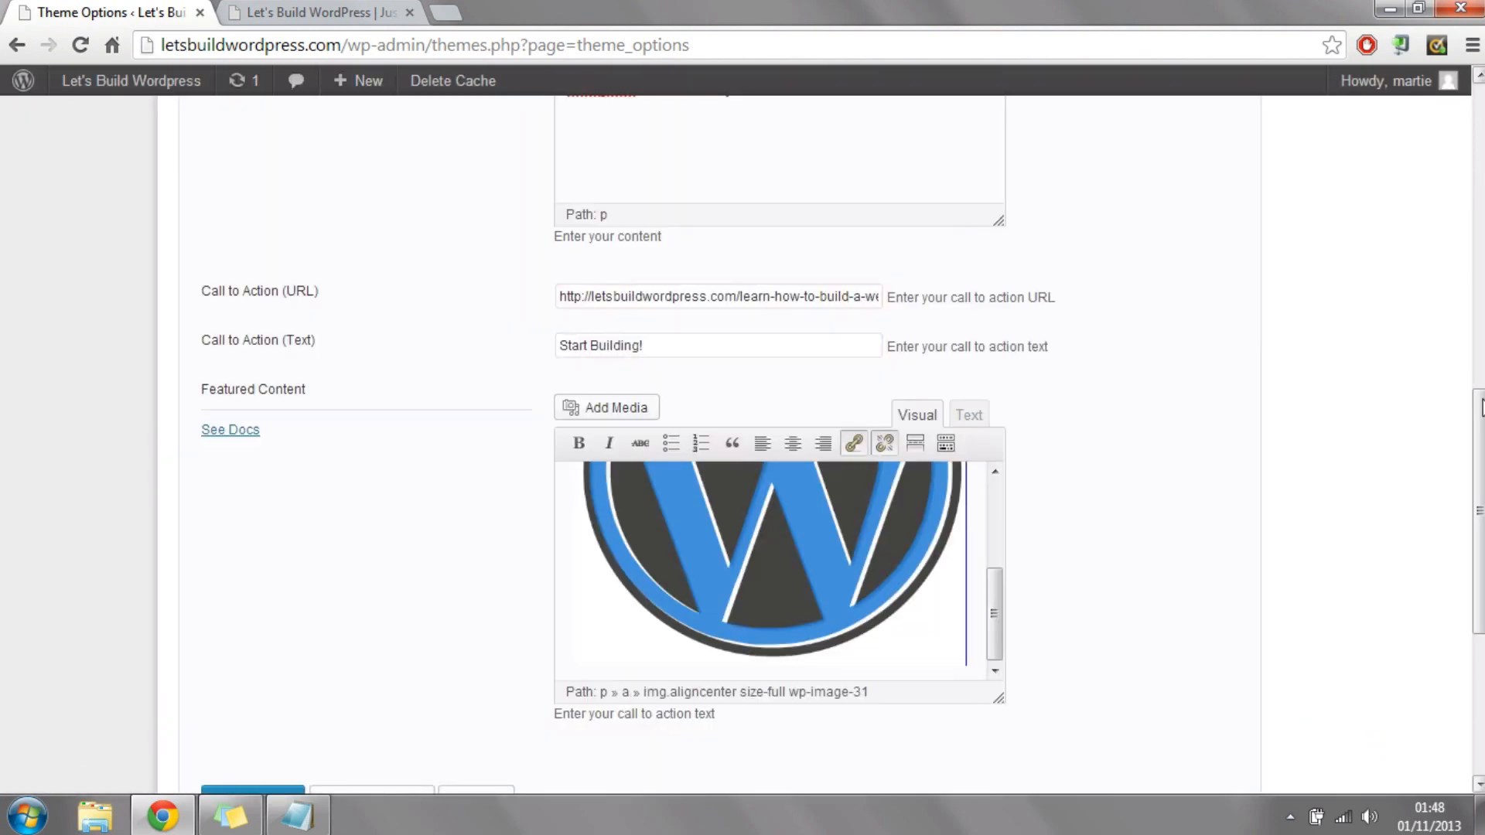
Step: Save the theme options and reload the live home page to check the new featured area
scroll(663, 138, "down", 5)
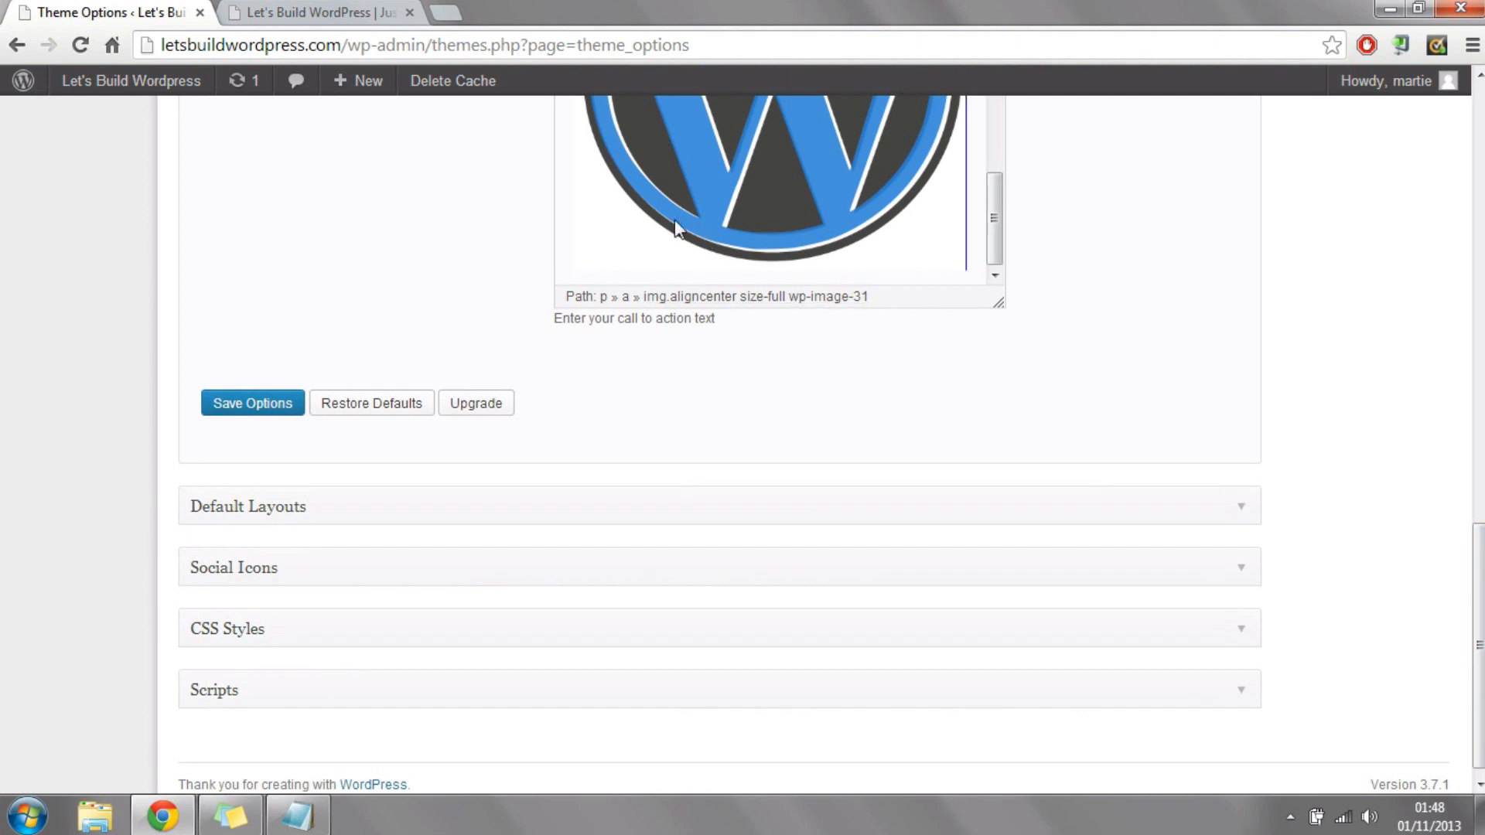
left_click(271, 411)
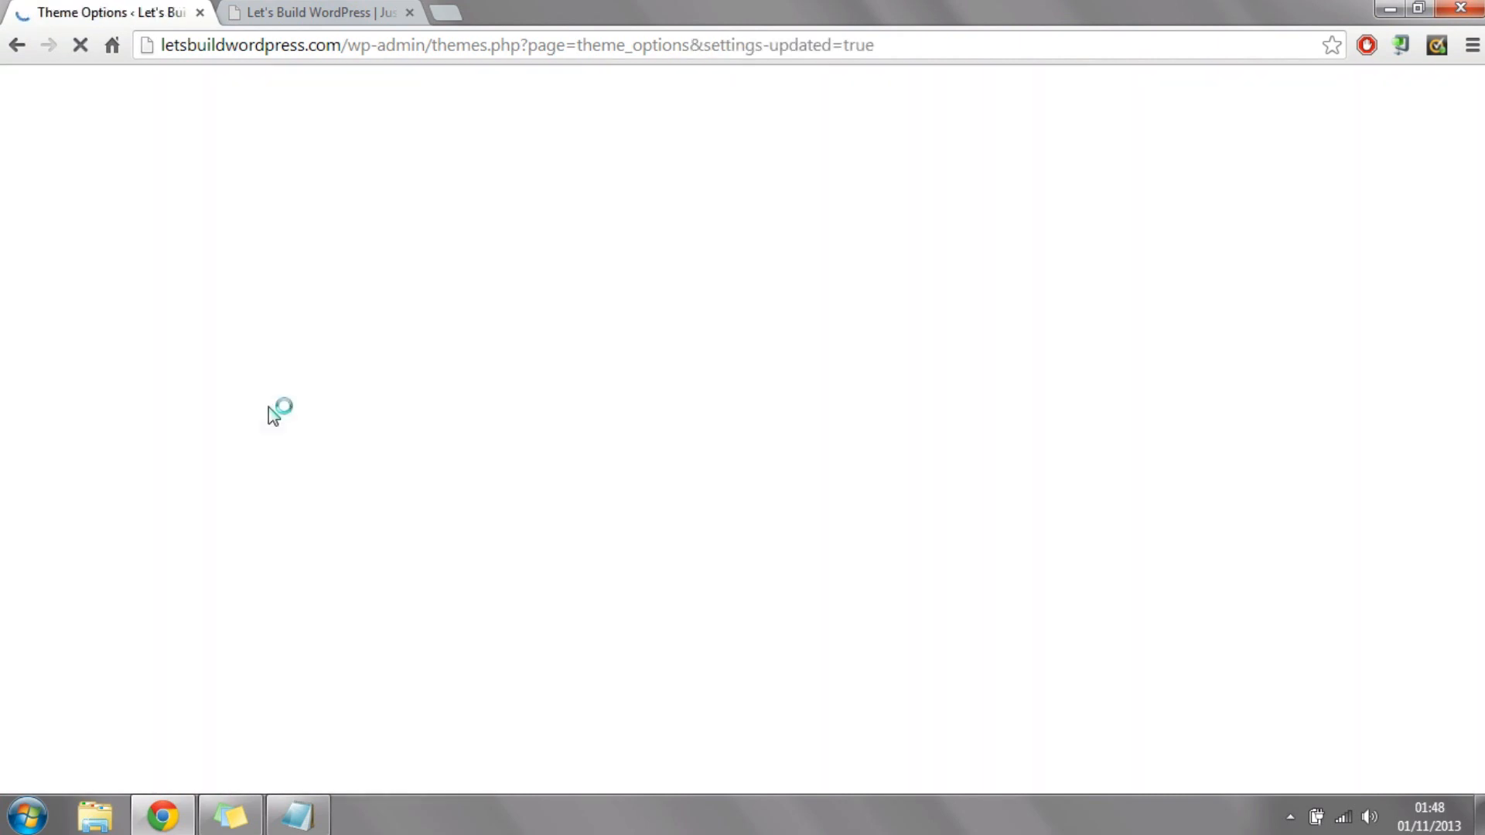
left_click(325, 12)
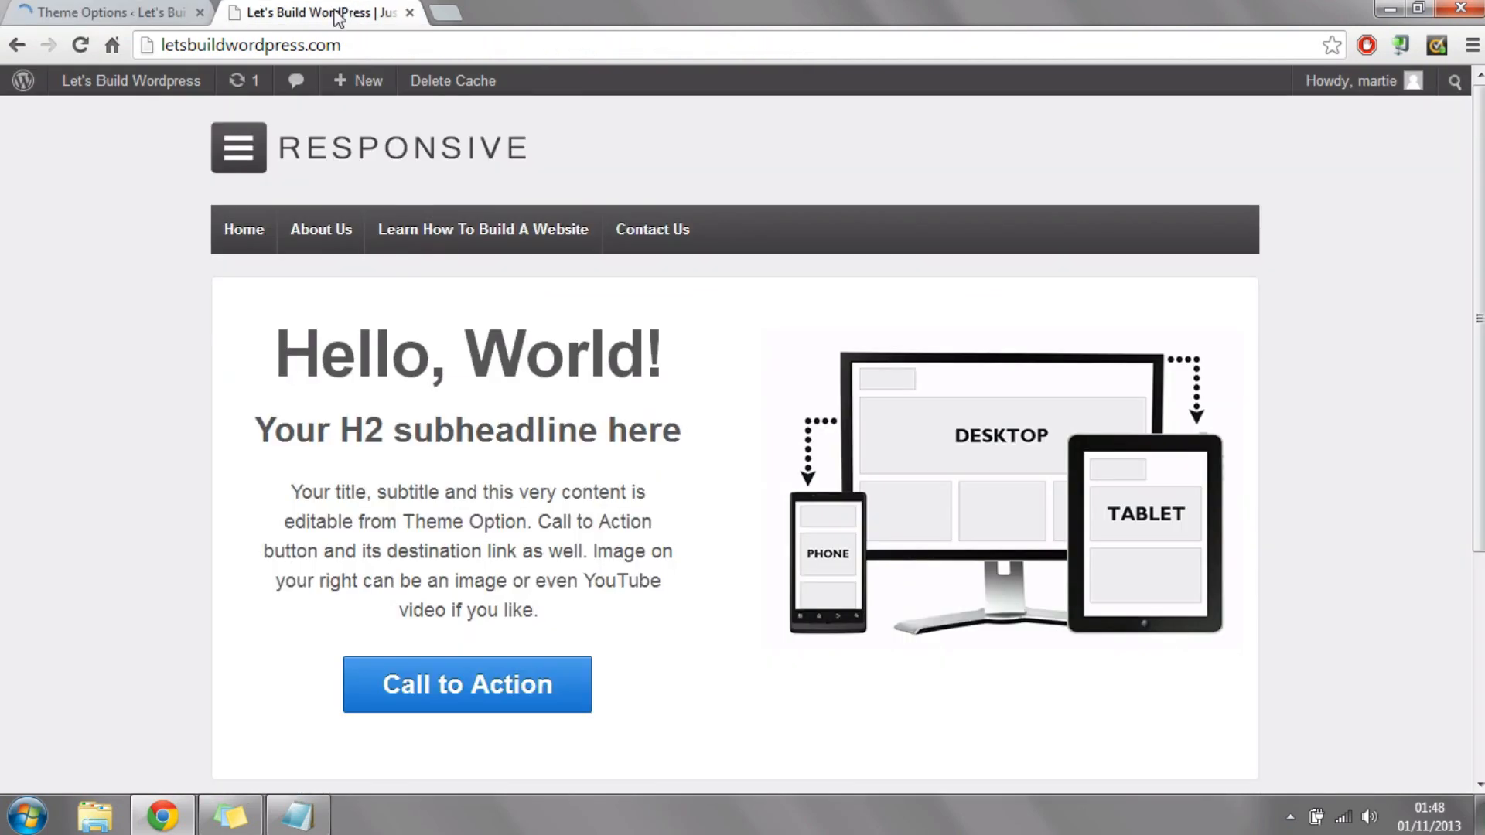
left_click(79, 47)
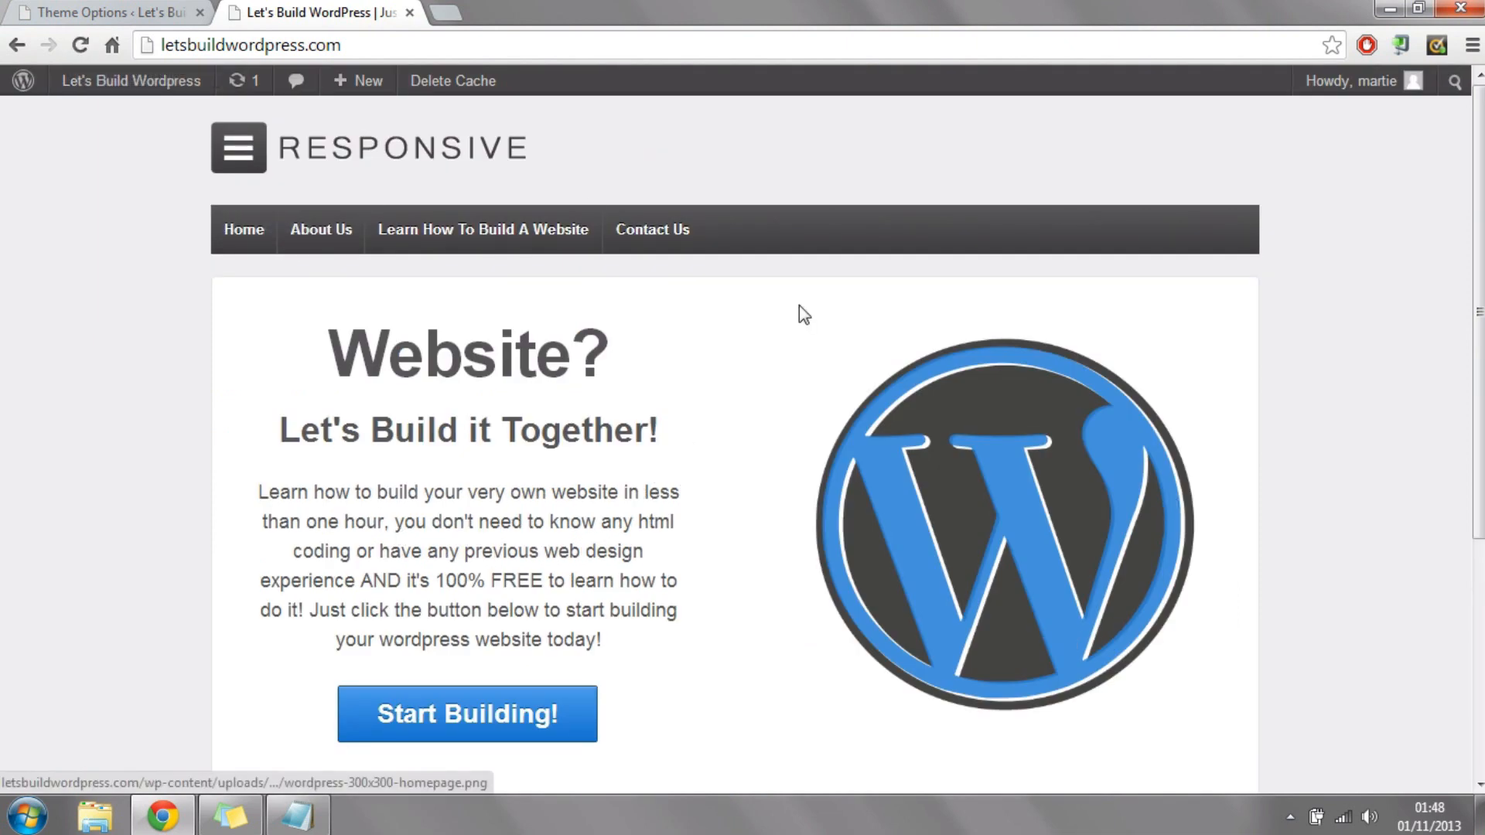
scroll(878, 341, "down", 2)
scroll(878, 340, "up", 2)
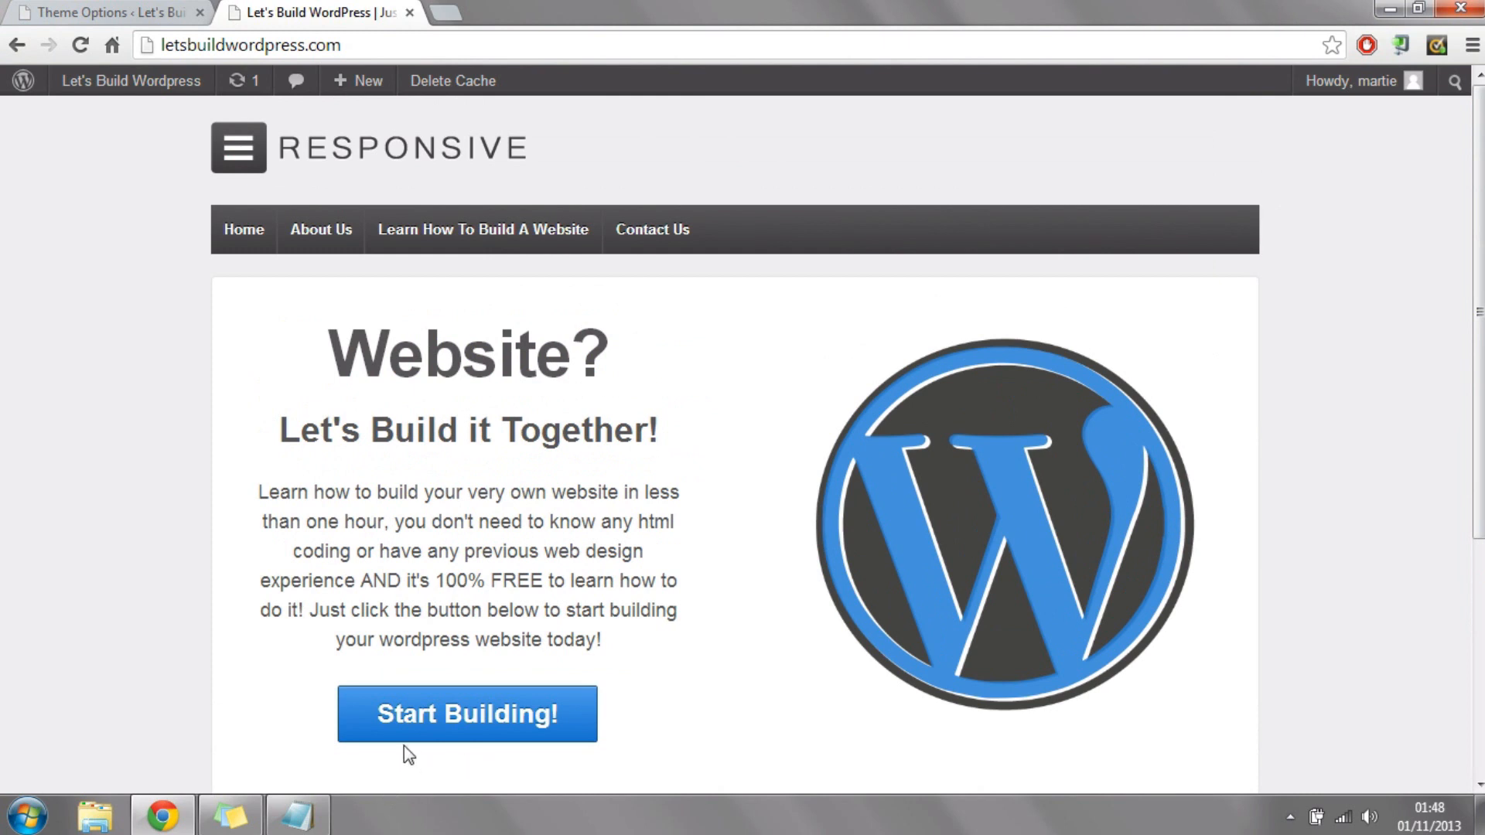
Step: Test the Start Building! button on the live site and return to the home page
left_click(537, 705)
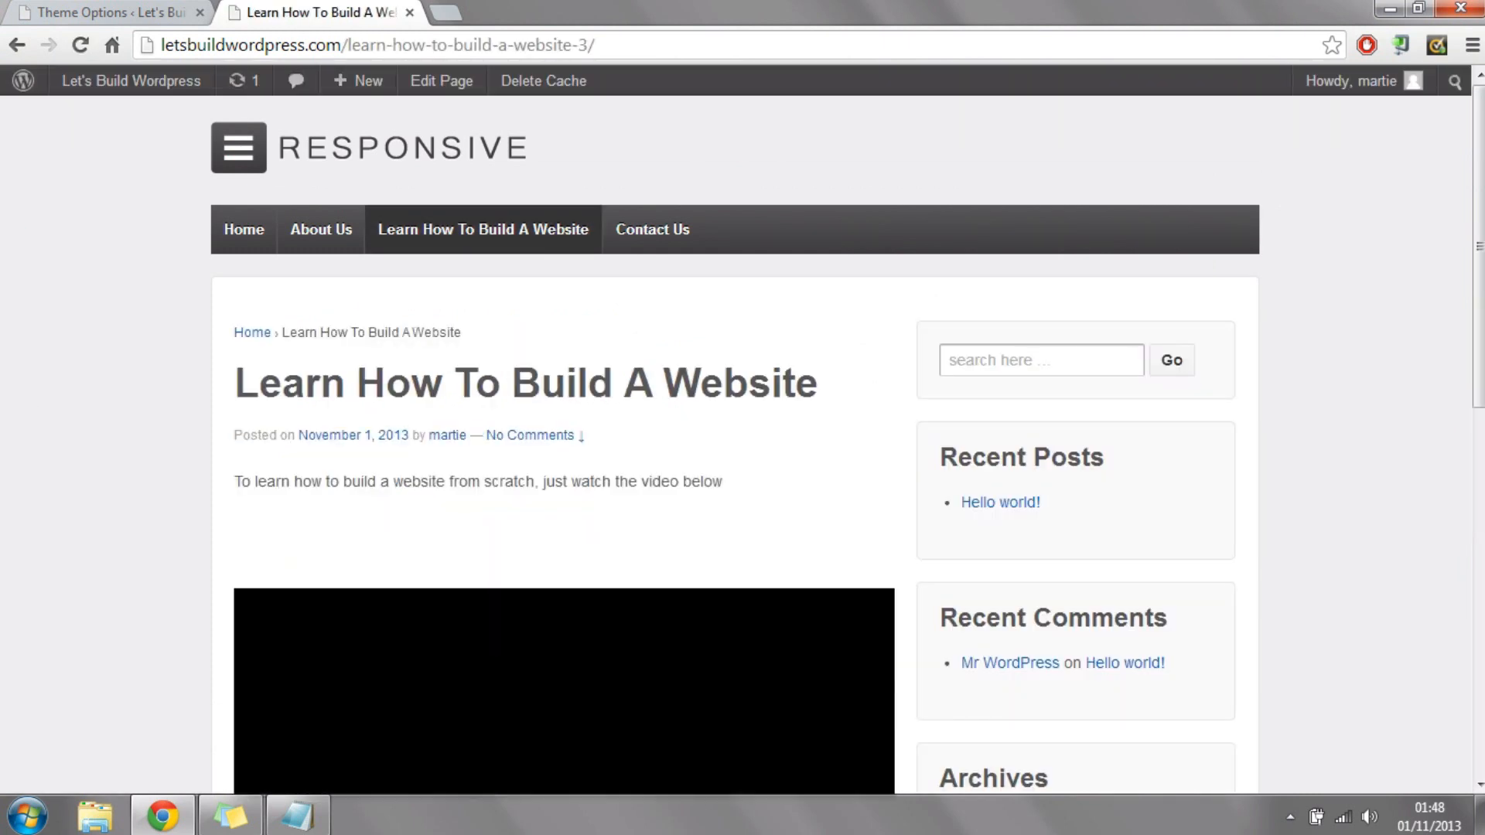
left_click_drag(1478, 118, 1477, 85)
left_click(238, 241)
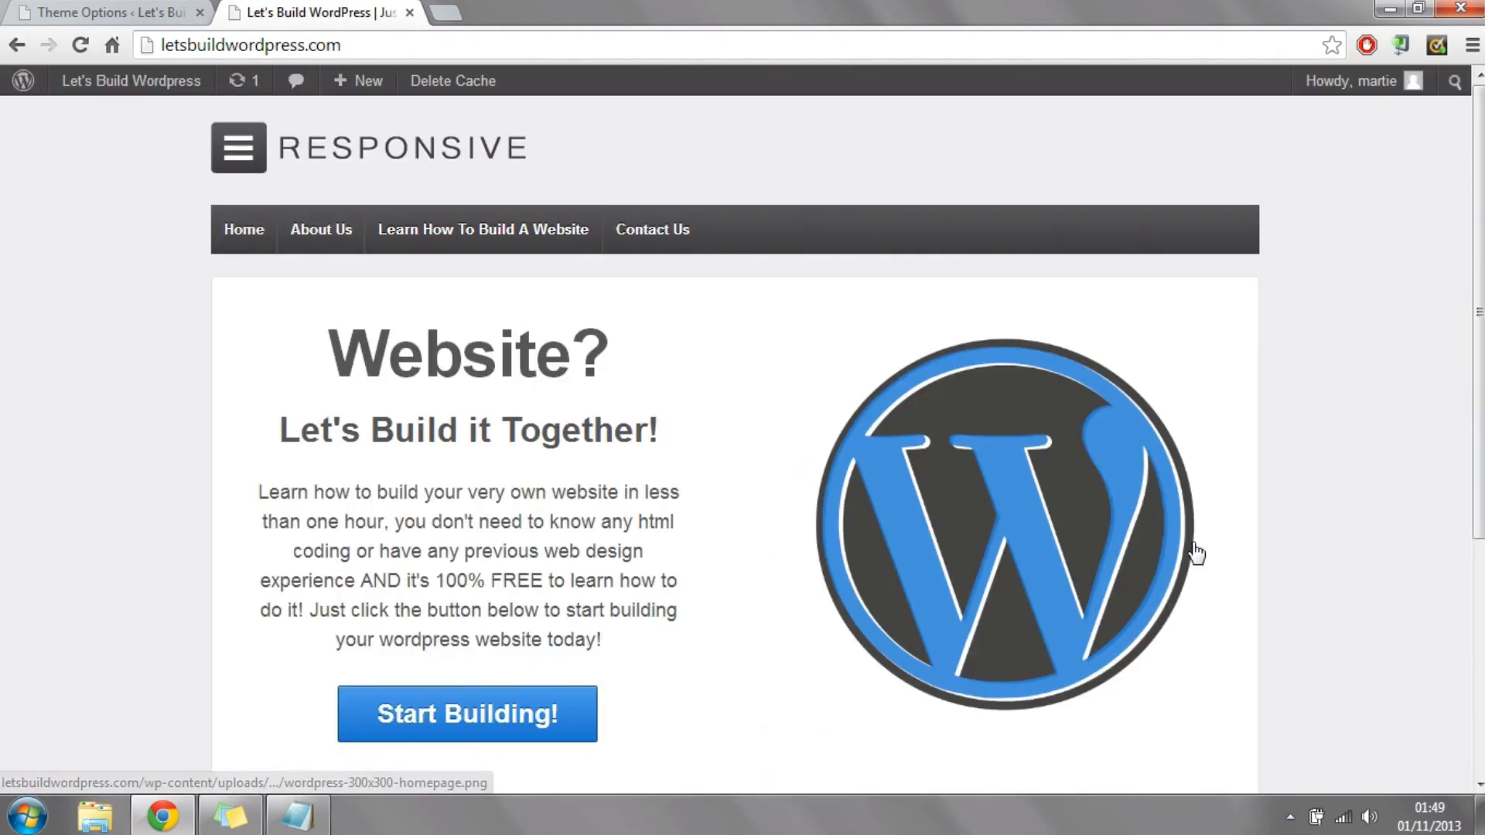
Step: Examine the three Home Widget boxes below the featured area and the header logo on the live home page
left_click_drag(1480, 325, 1479, 547)
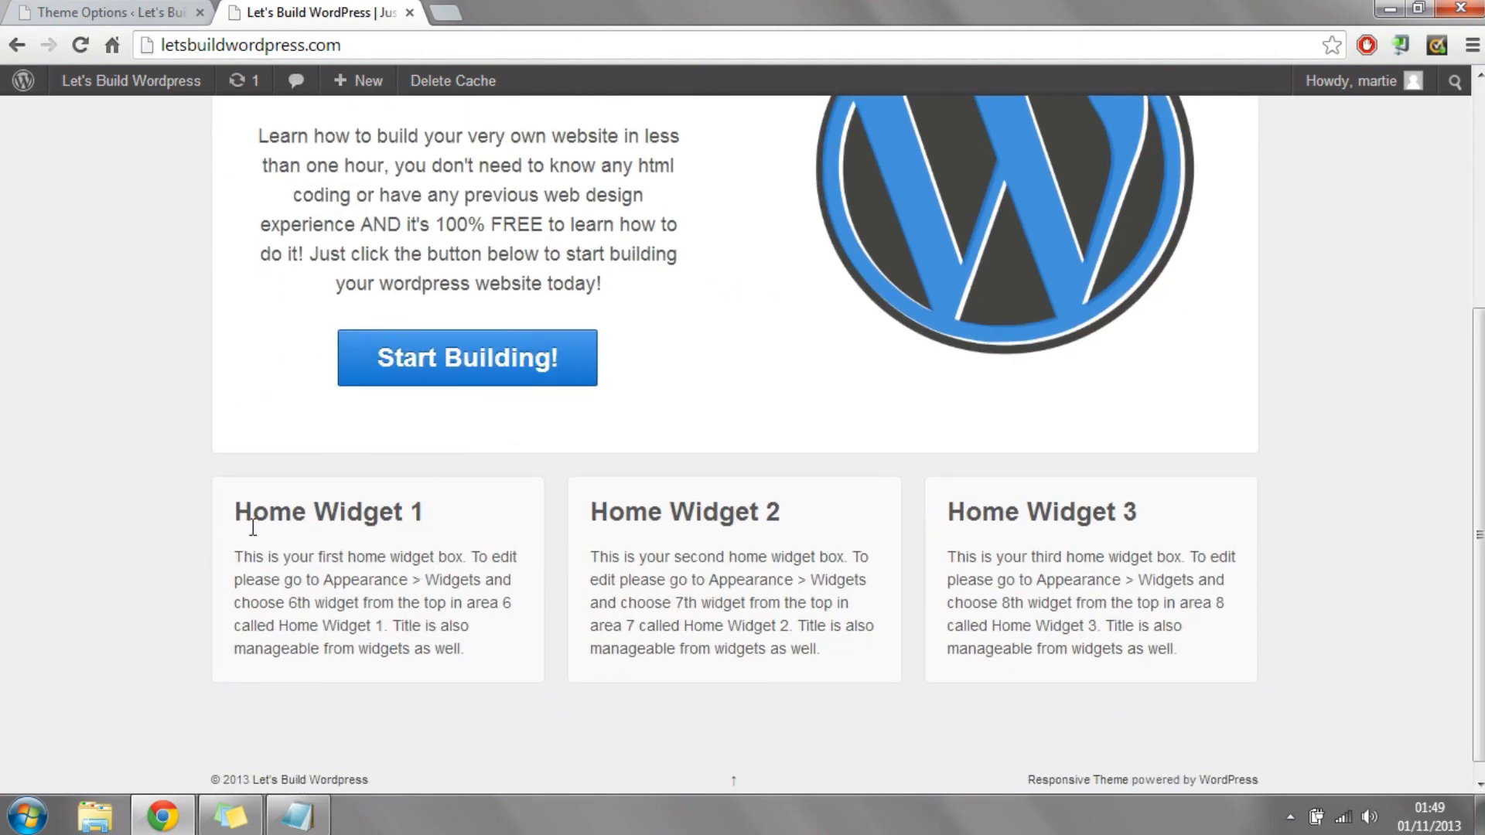
left_click_drag(254, 517, 460, 510)
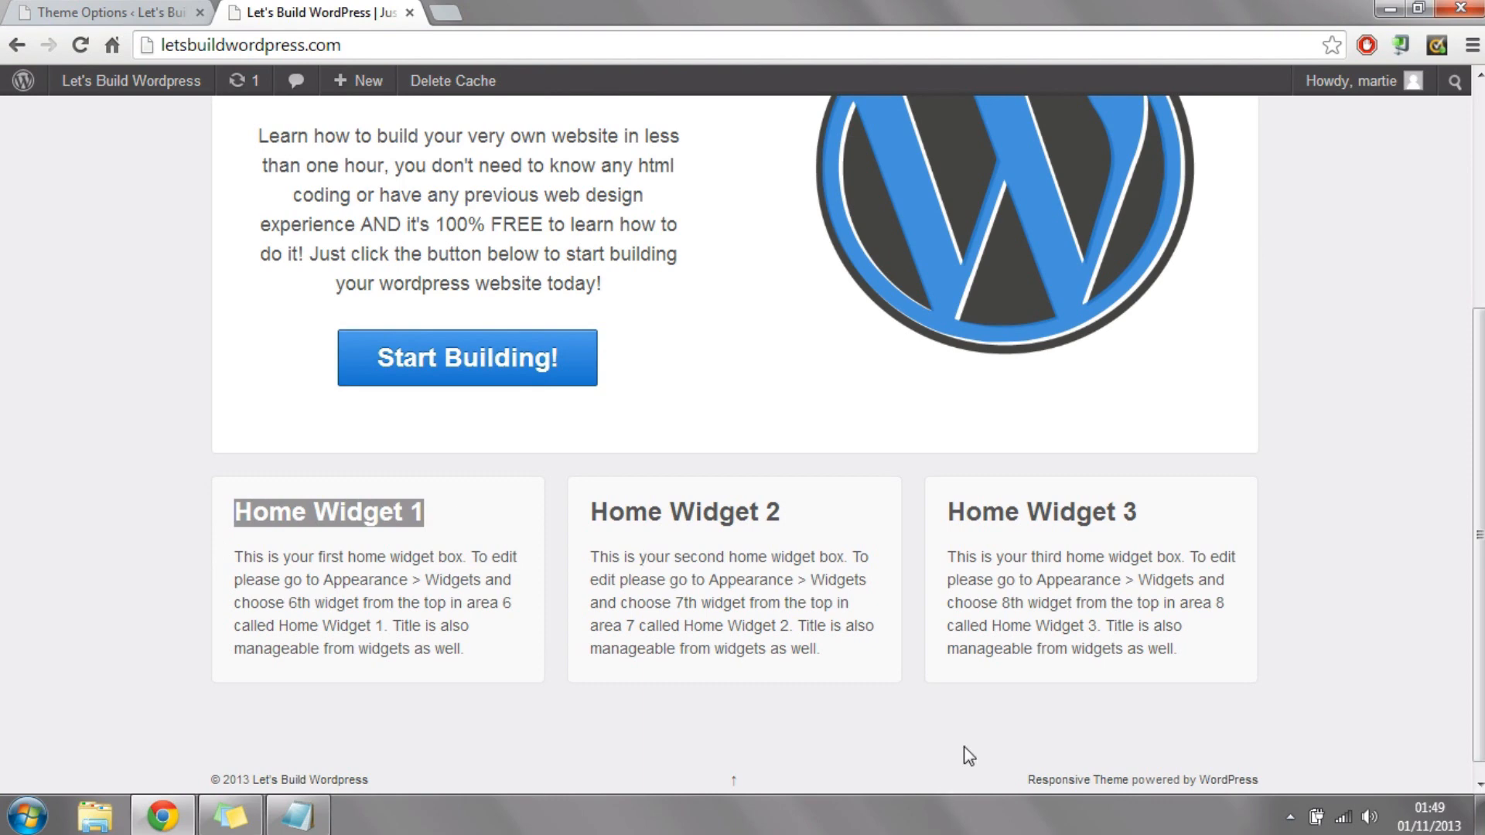
left_click_drag(1479, 580, 1479, 358)
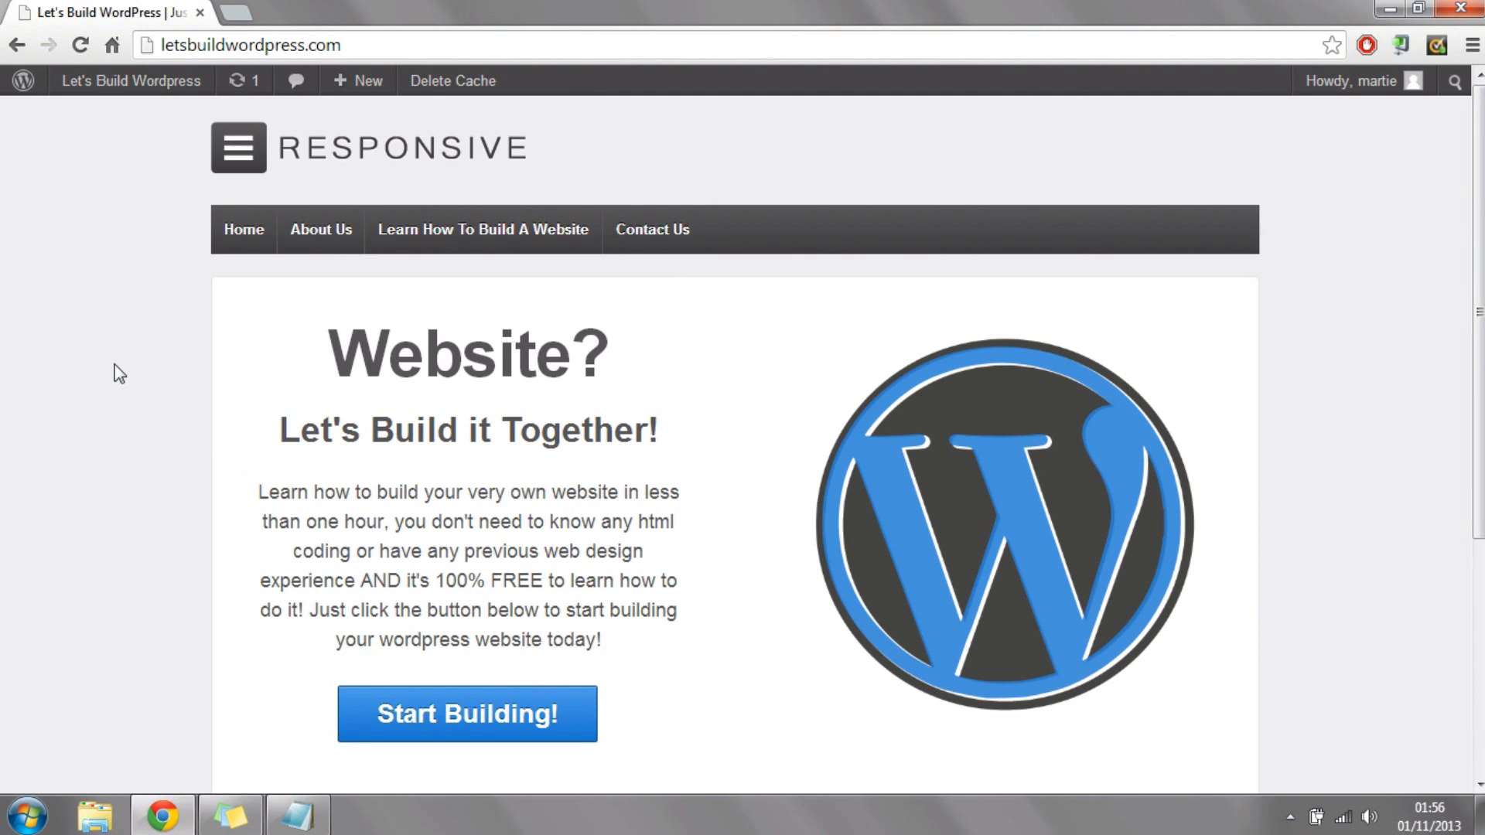
scroll(115, 364, "down", 5)
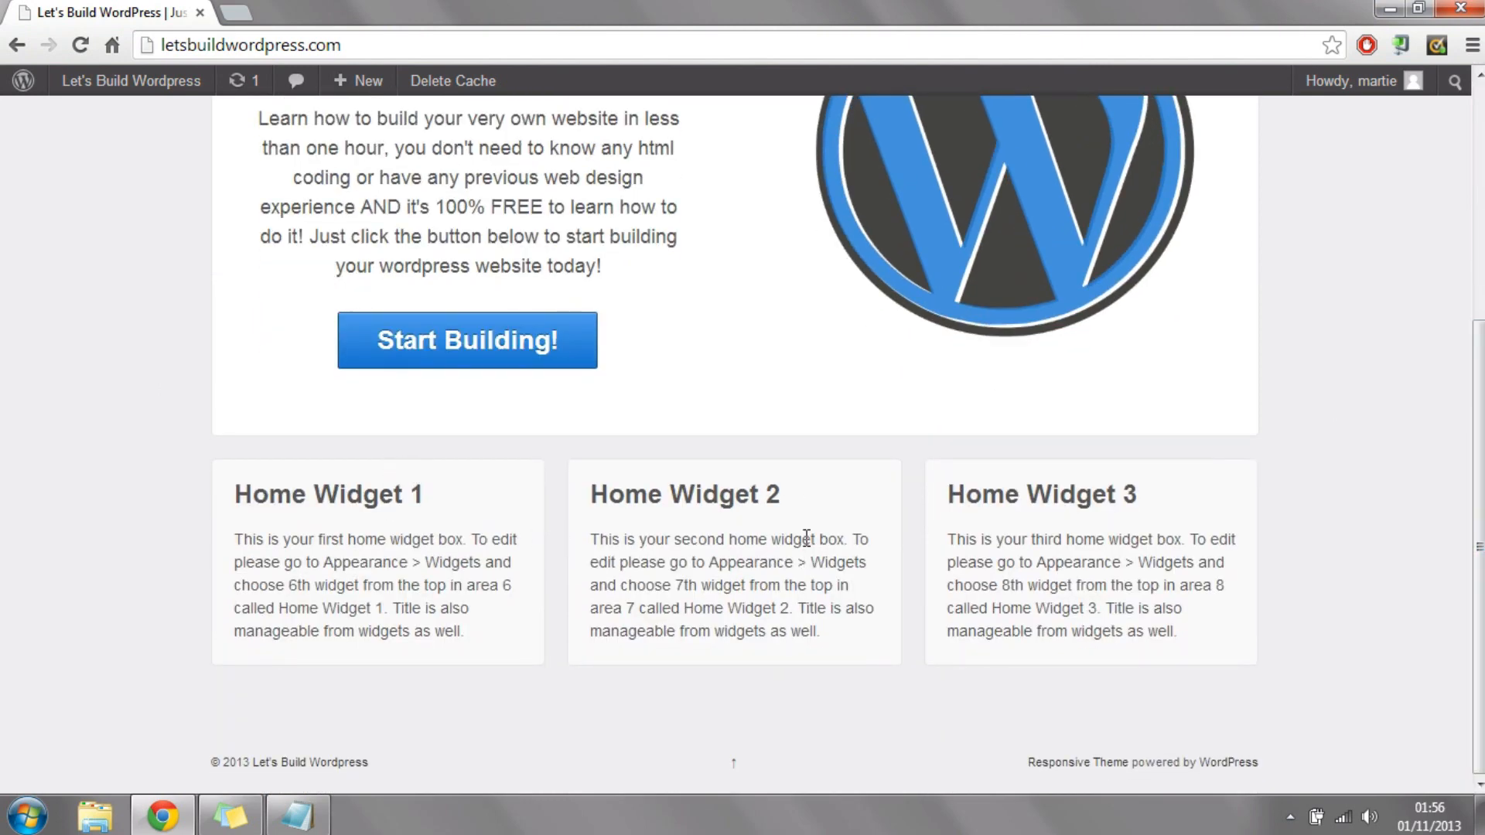
left_click_drag(1478, 547, 1479, 312)
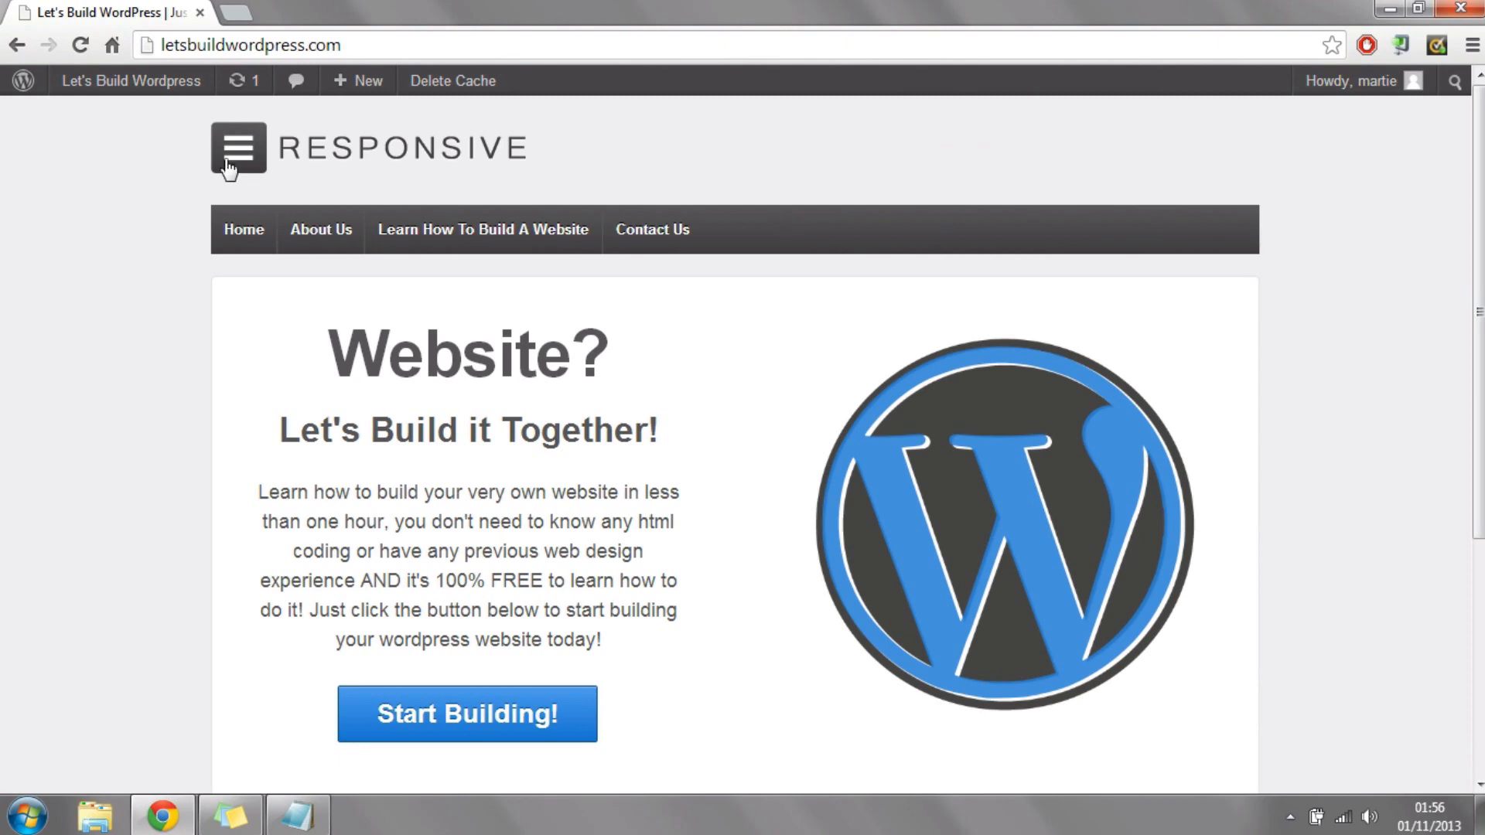
Step: Open the site's plugin installer from the WordPress dashboard and search for "tinymce"
mouse_move(164, 87)
left_click(116, 122)
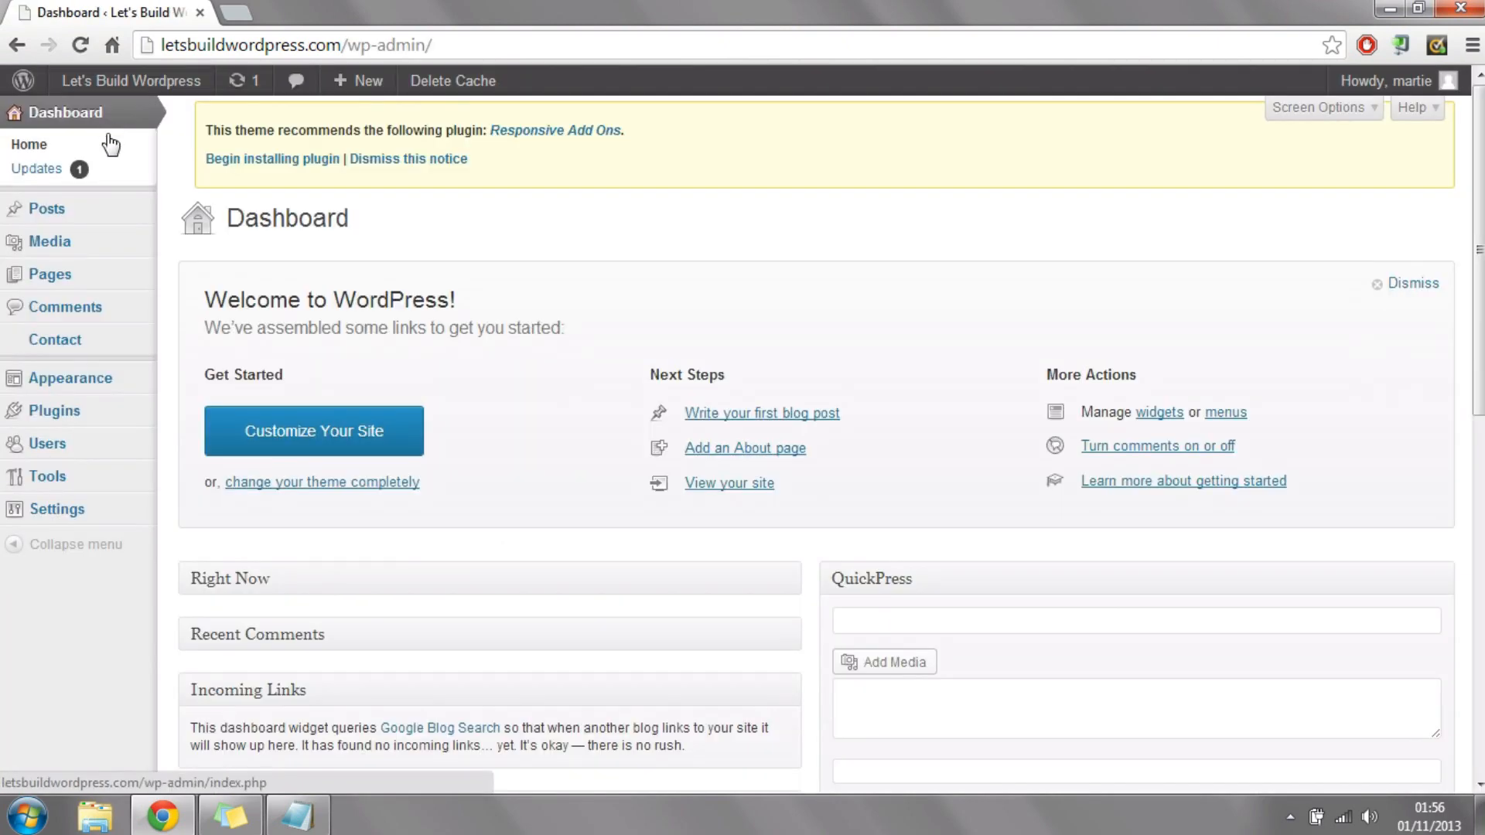
left_click(55, 411)
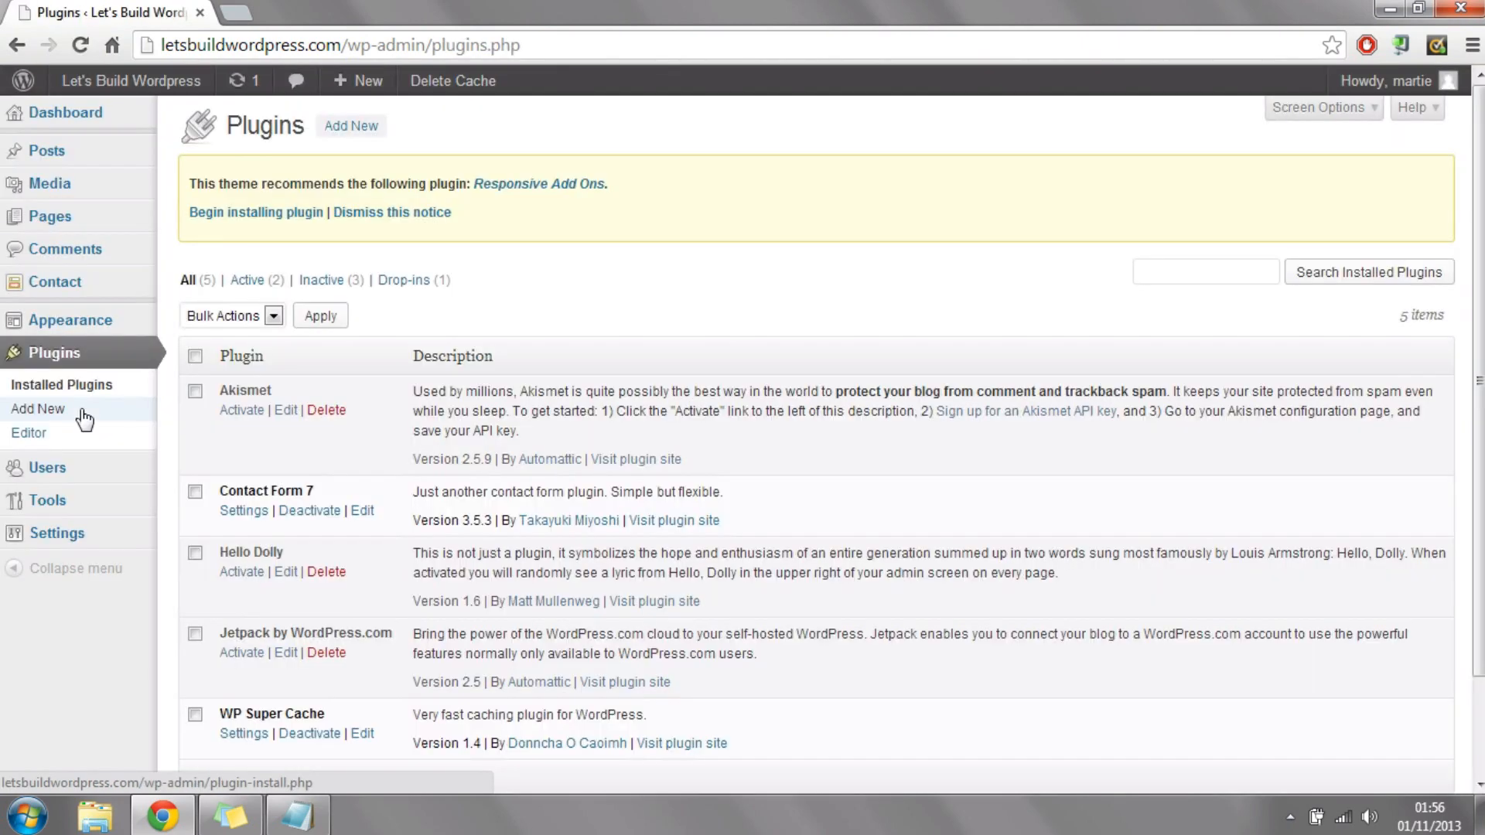
left_click(352, 130)
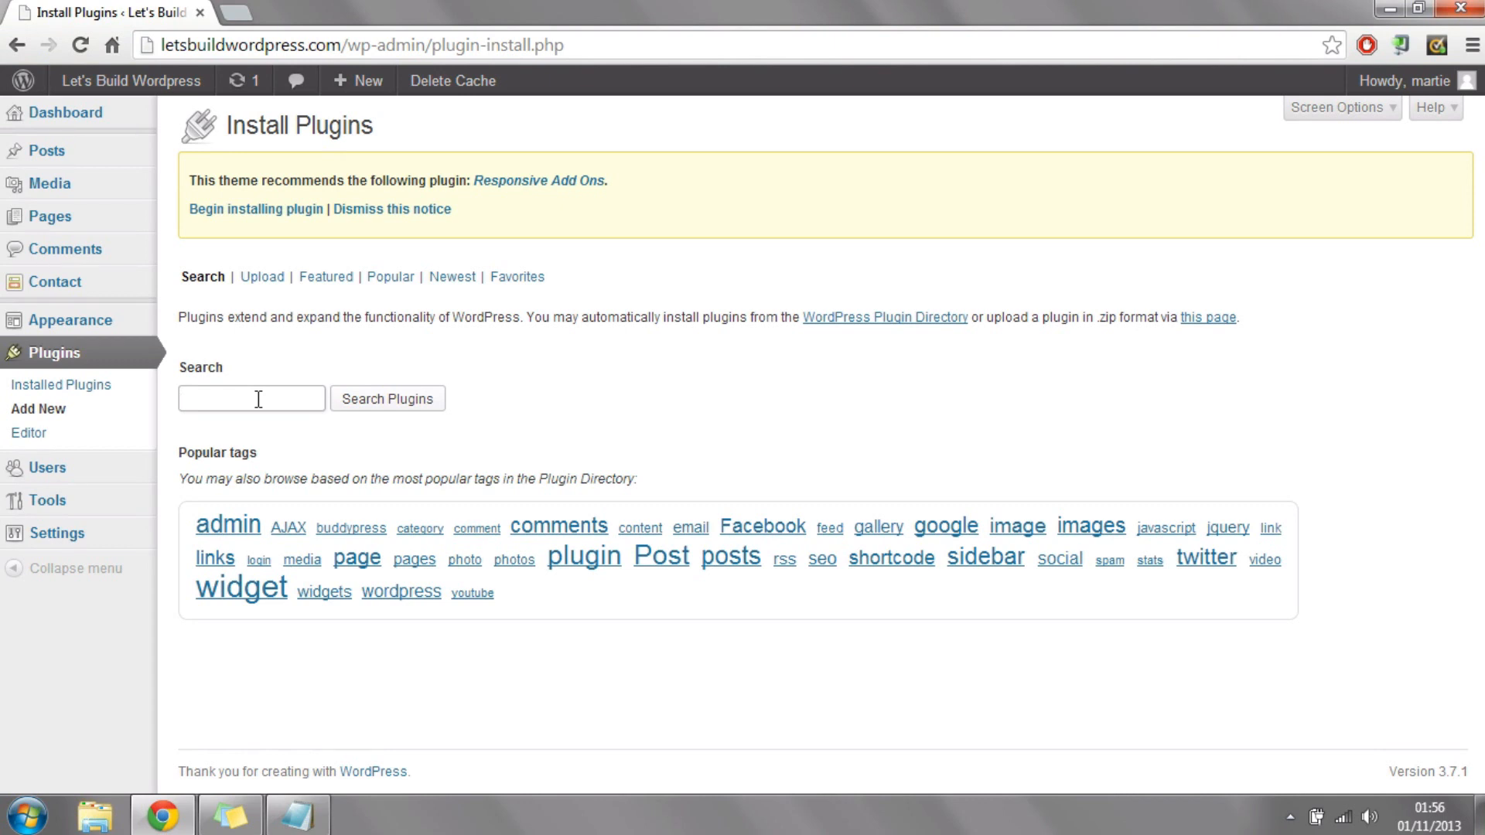
type("tinymce")
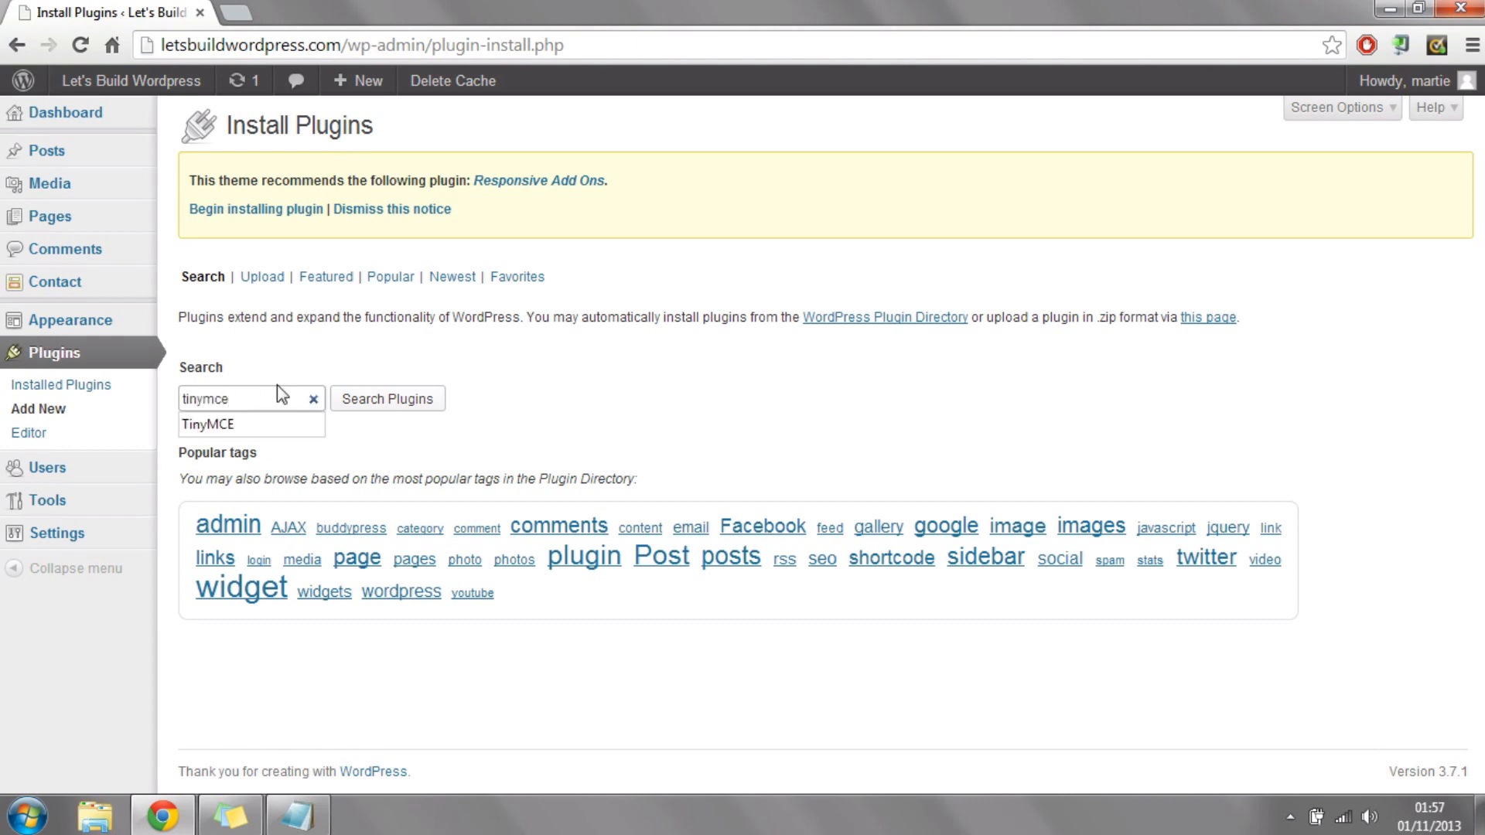
left_click(393, 399)
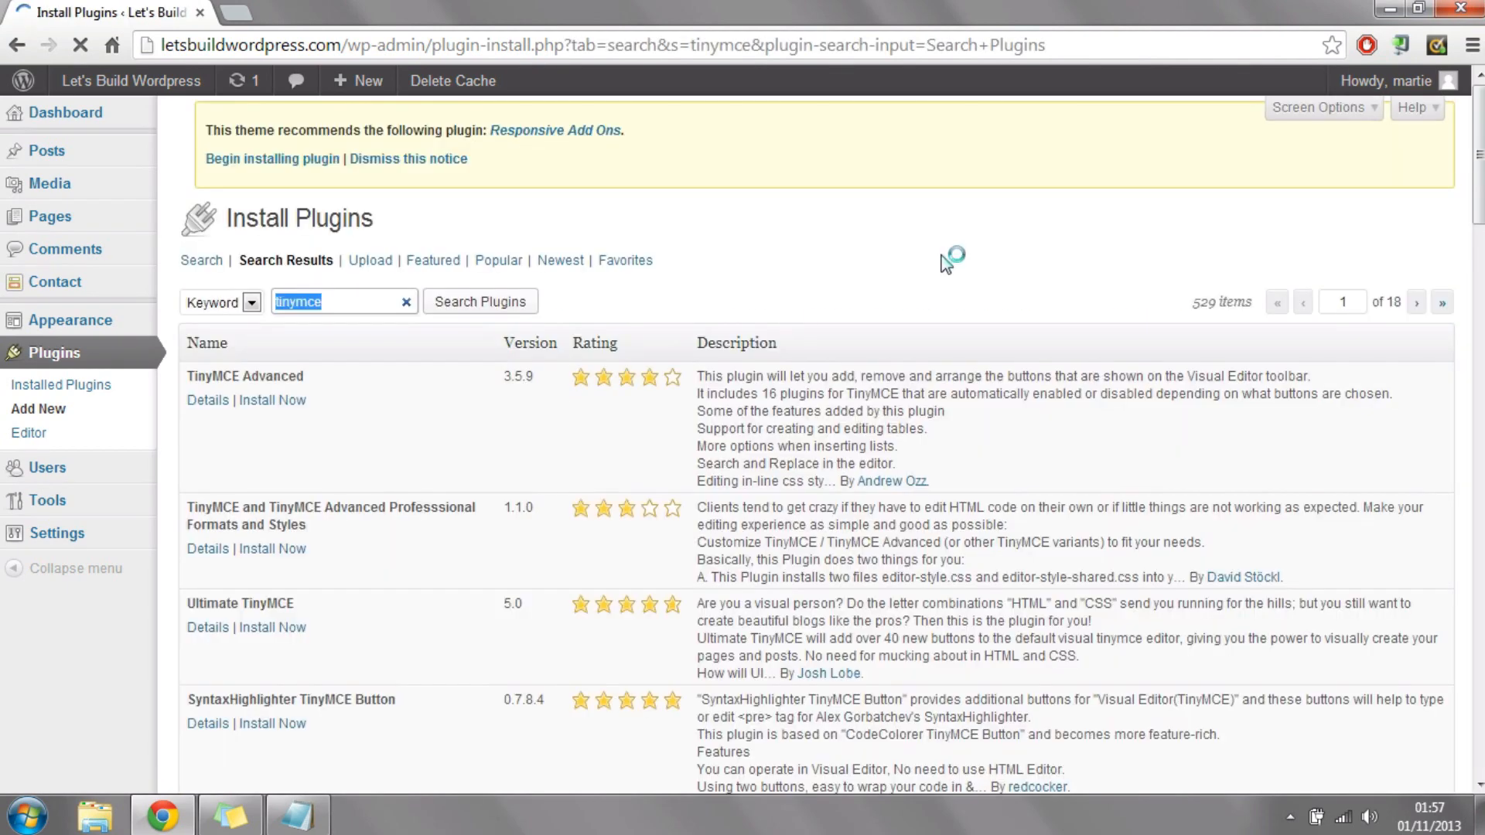
Step: Install the Black Studio TinyMCE Widget plugin from the search results and activate it
left_click_drag(1479, 161, 1479, 230)
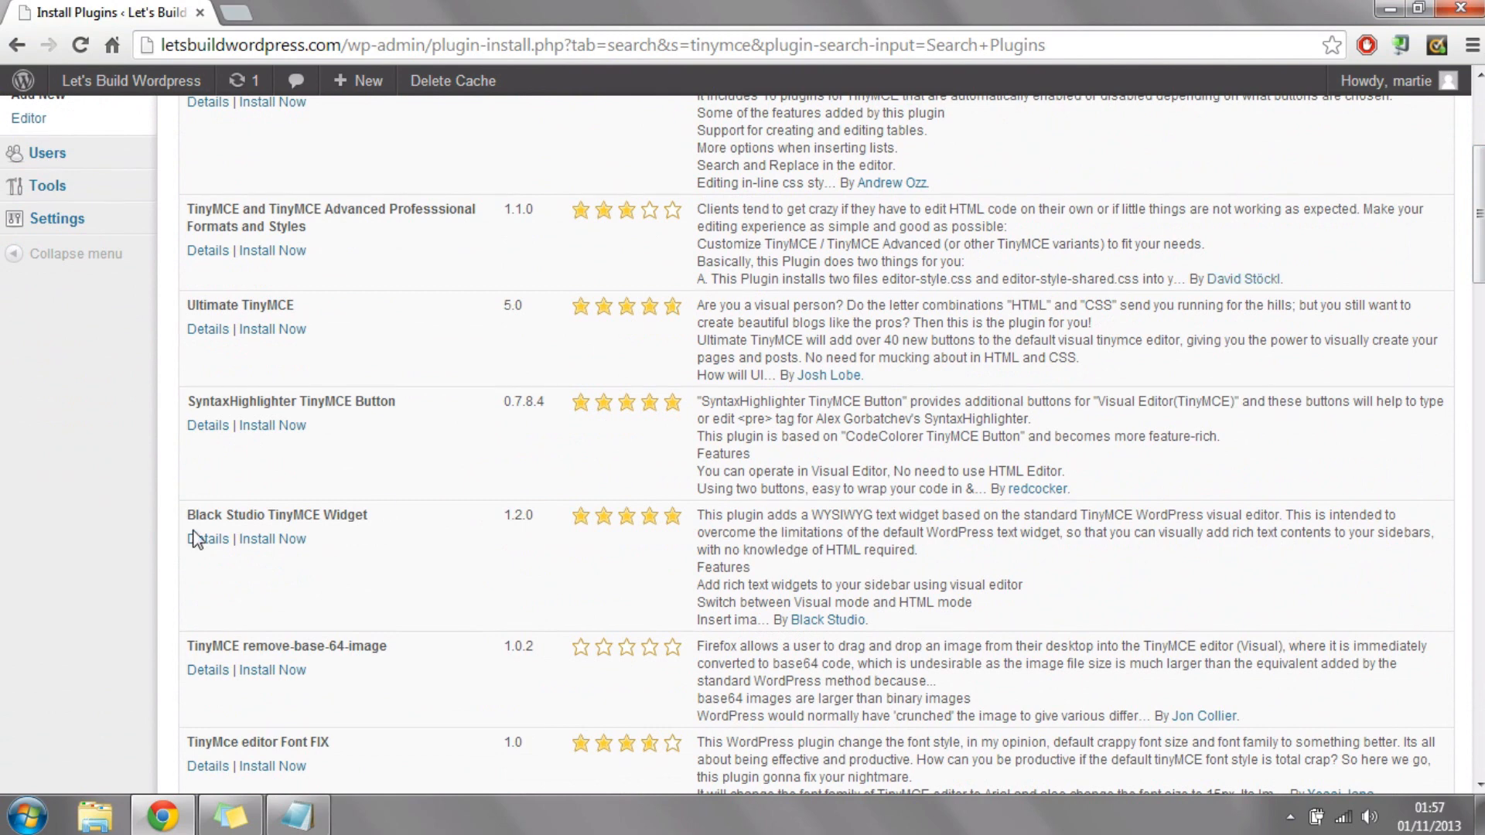
left_click_drag(187, 516, 353, 511)
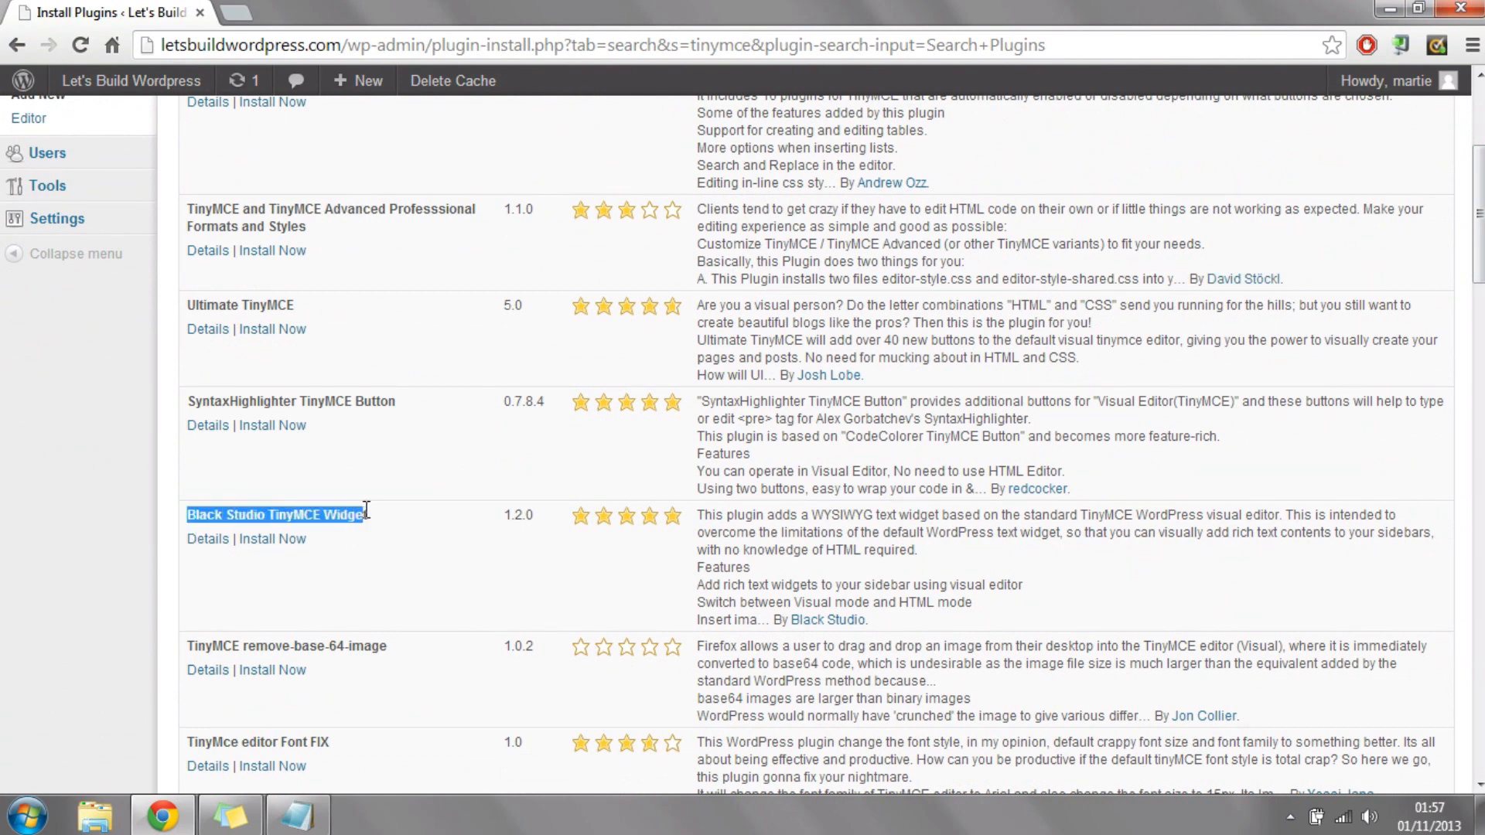
left_click(454, 550)
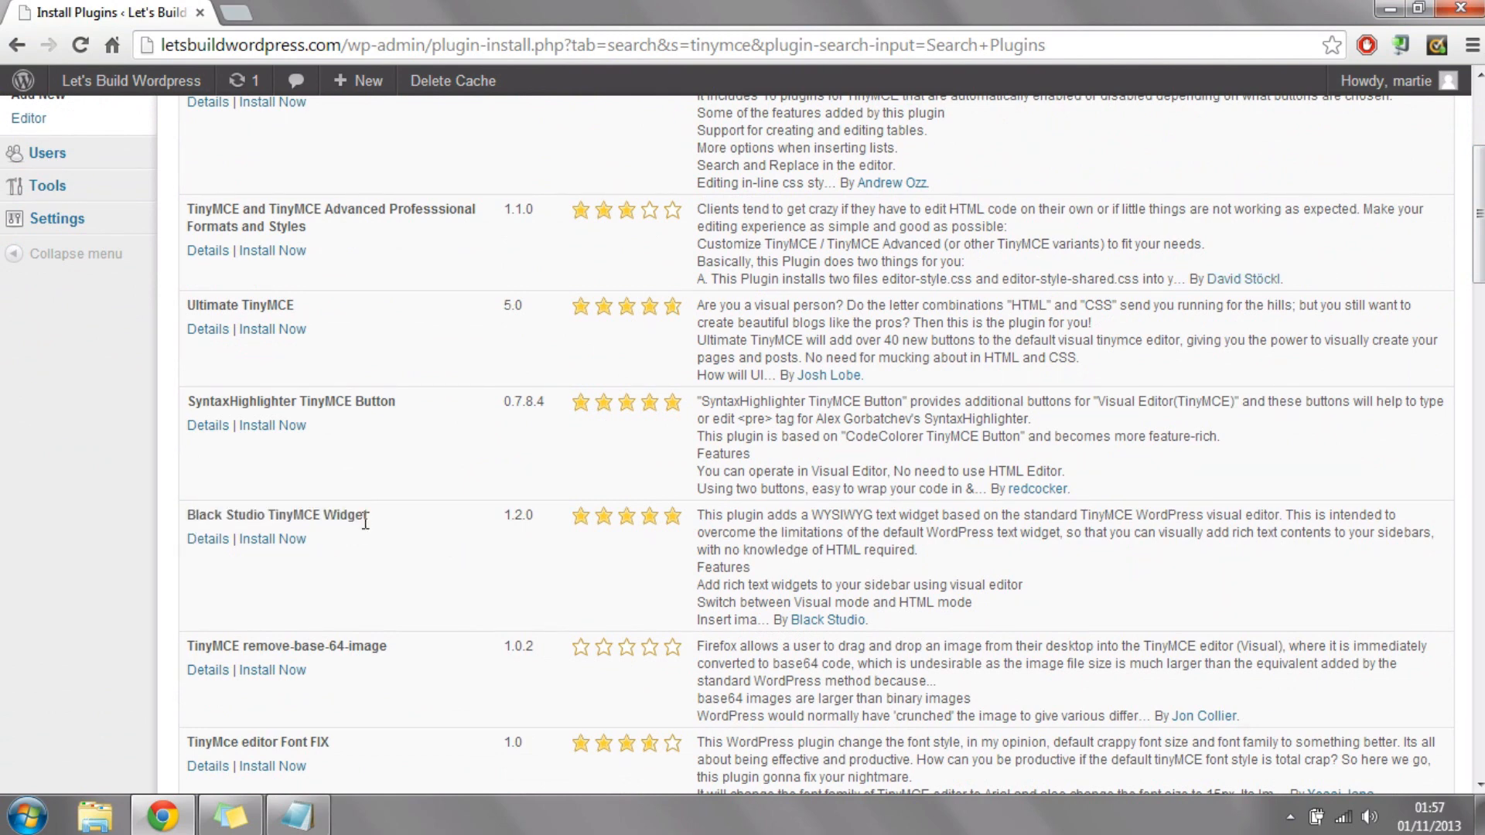
left_click(293, 542)
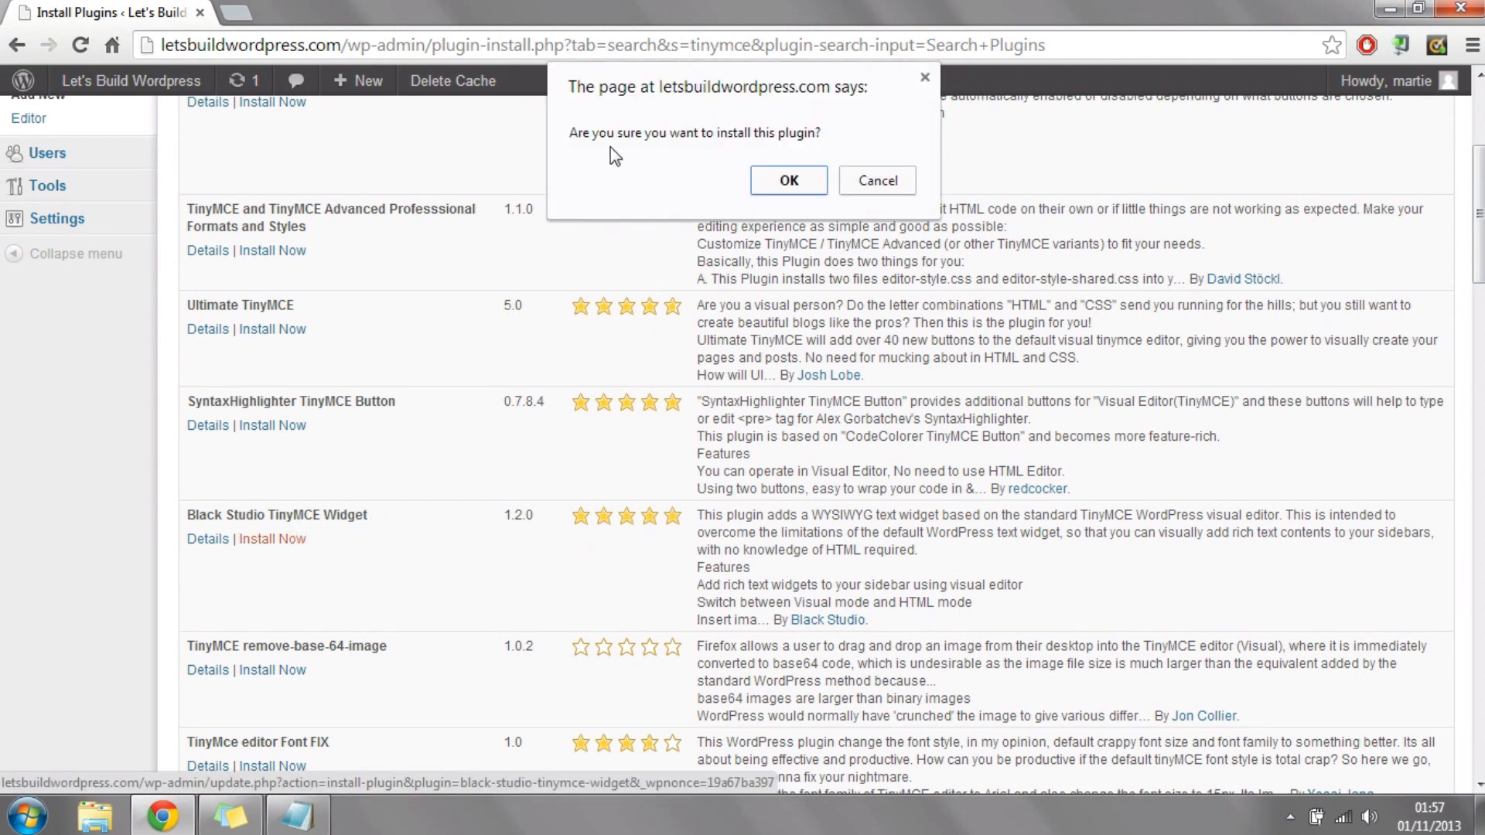
left_click(789, 185)
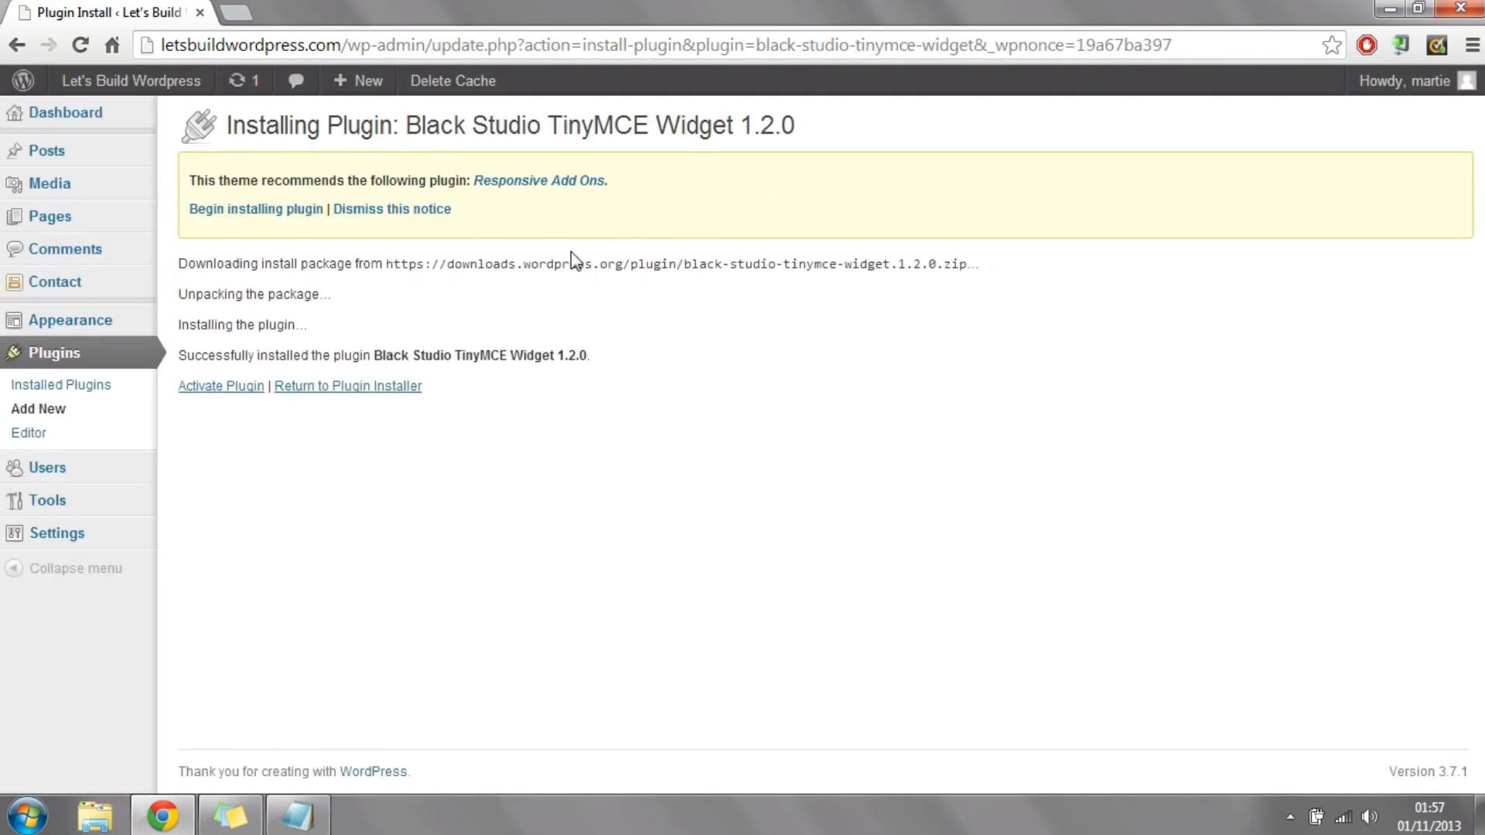
left_click(240, 391)
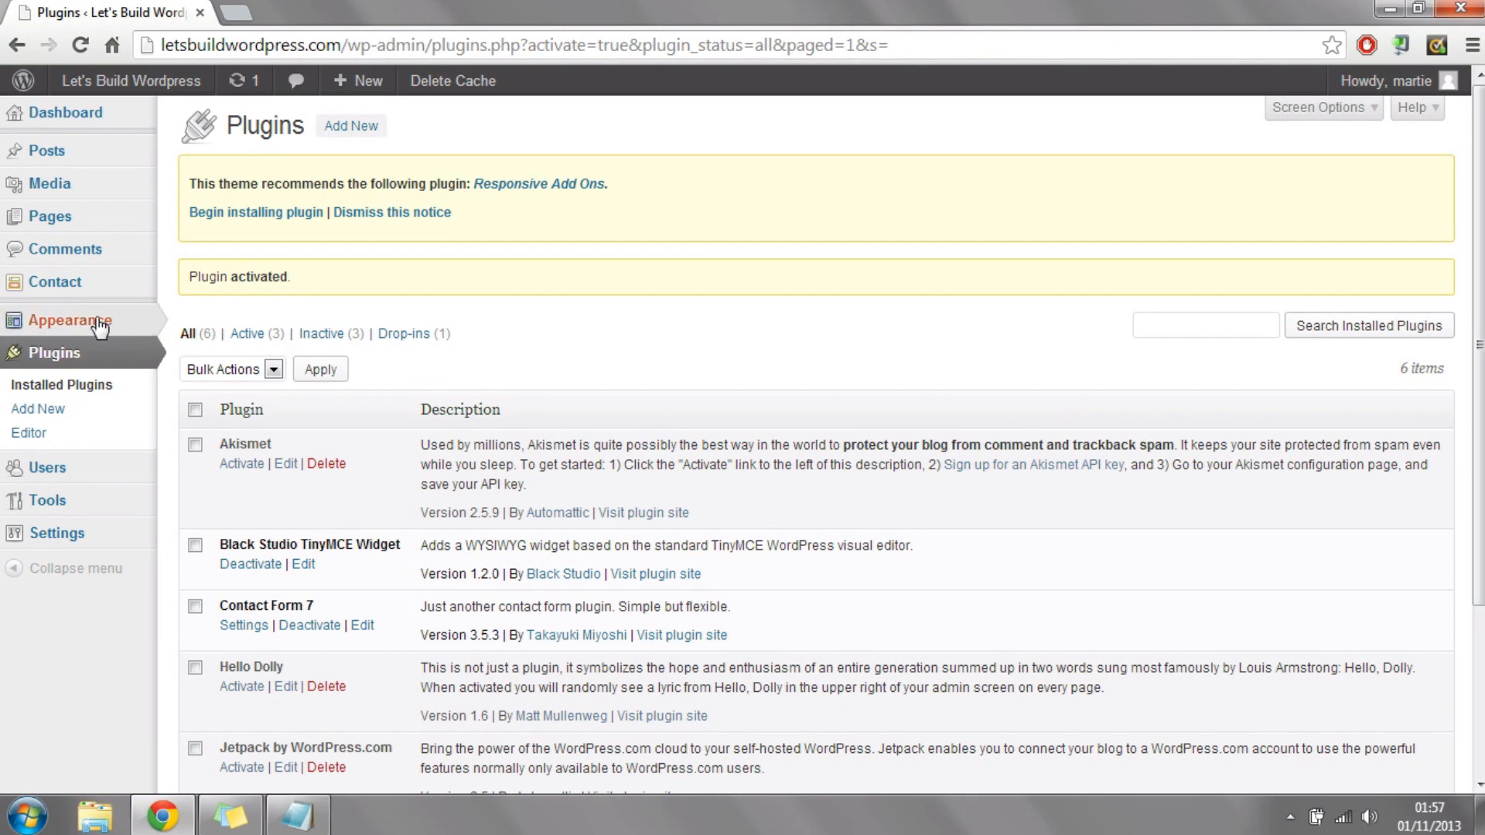
Step: Open the Widgets page and compare its Home Widget areas with the three boxes on the live home page
mouse_move(89, 327)
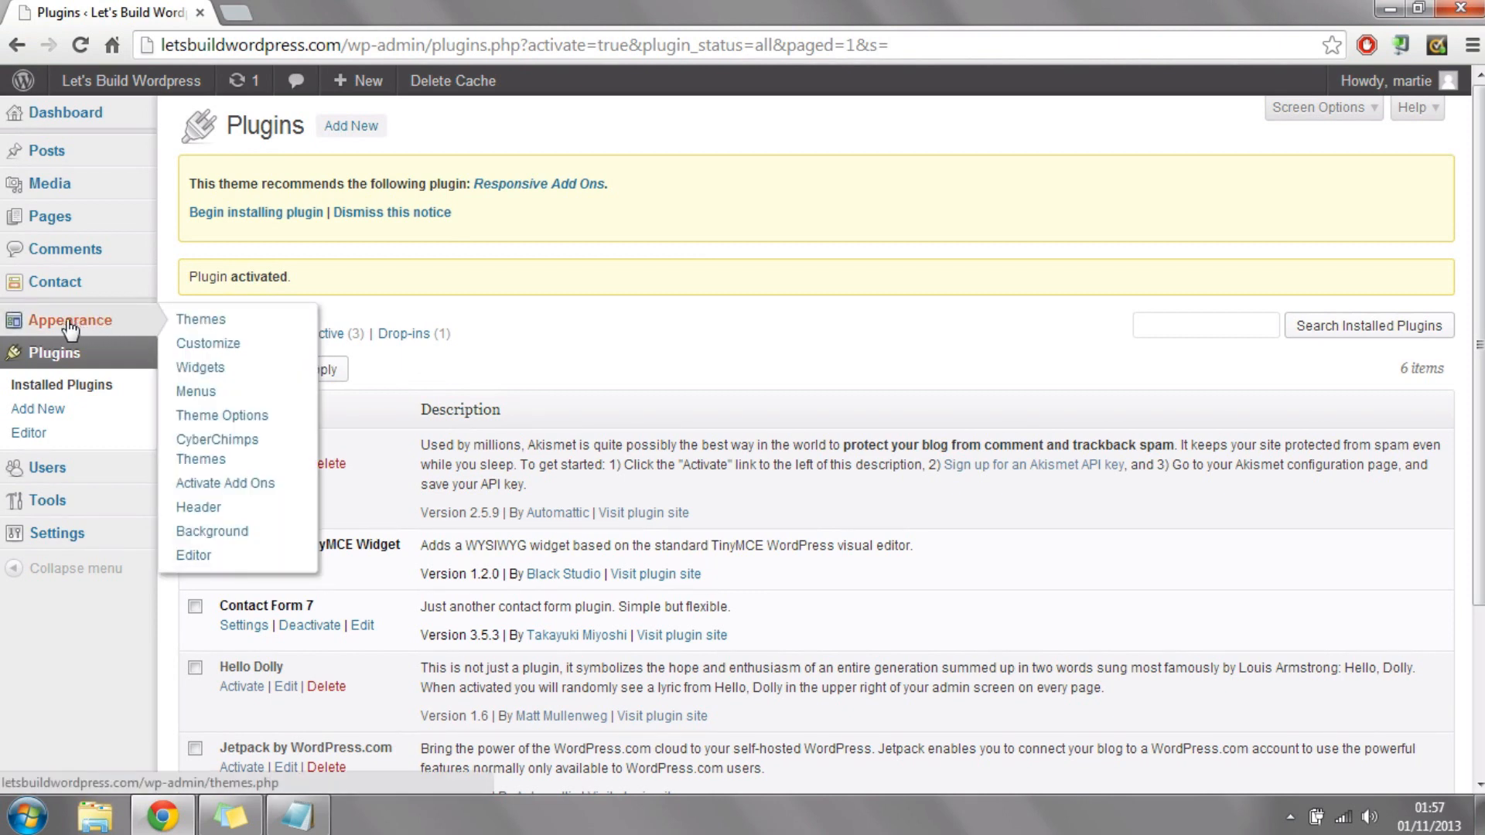
left_click(69, 328)
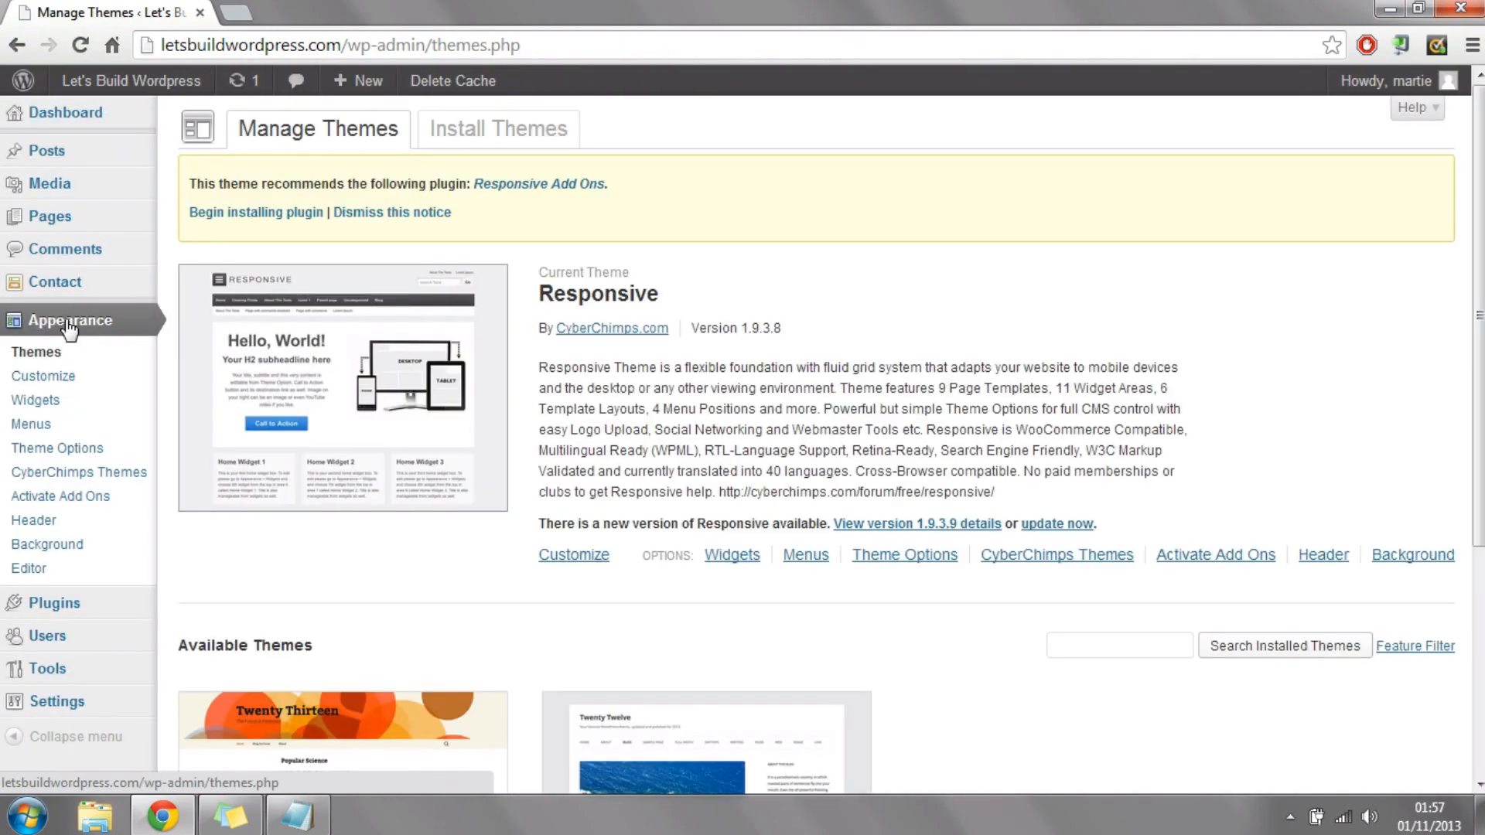
left_click(60, 402)
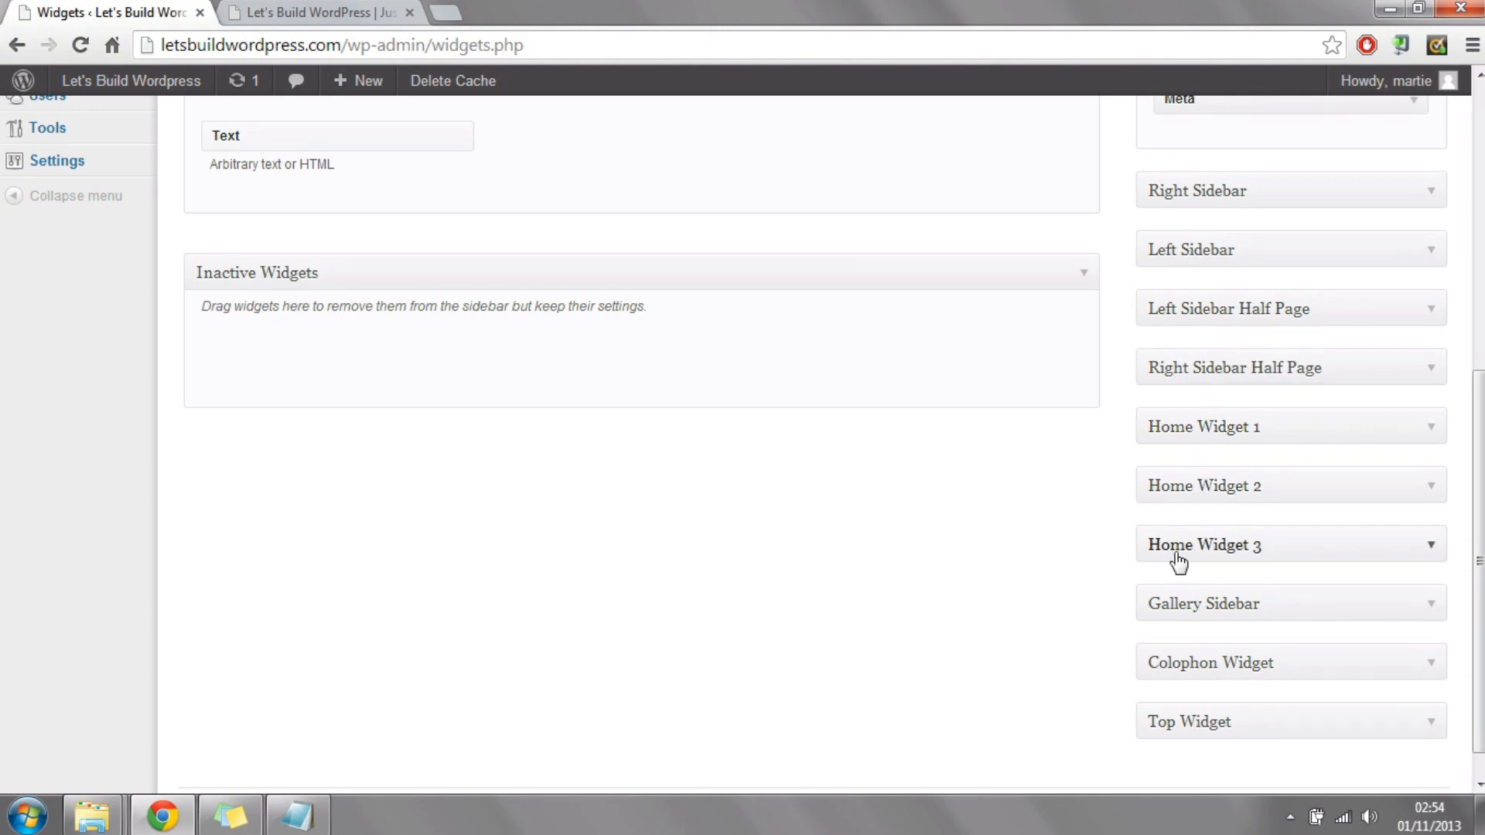
left_click(323, 12)
scroll(297, 282, "down", 5)
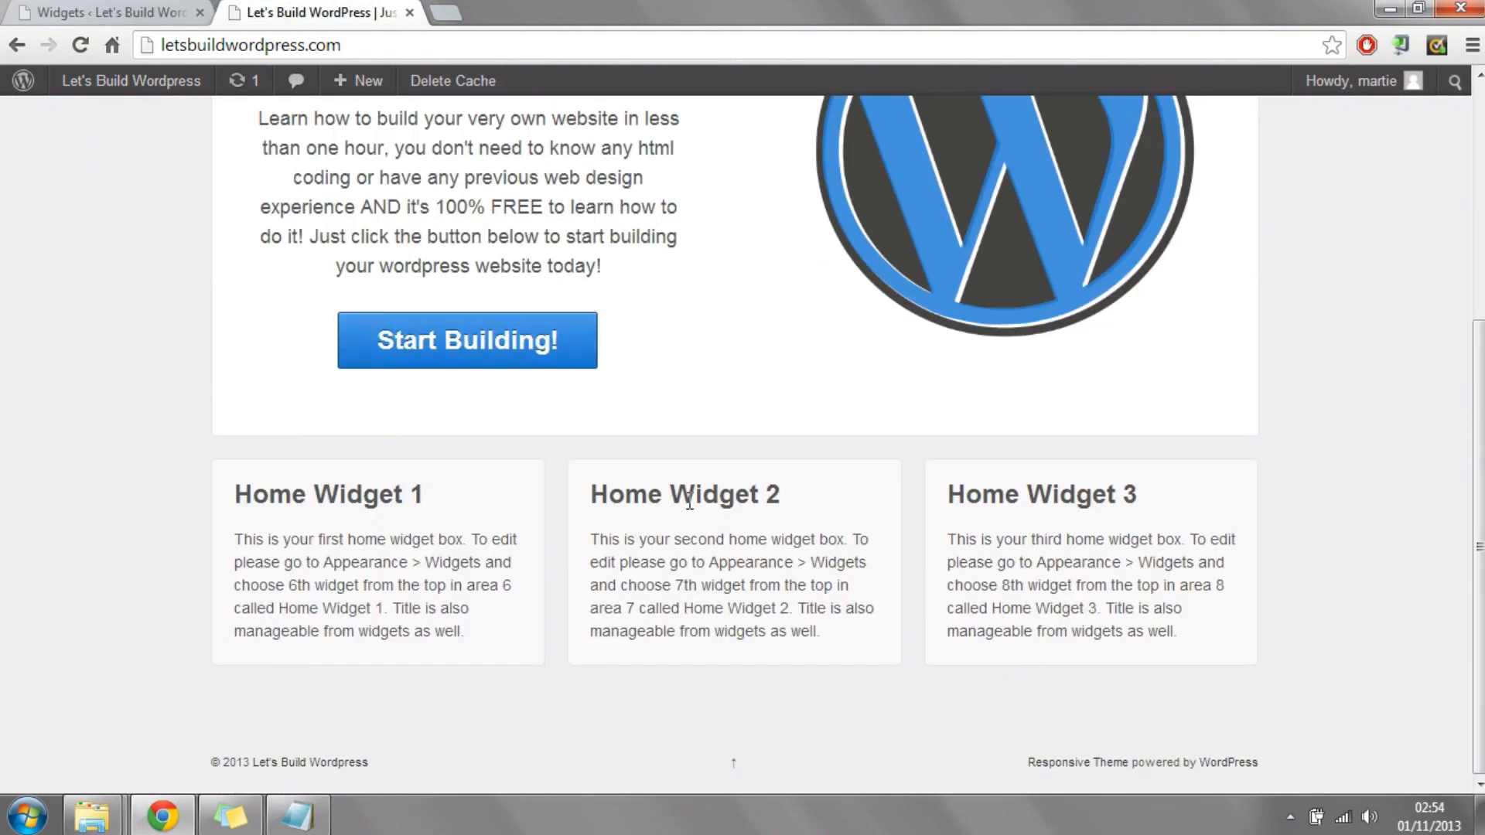
left_click(78, 13)
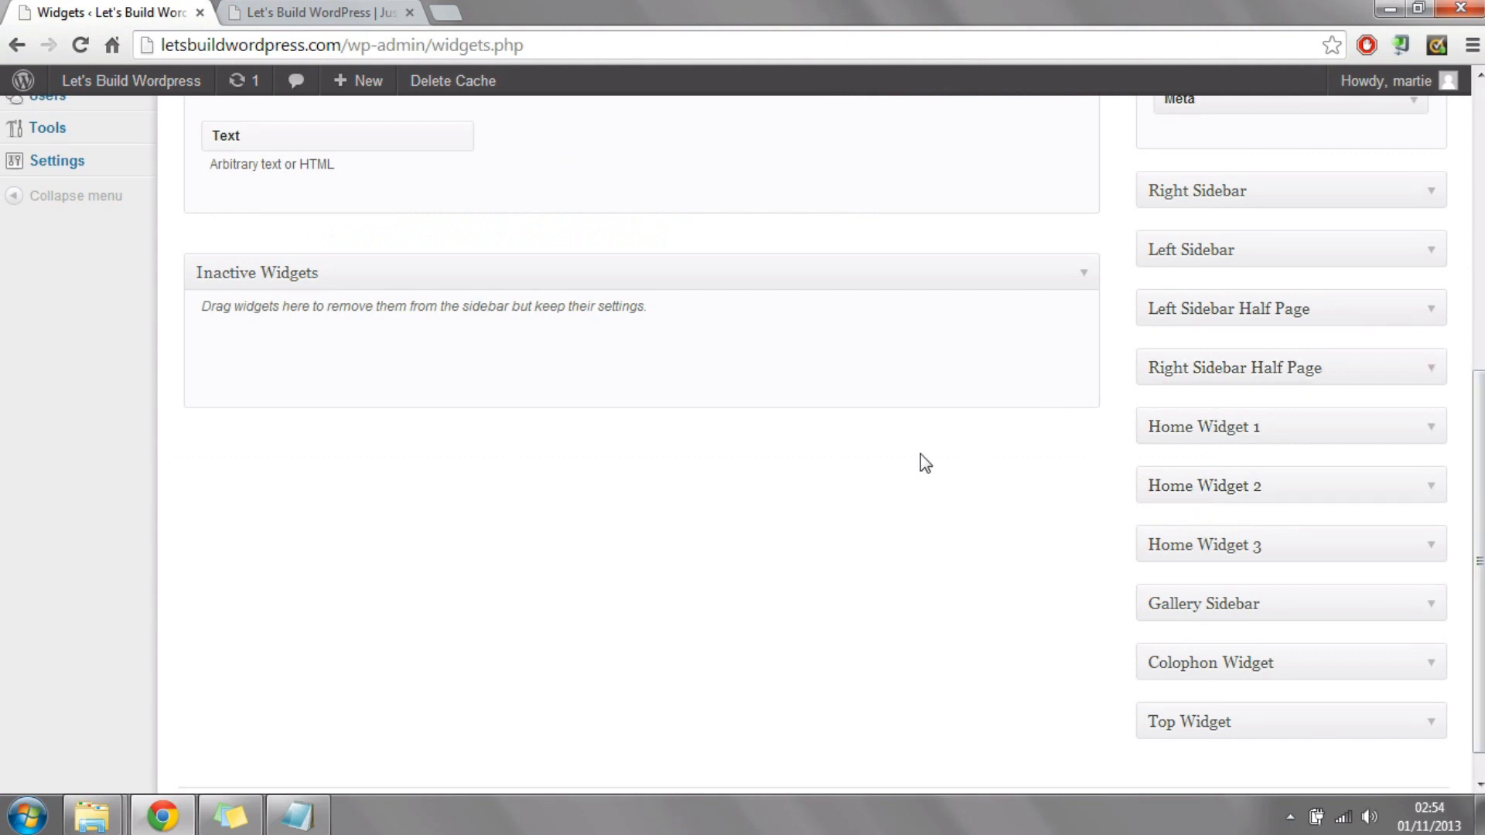
Step: Expand the Home Widget 1 area and add a Black Studio TinyMCE widget to it
left_click(1217, 431)
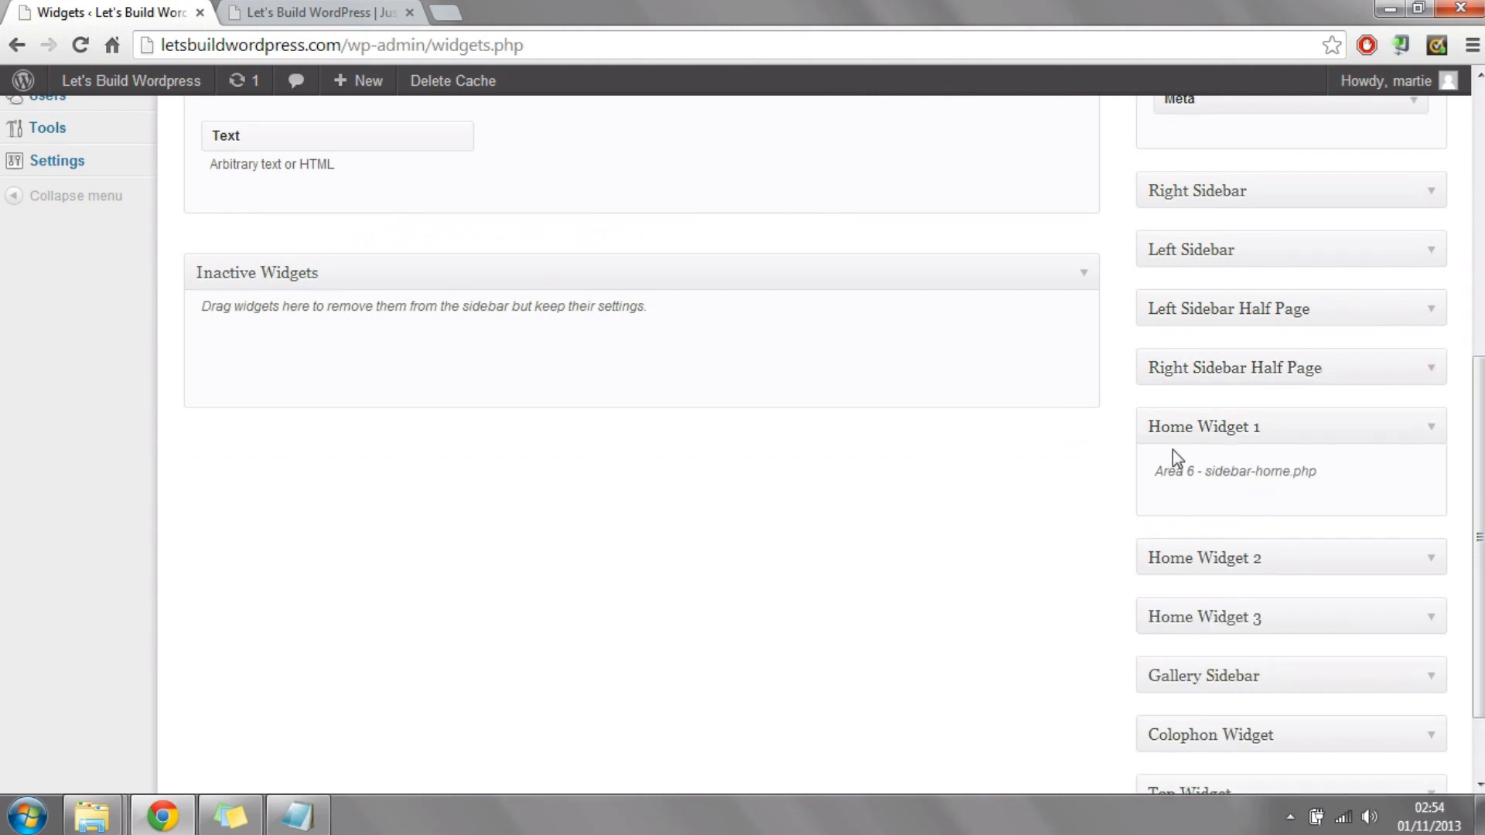
left_click_drag(1480, 535, 1480, 402)
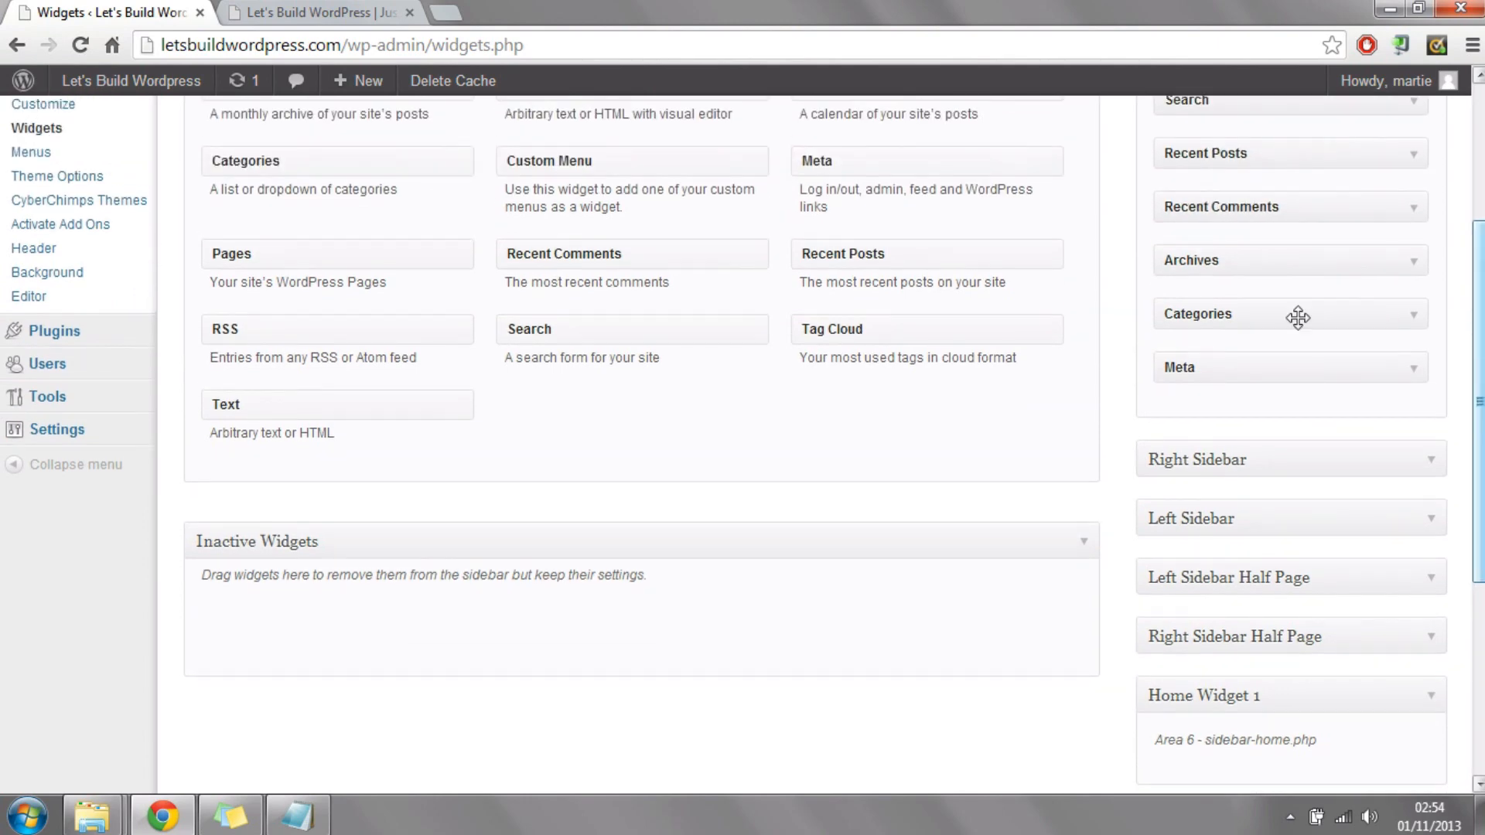
left_click_drag(711, 246, 1369, 766)
left_click_drag(928, 198, 766, 167)
left_click_drag(1480, 434, 1480, 288)
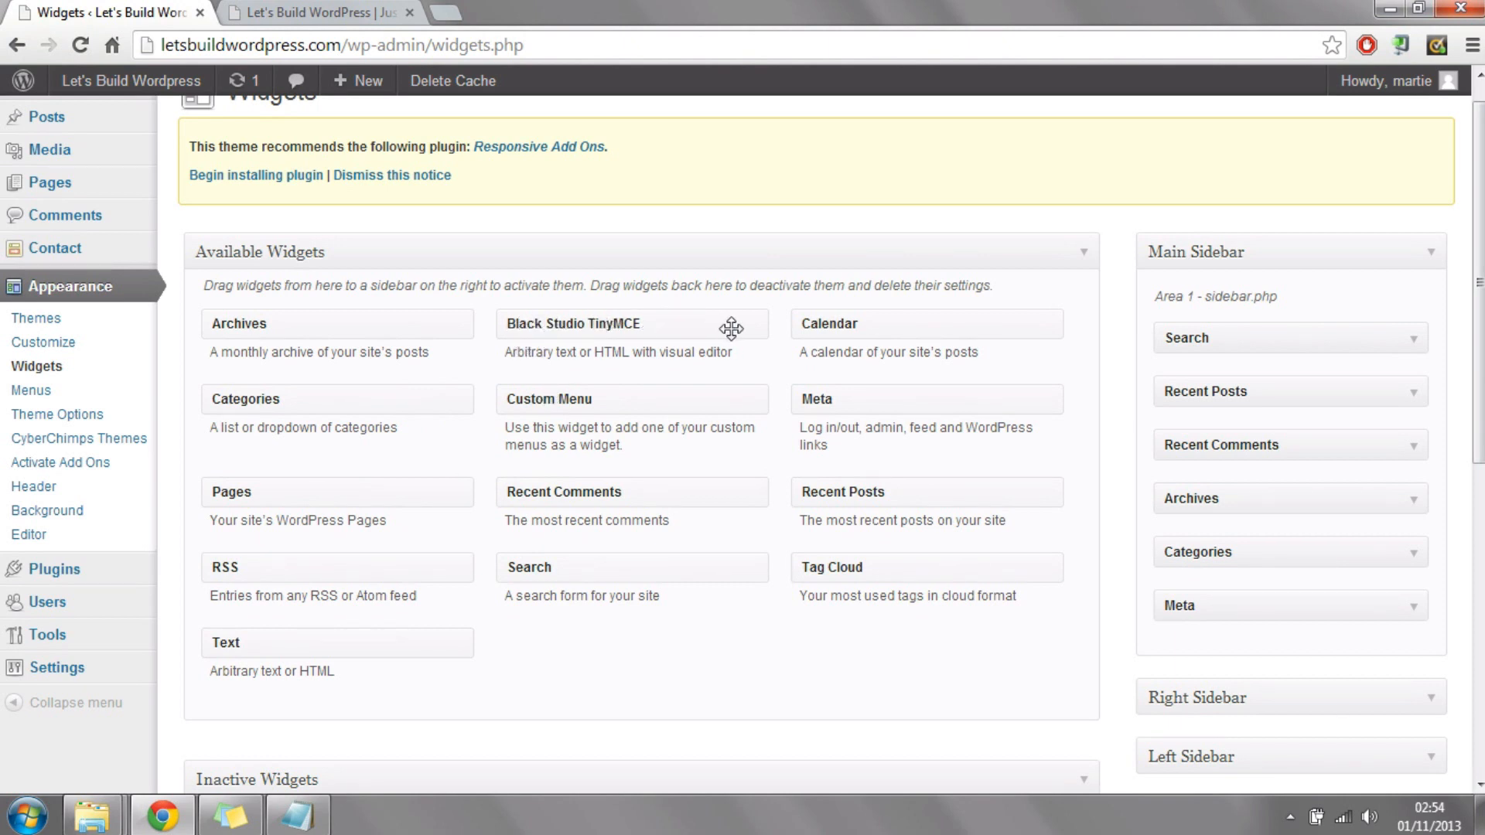
left_click_drag(667, 325, 1323, 523)
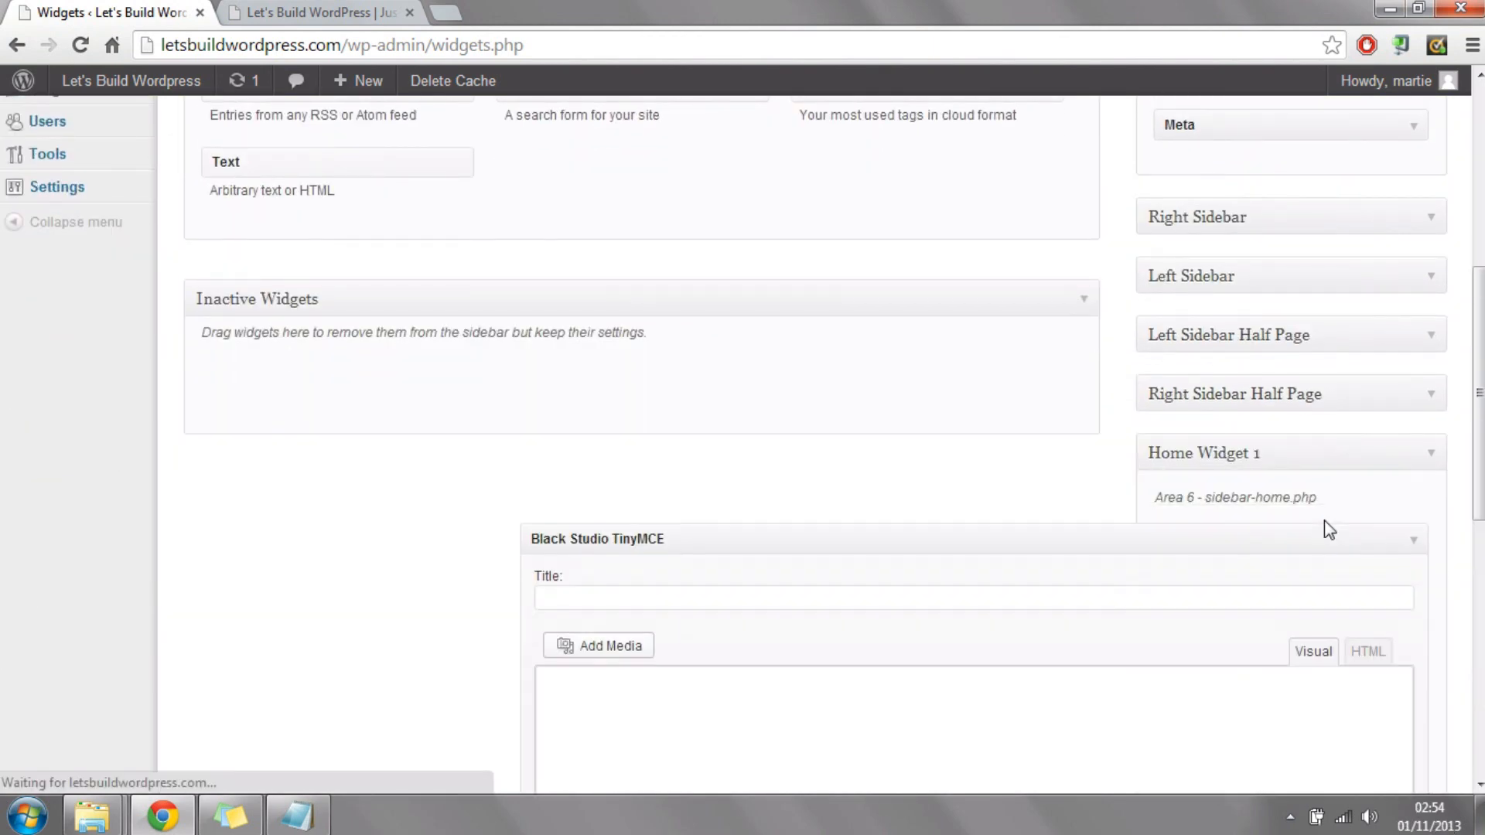
Step: Set the title of the new Home Widget 1 text widget to "Contact Us"
scroll(812, 374, "down", 3)
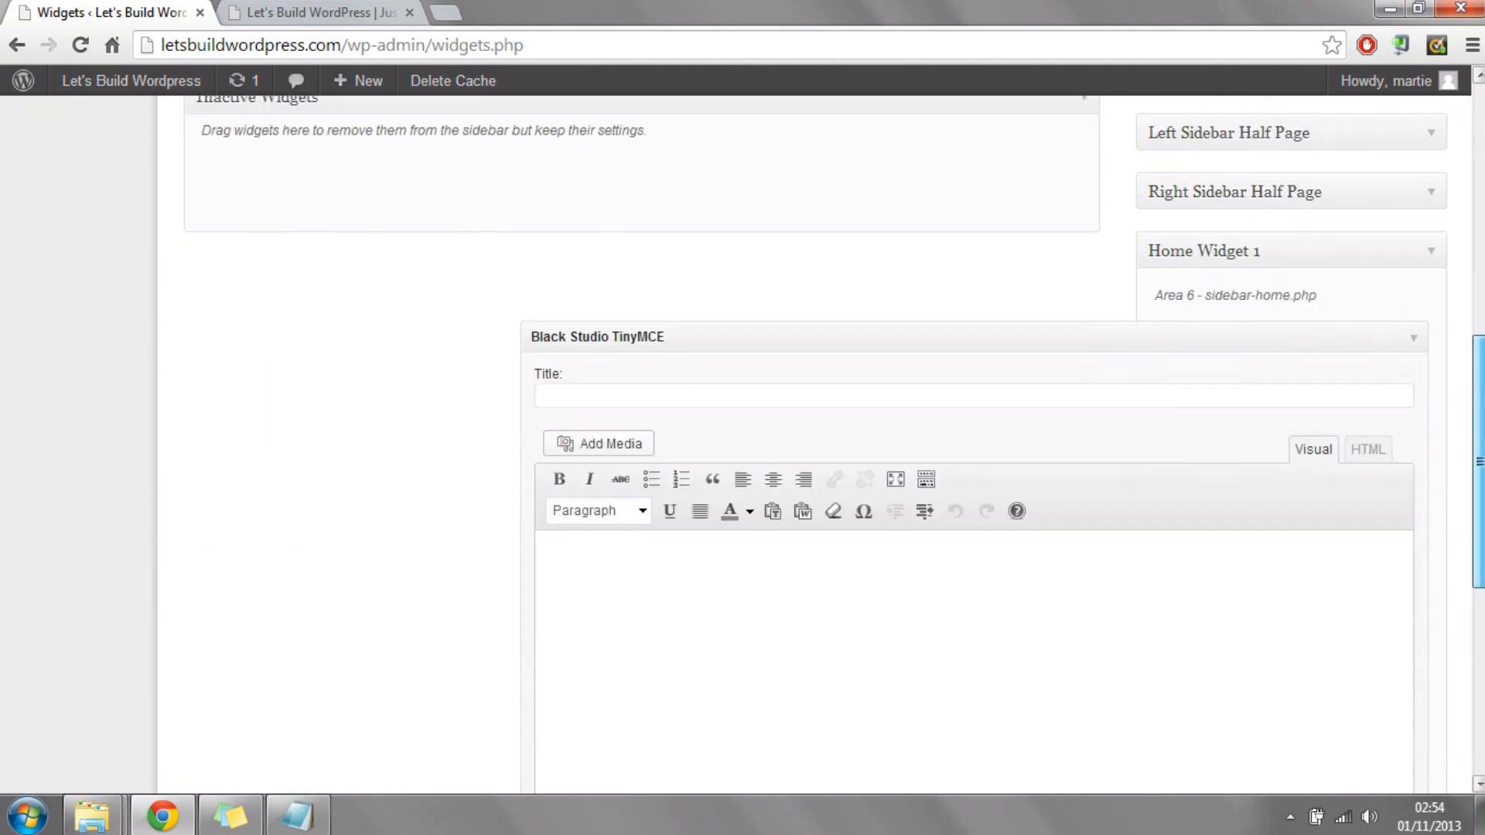
left_click(826, 355)
type("Contact")
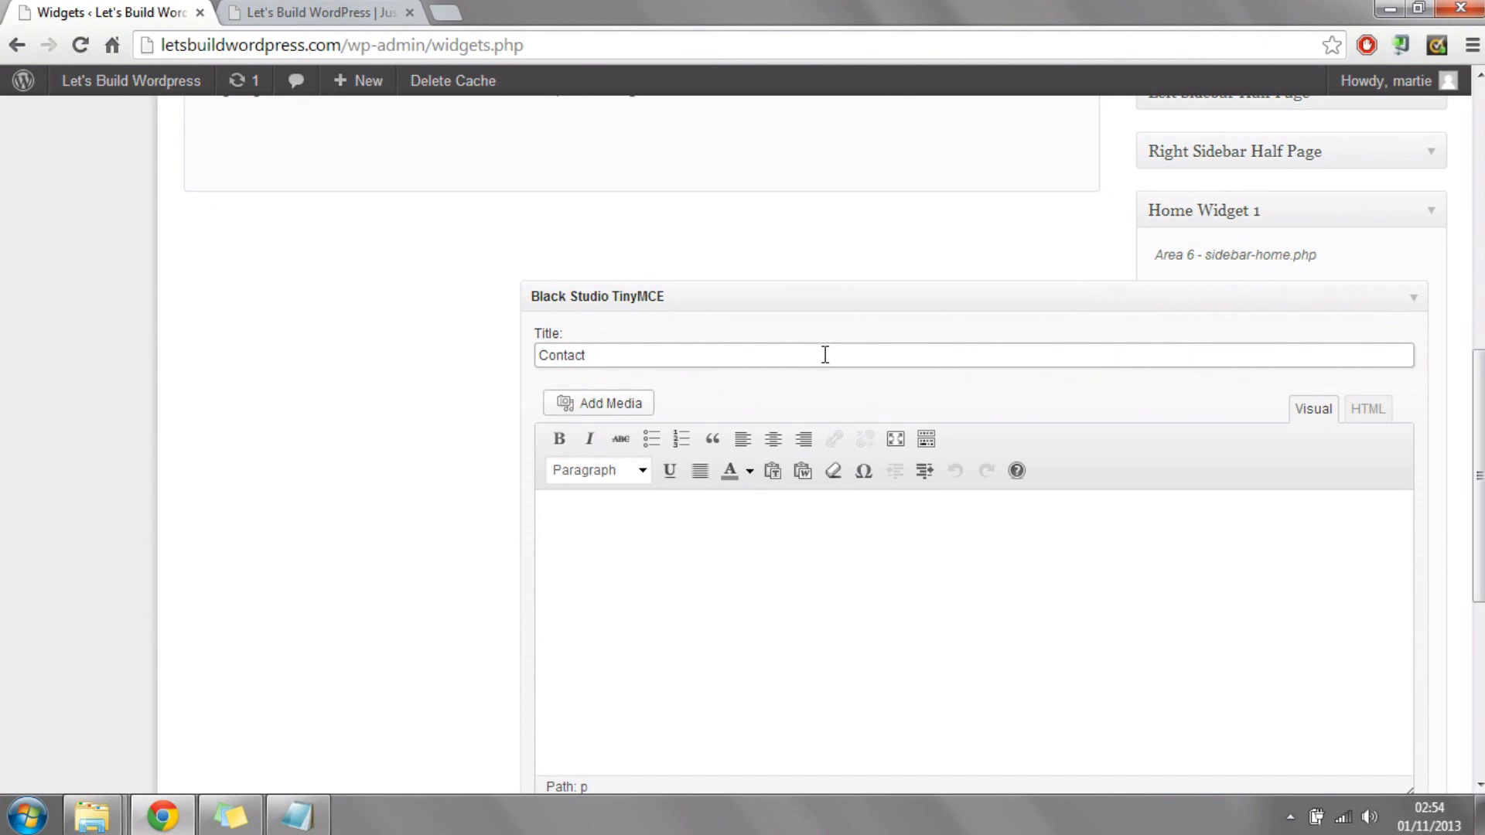
type(" Us")
Step: Write the widget's body text: If you need to contact us for any reason you can do so via the "Contact Us" page or by clicking here!
left_click(806, 563)
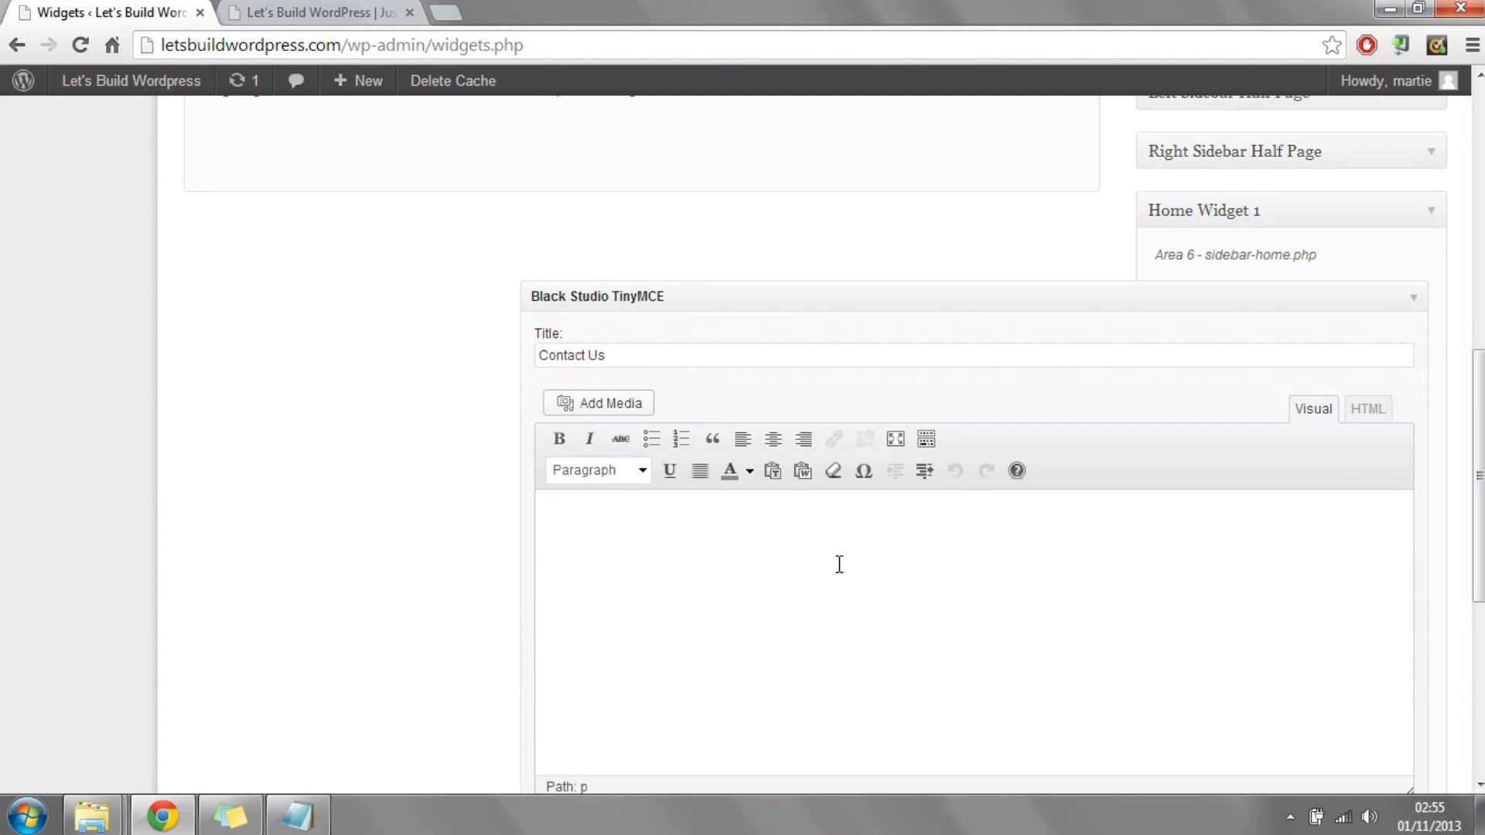
type("If you need to con")
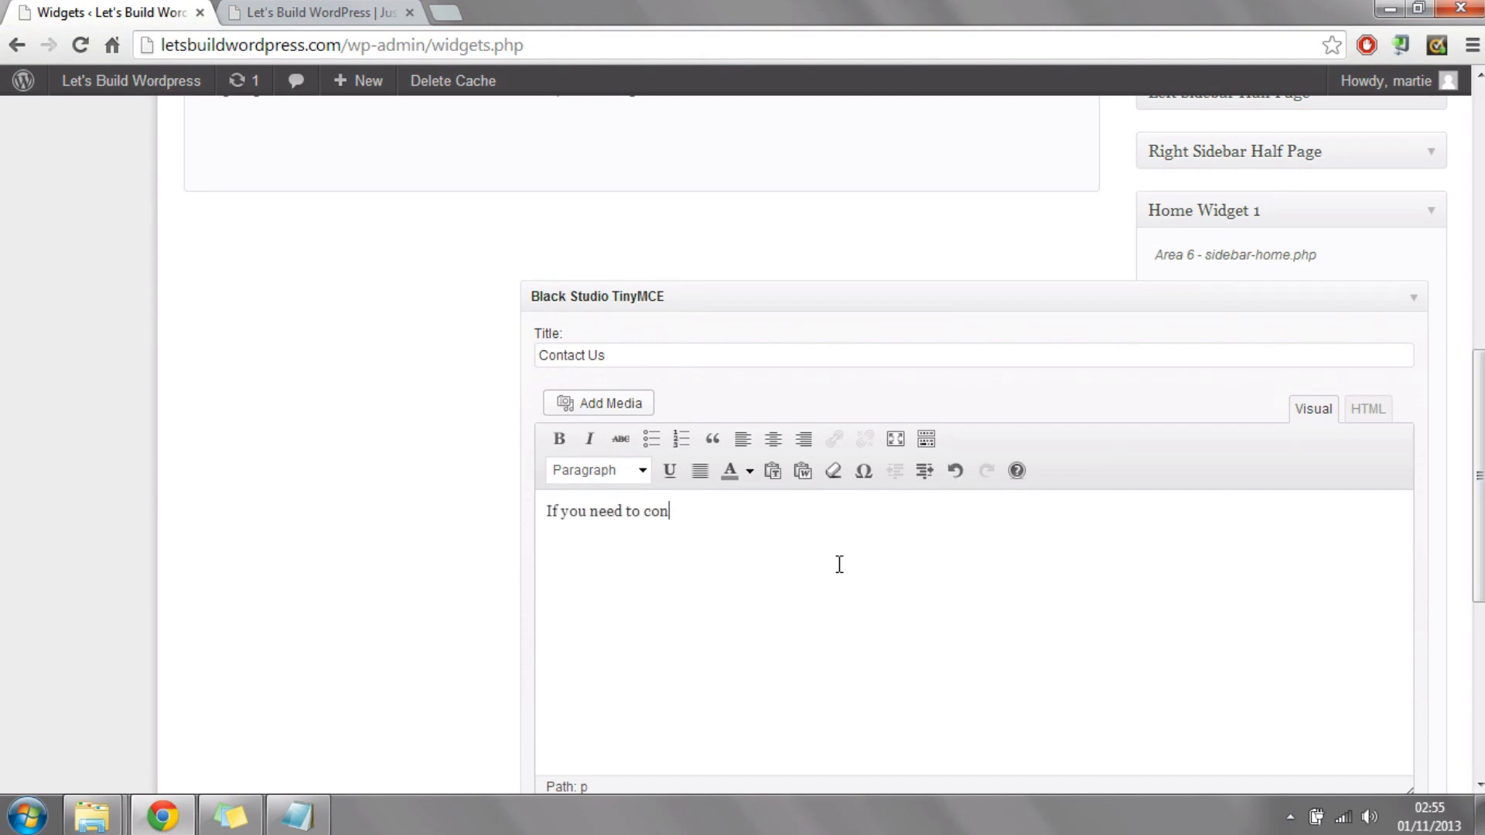
type("tact us for any reason yo")
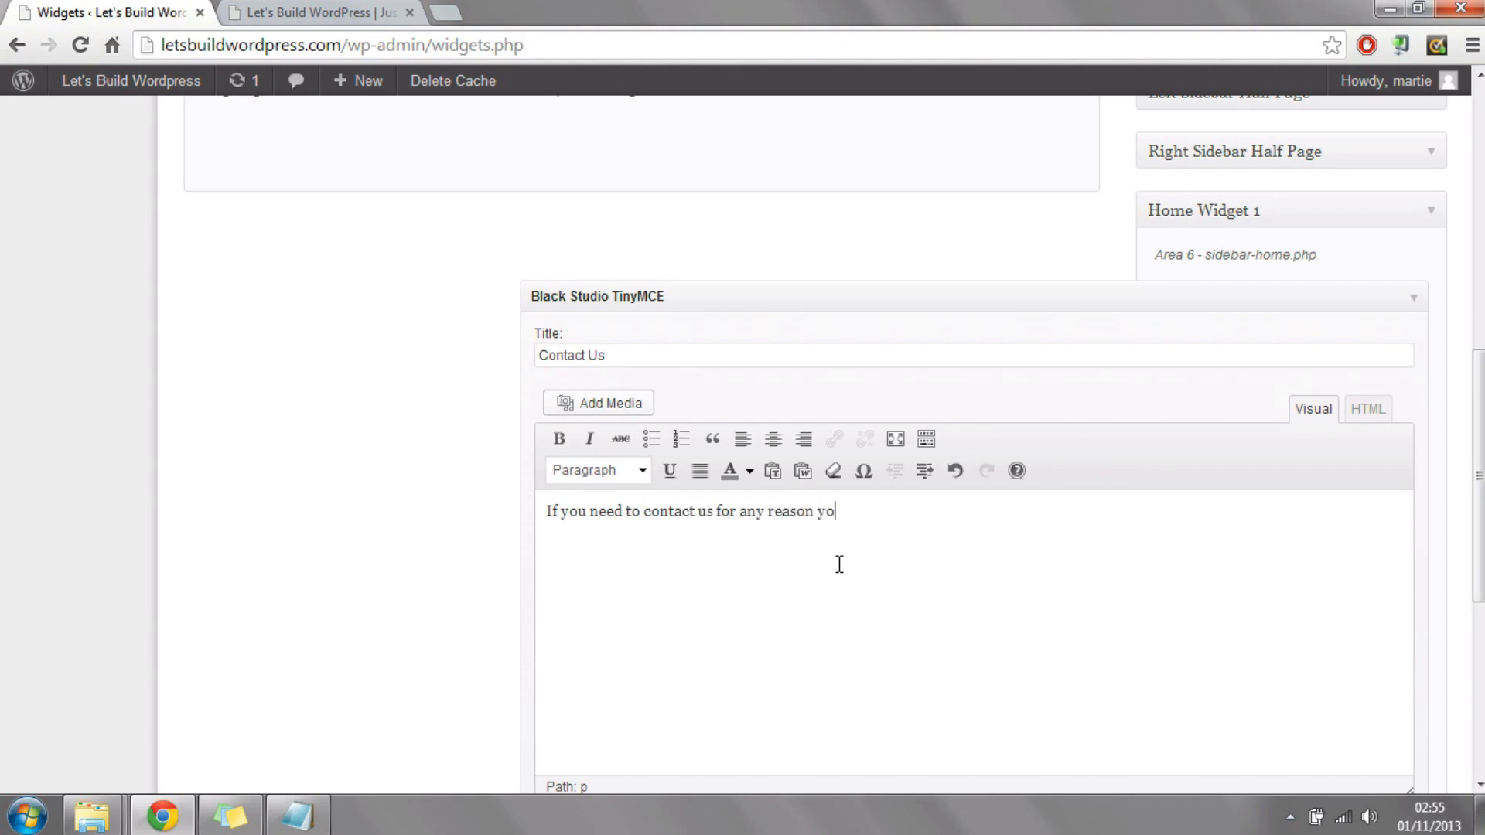
type("u can do so via the \"Contact U")
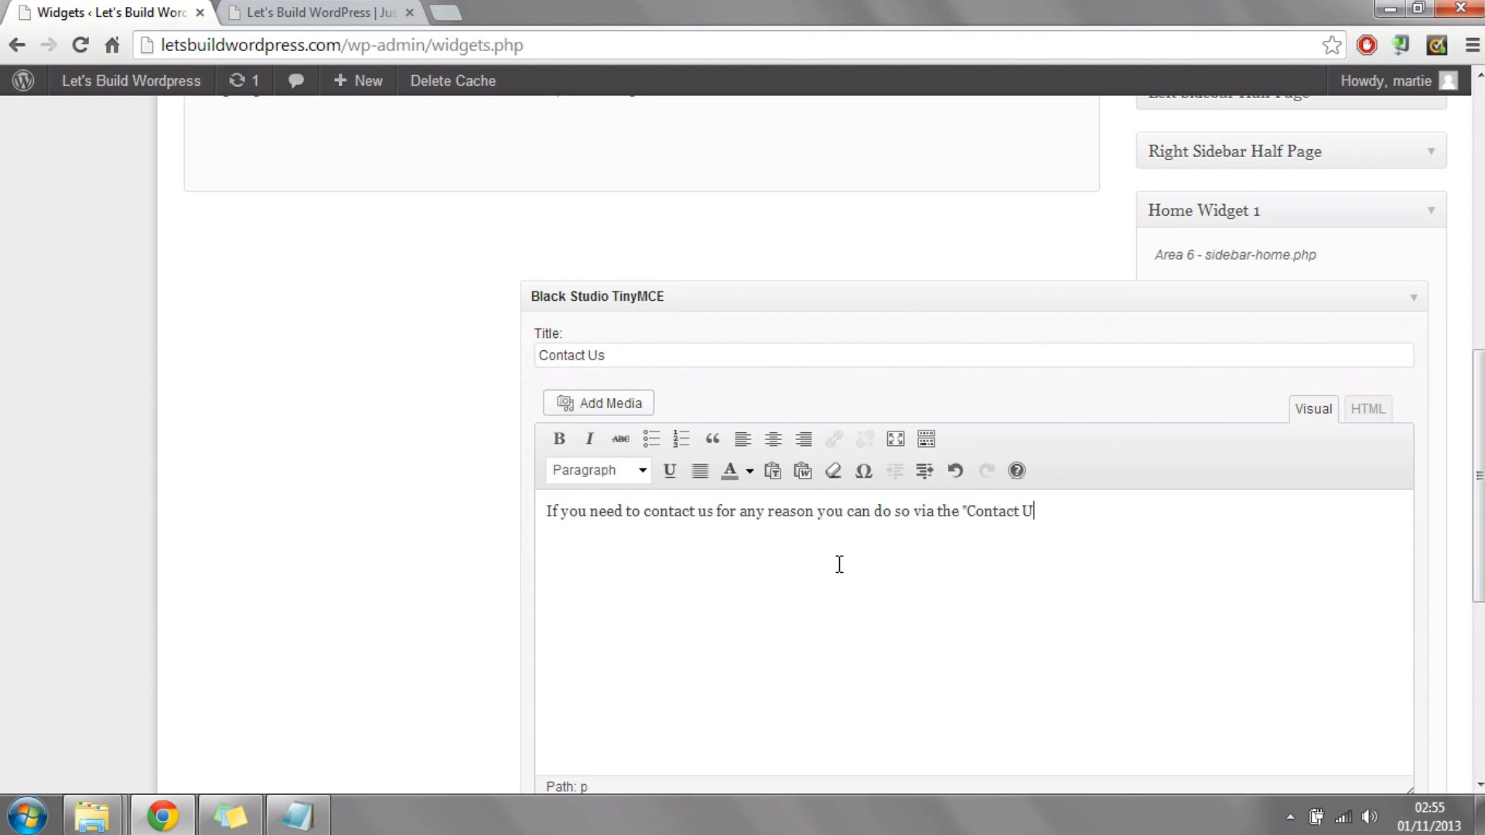
type("s\" page or by clicking here!")
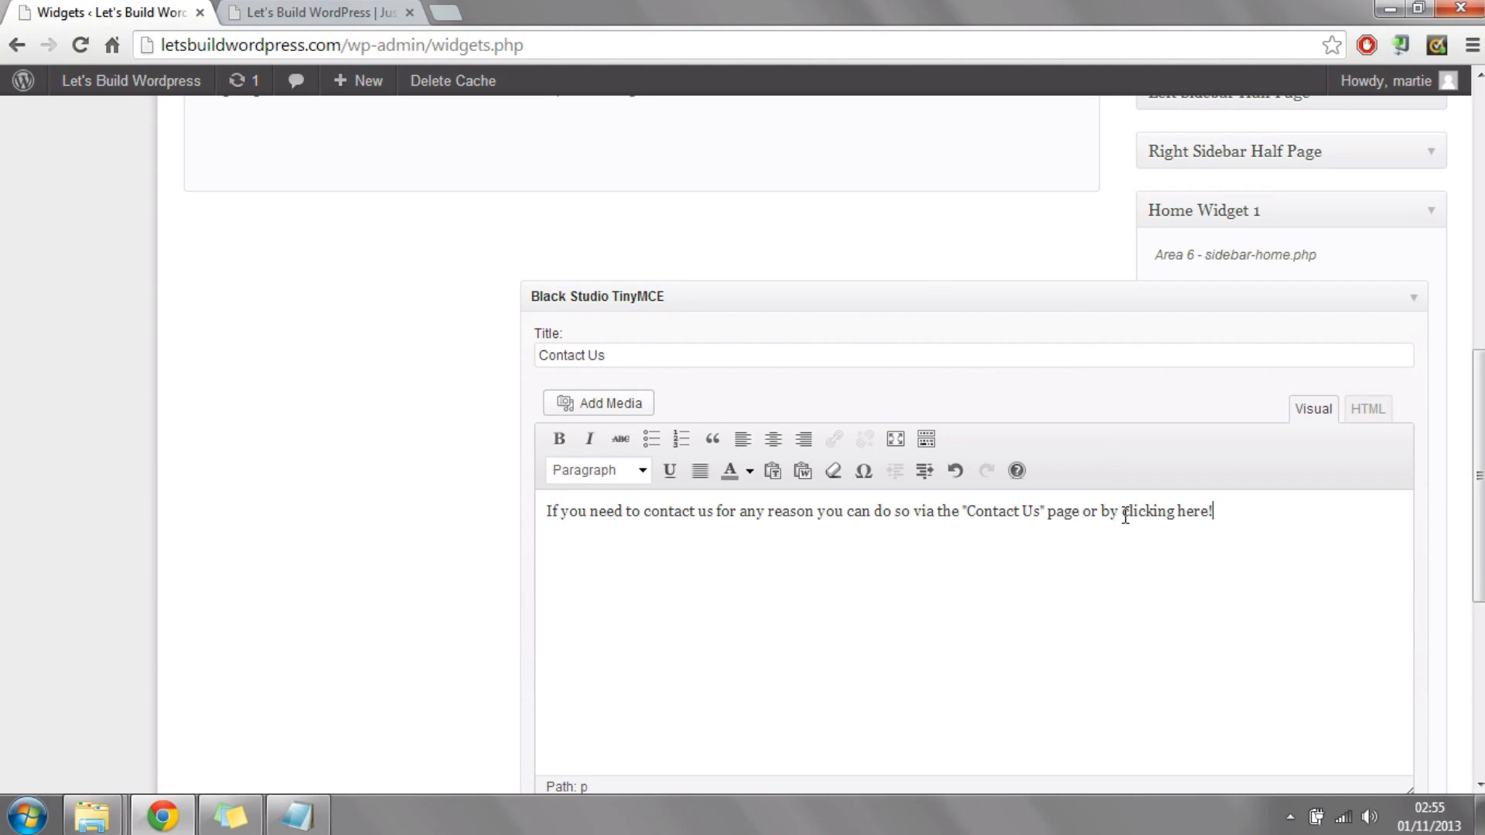
Step: Select the words "clicking here!" at the end of the Contact Us widget's text
left_click_drag(1126, 516, 1243, 521)
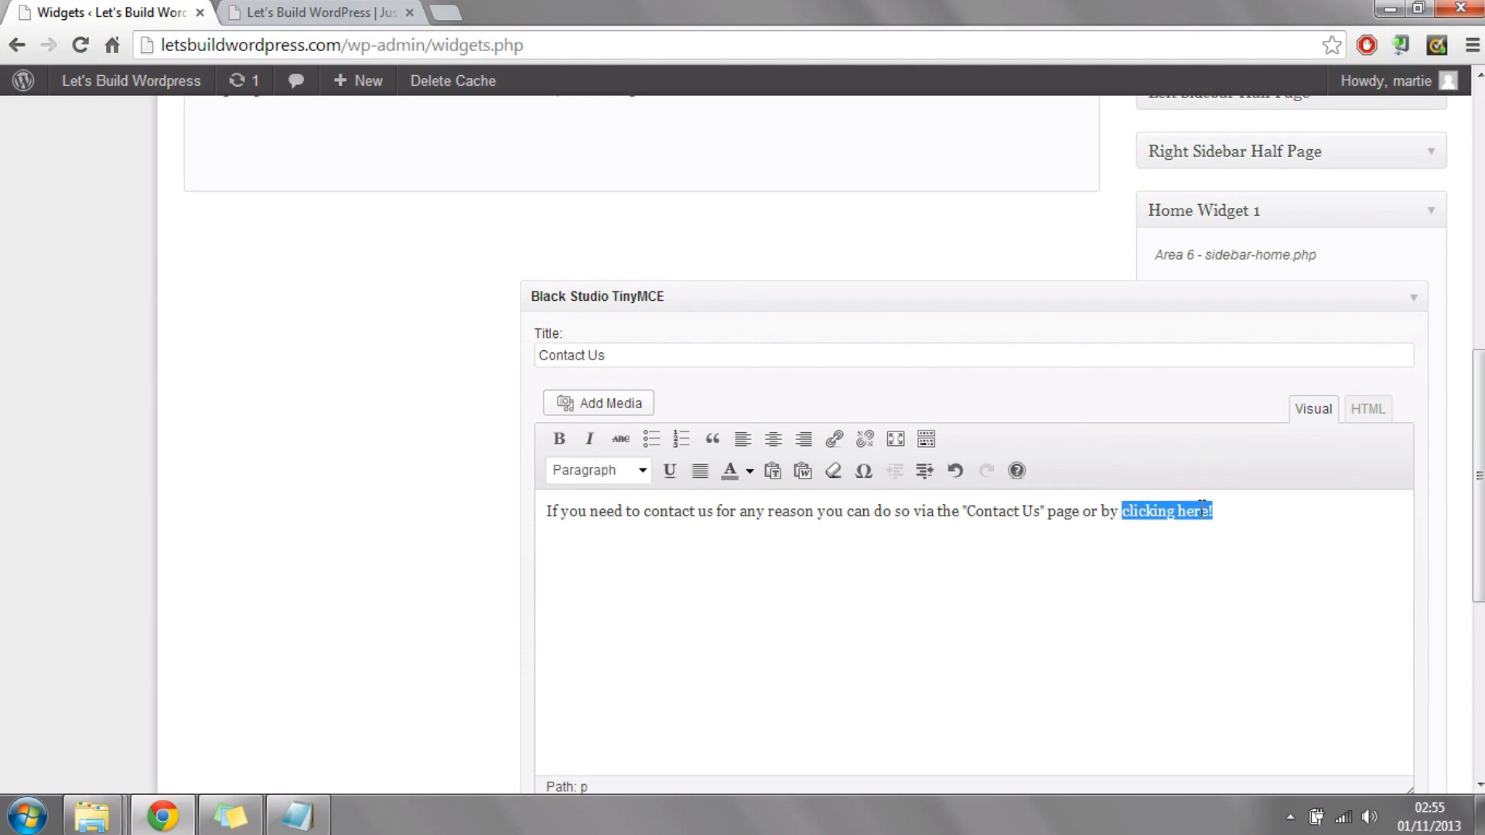
Step: Start a link on the selected words "clicking here!" and copy the Contact Us page's address from the live site
left_click(837, 445)
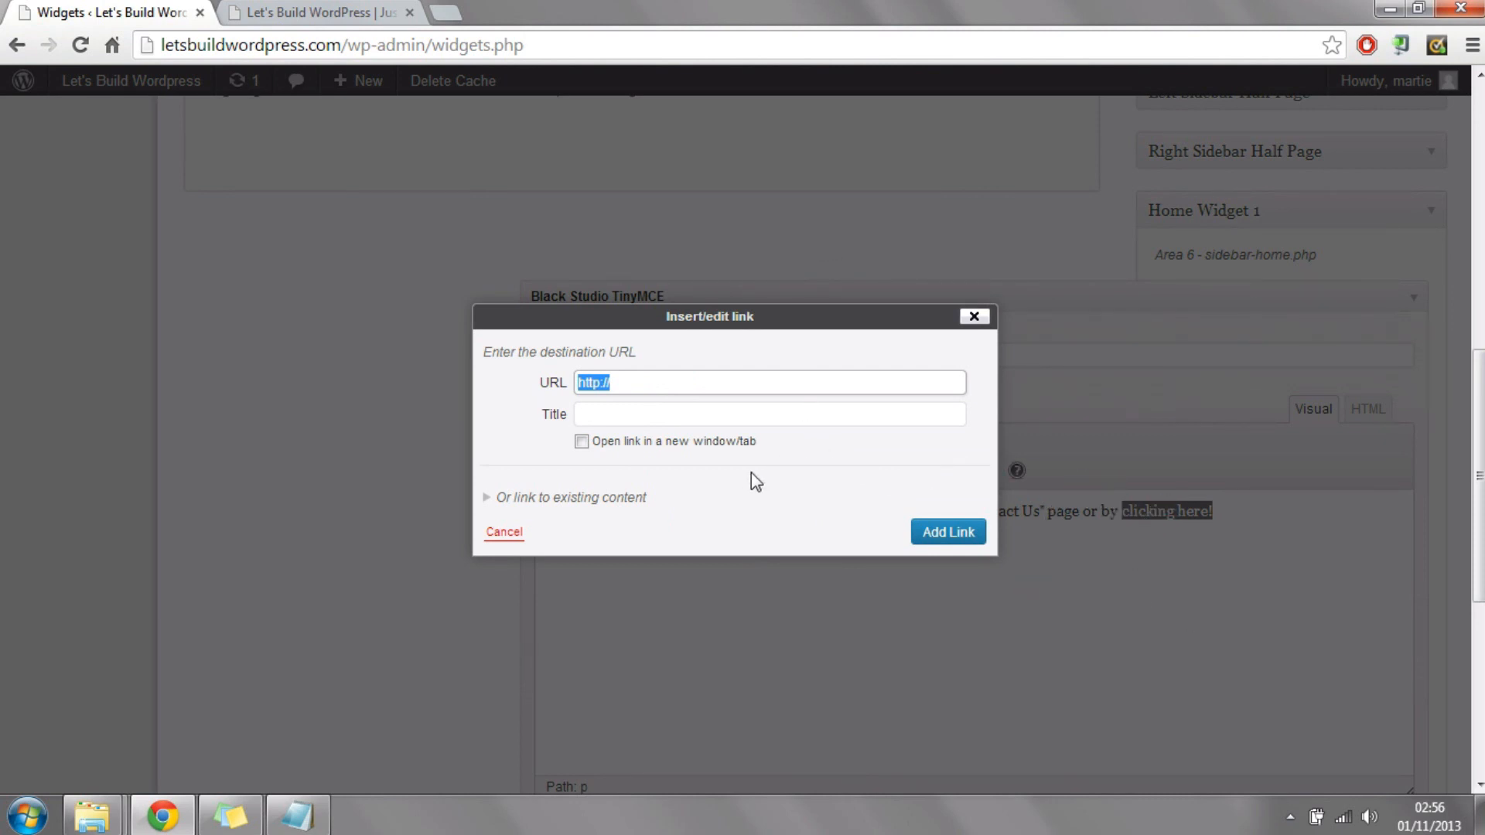
left_click(299, 18)
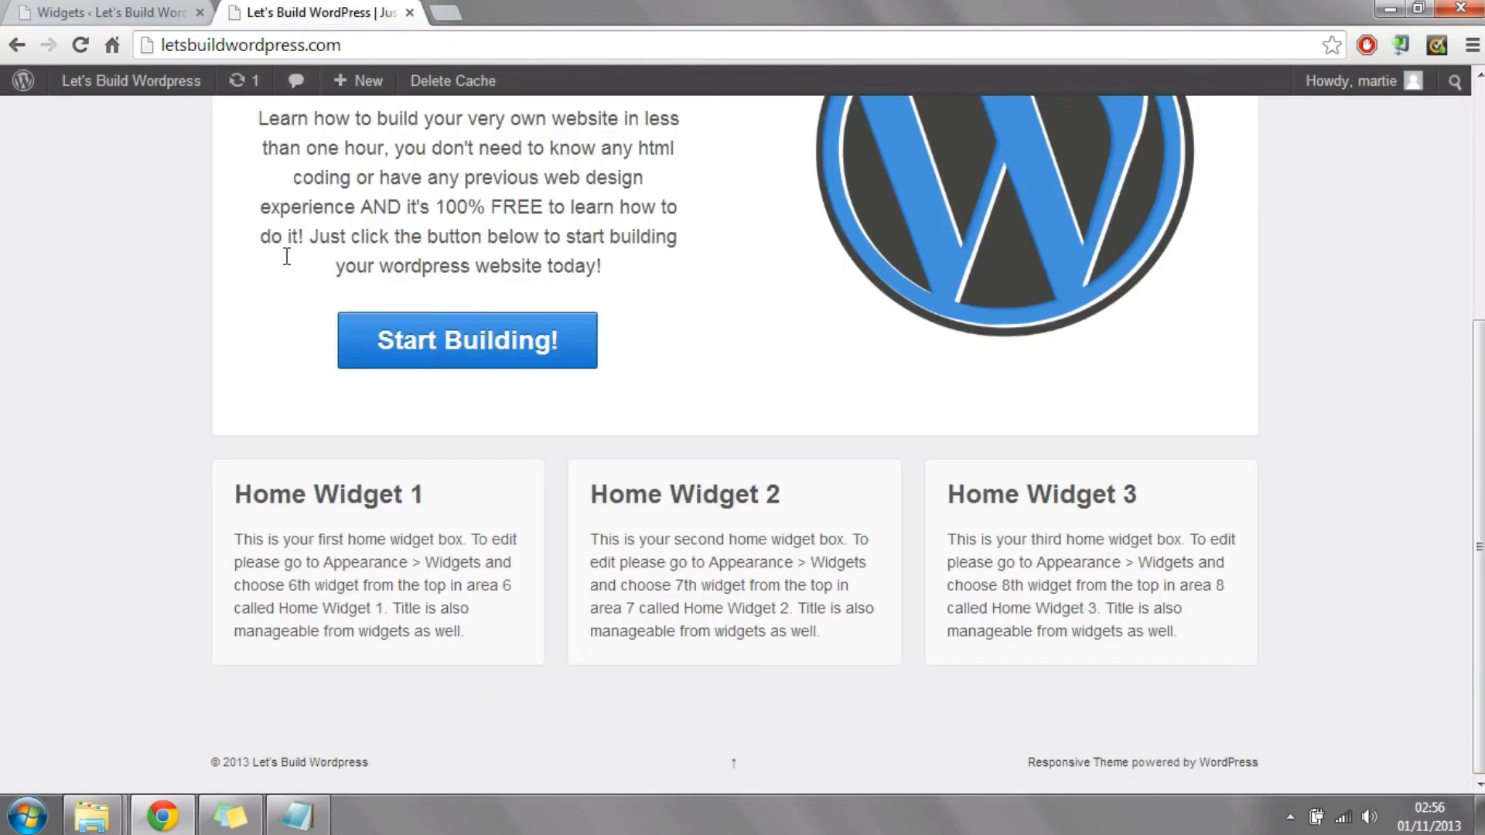
scroll(1467, 215, "up", 3)
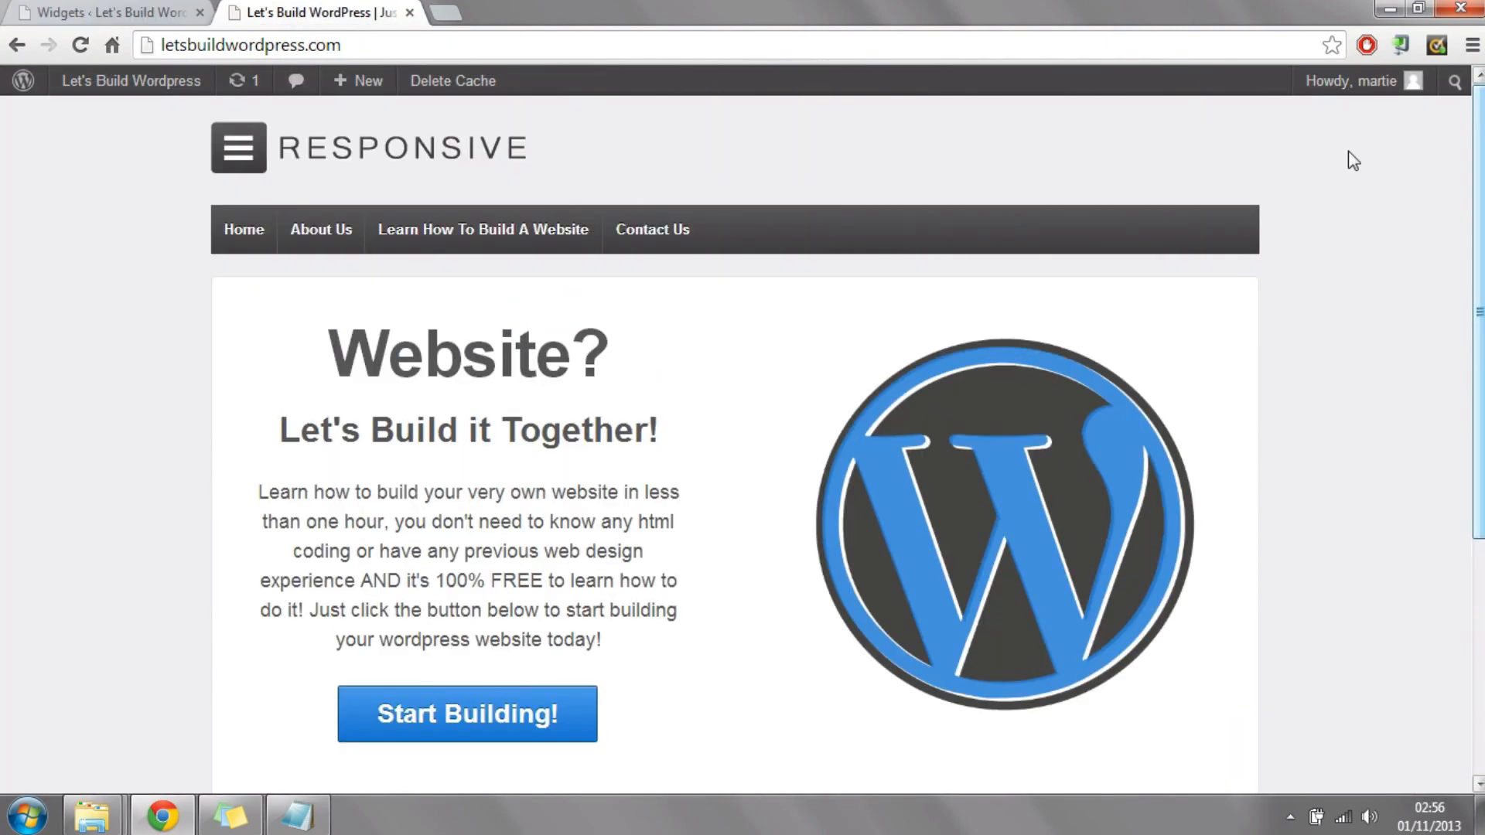
left_click(635, 229)
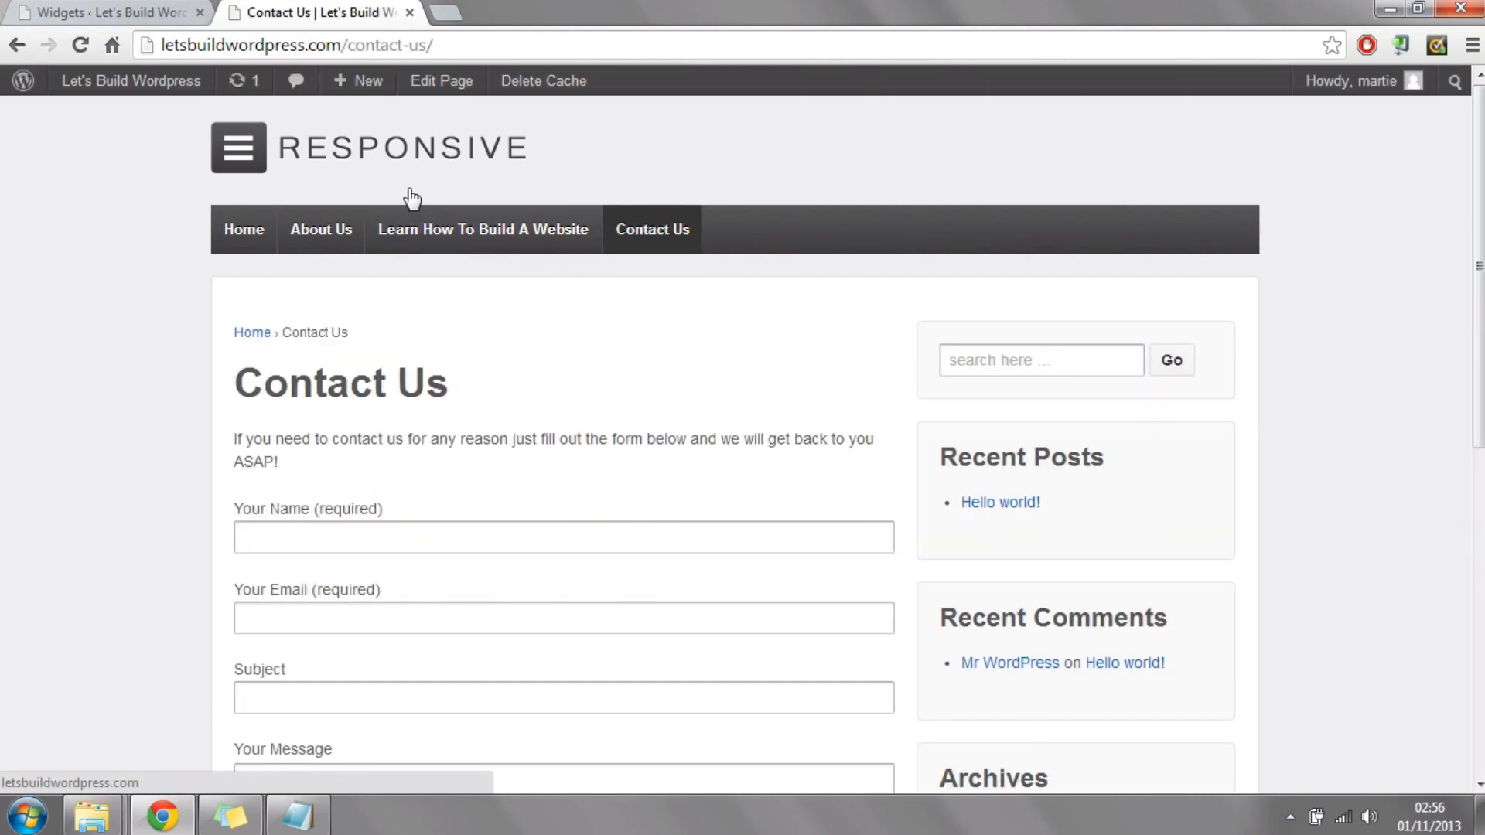
left_click(362, 44)
right_click(361, 45)
left_click(401, 84)
left_click(108, 13)
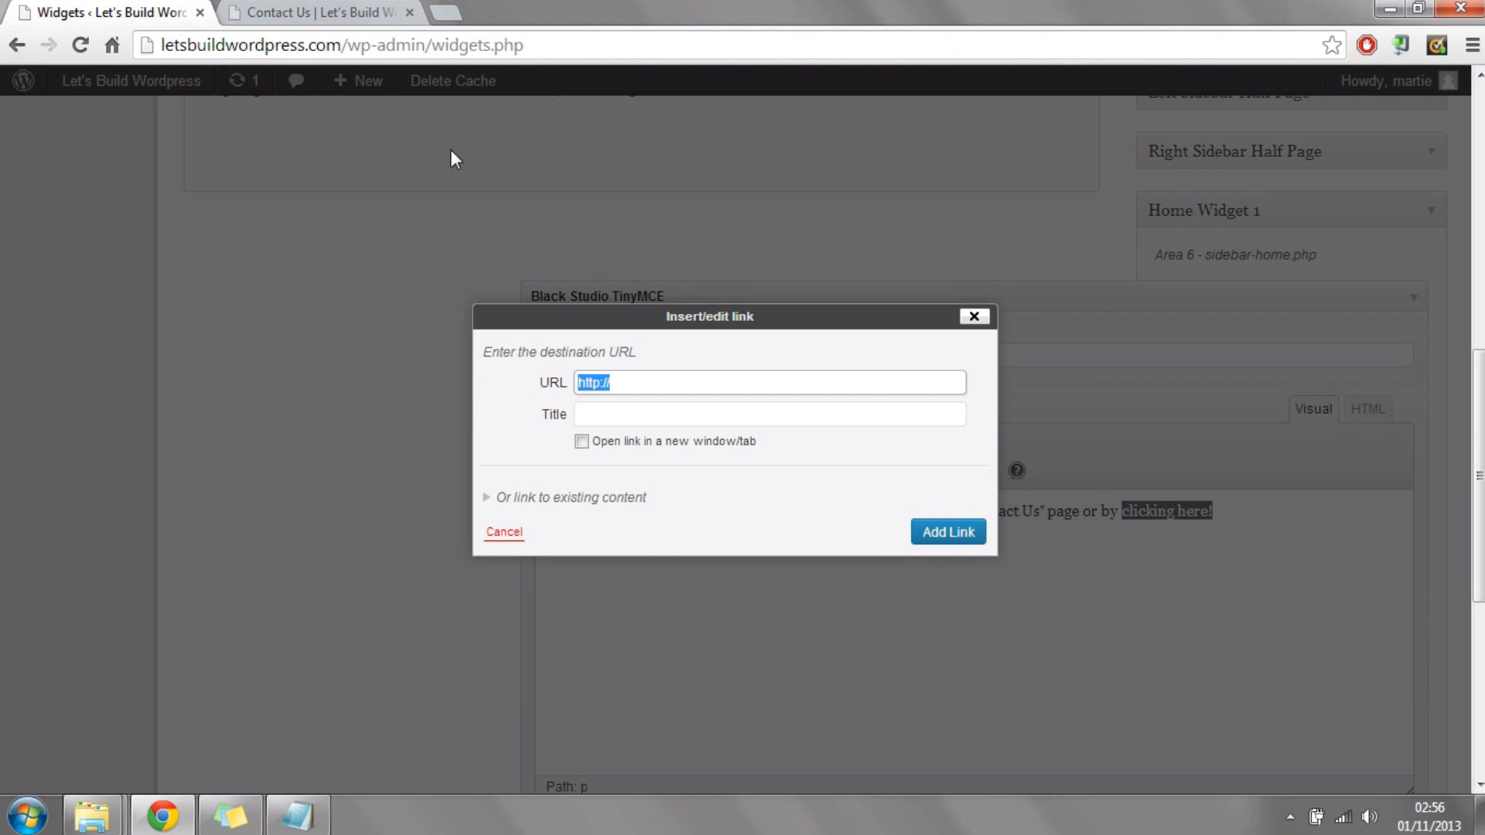
right_click(623, 382)
left_click(684, 469)
right_click(630, 379)
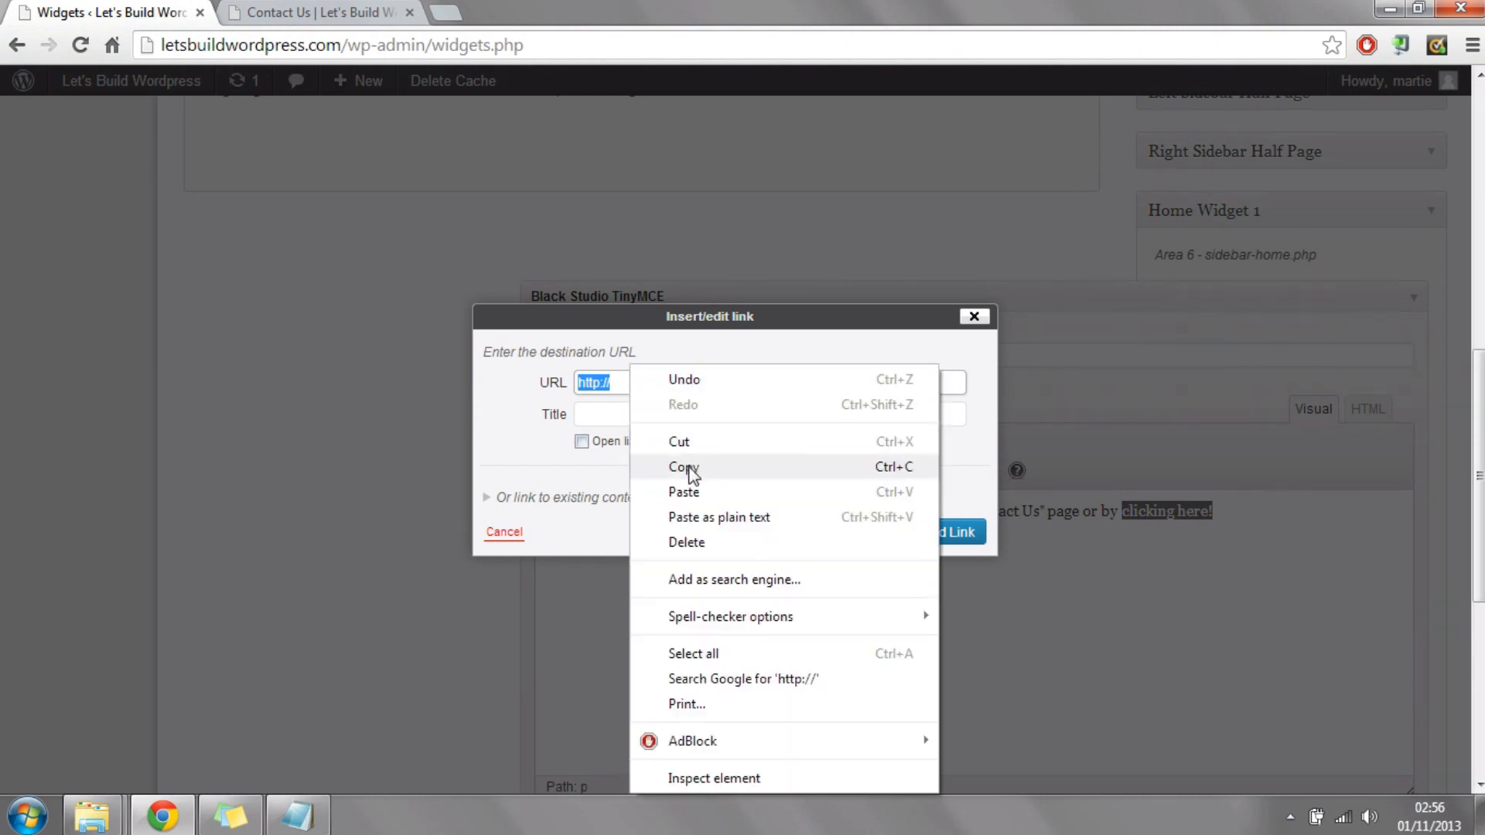
left_click(352, 13)
right_click(340, 45)
left_click(402, 91)
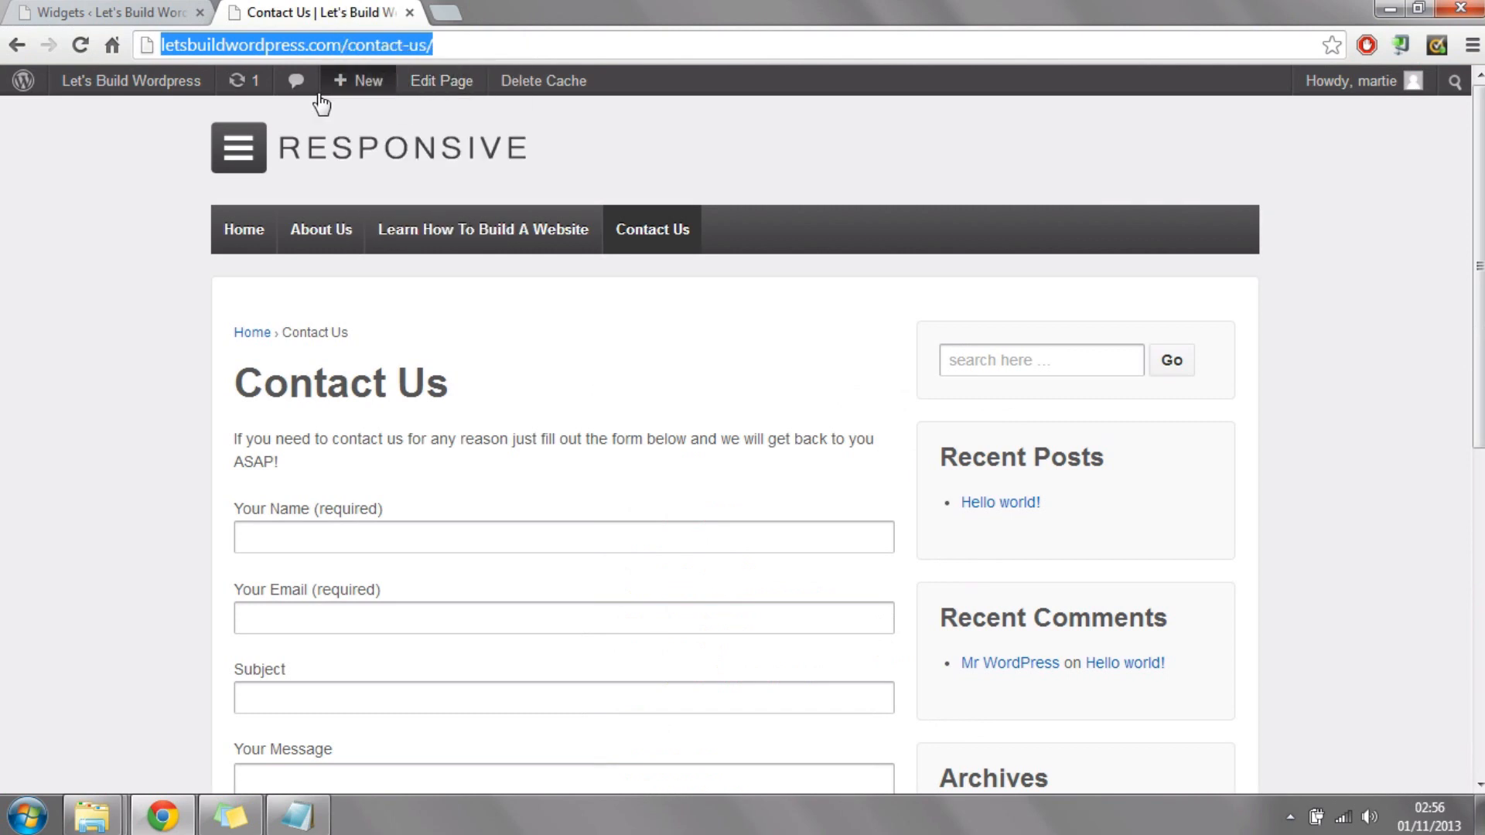
left_click(112, 12)
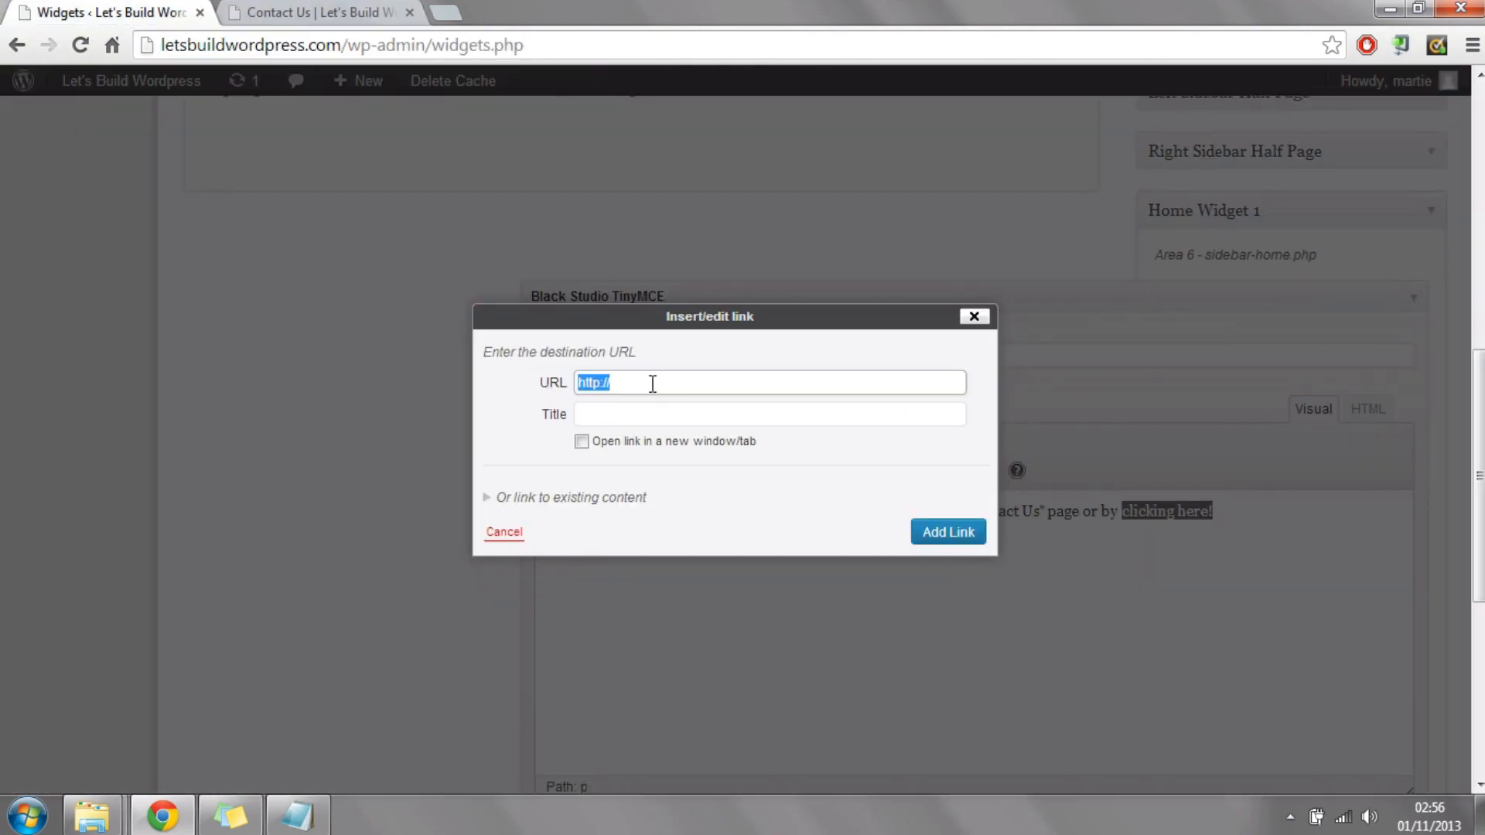
right_click(652, 384)
left_click(728, 490)
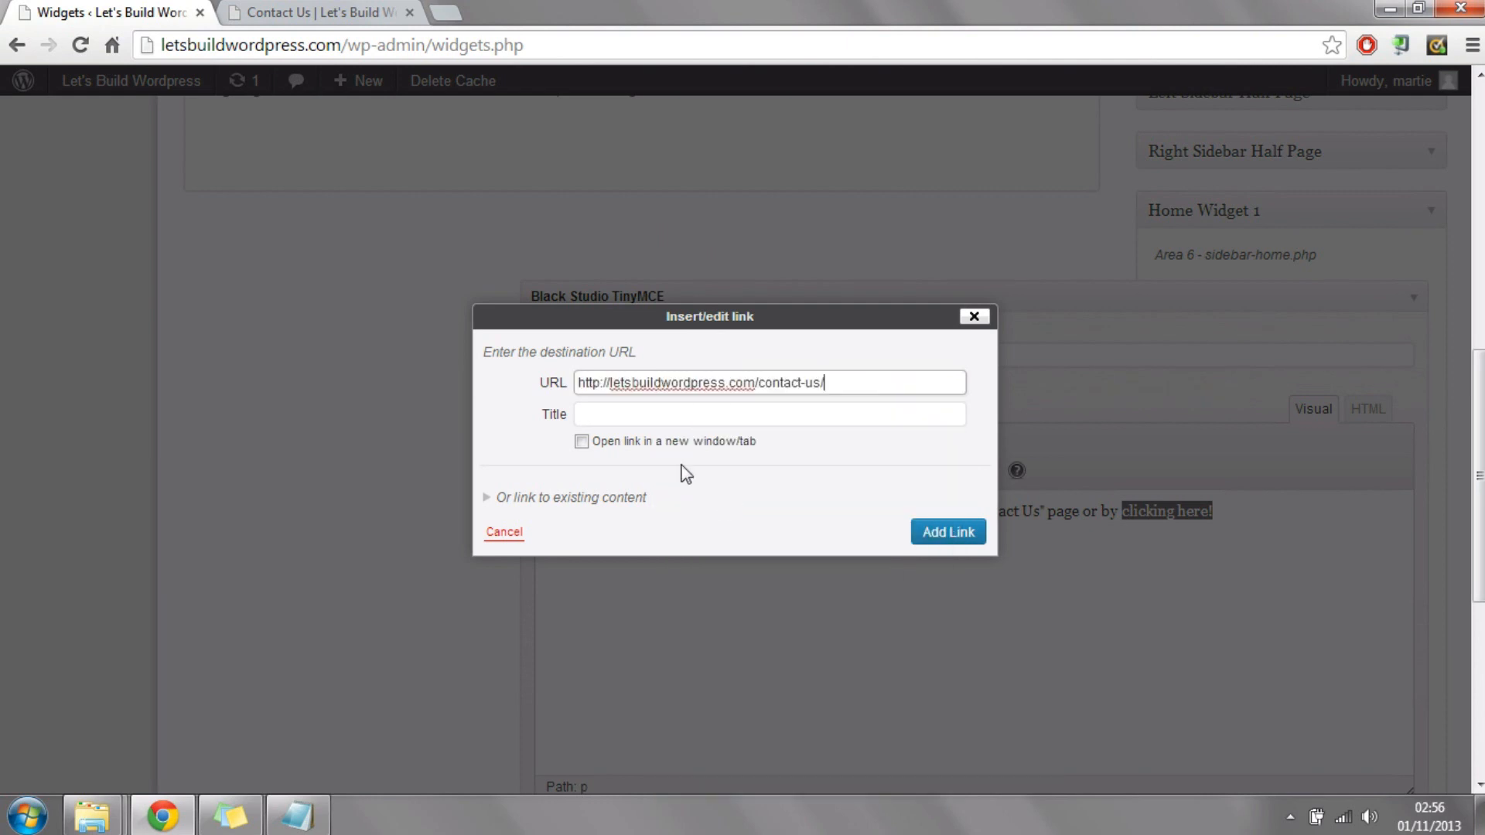
Step: Give the link the title "contact us" and add it to the words "clicking here!"
left_click(648, 415)
type("contact us")
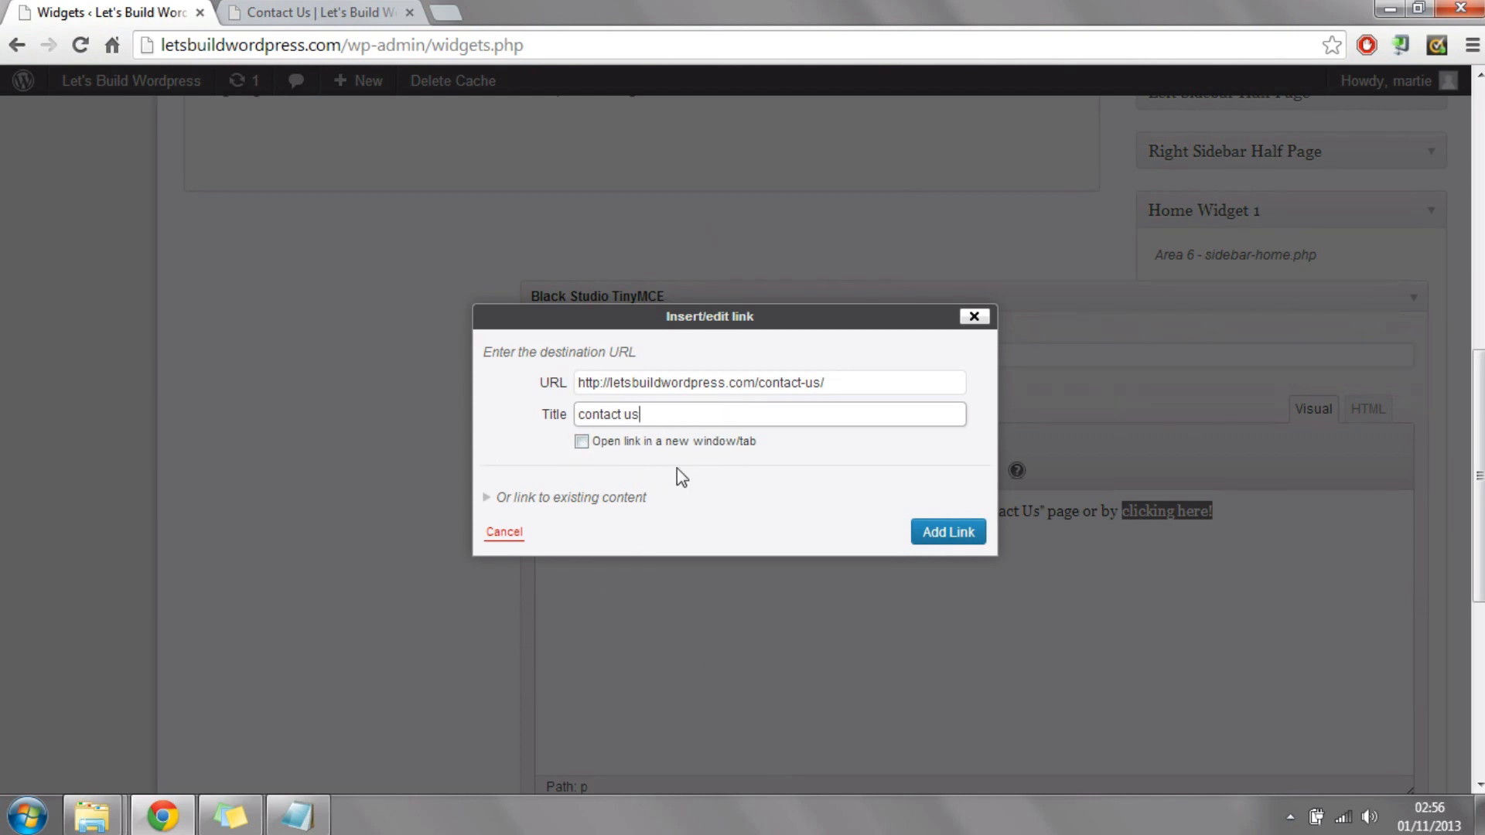
left_click(929, 535)
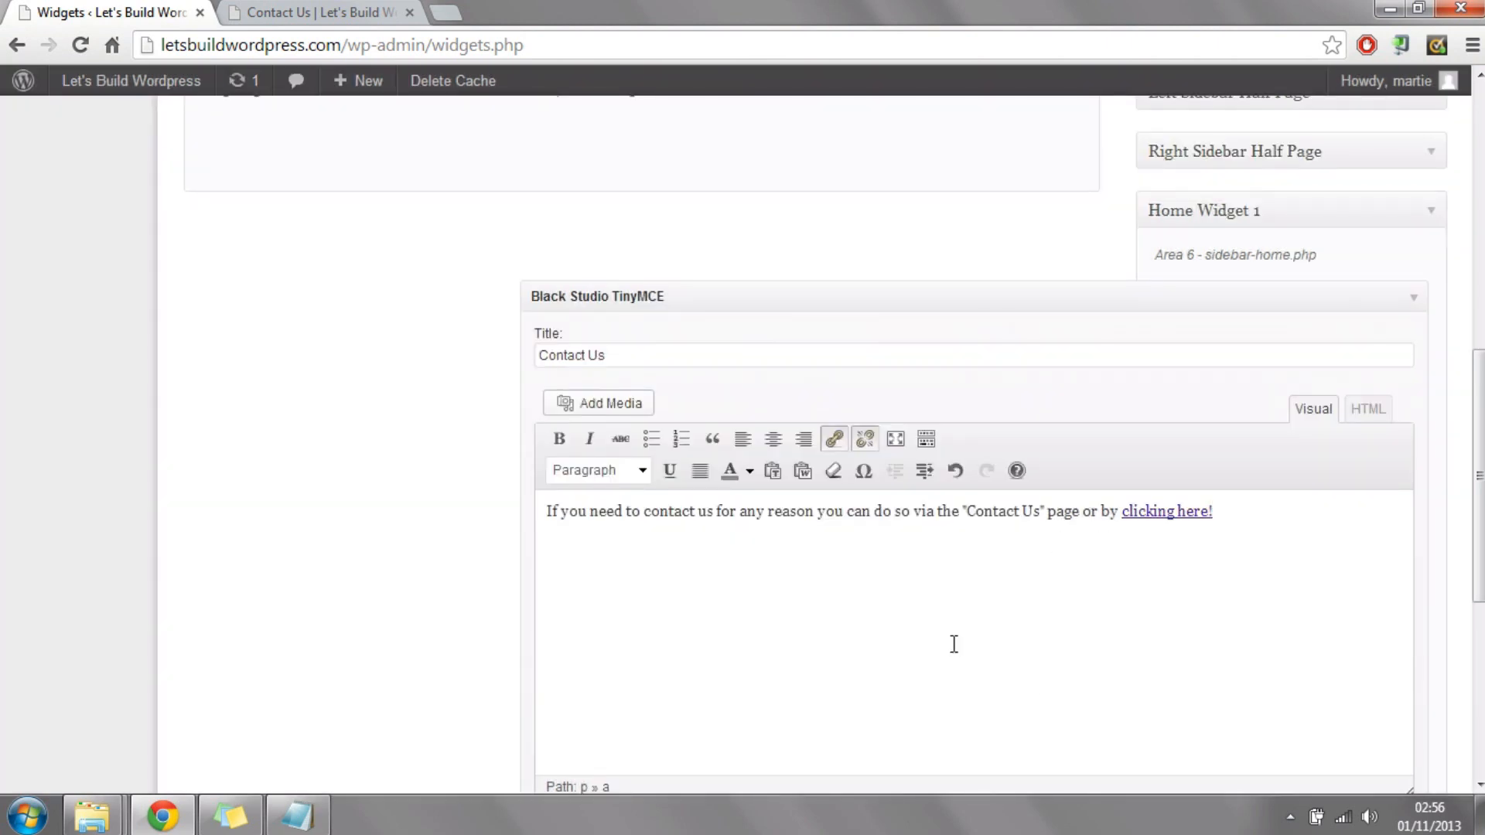
Step: Place the cursor before the Contact Us widget's text and upload the "mail" image from the Wordpress folder for it
left_click(549, 515)
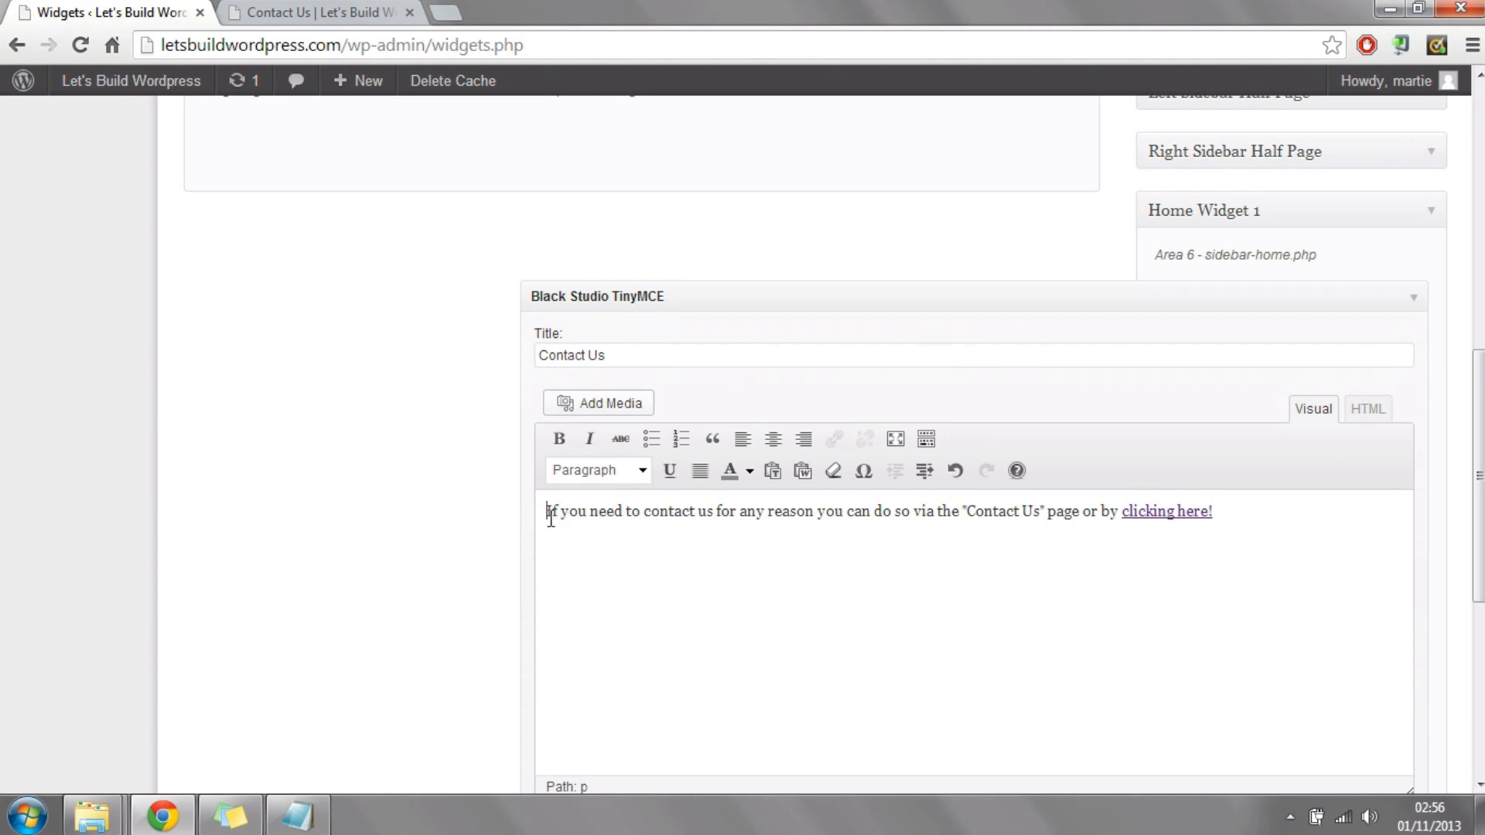
left_click(611, 405)
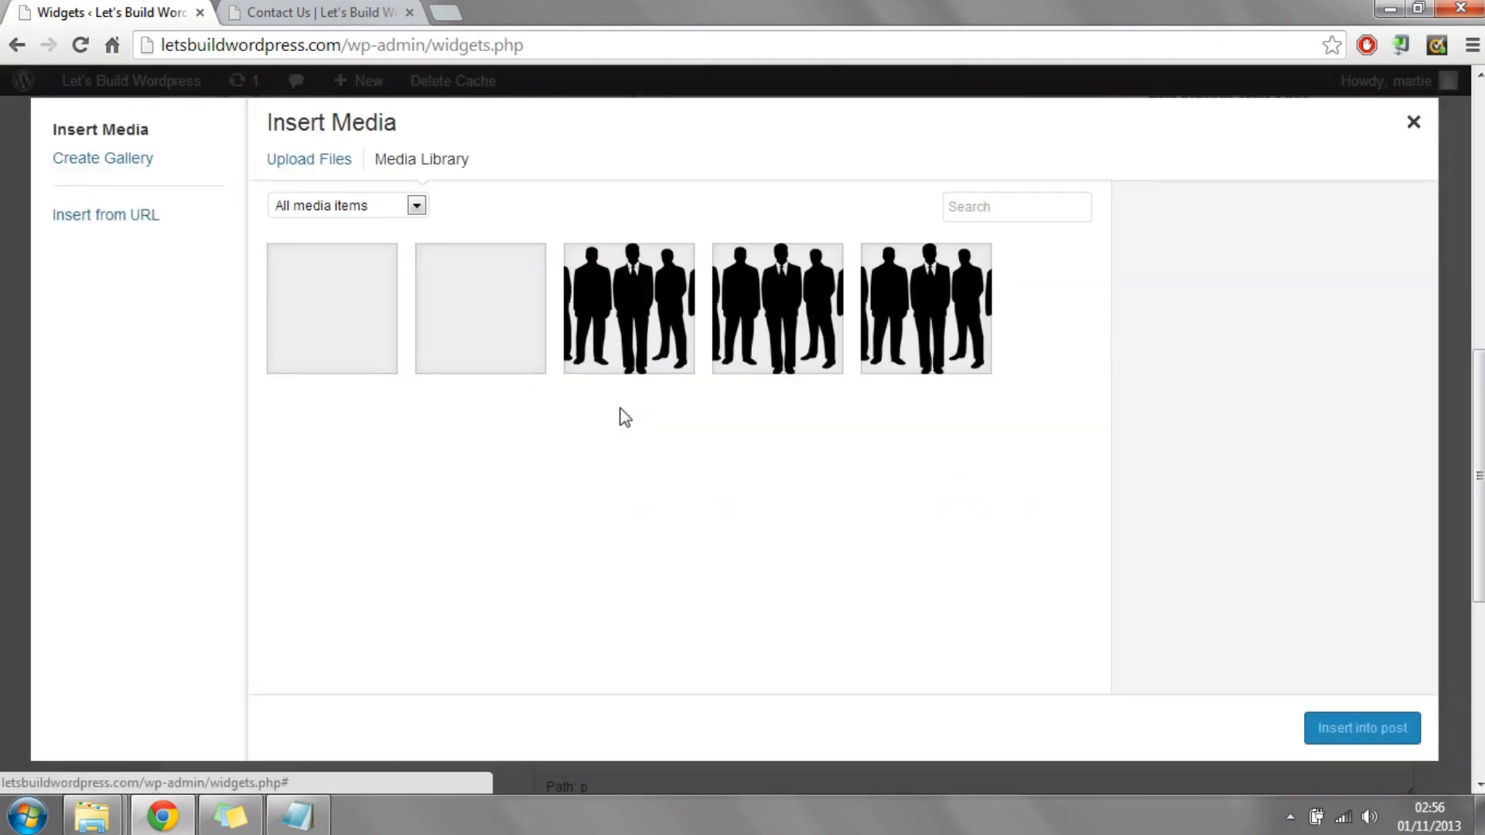
left_click(324, 173)
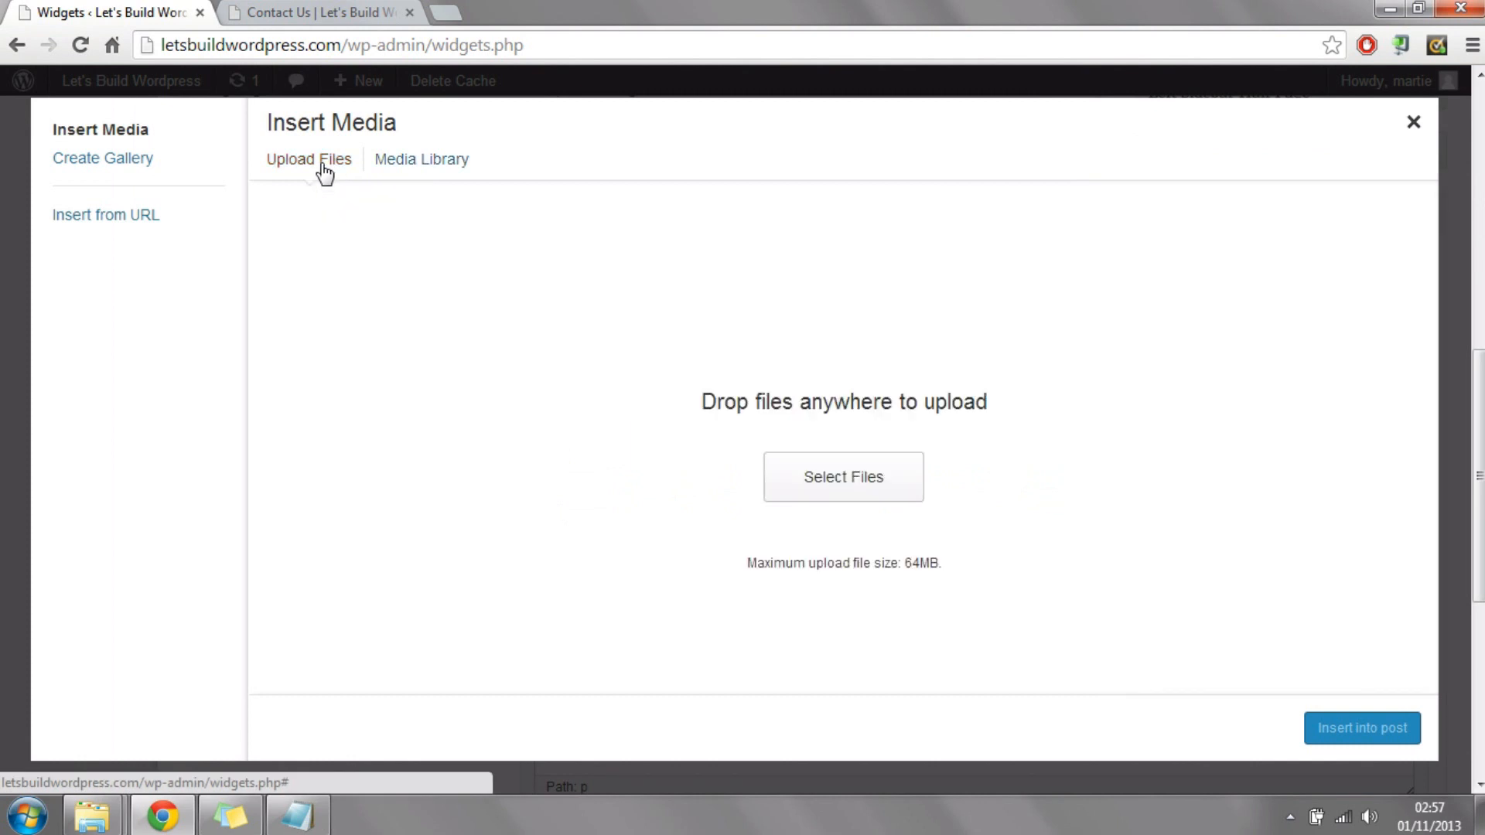
left_click(845, 479)
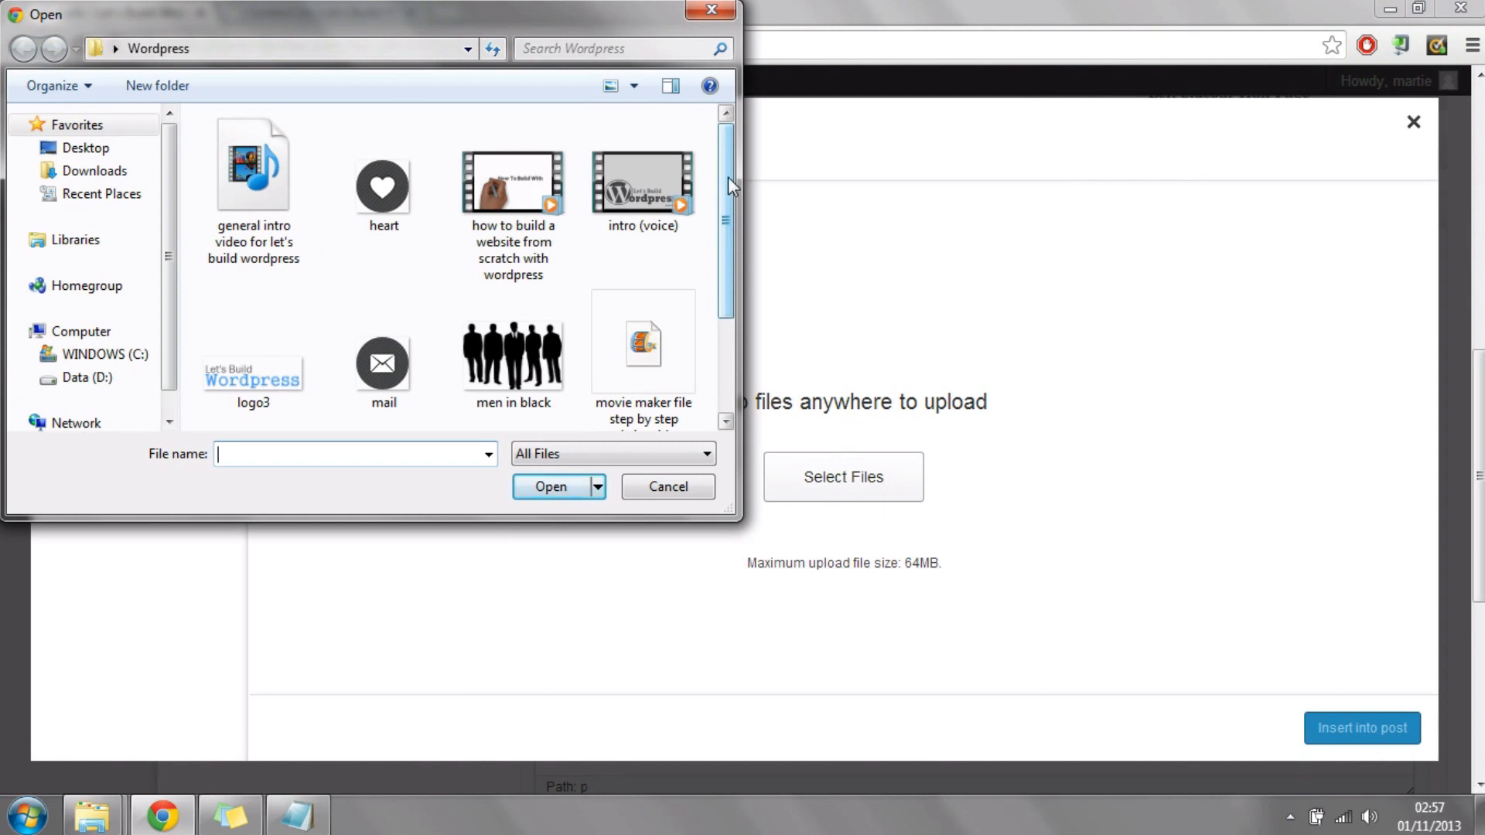
left_click_drag(725, 173, 728, 243)
left_click(402, 251)
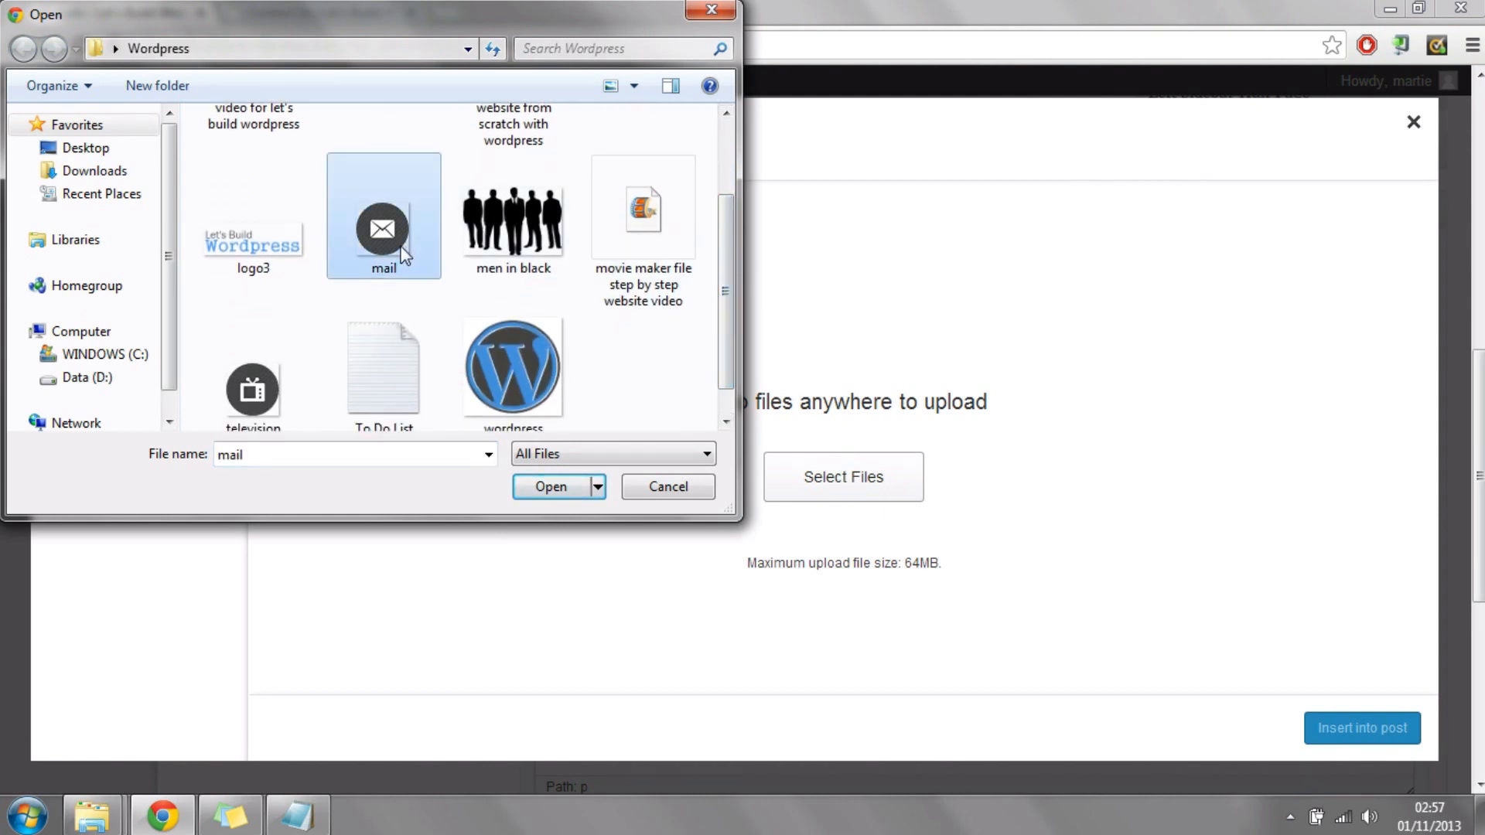
left_click(542, 486)
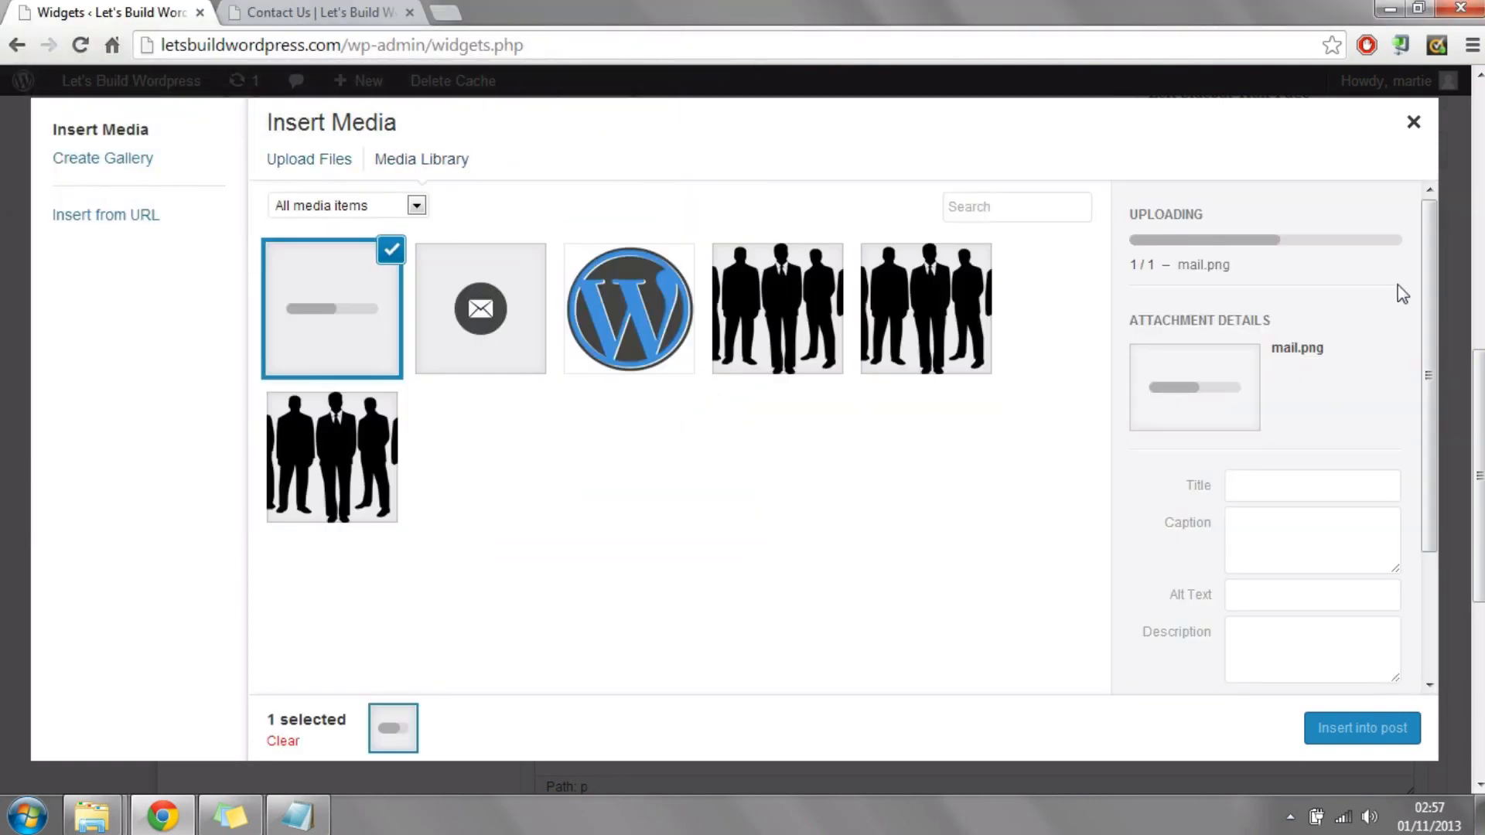
Step: Insert the uploaded mail icon into the widget with left alignment at full size 48 × 48, and save the widget
left_click_drag(1436, 284, 1442, 485)
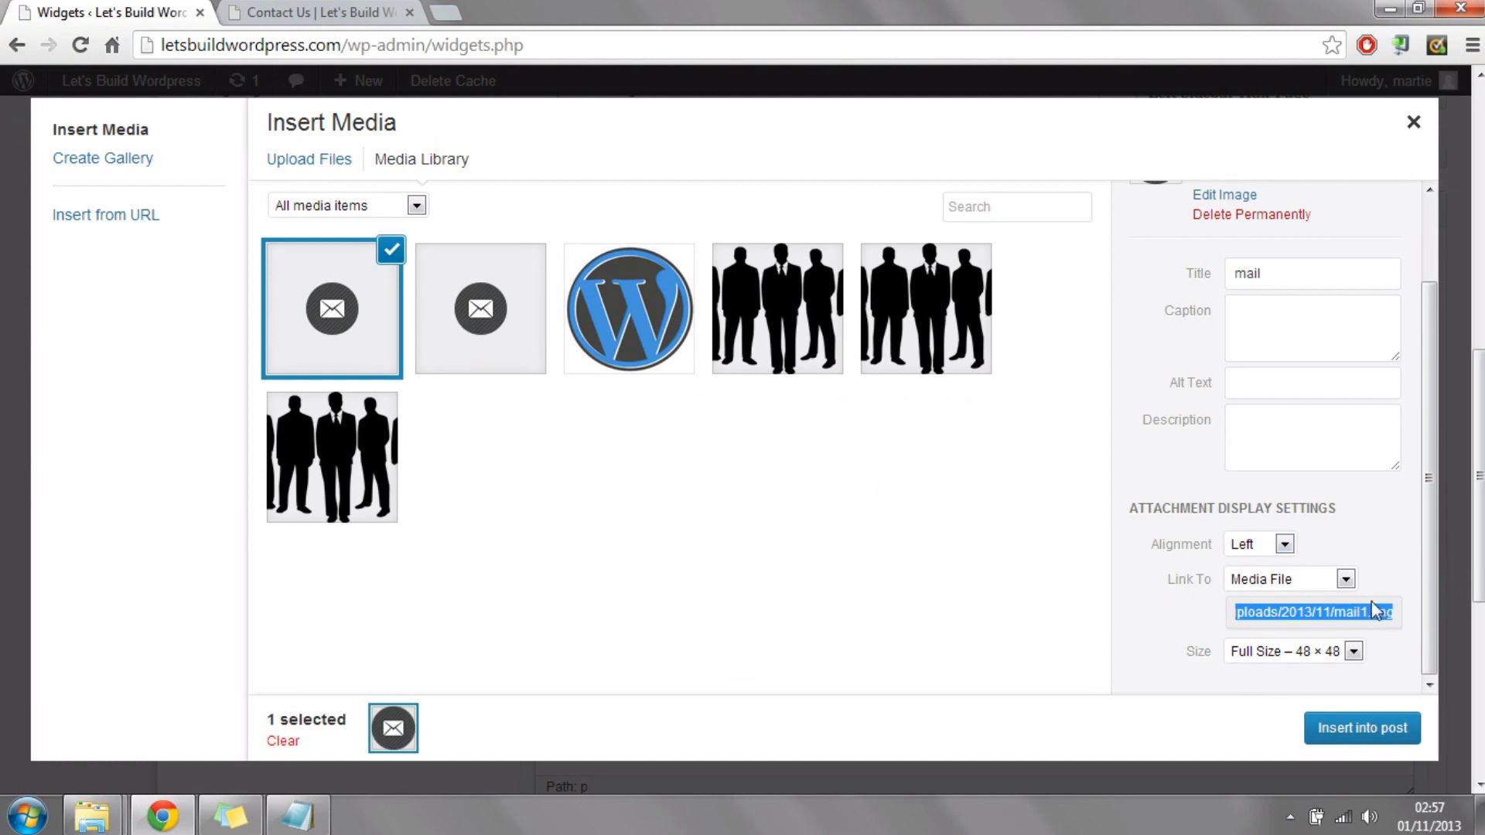
left_click_drag(1432, 455, 1408, 568)
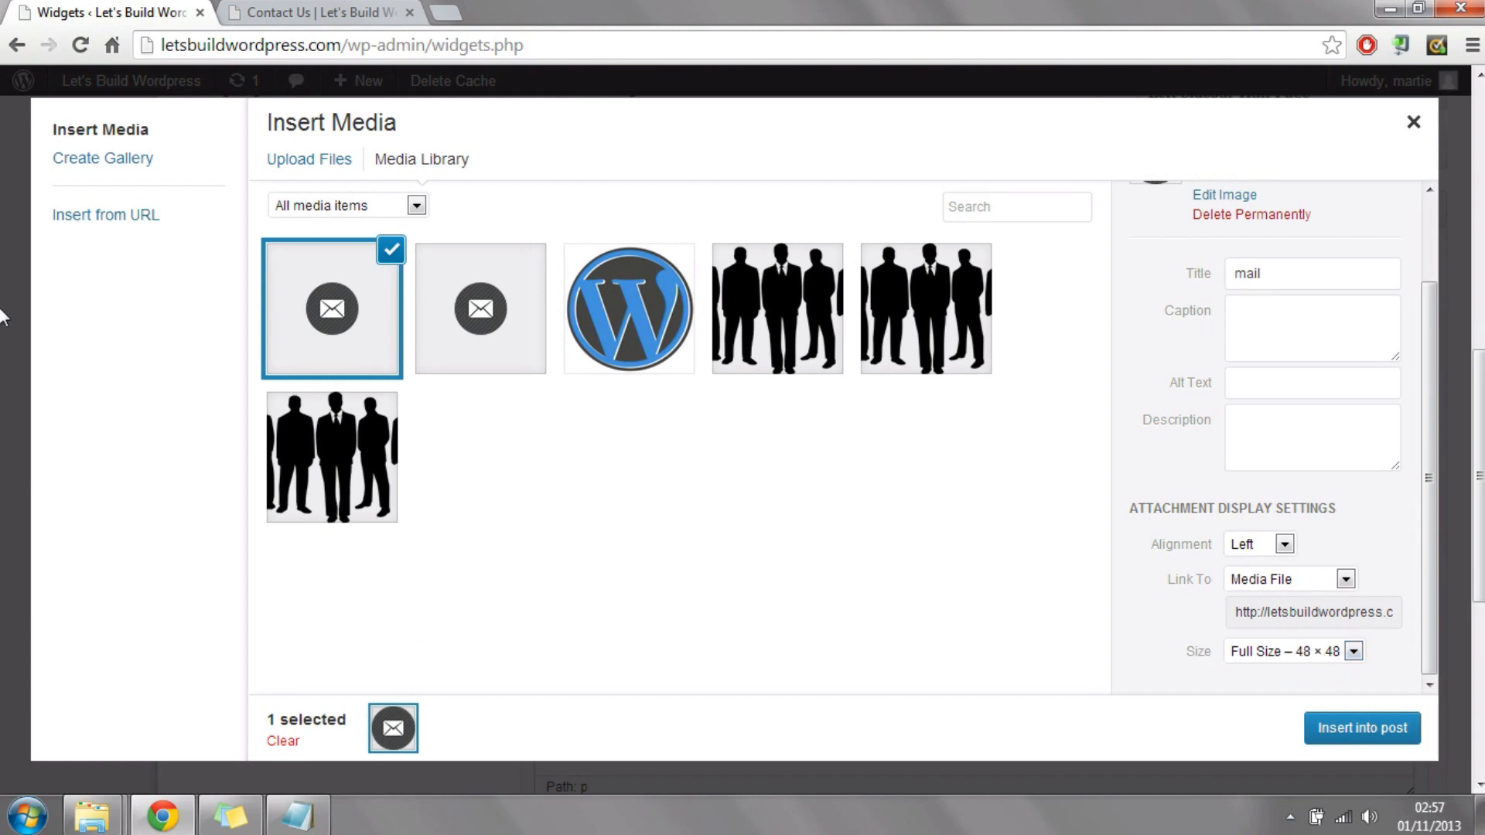
left_click(1354, 733)
left_click_drag(1478, 476, 1479, 567)
left_click(1397, 588)
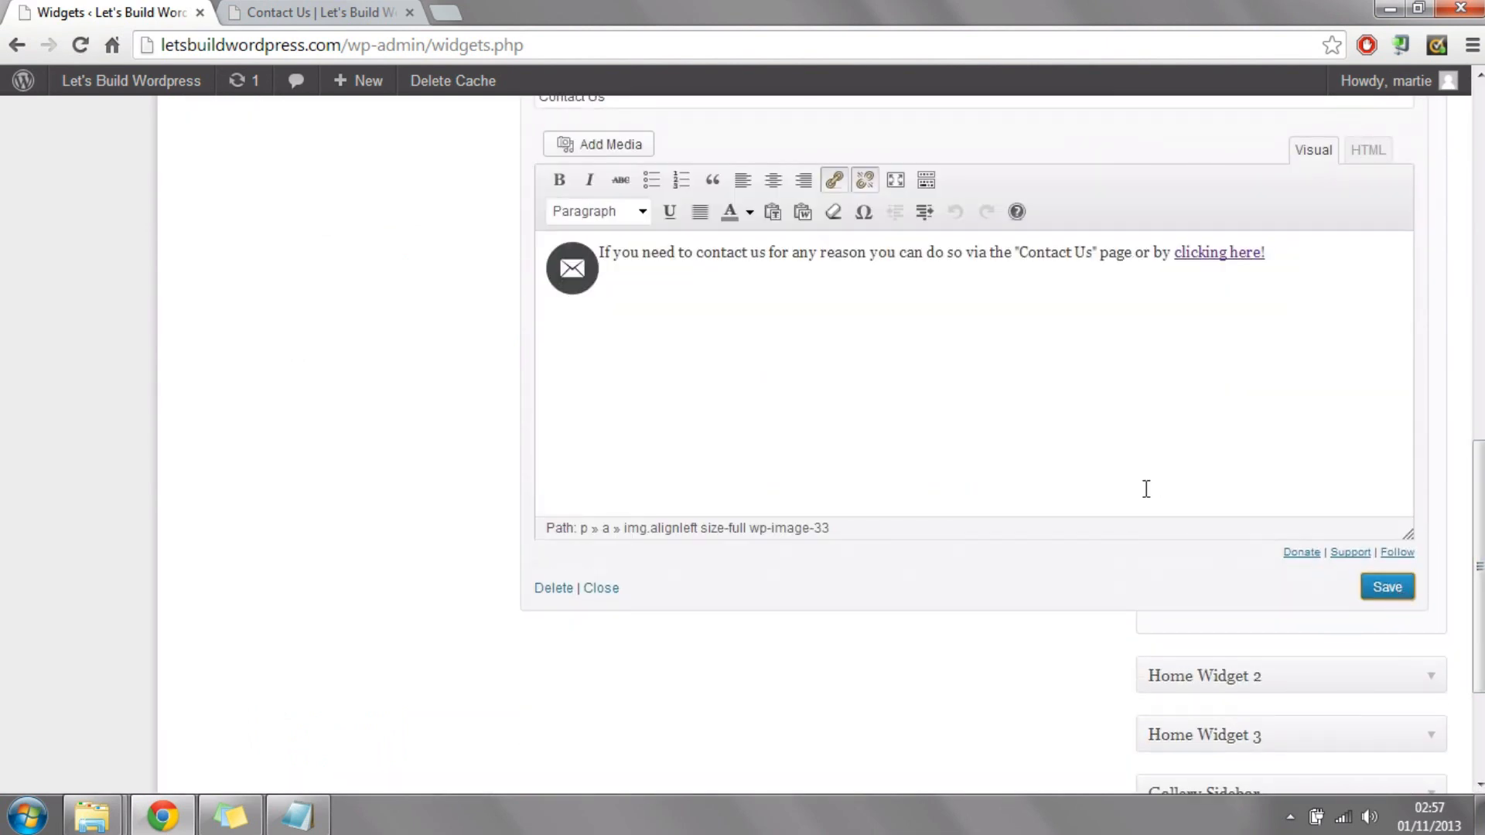
Step: Check the Contact Us box on the live home page, test its "clicking here!" link, and return to the home page
left_click(317, 13)
left_click(246, 239)
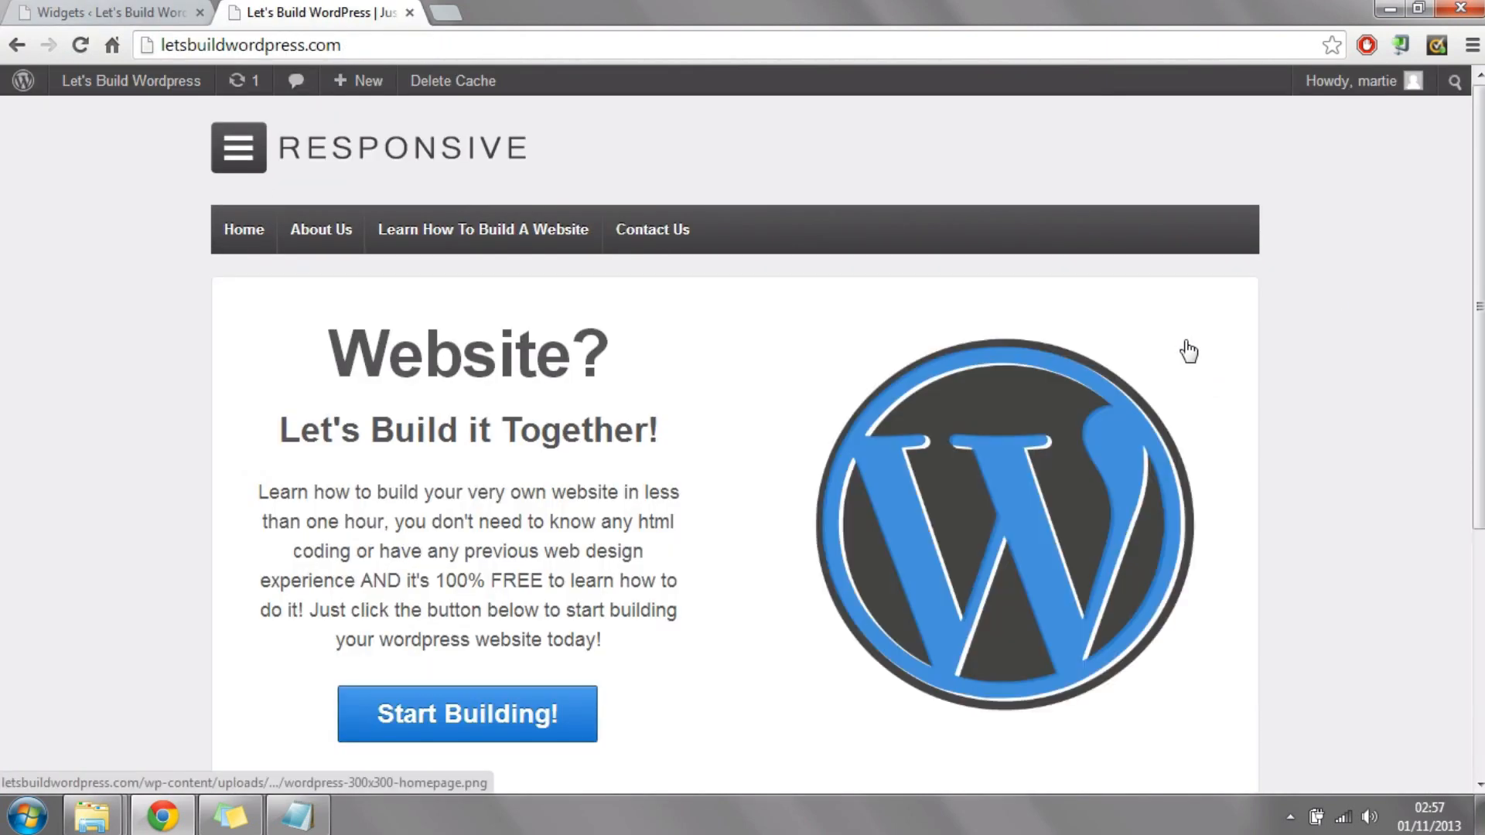
scroll(172, 385, "down", 5)
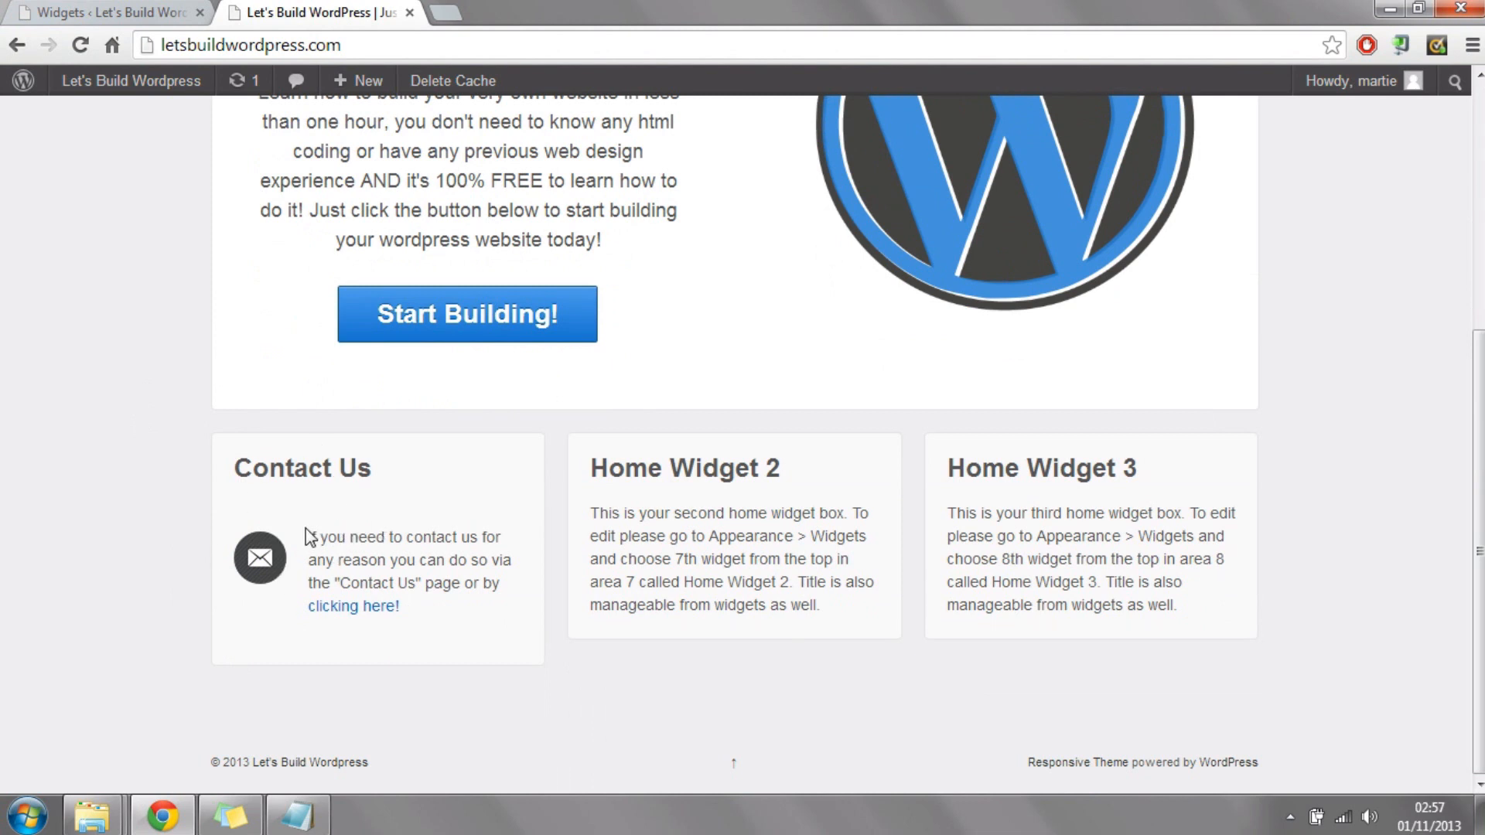
left_click_drag(310, 536, 489, 554)
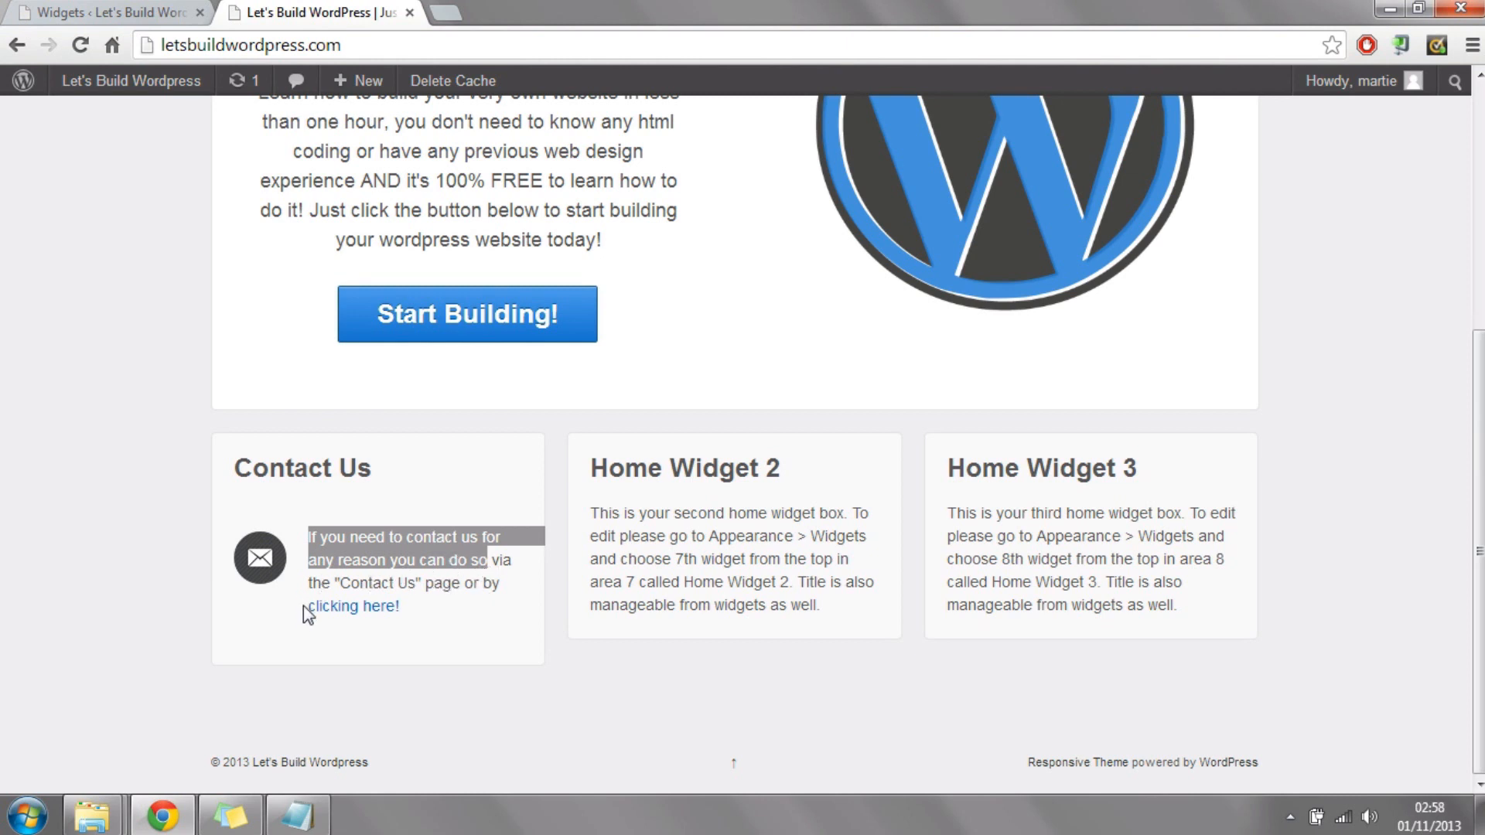
left_click(373, 615)
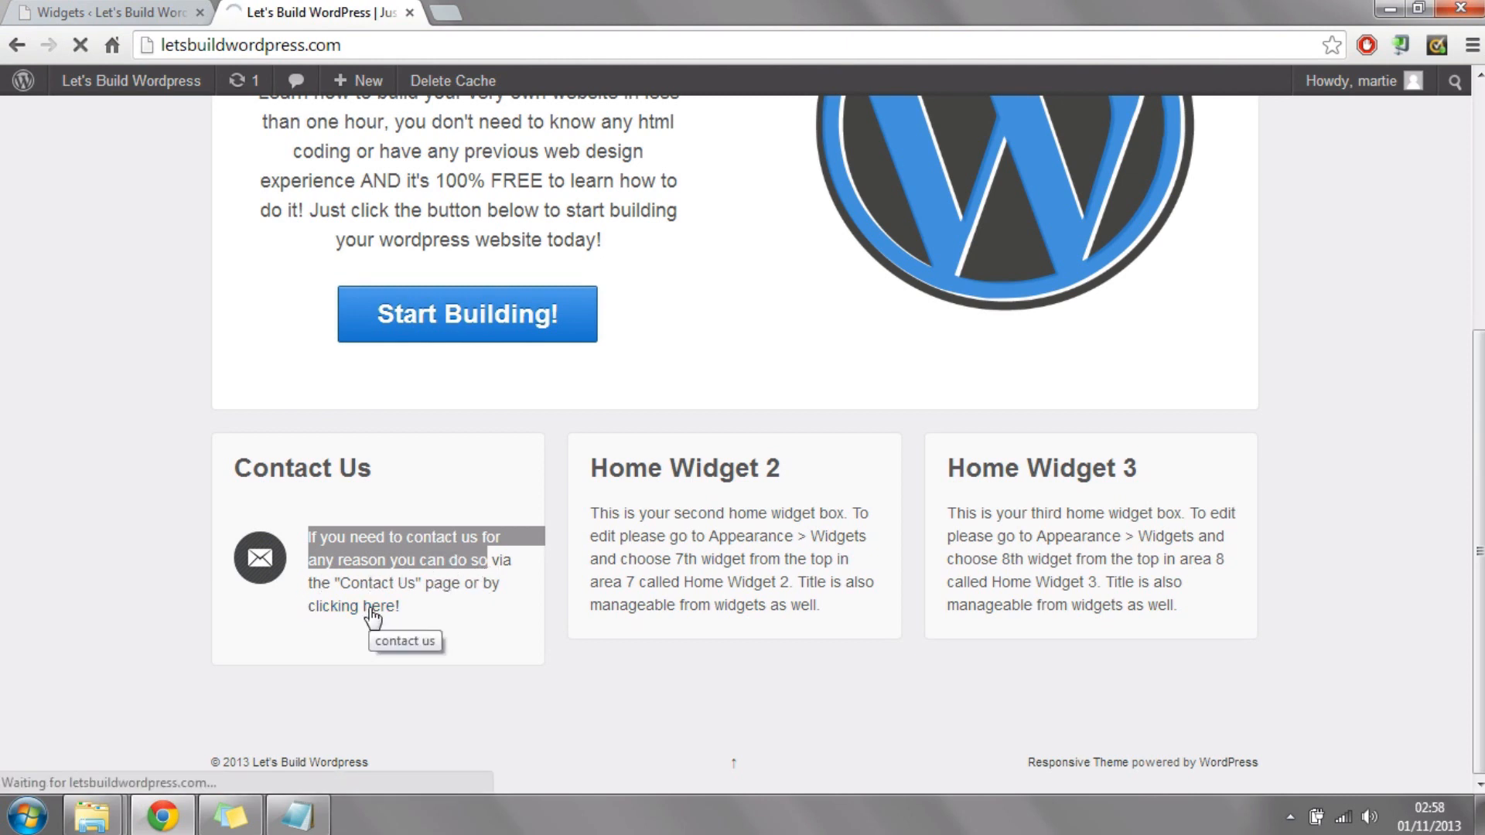
scroll(719, 400, "down", 5)
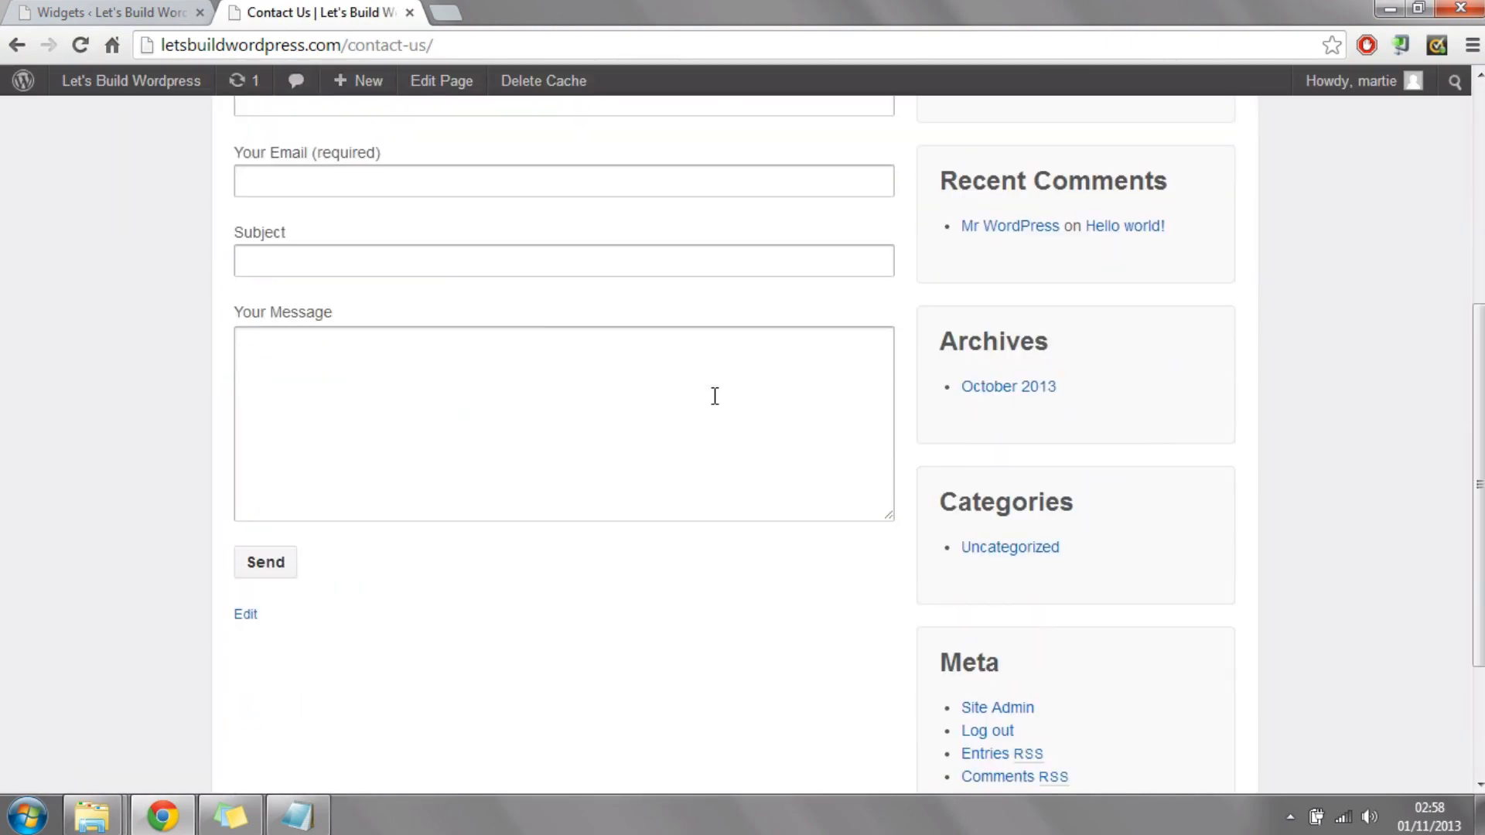
scroll(702, 379, "up", 5)
left_click(262, 244)
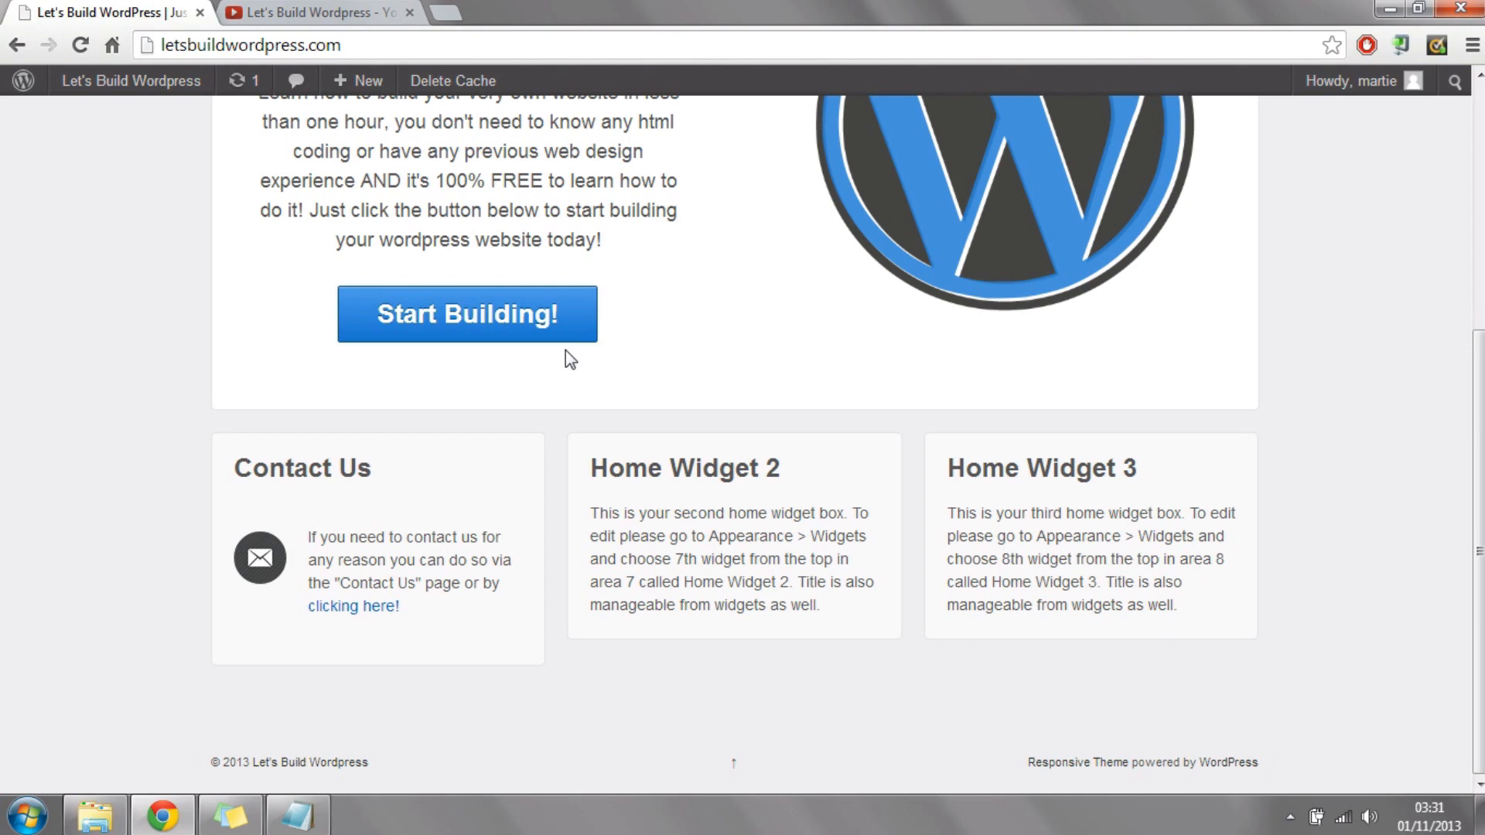
Step: Go back from the live site to the WordPress dashboard and open the Widgets management page
mouse_move(116, 82)
left_click(99, 130)
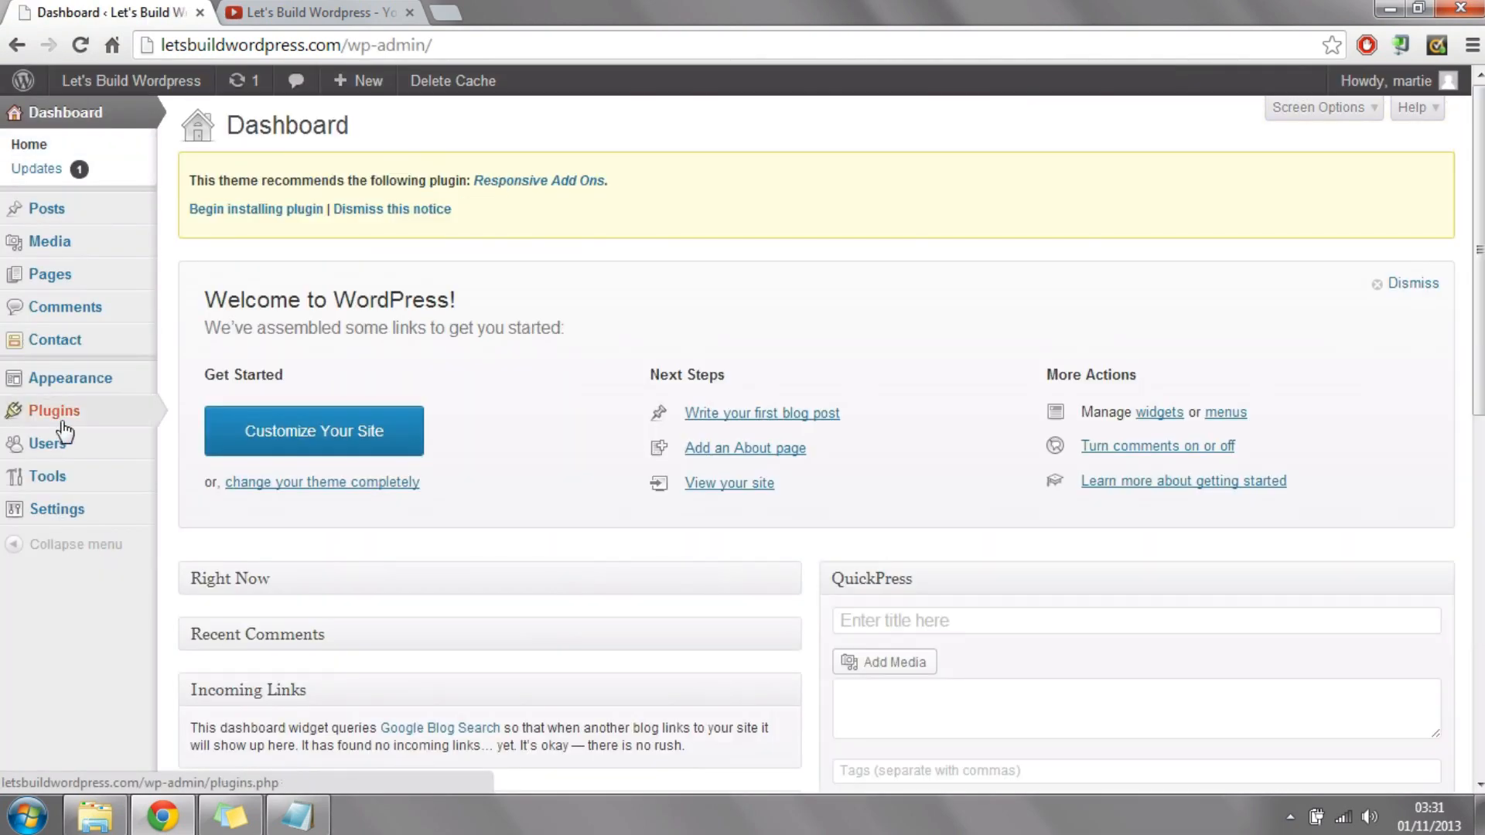
left_click(79, 383)
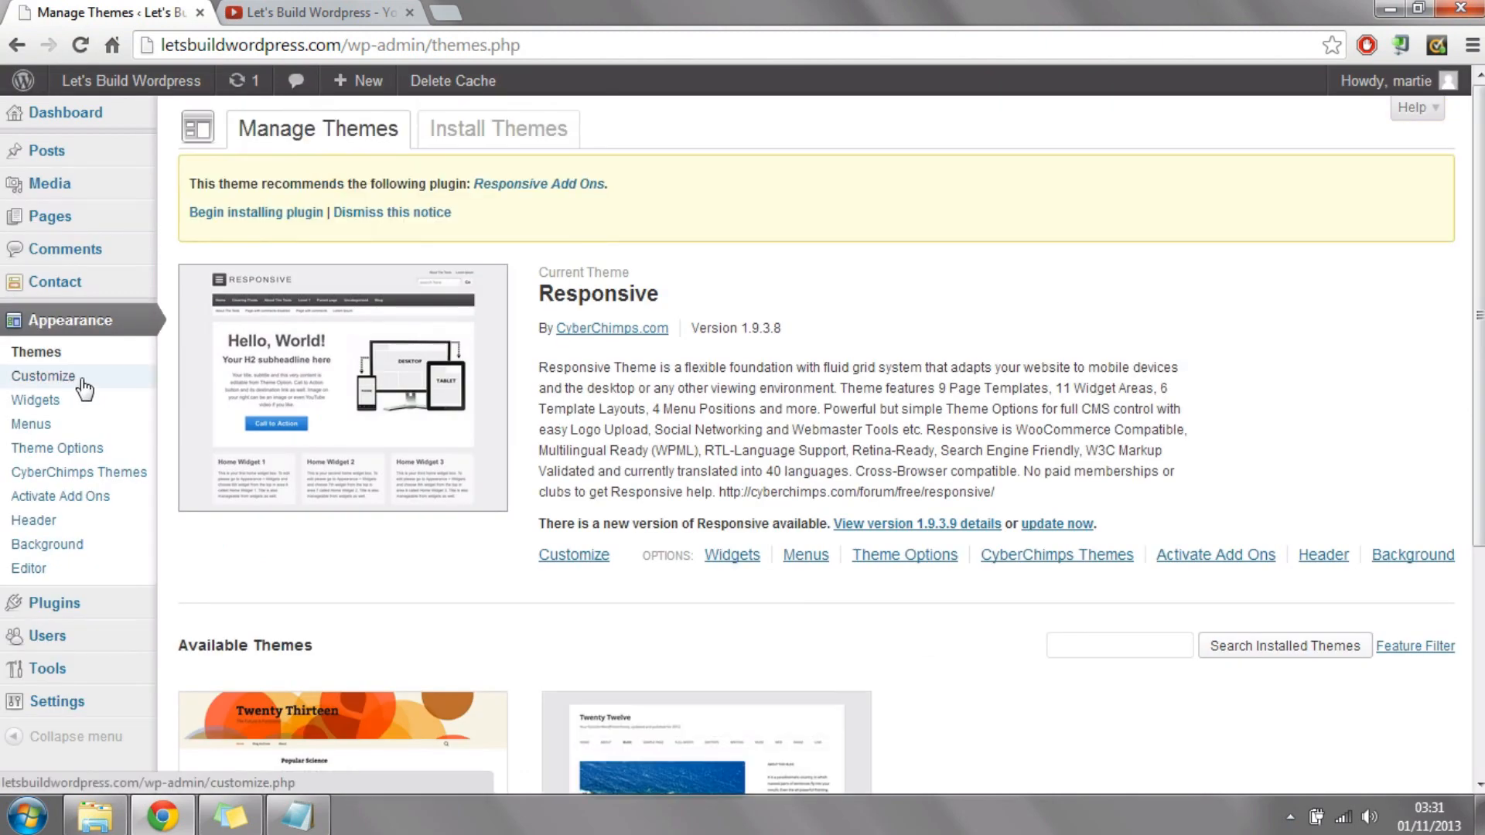
left_click(61, 411)
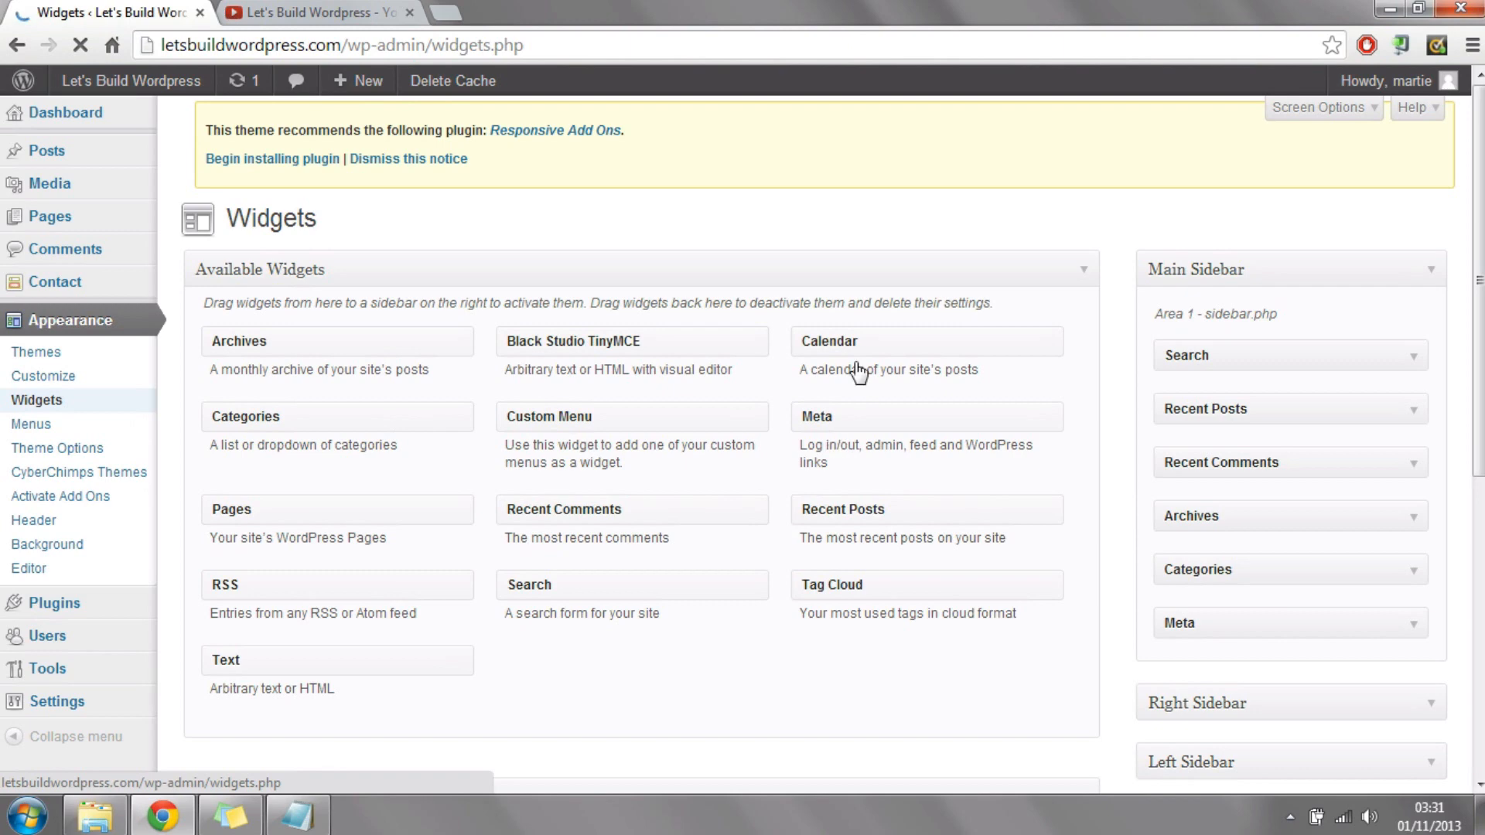
Step: Expand the Home Widget 2 area and add a Black Studio TinyMCE widget to it
left_click_drag(1480, 285, 1480, 572)
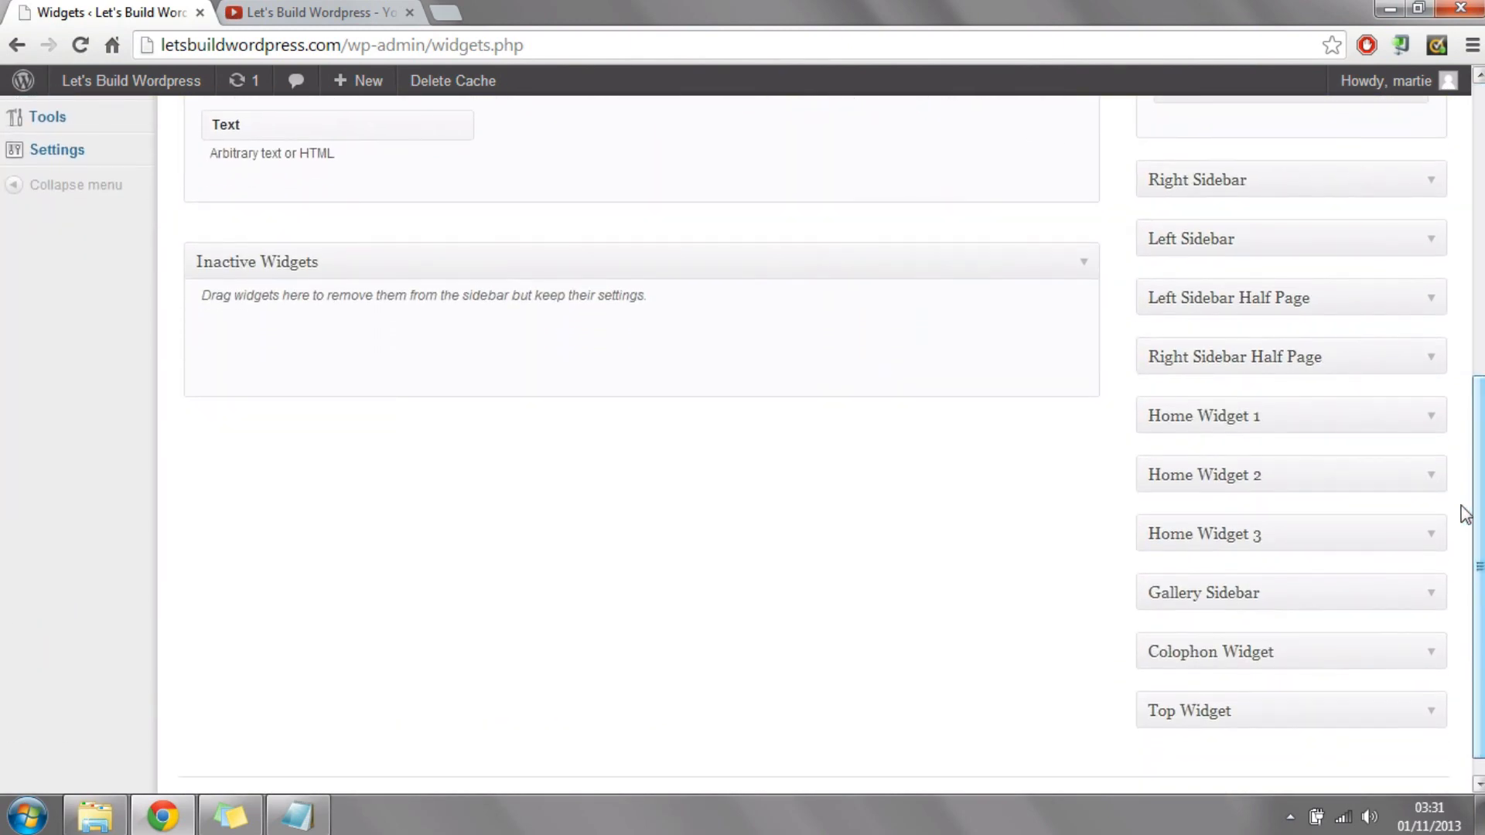
left_click(1309, 486)
left_click_drag(1480, 542, 1480, 315)
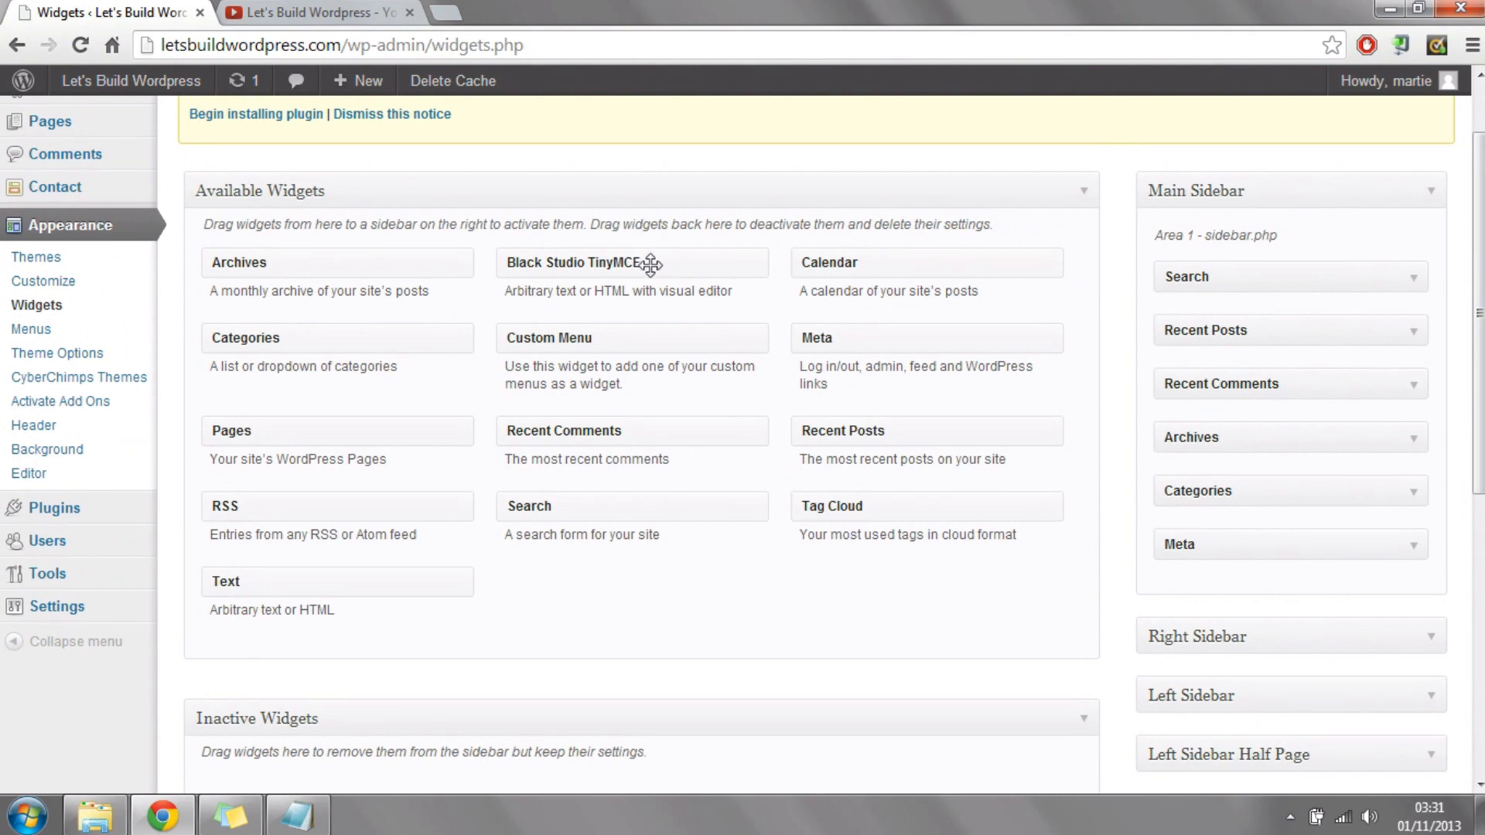
left_click_drag(651, 264, 1284, 495)
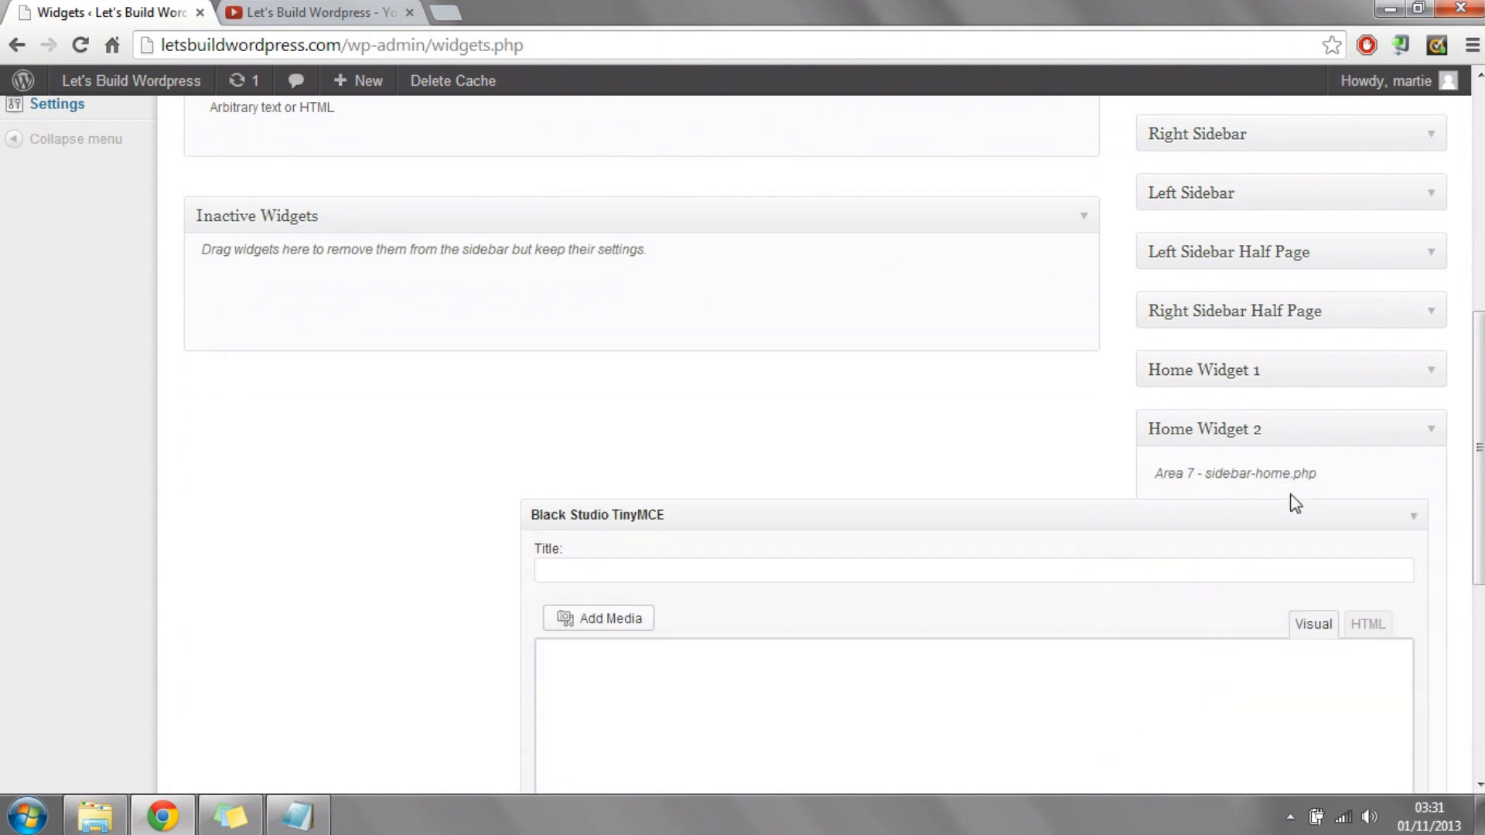
Step: Set the title of the new Home Widget 2 text widget to "Want More Videos?"
scroll(889, 322, "down", 3)
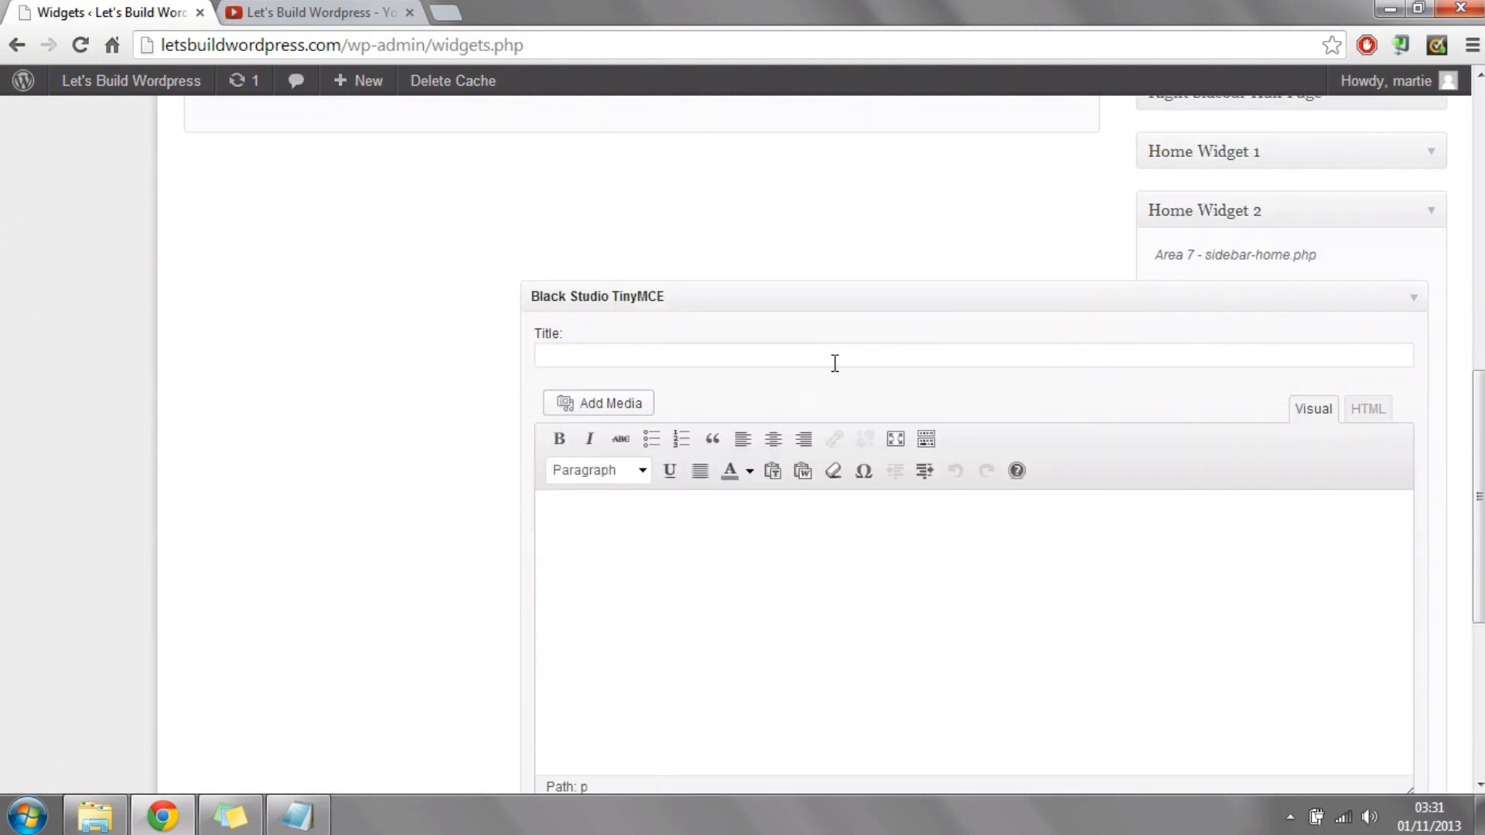
left_click(847, 363)
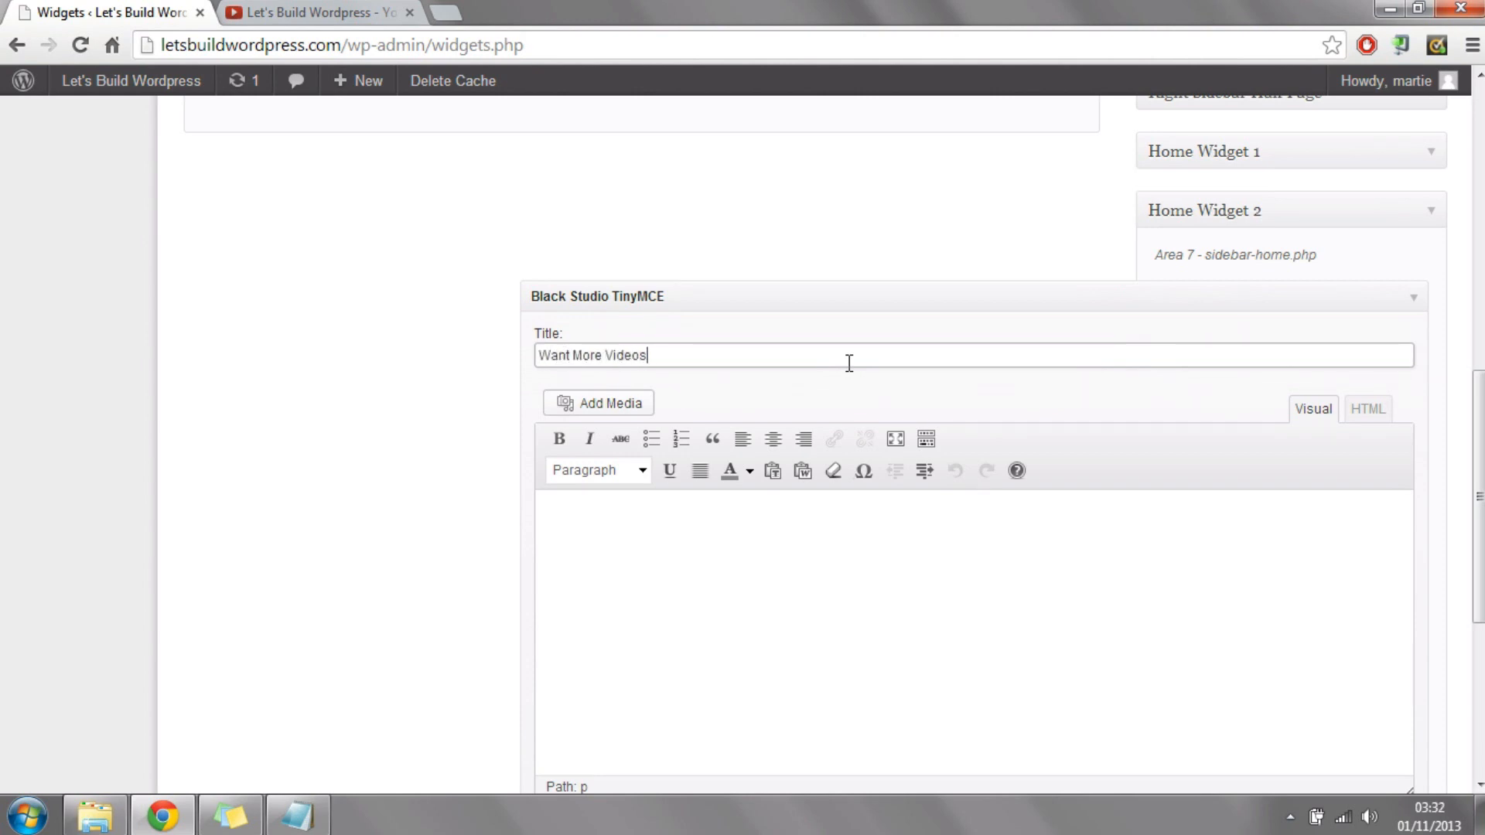
left_click(814, 574)
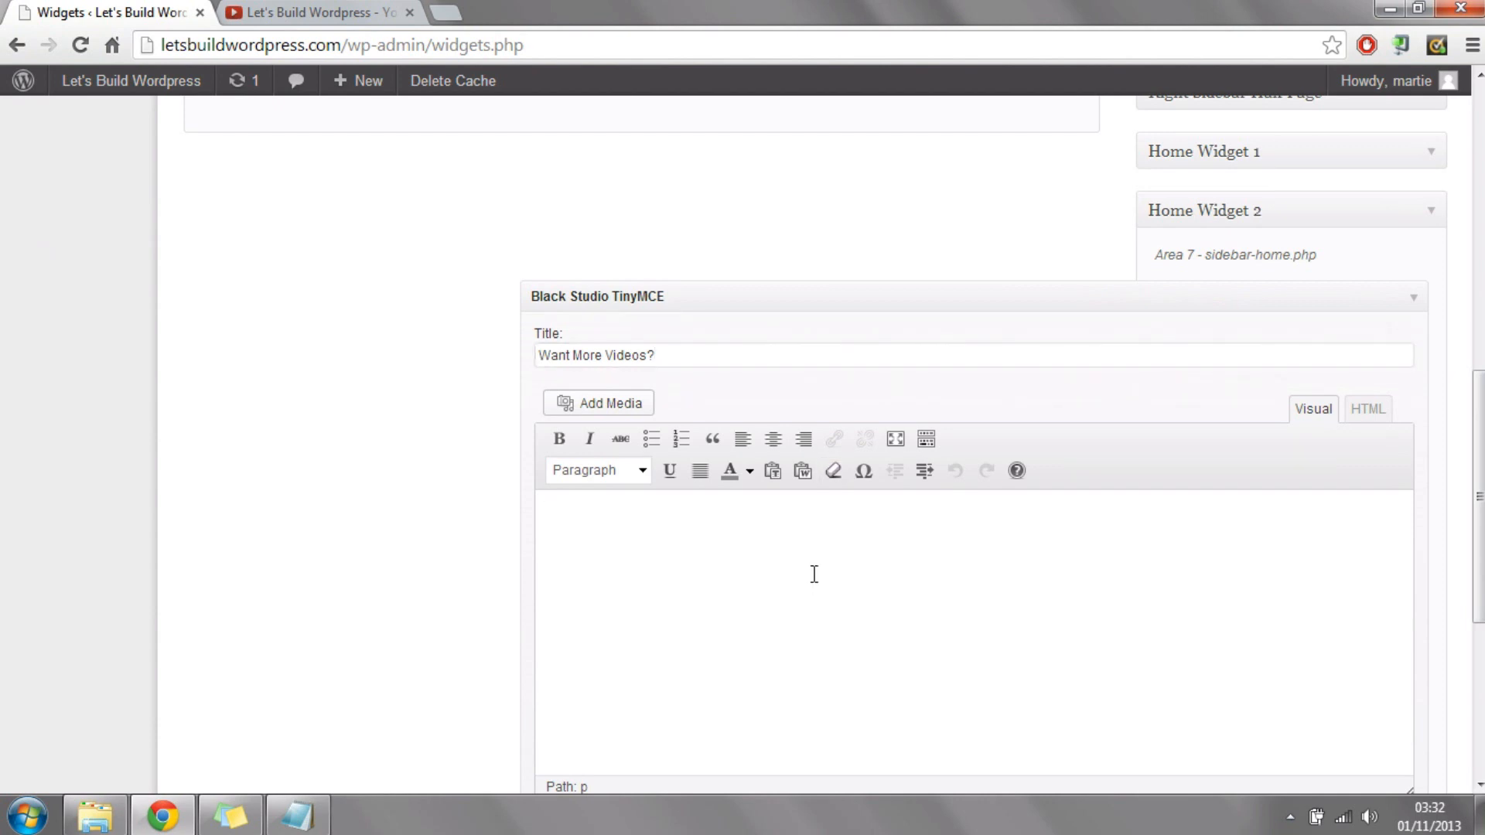
Step: Write the widget text "We have a whole bunch of Wordpress tutorial videos on our YouTube Channel, you can get there by clicking here!"
type("We have a whole bunch")
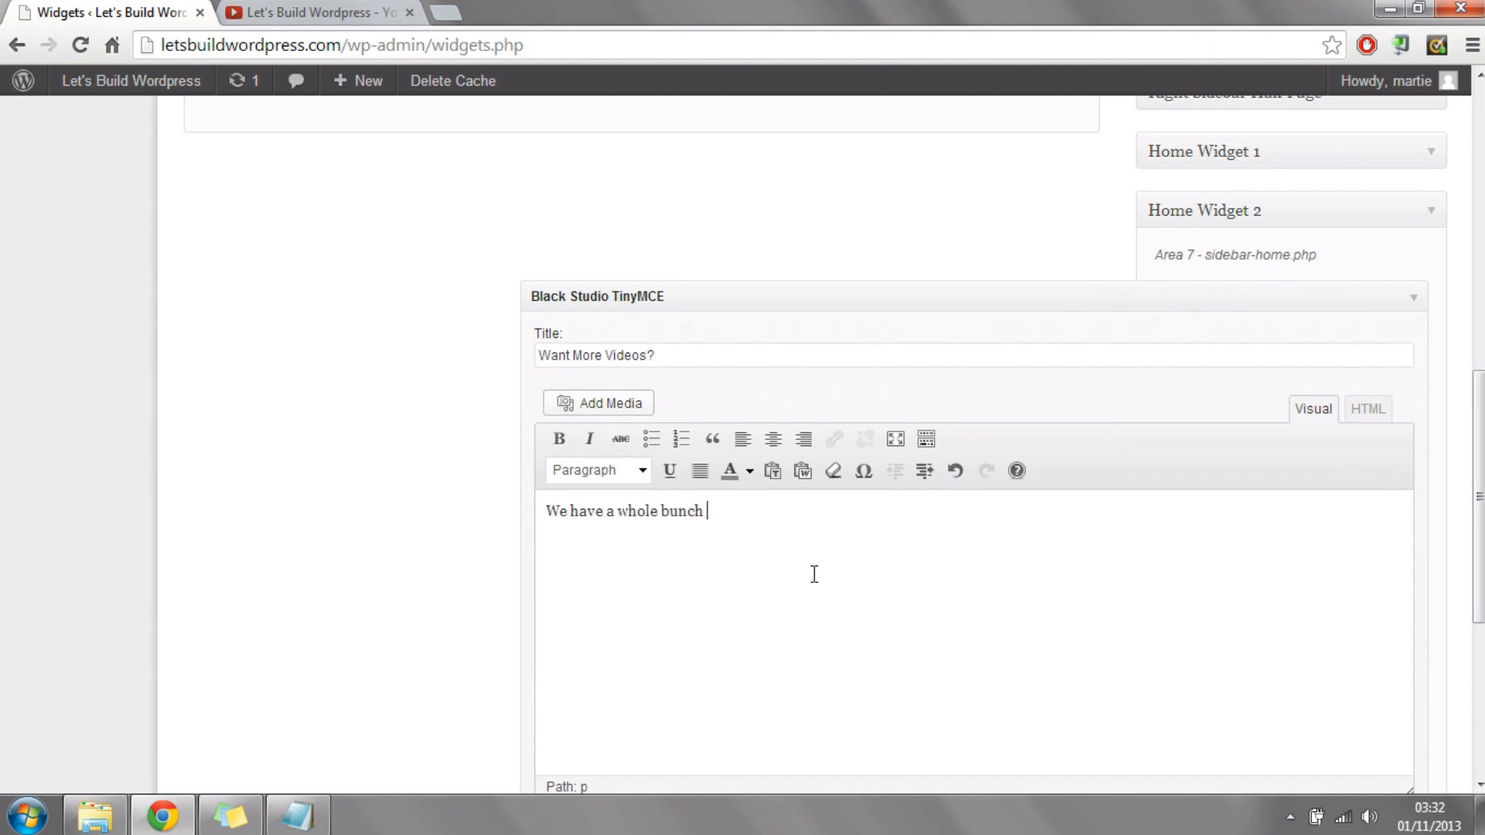
type(" of Wordpress ")
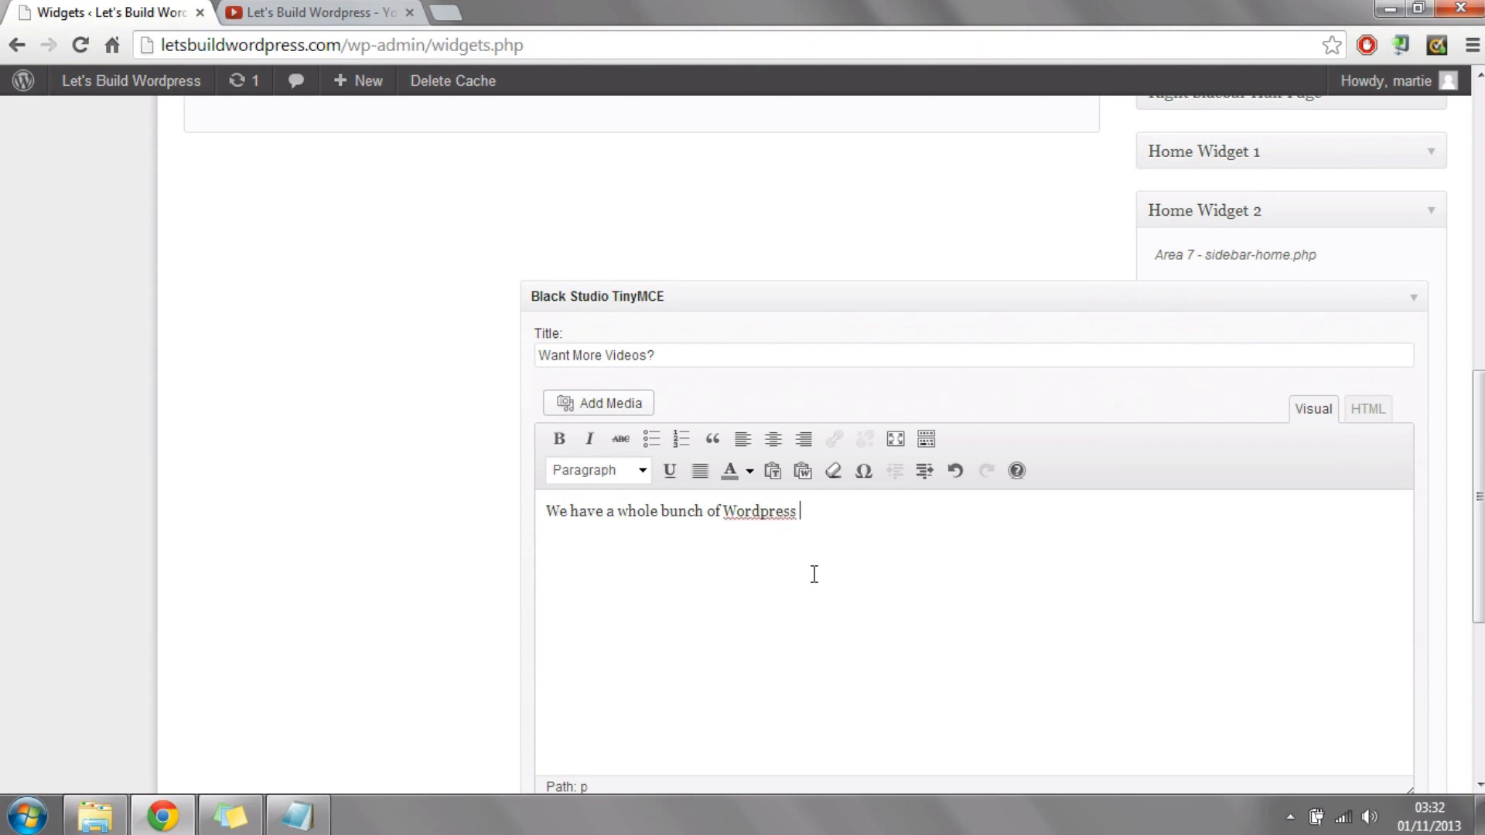
type("tutorial videos on our Yo")
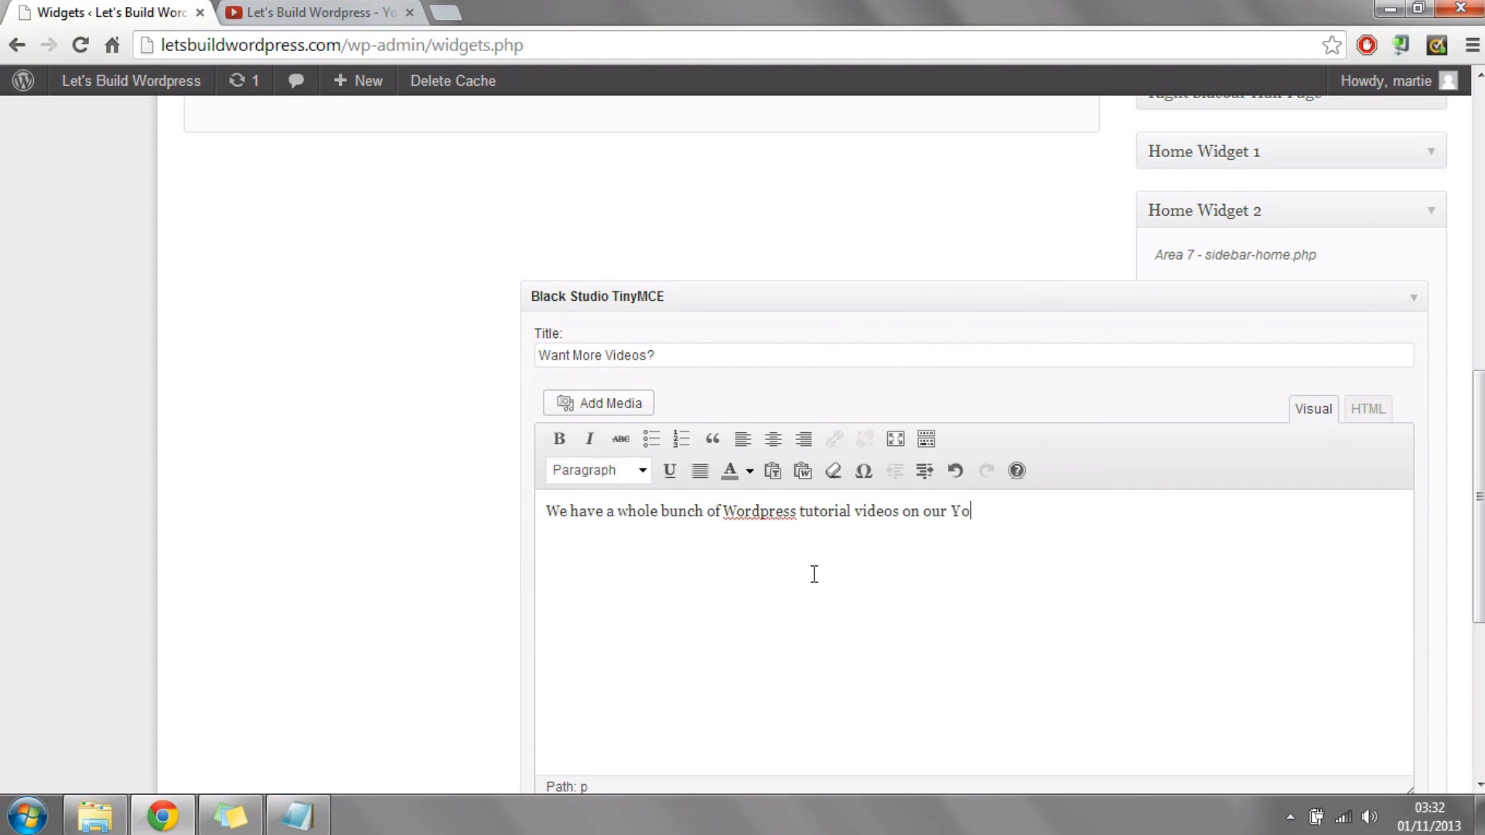
type("uTube Channel, you can get there by")
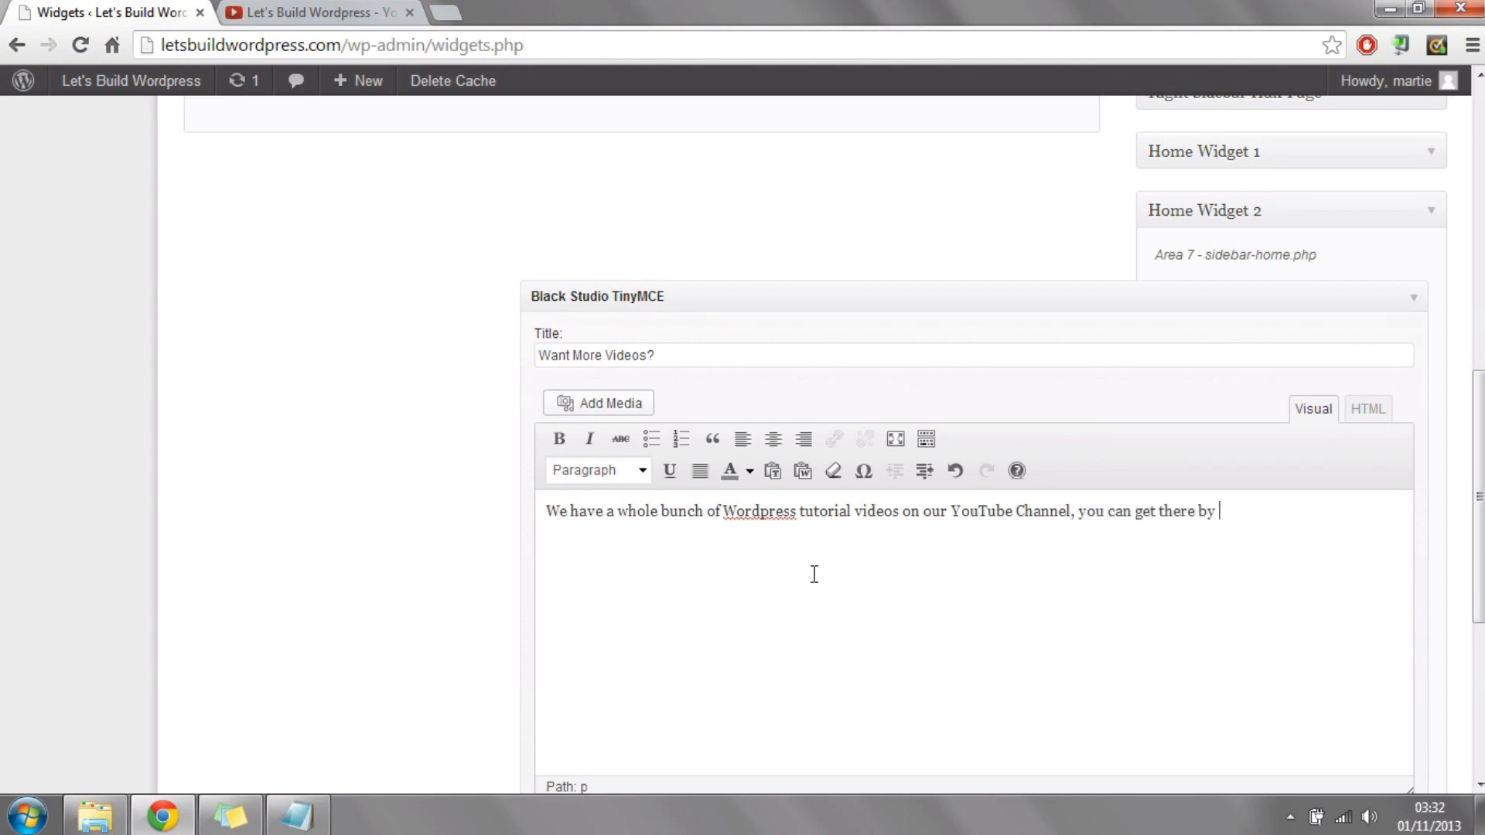
type(" clicking here!")
Step: Start a link on the words "clicking here!" and set its URL to the YouTube channel address copied from the other open tab
left_click_drag(1222, 515, 1245, 547)
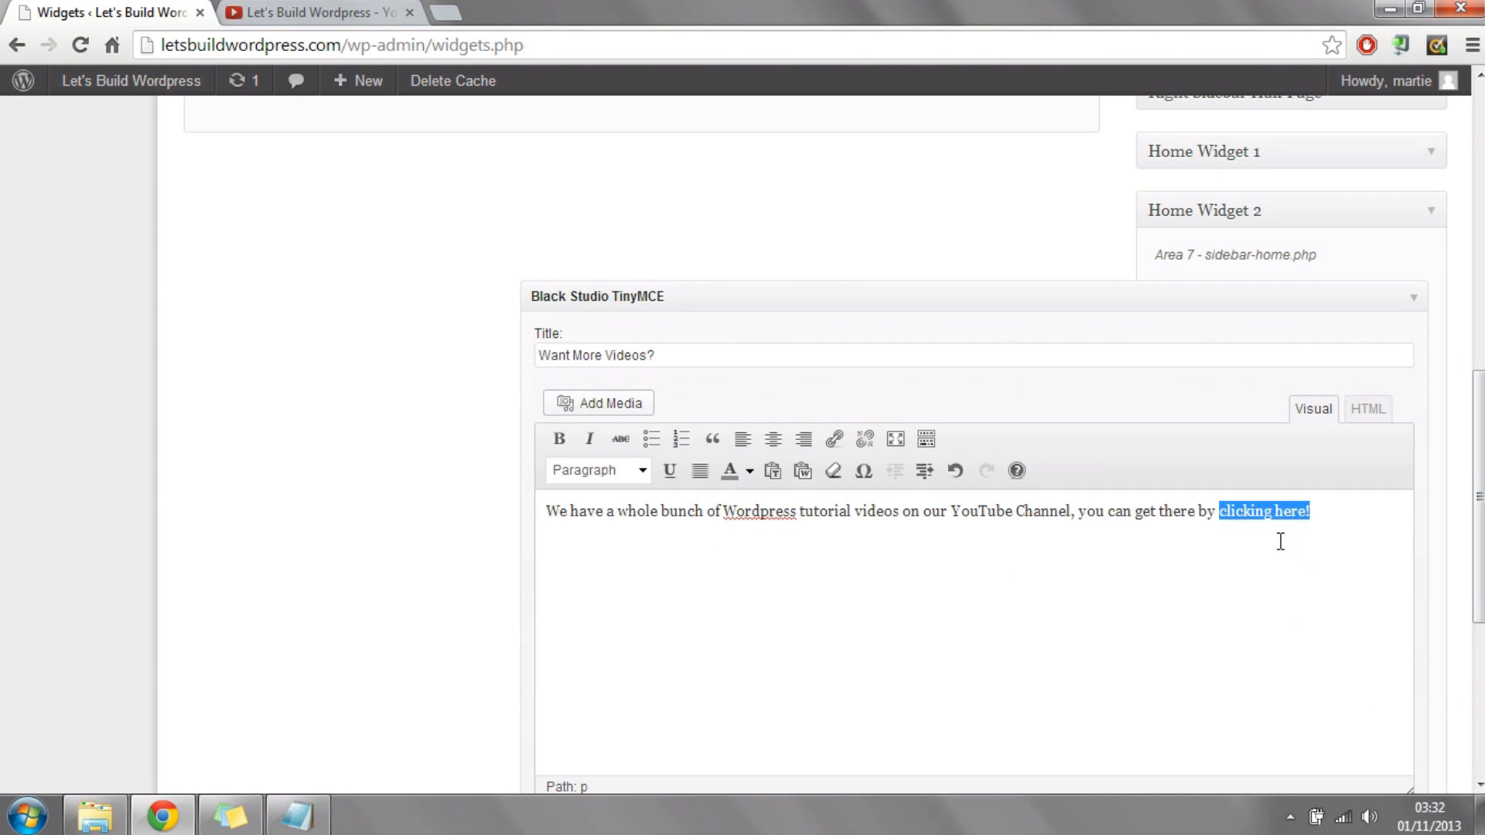
left_click(1222, 513)
left_click_drag(1222, 511, 1333, 515)
left_click(835, 445)
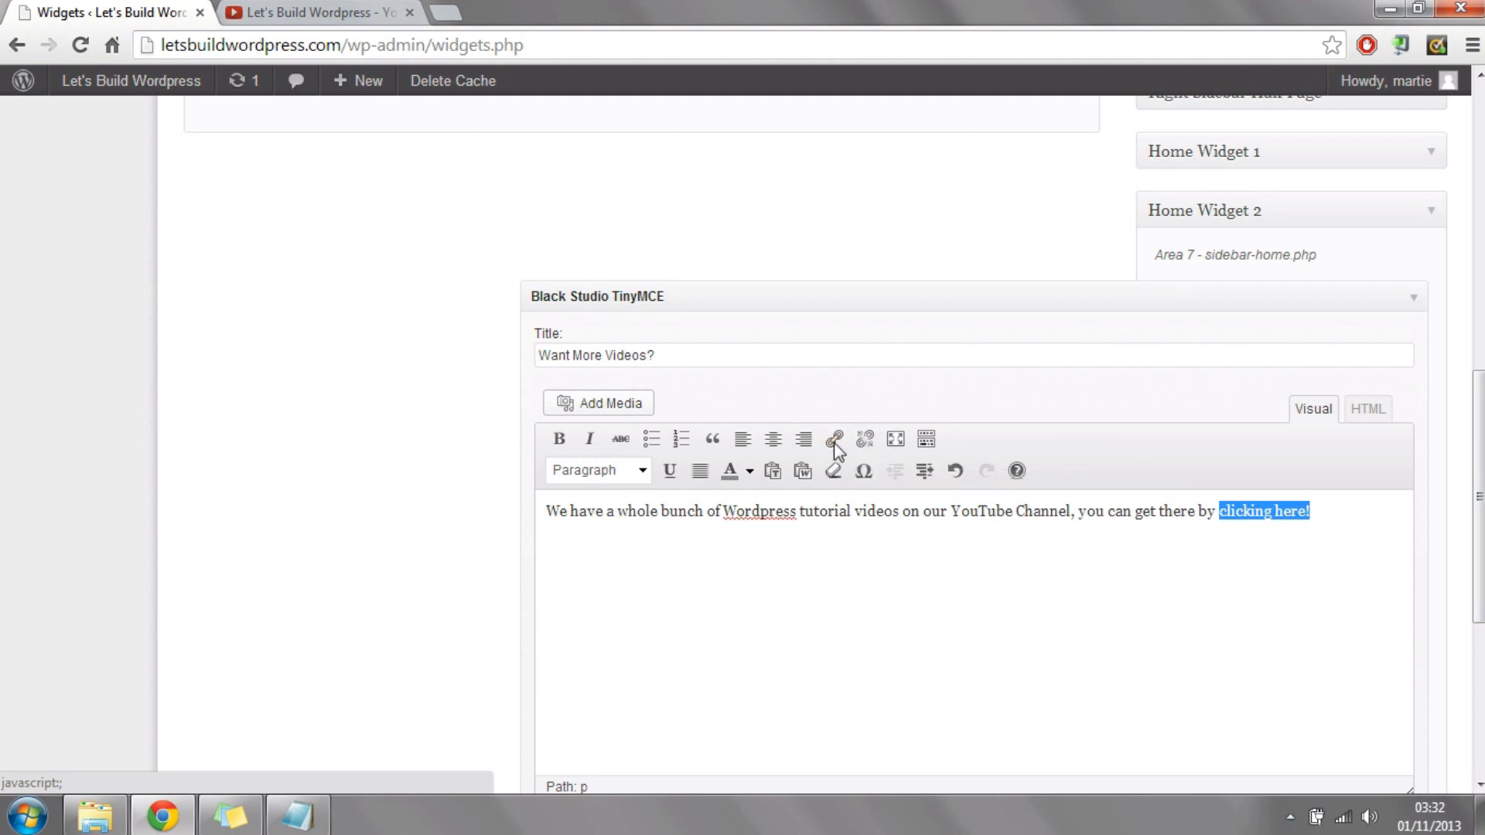
left_click(835, 443)
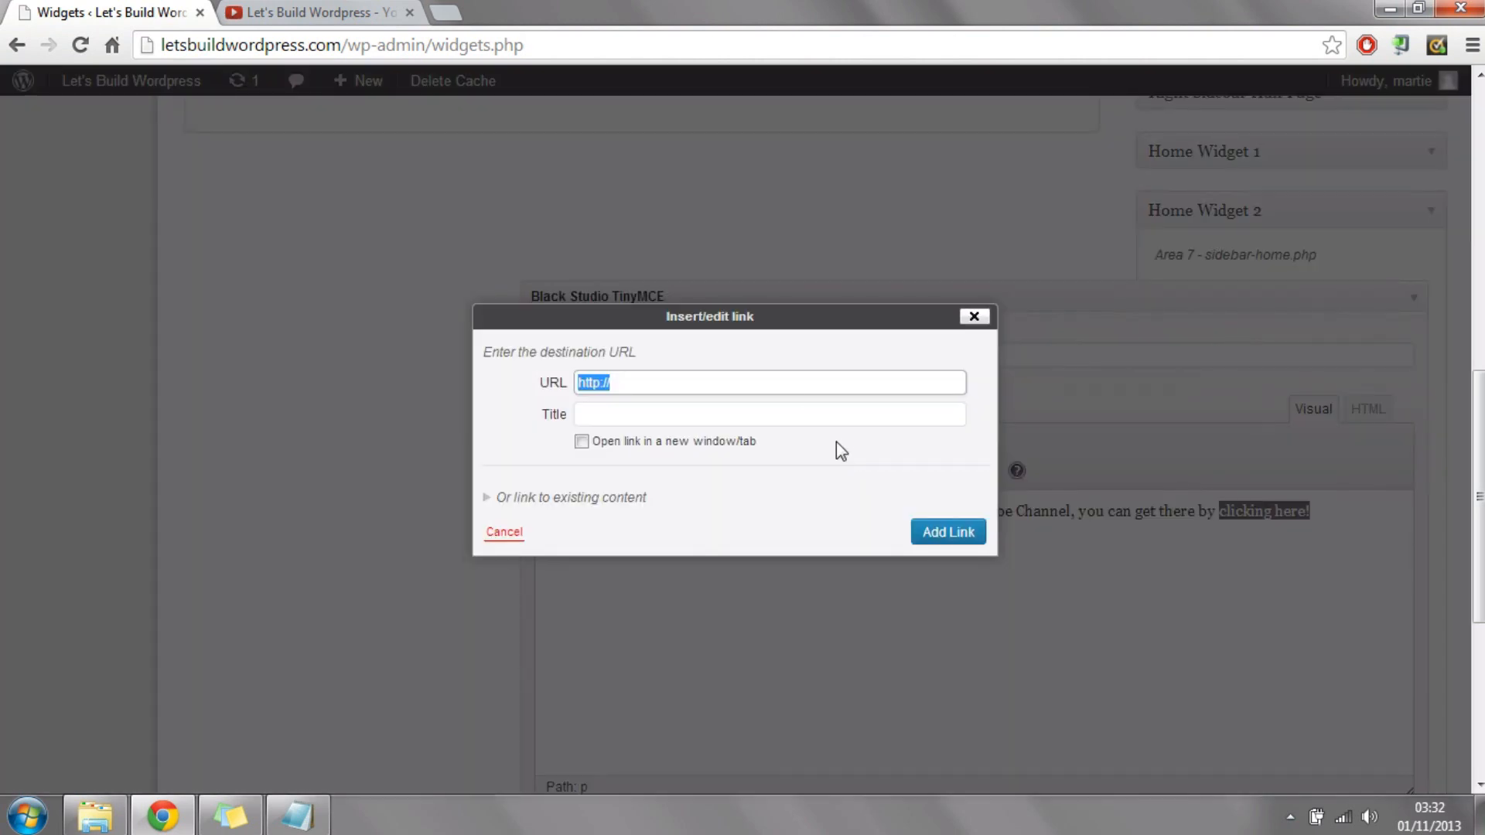
left_click(338, 12)
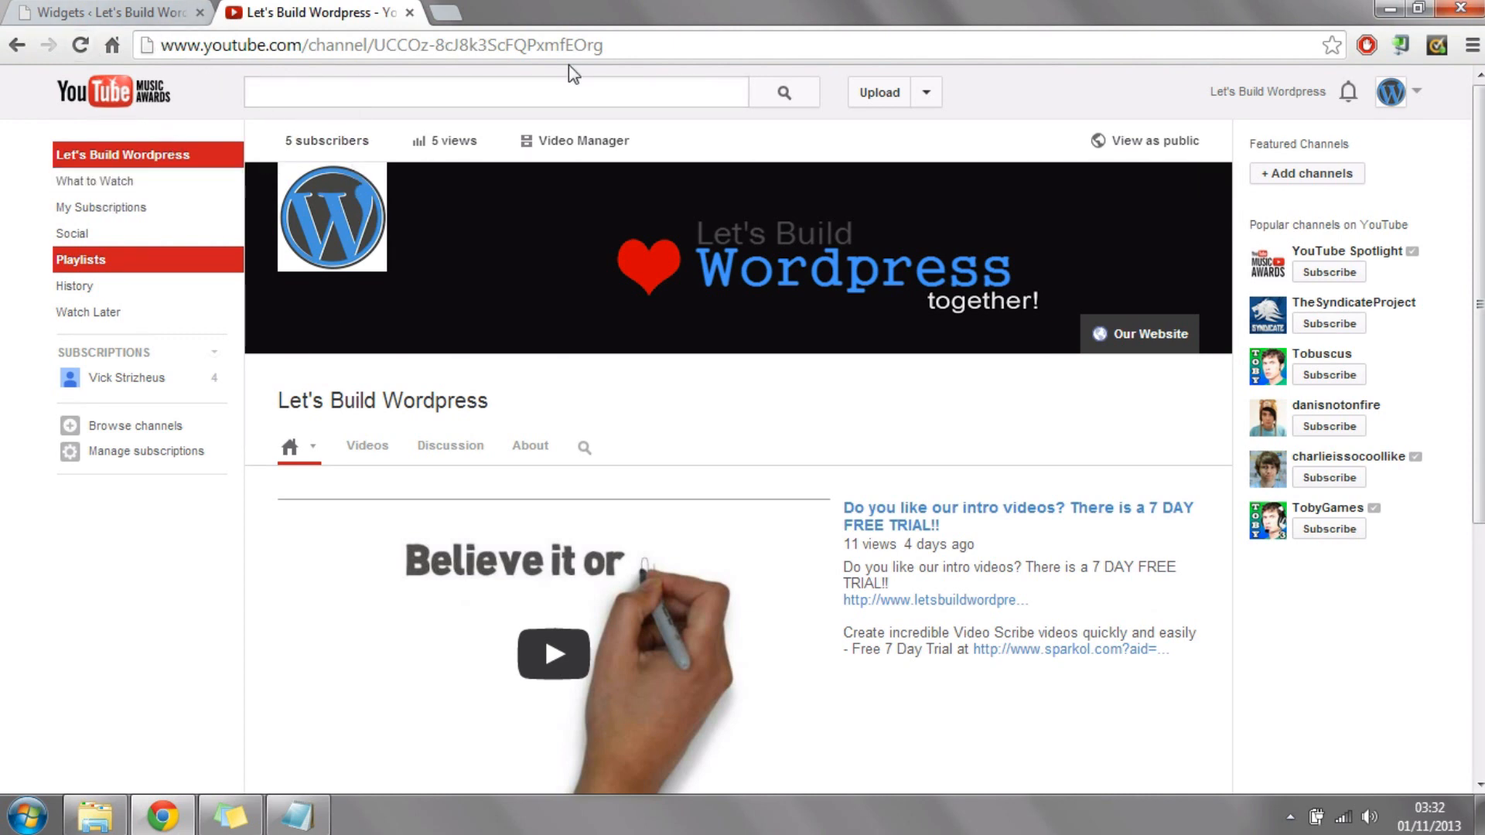
left_click(449, 45)
right_click(449, 46)
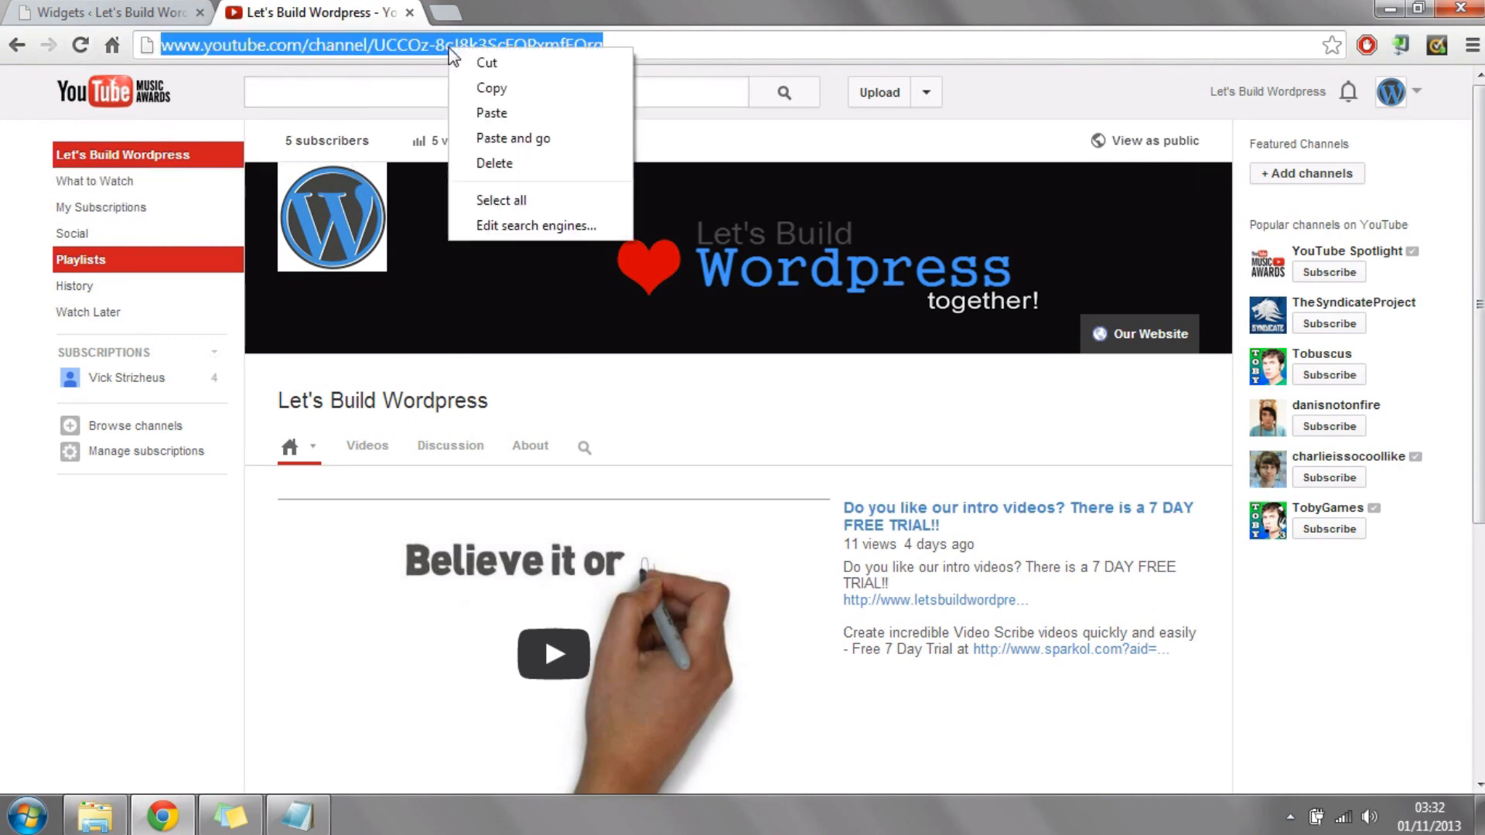
left_click(492, 87)
left_click(155, 12)
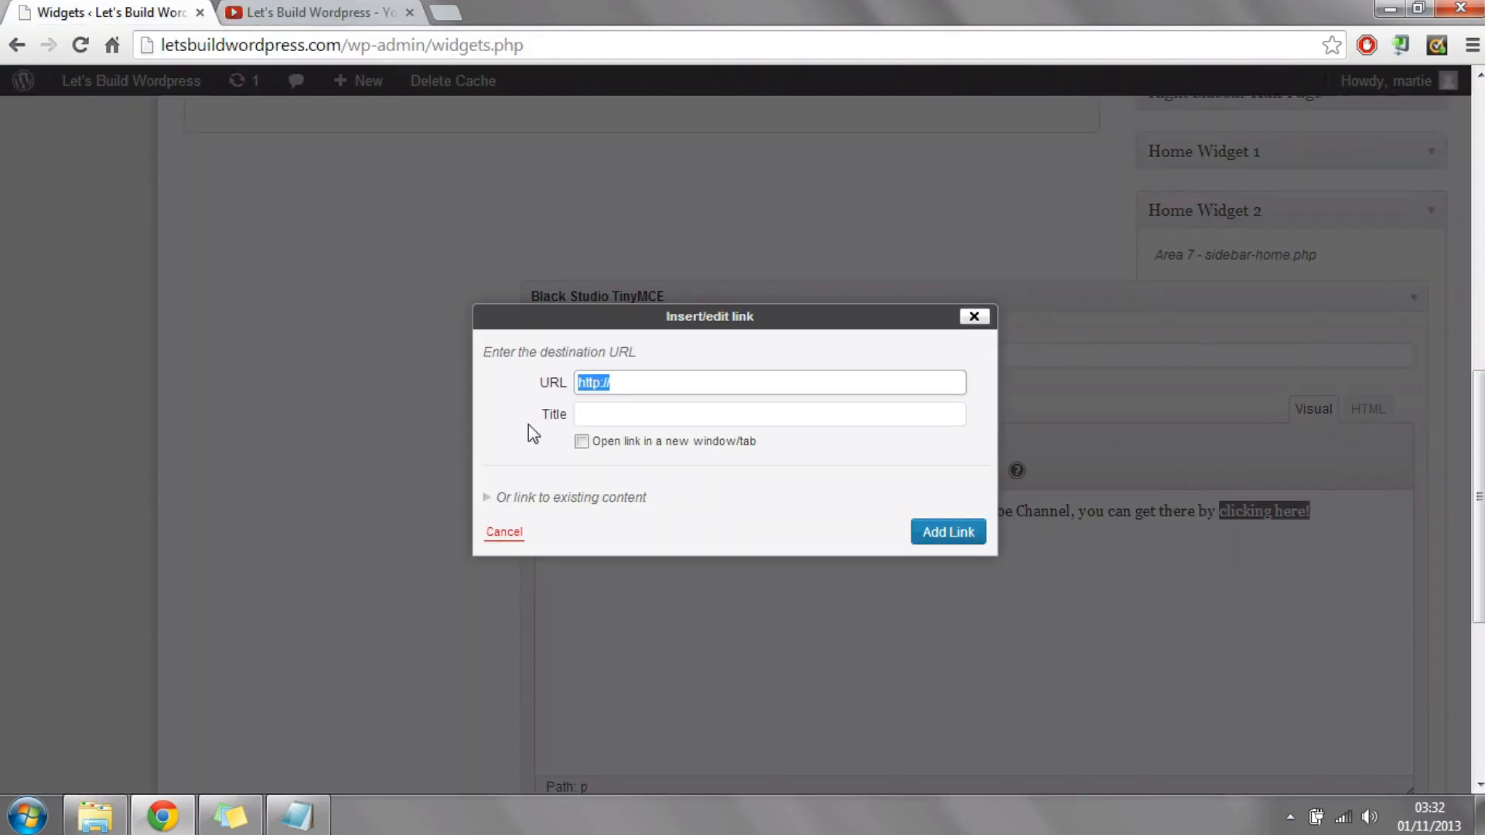
right_click(639, 382)
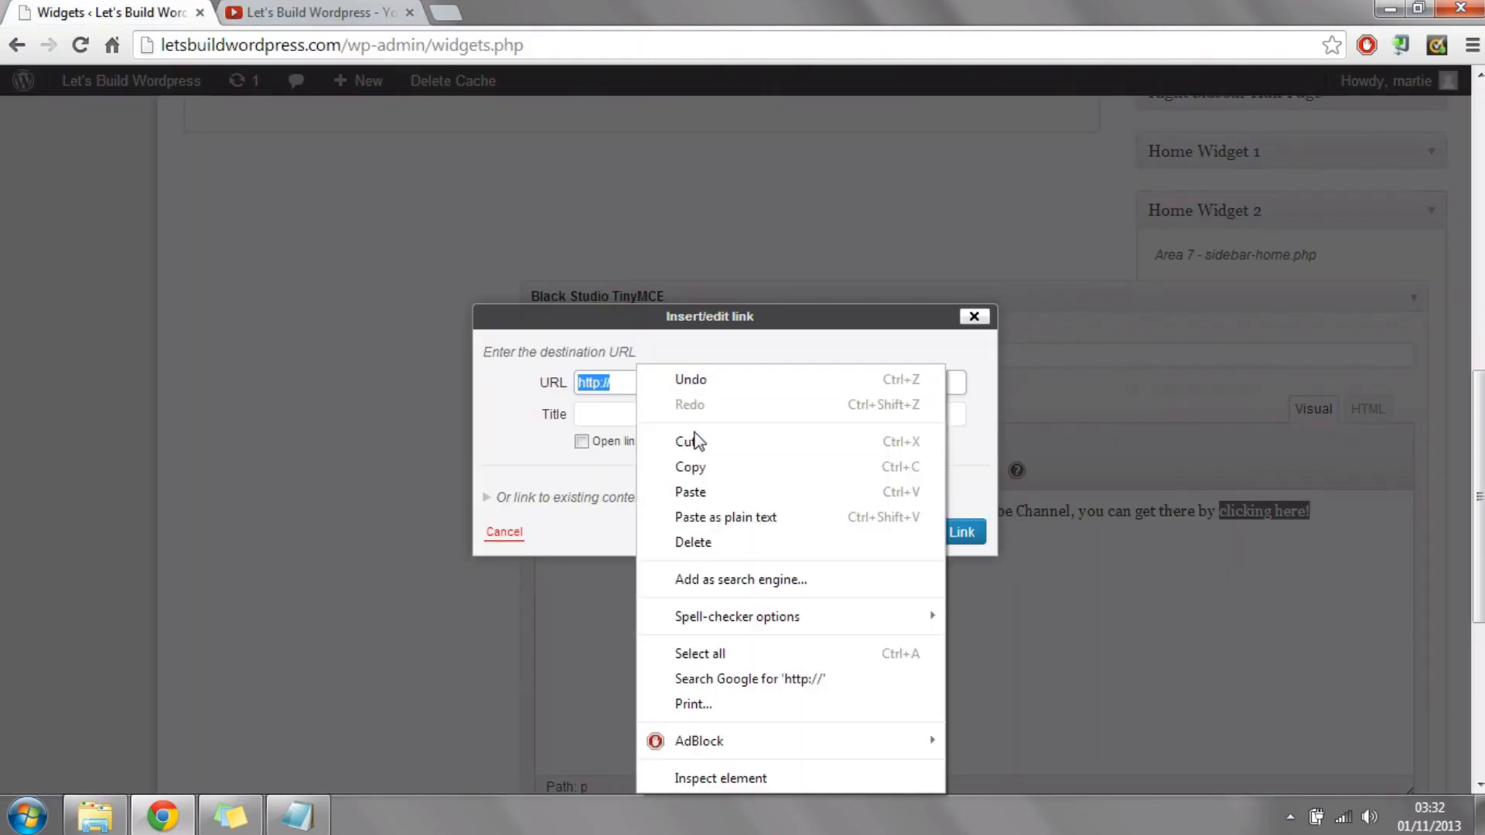
left_click(706, 493)
Step: Title the link "our youtube channel", set it to open in a new window/tab, and add it to the text
left_click(660, 416)
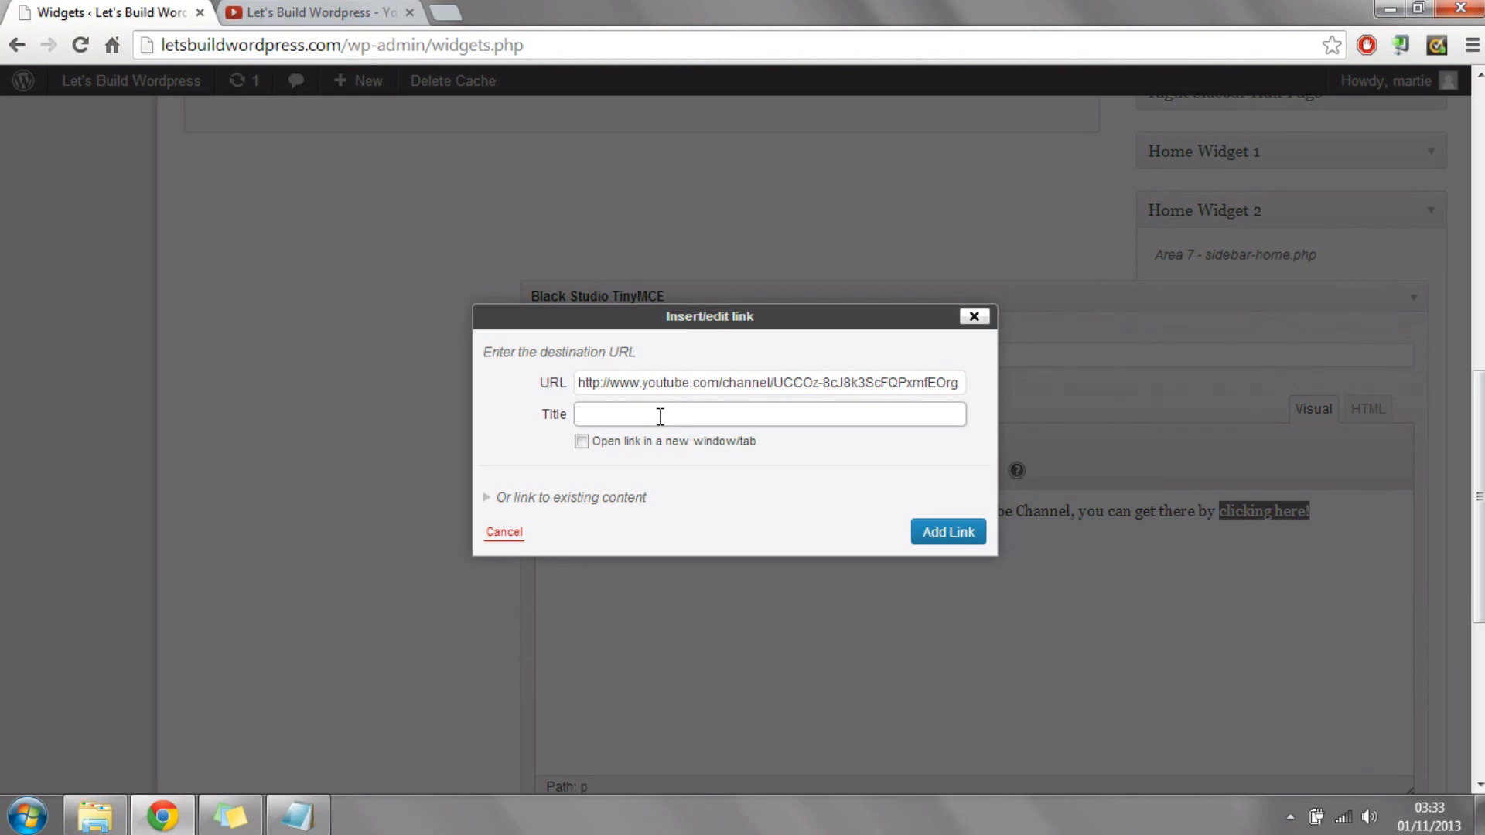
type("our youtube channel")
left_click(582, 443)
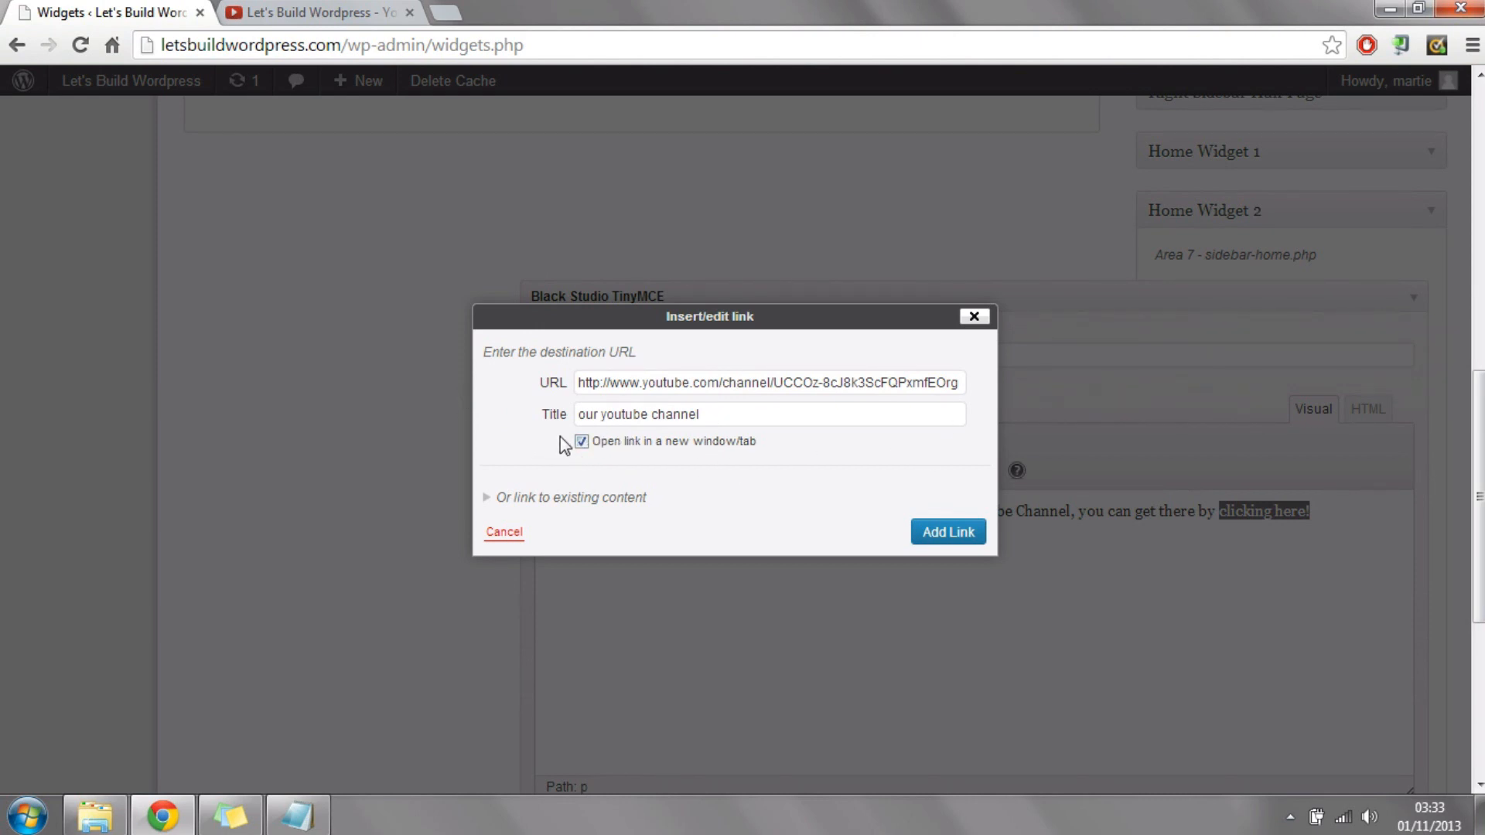
left_click(581, 442)
left_click(581, 442)
left_click_drag(594, 414, 726, 422)
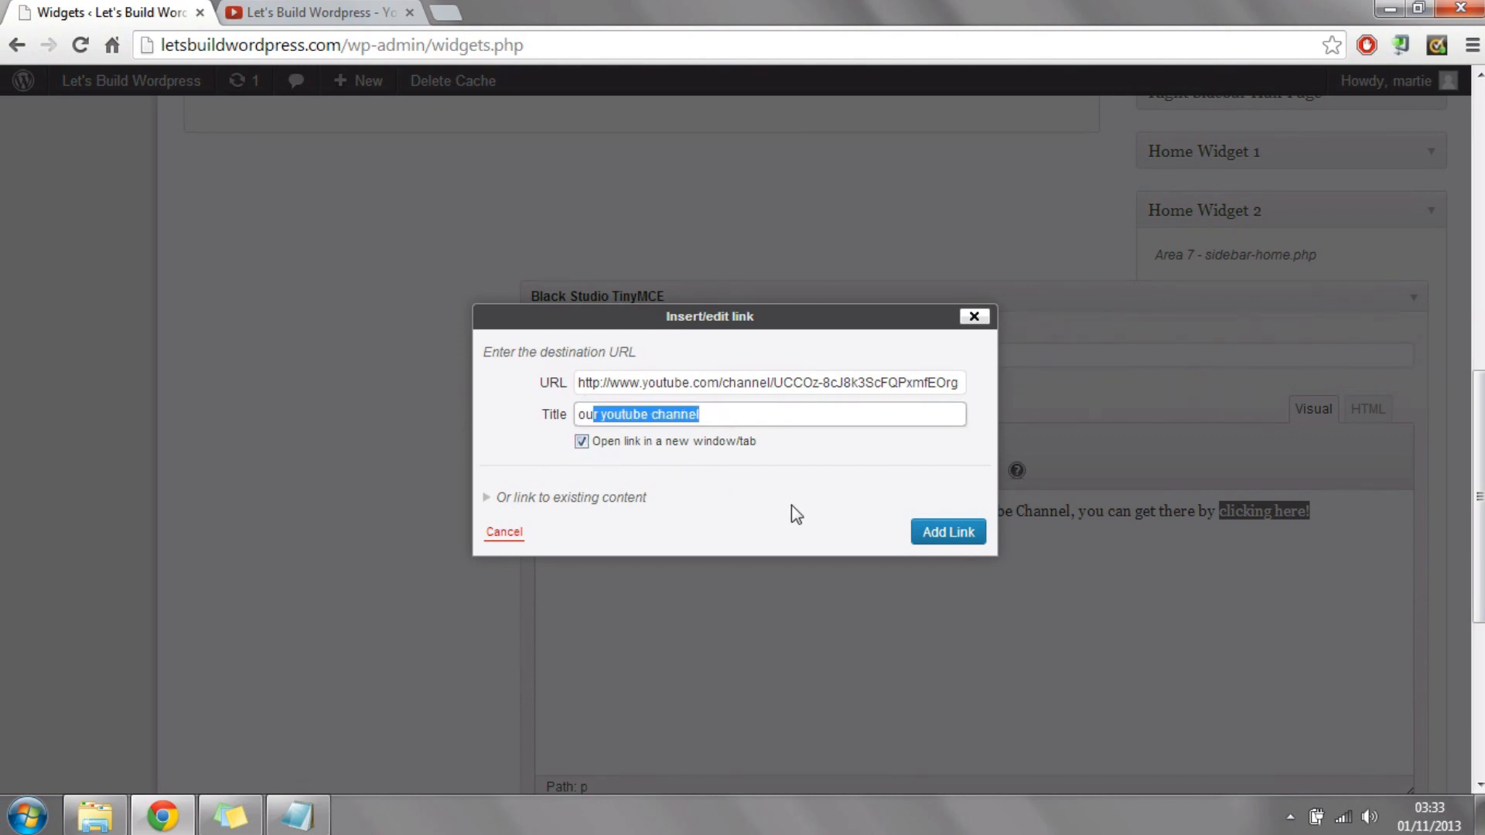
left_click(950, 540)
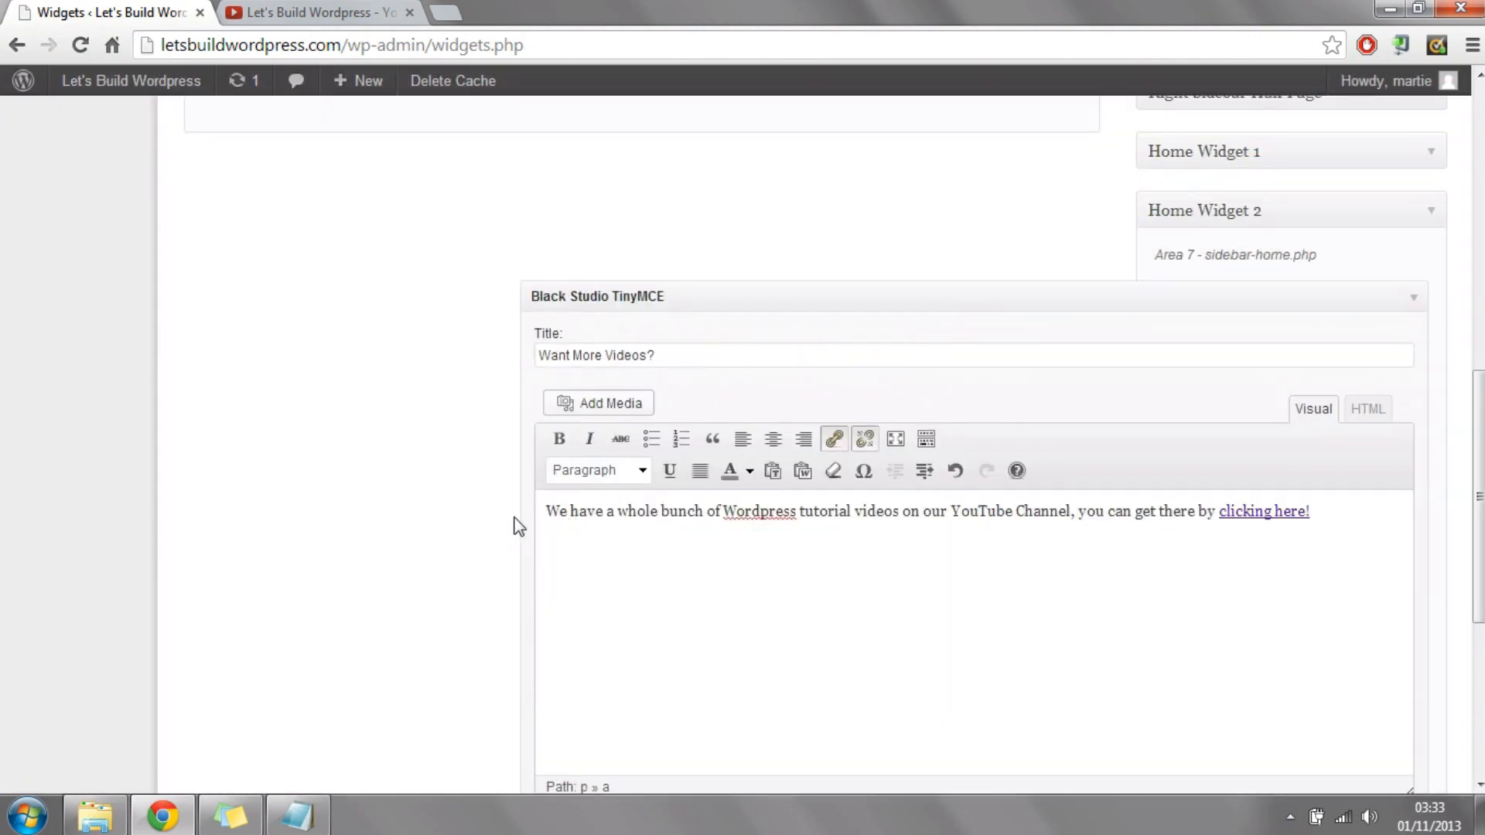
Step: Upload the television image from the Wordpress folder and insert it at the beginning of the widget text
left_click(547, 511)
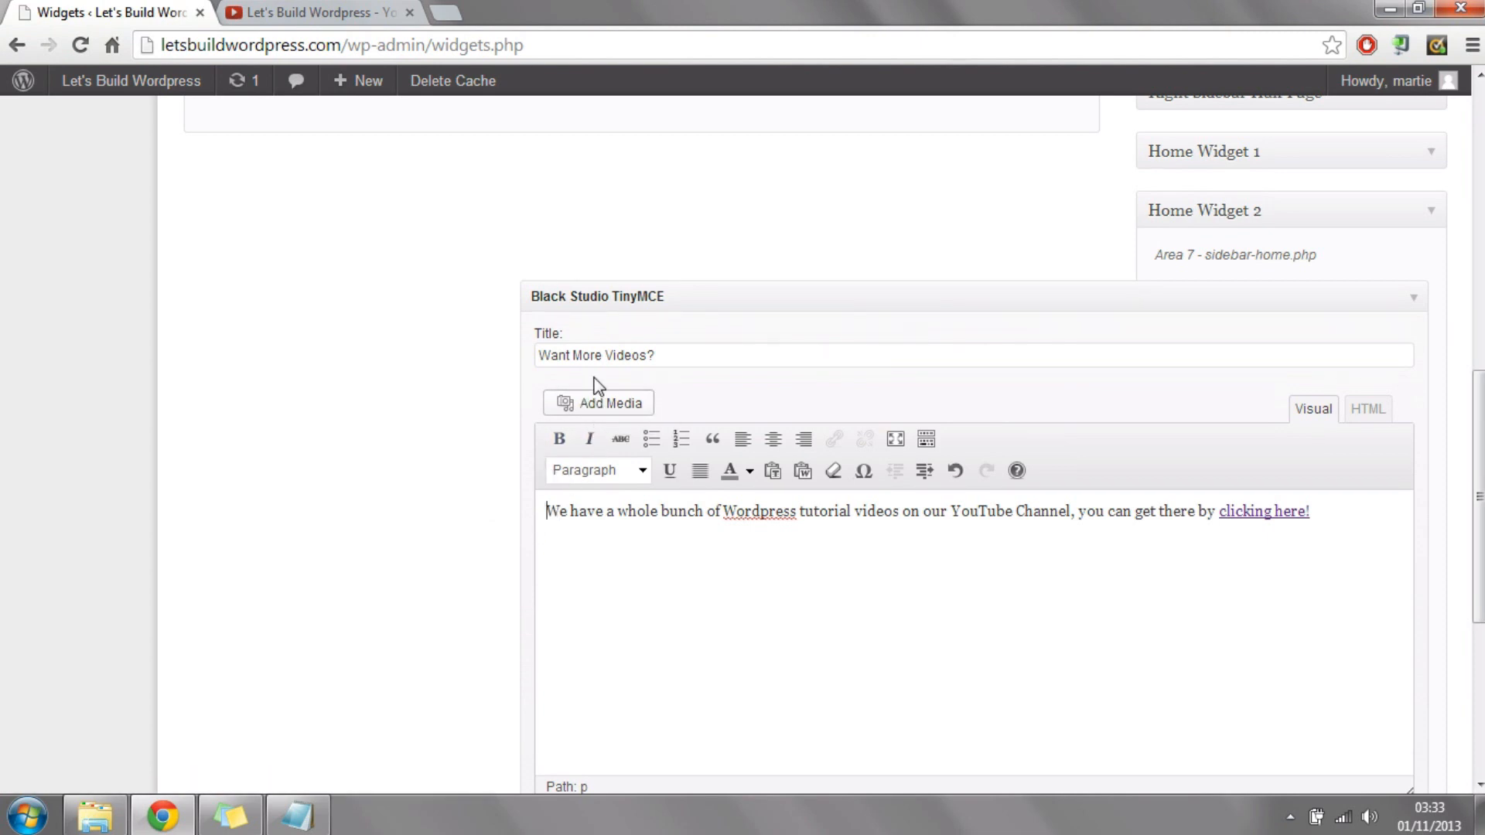
left_click(598, 403)
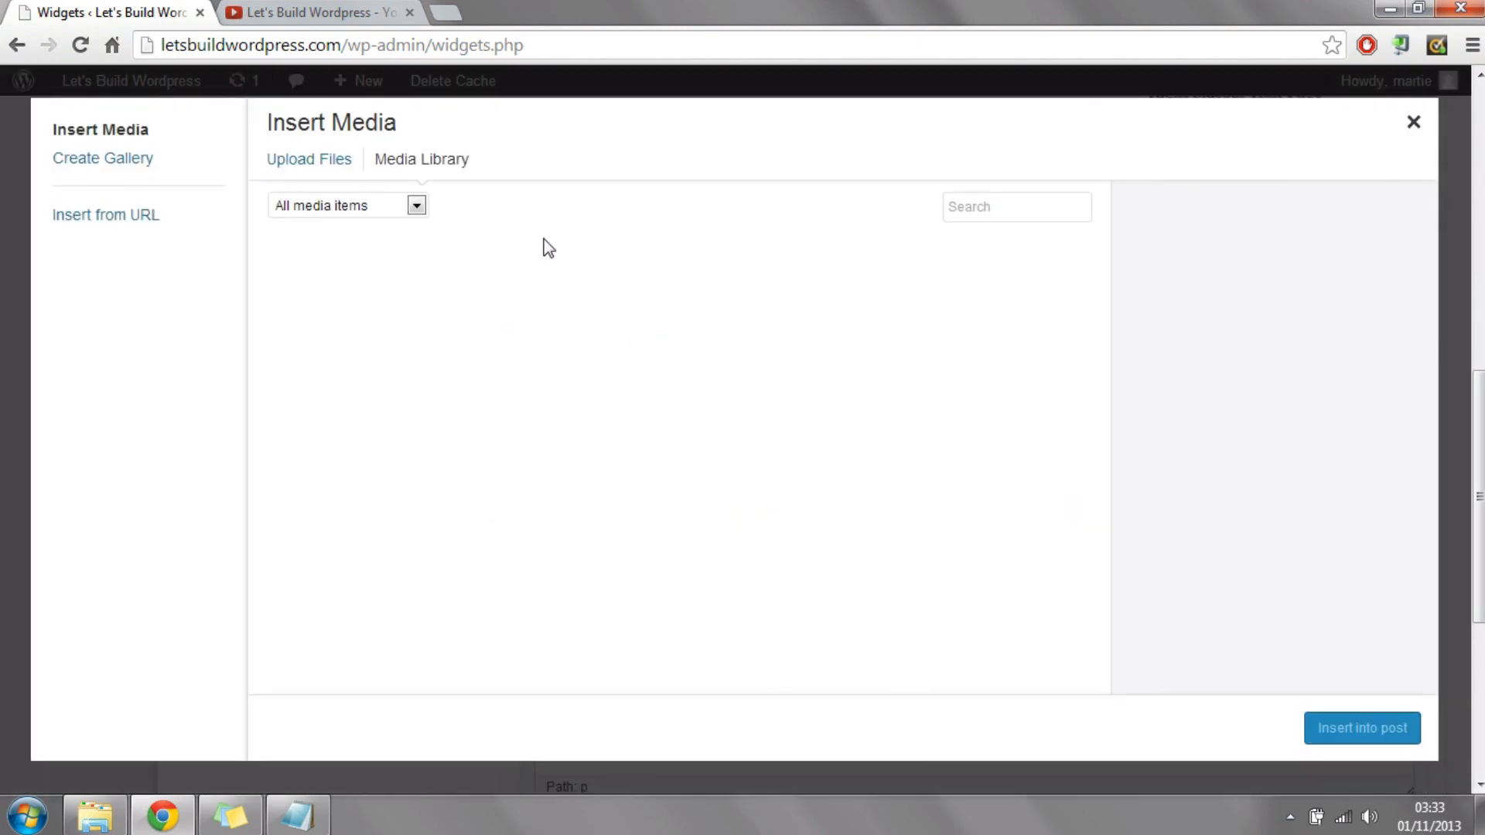
left_click(331, 168)
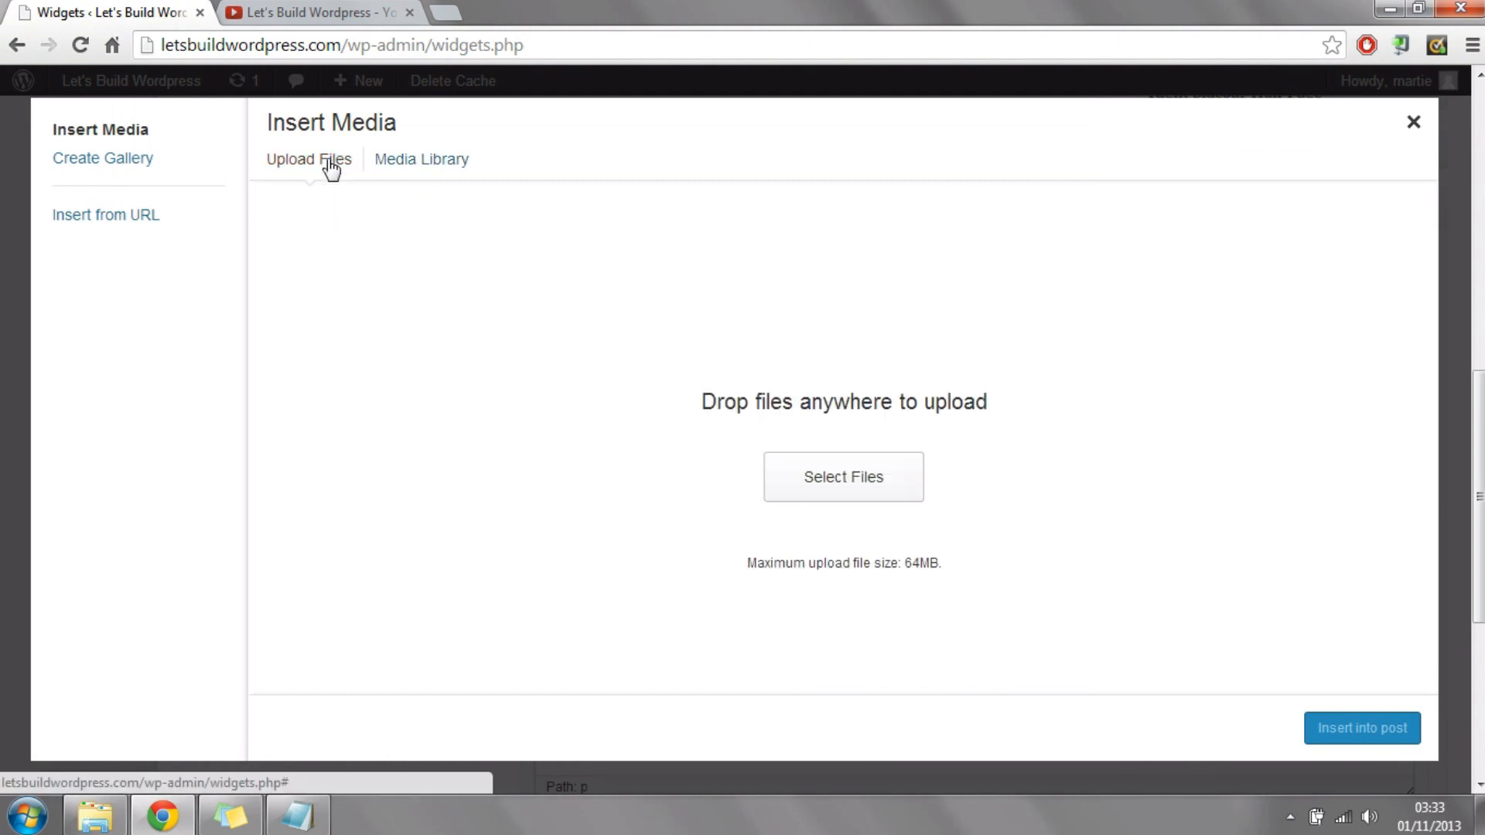
left_click(857, 486)
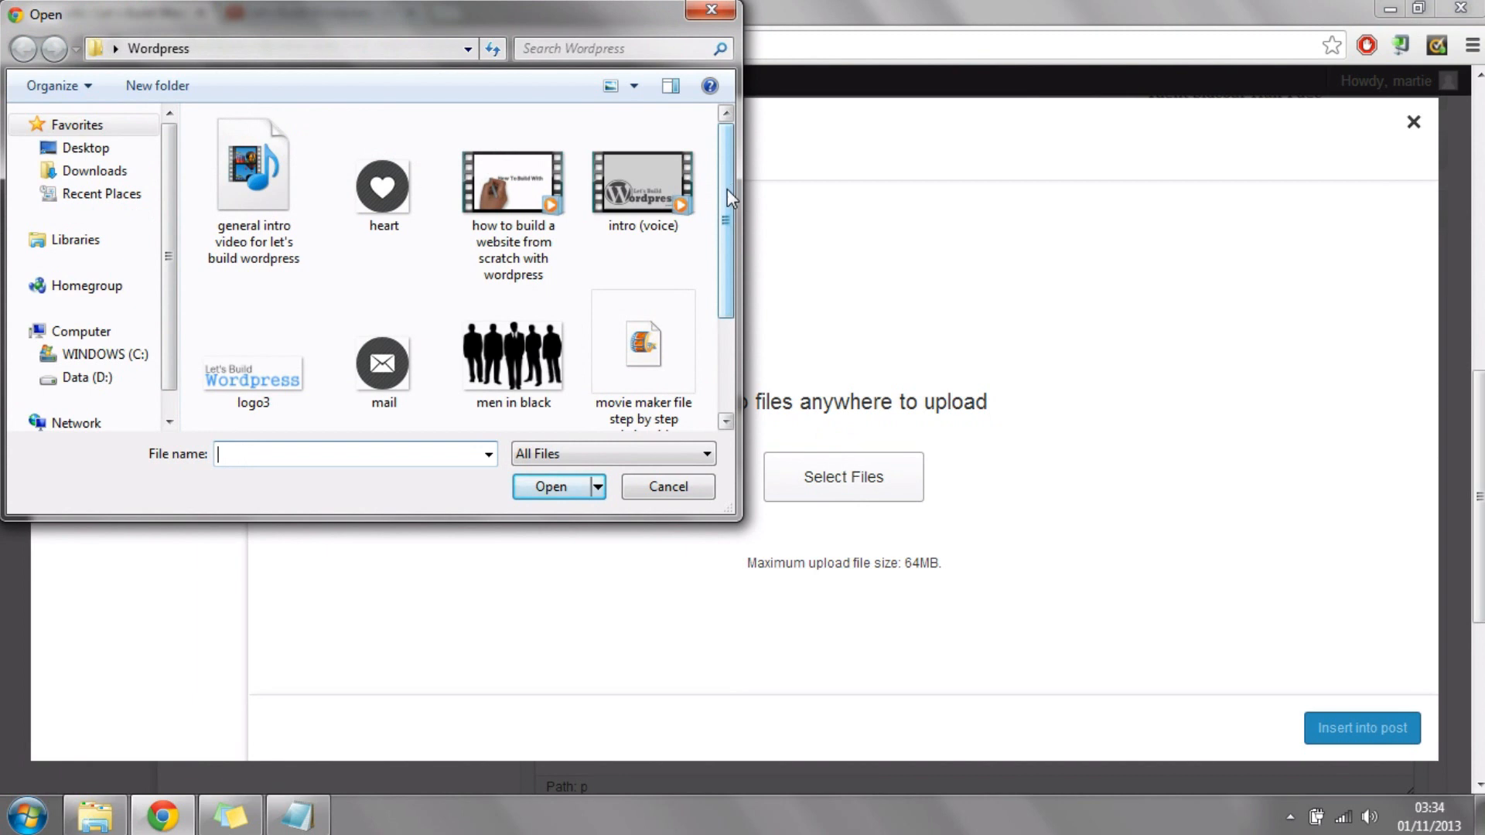
left_click_drag(727, 189, 728, 295)
left_click(290, 363)
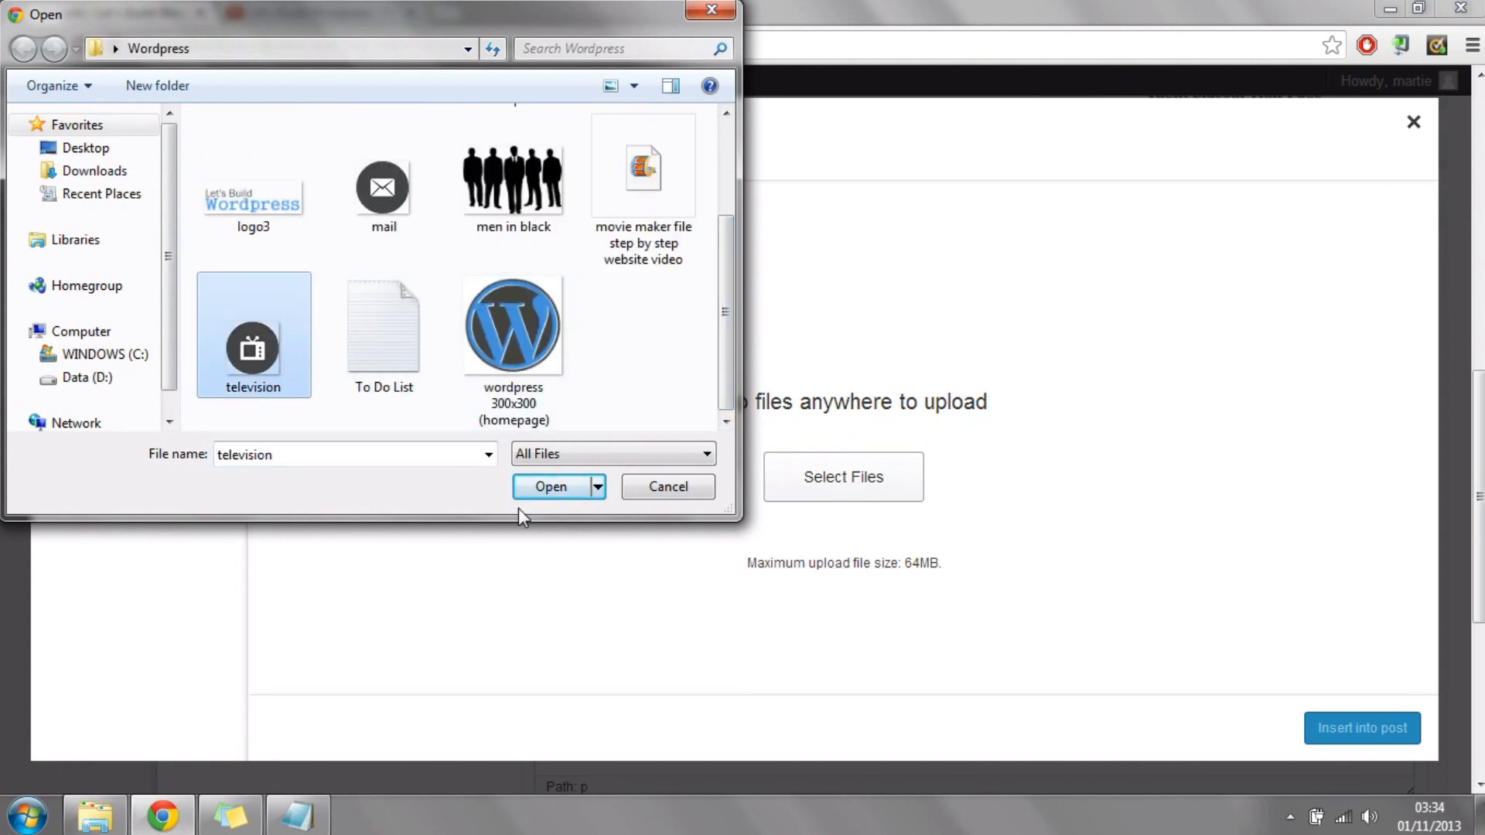
left_click(534, 487)
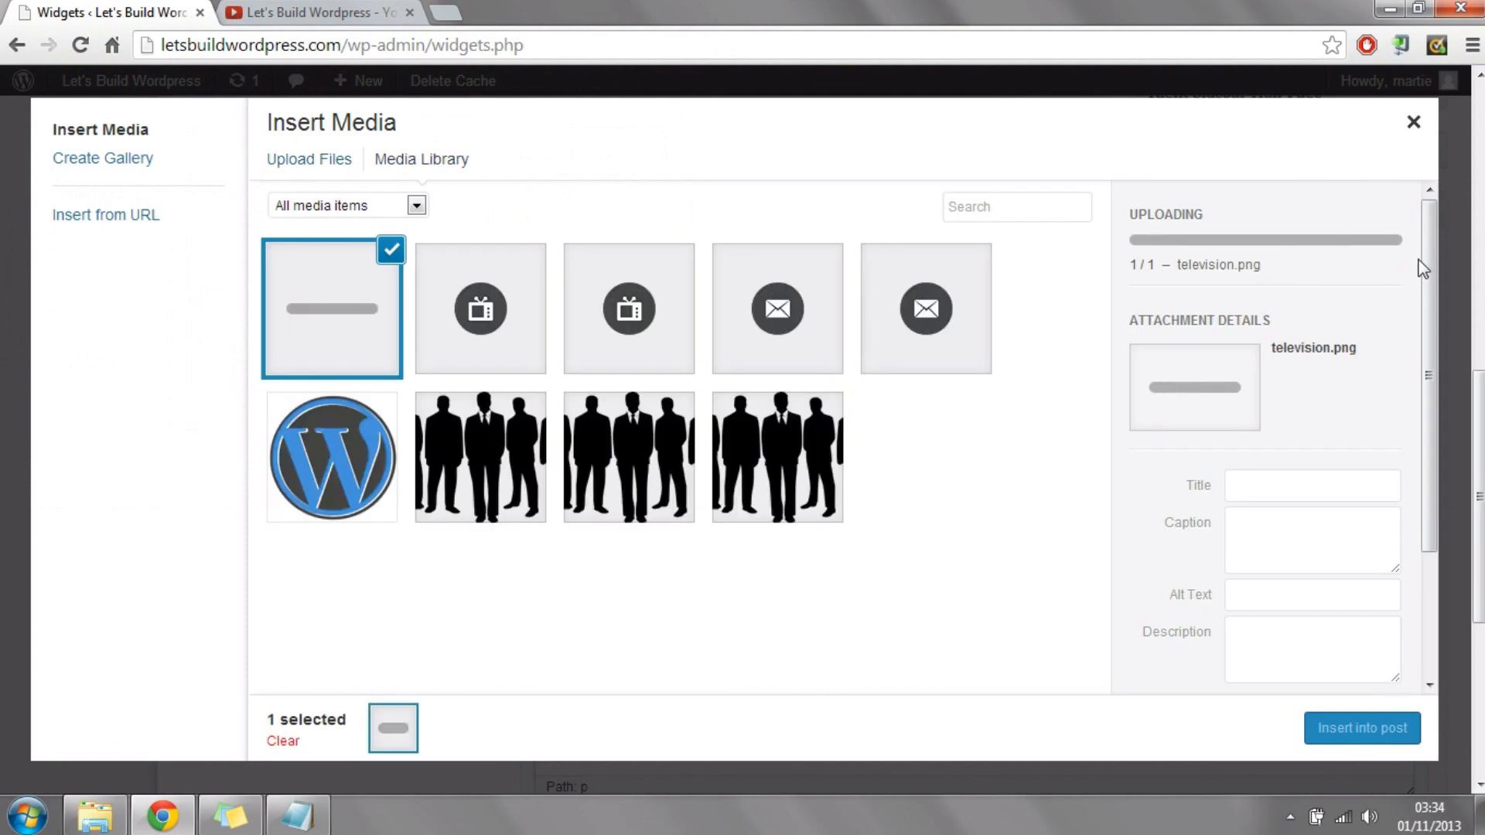
left_click_drag(1433, 232, 1436, 384)
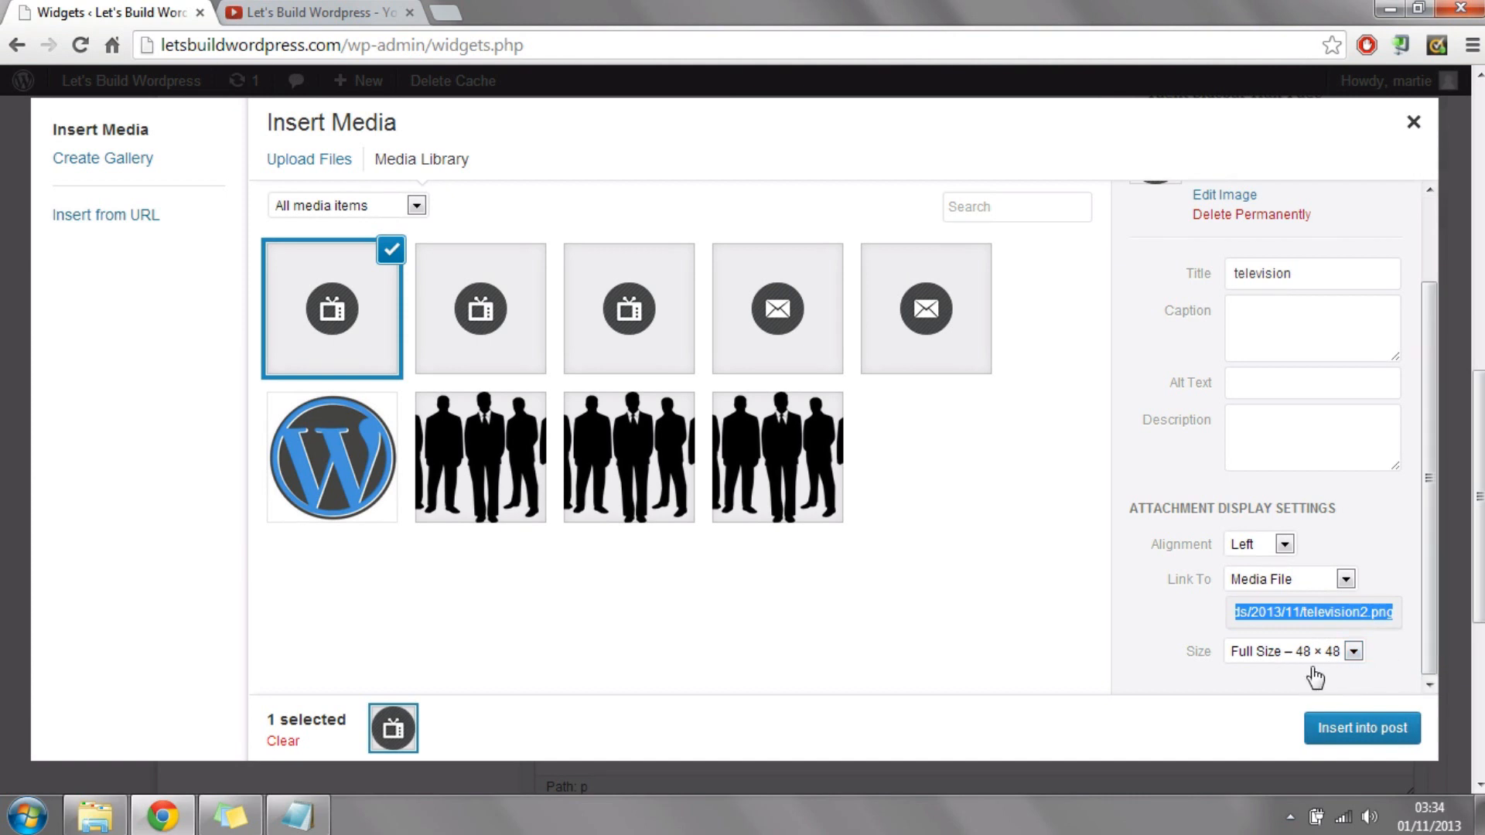
left_click(1324, 733)
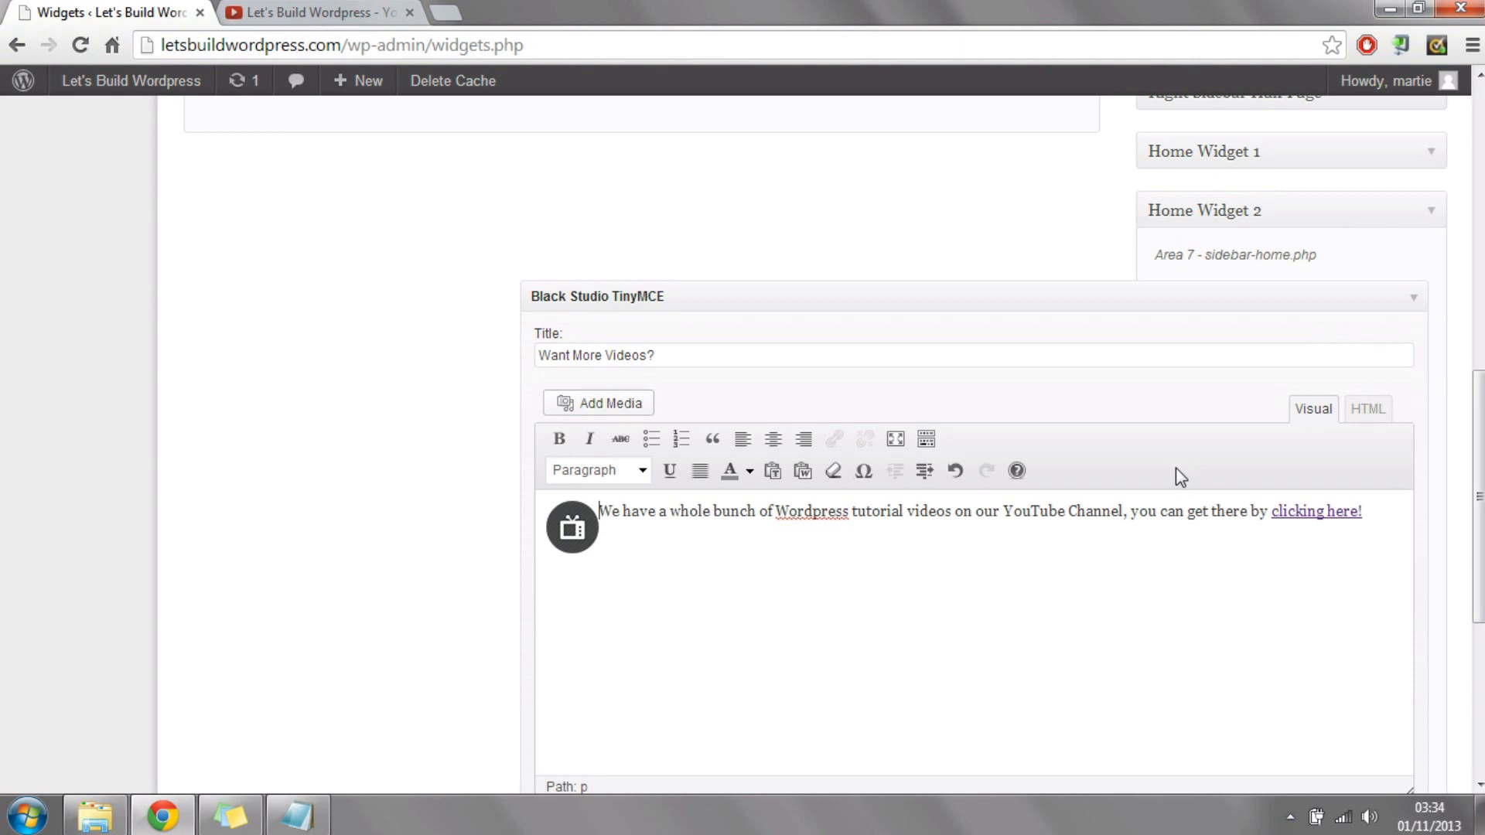
Step: Save the "Want More Videos?" widget in Home Widget 2
scroll(1464, 474, "down", 1)
scroll(1464, 473, "down", 1)
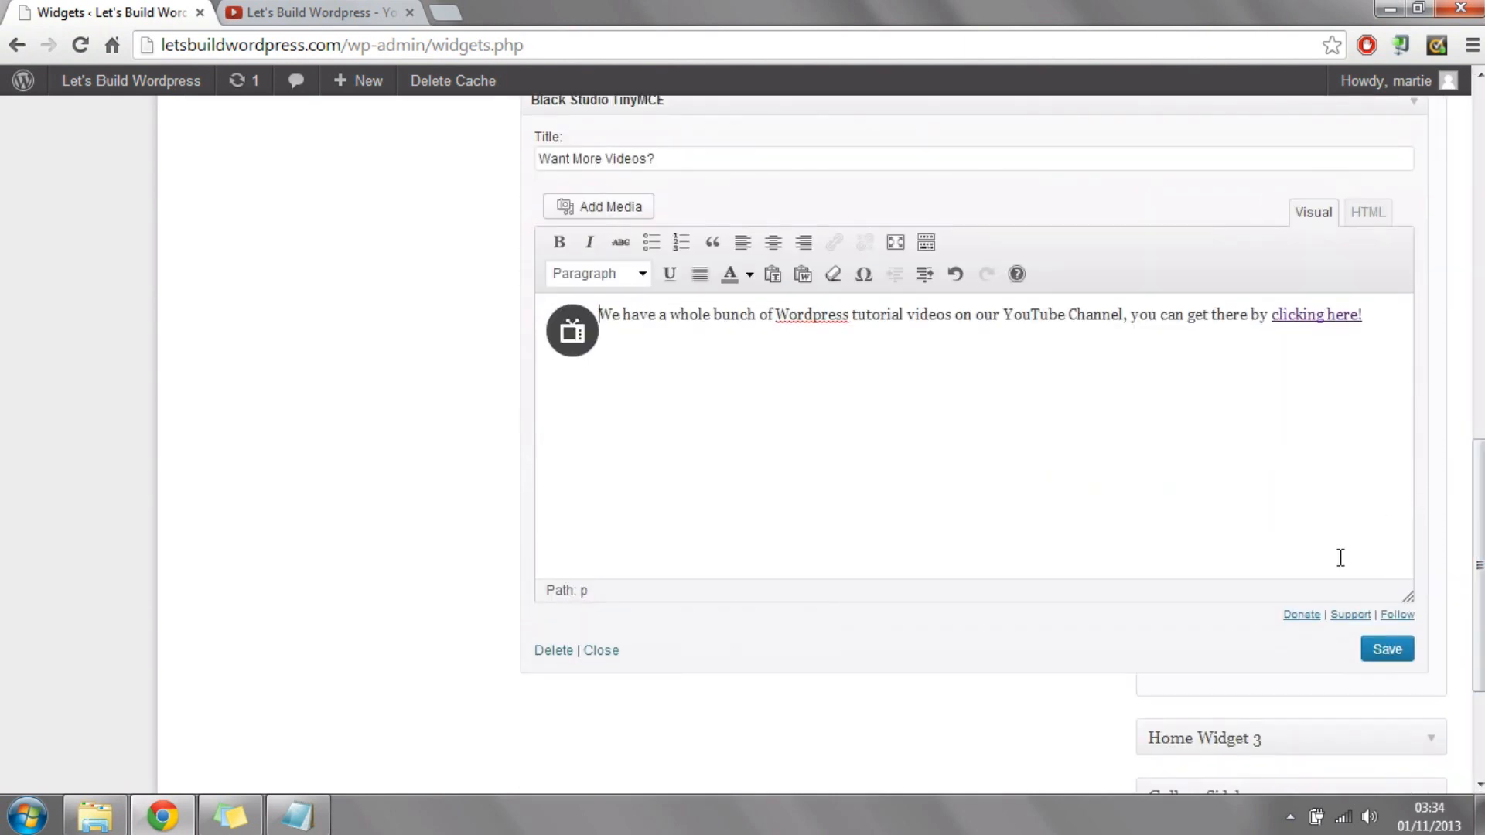
left_click(1385, 653)
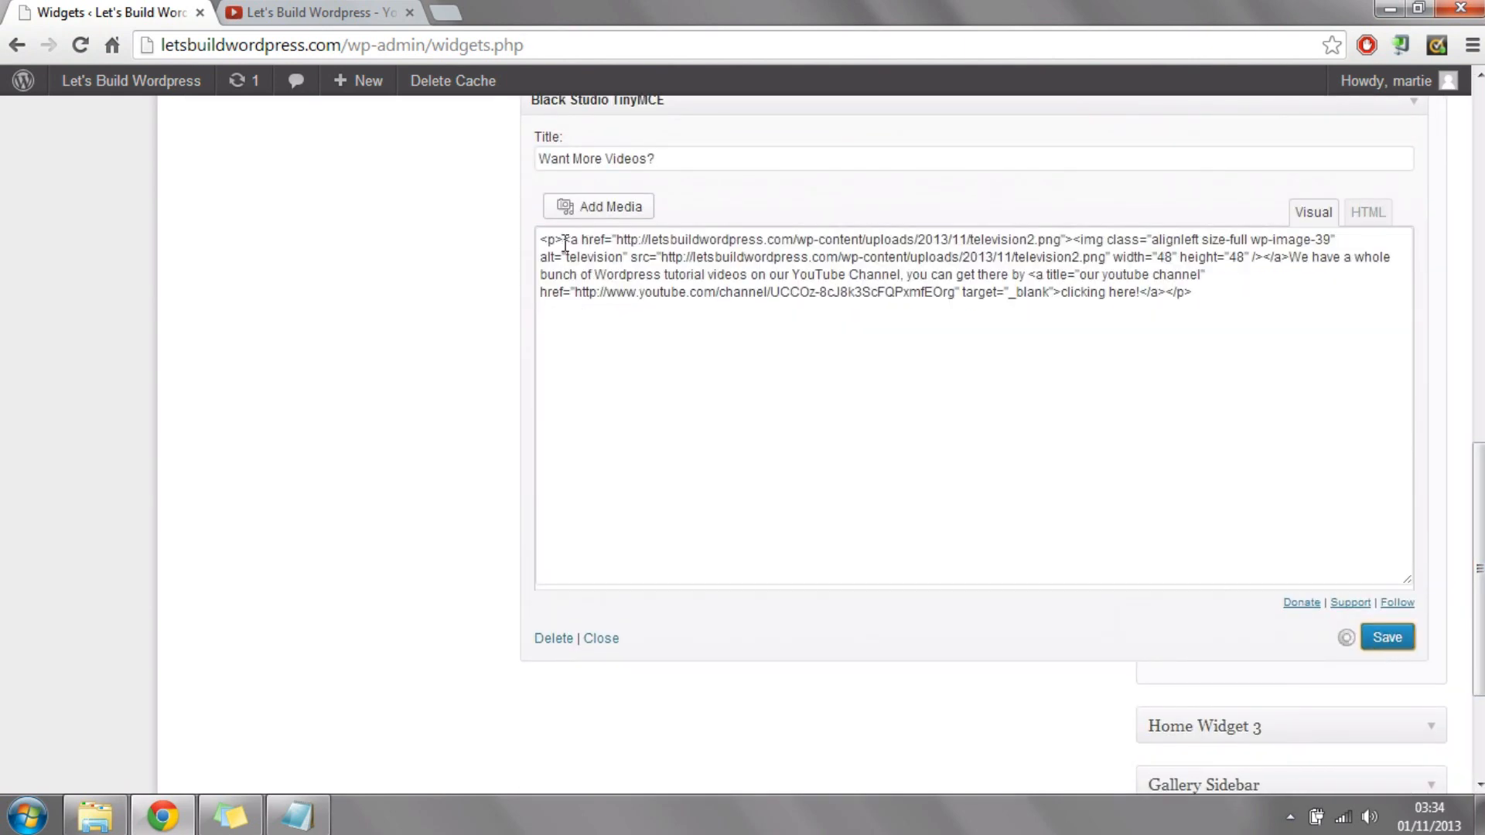
Step: Visit the live home page, check the "Want More Videos?" box, test its "clicking here!" link, and return to the home page
mouse_move(137, 82)
left_click(78, 118)
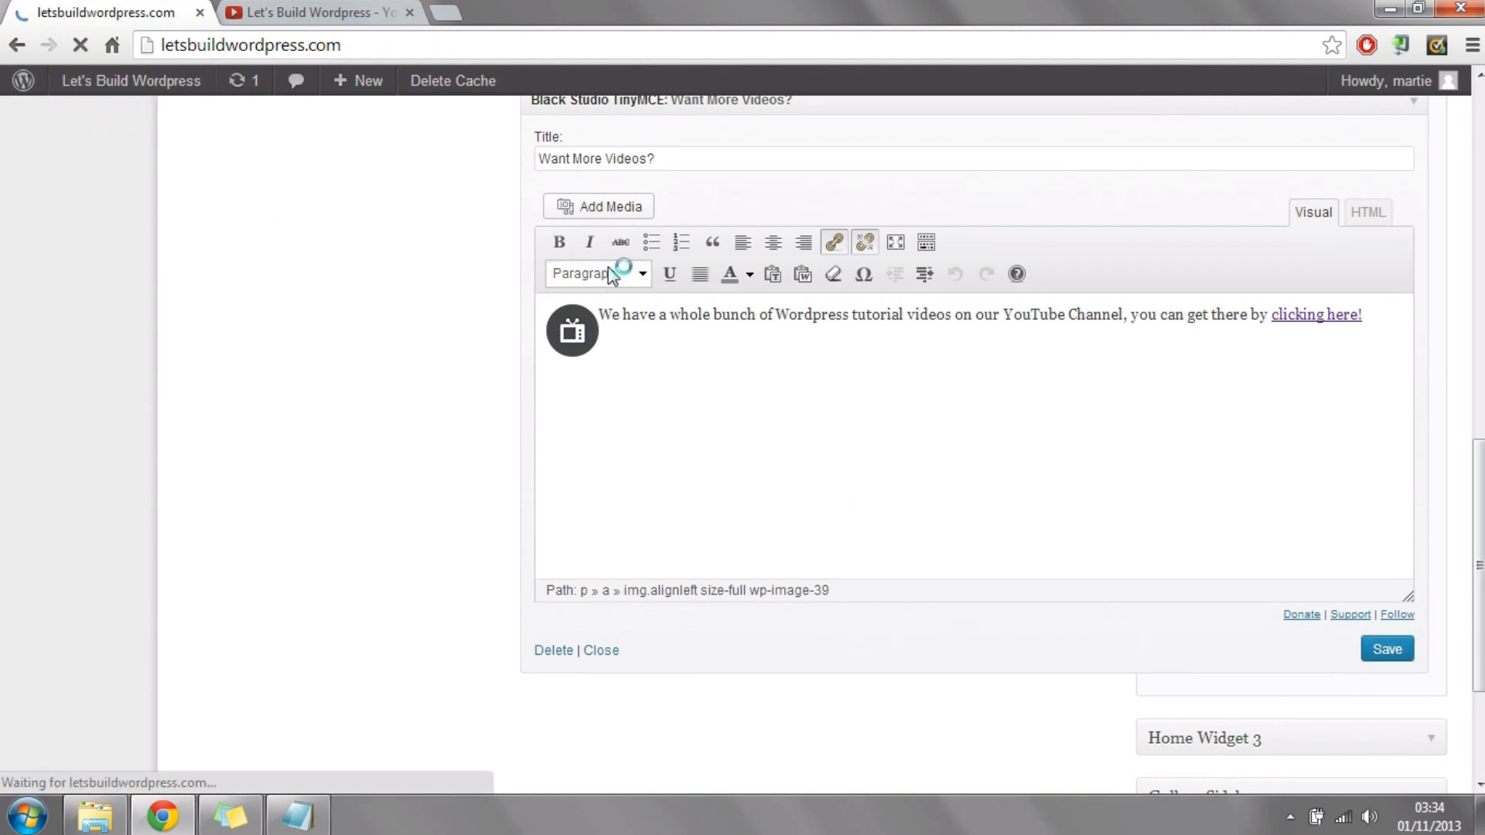
scroll(850, 232, "down", 5)
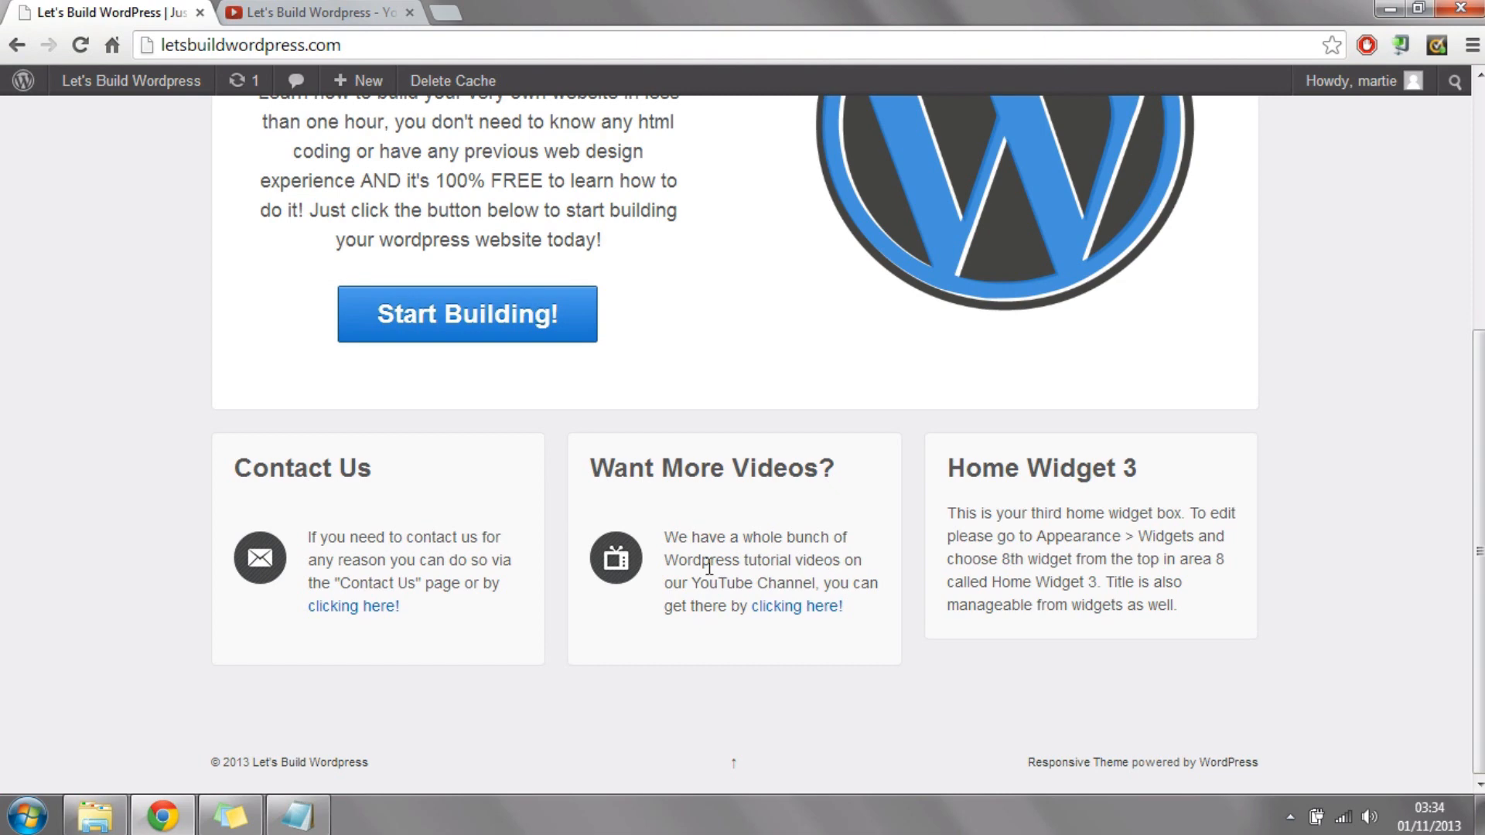
left_click(806, 607)
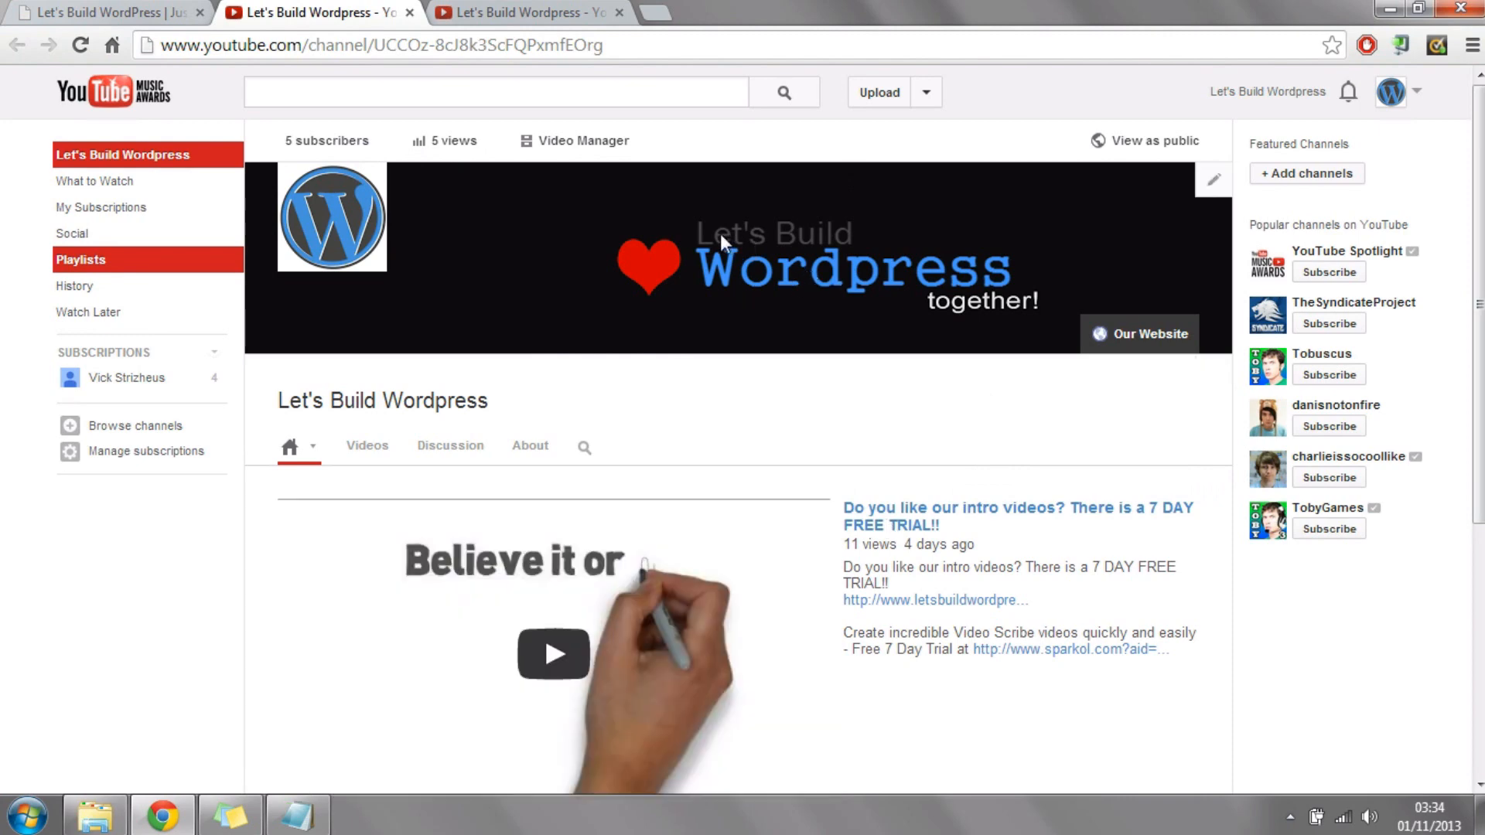
left_click(138, 13)
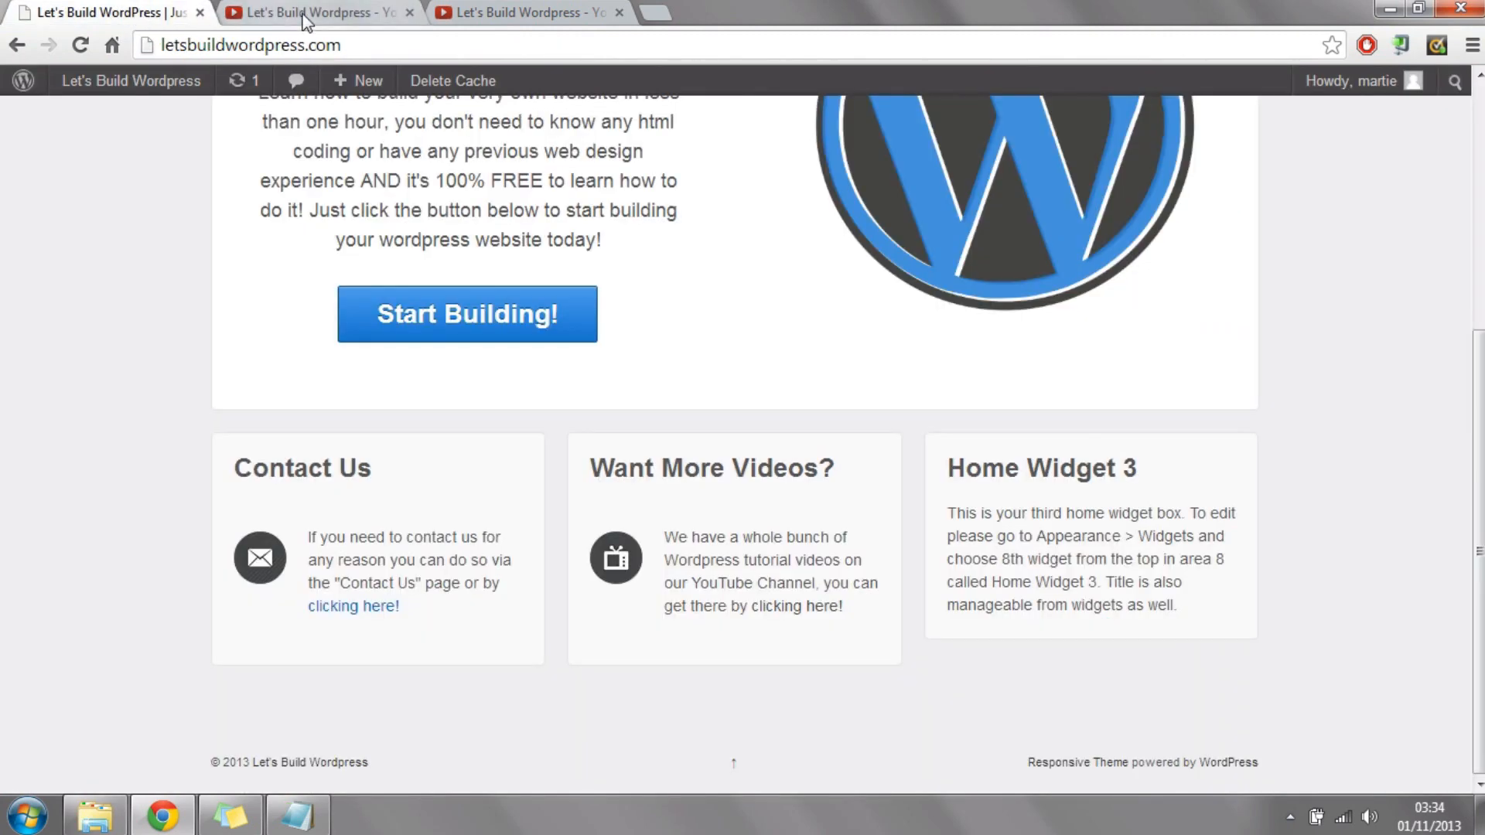
left_click(302, 14)
left_click(139, 13)
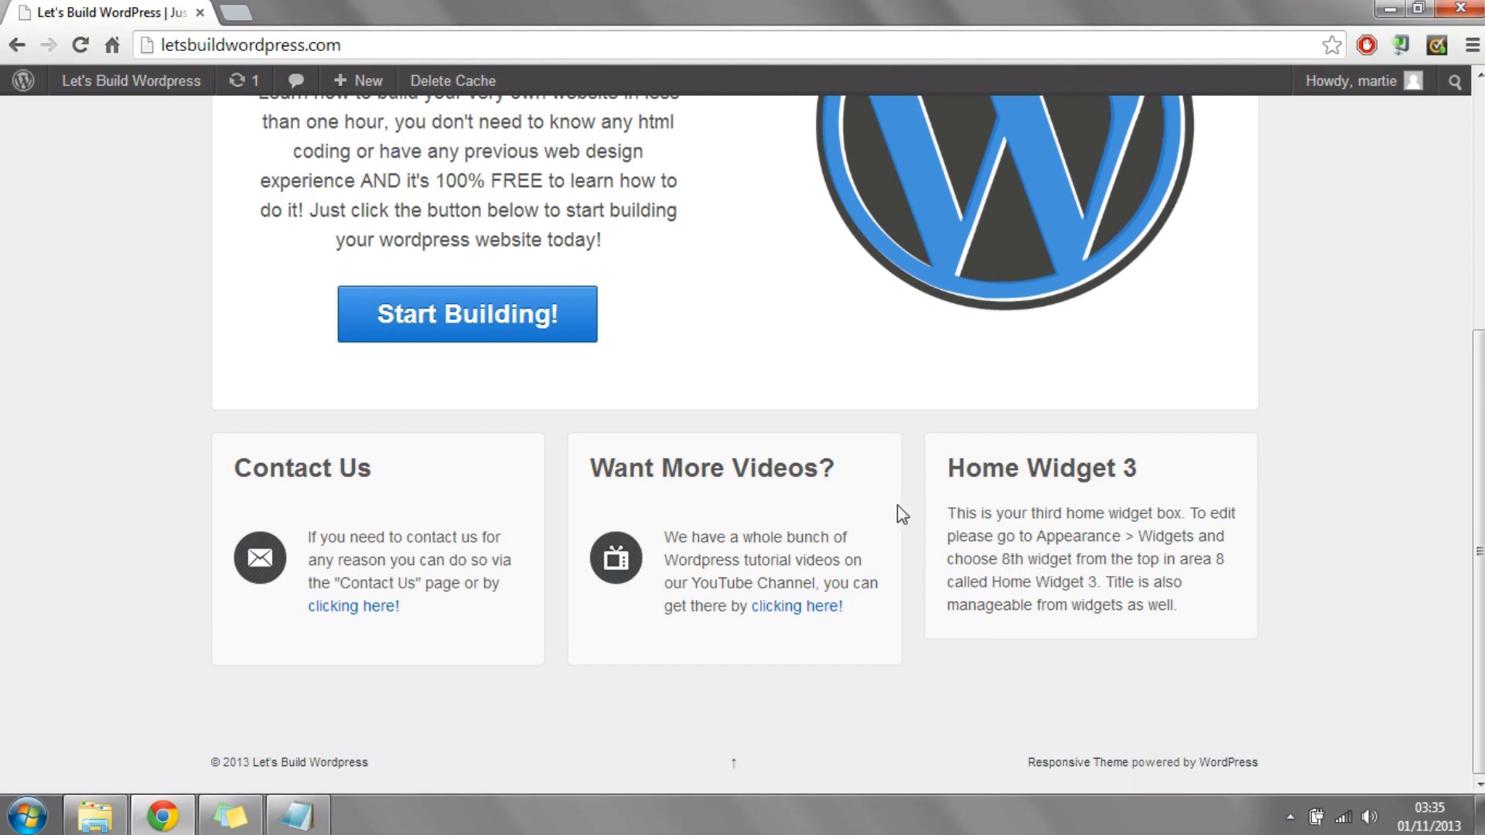
Step: Open dryicons.com in a new browser tab and go to its Free Icons page
left_click(236, 12)
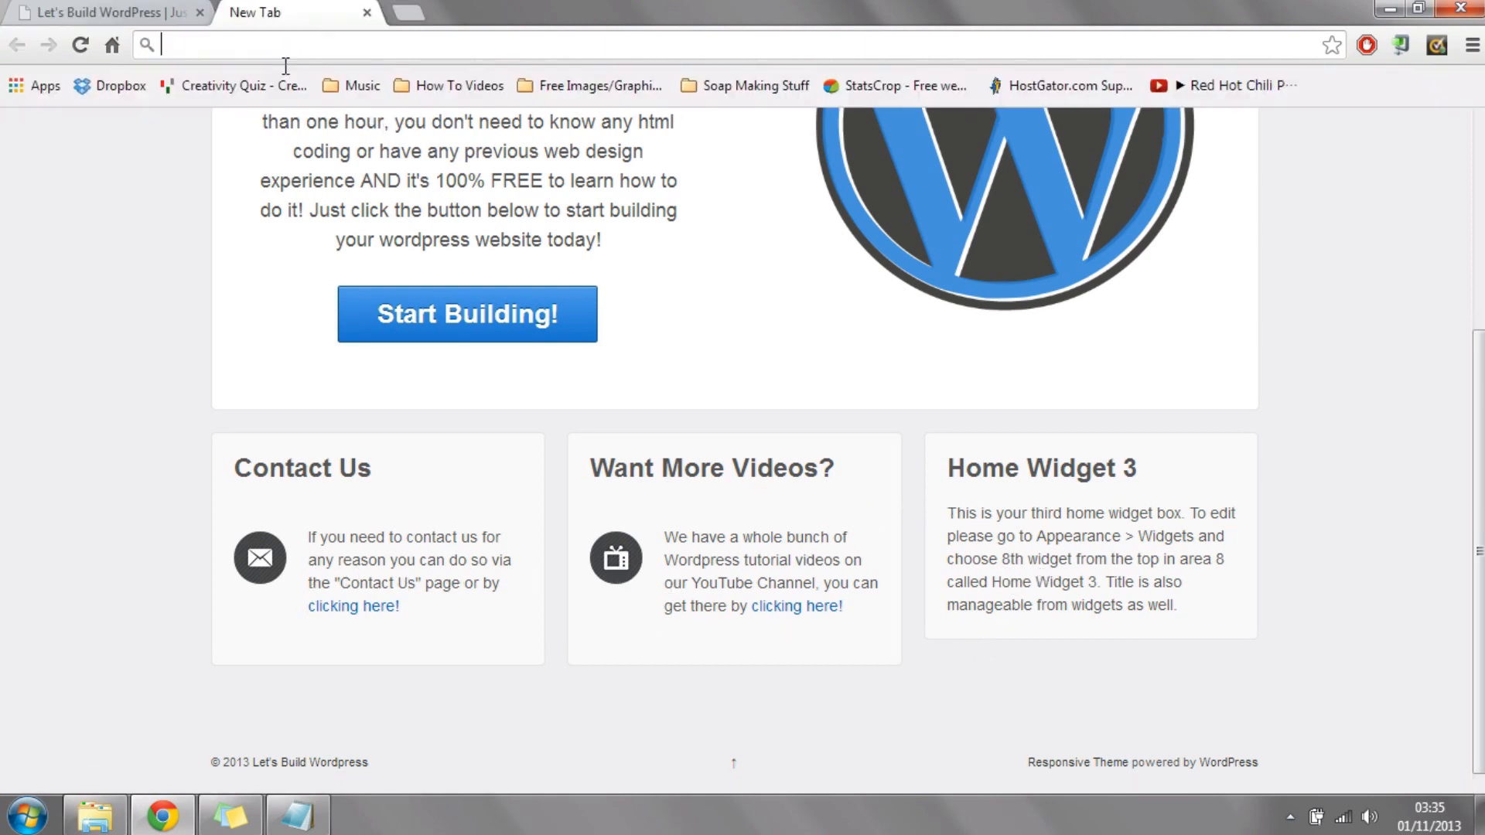
type("dry")
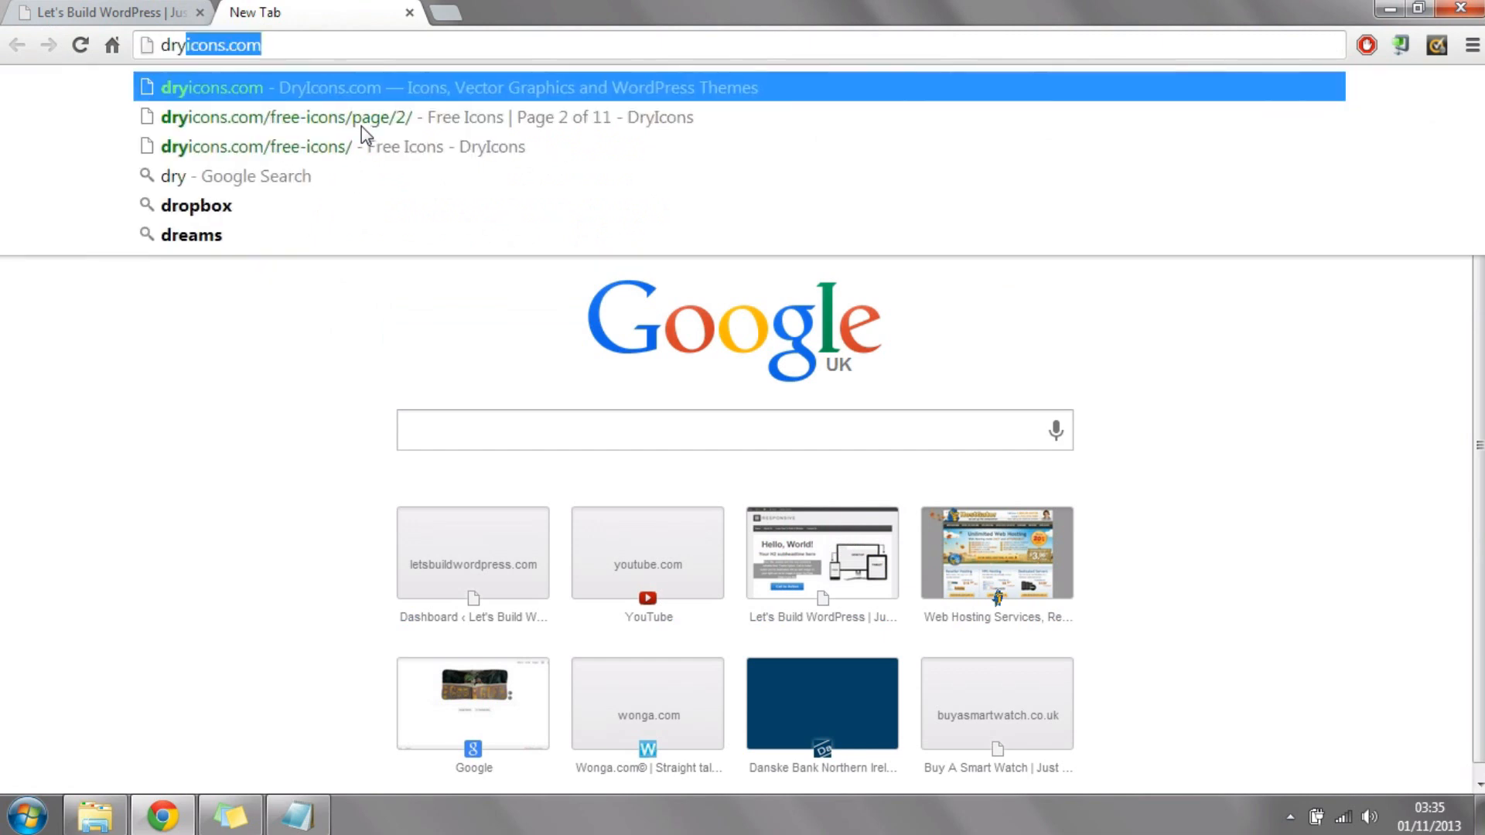
type("icons.com")
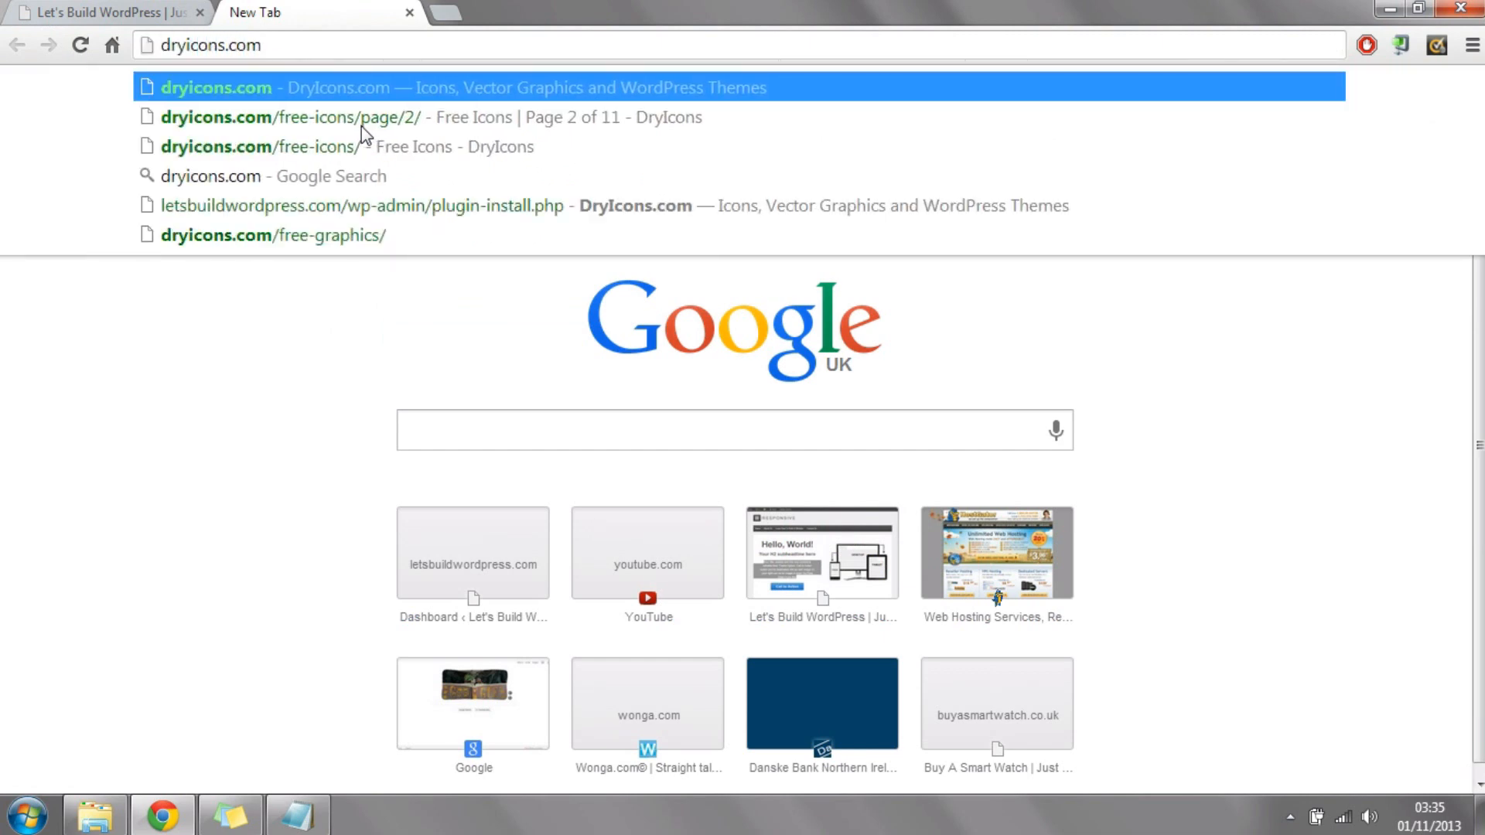
key("Return")
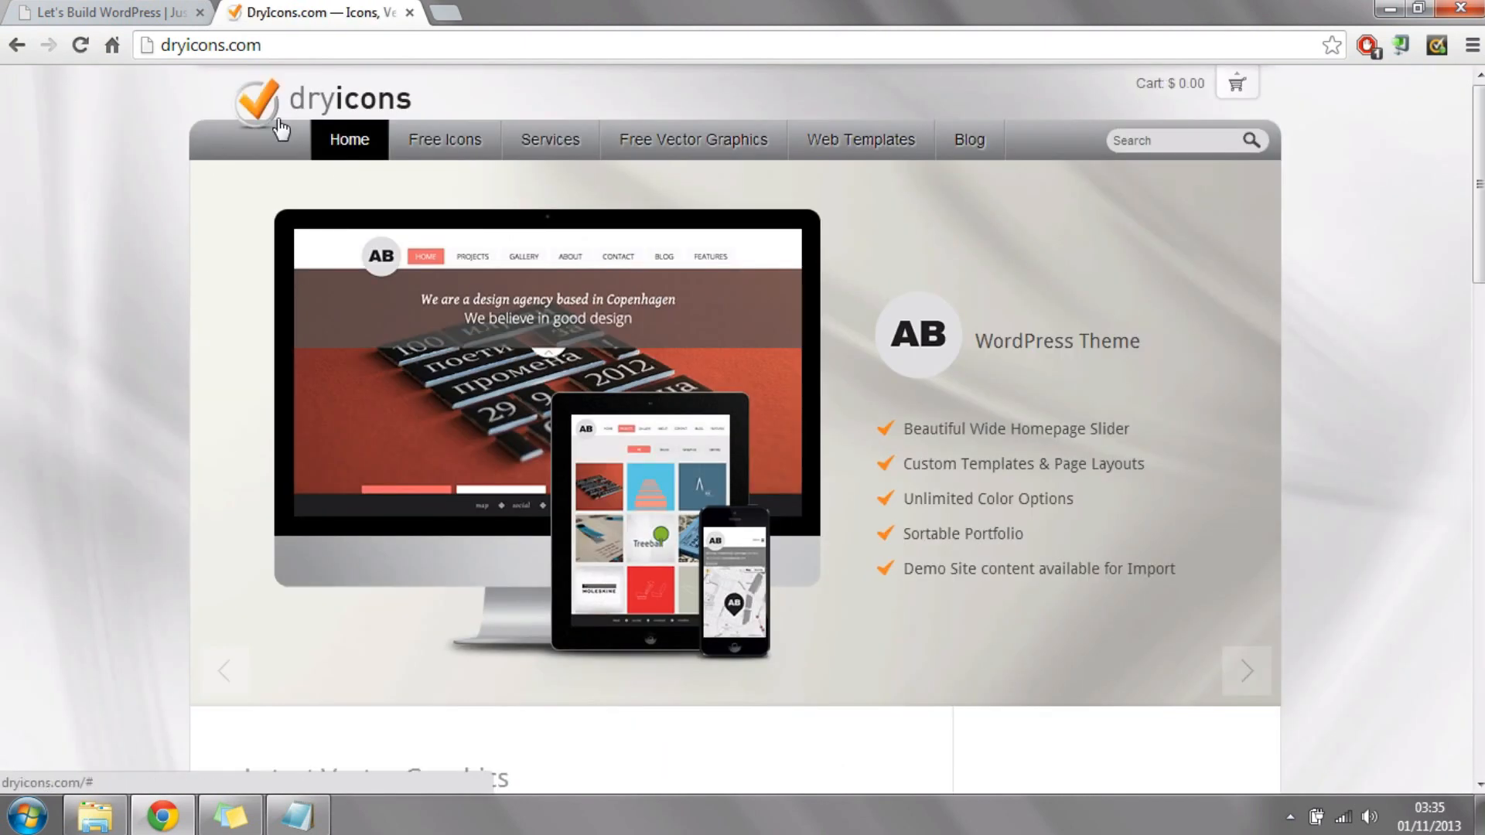
left_click(452, 143)
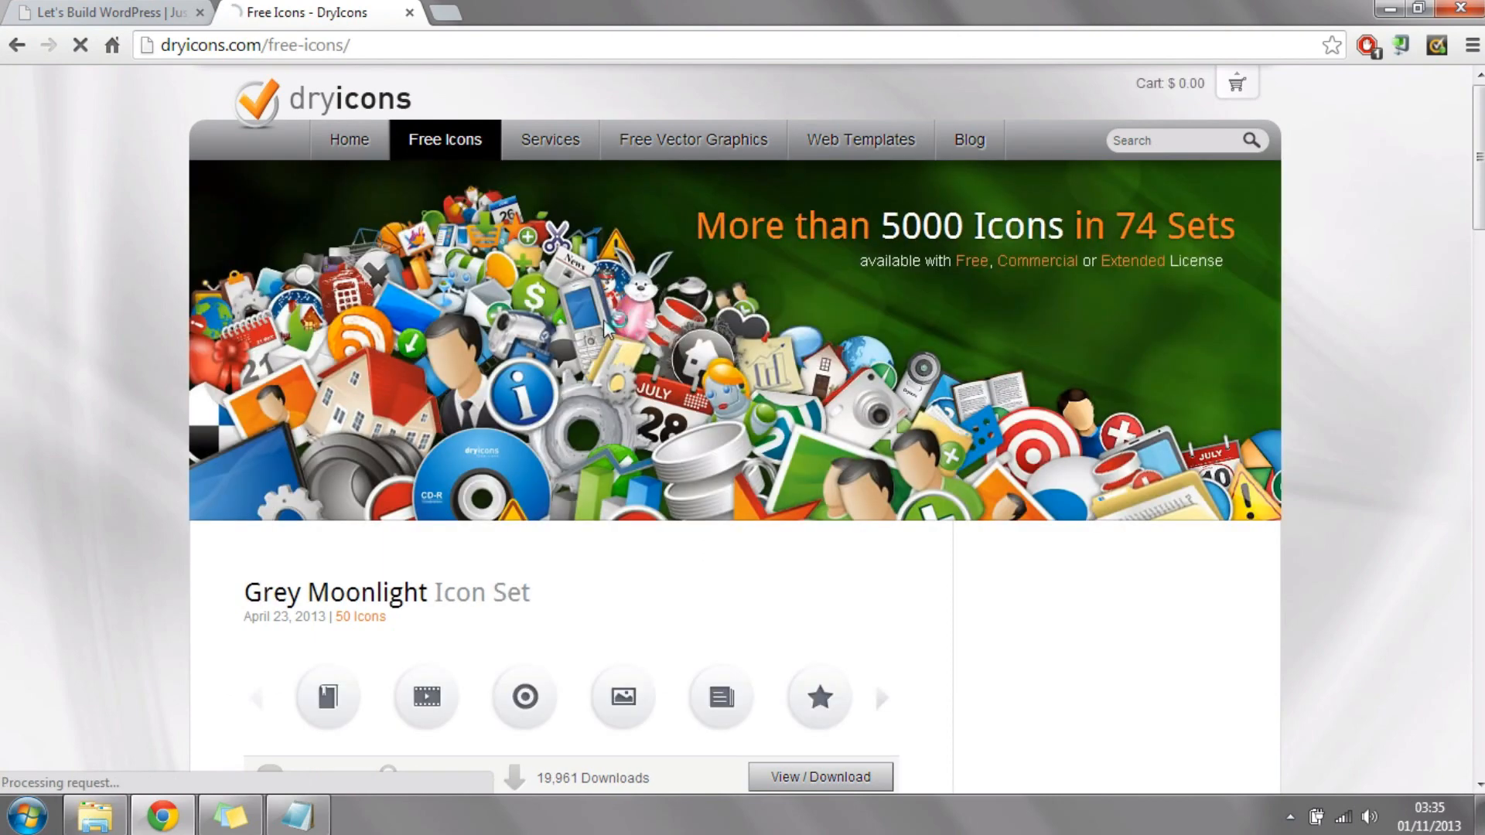
Step: Browse the free icon sets, open the Christmas Icon Set, examine its download formats and licences, and close the dryicons tab
scroll(606, 325, "down", 10)
scroll(607, 325, "down", 18)
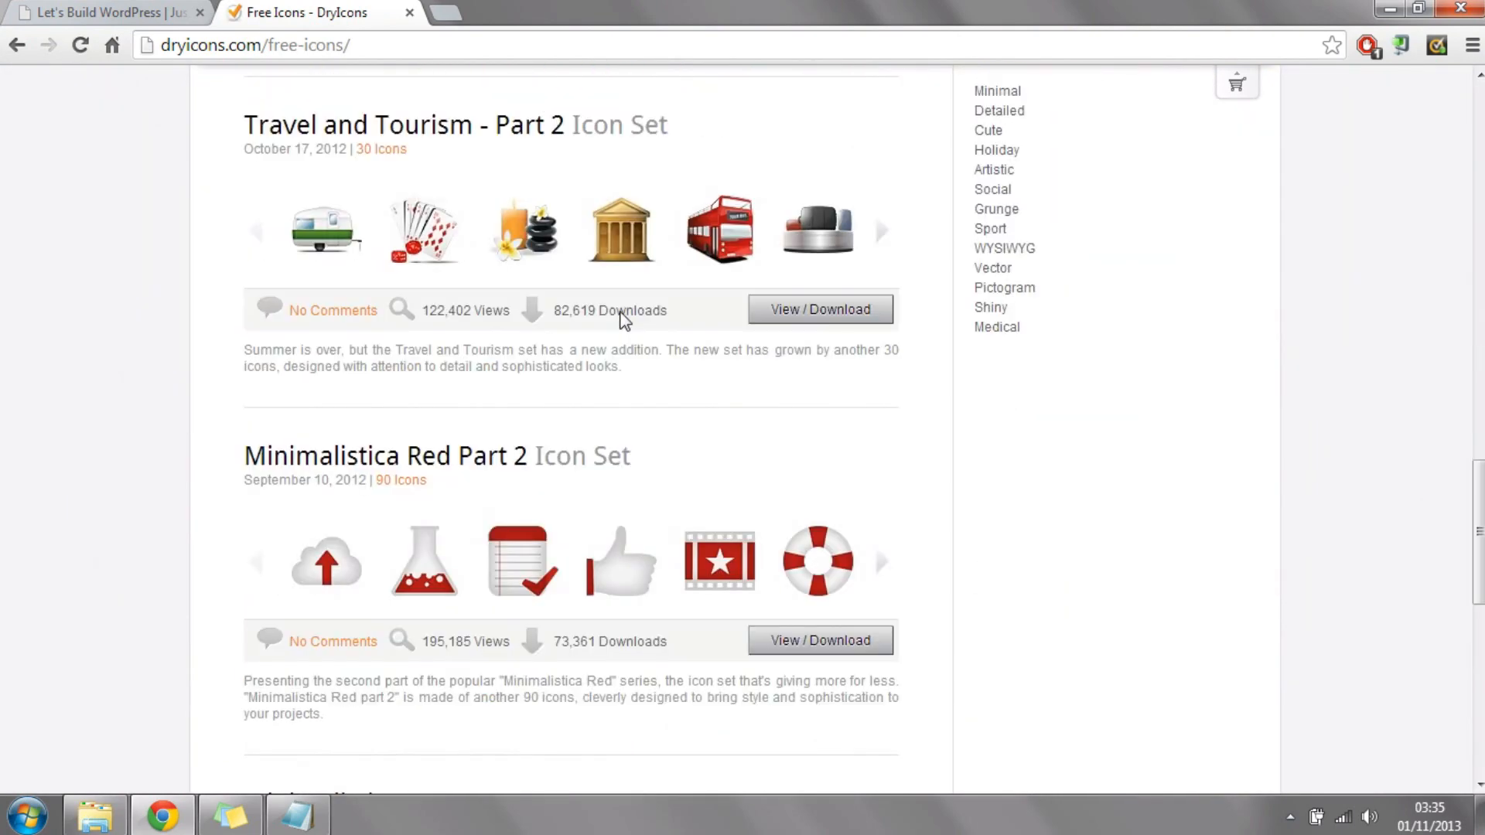
scroll(603, 348, "down", 4)
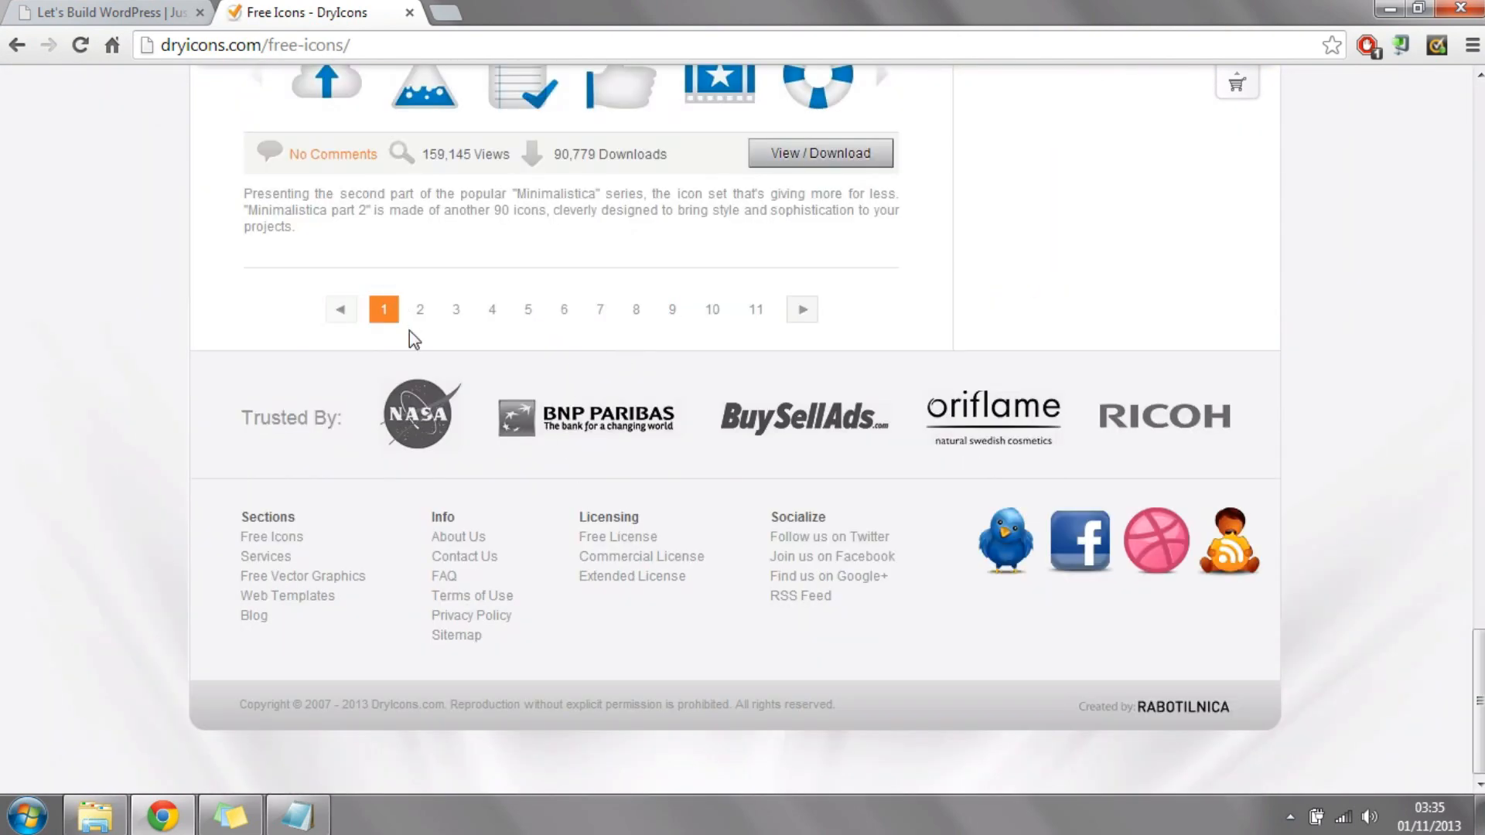
scroll(650, 255, "up", 12)
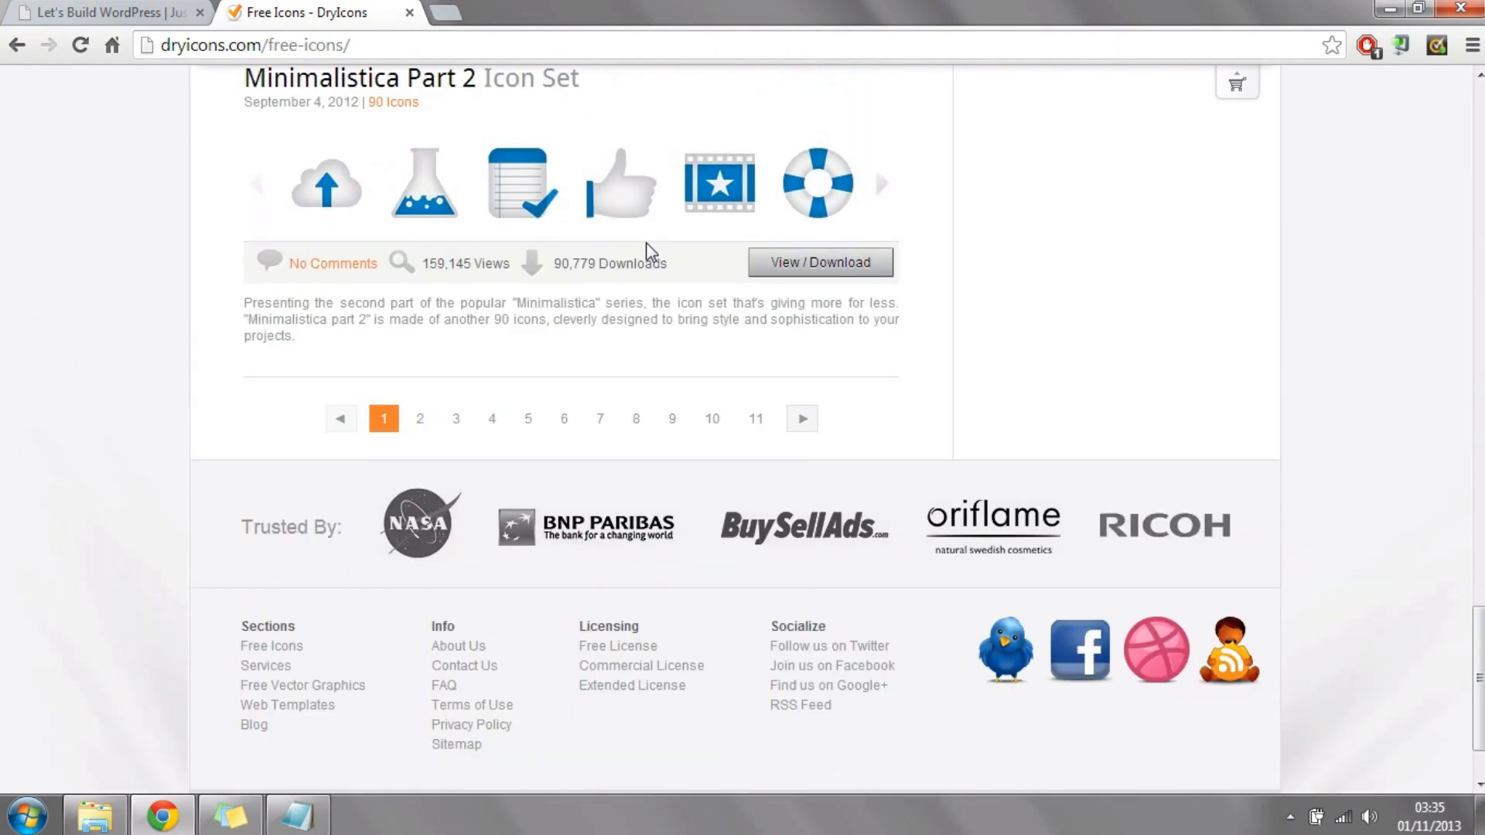
left_click(822, 225)
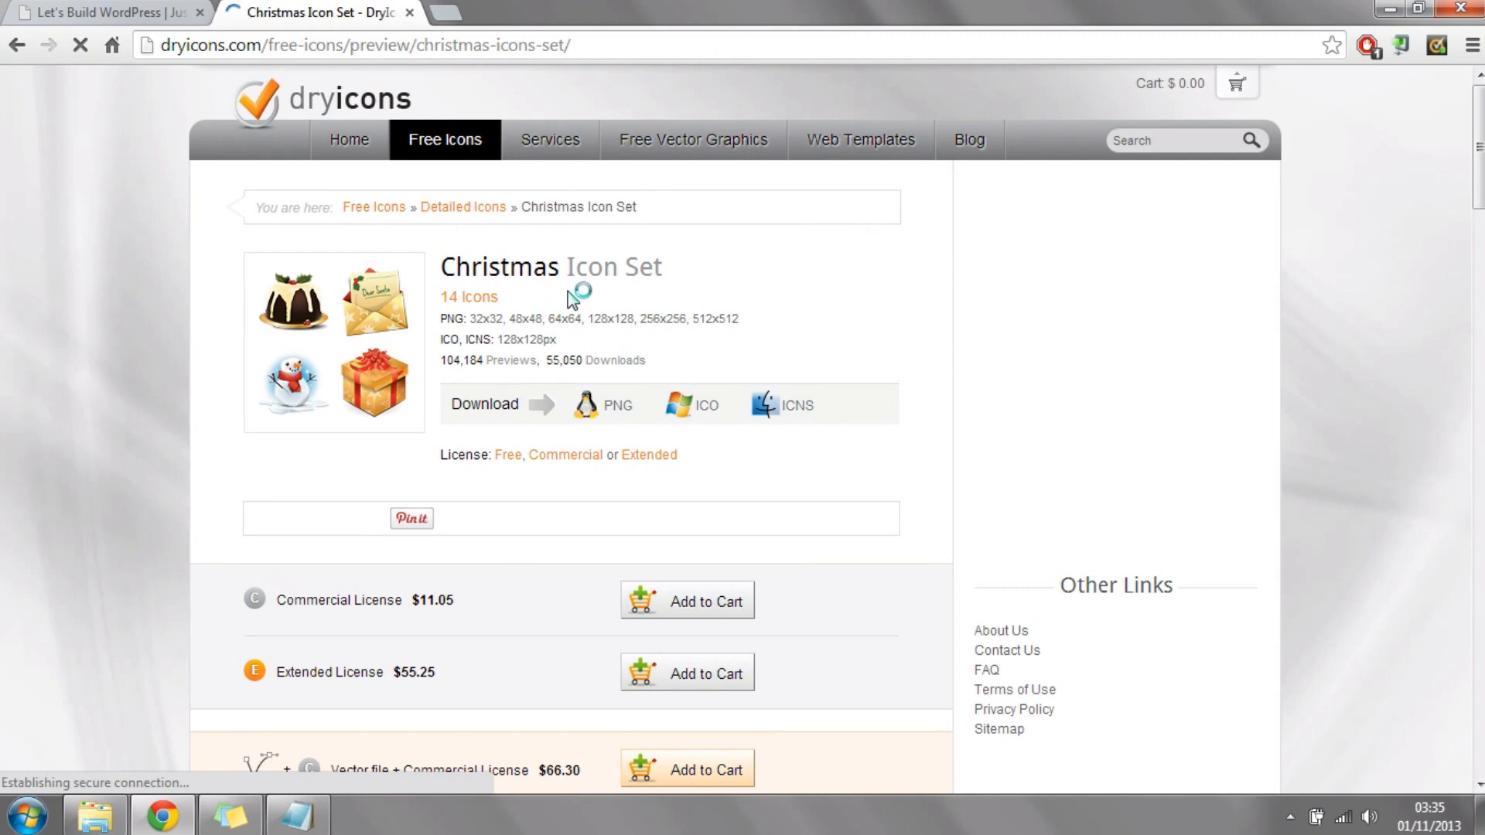
scroll(588, 408, "down", 1)
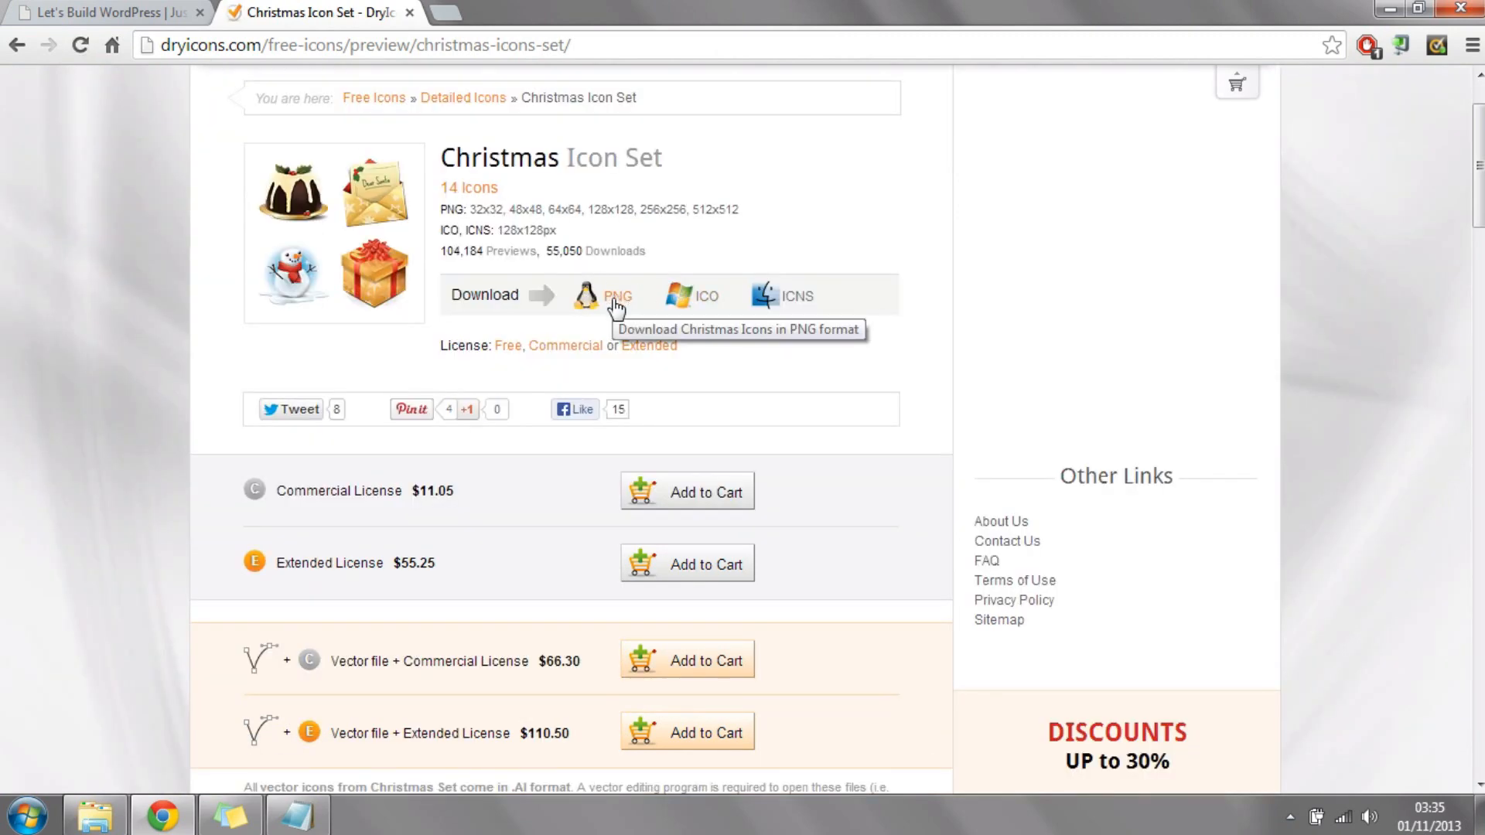
scroll(588, 255, "up", 1)
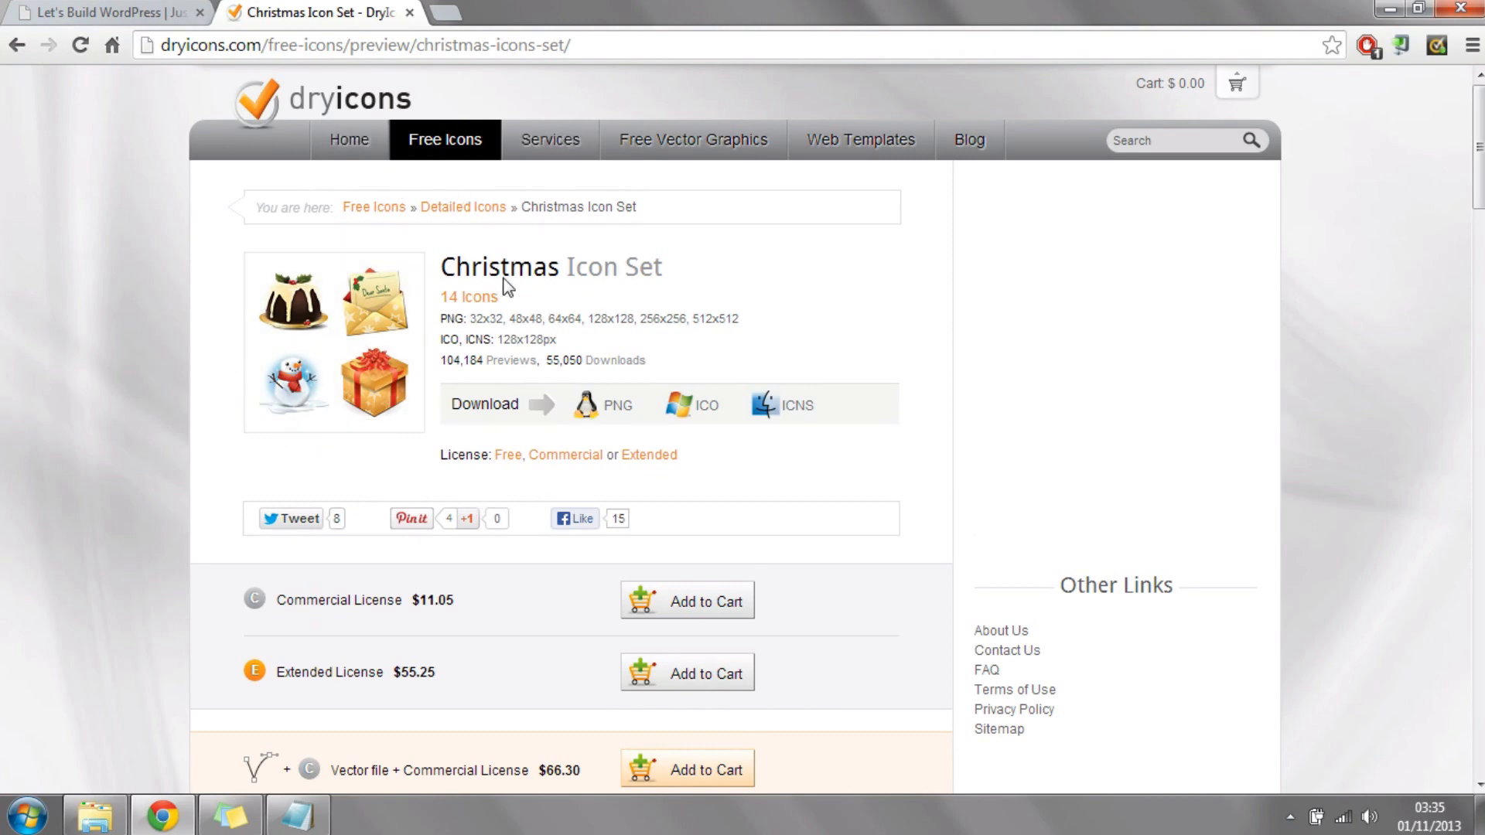
left_click(410, 13)
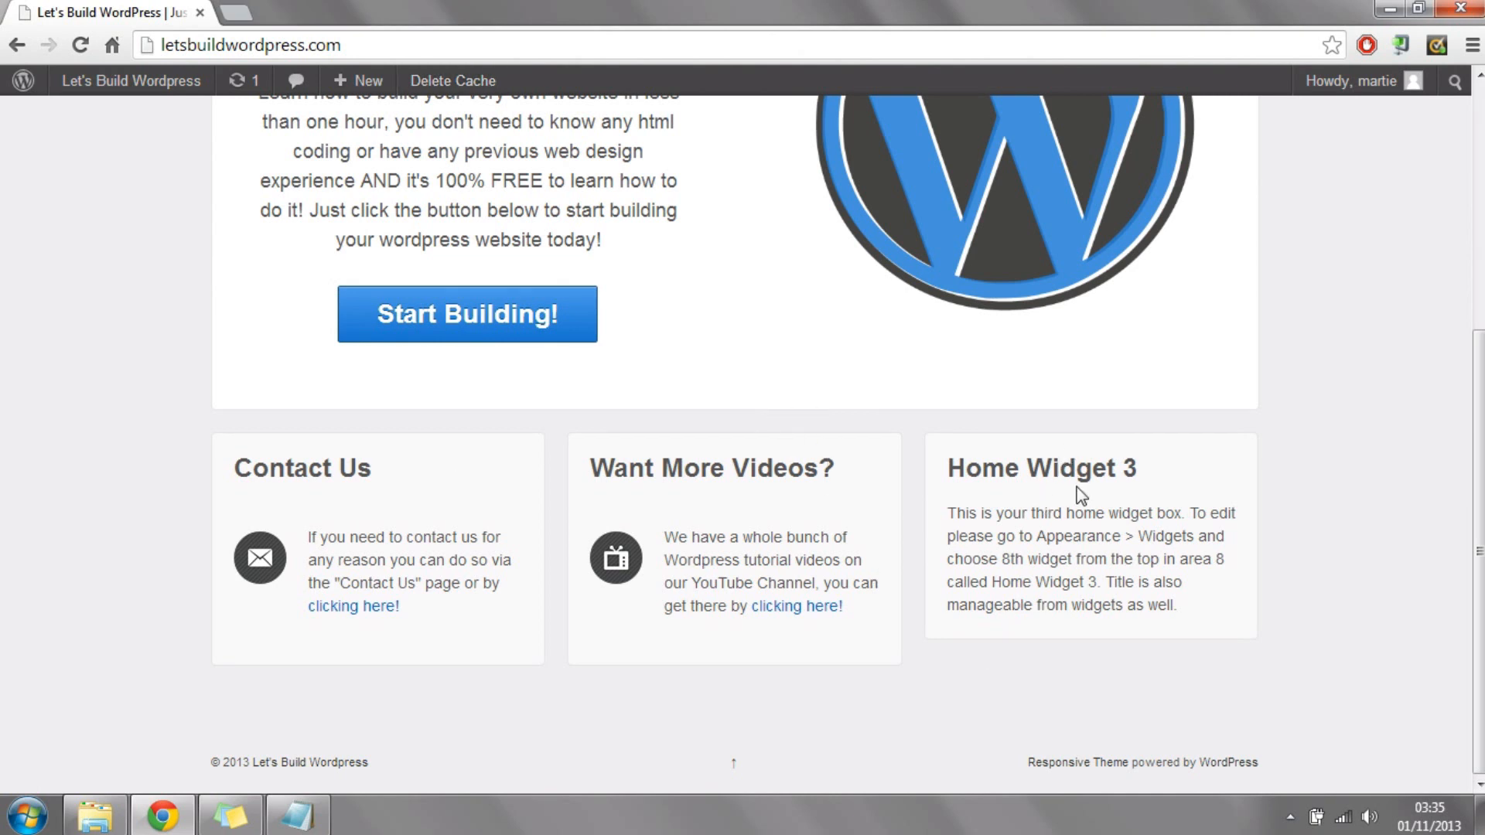
Step: Open the site's Widgets administration page and add a Black Studio TinyMCE widget to Home Widget 3
mouse_move(93, 86)
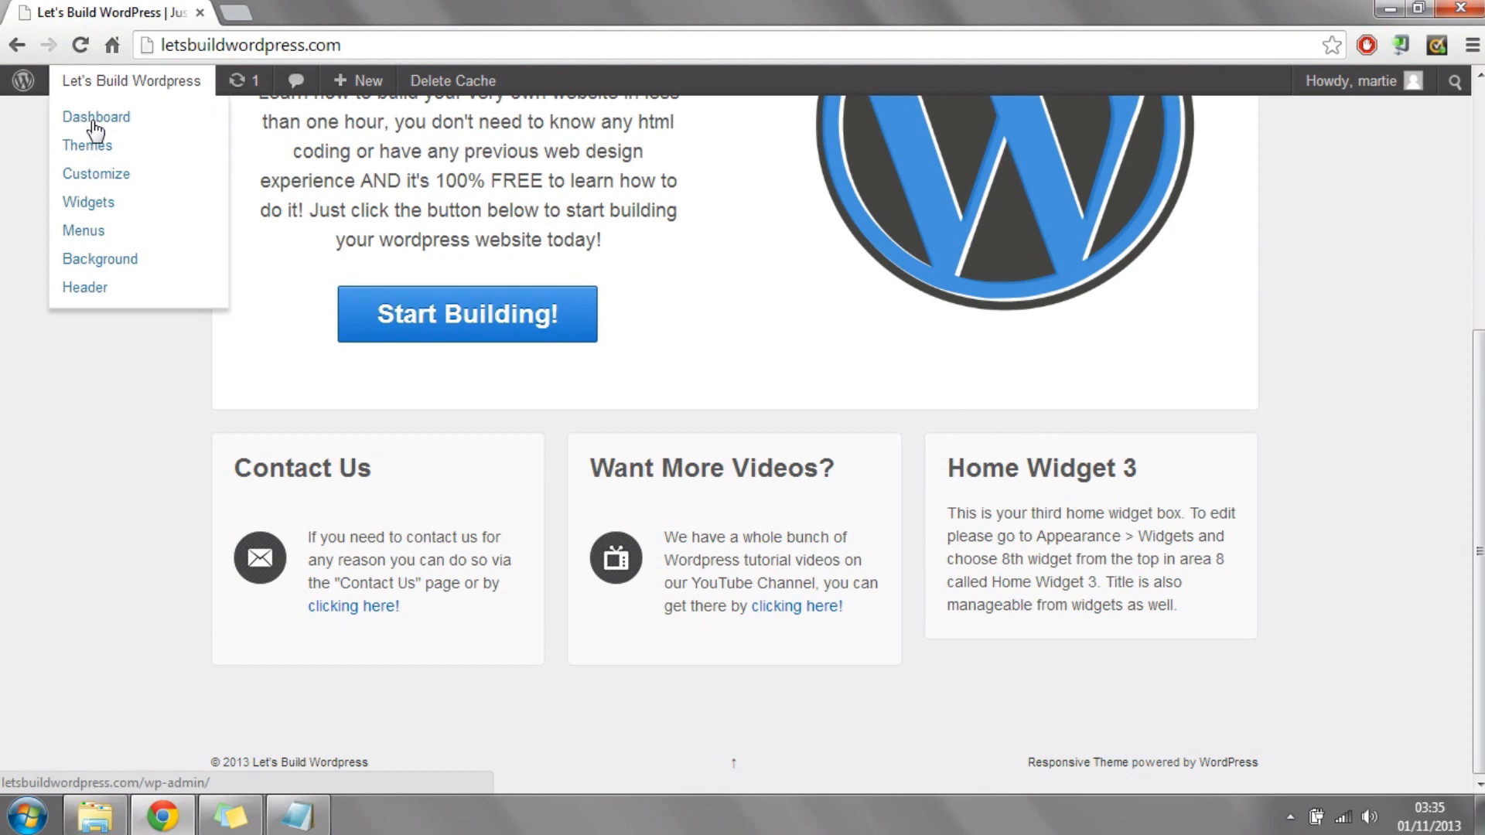
left_click(96, 116)
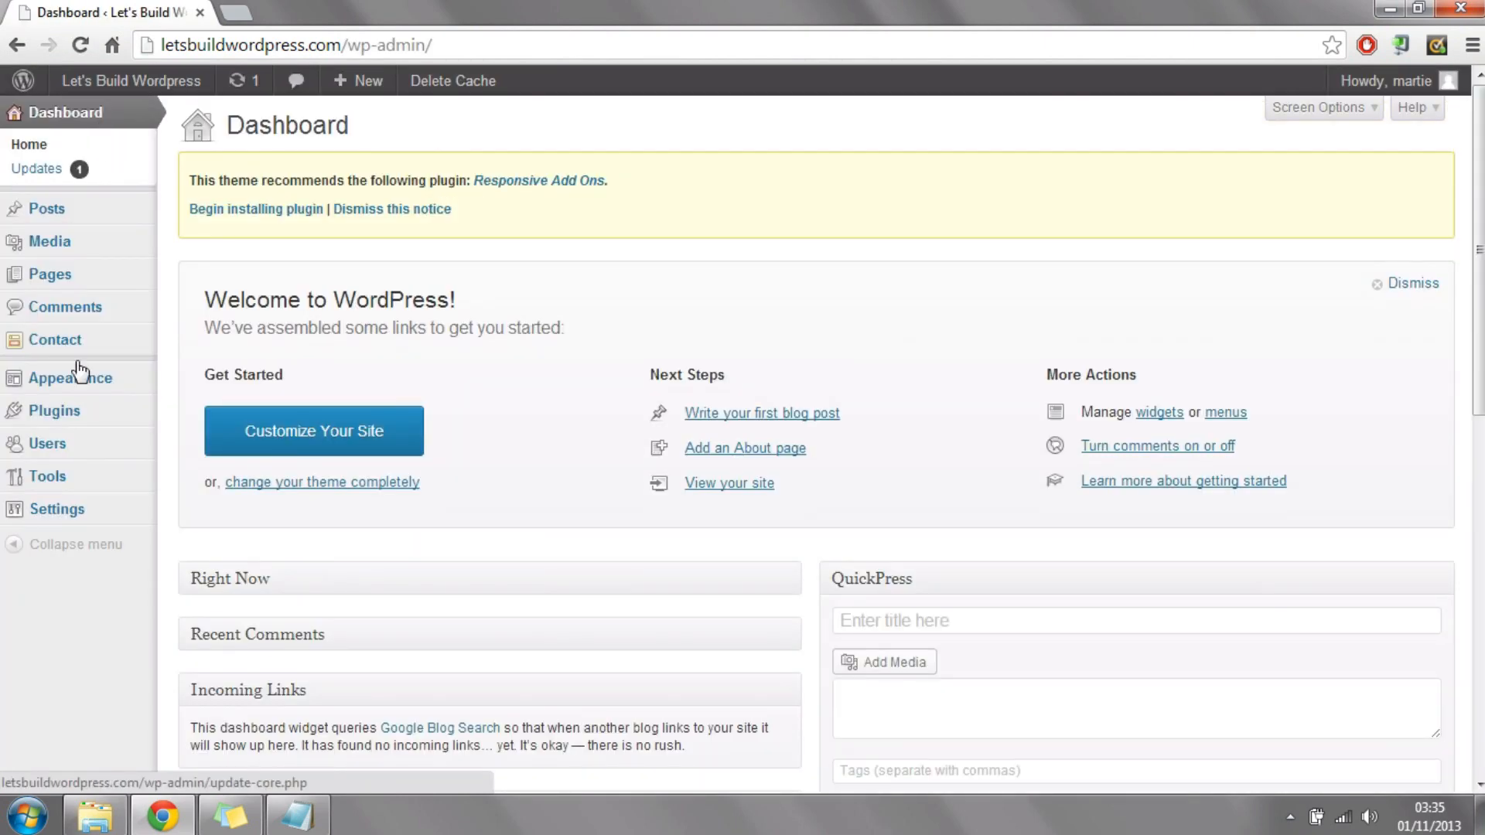
left_click(106, 383)
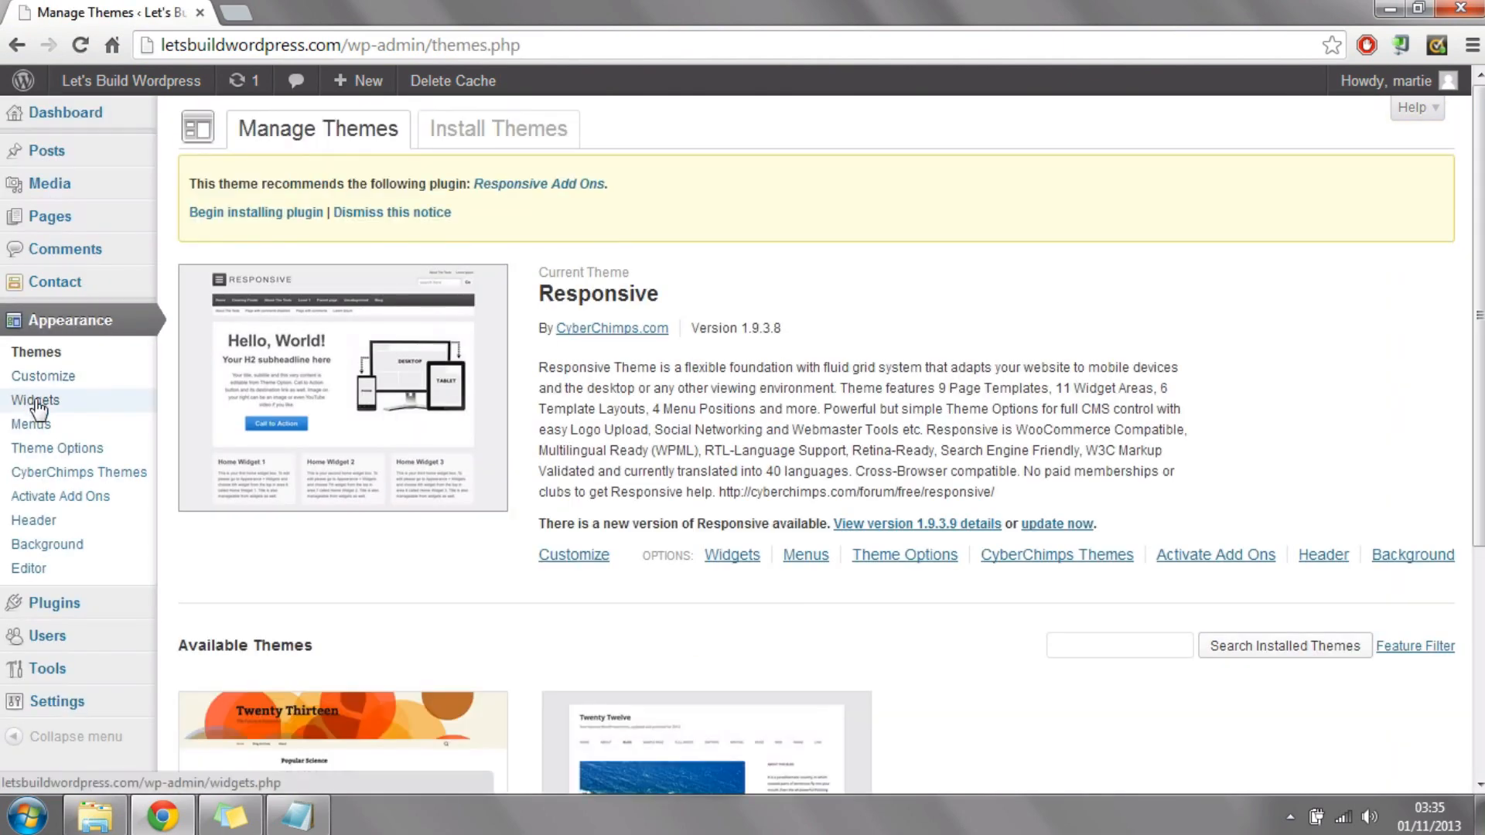
left_click(37, 400)
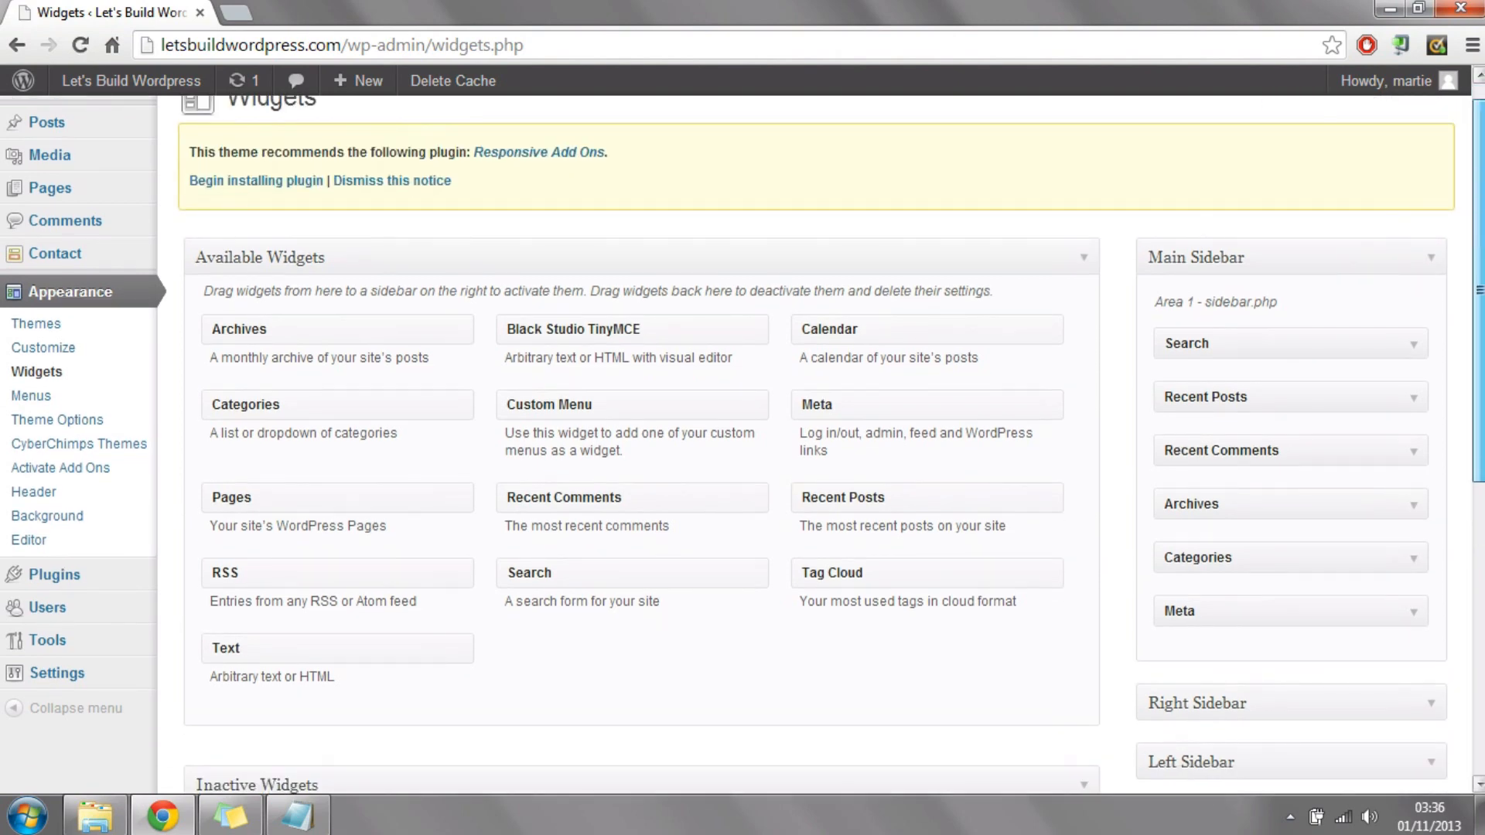
scroll(1370, 521, "down", 5)
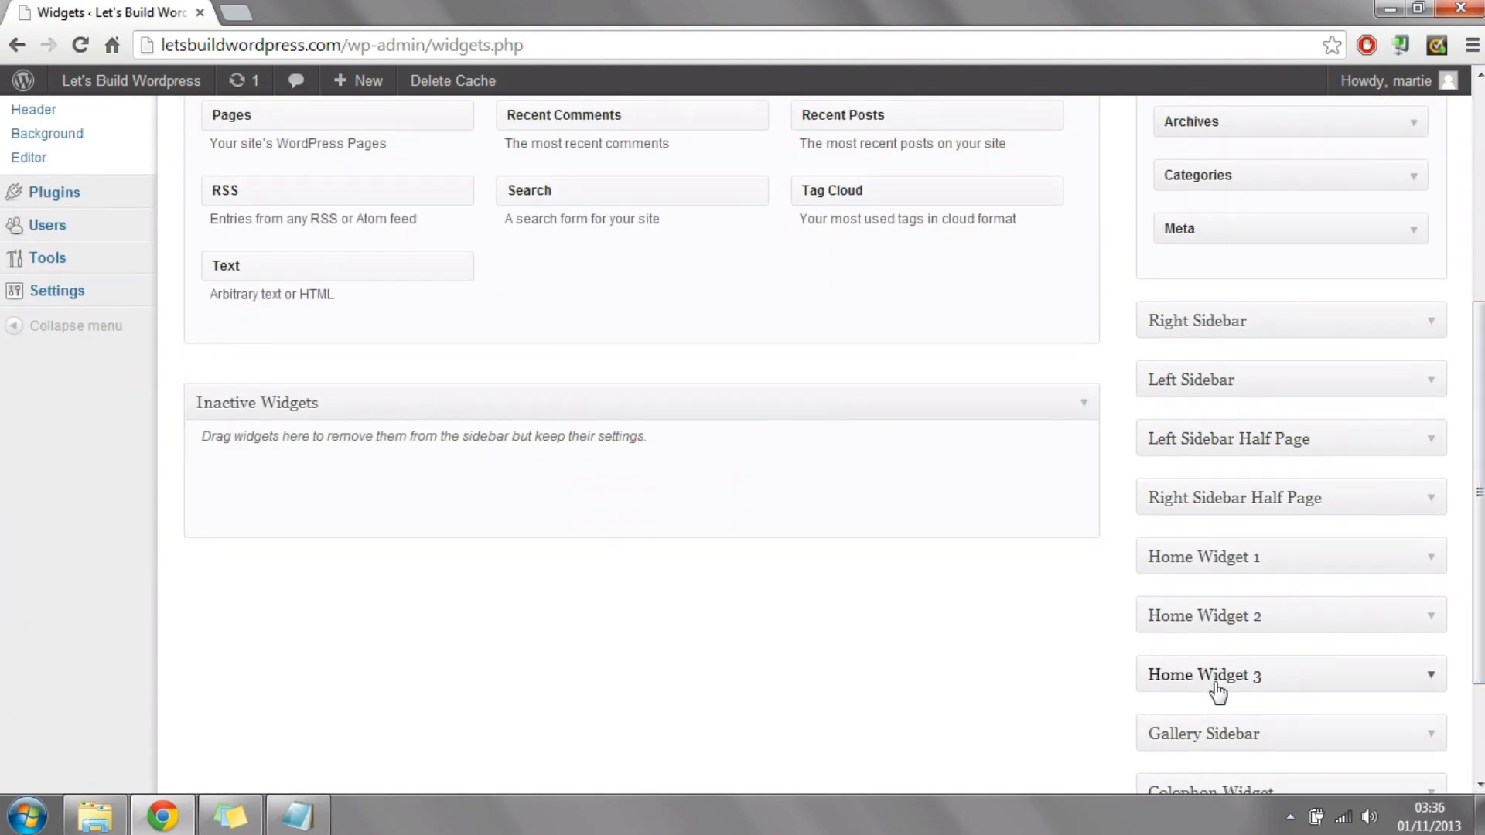
left_click(1216, 684)
scroll(751, 275, "up", 4)
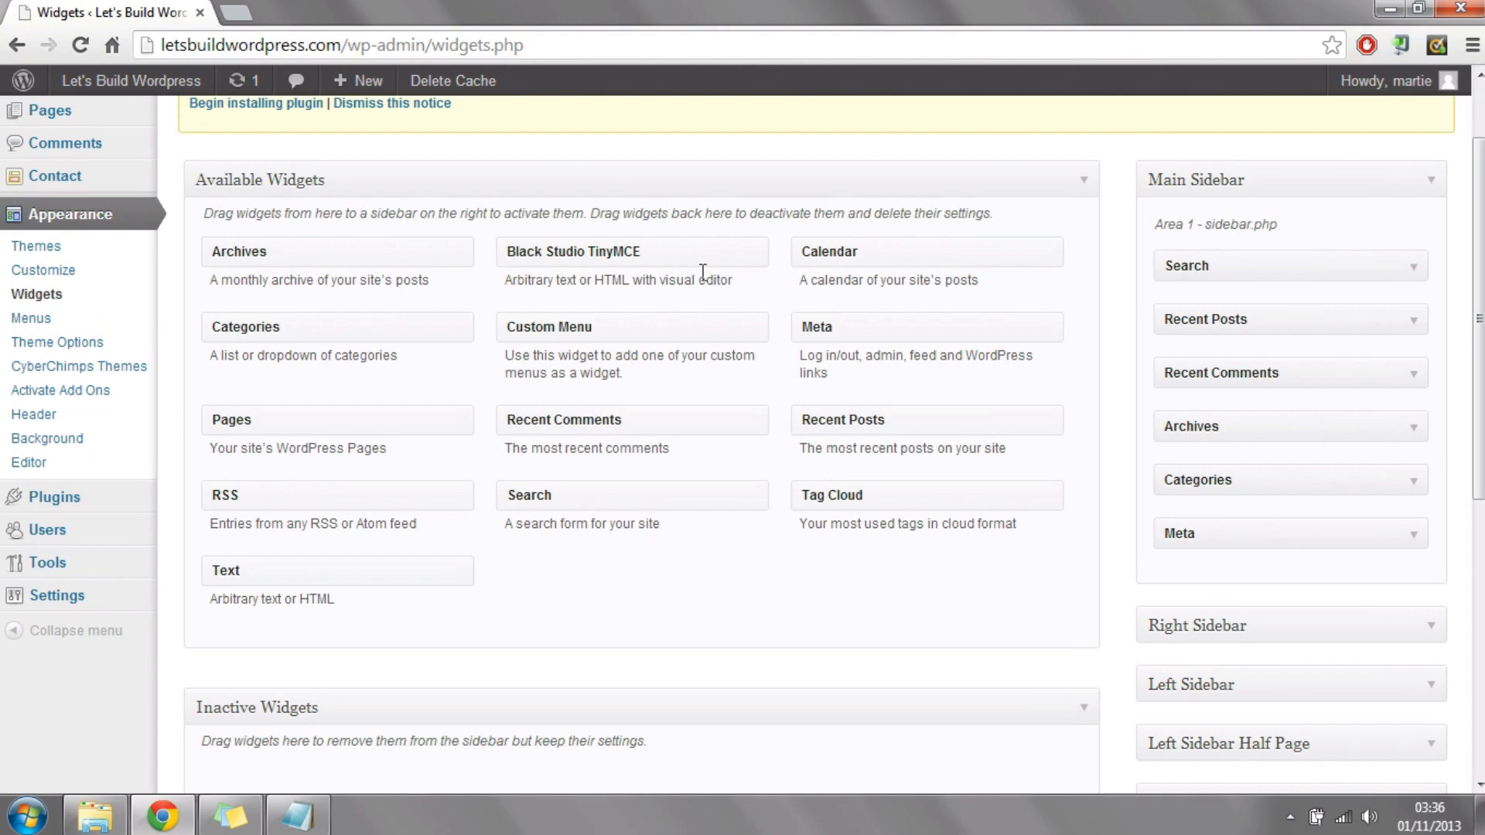
left_click_drag(608, 250, 1261, 536)
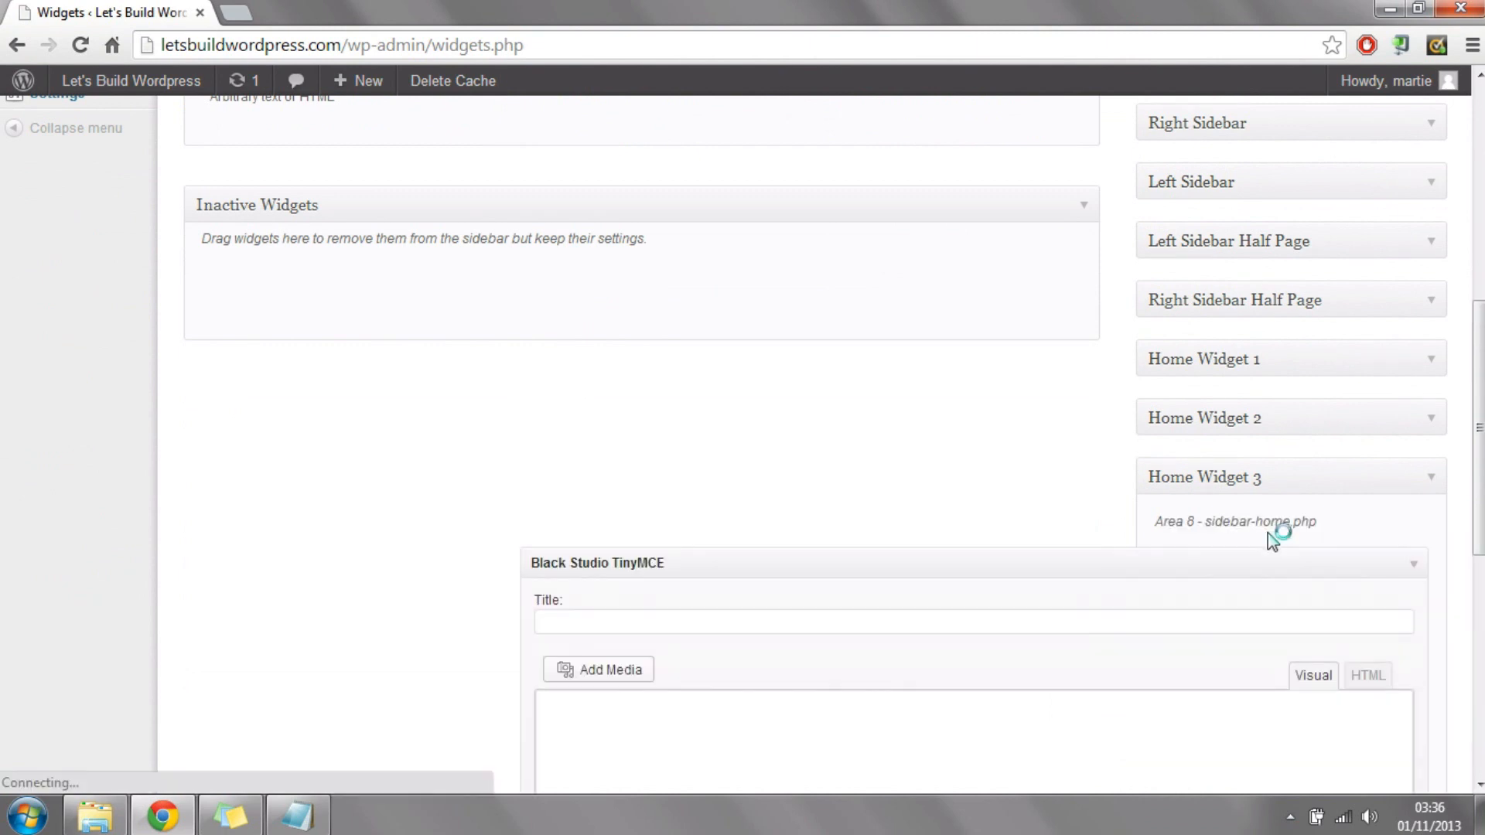
Step: Title the widget "We Love To Be Social" and enter the text "We love being social, if you want to chat you can find us on Facebook!"
left_click(741, 618)
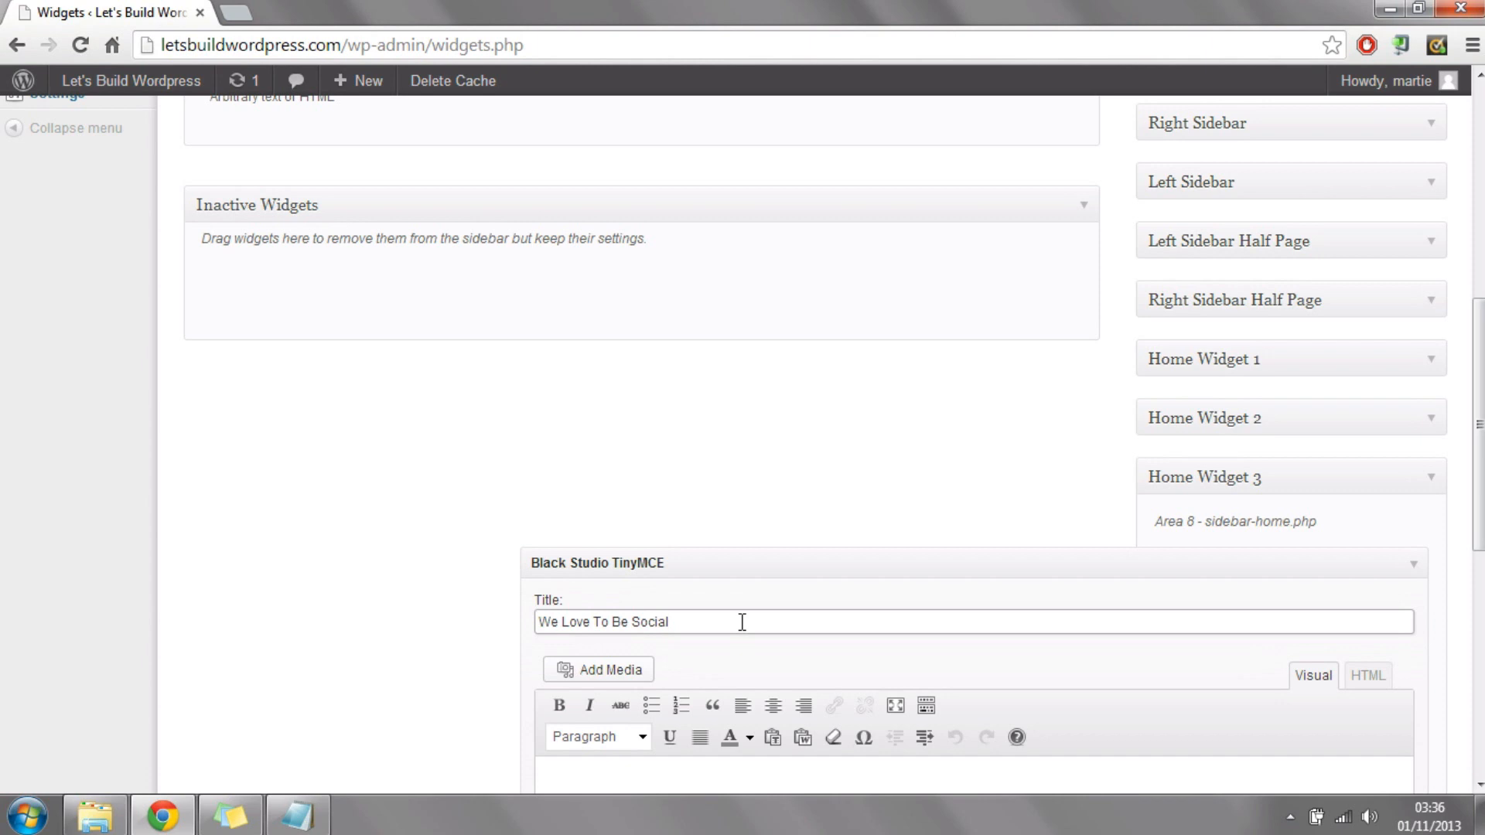
scroll(723, 407, "down", 3)
left_click(686, 555)
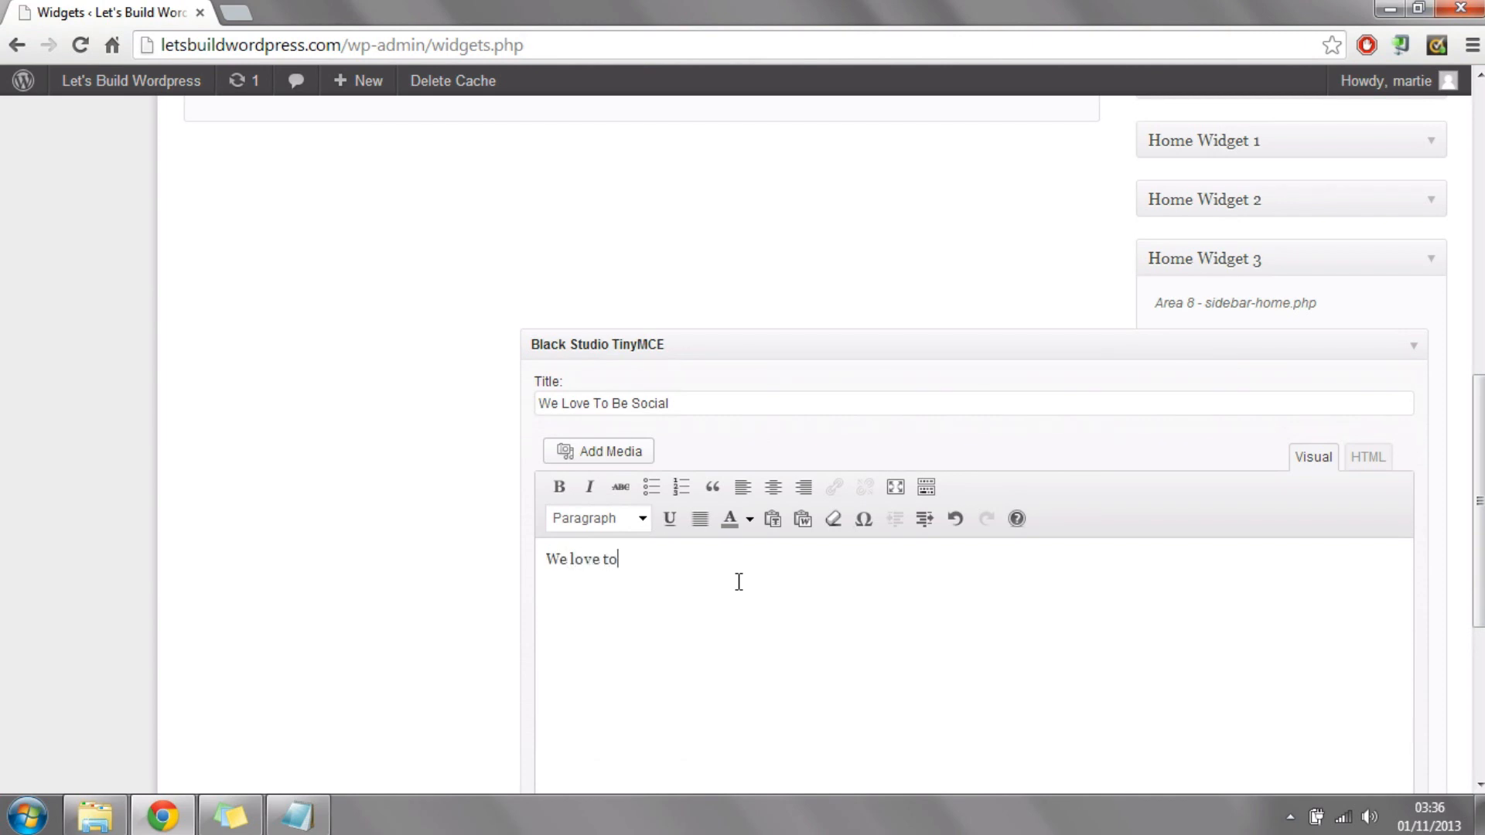
type("We love being social, if you want to chat you can find us on Facebook!")
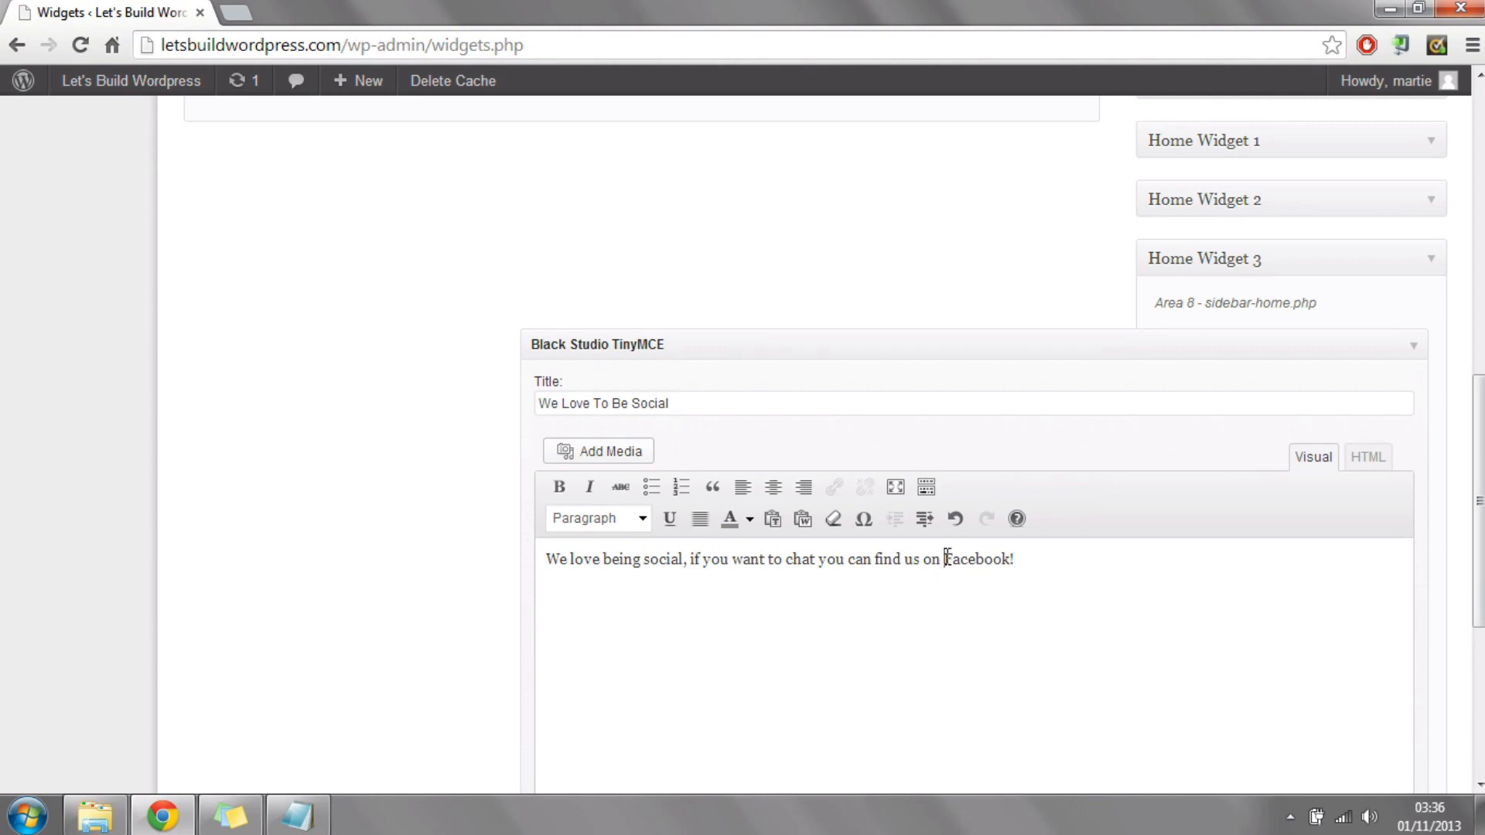
left_click_drag(946, 558, 1158, 557)
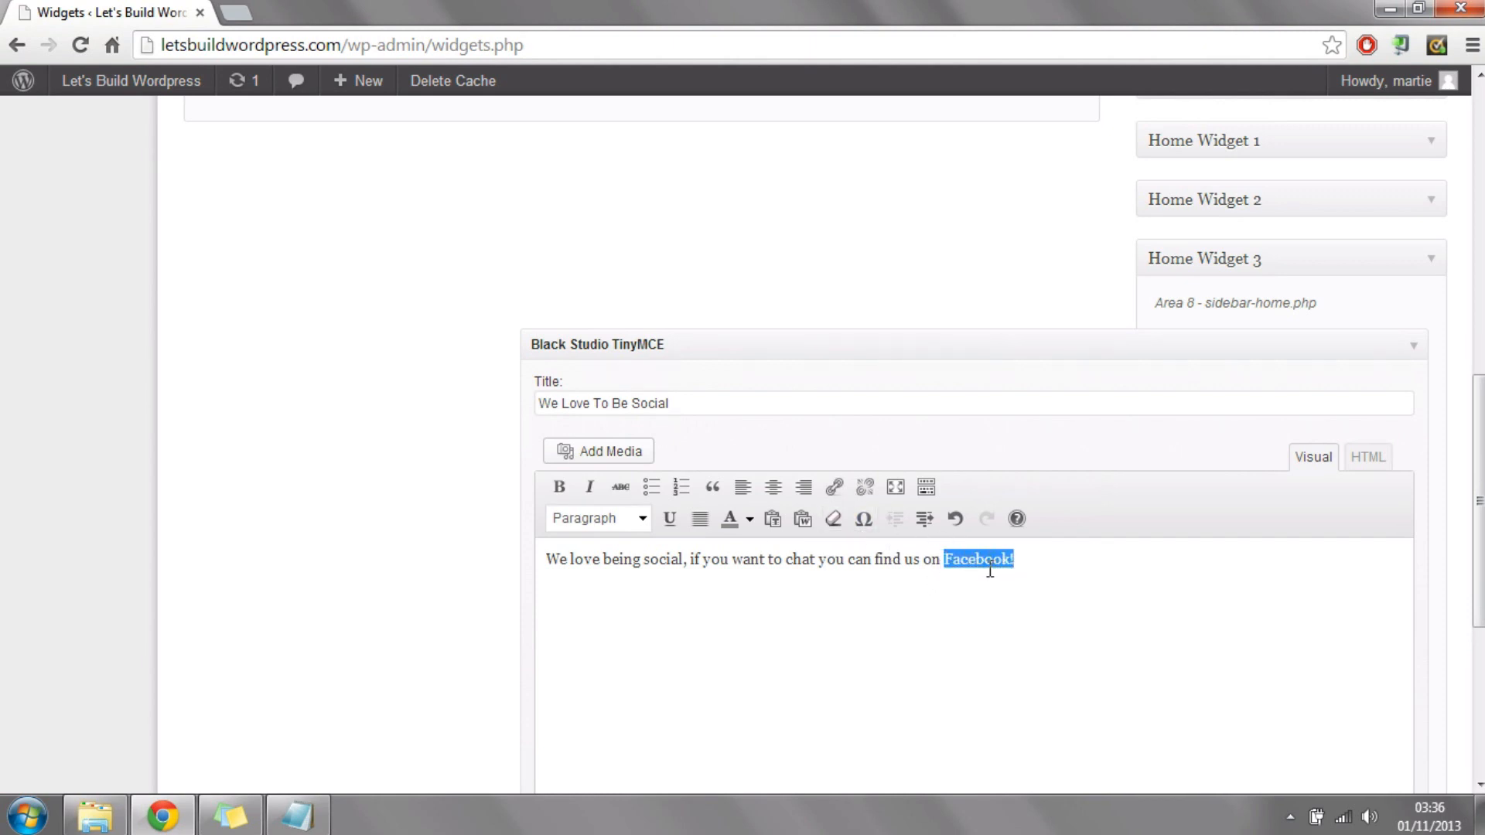
left_click(833, 488)
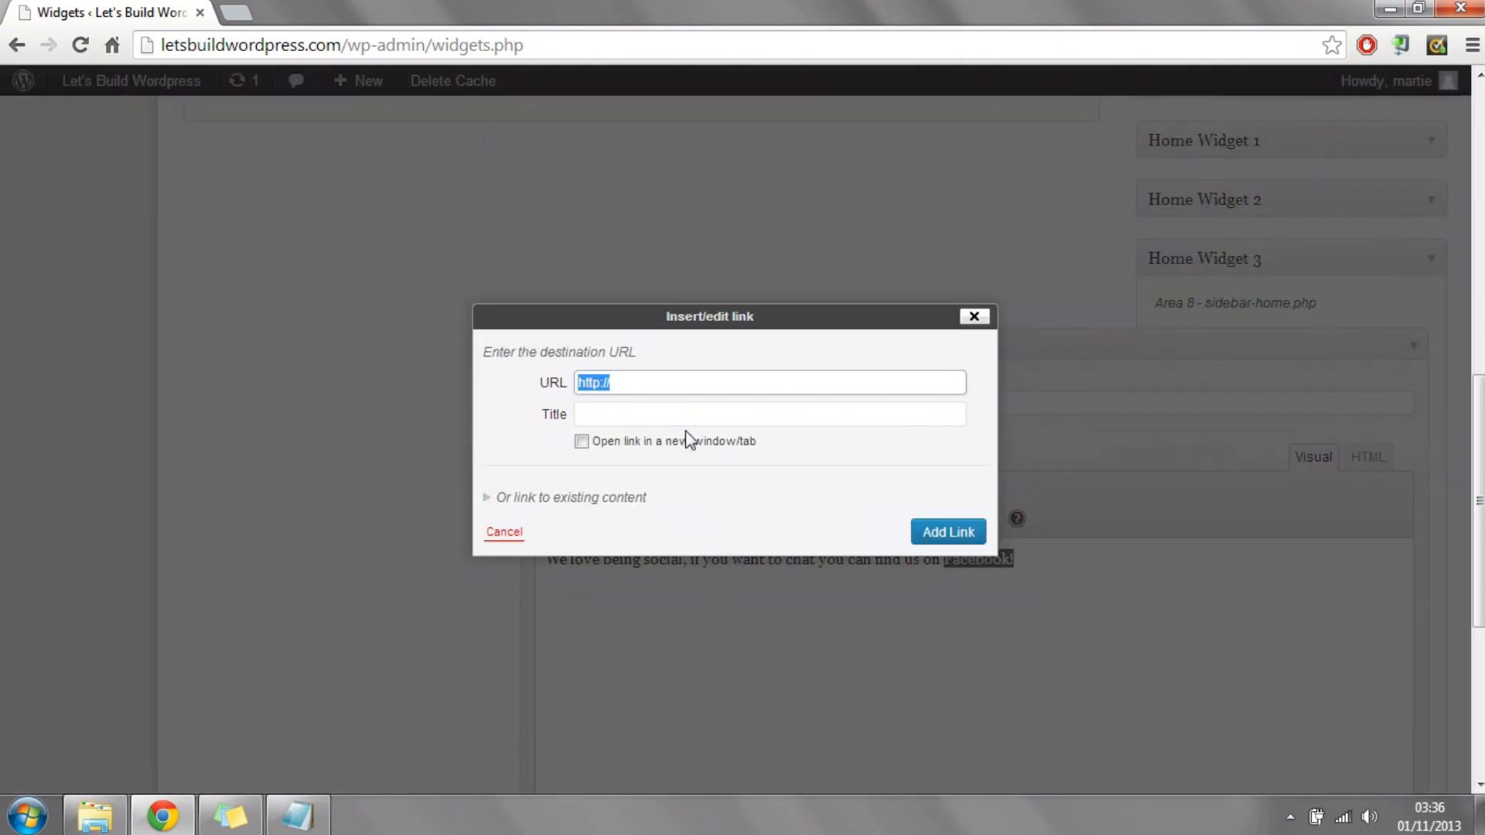
left_click(657, 383)
type("www.faceboo")
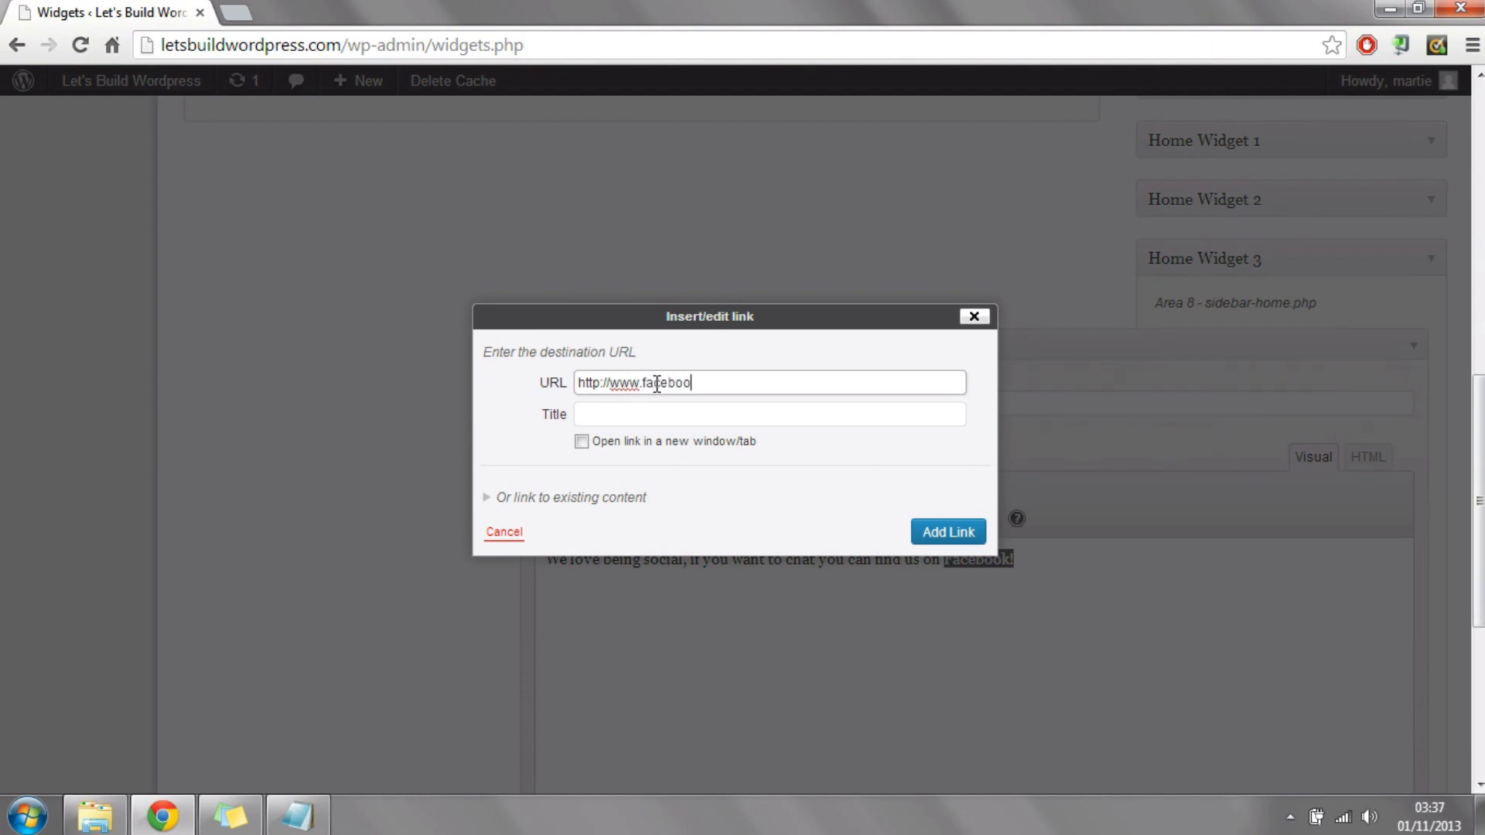
type("com/letsbuildwordpress")
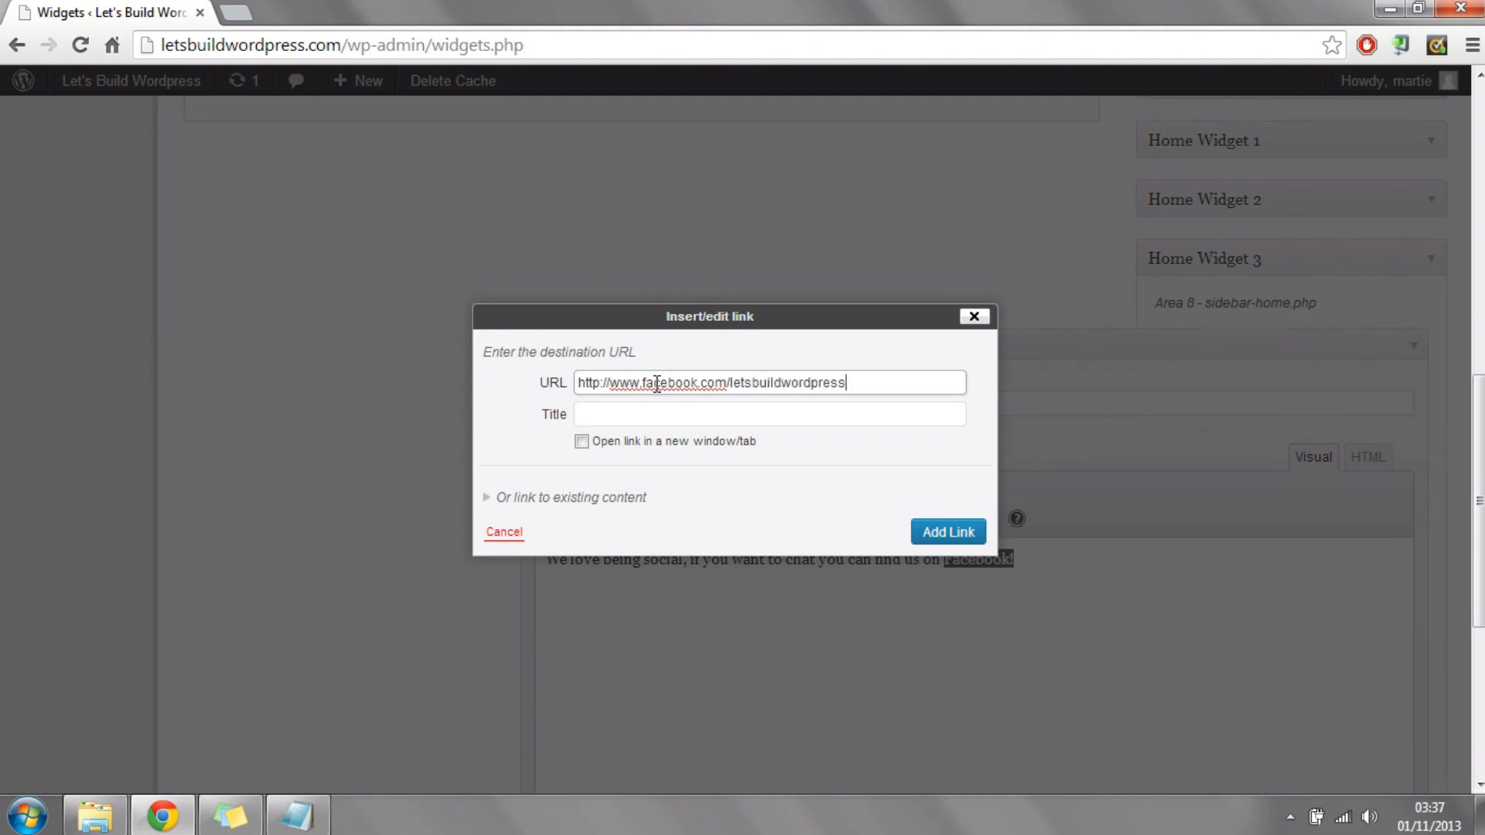
left_click(587, 420)
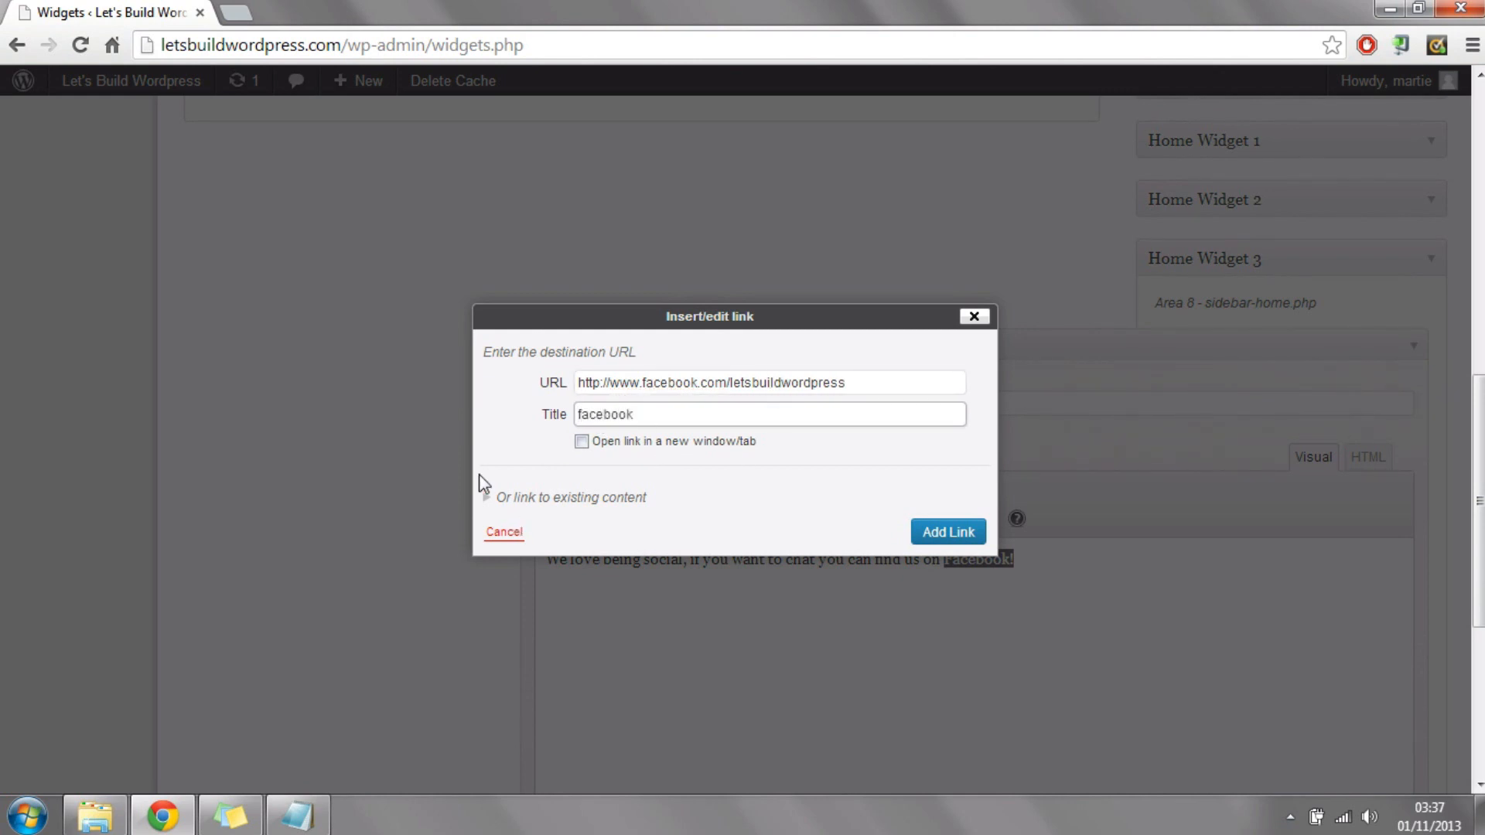
left_click(581, 444)
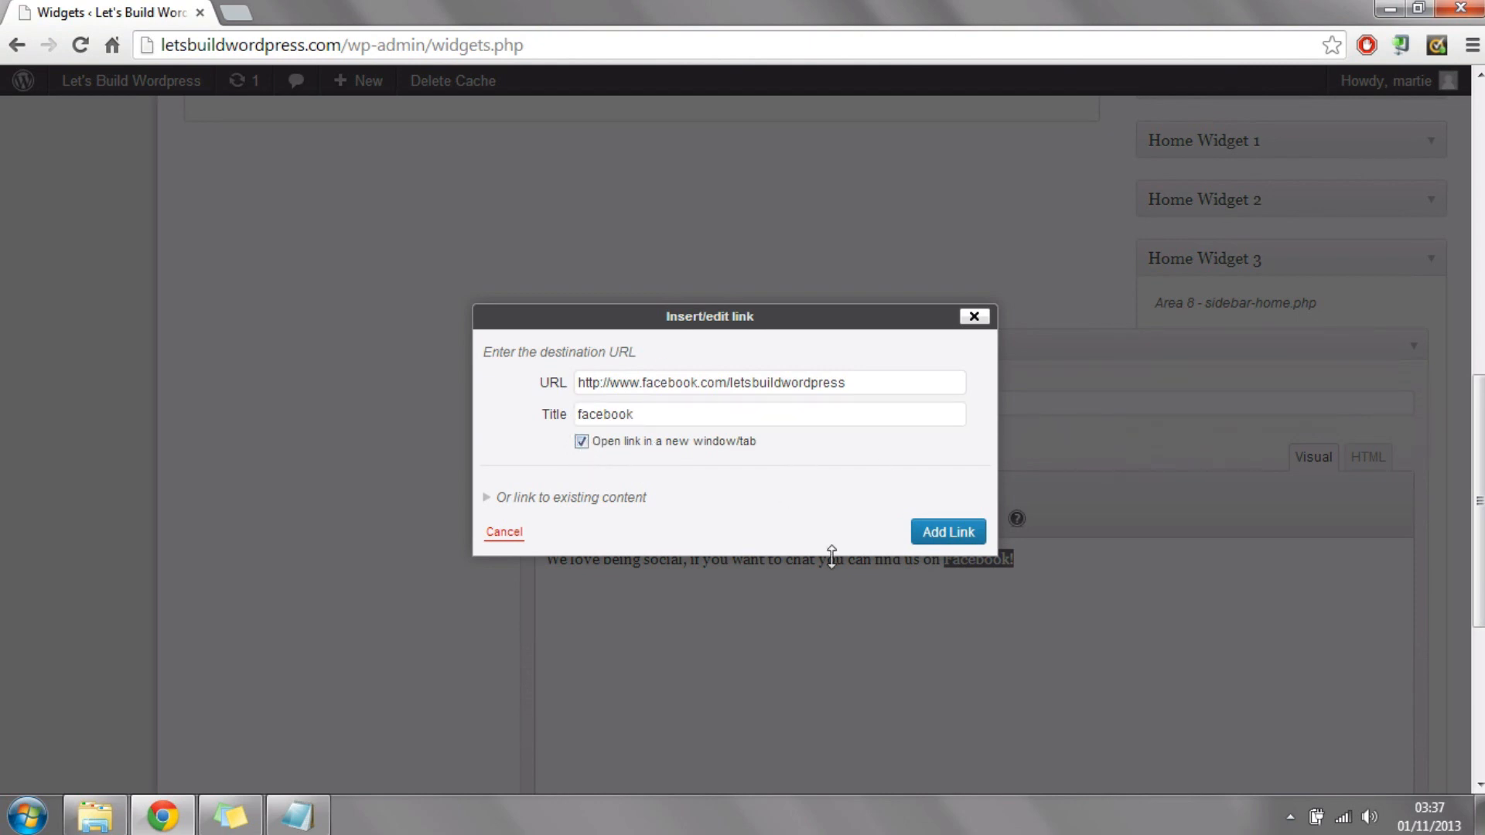
left_click(950, 534)
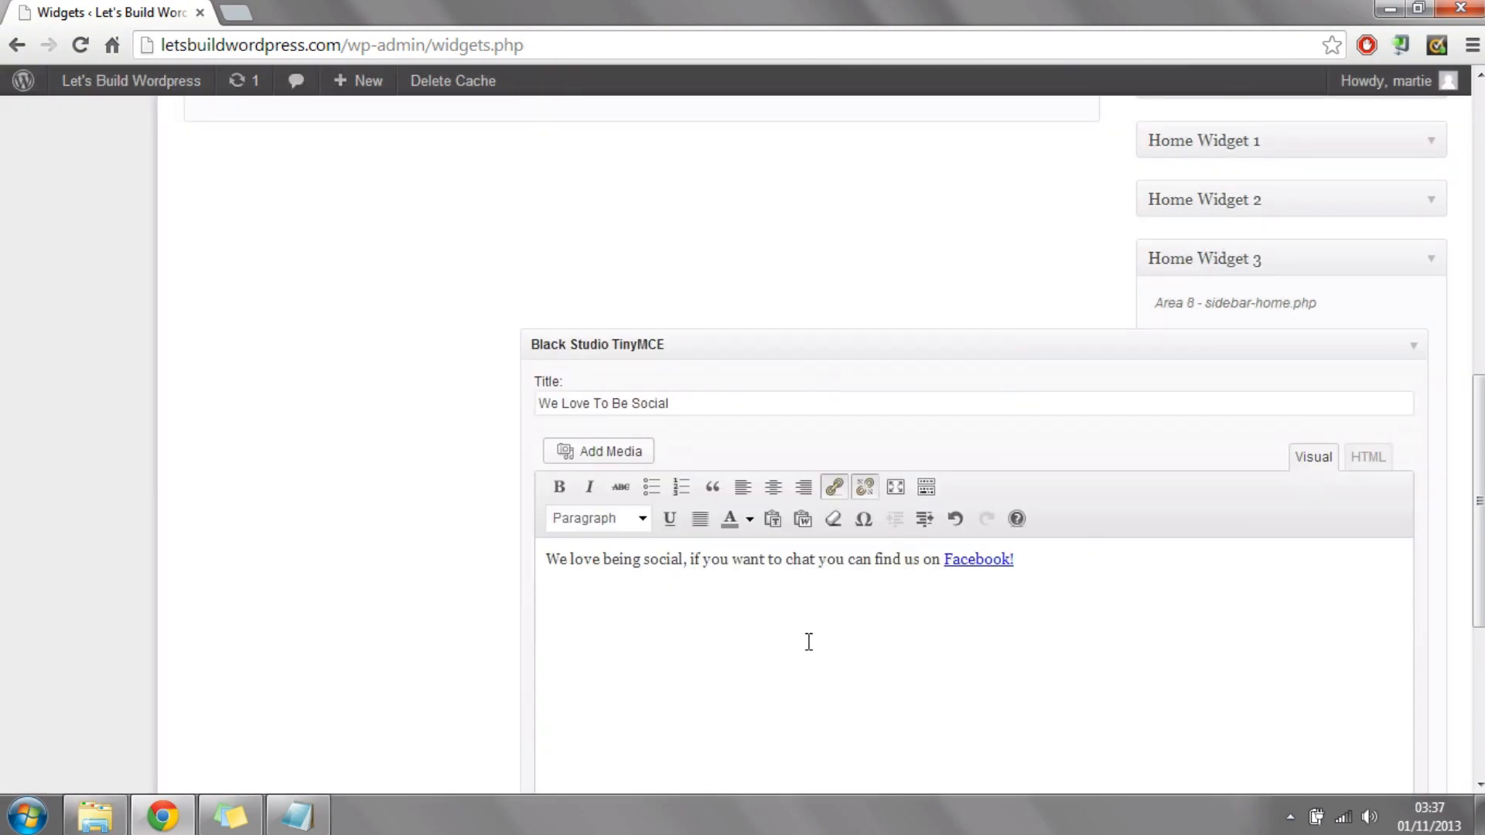
Step: Upload the heart image from the Wordpress folder and insert it at the beginning of the widget text
left_click(551, 564)
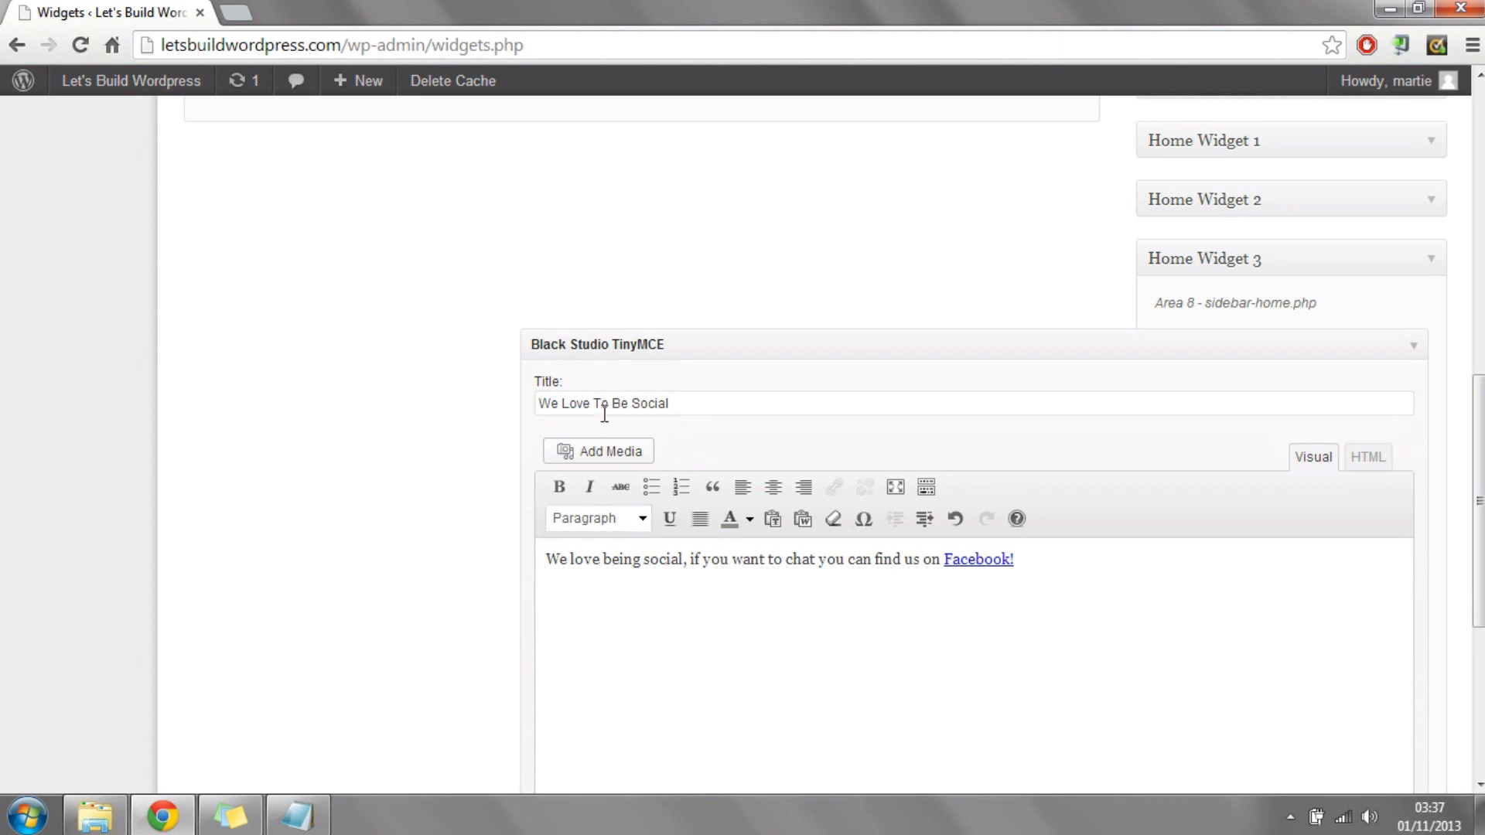
left_click(597, 450)
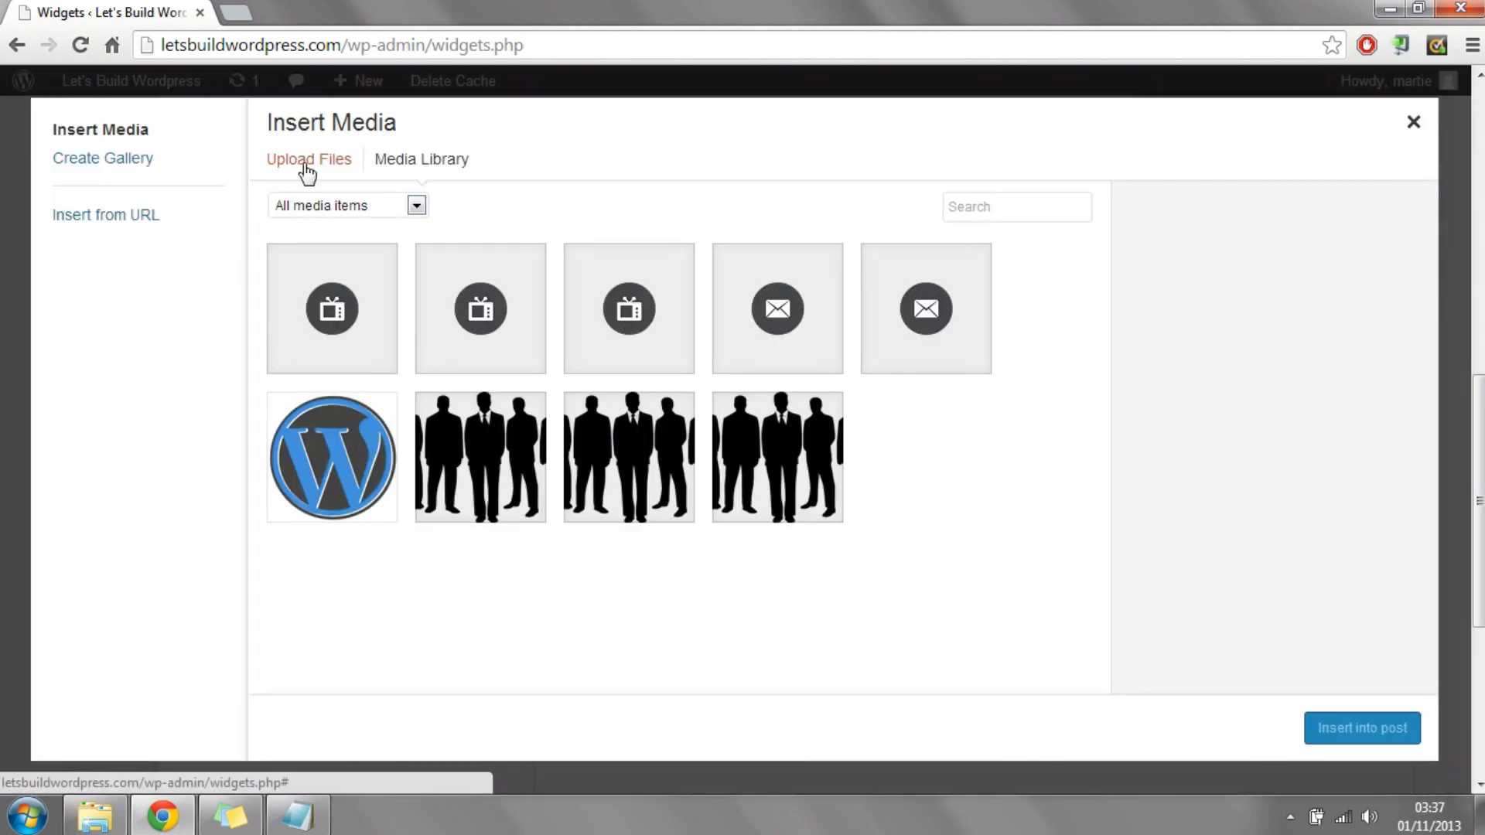
left_click(304, 164)
left_click(836, 467)
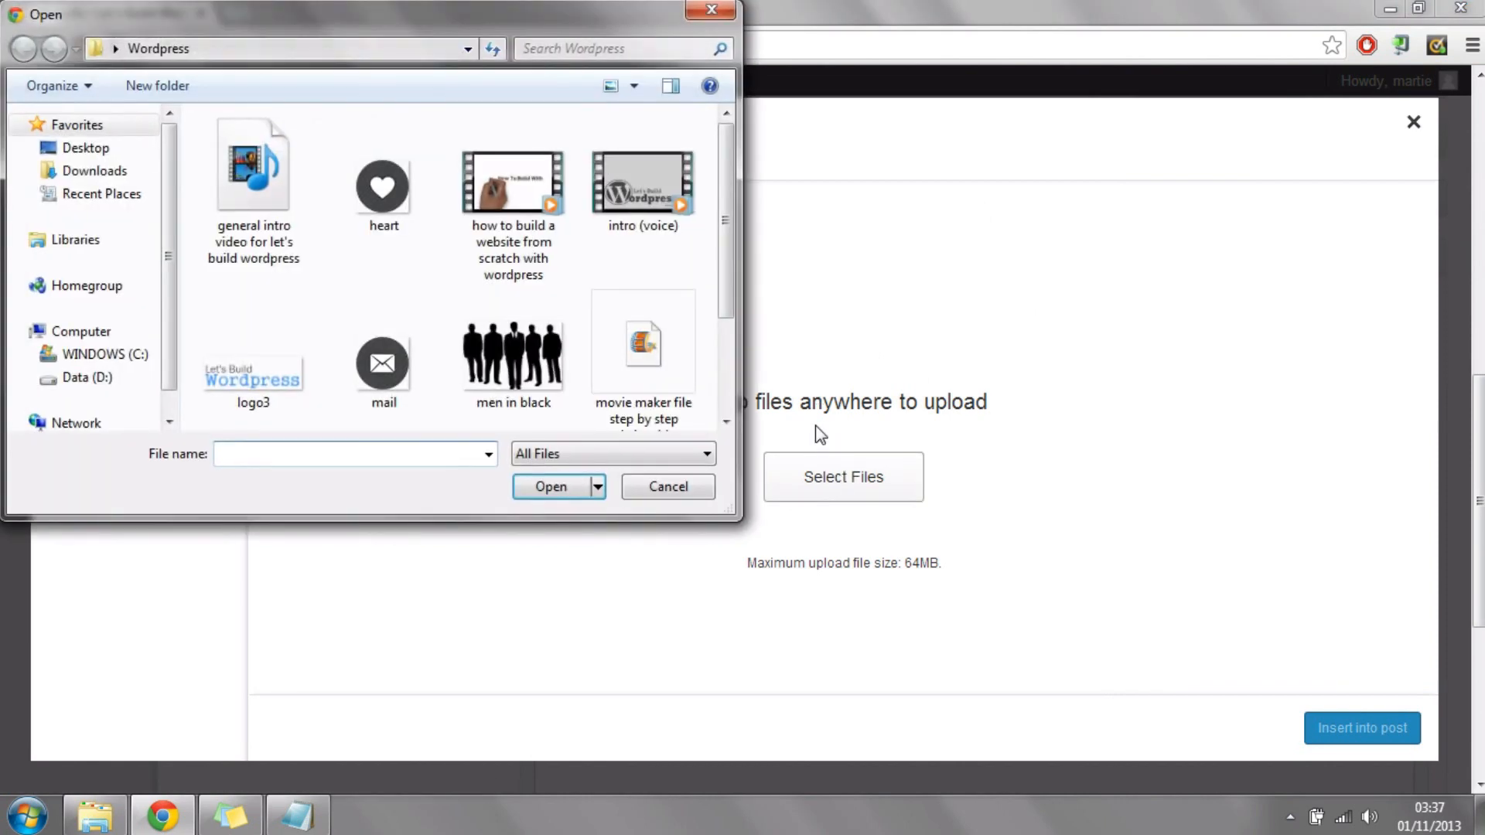
mouse_move(727, 176)
left_mouse_down()
mouse_move(722, 244)
mouse_move(726, 163)
left_mouse_up()
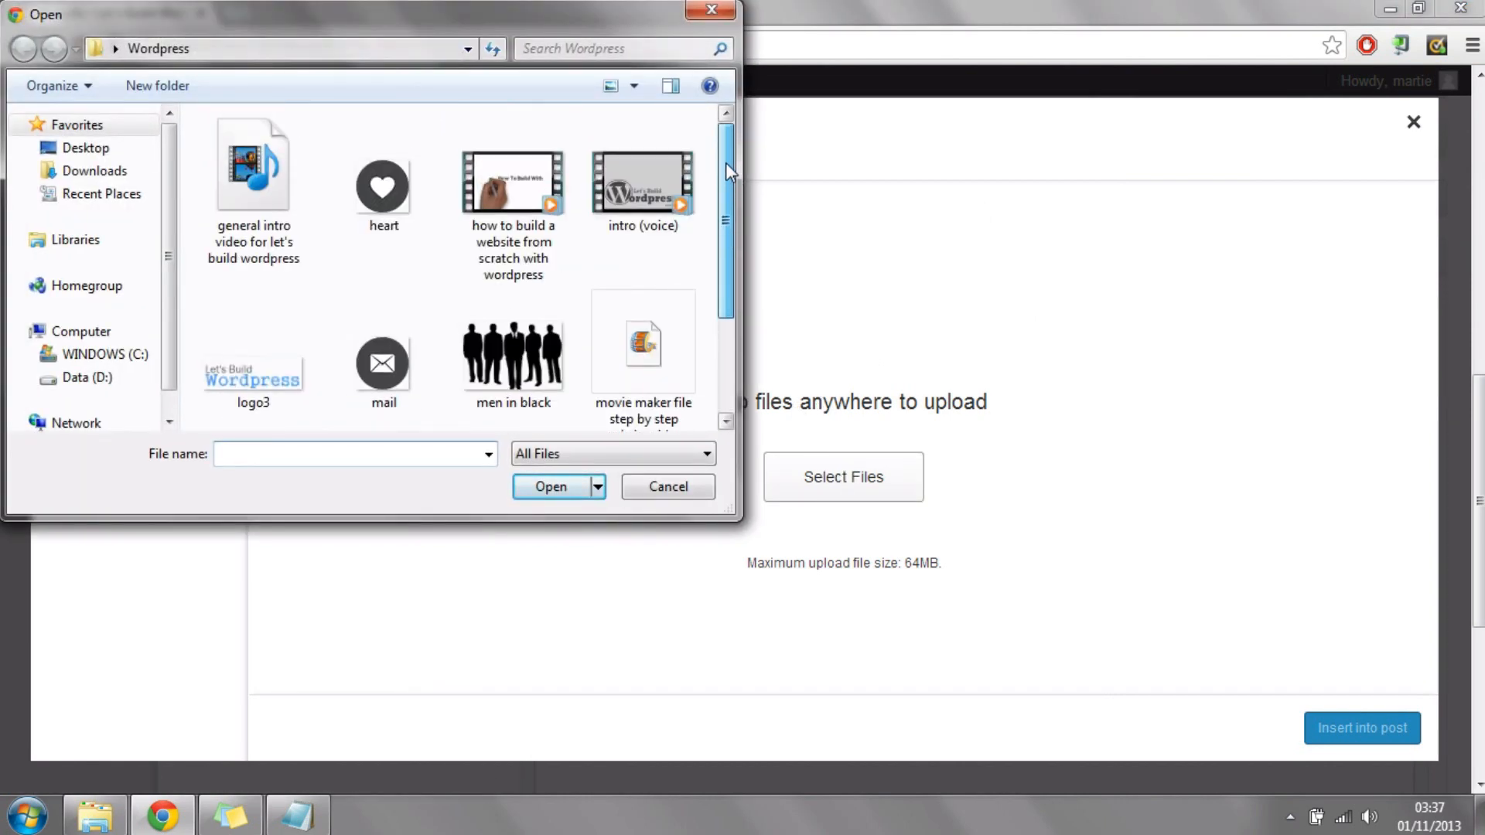
left_click(389, 182)
left_click(534, 488)
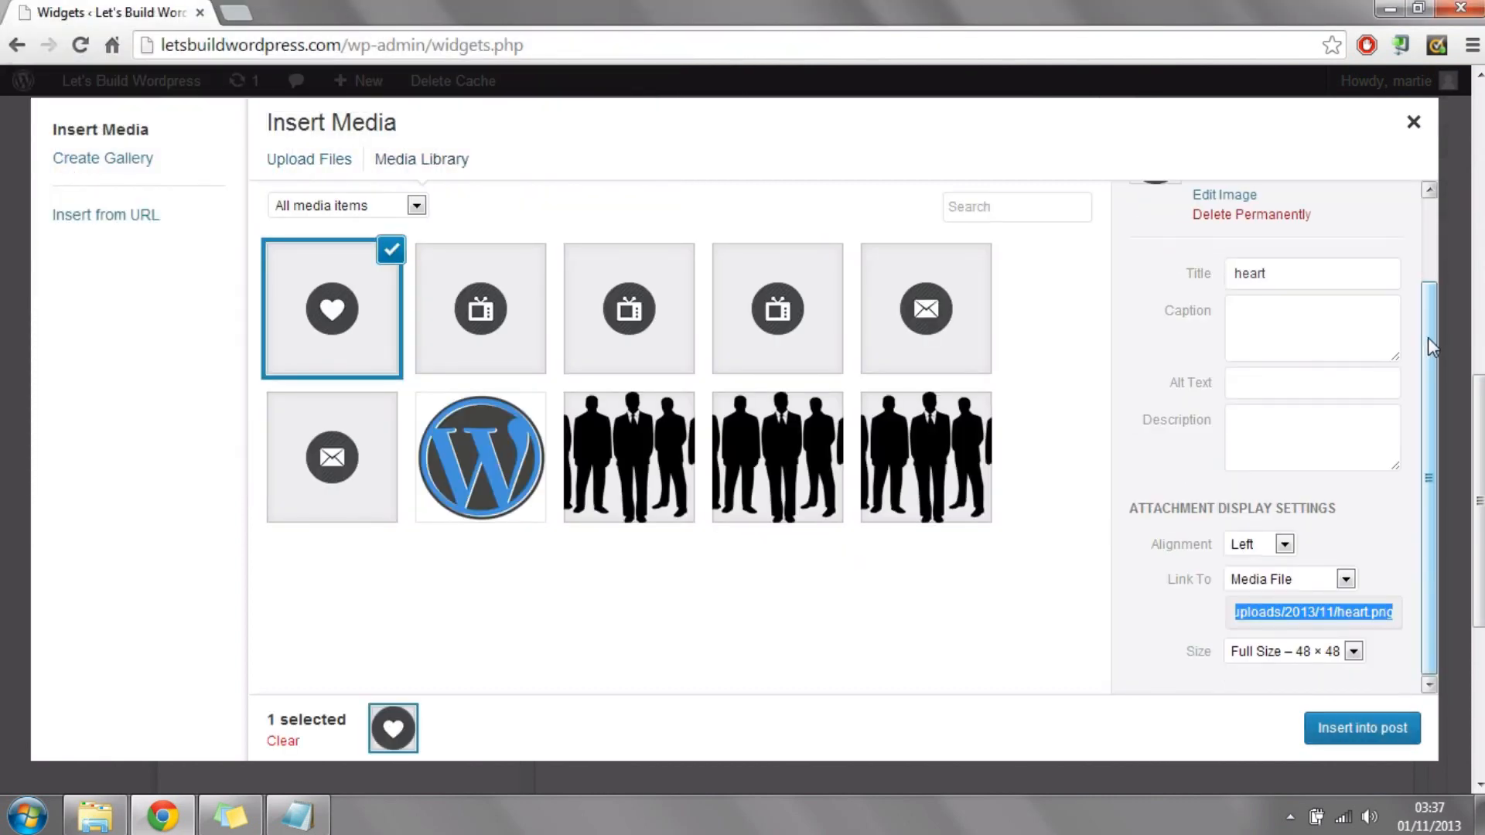
left_click_drag(1430, 364, 1428, 462)
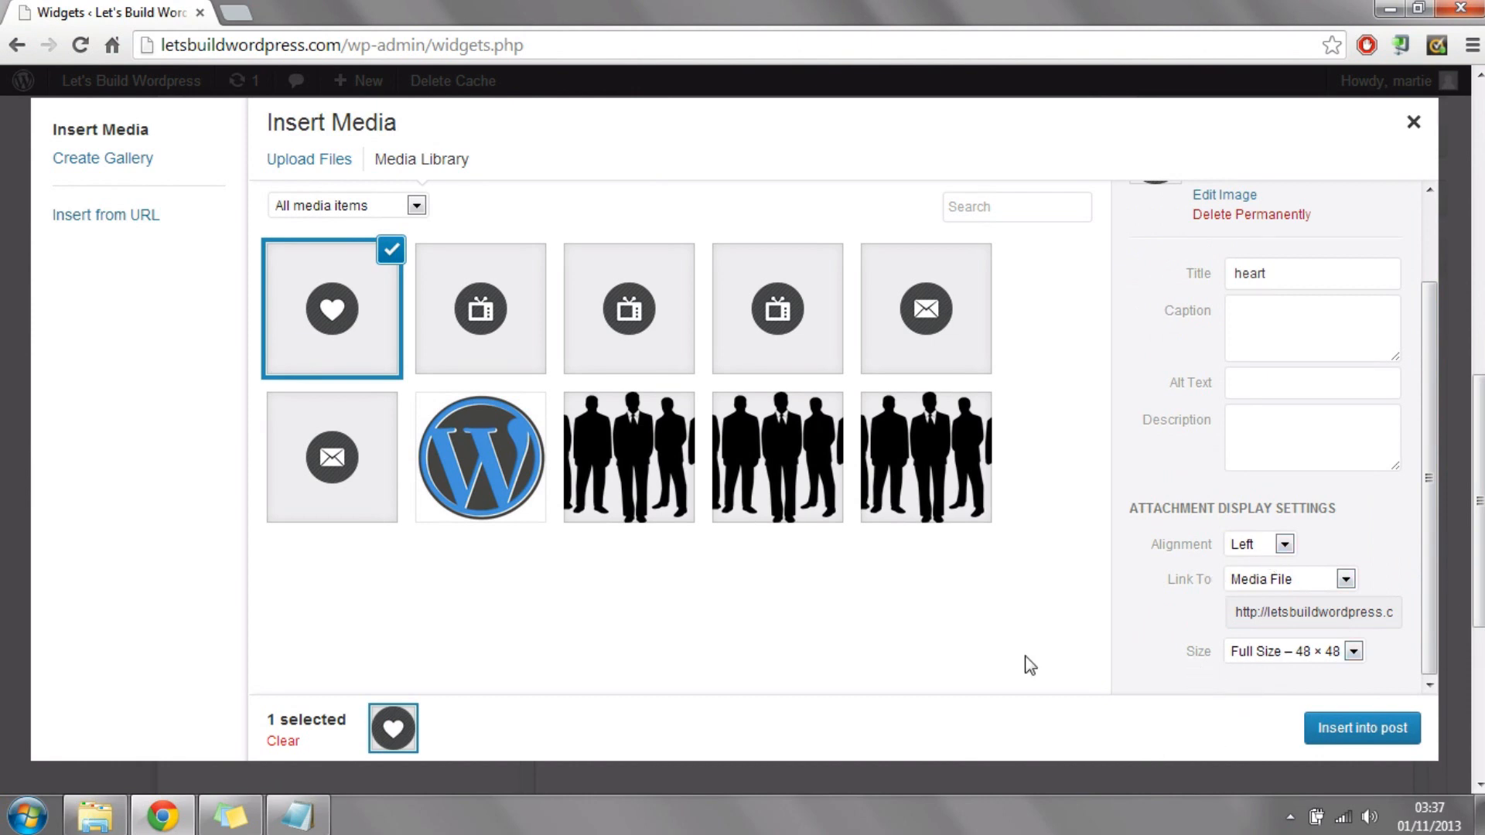
left_click(1365, 735)
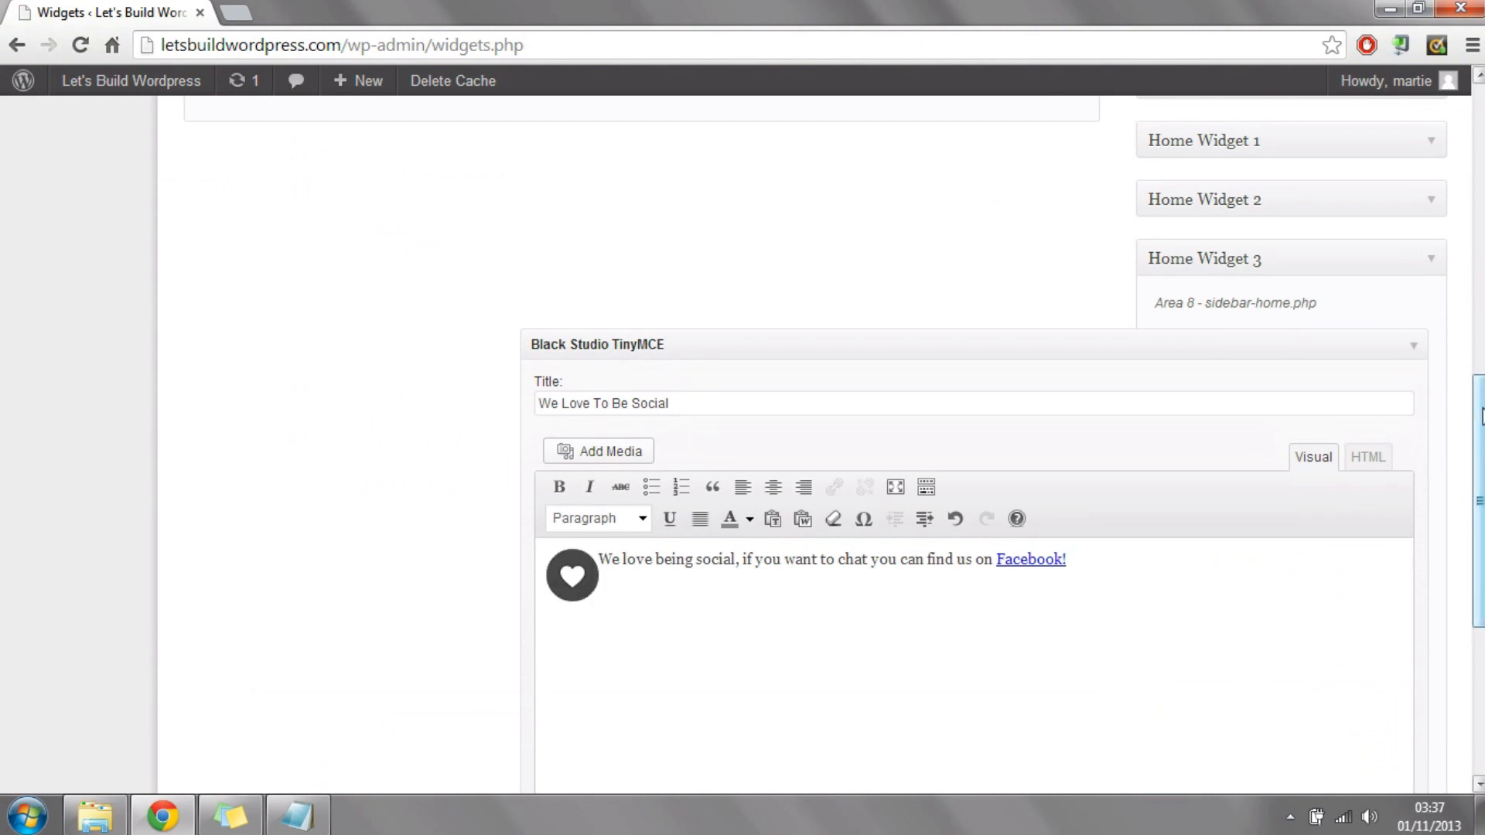
Step: Save the "We Love To Be Social" widget in Home Widget 3 and check the result on the live home page
scroll(1452, 513, "down", 4)
left_click(1387, 568)
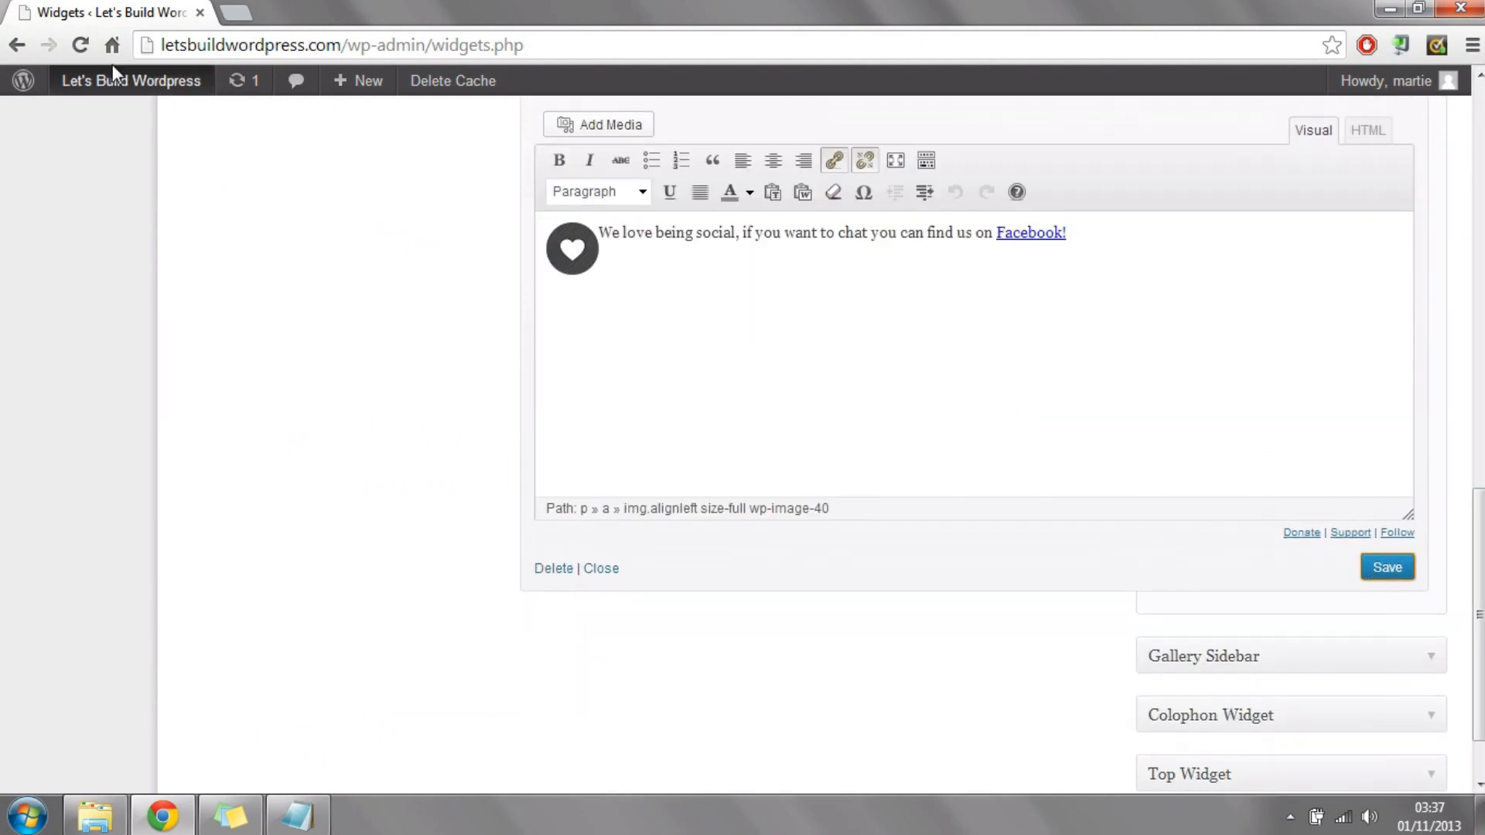
mouse_move(116, 85)
left_click(100, 124)
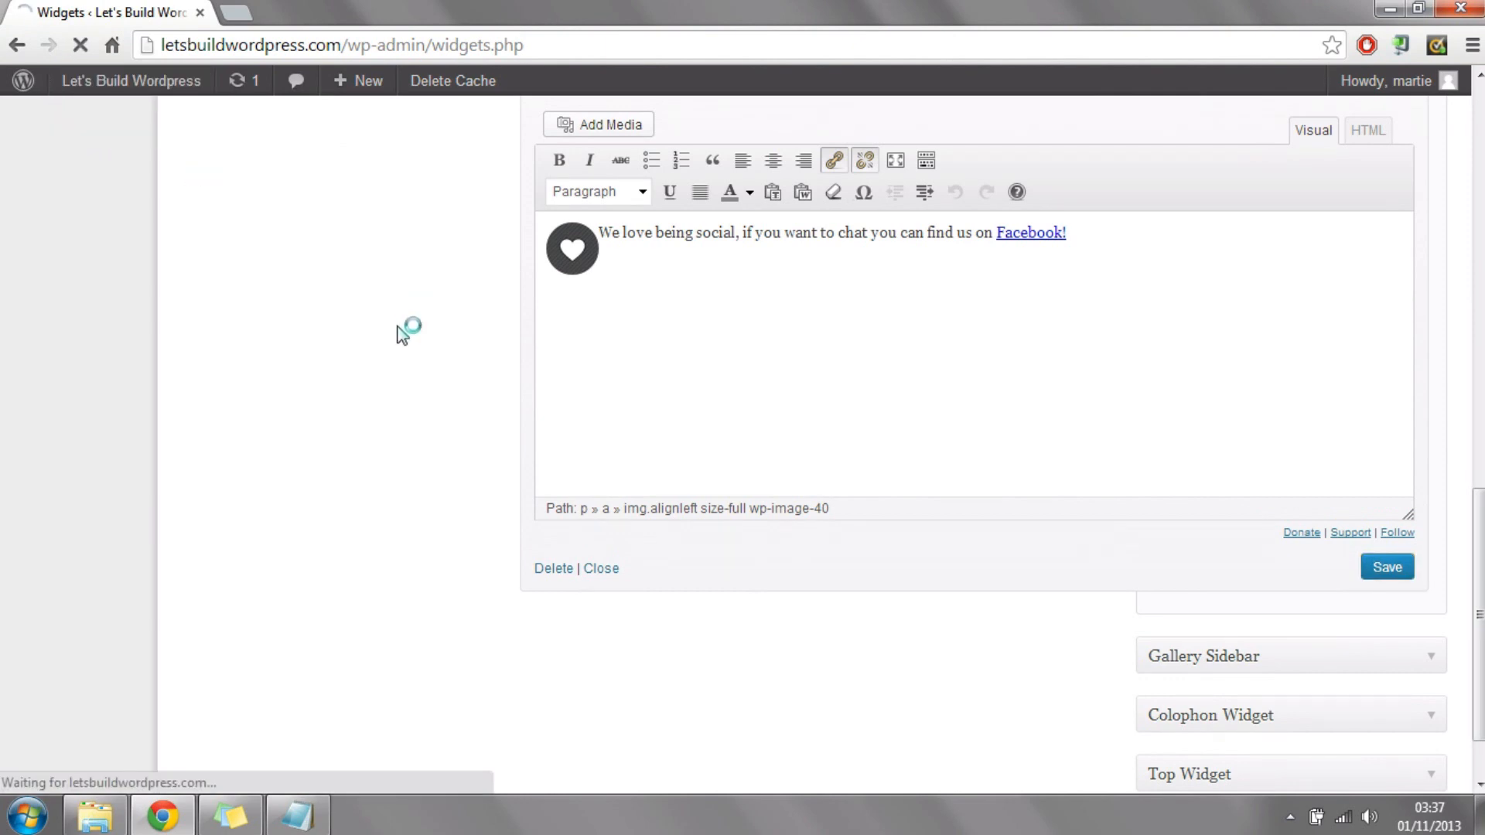
scroll(1129, 369, "down", 5)
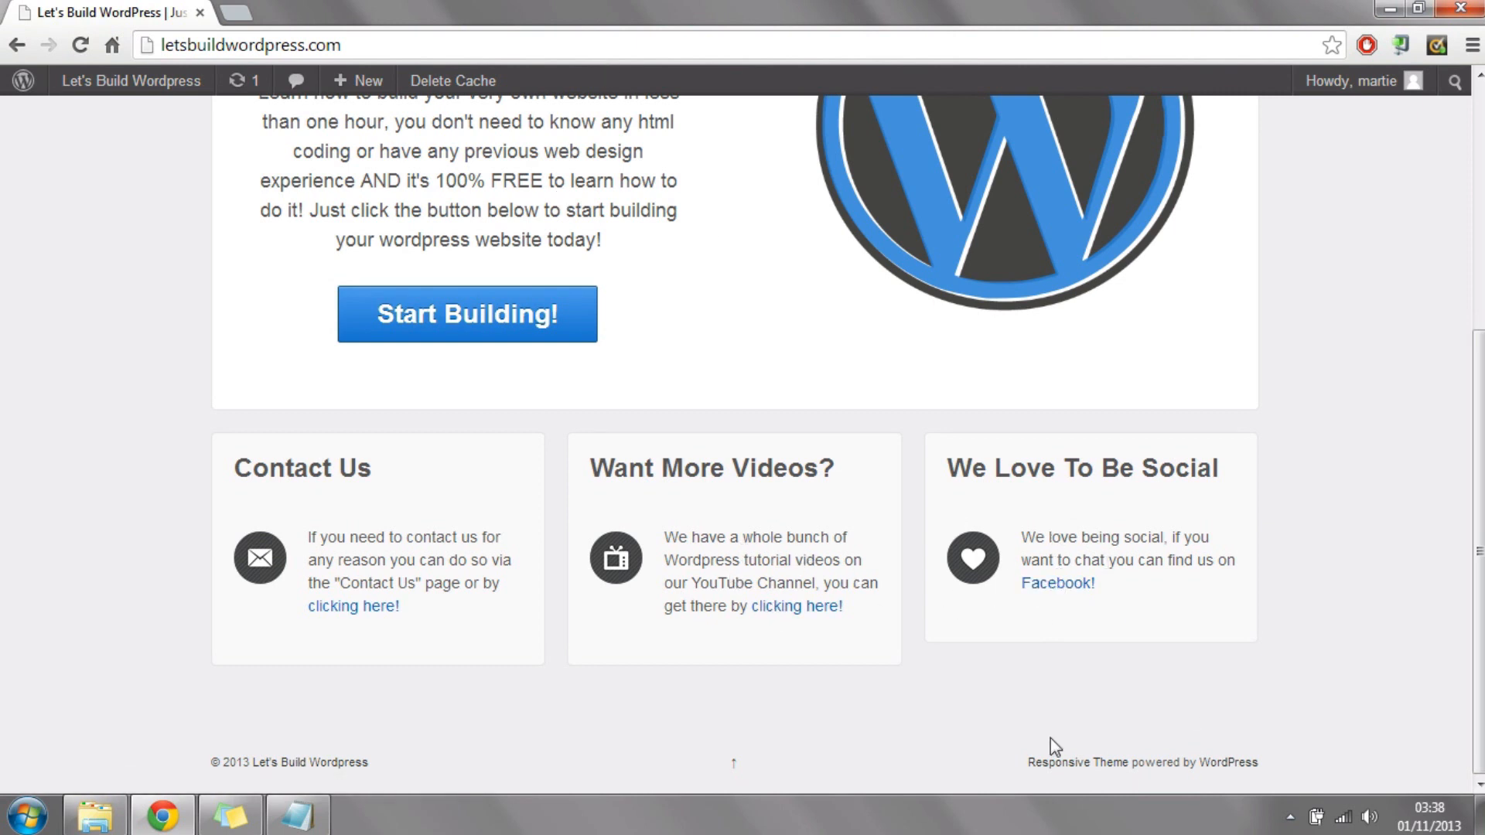
scroll(1102, 410, "up", 5)
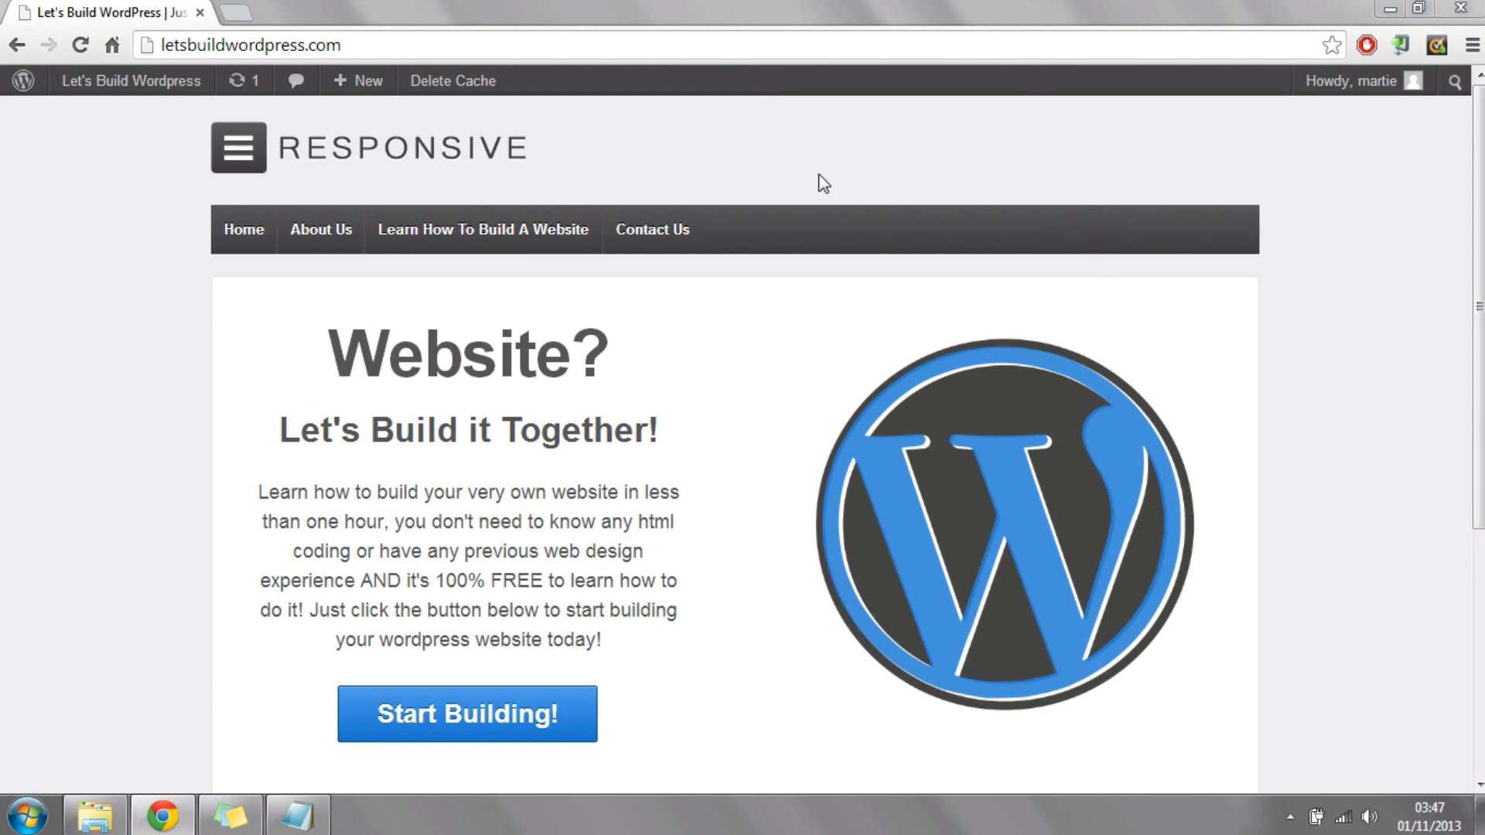
Step: Go to the dashboard's widget management page and add a Text widget to the Top Widget area
mouse_move(124, 80)
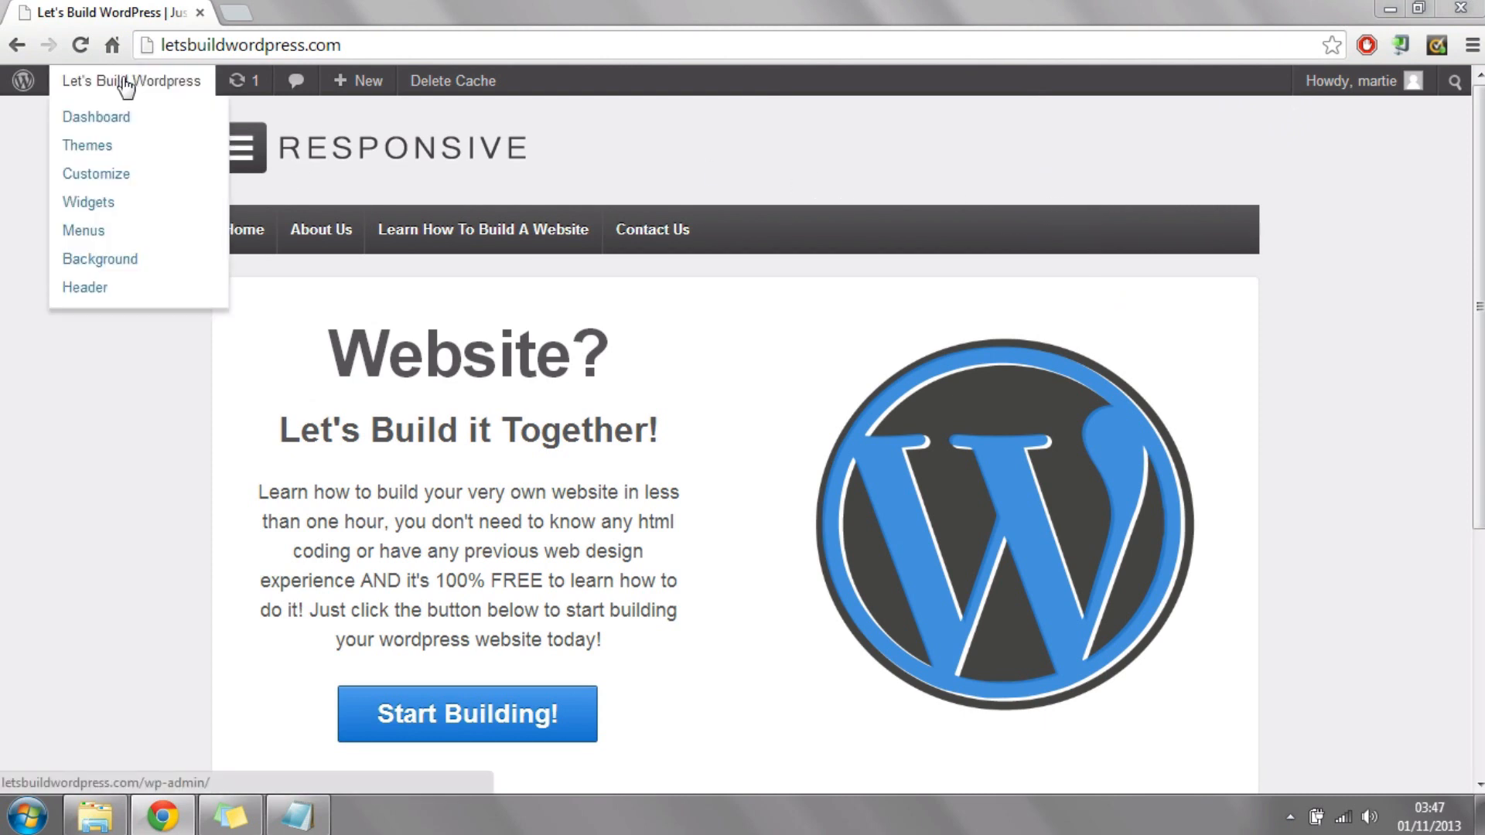
left_click(109, 127)
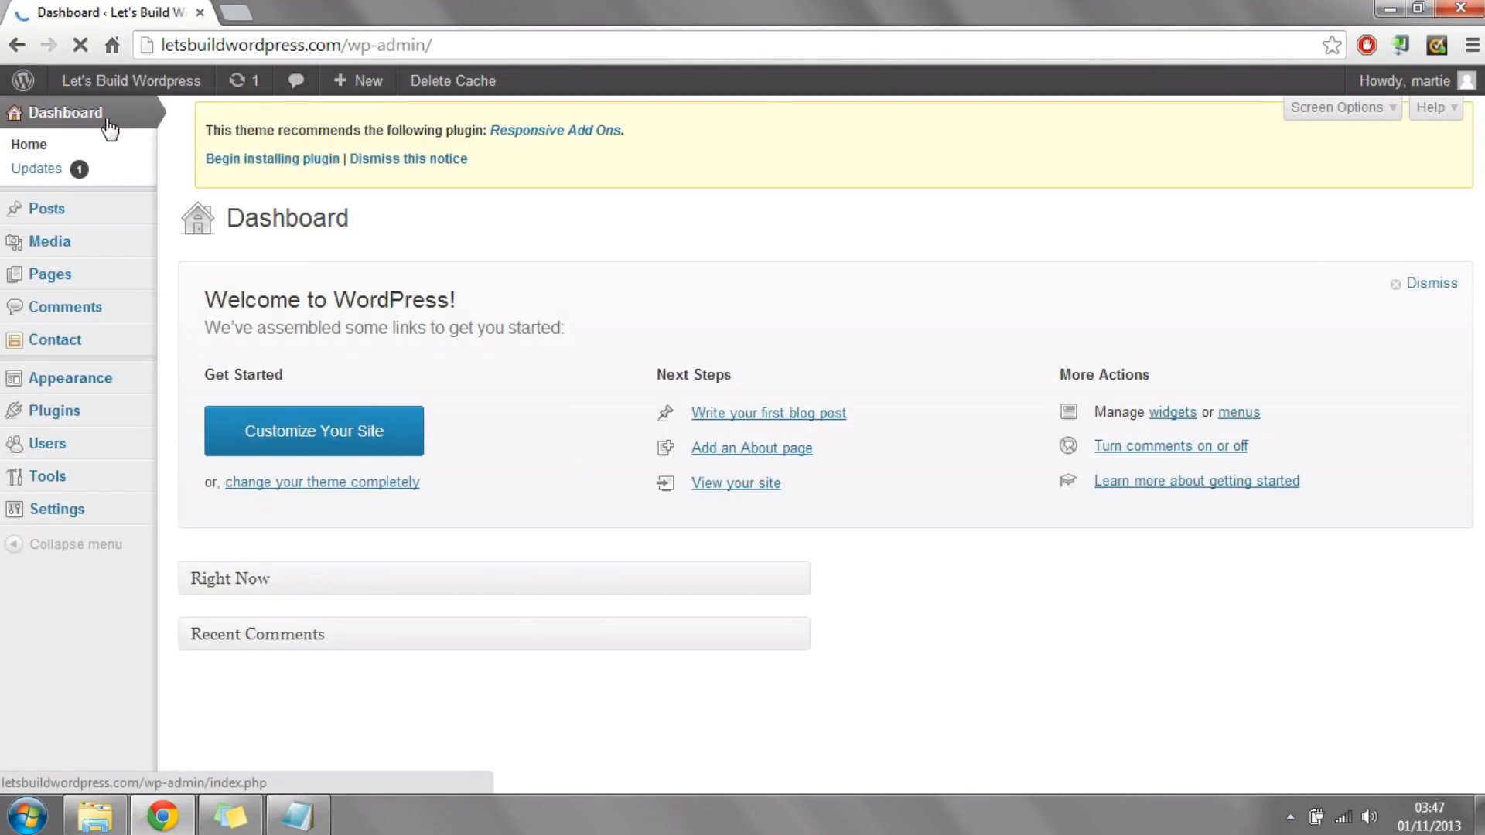
left_click(93, 388)
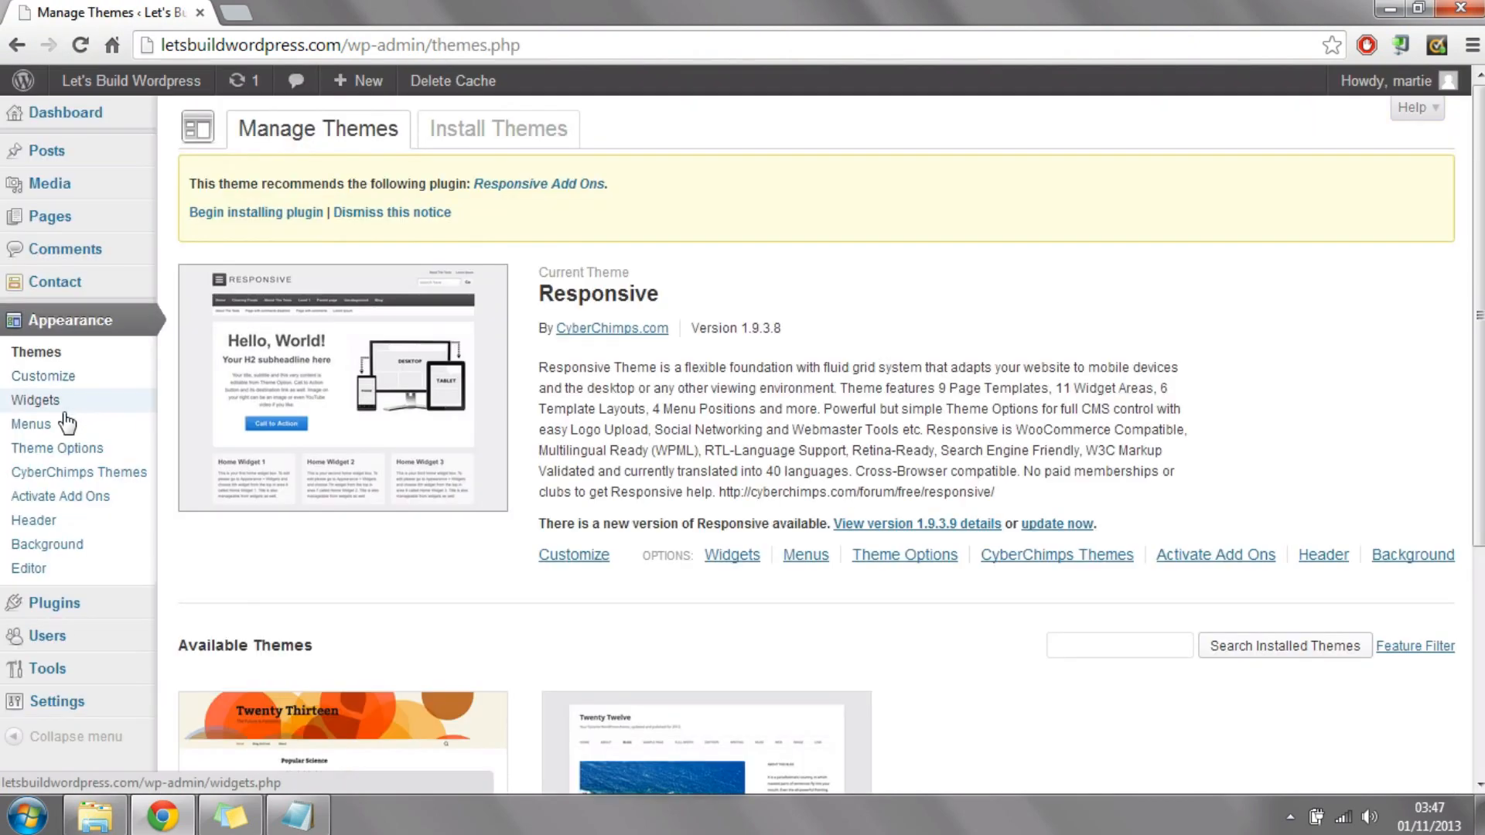
left_click(62, 404)
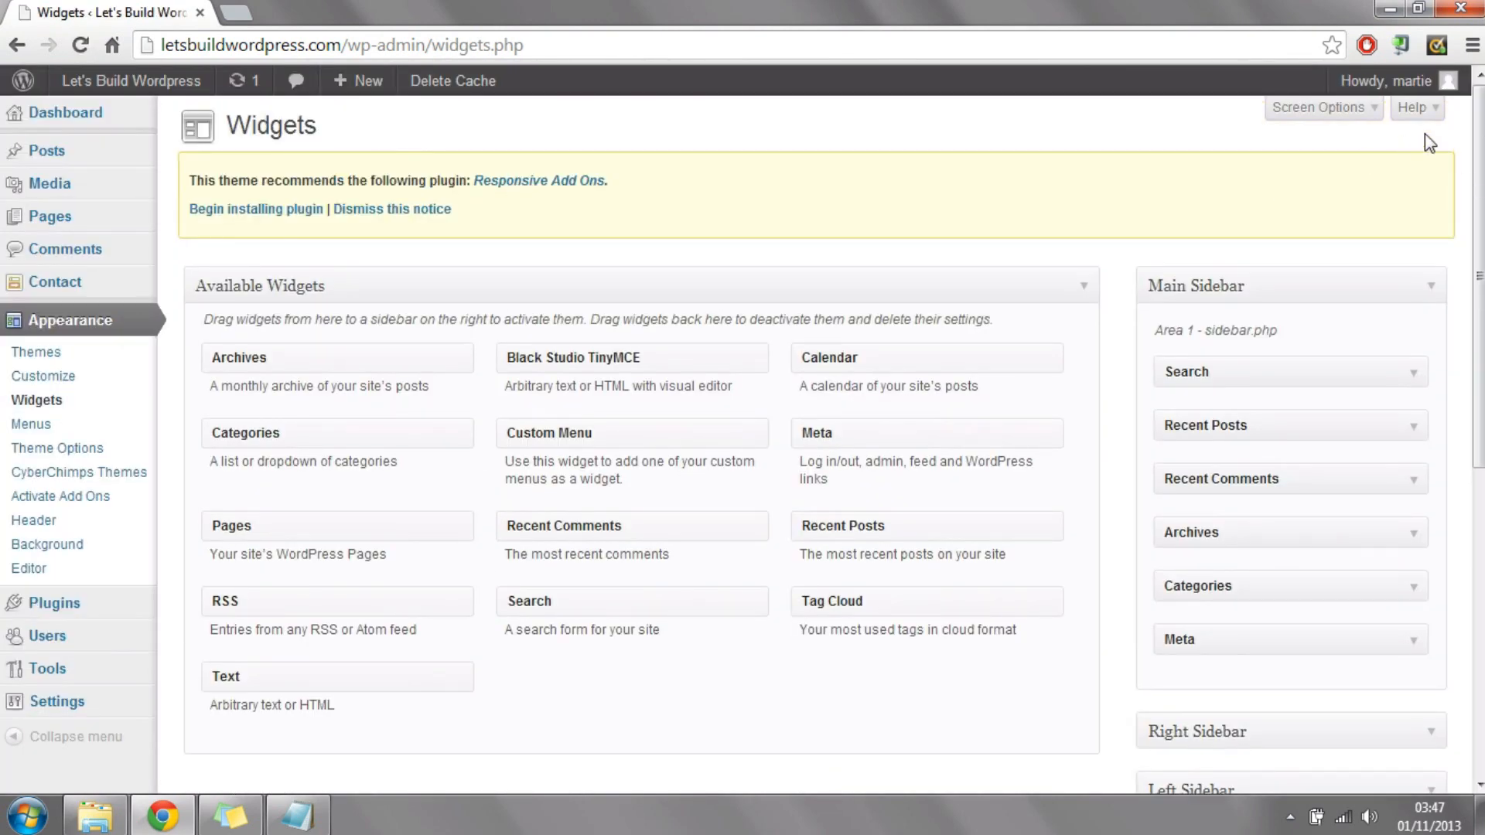
scroll(1413, 660, "down", 8)
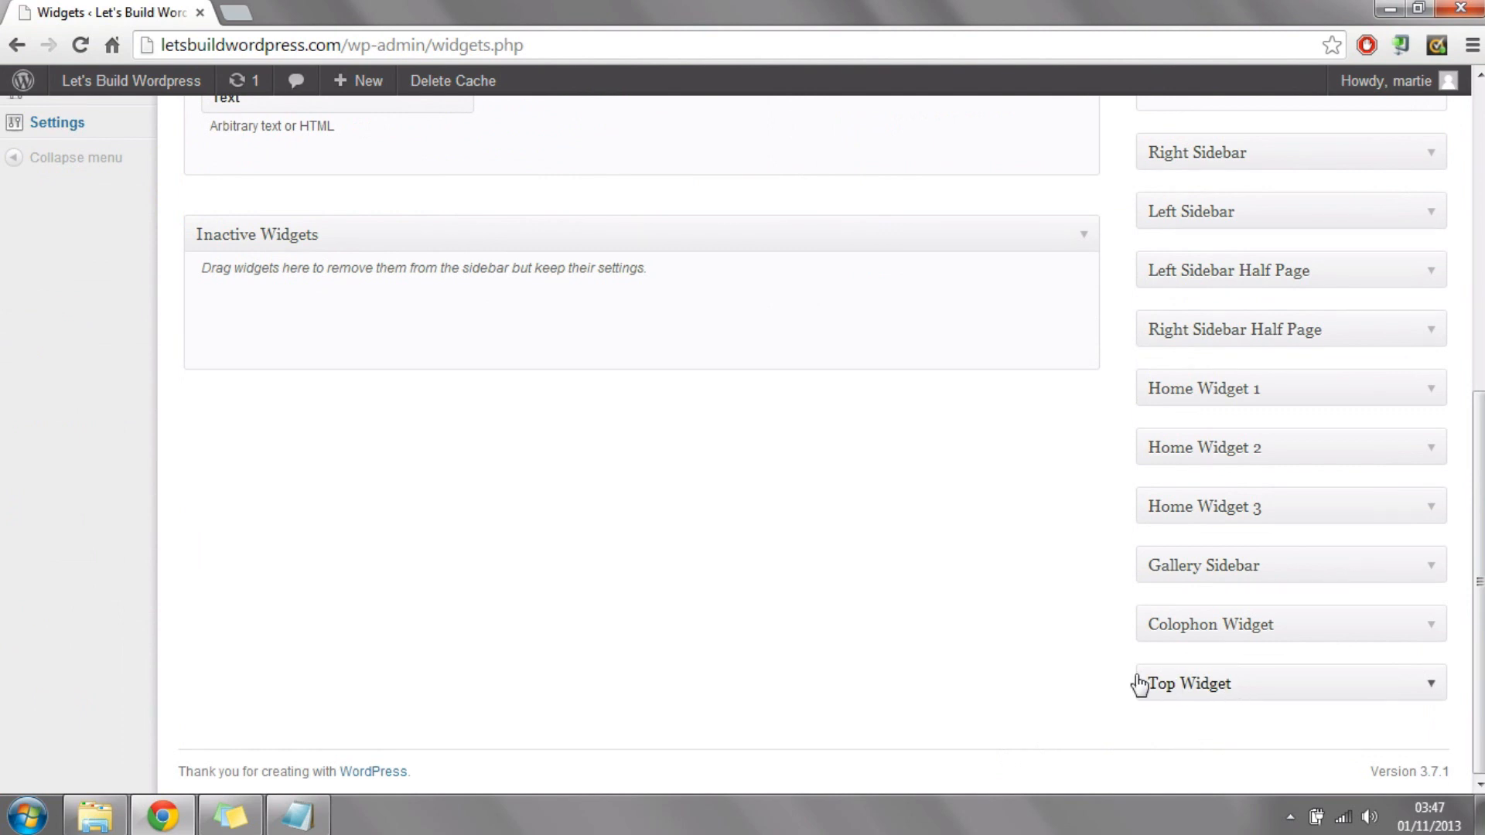
left_click(1276, 699)
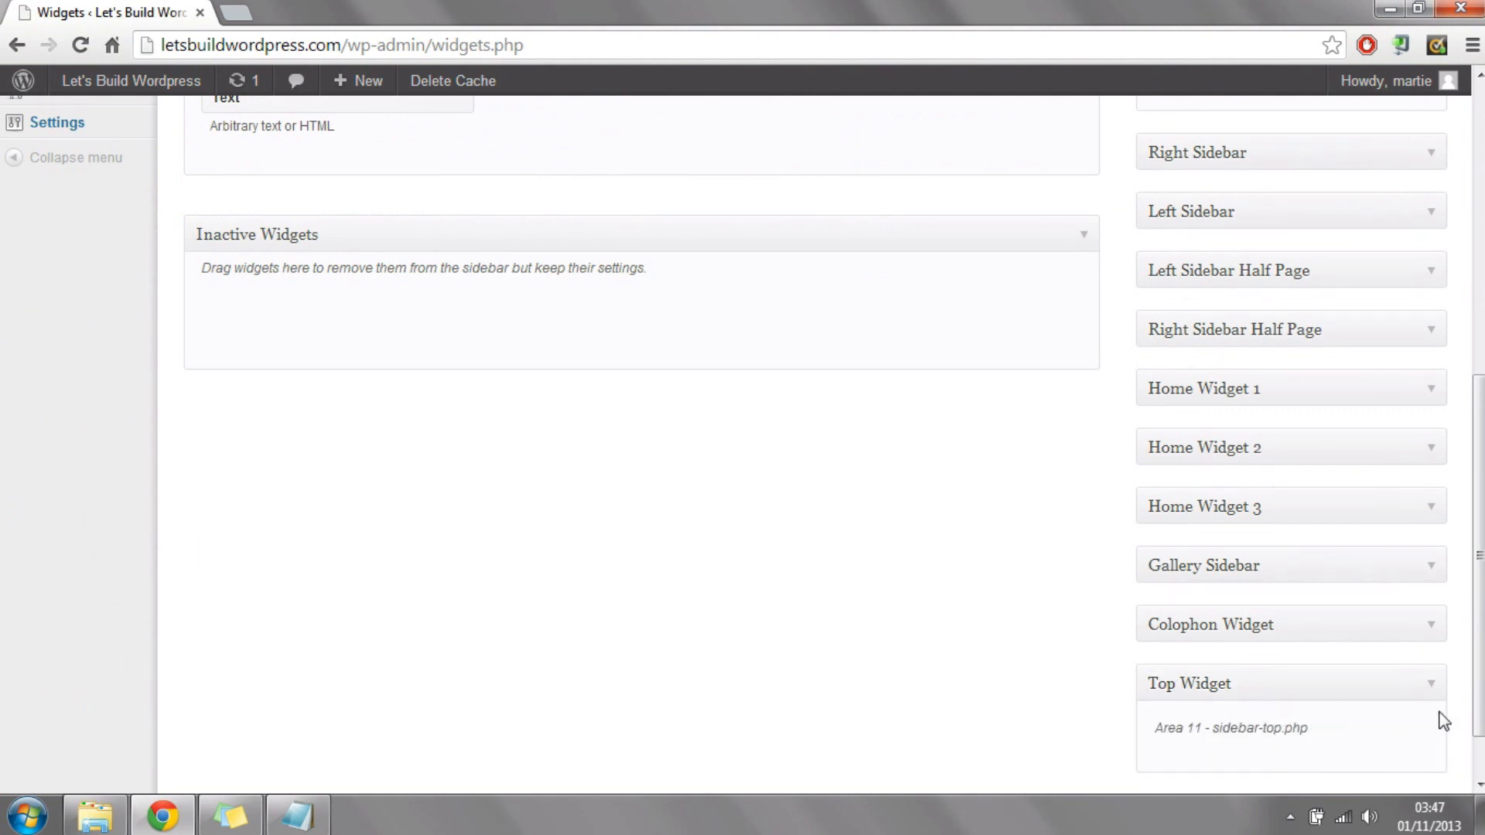
scroll(1112, 369, "up", 2)
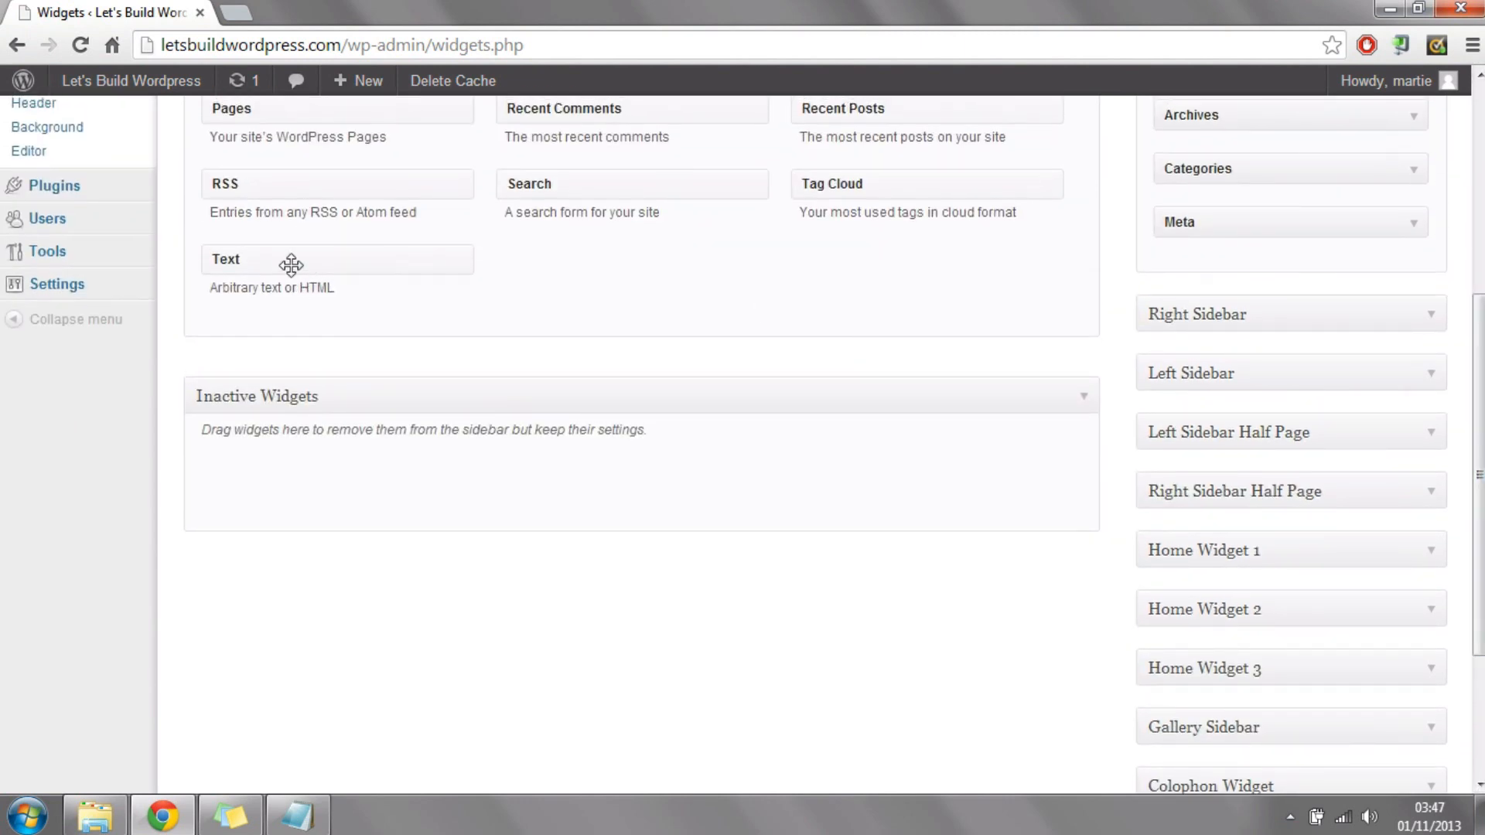
left_click_drag(308, 259, 1280, 653)
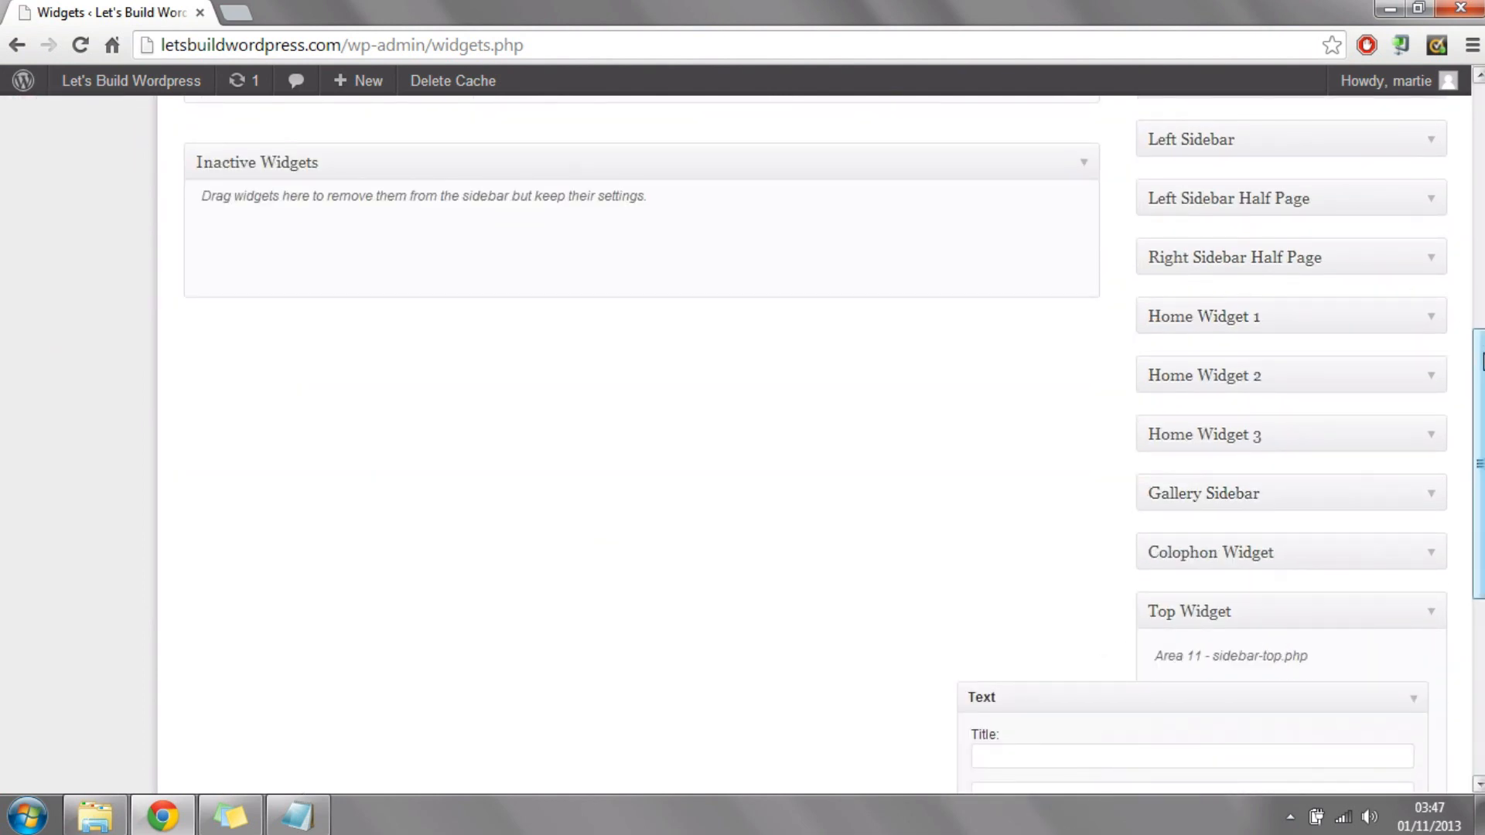
Step: Title the new Text widget in the Top Widget area "Why Wordpress?"
scroll(1359, 429, "down", 6)
left_click(1150, 288)
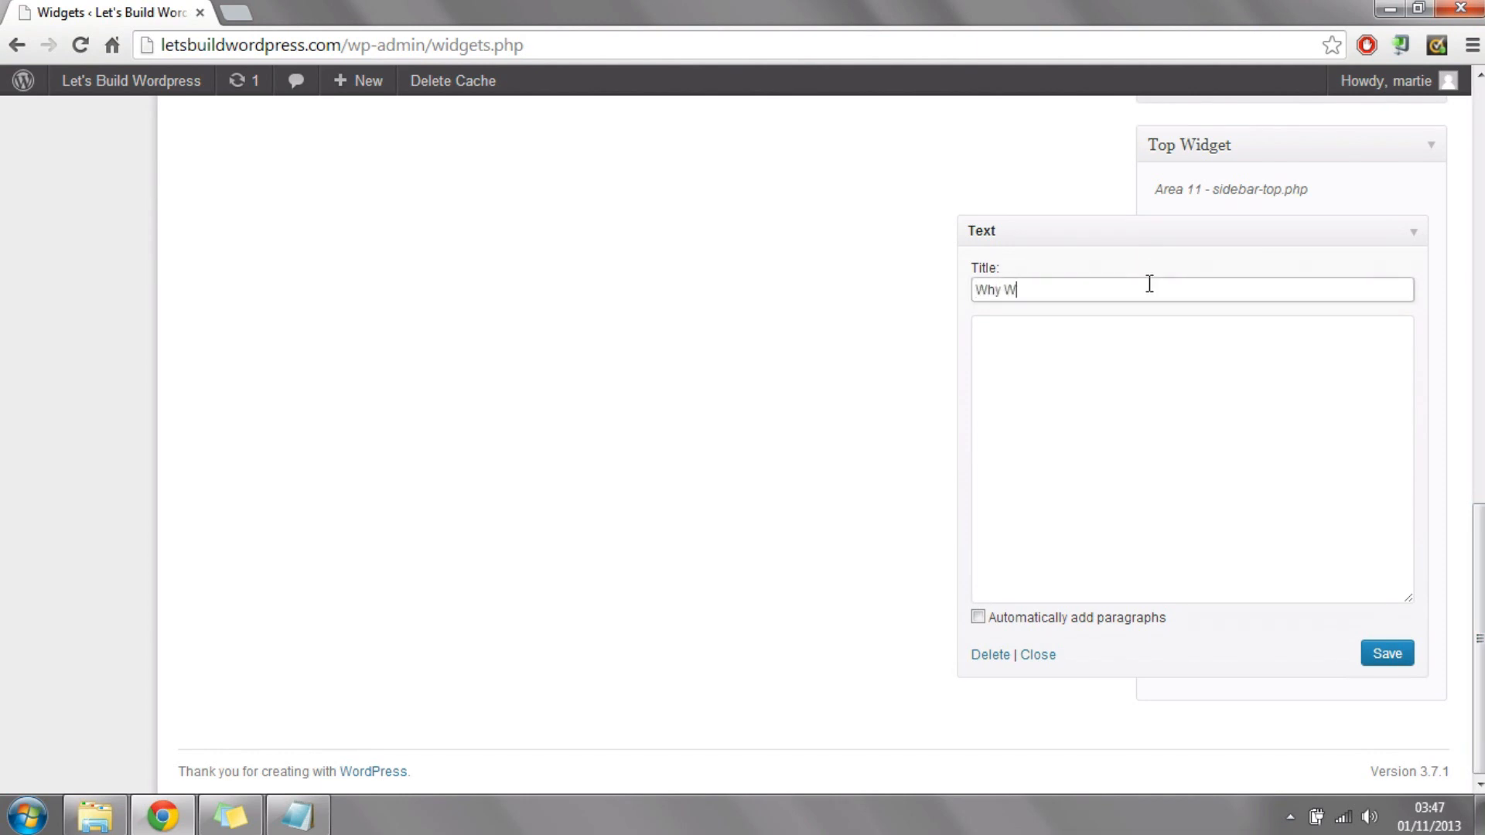
type("Why Wordpress?")
Step: Copy the paragraph beginning "Wordpress is a website building platform" from the sticky notes into the widget's content and save the widget
left_click(1135, 400)
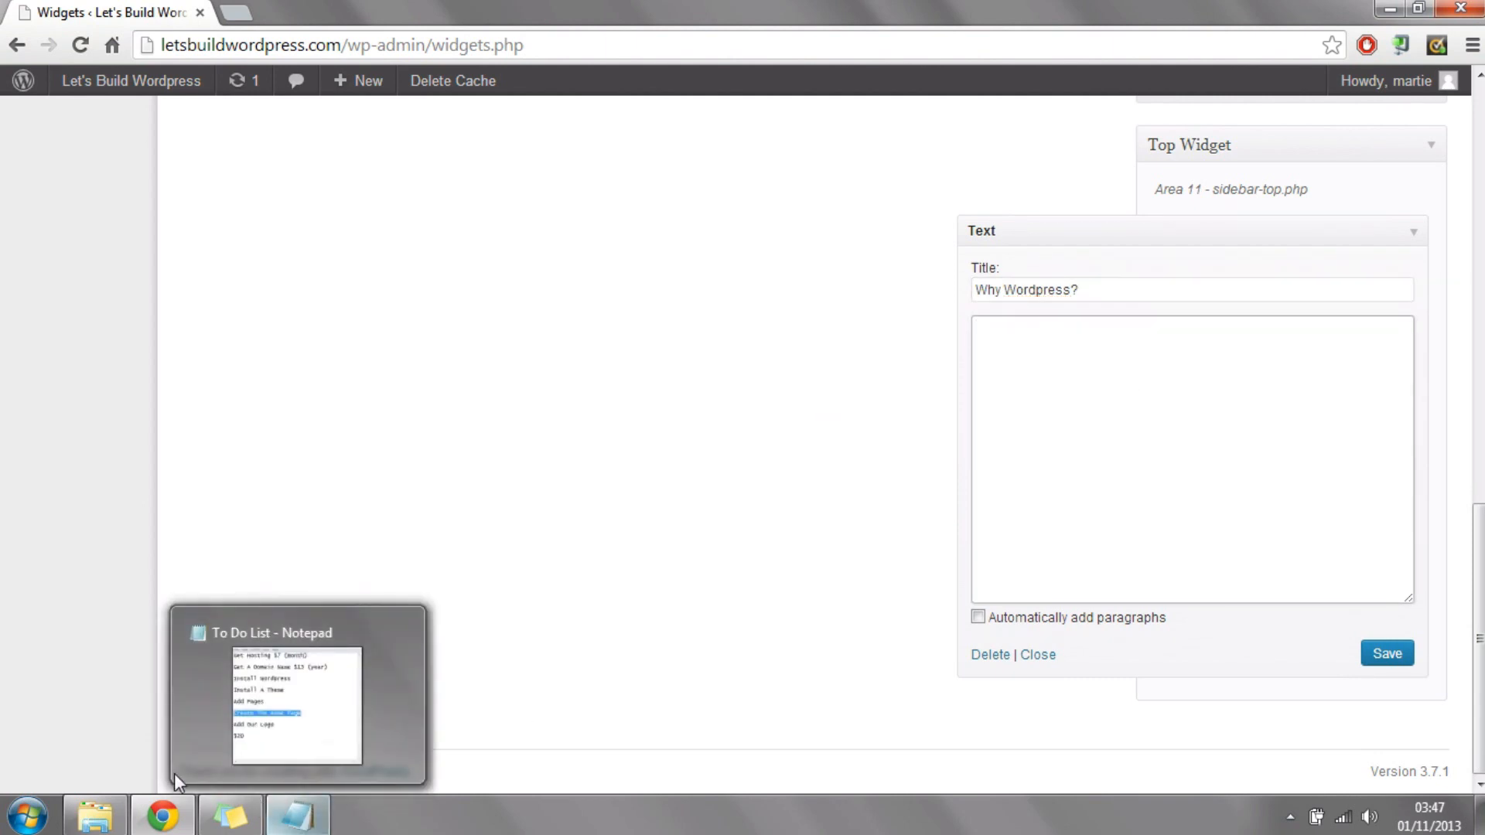
left_click(227, 820)
right_click(627, 407)
left_click(673, 448)
key("alt+Tab")
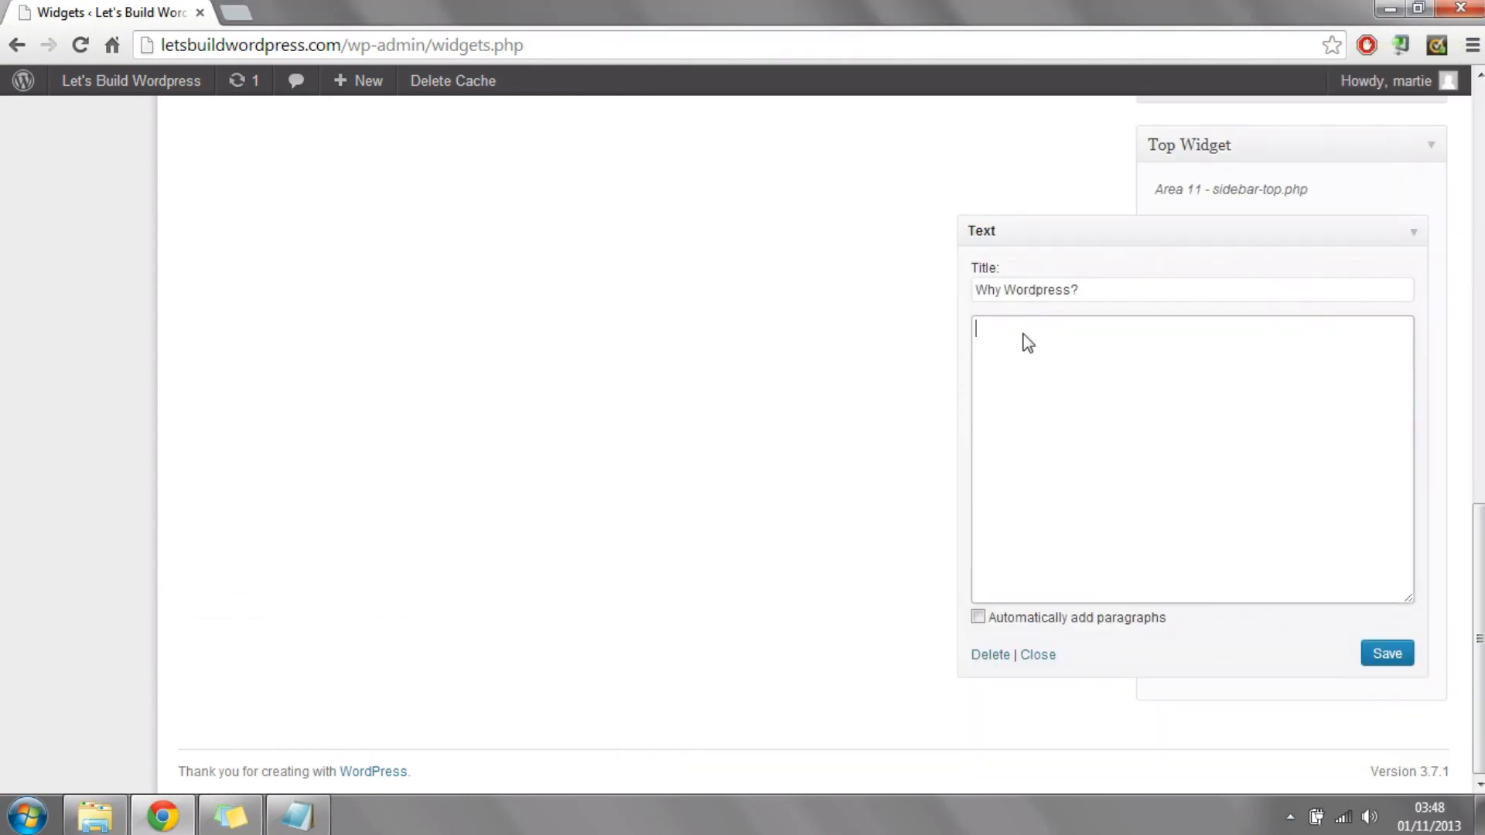
right_click(1023, 333)
left_click(1084, 462)
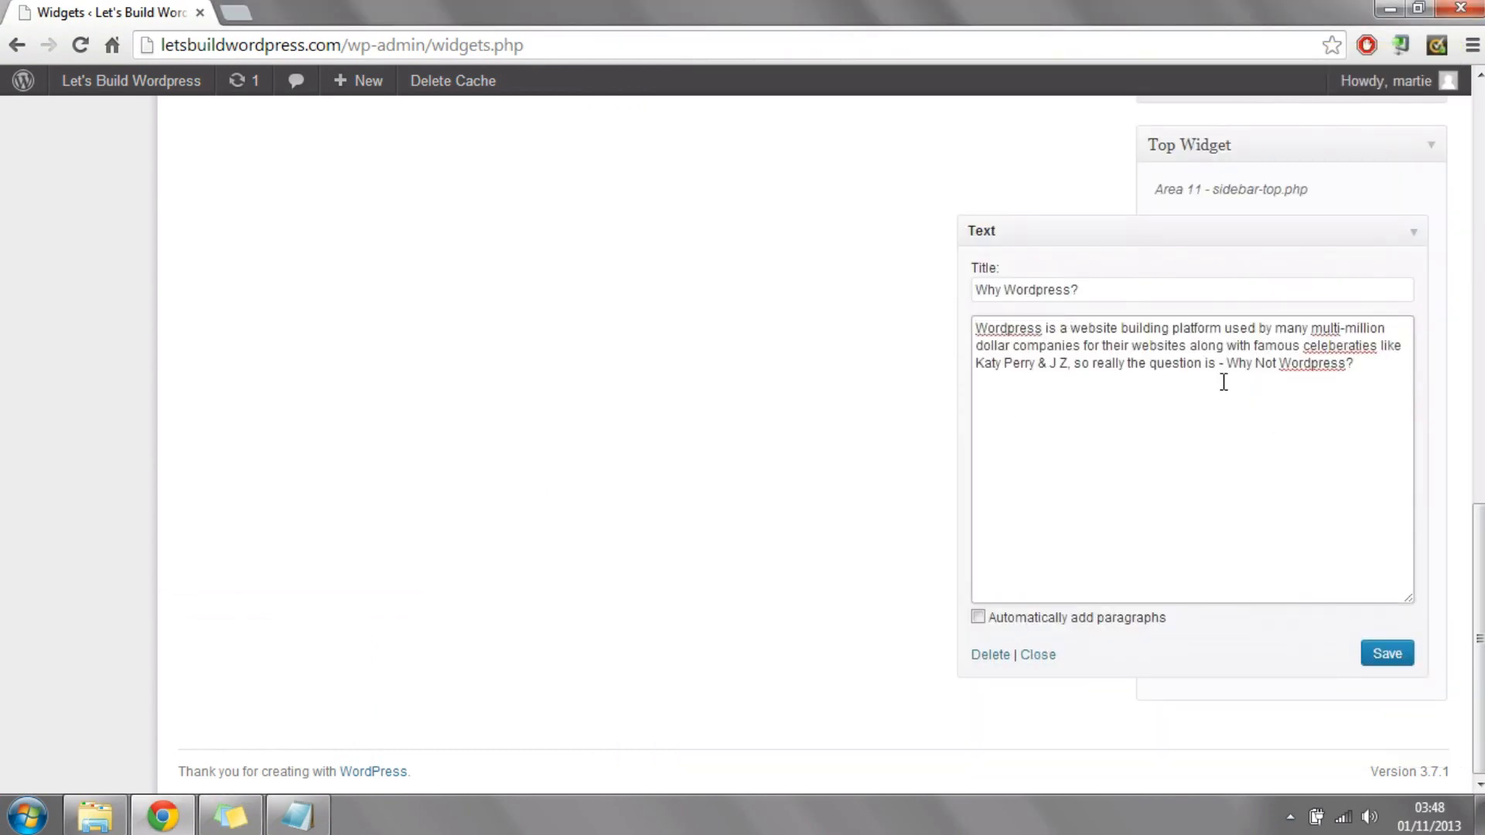
left_click(1386, 650)
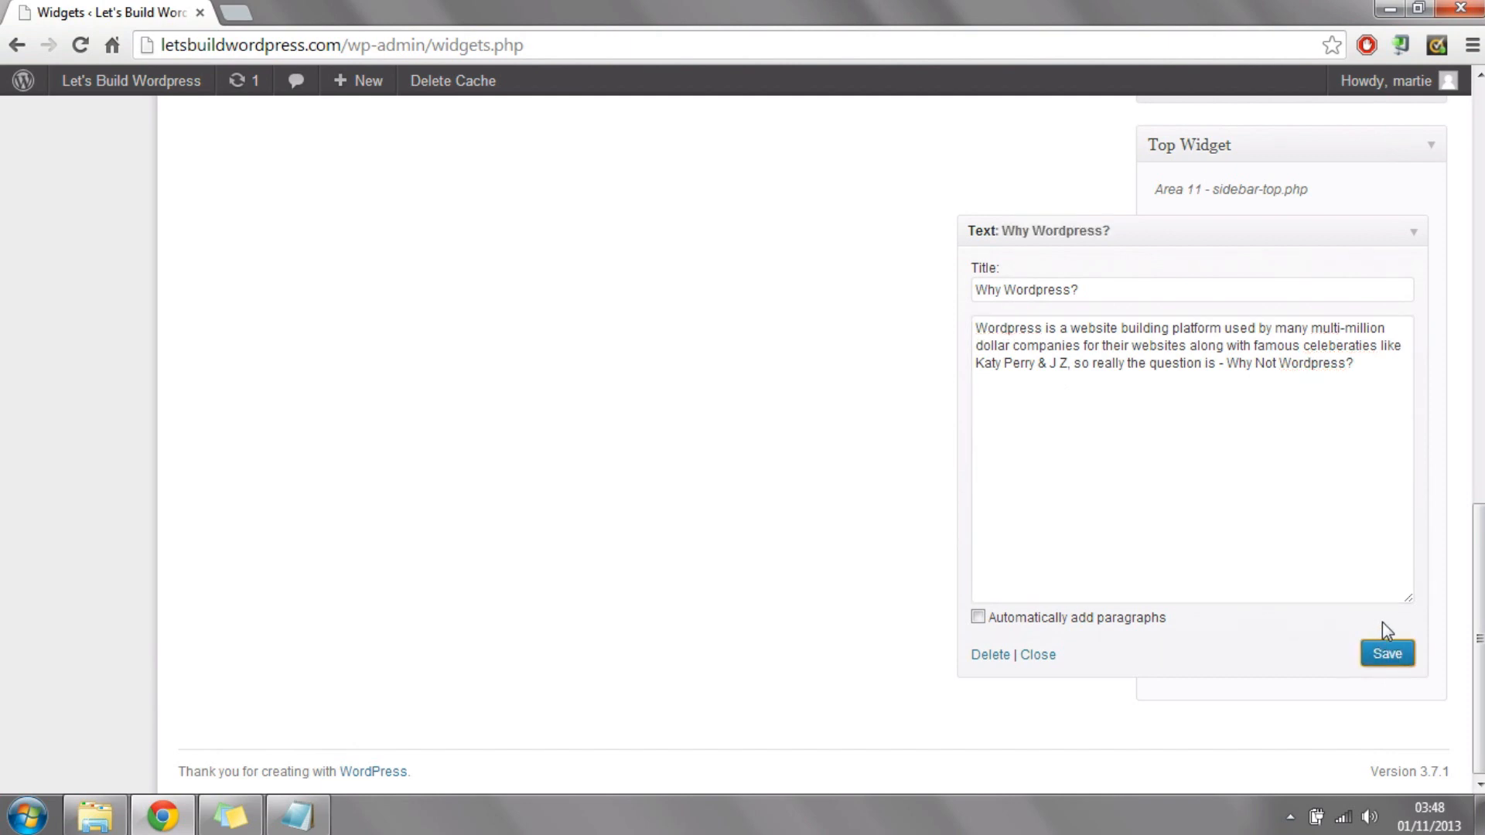
Step: Visit the live home page and check the header text and the three home widgets
mouse_move(122, 90)
left_click(106, 118)
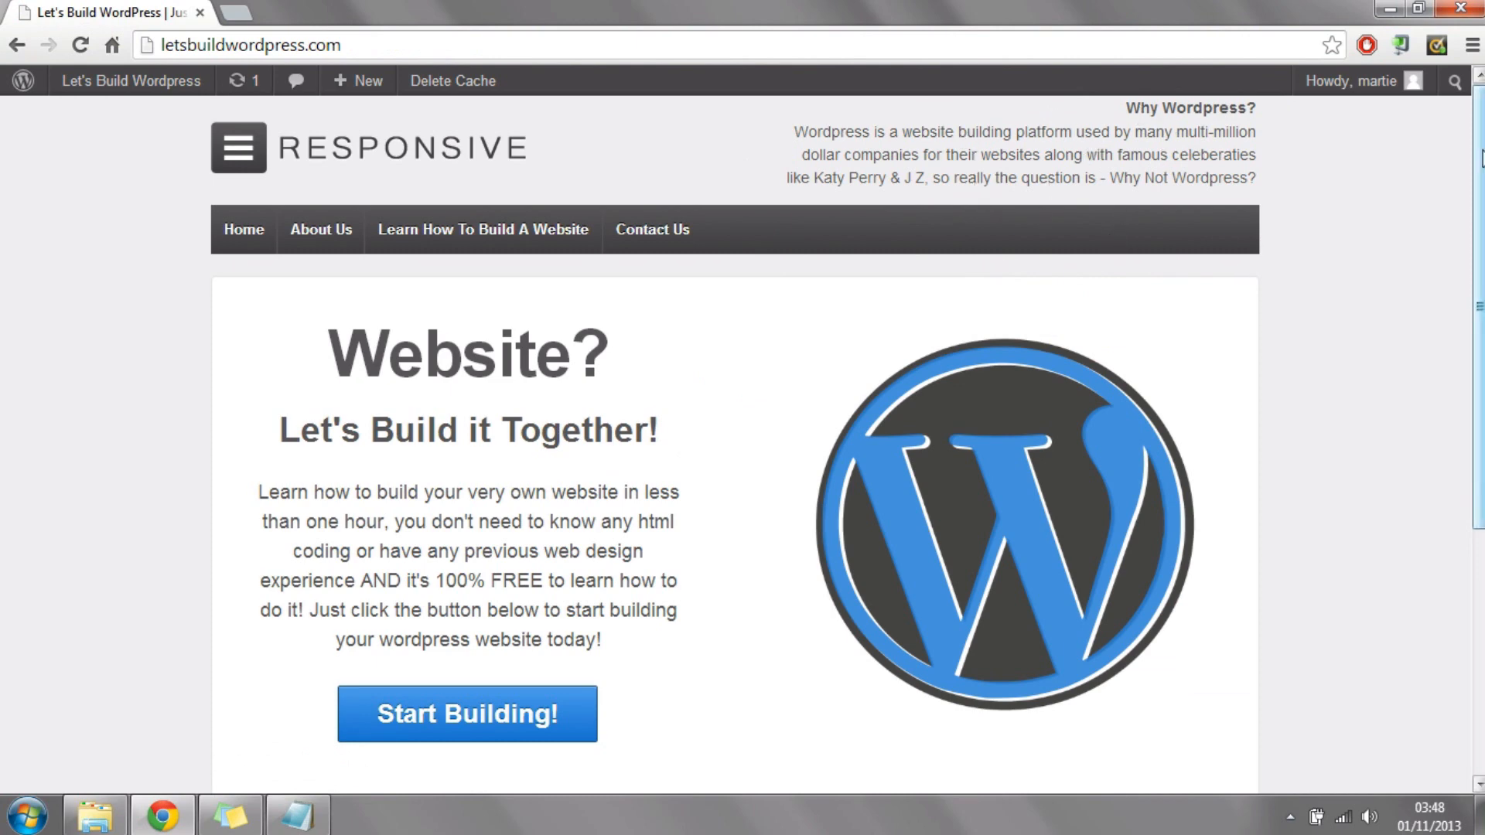
scroll(1452, 308, "down", 5)
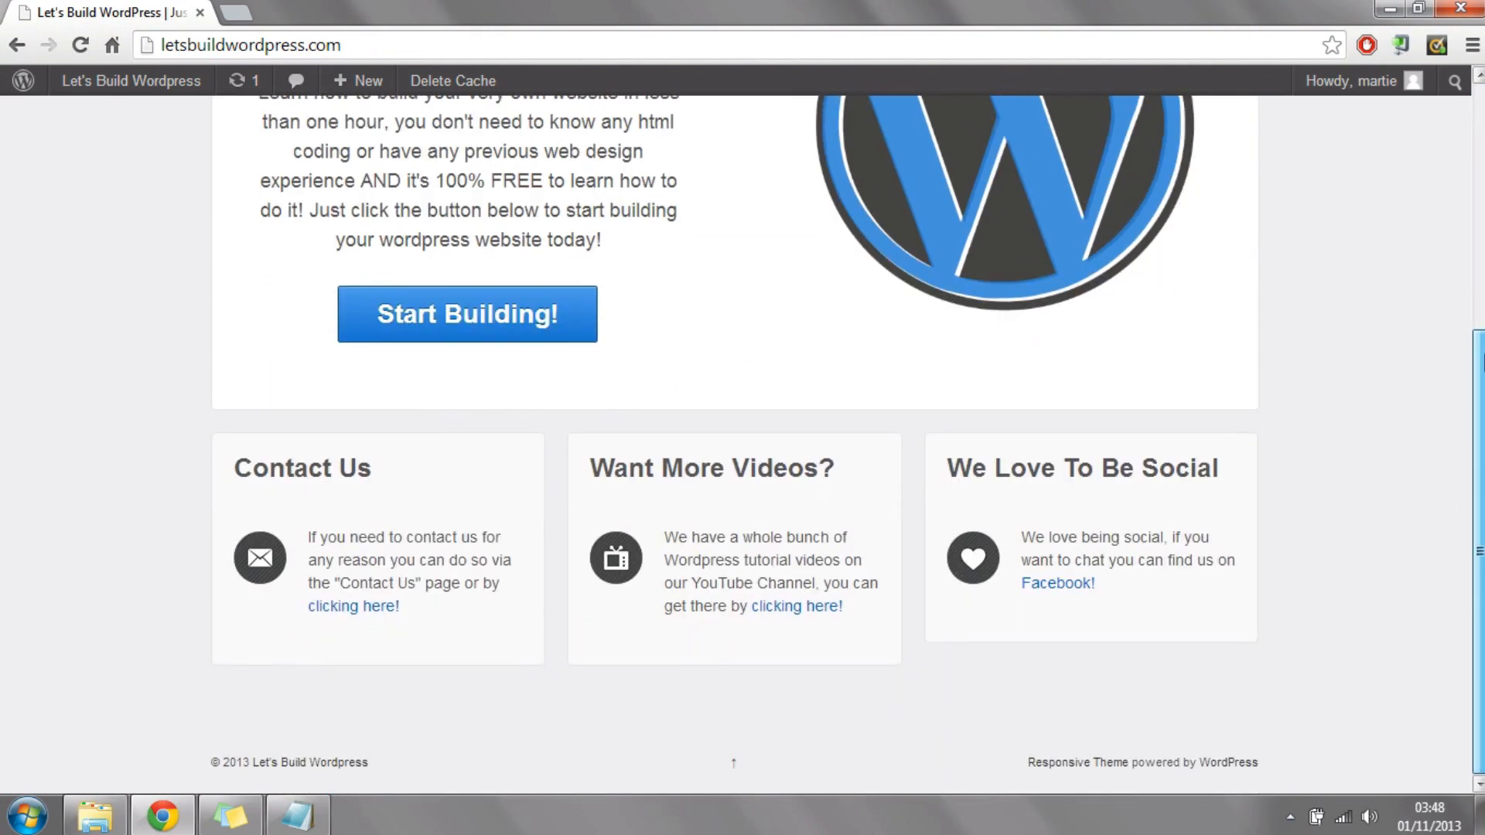
scroll(735, 425, "up", 5)
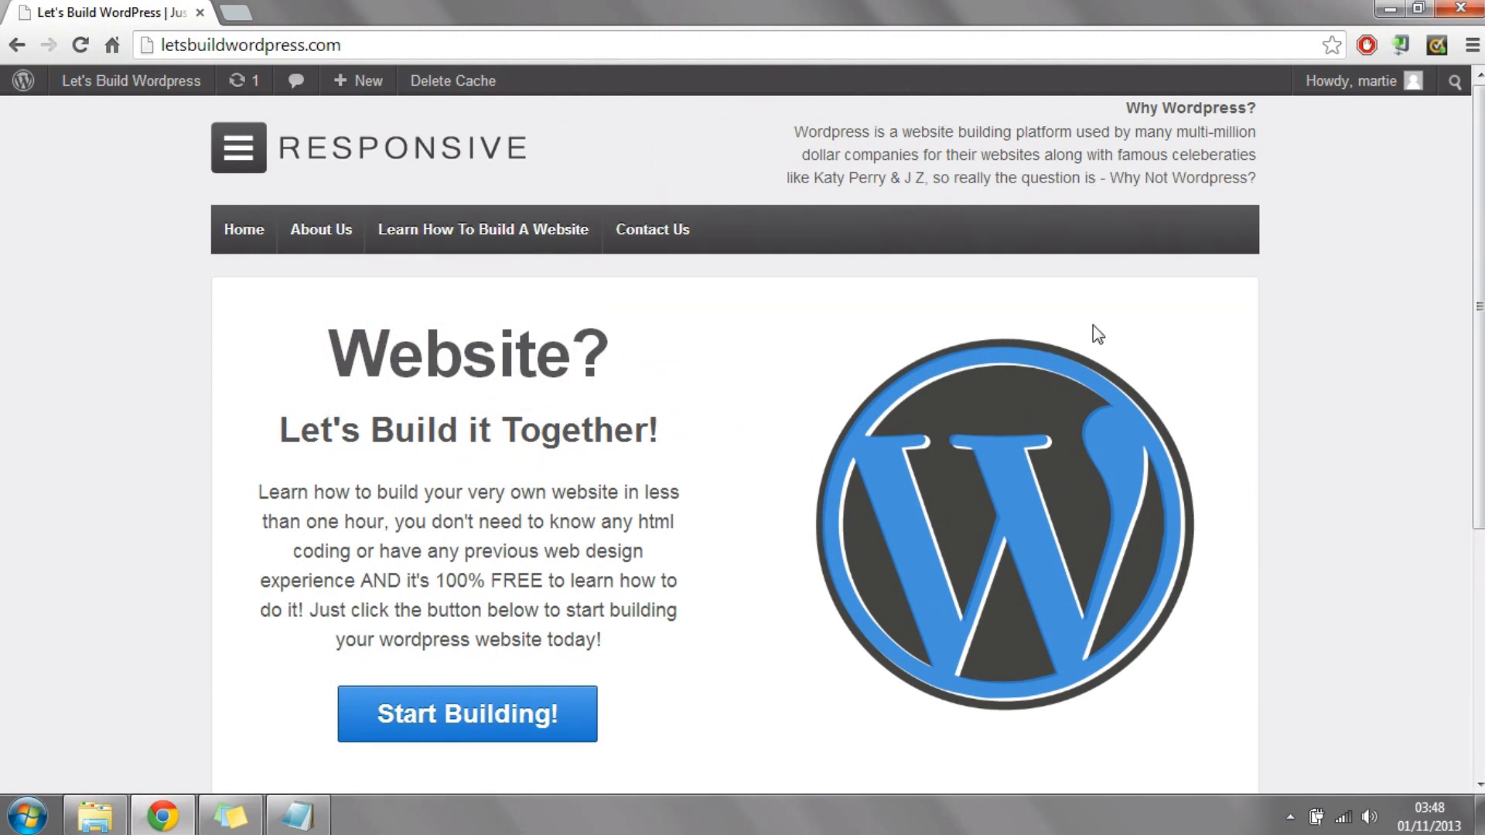
Step: Open the live About Us page and examine its sidebar widgets, including Recent Posts and Recent Comments
left_click(341, 230)
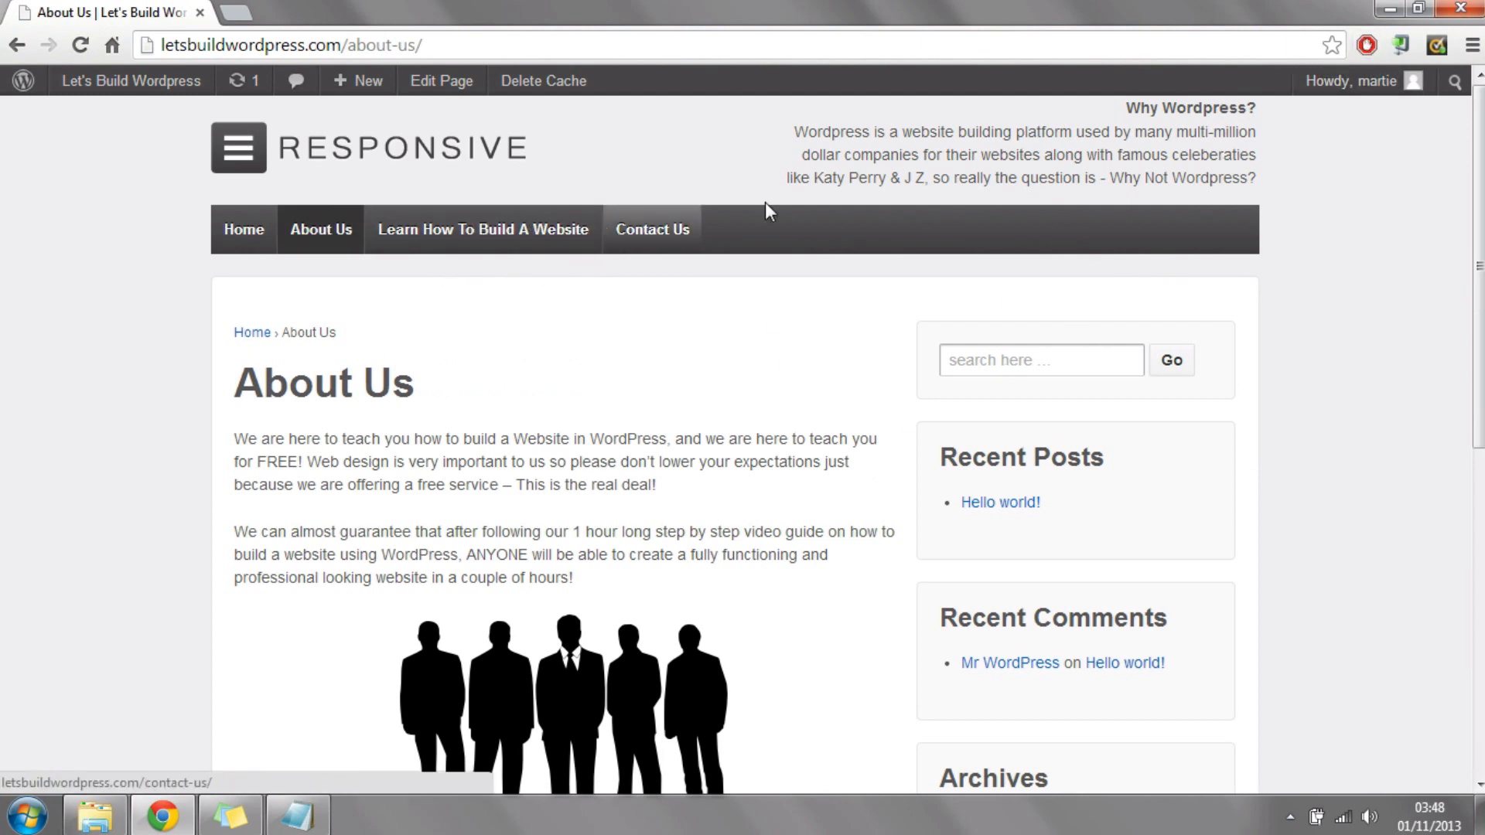
scroll(587, 248, "down", 3)
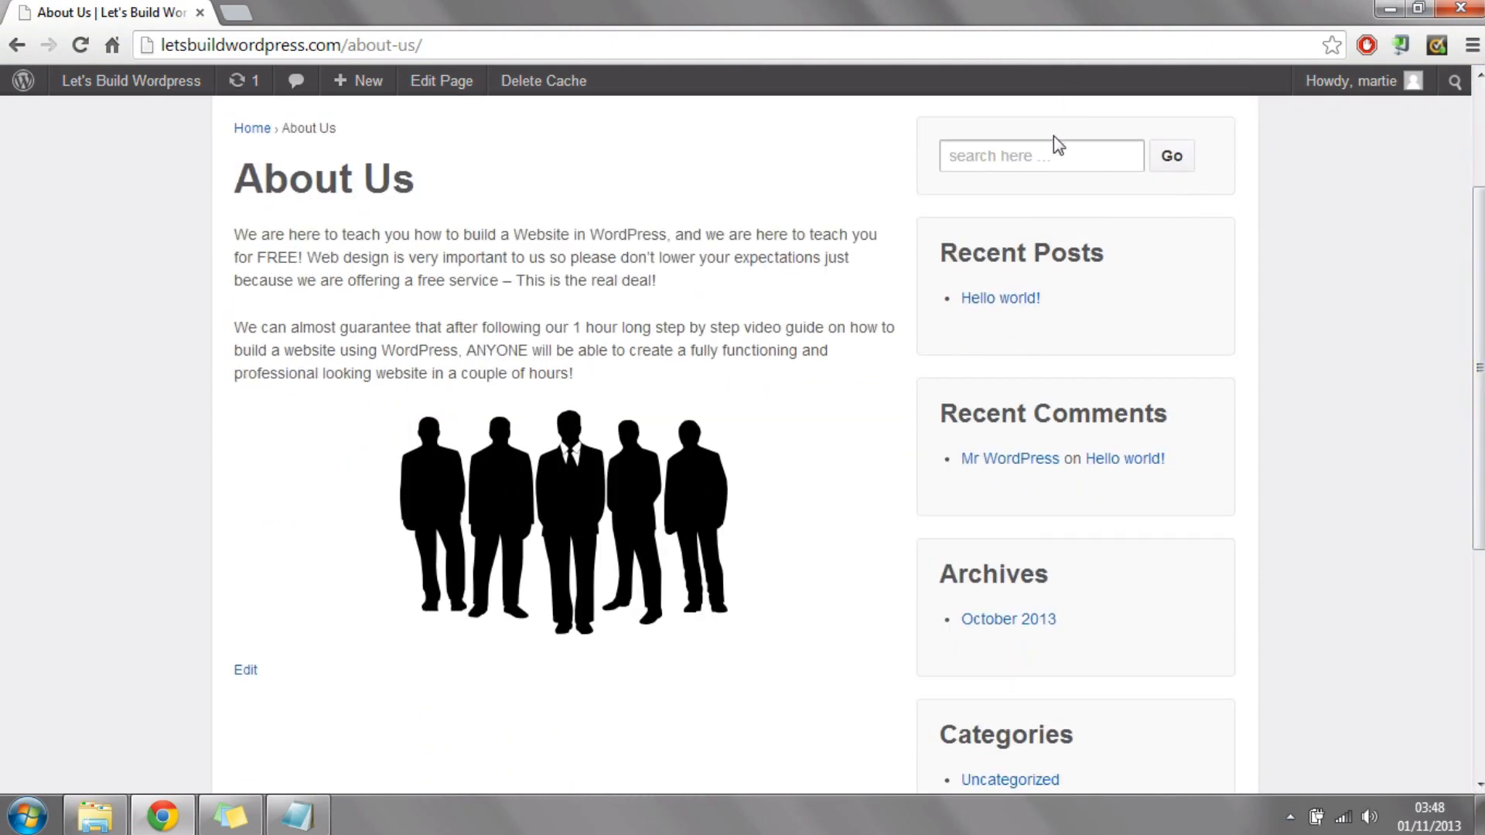
scroll(1482, 487, "down", 5)
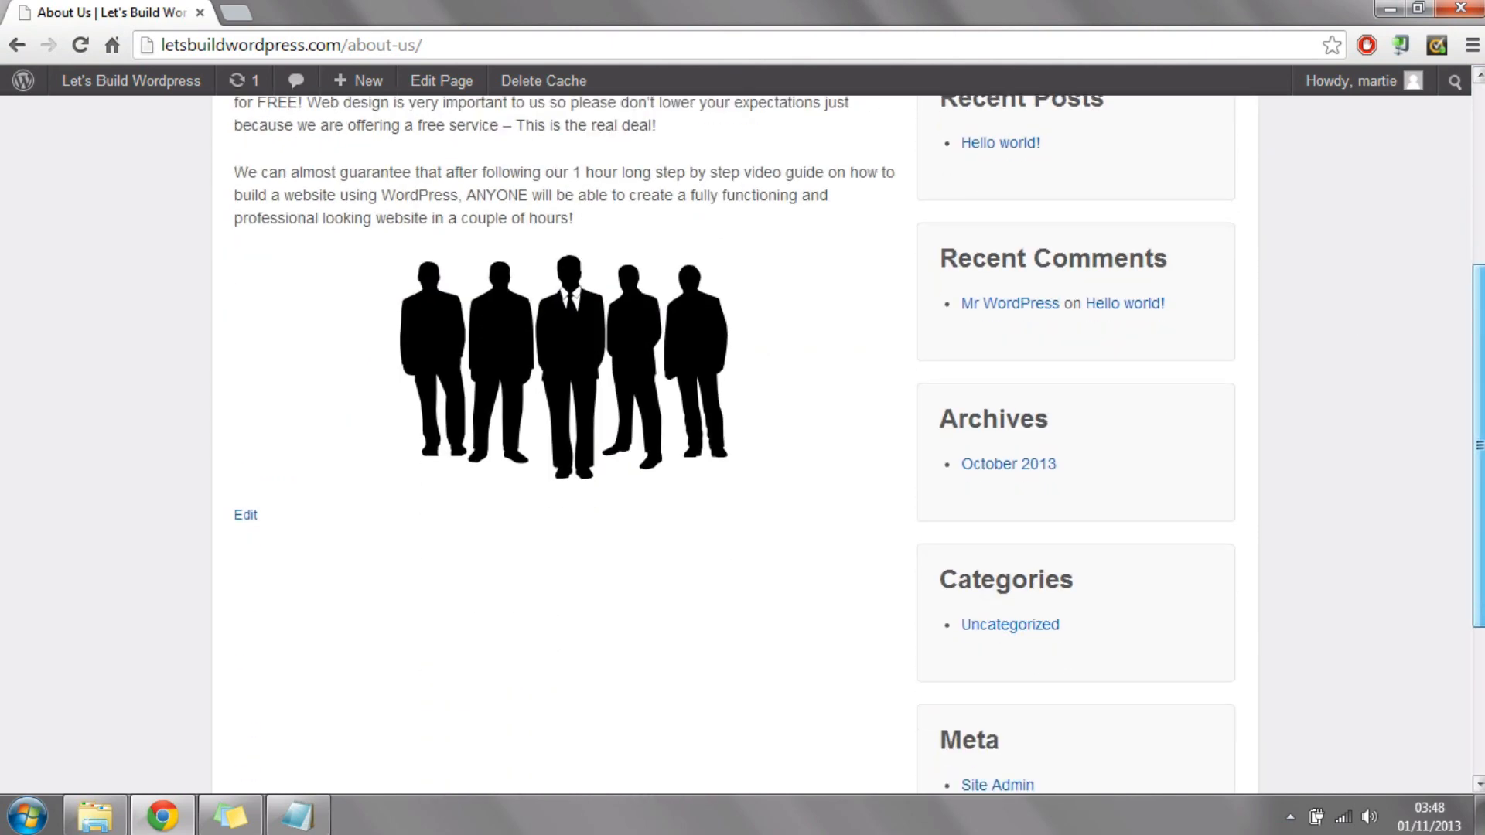
scroll(1482, 488, "up", 6)
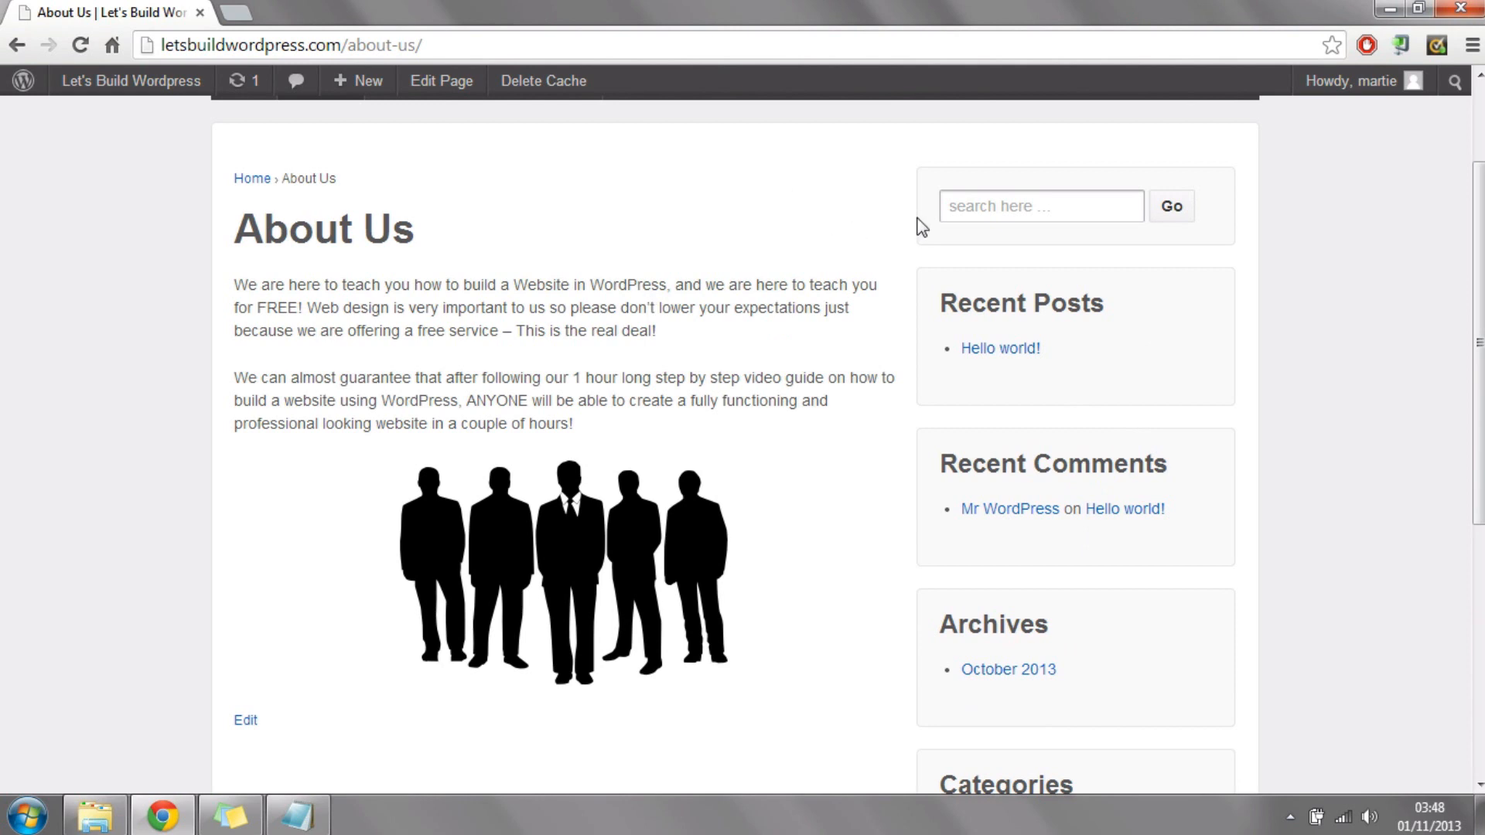
left_click_drag(1083, 308, 973, 308)
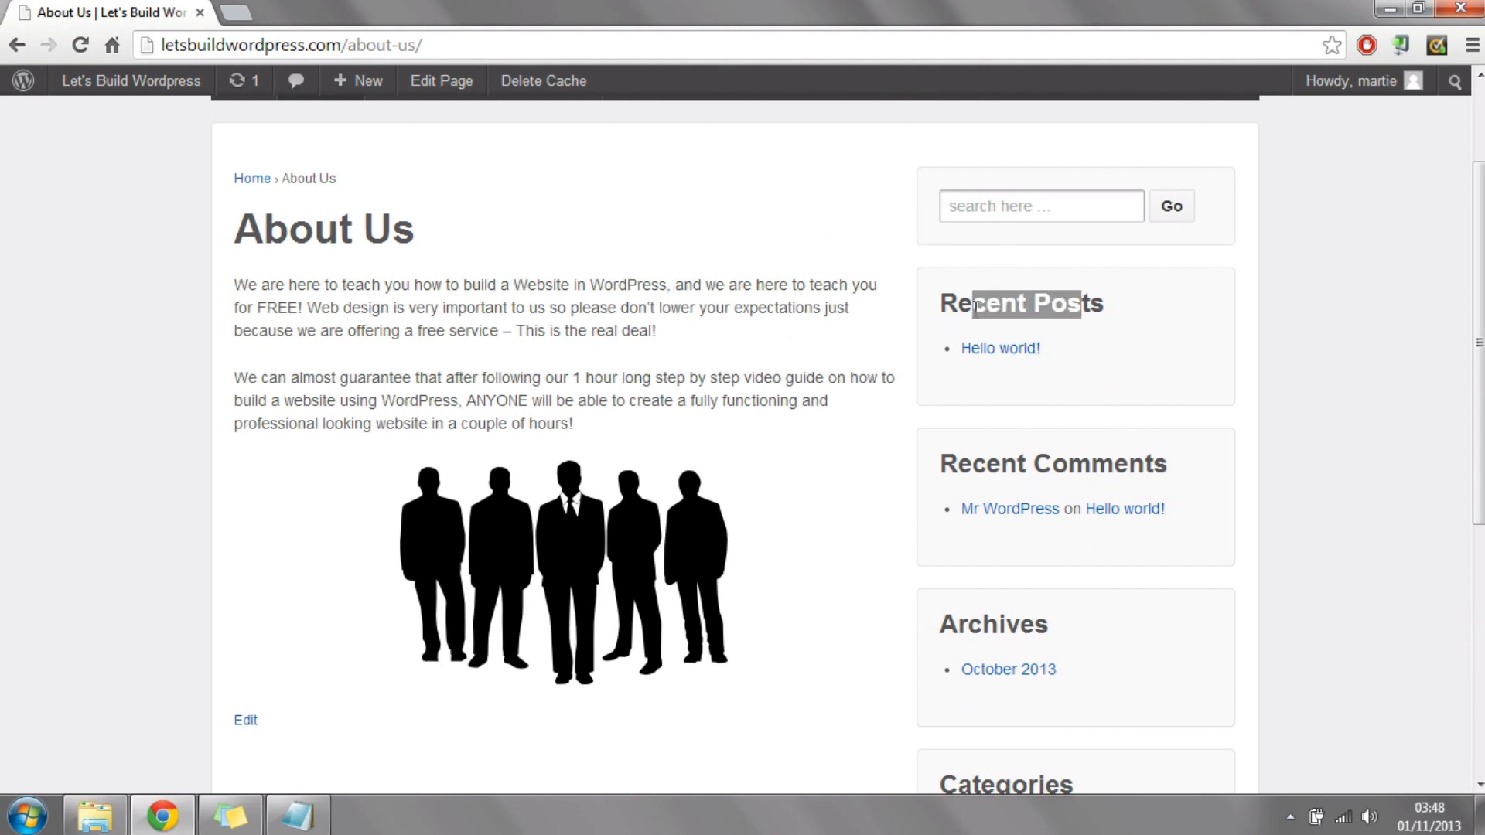
left_click_drag(1184, 464, 991, 464)
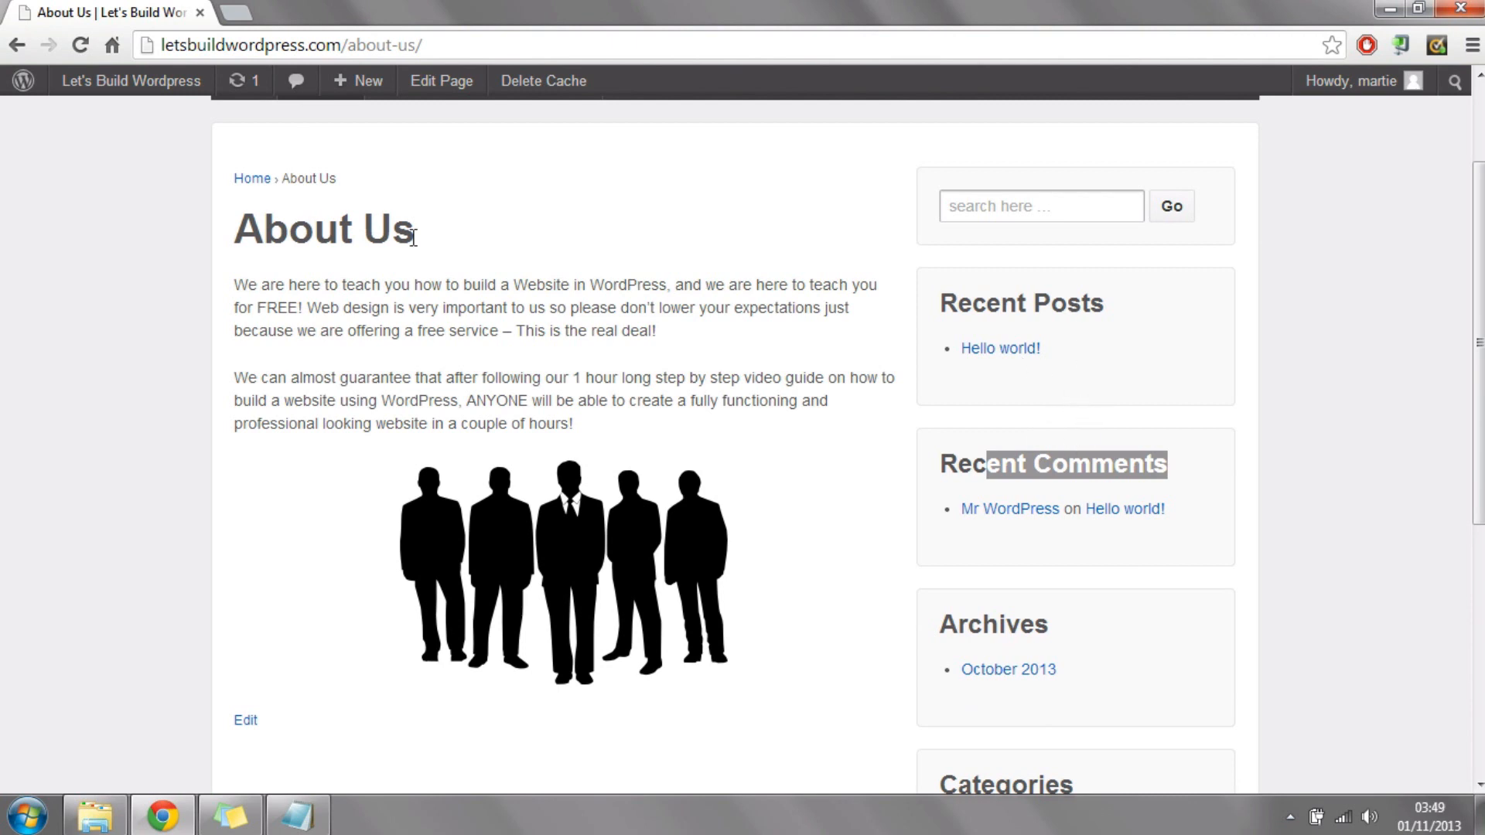
Step: Return to the dashboard and open the widget management page with the Main Sidebar area
mouse_move(131, 80)
left_click(112, 122)
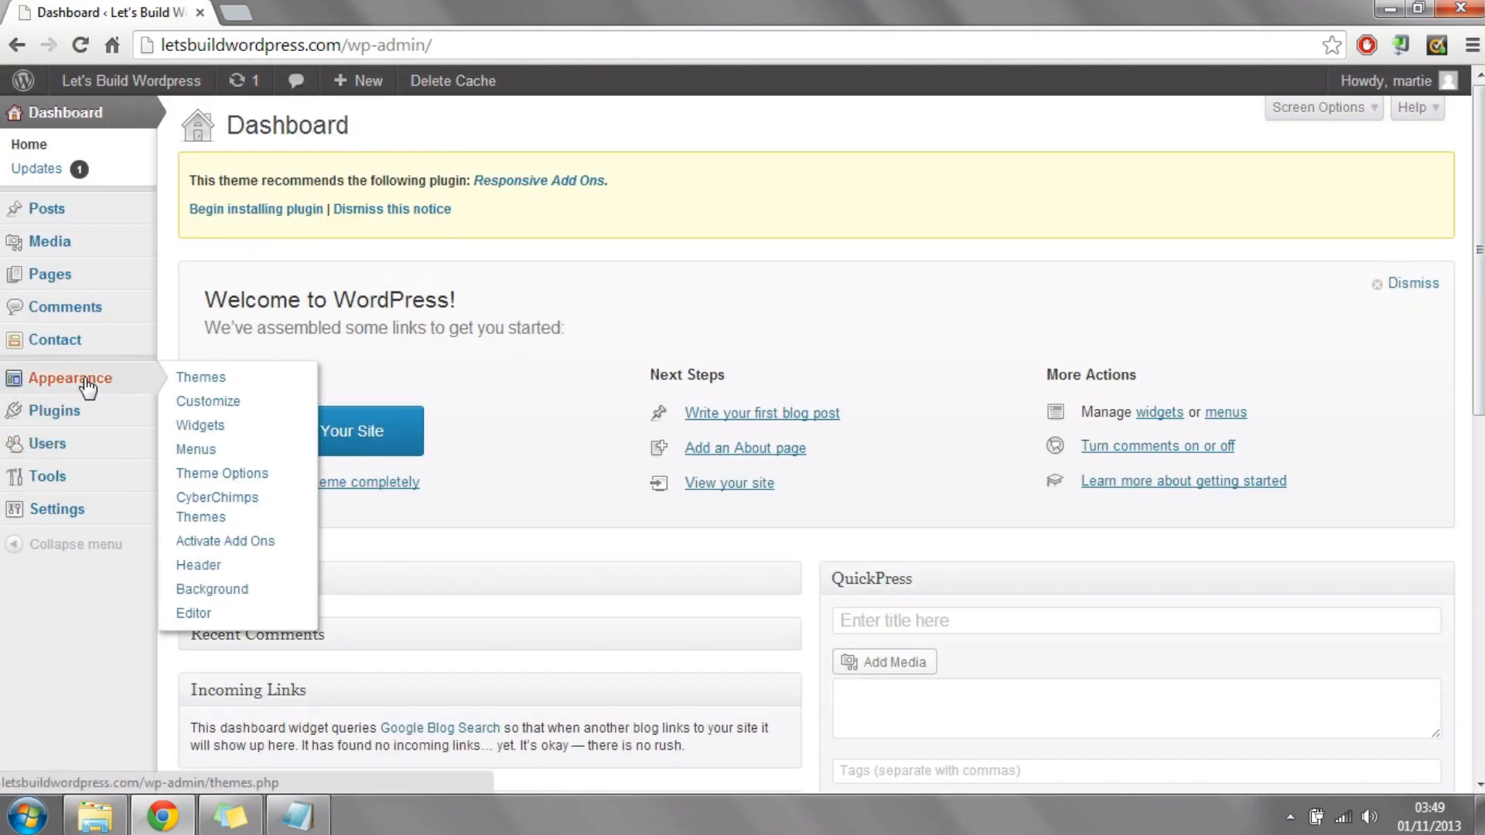
left_click(88, 387)
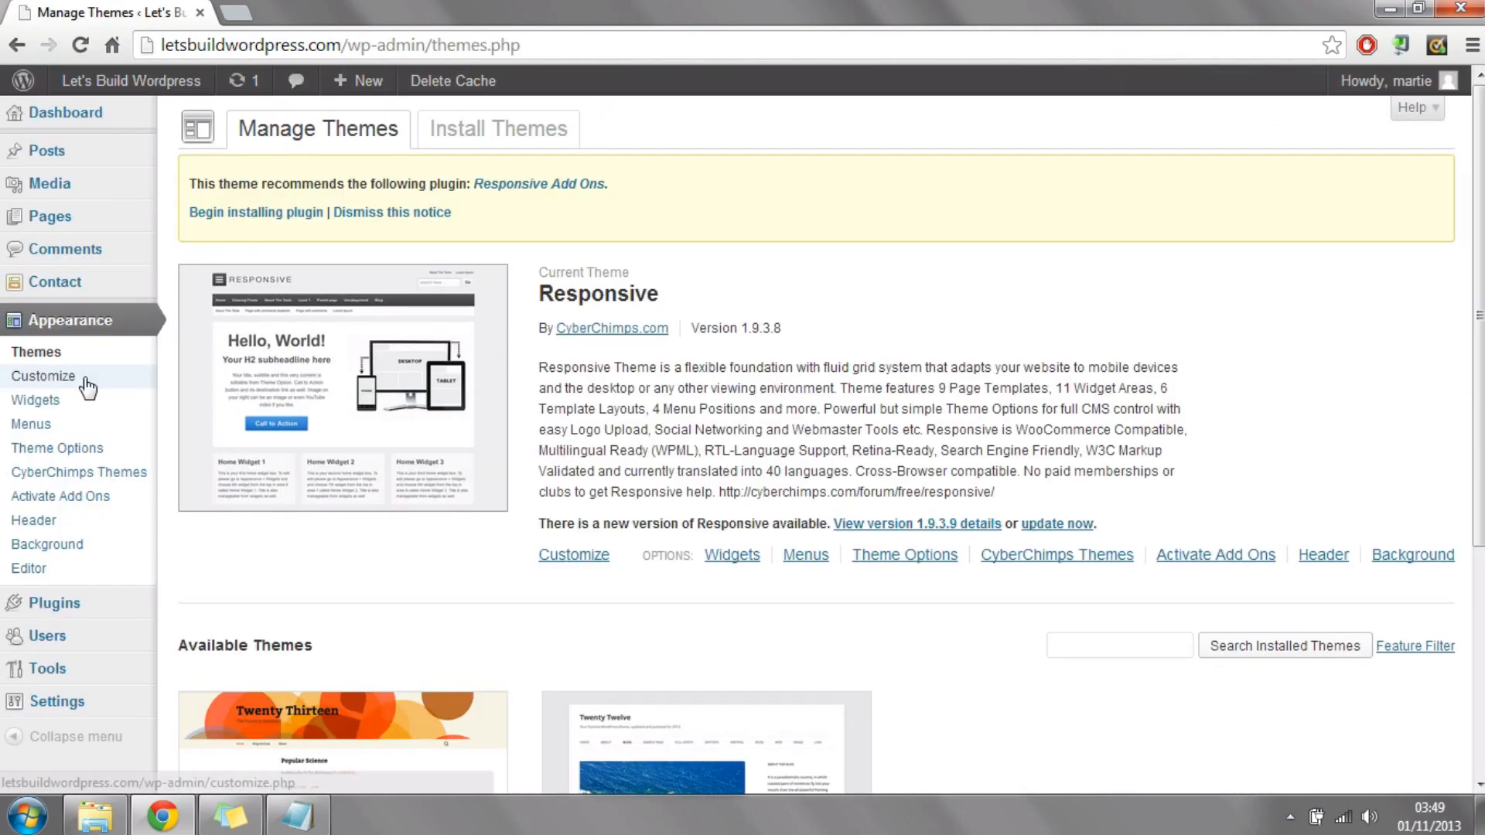
left_click(53, 399)
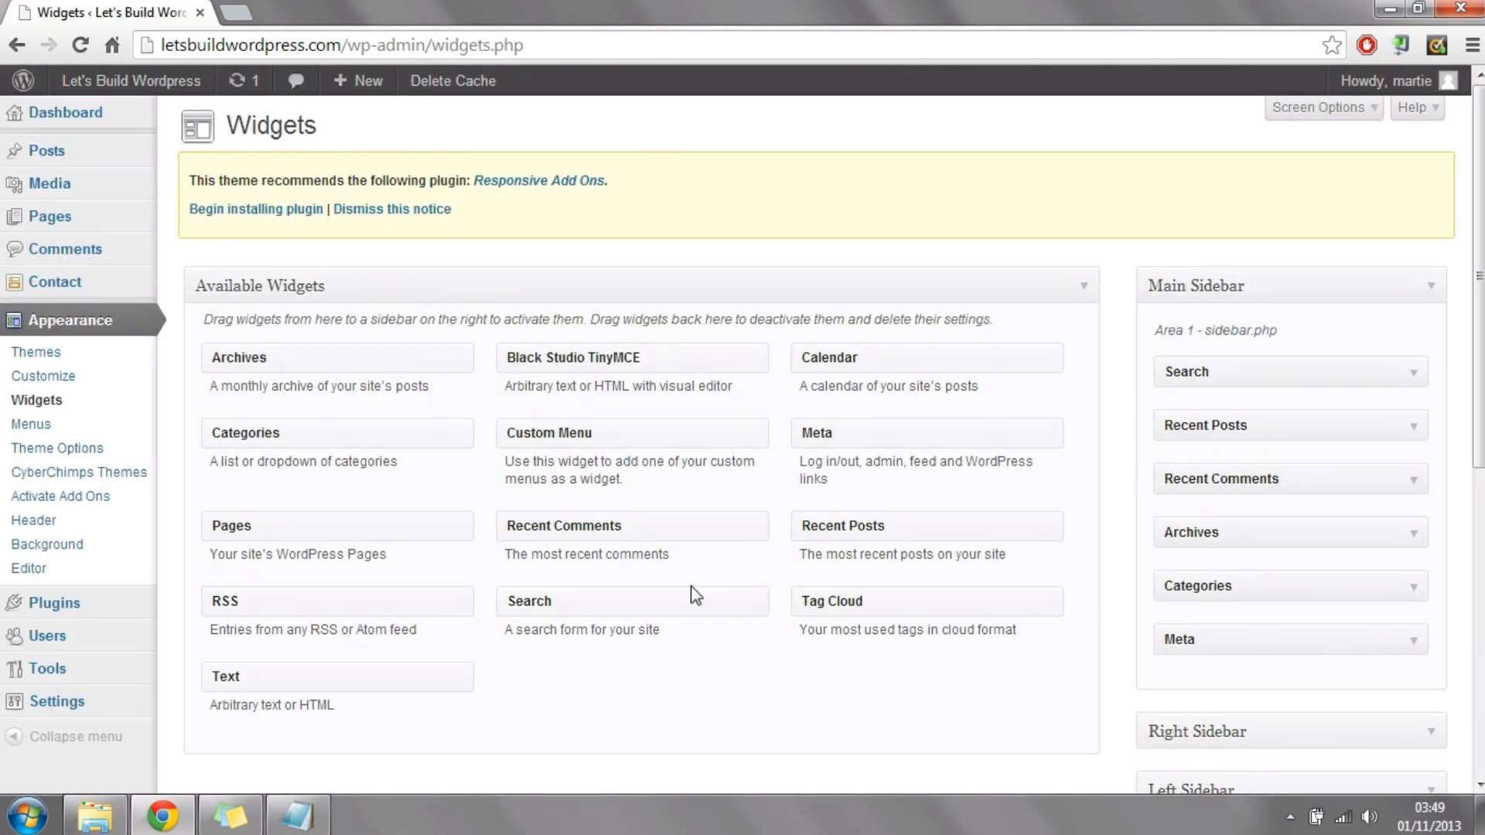
Step: Open letsbuildwordpress.com in a new browser tab and view the sidebar of the Learn How To Build A Website page
left_click(243, 13)
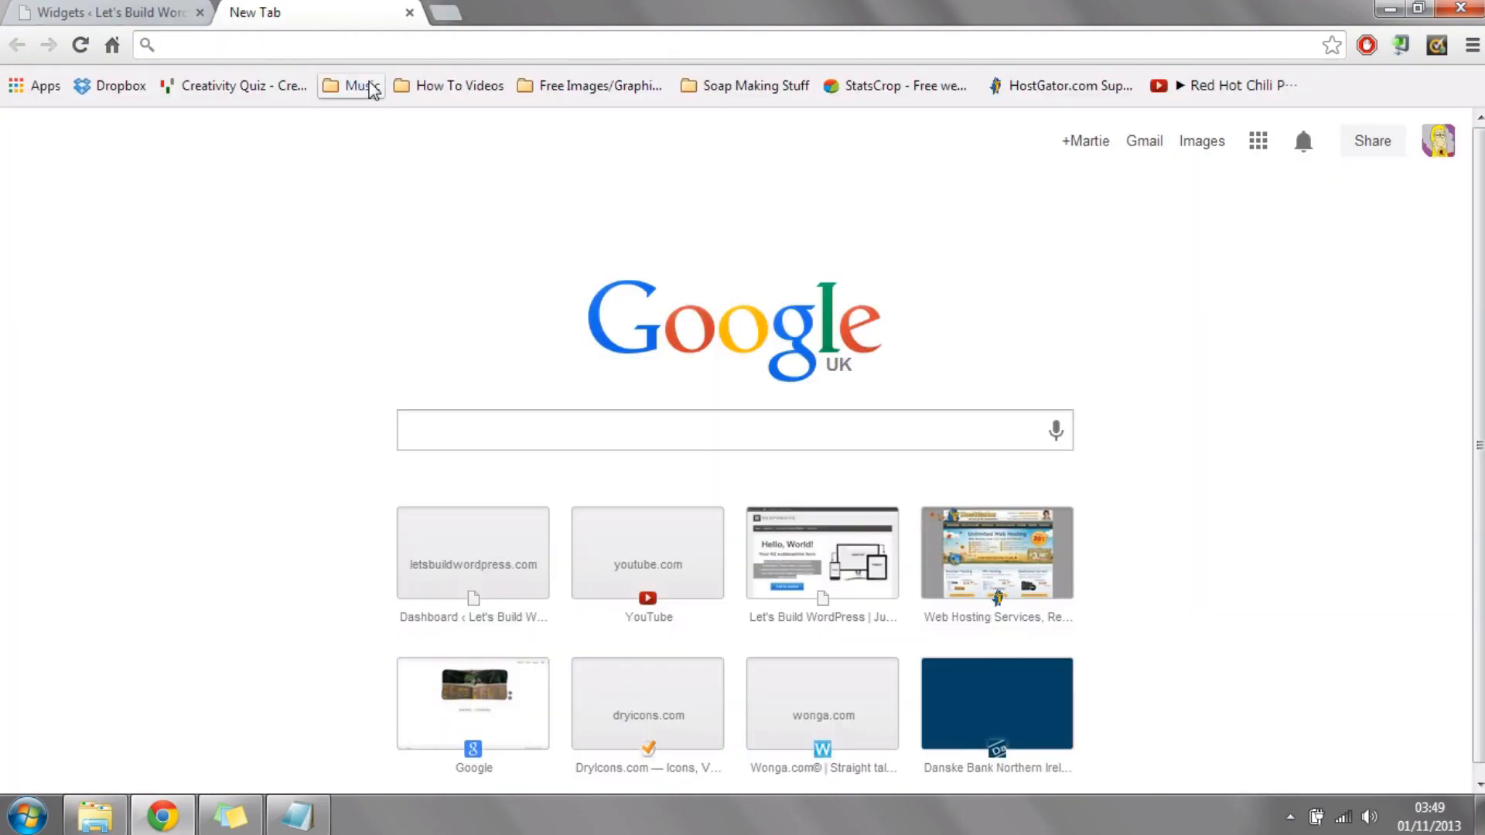
type("letsbuildwordpress.com")
key("Right")
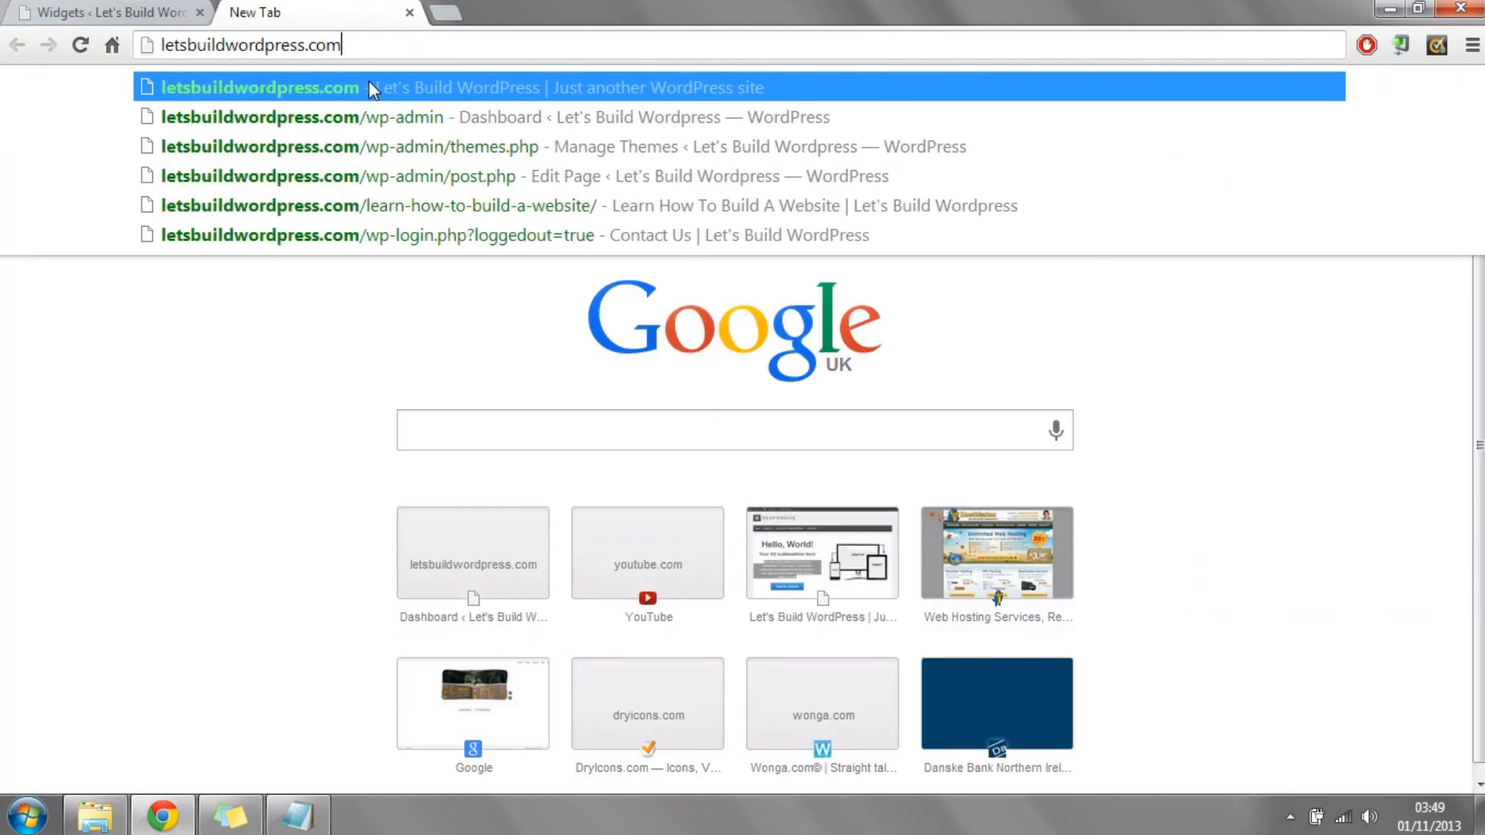
key("Return")
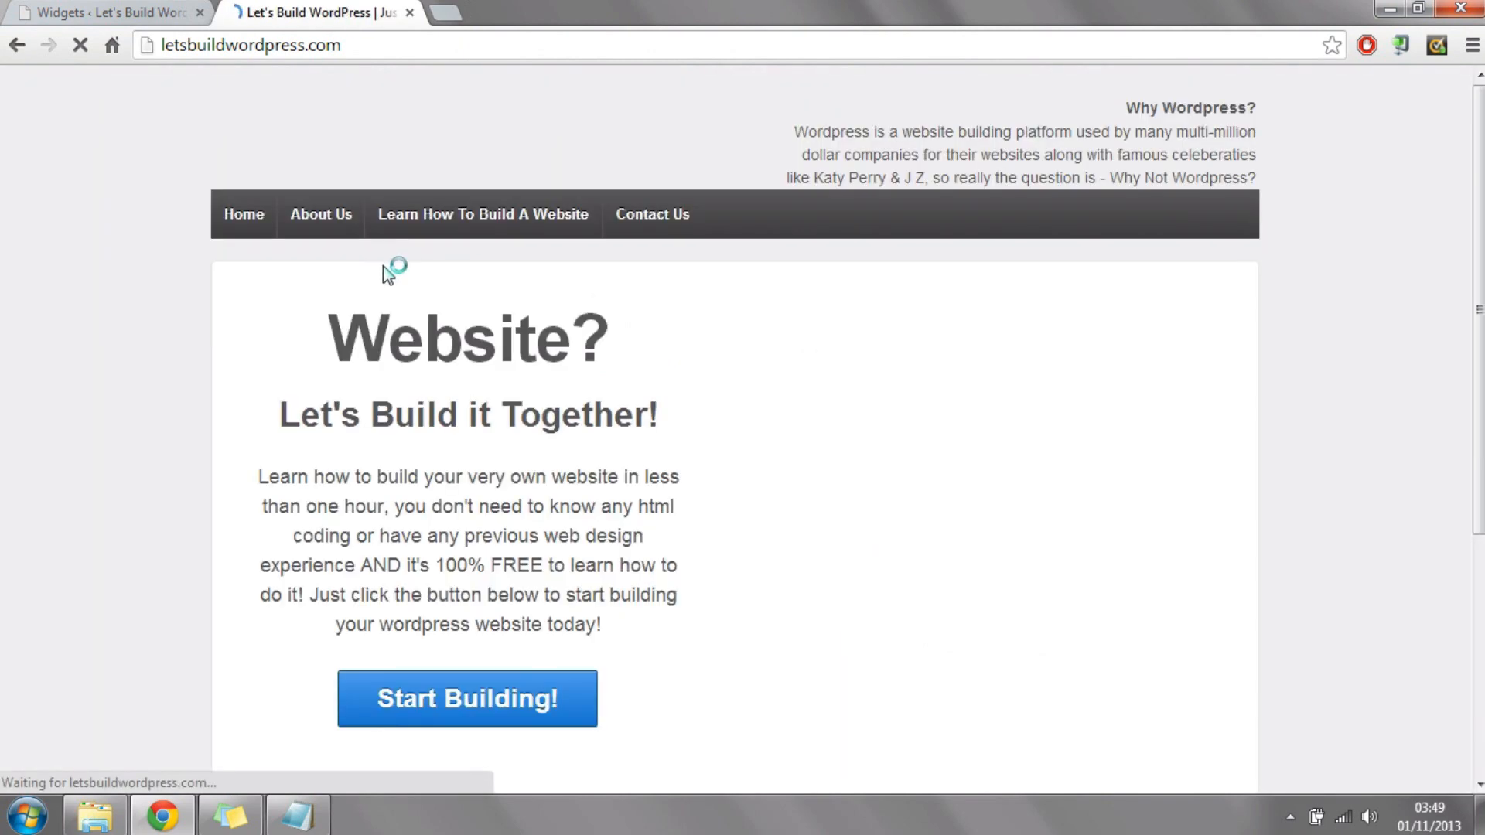
left_click(438, 224)
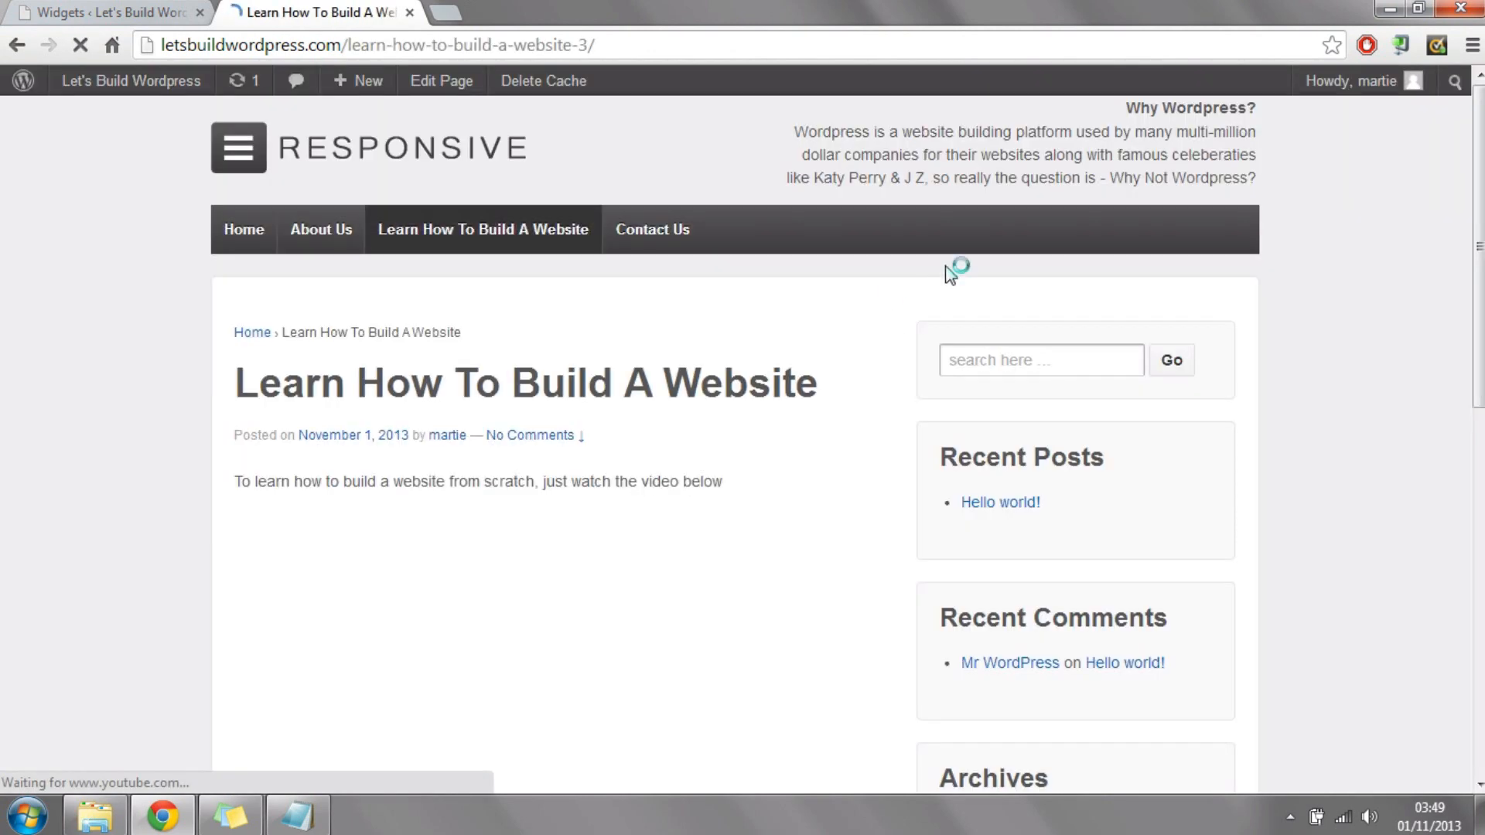
scroll(1141, 392, "down", 3)
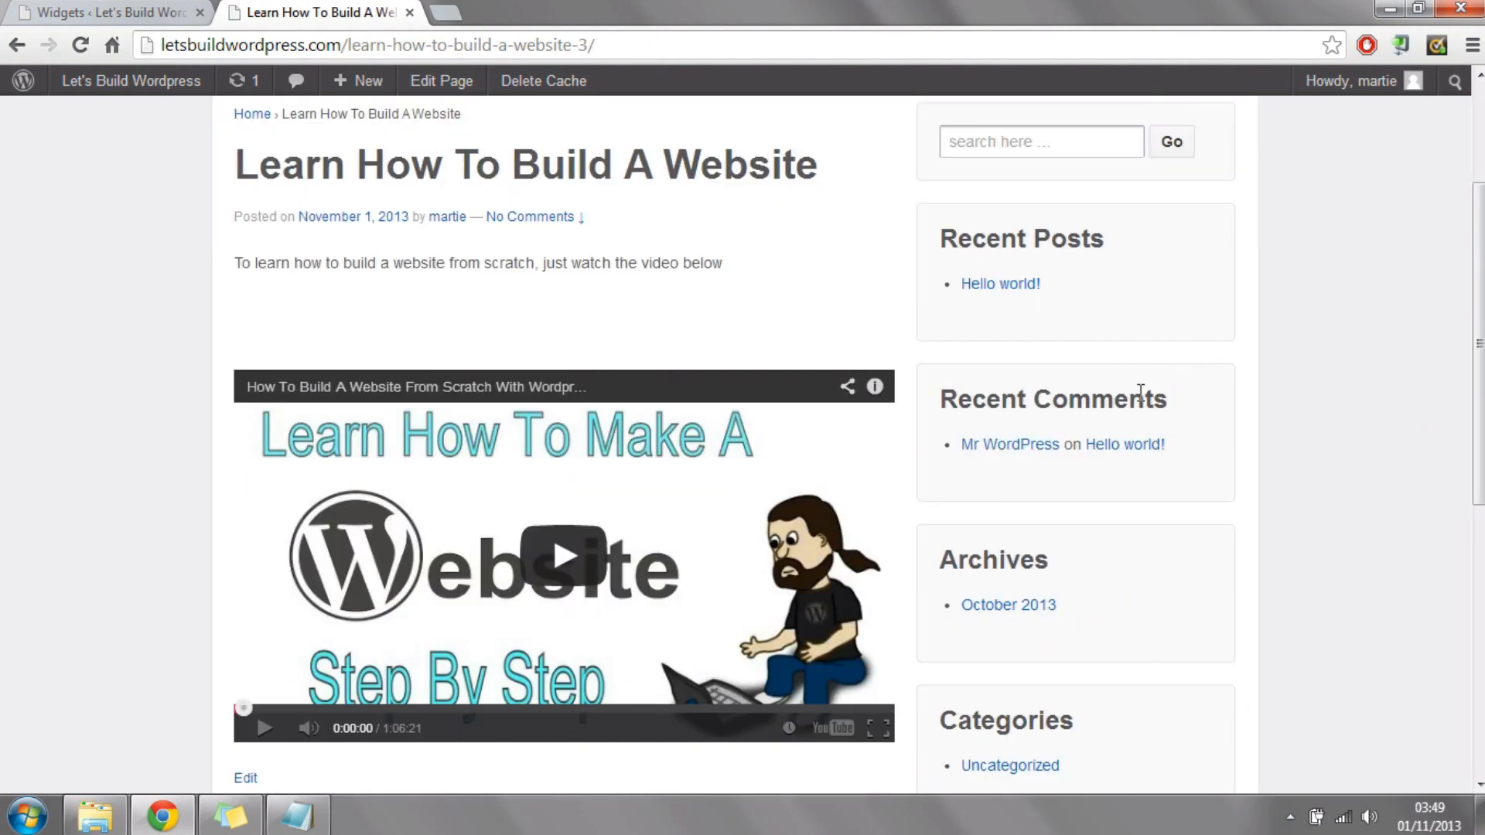
Step: Compare the widgets listed in the Main Sidebar area with the sidebar shown on the live Learn How To Build A Website page
left_click(94, 14)
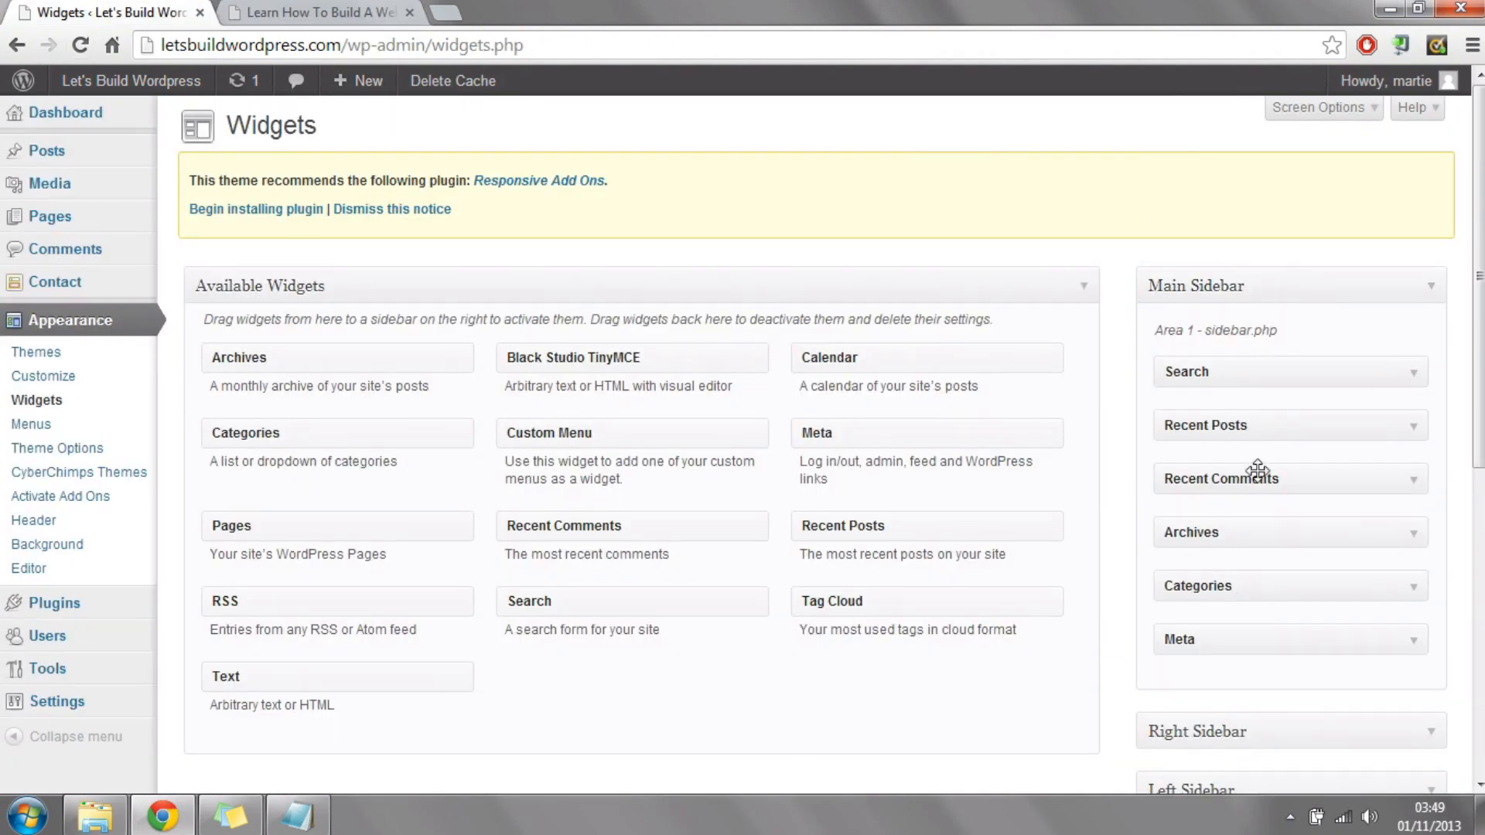
left_click_drag(1480, 286, 1480, 387)
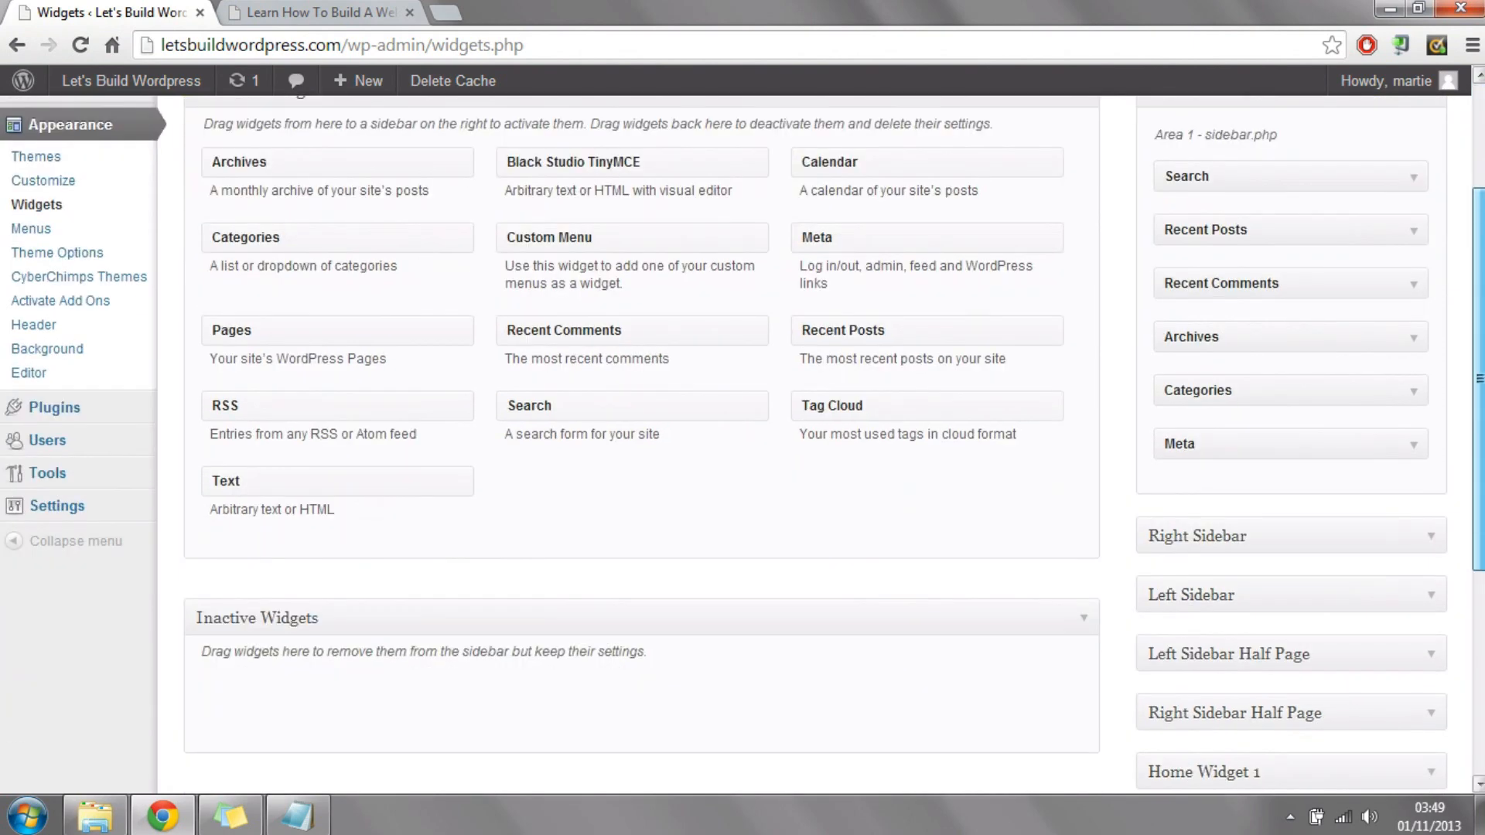
left_click(275, 9)
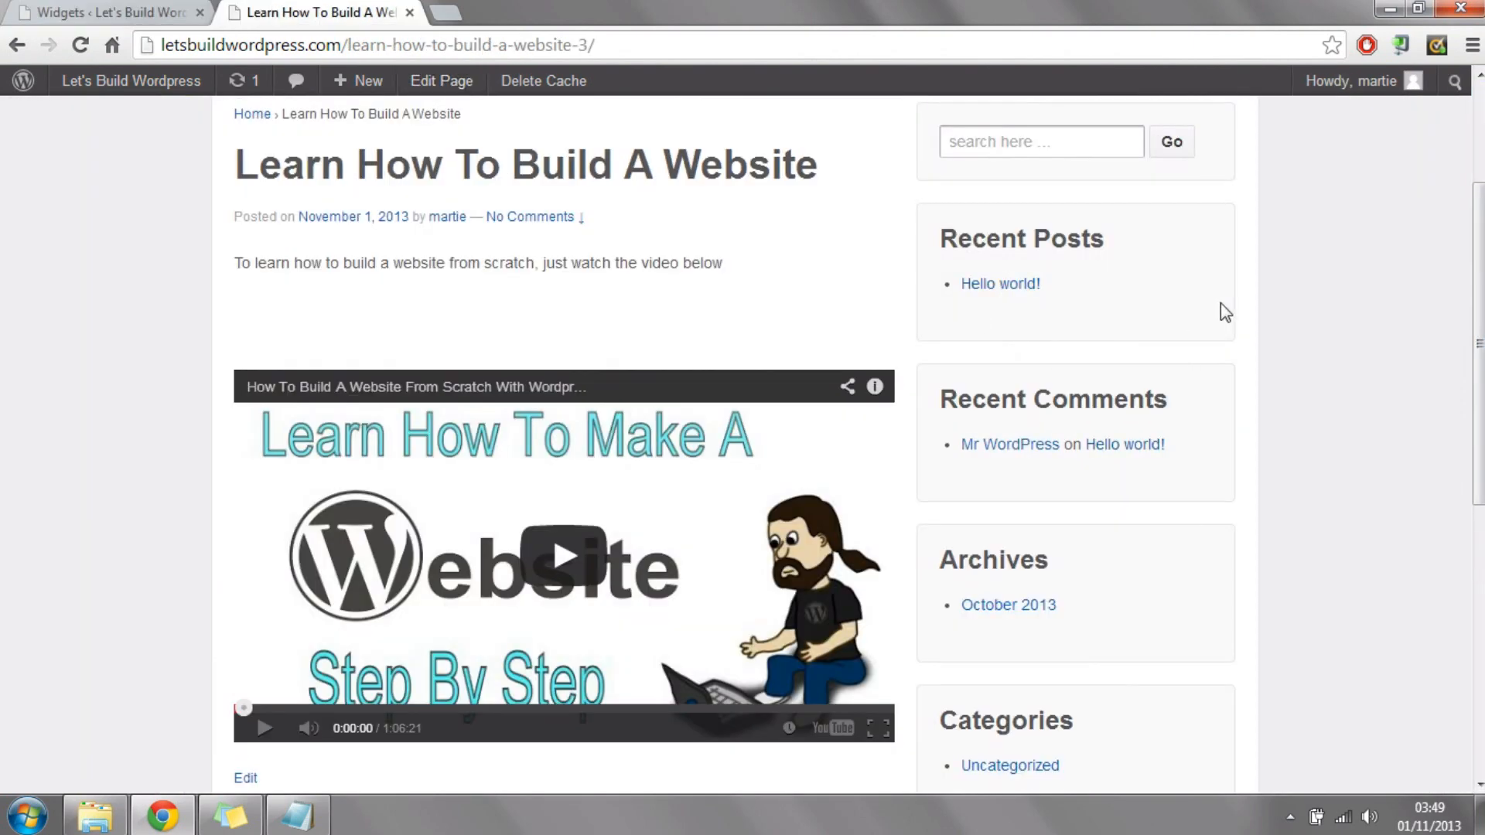
scroll(1050, 415, "up", 3)
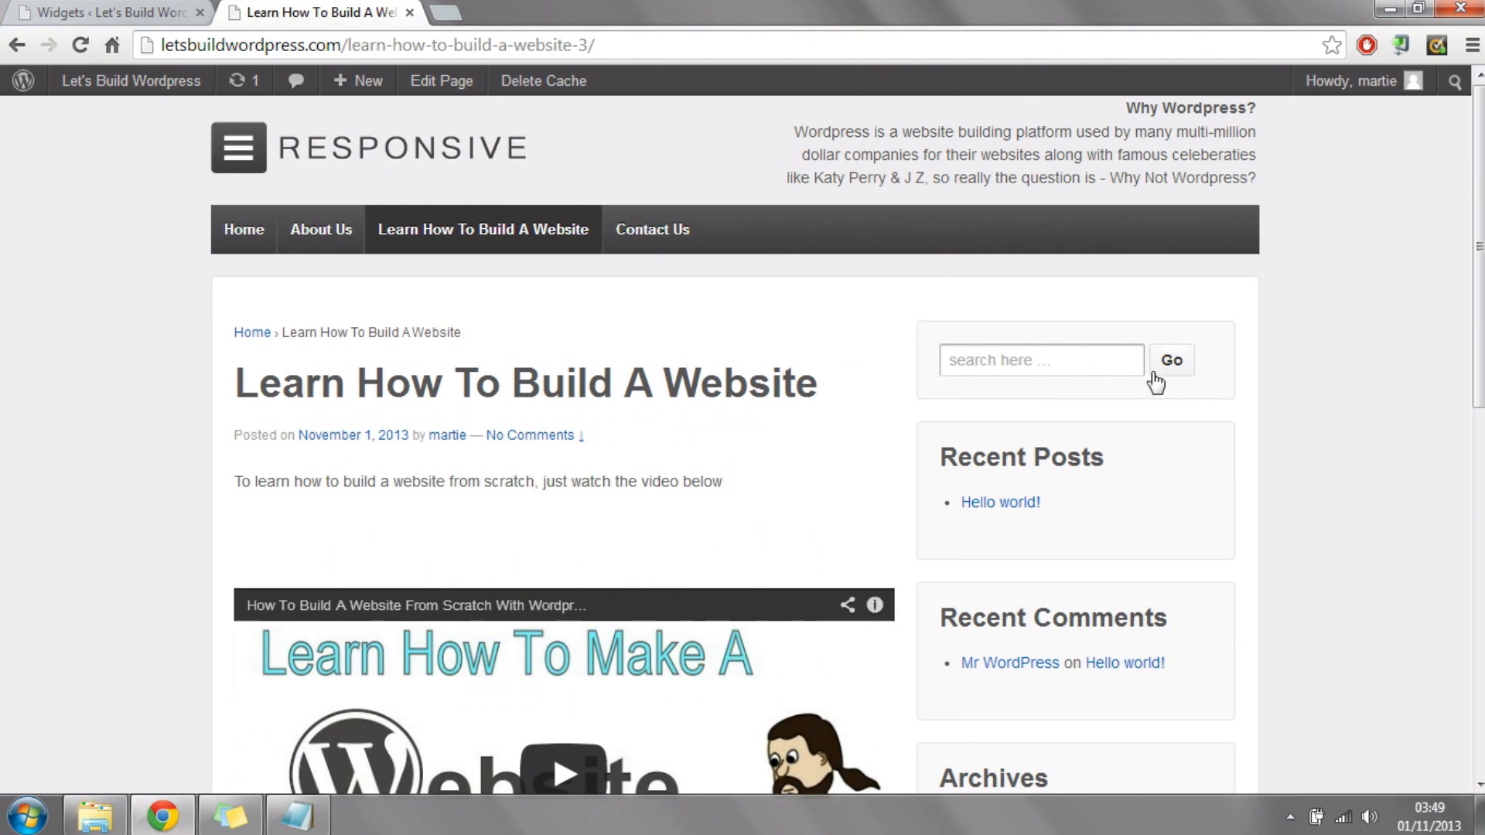
scroll(1165, 363, "down", 2)
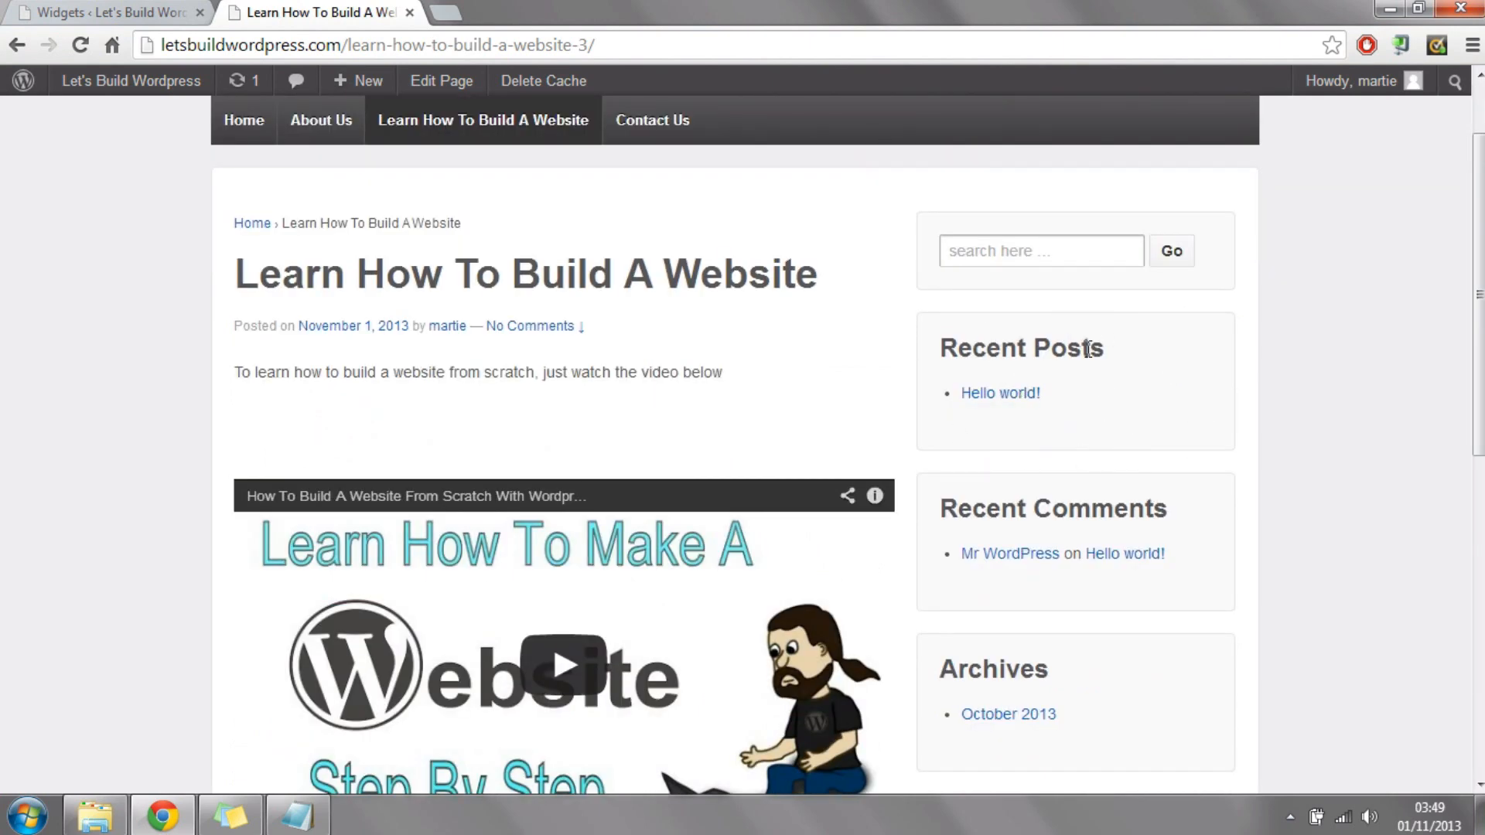
Step: Return to the widget management page and remove Meta, Categories, Archives, Recent Comments and Recent Posts from the Main Sidebar area
scroll(1083, 364, "down", 2)
scroll(217, 310, "up", 3)
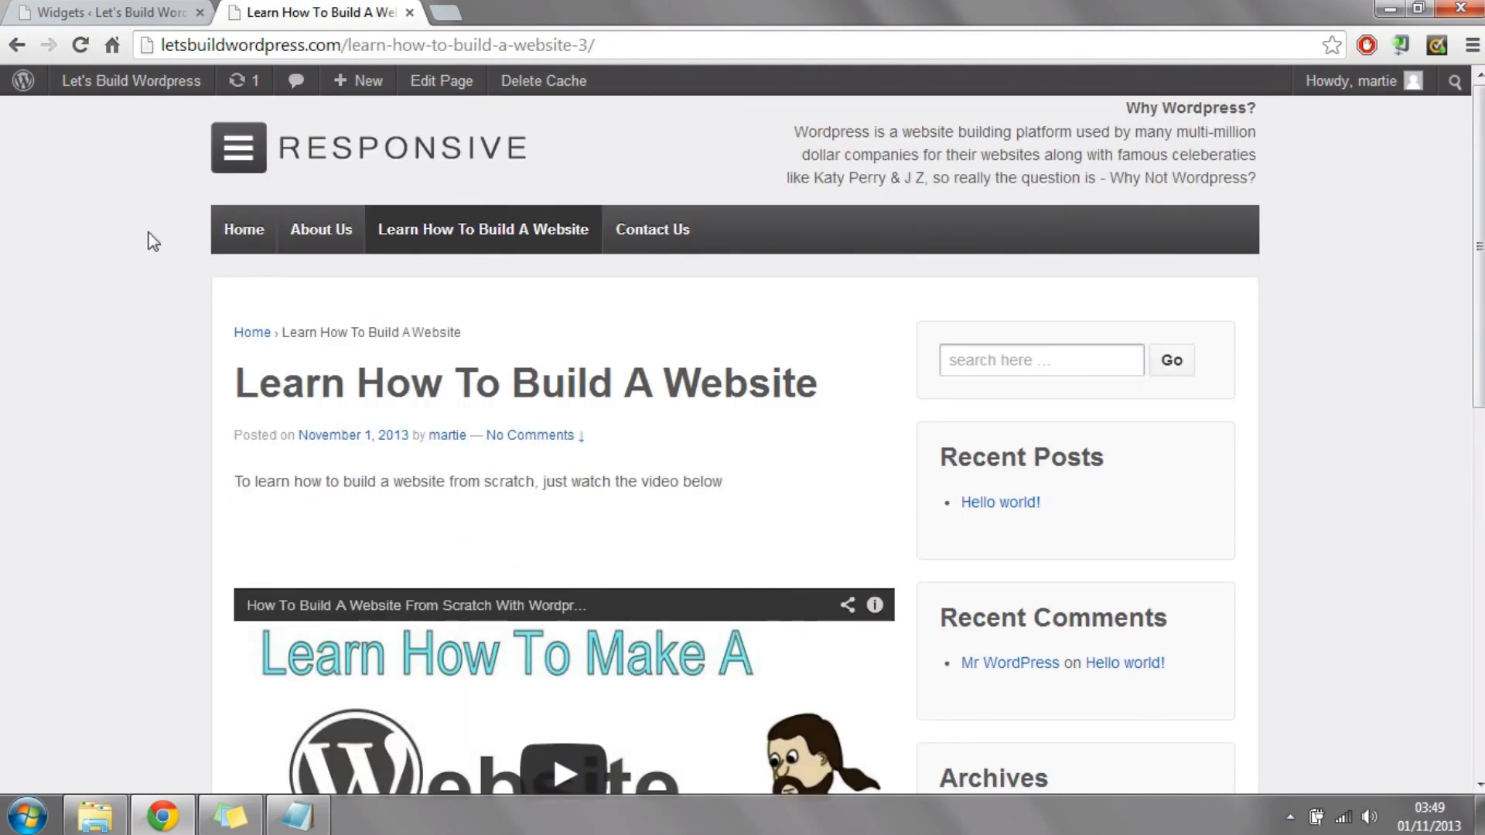
scroll(1236, 462, "down", 2)
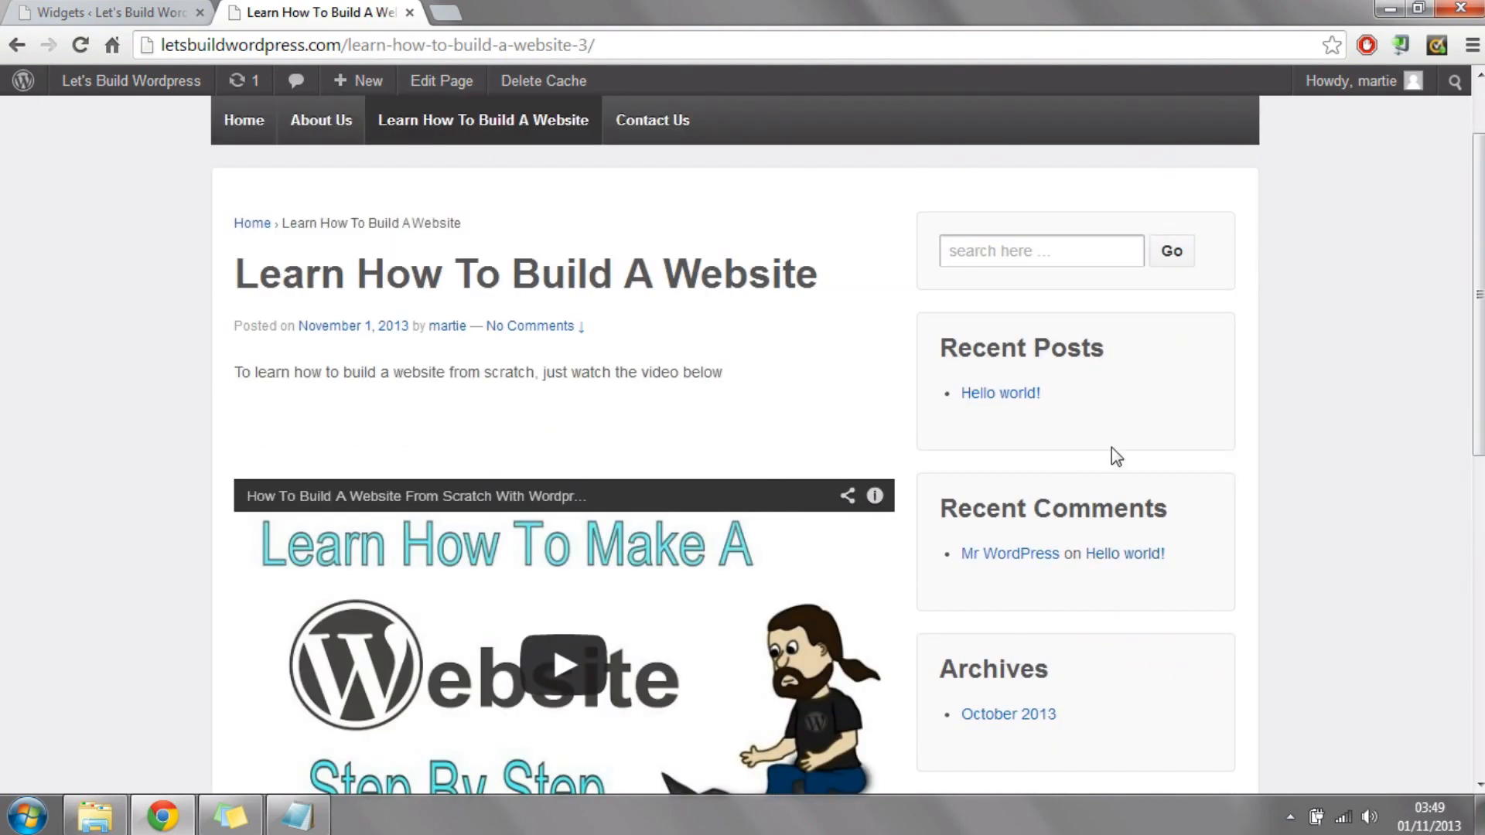
left_click(128, 11)
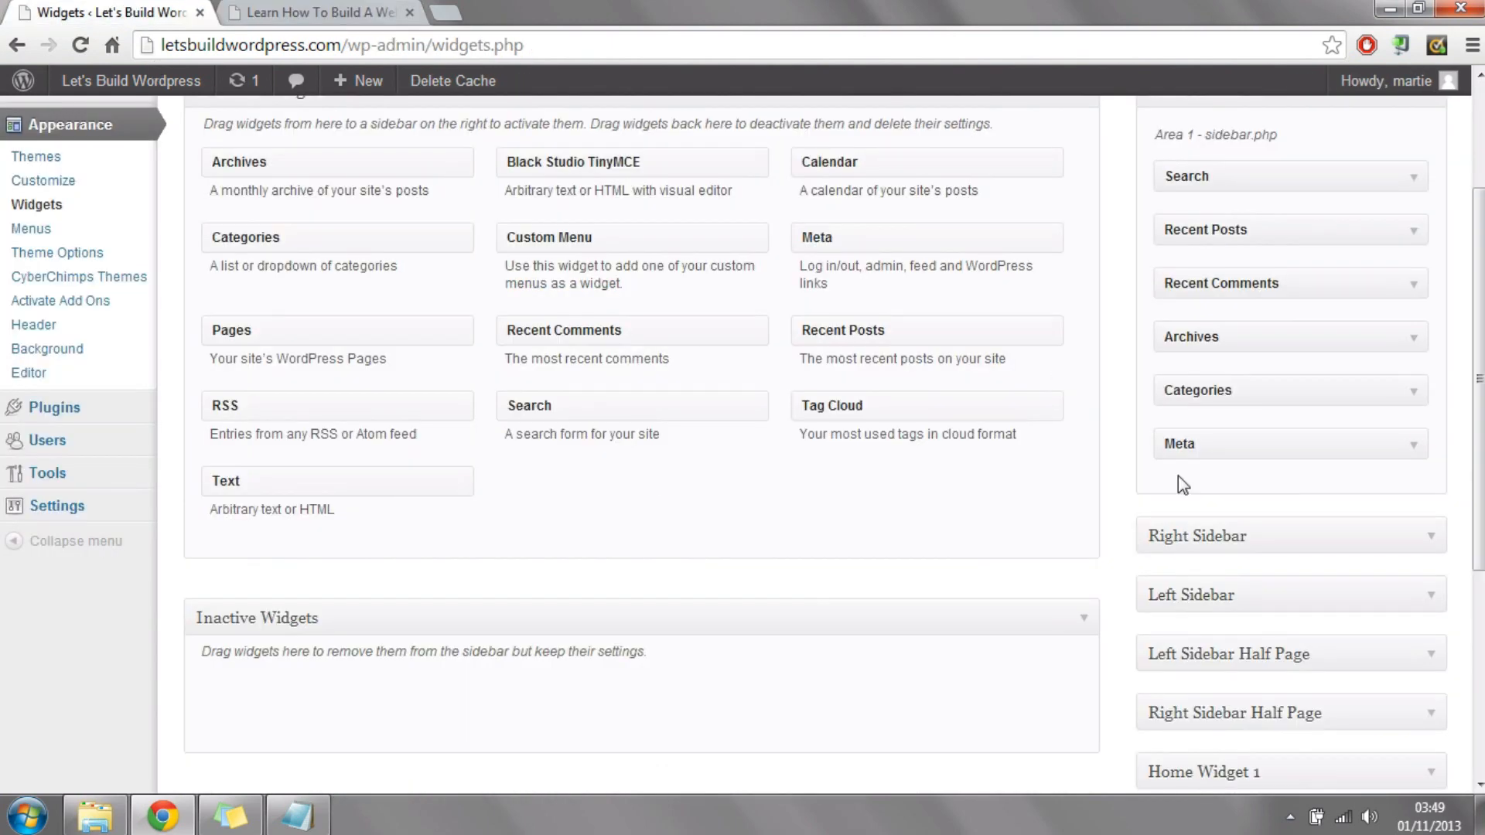
left_click_drag(1270, 441, 626, 291)
left_click_drag(1244, 391, 580, 303)
left_click_drag(1268, 341, 476, 247)
left_click_drag(1367, 283, 854, 259)
left_click_drag(1176, 220, 840, 213)
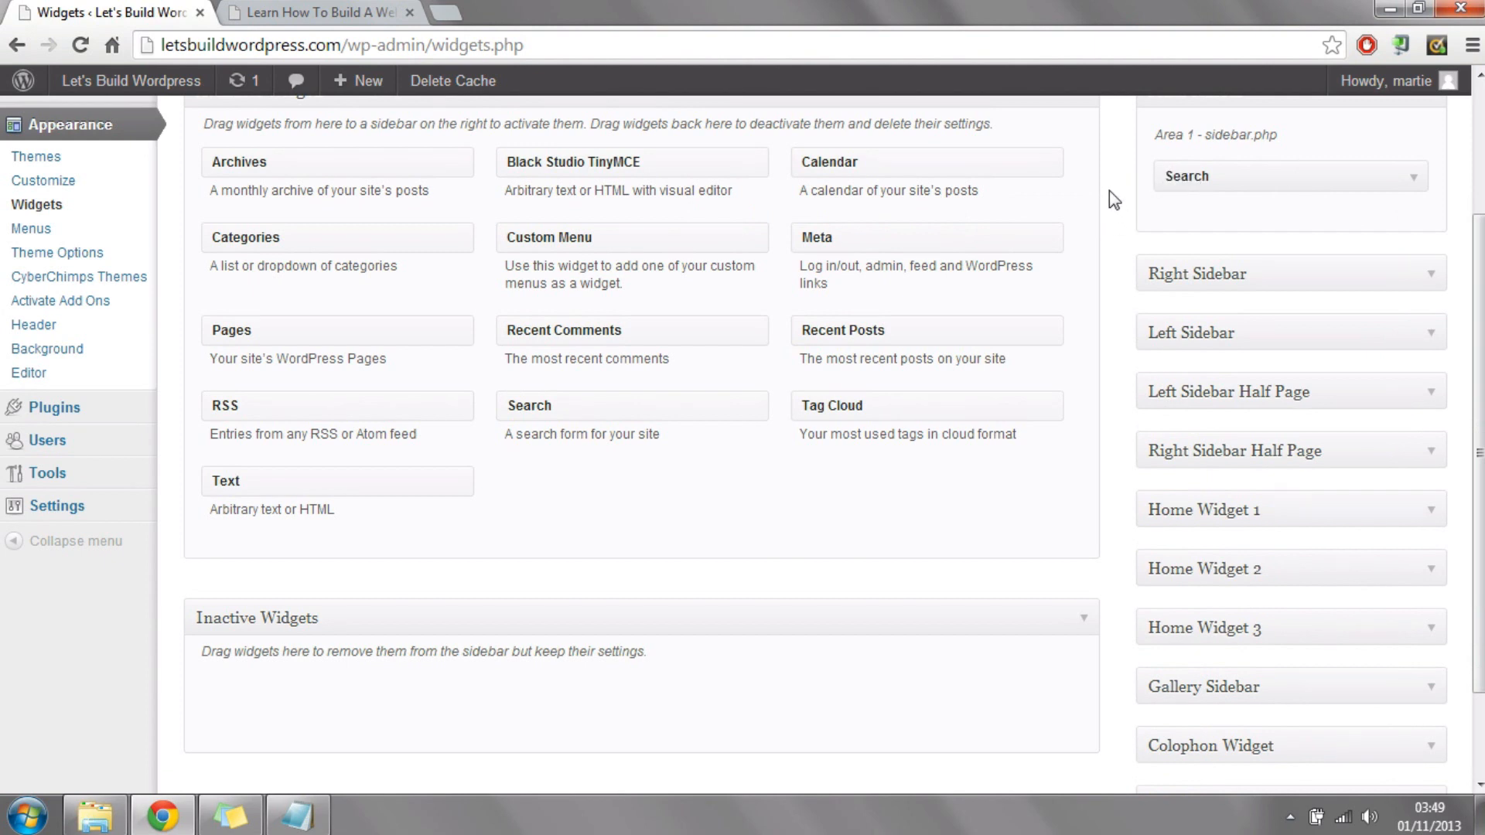
Step: Add a Custom Menu widget below Search in the Main Sidebar, titled "Menu" and using Menu 1, and save it
left_click_drag(614, 239, 1278, 229)
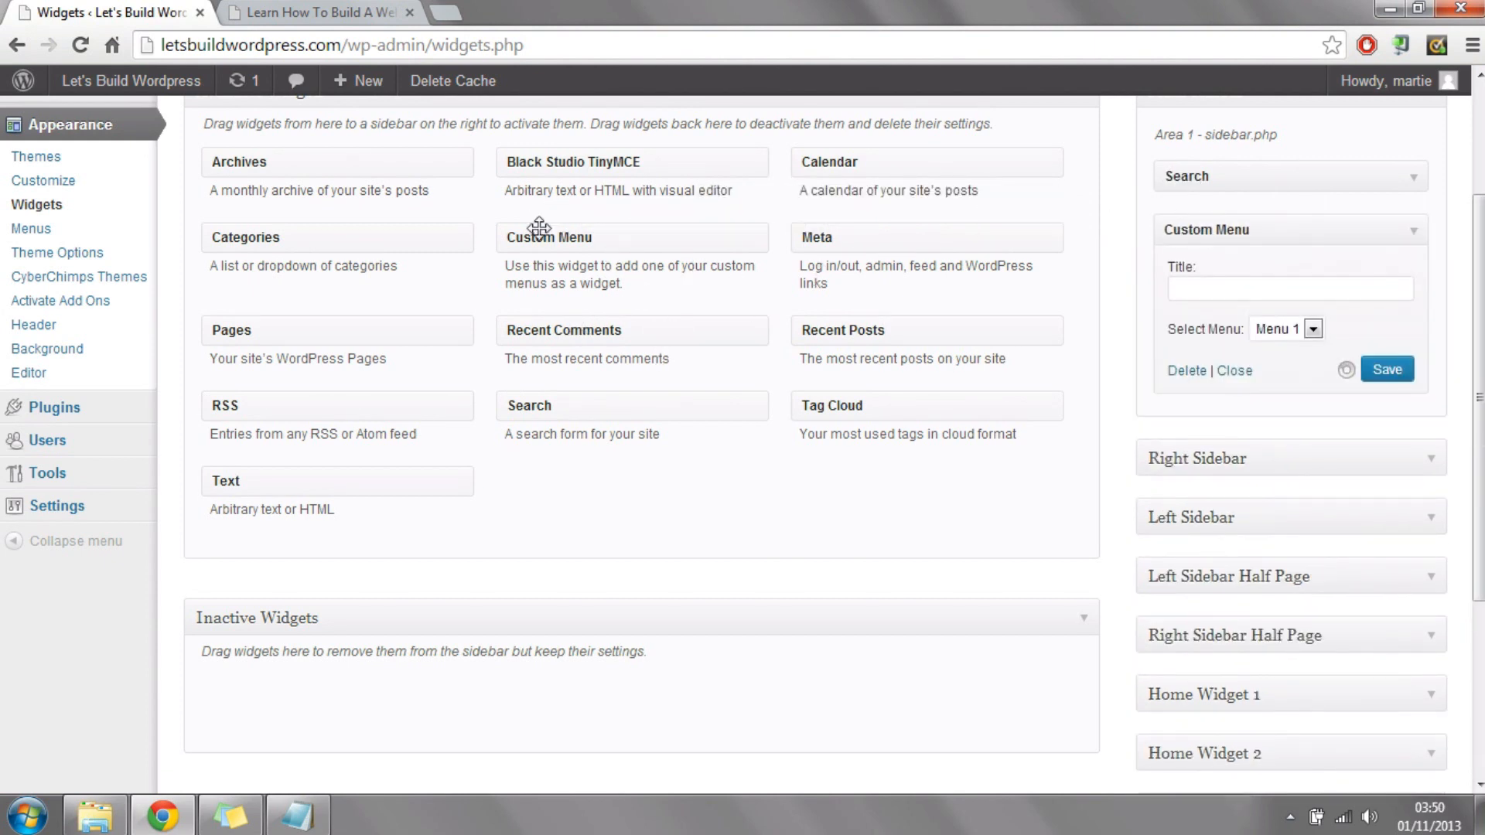
left_click(1241, 286)
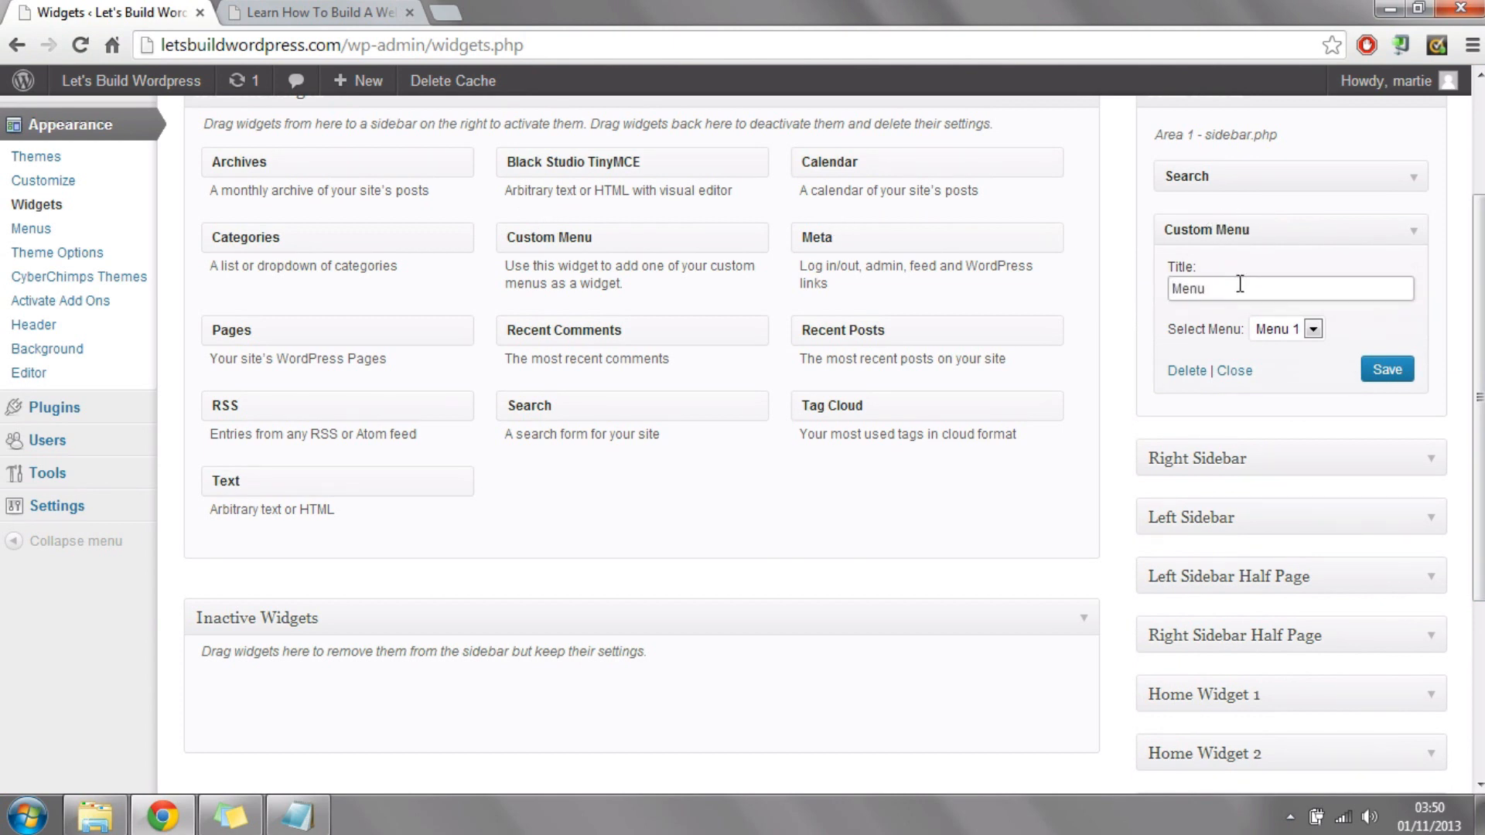
left_click(1387, 370)
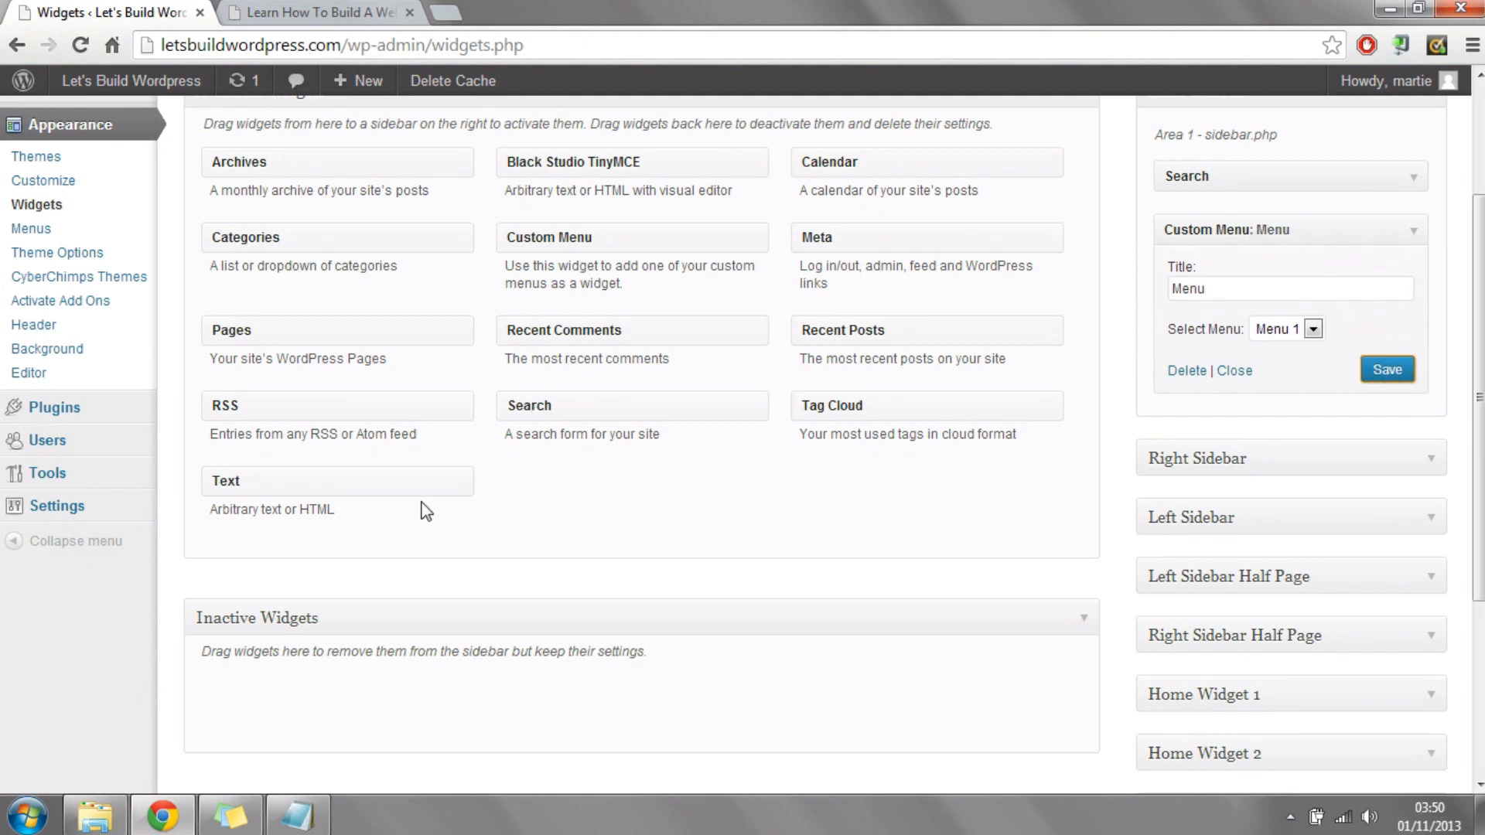
Step: Add and save a Text widget above the Custom Menu, titled "Text About Us", reading "in here you can add some text about your company or website!"
left_click_drag(325, 475, 1277, 232)
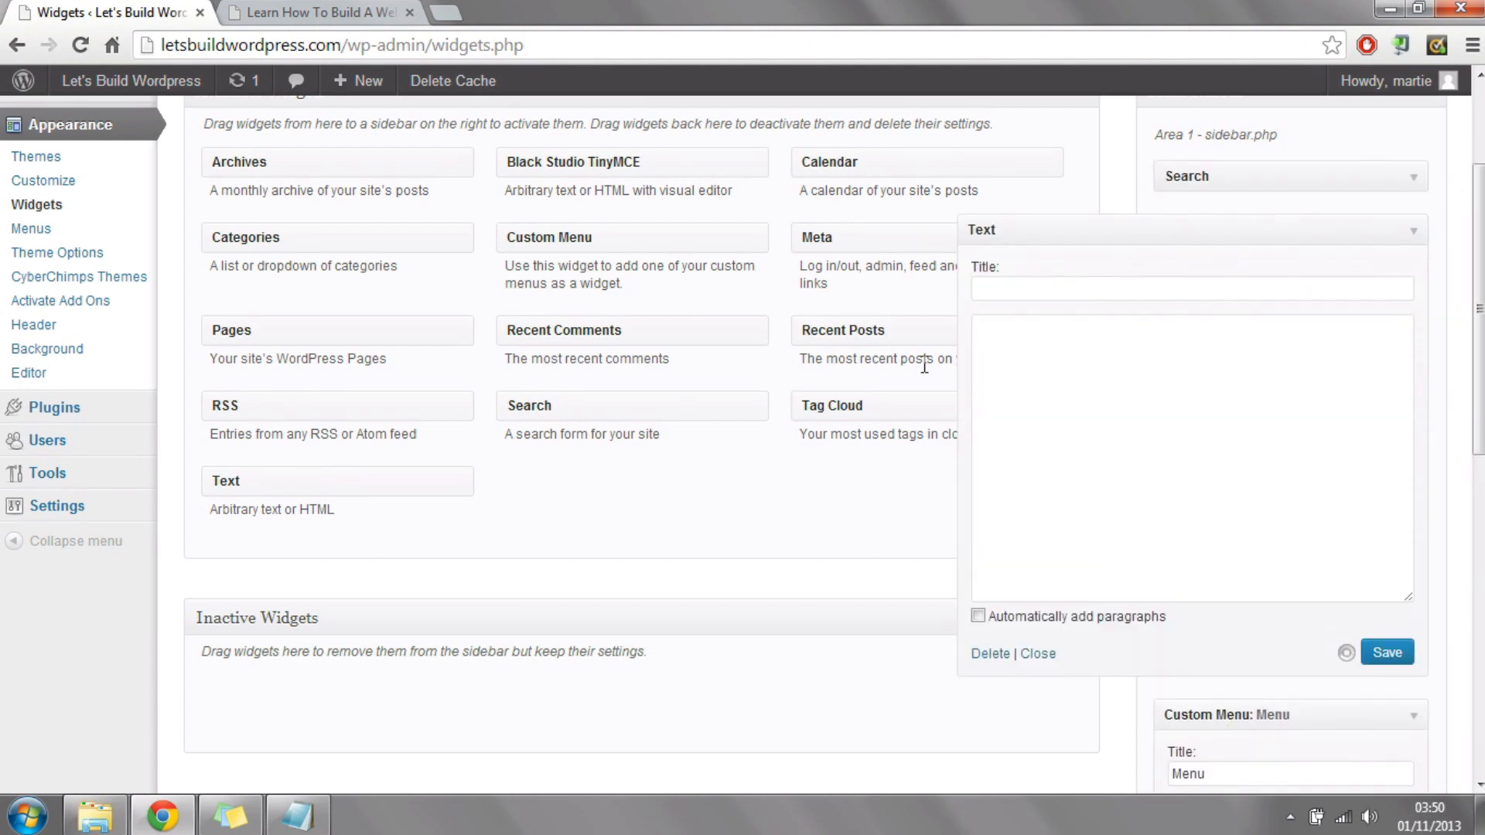
left_click(1034, 290)
type("Text About Us")
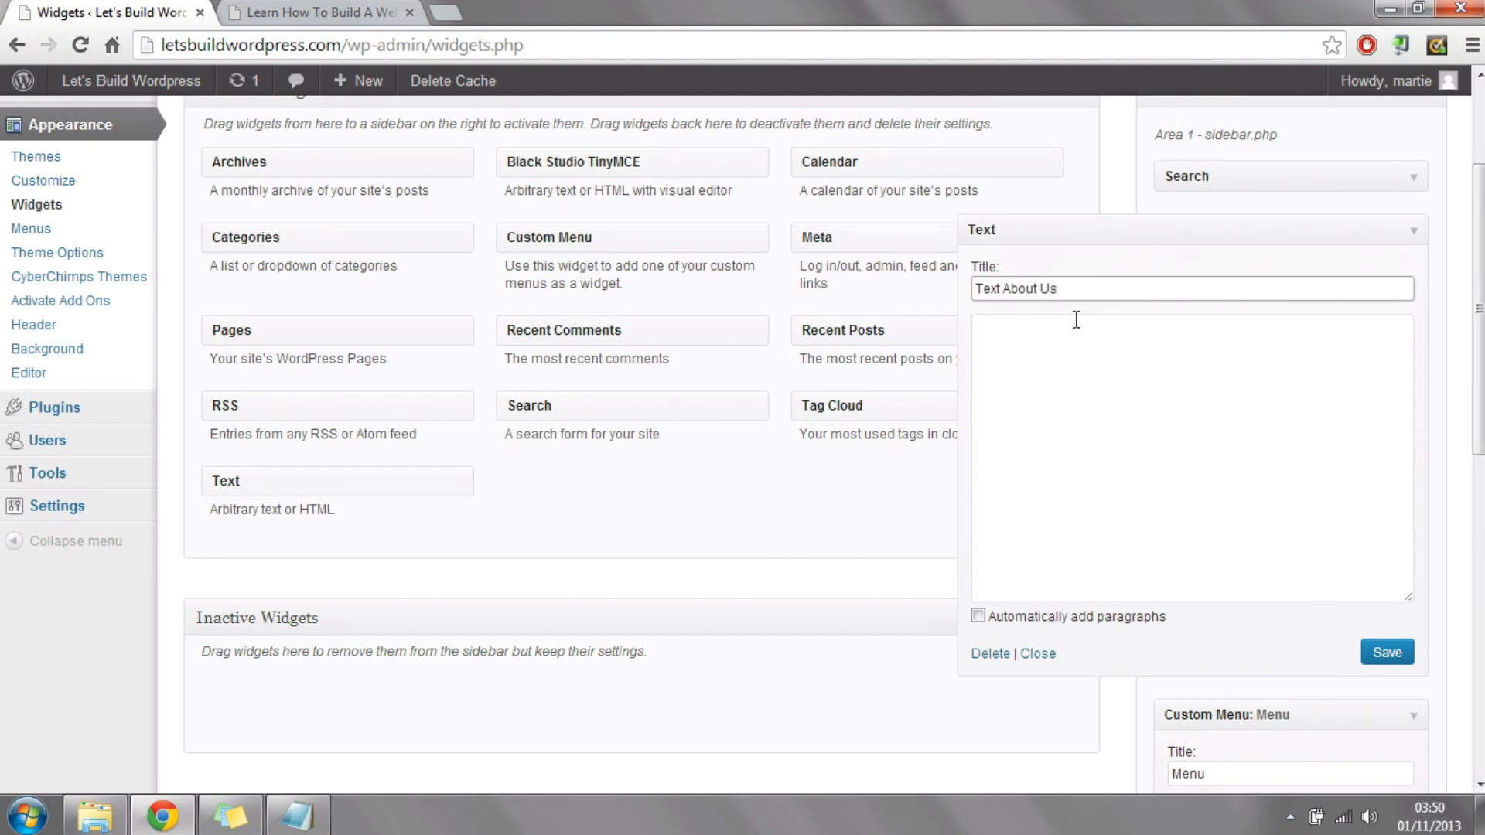
left_click(1082, 352)
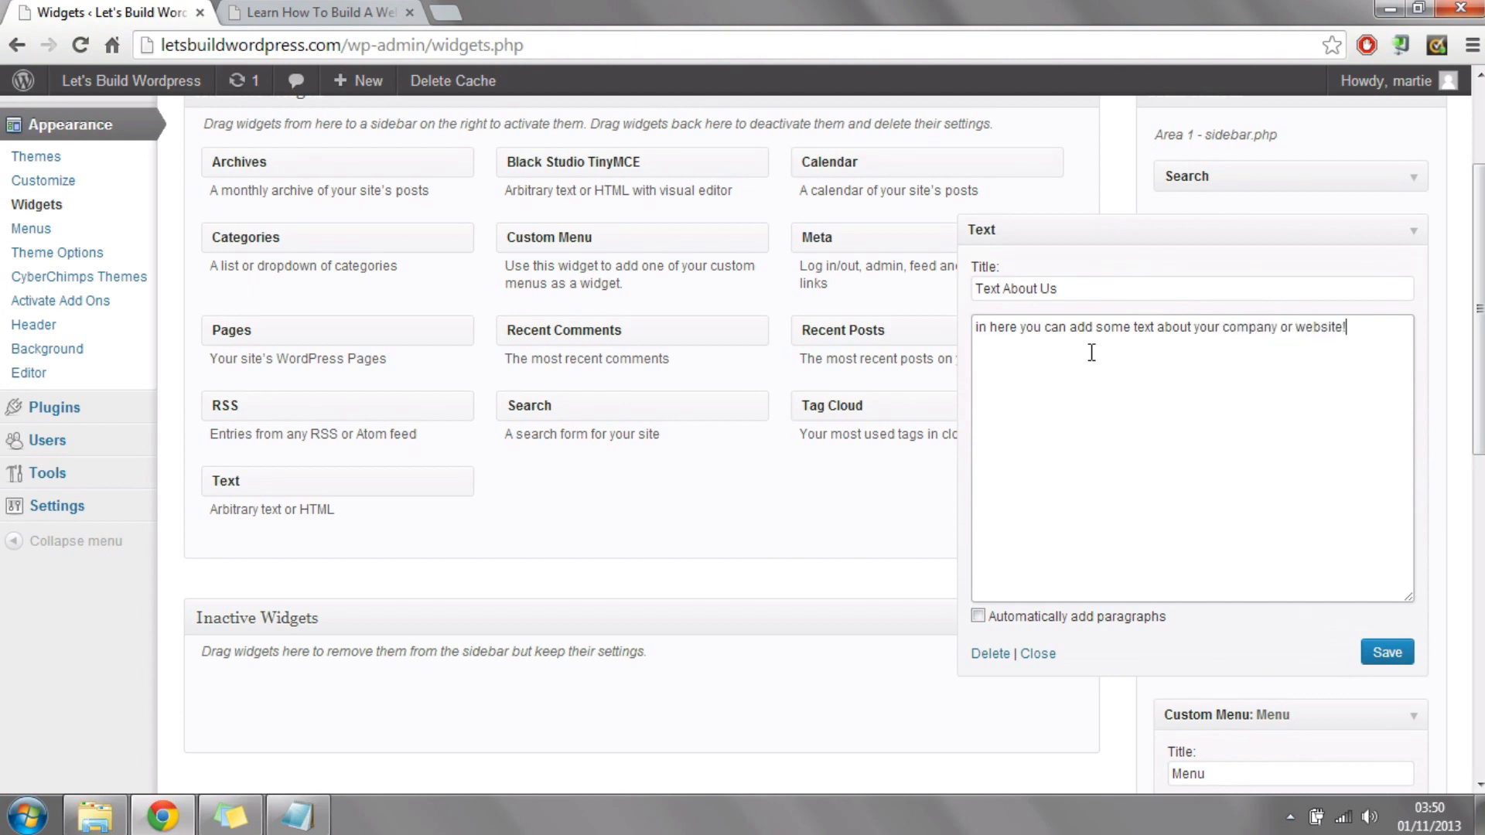
left_click(1401, 656)
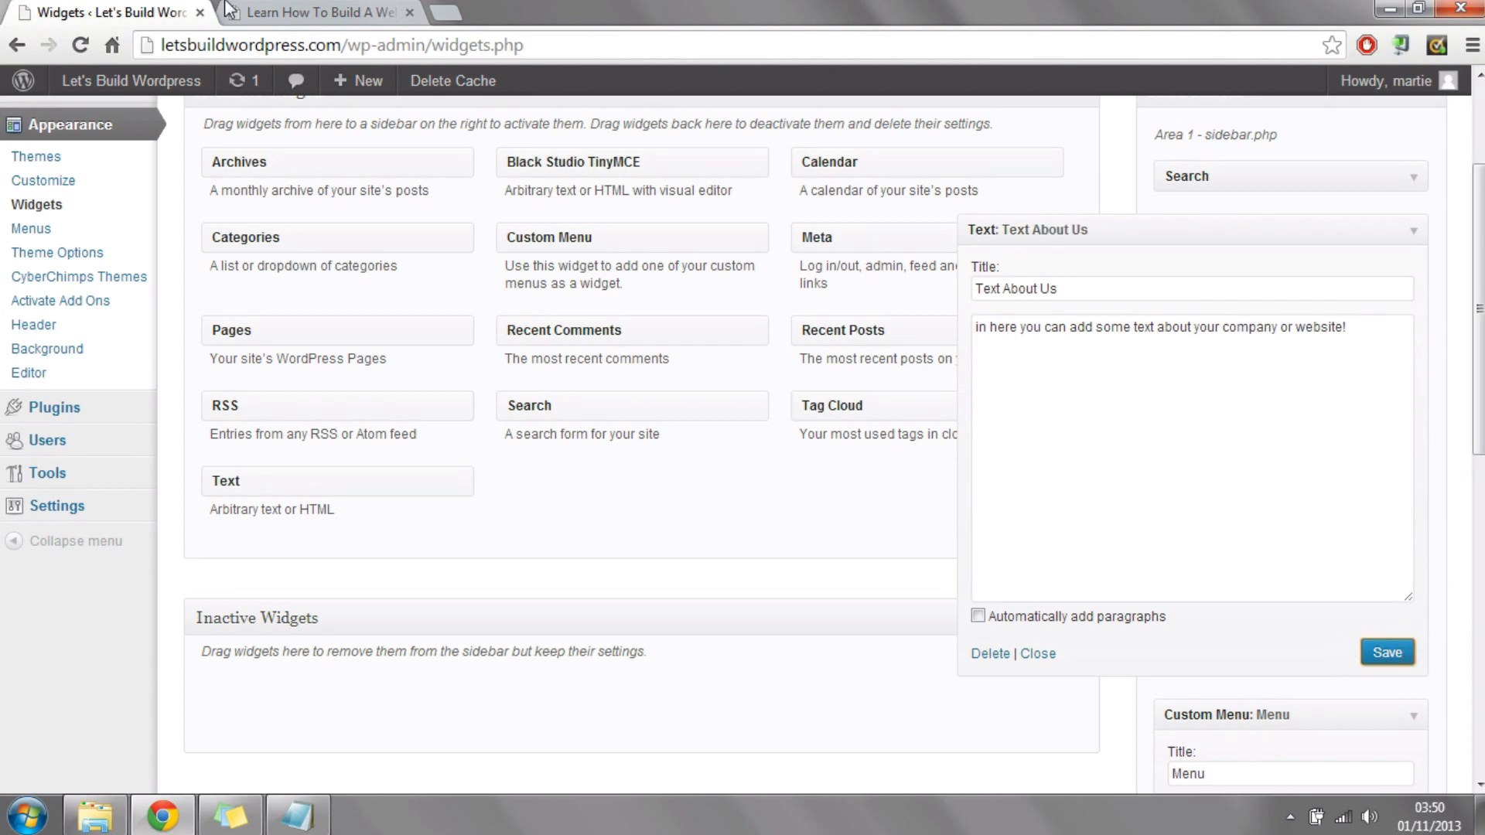
Step: Reload the live Learn How To Build A Website page and check the new sidebar there and on the About Us and Contact Us pages
left_click(302, 11)
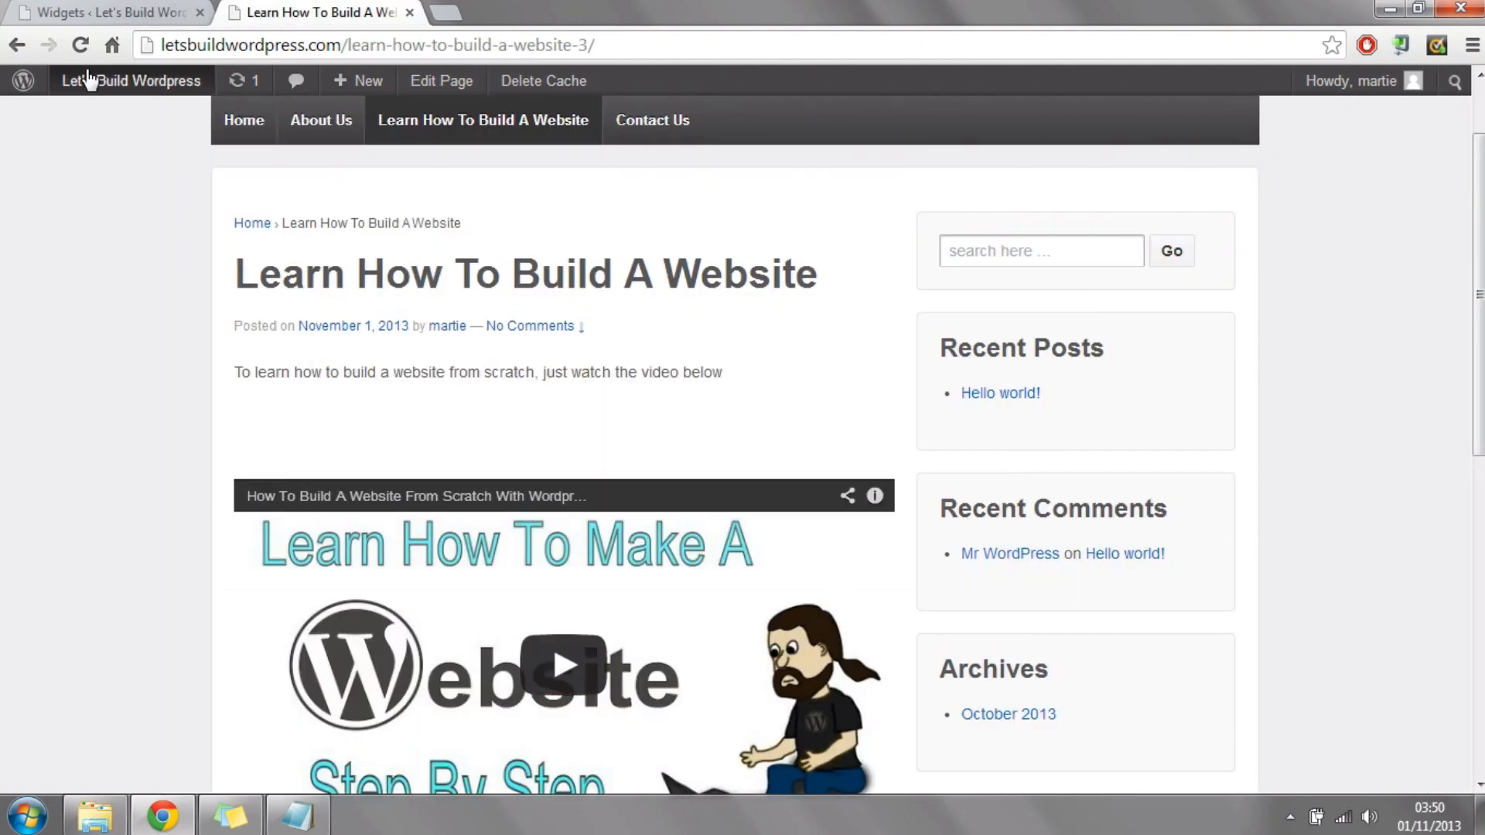
left_click(80, 46)
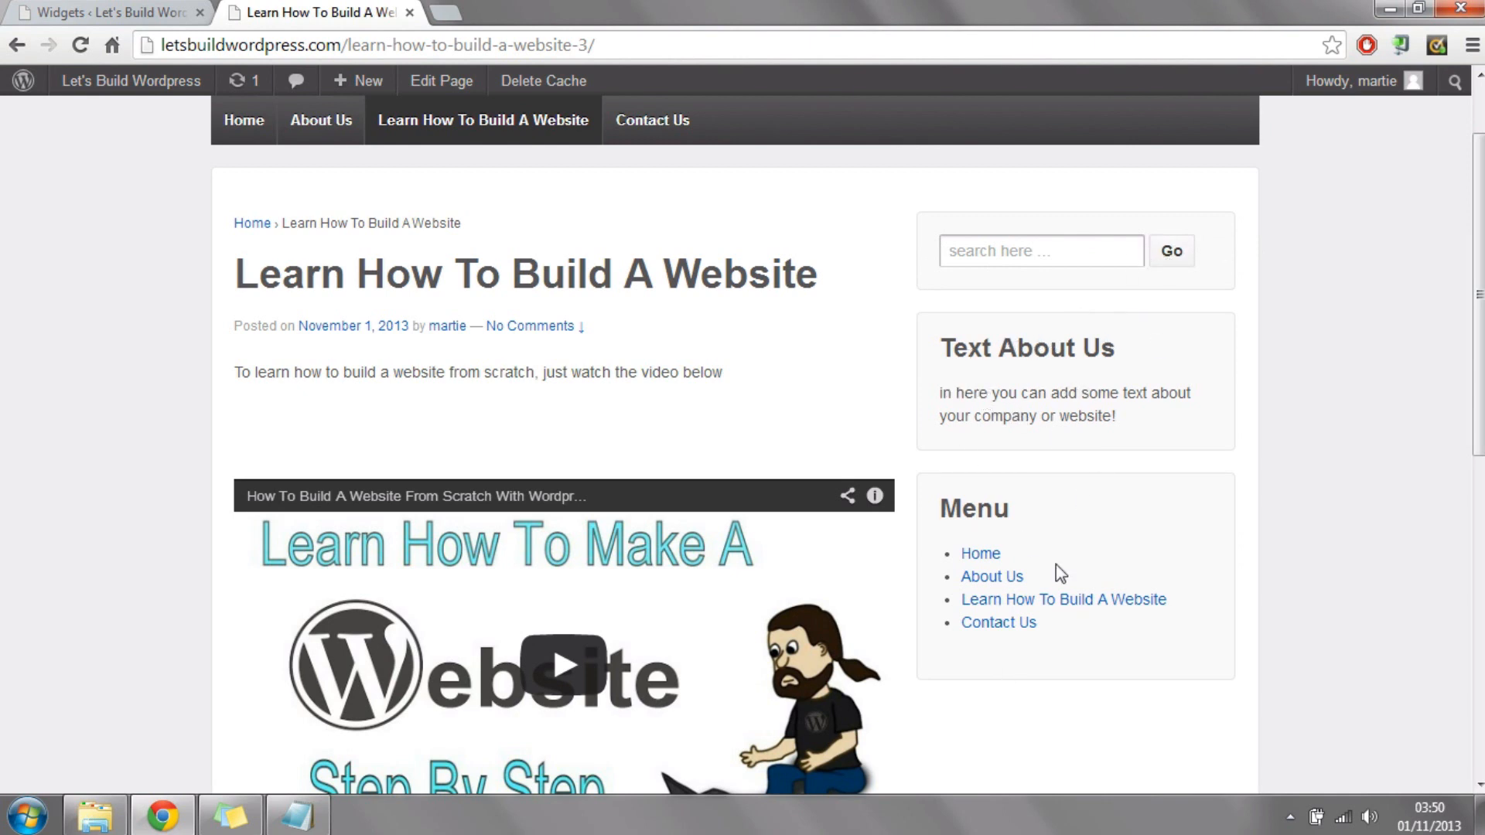
left_click(313, 146)
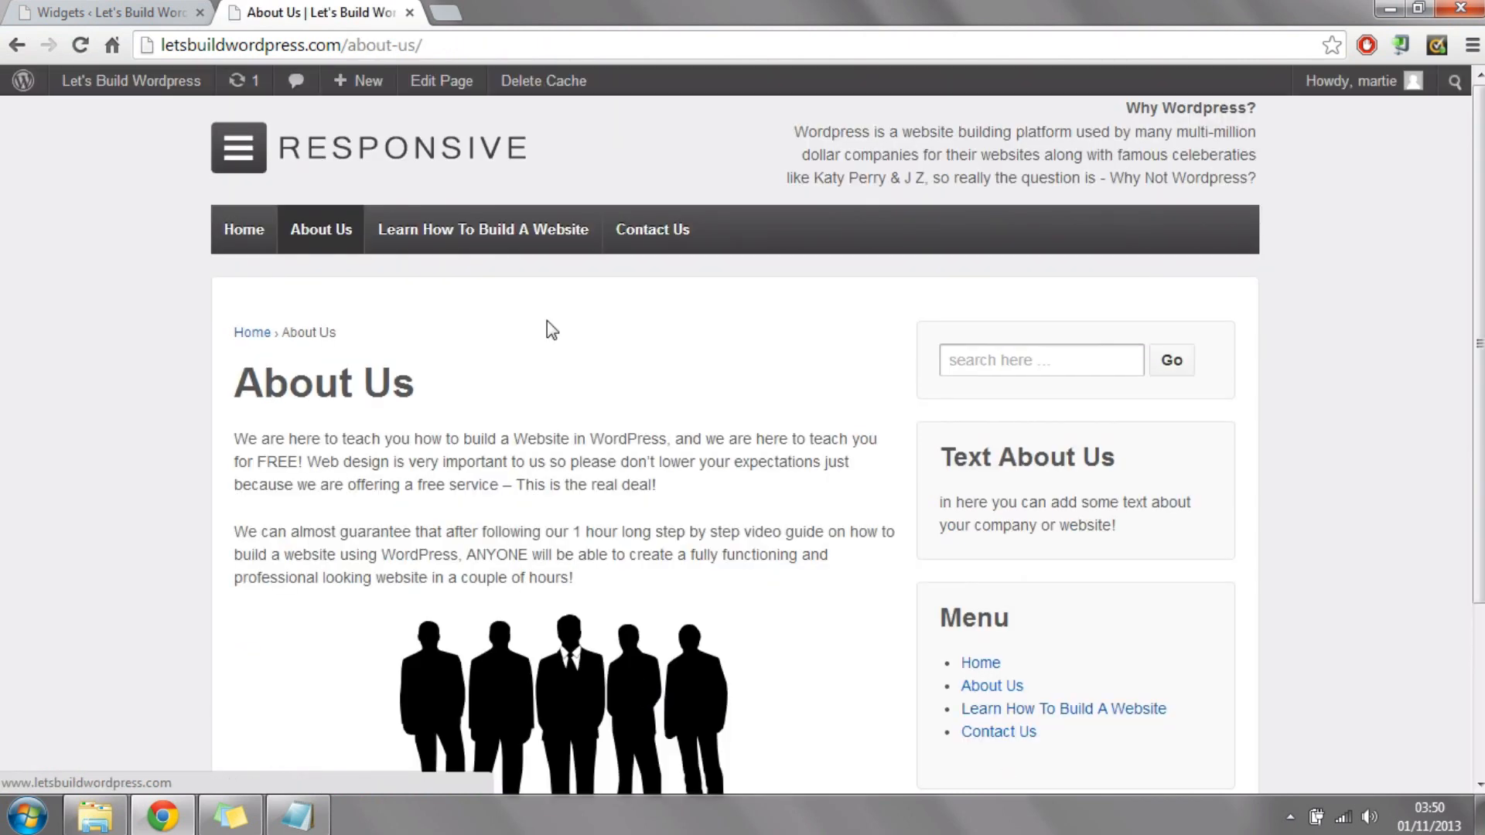
left_click(681, 247)
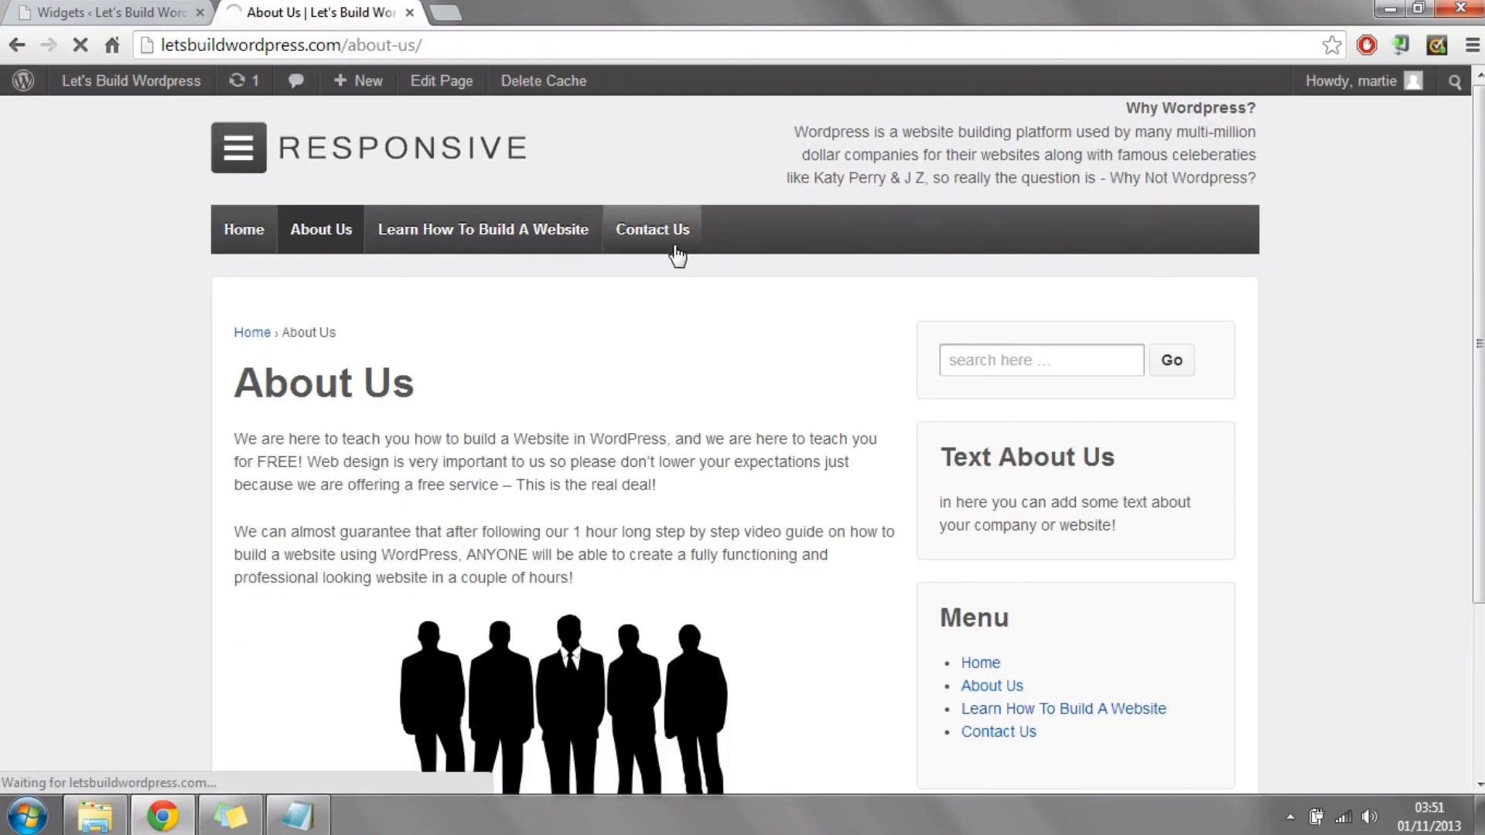
scroll(1051, 421, "down", 5)
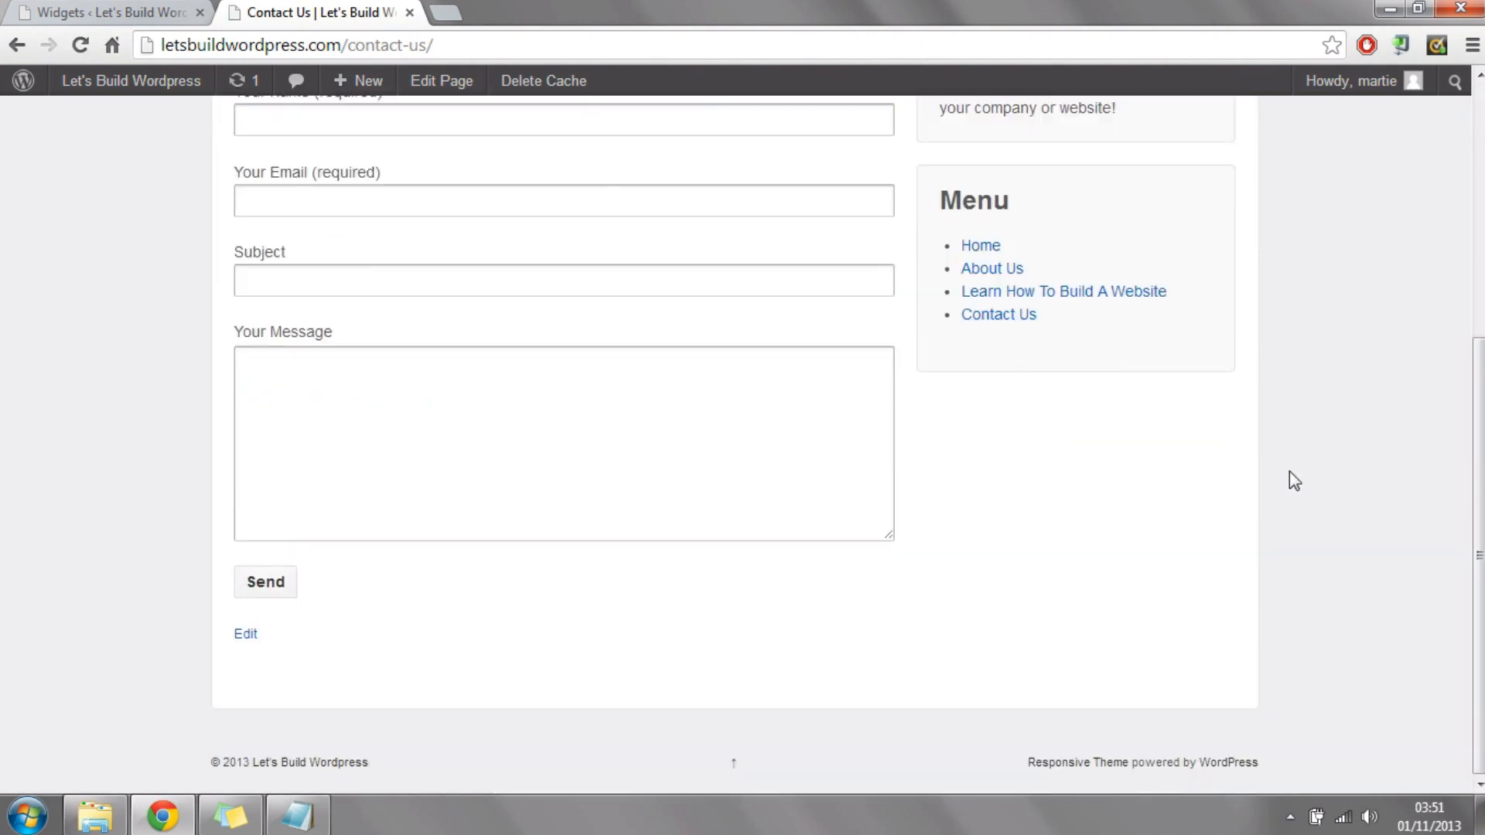
scroll(1294, 480, "up", 5)
Step: Open the live home page and look over its header, featured area and widgets
left_click(257, 229)
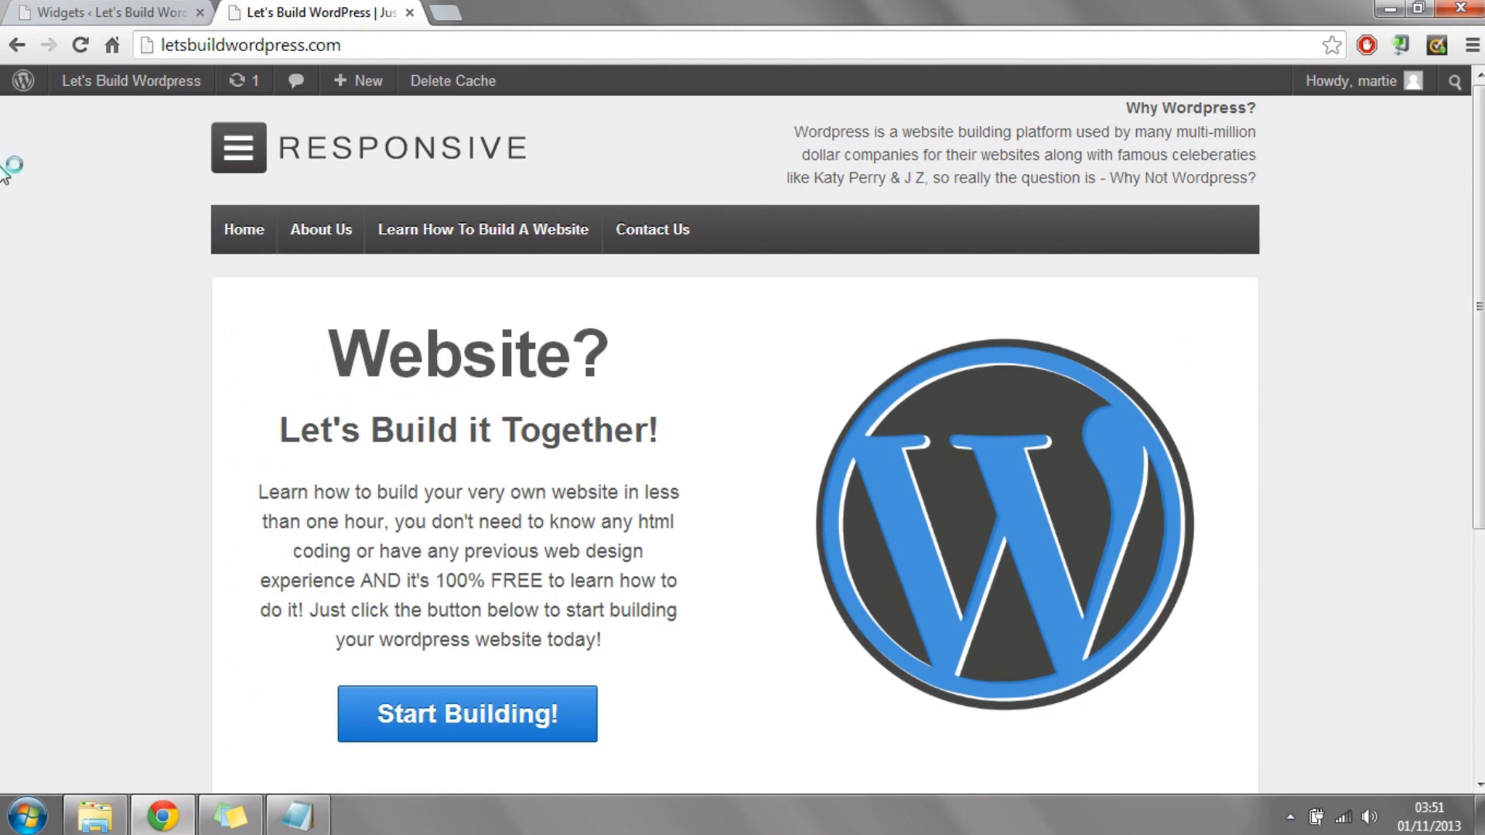
scroll(1249, 302, "down", 5)
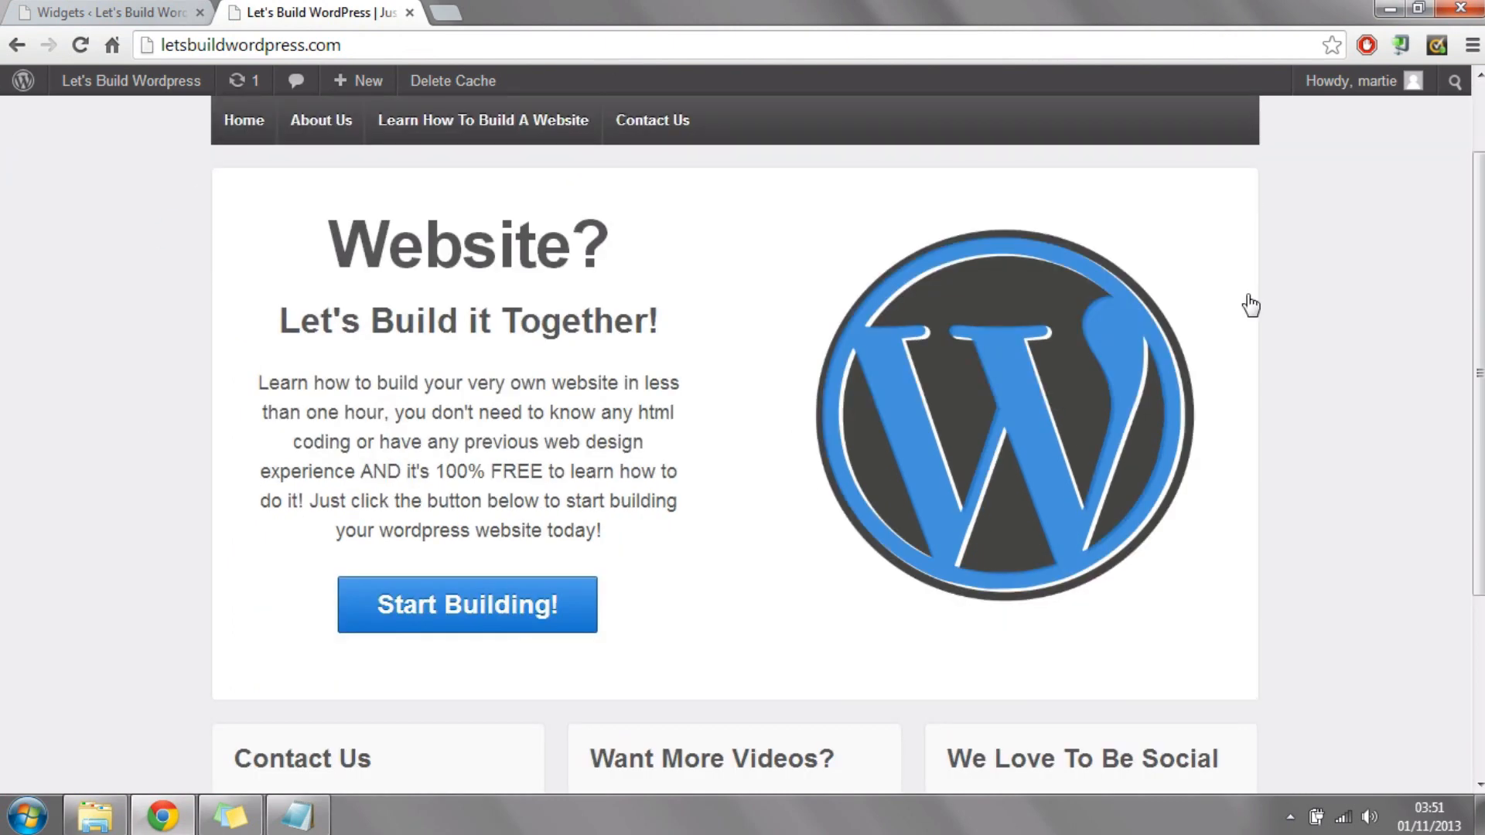
scroll(1246, 304, "up", 5)
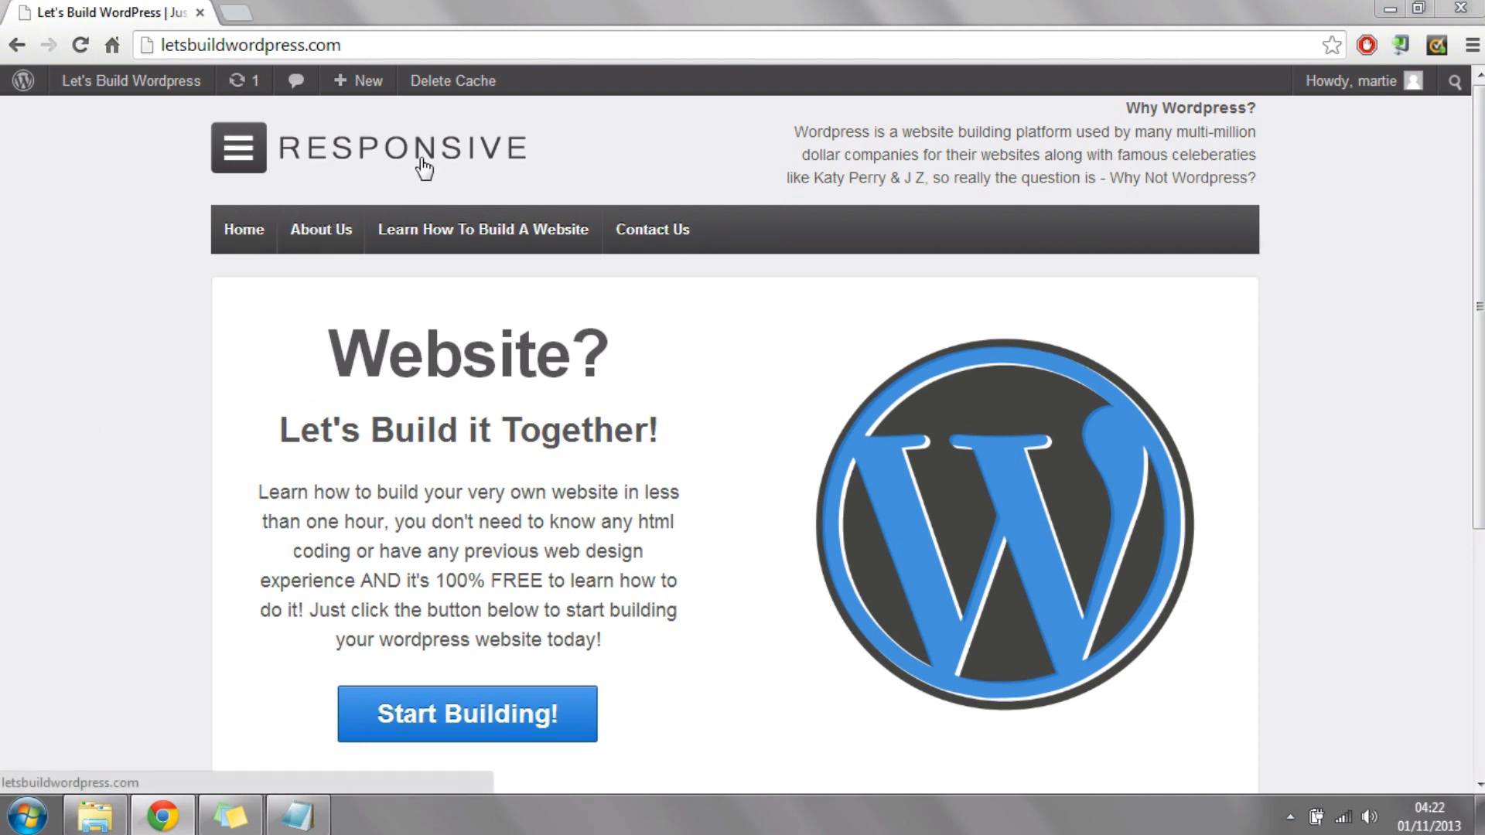
Step: Return to the dashboard and open the Responsive theme's options page
mouse_move(145, 91)
left_click(100, 120)
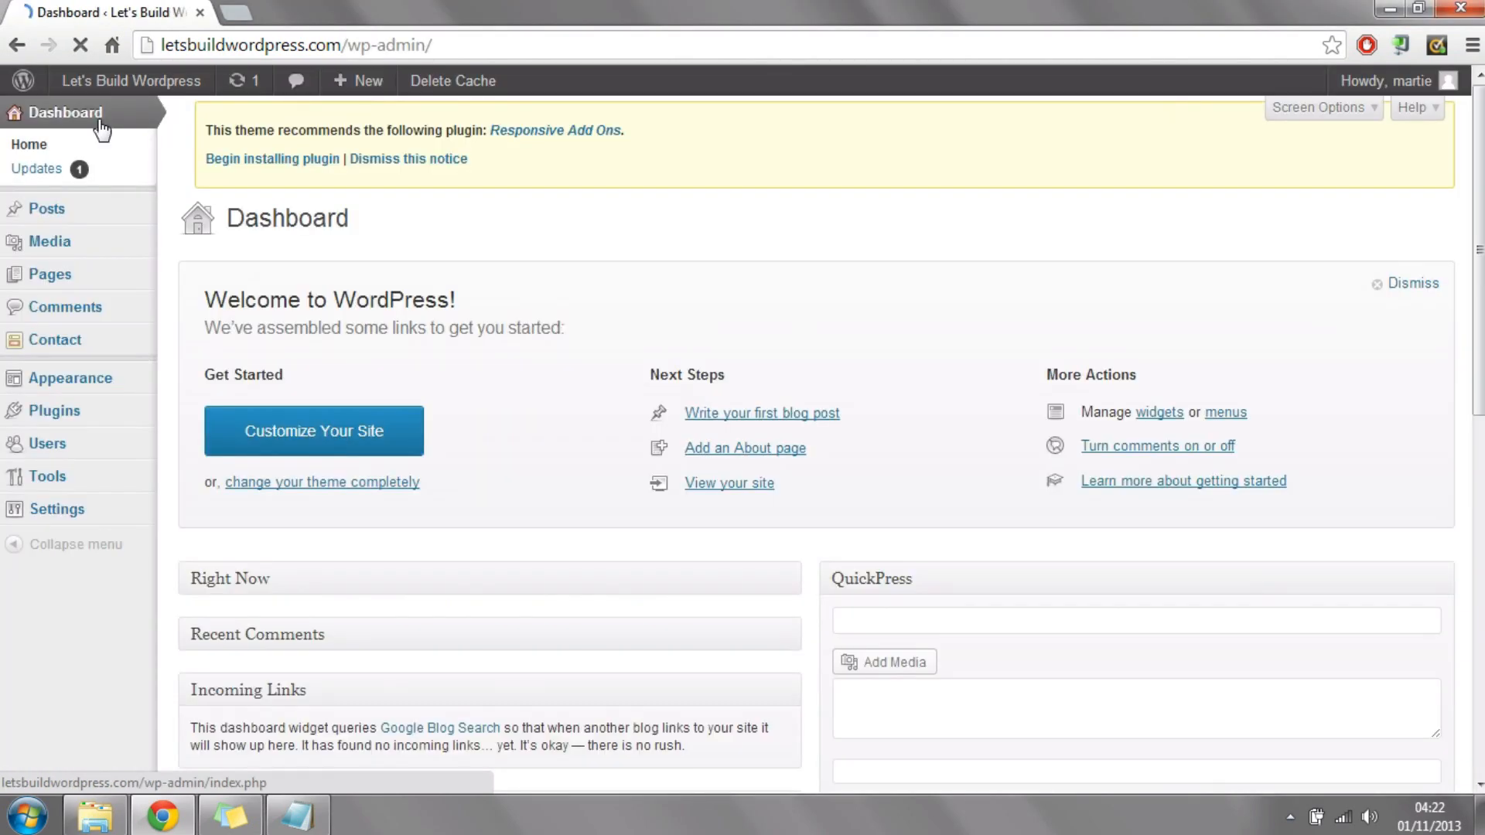
mouse_move(68, 393)
left_click(70, 390)
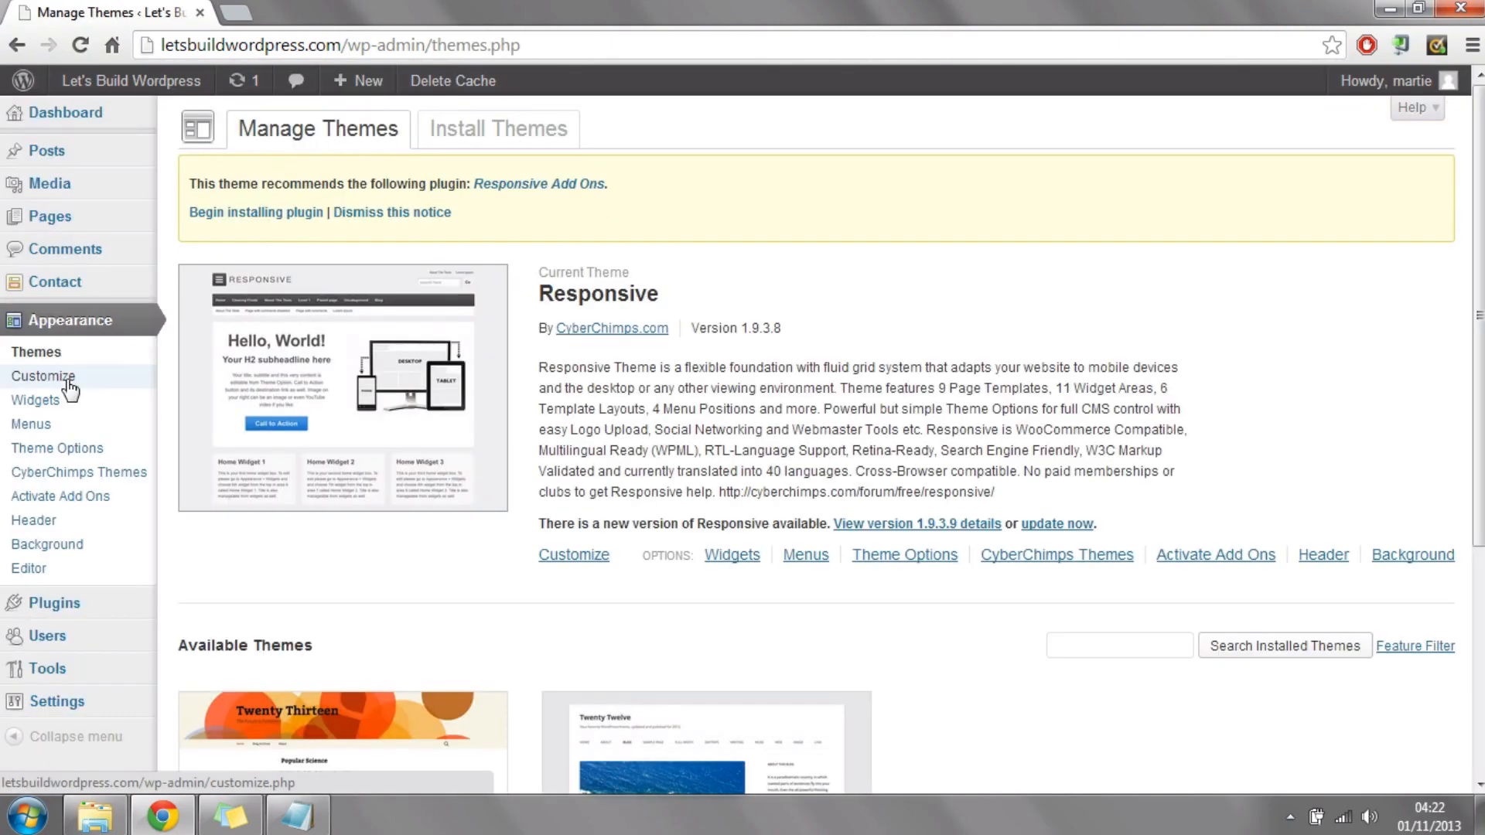
left_click(85, 456)
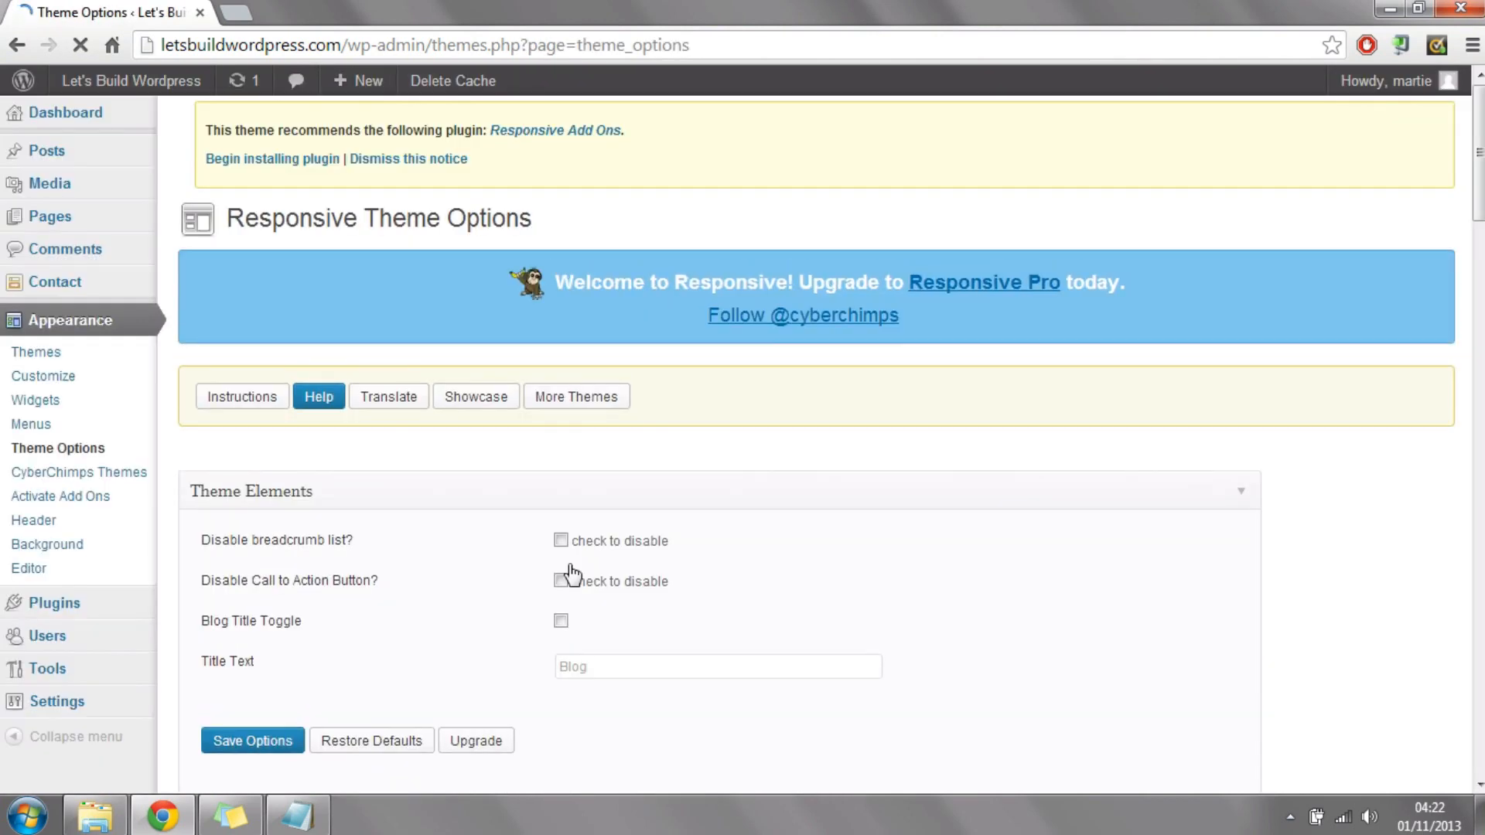
Step: Expand the Logo Upload section and open the Custom Header page for replacing the default logo
scroll(1428, 240, "down", 1)
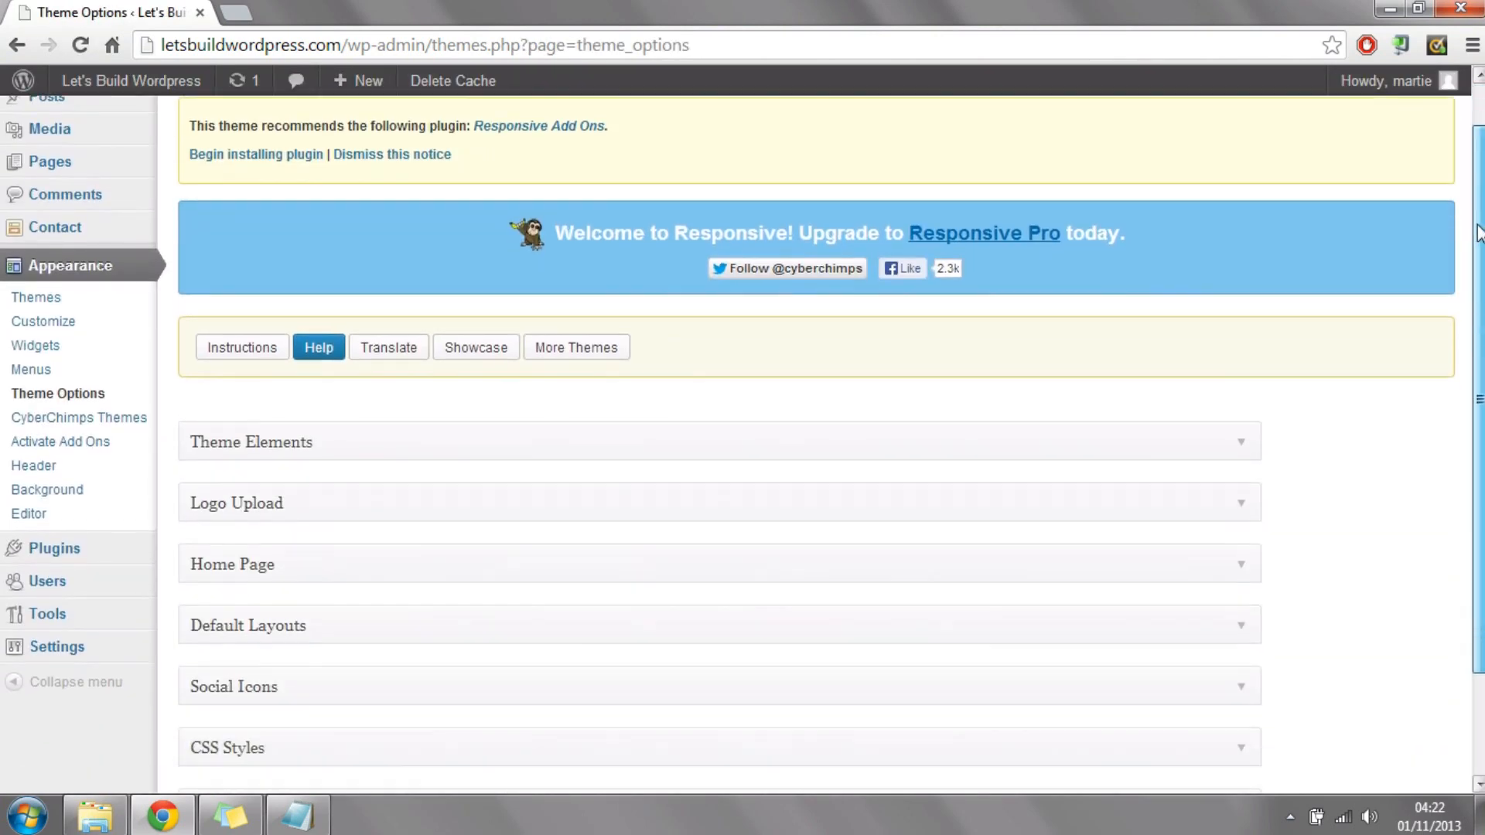
left_click(438, 482)
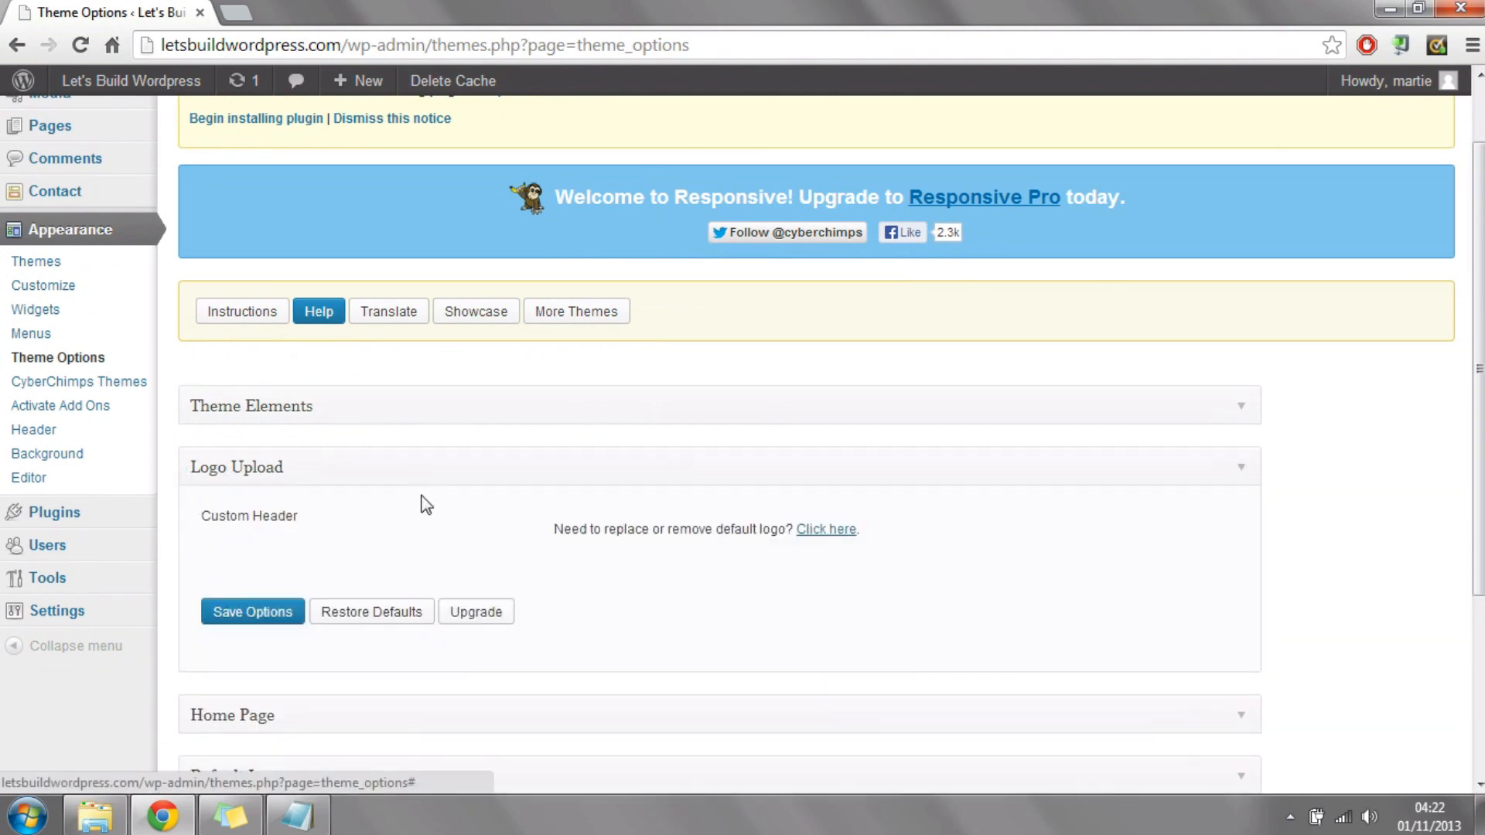
left_click_drag(554, 530, 766, 526)
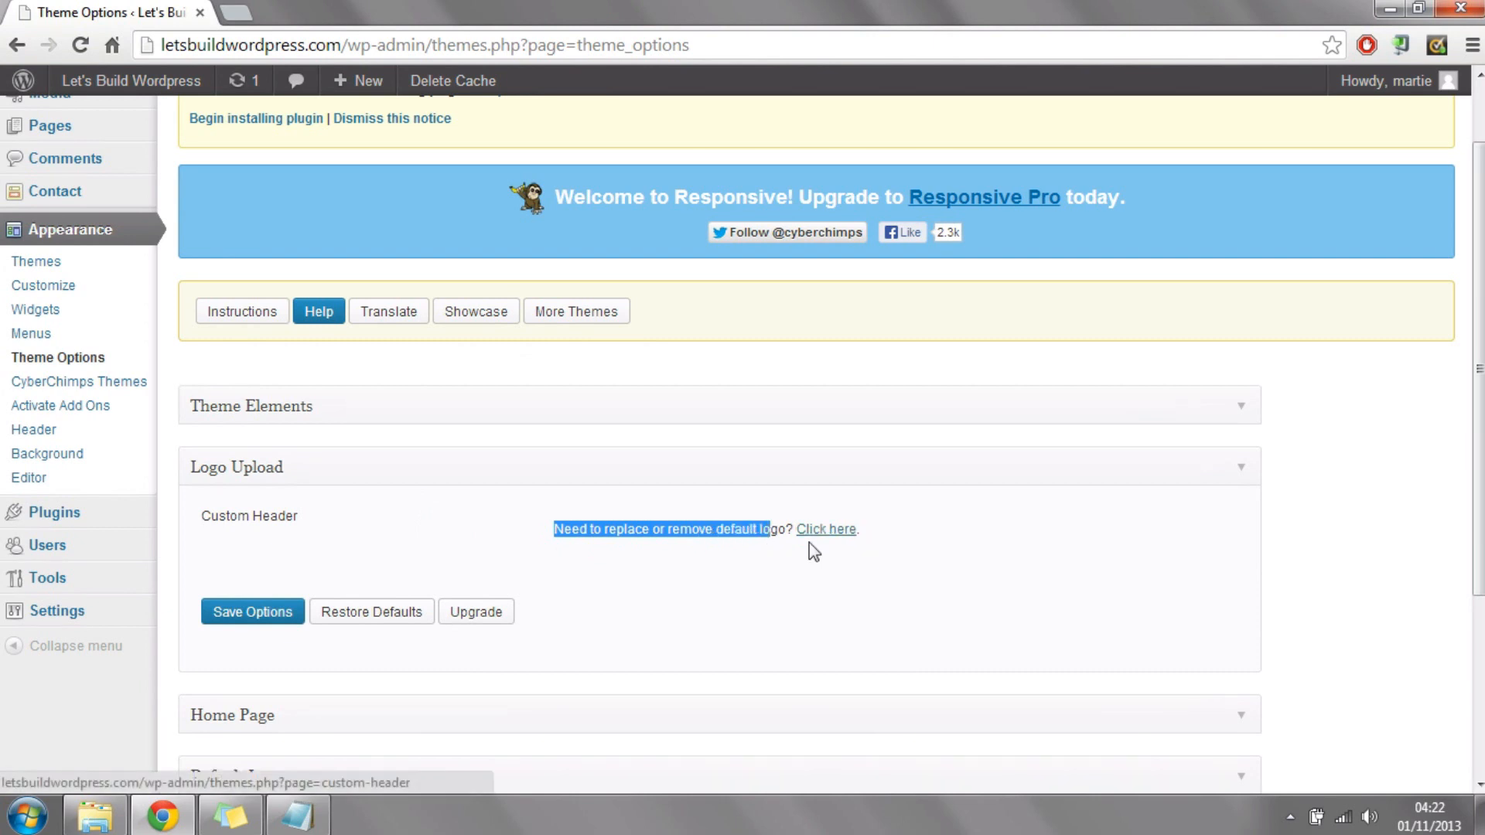
left_click(831, 534)
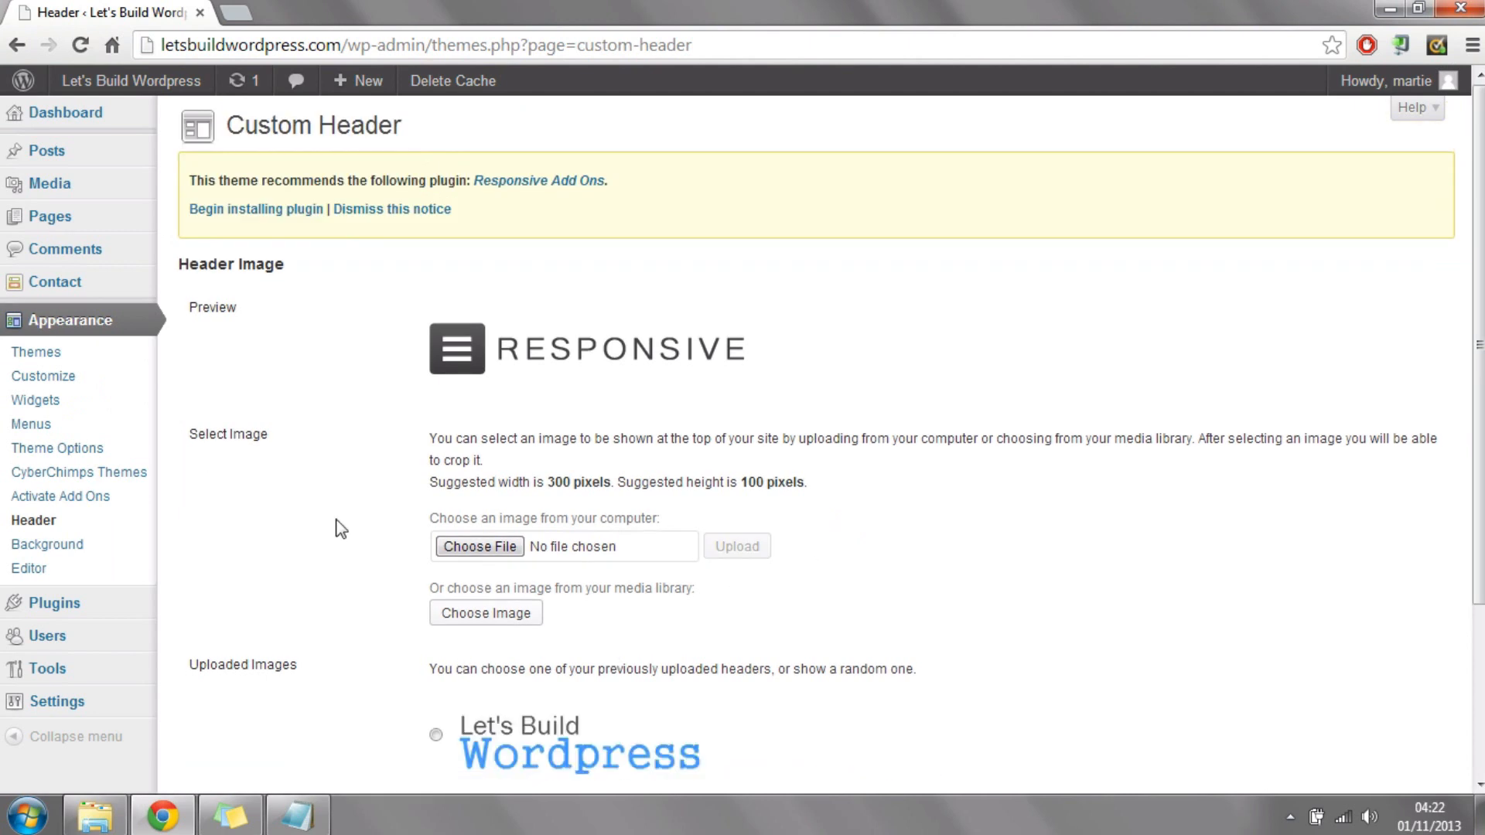
Step: Upload logo3.png from the Wordpress folder on the computer as the header image
left_click(479, 545)
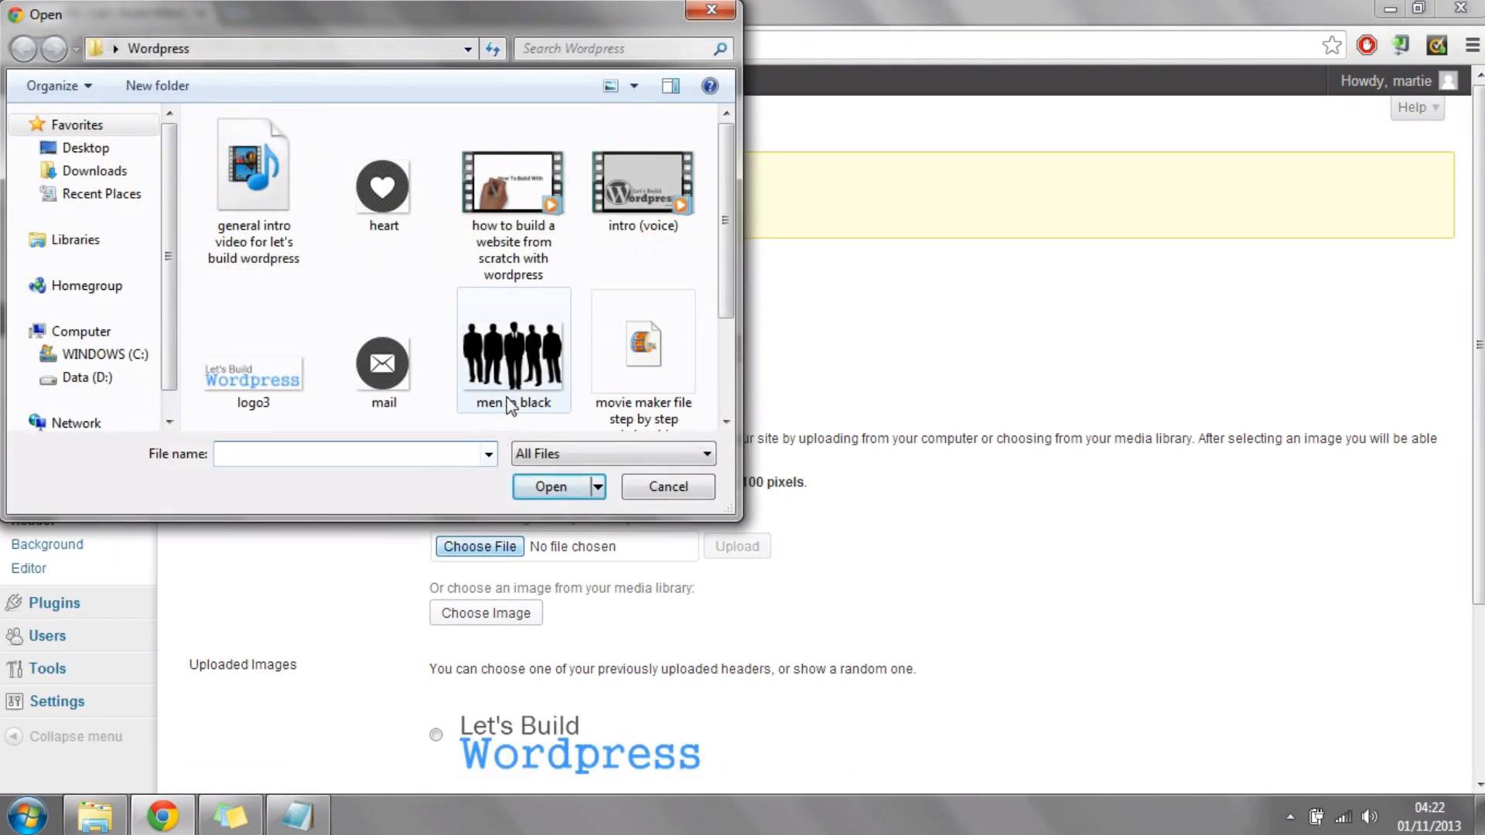
scroll(736, 200, "down", 2)
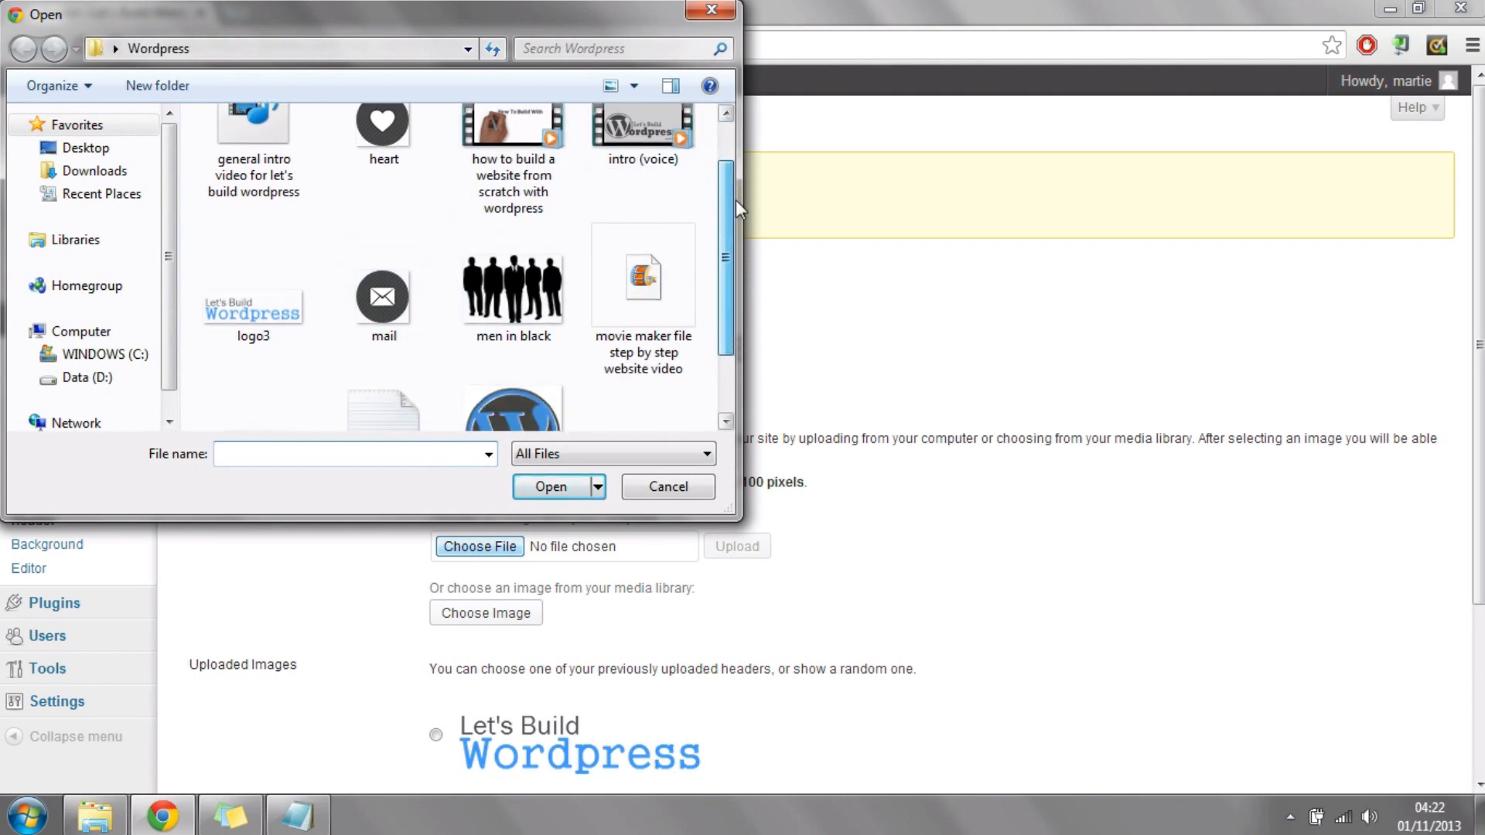
left_click(231, 272)
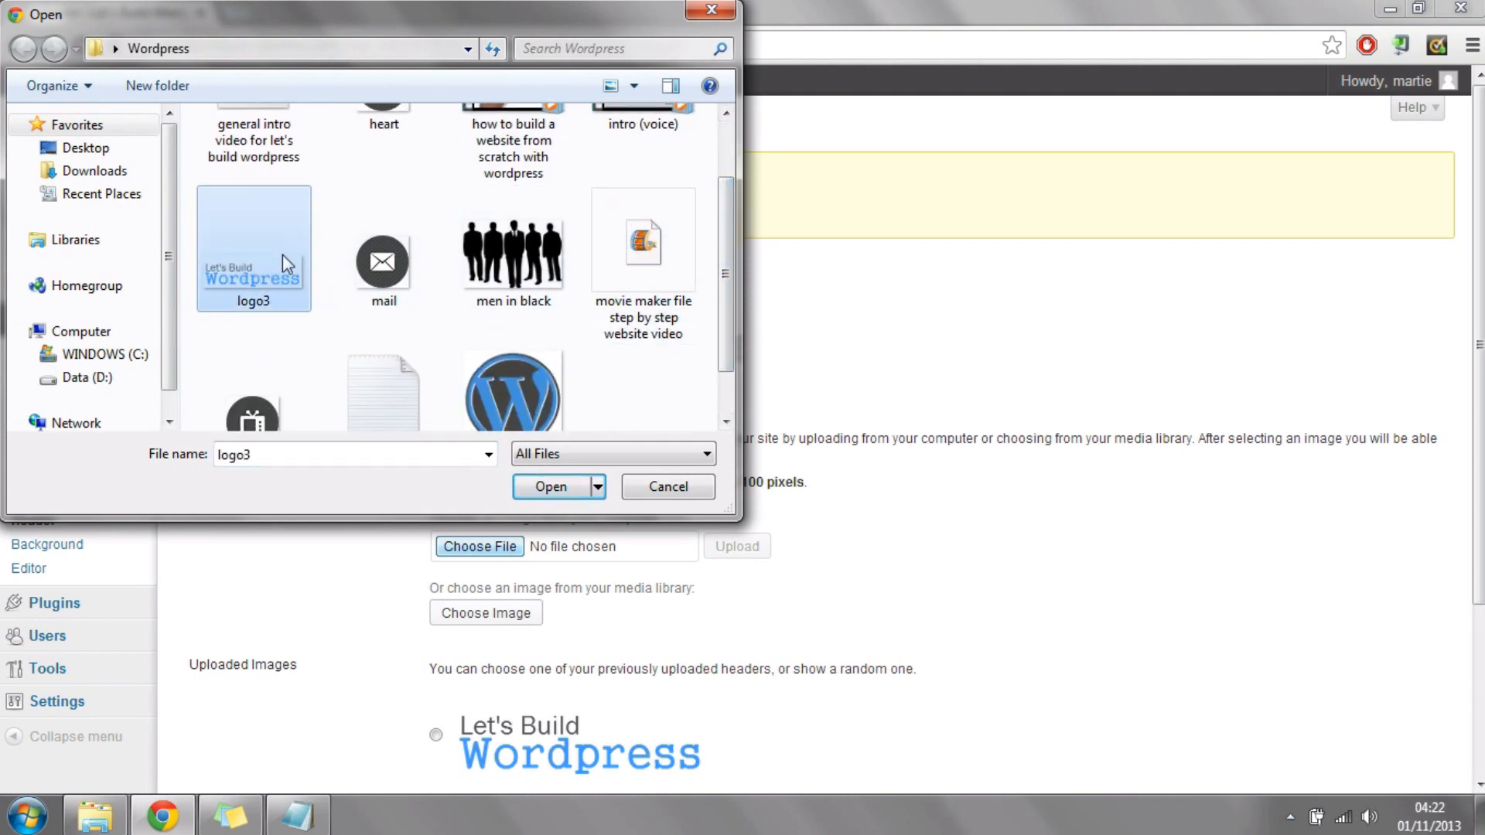
left_click(546, 490)
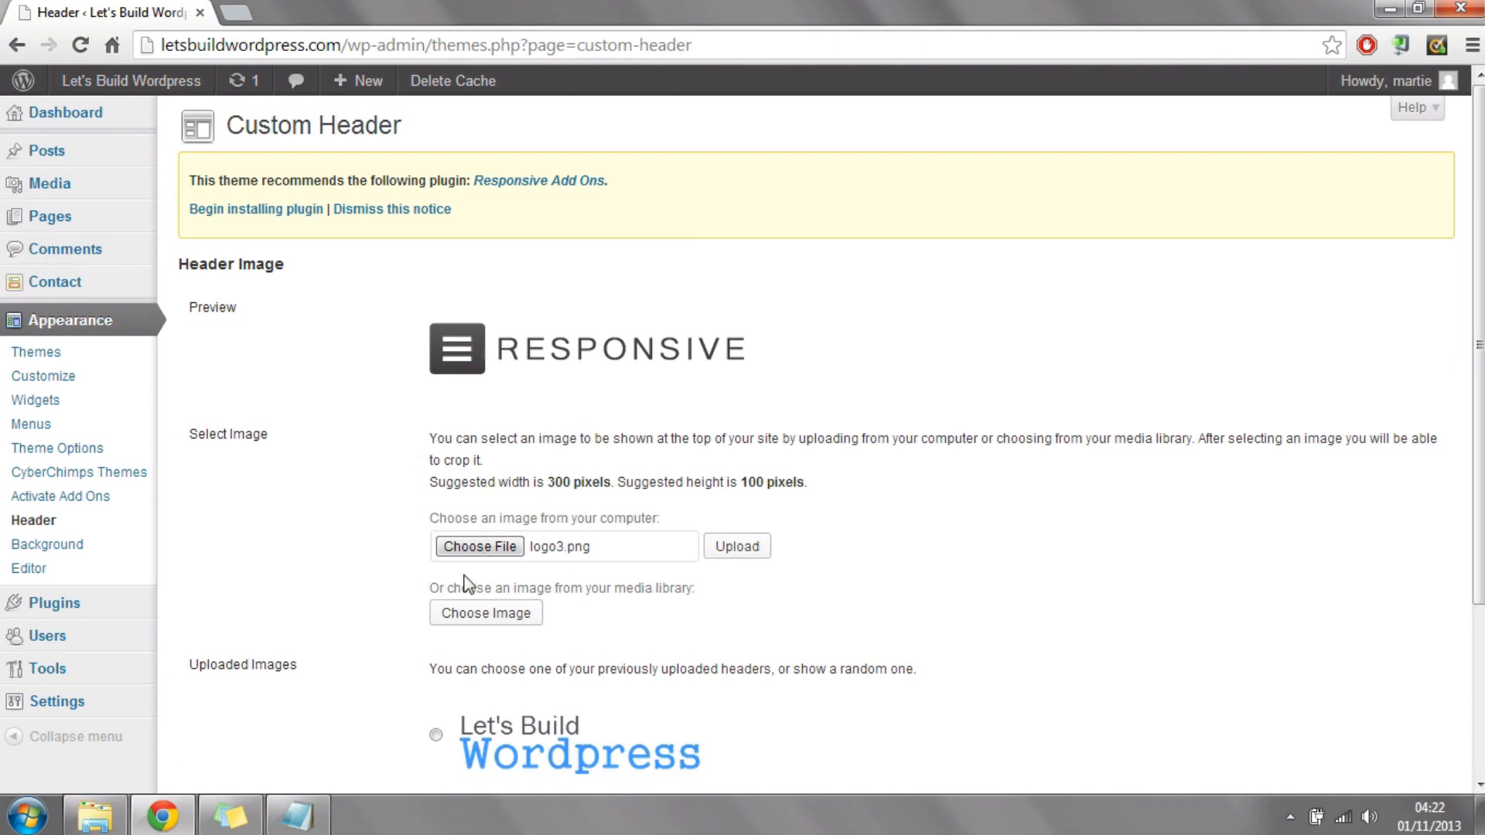
left_click(739, 547)
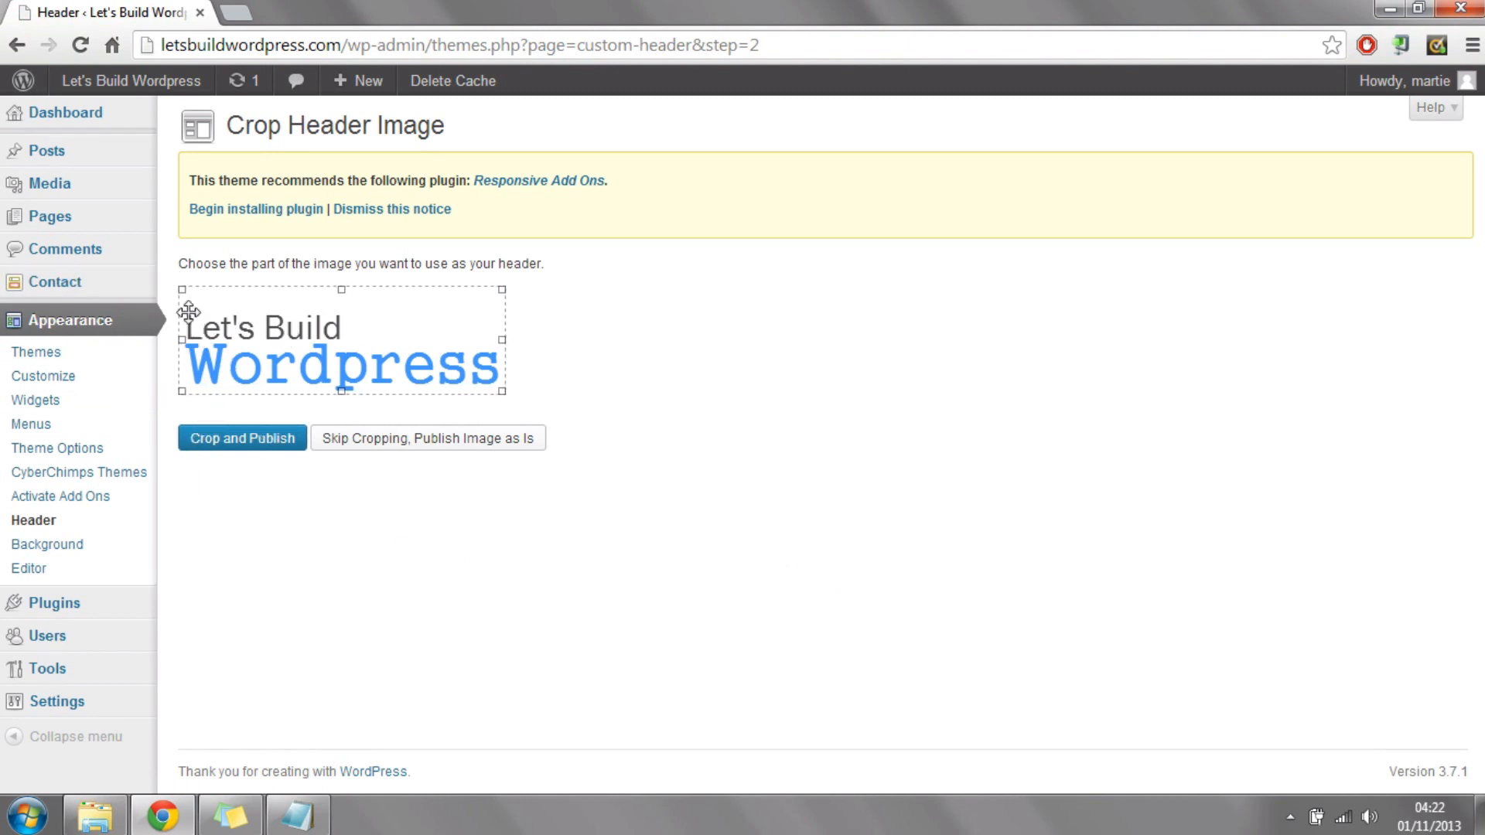
Step: Publish the uploaded logo without cropping and view it on the live site
left_click_drag(182, 291, 87, 229)
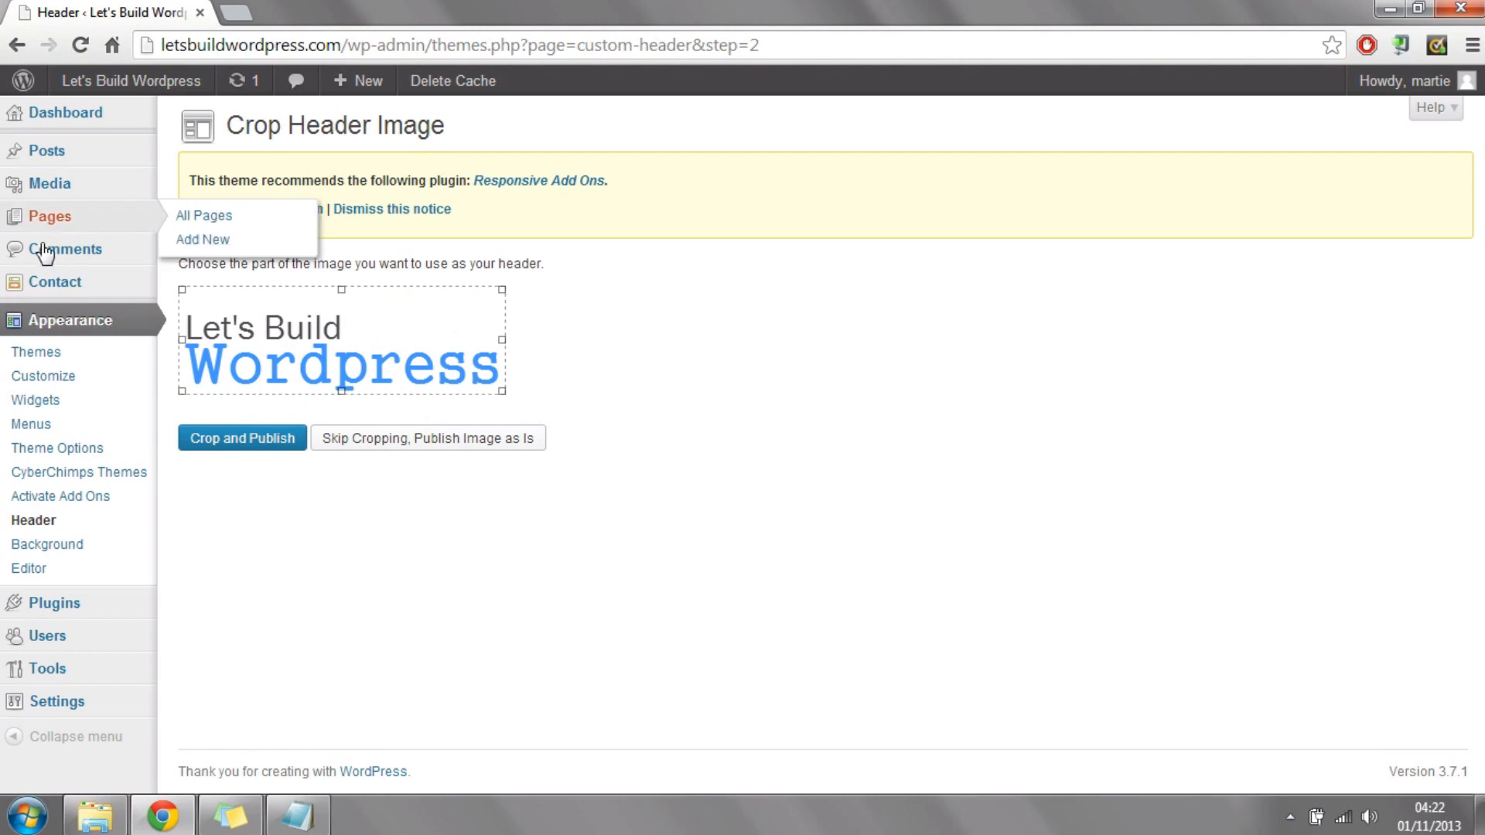
left_click(421, 446)
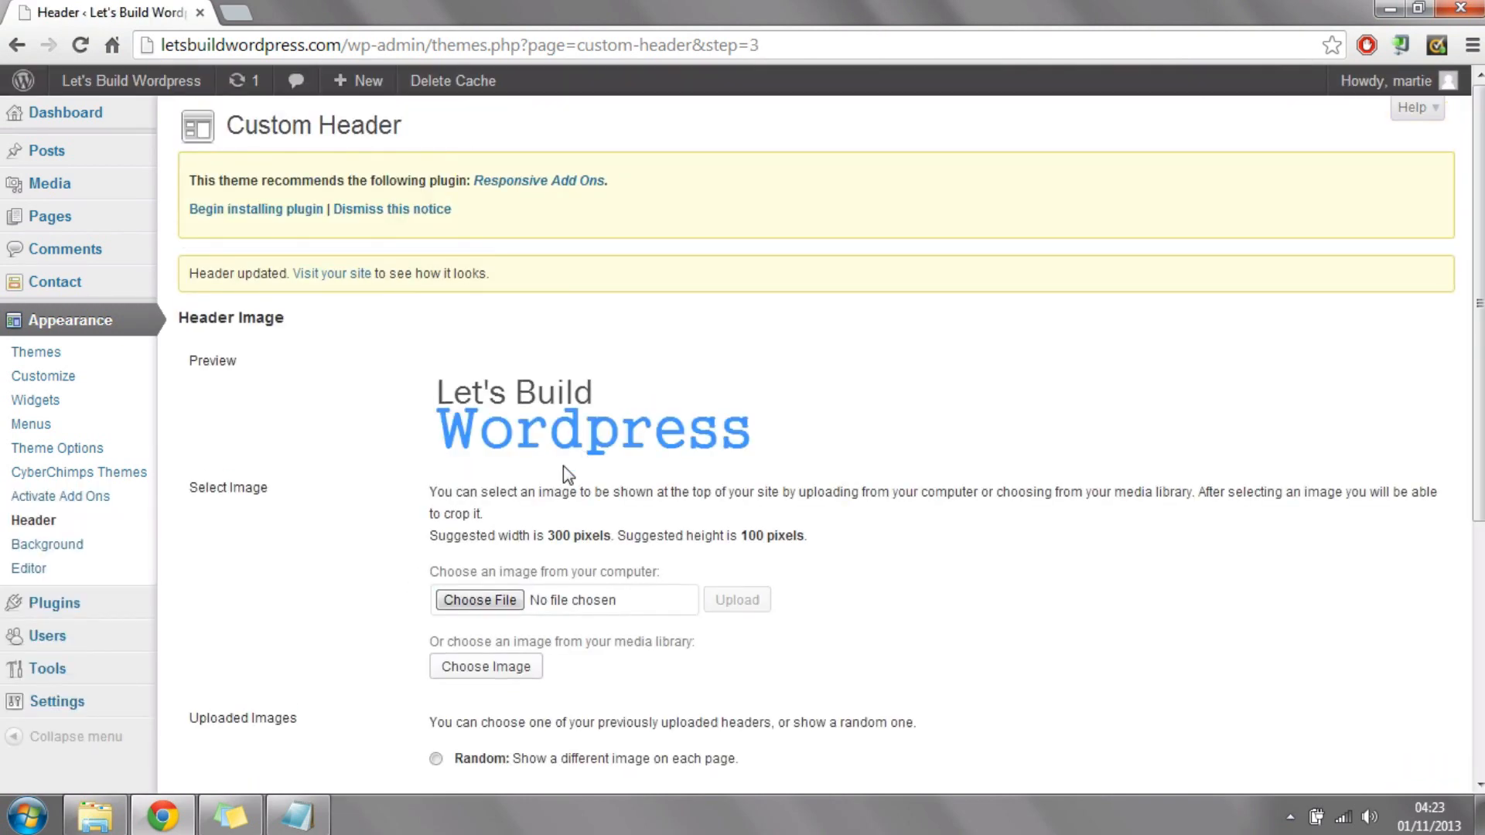
left_click(314, 275)
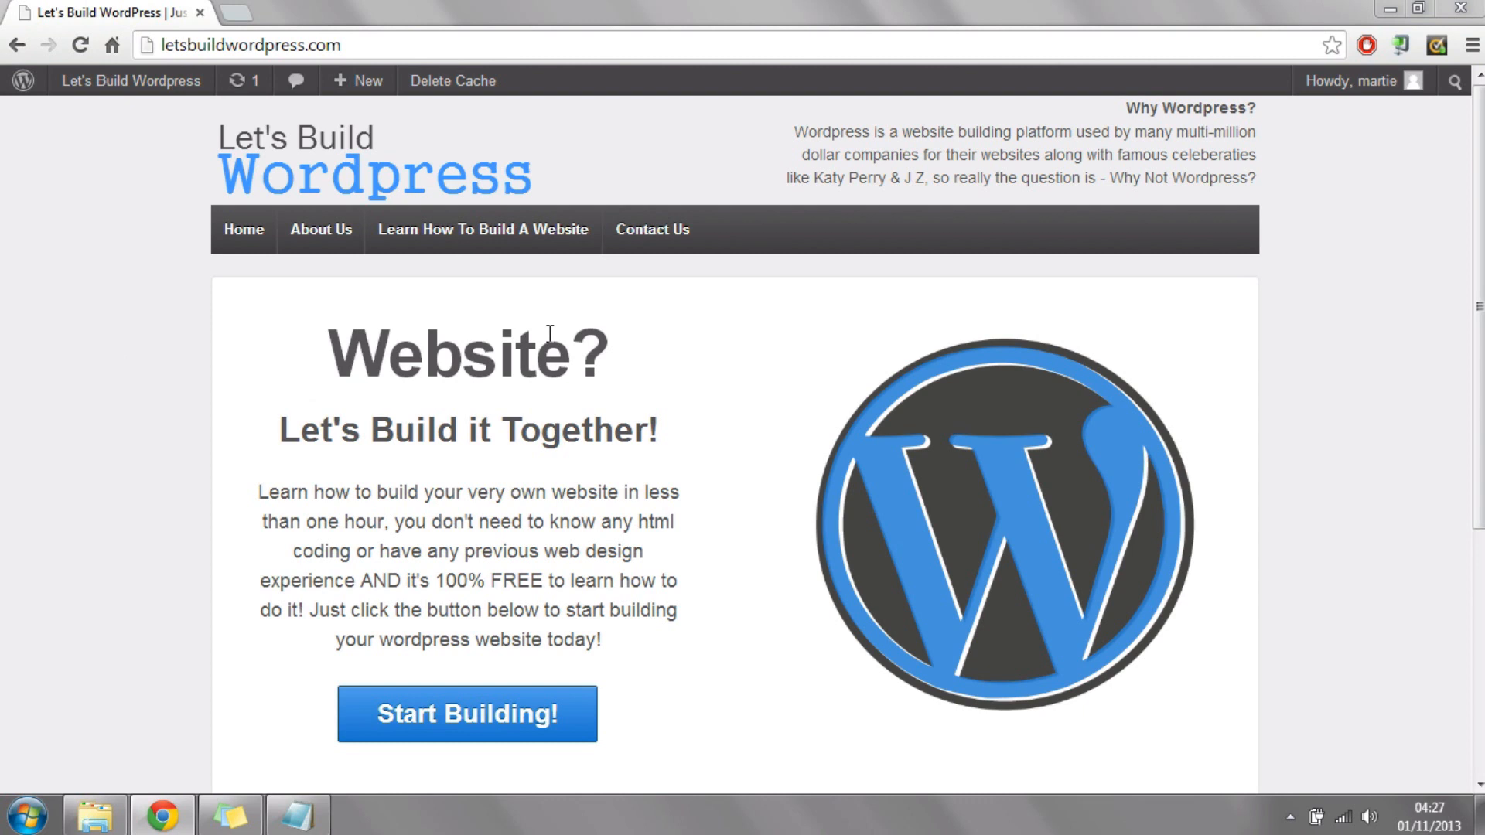
mouse_move(1479, 166)
left_mouse_down()
mouse_move(1479, 403)
mouse_move(1478, 164)
left_mouse_up()
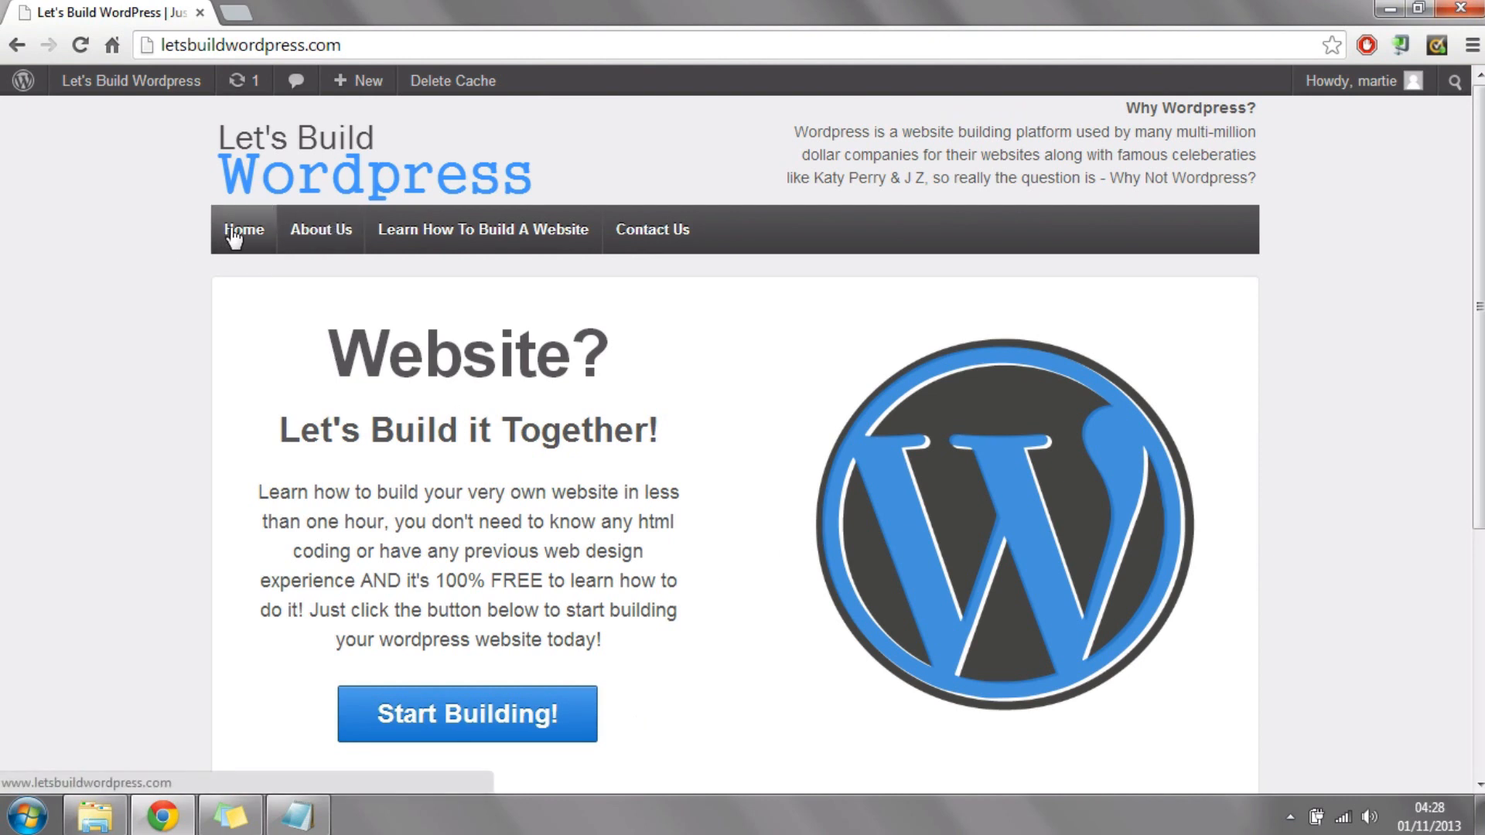
Step: Review the live home page down to its footer and check its responsive layout at narrower browser window widths, finishing with the window maximized
scroll(224, 259, "down", 5)
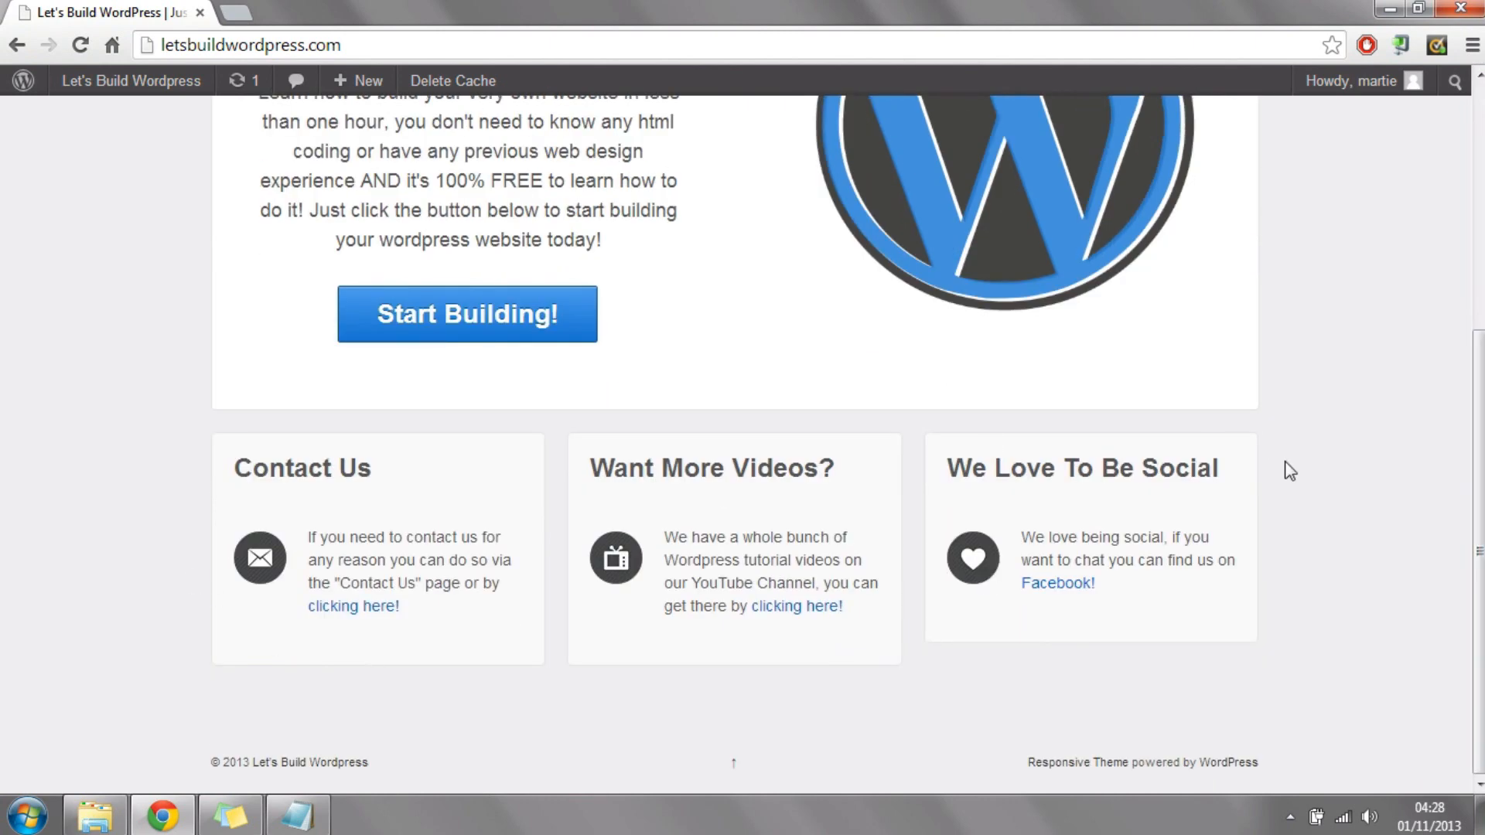
scroll(1168, 368, "up", 5)
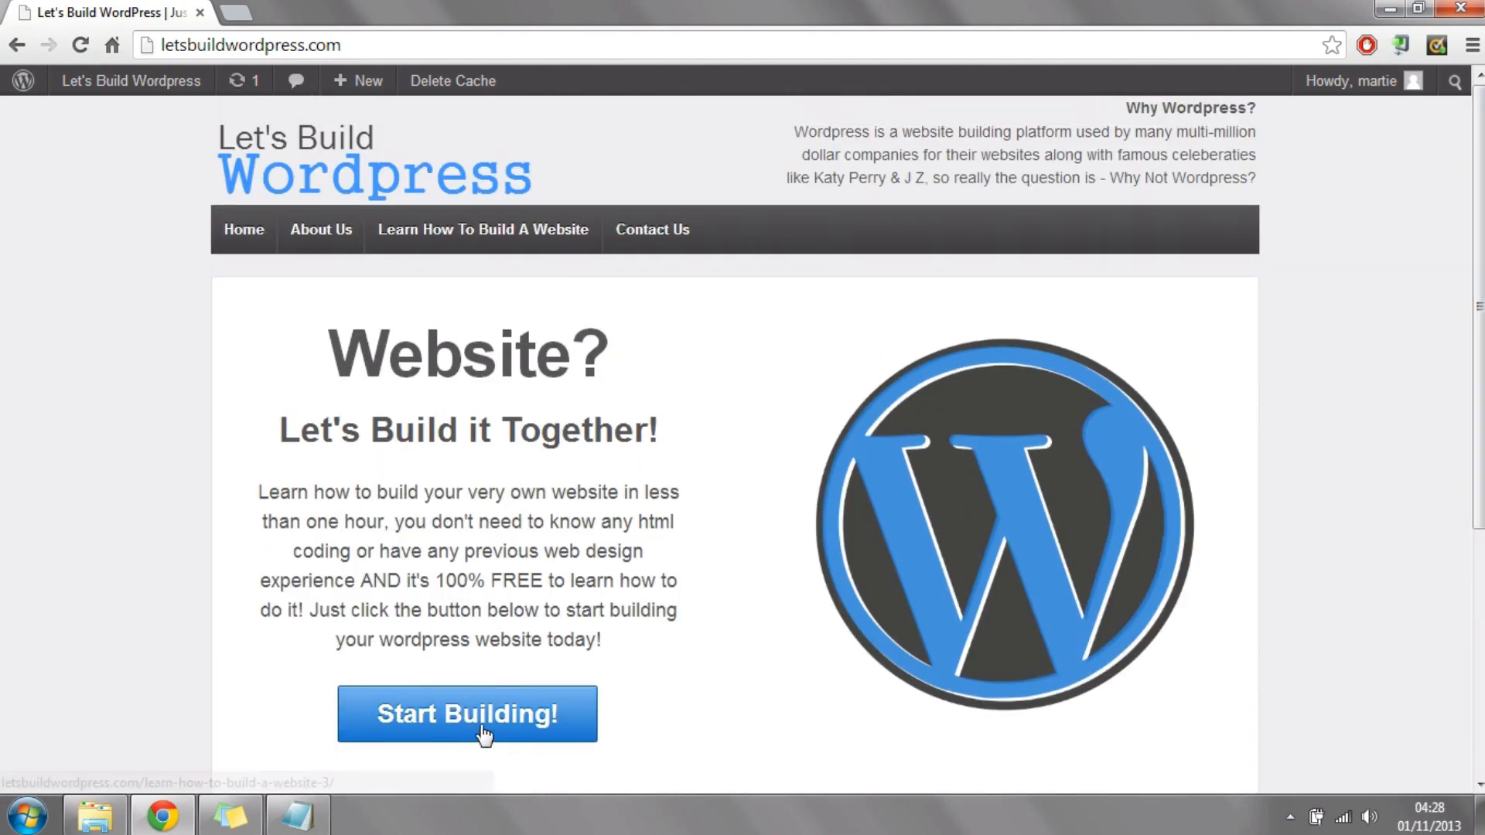
left_click(1424, 8)
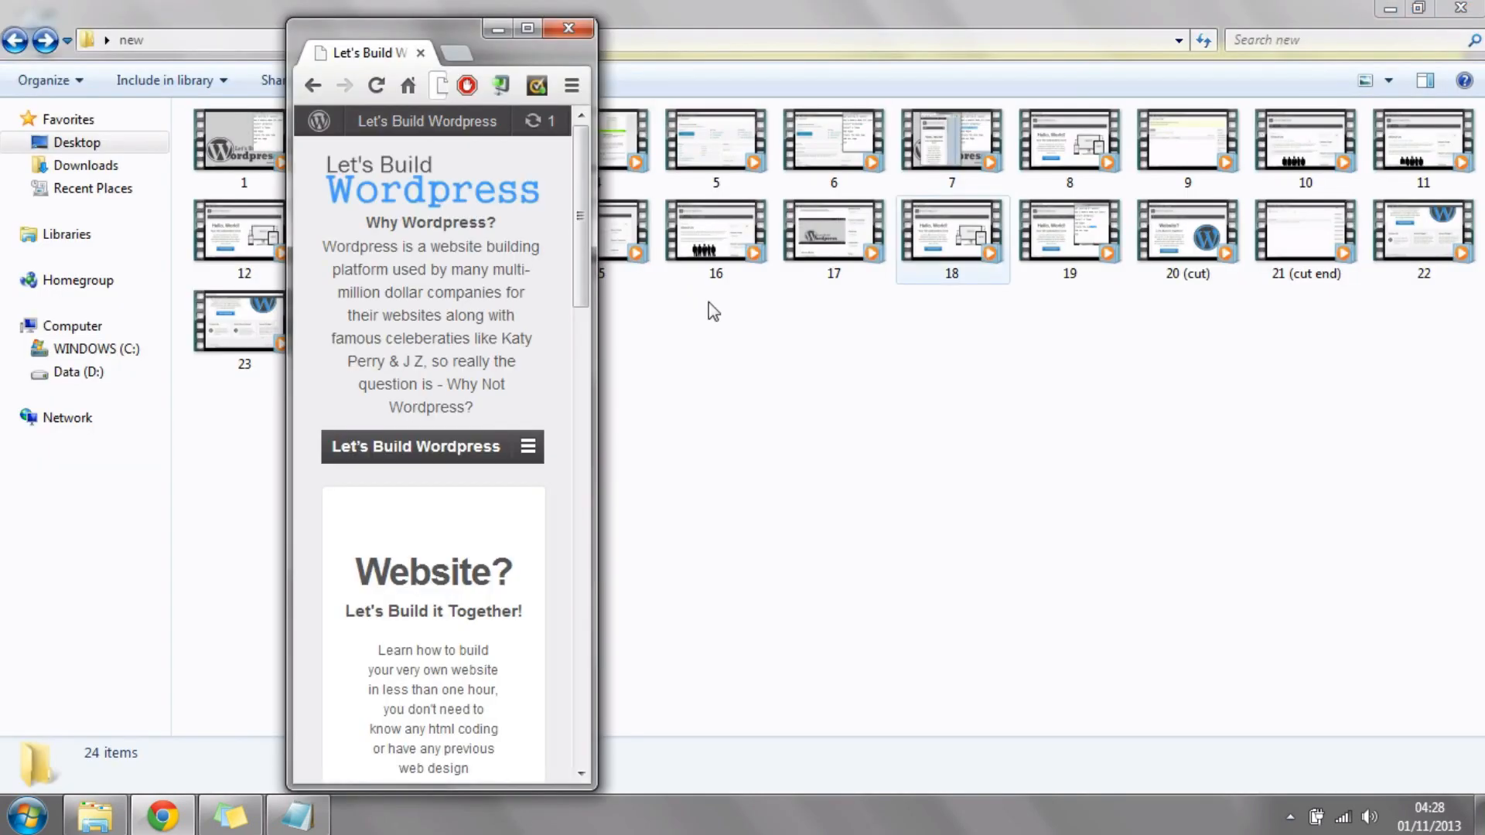
left_click_drag(611, 192, 805, 200)
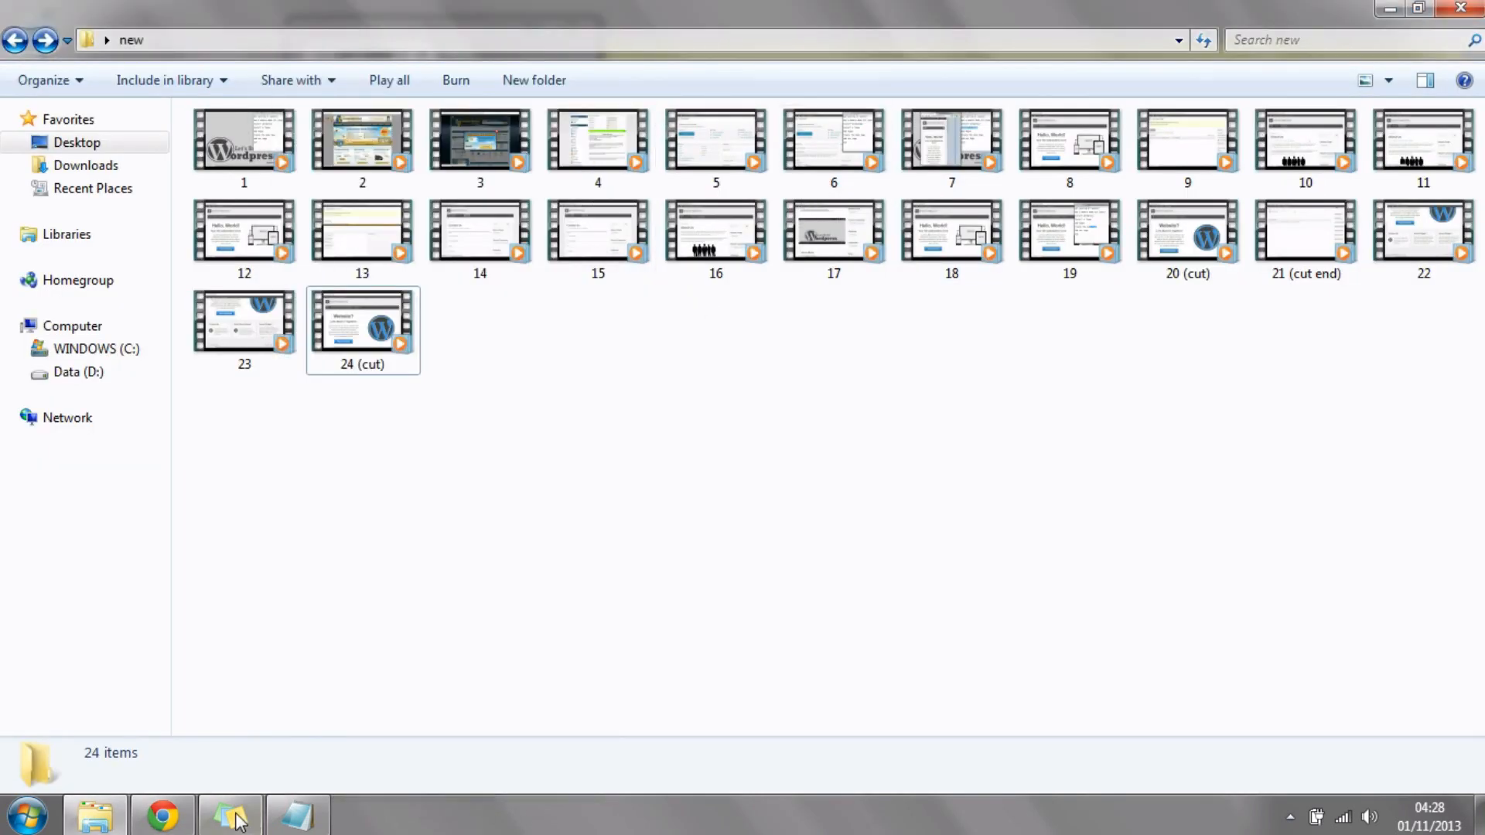
left_click(163, 816)
left_click_drag(594, 353, 808, 346)
scroll(647, 242, "down", 9)
scroll(602, 259, "up", 10)
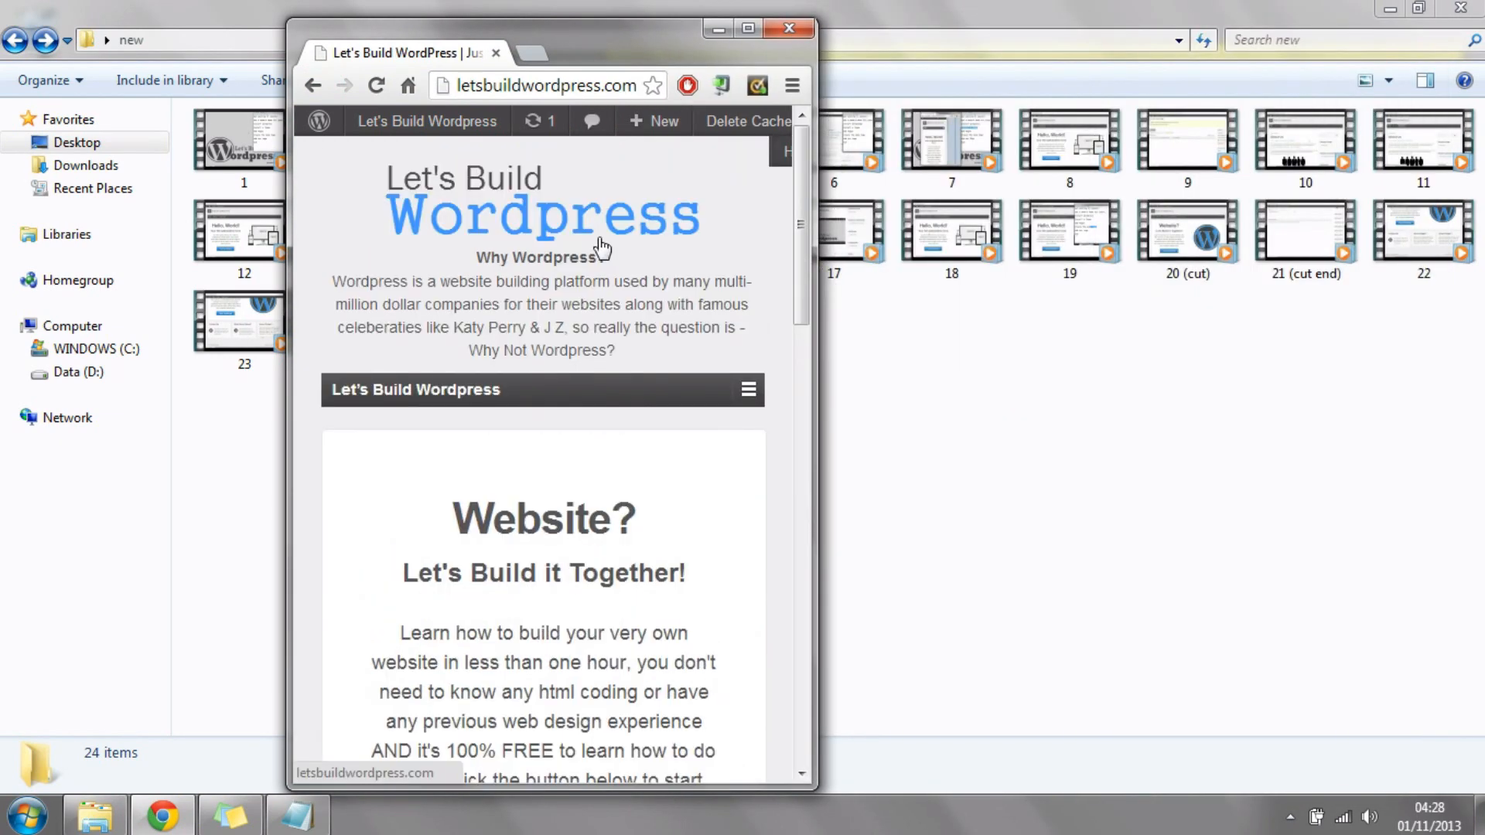
left_click(749, 30)
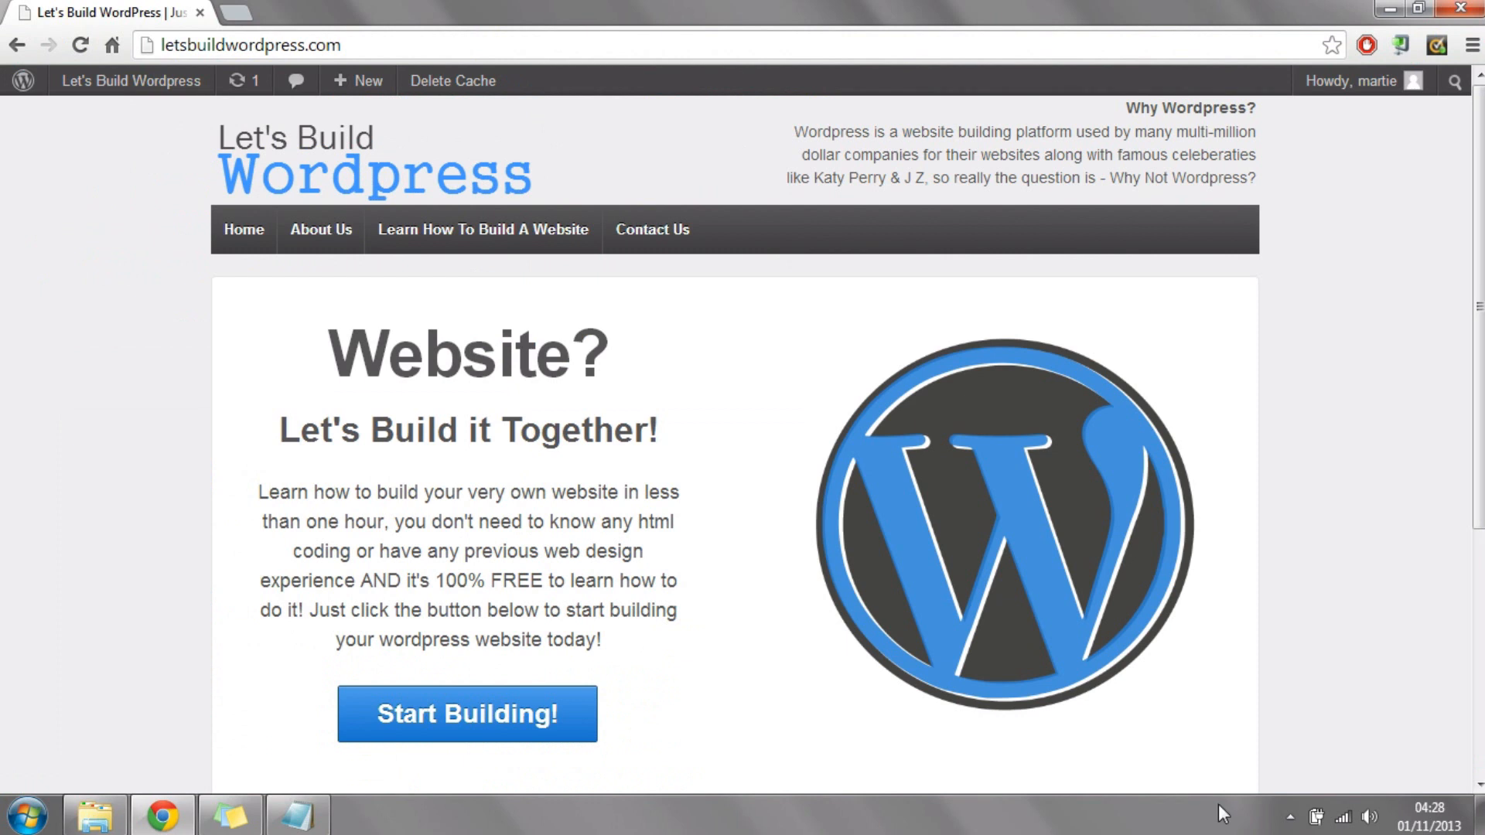